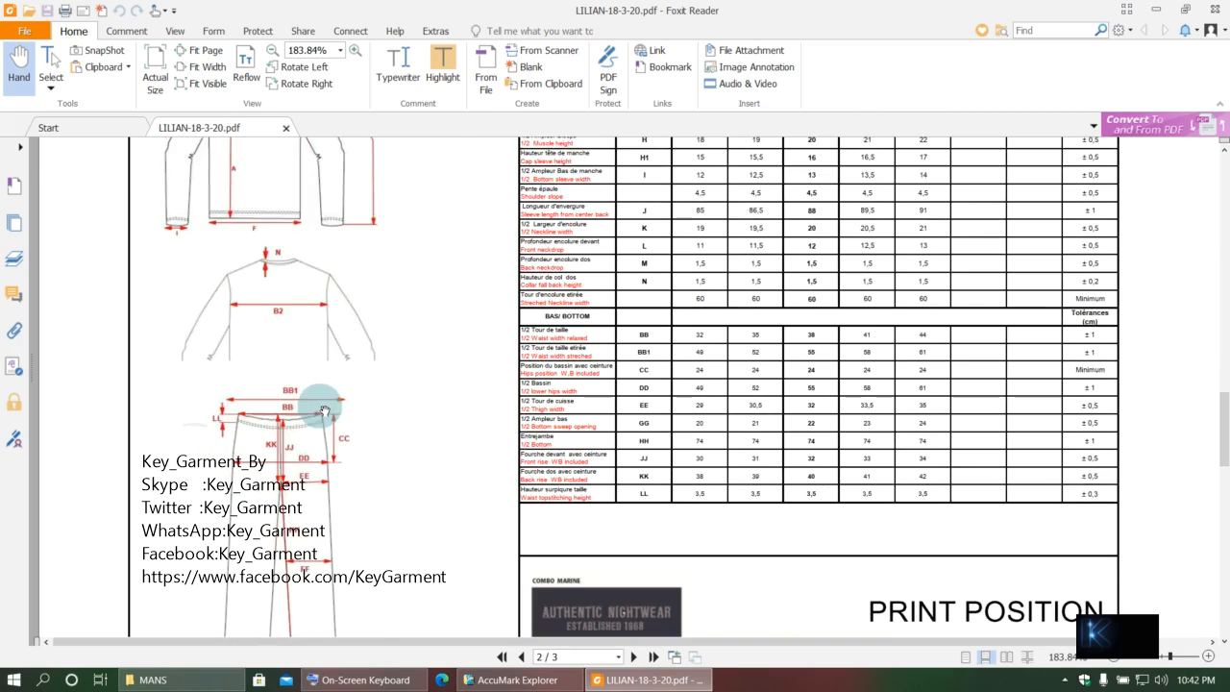
# - Examine the size range and top and bottom measurements in the LILIAN-18-3-20.pdf specification table
pyautogui.scroll(5, 327, 411)
pyautogui.scroll(-5, 338, 401)
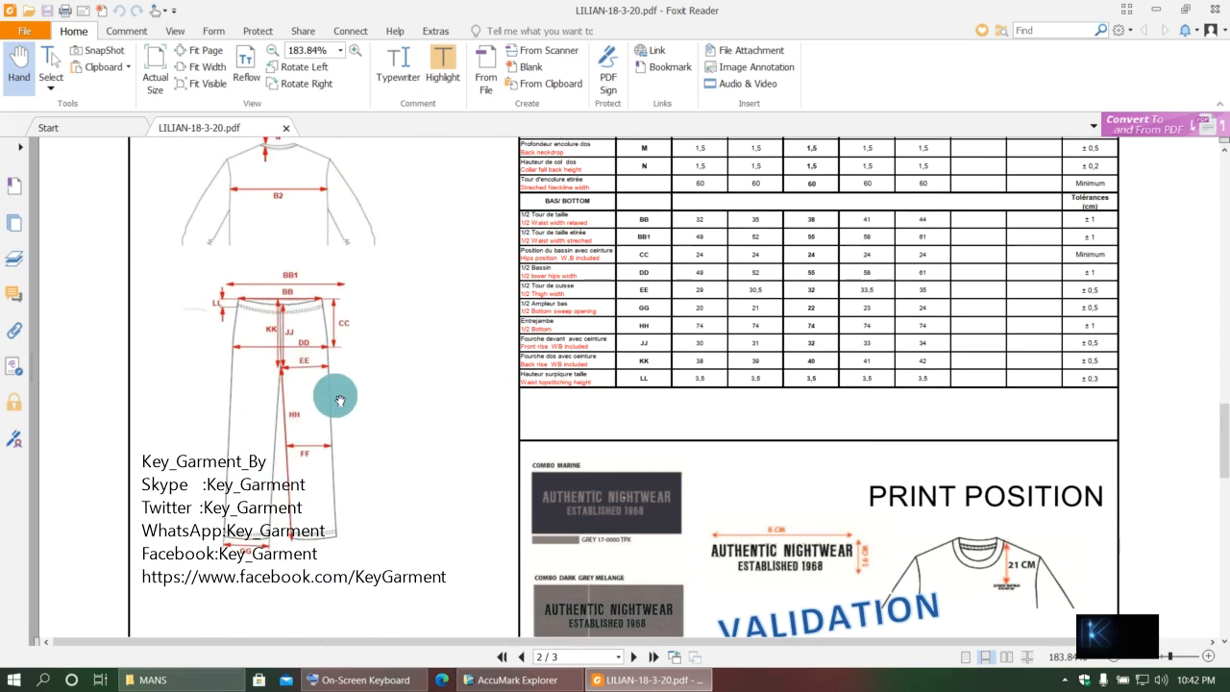
pyautogui.scroll(5, 339, 400)
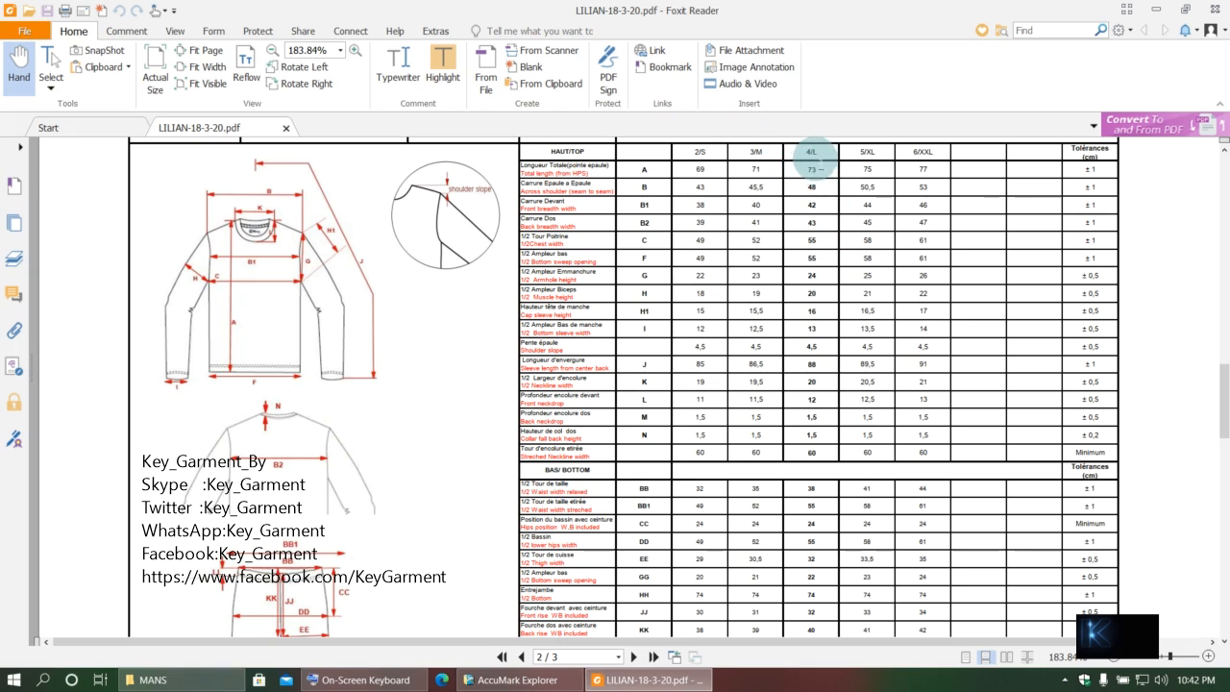
pyautogui.click(808, 161)
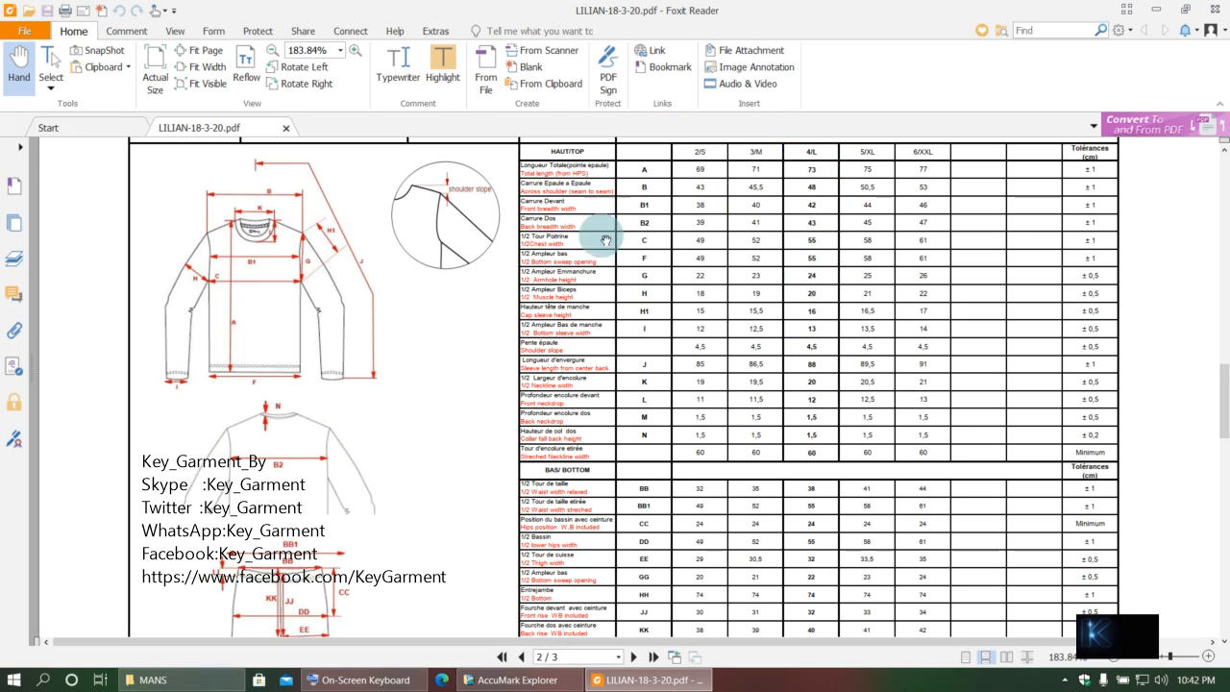
pyautogui.click(514, 683)
pyautogui.moveTo(233, 445); pyautogui.dragTo(213, 197)
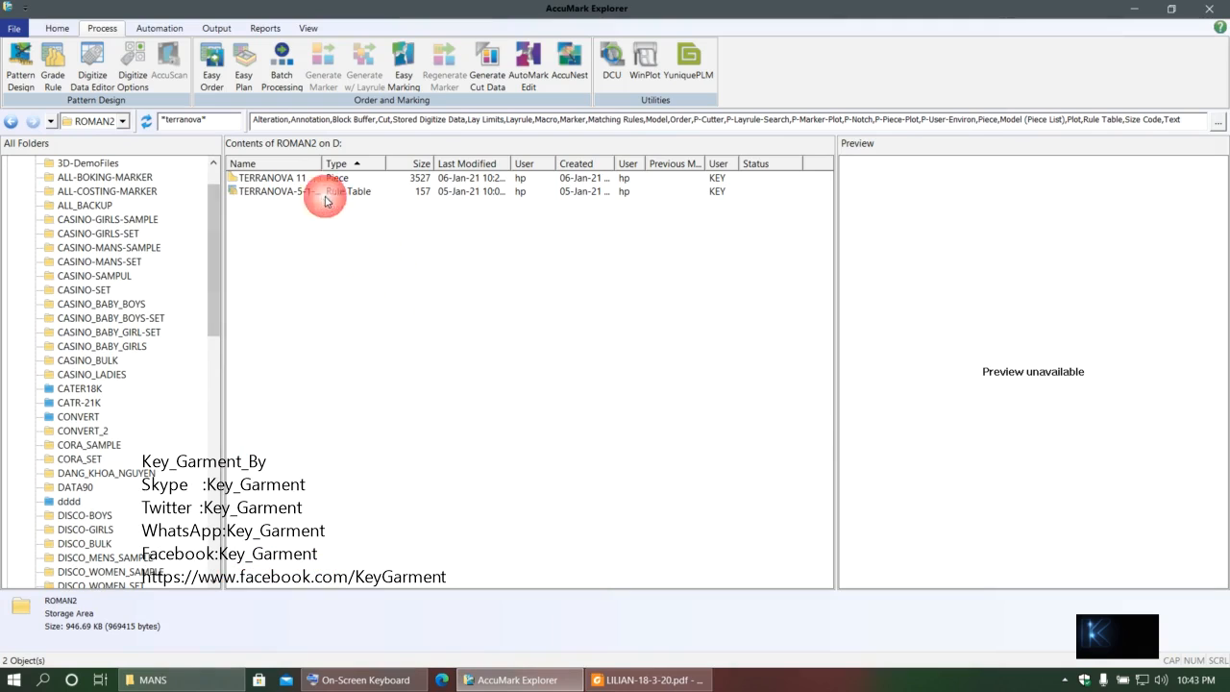
pyautogui.click(601, 680)
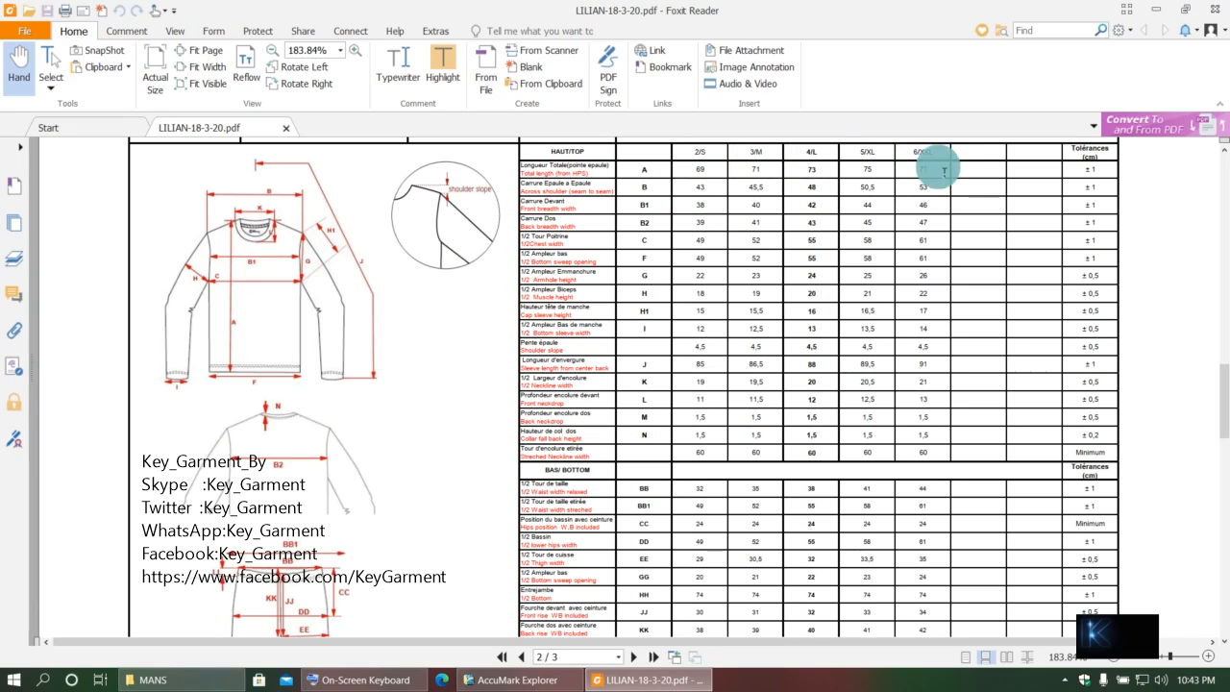
# - Switch to AccuMark Explorer, create a new rule table in ROMAN2 and arrange its window beside the on-screen keyboard
pyautogui.click(517, 680)
pyautogui.rightClick(363, 302)
pyautogui.moveTo(404, 348)
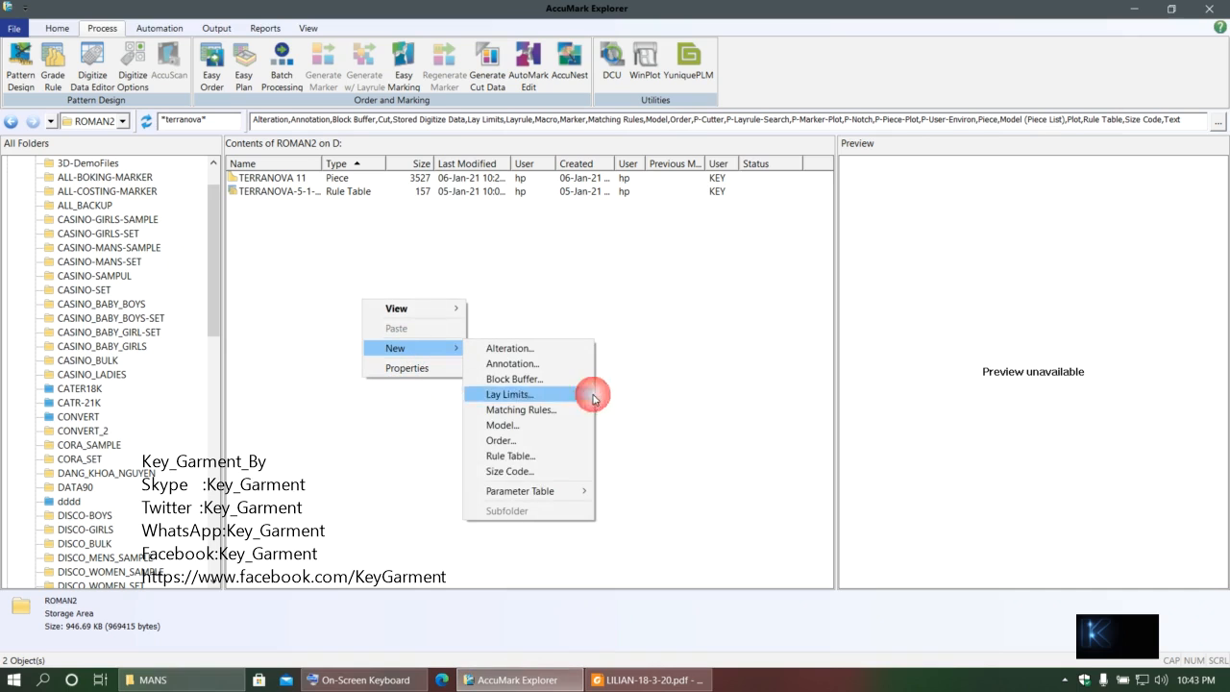
pyautogui.click(524, 456)
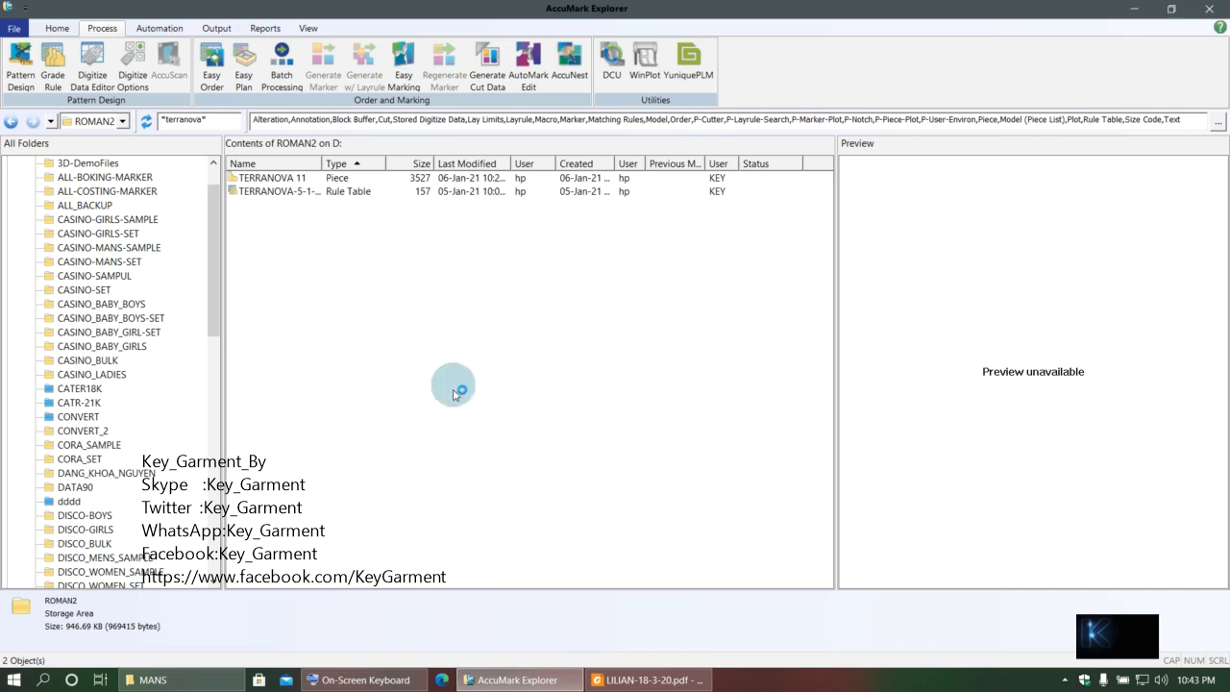
pyautogui.click(358, 681)
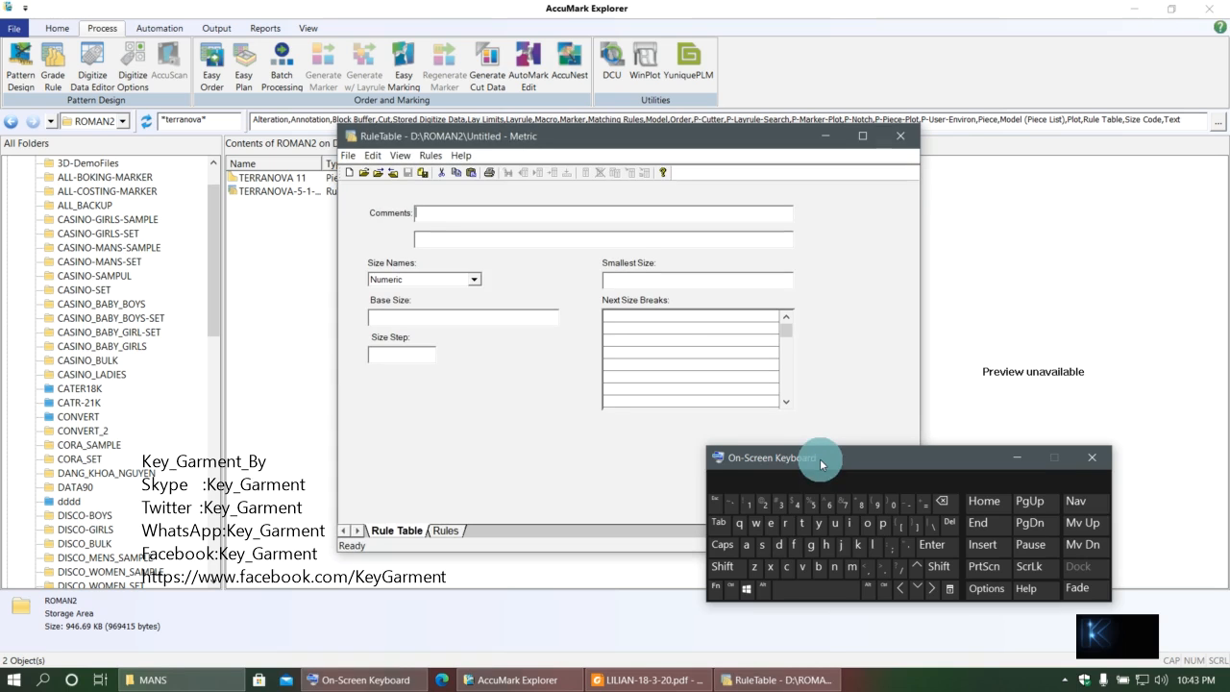
pyautogui.moveTo(822, 465); pyautogui.dragTo(926, 298)
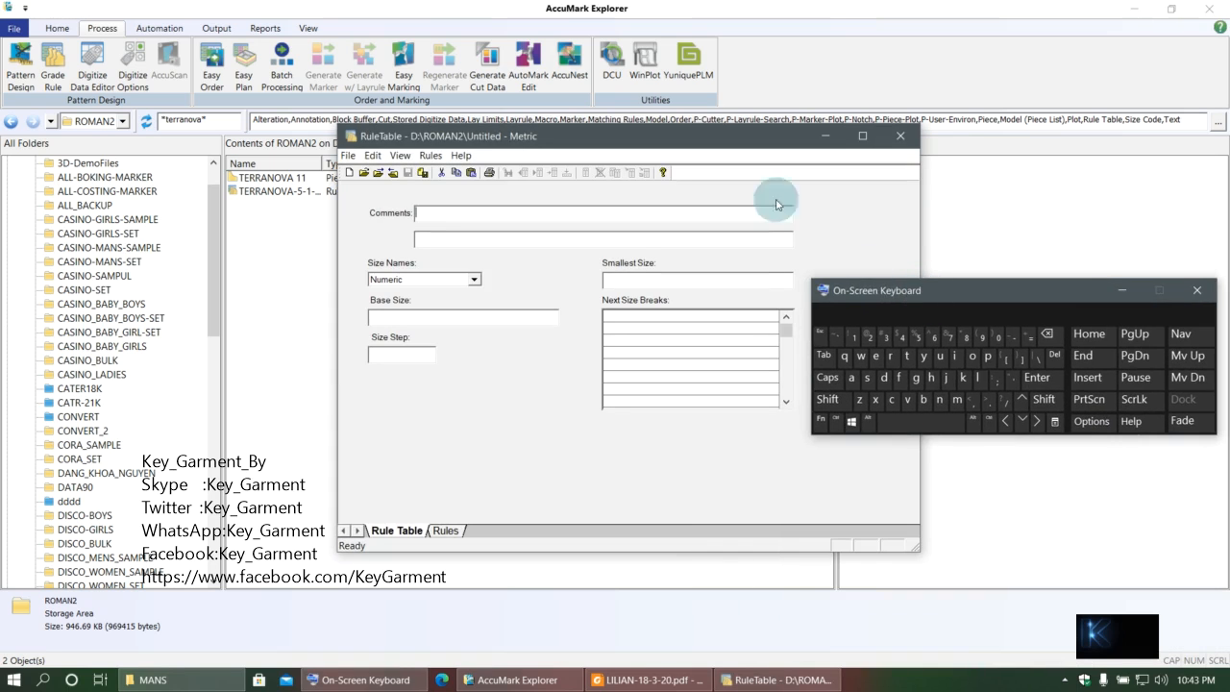
pyautogui.moveTo(703, 147); pyautogui.dragTo(552, 157)
# - Set the rule table's size names to AlphaNumeric, with base size L and smallest size S
pyautogui.click(316, 298)
pyautogui.click(251, 321)
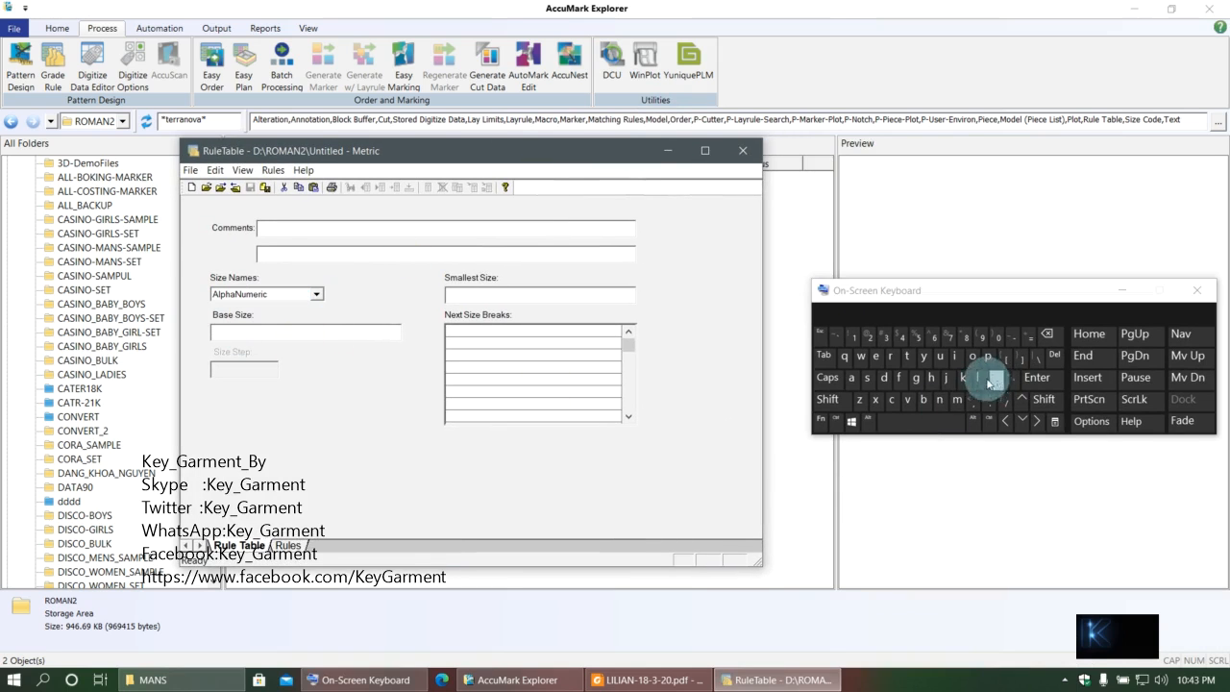
pyautogui.click(828, 377)
pyautogui.click(980, 378)
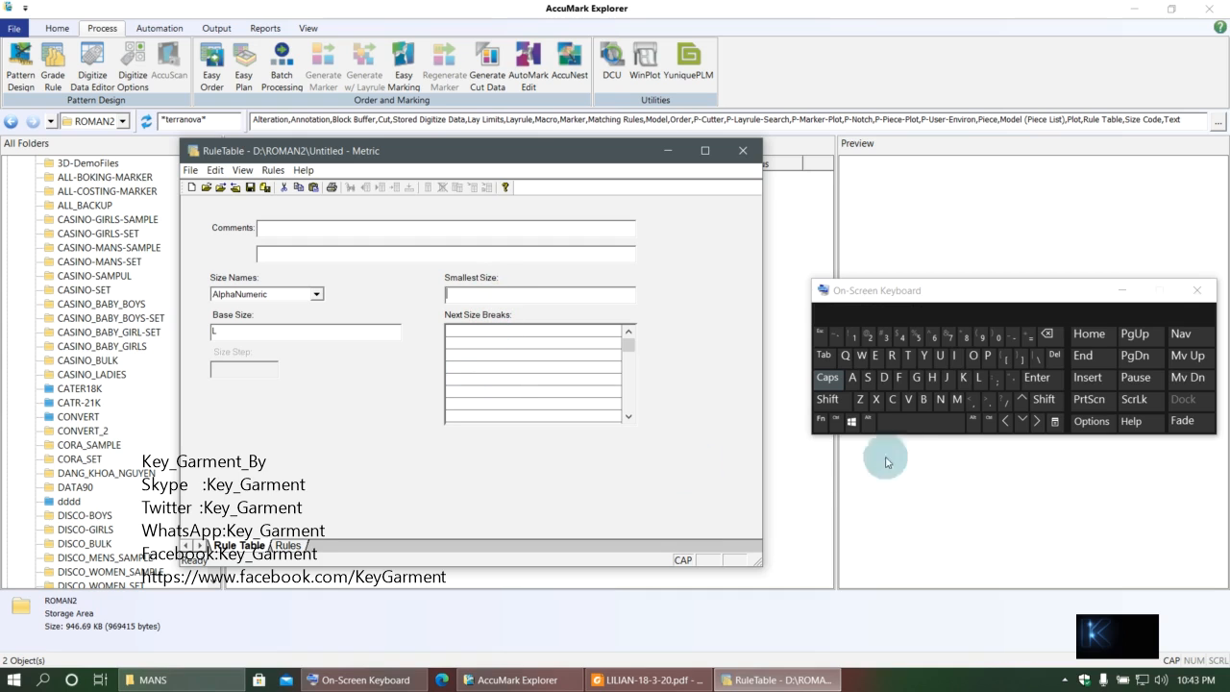
pyautogui.click(868, 377)
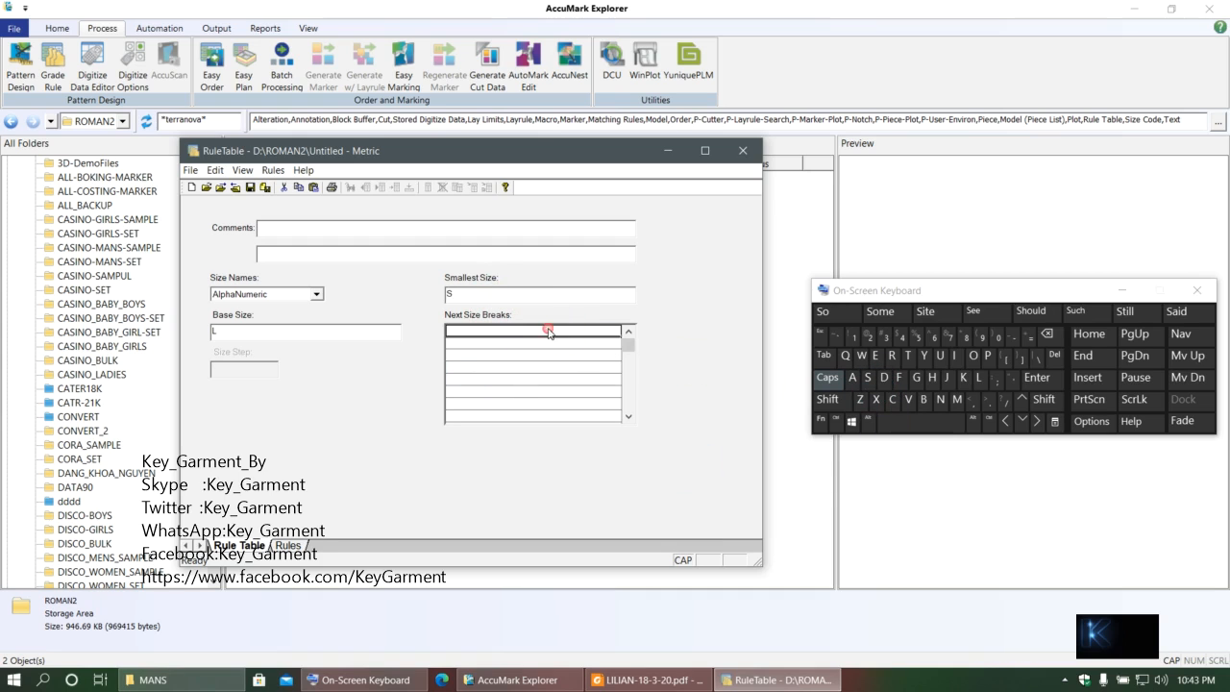
# - Enter M, L, XL and XXL as the rule table's next size breaks
pyautogui.click(940, 399)
pyautogui.click(1023, 420)
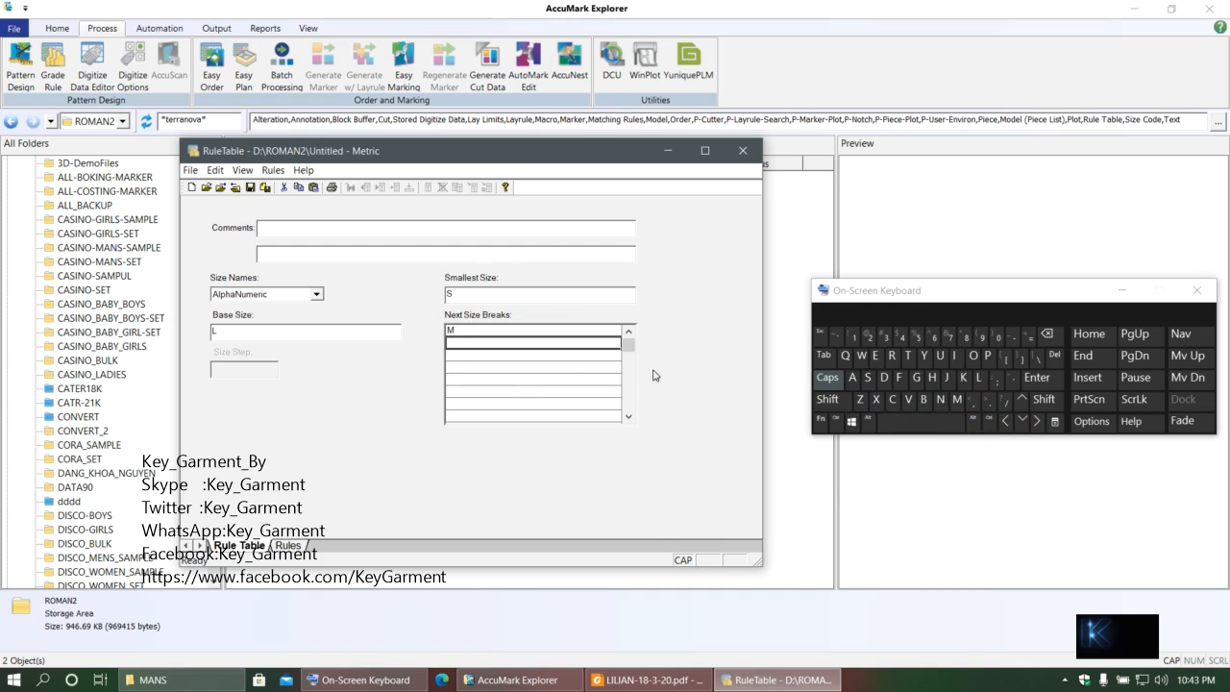
pyautogui.click(979, 380)
pyautogui.click(1023, 420)
pyautogui.click(876, 399)
pyautogui.click(979, 377)
pyautogui.click(1023, 420)
pyautogui.click(877, 399)
pyautogui.click(877, 399)
pyautogui.click(979, 377)
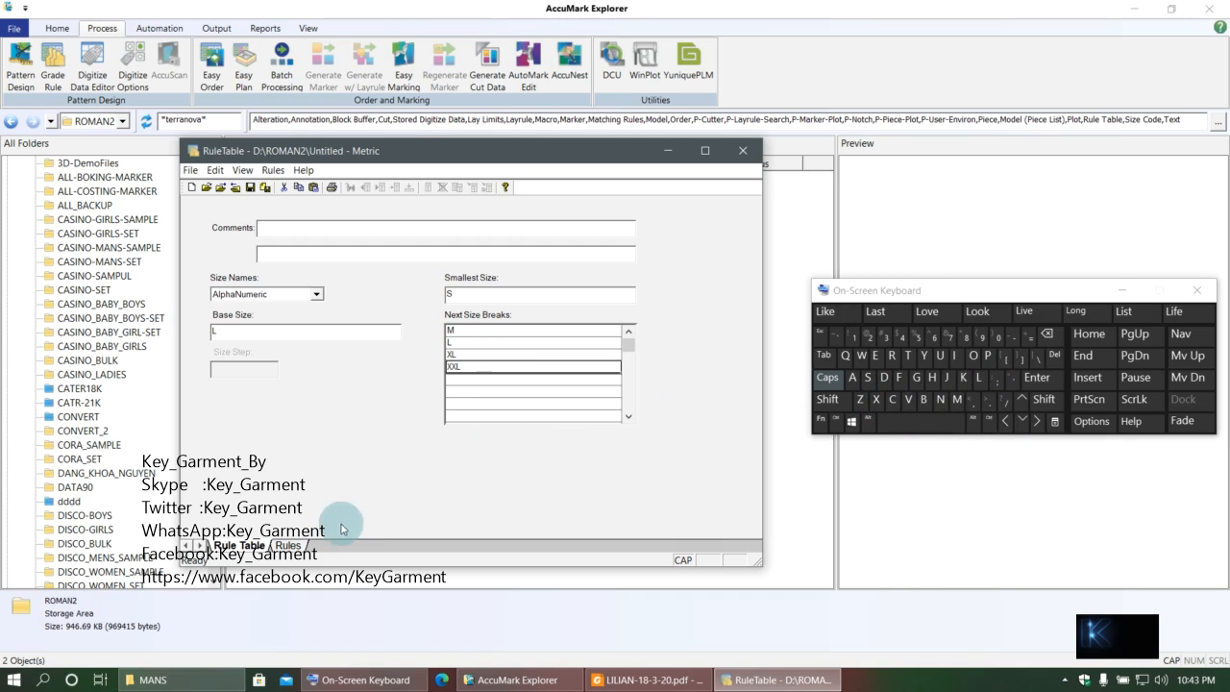
# - Add grade rule number 1 to the rule table's rules
pyautogui.click(289, 545)
pyautogui.click(854, 338)
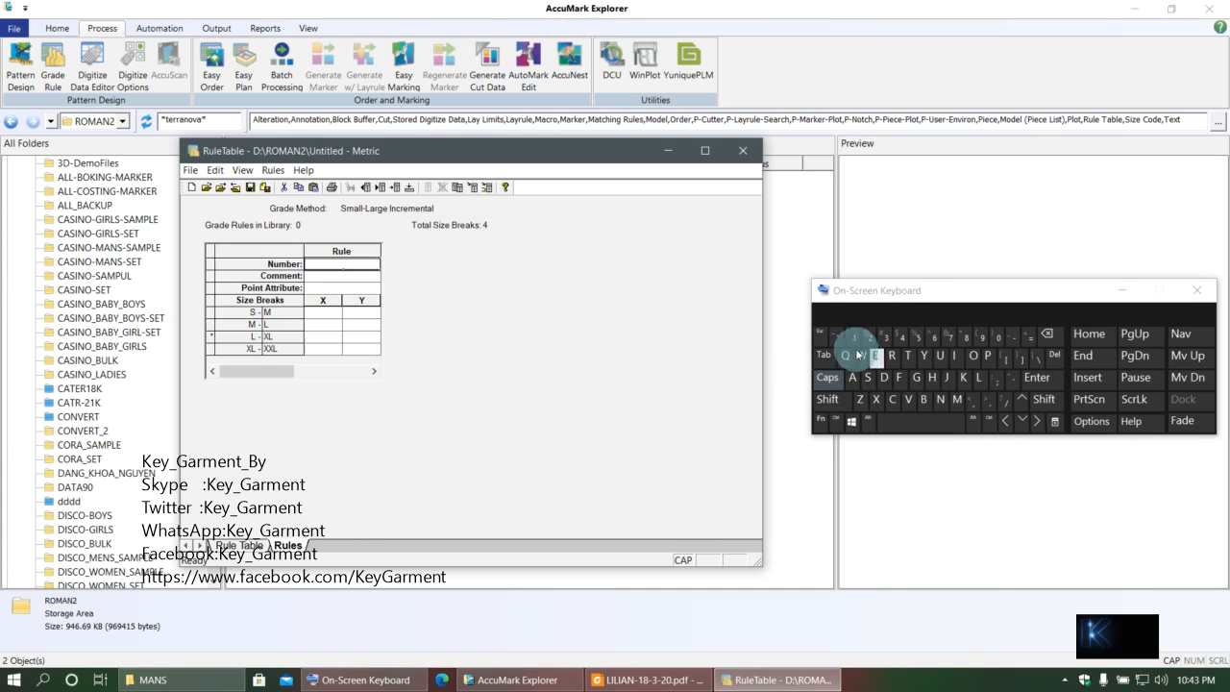
pyautogui.click(842, 380)
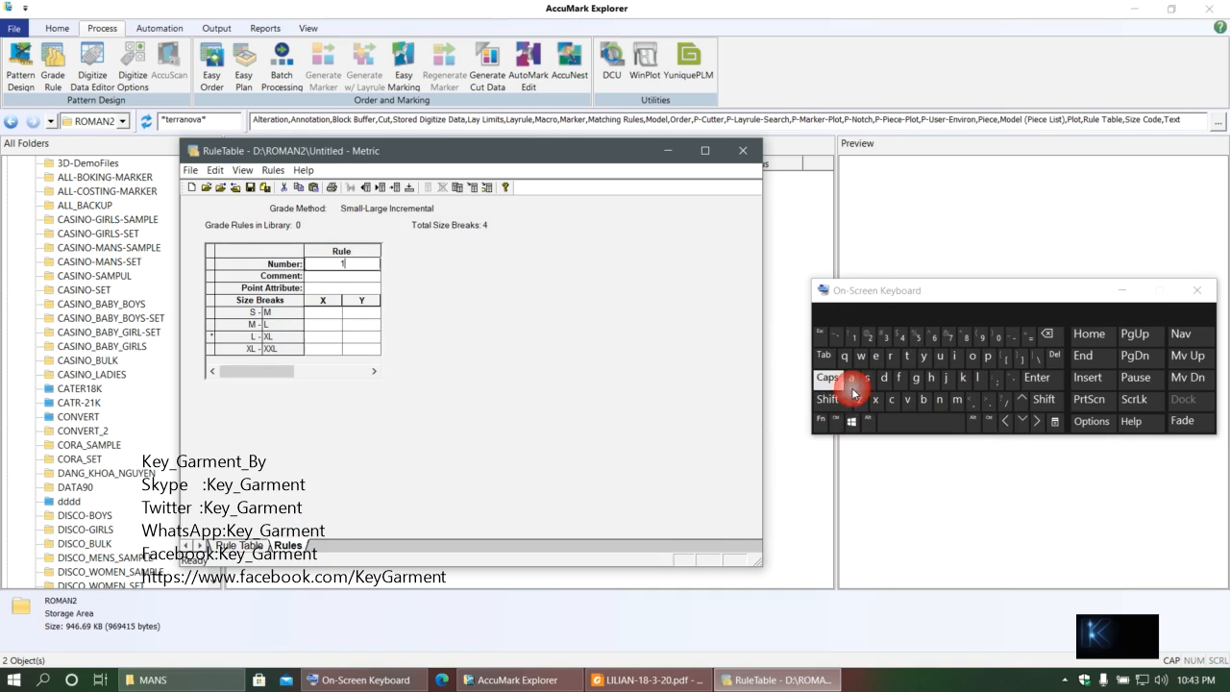
# - Begin saving the rule table in ROMAN2 and enter LILIAN as the first part of its file name
pyautogui.click(249, 187)
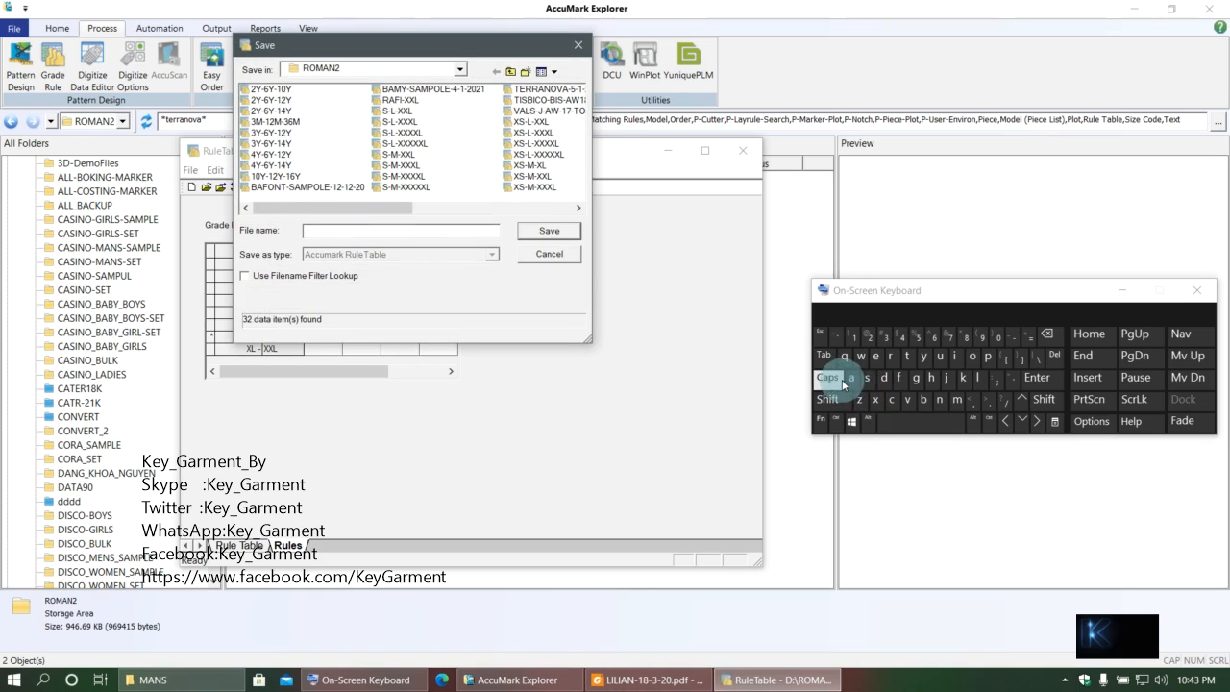
pyautogui.click(979, 375)
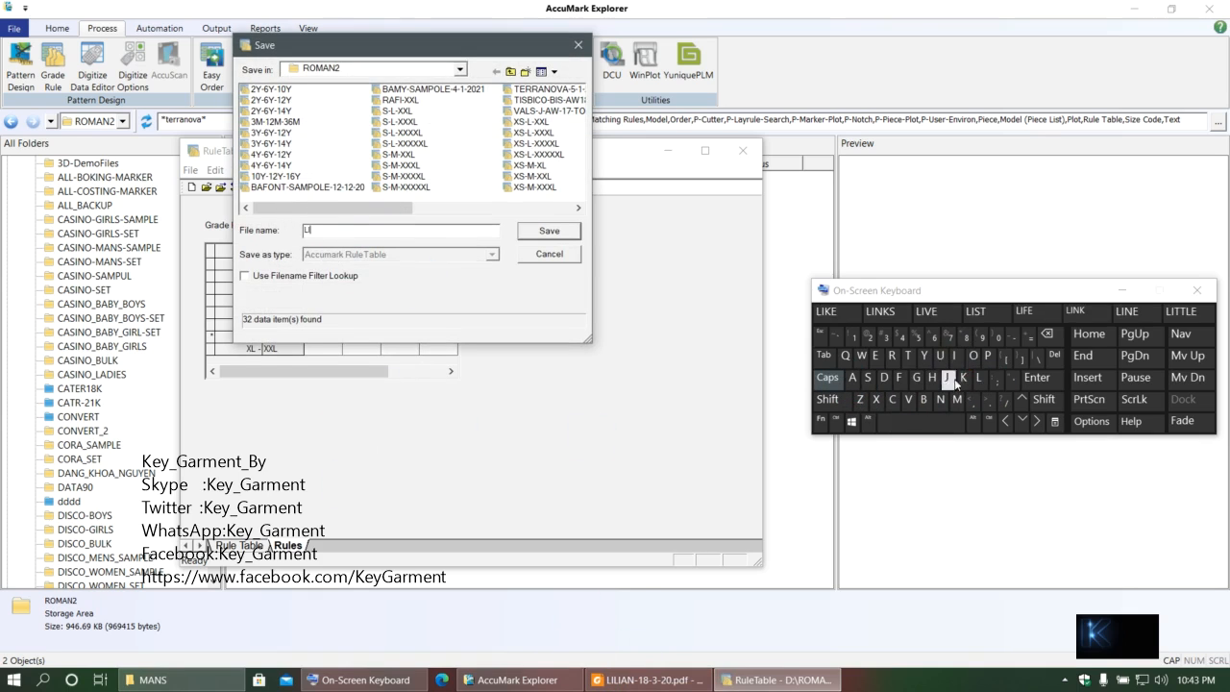
pyautogui.click(979, 377)
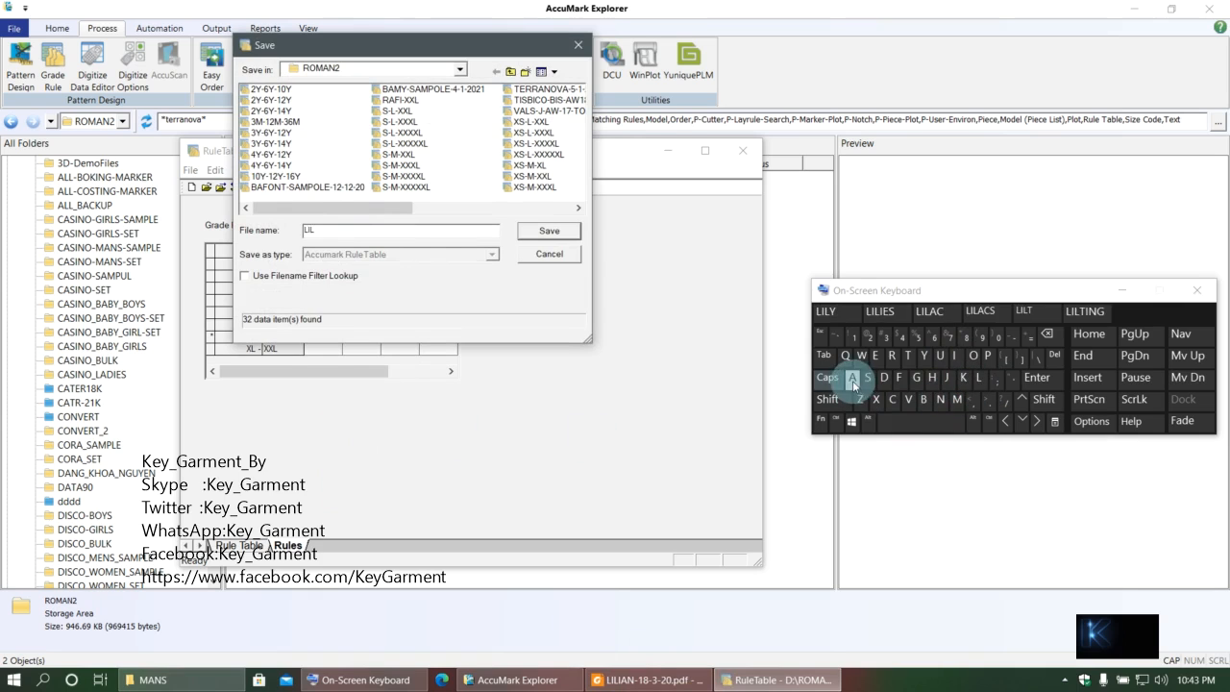
pyautogui.click(853, 376)
pyautogui.click(941, 399)
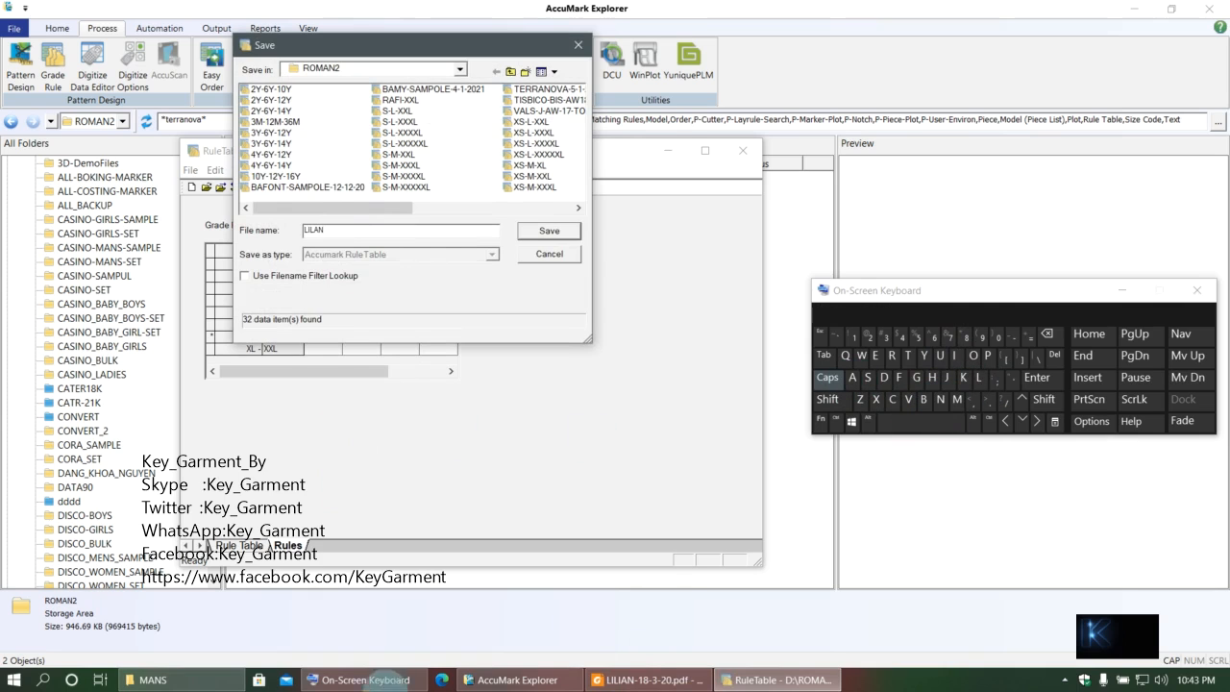
pyautogui.moveTo(627, 684)
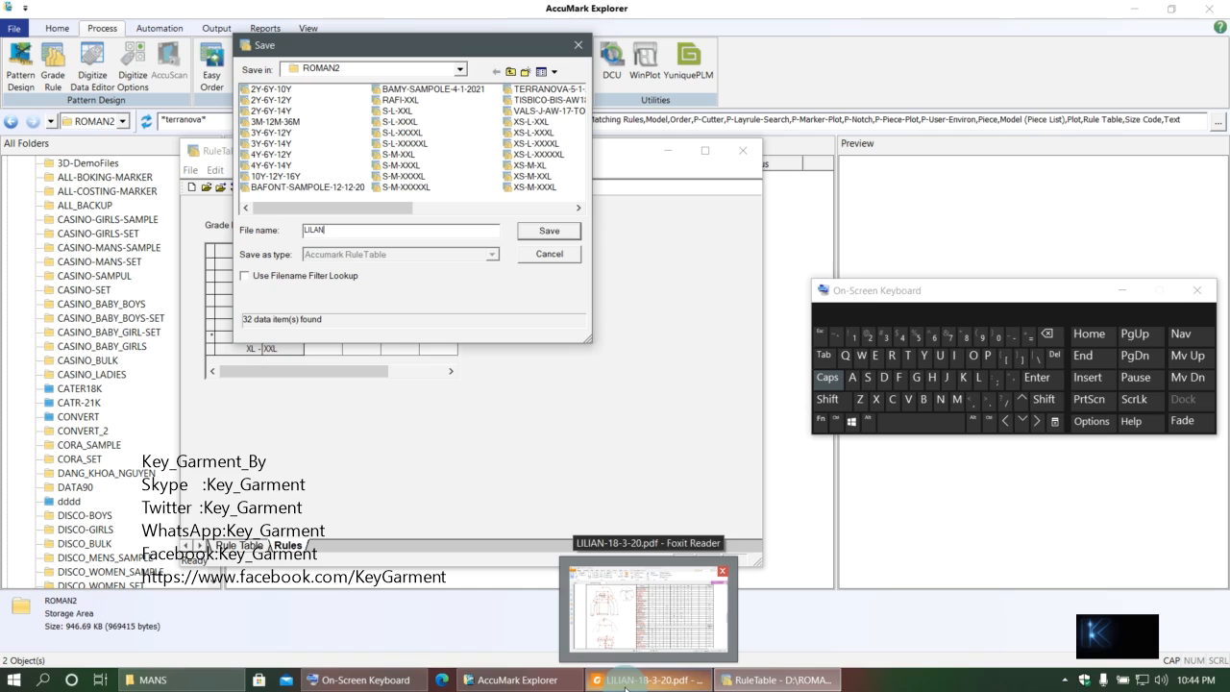
pyautogui.click(323, 231)
pyautogui.write('LILA')
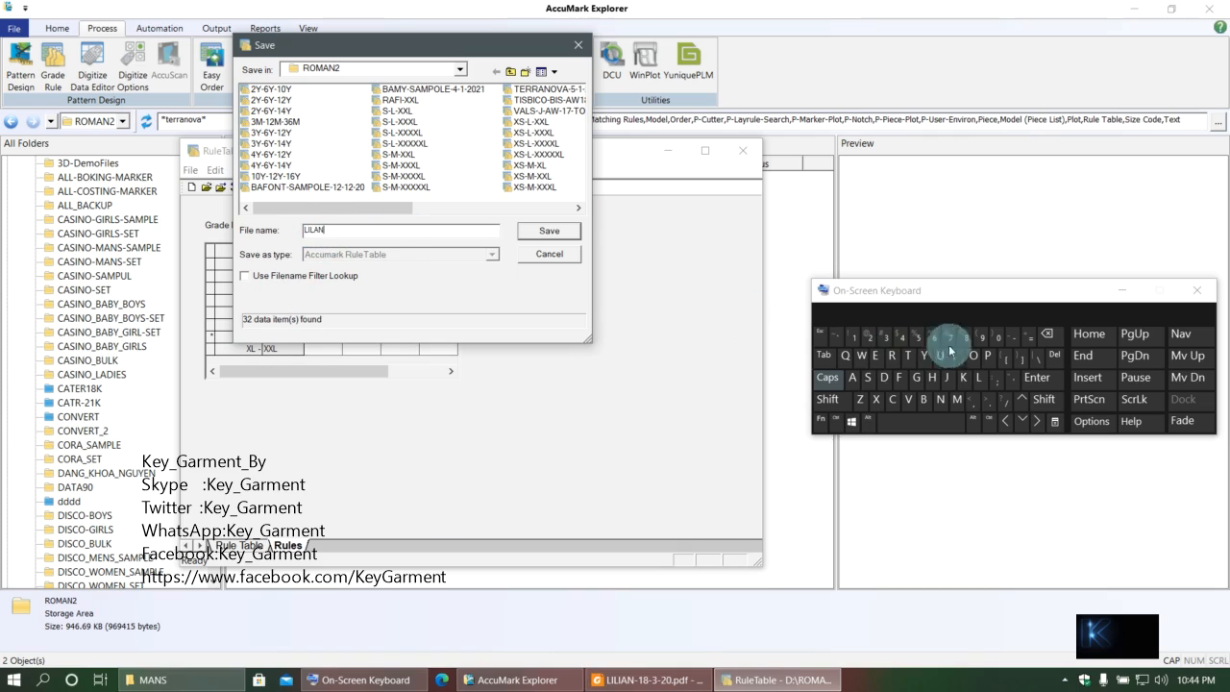
pyautogui.click(1048, 334)
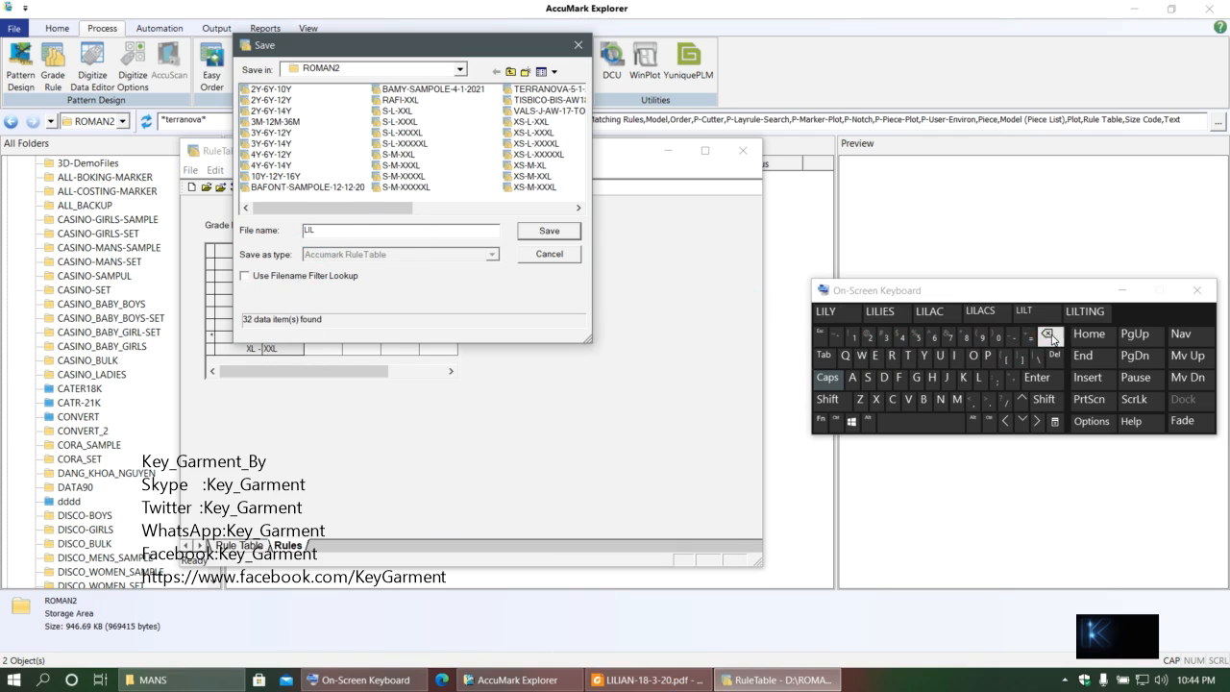
pyautogui.click(957, 357)
pyautogui.click(853, 378)
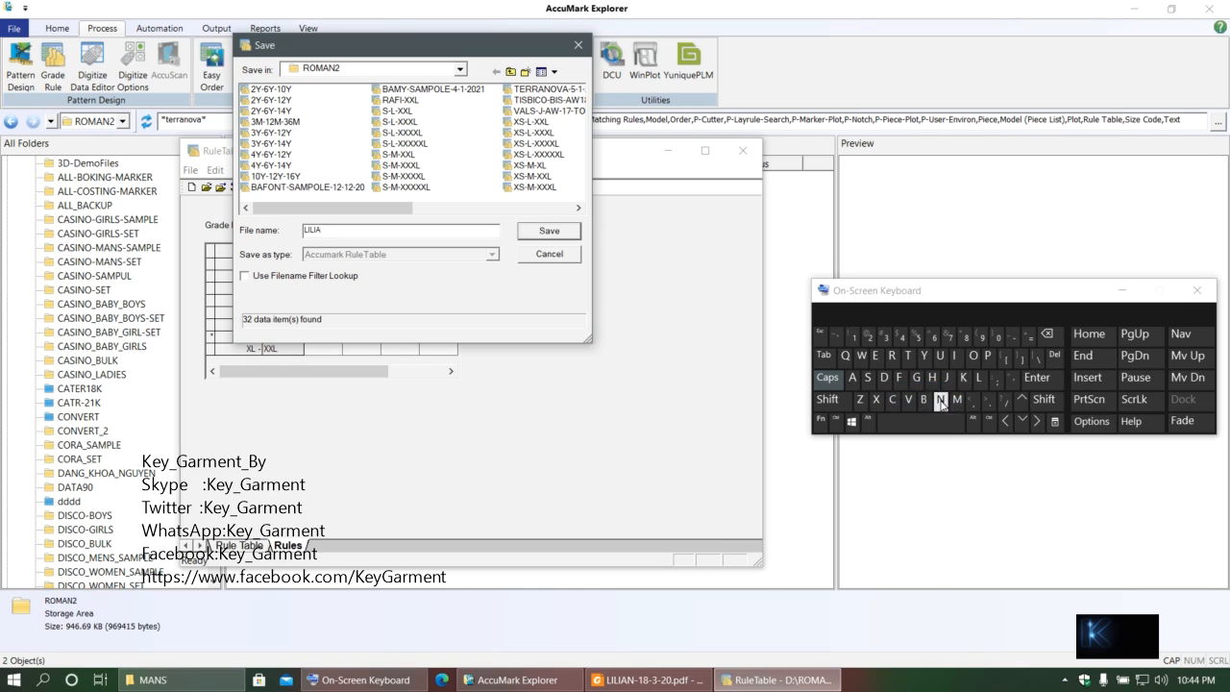
# - Complete the rule table's file name as LILIAN-SAMPLE-6-1-21
pyautogui.click(1013, 337)
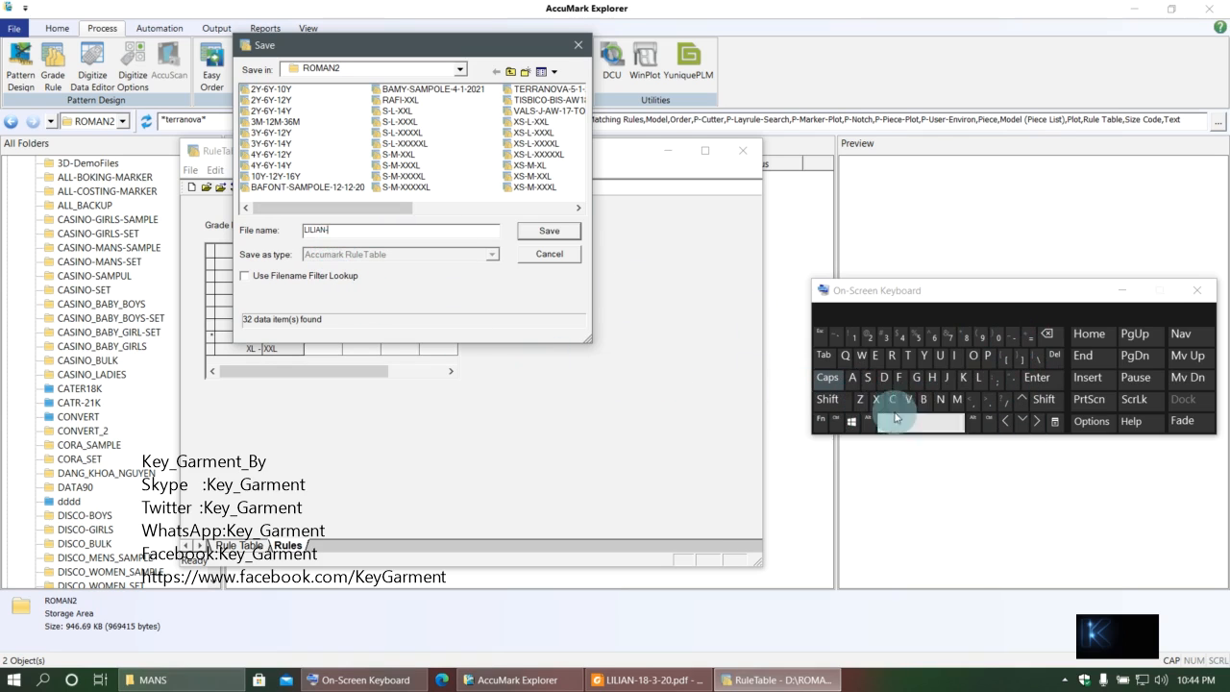
pyautogui.click(854, 379)
pyautogui.click(957, 399)
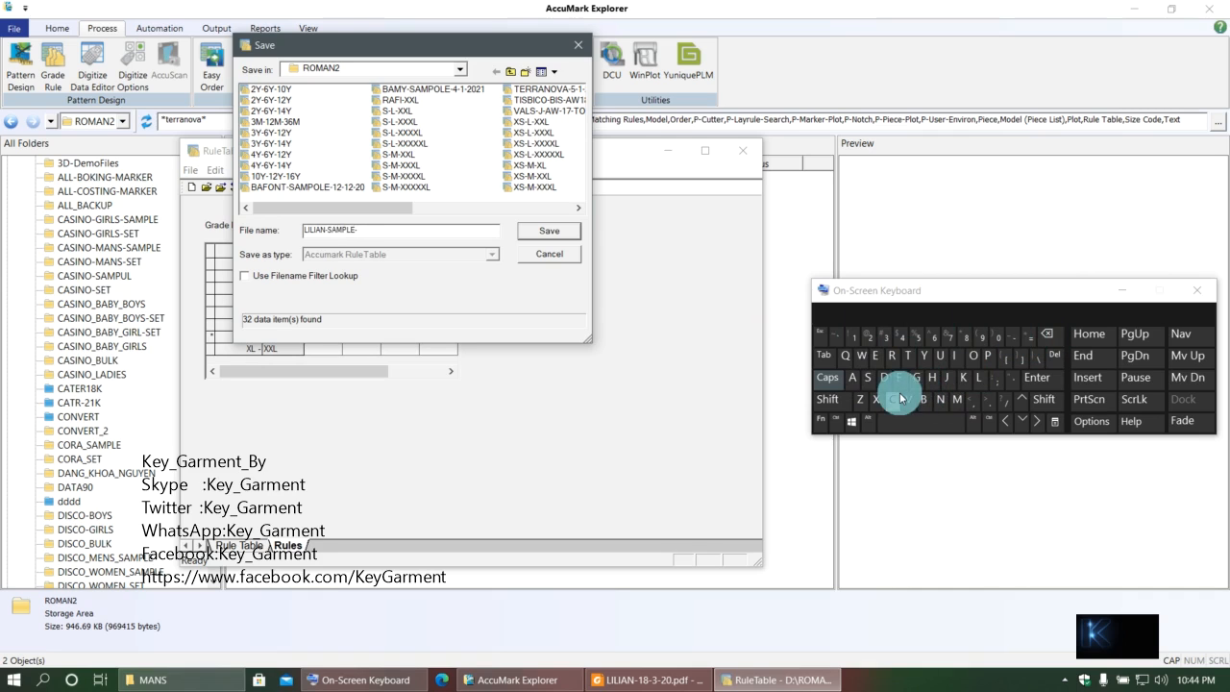
pyautogui.click(854, 338)
pyautogui.click(933, 338)
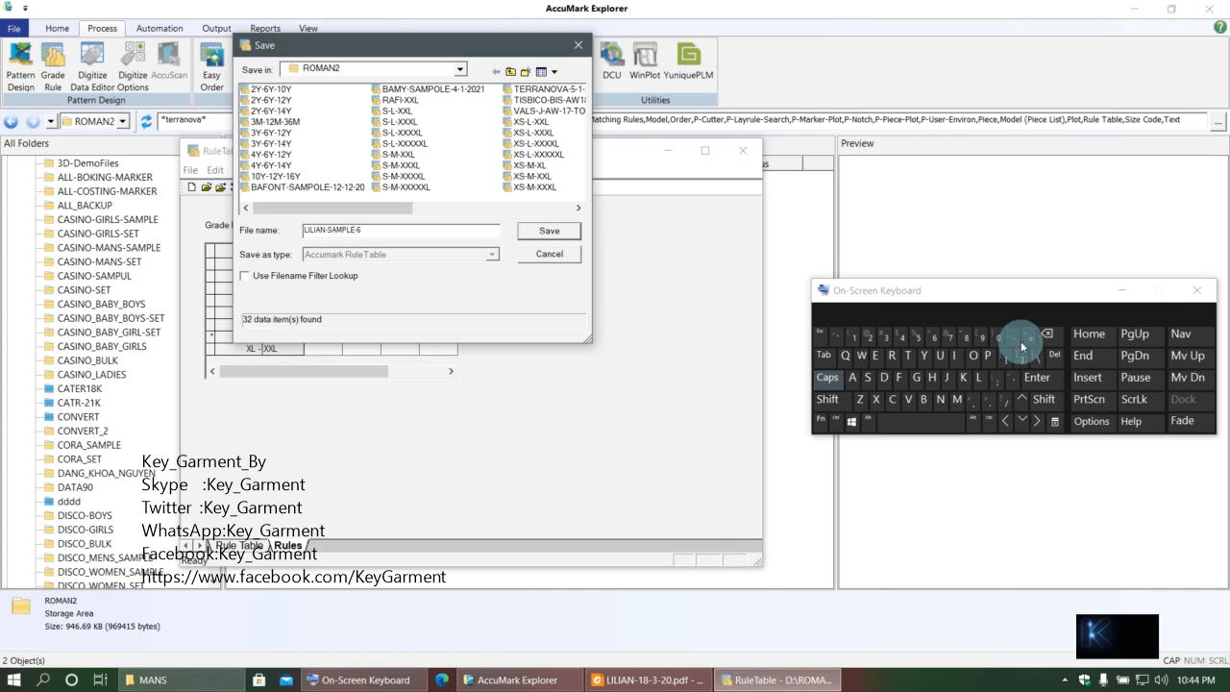
pyautogui.click(870, 339)
pyautogui.click(854, 338)
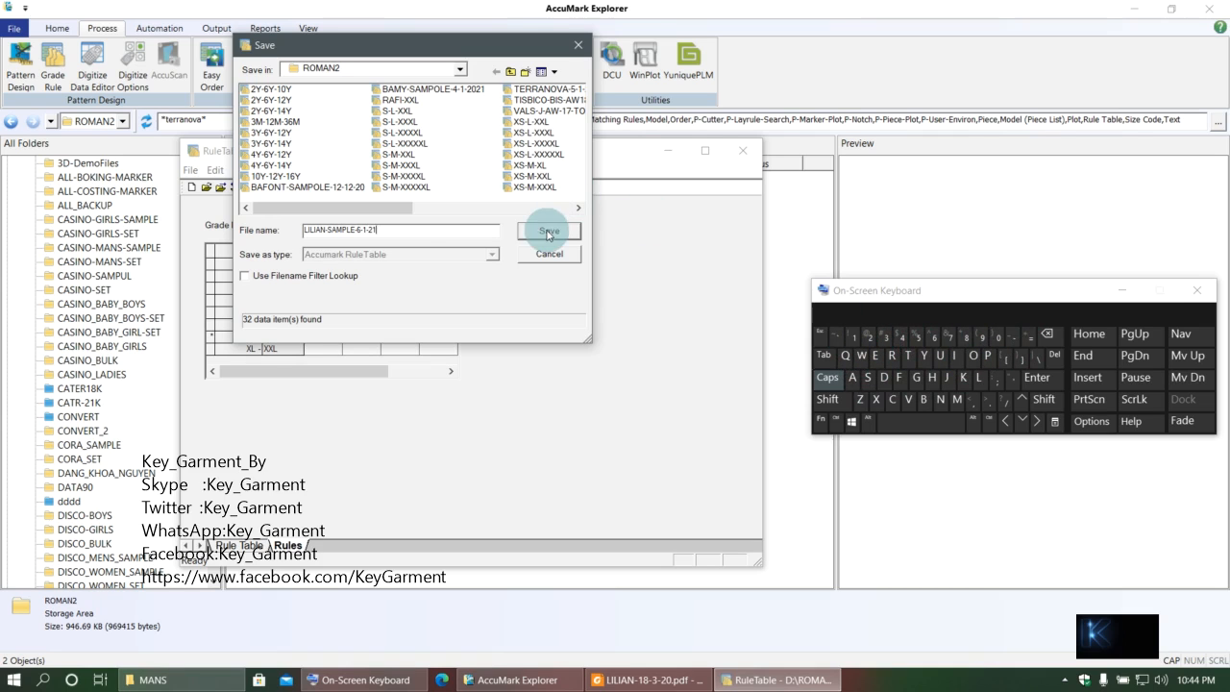
# - Copy the entered file name, then save the rule table and close its window
pyautogui.moveTo(429, 231); pyautogui.dragTo(277, 213)
pyautogui.rightClick(413, 231)
pyautogui.click(452, 269)
pyautogui.click(560, 238)
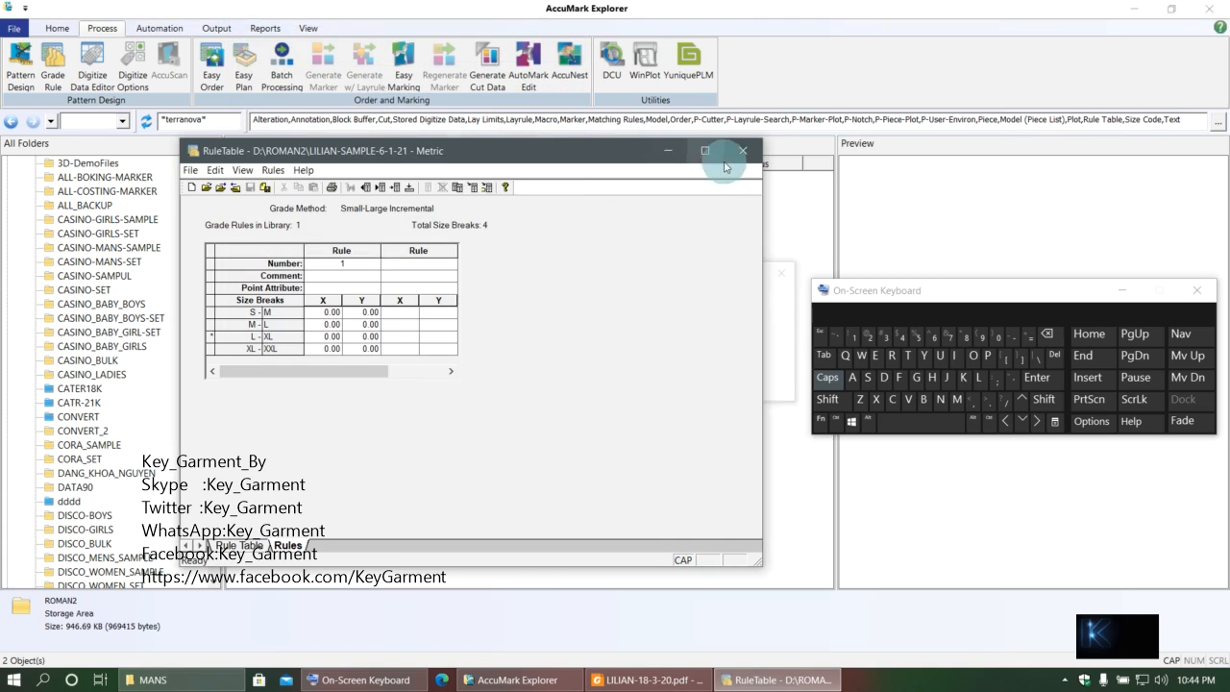
pyautogui.click(742, 151)
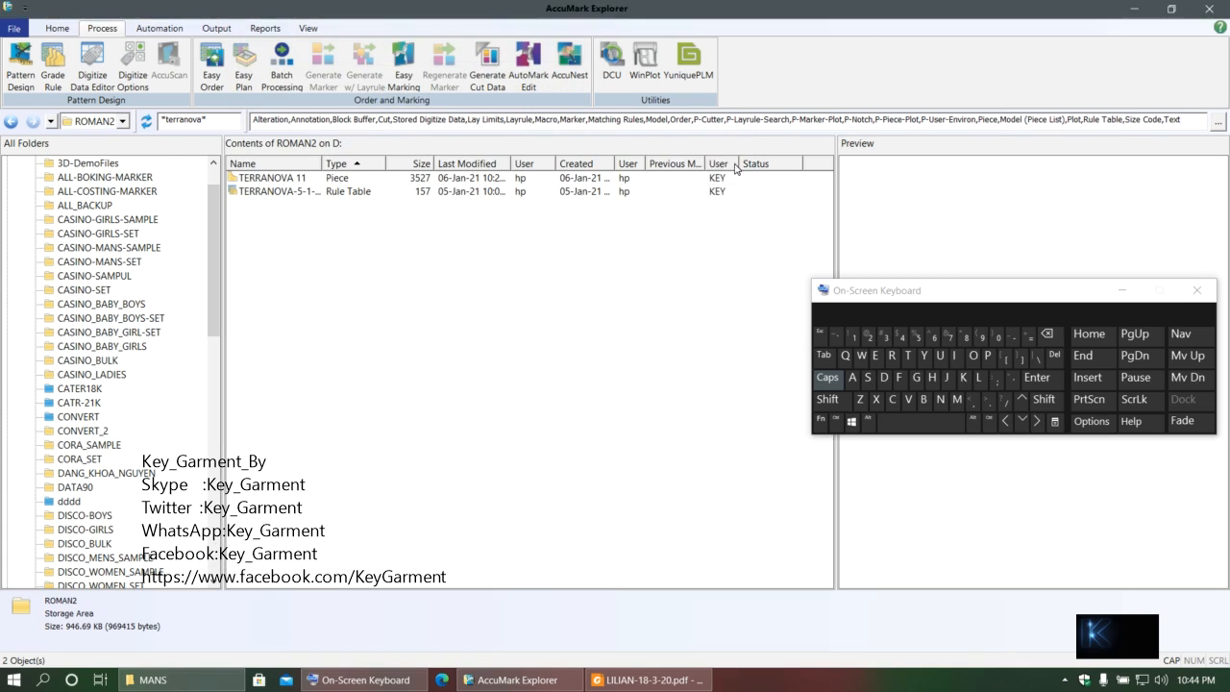
# - Replace the ROMAN2 search filter with *LILIAN-SAMPLE-6-1-21*, pasting the copied name between the asterisks, and apply it
pyautogui.click(29, 63)
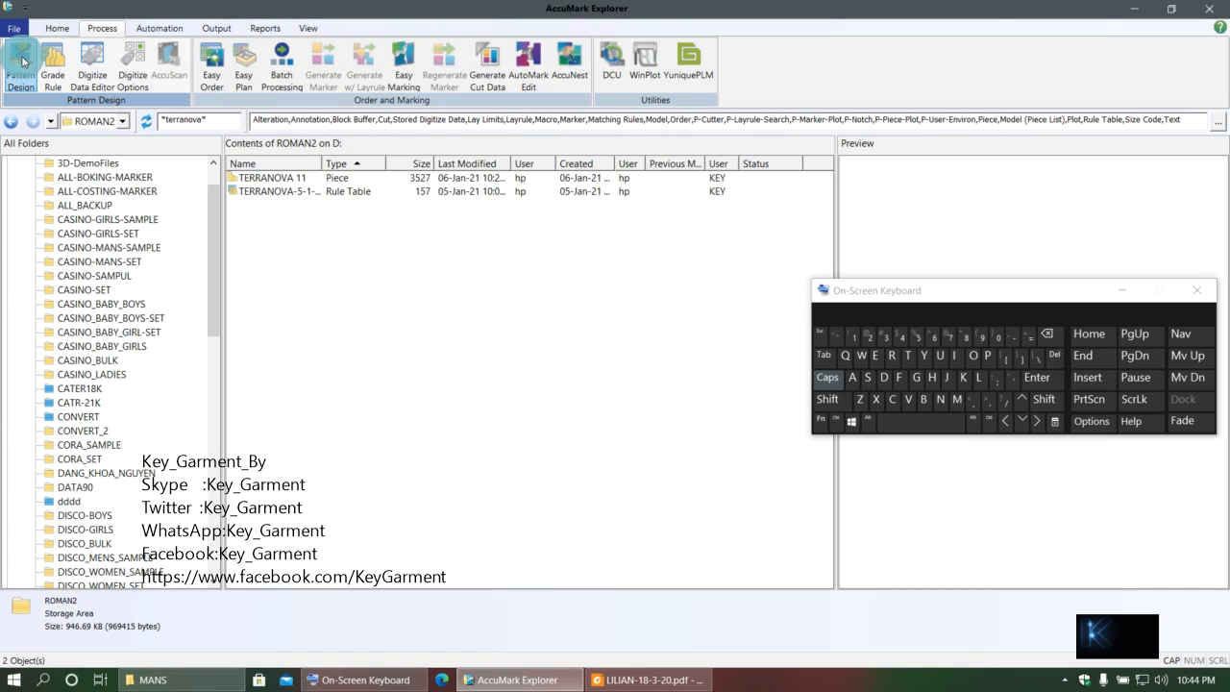
pyautogui.click(231, 126)
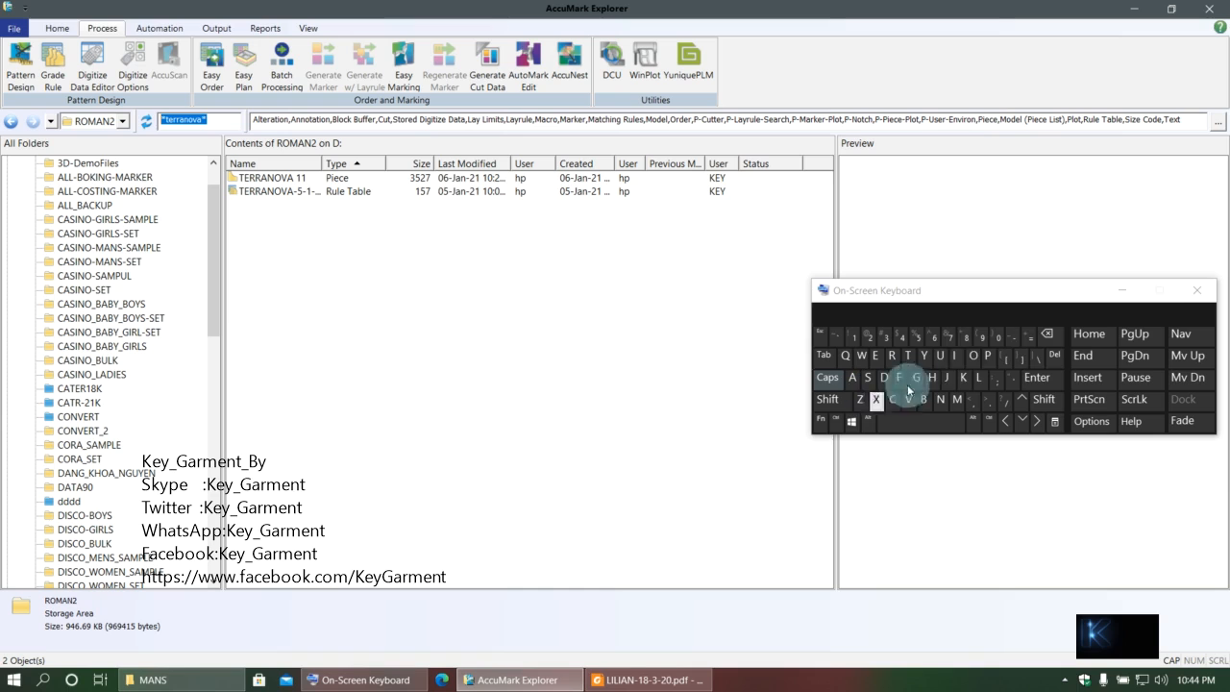
pyautogui.click(1047, 333)
pyautogui.click(827, 376)
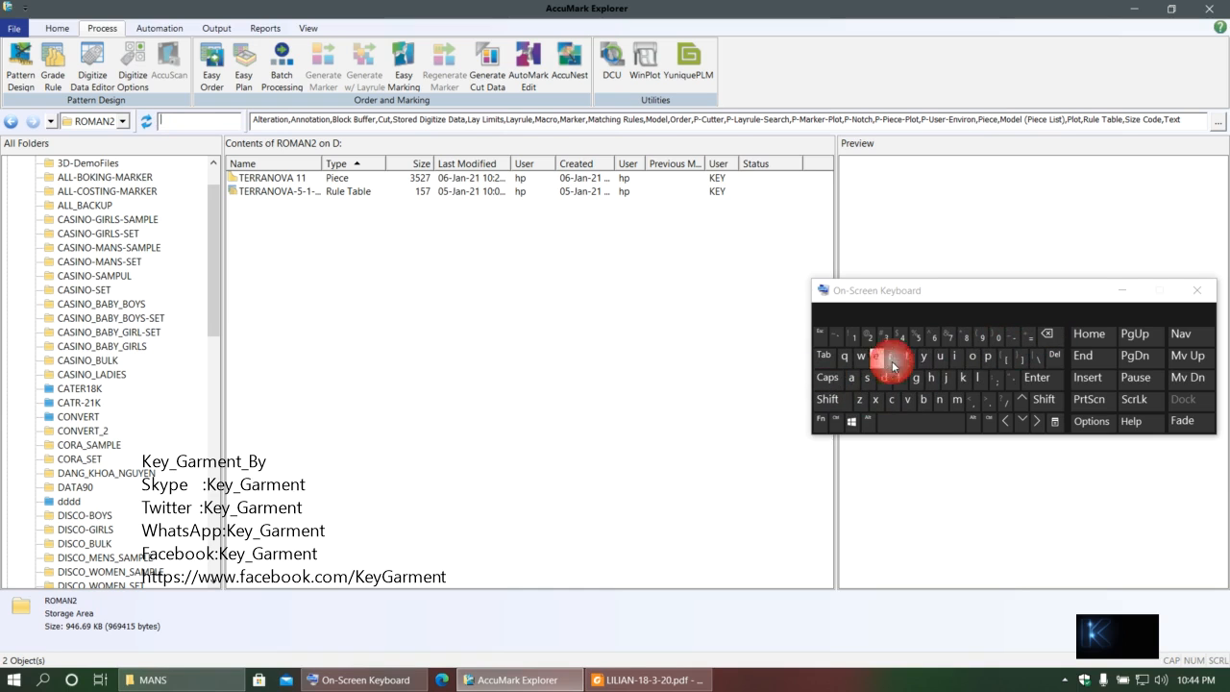
pyautogui.click(829, 399)
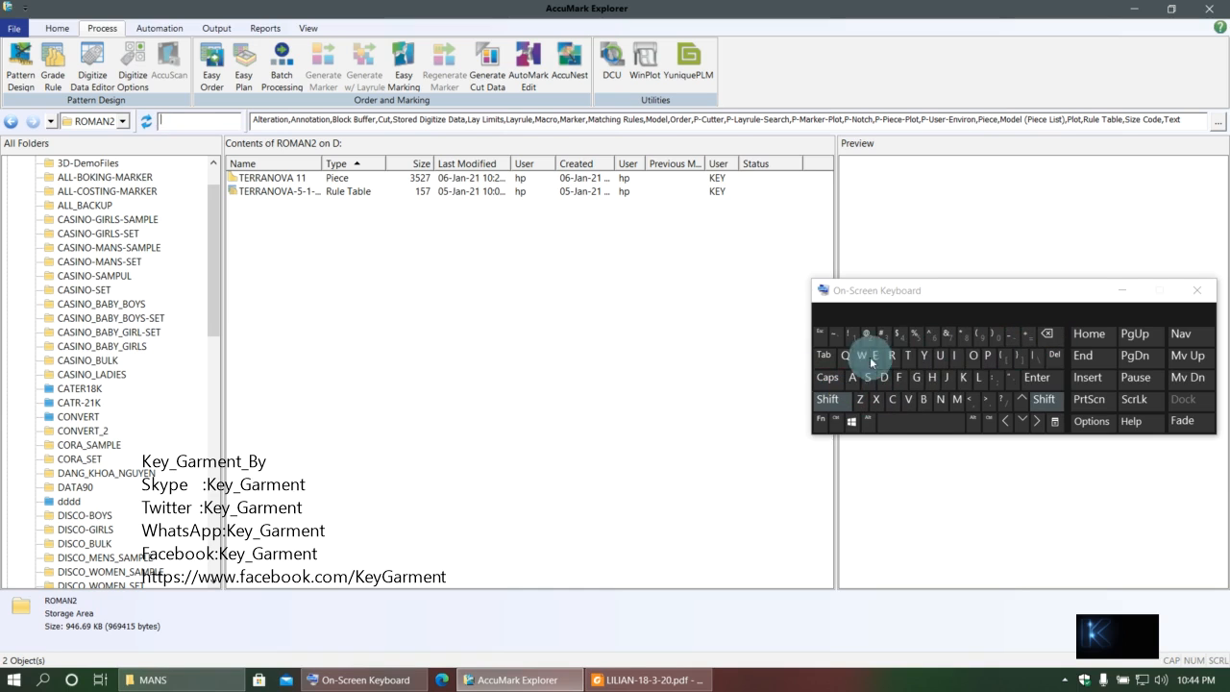
pyautogui.click(964, 336)
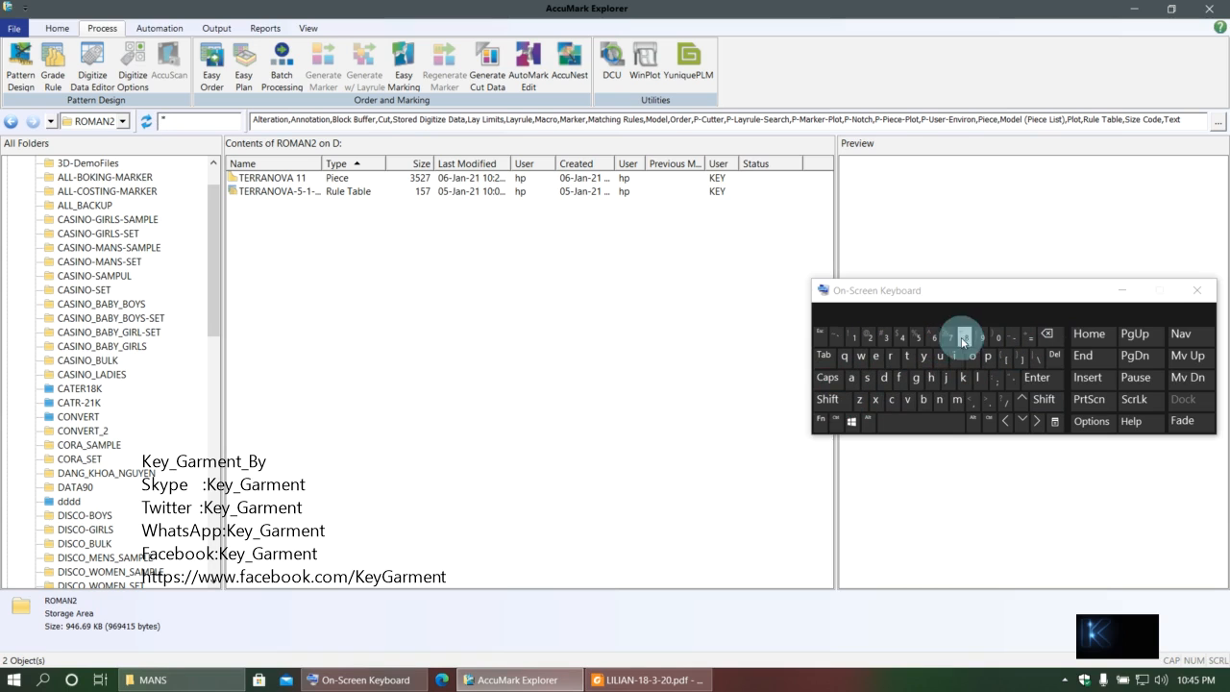
pyautogui.rightClick(197, 122)
pyautogui.click(228, 180)
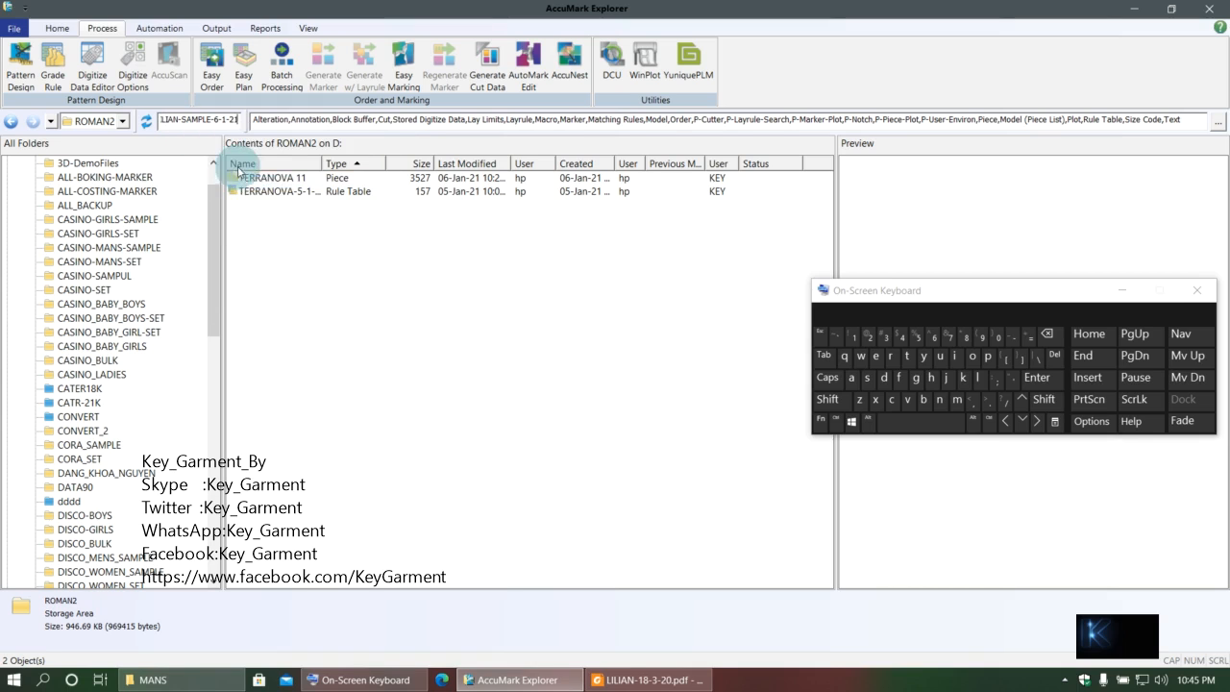
pyautogui.click(828, 399)
pyautogui.click(965, 337)
pyautogui.click(1037, 377)
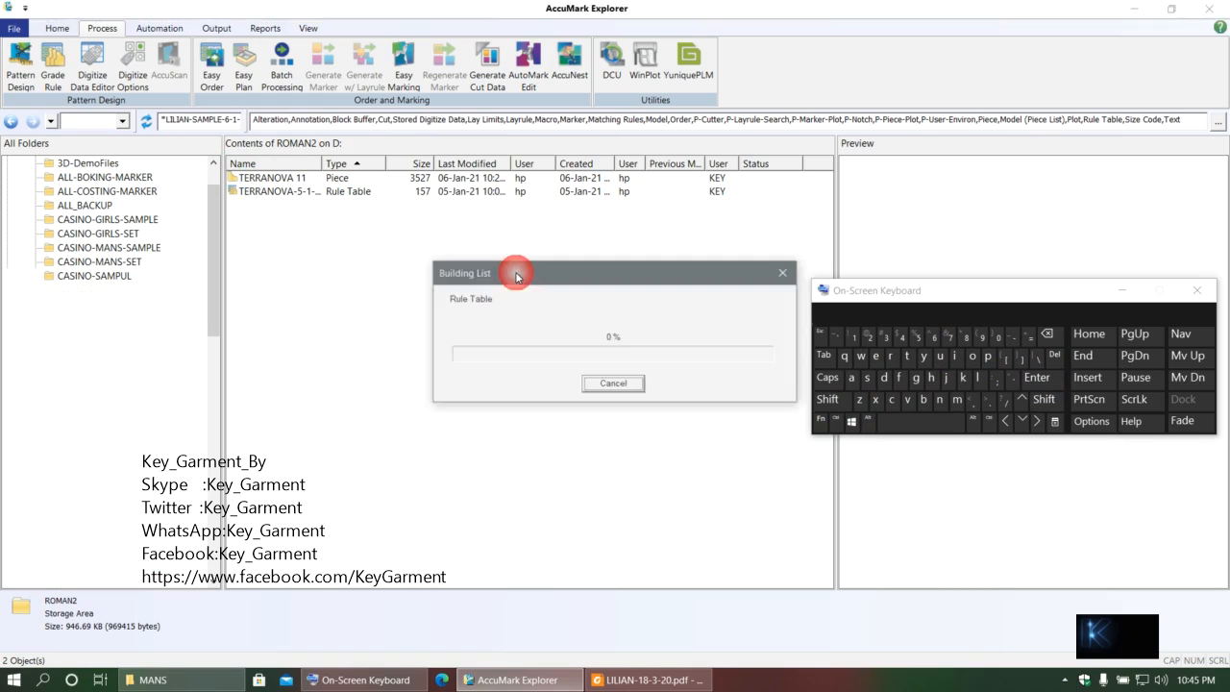
# - Open Pattern Design, then move the on-screen keyboard out of the way and reposition the User Input box over the work area
pyautogui.click(23, 63)
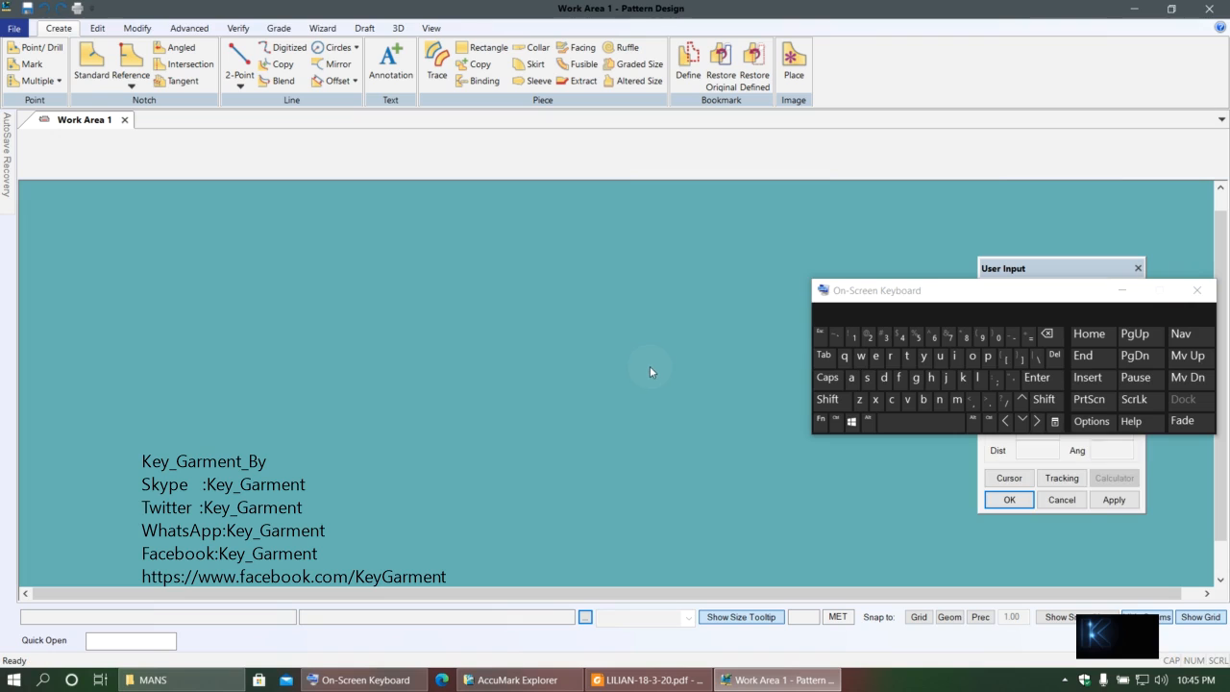
pyautogui.moveTo(896, 303); pyautogui.dragTo(415, 438)
pyautogui.click(623, 433)
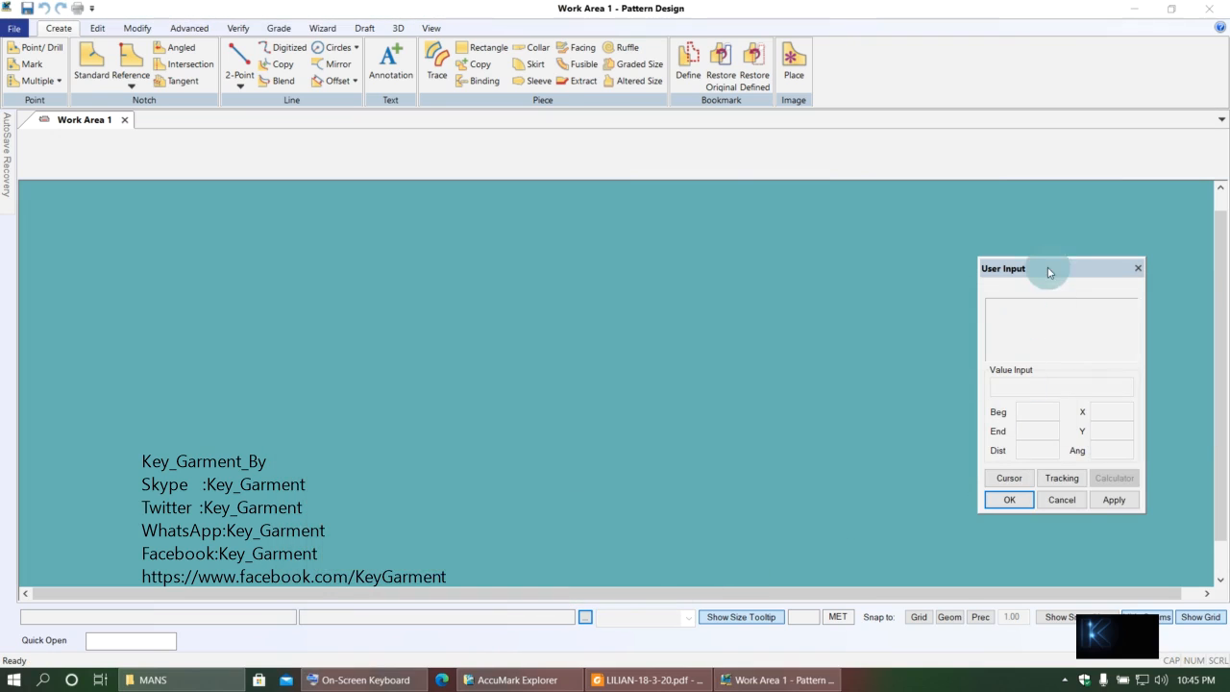
pyautogui.click(795, 475)
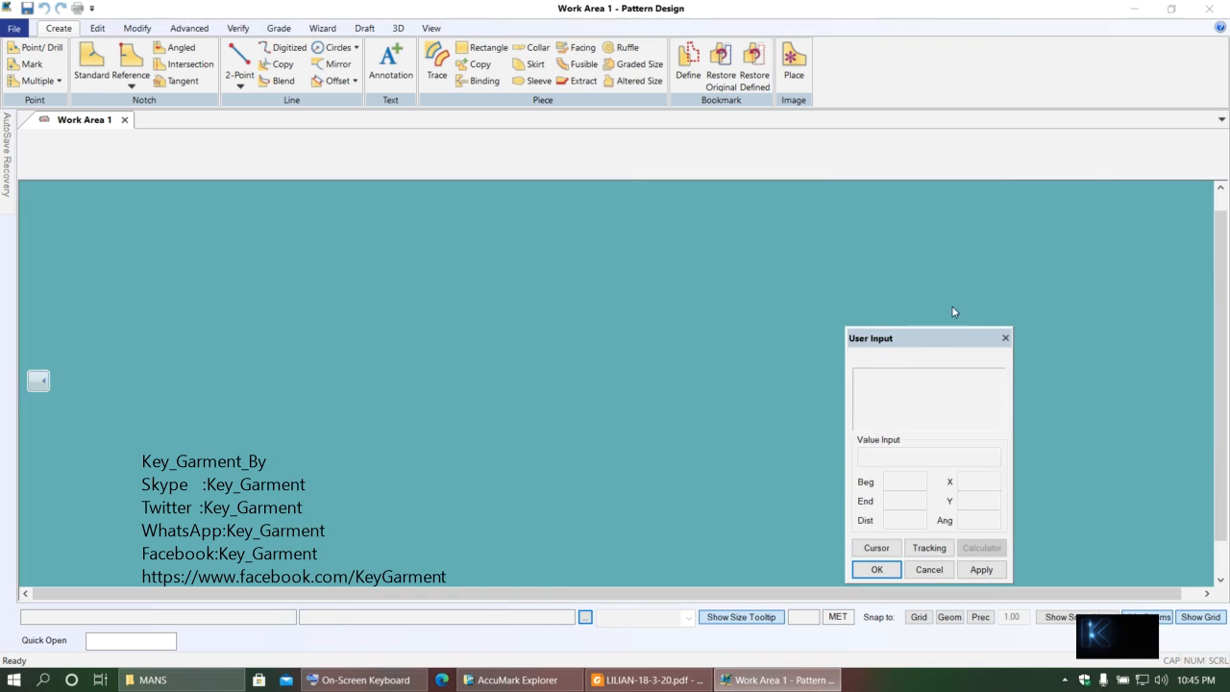
pyautogui.click(417, 102)
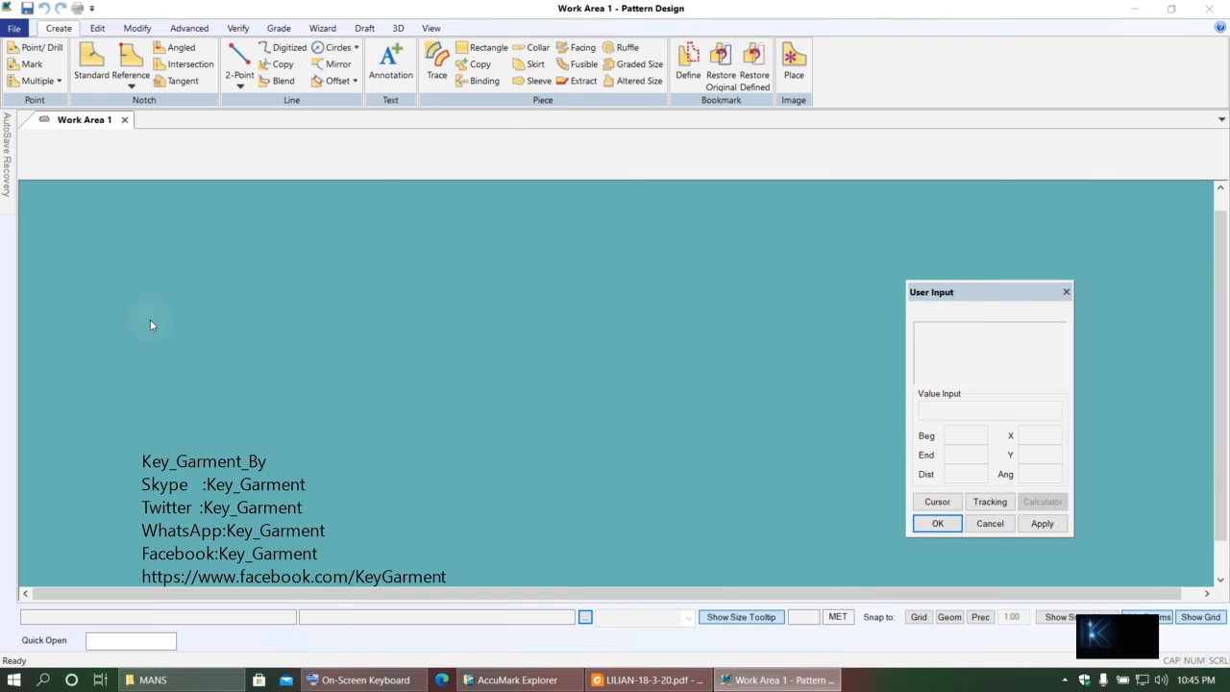
# - Turn off the Status Bar and Quick Open in the screen layout, then move the User Input box slightly up
pyautogui.click(97, 28)
pyautogui.click(416, 99)
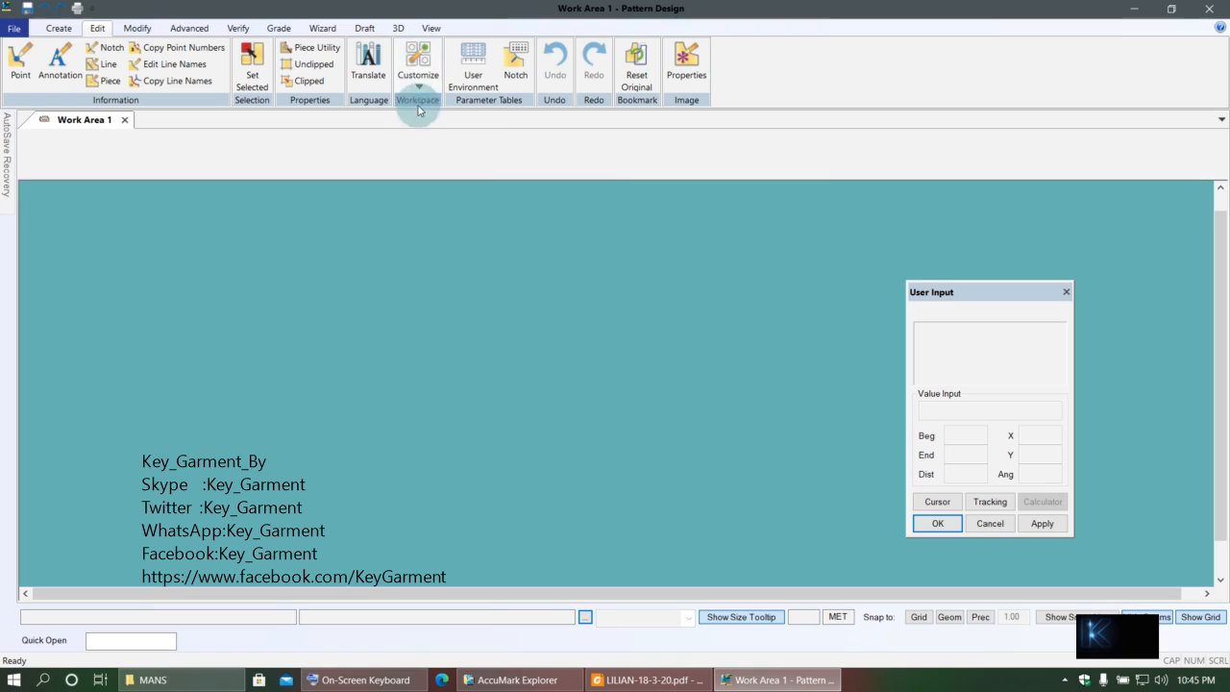
pyautogui.click(441, 131)
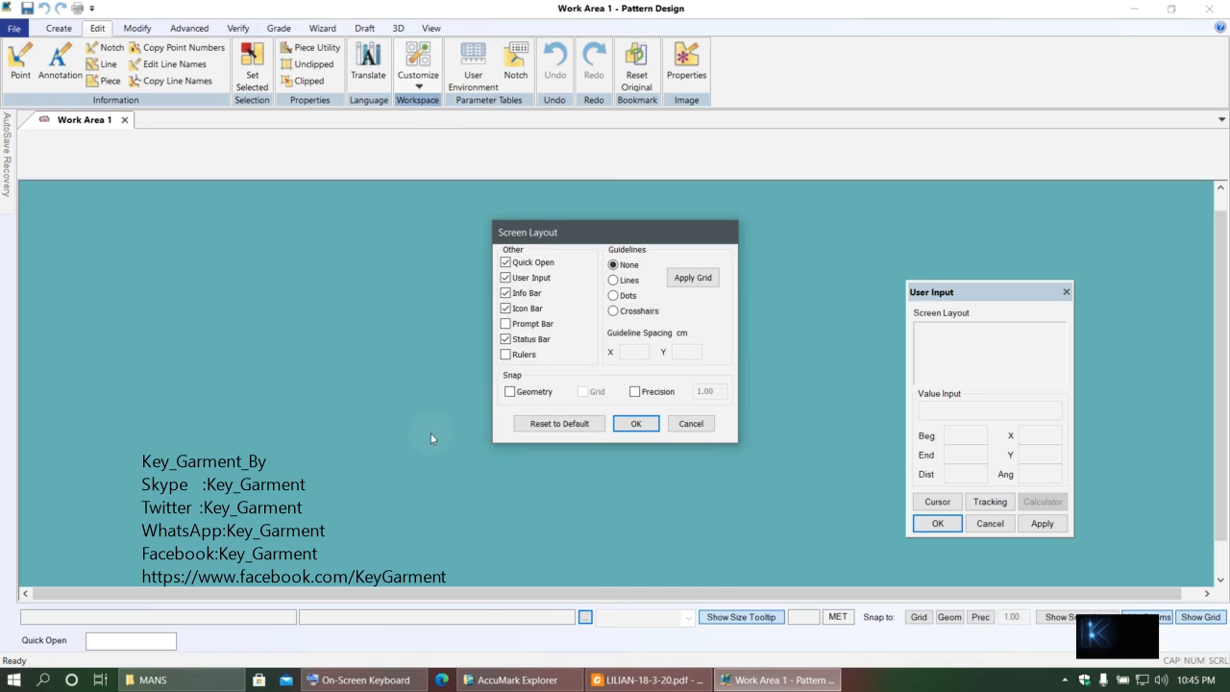
pyautogui.click(508, 343)
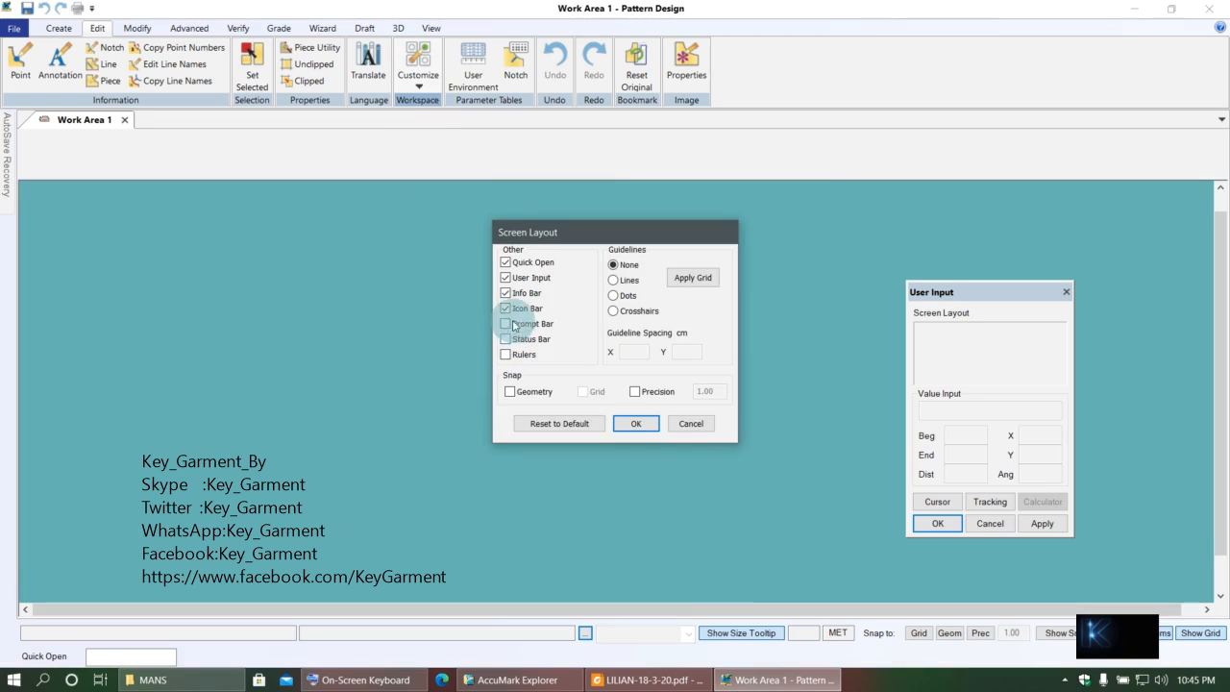
pyautogui.click(507, 262)
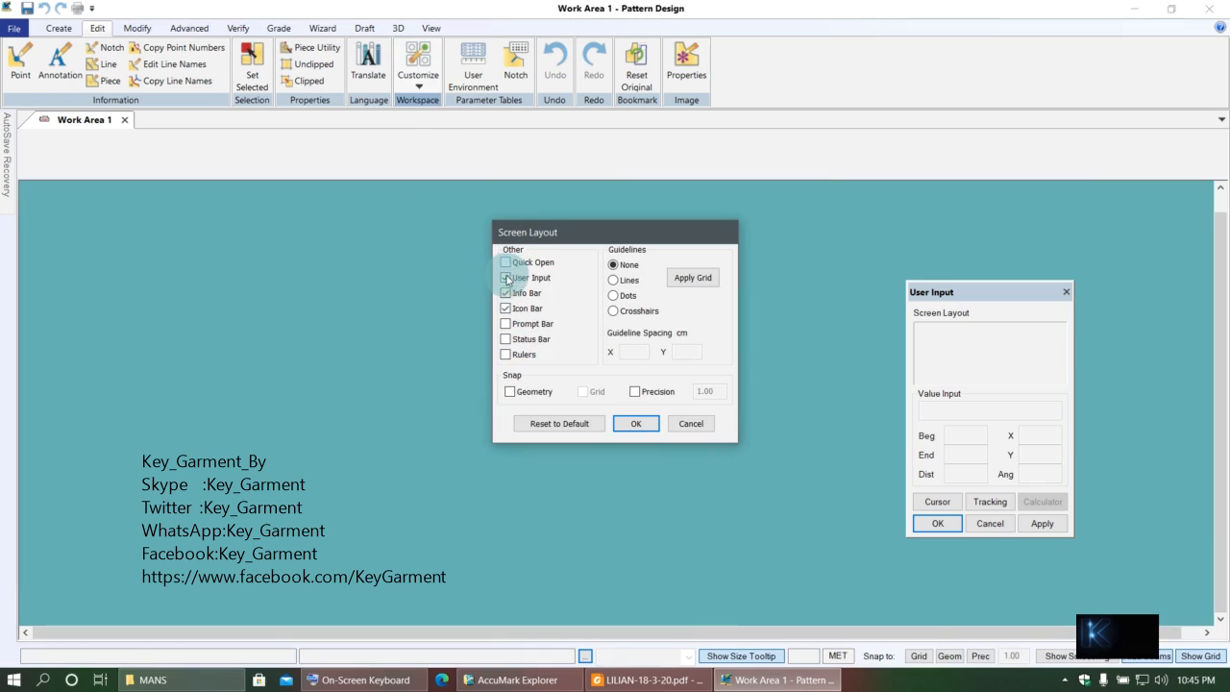
pyautogui.click(504, 292)
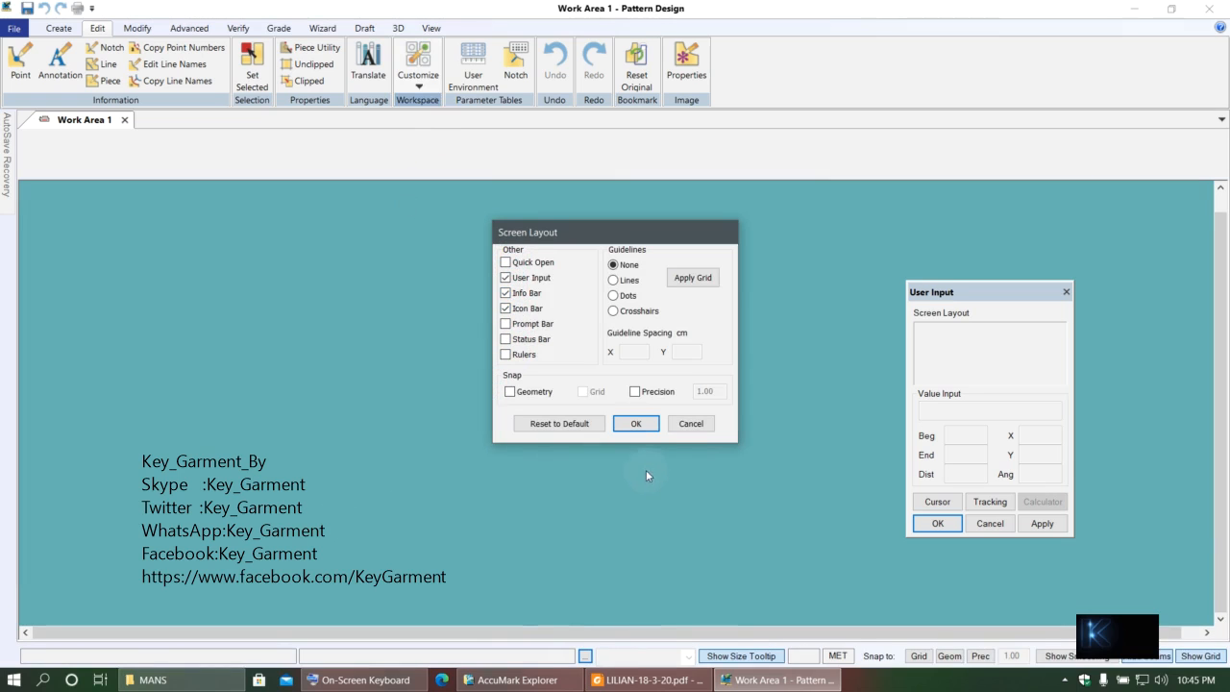
pyautogui.click(636, 425)
pyautogui.moveTo(982, 294); pyautogui.dragTo(1012, 248)
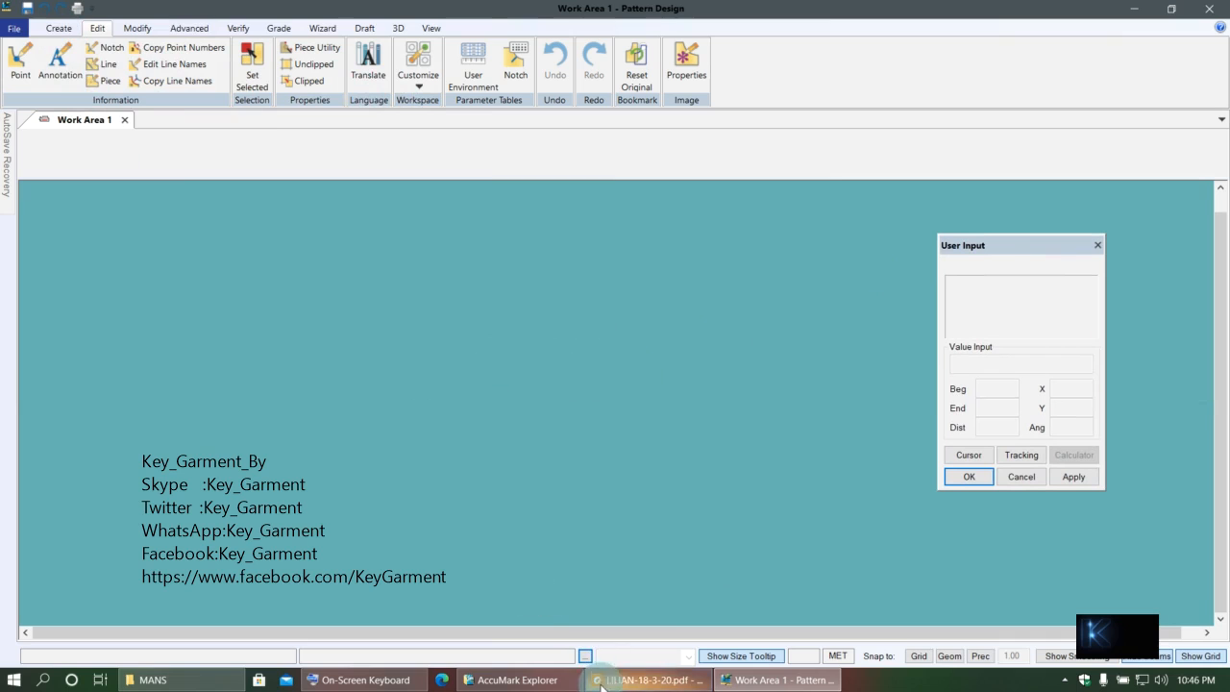
# - Set the rule table in the preferences' storage area paths to LILIAN-SAMPLE-6-1-21 and apply the change
pyautogui.click(52, 33)
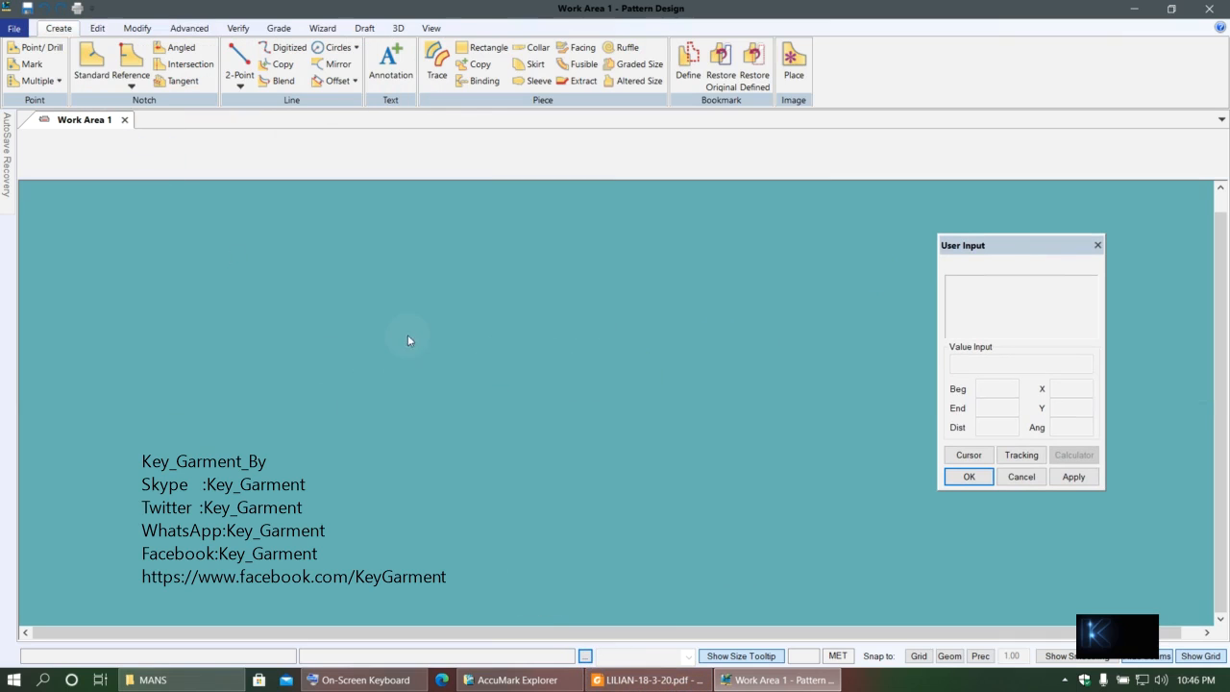
pyautogui.click(97, 28)
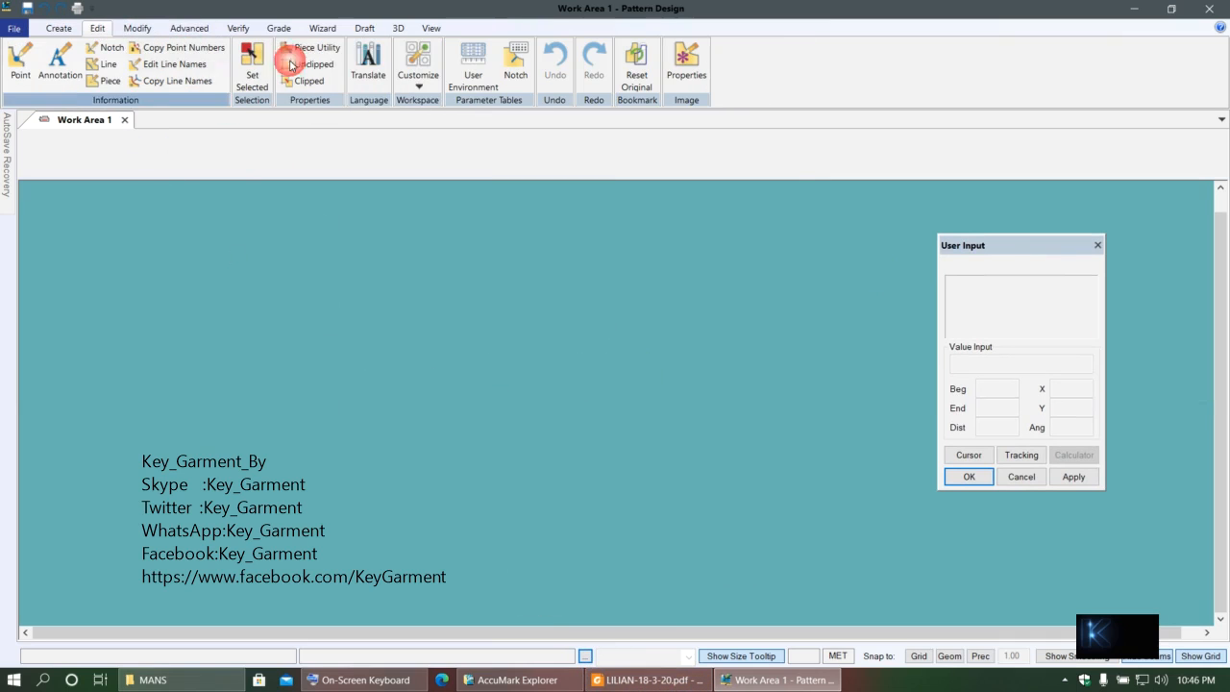
pyautogui.click(420, 87)
pyautogui.click(415, 119)
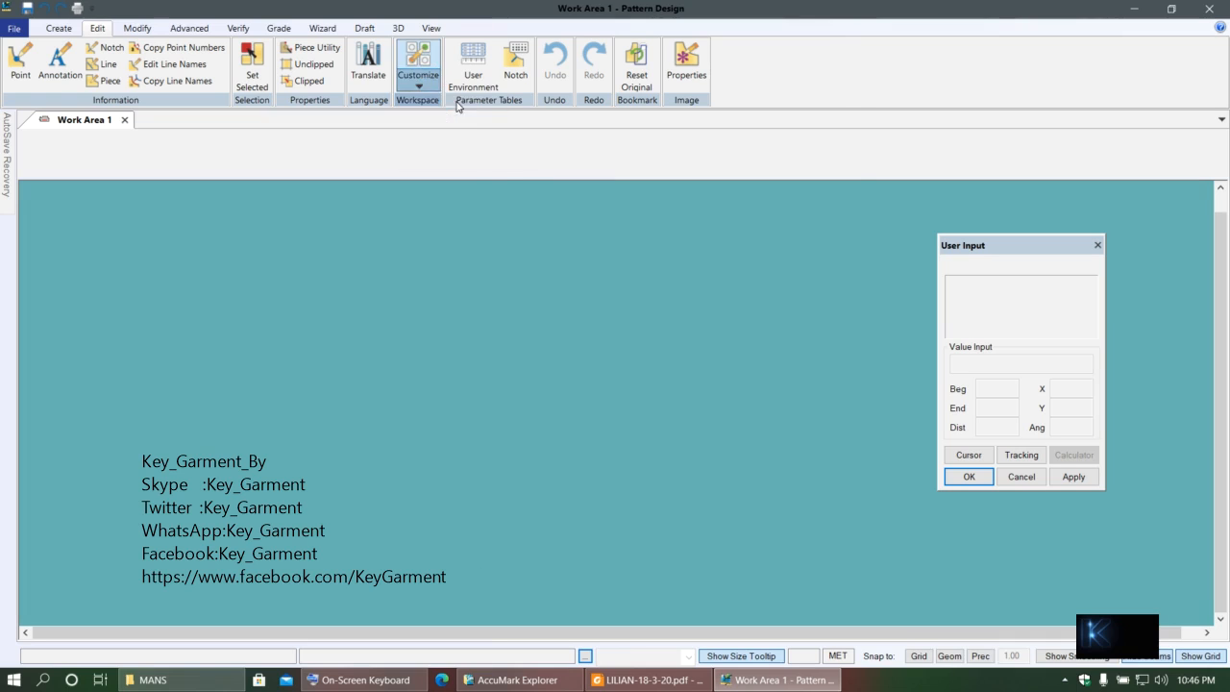
pyautogui.click(491, 683)
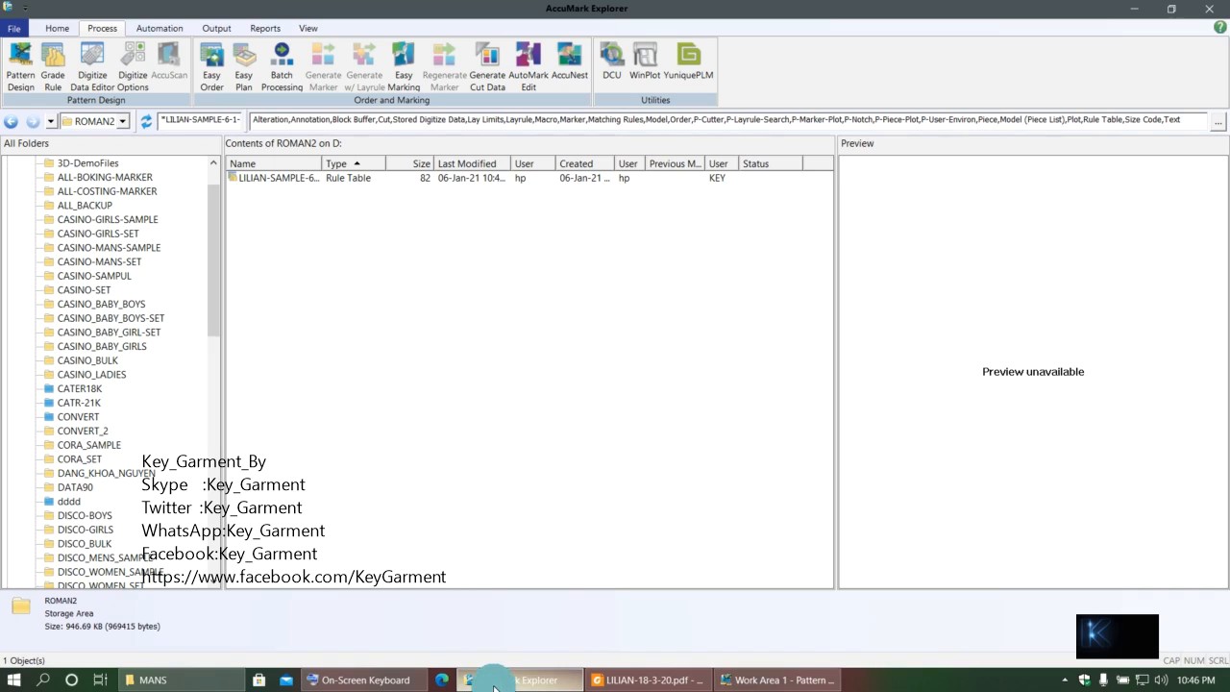
pyautogui.click(493, 682)
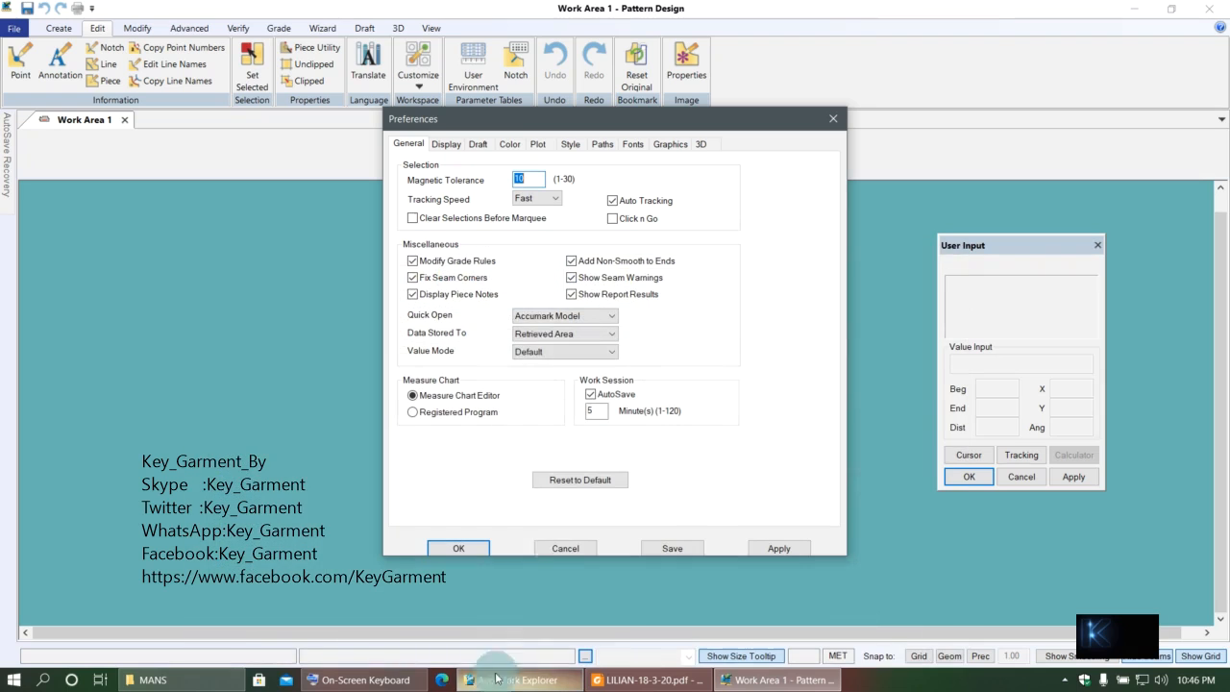
pyautogui.click(608, 149)
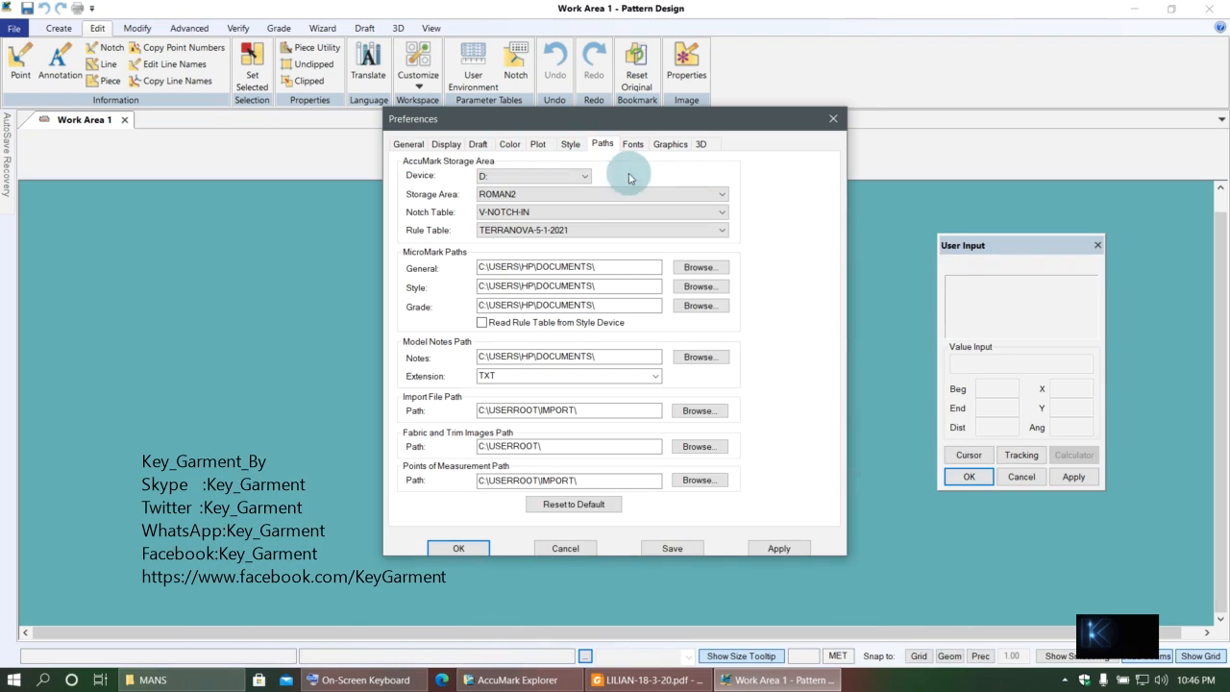
pyautogui.click(563, 233)
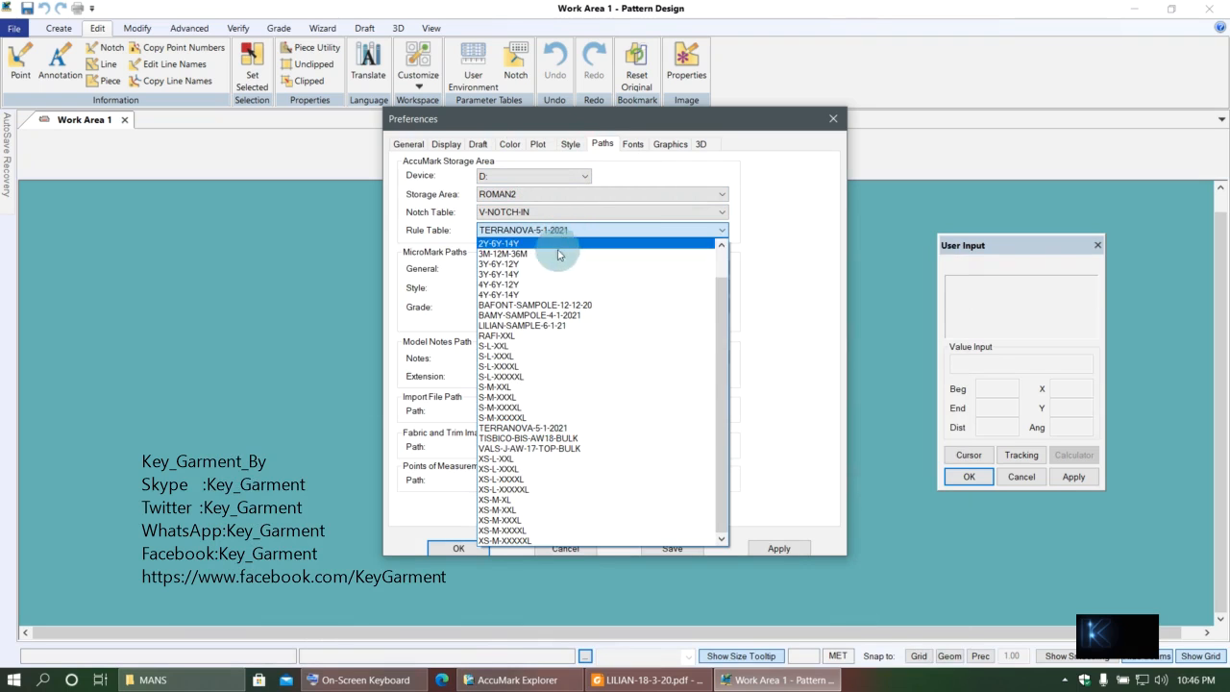
pyautogui.click(509, 325)
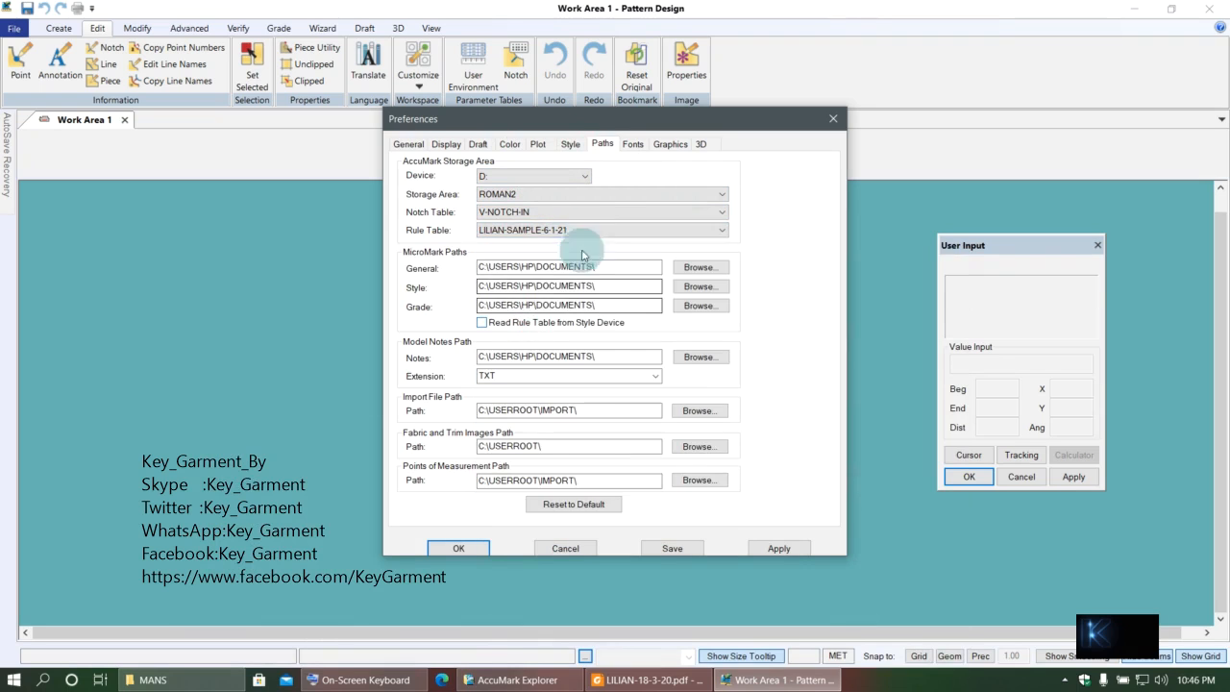
pyautogui.click(769, 550)
pyautogui.click(467, 548)
# - Check the user environment settings and close them
pyautogui.click(469, 77)
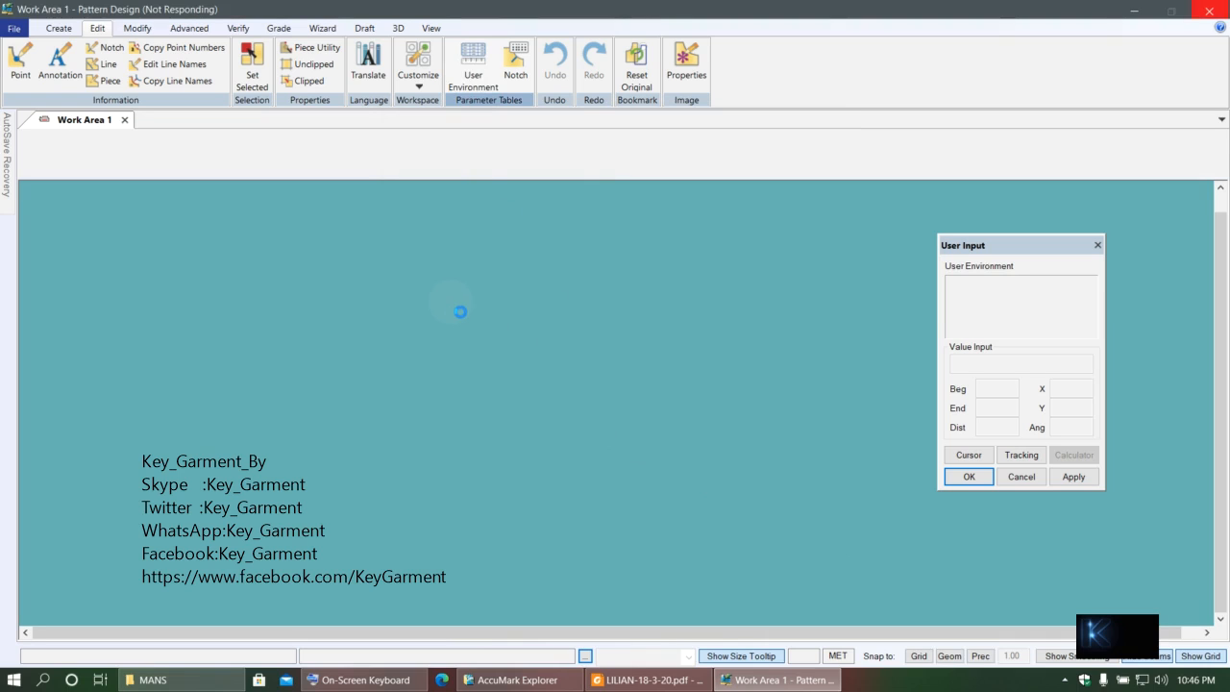
pyautogui.scroll(-1, 565, 200)
pyautogui.scroll(1, 565, 205)
pyautogui.click(557, 57)
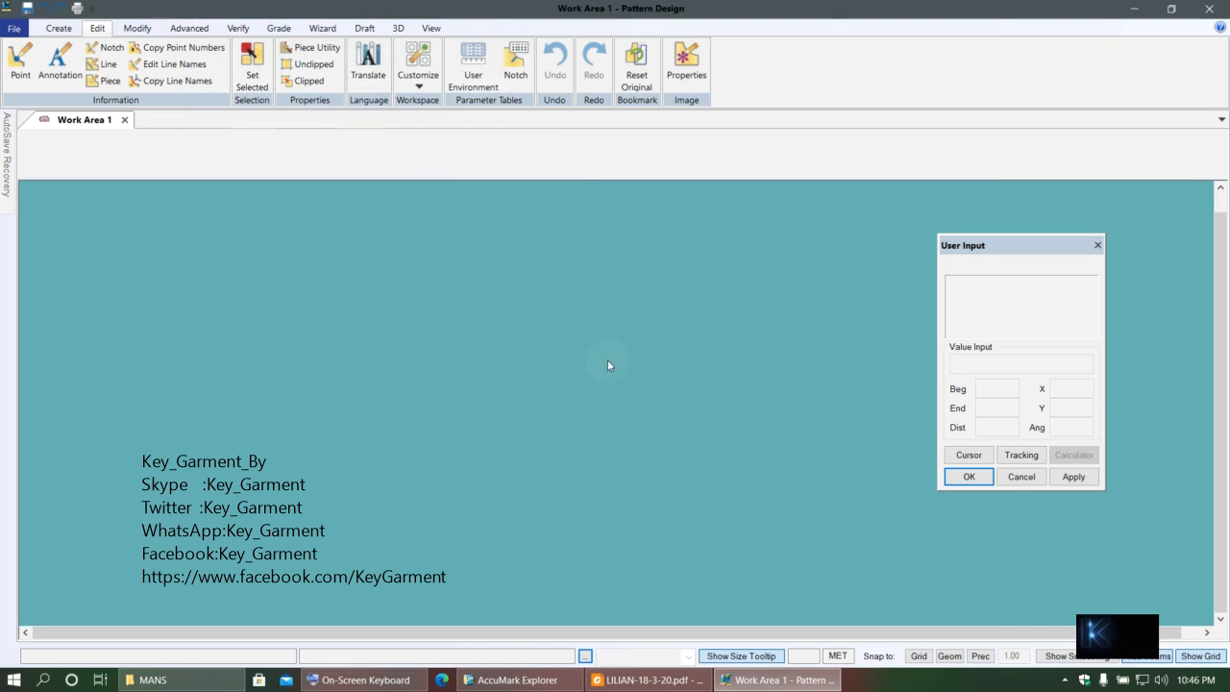
# - Switch to LILIAN-18-3-20.pdf in Foxit Reader and examine the top's size 4/L measurements at 279.80% zoom
pyautogui.click(58, 27)
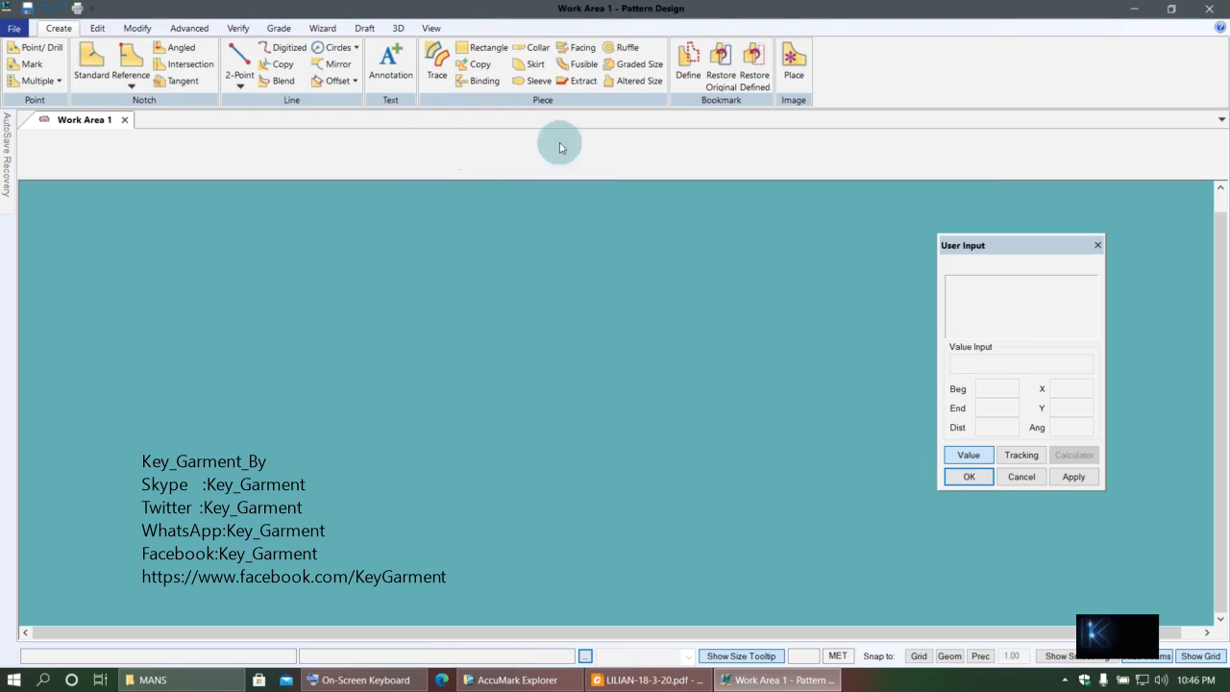
pyautogui.click(646, 680)
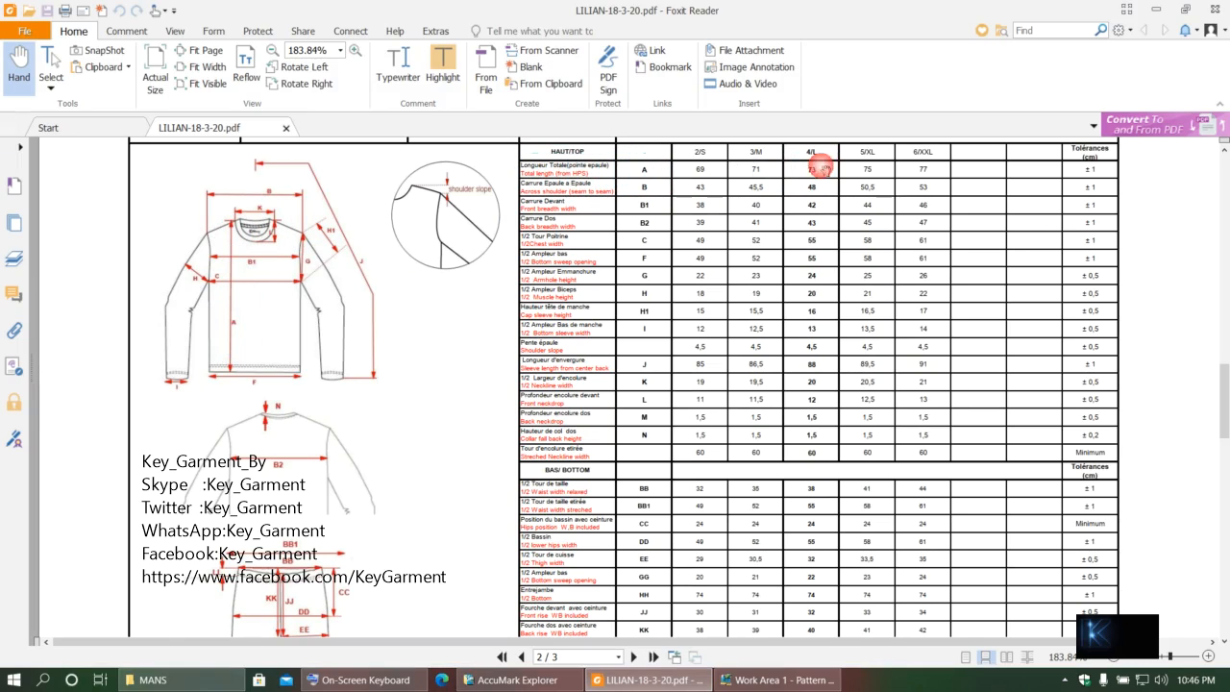
pyautogui.click(1209, 657)
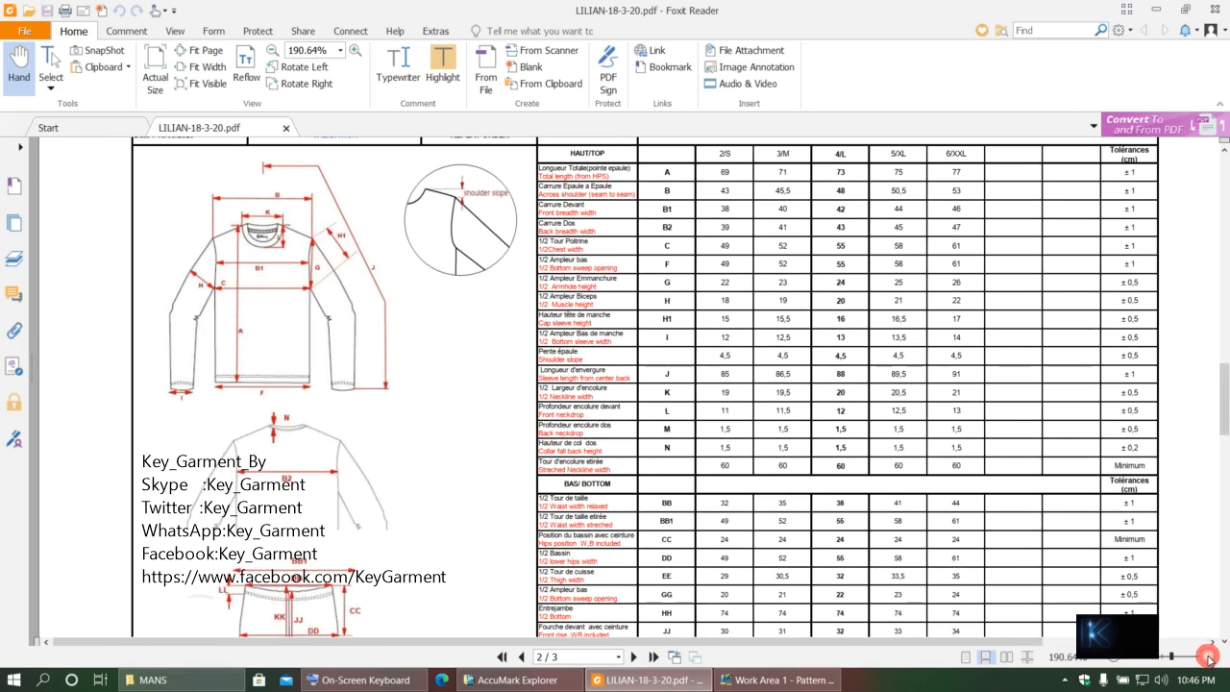
pyautogui.click(1210, 658)
pyautogui.click(1209, 657)
pyautogui.click(1209, 658)
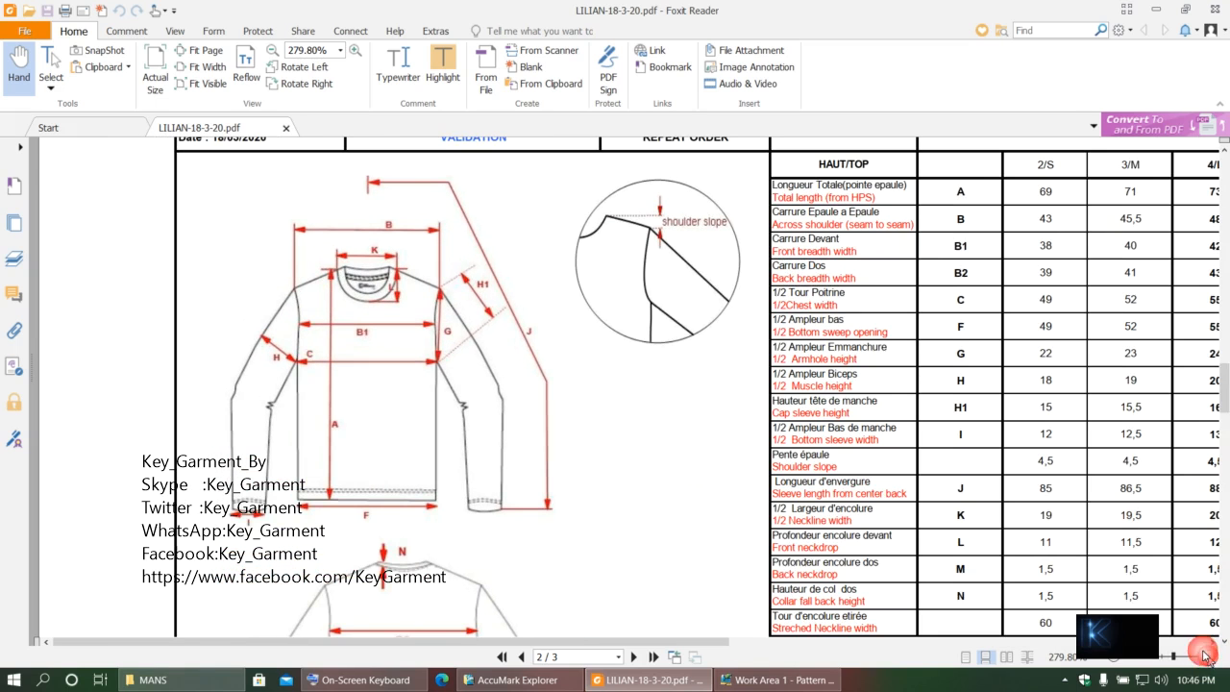
pyautogui.moveTo(697, 642); pyautogui.dragTo(792, 645)
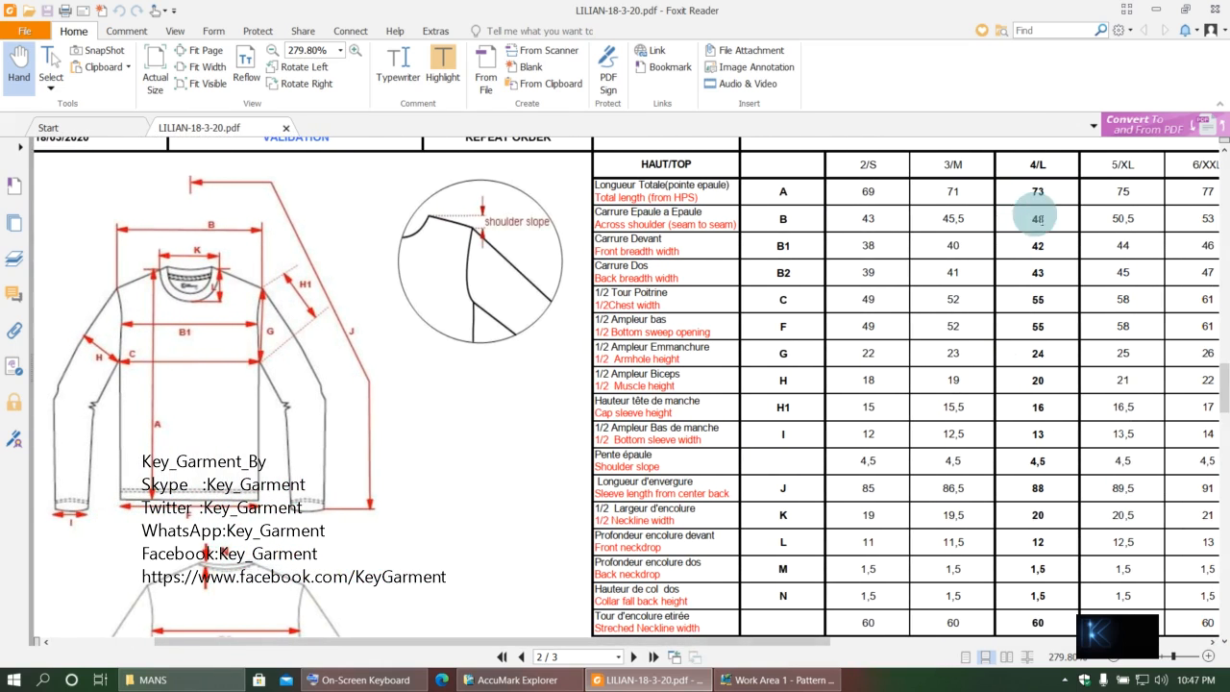
# - Switch to Pattern Design, start a new rectangle piece and calculate its X distance as 73
pyautogui.click(780, 679)
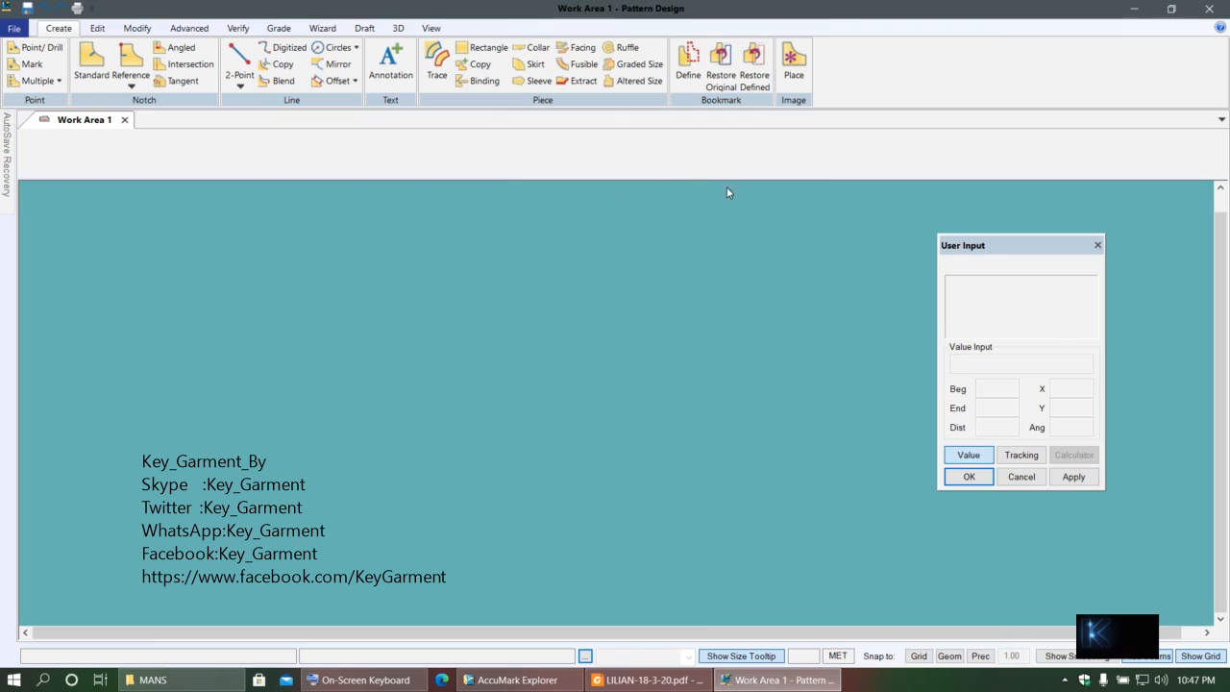
pyautogui.click(476, 47)
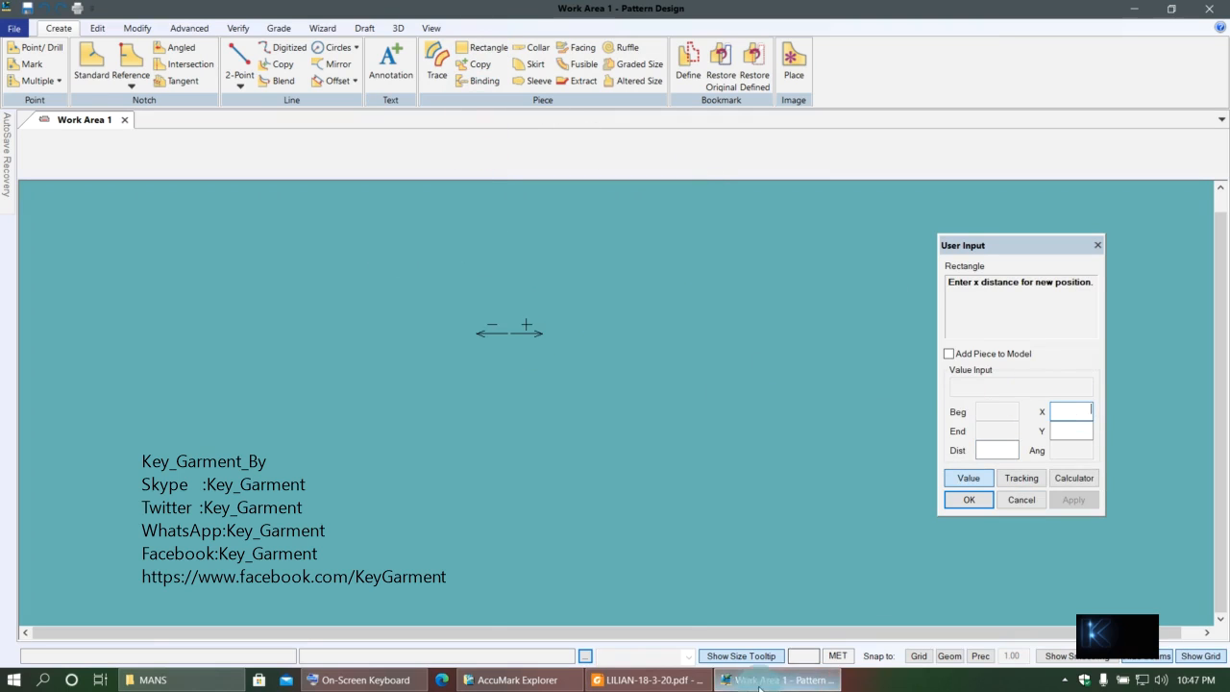
pyautogui.click(1075, 483)
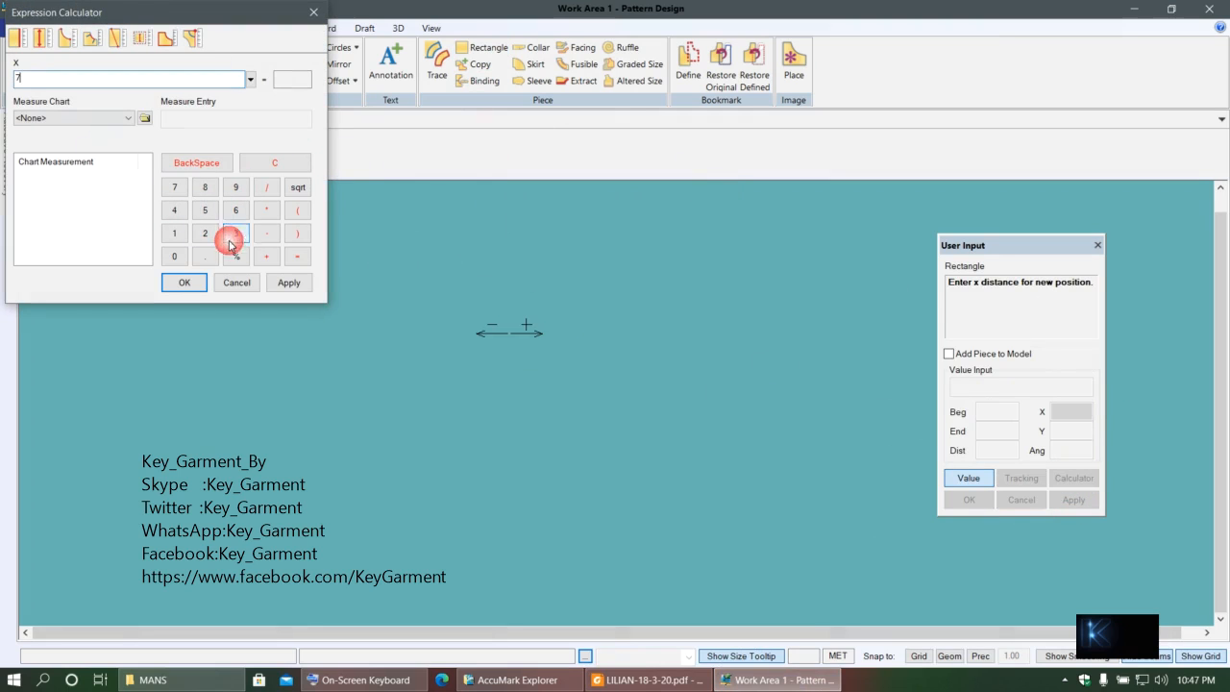
pyautogui.click(289, 283)
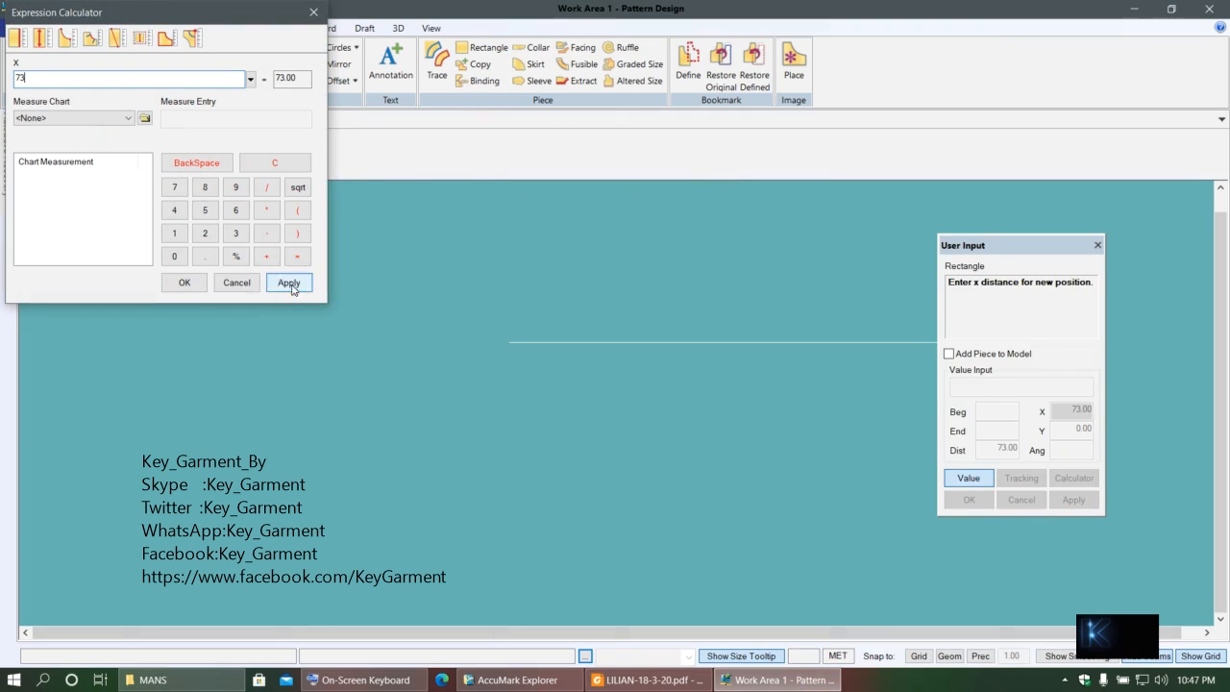
pyautogui.click(194, 284)
pyautogui.click(187, 283)
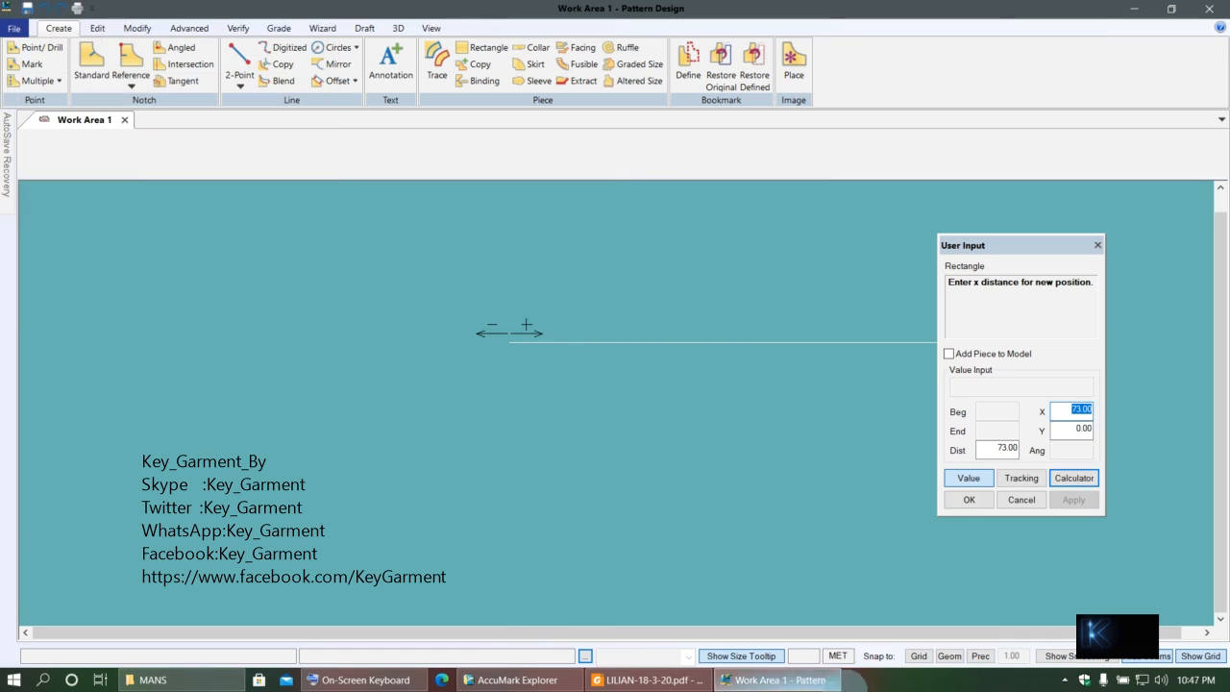
# - Check the size L half widths in LILIAN-18-3-20.pdf, set the rectangle's Y distance to 55/2 in Pattern Design, and place the piece
pyautogui.click(659, 683)
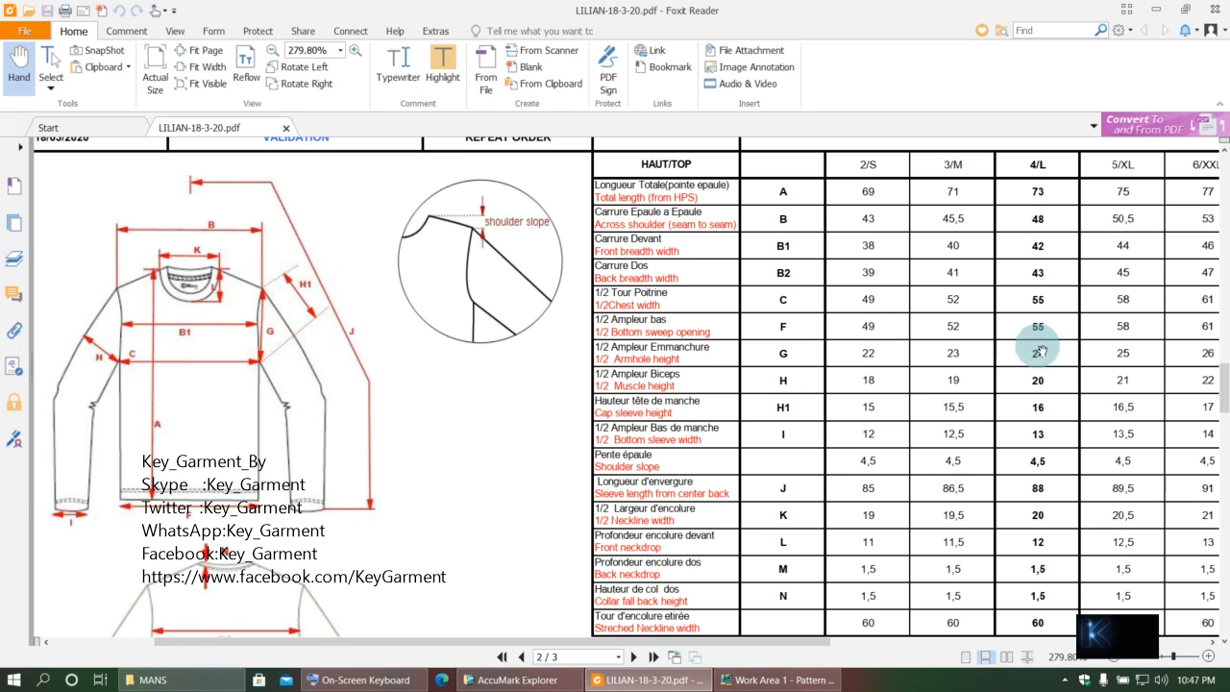
pyautogui.click(783, 680)
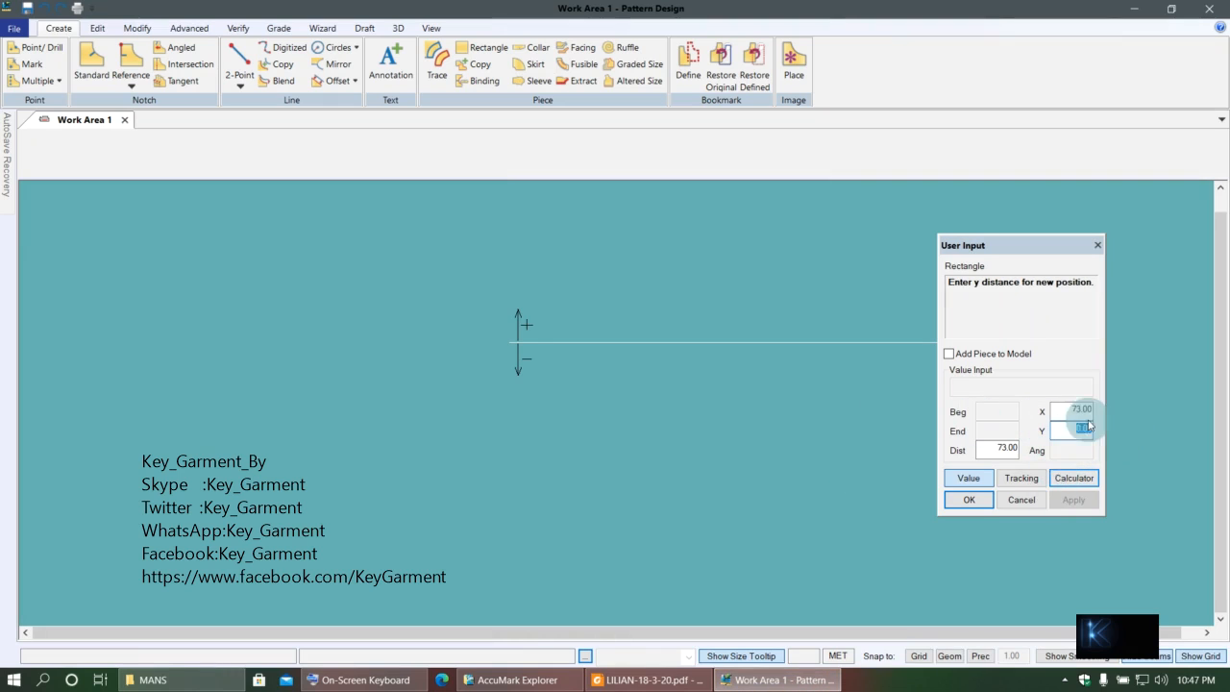
pyautogui.click(1076, 479)
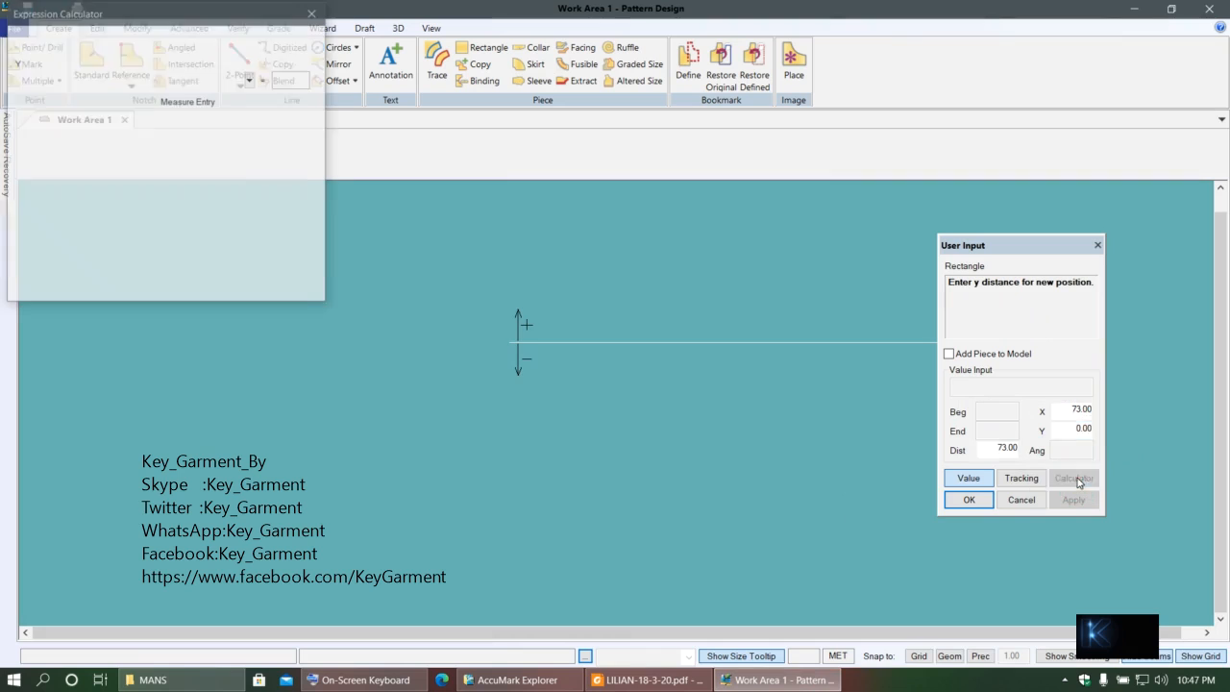
pyautogui.click(100, 120)
pyautogui.click(104, 165)
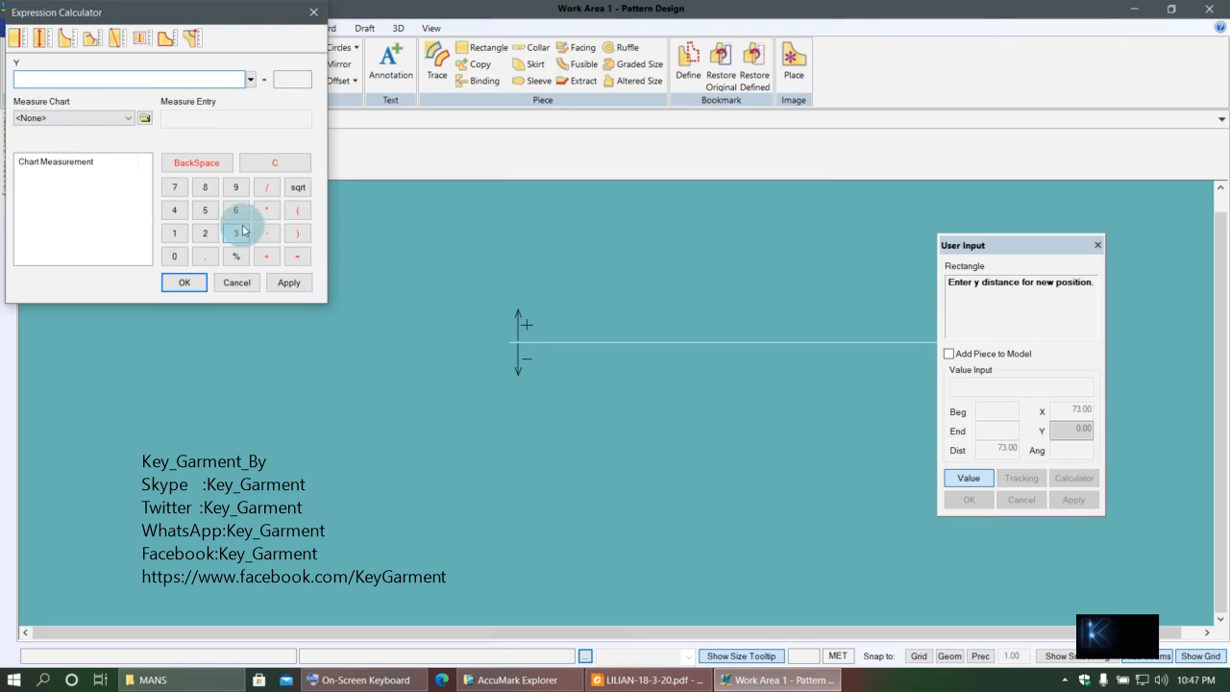
pyautogui.click(208, 211)
pyautogui.click(276, 193)
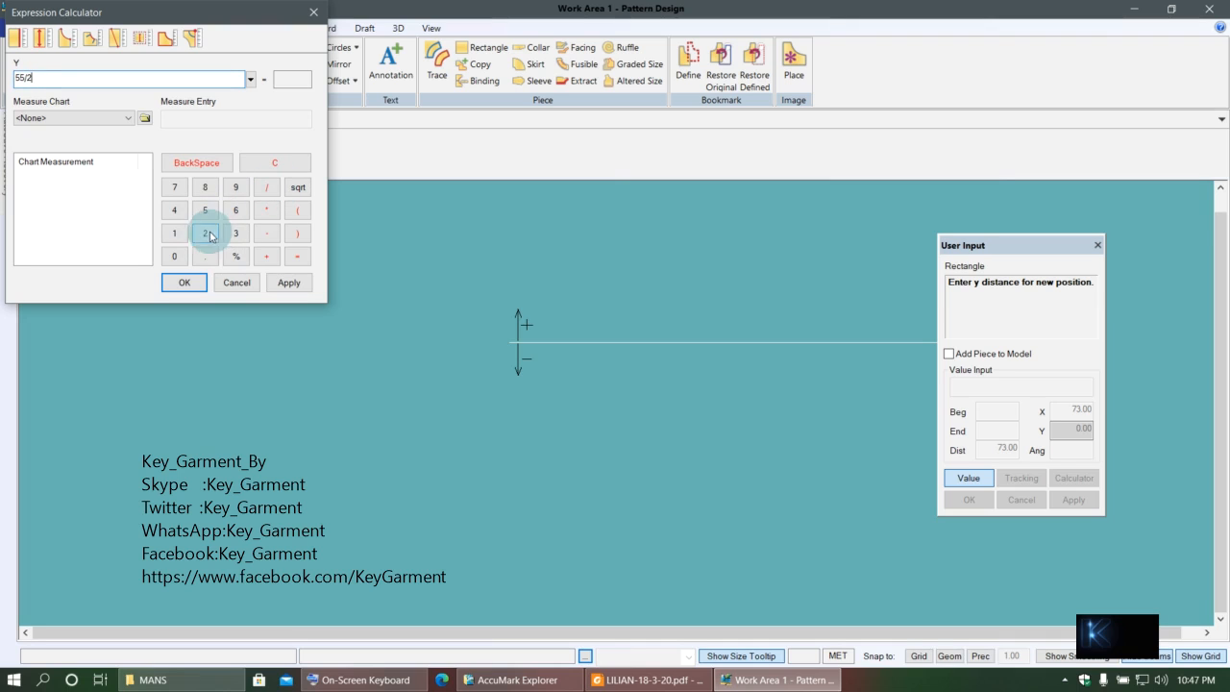
pyautogui.click(287, 284)
pyautogui.click(183, 285)
pyautogui.click(969, 388)
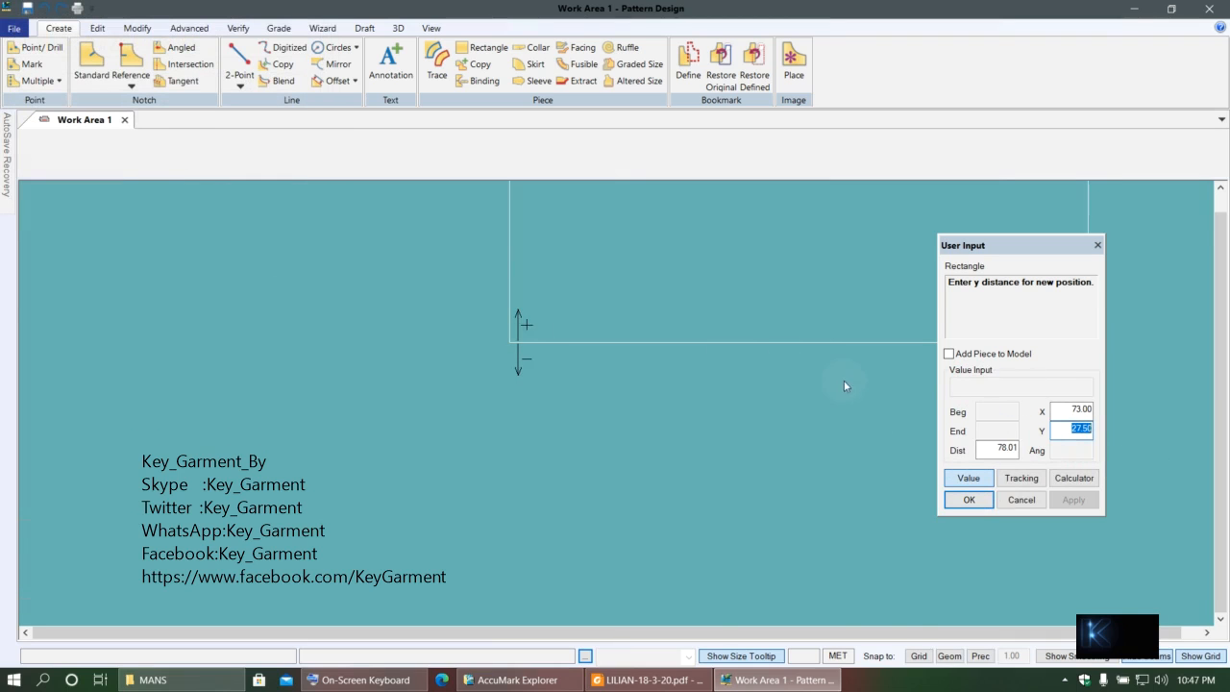
pyautogui.click(787, 301)
pyautogui.rightClick(787, 303)
pyautogui.click(787, 302)
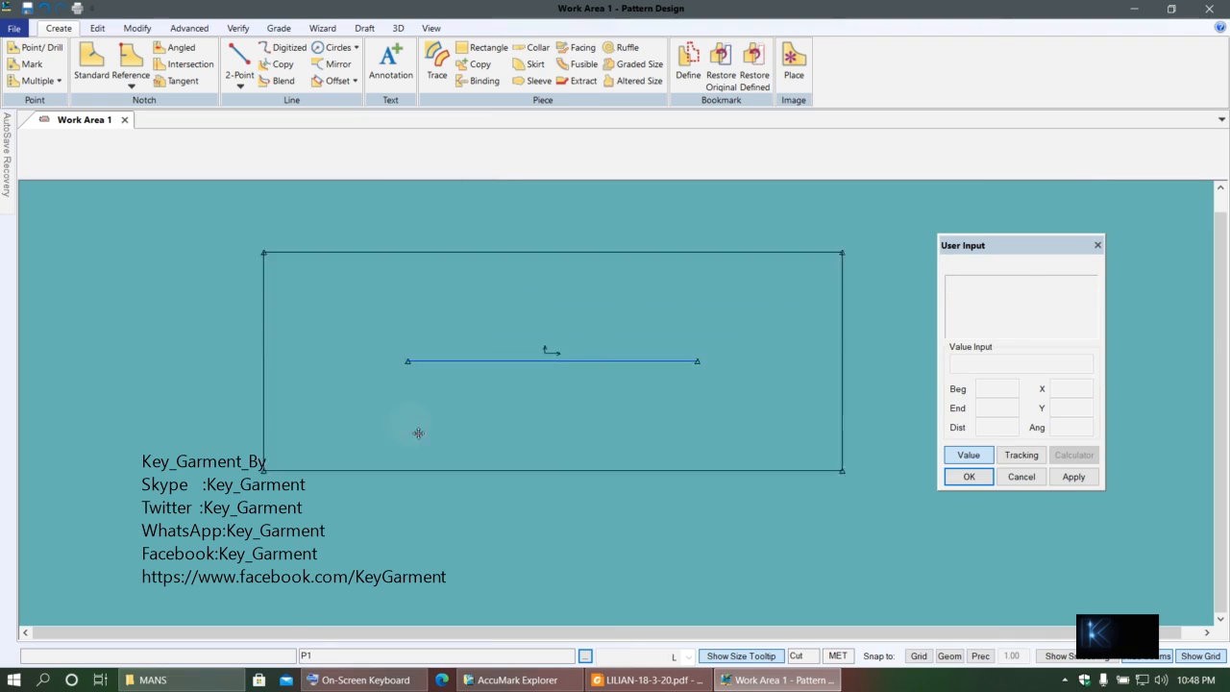
# - Reposition the rectangle piece in the work area, clear of the User Input box
pyautogui.click(1024, 471)
pyautogui.click(730, 303)
pyautogui.click(732, 283)
pyautogui.click(1087, 458)
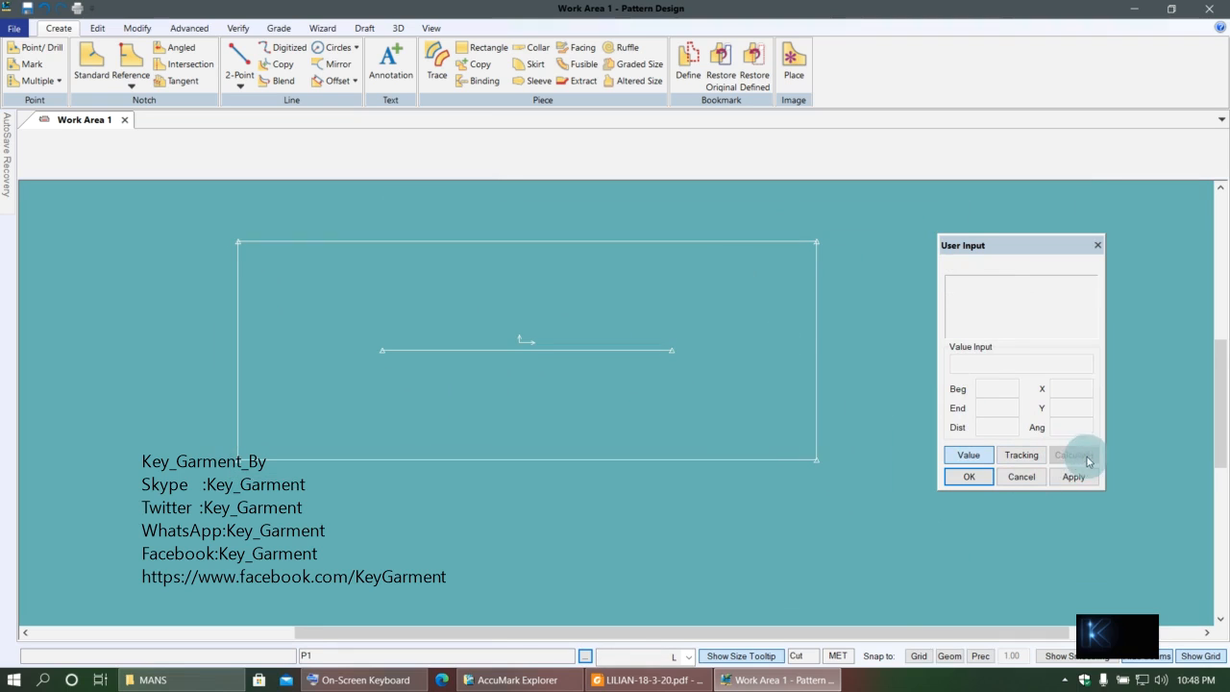
pyautogui.click(1087, 457)
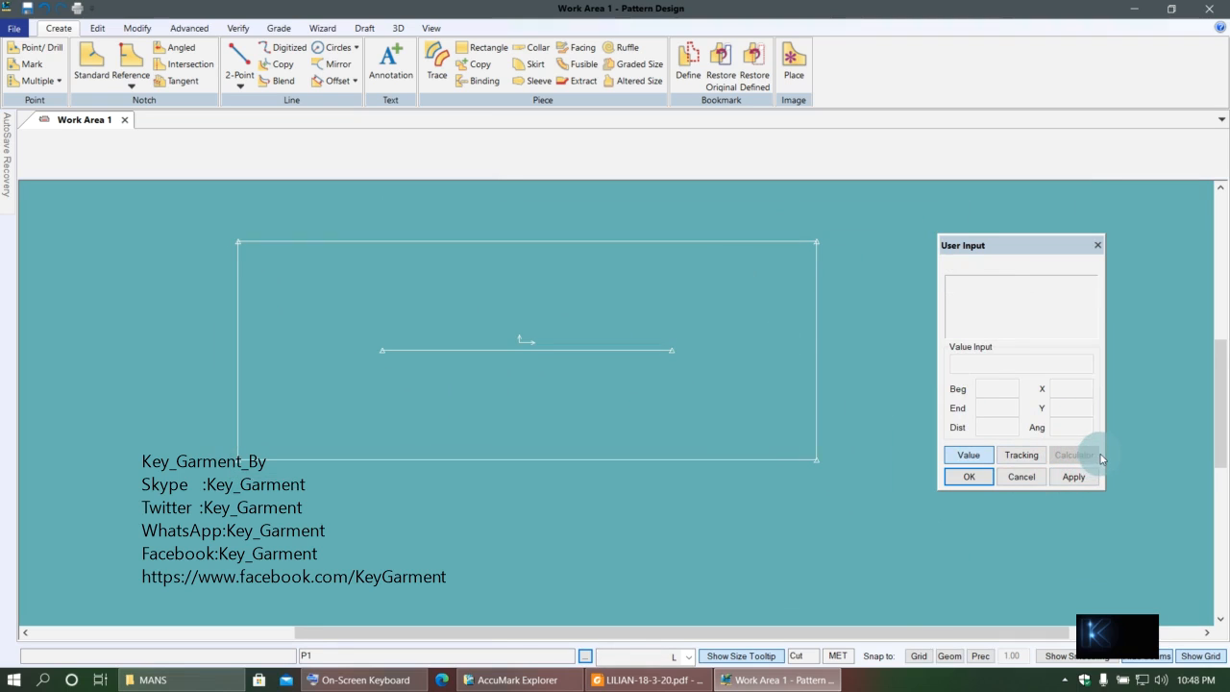
pyautogui.click(980, 287)
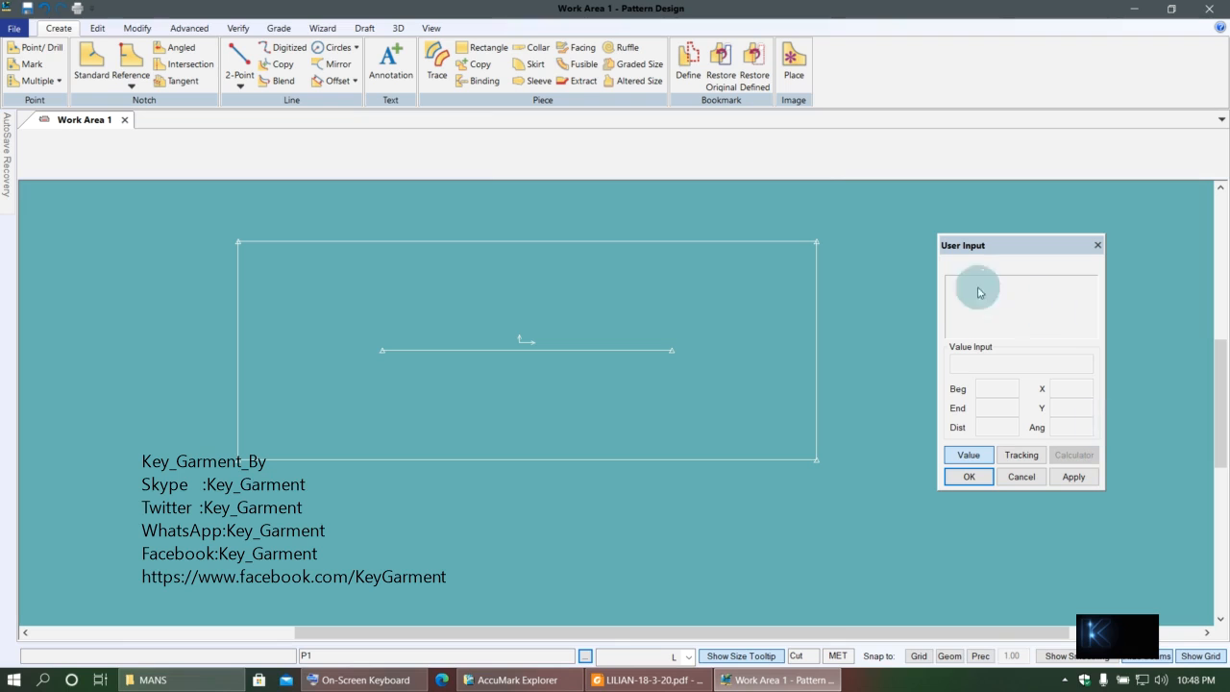
pyautogui.click(571, 402)
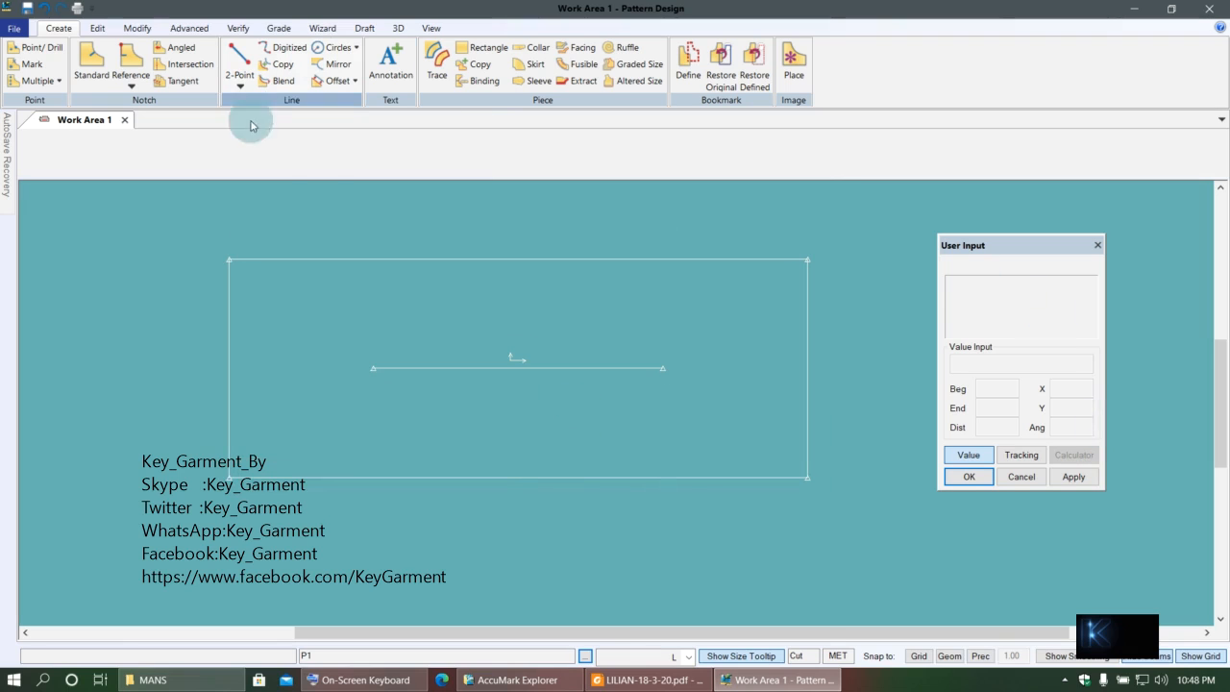
pyautogui.moveTo(428, 321); pyautogui.dragTo(381, 285, button='middle')
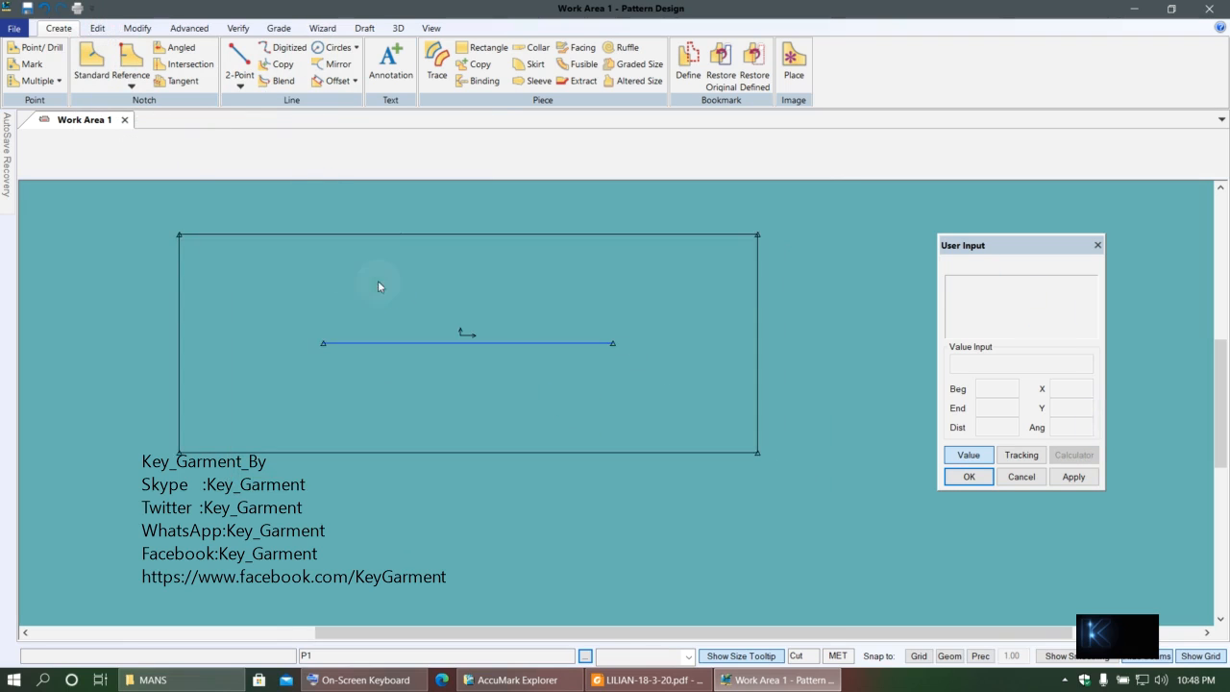
# - View the rectangle piece's list of sizes, then shift the piece slightly lower in the work area
pyautogui.click(688, 657)
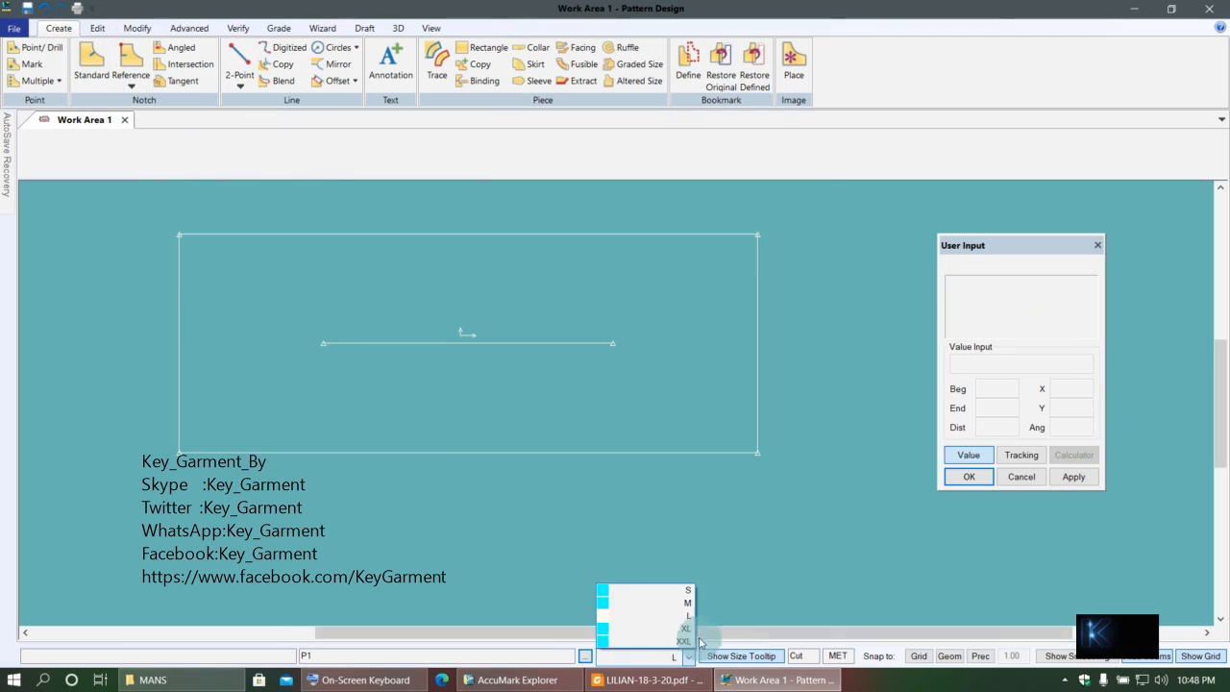
pyautogui.click(569, 437)
pyautogui.moveTo(552, 378); pyautogui.dragTo(517, 419, button='middle')
pyautogui.click(749, 264)
pyautogui.click(822, 332)
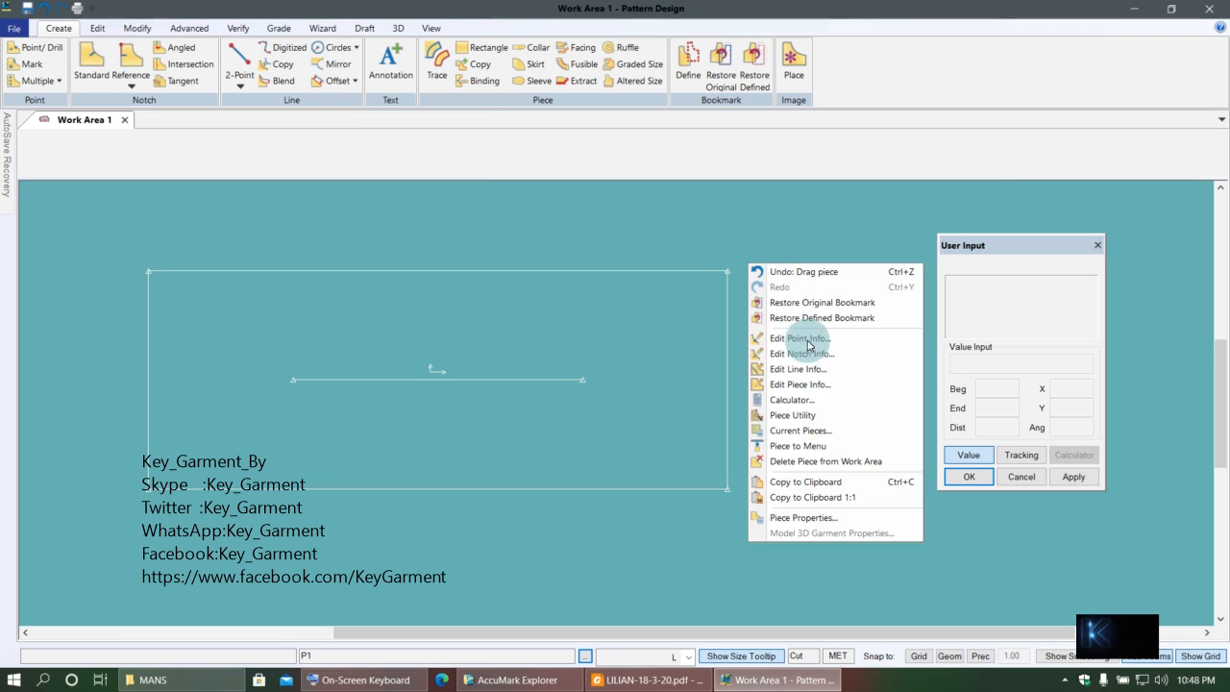
pyautogui.click(790, 339)
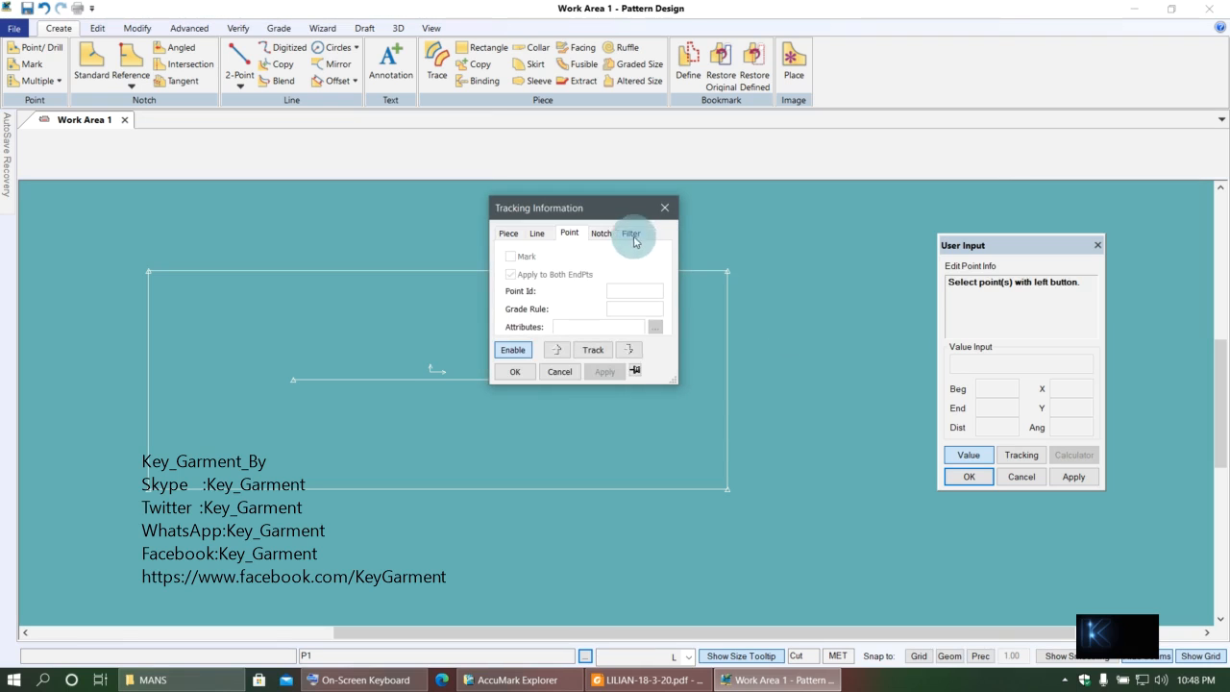
pyautogui.click(631, 234)
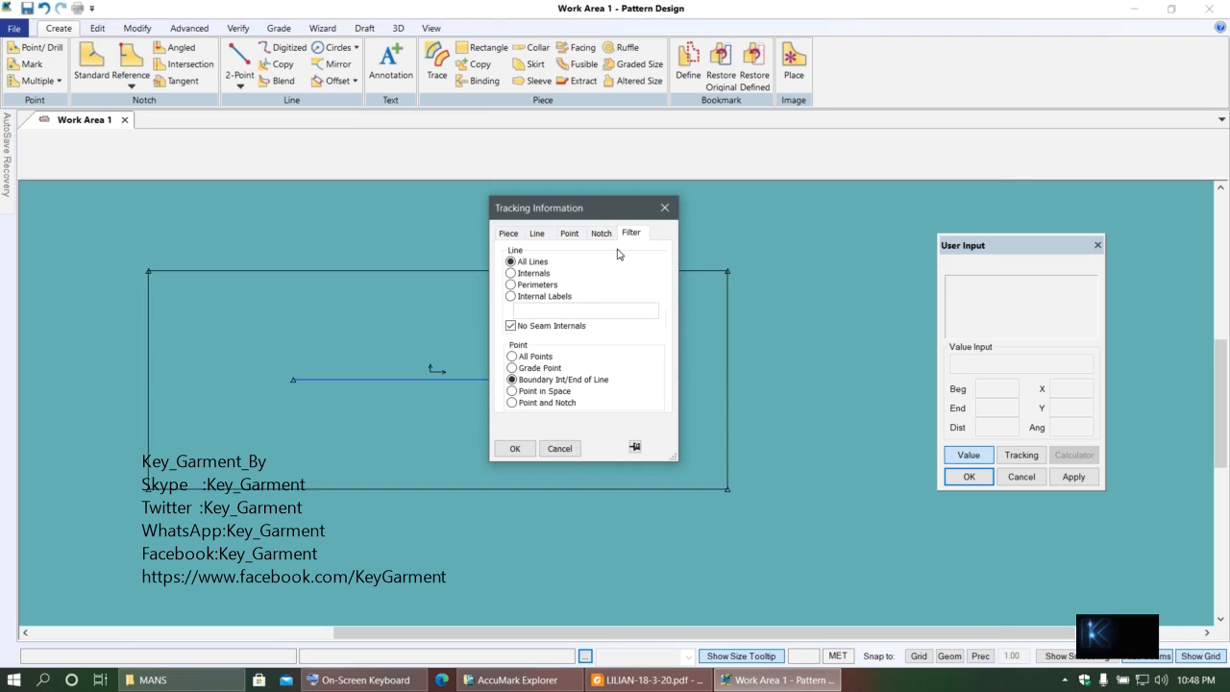
pyautogui.click(567, 234)
pyautogui.moveTo(105, 209); pyautogui.dragTo(597, 556)
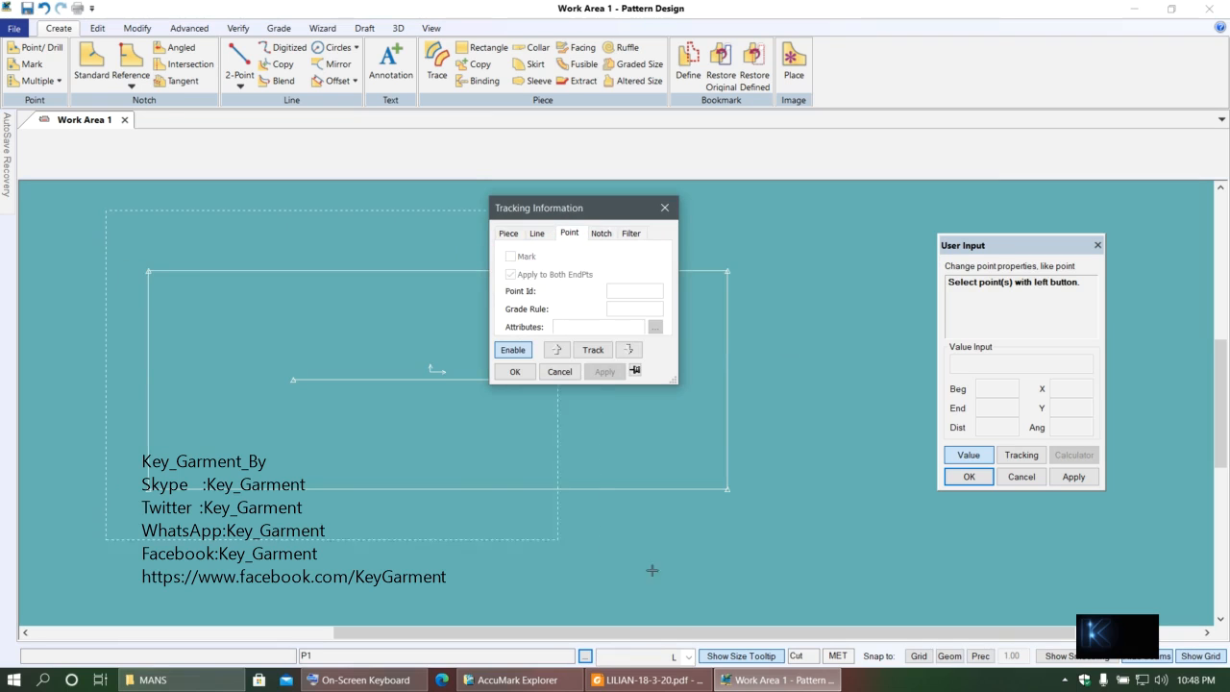
pyautogui.moveTo(838, 578); pyautogui.dragTo(838, 577)
pyautogui.click(633, 308)
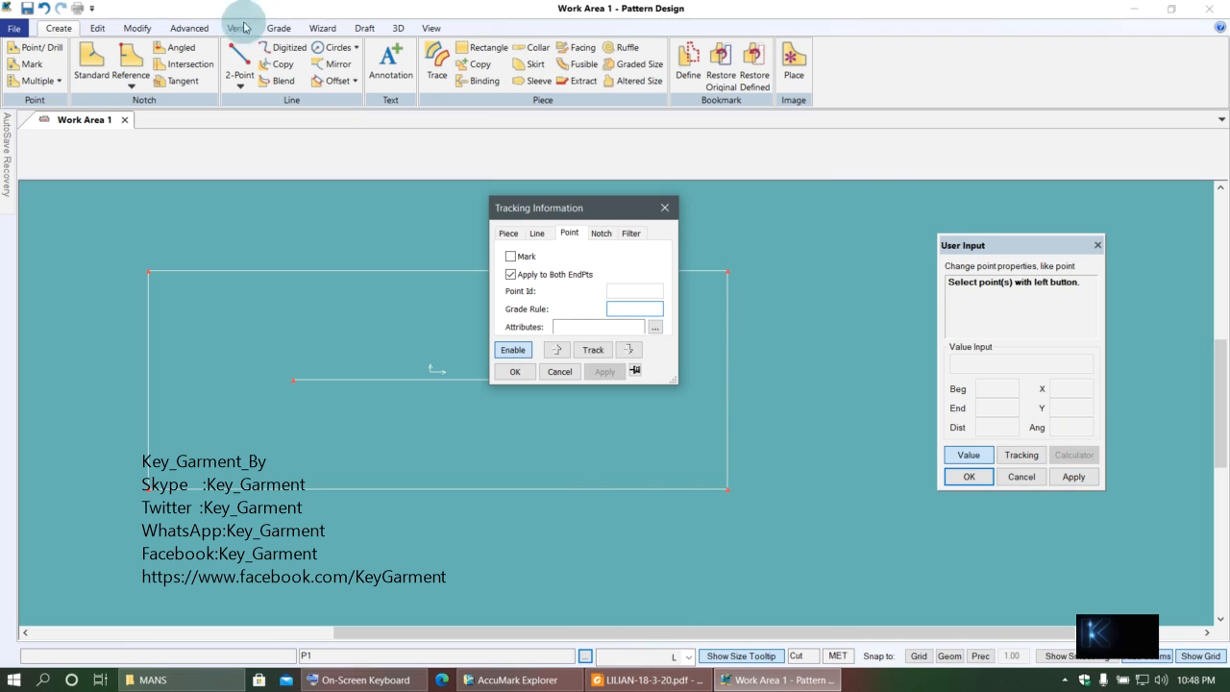
pyautogui.click(429, 28)
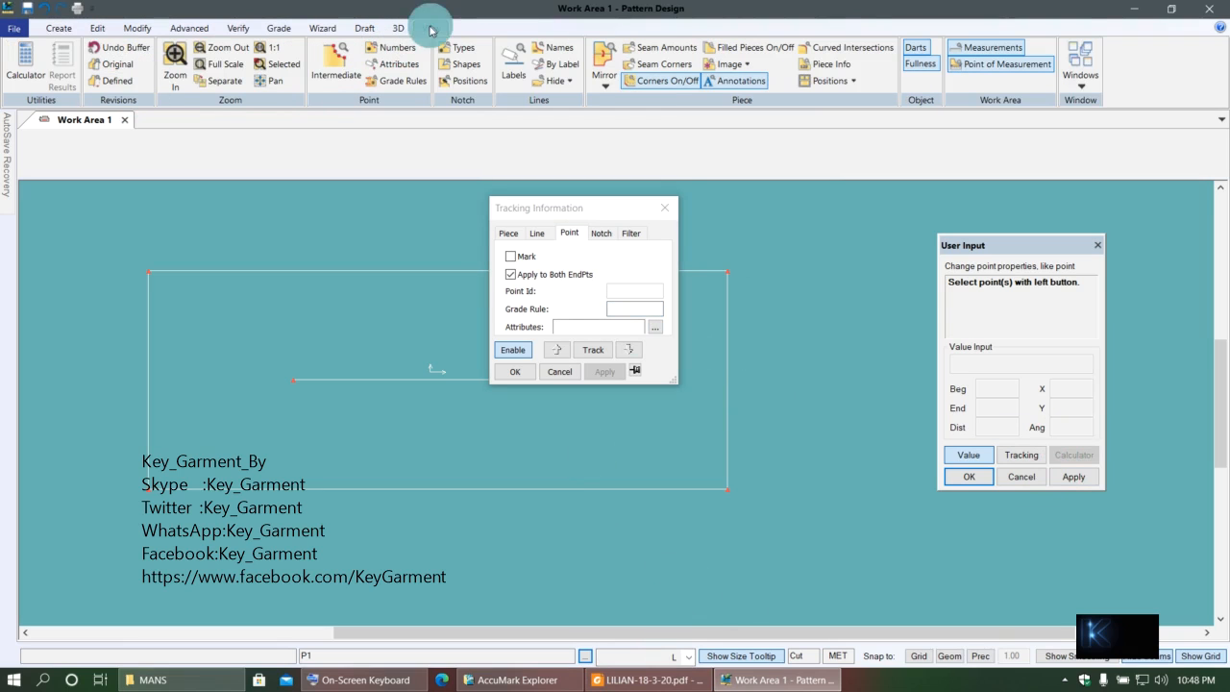
pyautogui.click(26, 62)
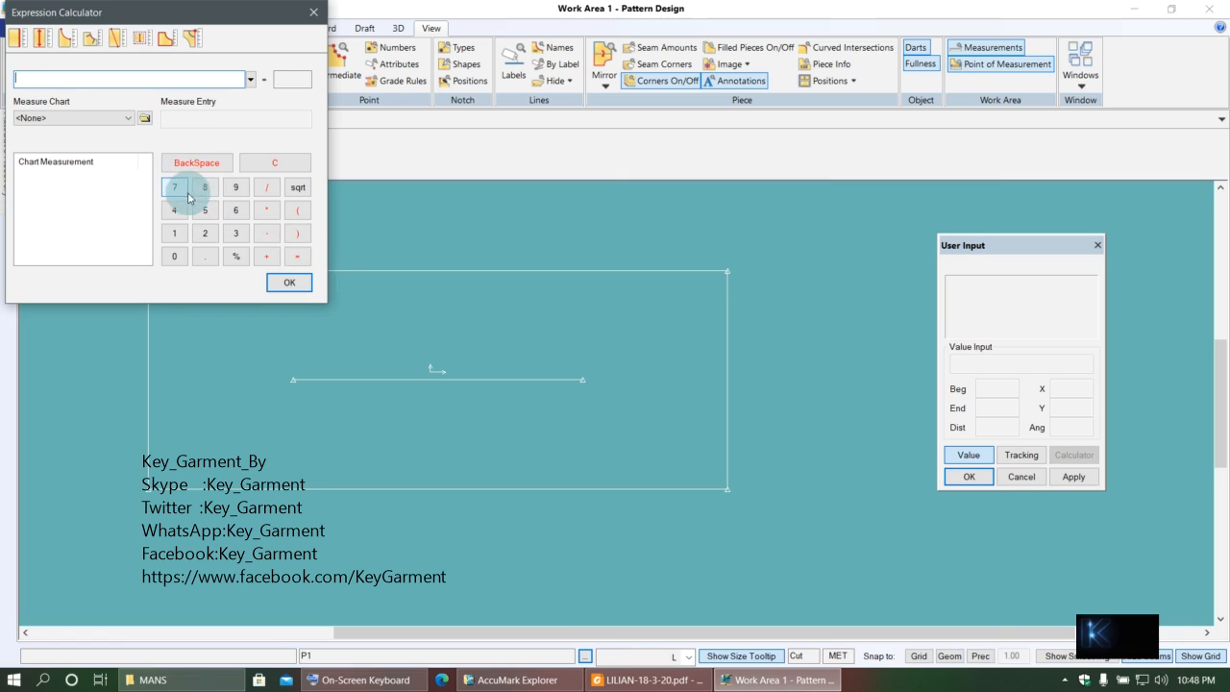
pyautogui.click(178, 233)
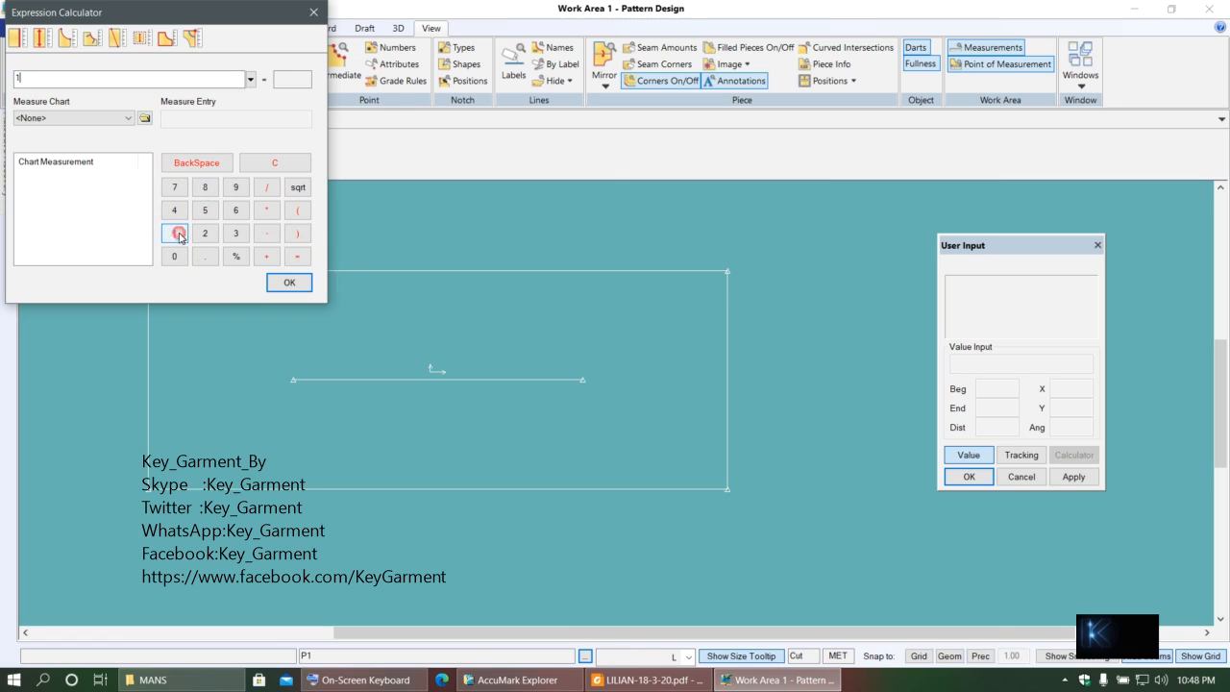
pyautogui.click(288, 285)
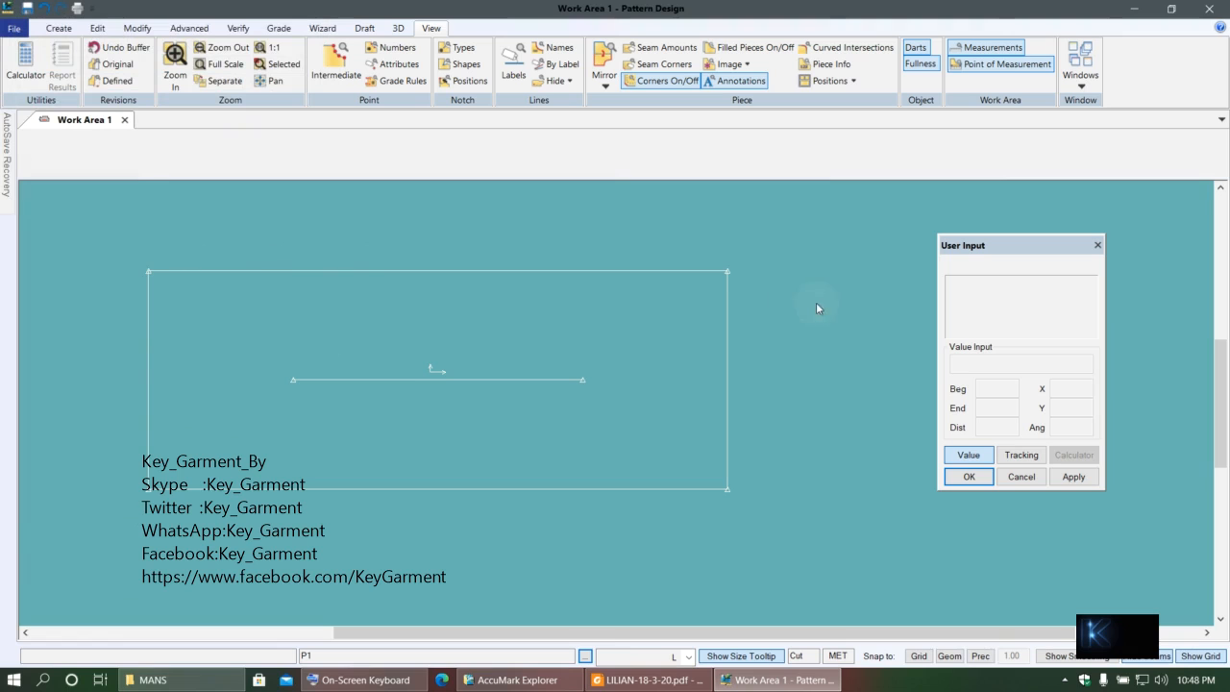
pyautogui.rightClick(812, 267)
pyautogui.click(857, 341)
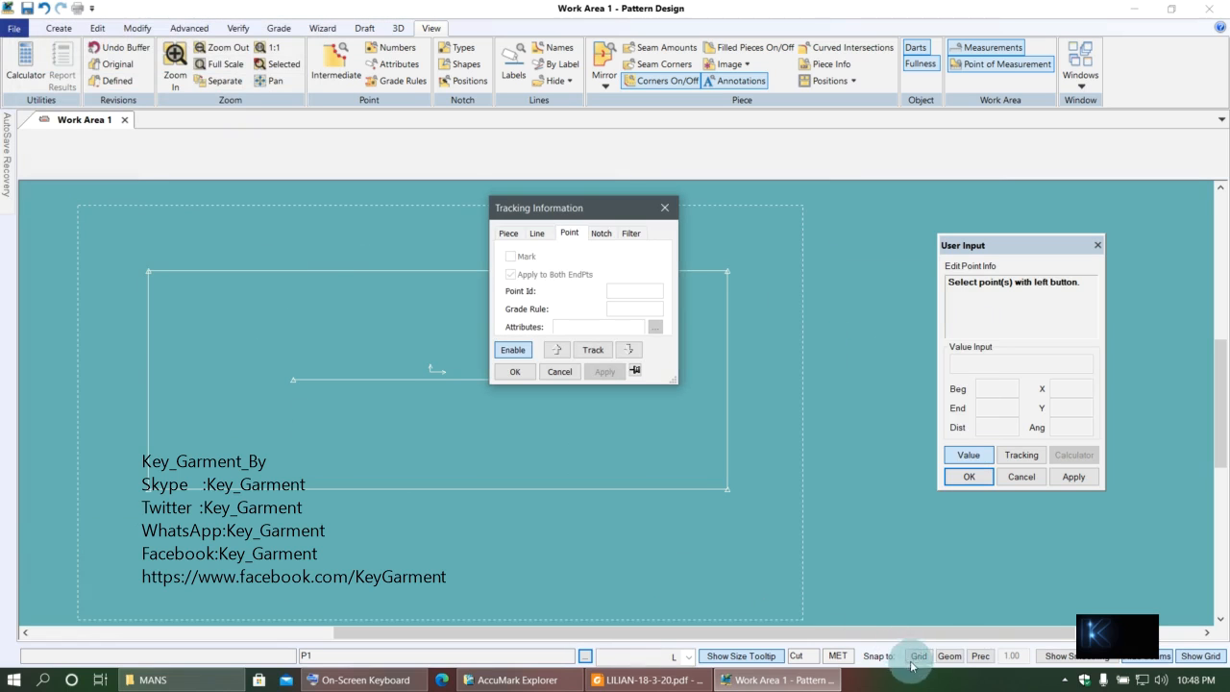
pyautogui.click(26, 63)
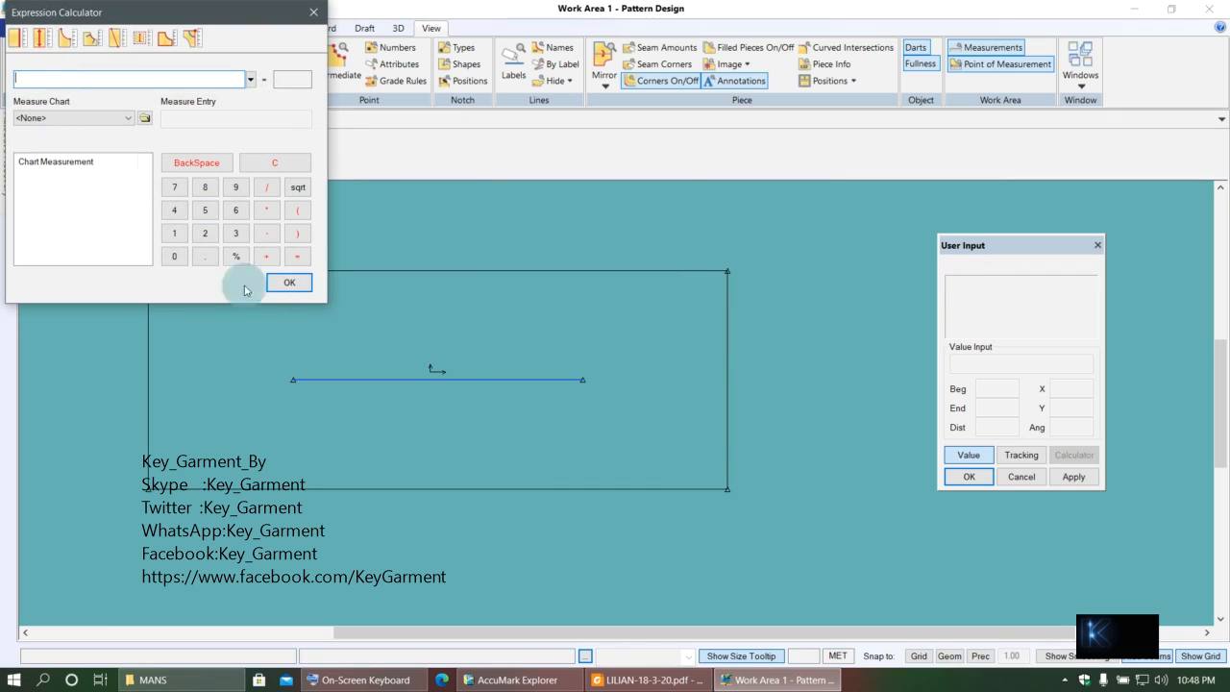
pyautogui.click(291, 285)
pyautogui.click(648, 335)
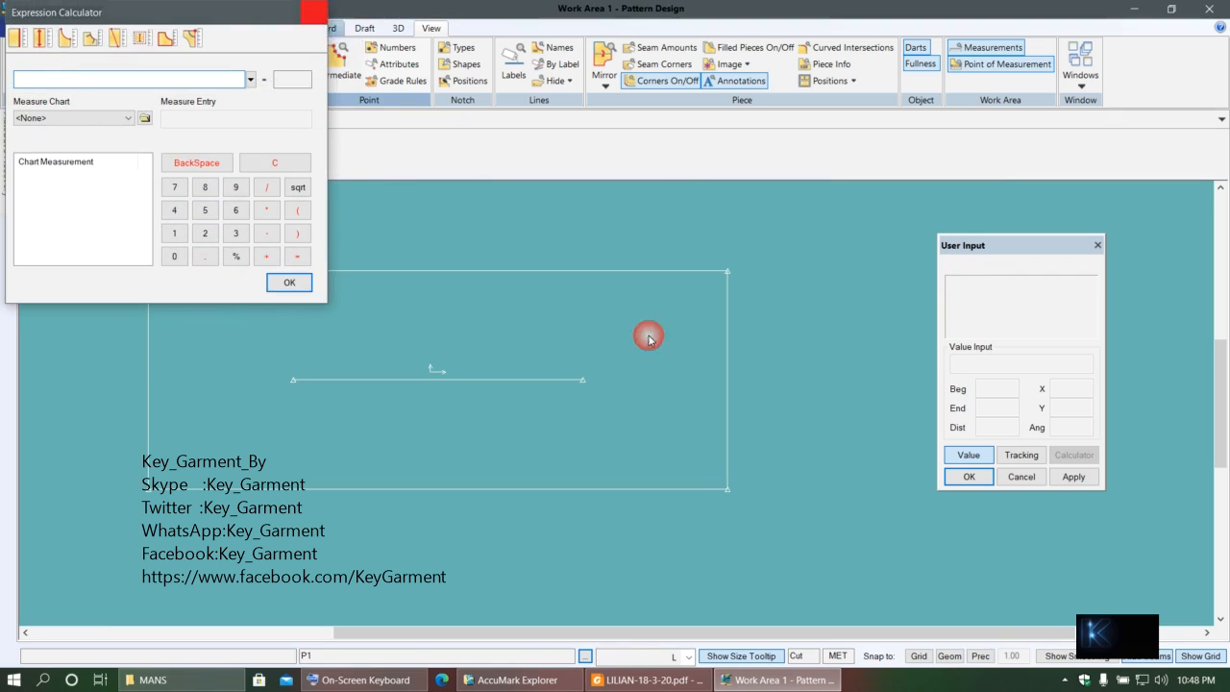
# - Edit the point info of all the rectangle piece's corner and grain line points, assigning grade rule 1 with the on-screen keyboard
pyautogui.rightClick(813, 353)
pyautogui.click(843, 423)
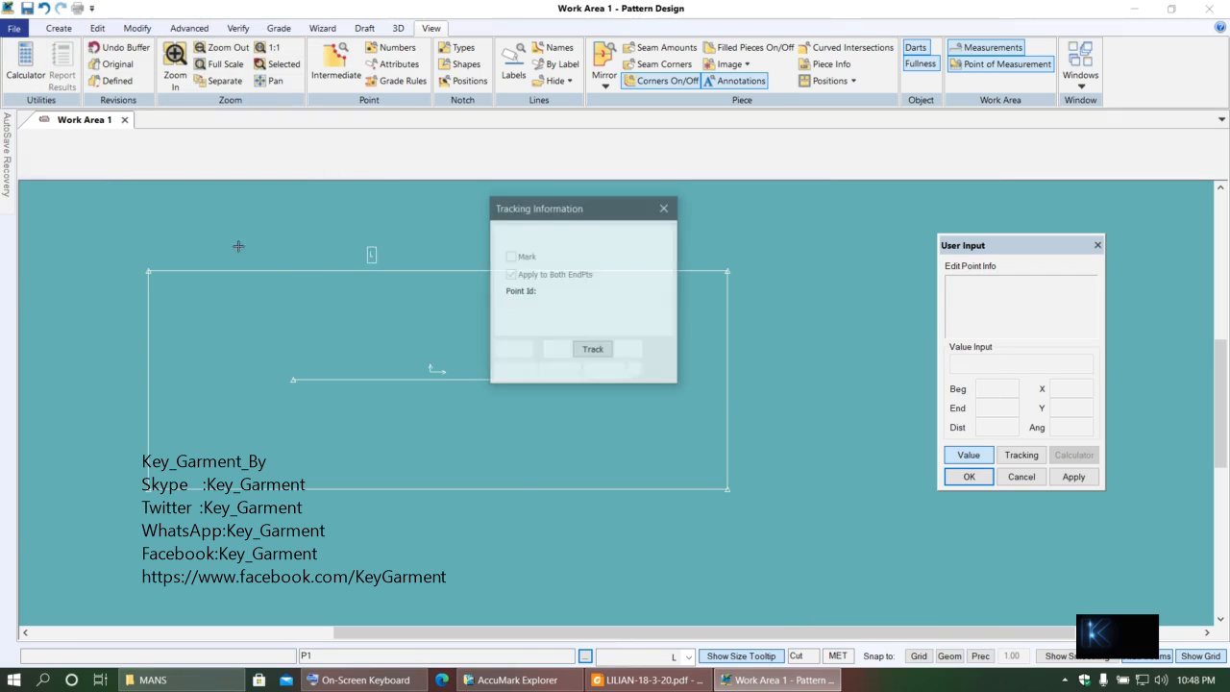
pyautogui.click(865, 580)
pyautogui.click(561, 317)
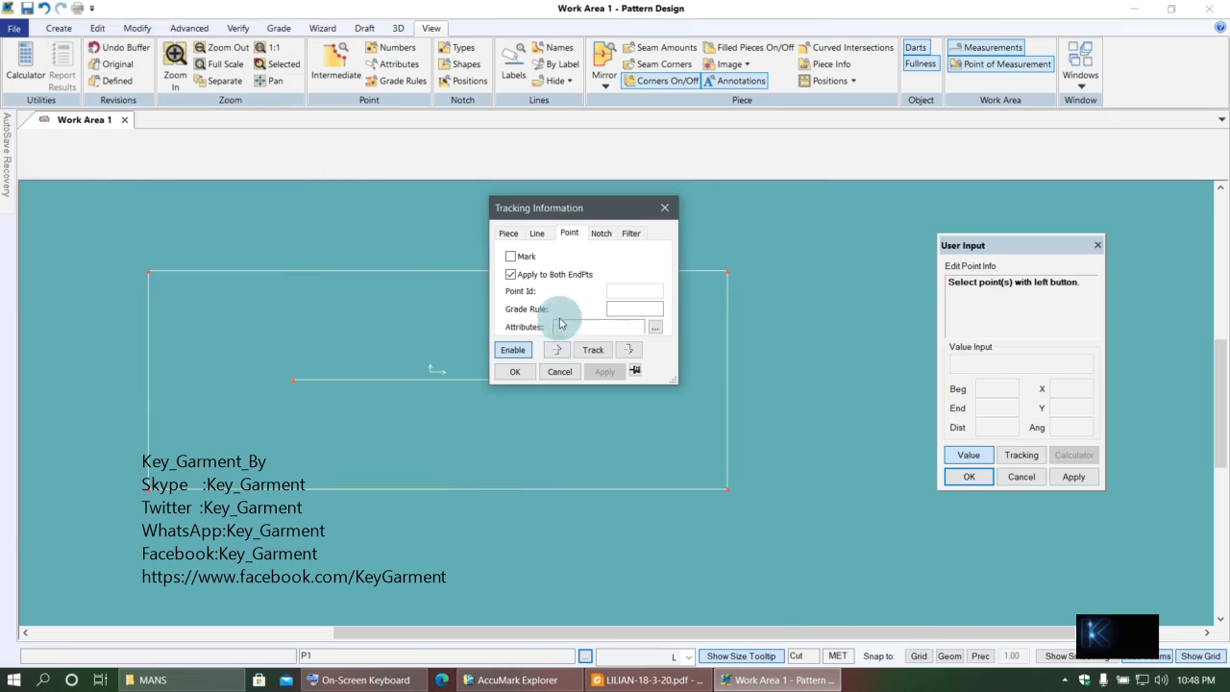
pyautogui.click(357, 680)
pyautogui.click(604, 308)
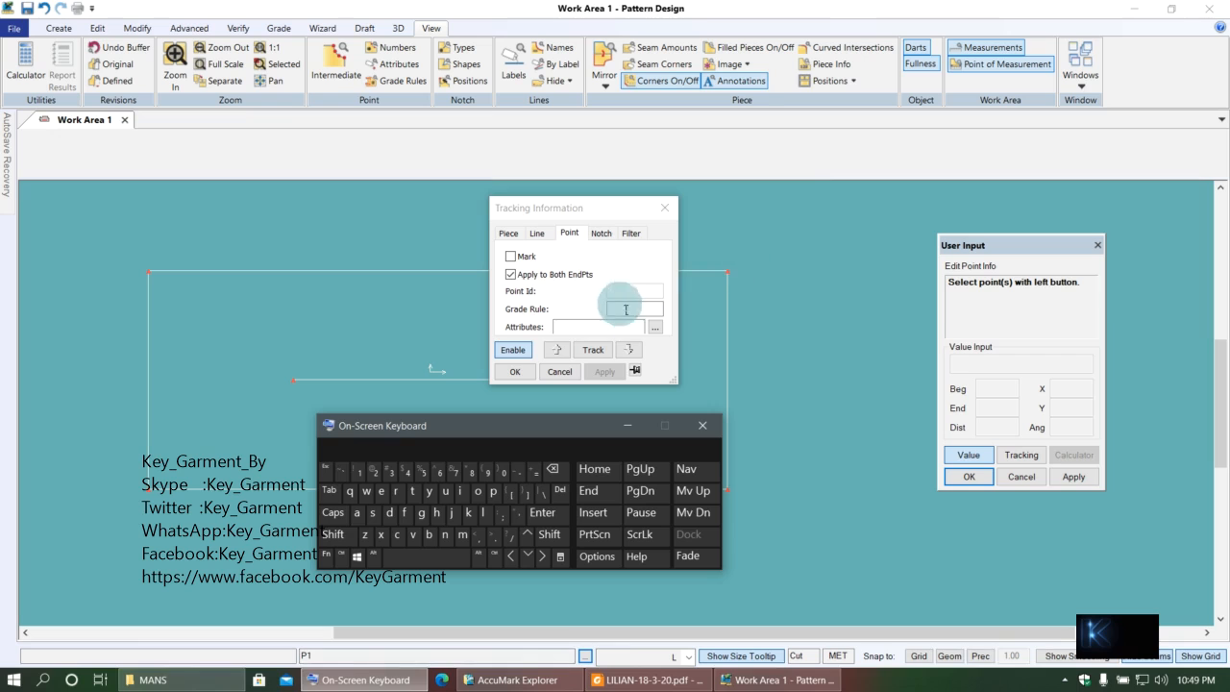
pyautogui.click(356, 472)
pyautogui.click(602, 379)
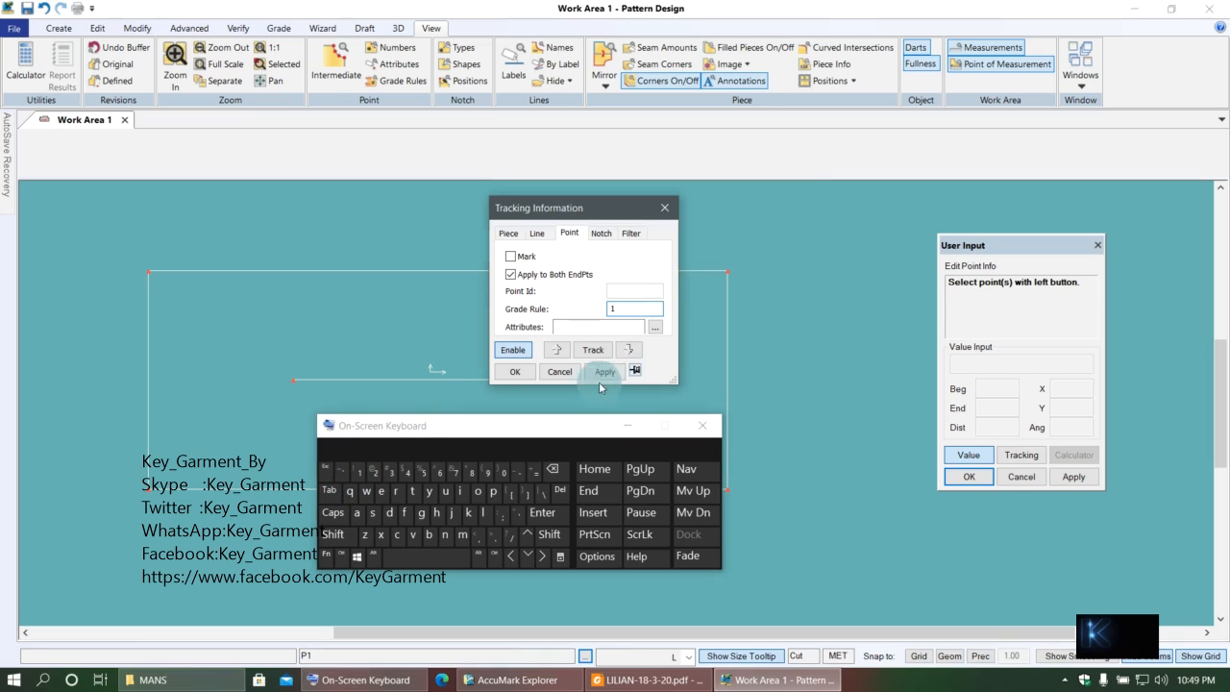
pyautogui.click(523, 374)
pyautogui.click(628, 426)
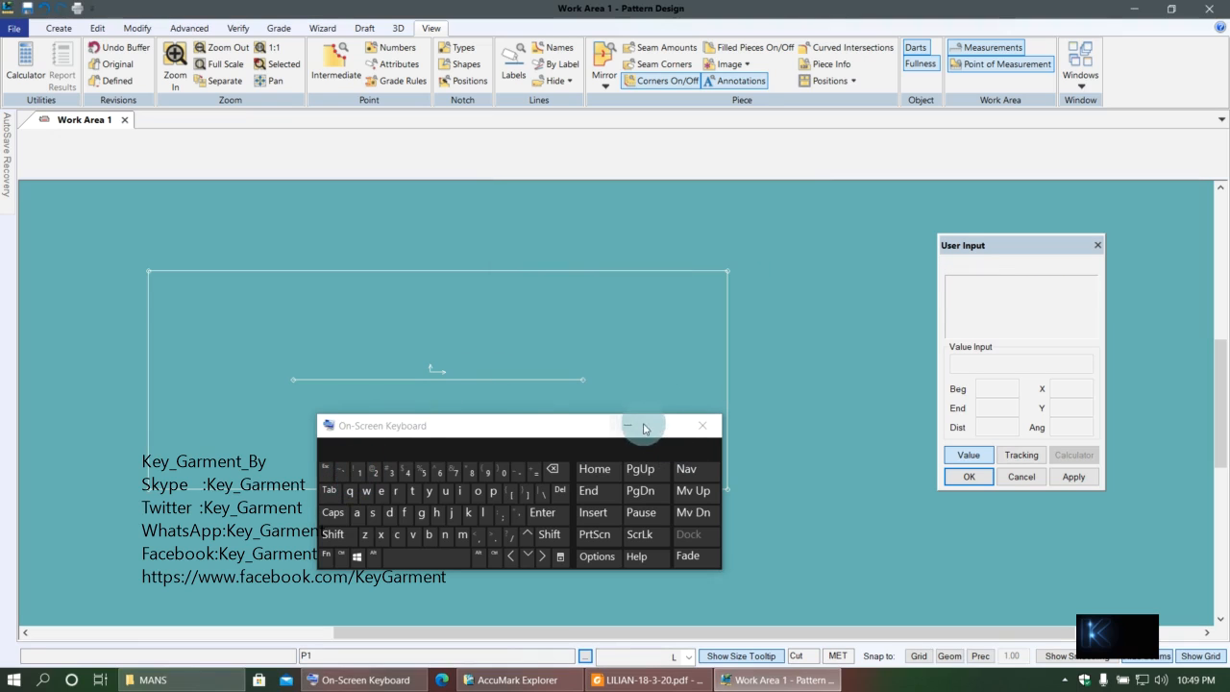
# - Start saving the rectangle piece under a new name, pasting LILIAN-SAMPLE-6-1-21 as the file name
pyautogui.moveTo(612, 383); pyautogui.dragTo(642, 372, button='middle')
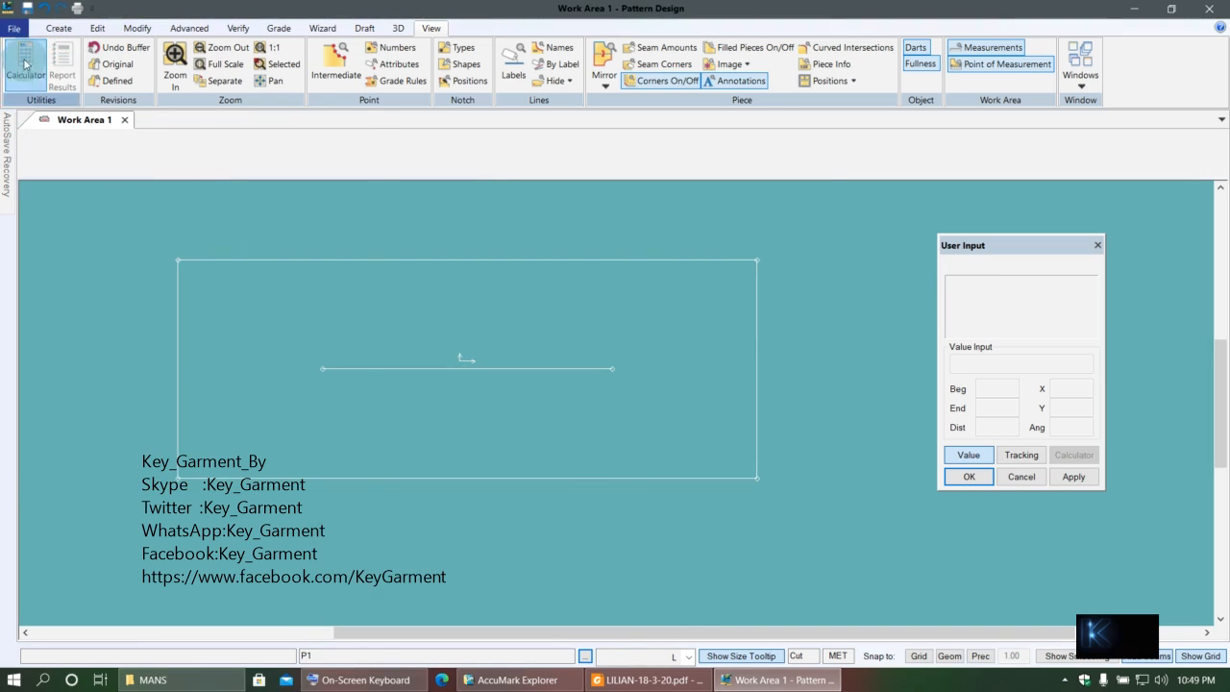
pyautogui.click(15, 28)
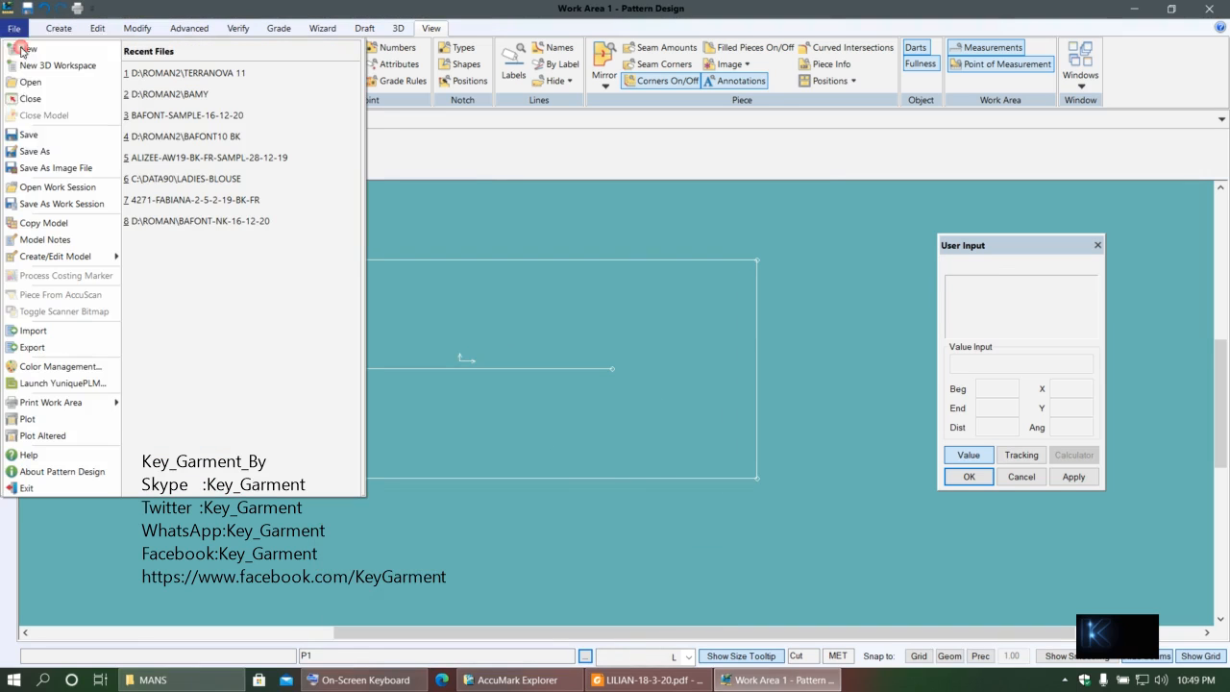
pyautogui.click(37, 151)
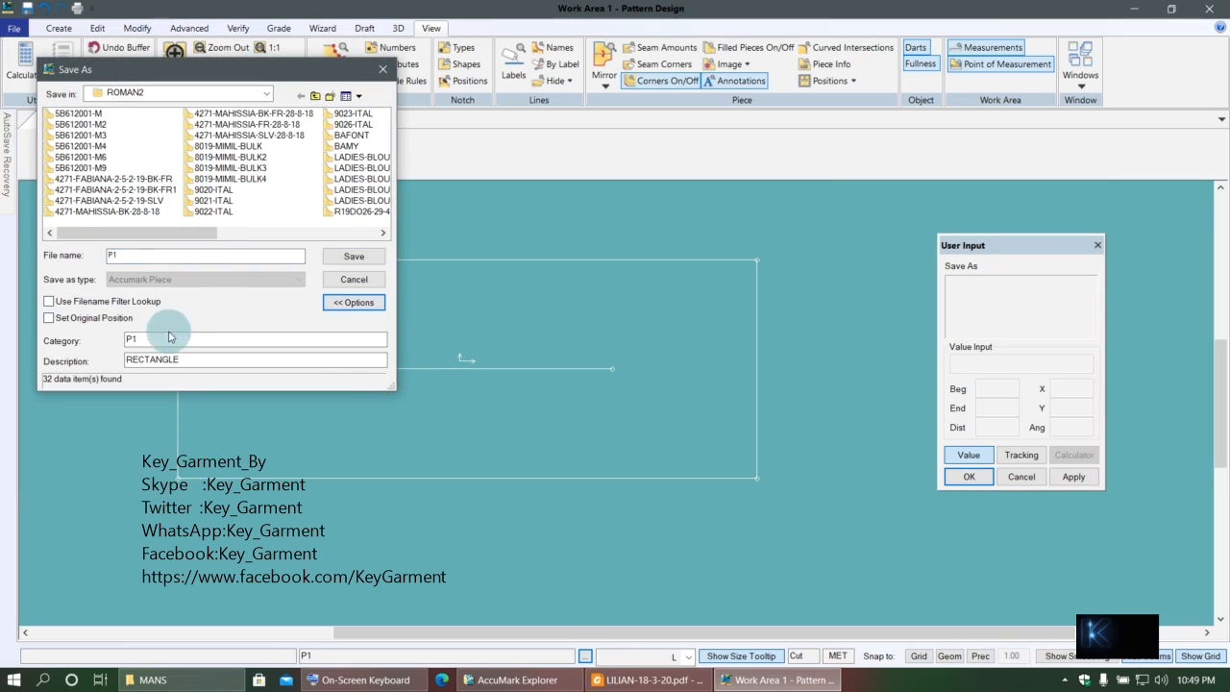
pyautogui.rightClick(150, 255)
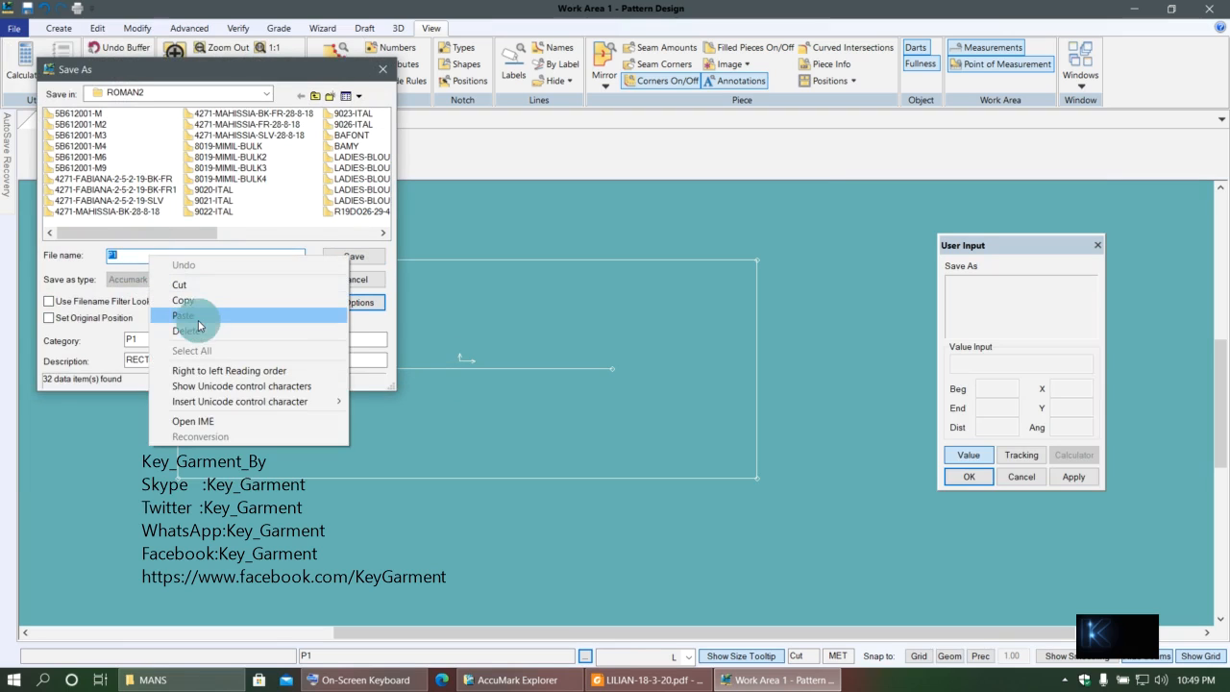
pyautogui.click(192, 320)
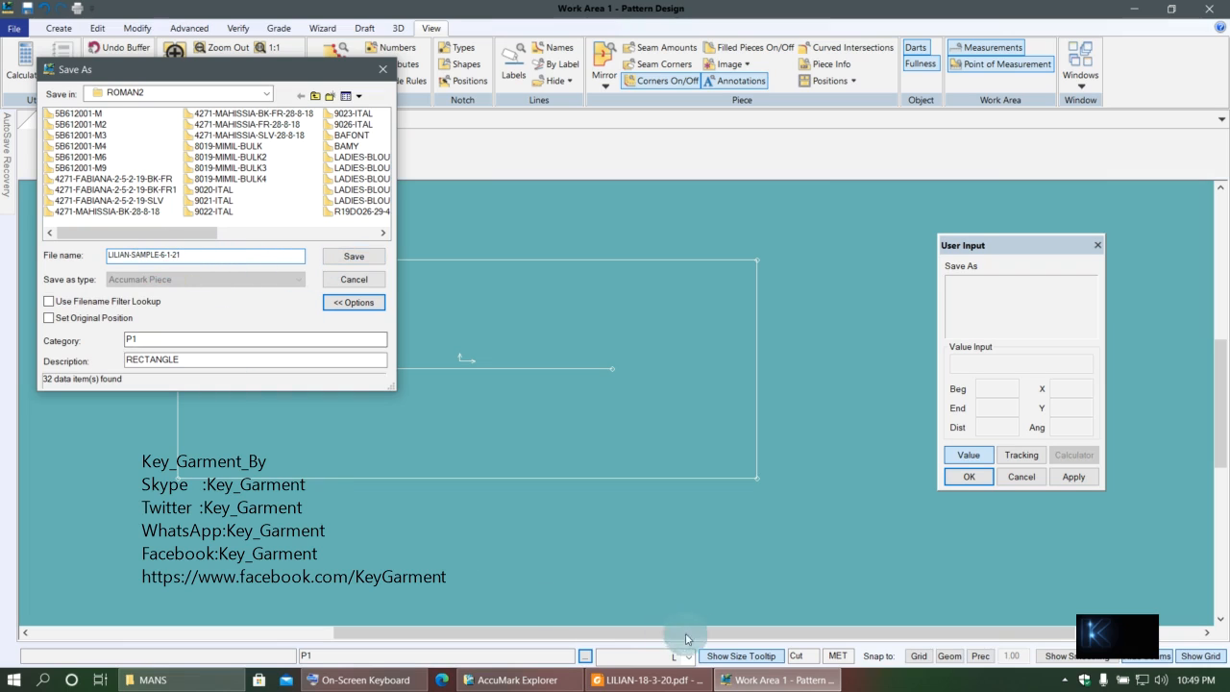
# - Insert "lock" before the date to make the file name LILIAN-SAMPLE-lock-6-1-21, and save the piece in ROMAN2
pyautogui.click(394, 681)
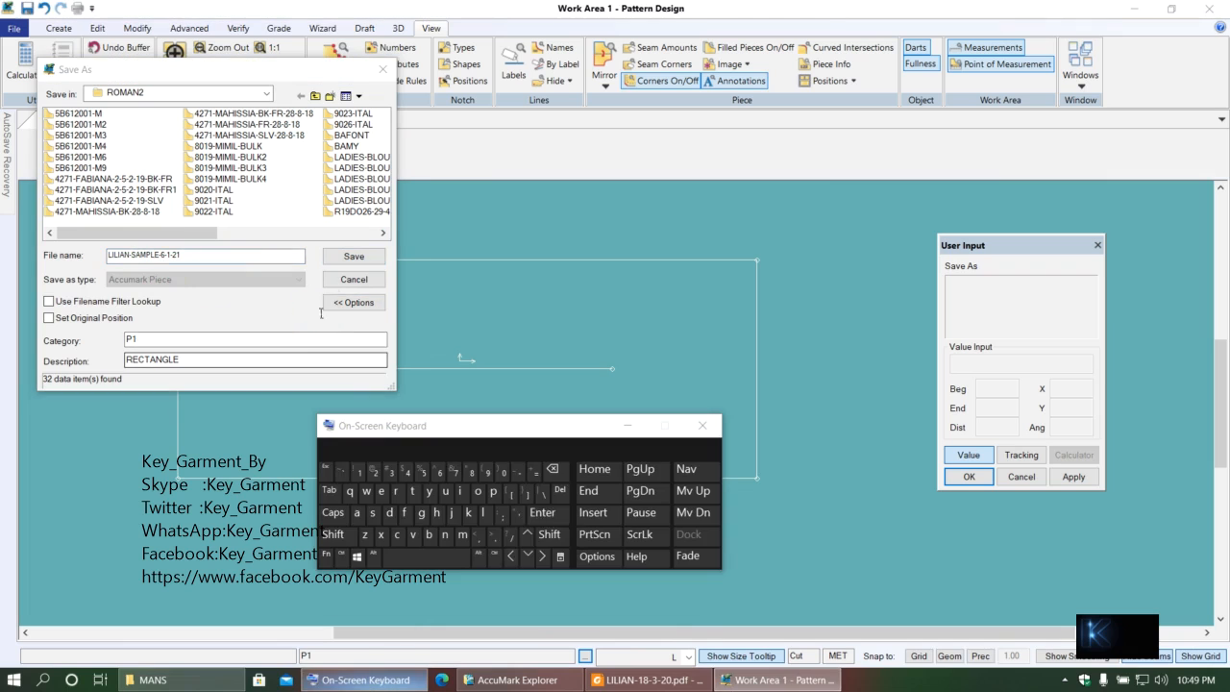
pyautogui.click(165, 258)
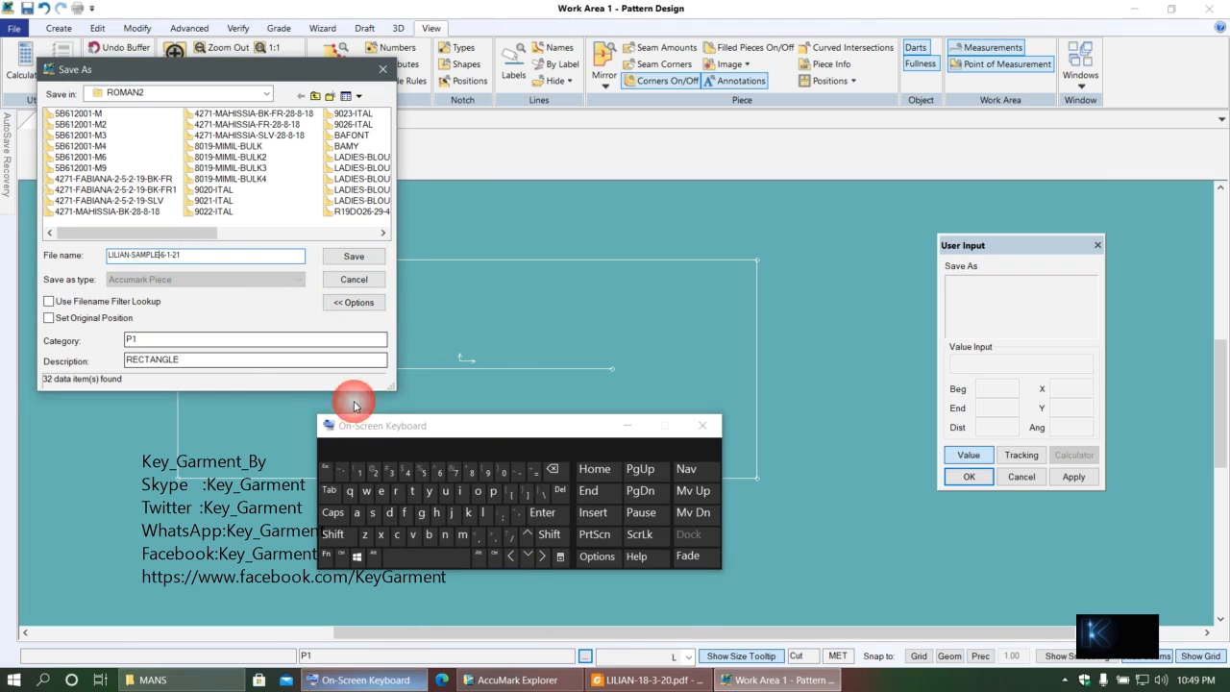
pyautogui.click(429, 535)
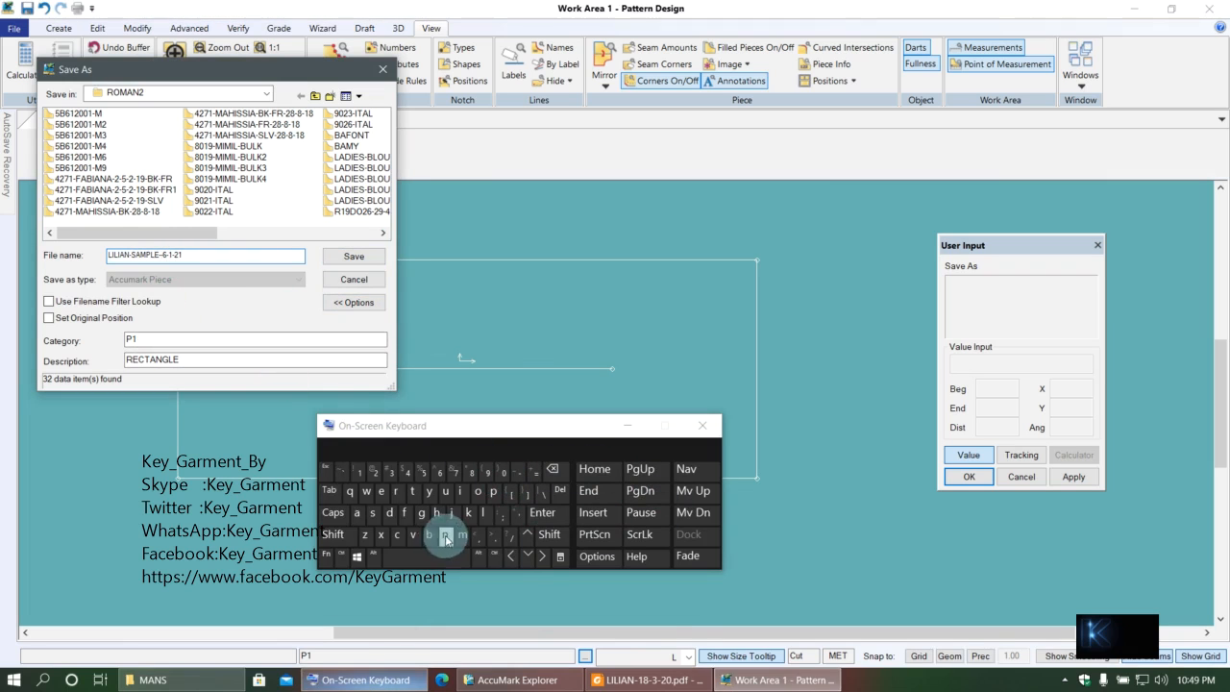
pyautogui.click(513, 497)
pyautogui.click(554, 471)
pyautogui.click(488, 516)
pyautogui.click(483, 494)
pyautogui.click(397, 535)
pyautogui.click(452, 536)
pyautogui.click(470, 513)
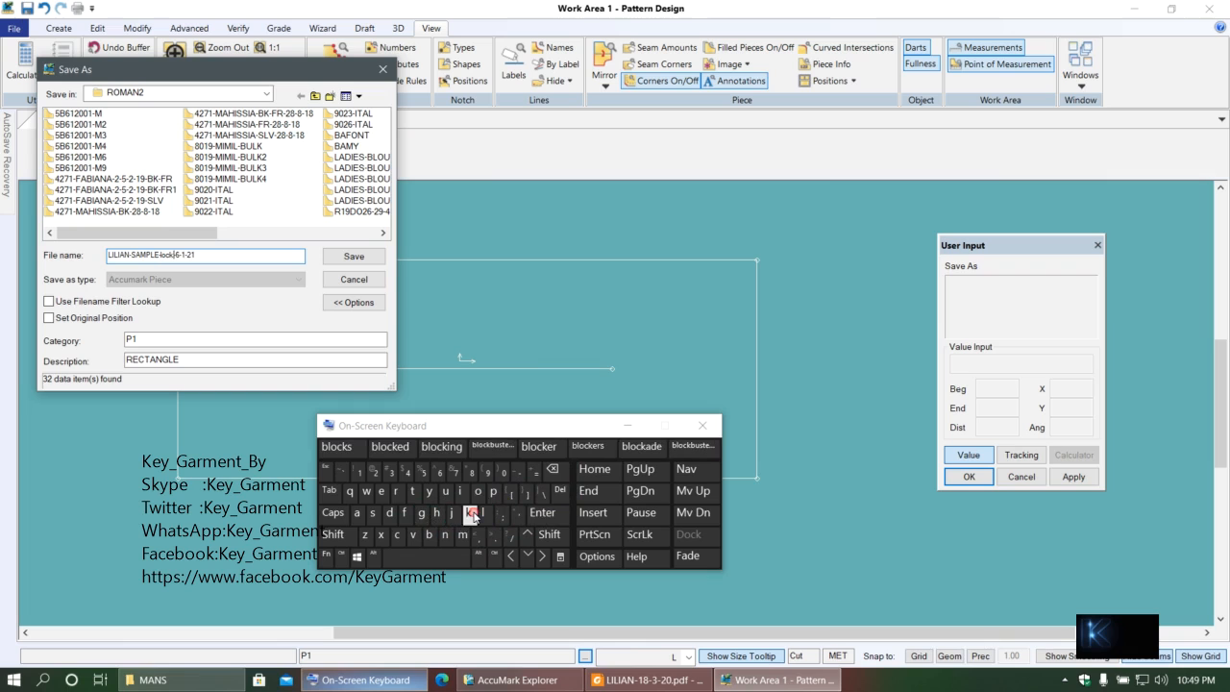
pyautogui.click(596, 492)
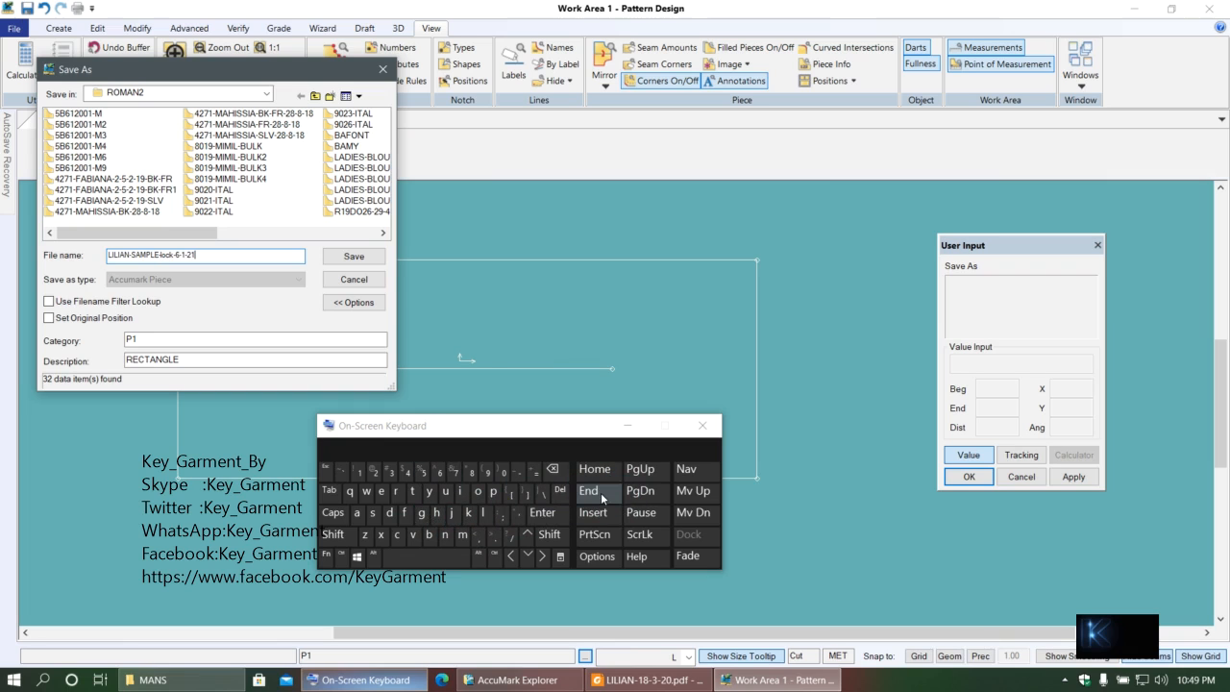
pyautogui.click(544, 512)
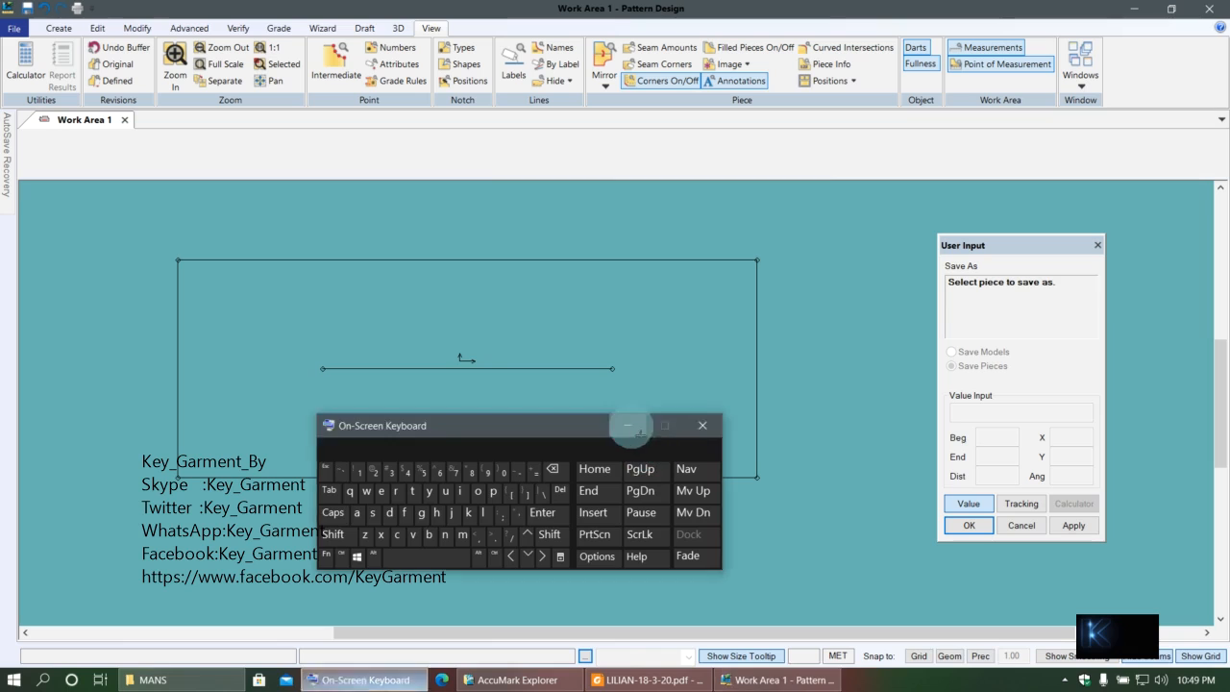
# - Reopen the saved rectangle piece's save settings and set its category to BK-FR-1X1 with the on-screen keyboard
pyautogui.click(627, 425)
pyautogui.click(514, 385)
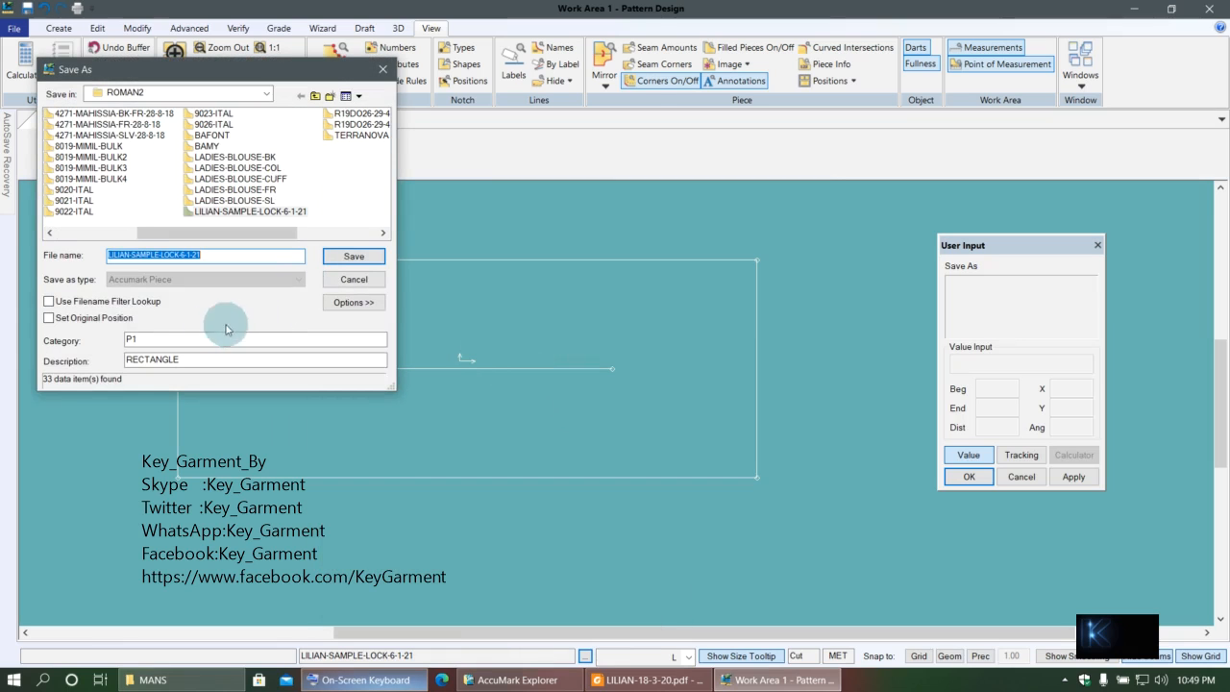
pyautogui.doubleClick(172, 342)
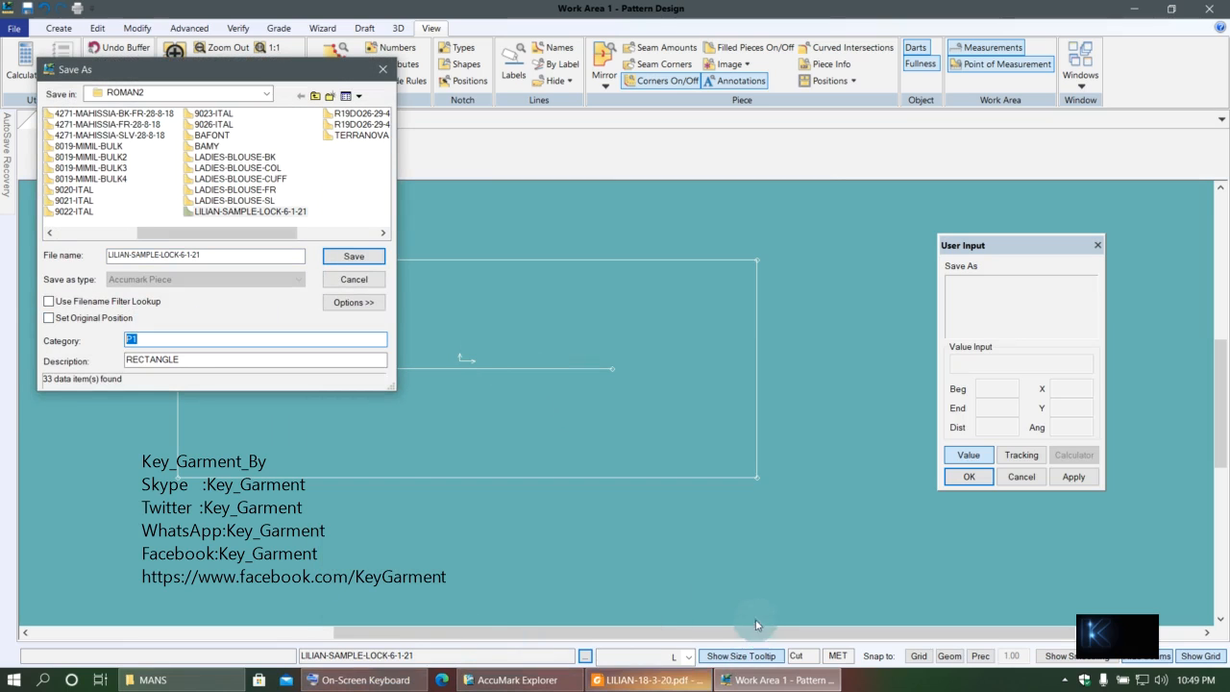
pyautogui.click(366, 680)
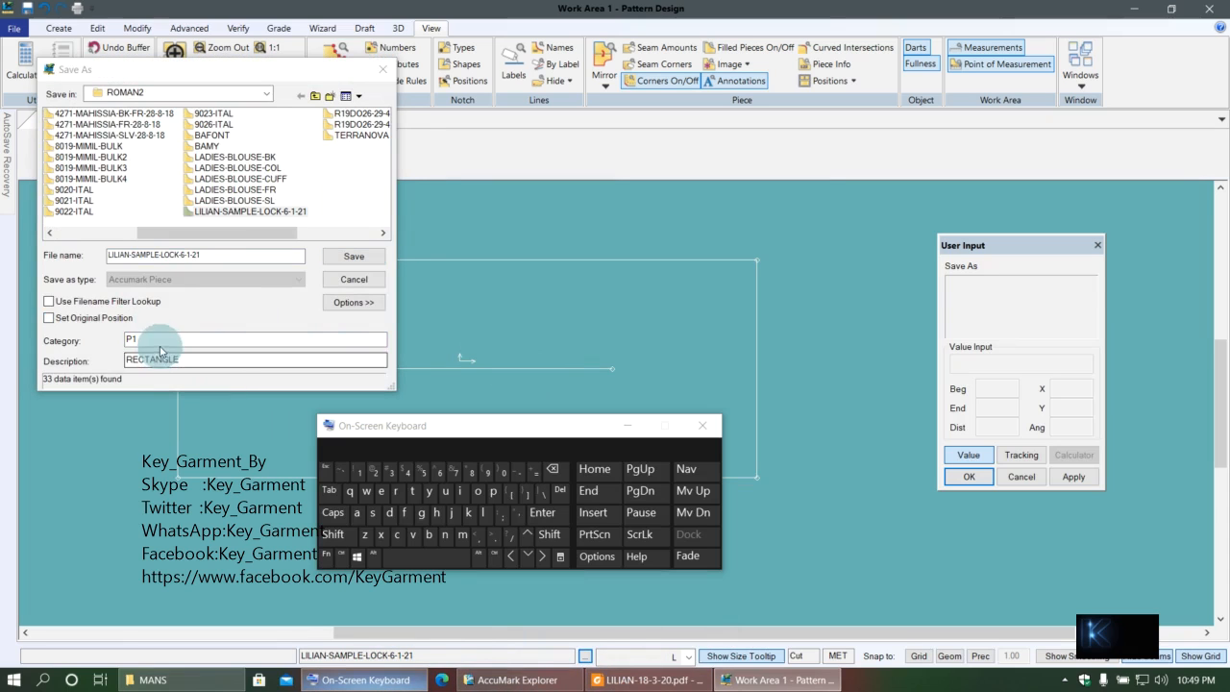
pyautogui.doubleClick(161, 343)
pyautogui.click(430, 536)
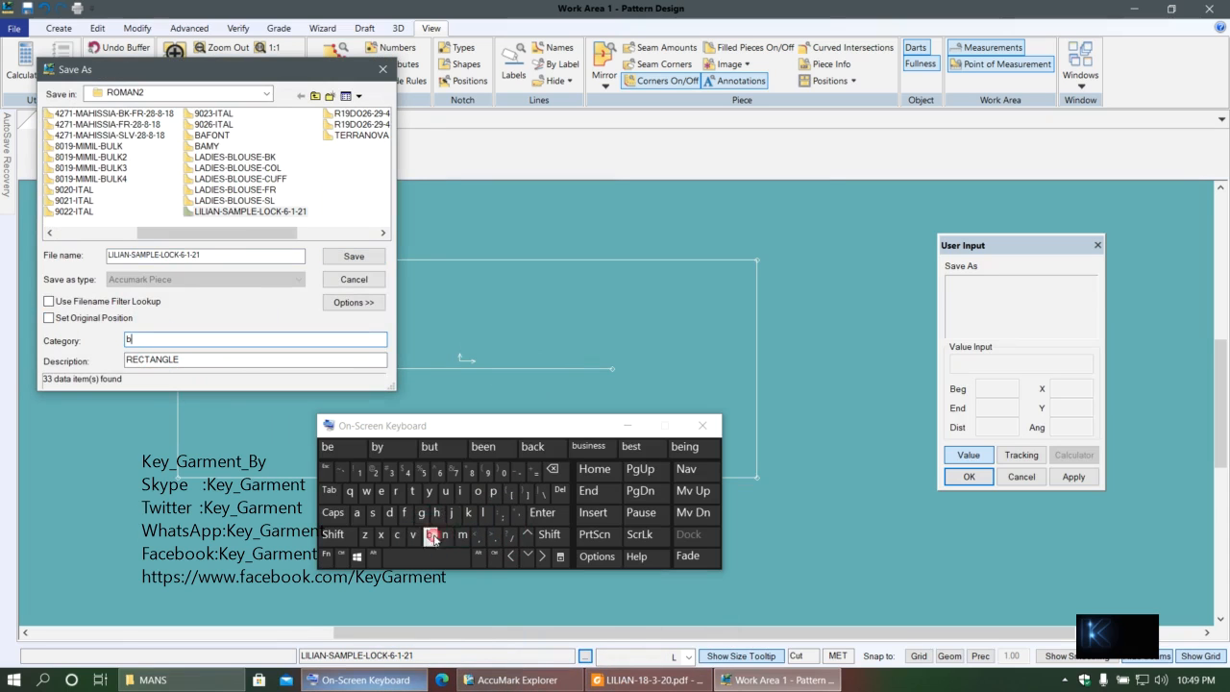
pyautogui.click(545, 471)
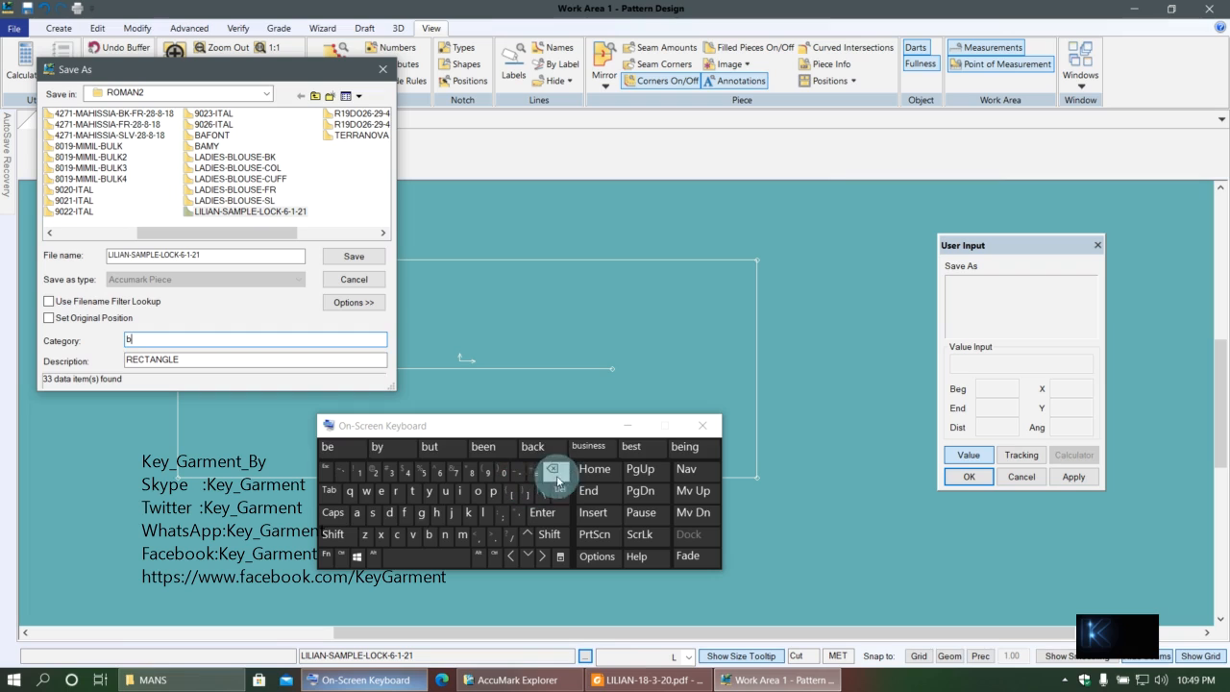
pyautogui.click(334, 513)
pyautogui.click(430, 535)
pyautogui.click(470, 513)
pyautogui.click(405, 516)
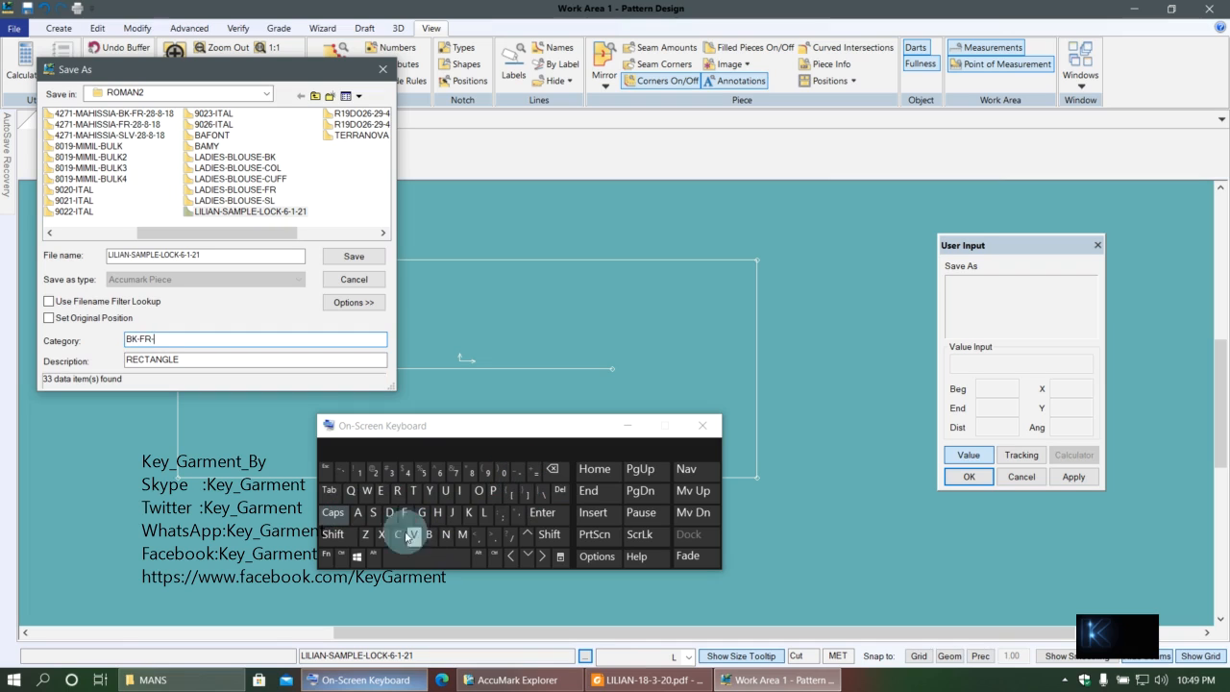
pyautogui.click(384, 535)
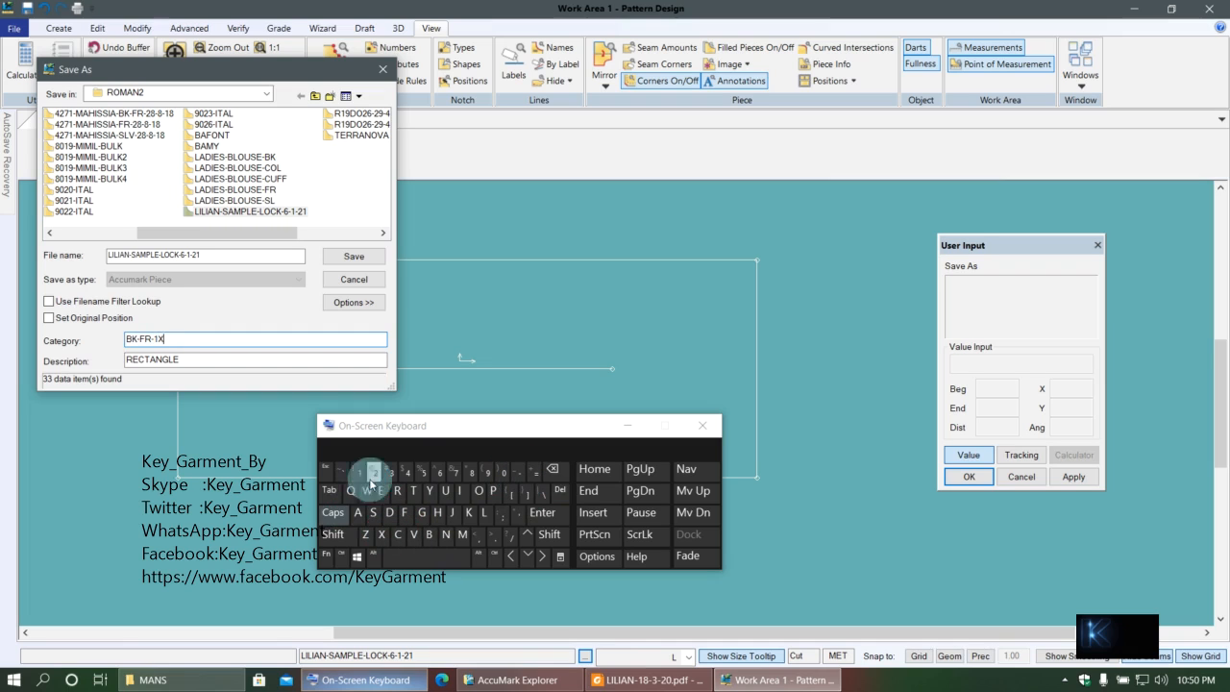
pyautogui.click(551, 470)
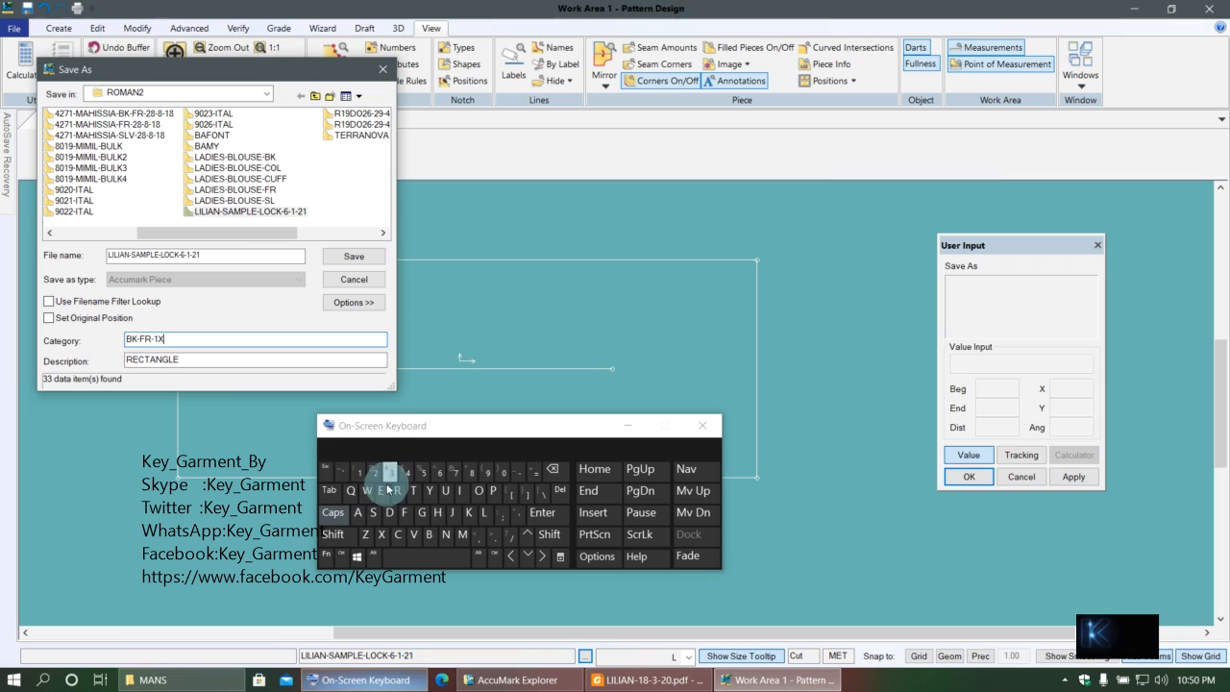
# - Replace the rectangle piece's description with CASINO-SAMPLE
pyautogui.doubleClick(176, 365)
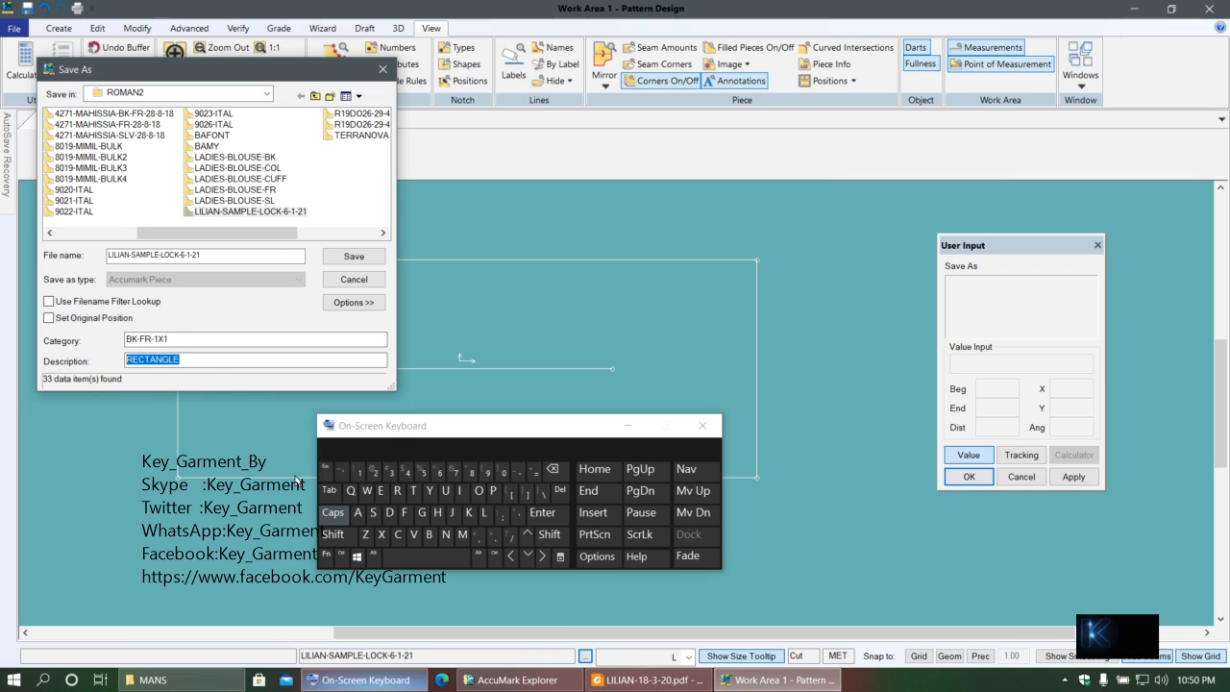
pyautogui.click(398, 536)
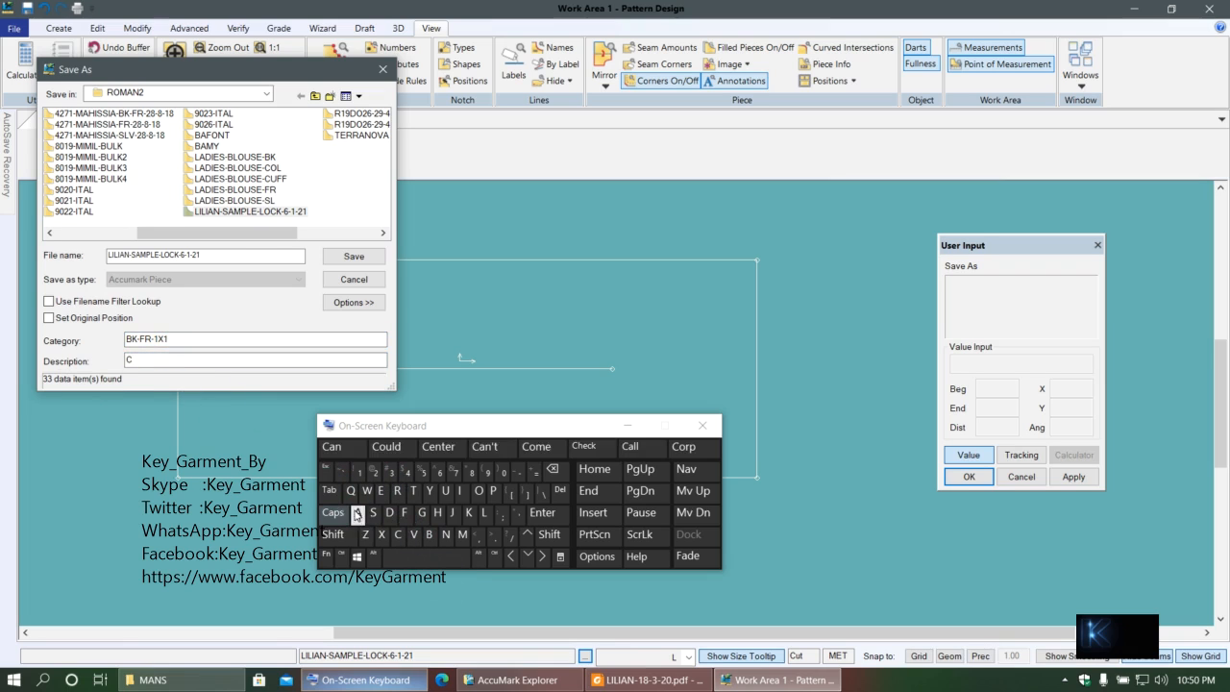
pyautogui.click(373, 514)
pyautogui.click(460, 490)
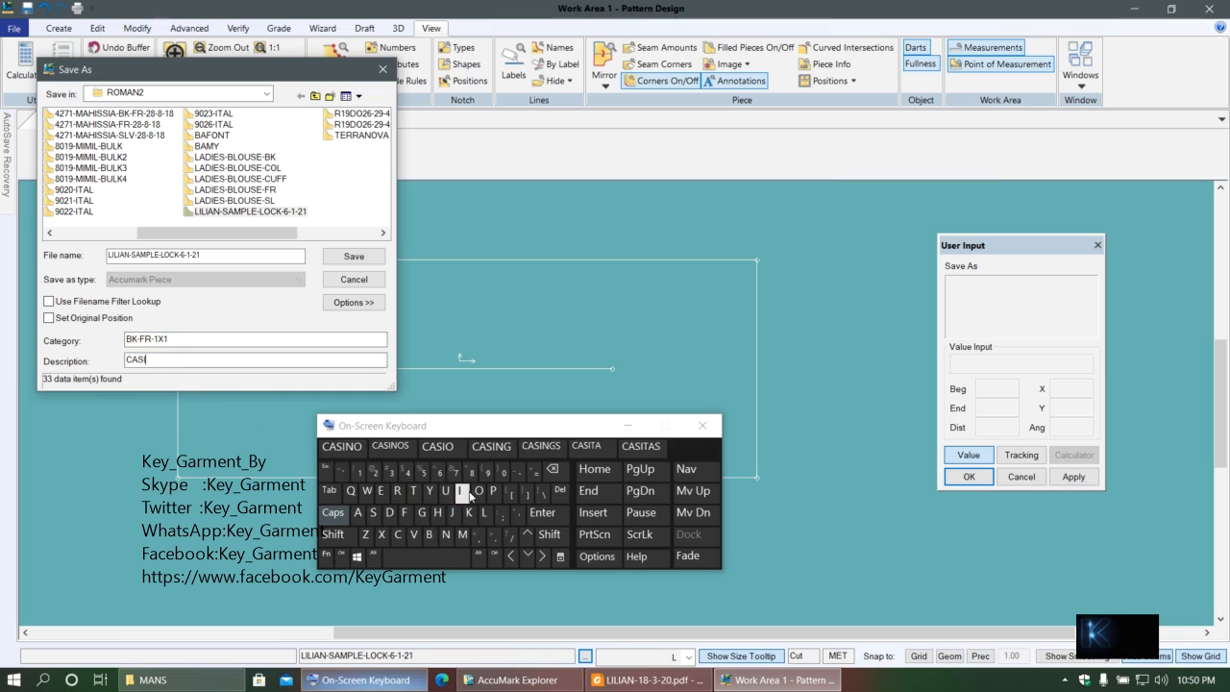
pyautogui.click(446, 535)
pyautogui.click(480, 491)
pyautogui.click(518, 473)
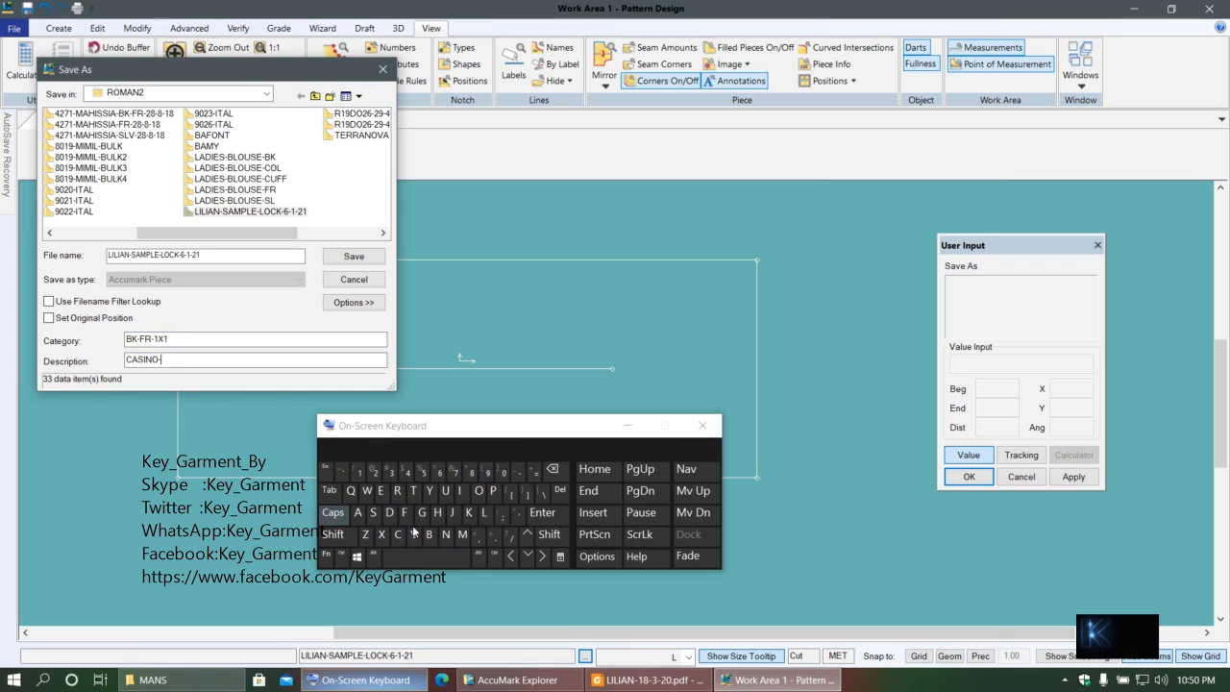
pyautogui.click(373, 512)
pyautogui.click(358, 512)
pyautogui.click(463, 535)
pyautogui.click(492, 492)
pyautogui.click(483, 513)
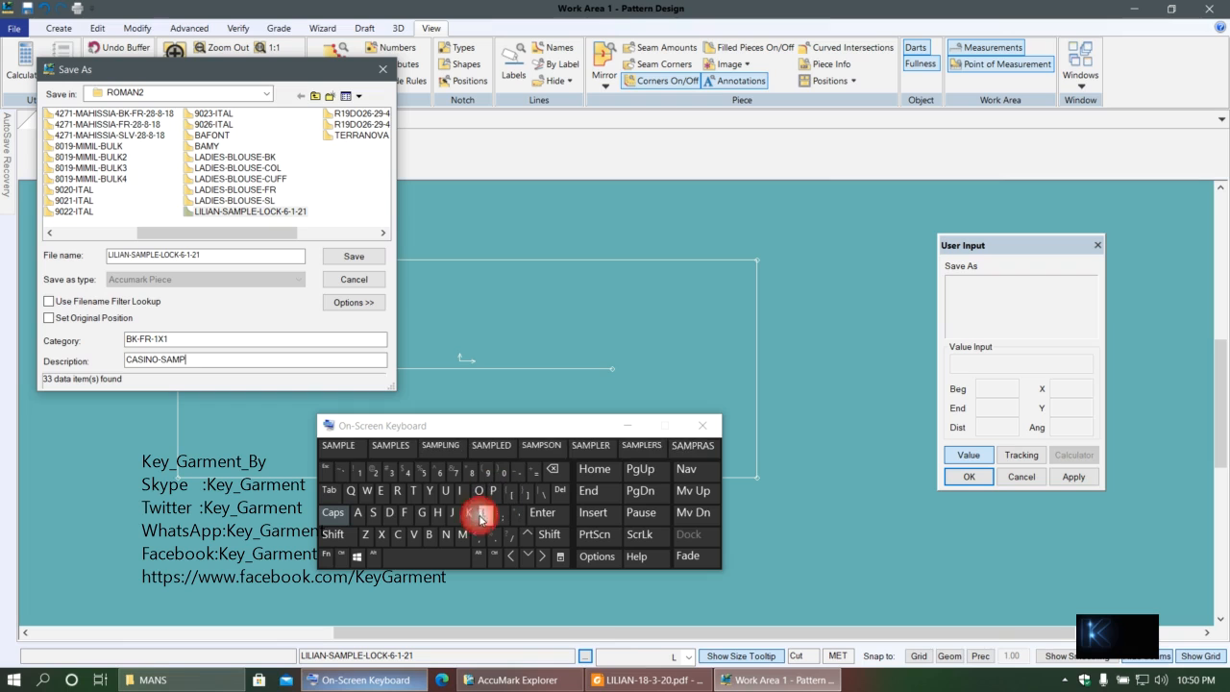
pyautogui.click(382, 491)
# - Save the piece over the existing LILIAN-SAMPLE-LOCK-6-1-21, end Save As, and put the on-screen keyboard away
pyautogui.click(542, 512)
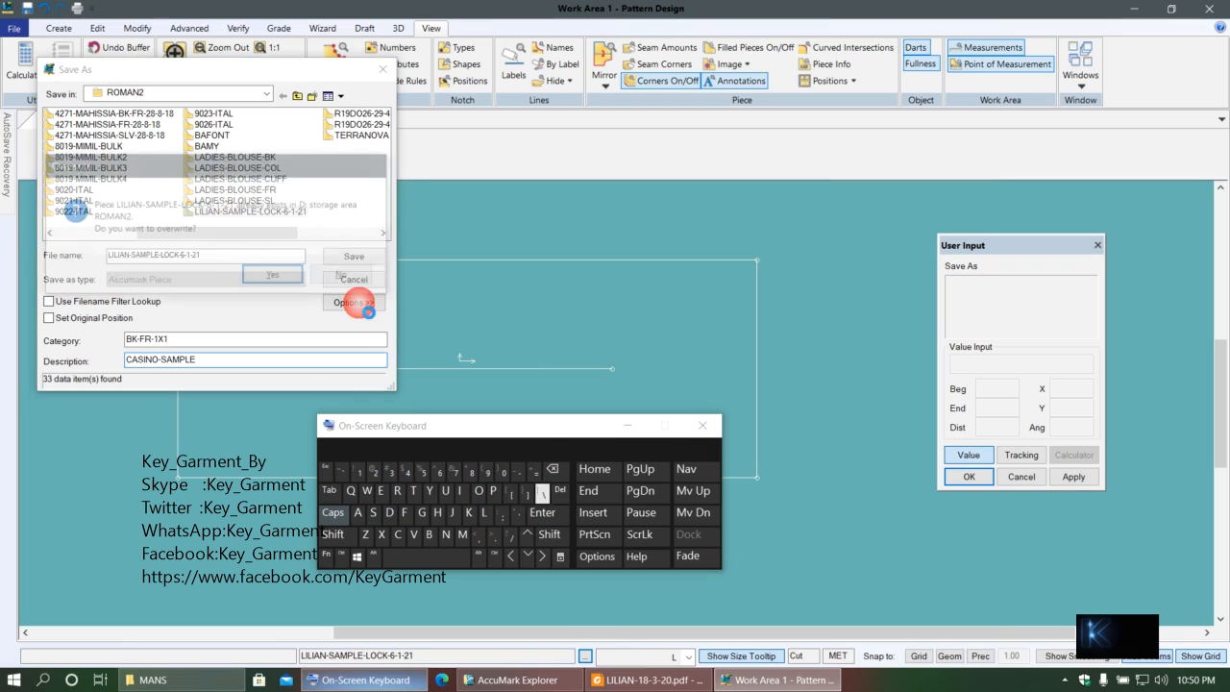
pyautogui.click(281, 275)
pyautogui.rightClick(373, 336)
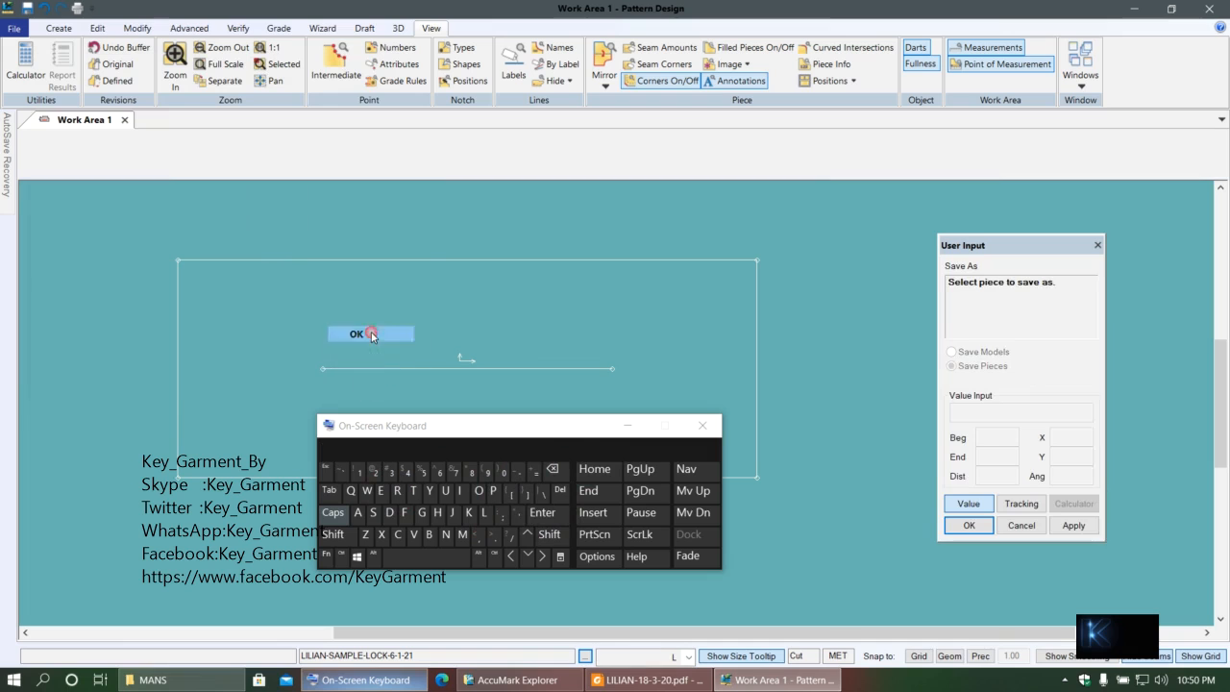
pyautogui.click(373, 336)
pyautogui.click(627, 426)
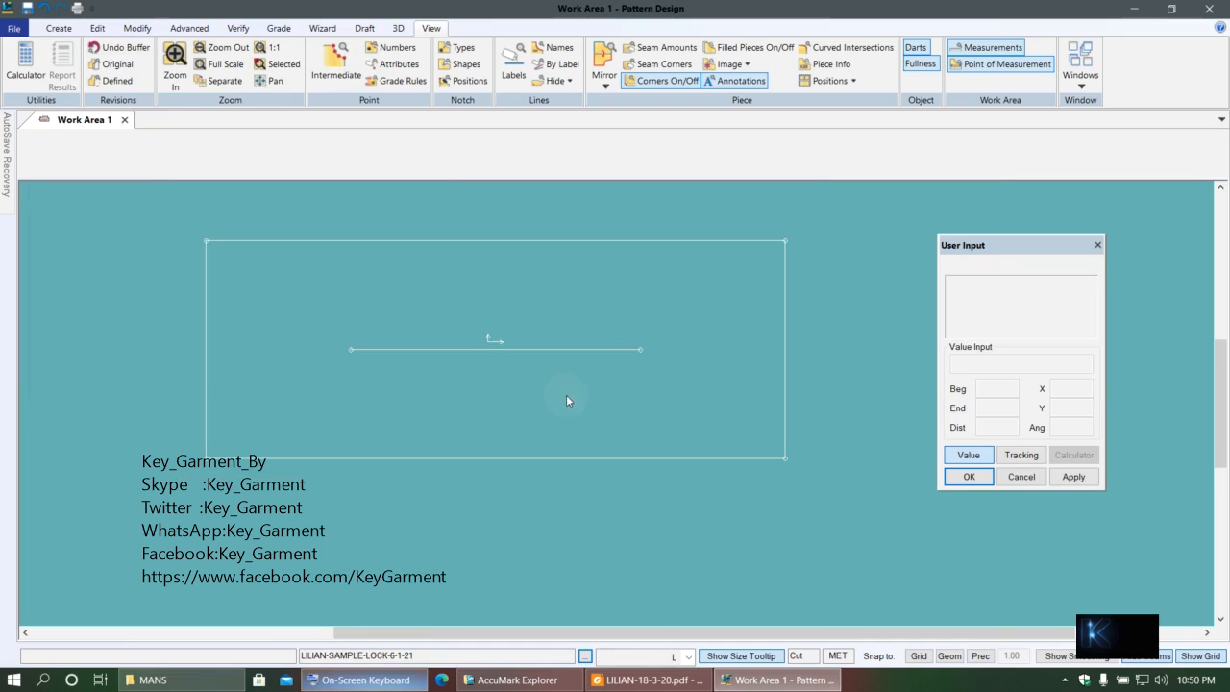
# - Check the size L shoulder slope in LILIAN-18-3-20.pdf and offset the rectangle's right edge by -4.50 in Pattern Design
pyautogui.scroll(2, 387, 327)
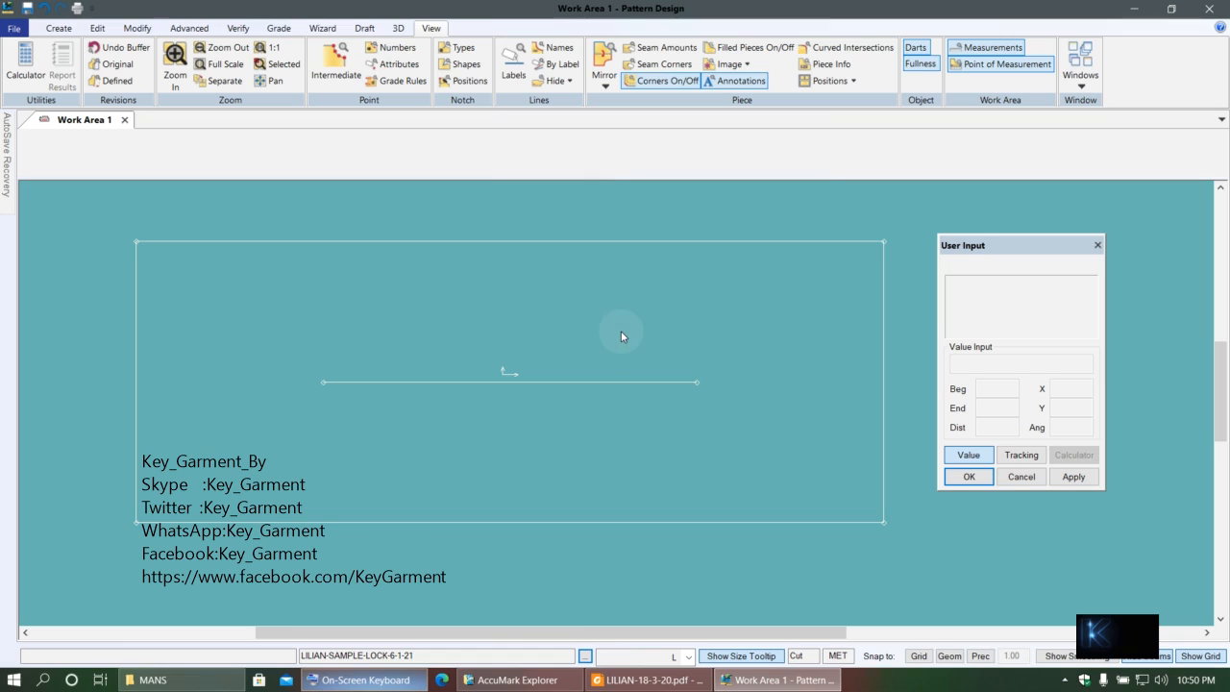
pyautogui.click(590, 677)
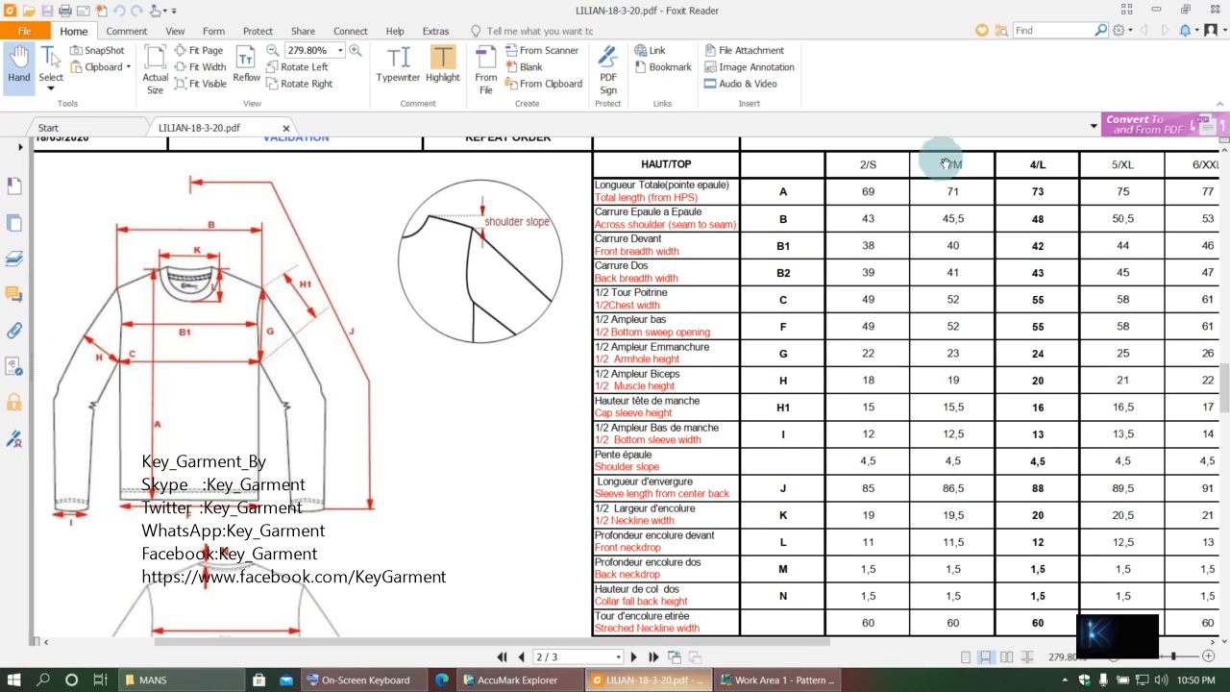
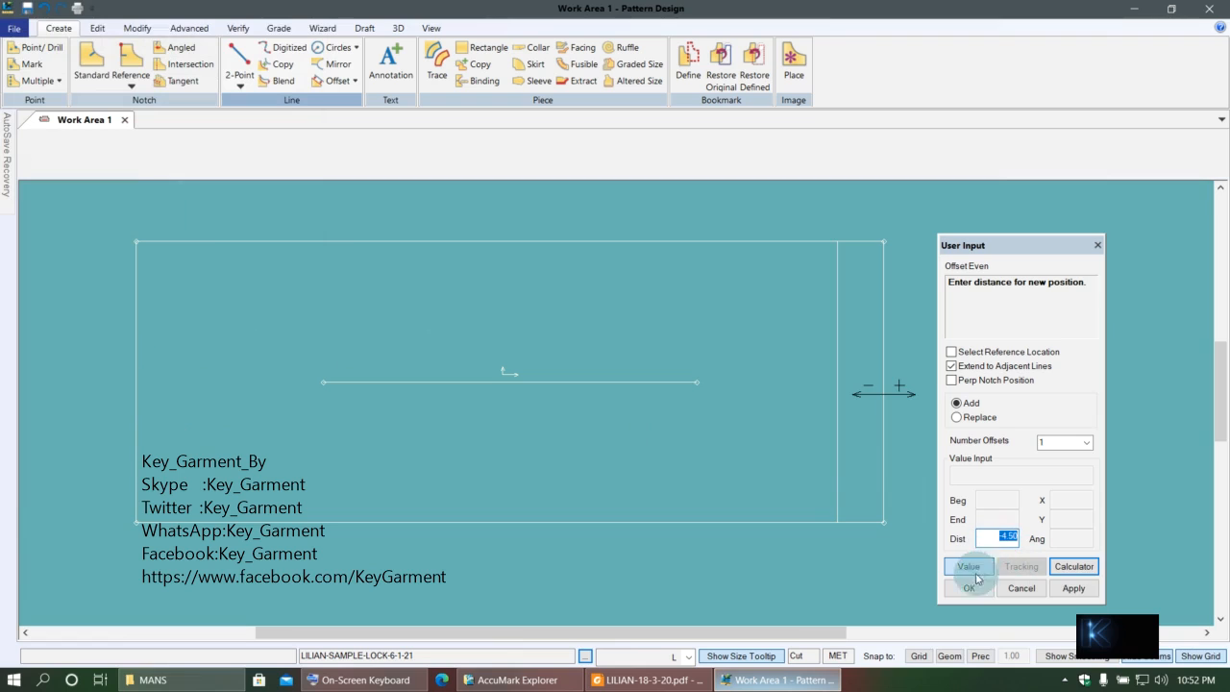
pyautogui.click(968, 589)
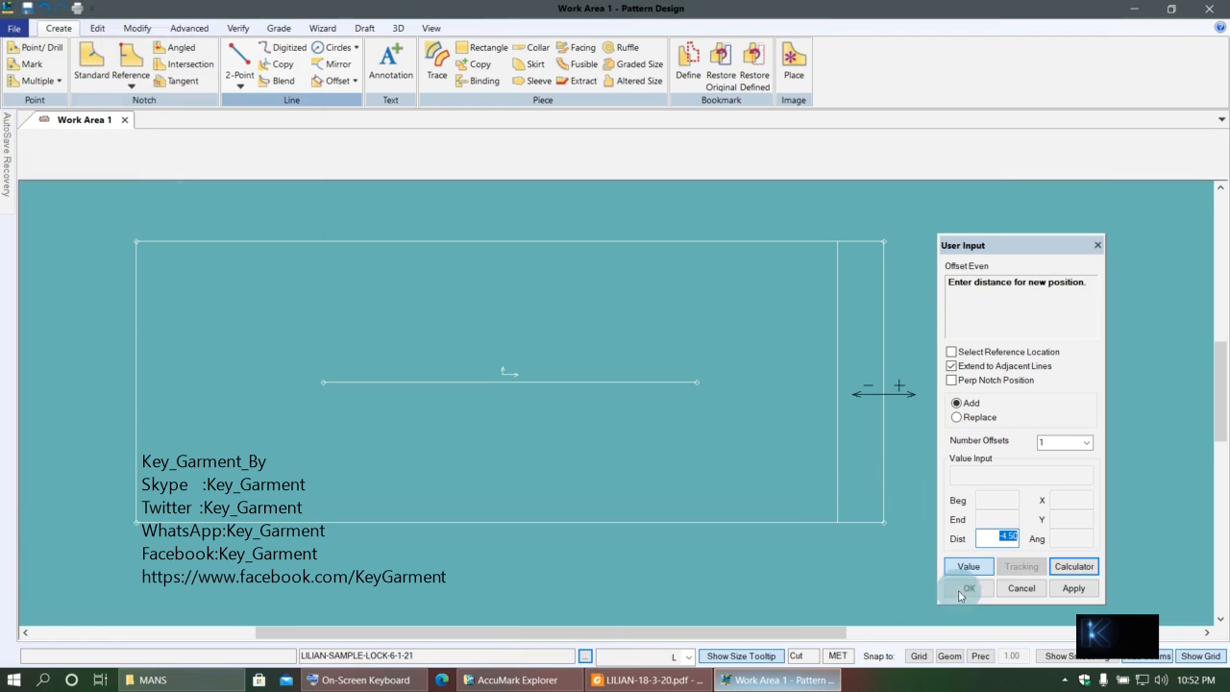
pyautogui.click(646, 680)
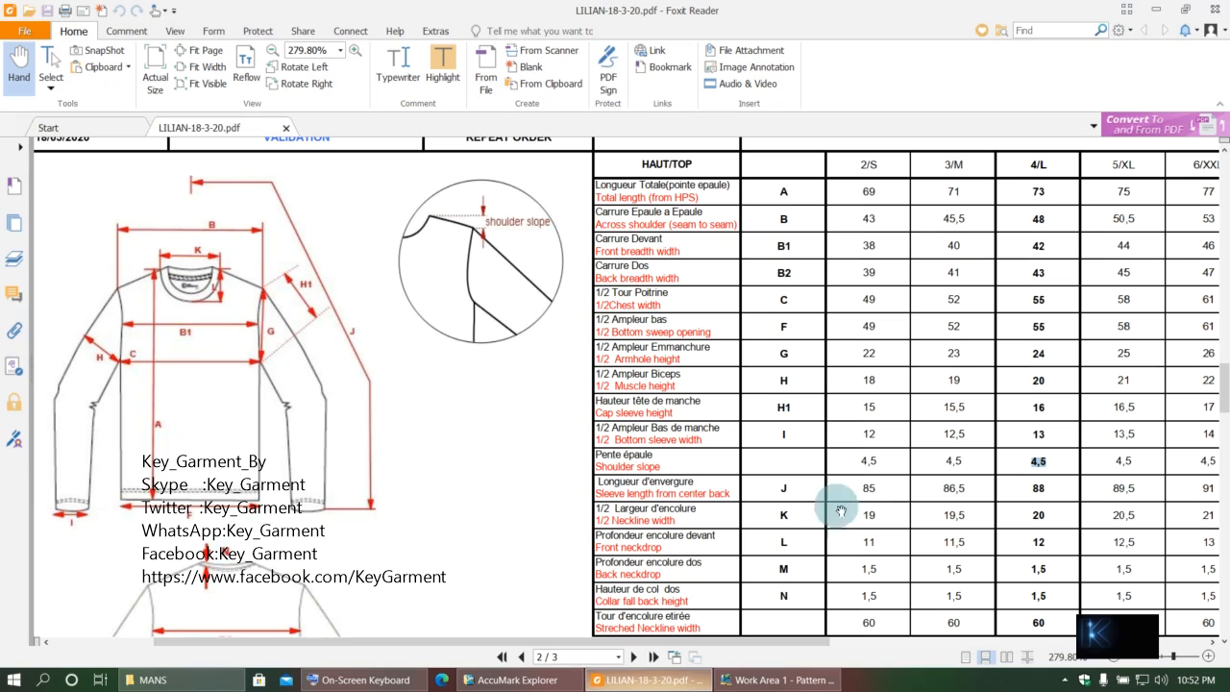
pyautogui.moveTo(596, 467); pyautogui.dragTo(566, 465)
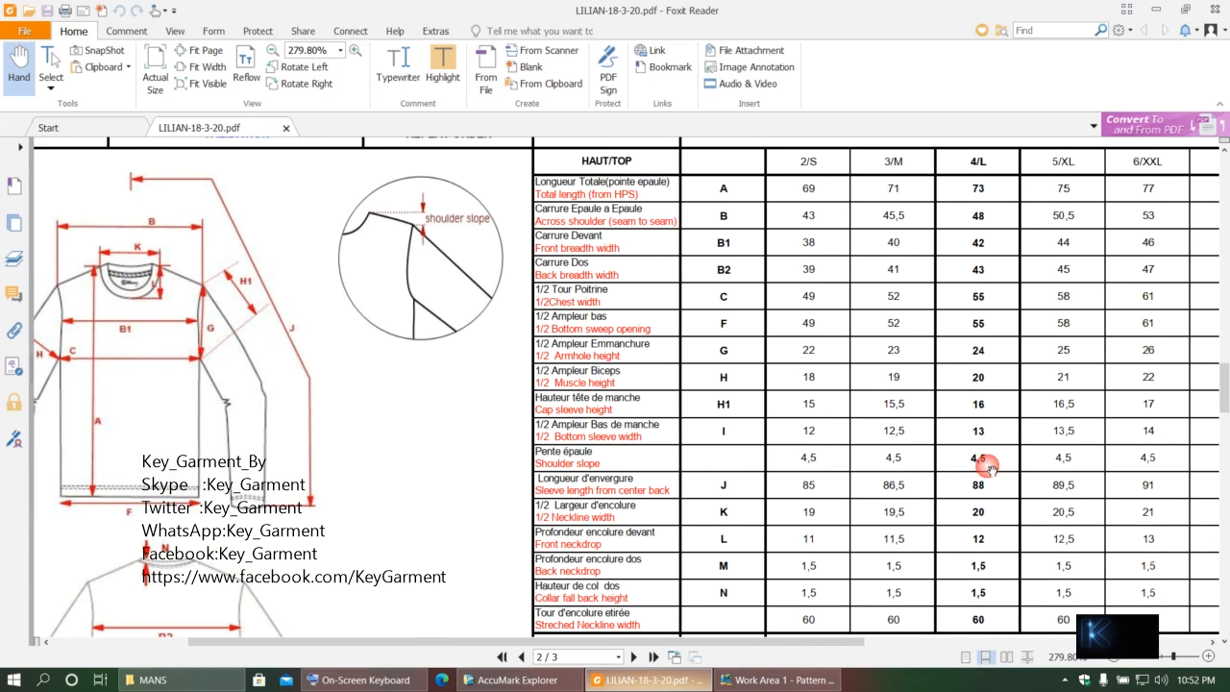
pyautogui.click(805, 679)
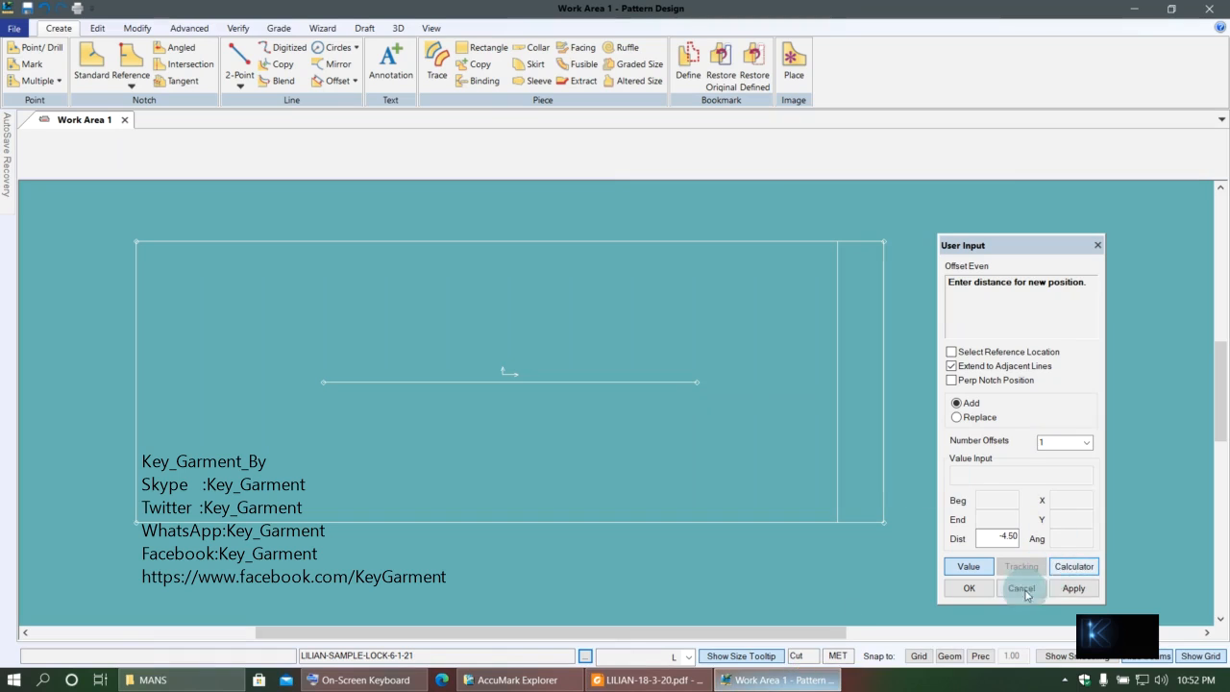
pyautogui.click(966, 588)
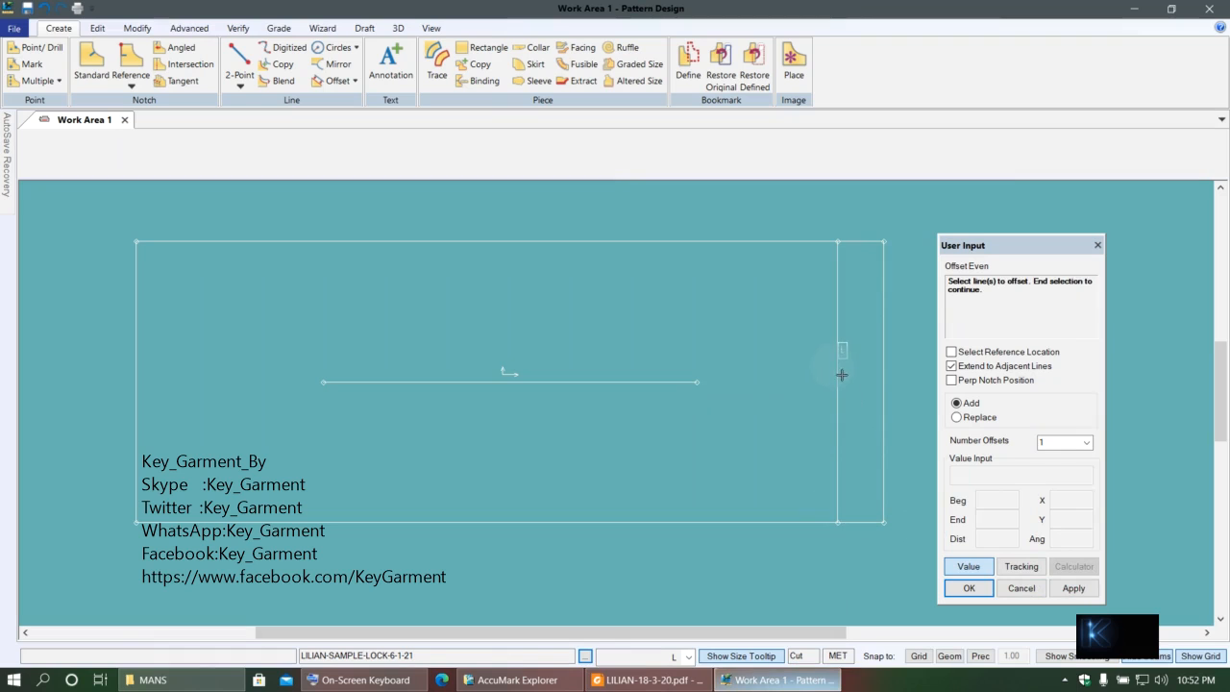
# - Look up the size L front neckdrop in LILIAN-18-3-20.pdf and offset the rectangle's right edge by -12 in Pattern Design
pyautogui.click(649, 681)
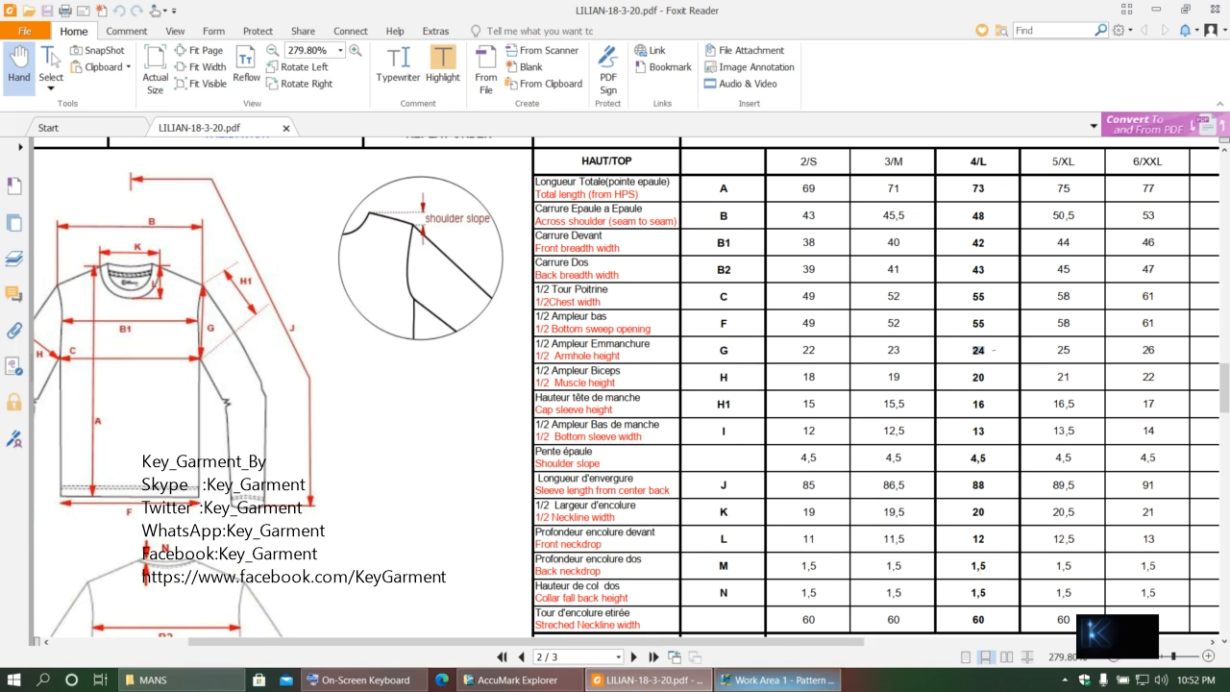
pyautogui.click(780, 680)
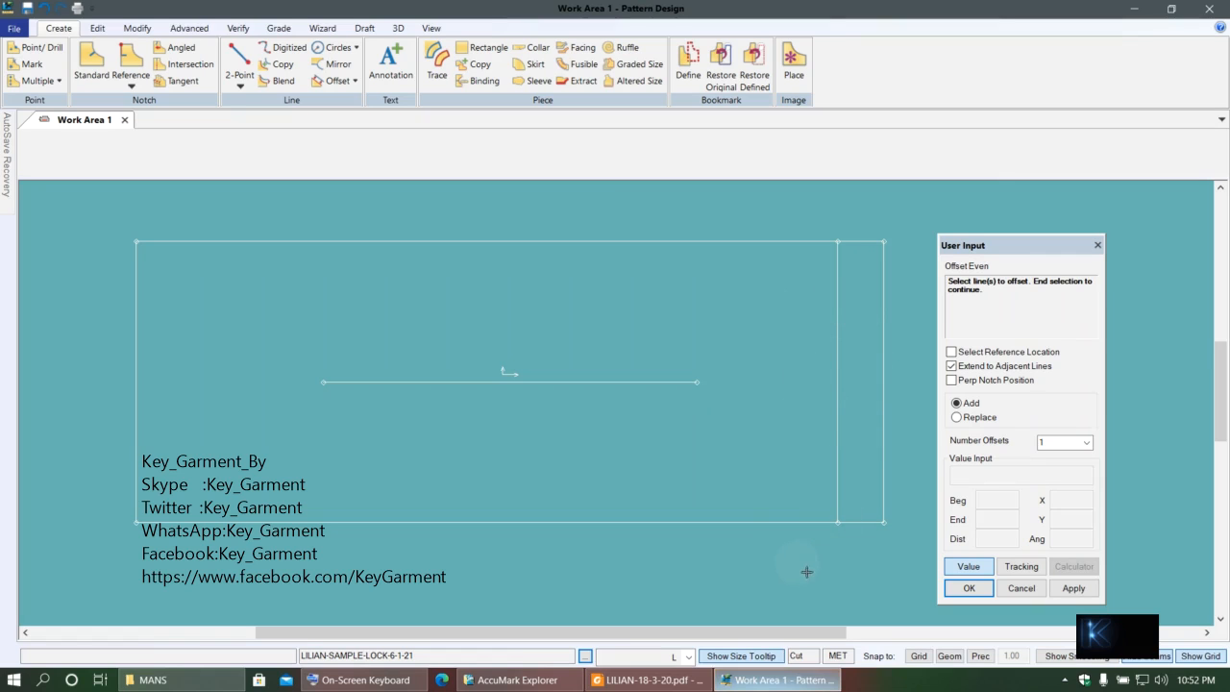
pyautogui.click(644, 679)
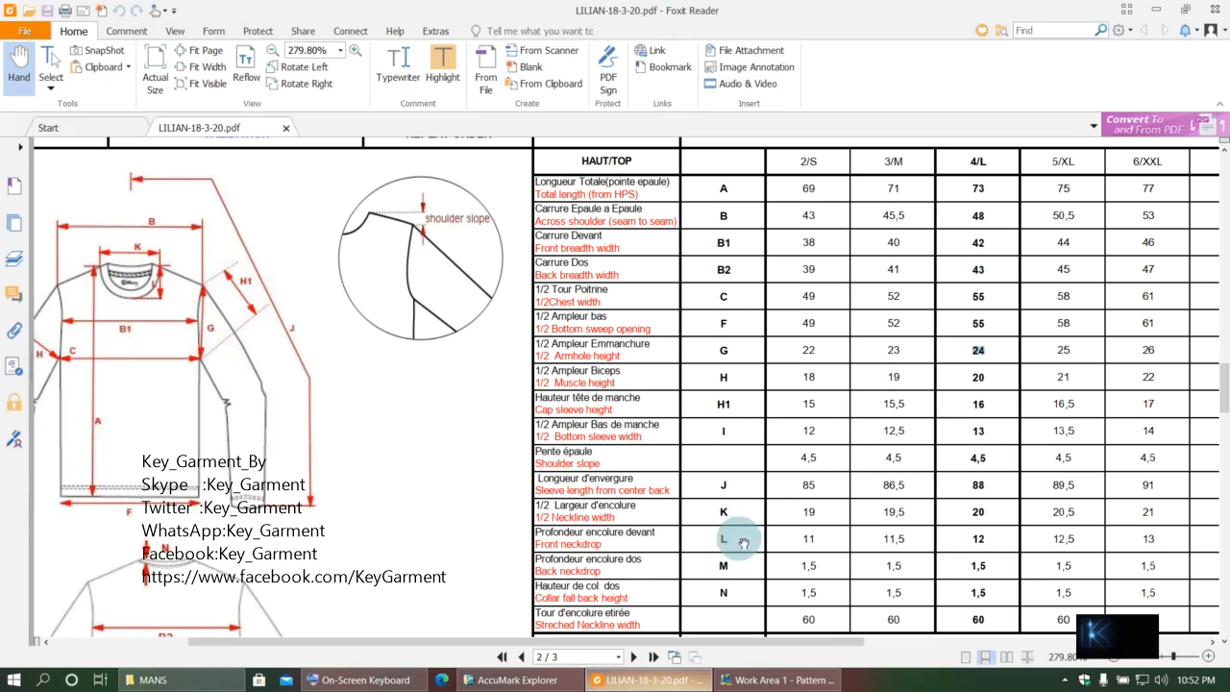
pyautogui.moveTo(996, 541); pyautogui.dragTo(989, 535)
pyautogui.click(783, 681)
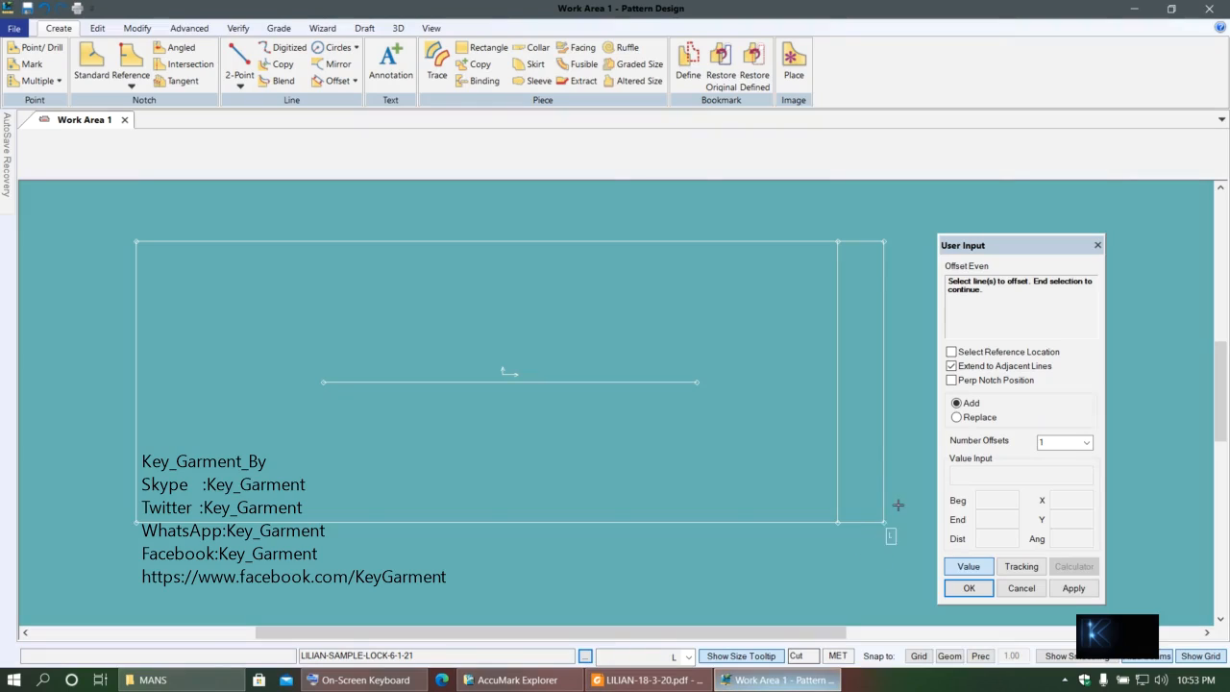
pyautogui.click(860, 444)
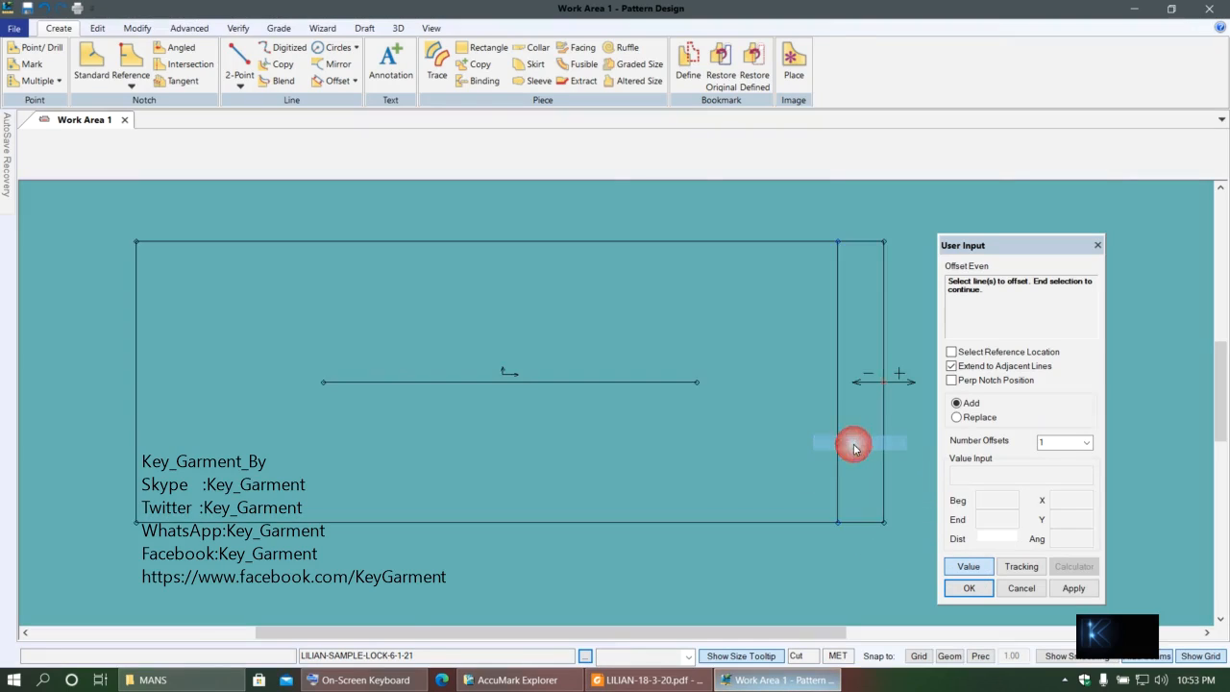
pyautogui.rightClick(852, 442)
pyautogui.click(1073, 566)
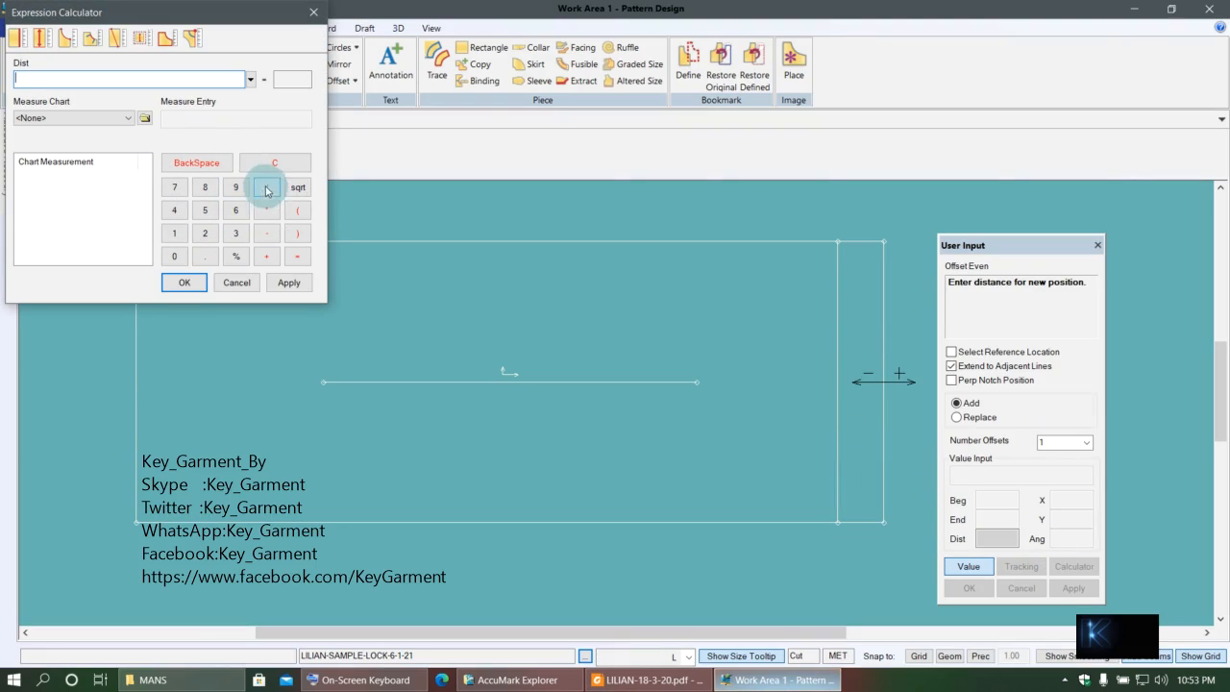
pyautogui.click(289, 253)
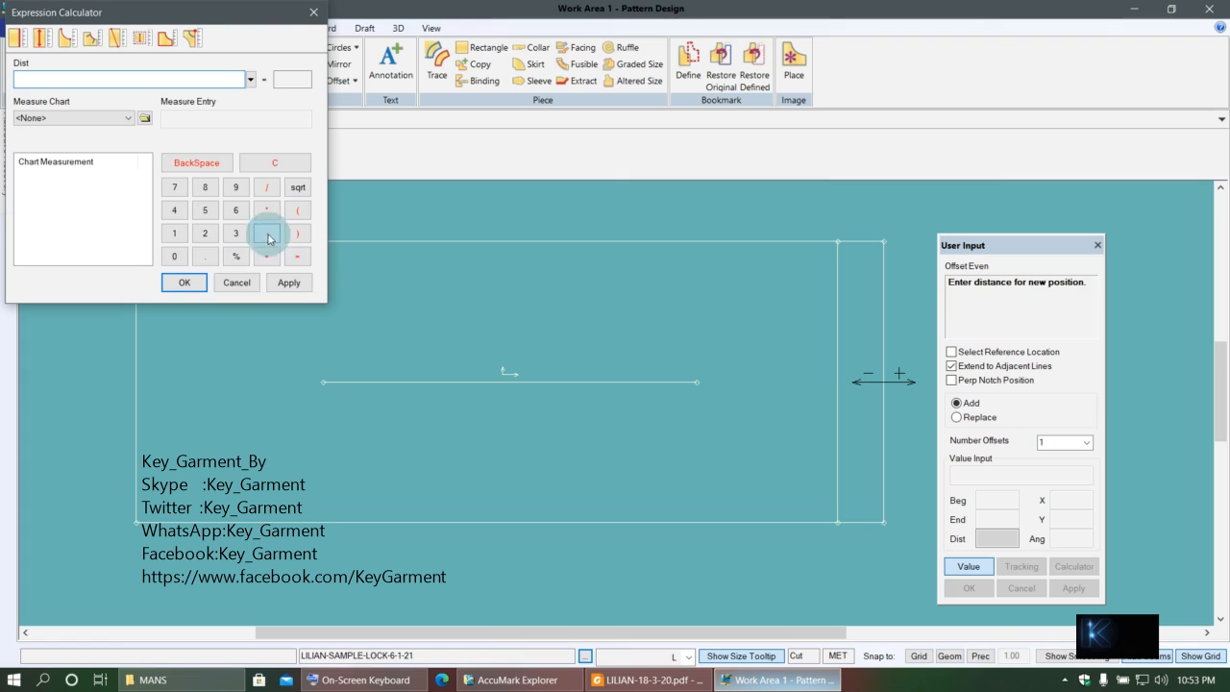
pyautogui.click(176, 234)
pyautogui.click(208, 234)
pyautogui.click(288, 282)
pyautogui.click(183, 282)
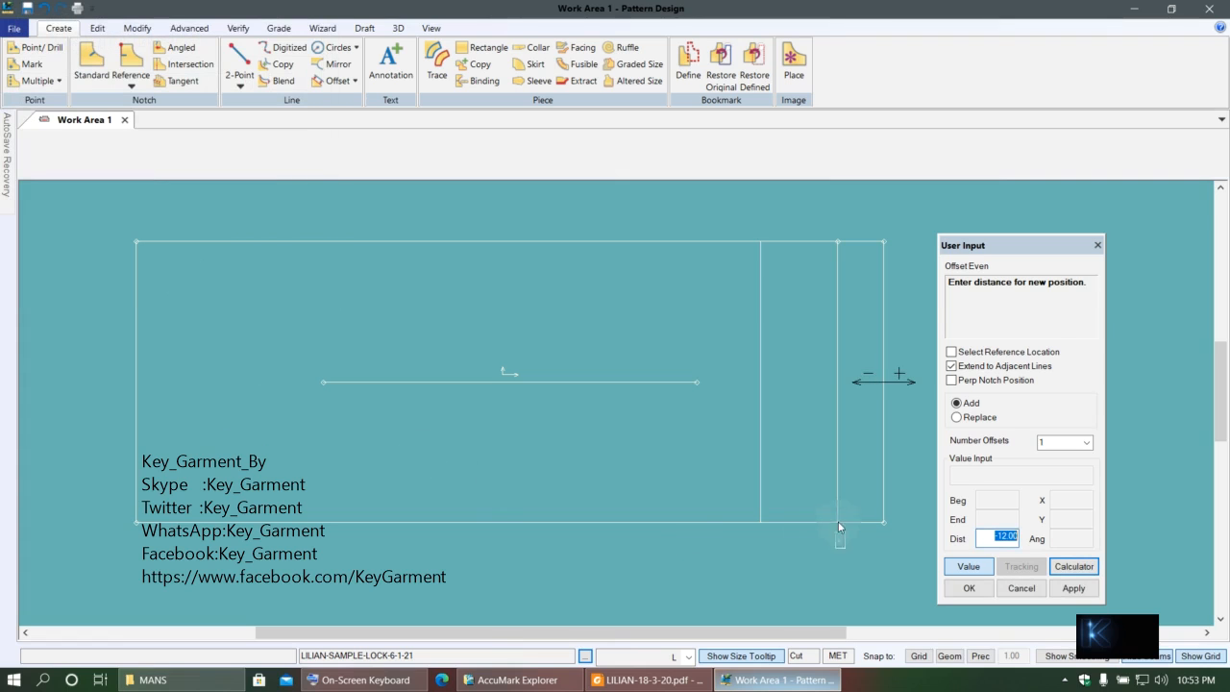
pyautogui.rightClick(759, 415)
pyautogui.click(759, 416)
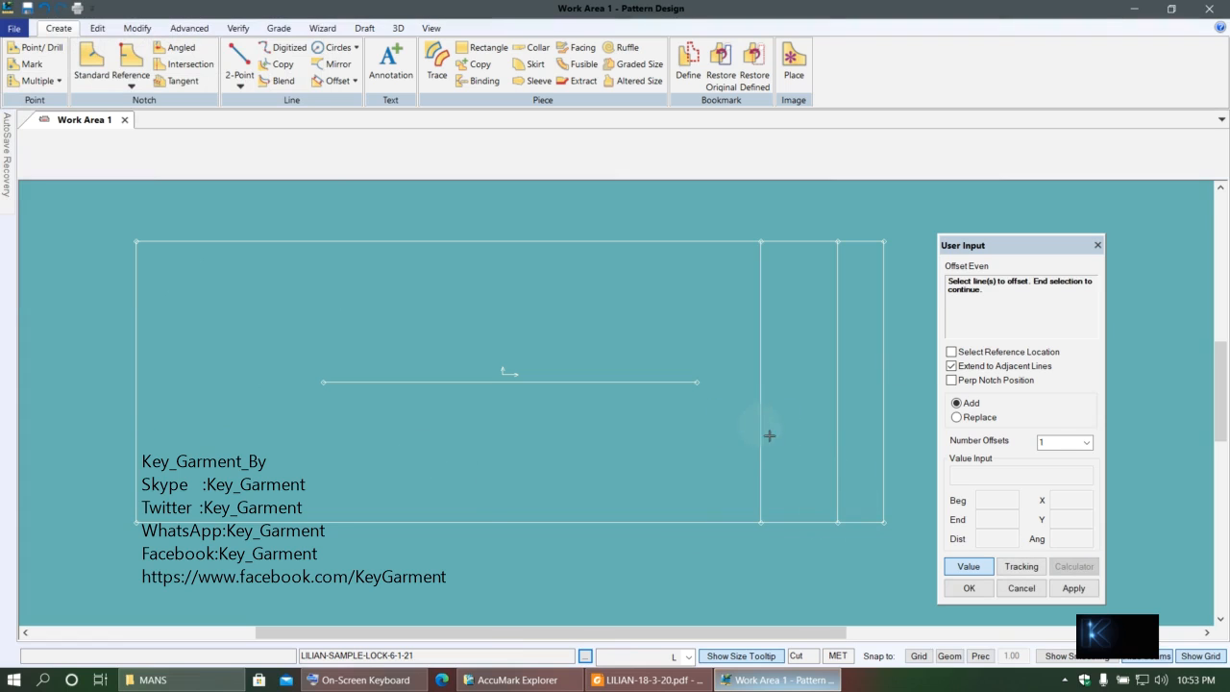
# - Offset the rectangle's right edge again by -1.5, looking up the size L back neckdrop in LILIAN-18-3-20.pdf
pyautogui.rightClick(884, 468)
pyautogui.click(854, 467)
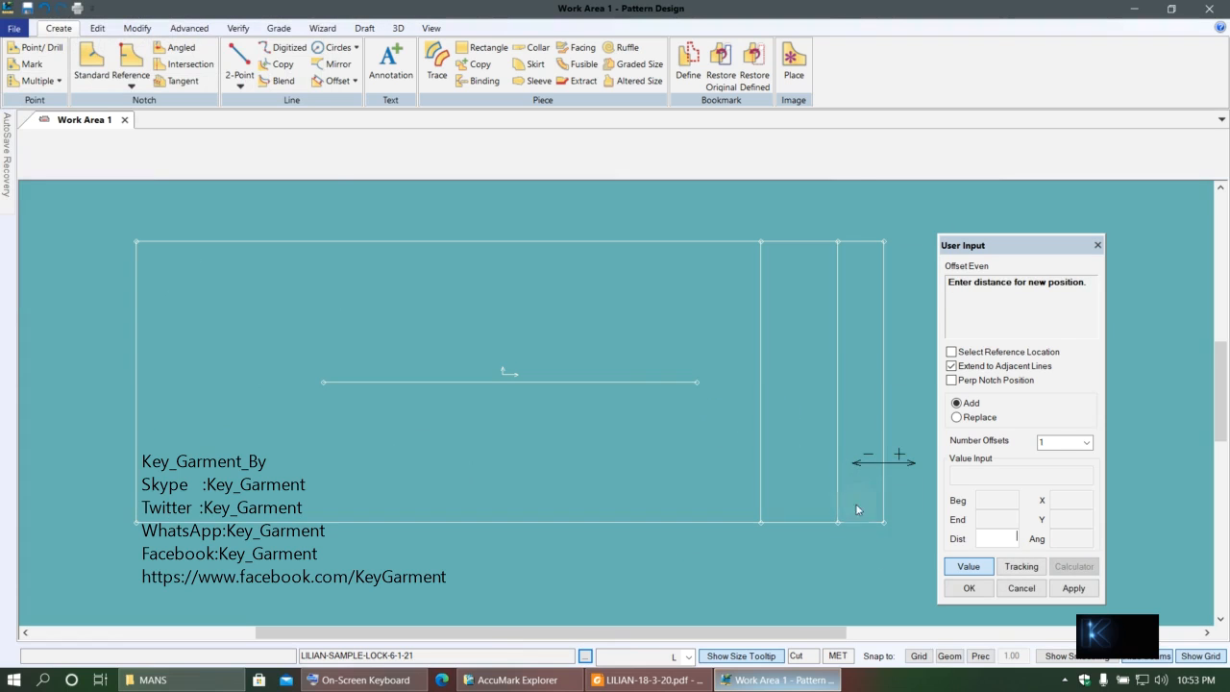
pyautogui.click(1073, 566)
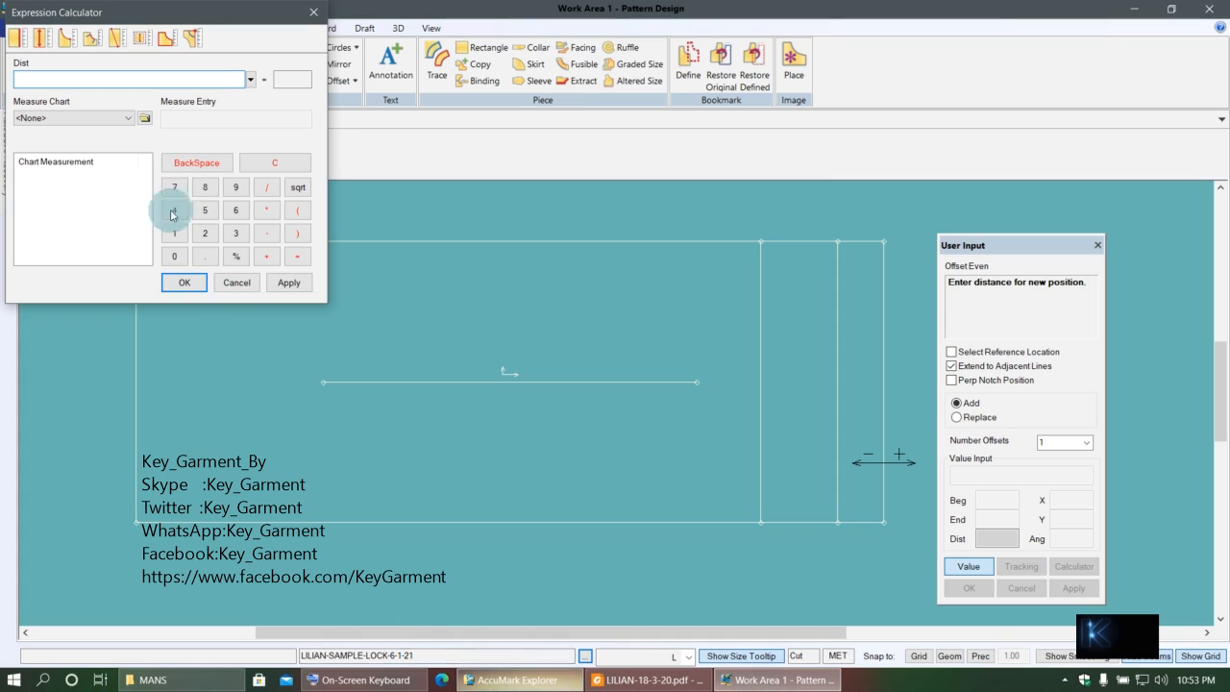
pyautogui.click(625, 682)
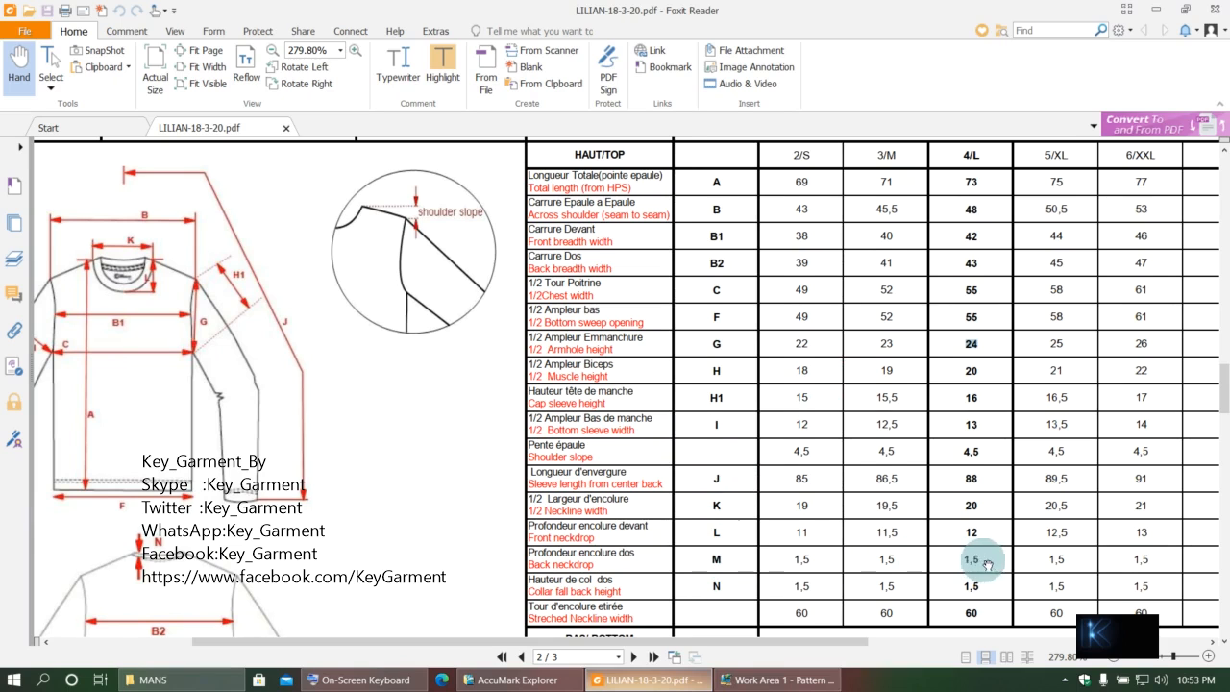
pyautogui.click(781, 679)
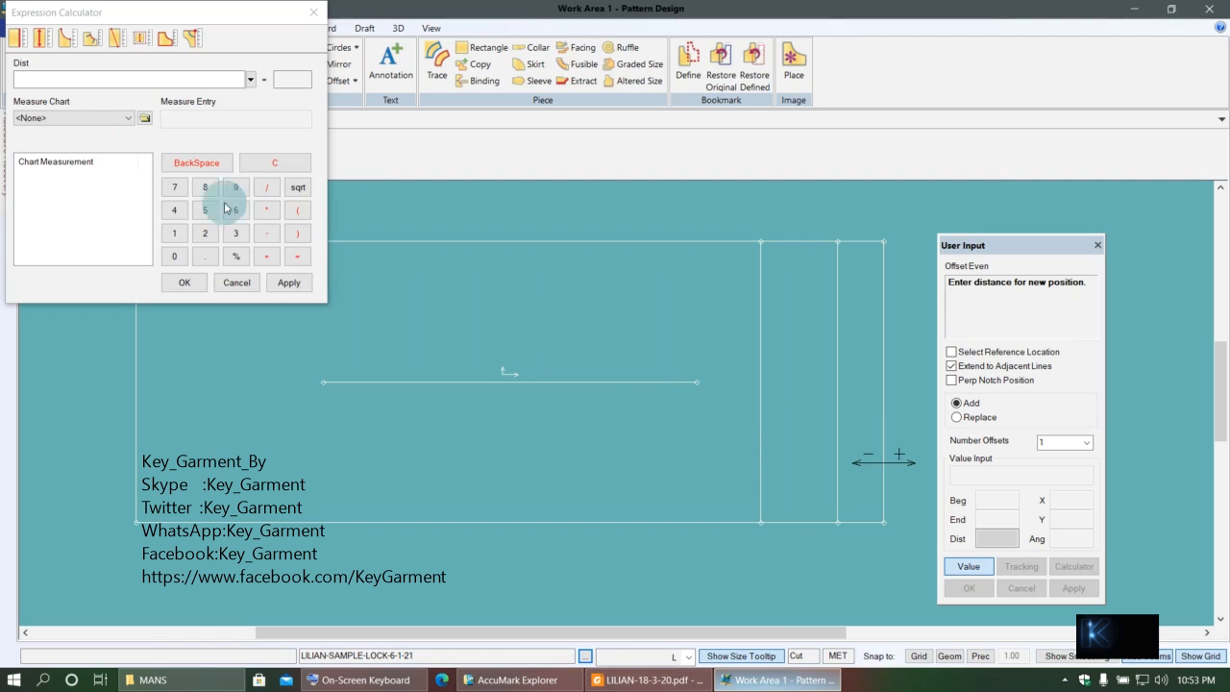
pyautogui.click(266, 232)
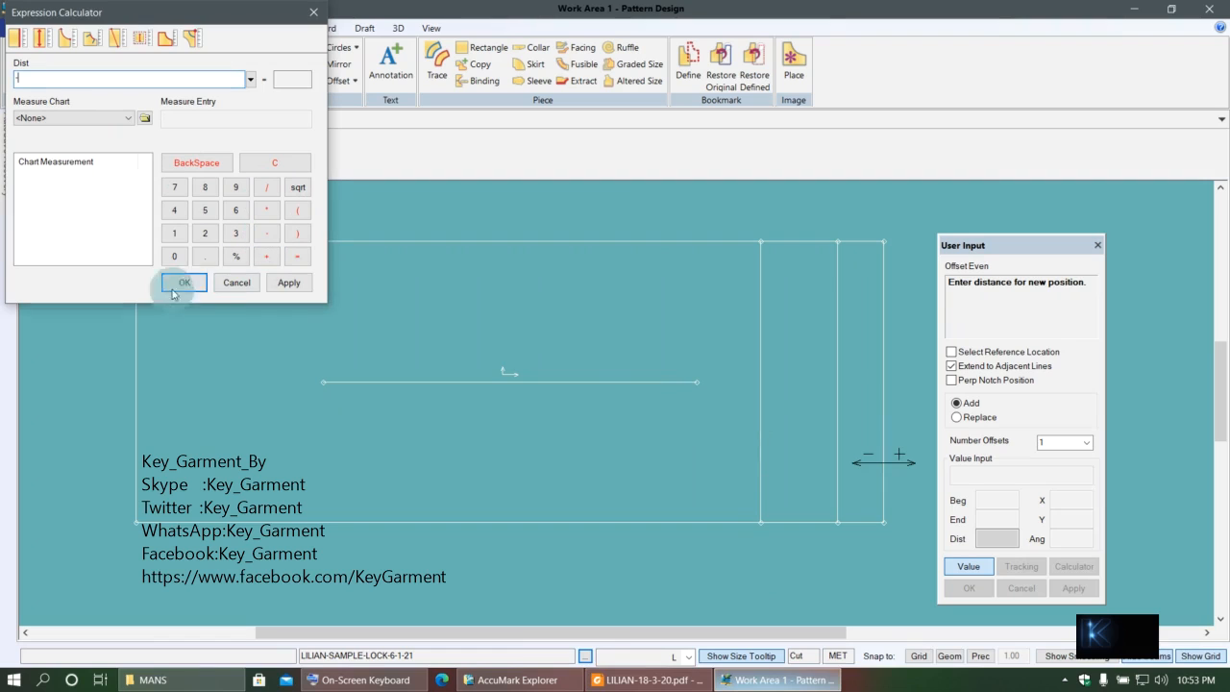
pyautogui.click(174, 236)
pyautogui.click(205, 256)
pyautogui.click(205, 210)
pyautogui.click(289, 282)
pyautogui.click(184, 283)
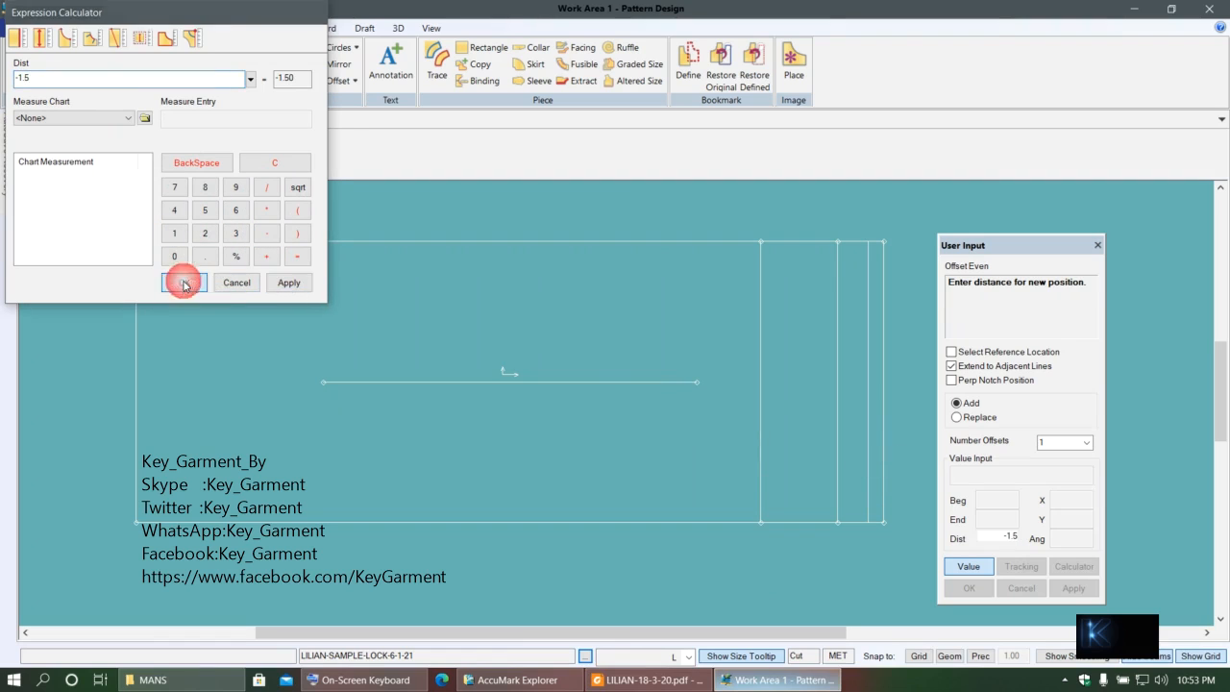
pyautogui.click(797, 450)
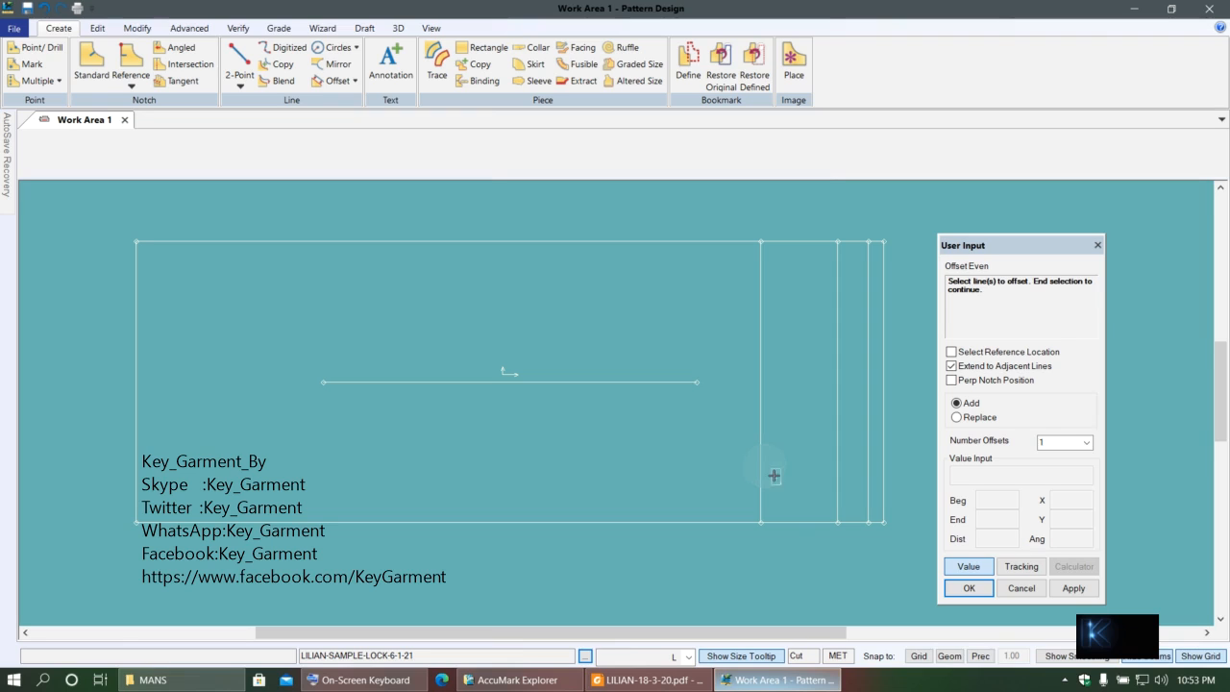
# - Look up the size L neckline width in LILIAN-18-3-20.pdf and offset the rectangle's bottom edge by -18.5/2 in Pattern Design
pyautogui.click(635, 681)
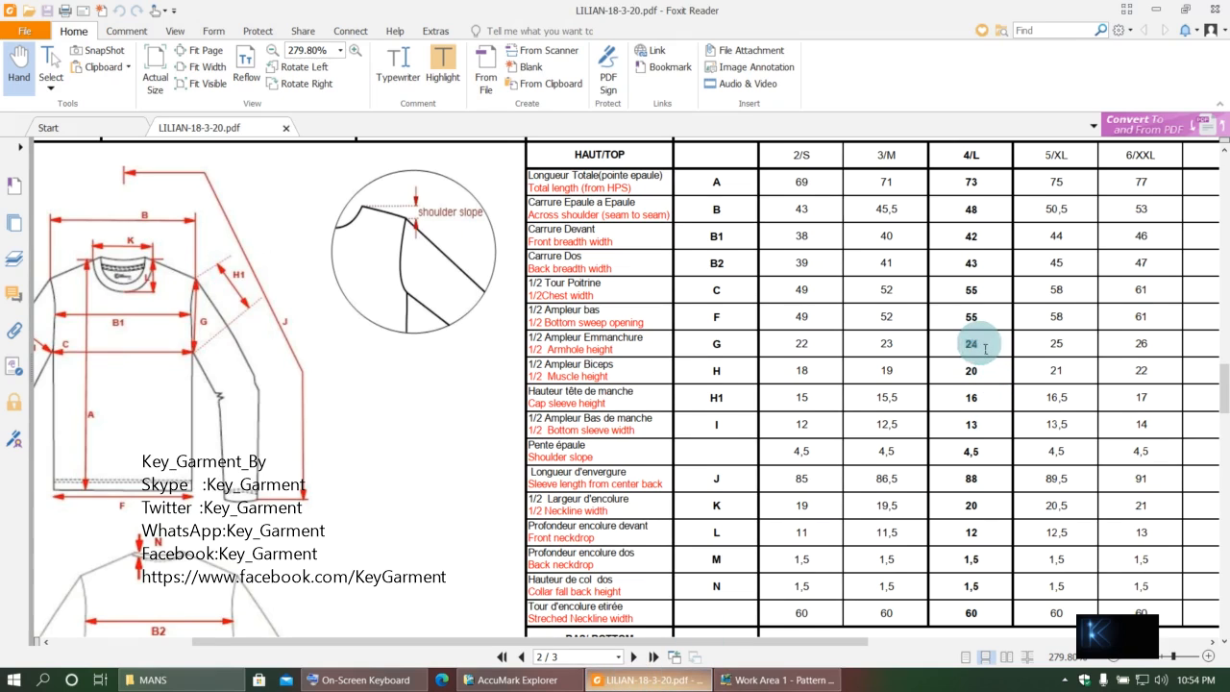
pyautogui.click(980, 506)
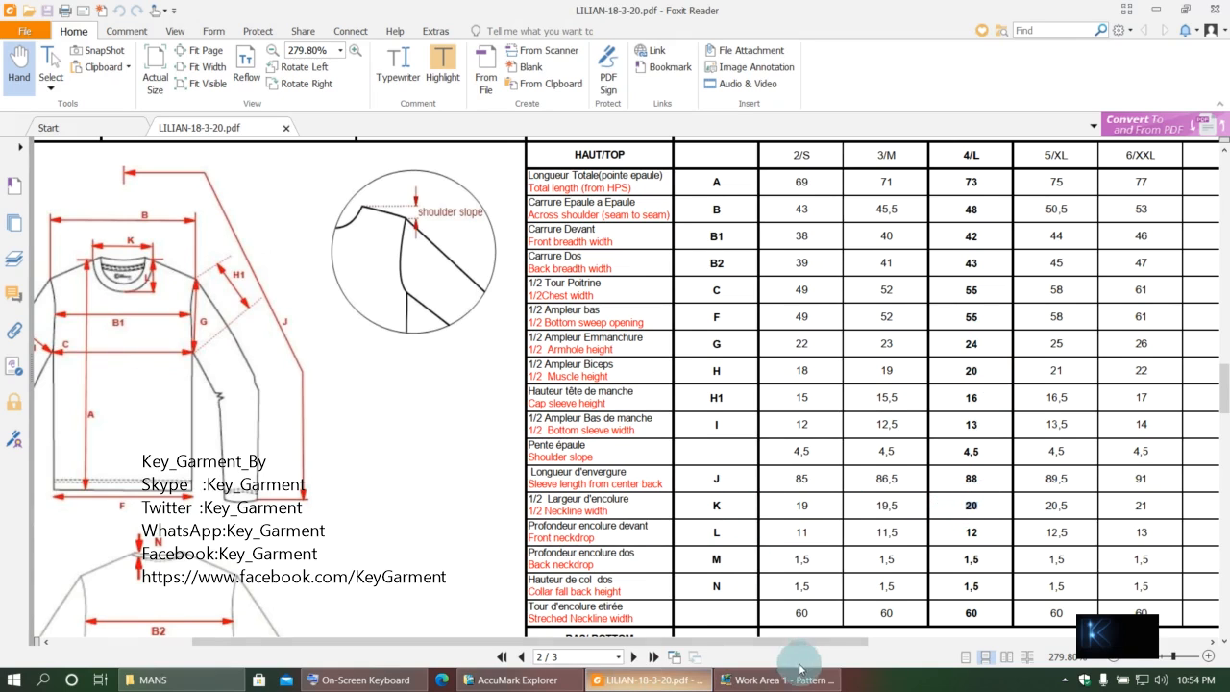
pyautogui.click(743, 681)
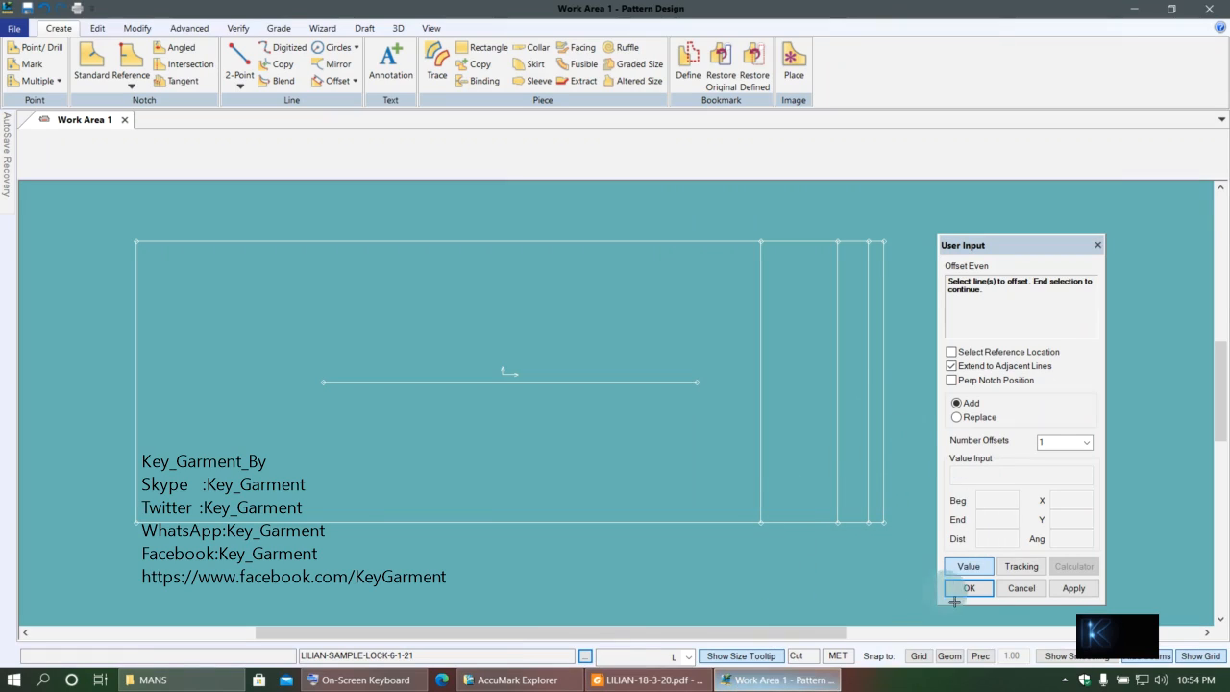
pyautogui.click(820, 524)
pyautogui.rightClick(813, 519)
pyautogui.click(1008, 542)
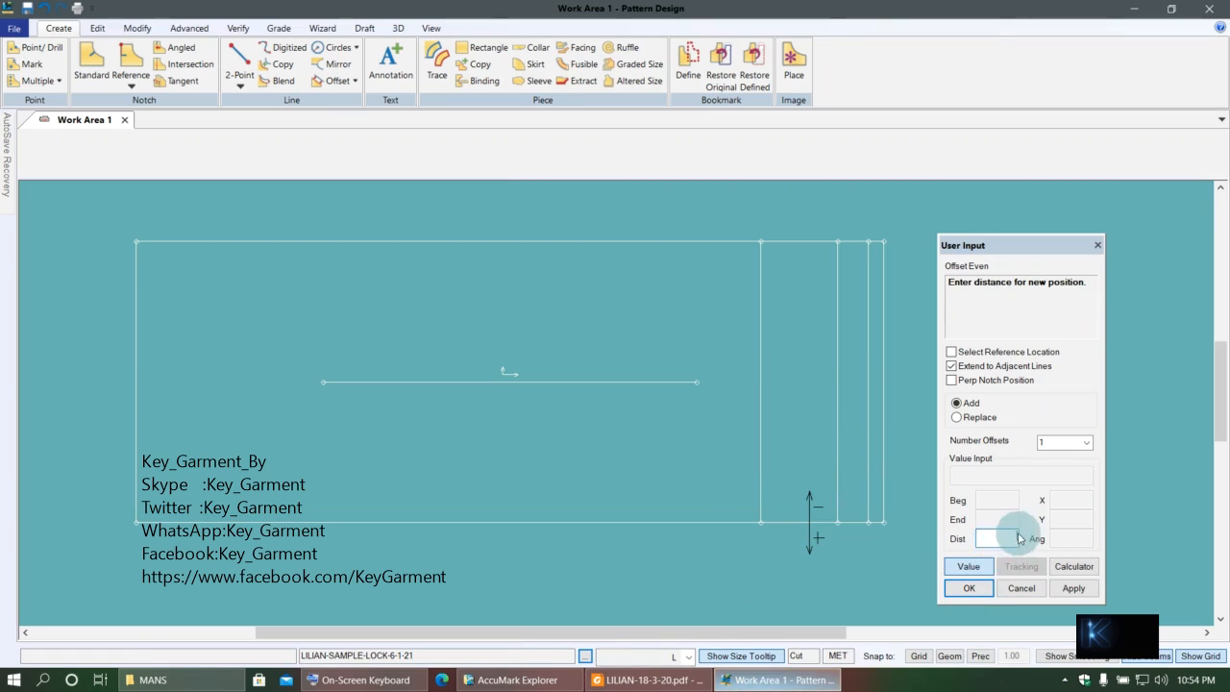
pyautogui.click(1075, 566)
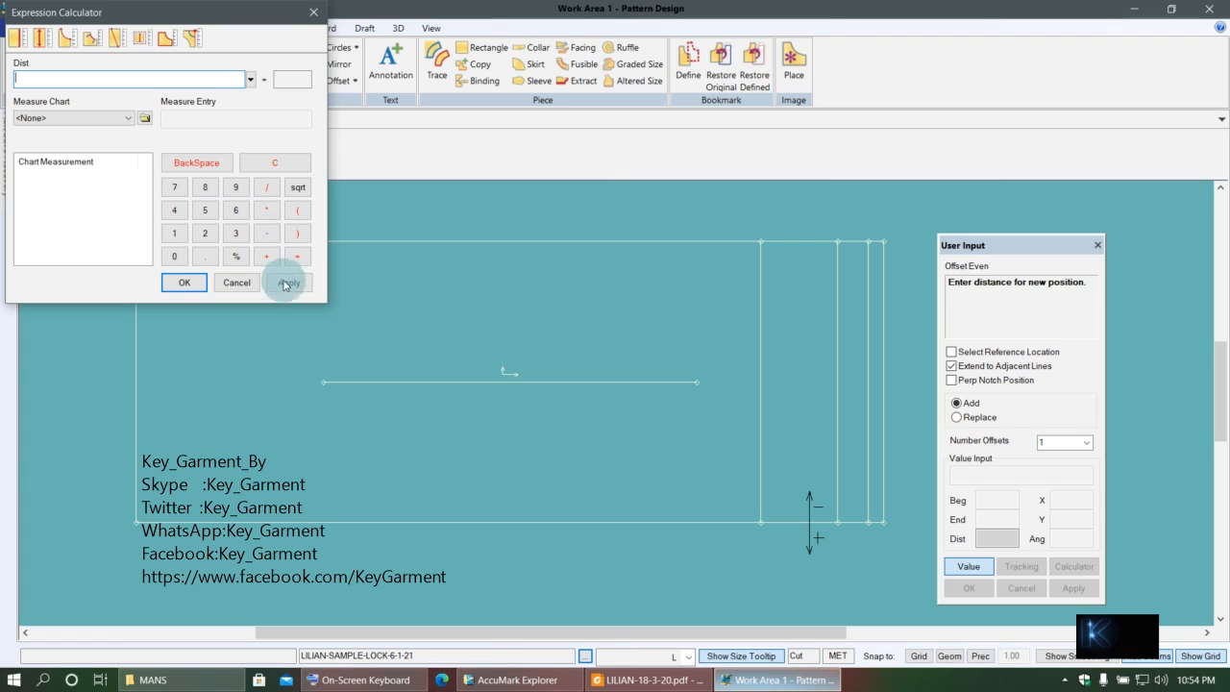
pyautogui.click(171, 234)
pyautogui.click(204, 188)
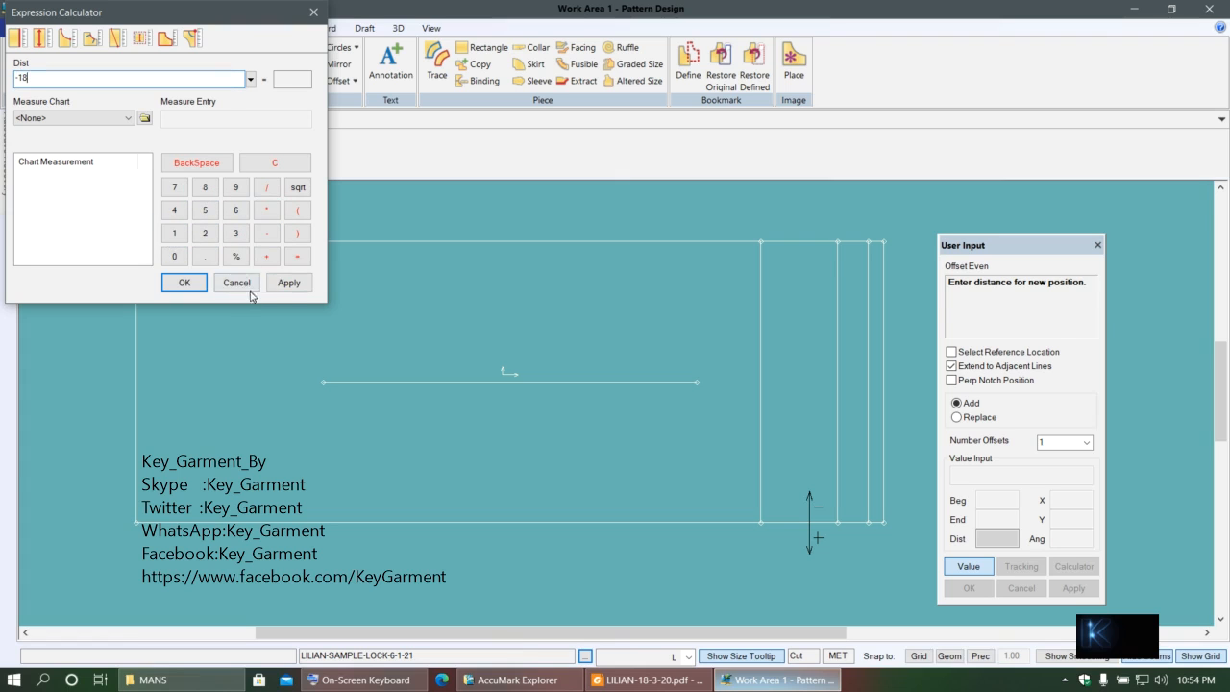
pyautogui.click(212, 260)
pyautogui.click(266, 187)
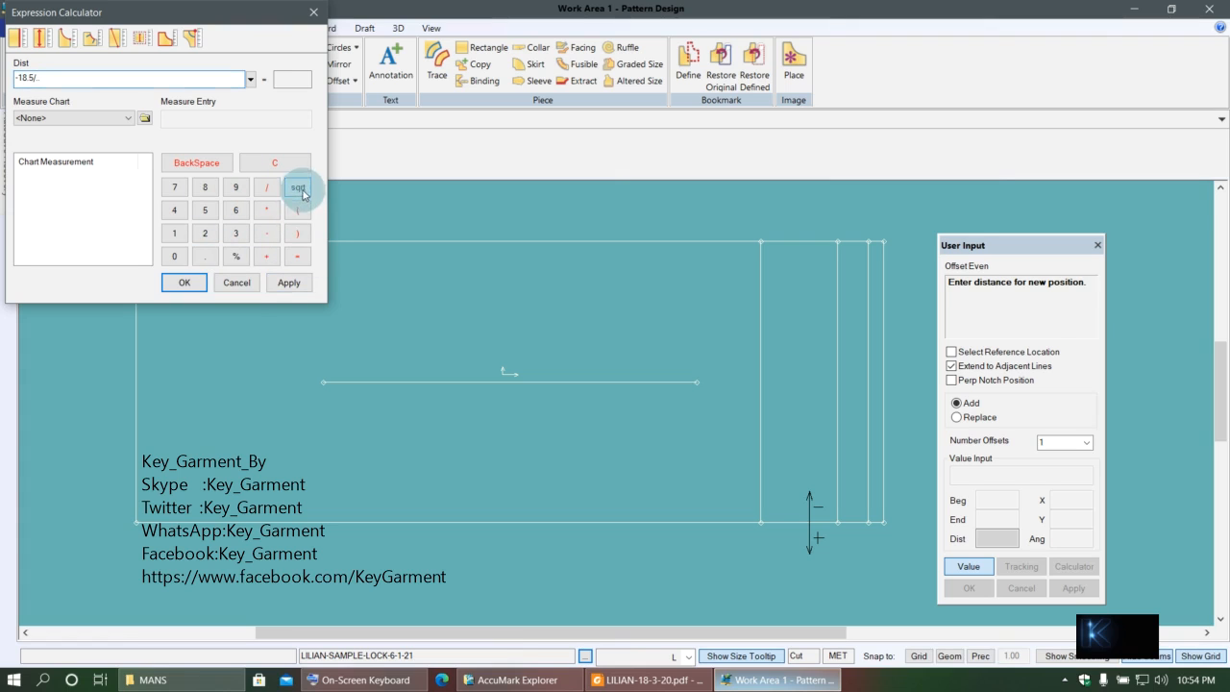
pyautogui.click(197, 164)
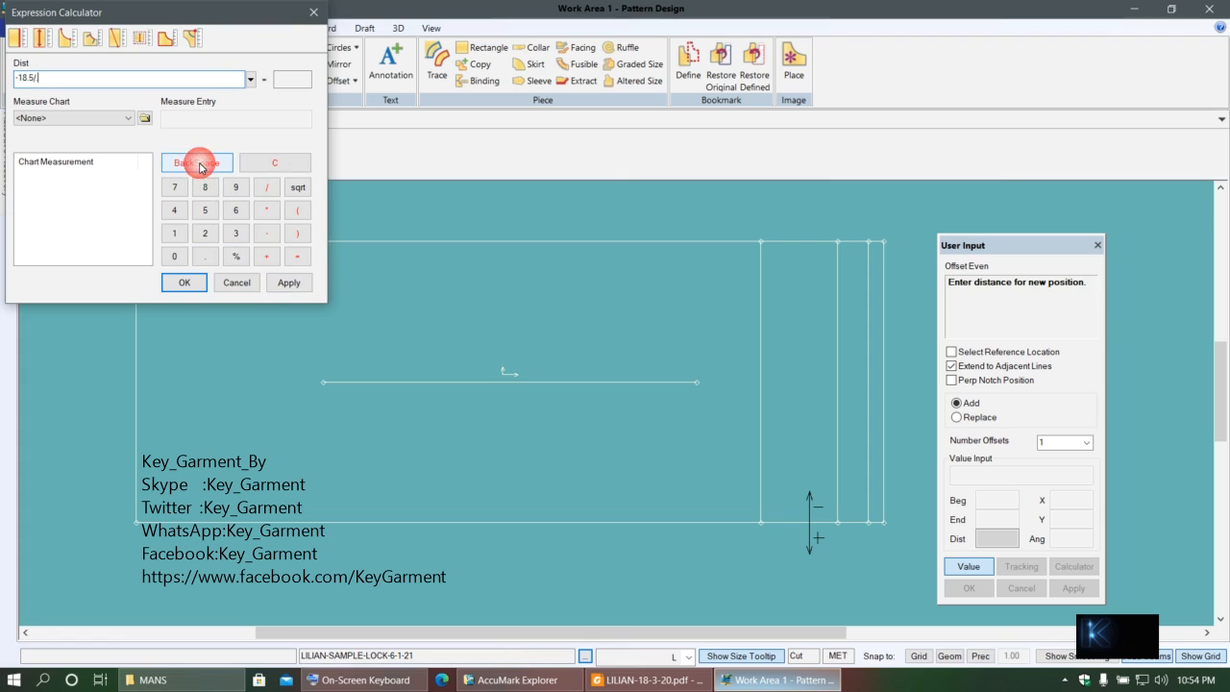
pyautogui.click(205, 233)
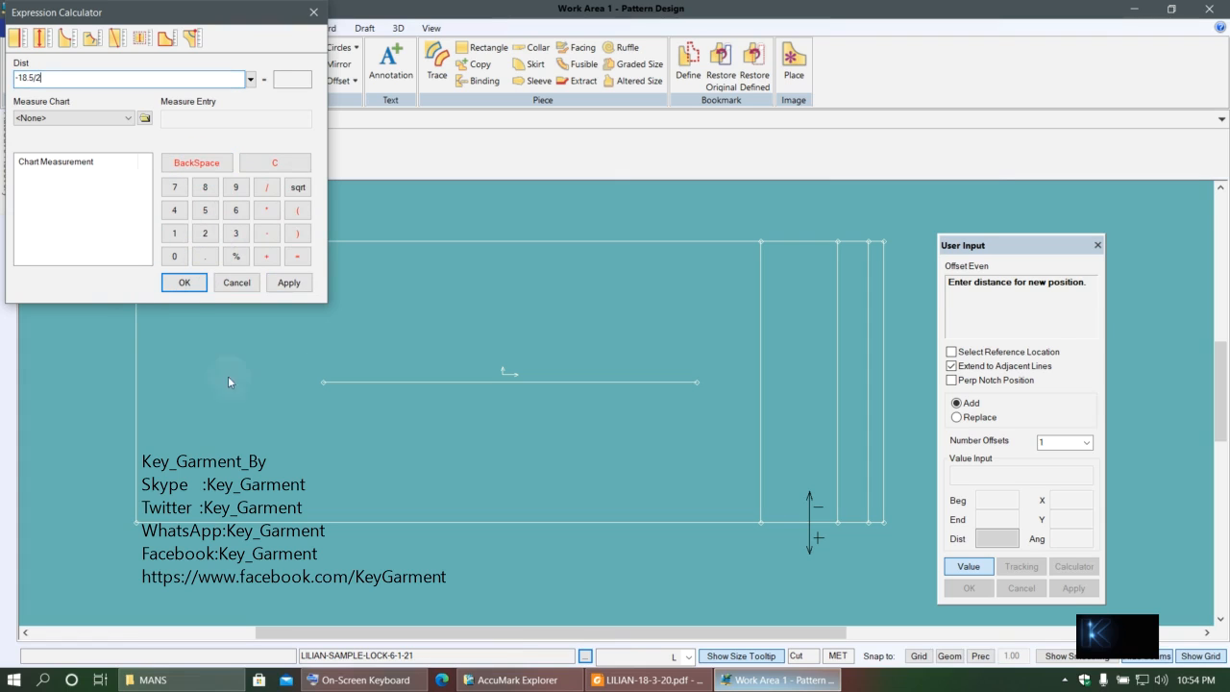
pyautogui.click(299, 257)
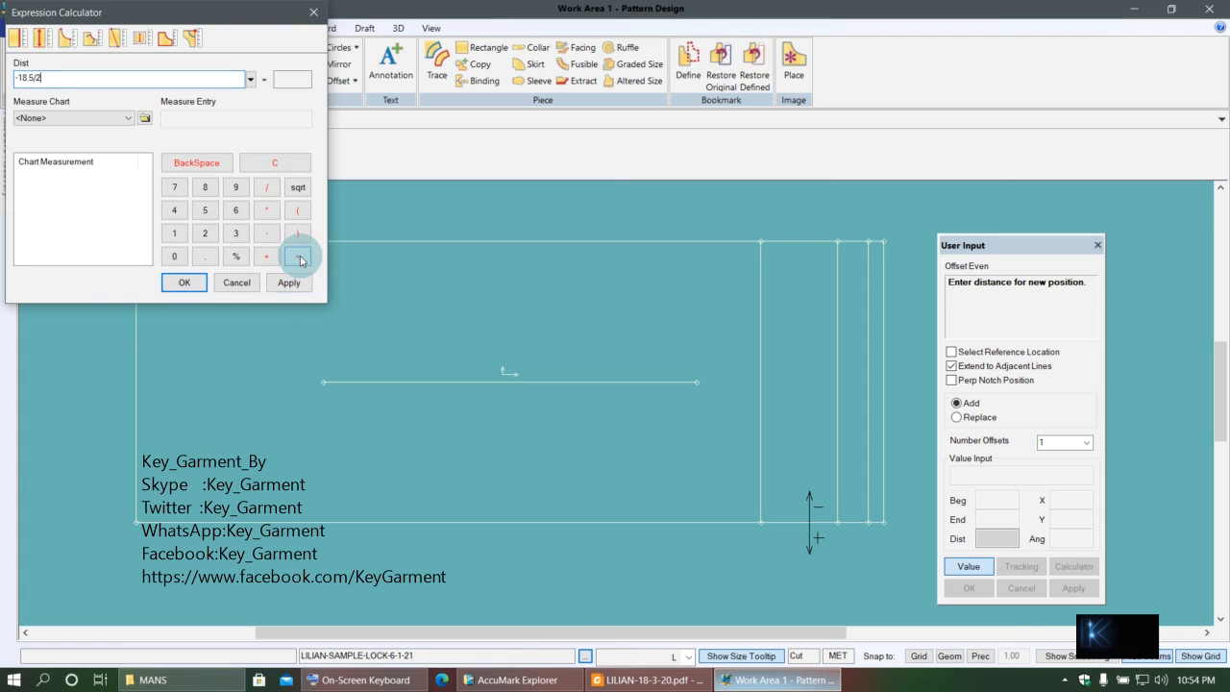
pyautogui.click(289, 283)
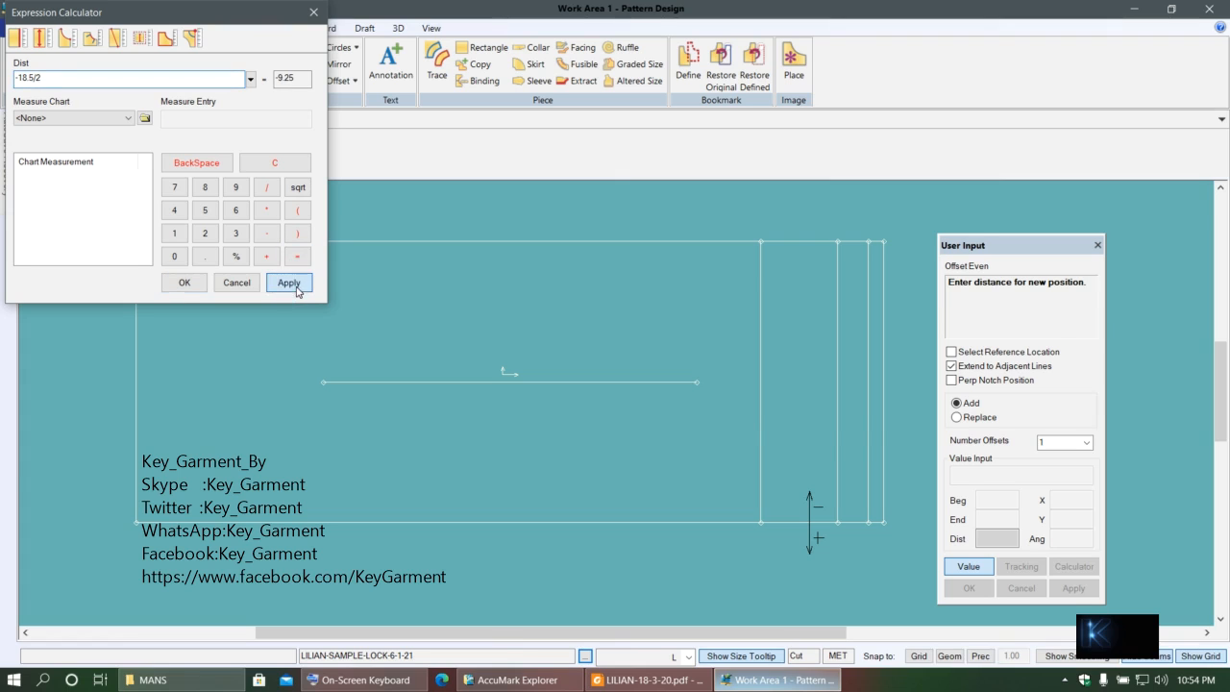
pyautogui.click(183, 283)
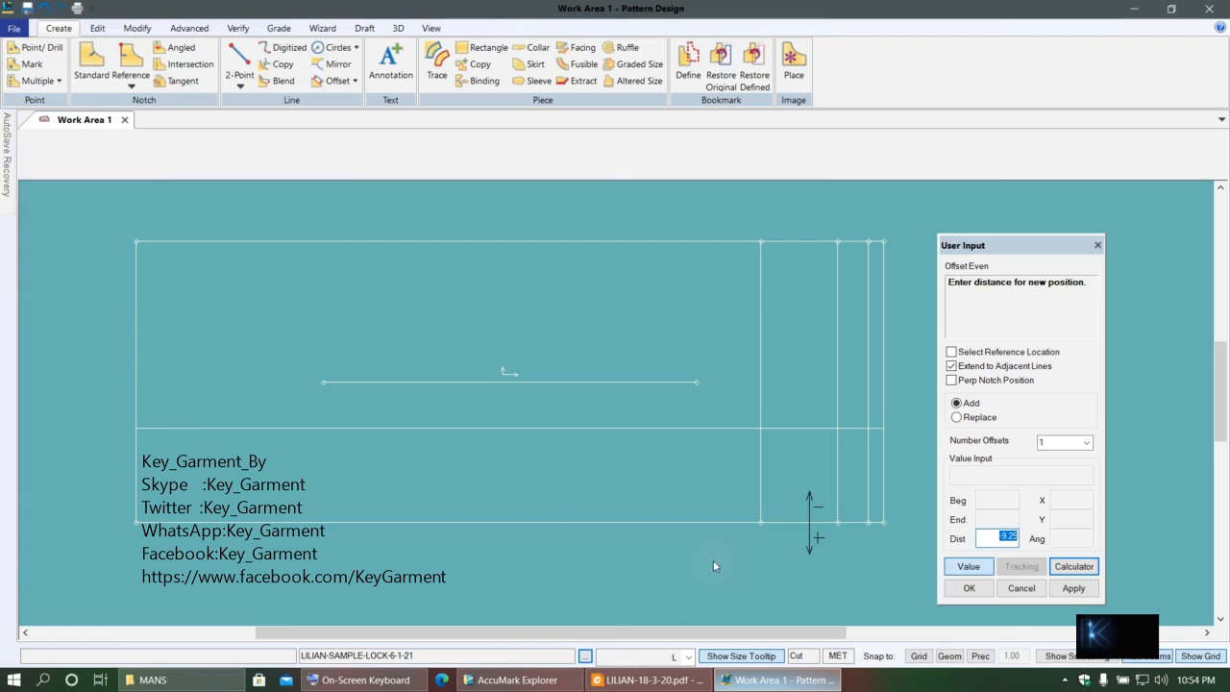
pyautogui.click(561, 461)
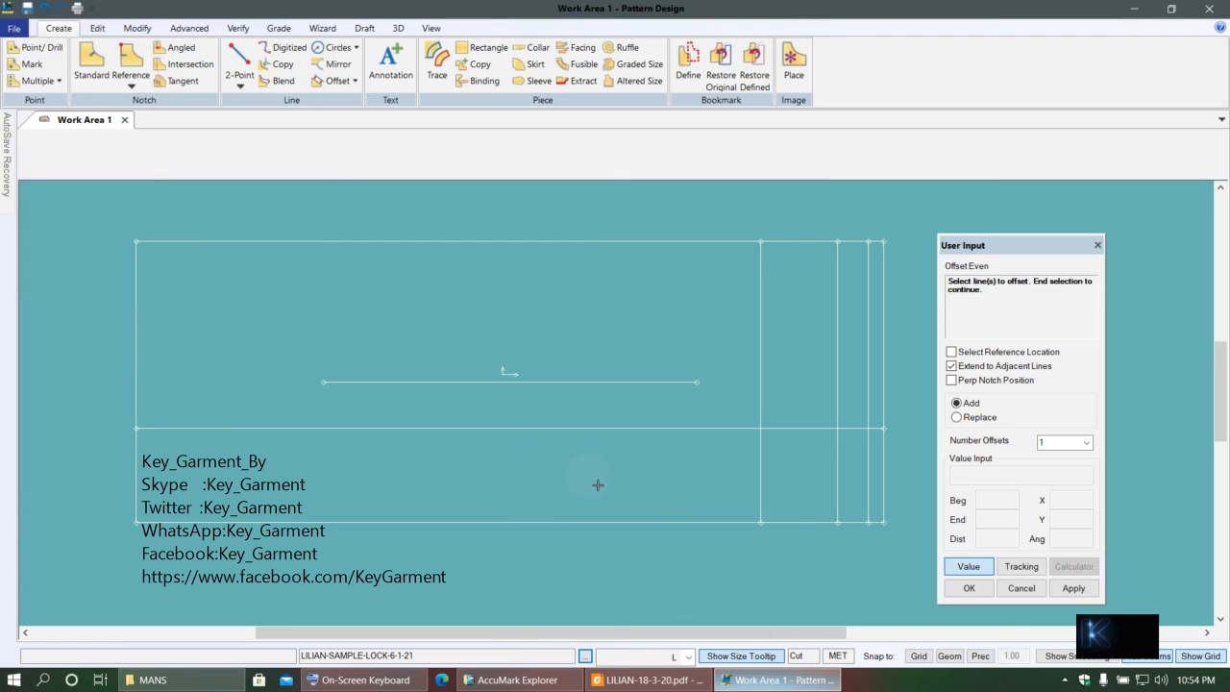
# - Look up the size L across-shoulder width in LILIAN-18-3-20.pdf and offset the rectangle's bottom edge by -48/2 in Pattern Design
pyautogui.click(818, 533)
pyautogui.rightClick(802, 551)
pyautogui.click(802, 553)
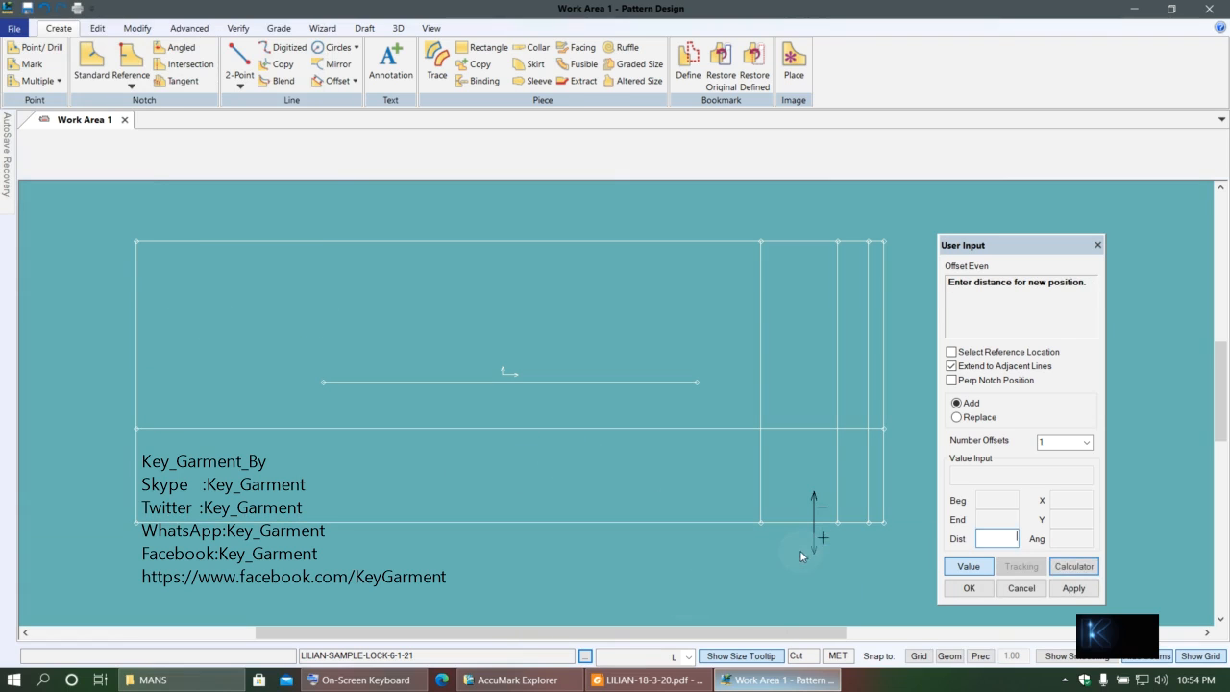
pyautogui.click(1090, 573)
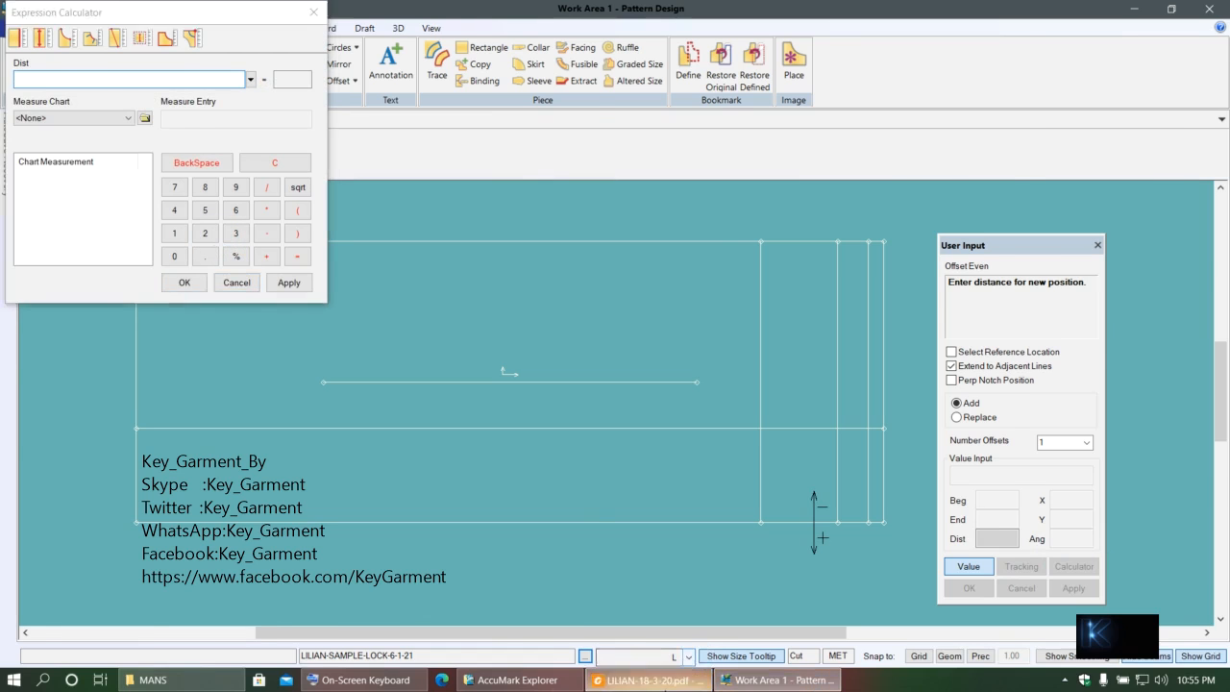
pyautogui.click(647, 680)
pyautogui.click(608, 407)
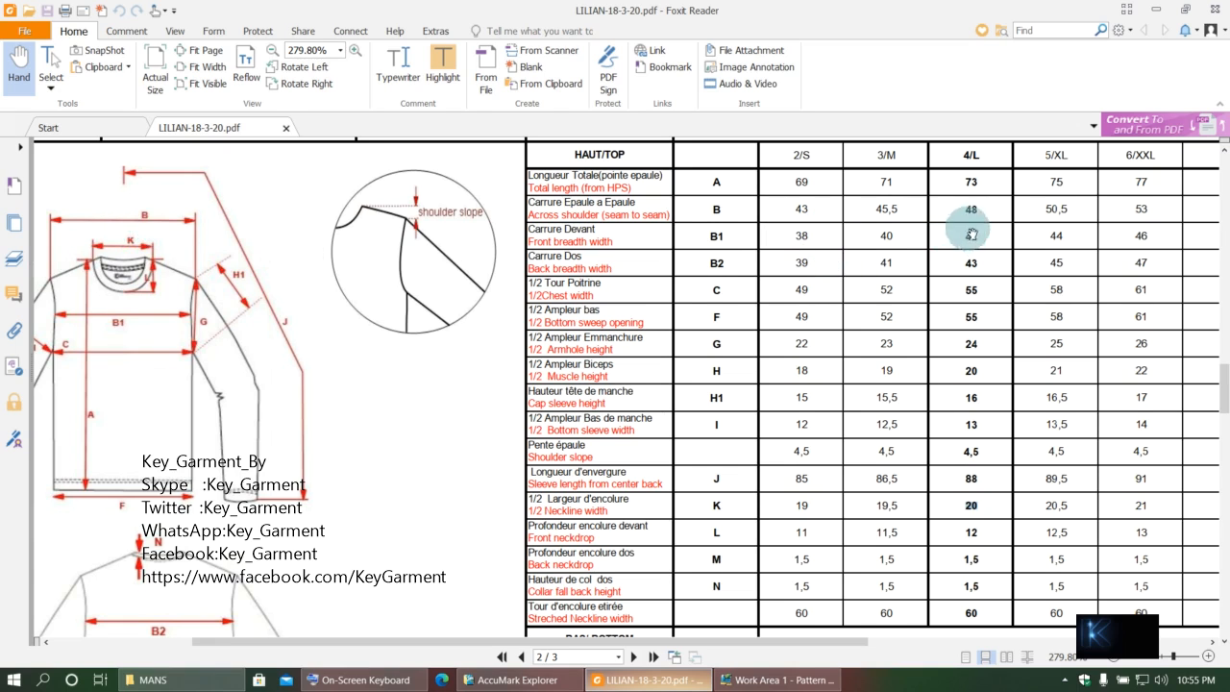
pyautogui.click(776, 679)
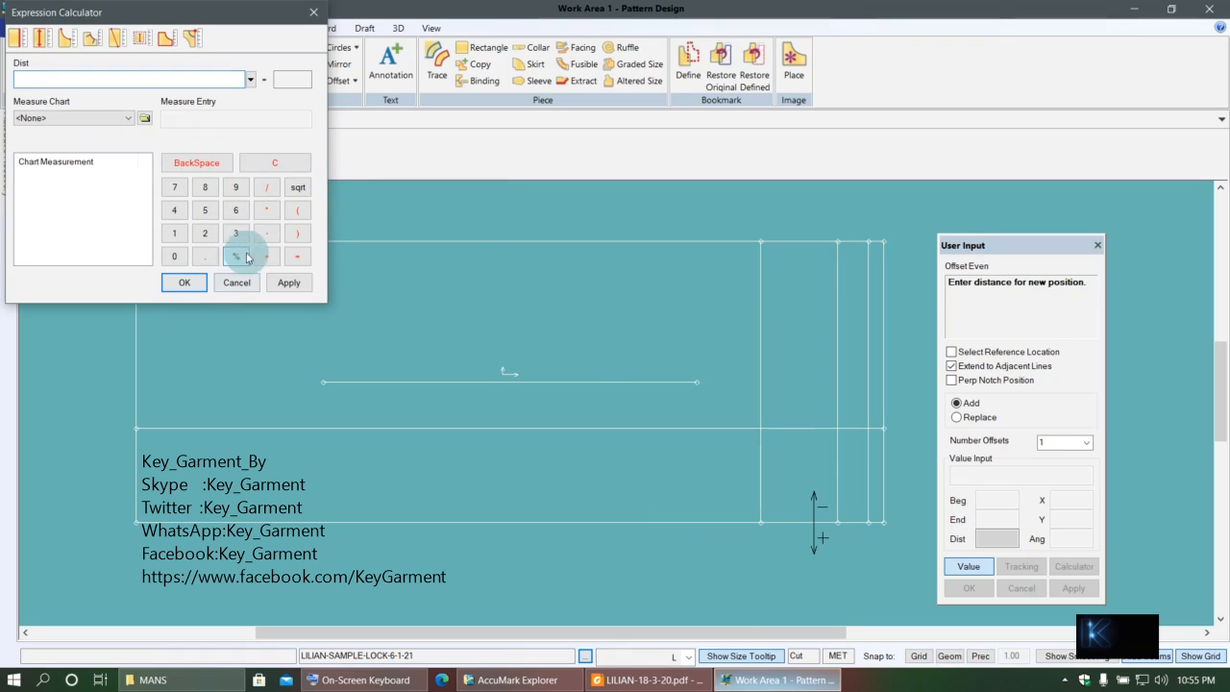
pyautogui.click(267, 233)
pyautogui.click(175, 212)
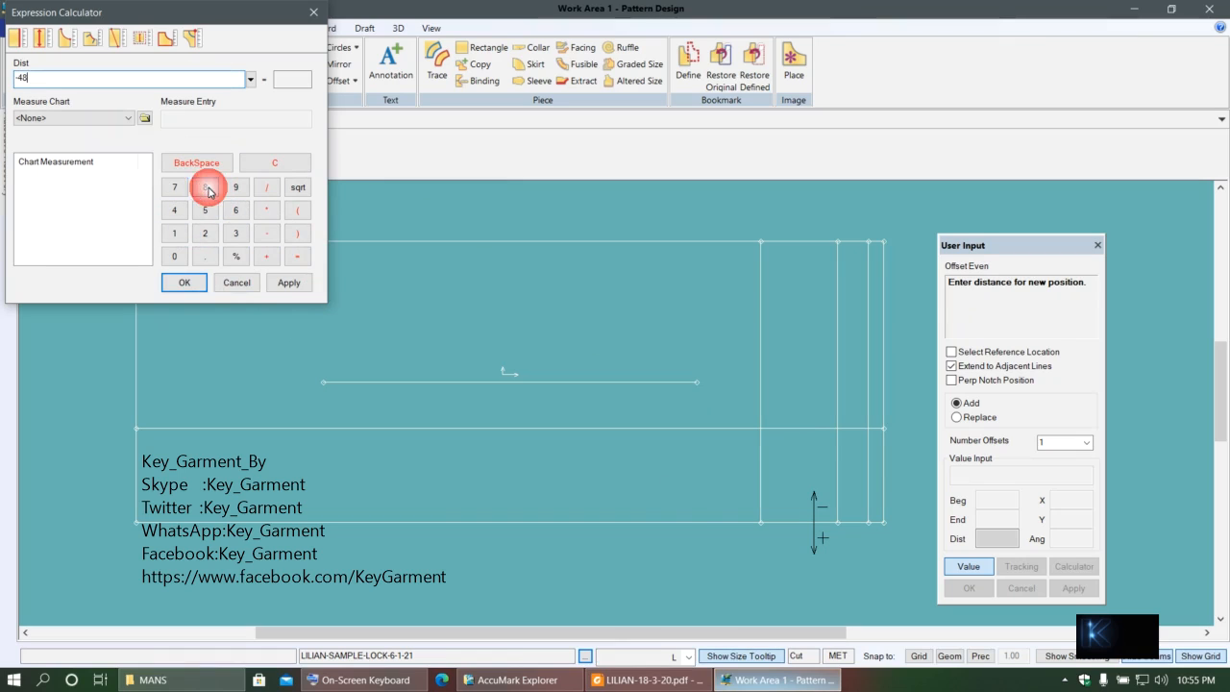
pyautogui.click(242, 282)
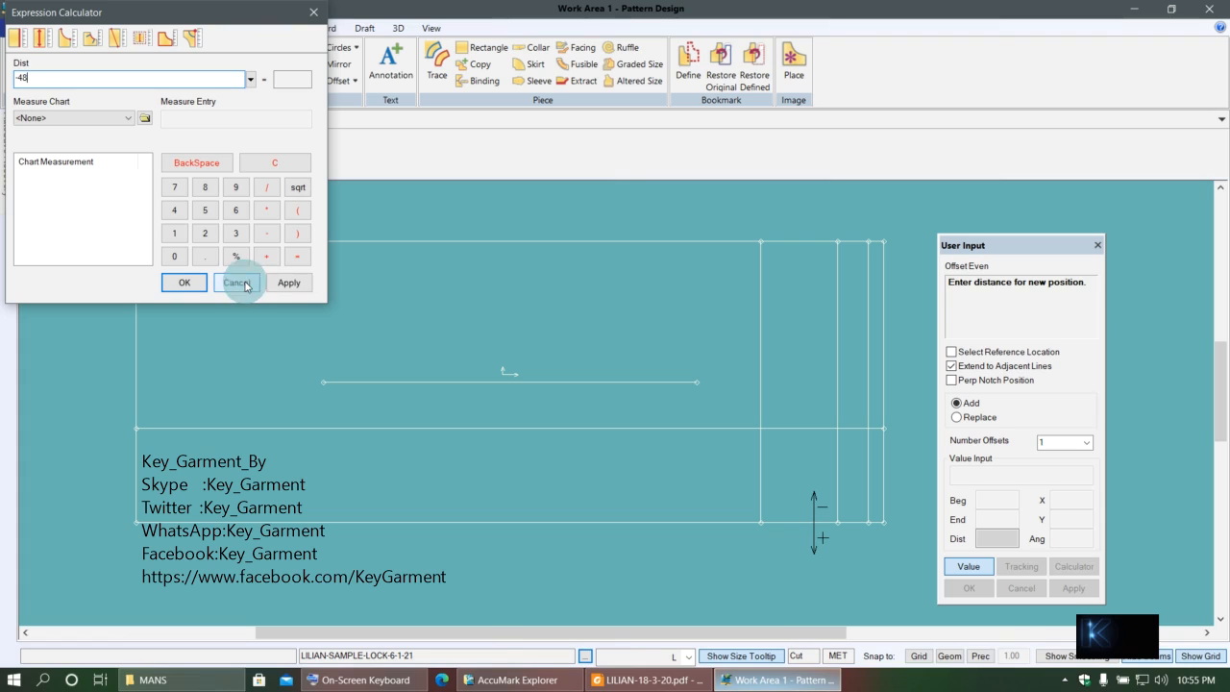
pyautogui.click(266, 187)
pyautogui.click(205, 233)
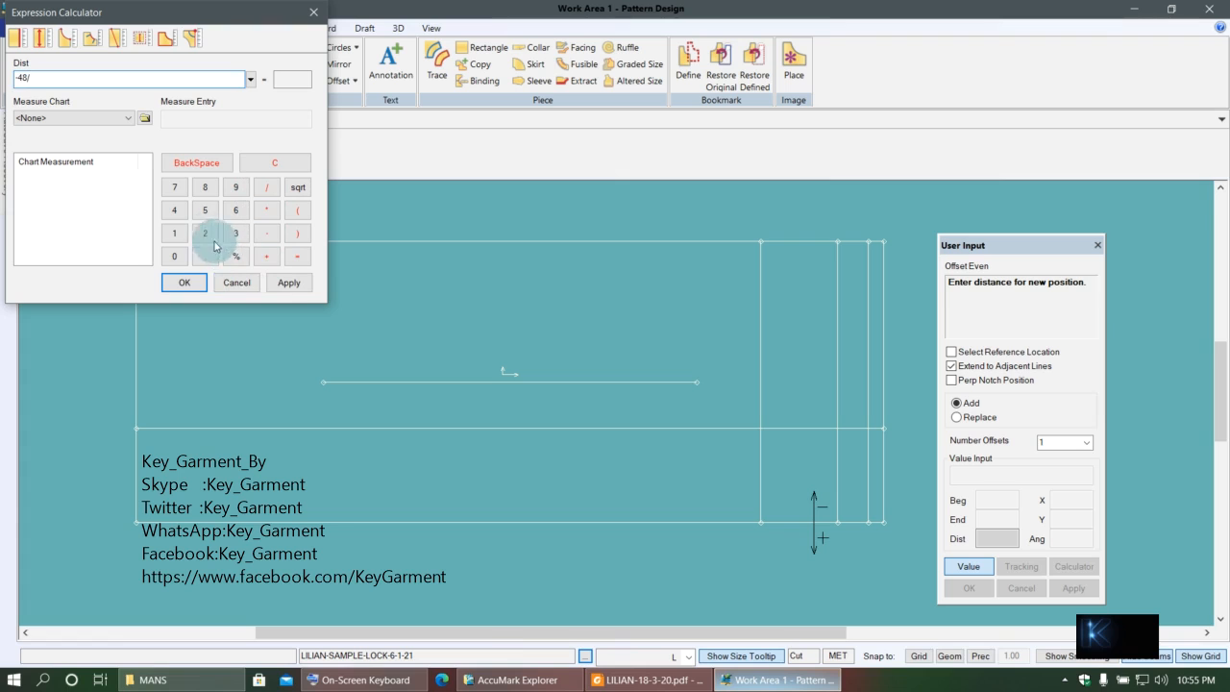
pyautogui.click(289, 283)
pyautogui.click(184, 282)
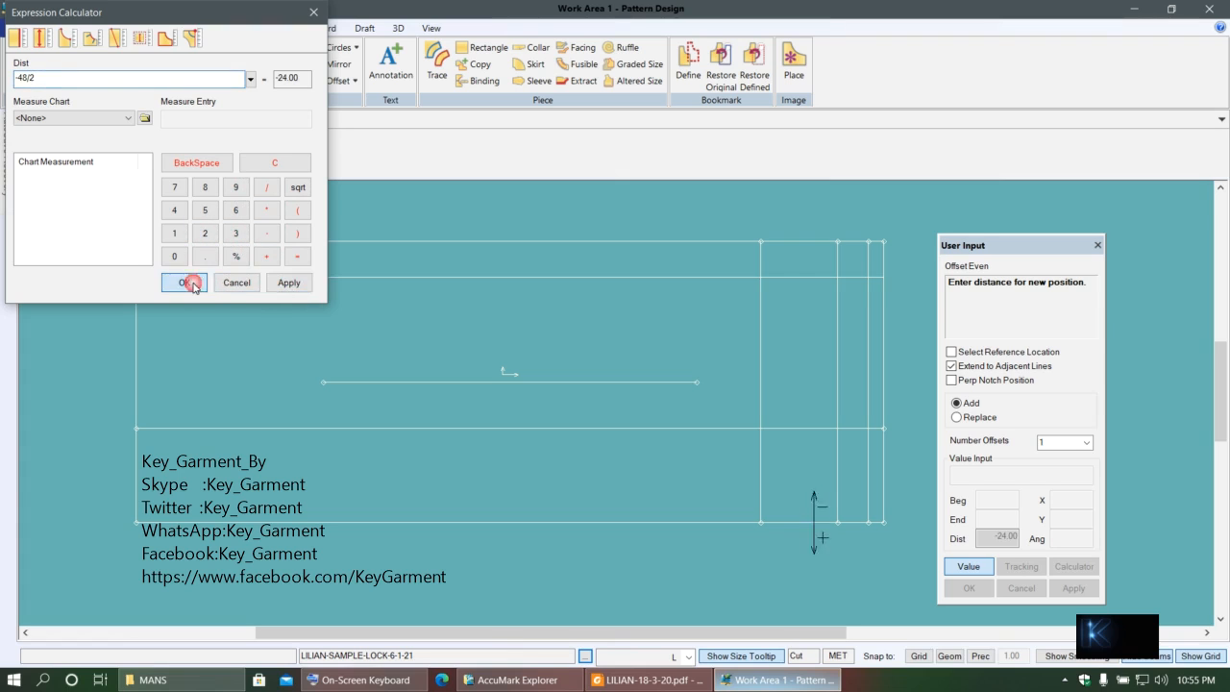
pyautogui.rightClick(685, 439)
pyautogui.click(687, 447)
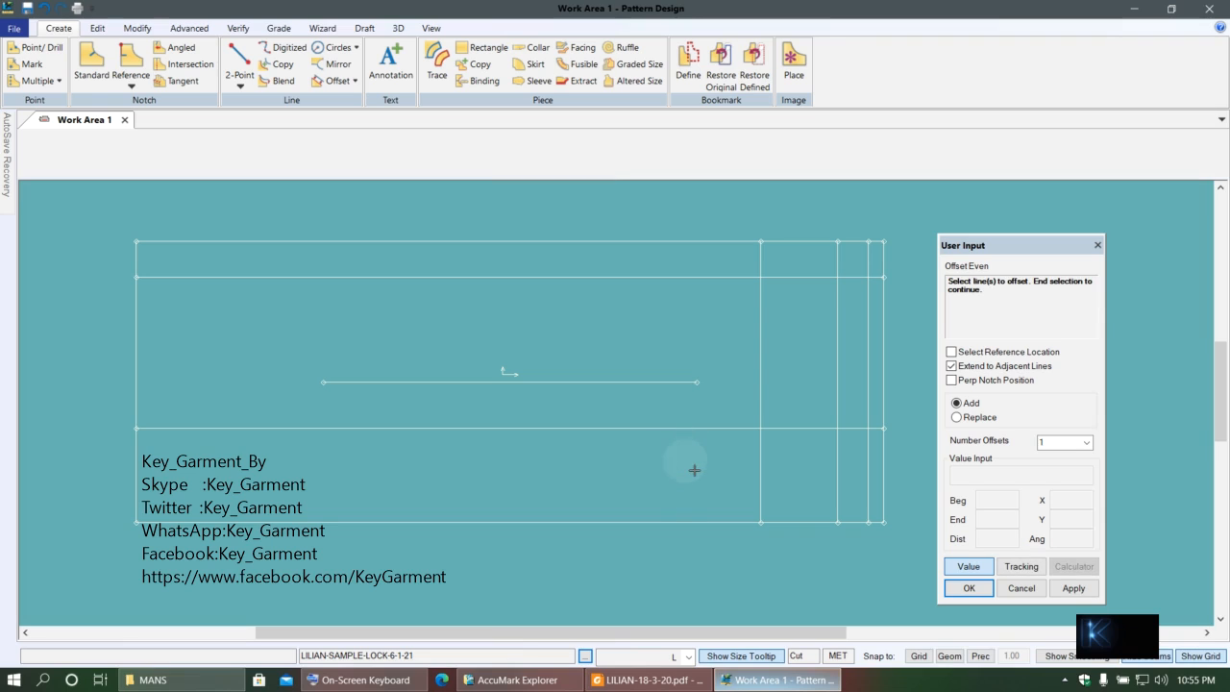
# - Look up the size L back breadth width in LILIAN-18-3-20.pdf and offset the rectangle's bottom edge by -43/2 in Pattern Design
pyautogui.click(644, 678)
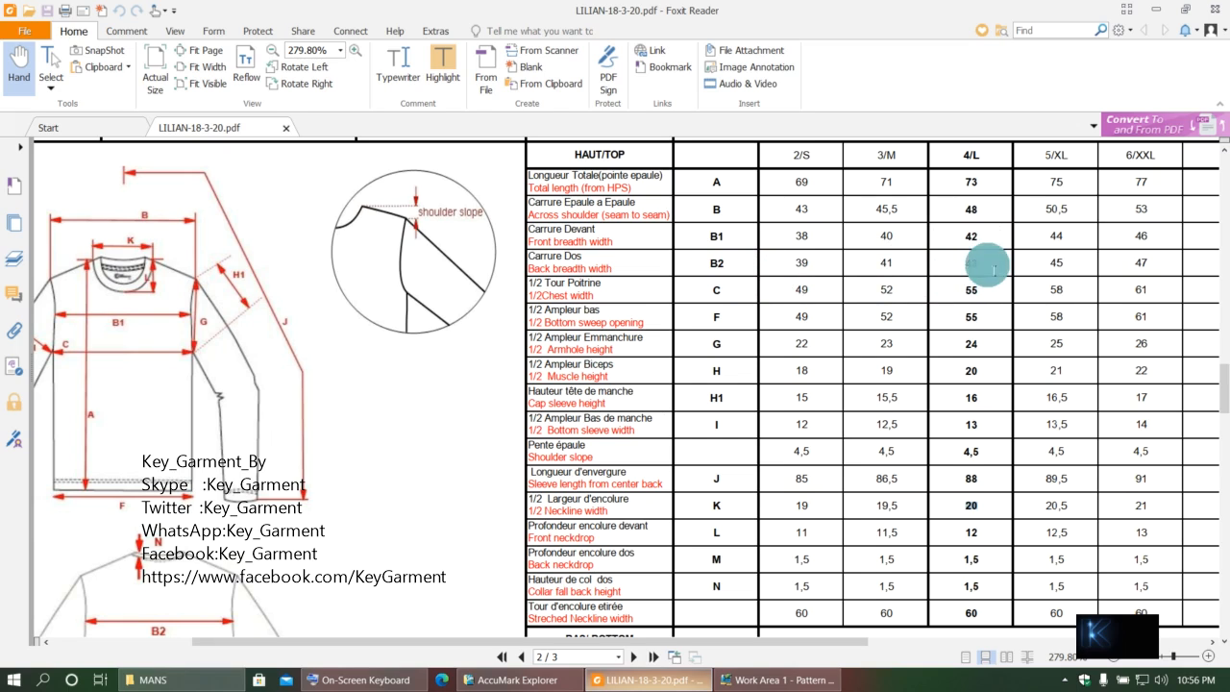
pyautogui.click(785, 678)
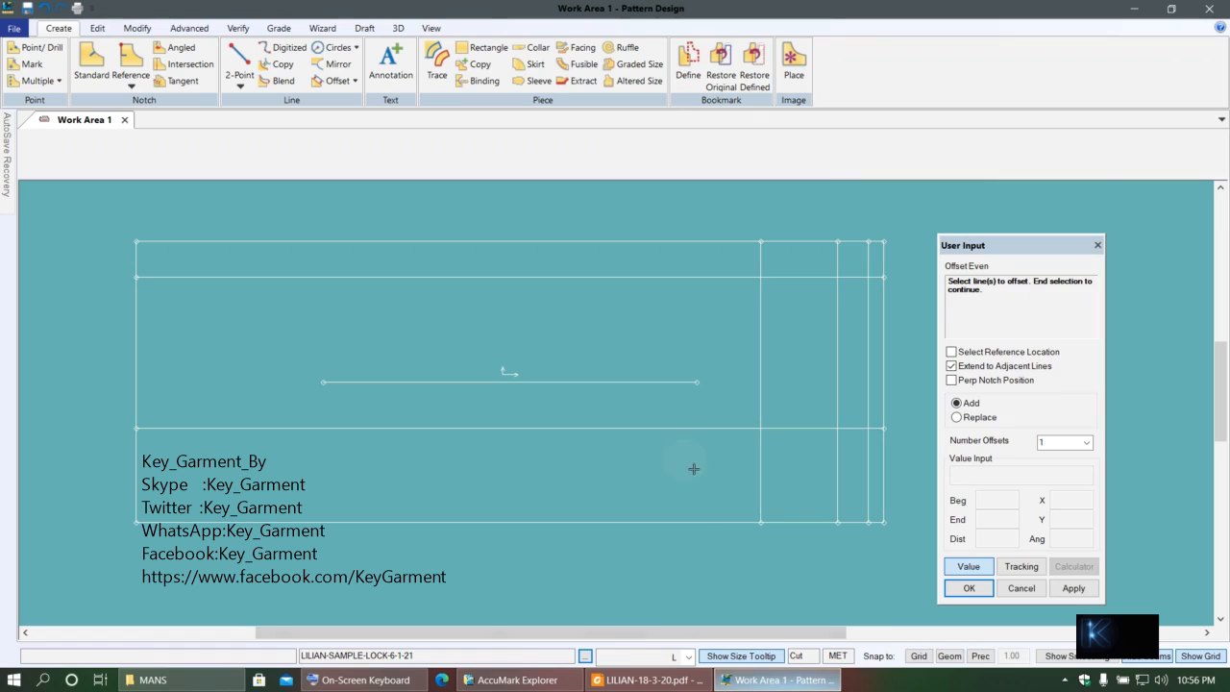
pyautogui.click(697, 524)
pyautogui.rightClick(747, 542)
pyautogui.click(747, 544)
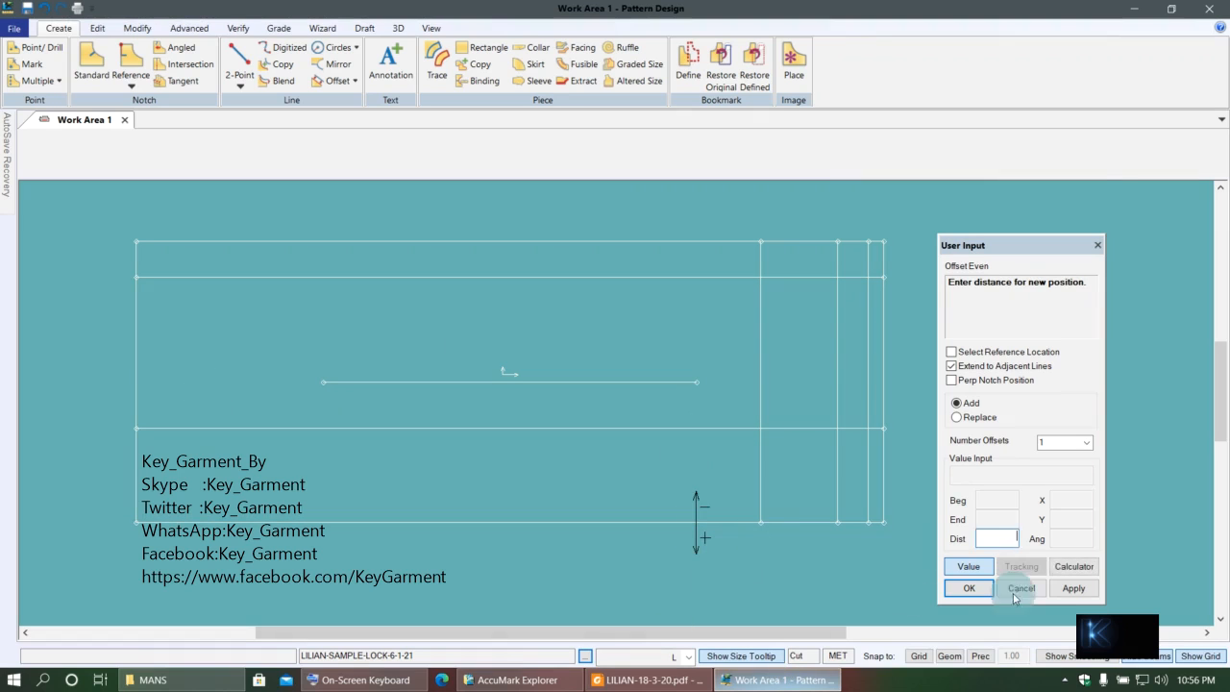
pyautogui.click(1073, 566)
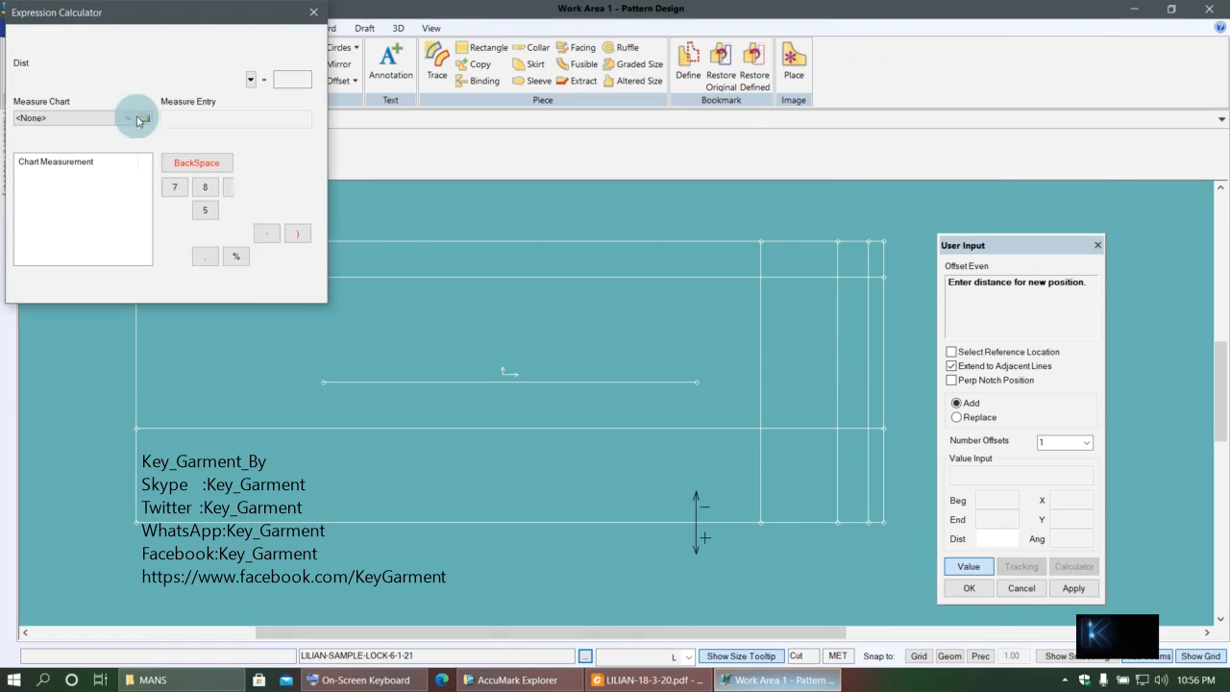
pyautogui.click(263, 234)
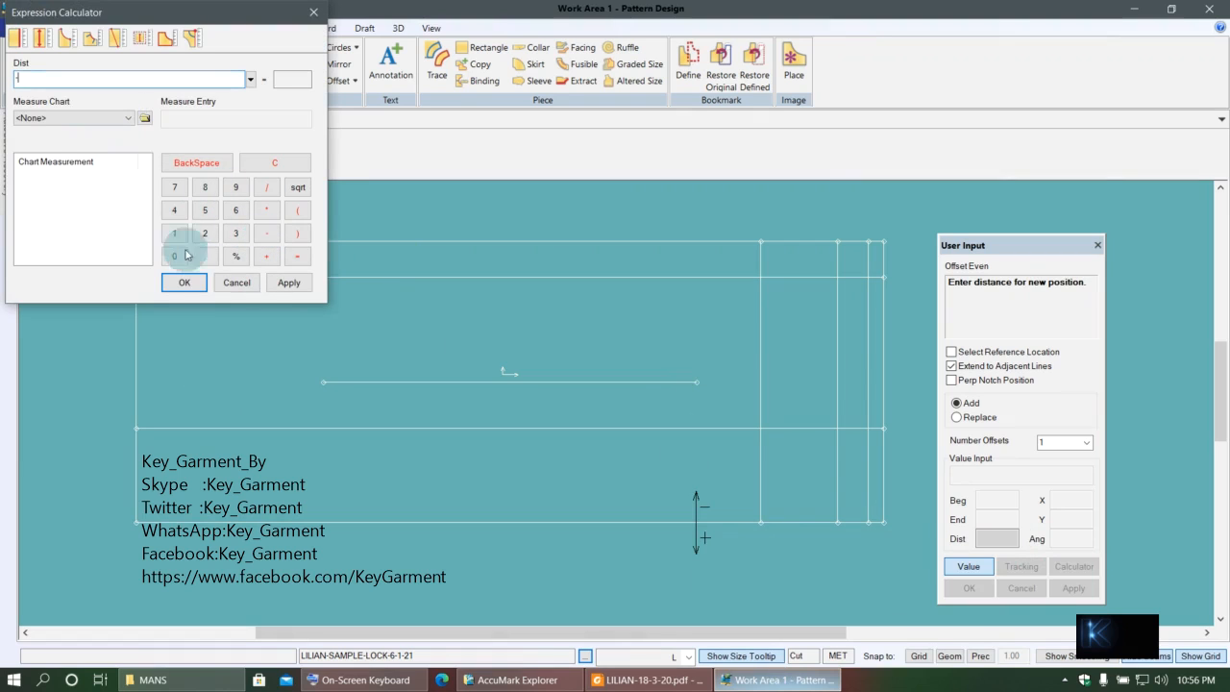
pyautogui.click(175, 211)
pyautogui.click(235, 234)
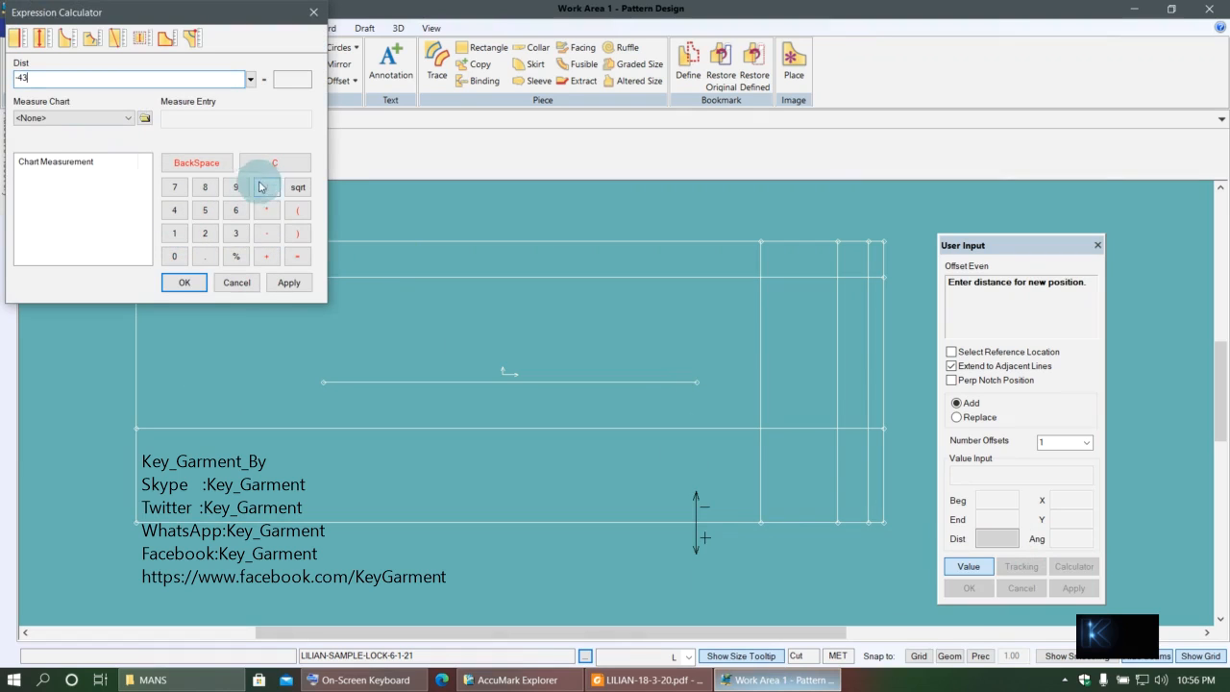
pyautogui.click(266, 188)
pyautogui.click(204, 233)
pyautogui.click(288, 282)
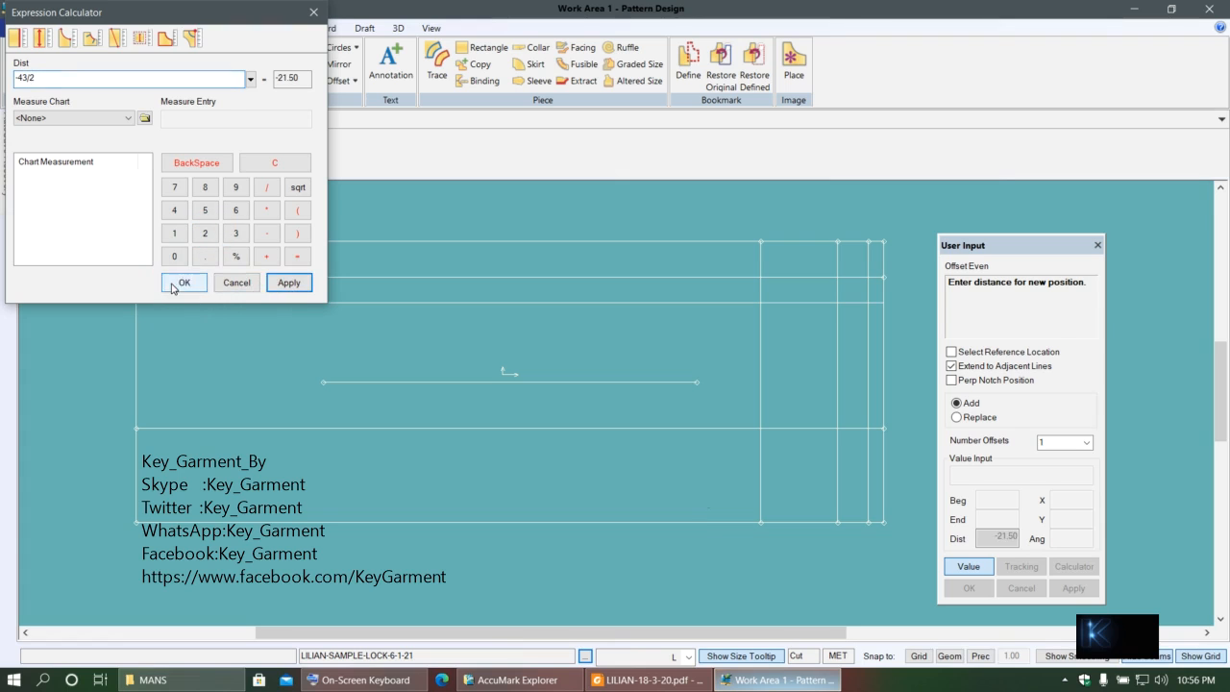
pyautogui.click(183, 283)
pyautogui.rightClick(605, 411)
pyautogui.click(634, 416)
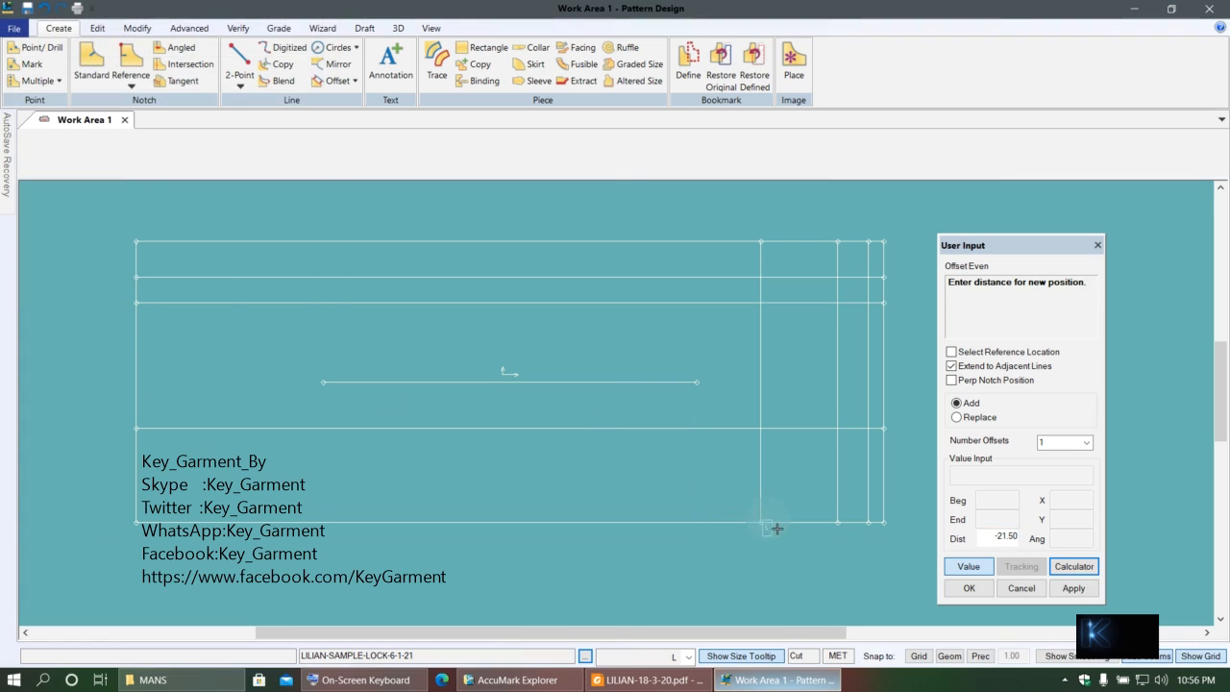
# - Offset the rectangle's bottom edge by -42/2 for the front breadth width and end the offset command
pyautogui.click(800, 527)
pyautogui.rightClick(777, 495)
pyautogui.click(782, 499)
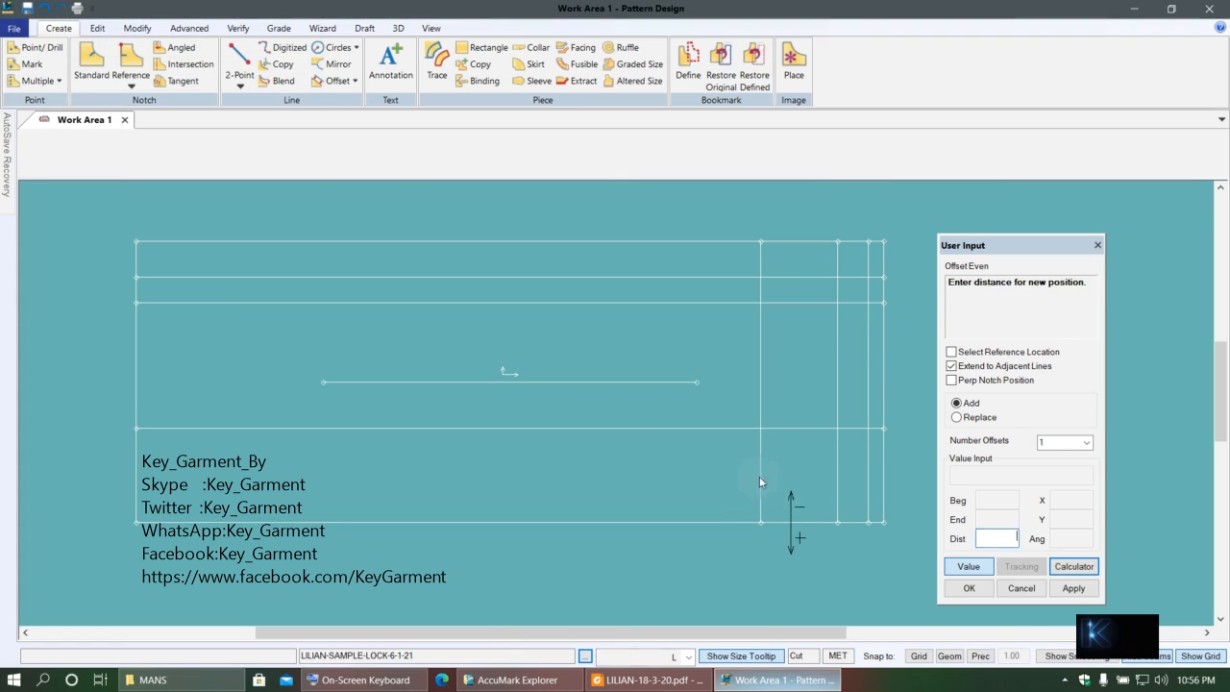
pyautogui.click(1074, 567)
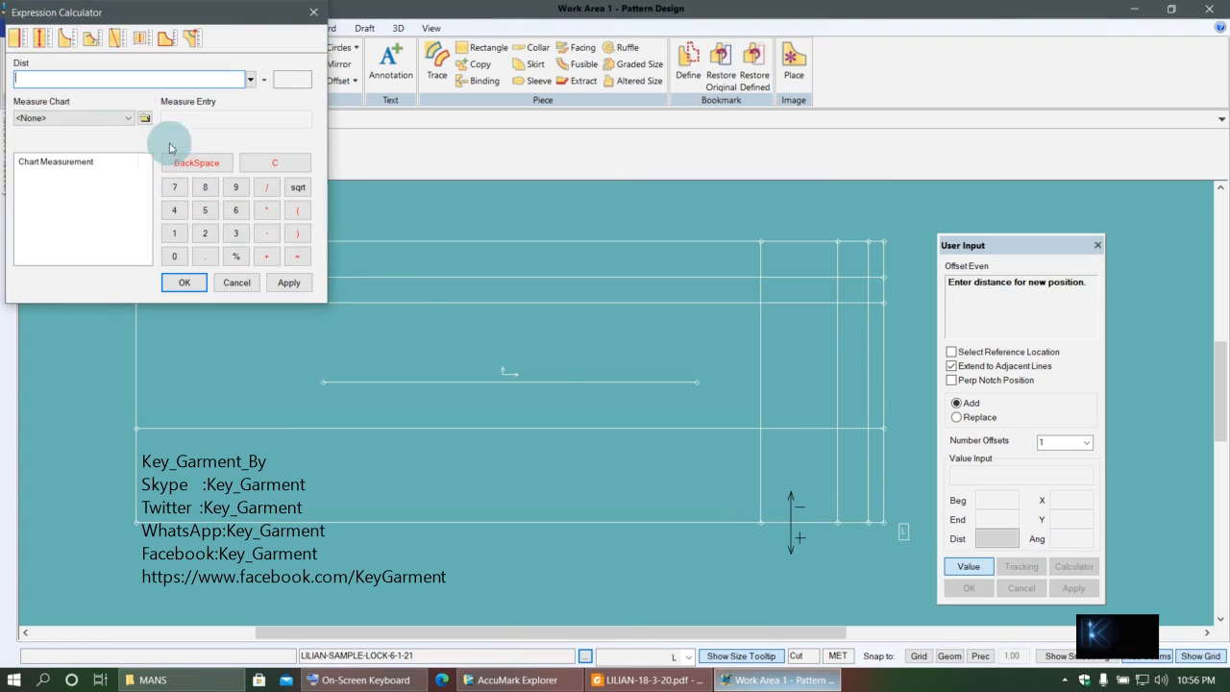
pyautogui.click(260, 231)
pyautogui.click(181, 219)
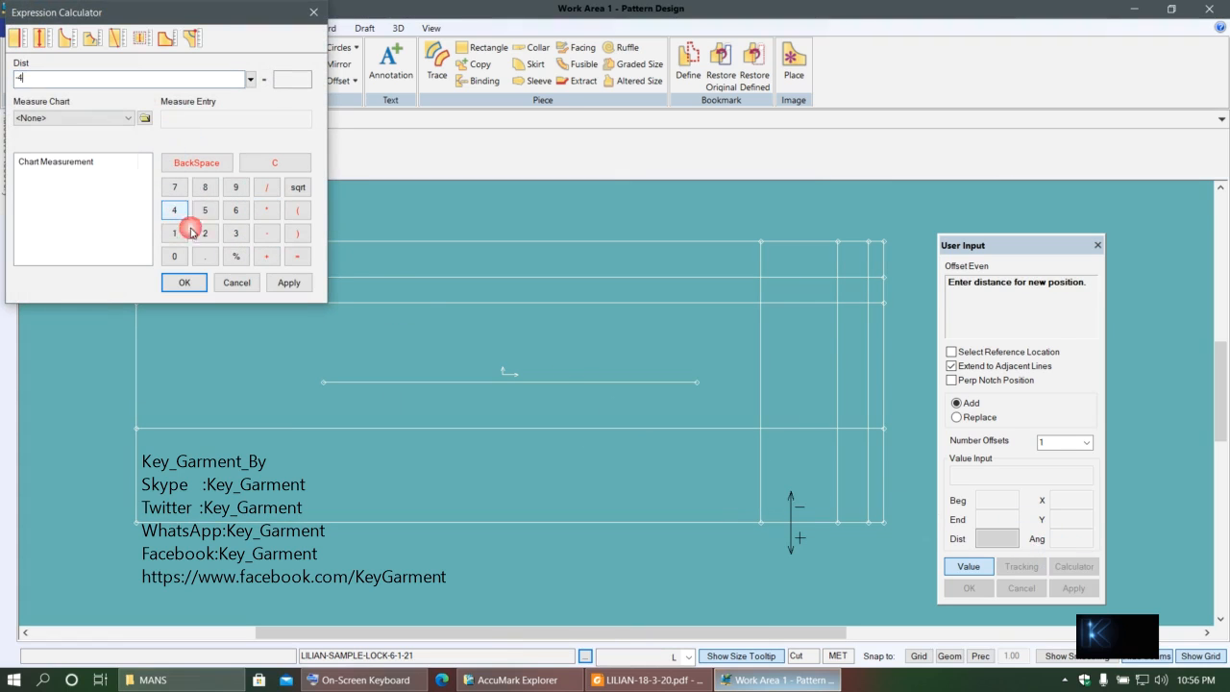
pyautogui.click(267, 188)
pyautogui.click(205, 233)
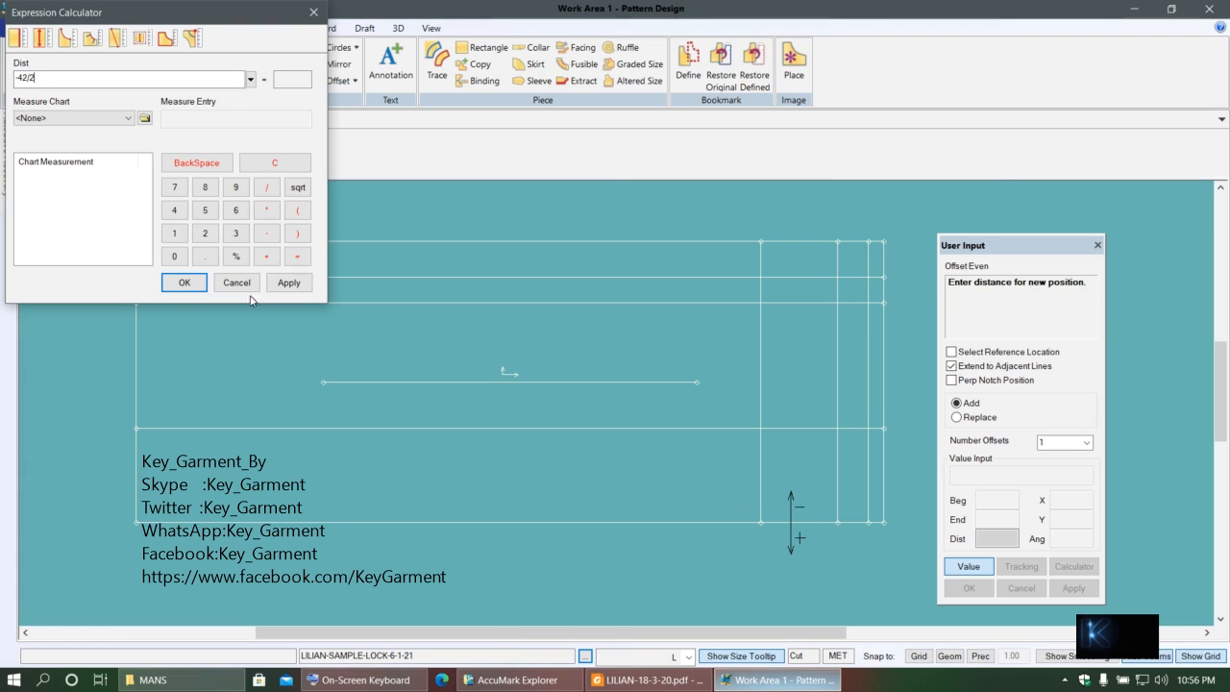
pyautogui.click(306, 291)
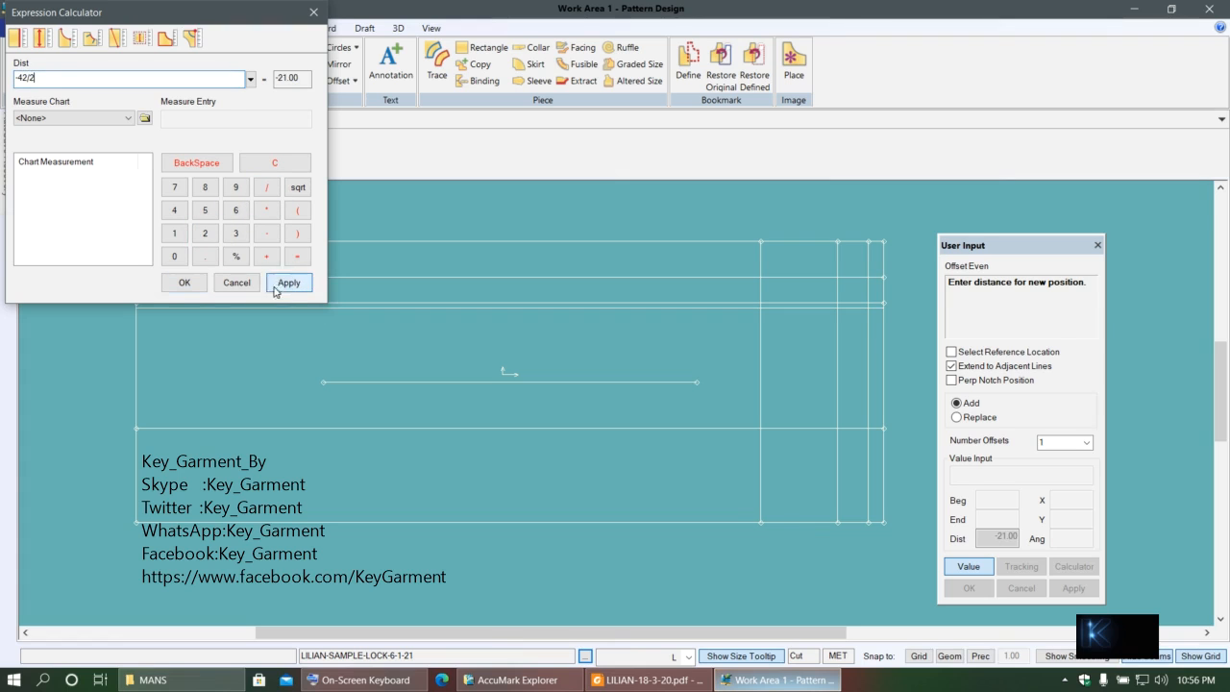
pyautogui.click(182, 283)
pyautogui.click(696, 403)
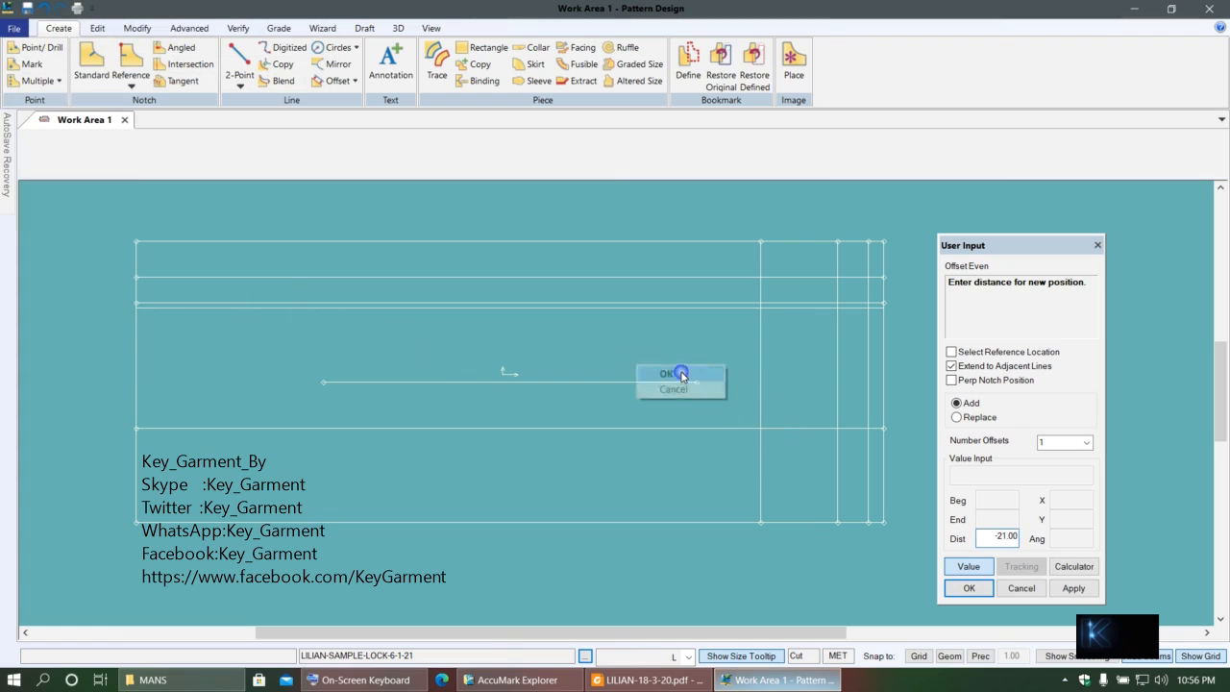
pyautogui.rightClick(678, 385)
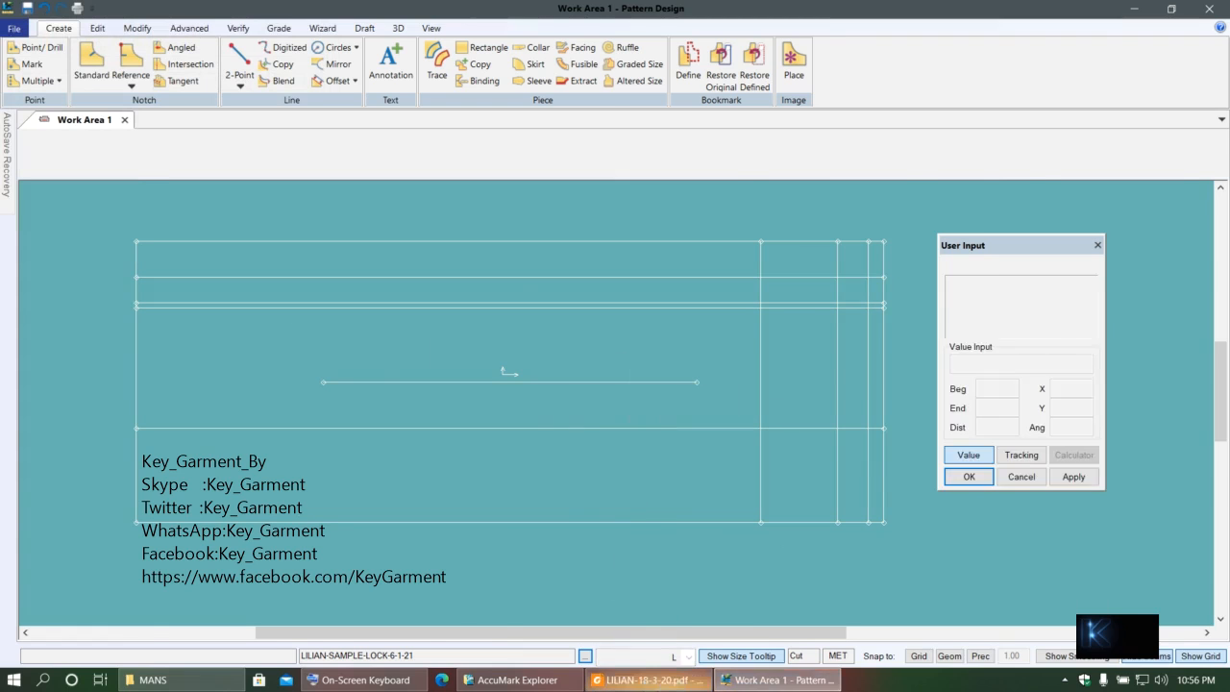
# - Review the size L armhole height and other top measurements in LILIAN-18-3-20.pdf, and return to Pattern Design
pyautogui.click(646, 680)
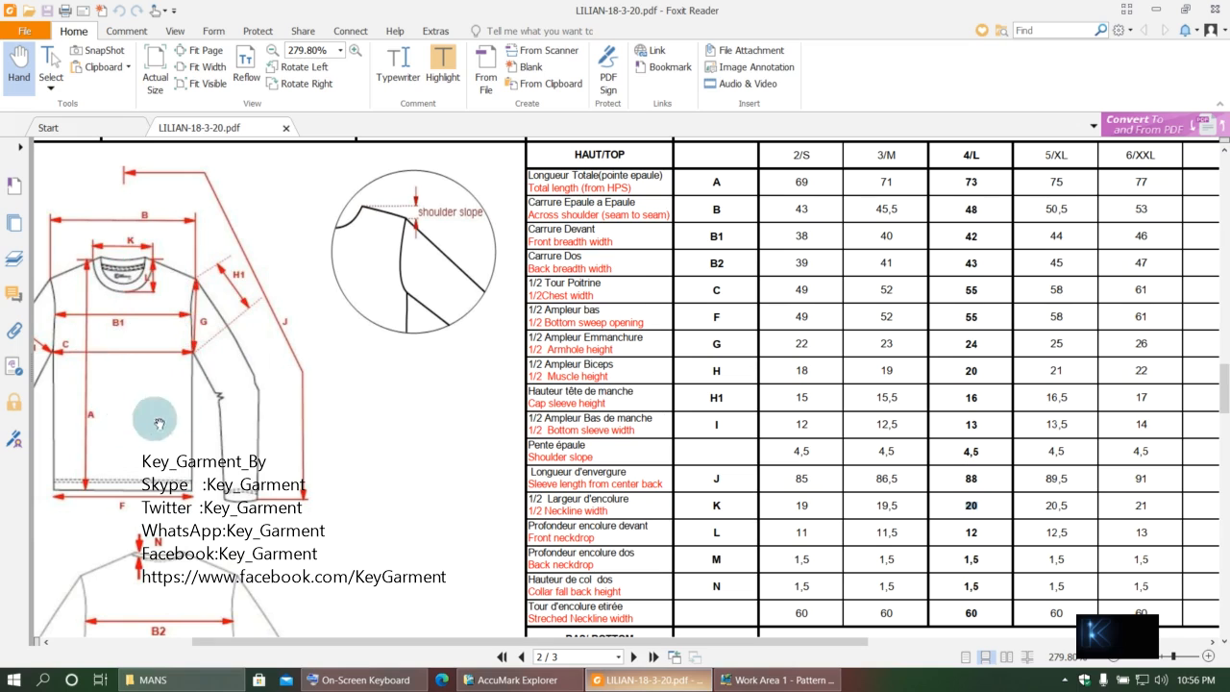
pyautogui.click(793, 681)
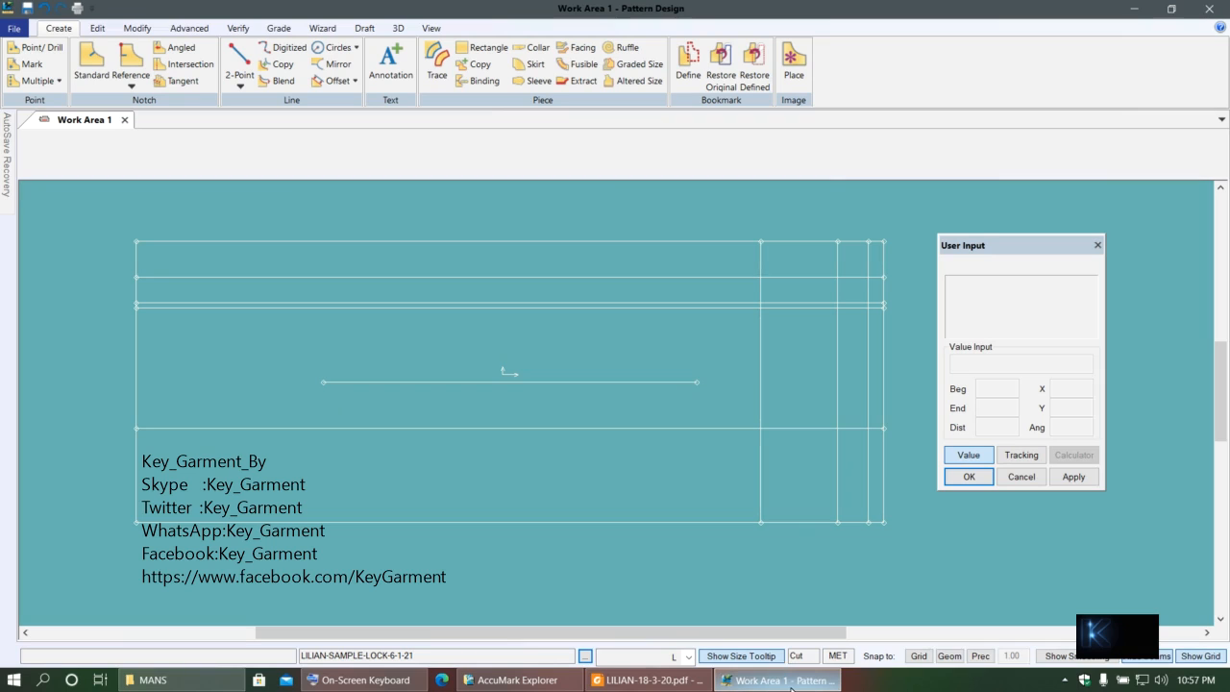
pyautogui.click(792, 680)
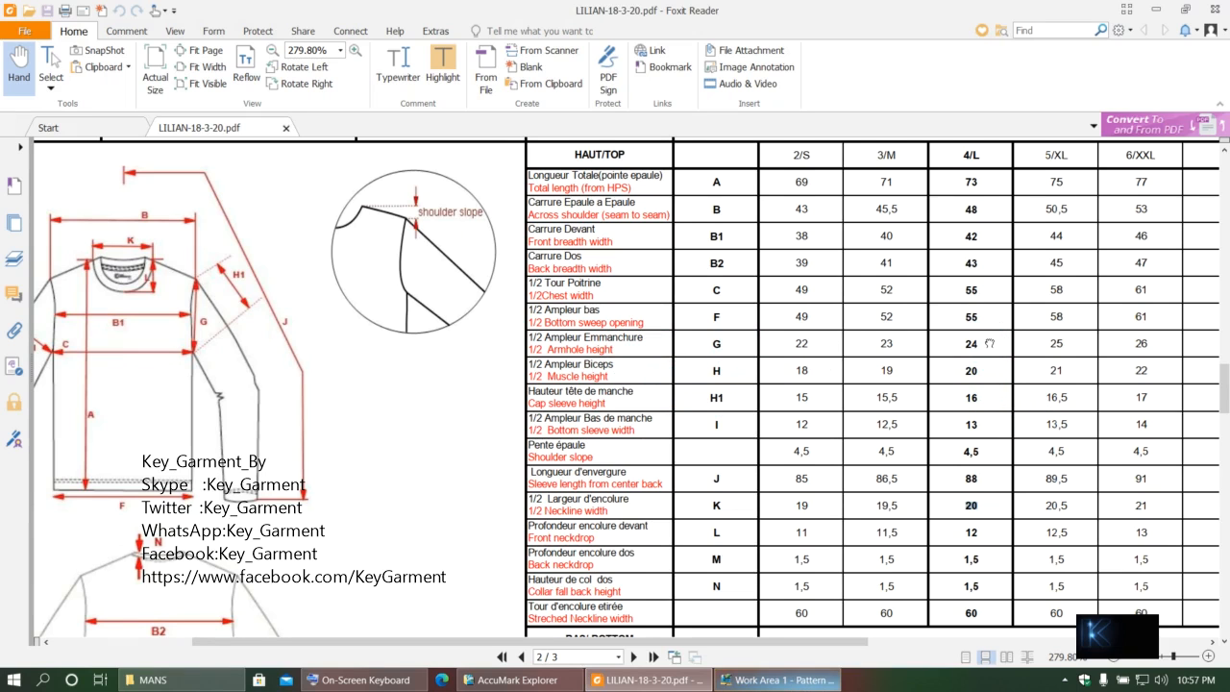
pyautogui.moveTo(990, 343)
pyautogui.mouseDown()
pyautogui.moveTo(967, 352)
pyautogui.moveTo(984, 349)
pyautogui.mouseUp()
pyautogui.click(925, 390)
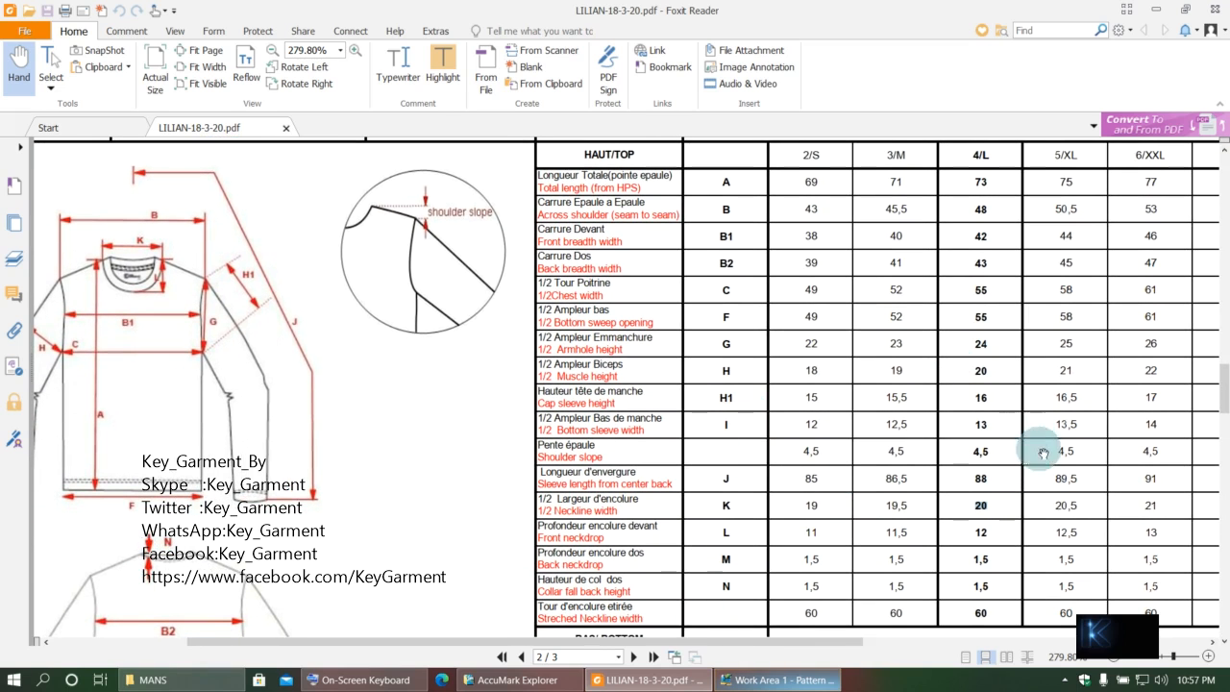
pyautogui.click(776, 679)
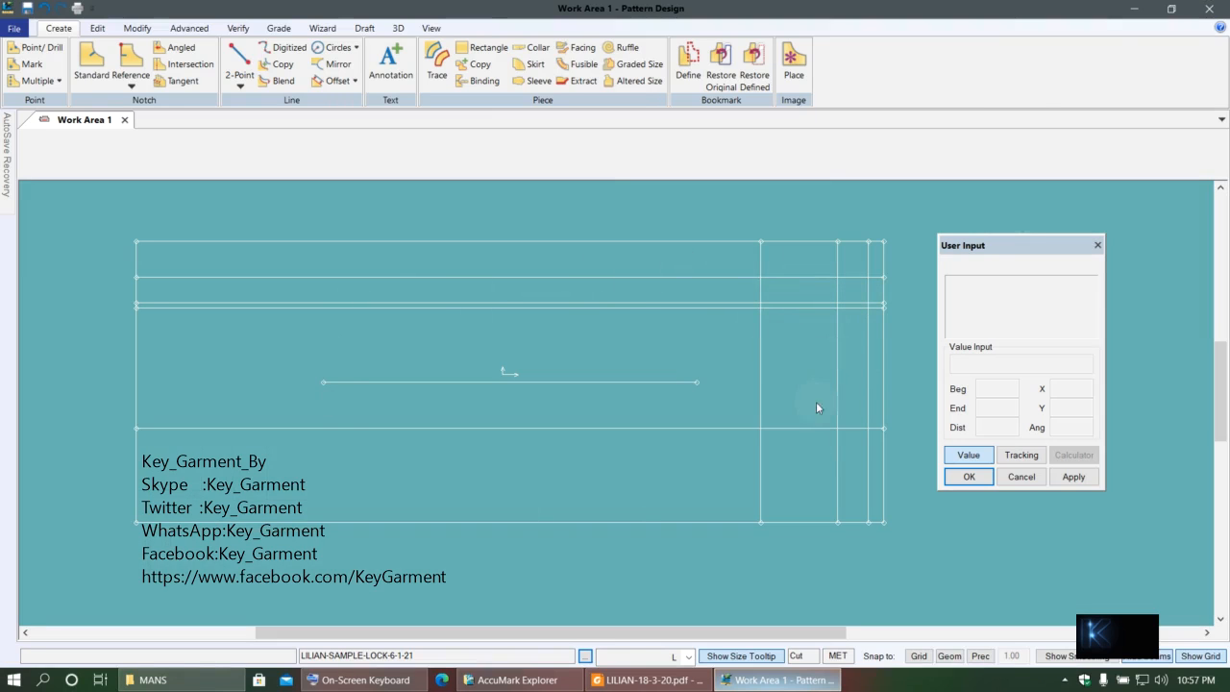
# - Clip the horizontal neckline-width line at the front neckdrop line, keeping the segment towards the rectangle's right edge
pyautogui.moveTo(794, 390); pyautogui.dragTo(719, 368, button='middle')
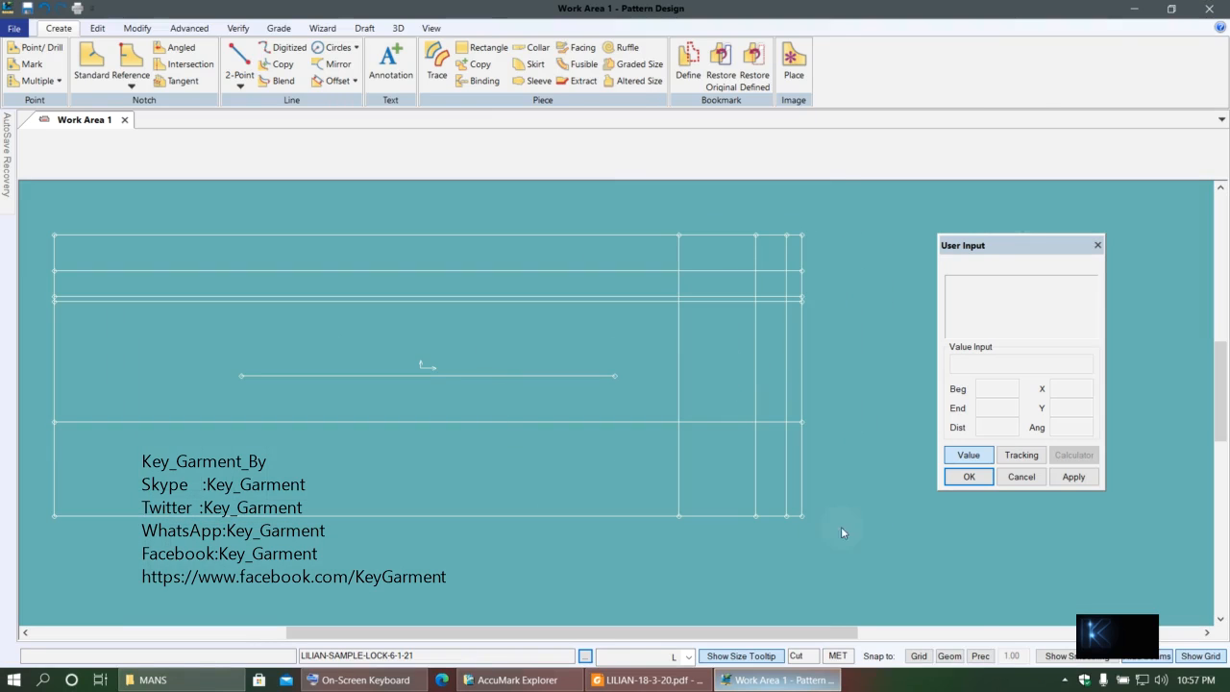
pyautogui.moveTo(559, 388); pyautogui.dragTo(539, 359, button='middle')
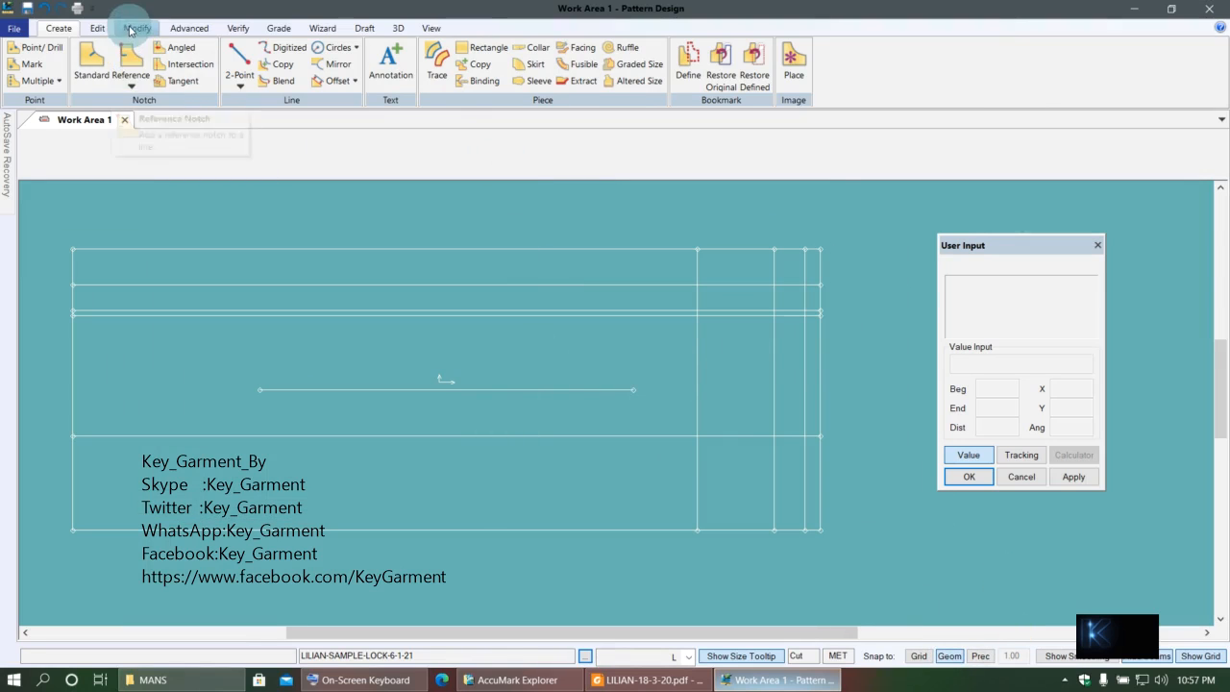
pyautogui.scroll(-2, 130, 73)
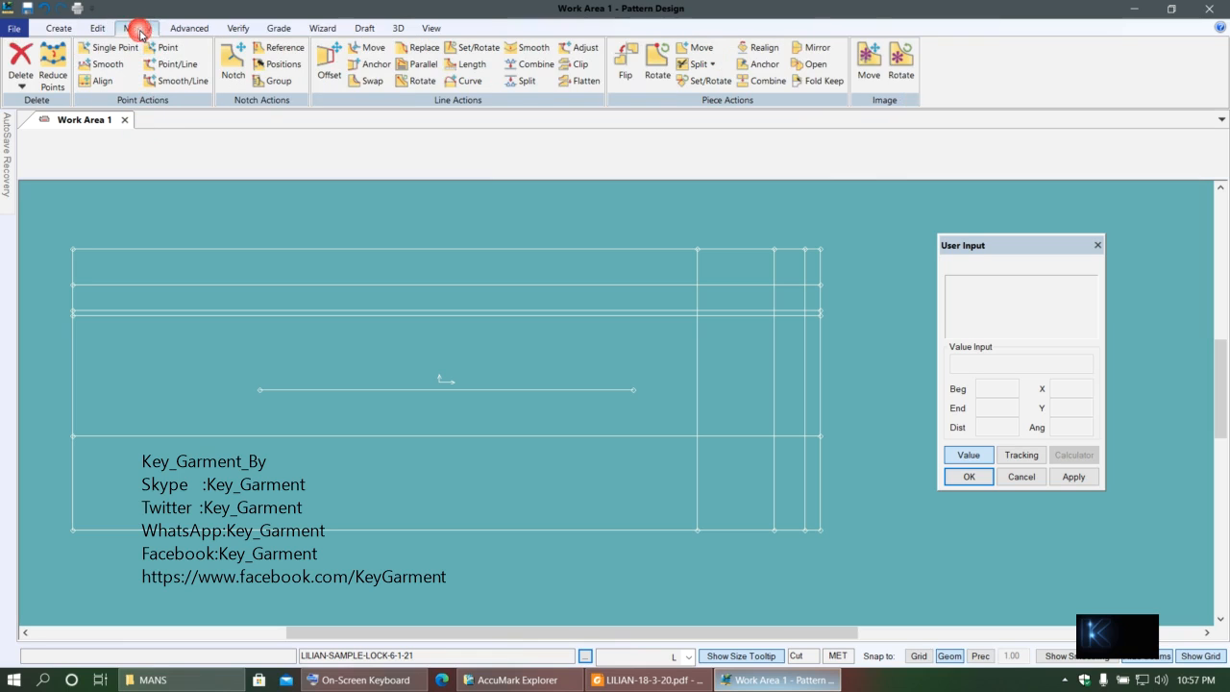
pyautogui.click(581, 64)
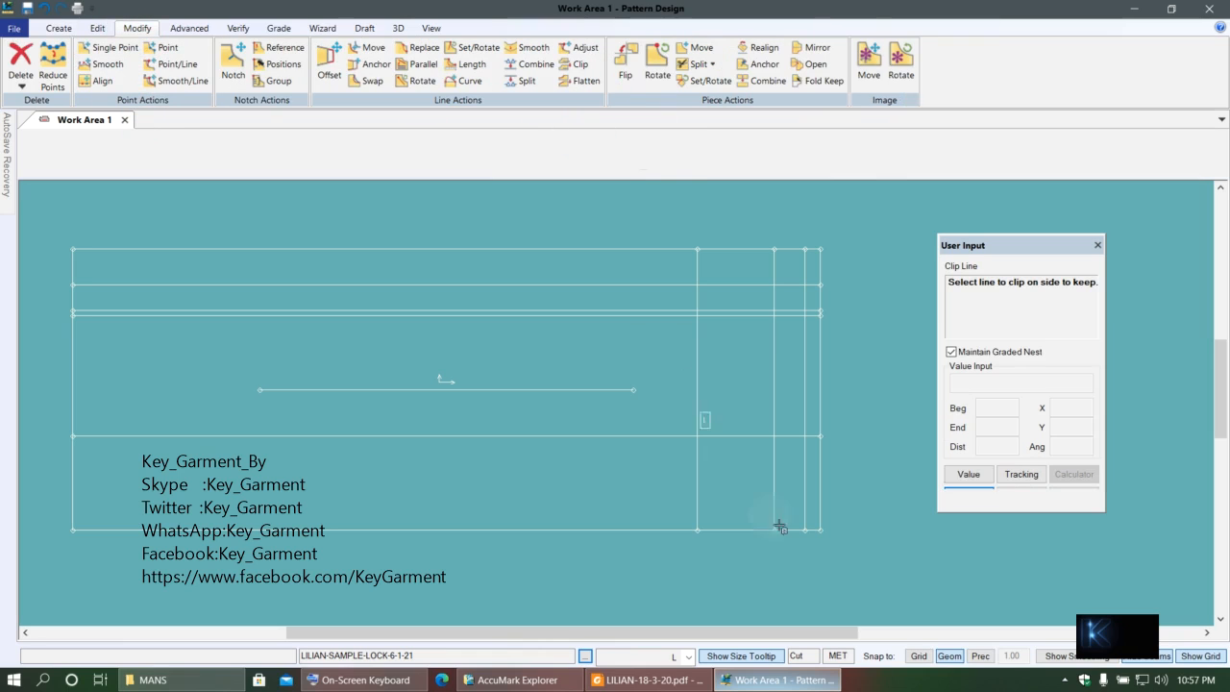
pyautogui.click(730, 438)
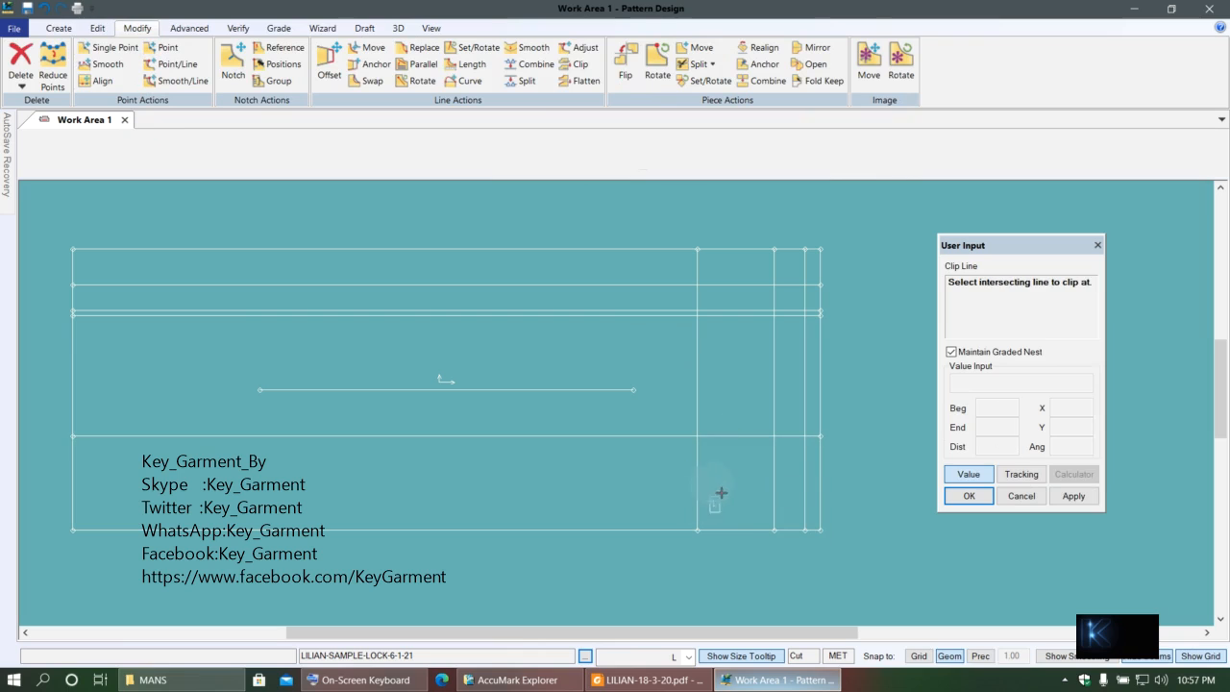
pyautogui.click(711, 487)
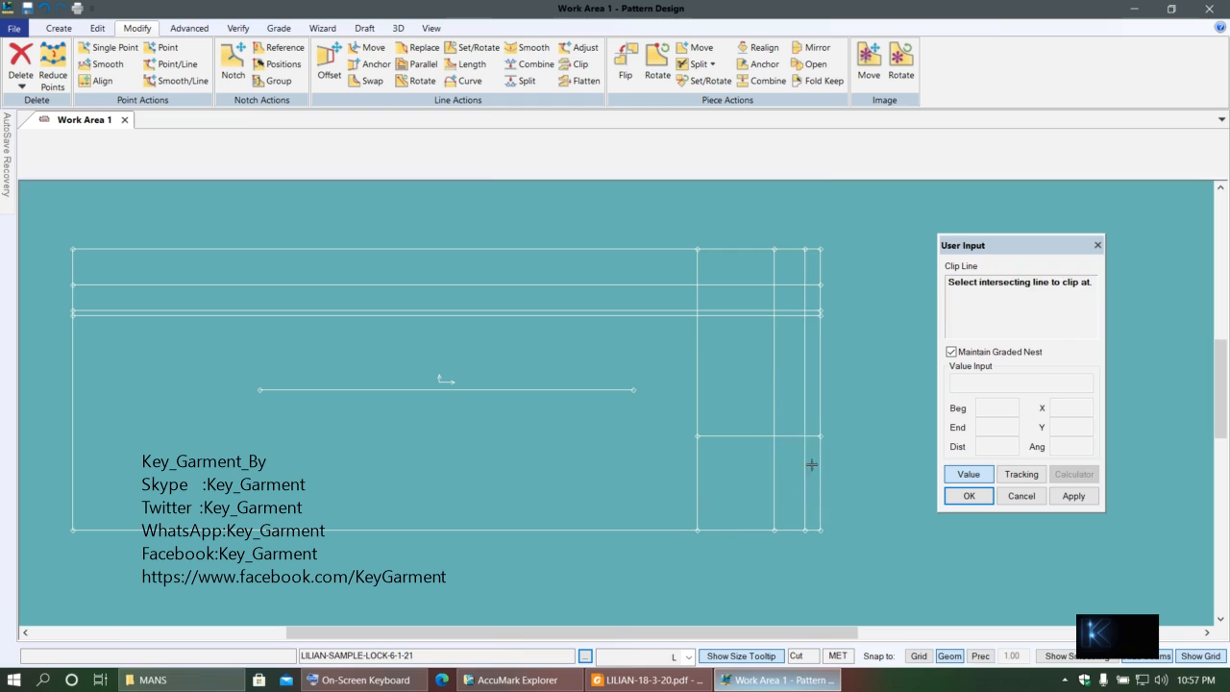
# - Clip the back neckdrop line at the neckline-width line and the shoulder-slope line at the across-shoulder line, keeping their lower segments
pyautogui.click(803, 448)
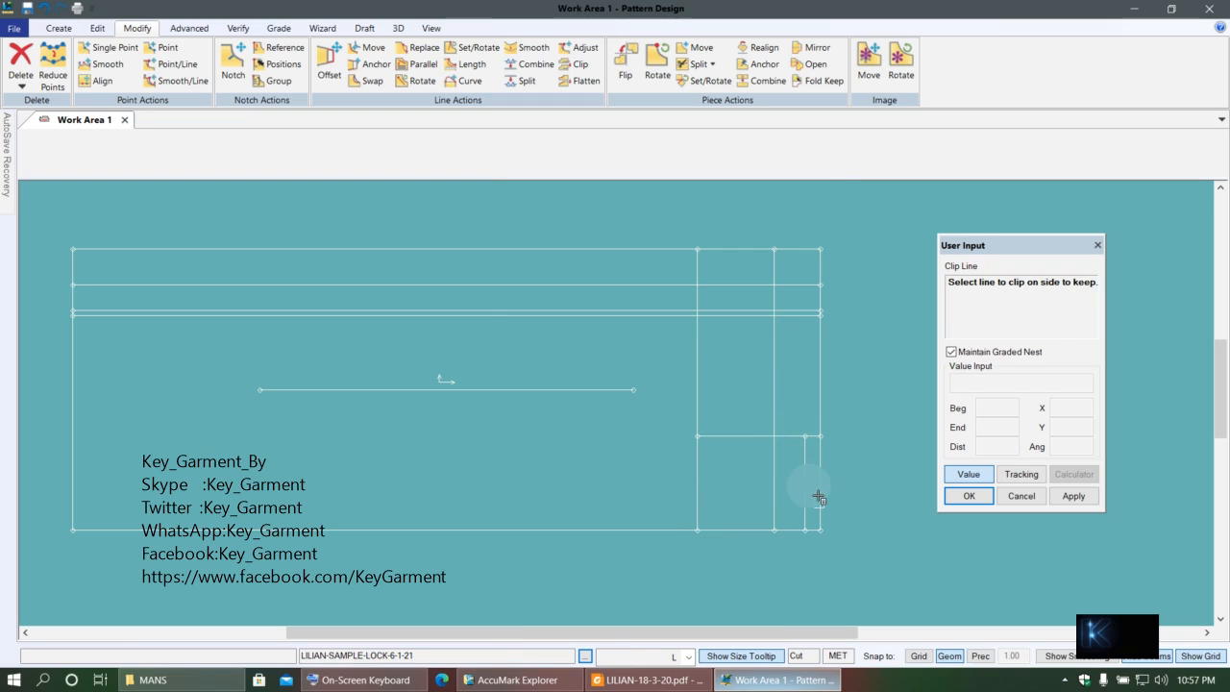
pyautogui.click(786, 360)
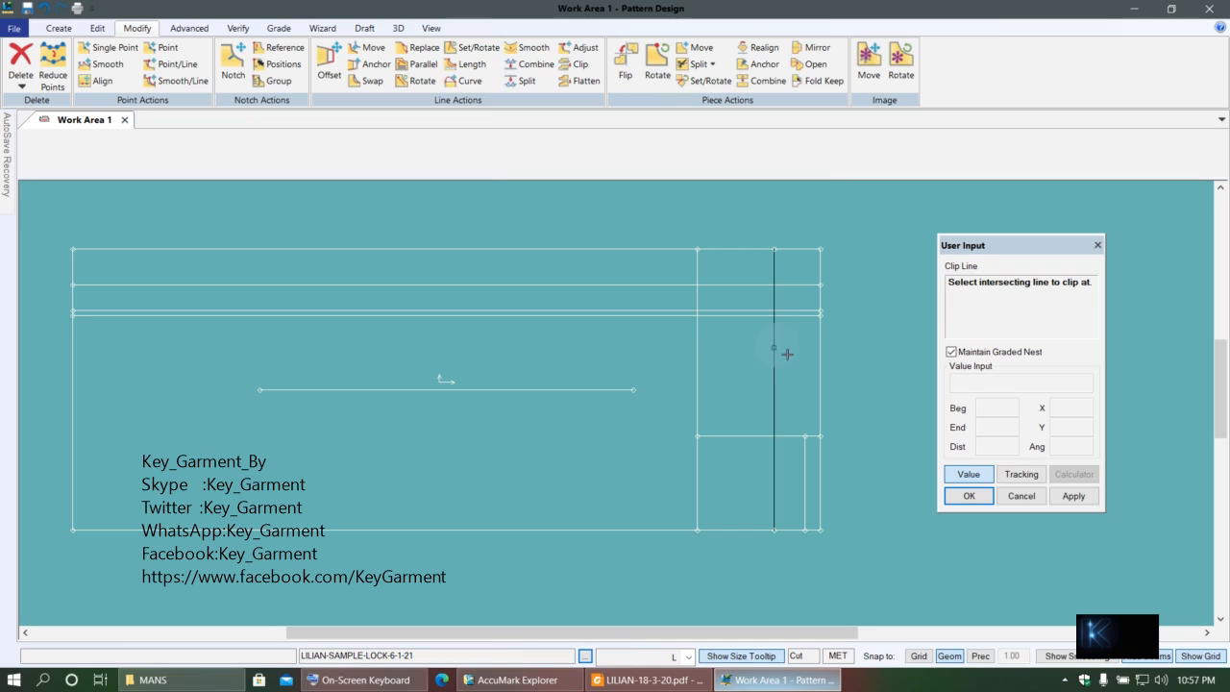
pyautogui.click(802, 294)
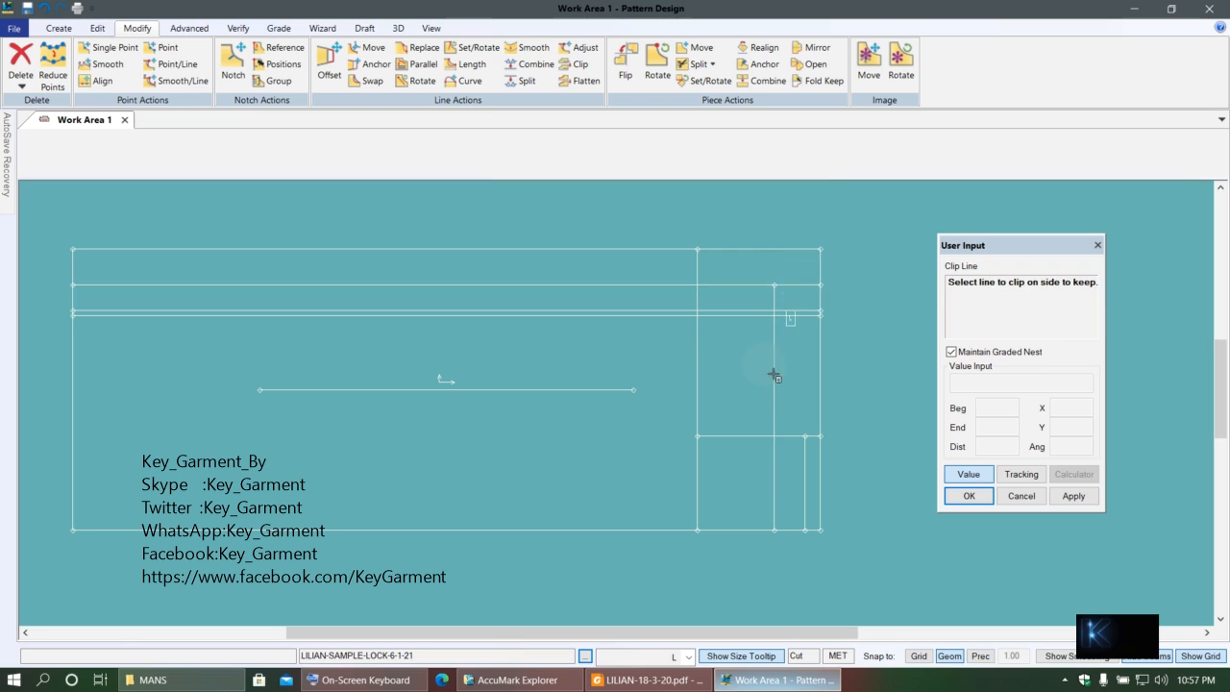
# - Clip the across-shoulder line at the shoulder-slope line and the front neckdrop line at the neckline-width line, and end the clip command
pyautogui.click(805, 289)
pyautogui.click(774, 294)
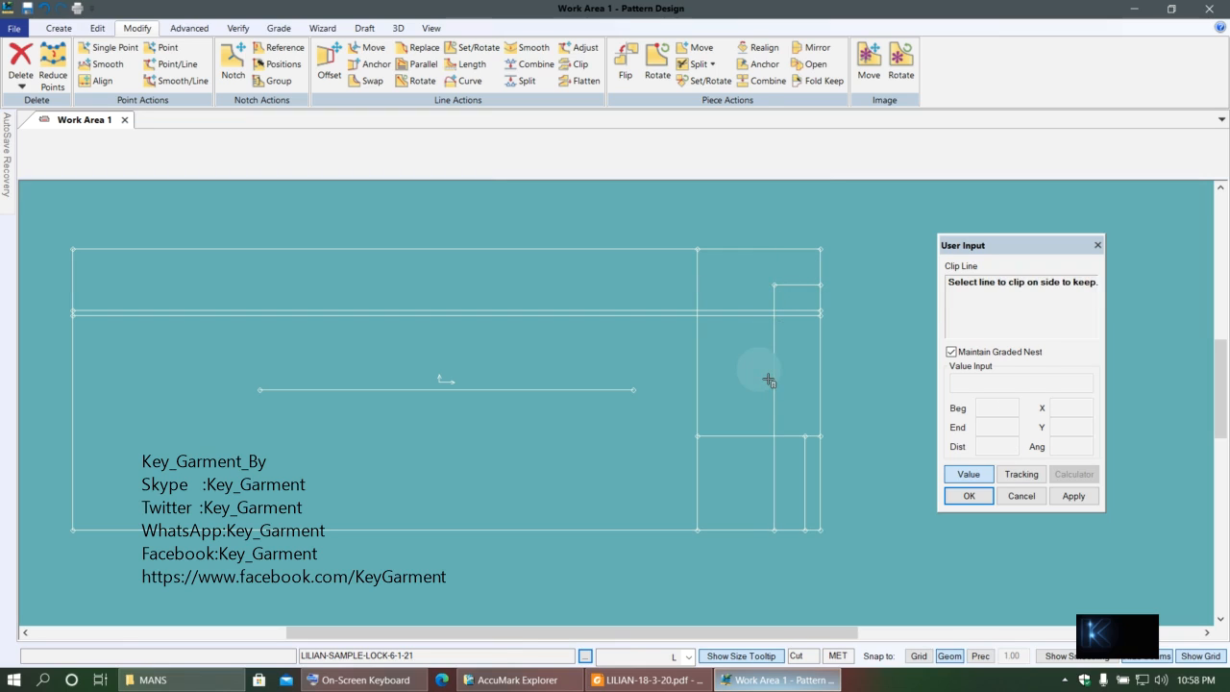
pyautogui.click(703, 469)
pyautogui.click(721, 436)
pyautogui.rightClick(558, 318)
pyautogui.click(562, 319)
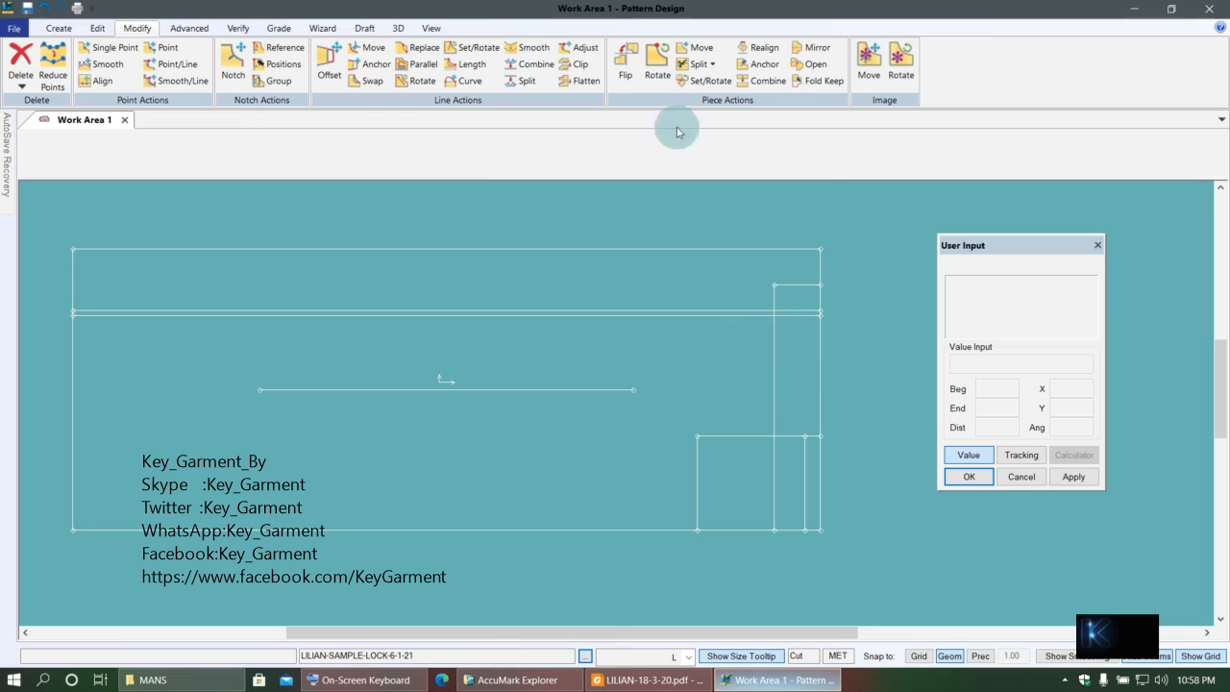
# - Draw a straight 2-point shoulder line from the shoulder point to the end of the neckline-width line on the rectangle's right edge
pyautogui.click(55, 27)
pyautogui.click(240, 85)
pyautogui.click(261, 101)
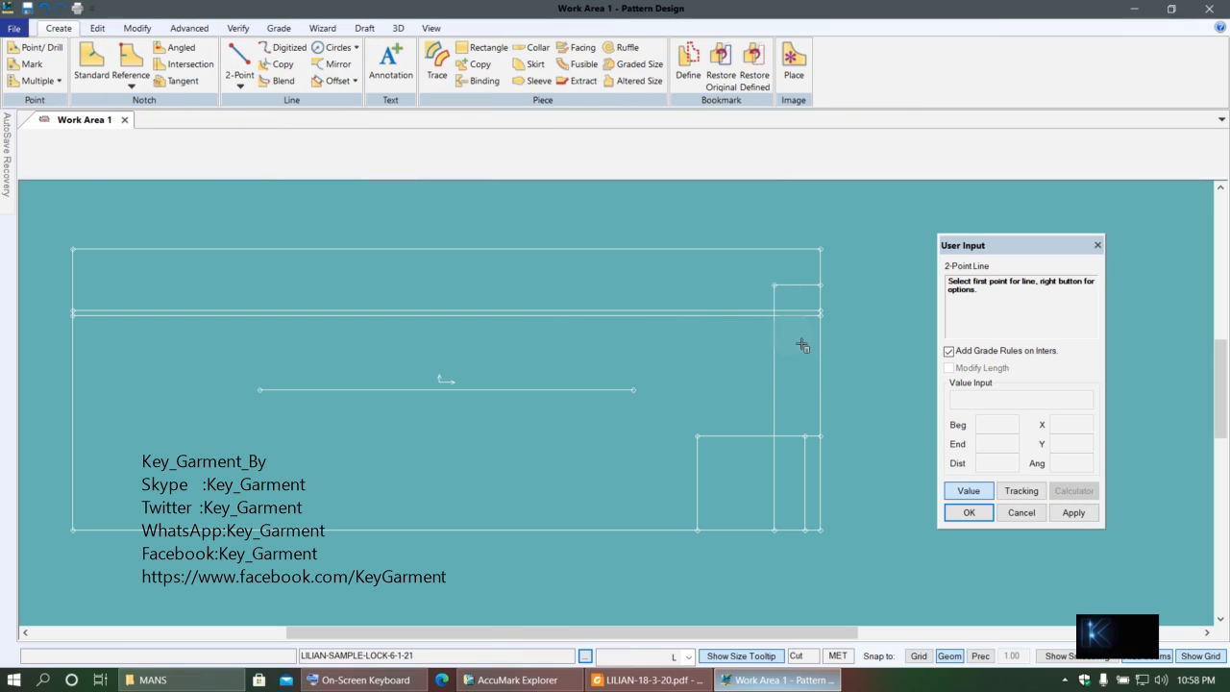
pyautogui.click(791, 286)
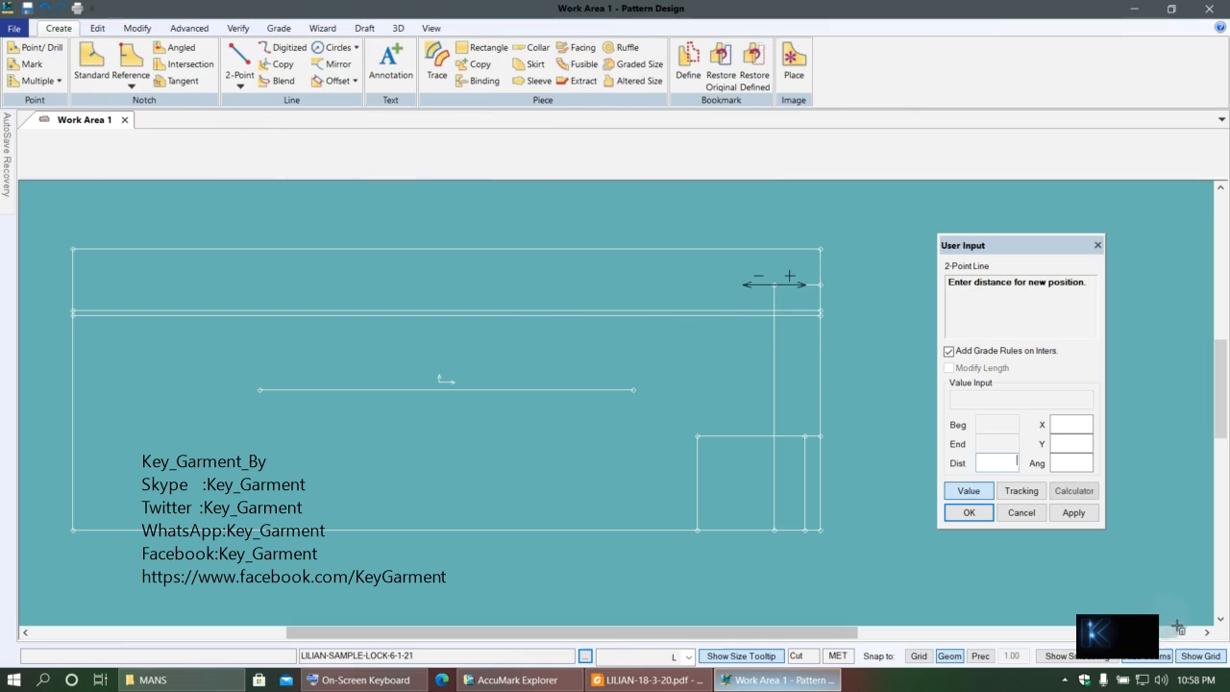
pyautogui.click(945, 512)
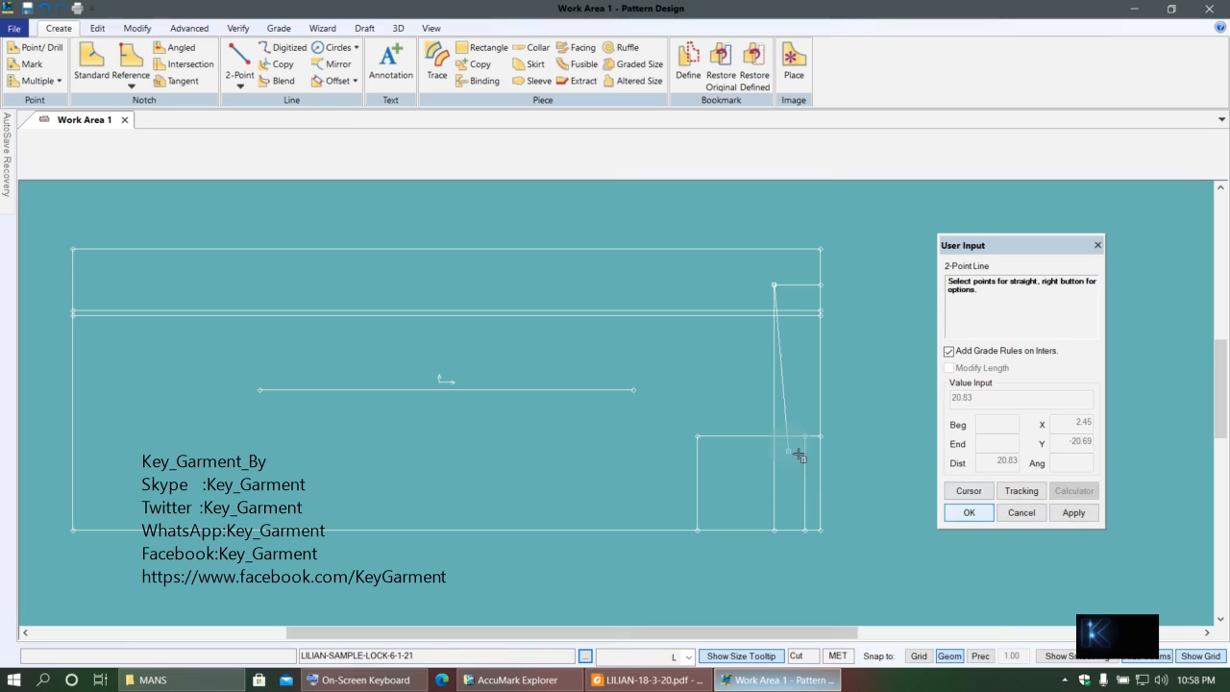
pyautogui.click(841, 449)
pyautogui.rightClick(660, 286)
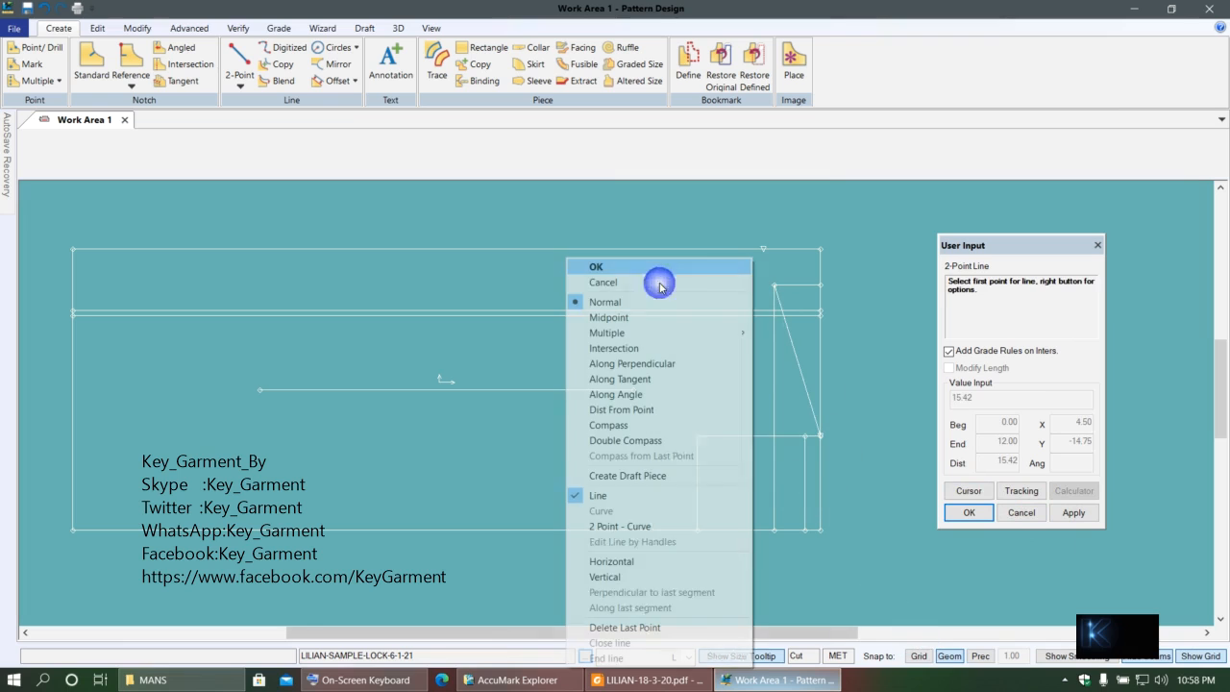
pyautogui.click(645, 272)
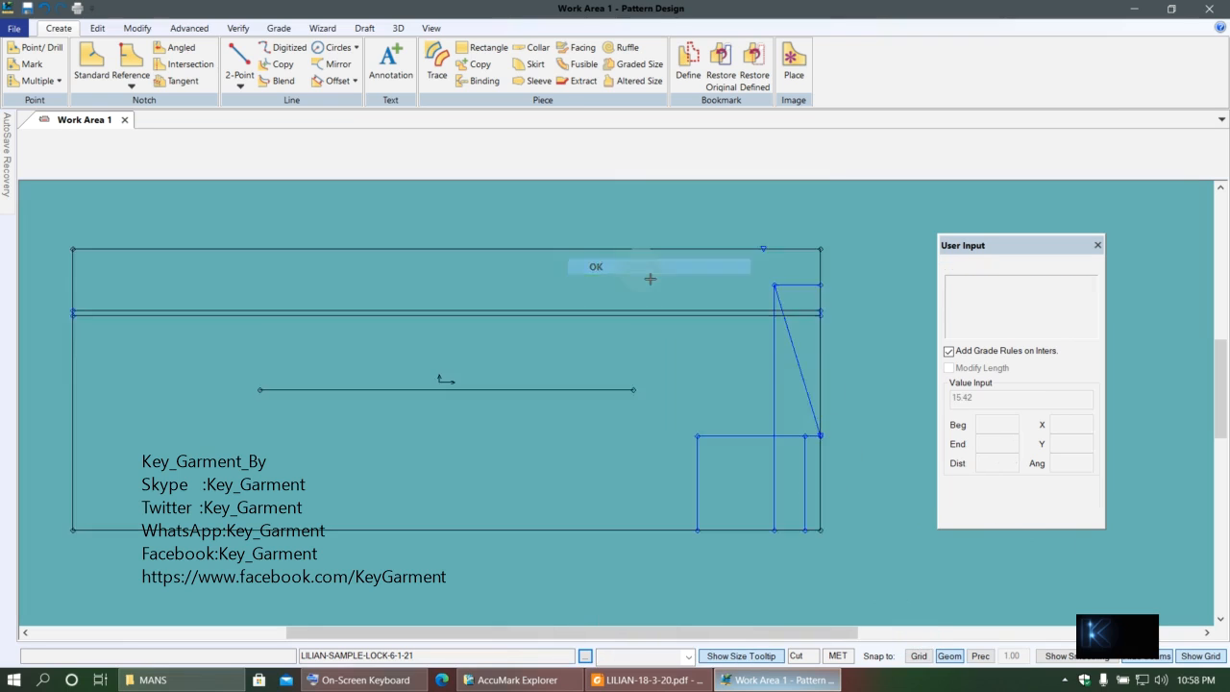
# - Look up the size L 1/2 armhole height in LILIAN-18-3-20.pdf and return to Pattern Design
pyautogui.click(680, 681)
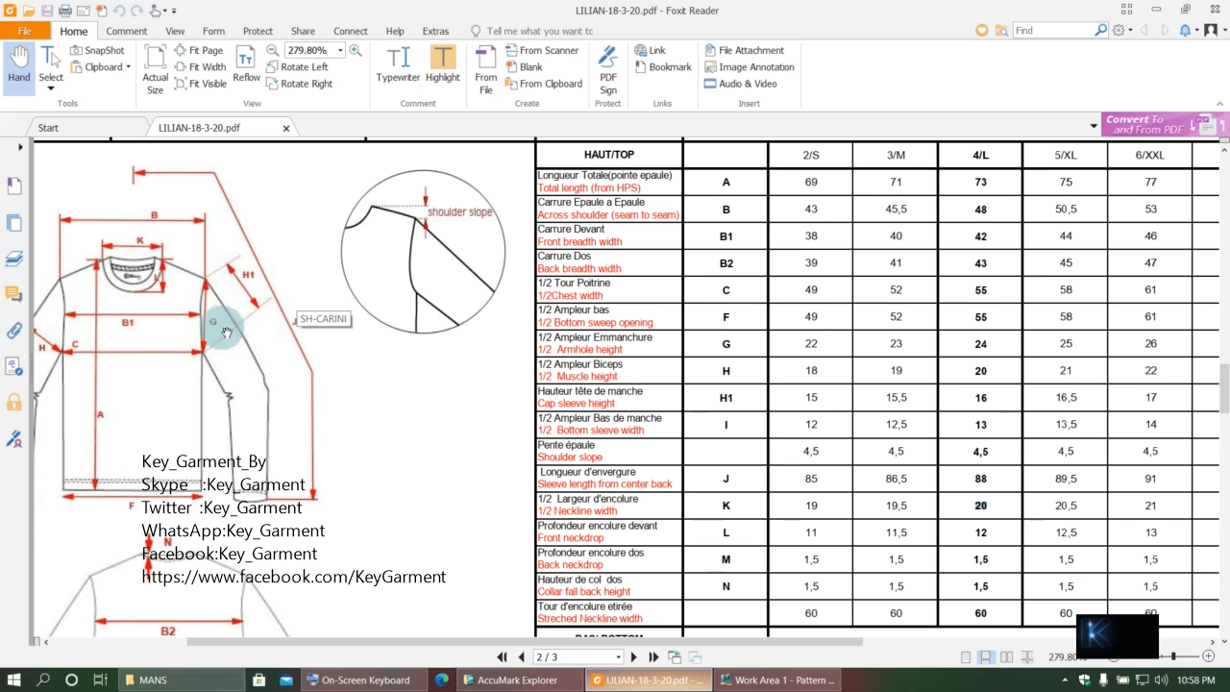
pyautogui.click(980, 347)
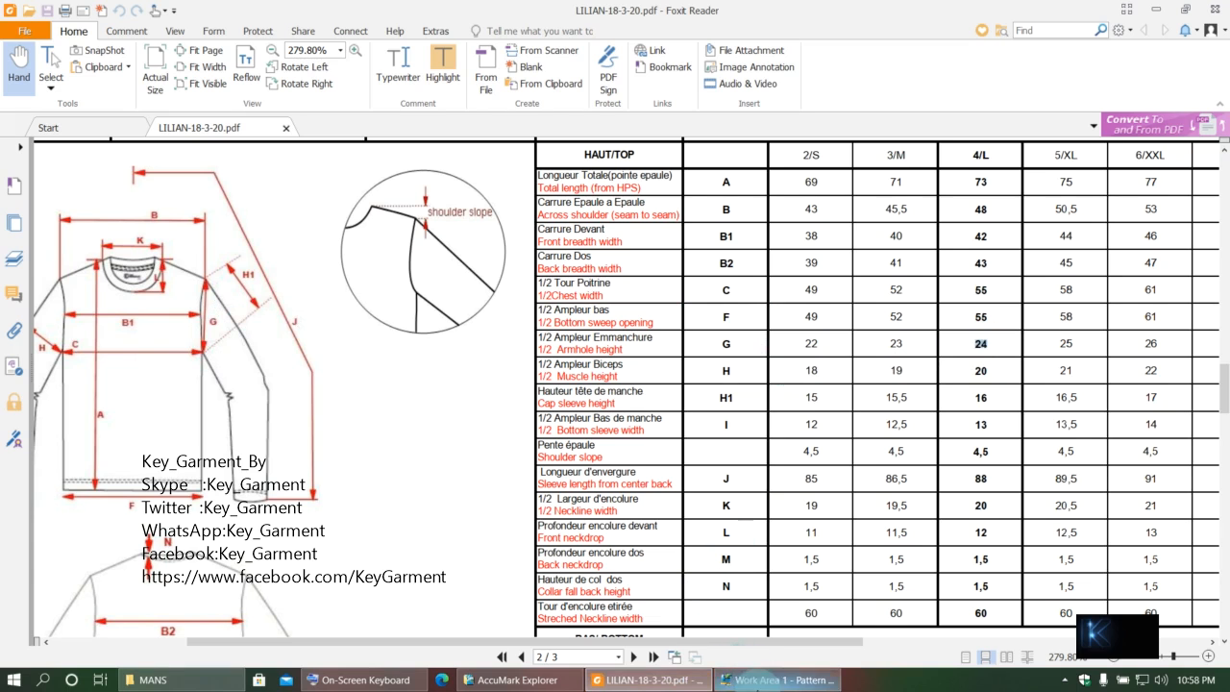
pyautogui.click(781, 680)
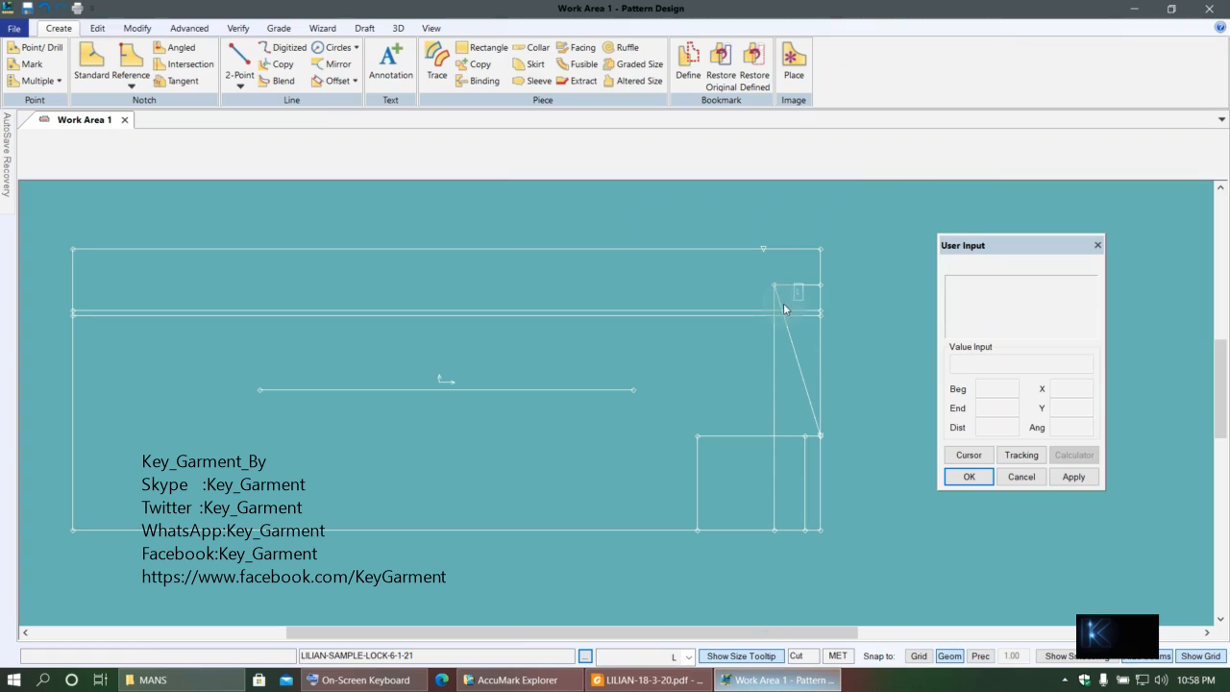
# - Offset the vertical shoulder-slope line evenly by -24 for the armhole height and end the offset command
pyautogui.click(775, 286)
pyautogui.click(352, 84)
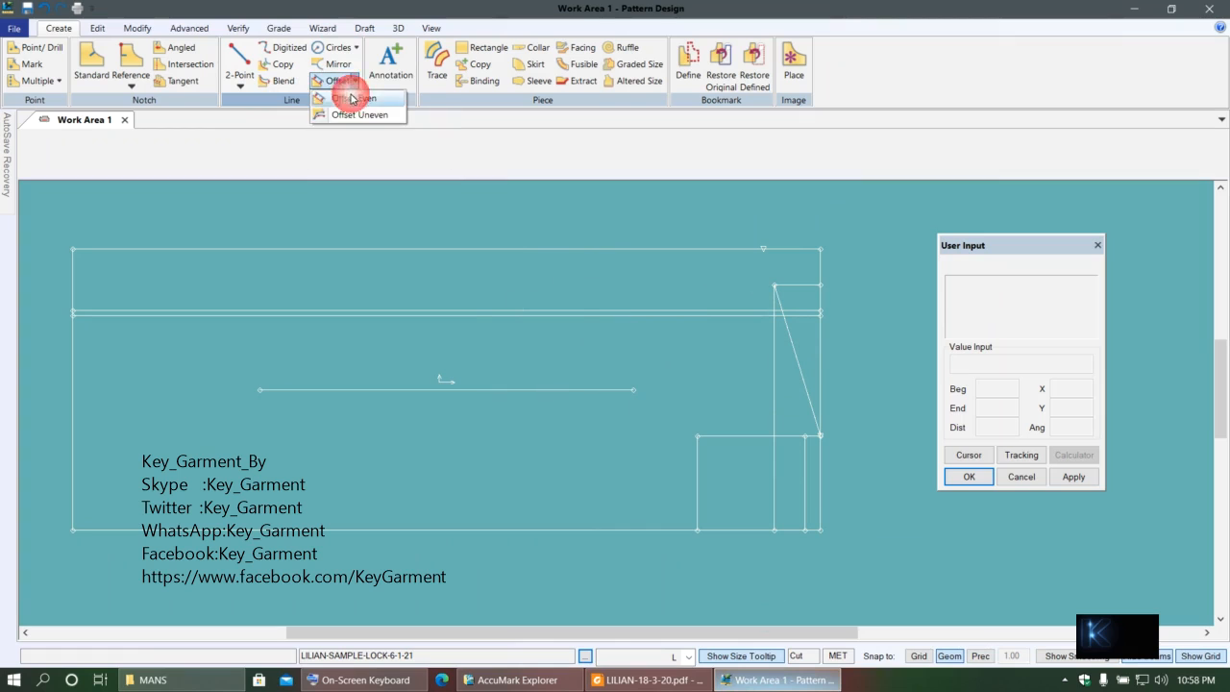
pyautogui.rightClick(775, 383)
pyautogui.click(740, 377)
pyautogui.click(631, 404)
pyautogui.click(1074, 566)
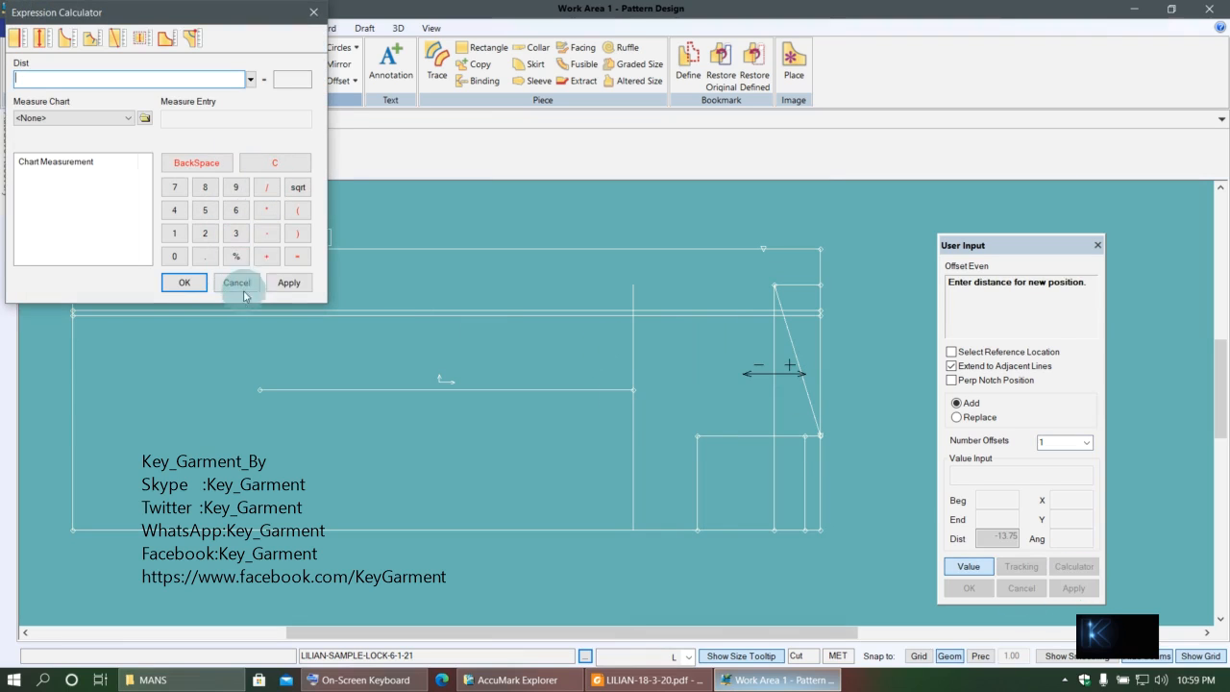
pyautogui.click(267, 232)
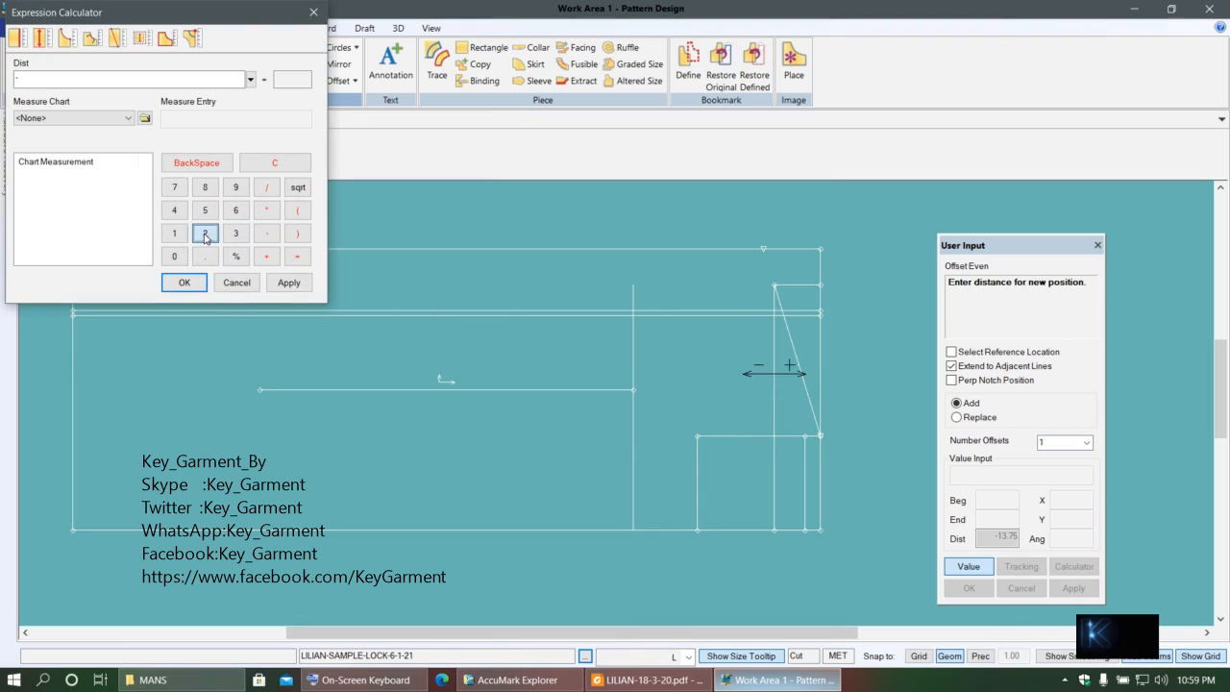
pyautogui.click(174, 209)
pyautogui.click(289, 282)
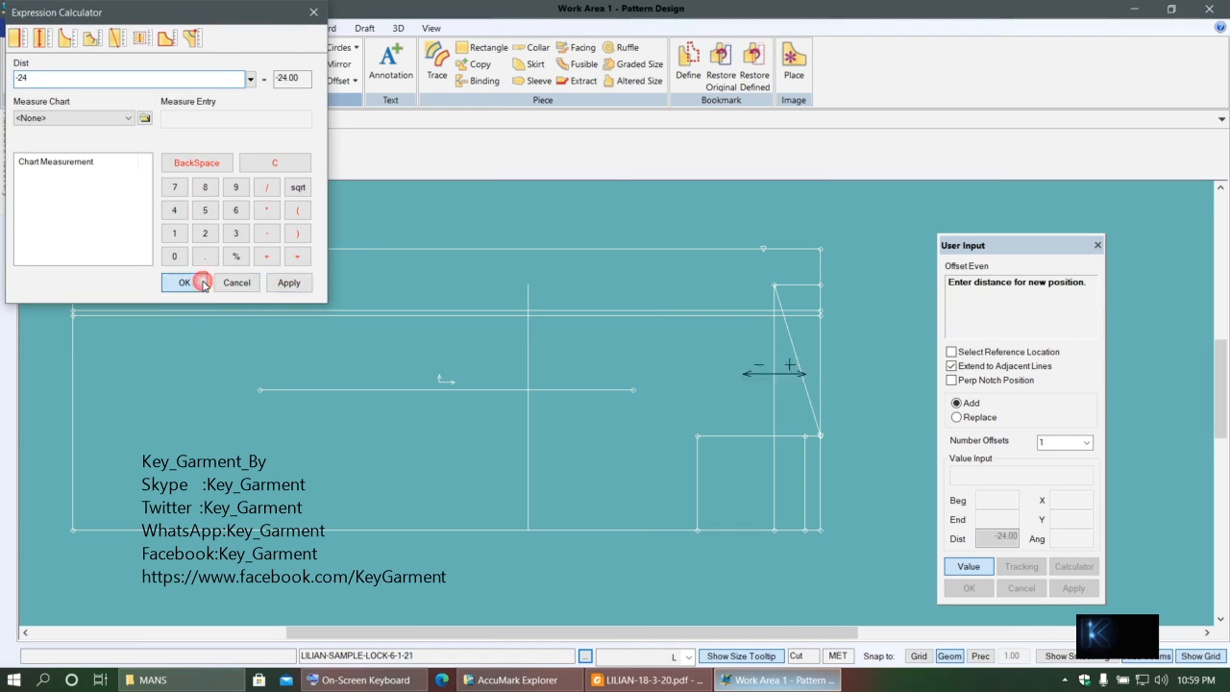
pyautogui.click(185, 283)
pyautogui.rightClick(637, 365)
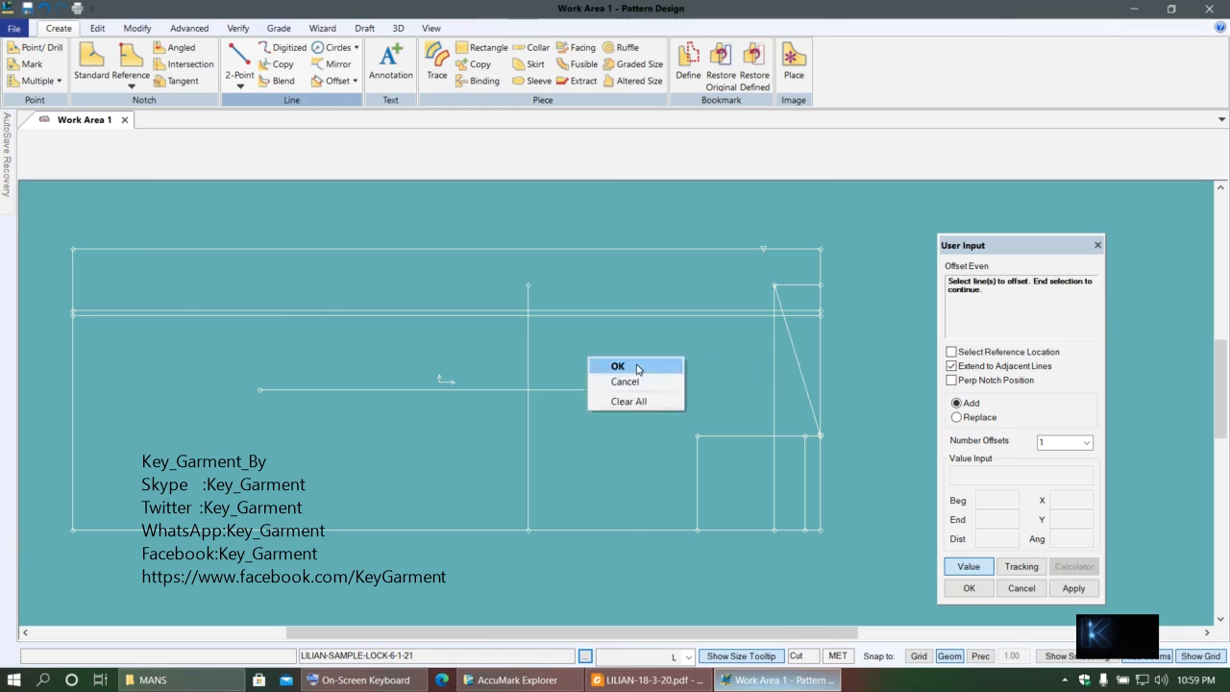
pyautogui.click(634, 363)
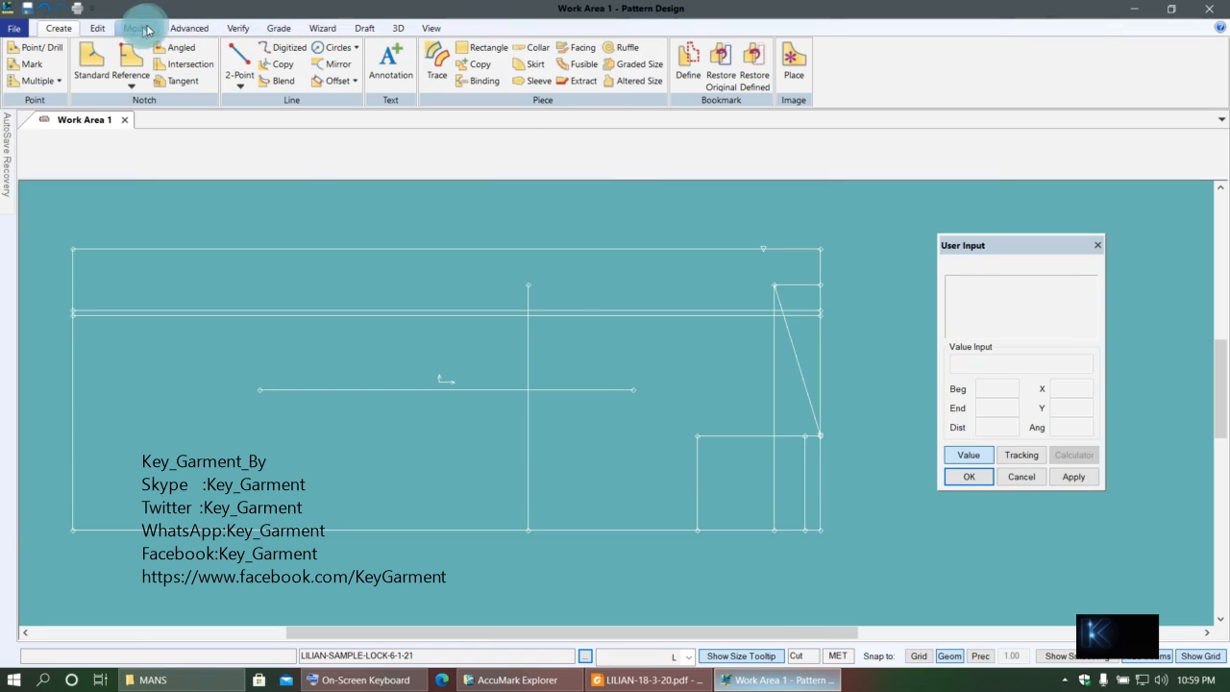
# - Extend the armhole line's upper end to the rectangle's top edge with the Intersection Y grading command
pyautogui.click(279, 28)
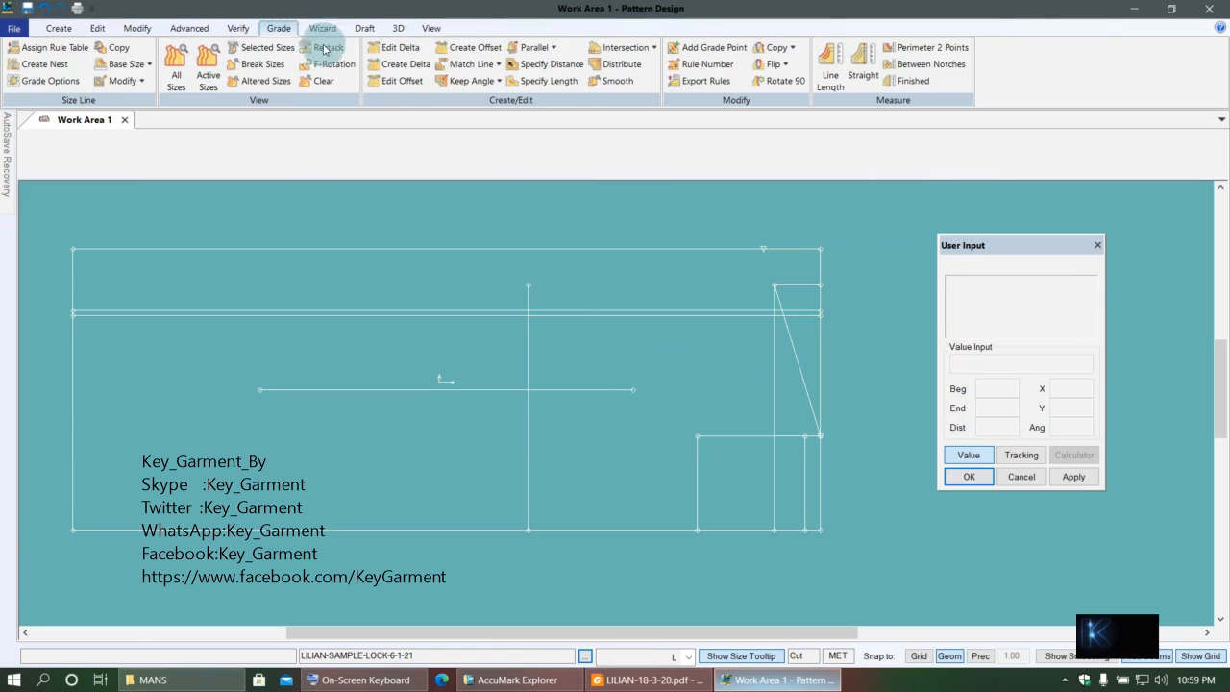
pyautogui.click(650, 48)
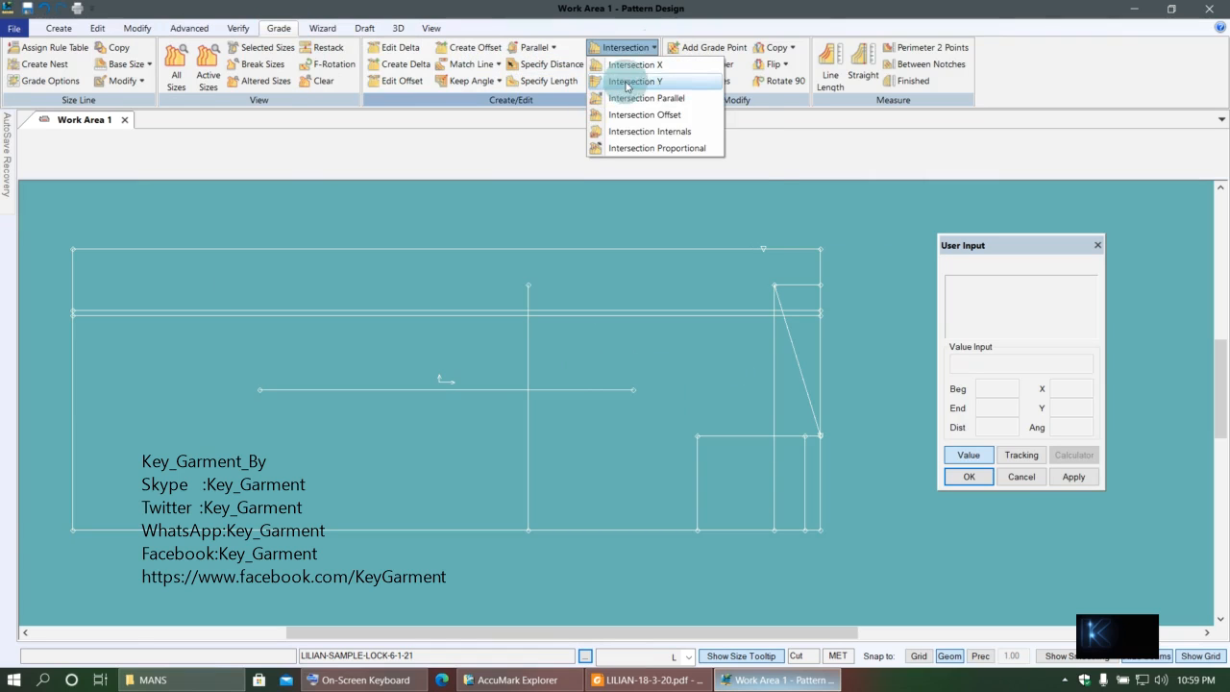
pyautogui.click(634, 82)
pyautogui.click(542, 286)
pyautogui.rightClick(609, 293)
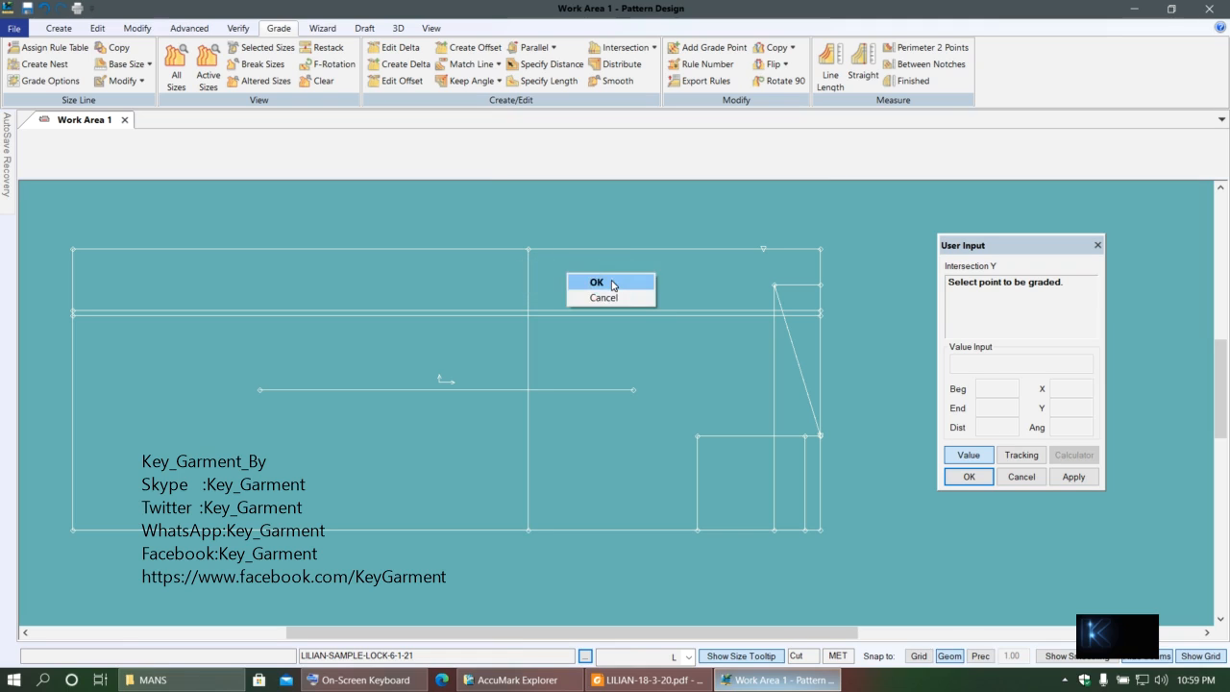
pyautogui.click(612, 280)
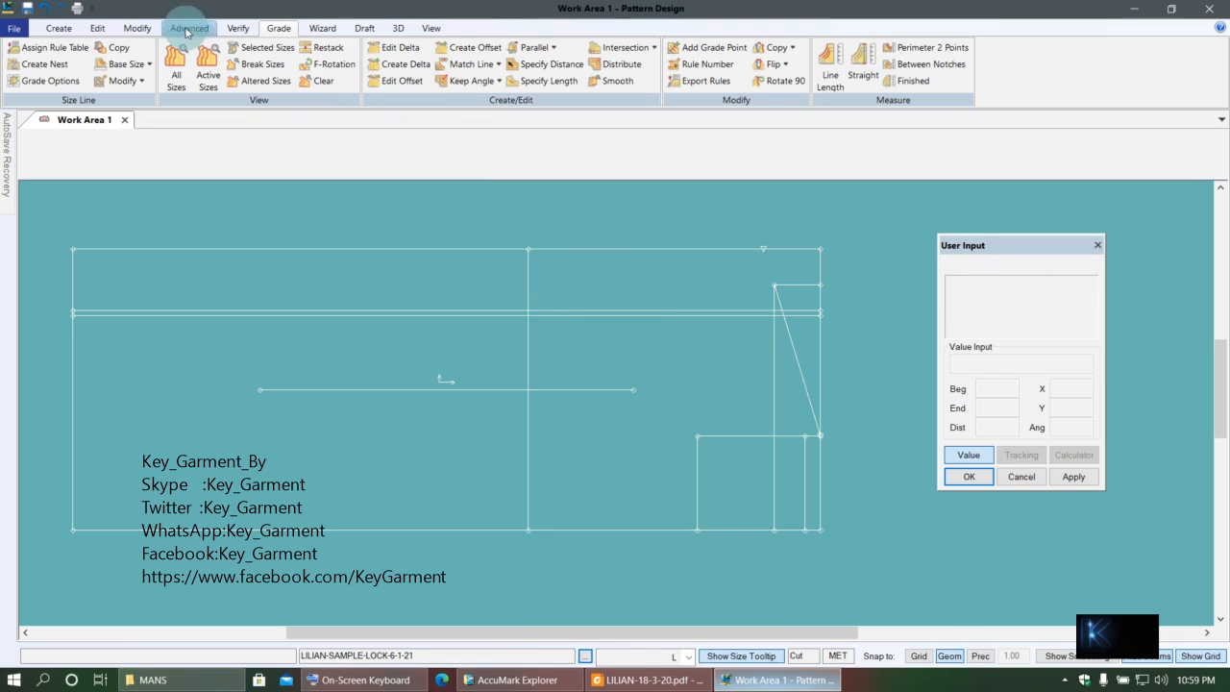
# - Measure the straight distance from the armhole line's upper end to the shoulder point
pyautogui.click(239, 34)
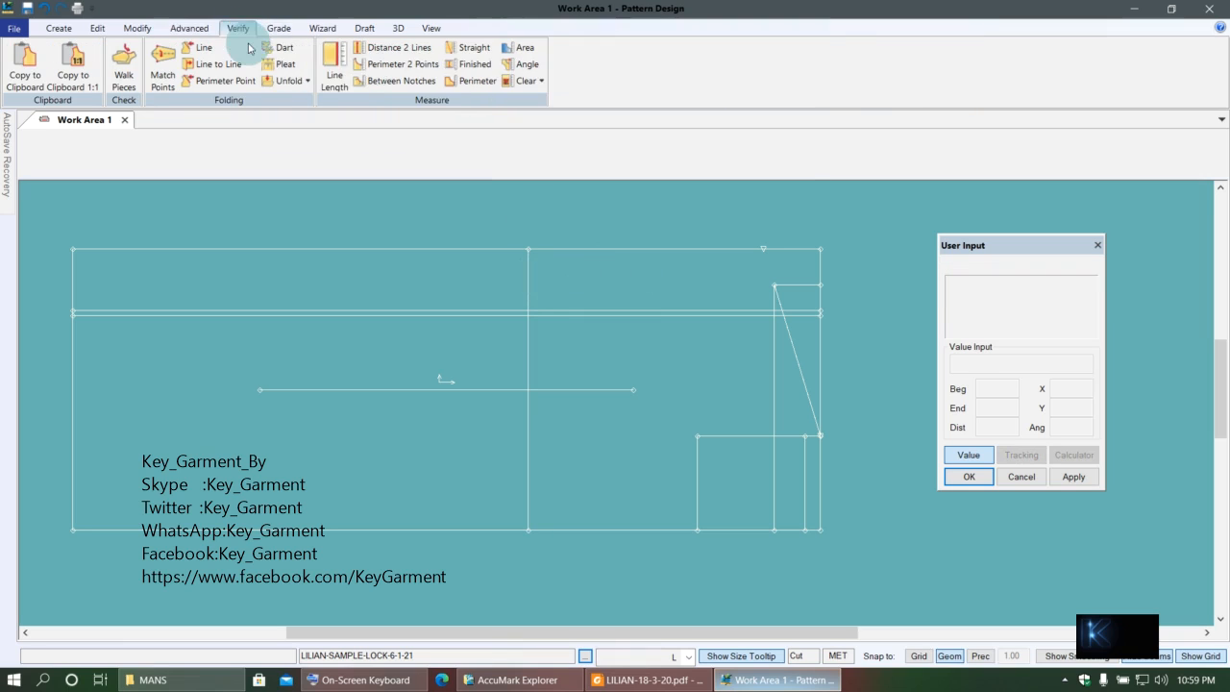
pyautogui.click(476, 50)
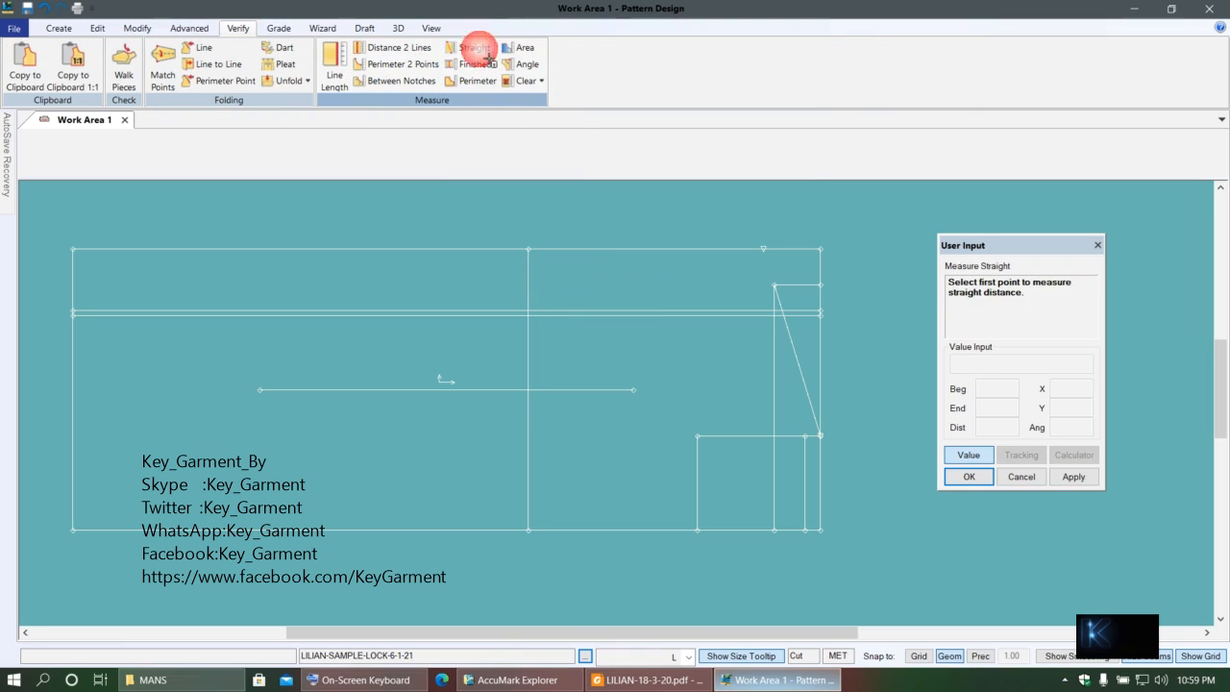
pyautogui.click(542, 252)
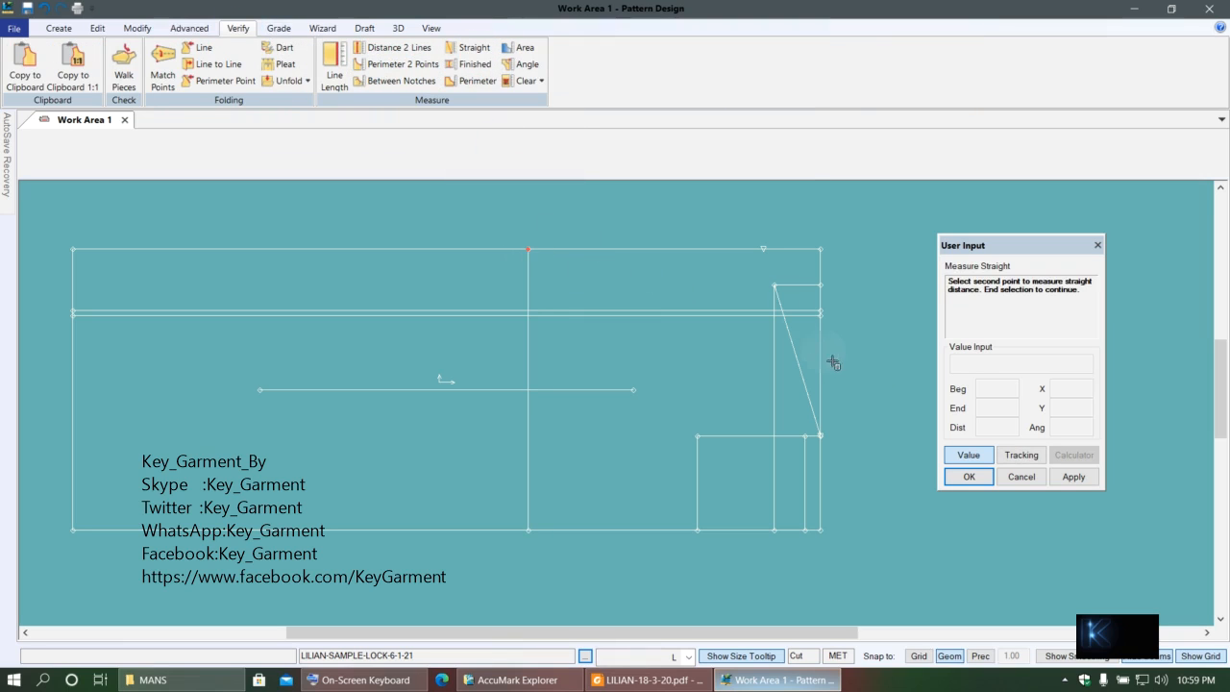
pyautogui.click(775, 283)
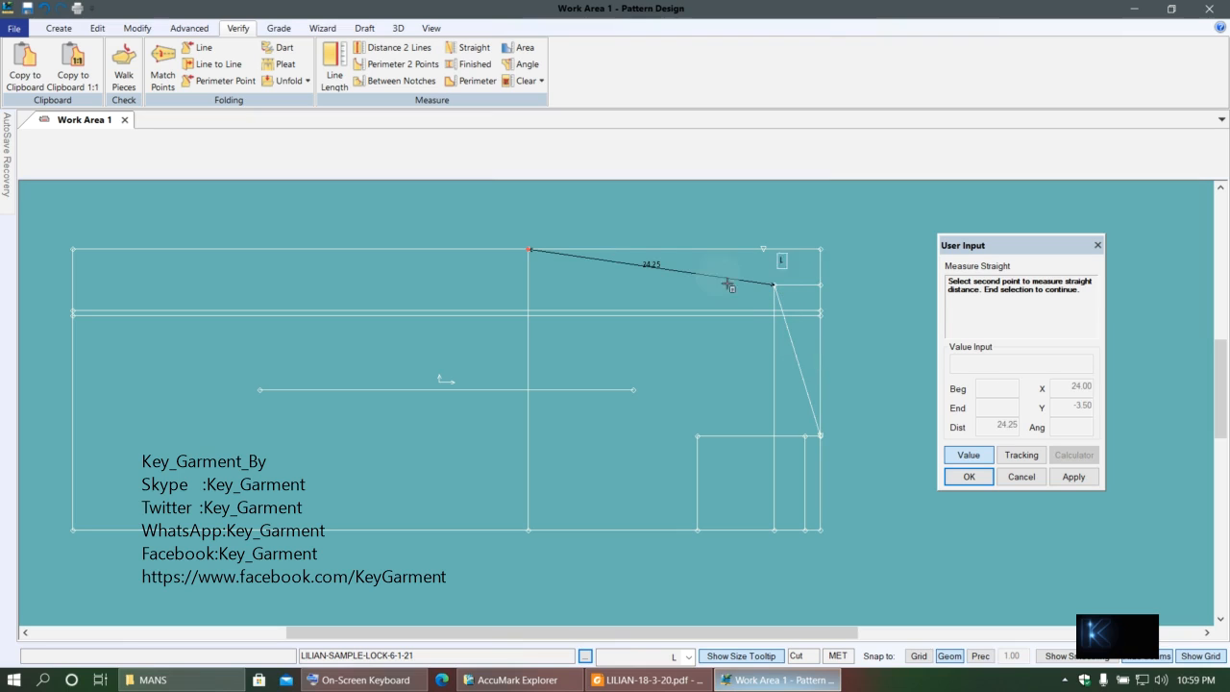
pyautogui.scroll(3, 659, 279)
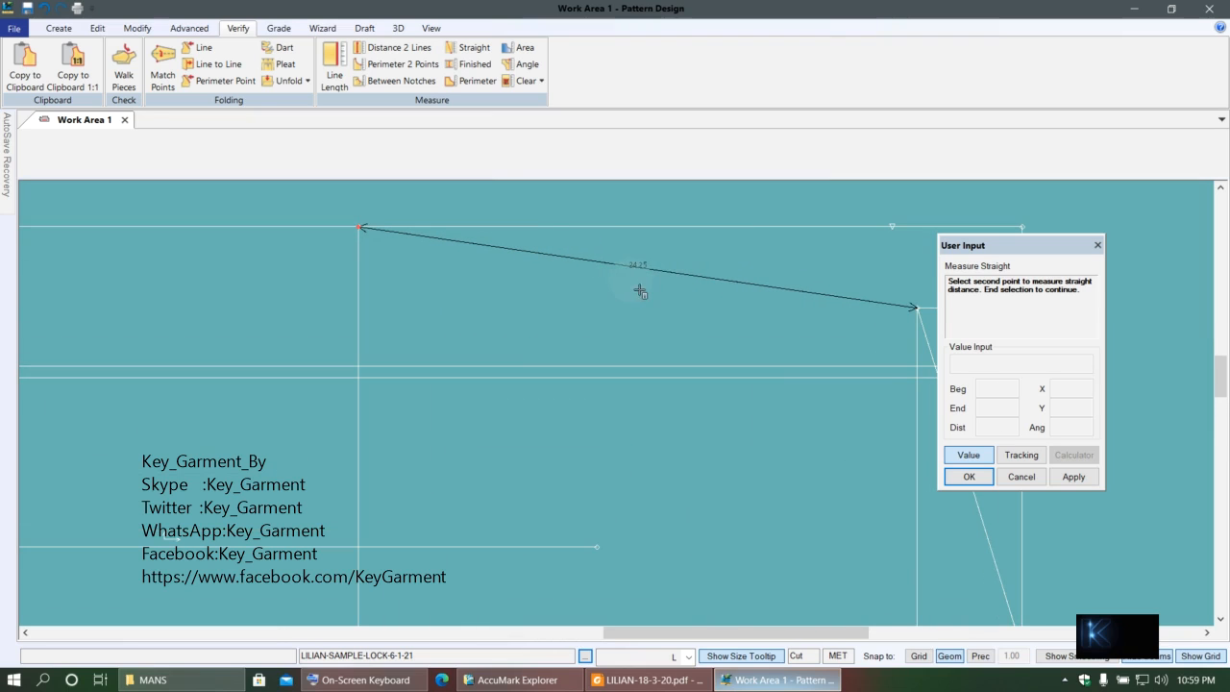
pyautogui.click(657, 263)
pyautogui.click(642, 270)
pyautogui.rightClick(650, 284)
pyautogui.click(648, 283)
pyautogui.scroll(2, 660, 275)
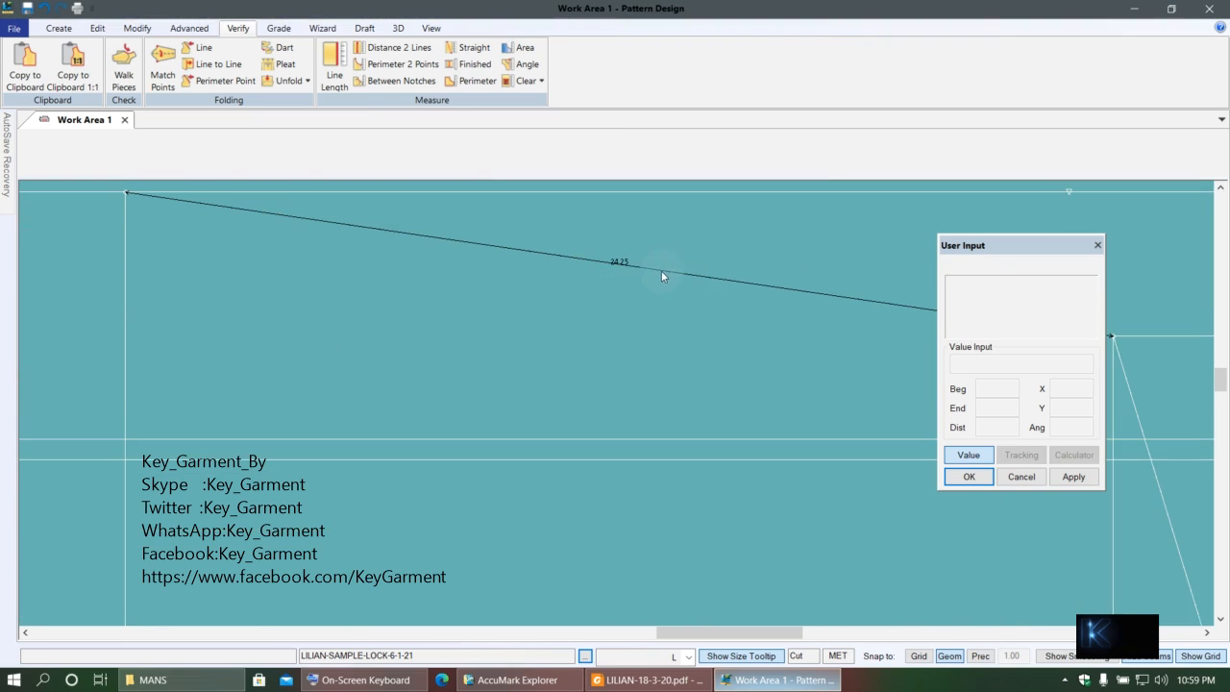
pyautogui.scroll(-3, 642, 275)
pyautogui.scroll(-3, 661, 299)
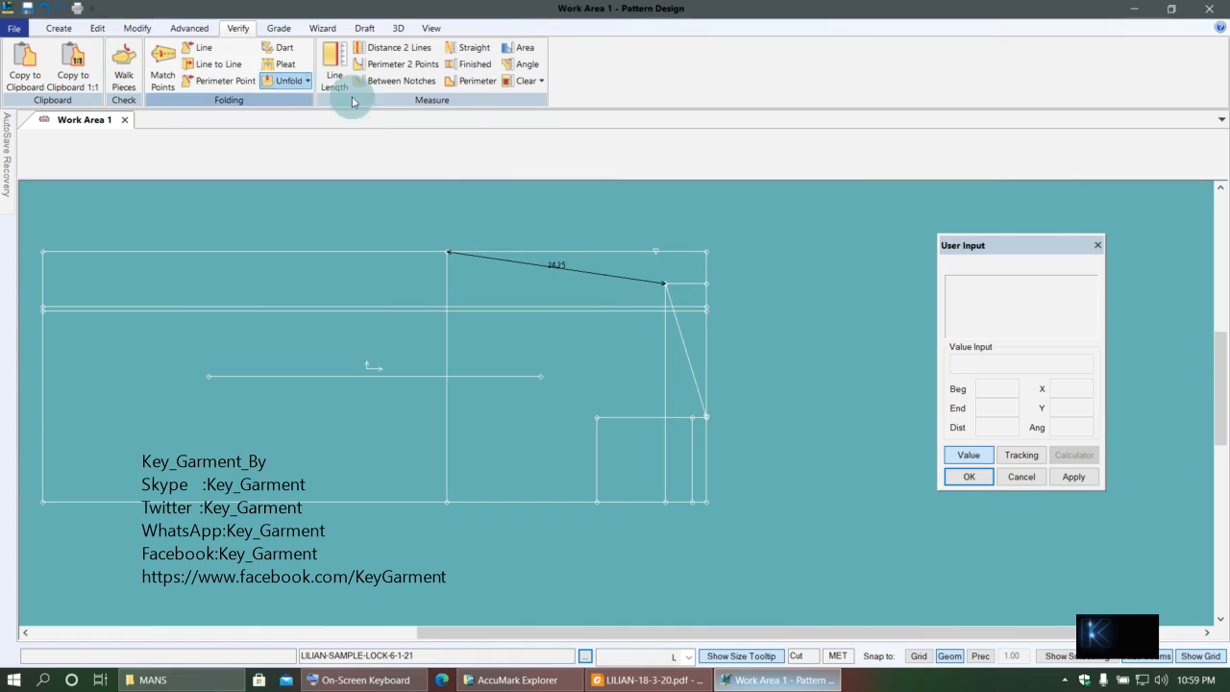
# - Clear the straight measurement between the armhole line and the shoulder point
pyautogui.click(540, 81)
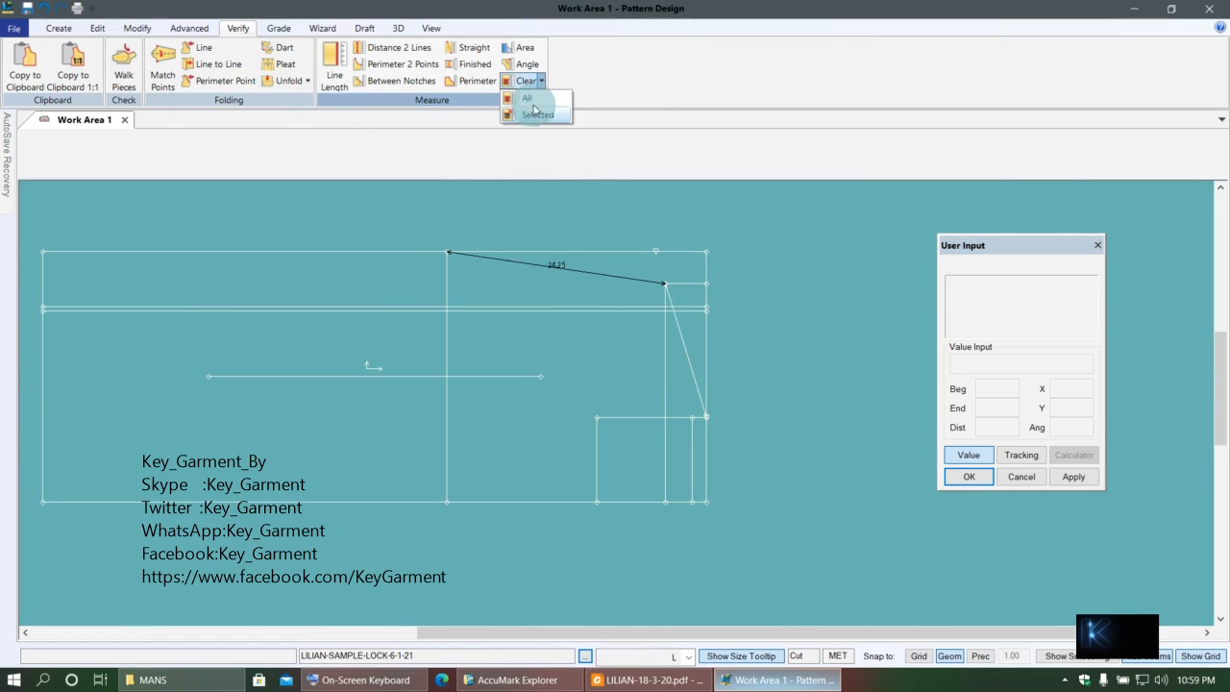
pyautogui.click(537, 114)
pyautogui.click(564, 281)
pyautogui.rightClick(522, 283)
pyautogui.click(552, 286)
# - Start a 2-point line with the Compass option, using the shoulder point as the compass centre
pyautogui.click(60, 29)
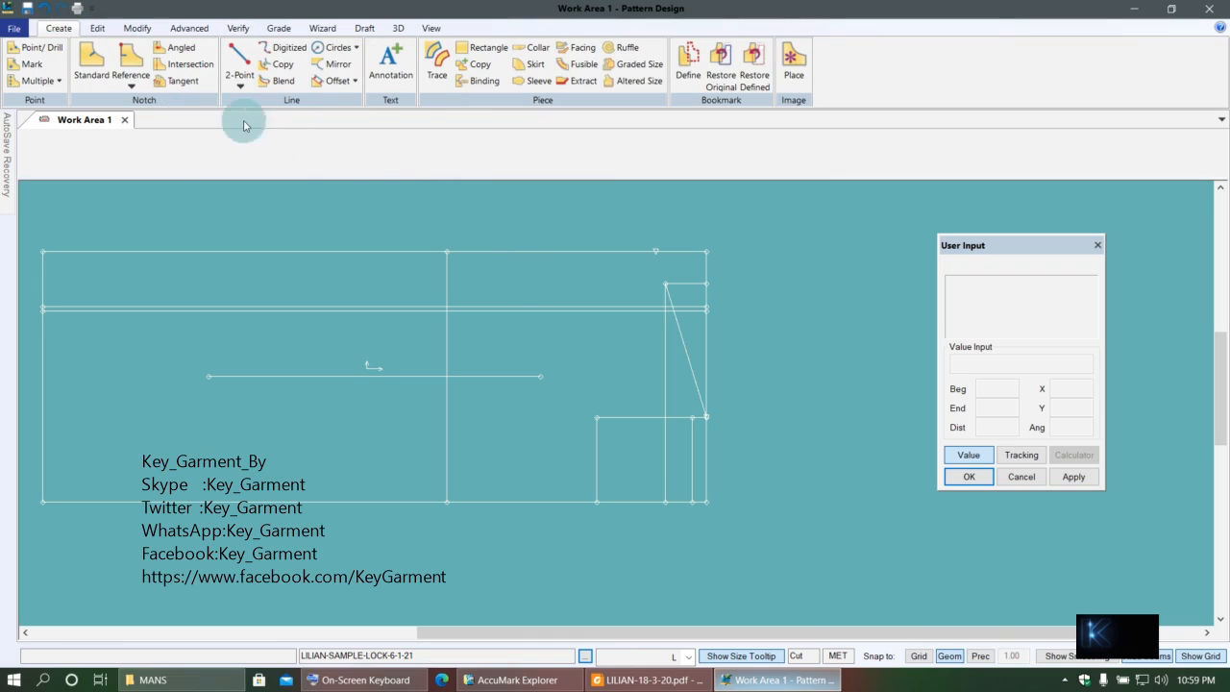
pyautogui.click(140, 29)
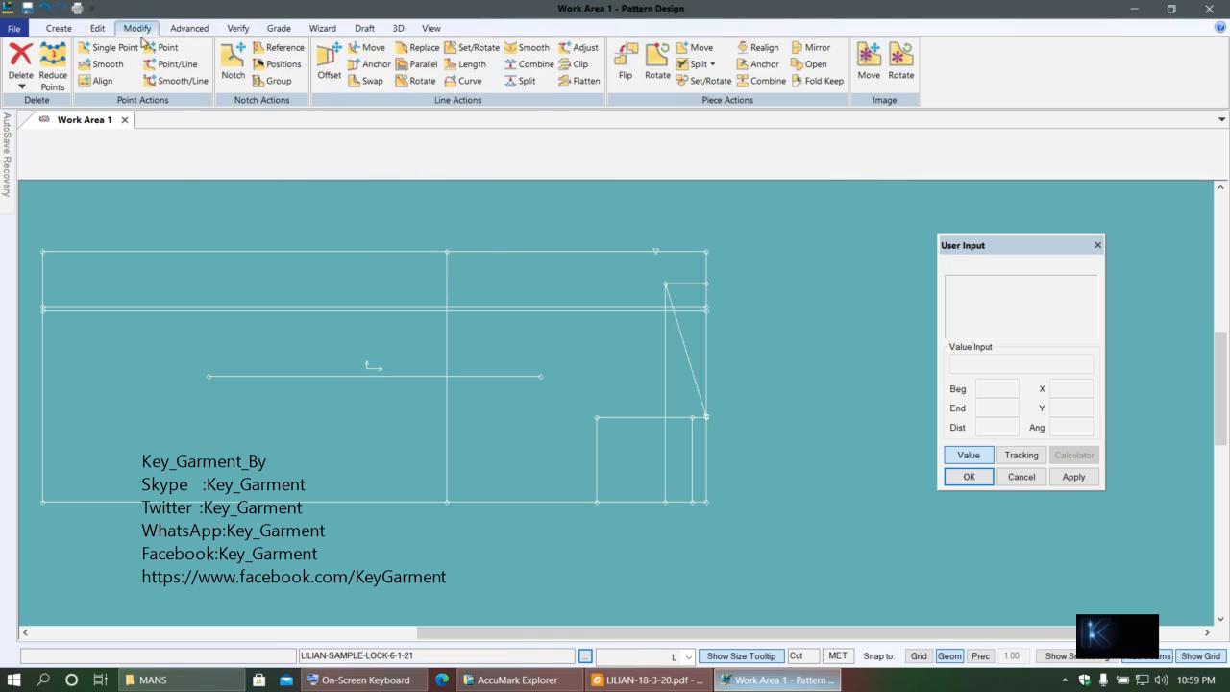
pyautogui.click(63, 31)
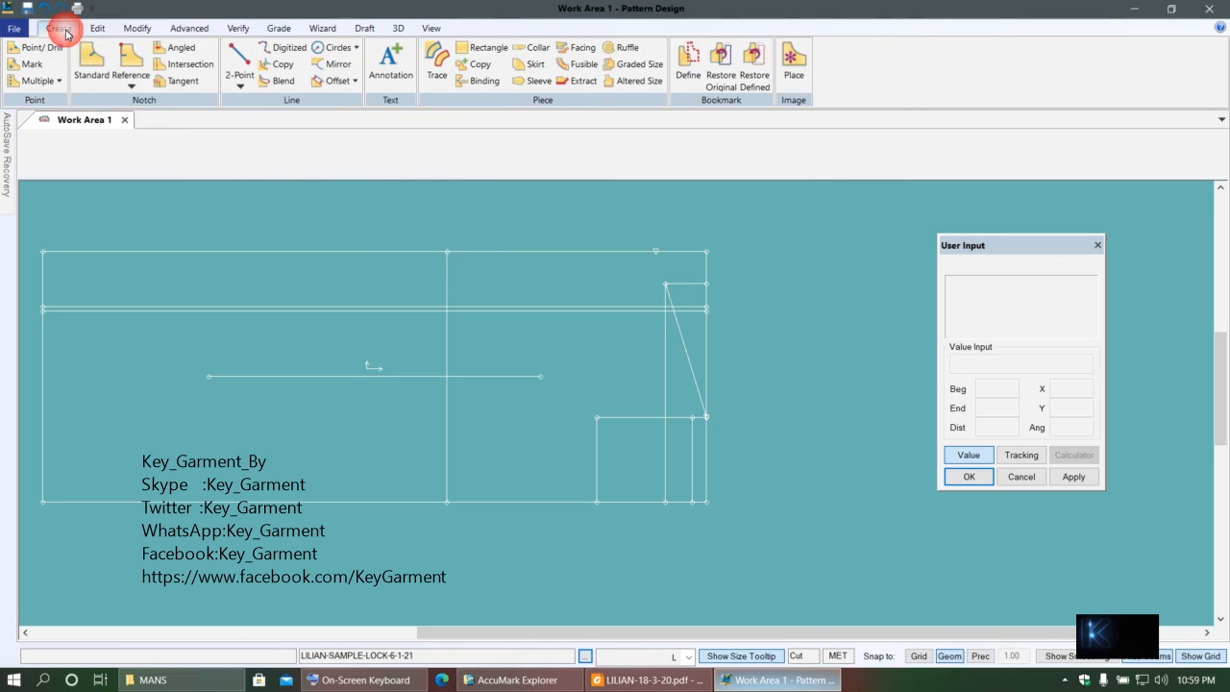
pyautogui.click(240, 79)
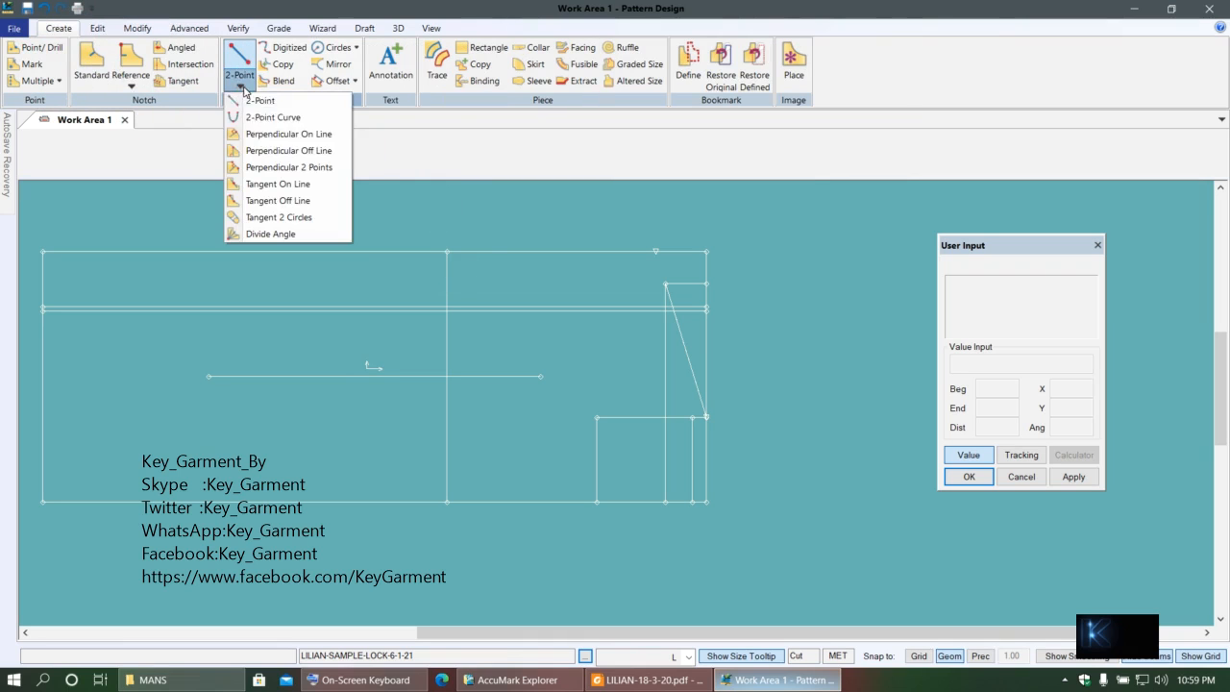
pyautogui.click(259, 101)
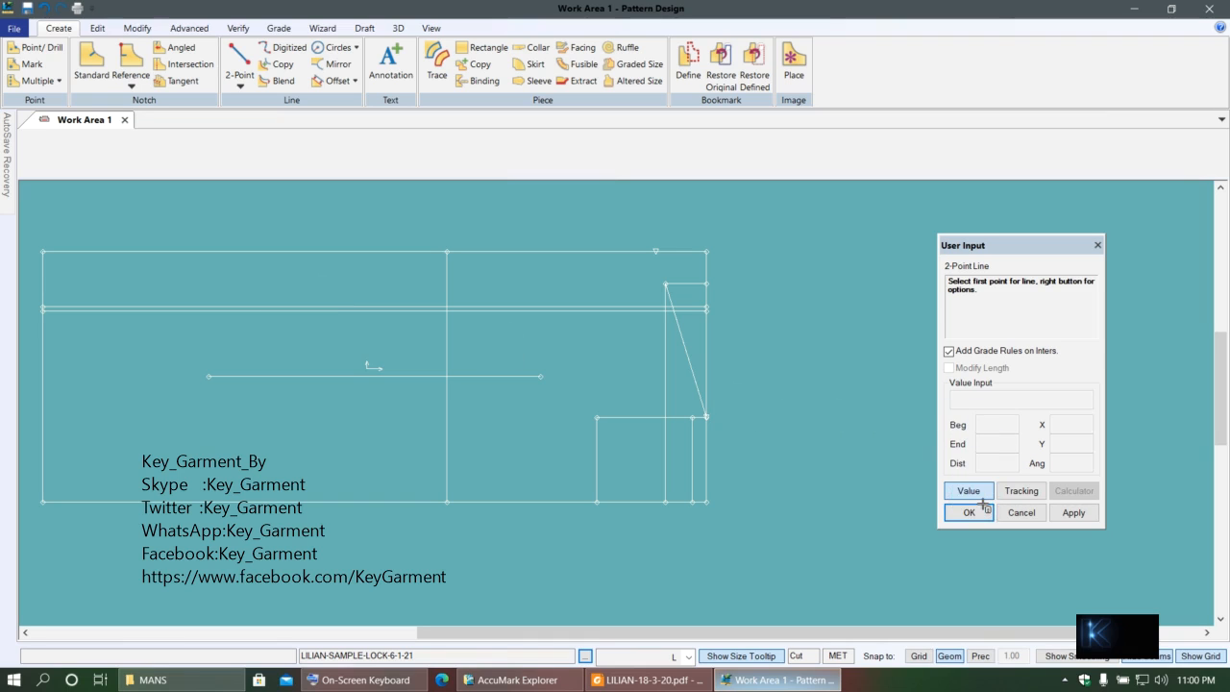
pyautogui.rightClick(196, 213)
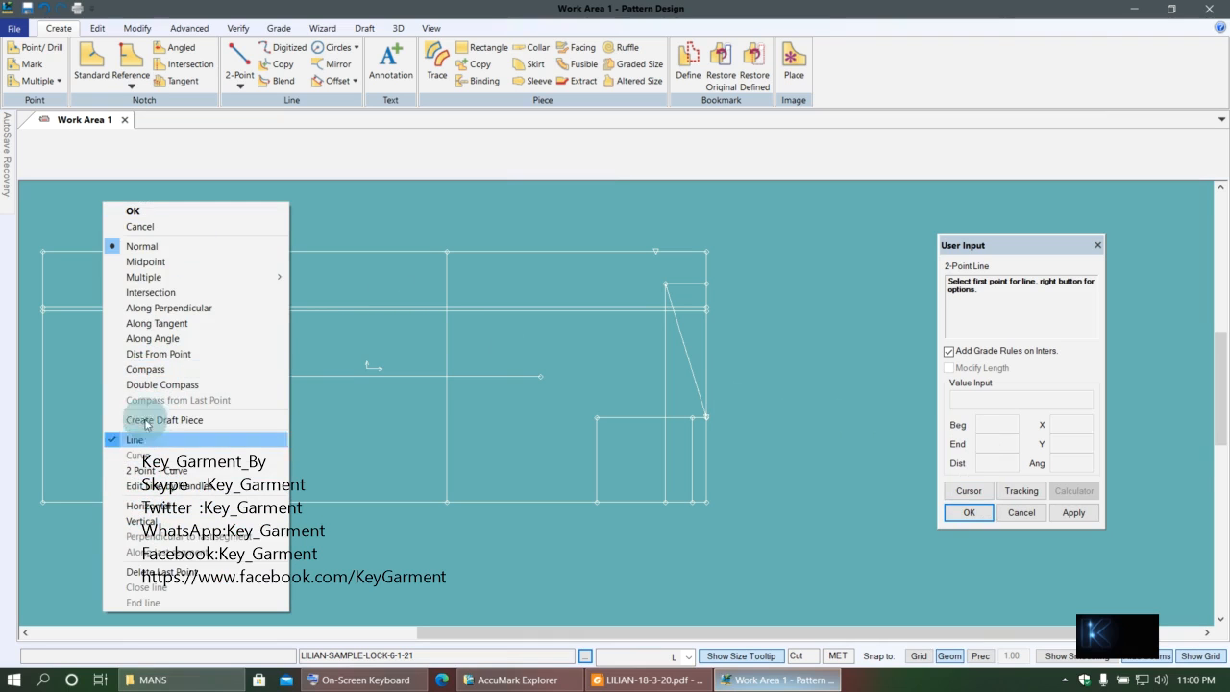
pyautogui.click(152, 370)
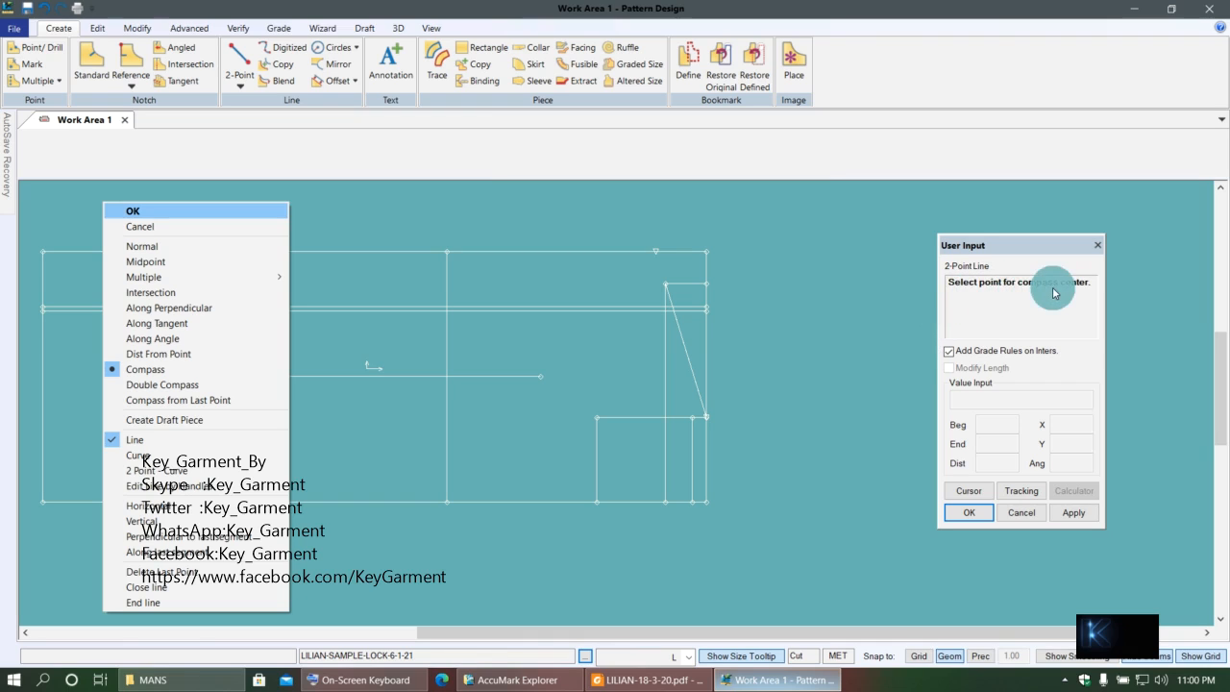
pyautogui.click(663, 317)
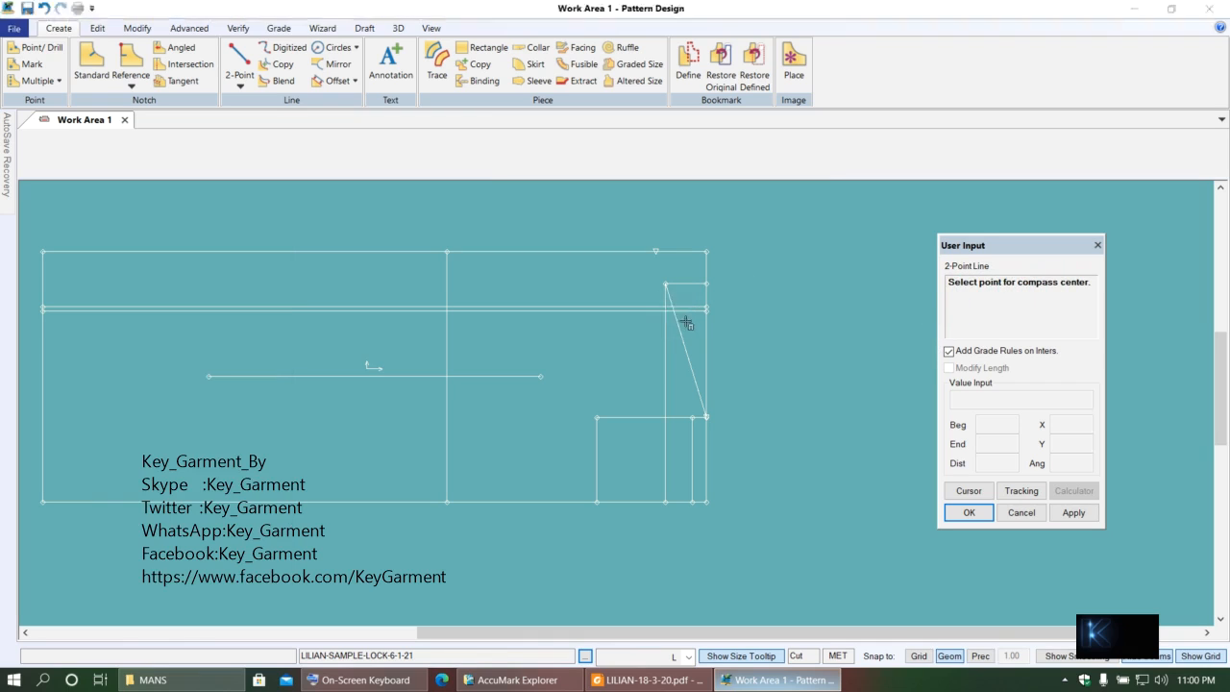
pyautogui.click(671, 285)
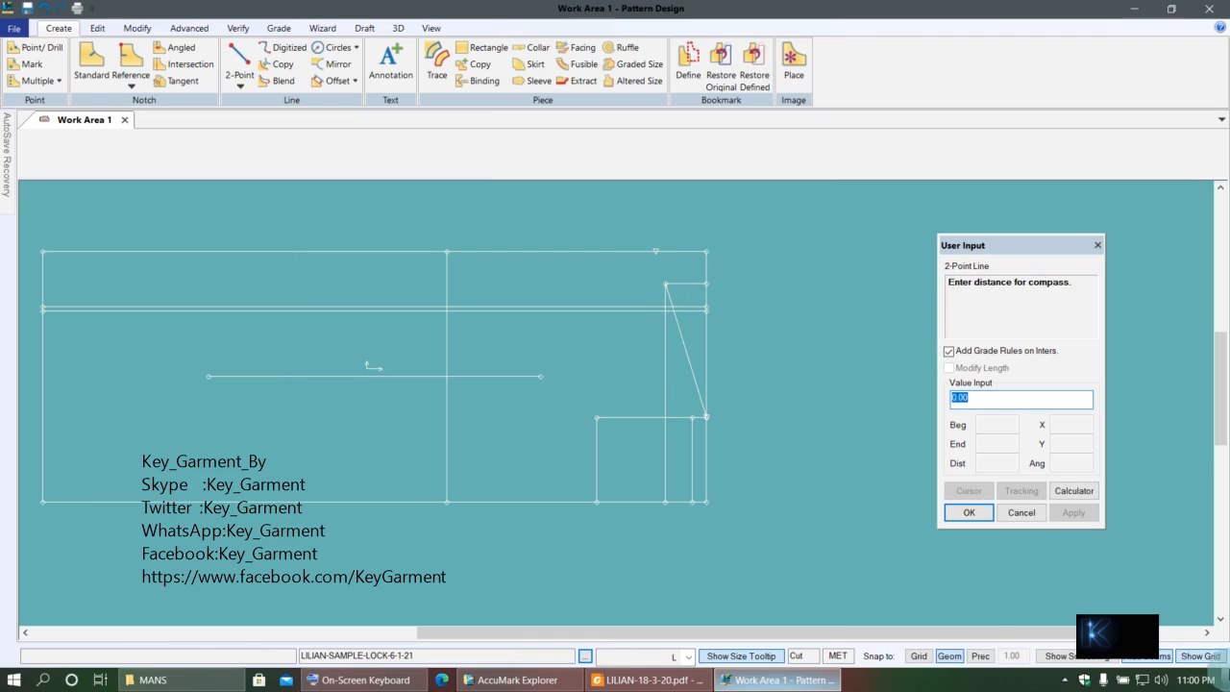
# - Set the compass distance to 24 and pick its intersection with the rectangle's top edge near the armhole line as the line's start
pyautogui.click(1074, 491)
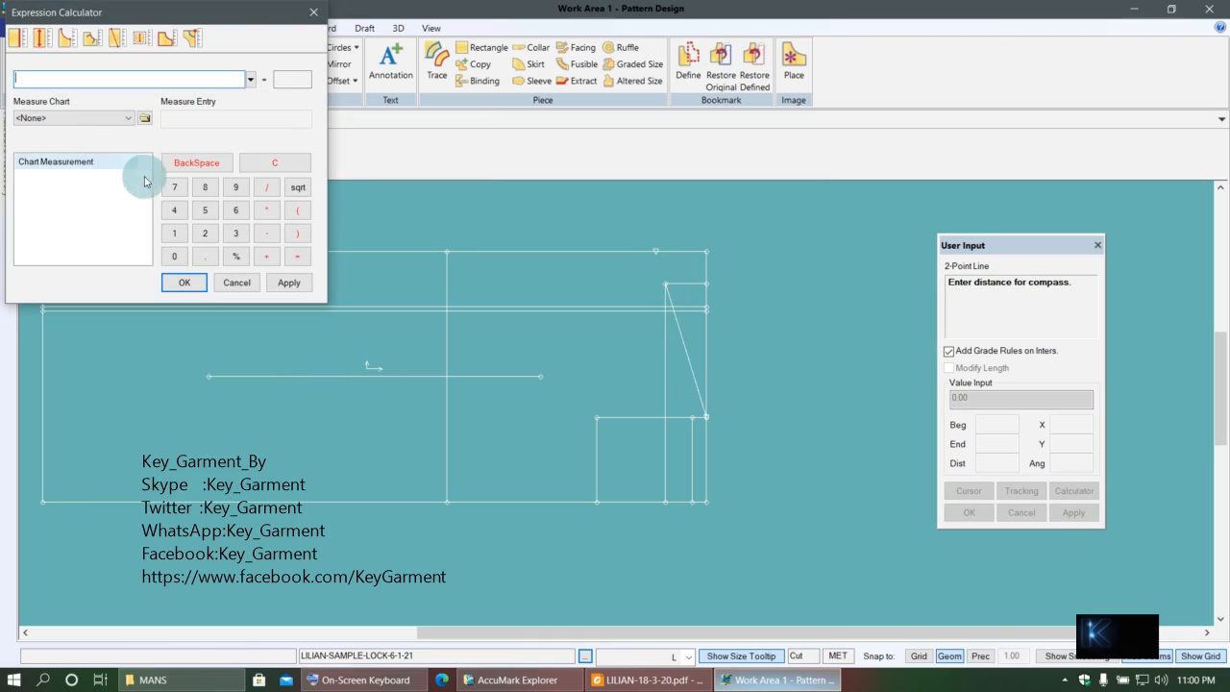
pyautogui.click(178, 219)
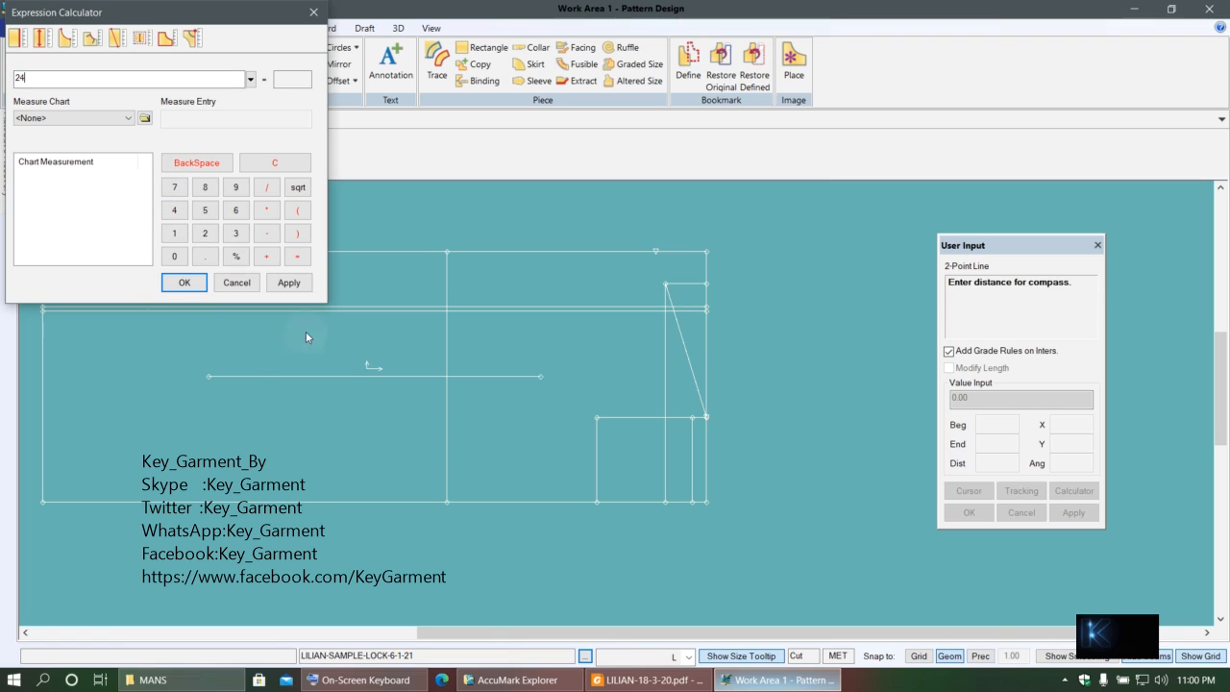
pyautogui.click(185, 282)
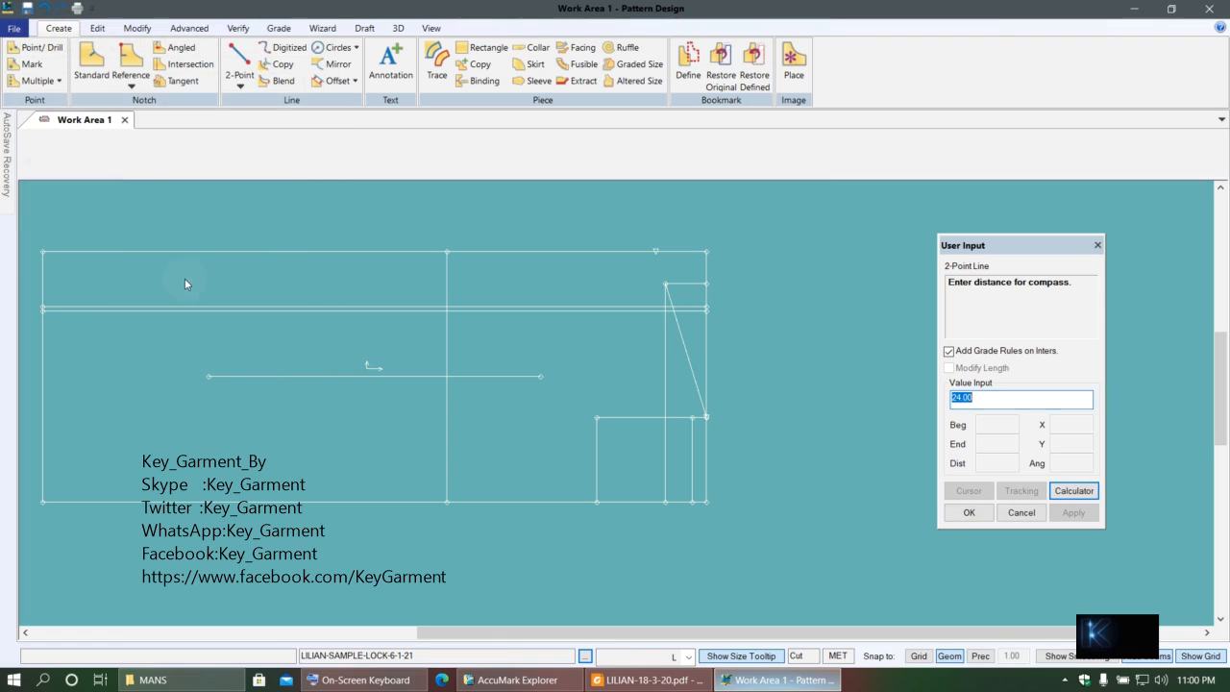
pyautogui.rightClick(631, 360)
pyautogui.click(610, 351)
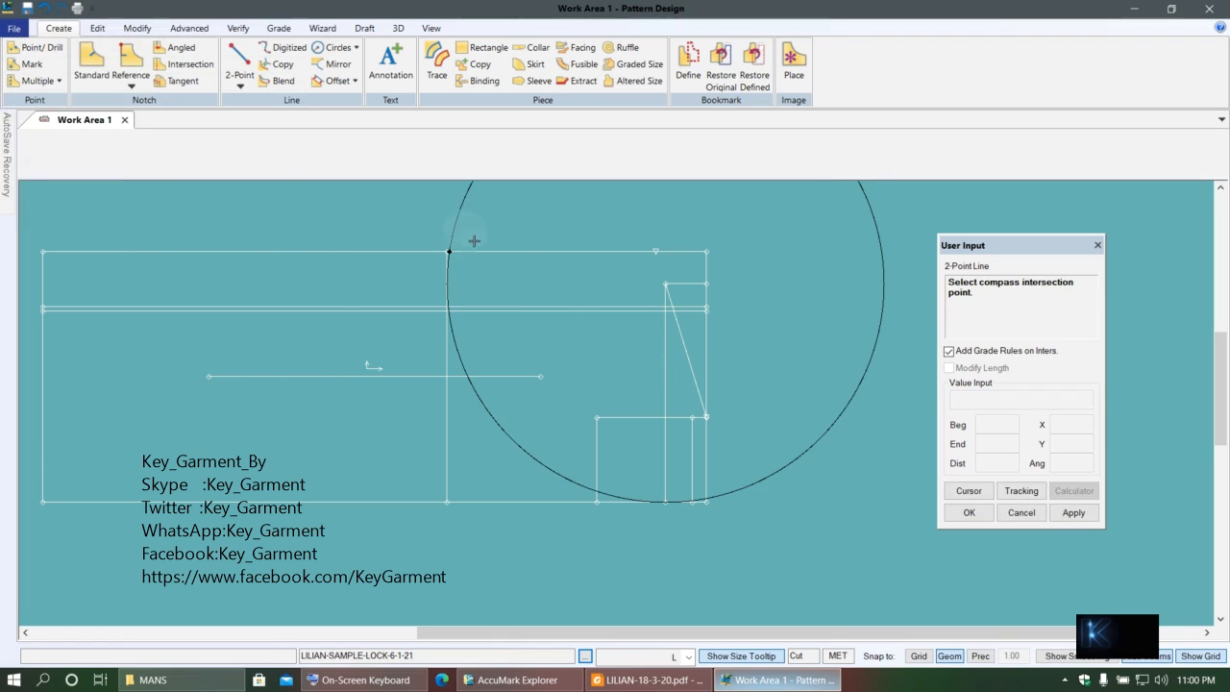
pyautogui.scroll(-5, 473, 229)
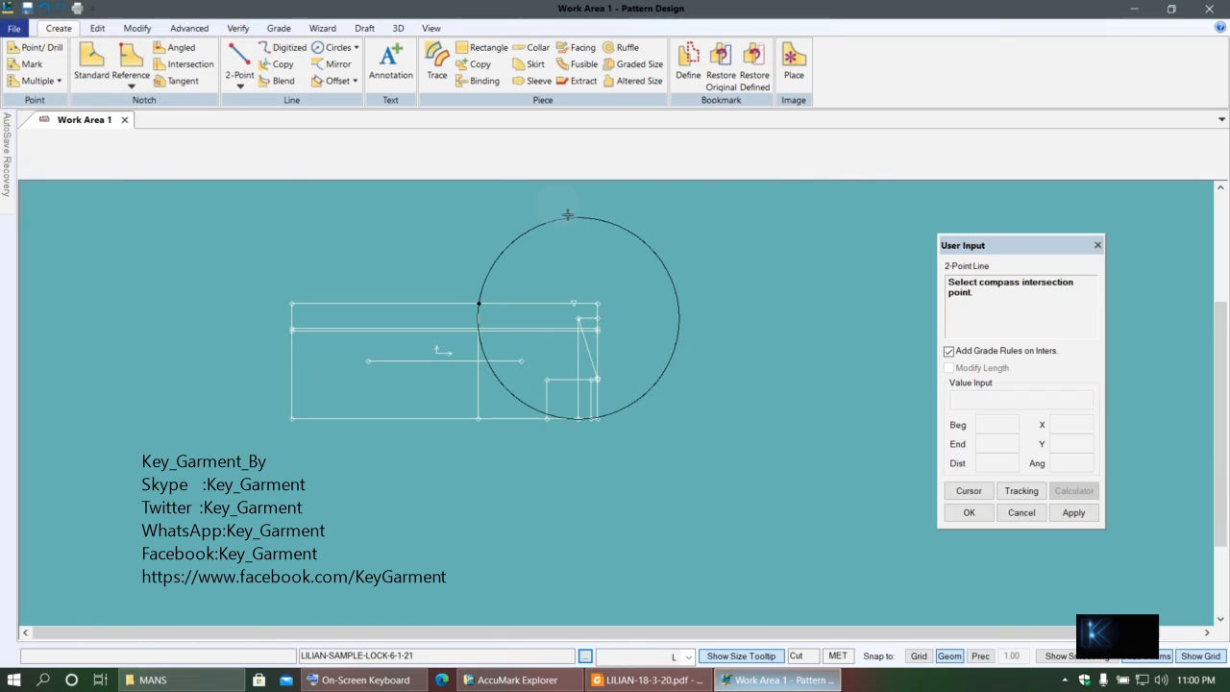
pyautogui.scroll(3, 580, 215)
pyautogui.scroll(1, 442, 375)
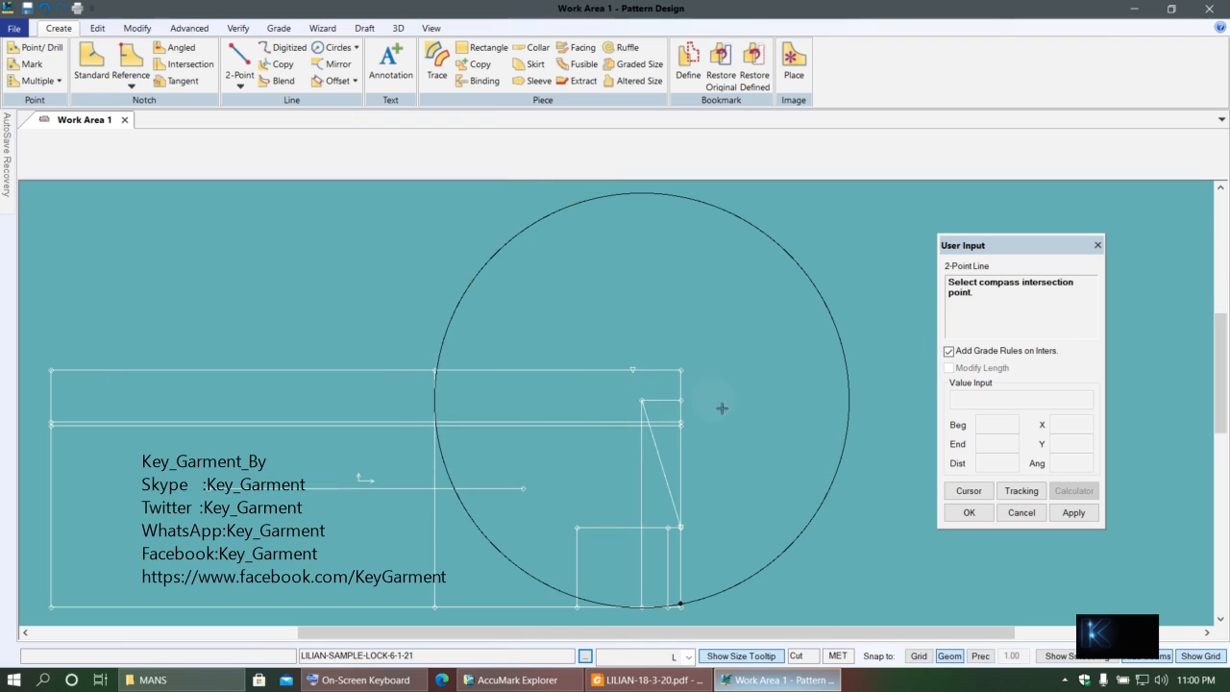
# - Return to normal point selection and draw the line vertically down past the rectangle's bottom edge, about 32.23 long, ending the command
pyautogui.rightClick(446, 364)
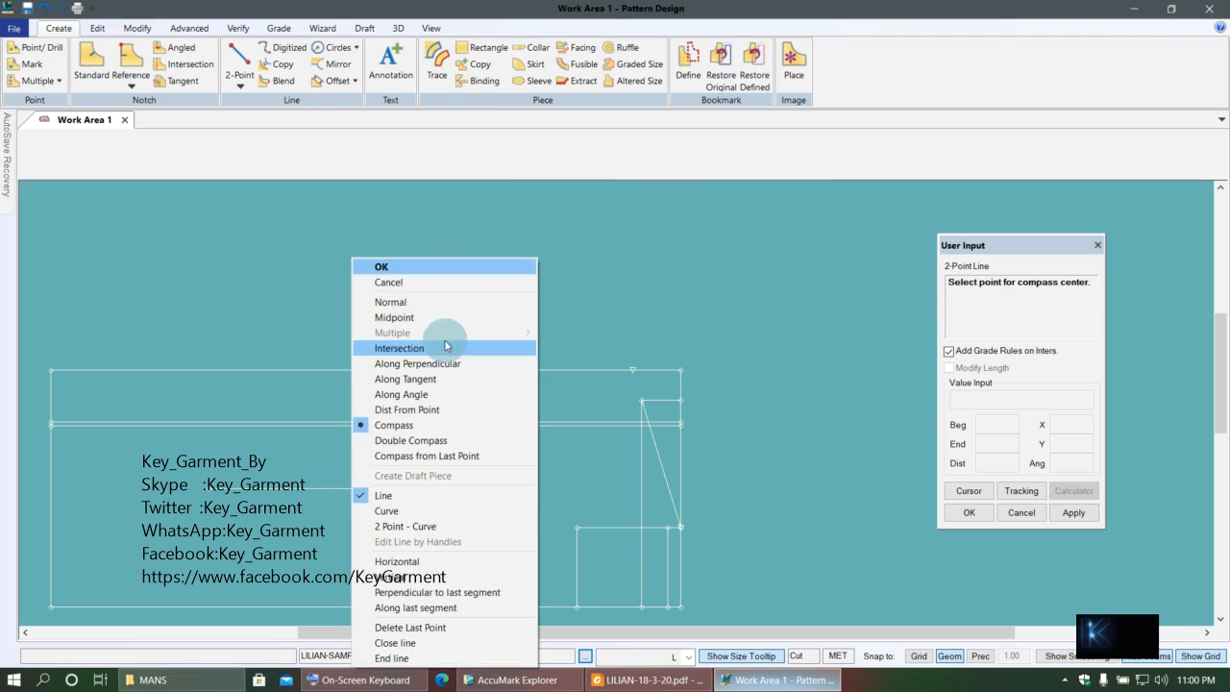
pyautogui.click(394, 304)
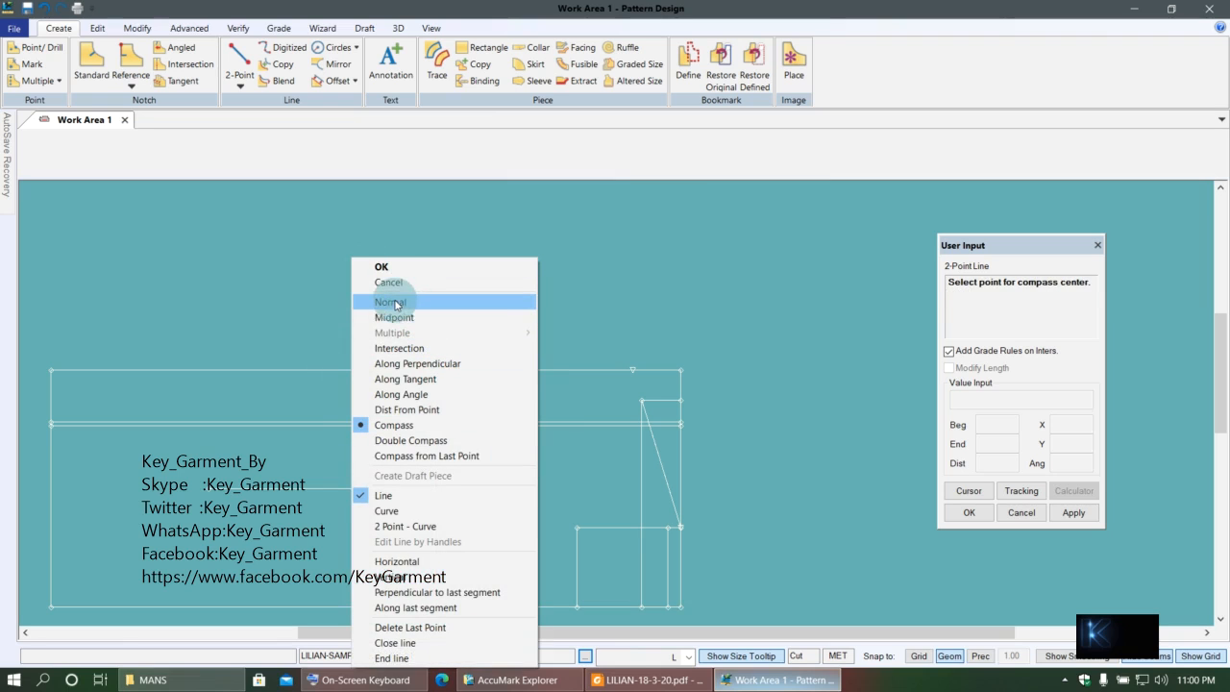
pyautogui.scroll(3, 447, 370)
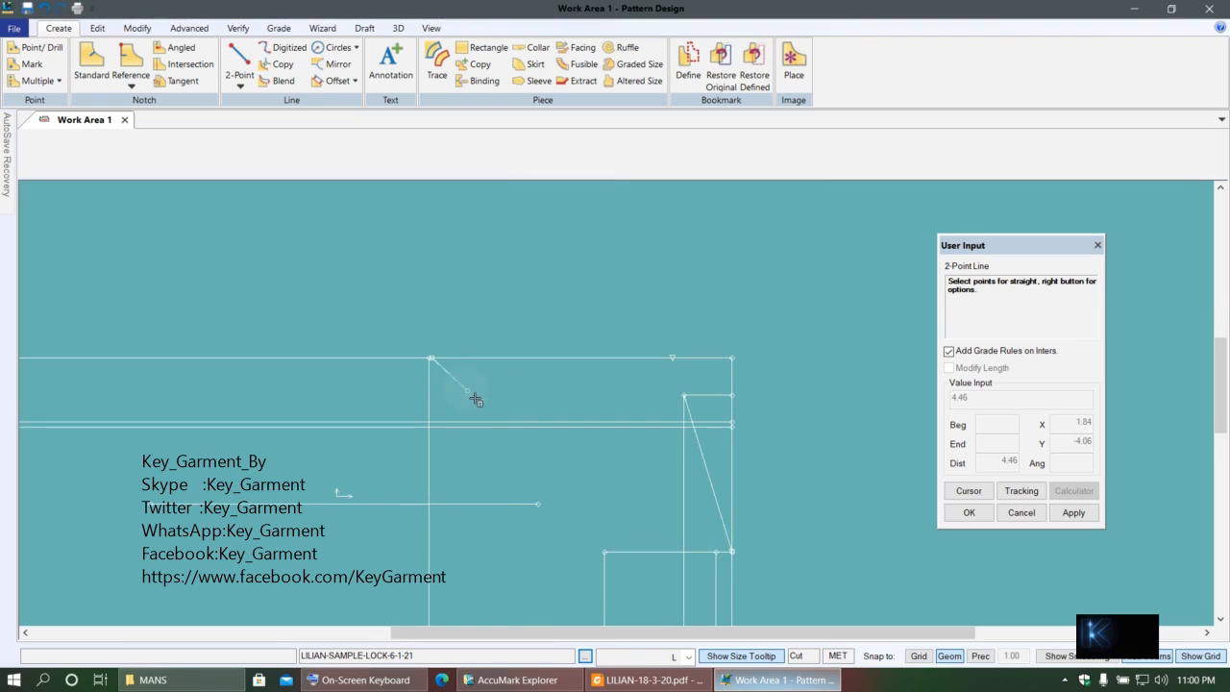
pyautogui.scroll(-3, 443, 524)
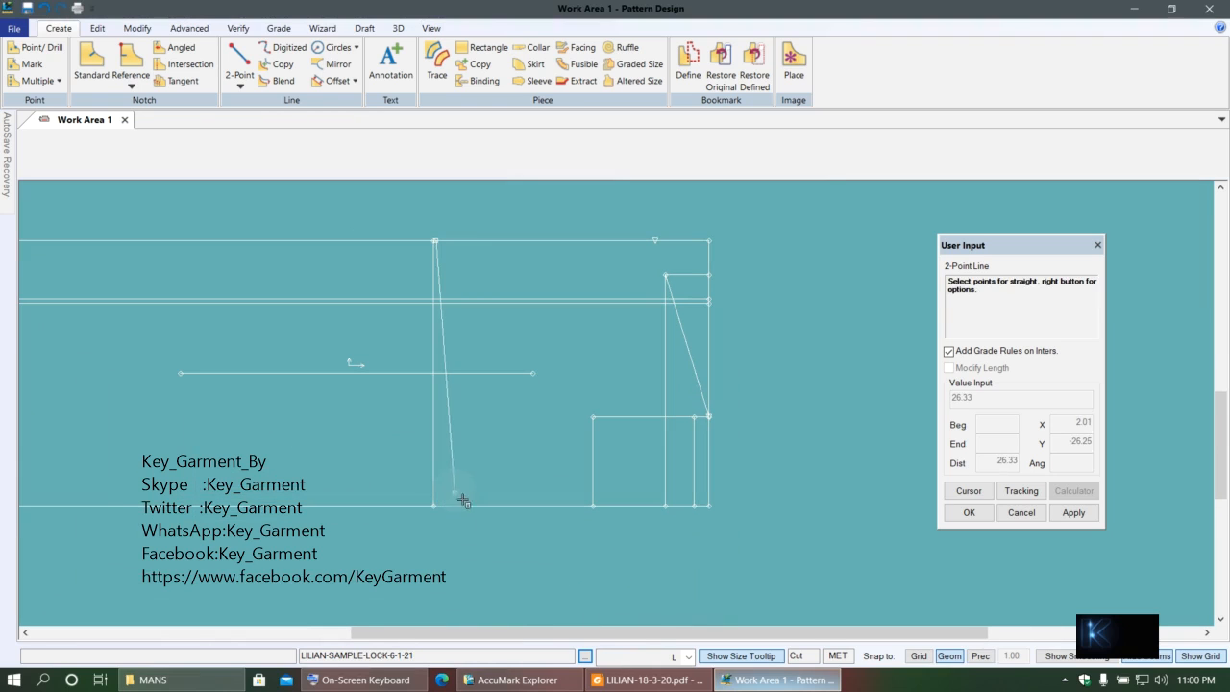
pyautogui.rightClick(465, 268)
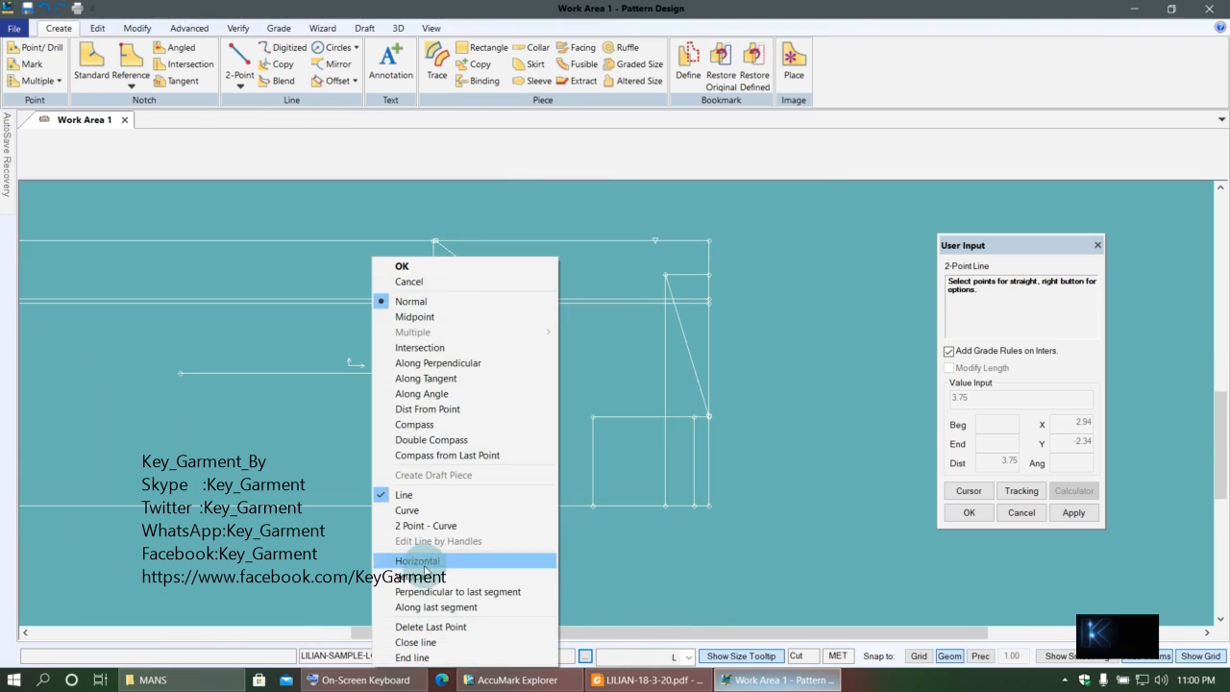
pyautogui.click(473, 552)
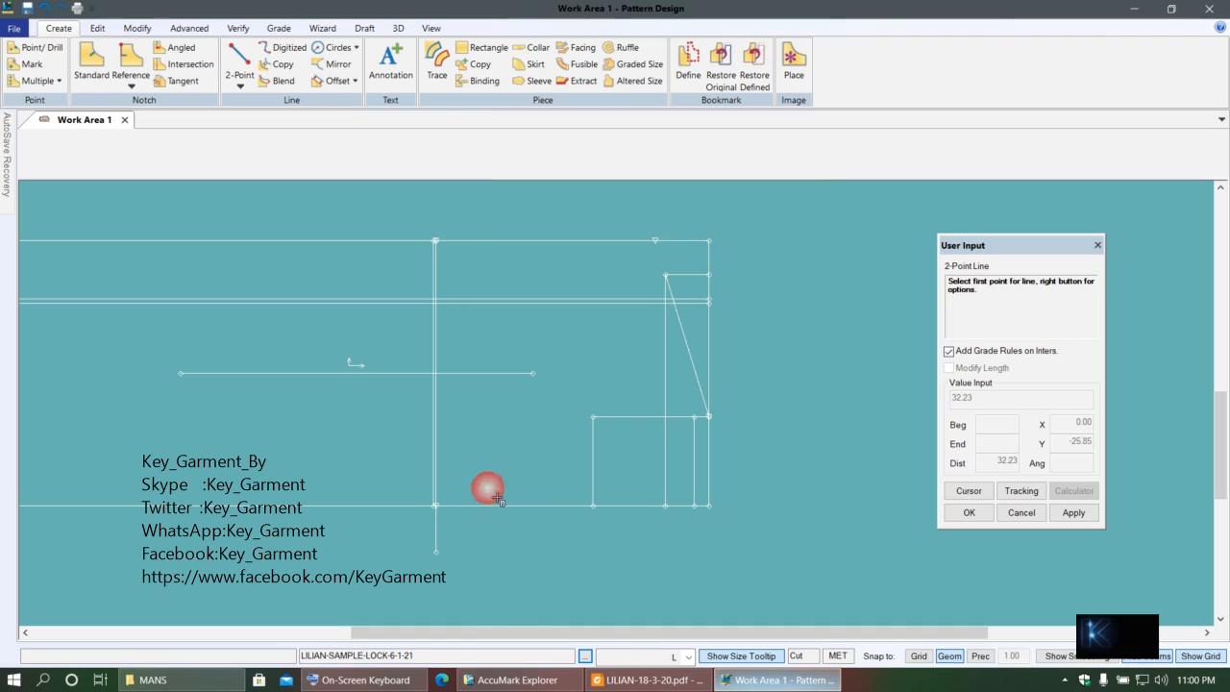
pyautogui.rightClick(258, 273)
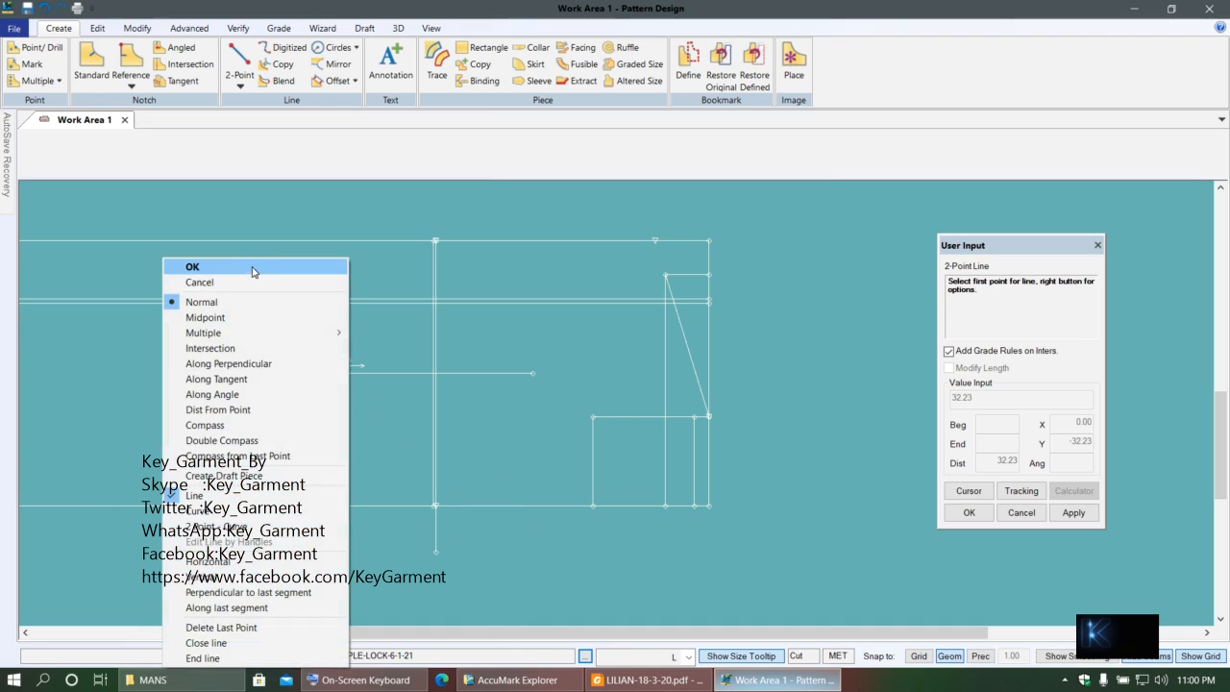
pyautogui.click(253, 269)
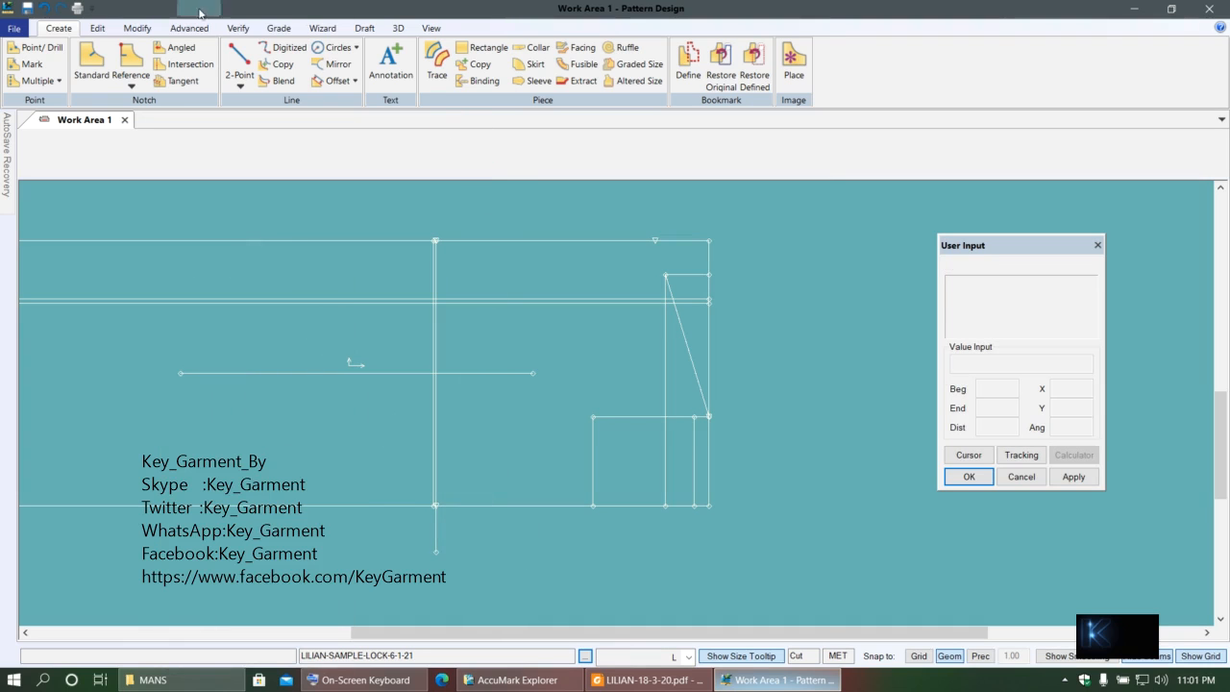
# - Trim the new vertical line's lower end to the rectangle's bottom edge with the Intersection Y grading command
pyautogui.click(279, 28)
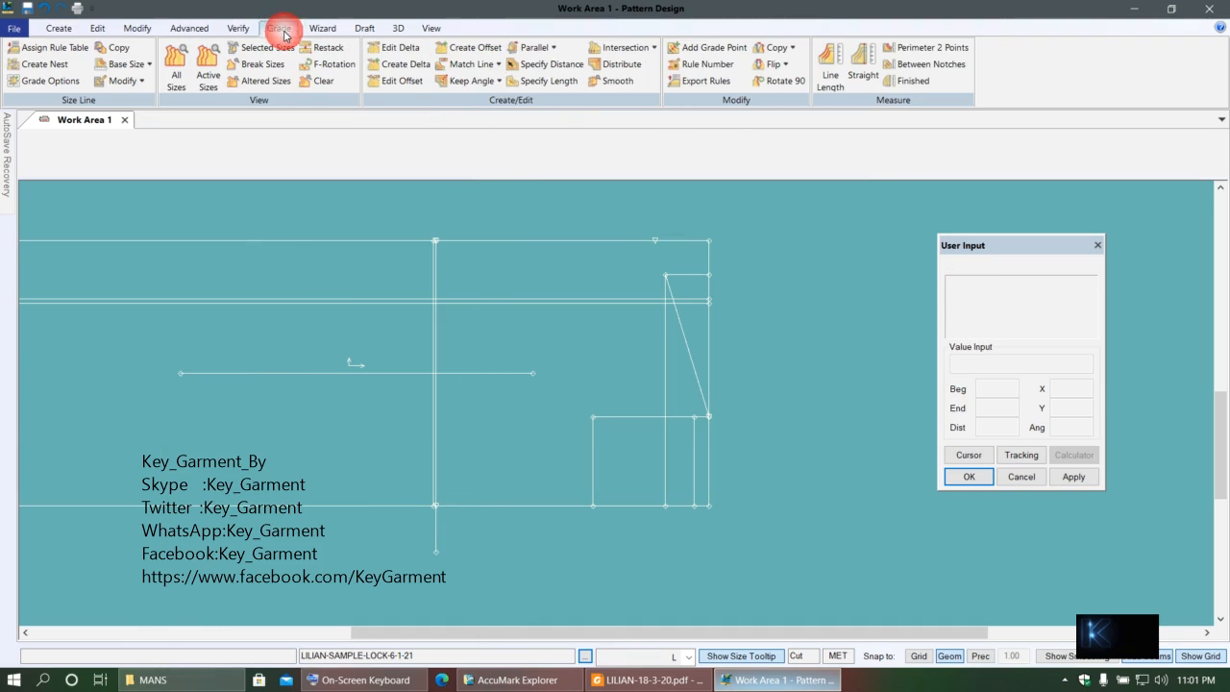
pyautogui.click(627, 47)
pyautogui.click(659, 83)
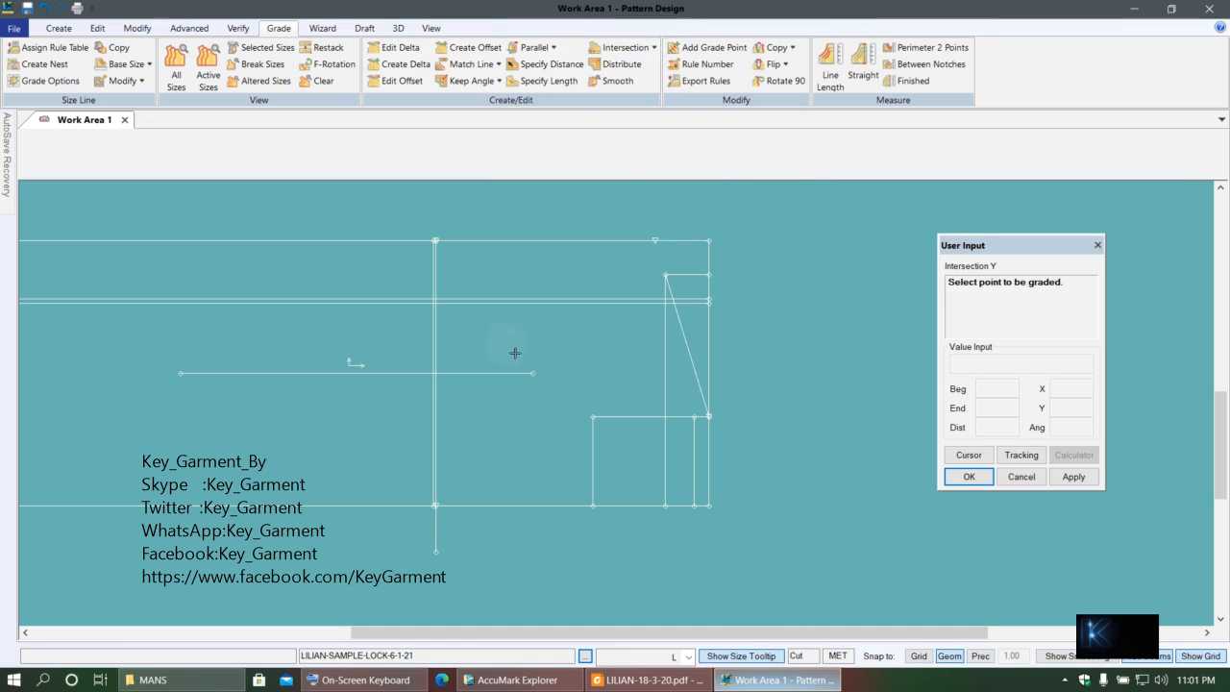
pyautogui.click(452, 559)
pyautogui.rightClick(504, 263)
pyautogui.click(480, 258)
# - Measure the straight distance from the new armhole line's upper end to the shoulder point and end the measuring command
pyautogui.scroll(3, 449, 396)
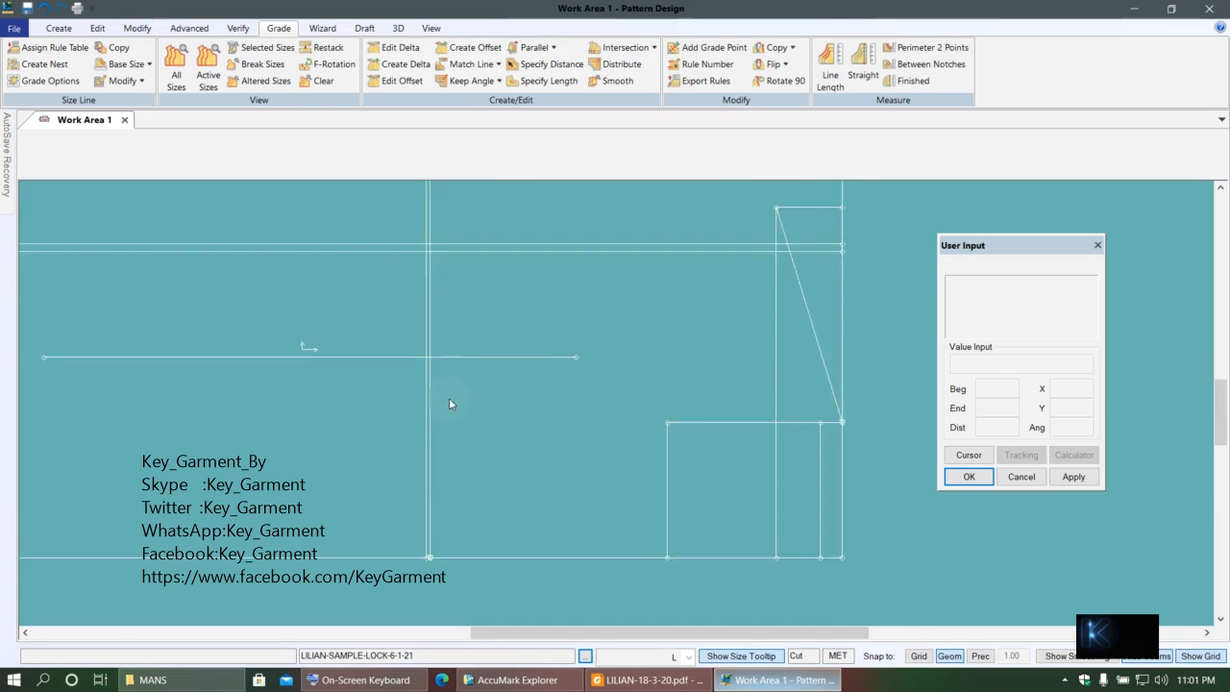
pyautogui.moveTo(489, 312); pyautogui.dragTo(455, 481, button='middle')
pyautogui.scroll(3, 583, 321)
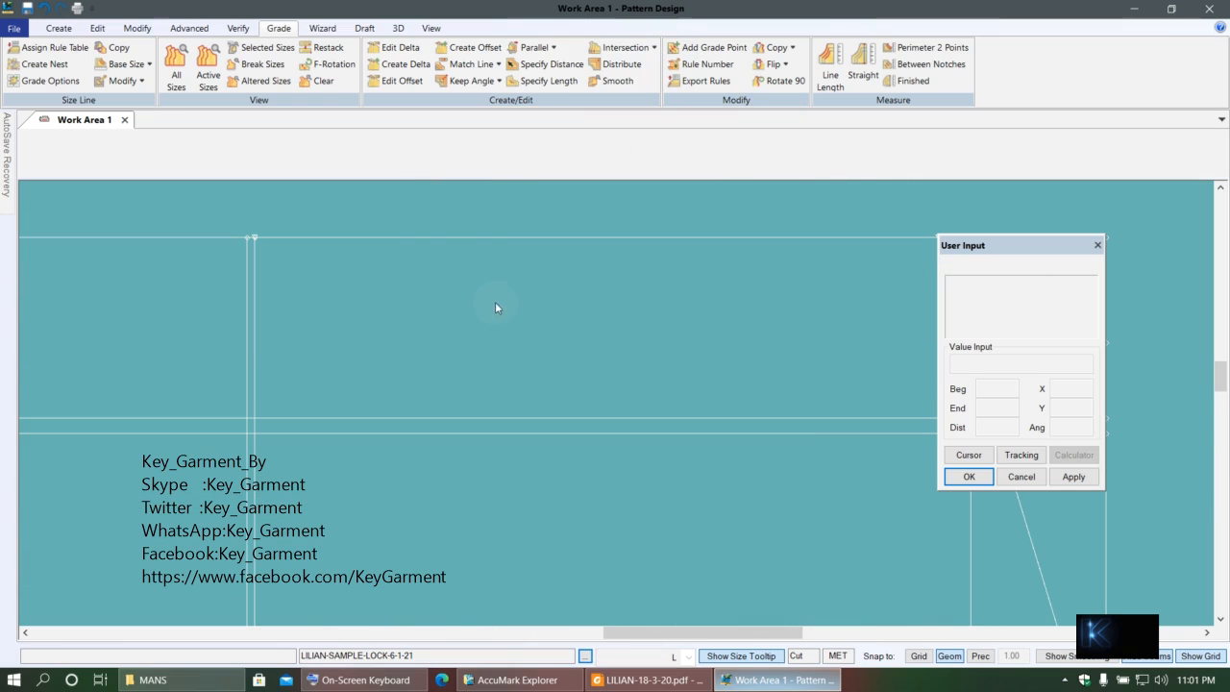
pyautogui.moveTo(636, 389); pyautogui.dragTo(461, 363, button='middle')
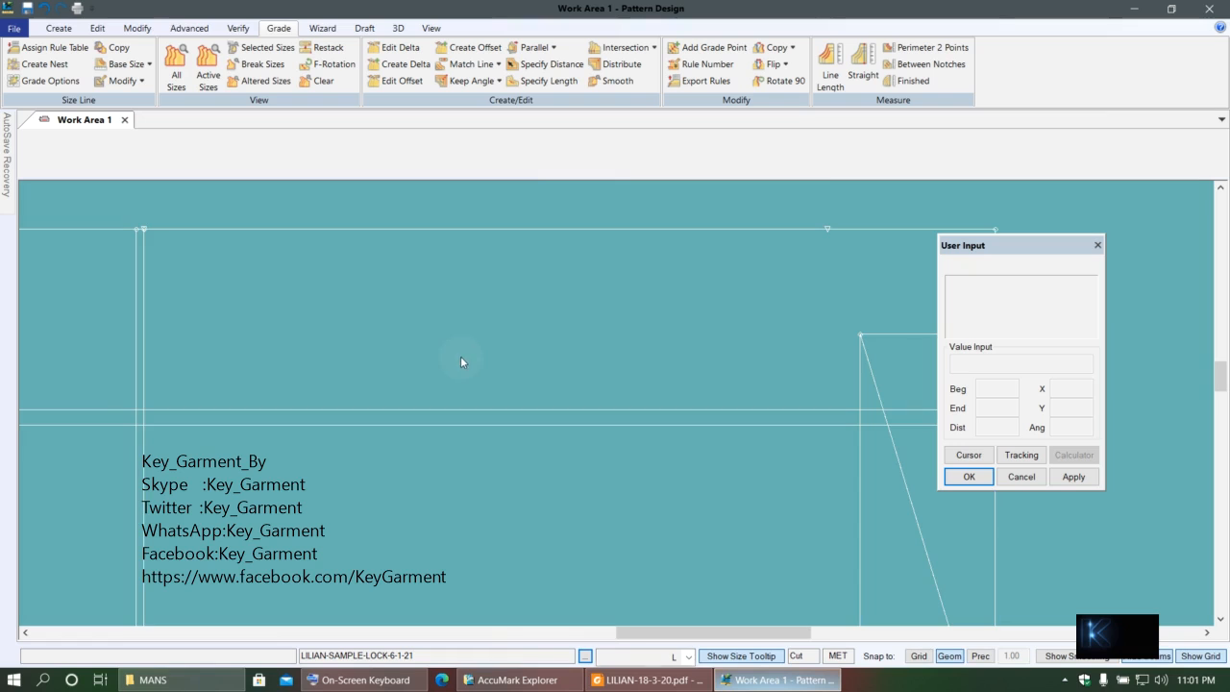
pyautogui.click(238, 28)
pyautogui.click(471, 47)
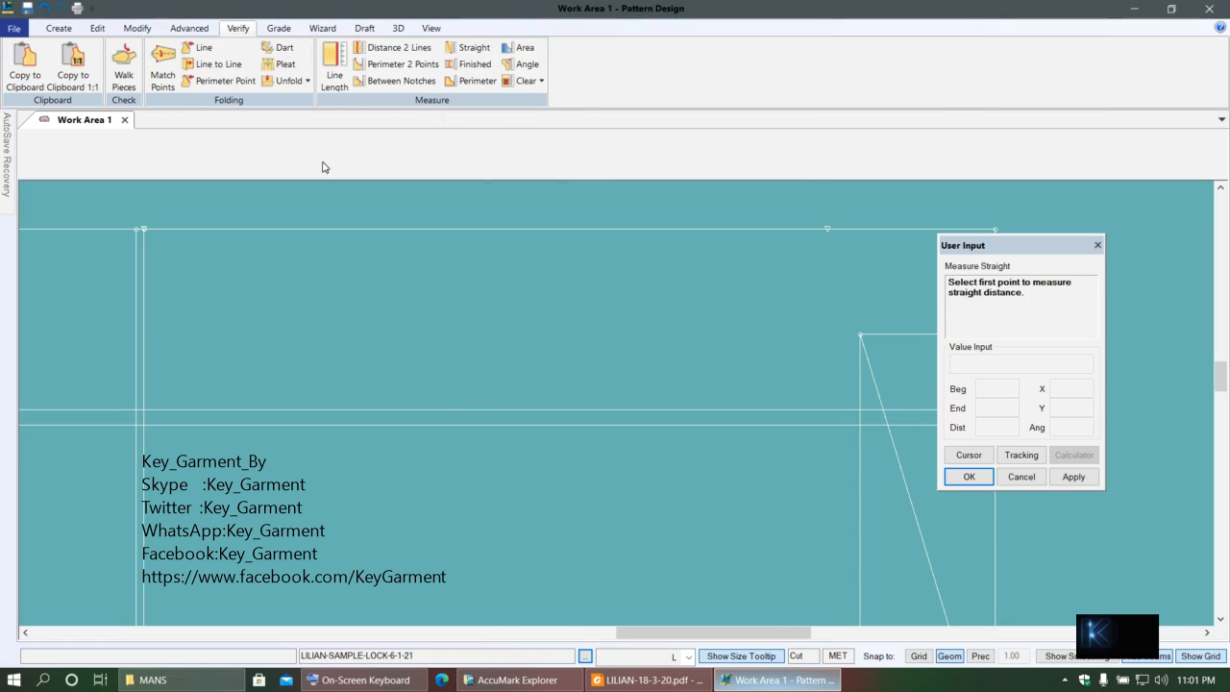
pyautogui.click(165, 231)
pyautogui.click(882, 387)
pyautogui.click(870, 340)
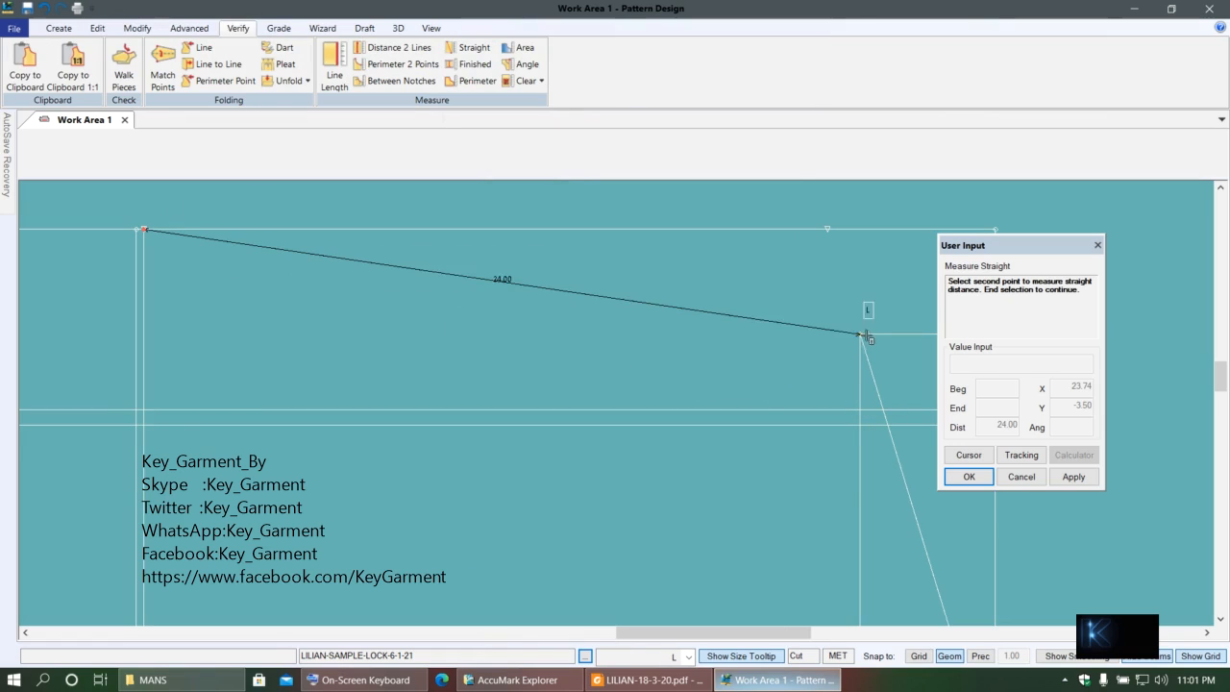
pyautogui.rightClick(486, 257)
pyautogui.click(486, 258)
pyautogui.rightClick(438, 265)
pyautogui.click(434, 267)
pyautogui.rightClick(514, 275)
pyautogui.click(502, 275)
pyautogui.scroll(-6, 494, 310)
pyautogui.moveTo(469, 361); pyautogui.dragTo(496, 276)
pyautogui.moveTo(441, 320); pyautogui.dragTo(579, 330)
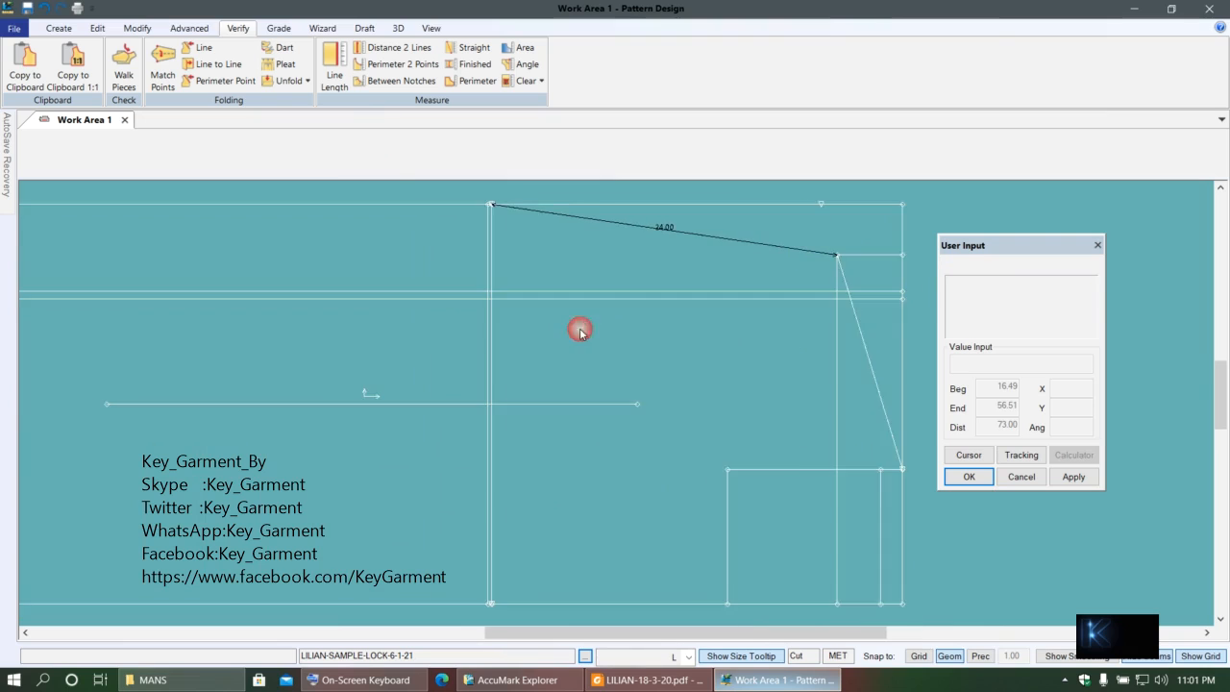
pyautogui.scroll(-2, 579, 330)
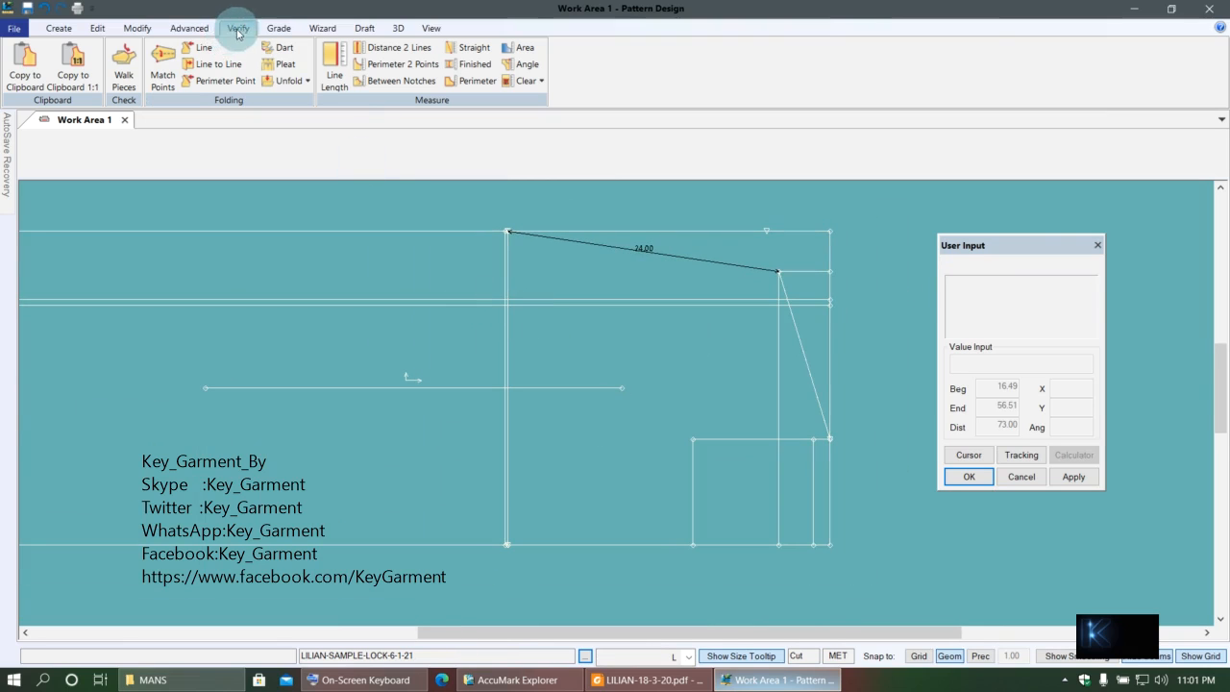
# - Delete the old vertical armhole line beside the new one and end the delete command
pyautogui.click(132, 28)
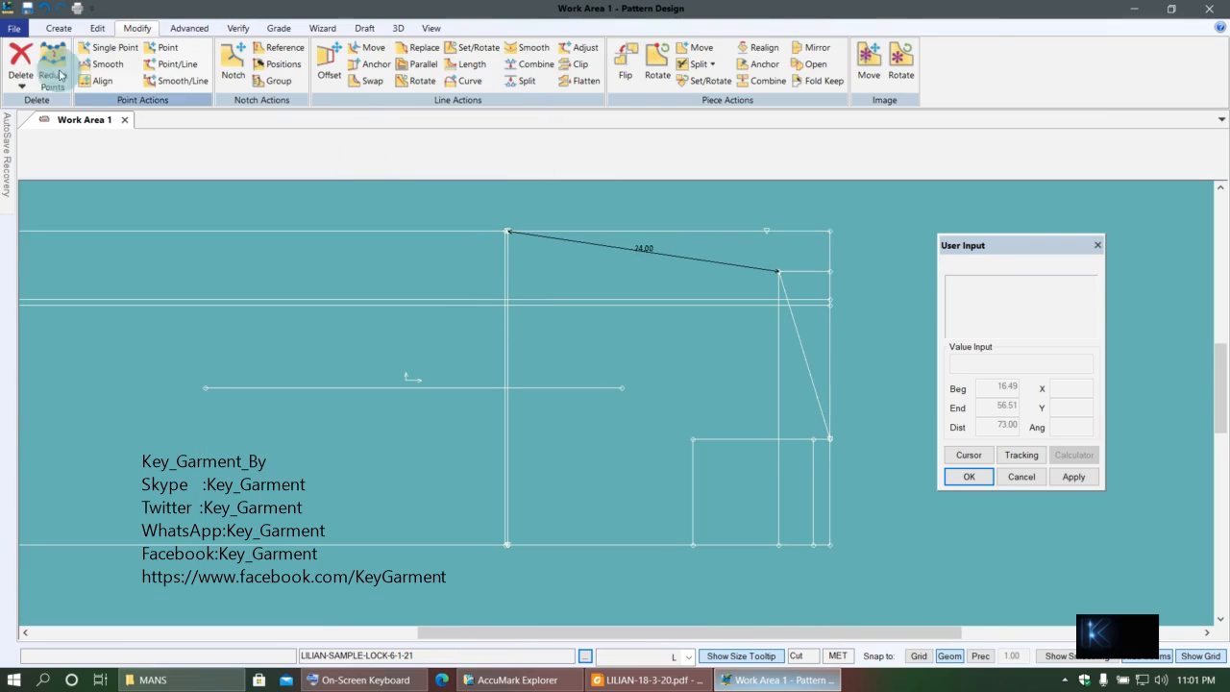
pyautogui.click(22, 85)
pyautogui.click(38, 117)
pyautogui.click(235, 249)
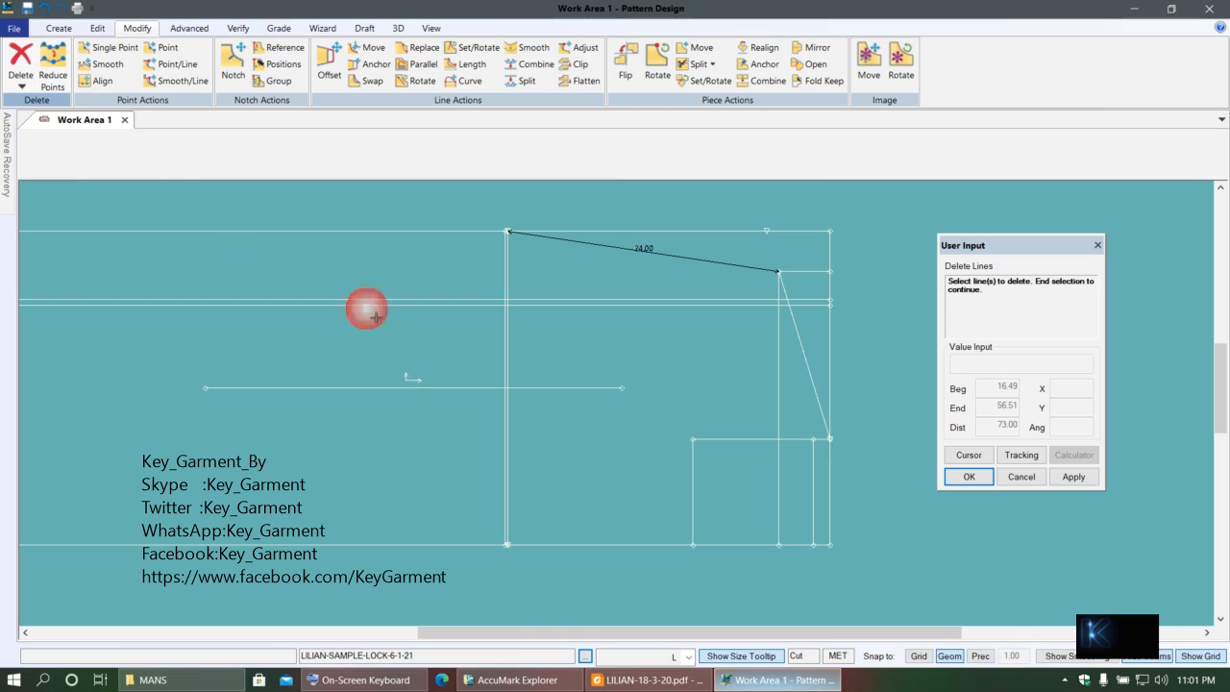
pyautogui.scroll(2, 506, 359)
pyautogui.rightClick(375, 324)
pyautogui.click(375, 325)
pyautogui.scroll(-2, 412, 335)
pyautogui.scroll(-1, 553, 327)
pyautogui.moveTo(581, 389); pyautogui.dragTo(625, 356, button='middle')
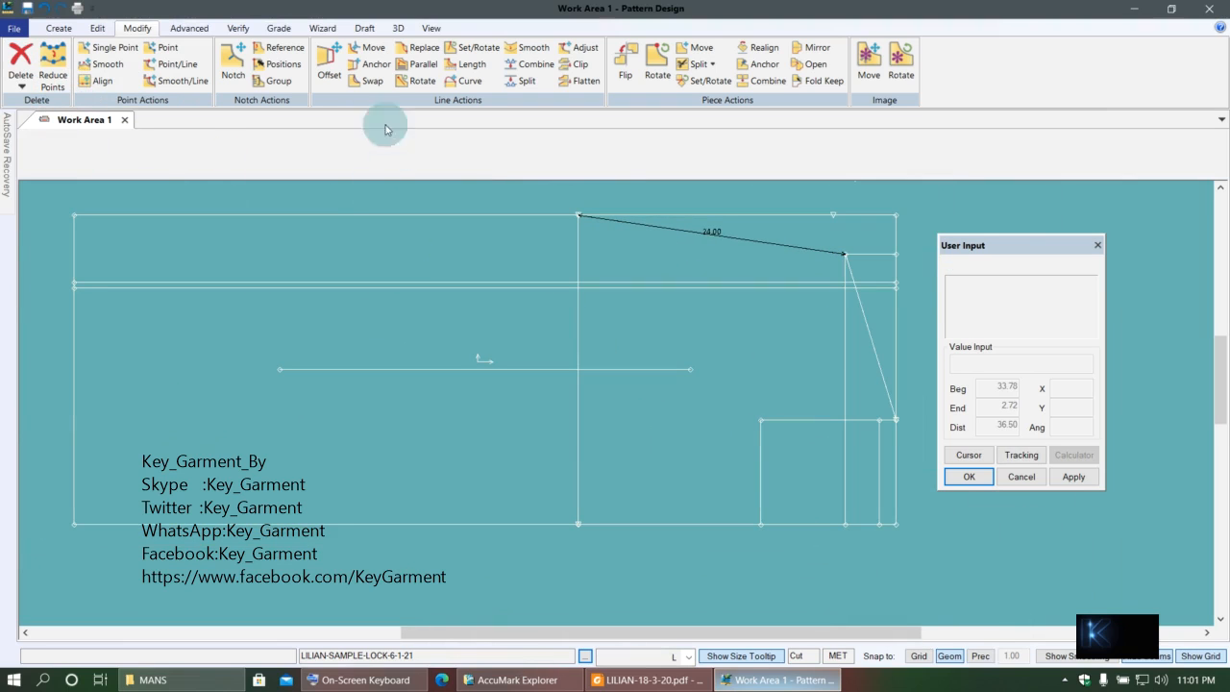
# - Clear the distance measurement between the armhole line and the shoulder point from the drawing
pyautogui.click(237, 28)
pyautogui.click(497, 84)
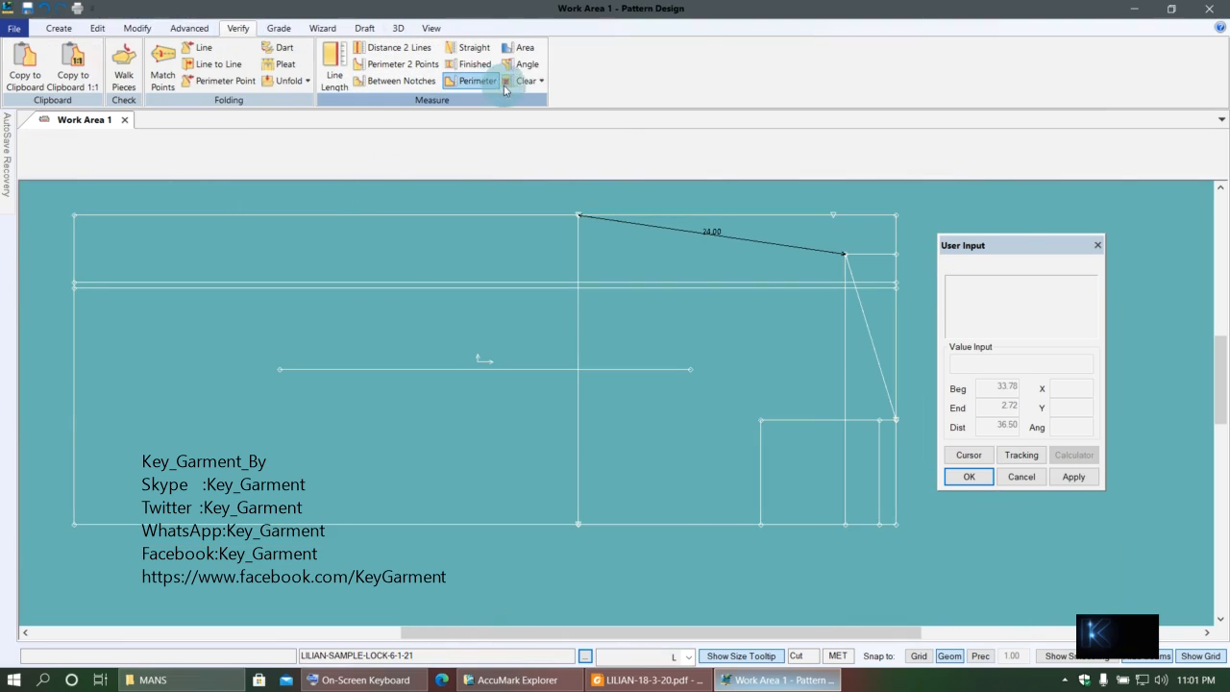
pyautogui.click(58, 28)
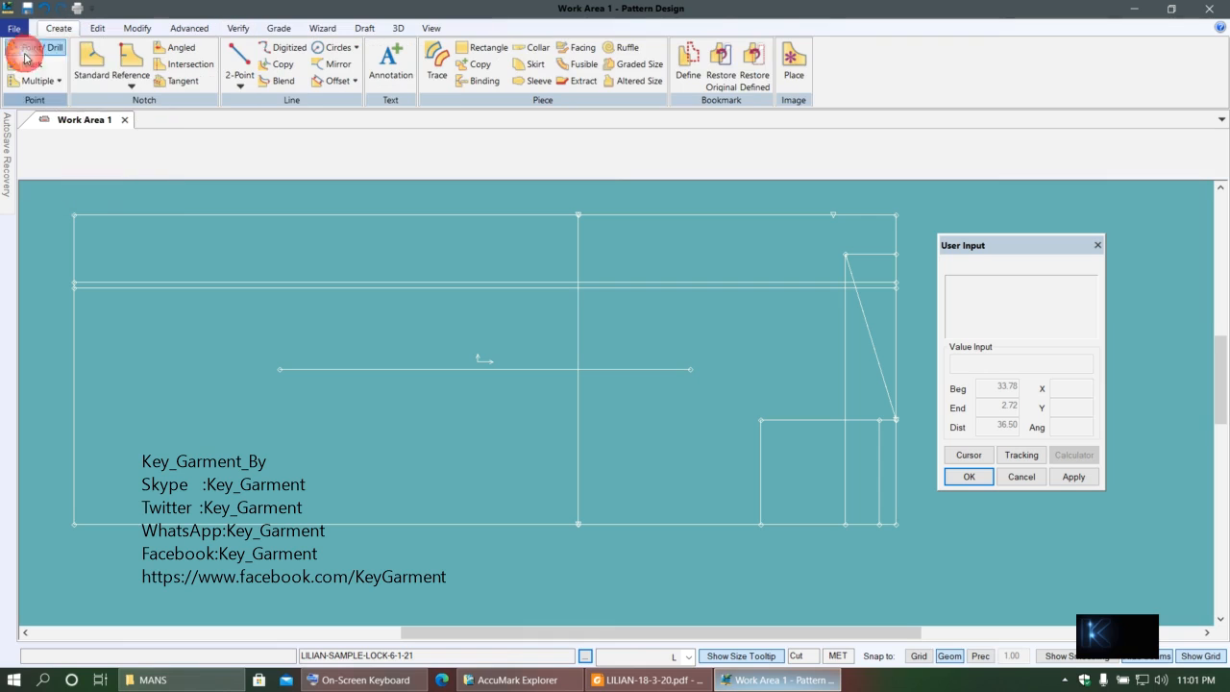
# - Save the piece with Save As in ROMAN2, keeping the name LILIAN-SAMPLE-LOCK-6-1-21
pyautogui.click(14, 28)
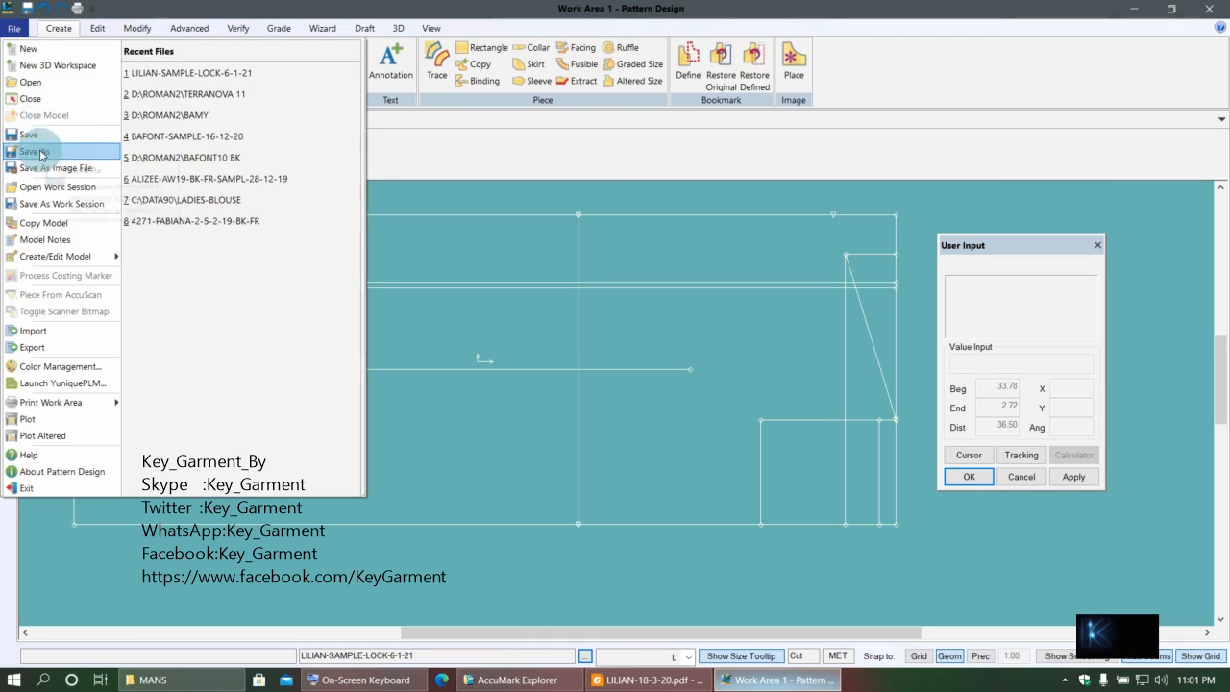
pyautogui.click(41, 153)
pyautogui.click(452, 357)
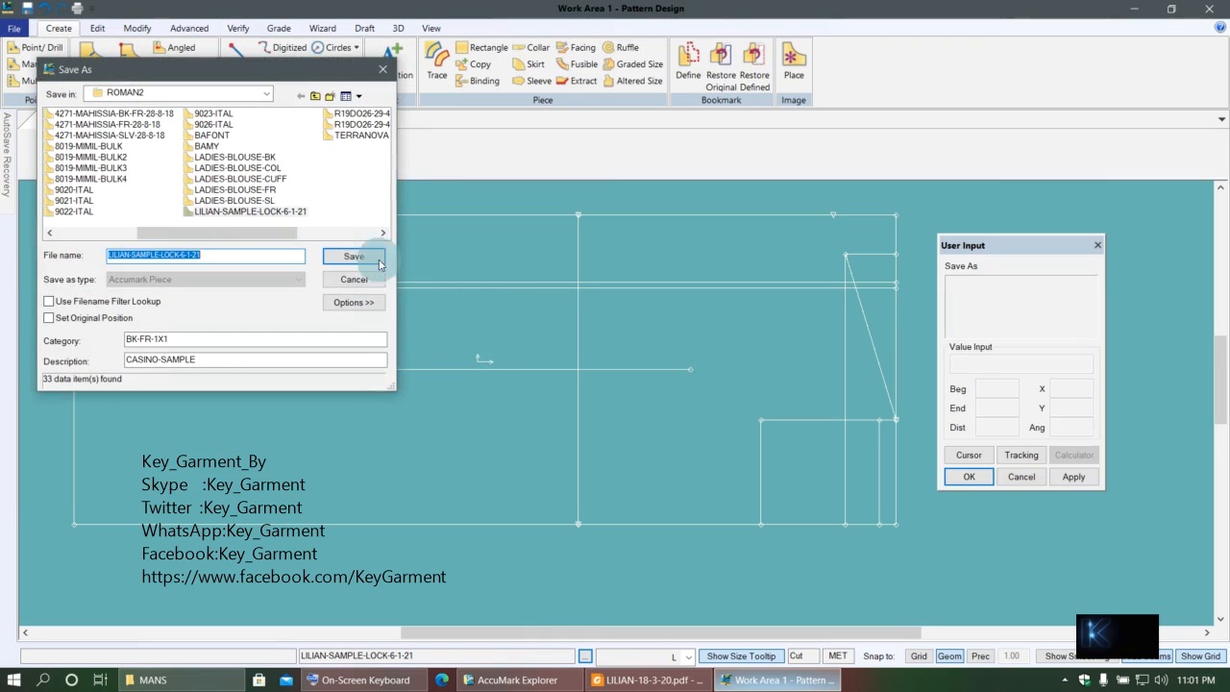
pyautogui.click(354, 257)
pyautogui.click(275, 275)
pyautogui.click(429, 271)
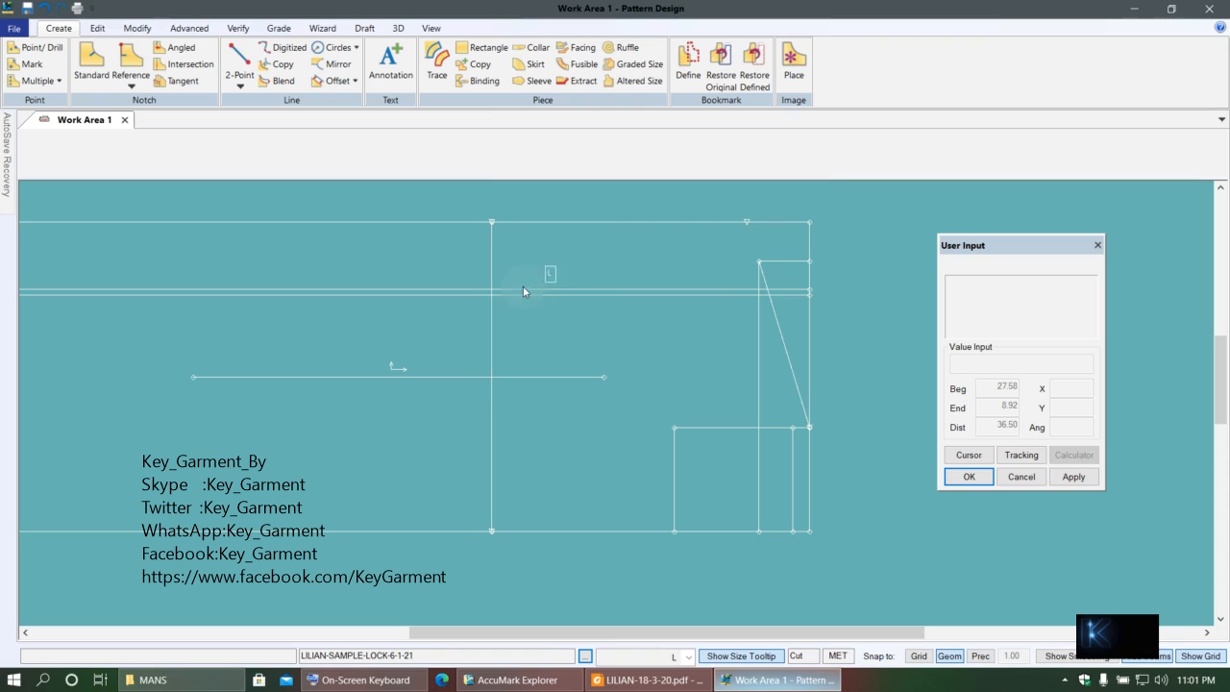
# - Clip the two closely spaced horizontal lines at the vertical armhole line, keeping their shoulder-side parts, and end the clip command
pyautogui.scroll(3, 676, 297)
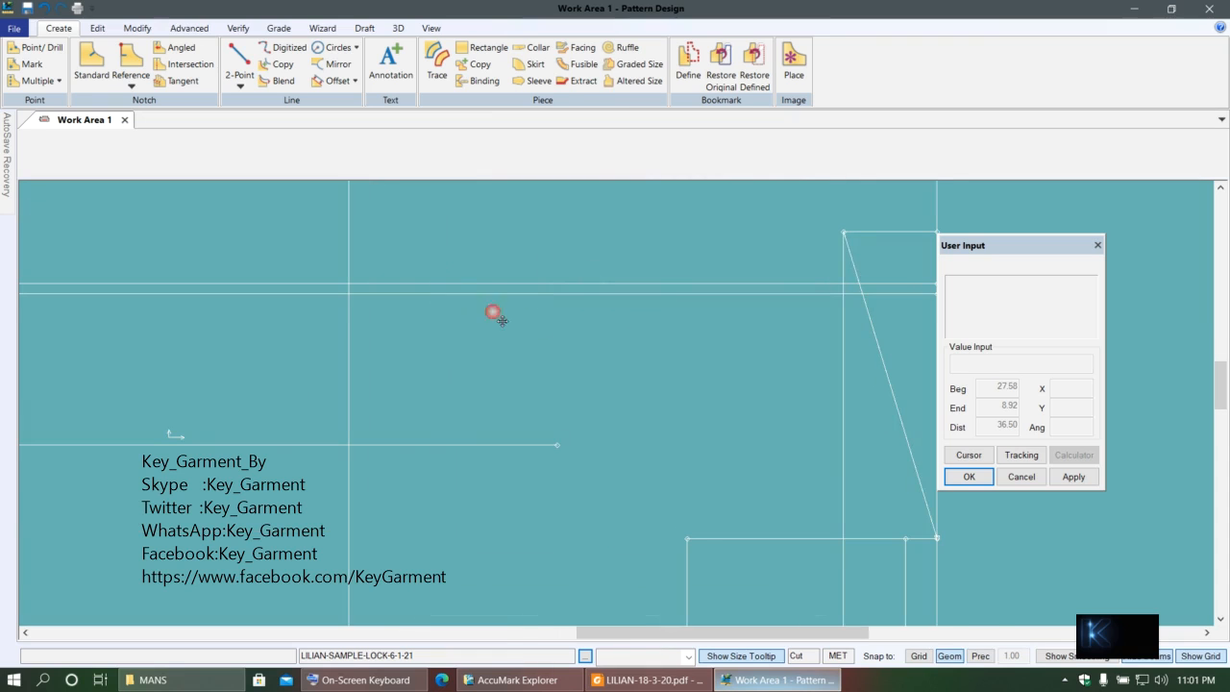
pyautogui.scroll(-3, 777, 357)
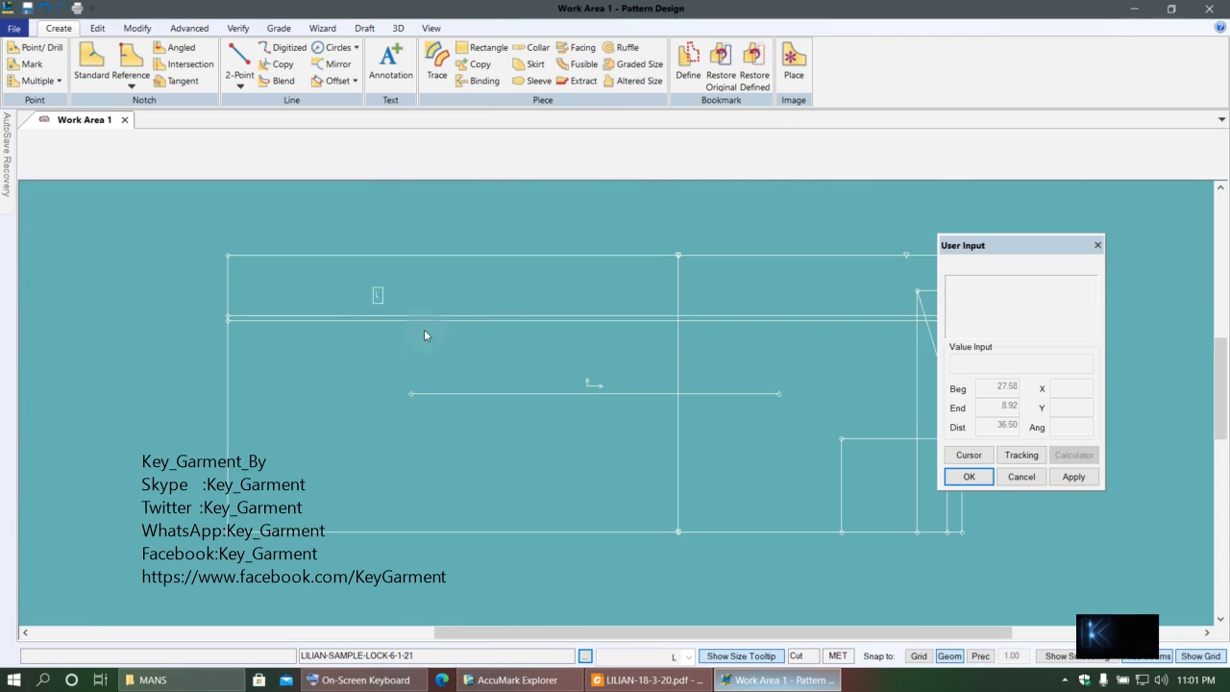
pyautogui.scroll(3, 660, 363)
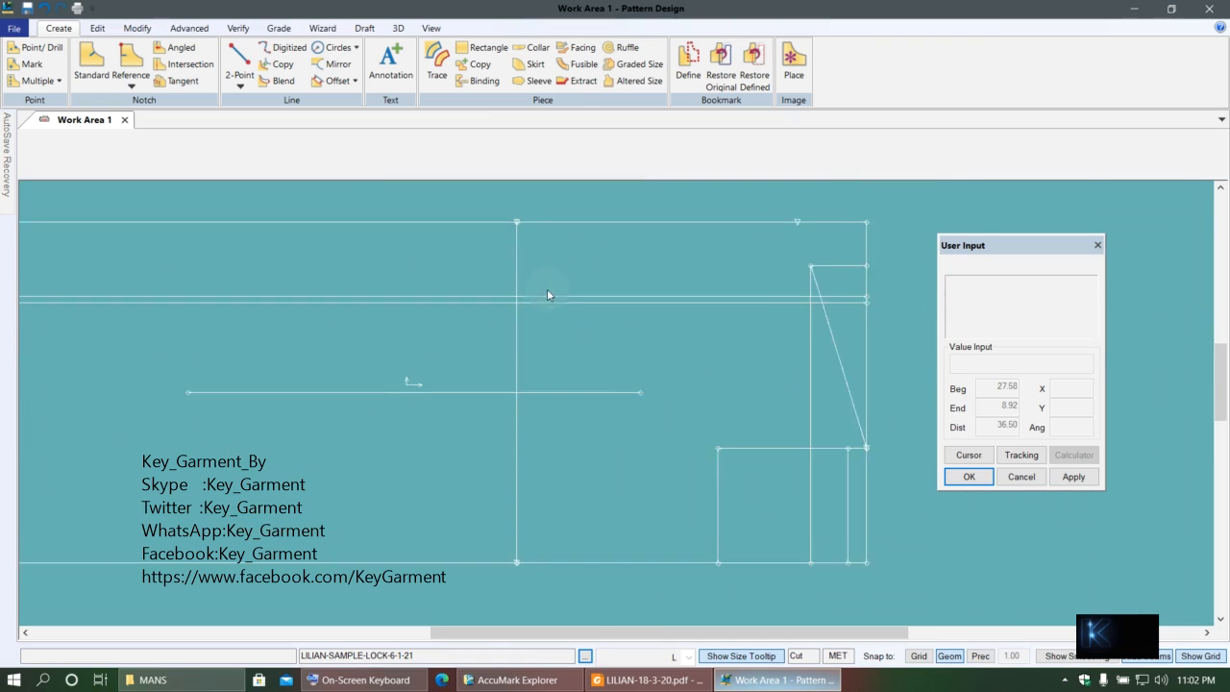
pyautogui.moveTo(649, 376); pyautogui.dragTo(473, 392, button='middle')
pyautogui.click(137, 28)
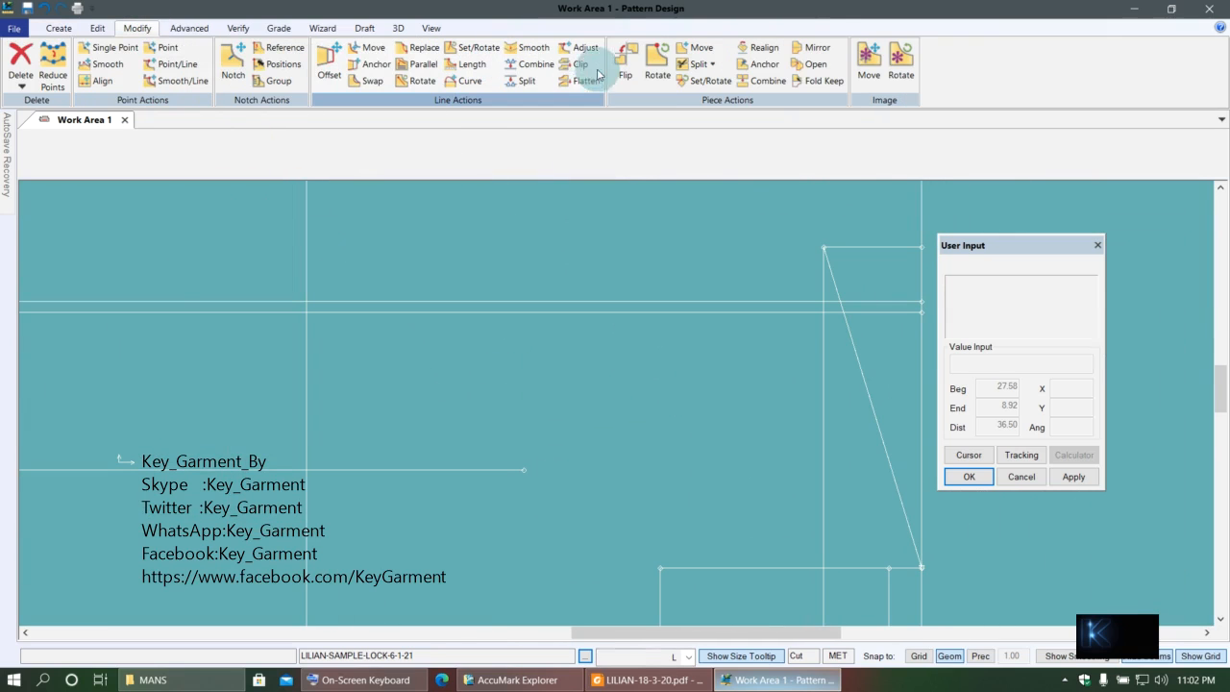
pyautogui.click(381, 321)
pyautogui.click(320, 368)
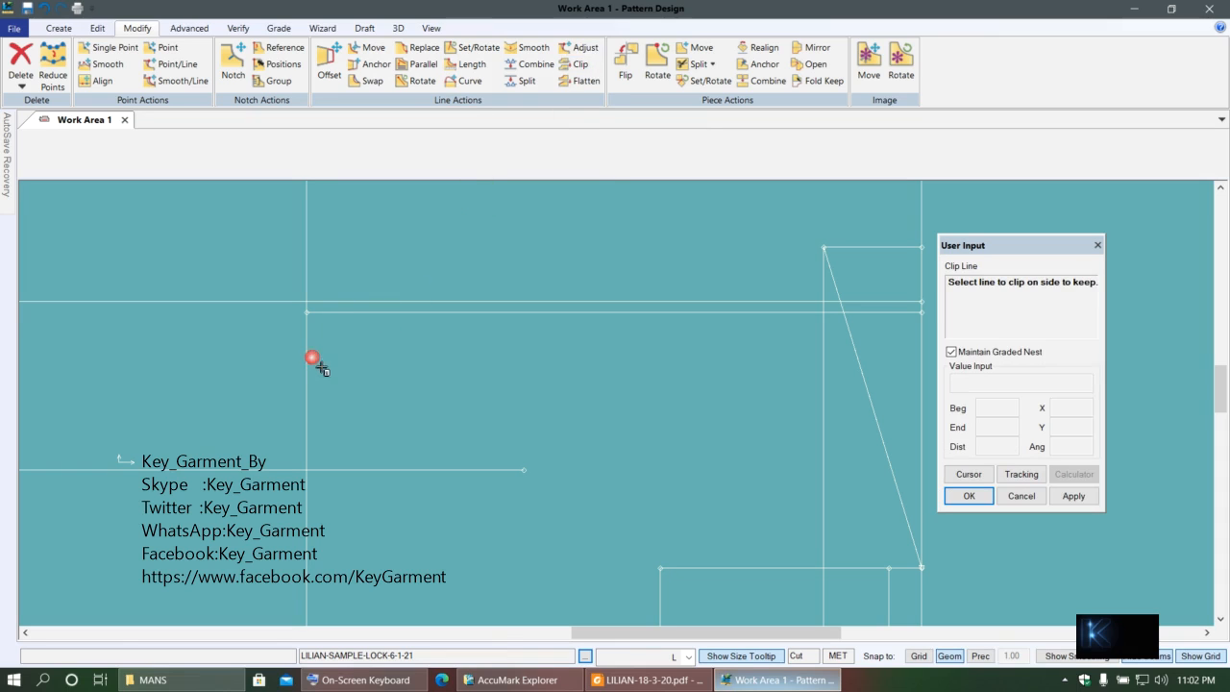
pyautogui.click(423, 303)
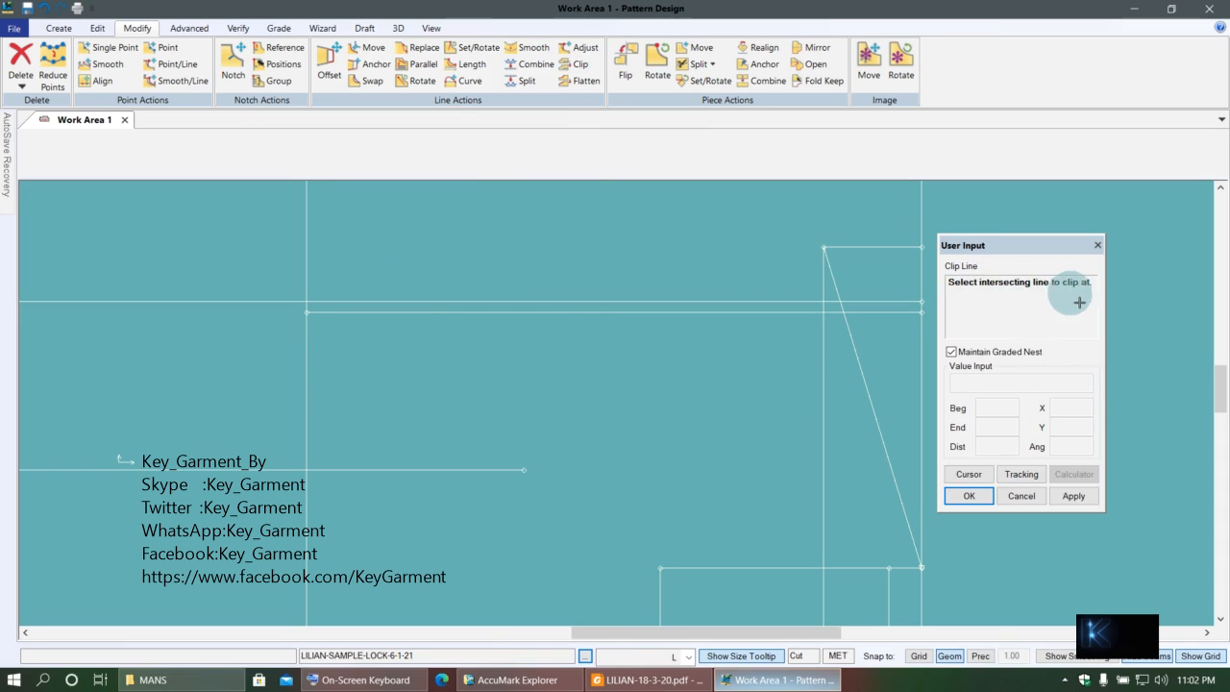
pyautogui.click(307, 378)
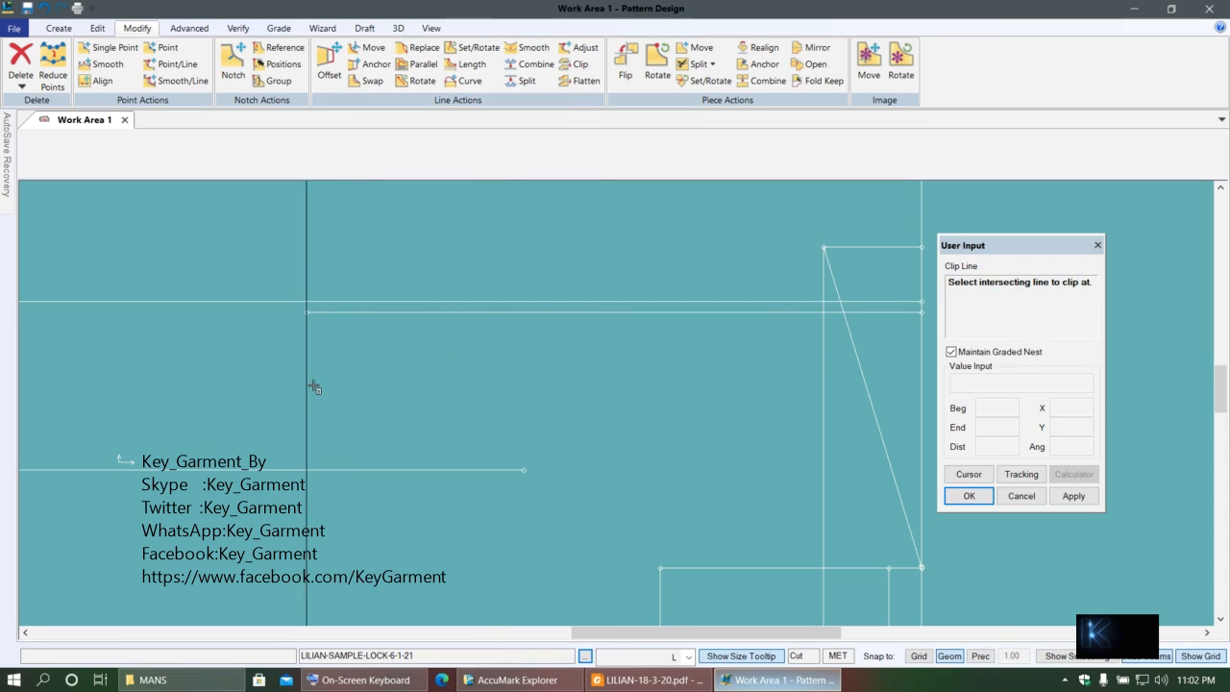
pyautogui.rightClick(587, 257)
pyautogui.click(587, 256)
# - Save the piece with the clipped lines by selecting all and confirming the selection
pyautogui.scroll(-5, 578, 305)
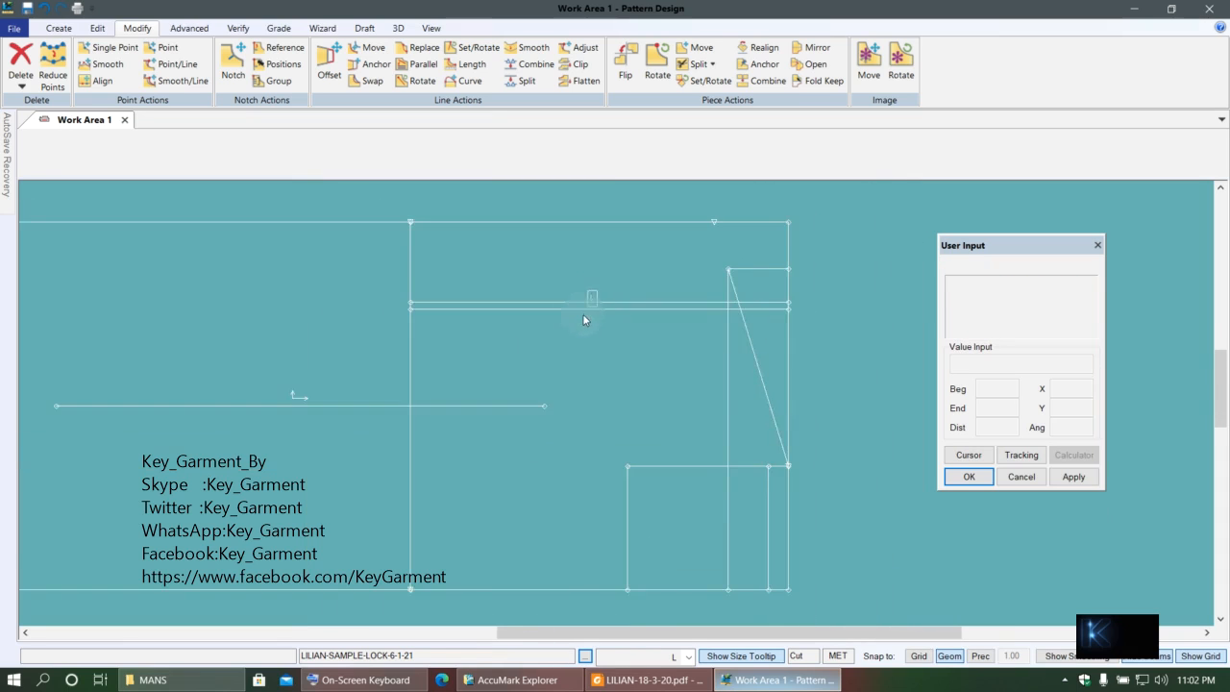
pyautogui.moveTo(621, 352); pyautogui.dragTo(698, 324)
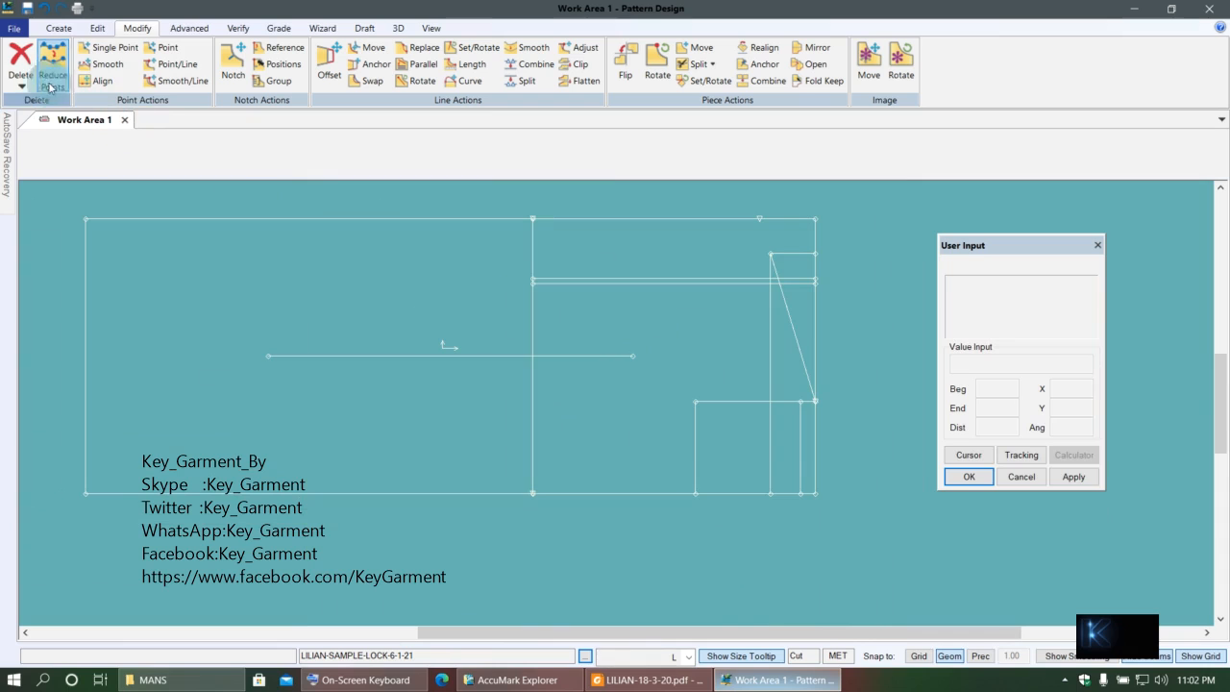
pyautogui.click(28, 7)
pyautogui.rightClick(331, 330)
pyautogui.click(324, 363)
pyautogui.rightClick(317, 319)
pyautogui.click(365, 327)
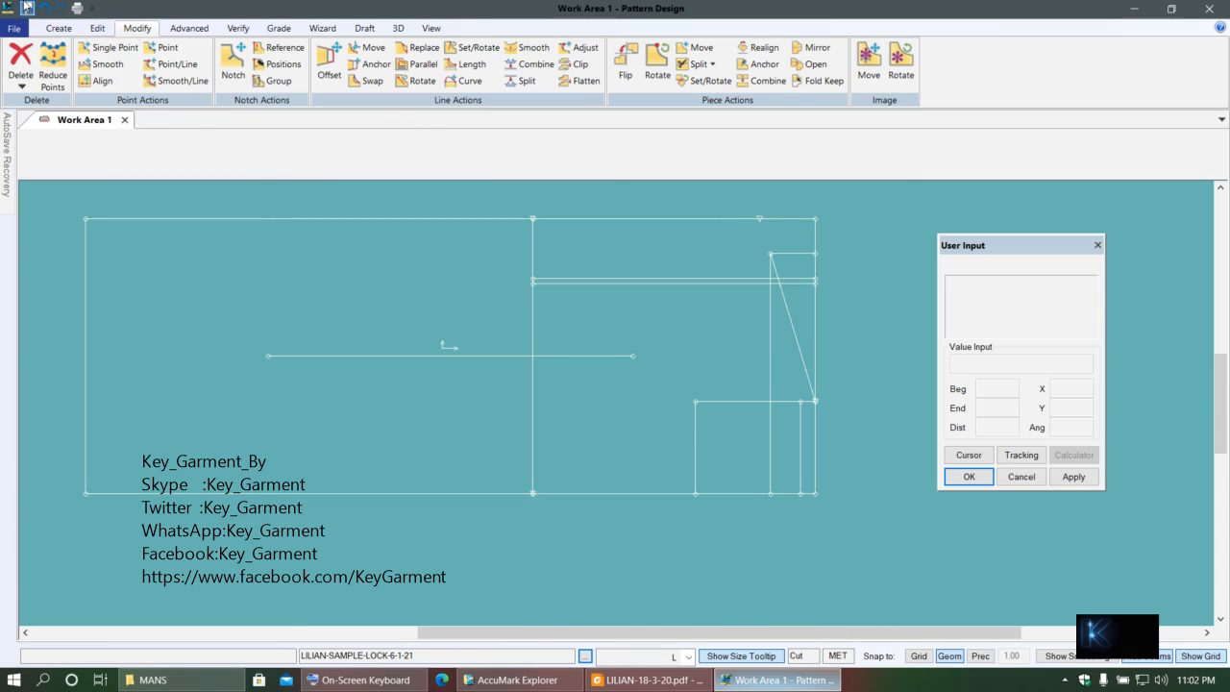
pyautogui.moveTo(483, 343); pyautogui.dragTo(566, 355, button='middle')
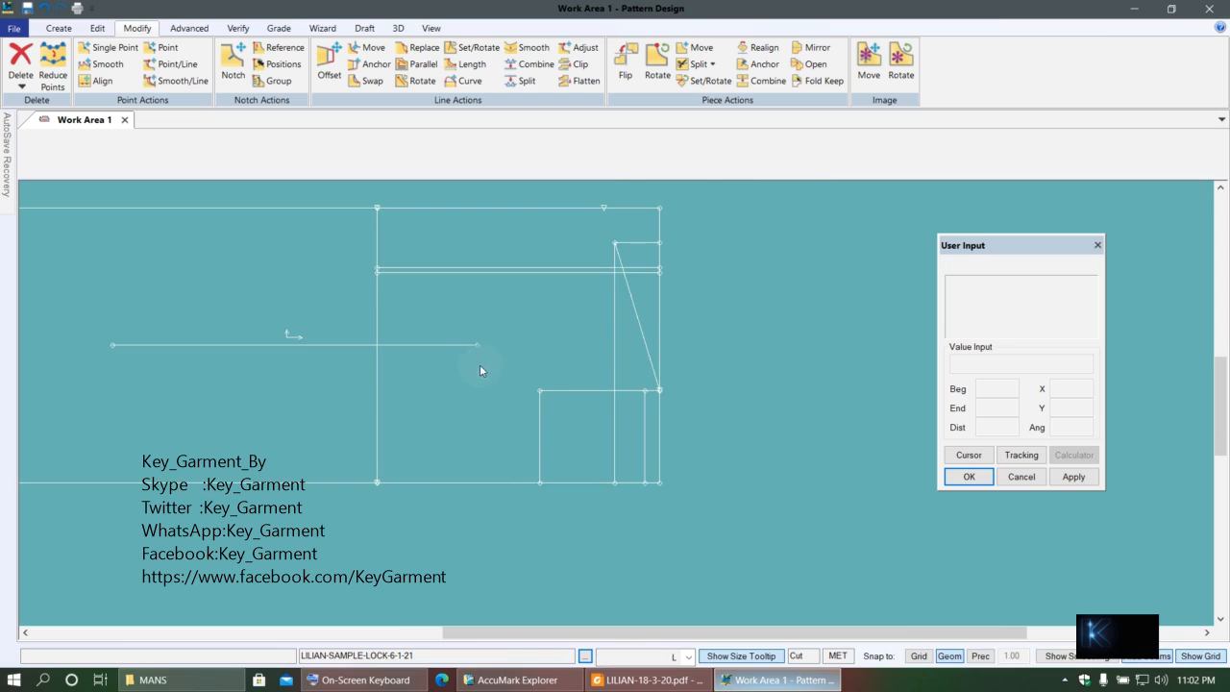
pyautogui.scroll(2, 480, 370)
pyautogui.moveTo(493, 442); pyautogui.dragTo(513, 277, button='middle')
pyautogui.moveTo(449, 413); pyautogui.dragTo(568, 321, button='middle')
pyautogui.scroll(-3, 565, 351)
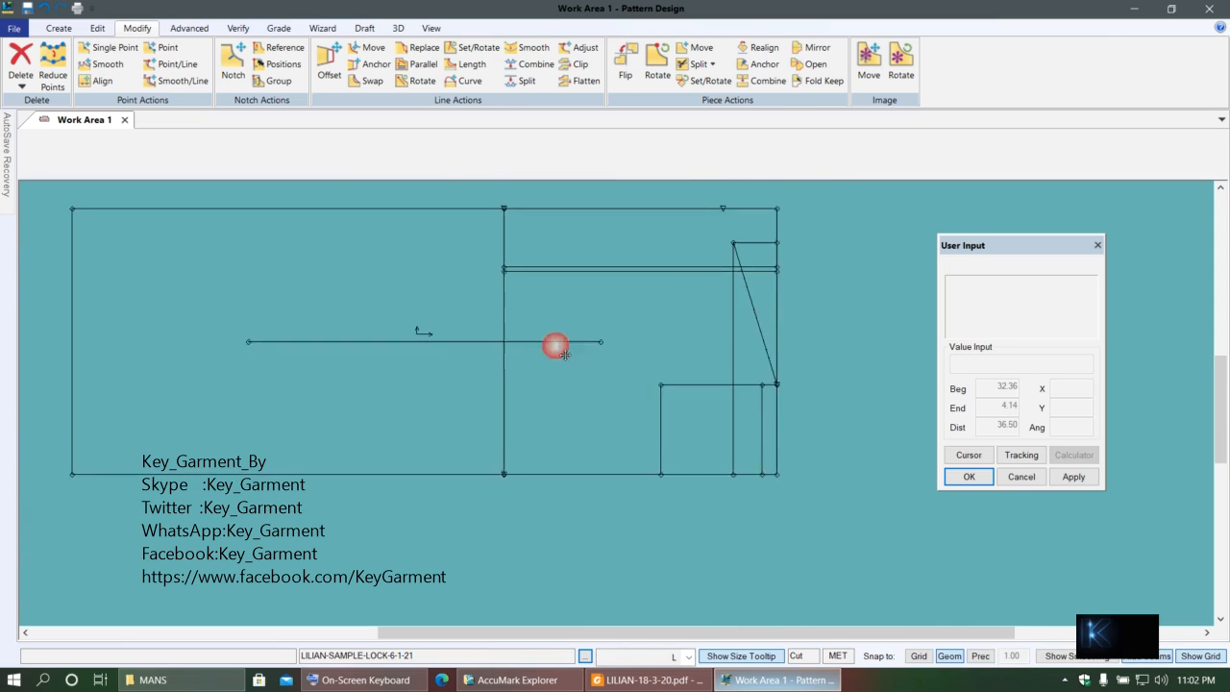
# - Switch to LILIAN-18-3-20.pdf in Foxit Reader and review the top's size L measurements, selecting the stretched neckline width value
pyautogui.click(646, 679)
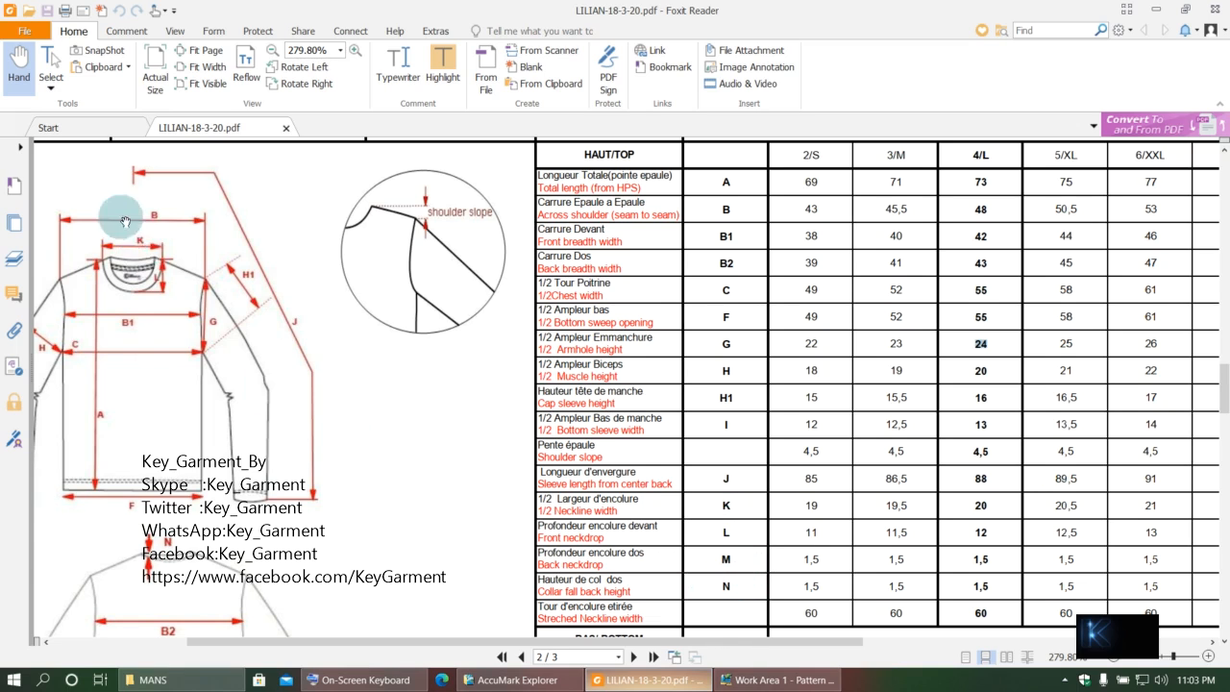
pyautogui.scroll(-1, 726, 587)
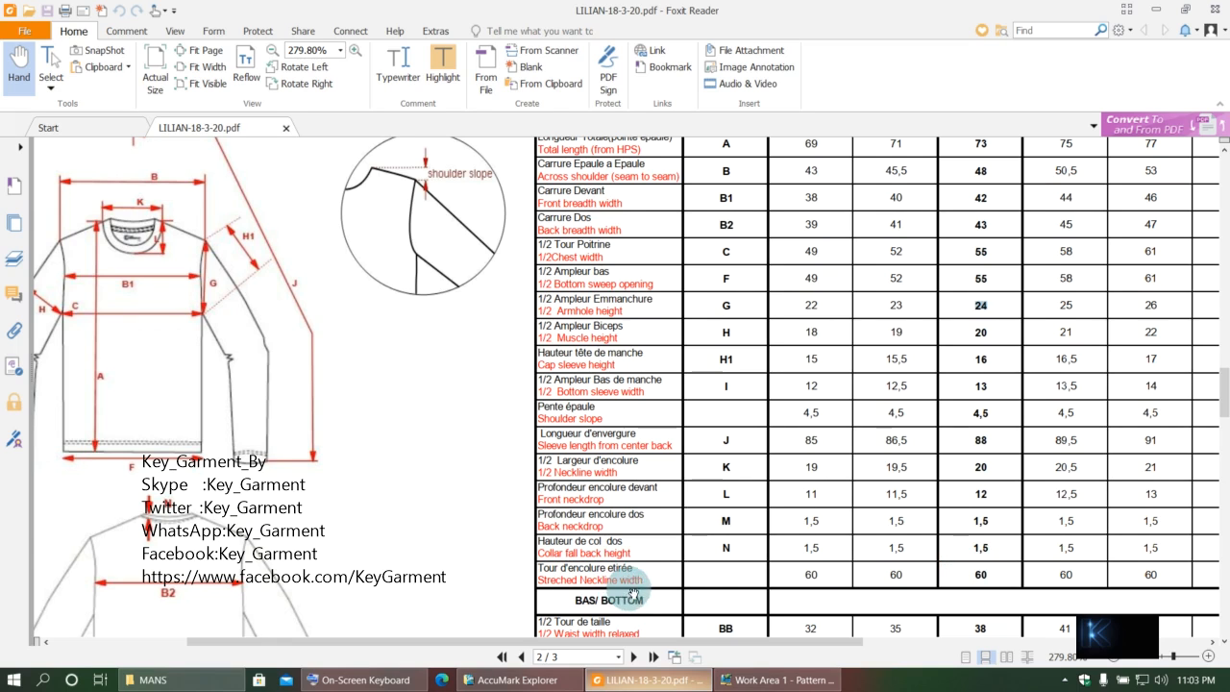
pyautogui.doubleClick(1005, 580)
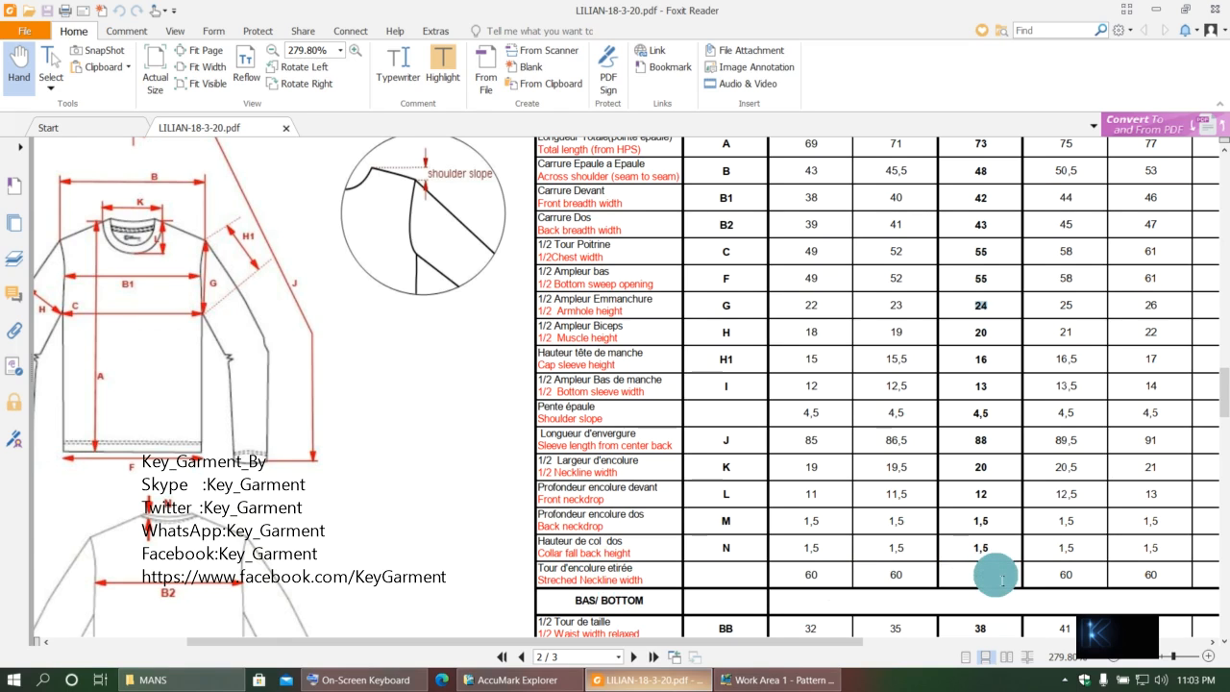
pyautogui.click(1002, 580)
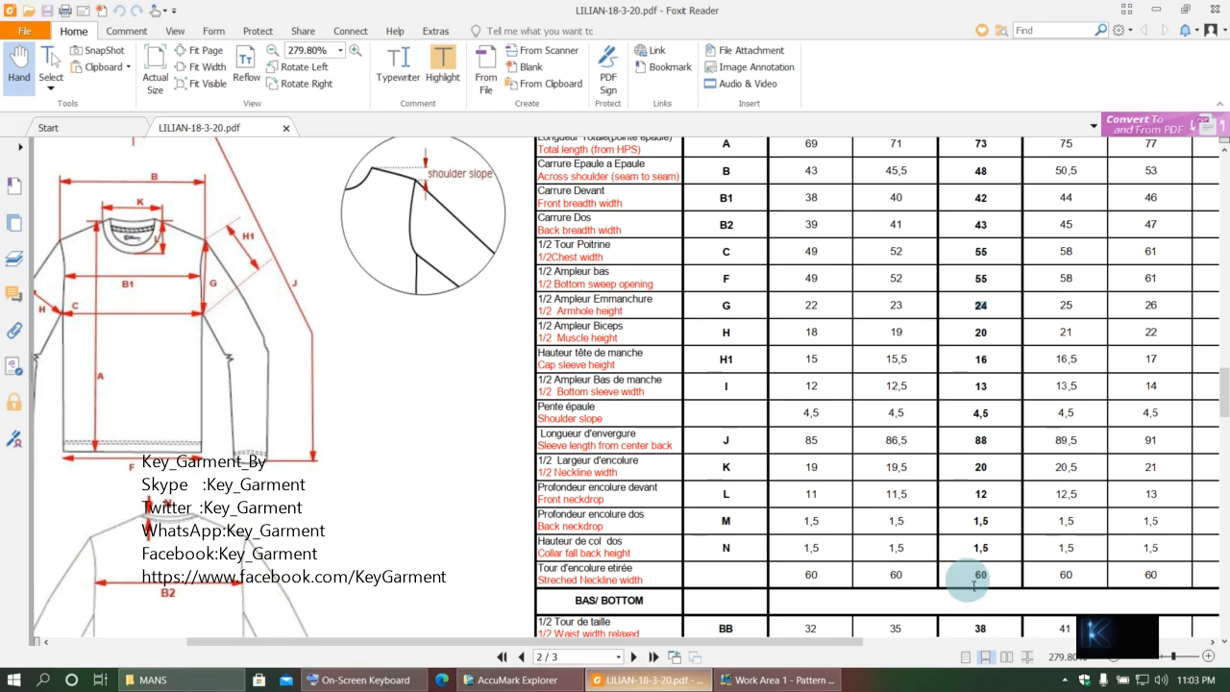
pyautogui.click(990, 581)
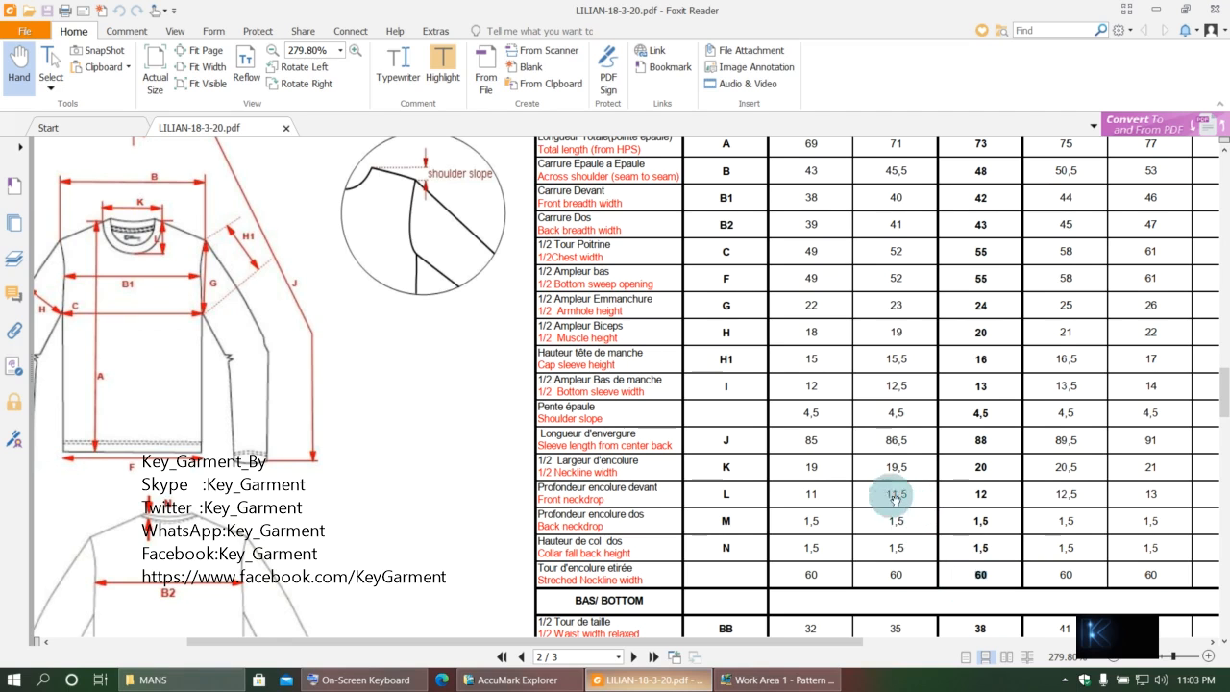
pyautogui.scroll(3, 836, 519)
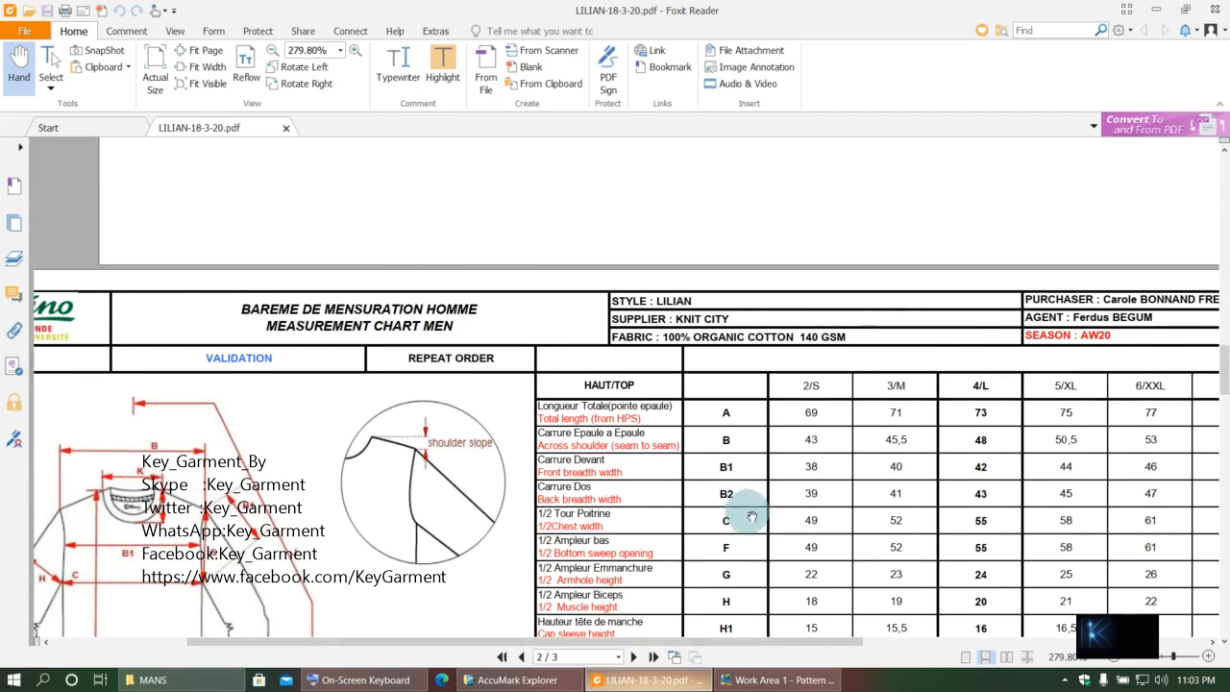
pyautogui.scroll(-2, 721, 480)
pyautogui.scroll(-3, 702, 480)
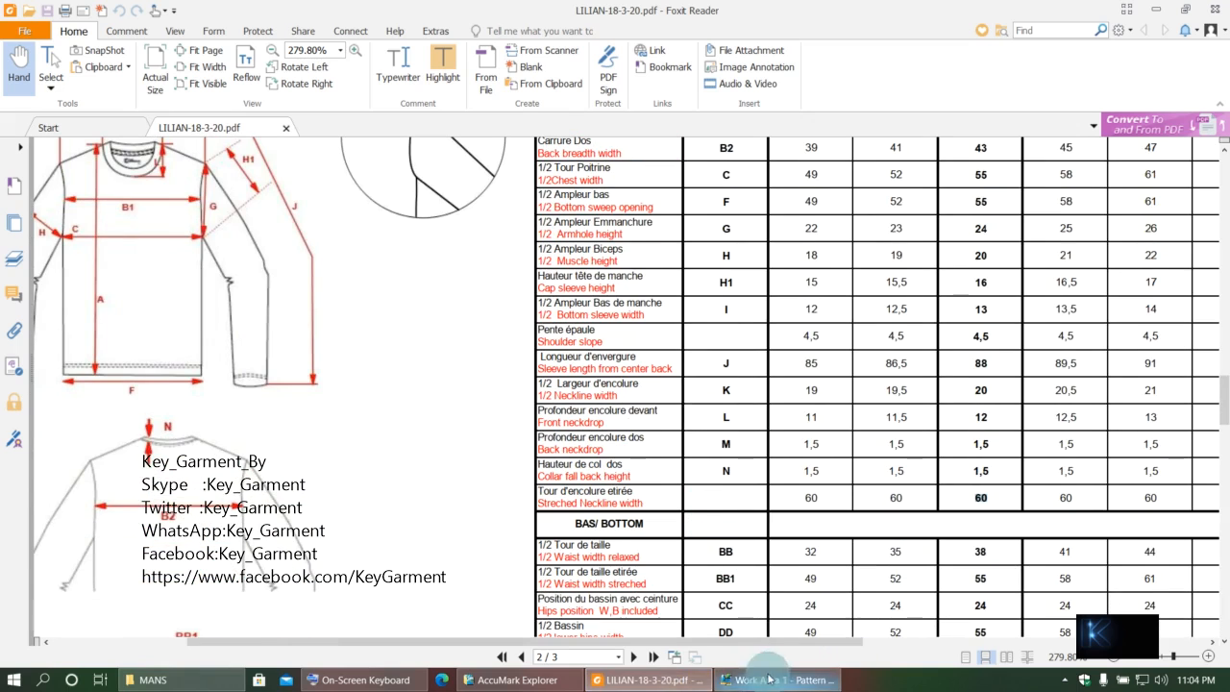
pyautogui.scroll(1, 682, 394)
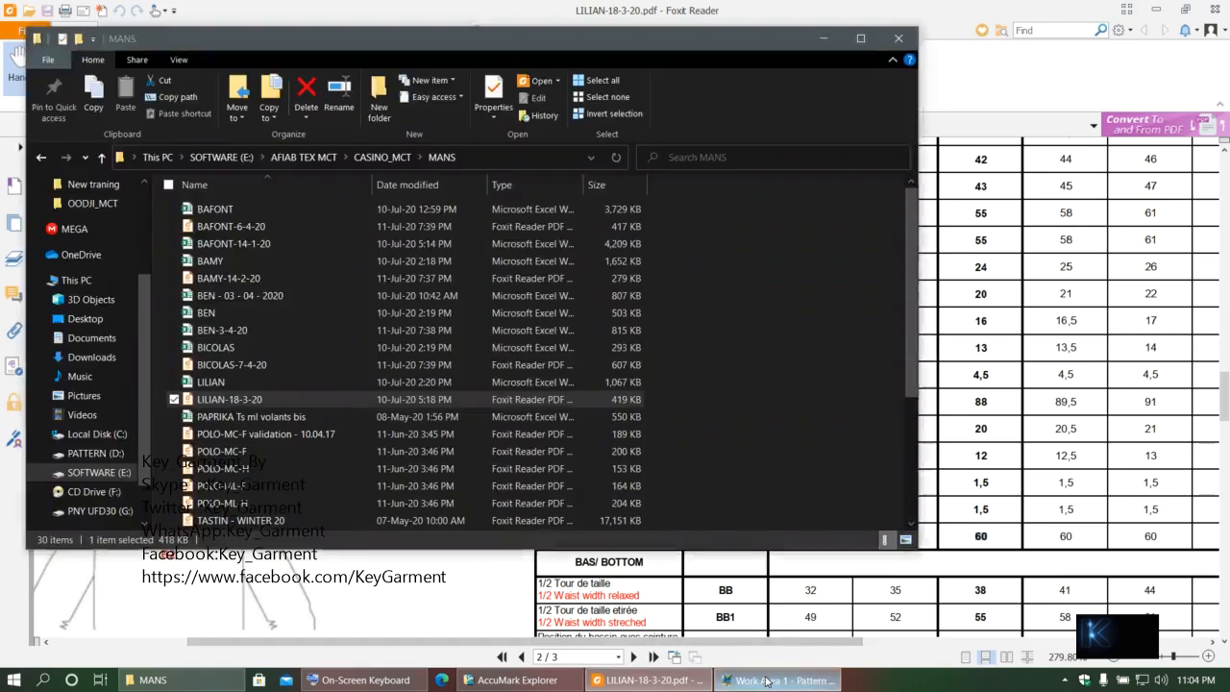
# - Switch back to AccuMark Pattern Design and save the piece using the select-all option
pyautogui.click(780, 680)
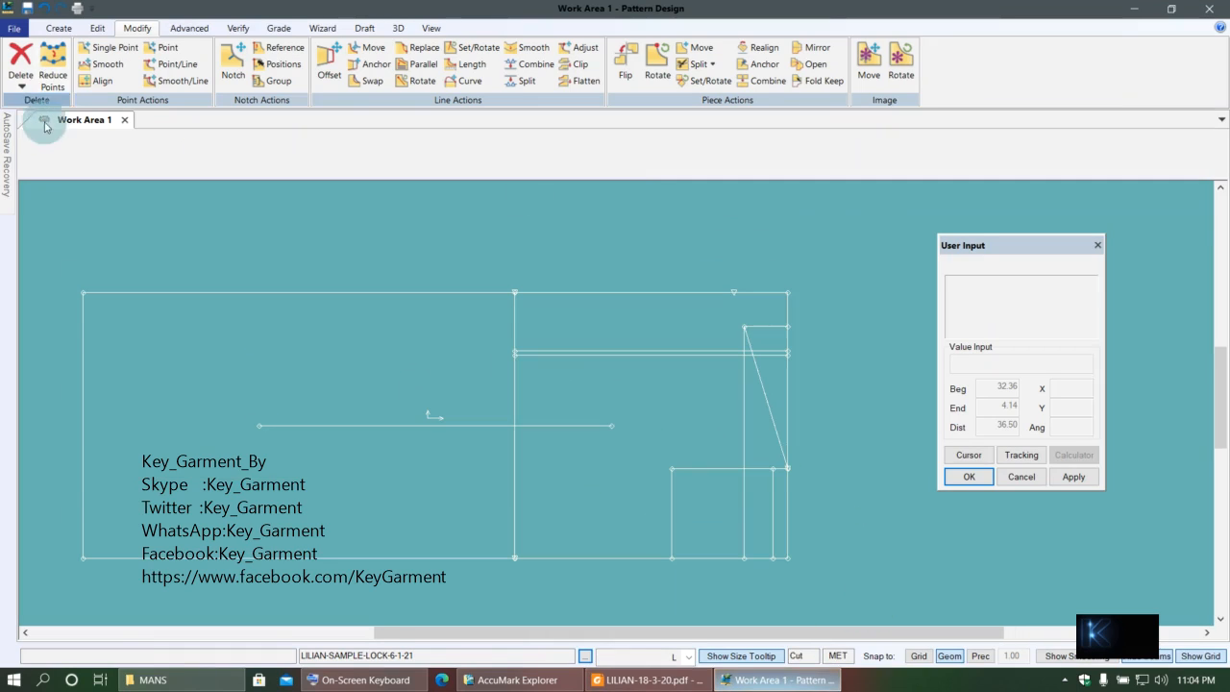
pyautogui.click(28, 8)
pyautogui.rightClick(332, 365)
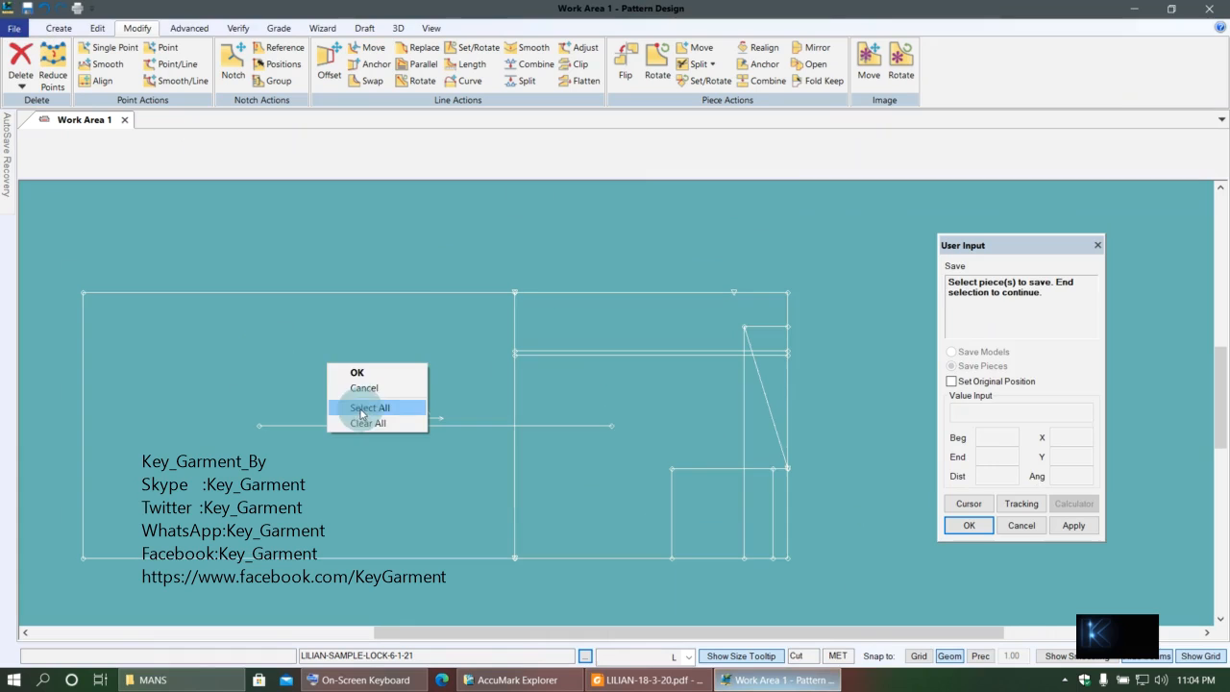
pyautogui.click(375, 406)
pyautogui.click(365, 384)
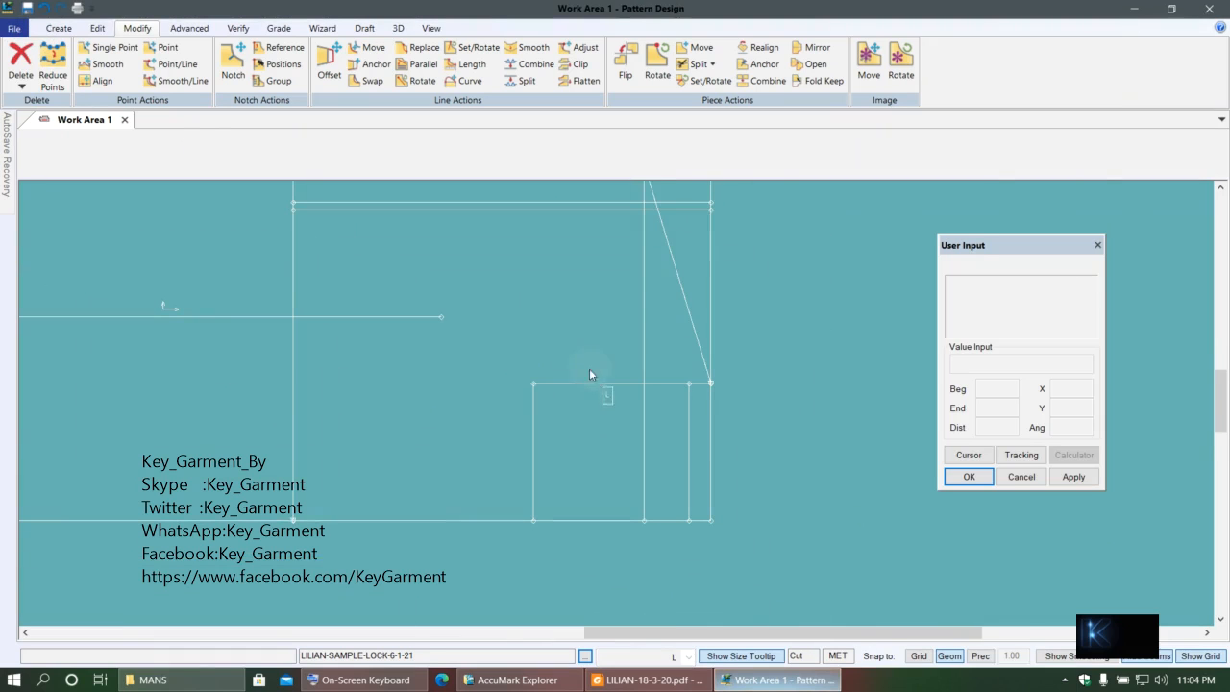
# - Save the LILIAN piece again under its existing name, running the save command two more times
pyautogui.scroll(3, 553, 341)
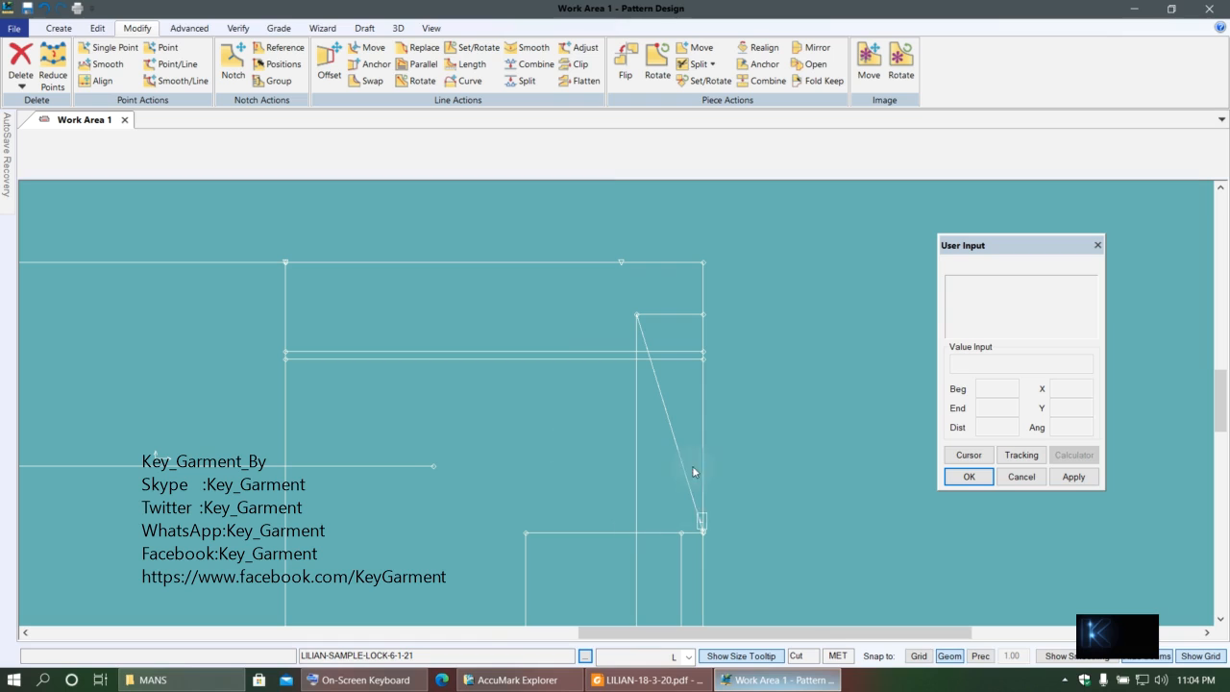
pyautogui.click(686, 543)
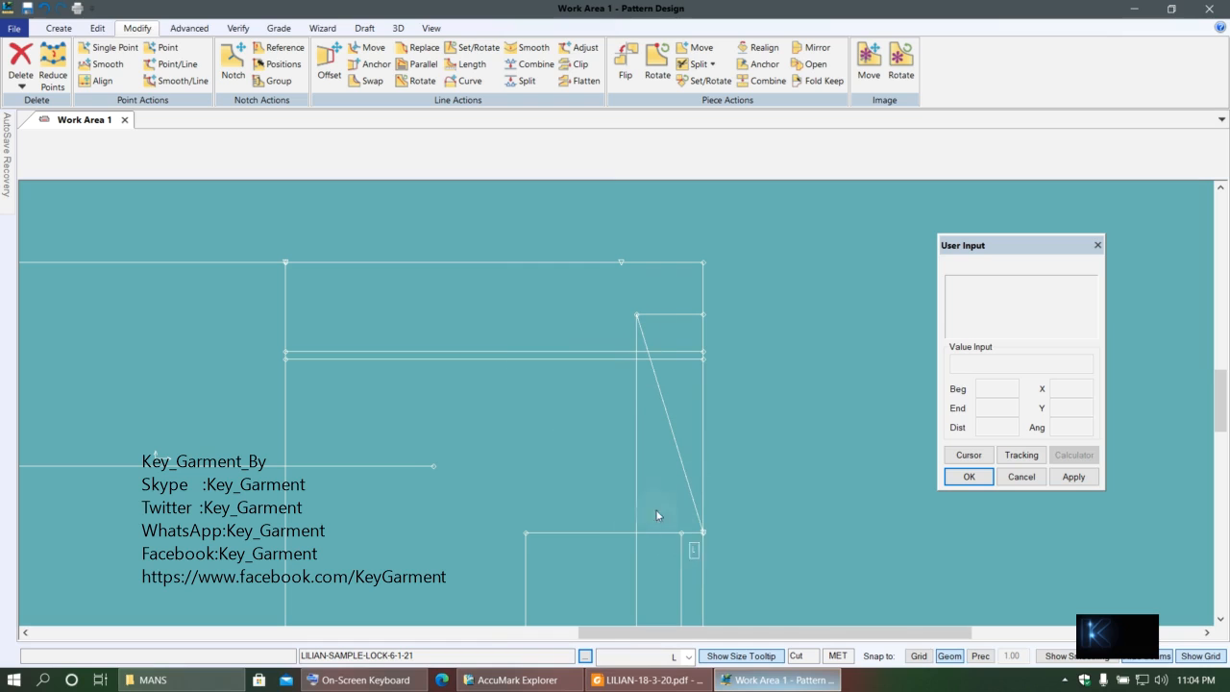
pyautogui.click(28, 11)
pyautogui.rightClick(505, 332)
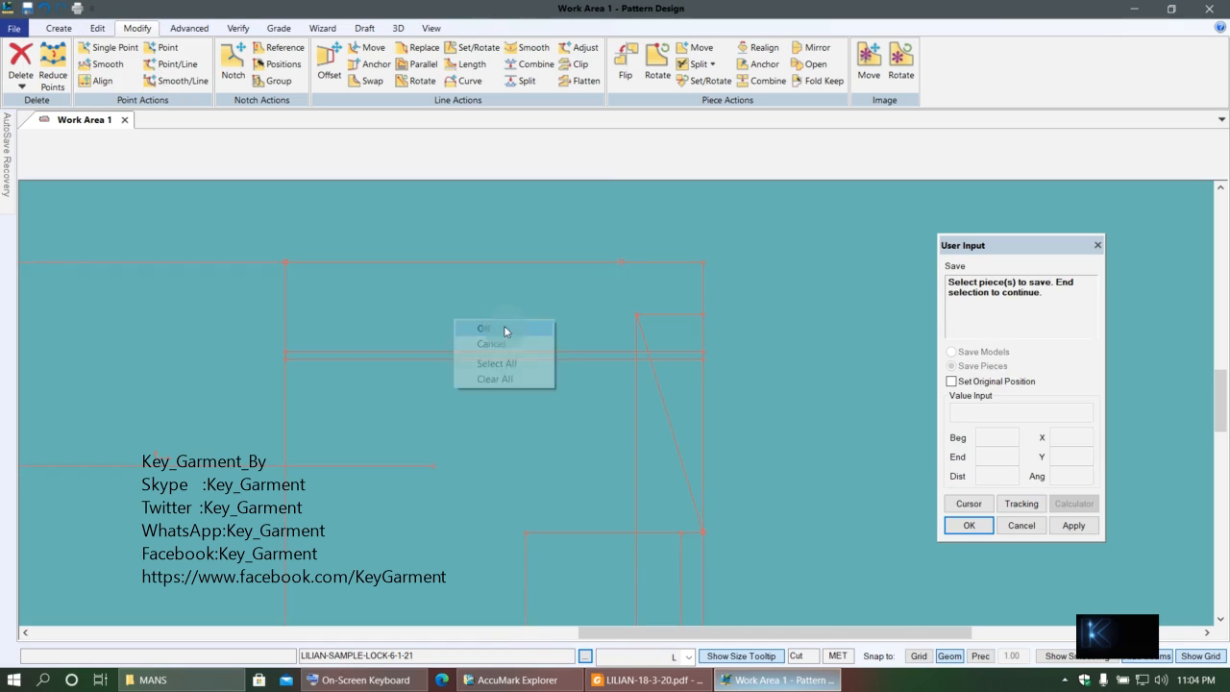
pyautogui.click(505, 330)
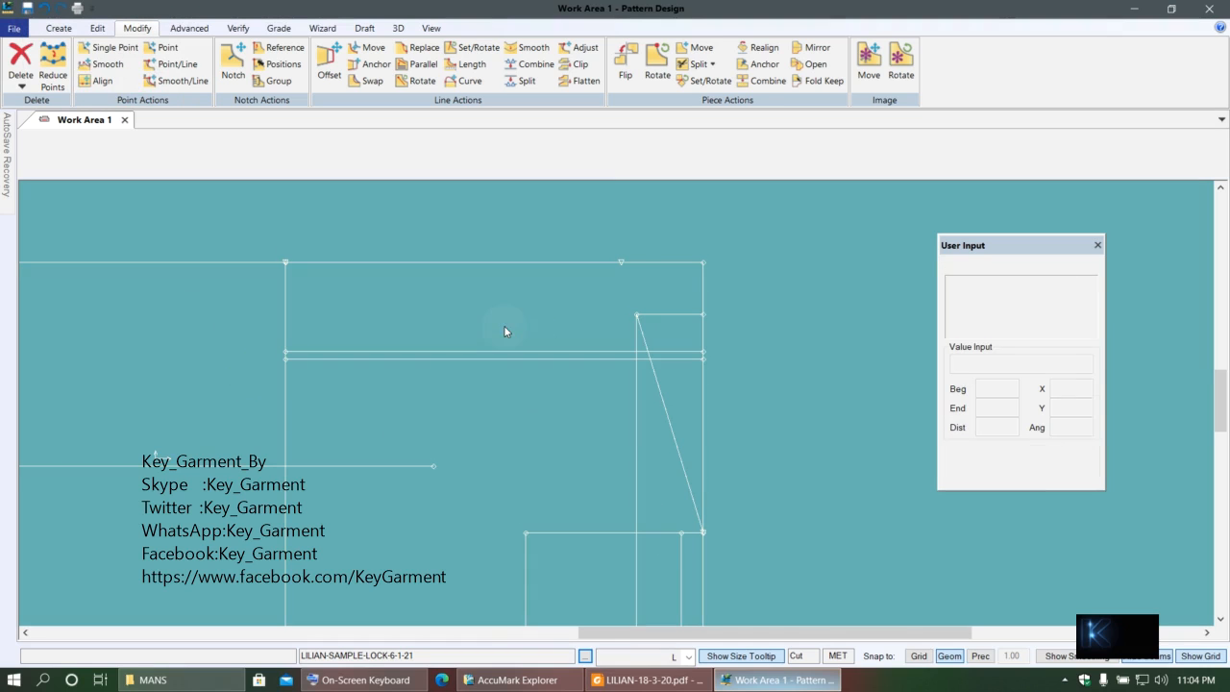
pyautogui.click(32, 9)
pyautogui.rightClick(451, 400)
pyautogui.click(456, 430)
pyautogui.rightClick(454, 427)
pyautogui.click(454, 427)
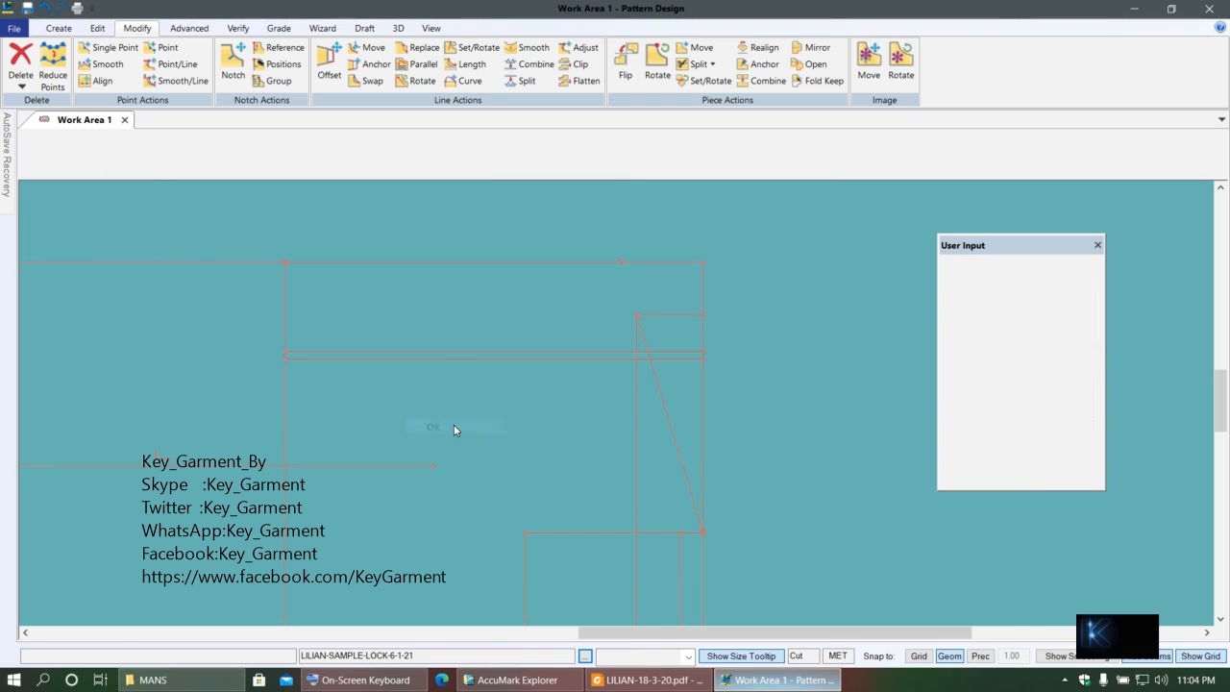
pyautogui.scroll(-4, 582, 414)
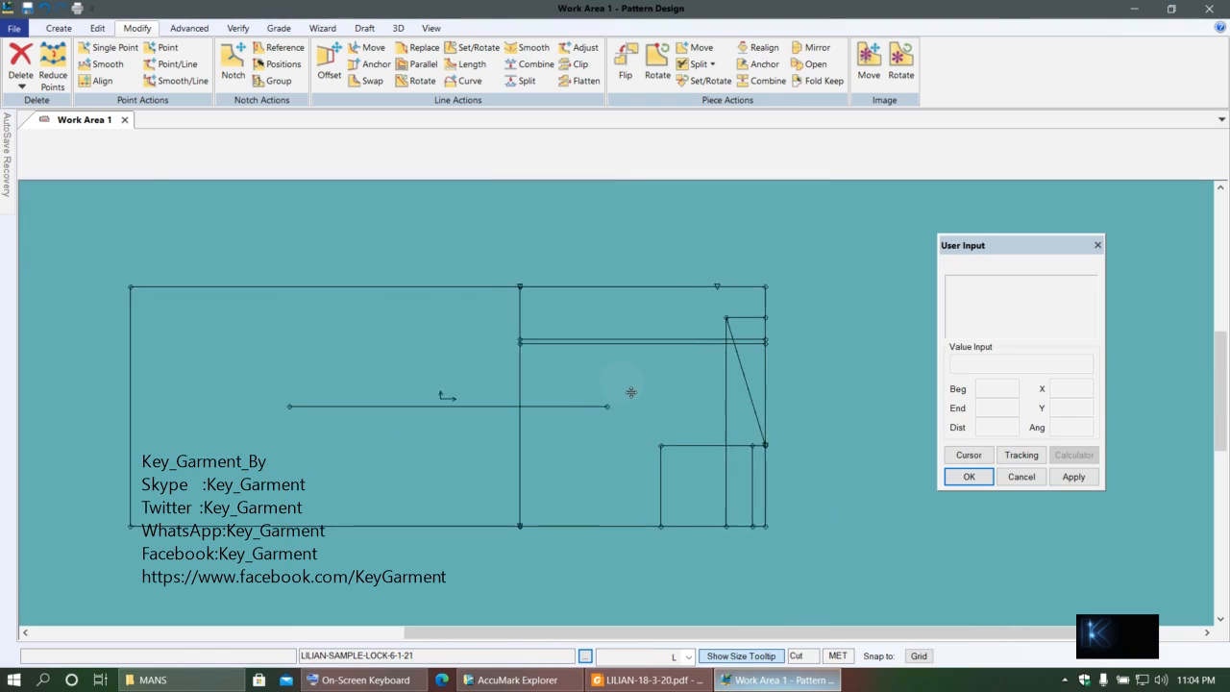
pyautogui.moveTo(632, 393); pyautogui.dragTo(647, 385, button='middle')
pyautogui.scroll(2, 658, 388)
pyautogui.scroll(-4, 690, 393)
pyautogui.scroll(4, 723, 405)
pyautogui.moveTo(628, 403); pyautogui.dragTo(710, 407, button='middle')
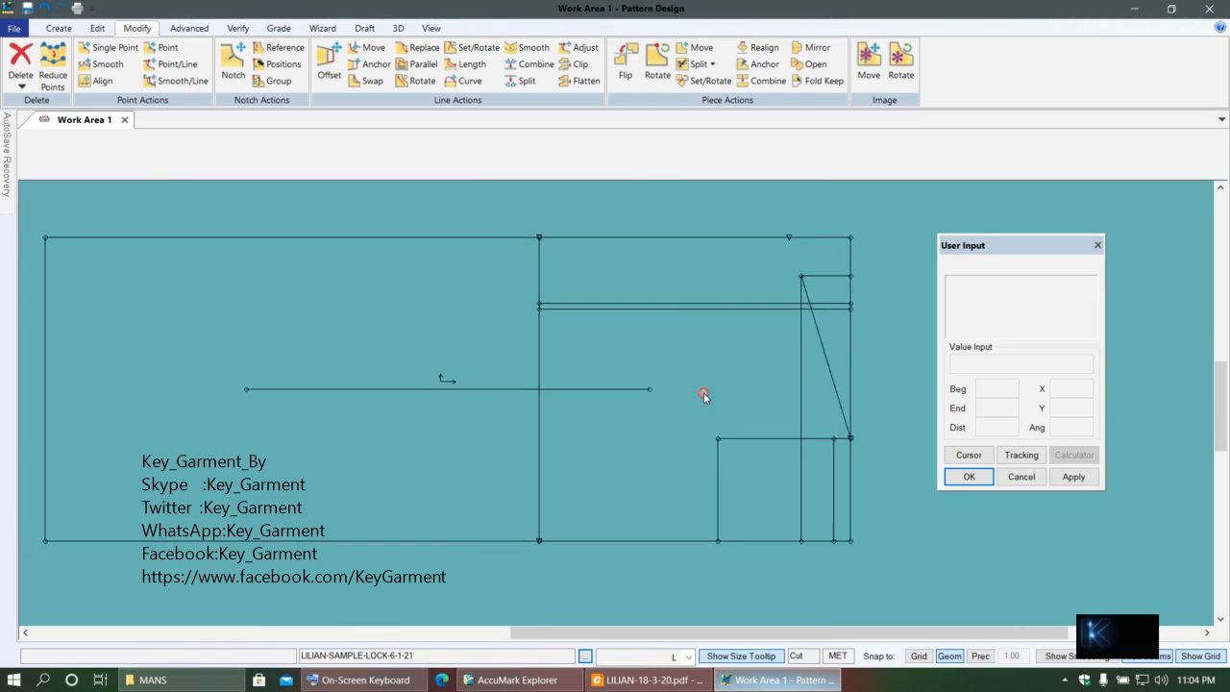
# - Save the LILIAN piece by selecting all pieces and confirming the selection
pyautogui.click(31, 9)
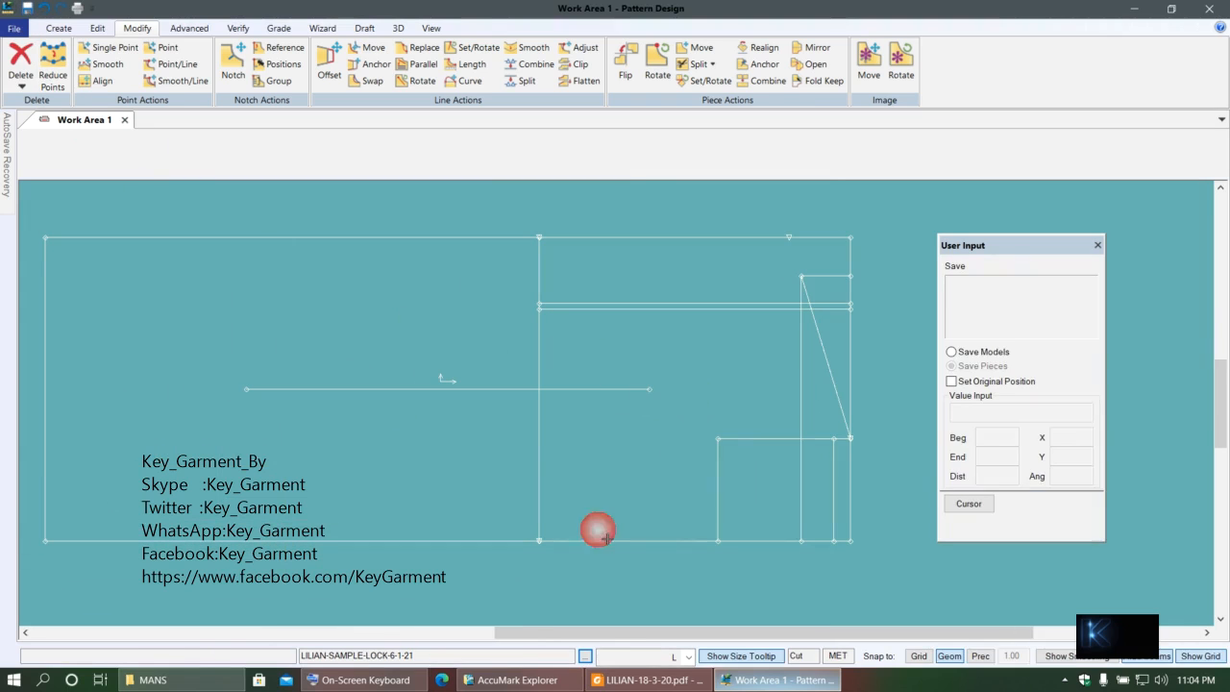
pyautogui.rightClick(619, 507)
pyautogui.click(620, 519)
pyautogui.rightClick(622, 482)
pyautogui.click(621, 455)
pyautogui.moveTo(690, 366); pyautogui.dragTo(575, 393, button='middle')
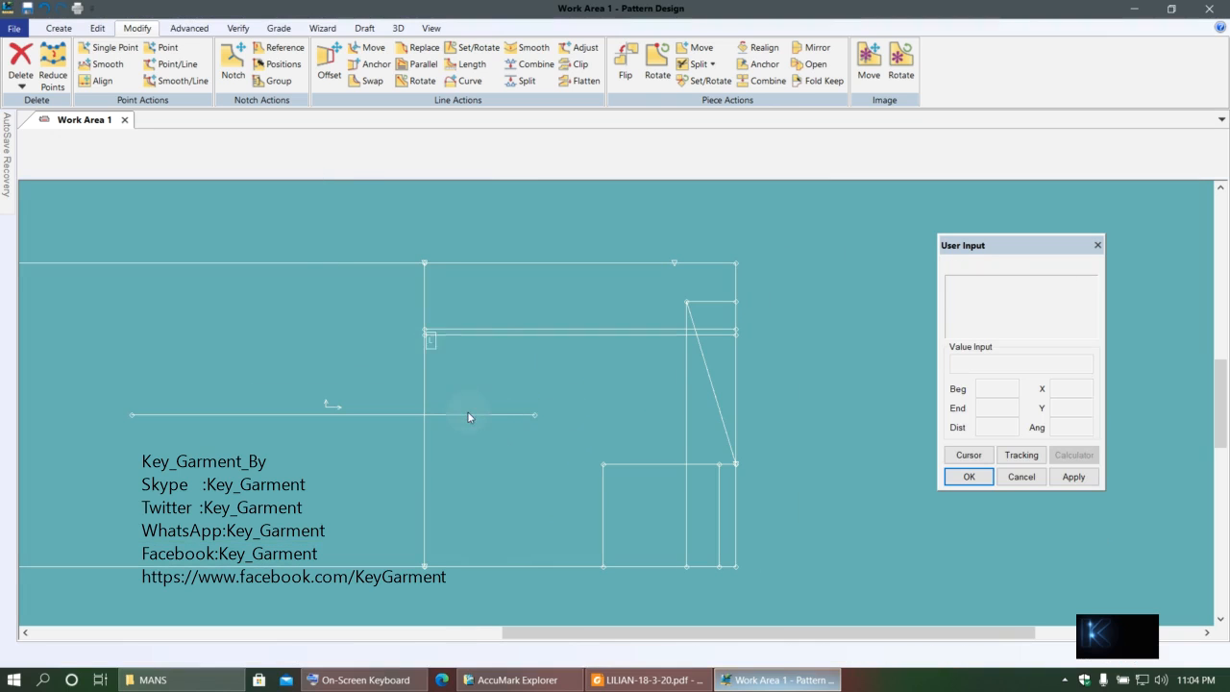
# - Shorten the grain line with Move Point Line, moving its shoulder-side endpoint along the line to before the full-height vertical construction line
pyautogui.click(55, 28)
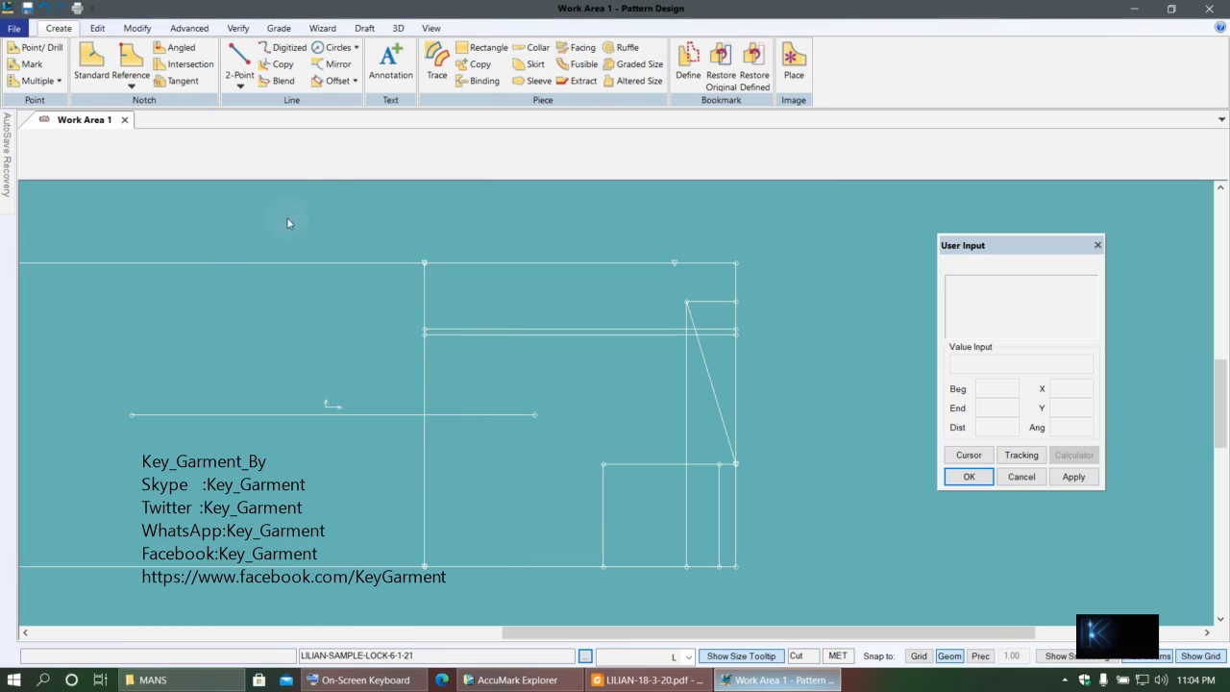
pyautogui.moveTo(434, 396); pyautogui.dragTo(501, 387, button='middle')
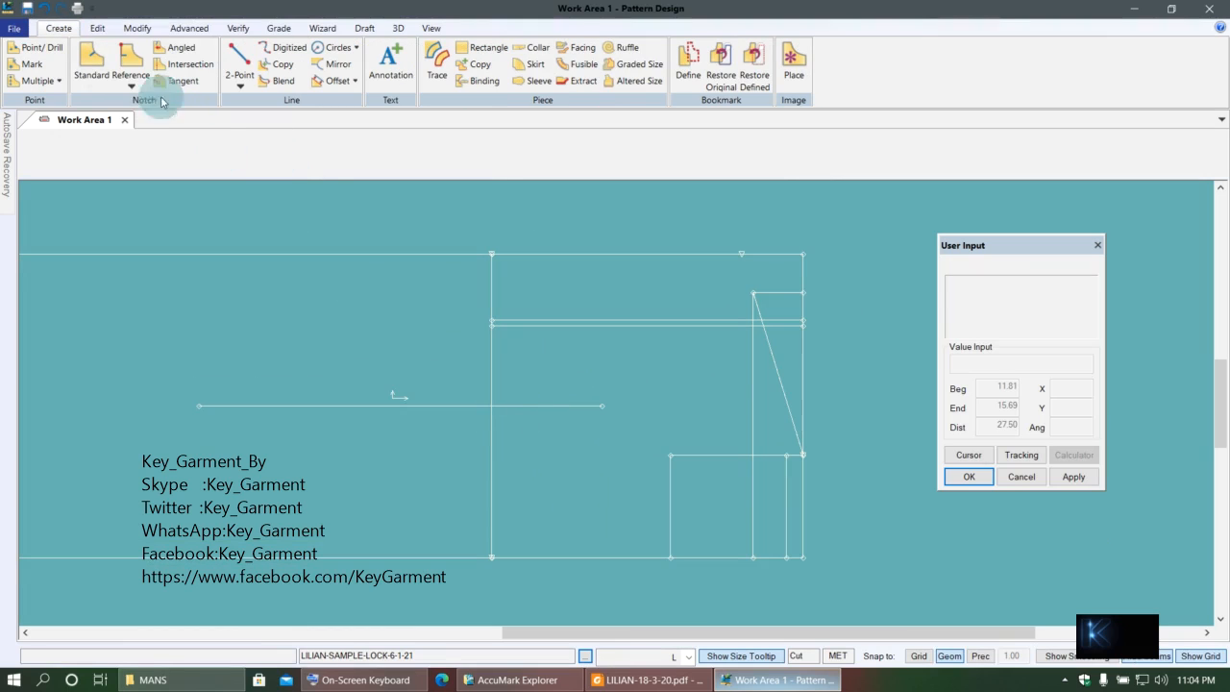
pyautogui.click(135, 29)
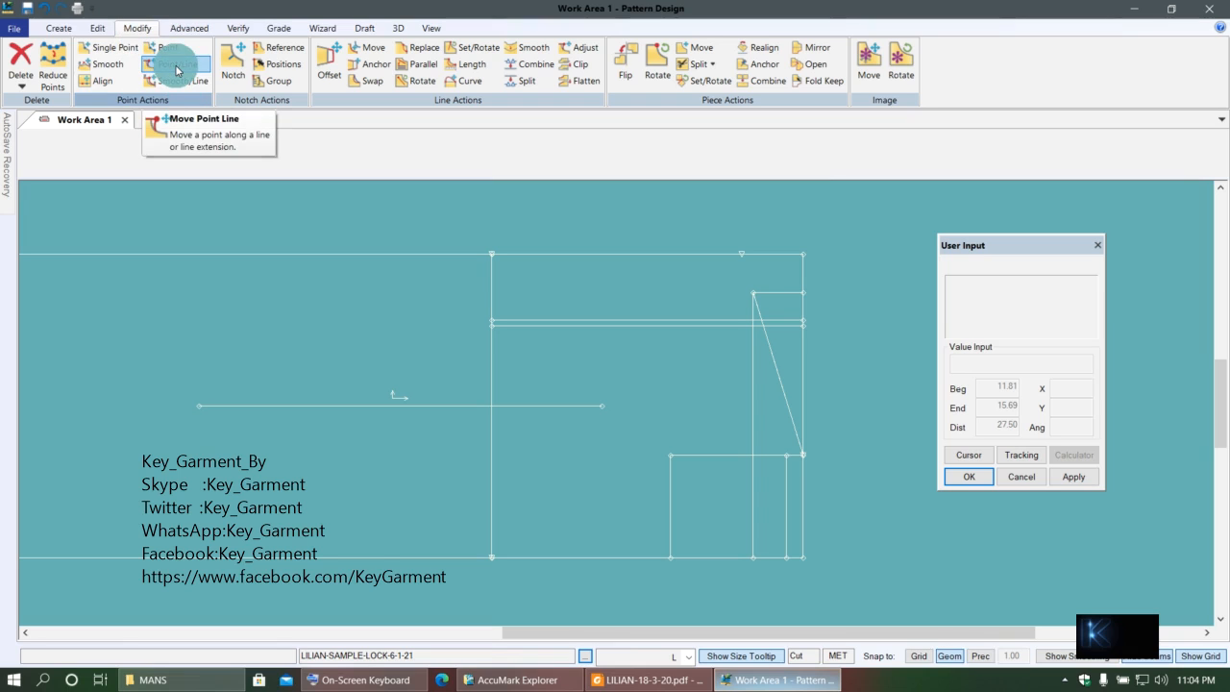
pyautogui.click(176, 67)
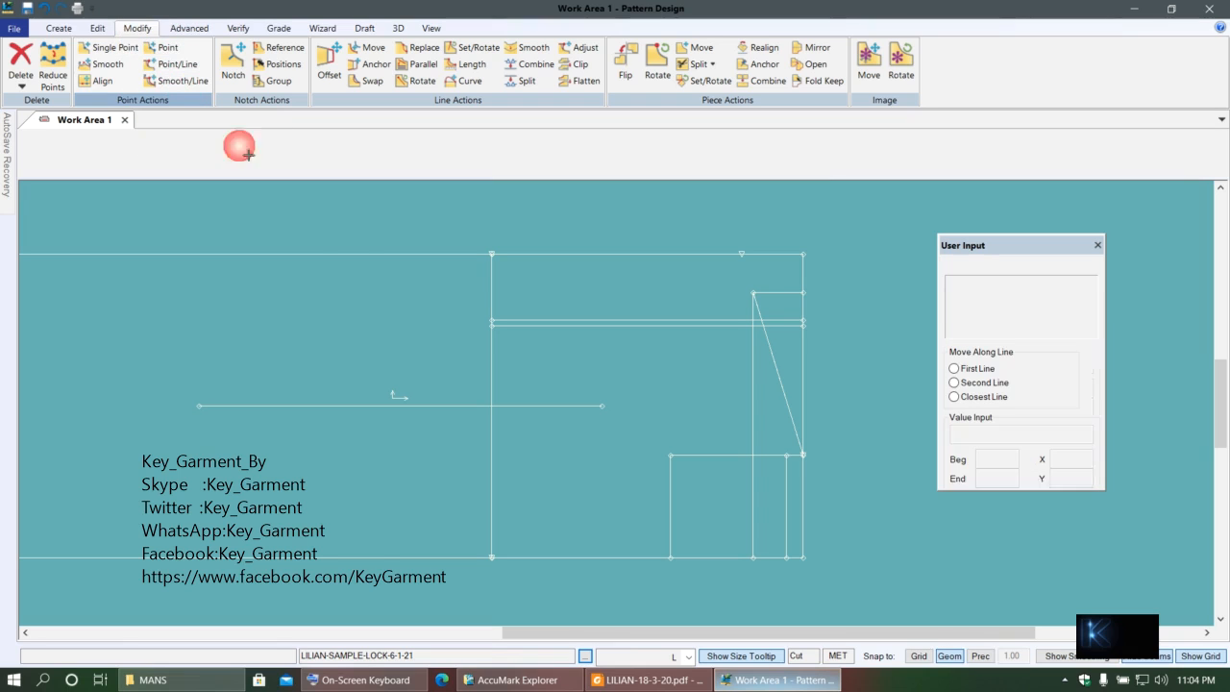
pyautogui.click(621, 421)
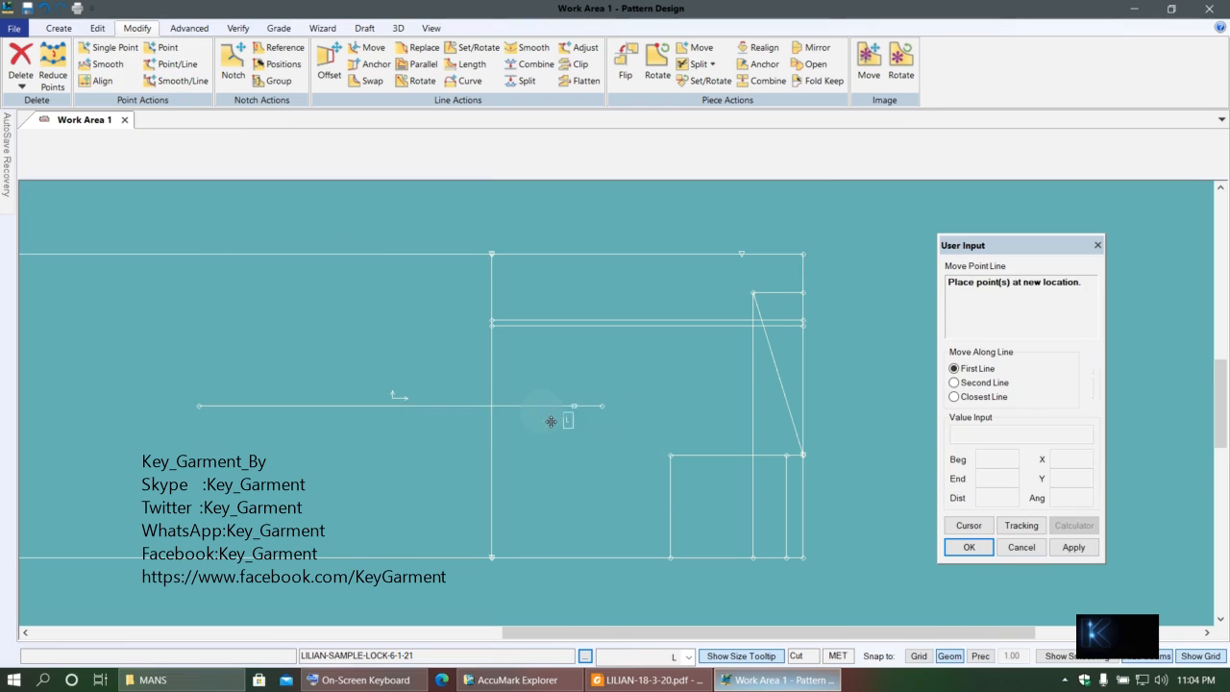
pyautogui.click(444, 421)
pyautogui.scroll(-2, 466, 480)
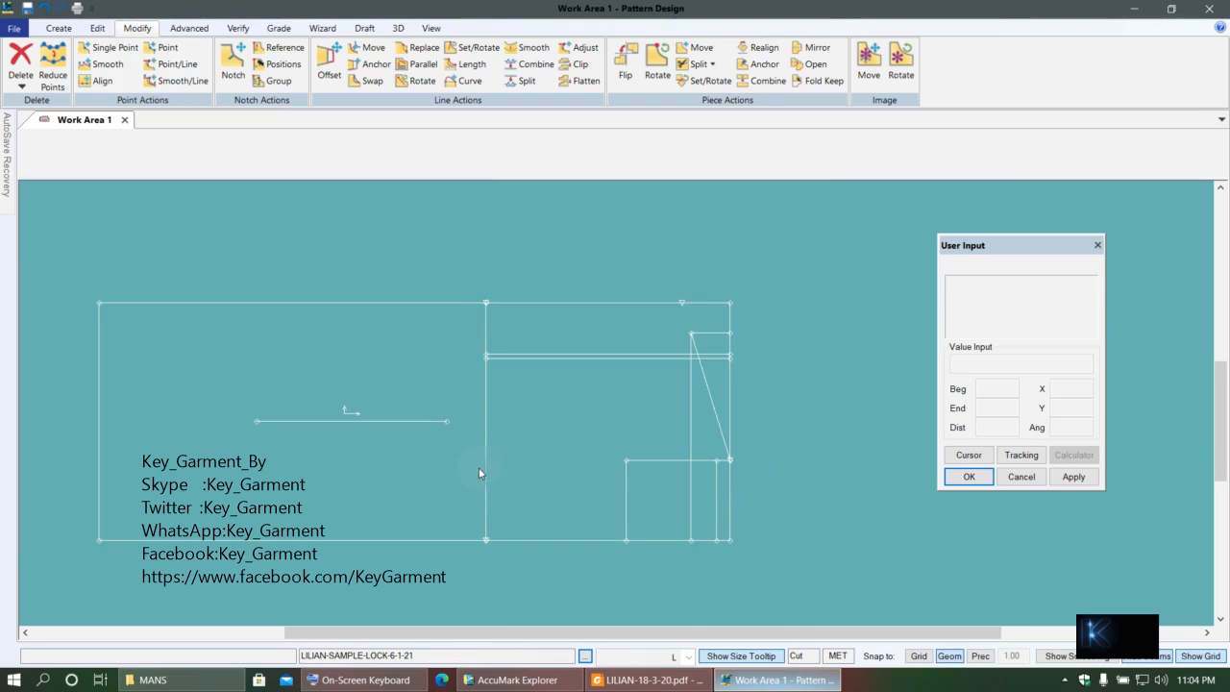
pyautogui.scroll(2, 521, 460)
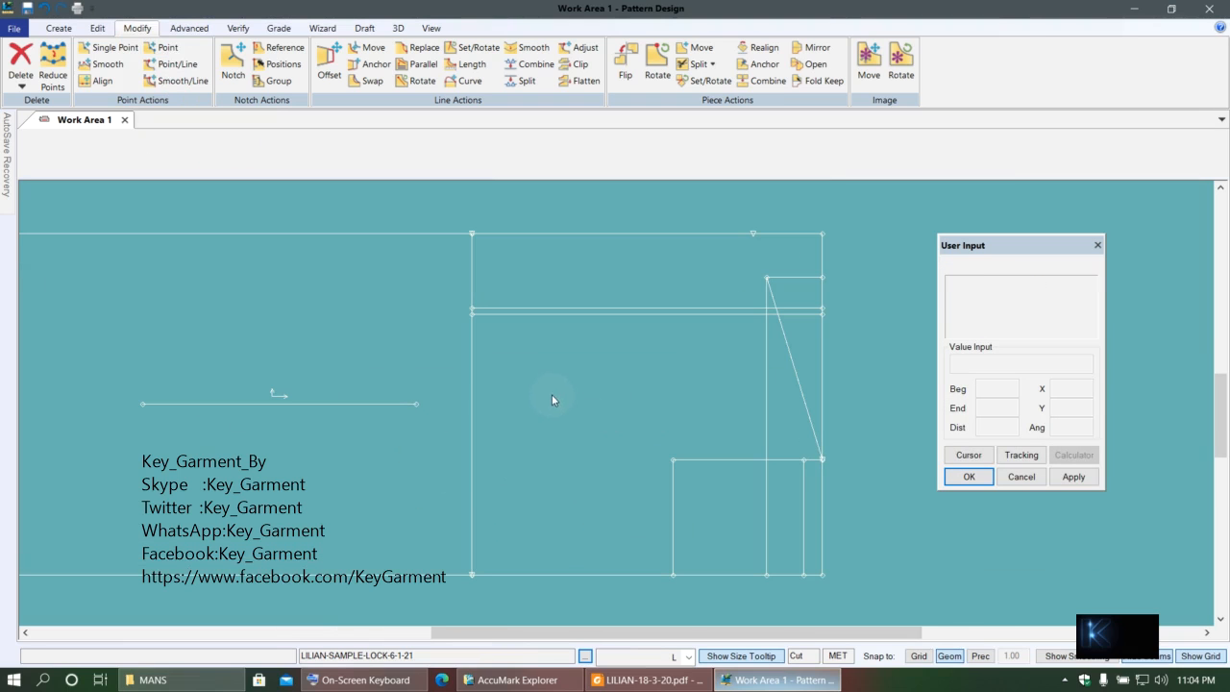
# - Draw a half Perpendicular On Line from the outer end of the sloped shoulder line into the piece, adding grade rules on the intersection
pyautogui.moveTo(537, 391); pyautogui.dragTo(450, 454, button='middle')
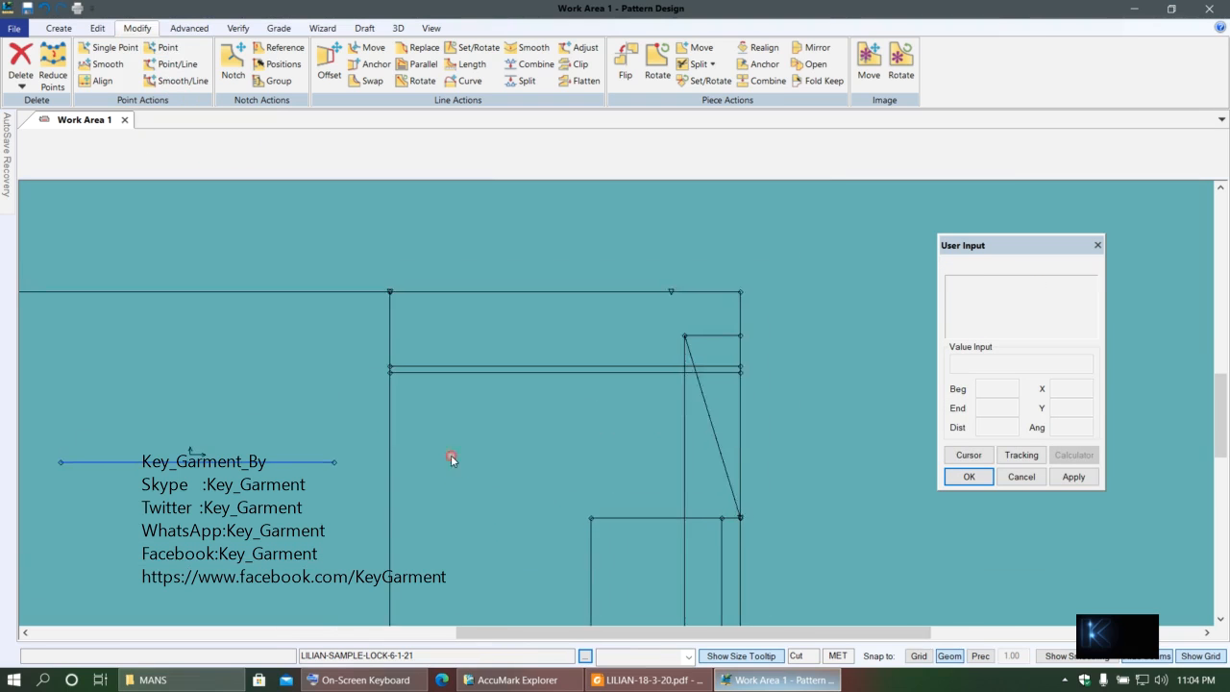
pyautogui.click(59, 28)
pyautogui.click(241, 84)
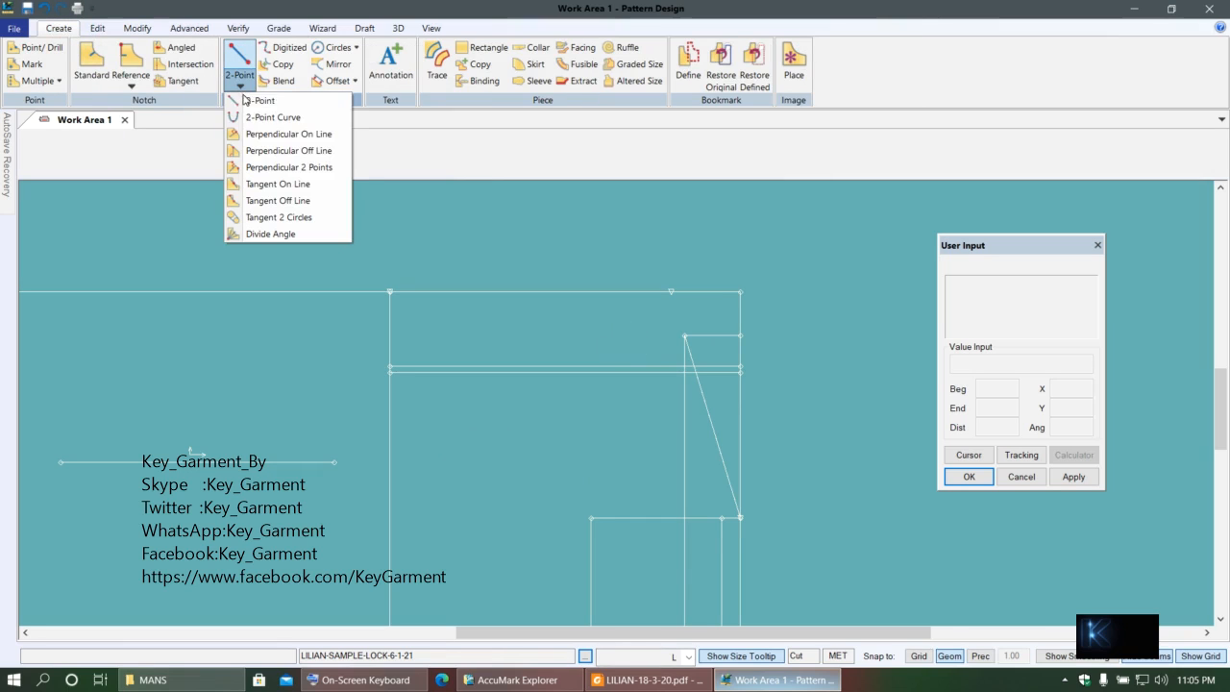
pyautogui.click(310, 143)
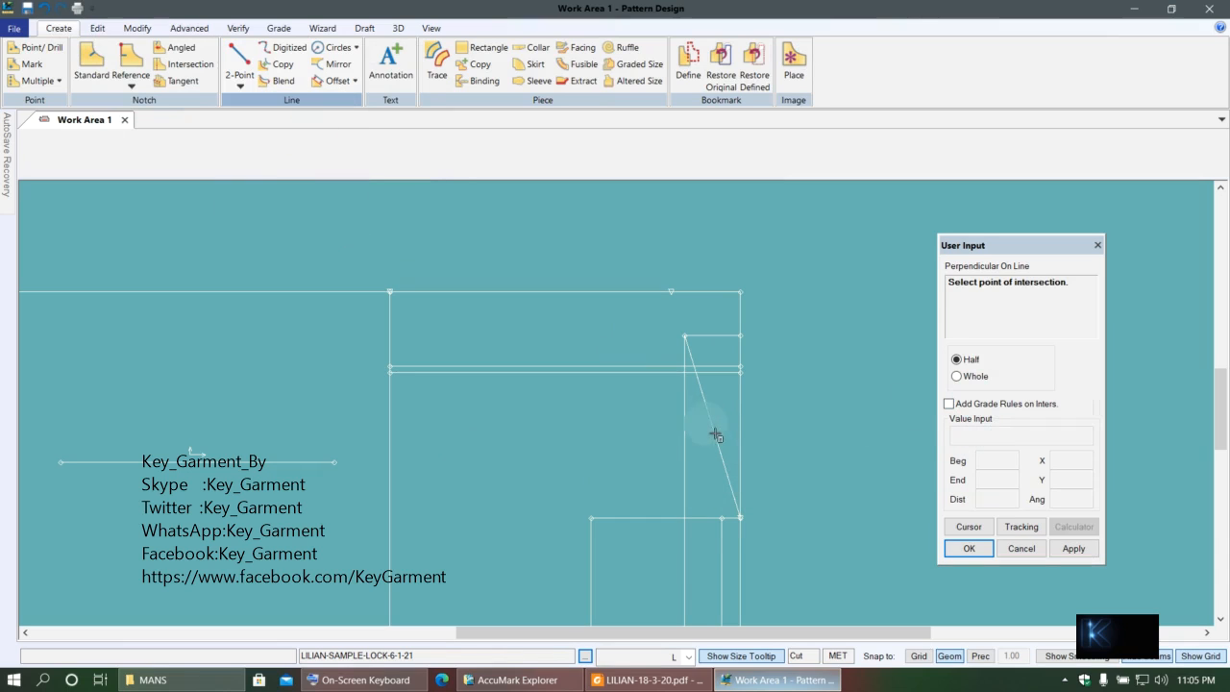
pyautogui.click(952, 405)
pyautogui.click(702, 338)
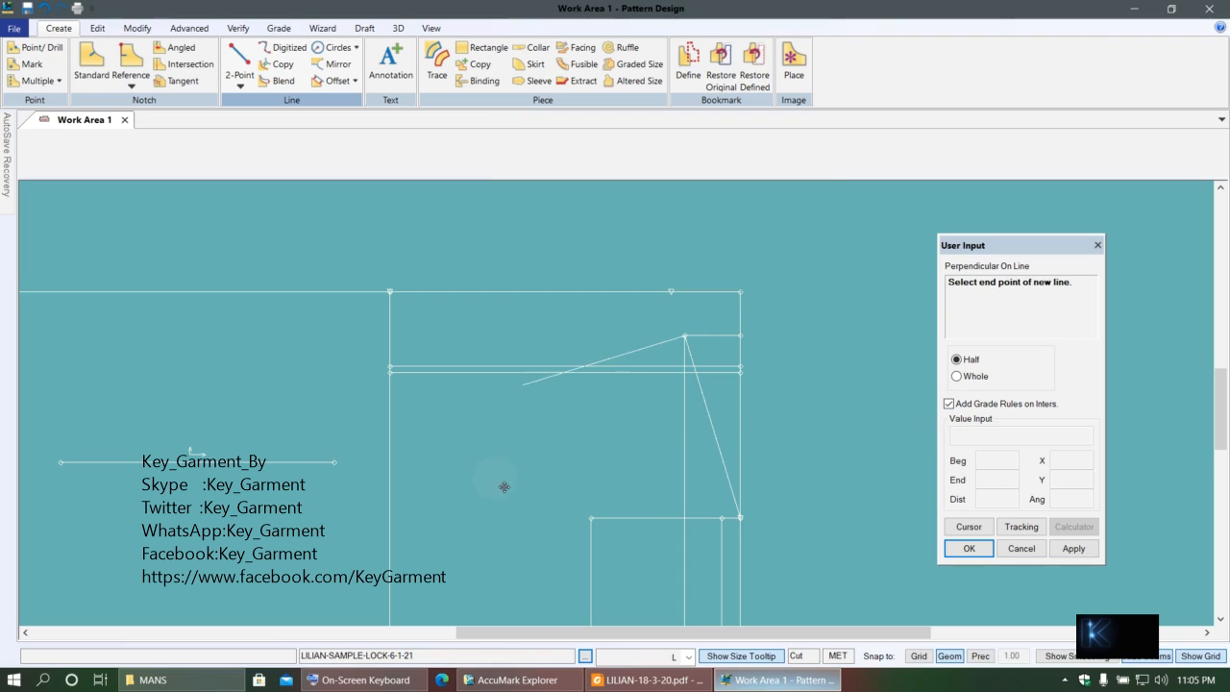
pyautogui.click(444, 487)
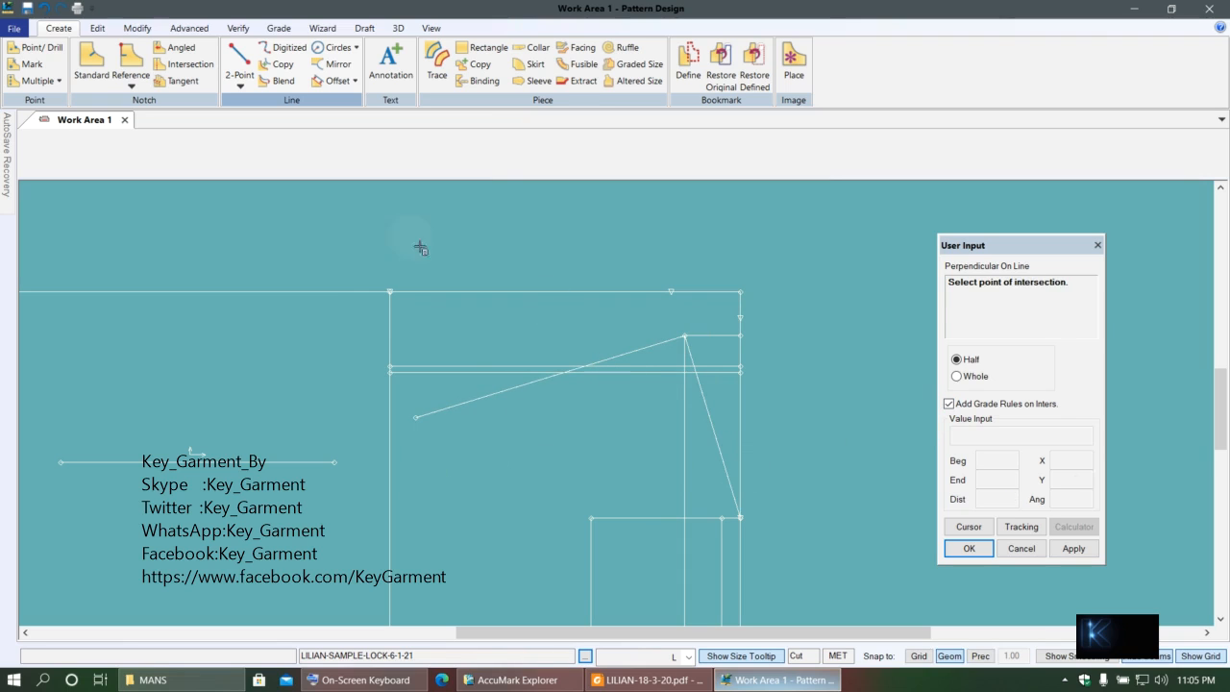
# - Draw a second half perpendicular from the neck end of the sloped shoulder line into the neckline area, and finish the command
pyautogui.scroll(-3, 721, 450)
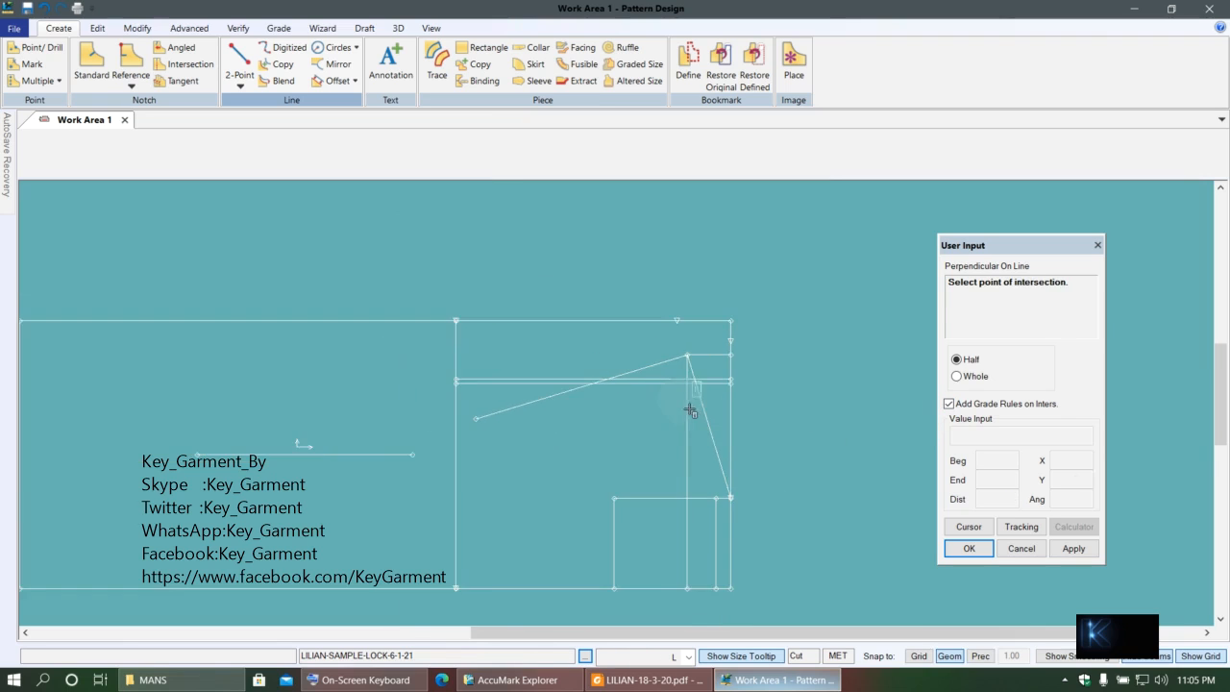
pyautogui.click(739, 491)
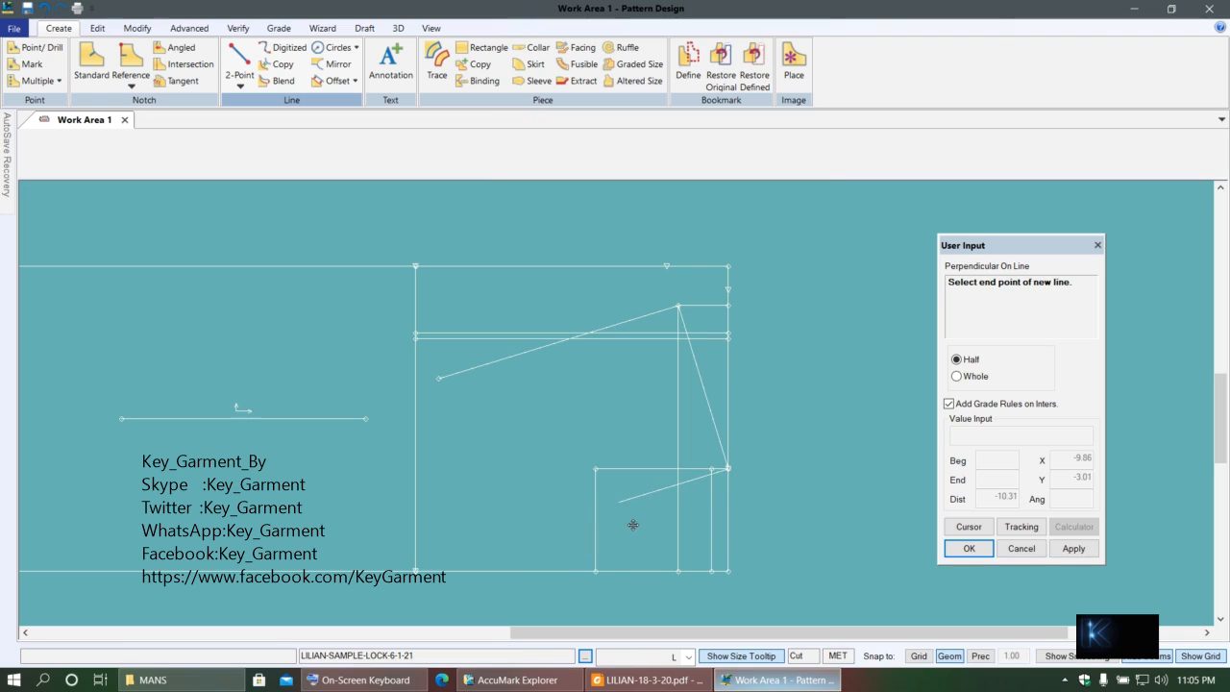
pyautogui.click(580, 535)
pyautogui.rightClick(615, 394)
pyautogui.click(596, 385)
pyautogui.click(608, 346)
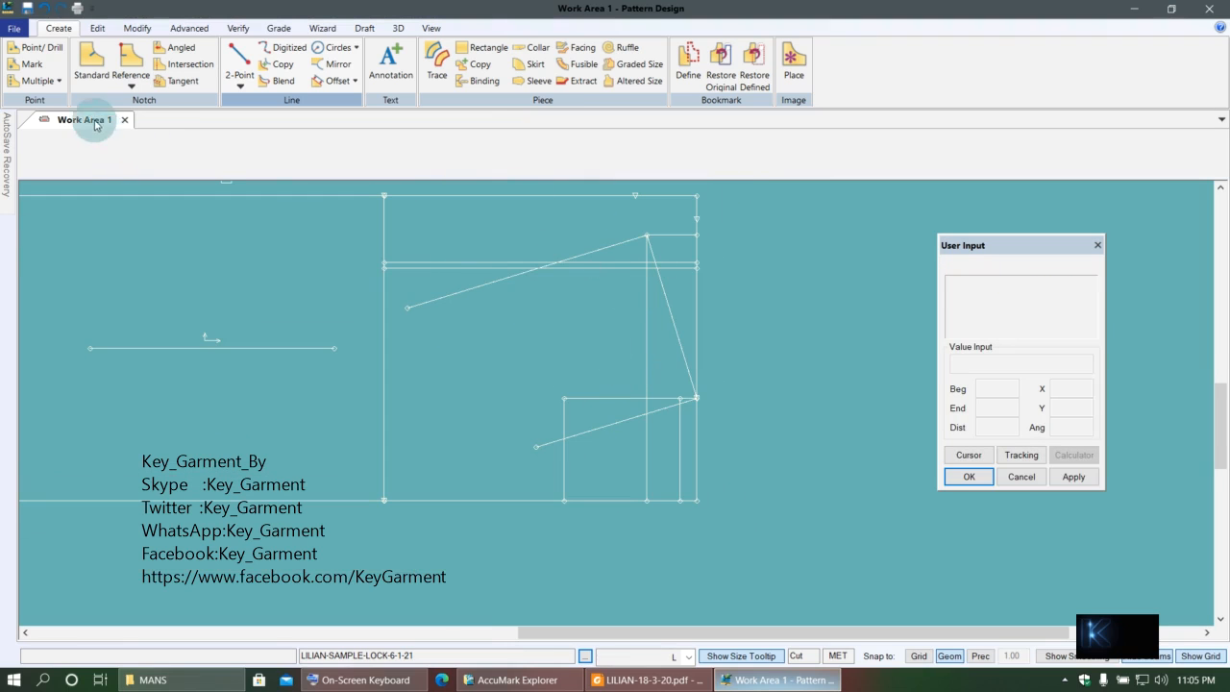
# - Save the piece with the new perpendicular lines using the select-all option and confirming the selection
pyautogui.click(27, 8)
pyautogui.rightClick(375, 364)
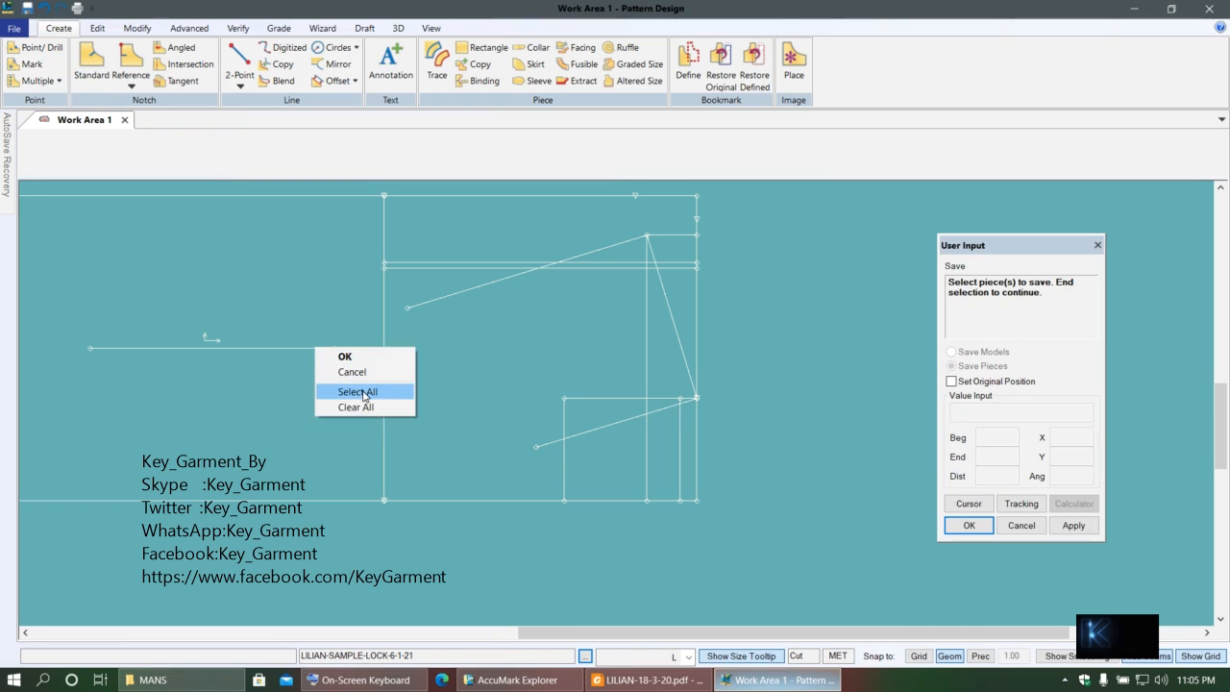
pyautogui.click(370, 394)
pyautogui.rightClick(420, 348)
pyautogui.click(437, 356)
pyautogui.click(467, 407)
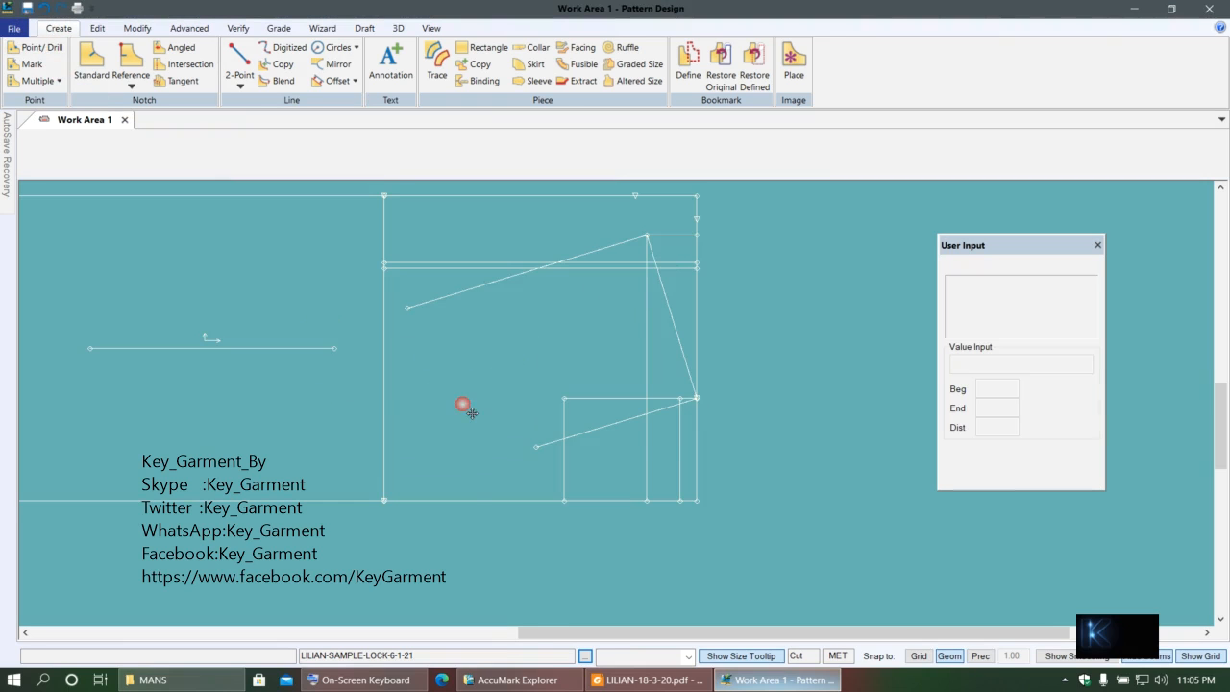
pyautogui.rightClick(462, 404)
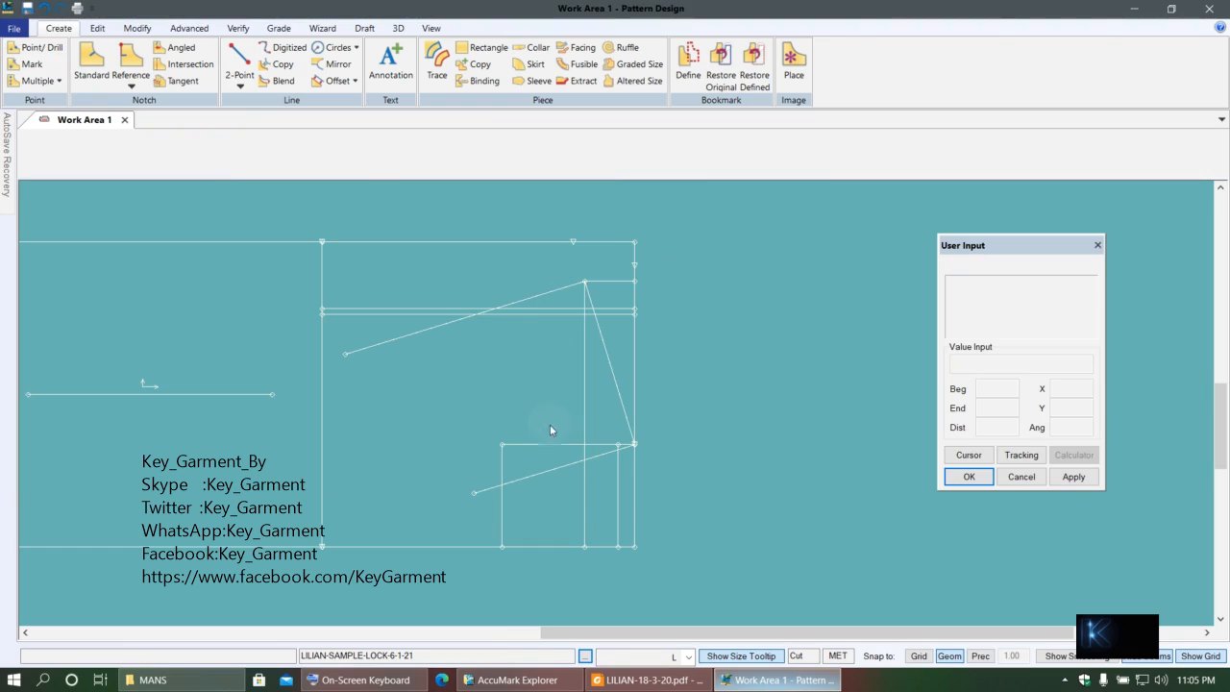
pyautogui.click(616, 453)
pyautogui.click(239, 85)
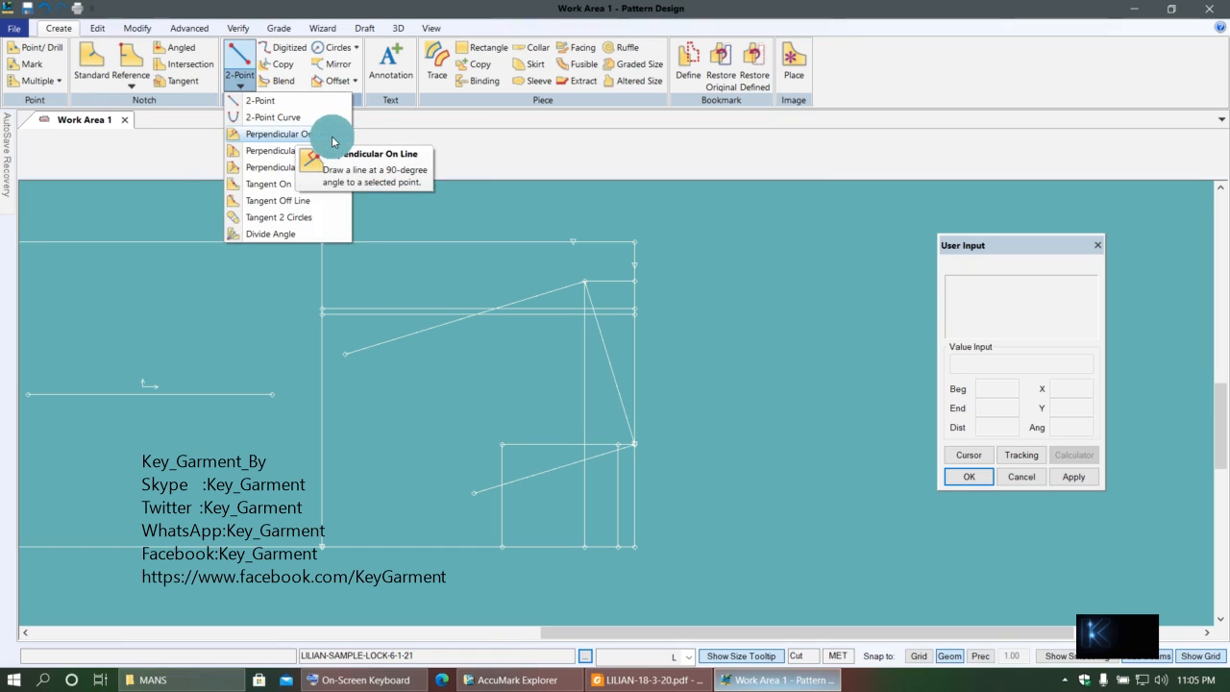
pyautogui.click(507, 386)
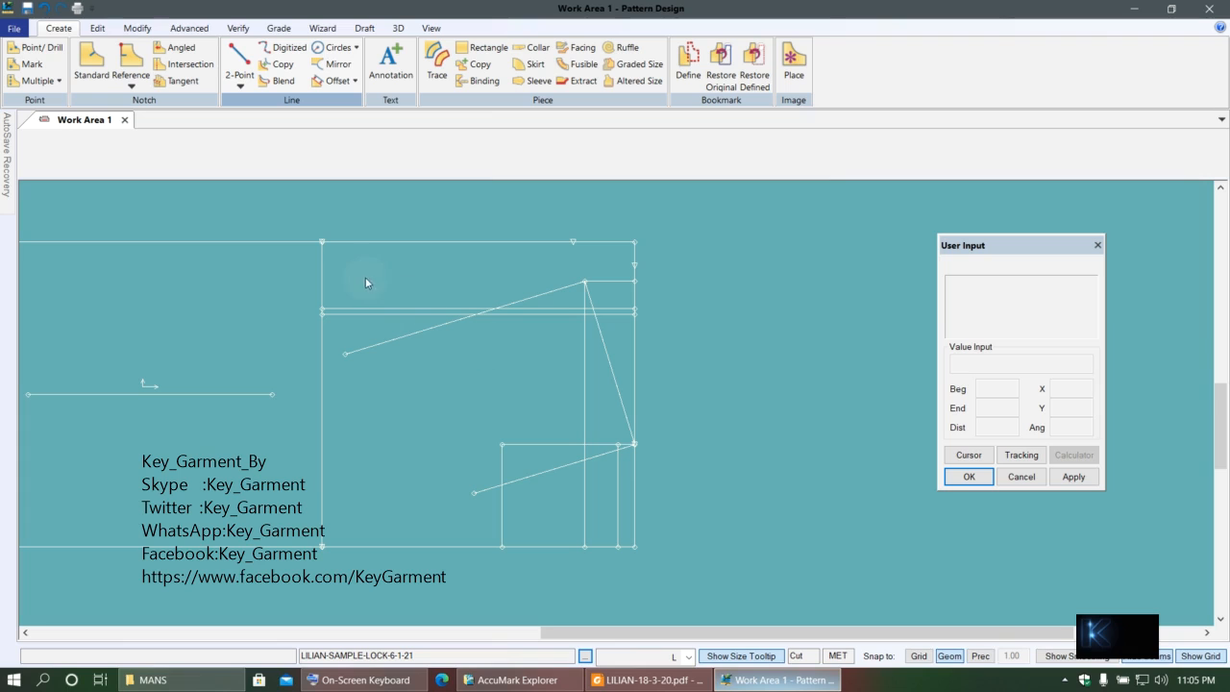
# - Add a grade point at the midpoint of the upper of the two closely spaced horizontal lines
pyautogui.scroll(1, 365, 282)
pyautogui.moveTo(544, 388); pyautogui.dragTo(514, 351, button='middle')
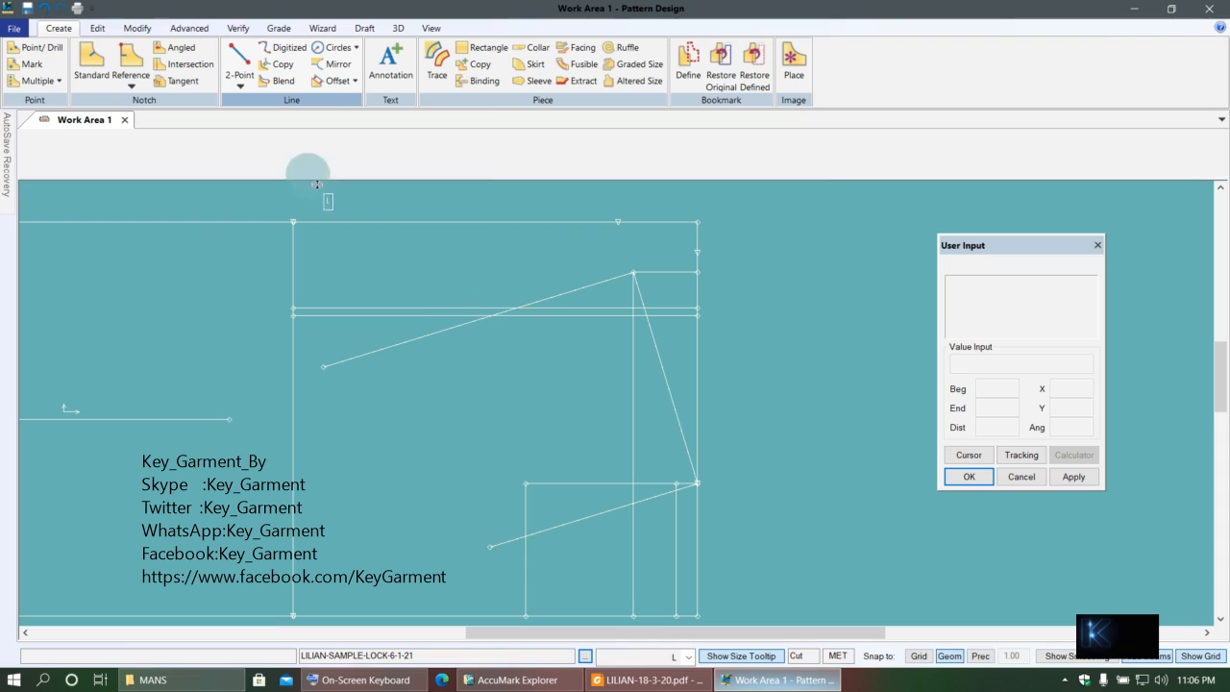
pyautogui.click(280, 28)
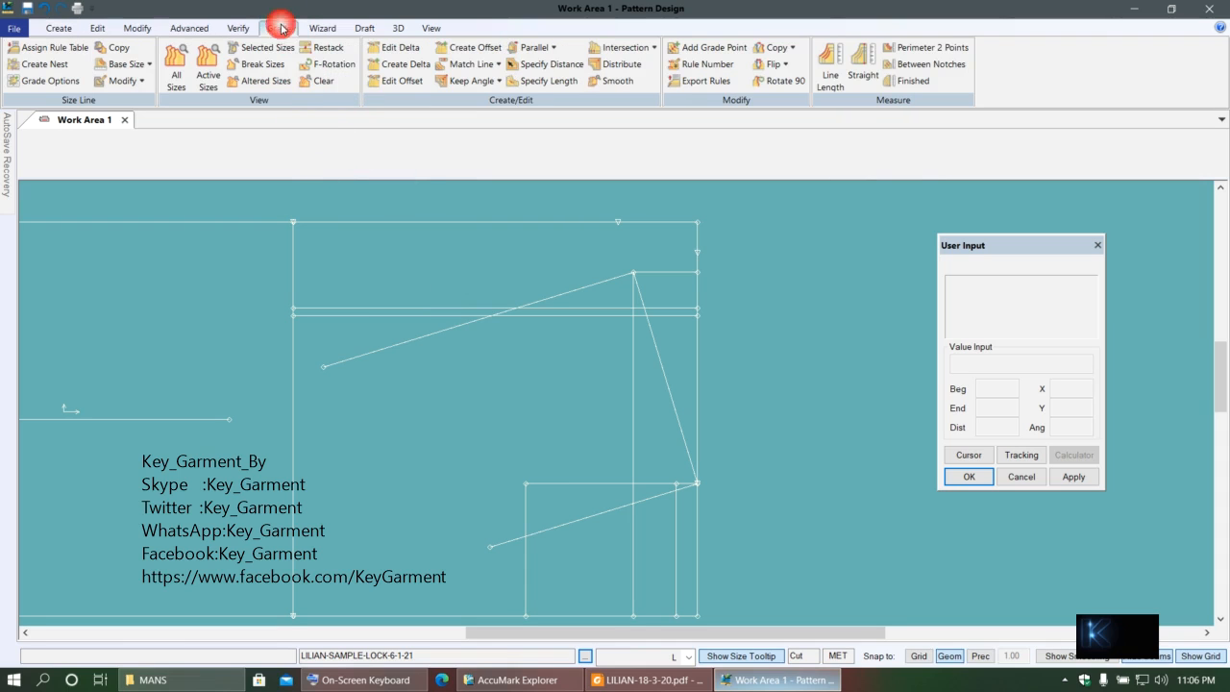
pyautogui.click(703, 54)
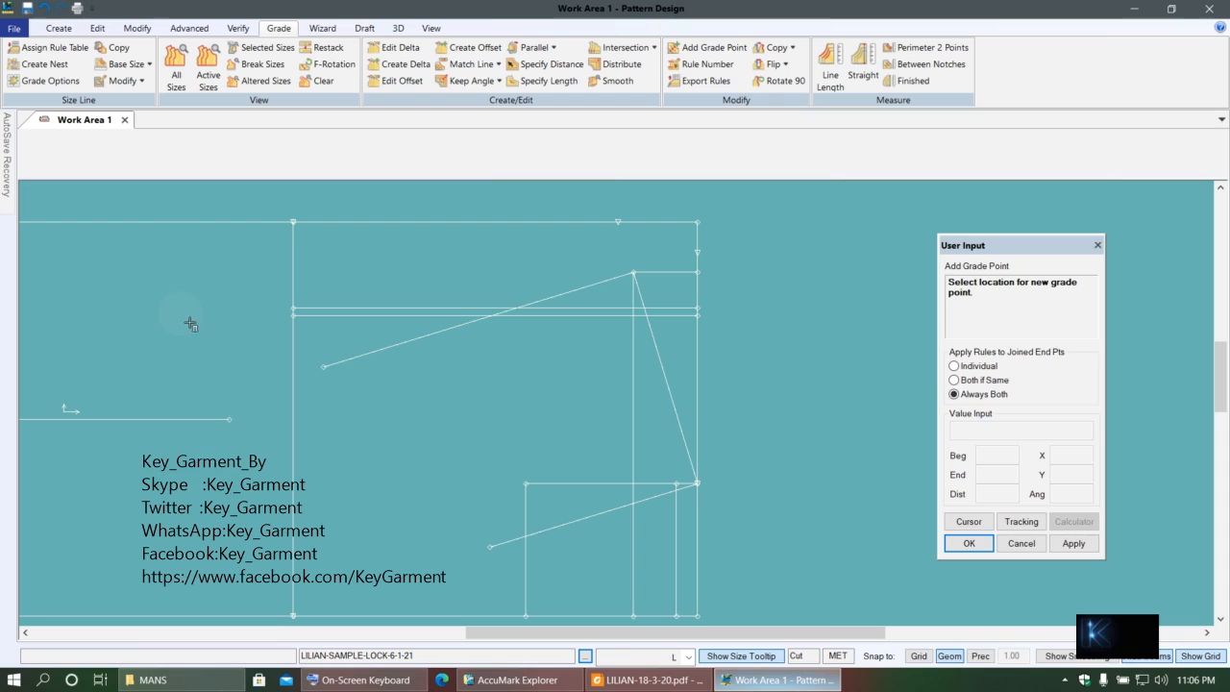
pyautogui.rightClick(146, 394)
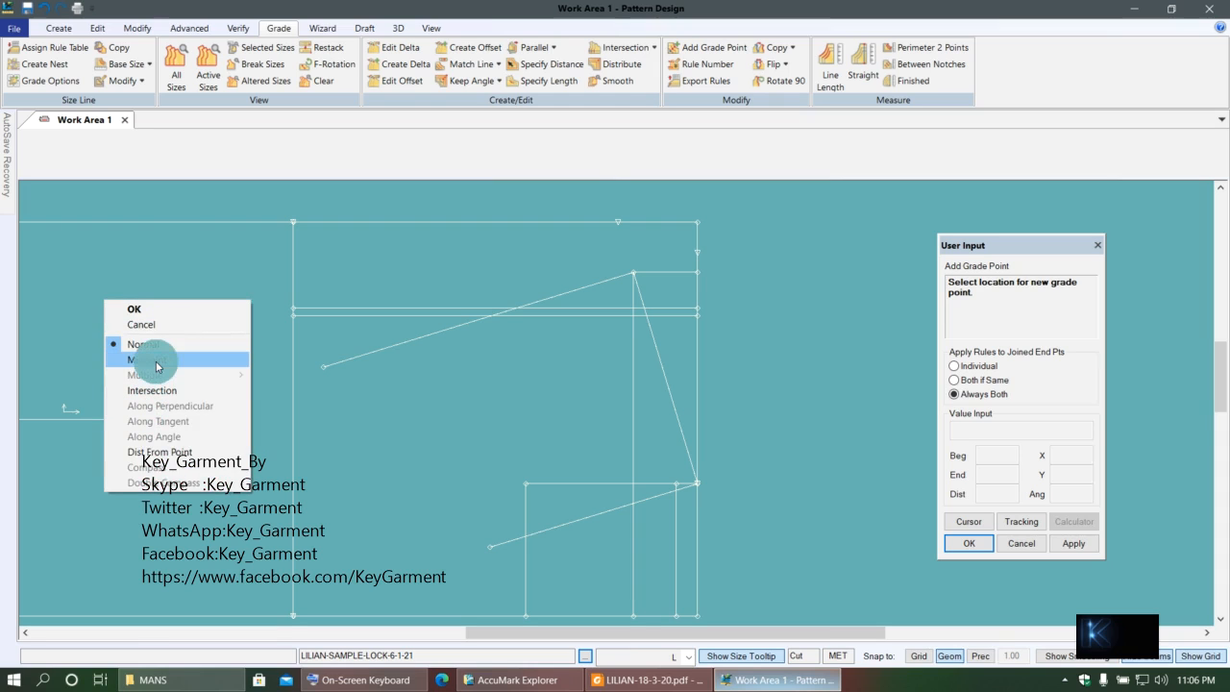
pyautogui.click(156, 362)
pyautogui.click(454, 309)
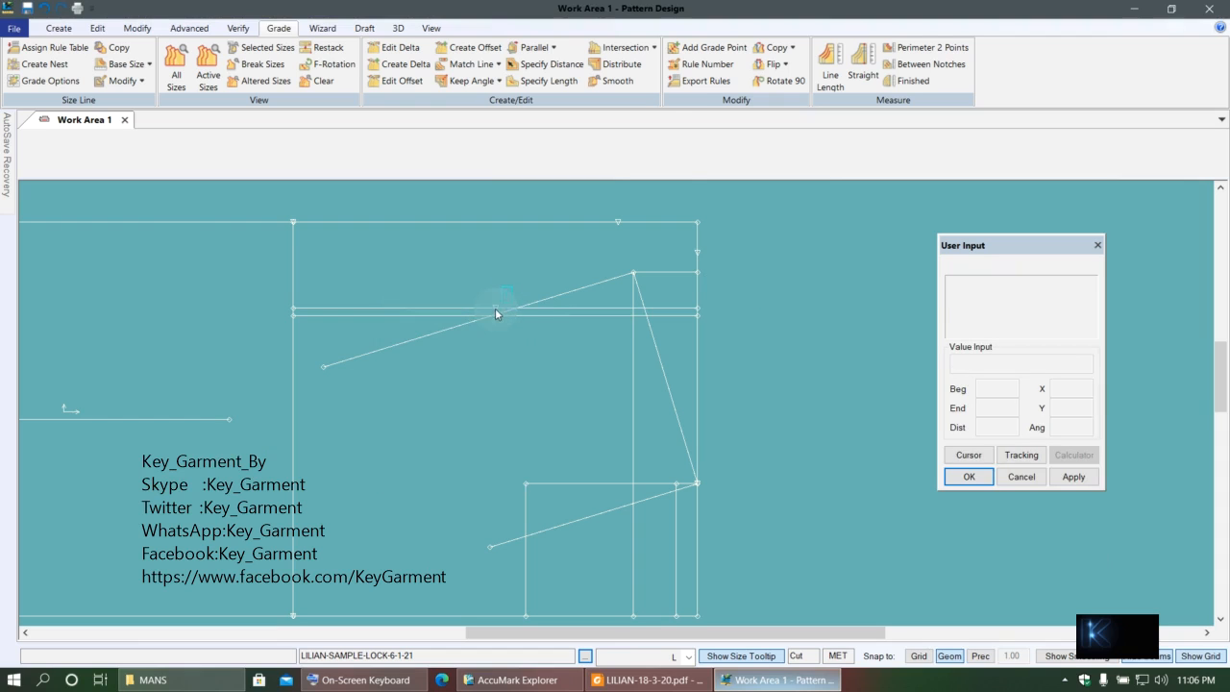
# - Add a second grade point at the midpoint of the lower of the two closely spaced horizontal lines
pyautogui.click(702, 47)
pyautogui.rightClick(146, 296)
pyautogui.click(123, 351)
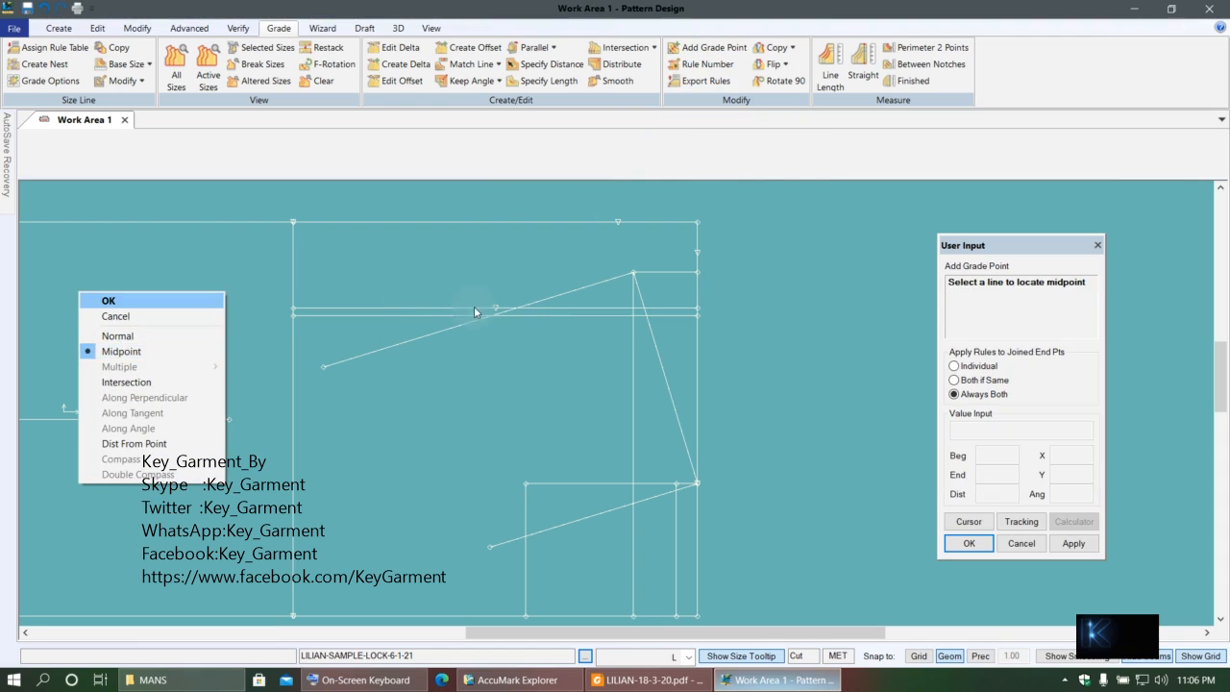
pyautogui.click(495, 317)
pyautogui.rightClick(495, 317)
pyautogui.click(508, 325)
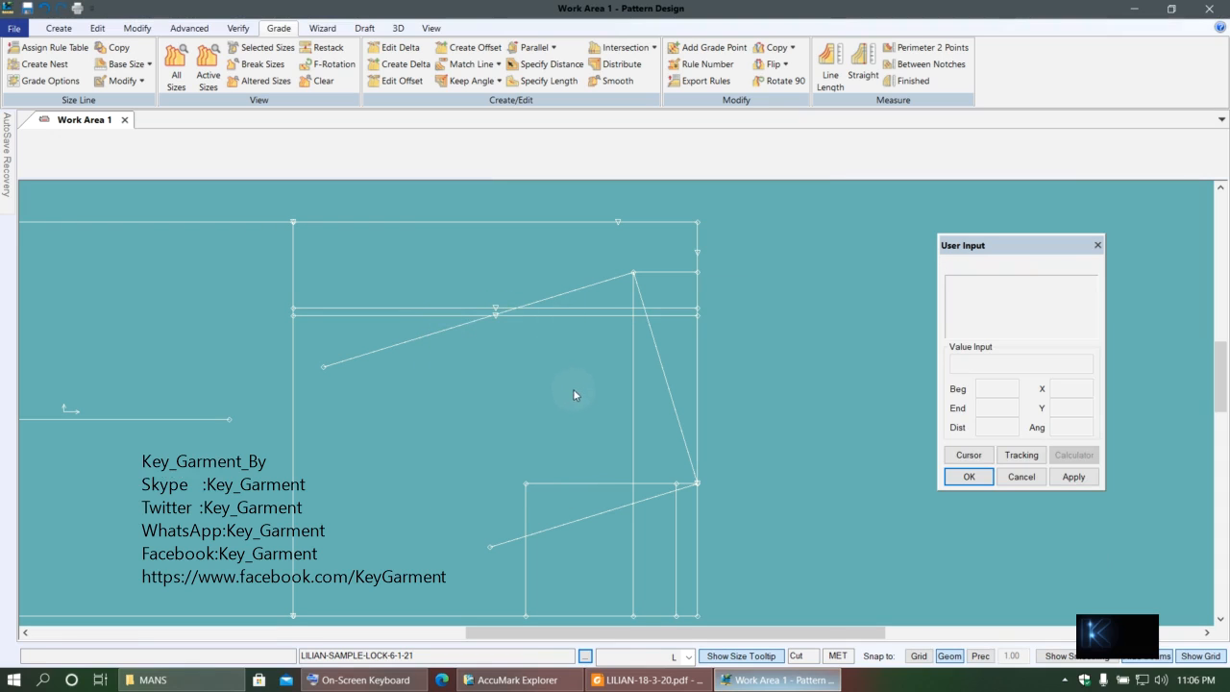
# - With the 2-Point Curve command in Curve mode, draw a line from the shoulder line's lower end to the neck rectangle's diagonally opposite corner
pyautogui.click(58, 28)
pyautogui.click(240, 86)
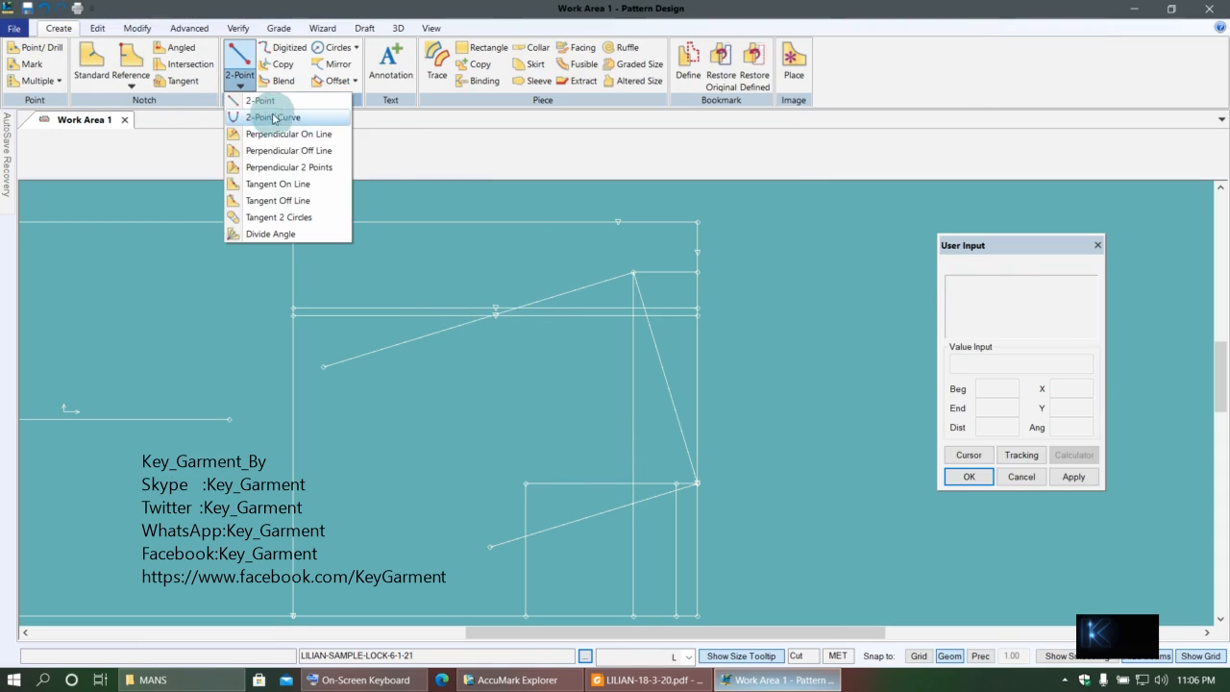
pyautogui.click(281, 119)
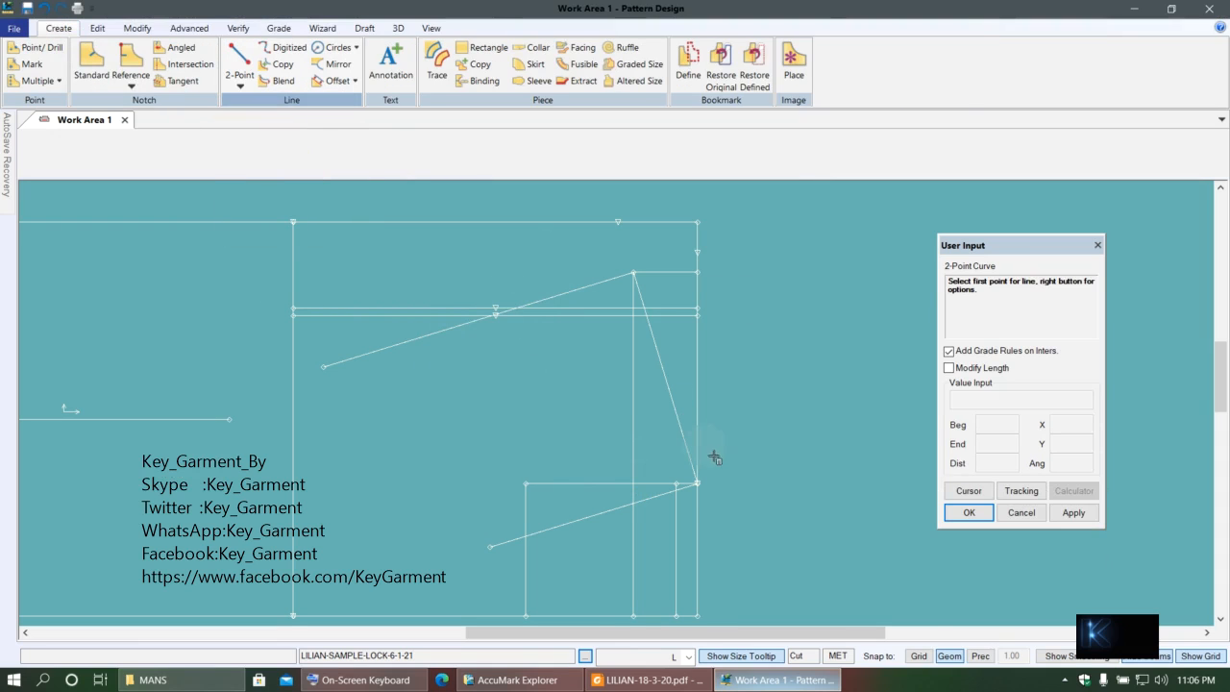
pyautogui.scroll(1, 613, 634)
pyautogui.scroll(1, 616, 637)
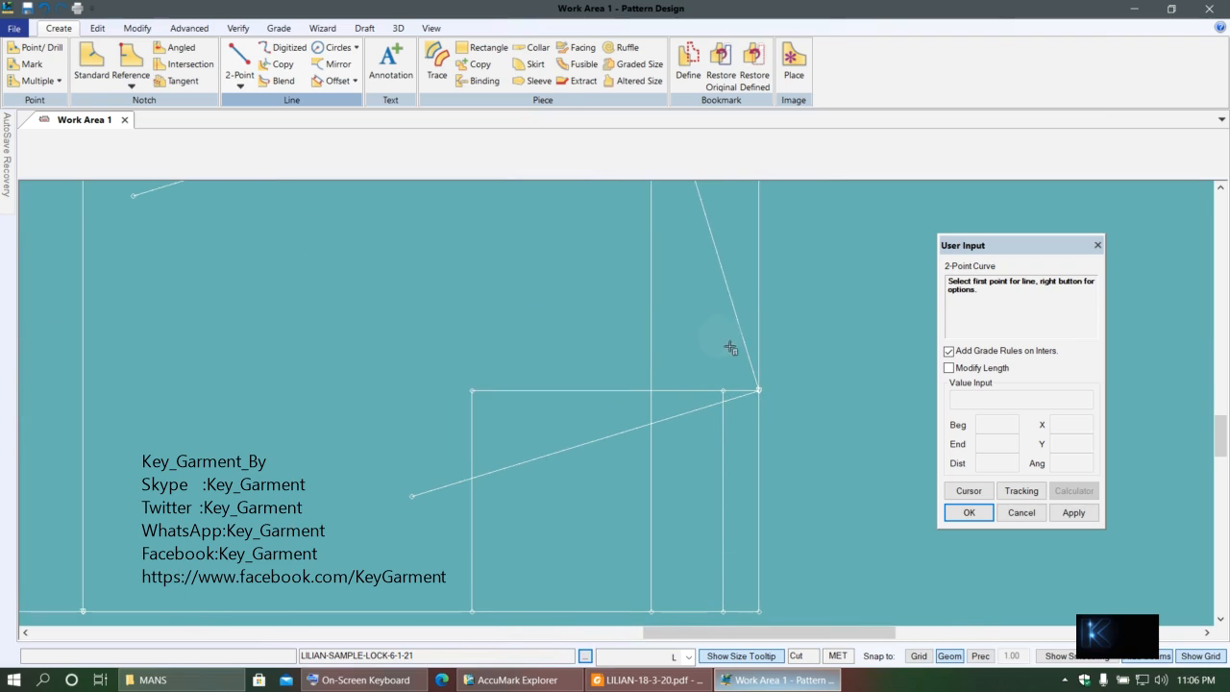
pyautogui.click(786, 396)
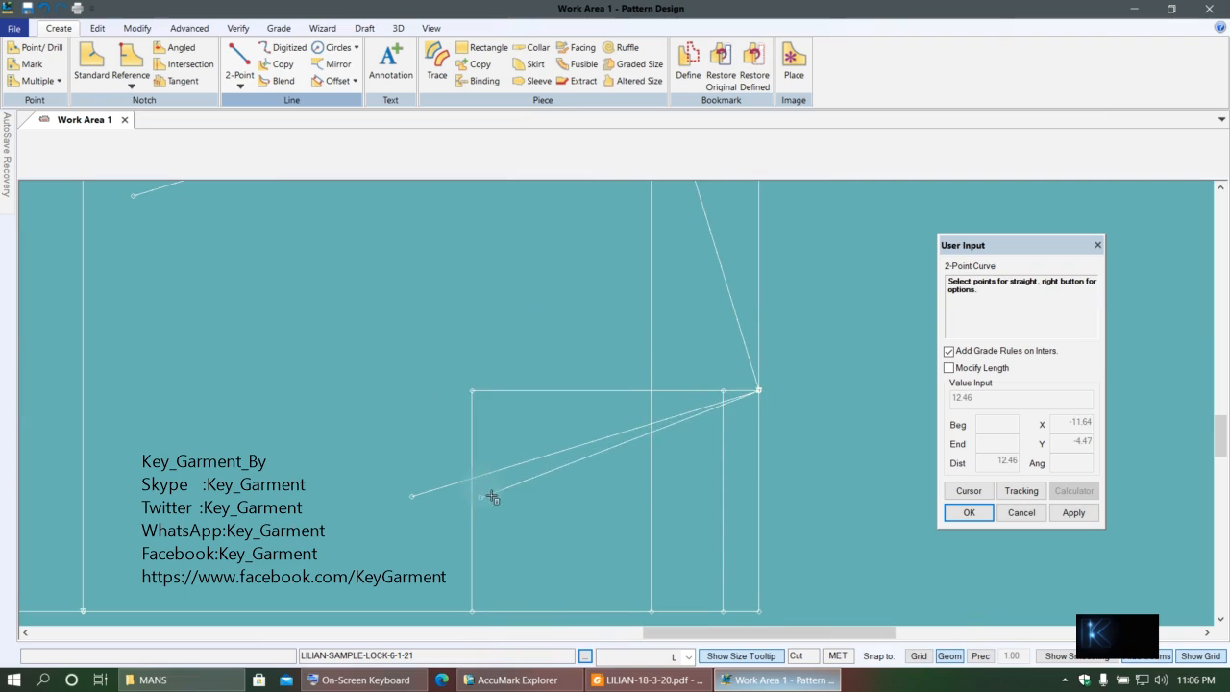
pyautogui.rightClick(396, 307)
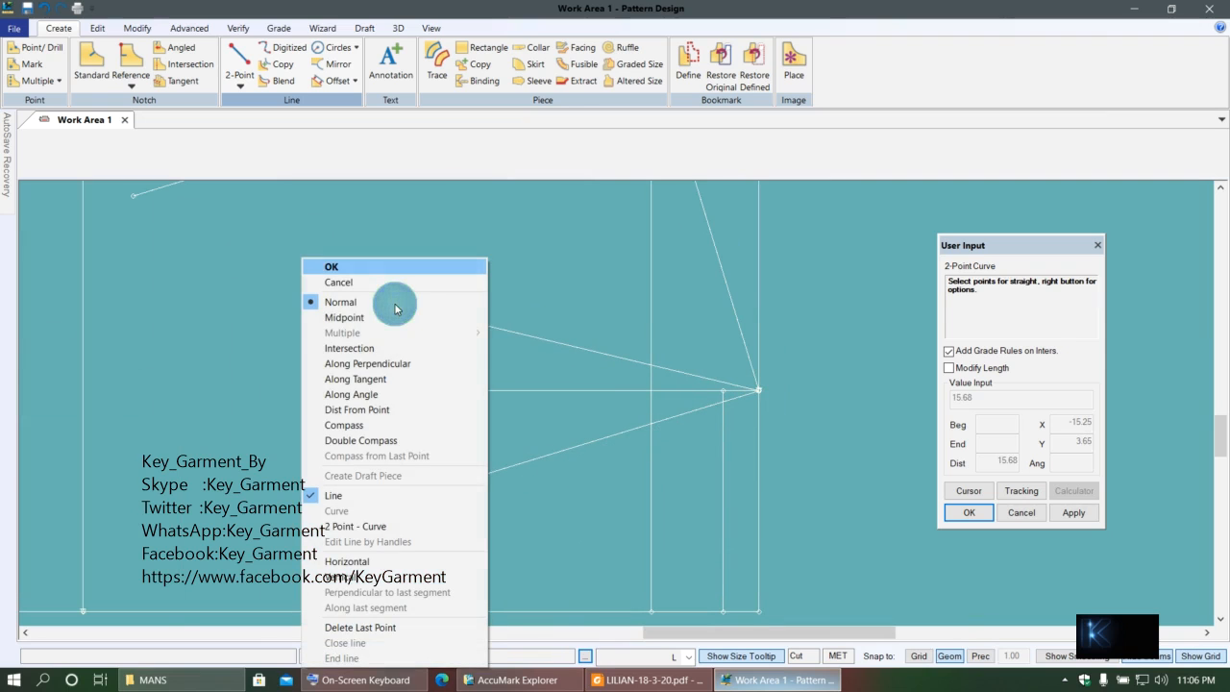
pyautogui.click(356, 526)
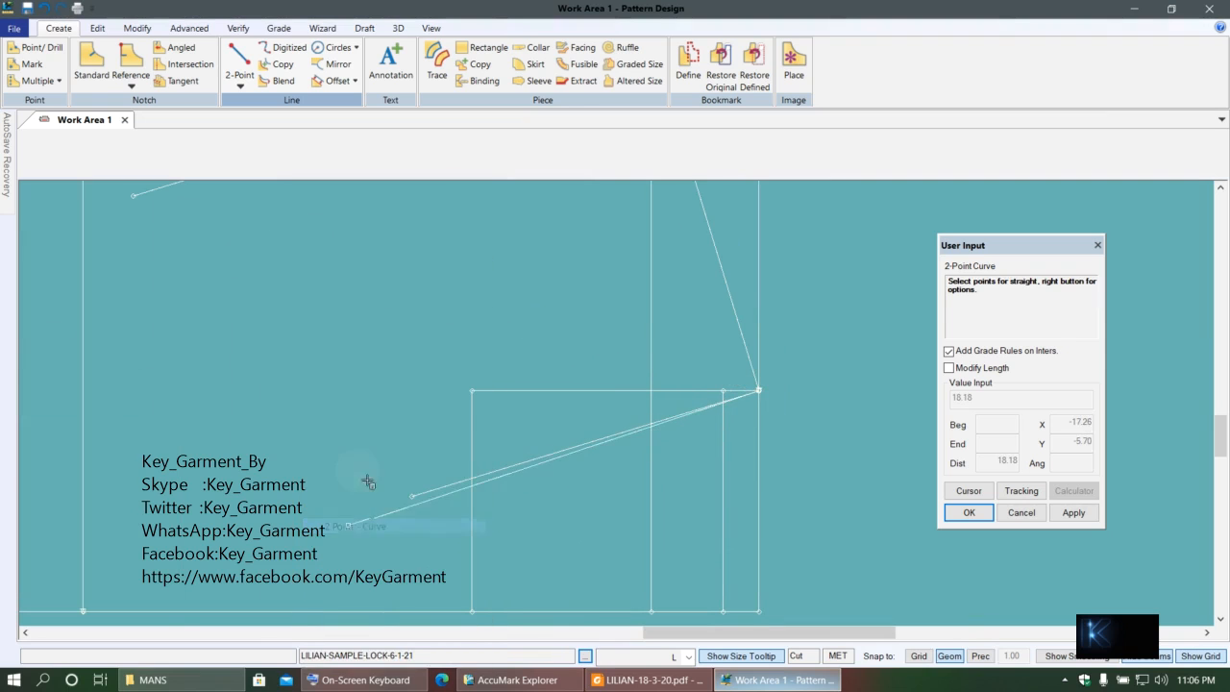
pyautogui.rightClick(358, 397)
pyautogui.click(319, 511)
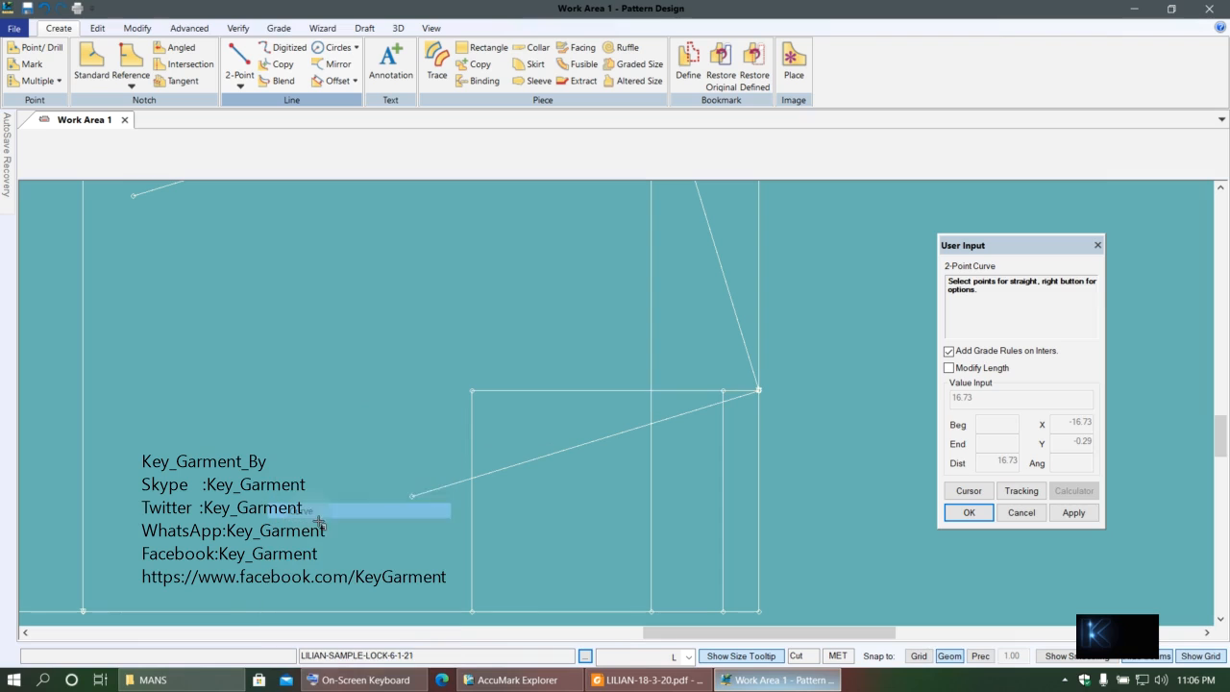
pyautogui.scroll(-5, 530, 565)
pyautogui.scroll(5, 506, 580)
pyautogui.scroll(1, 508, 586)
pyautogui.scroll(-1, 475, 516)
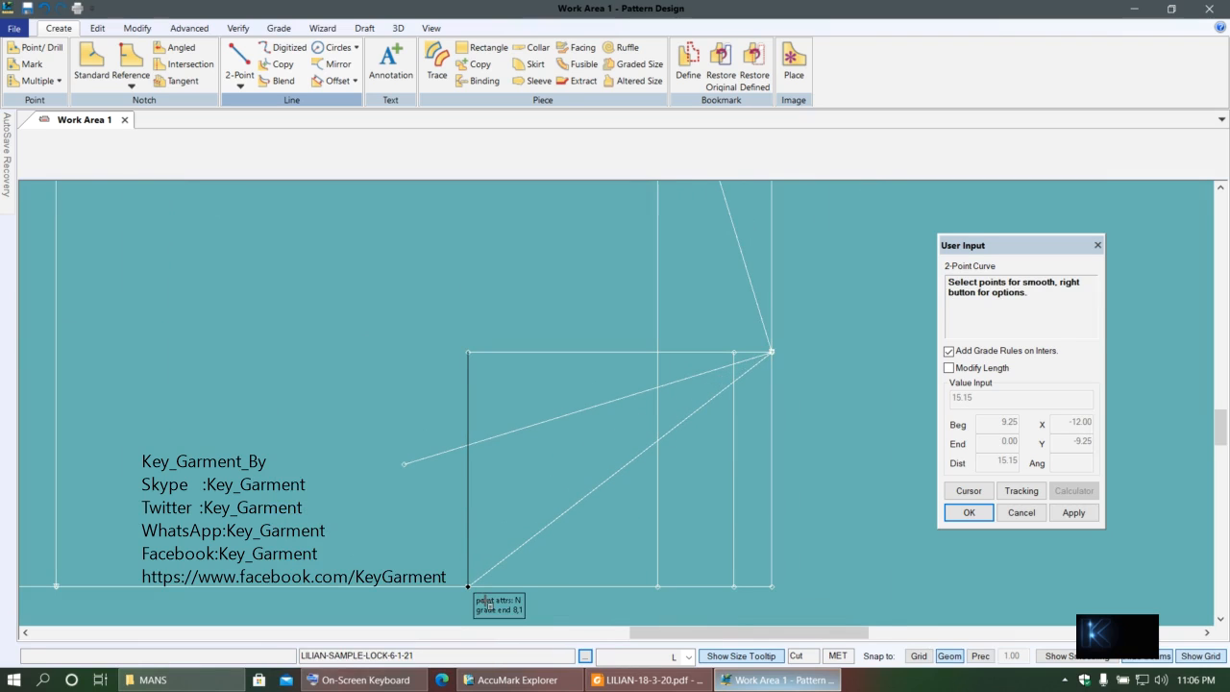
pyautogui.click(469, 586)
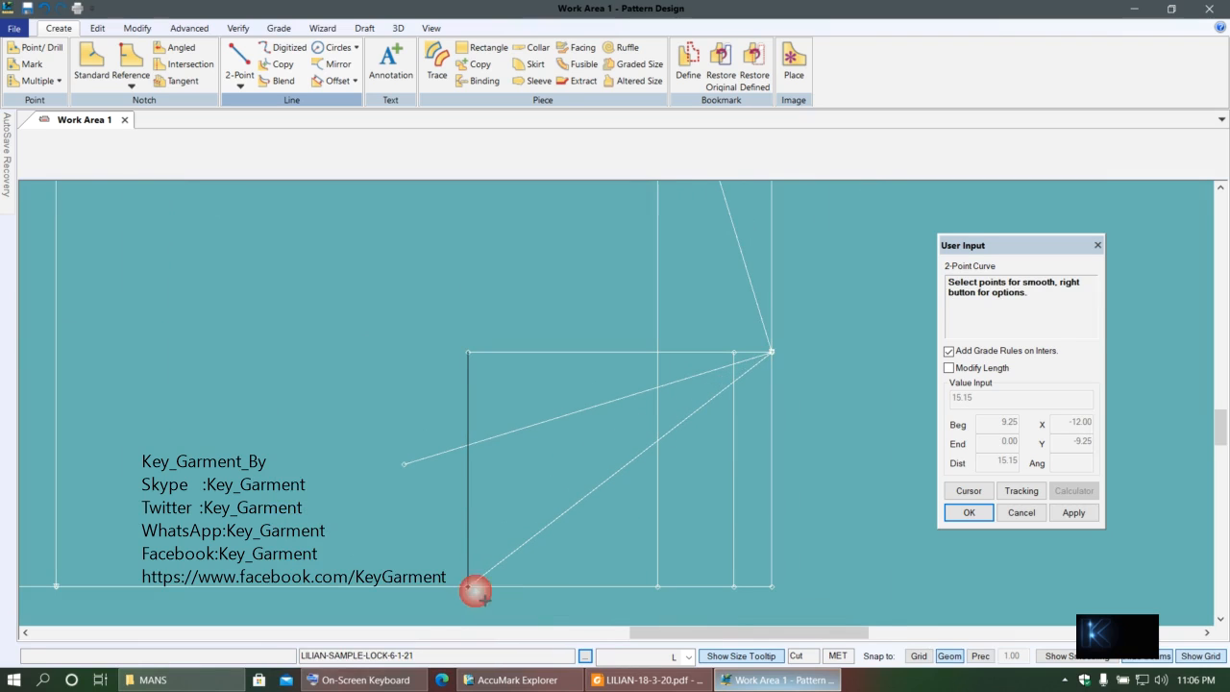
# - Bow the new neckline curve outward toward the rectangle's inner corner to a length of about 17.1, and finish the command
pyautogui.click(588, 456)
pyautogui.scroll(-2, 577, 452)
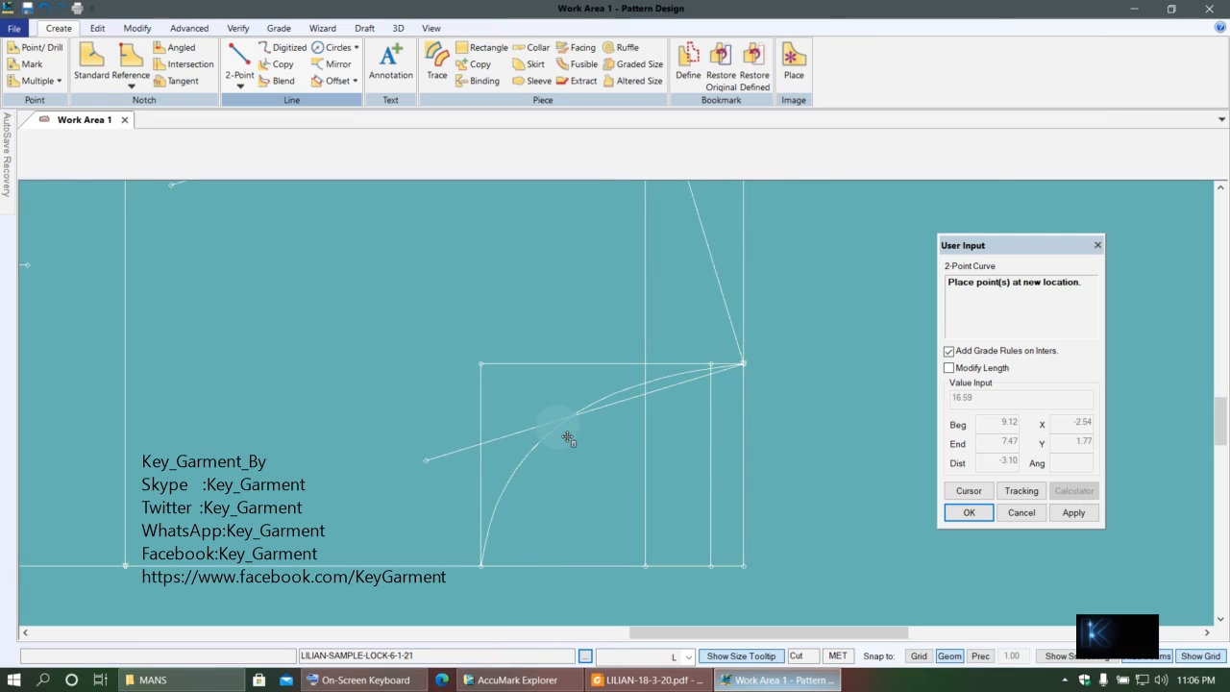
pyautogui.scroll(-1, 565, 438)
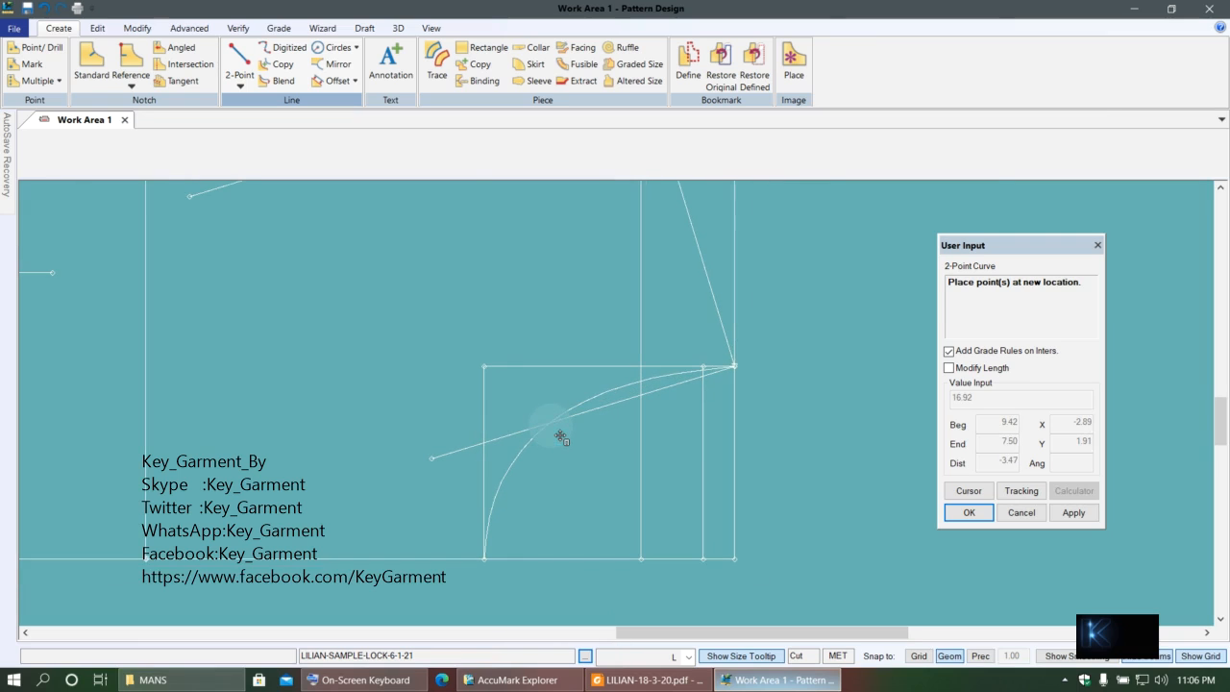
pyautogui.scroll(1, 561, 437)
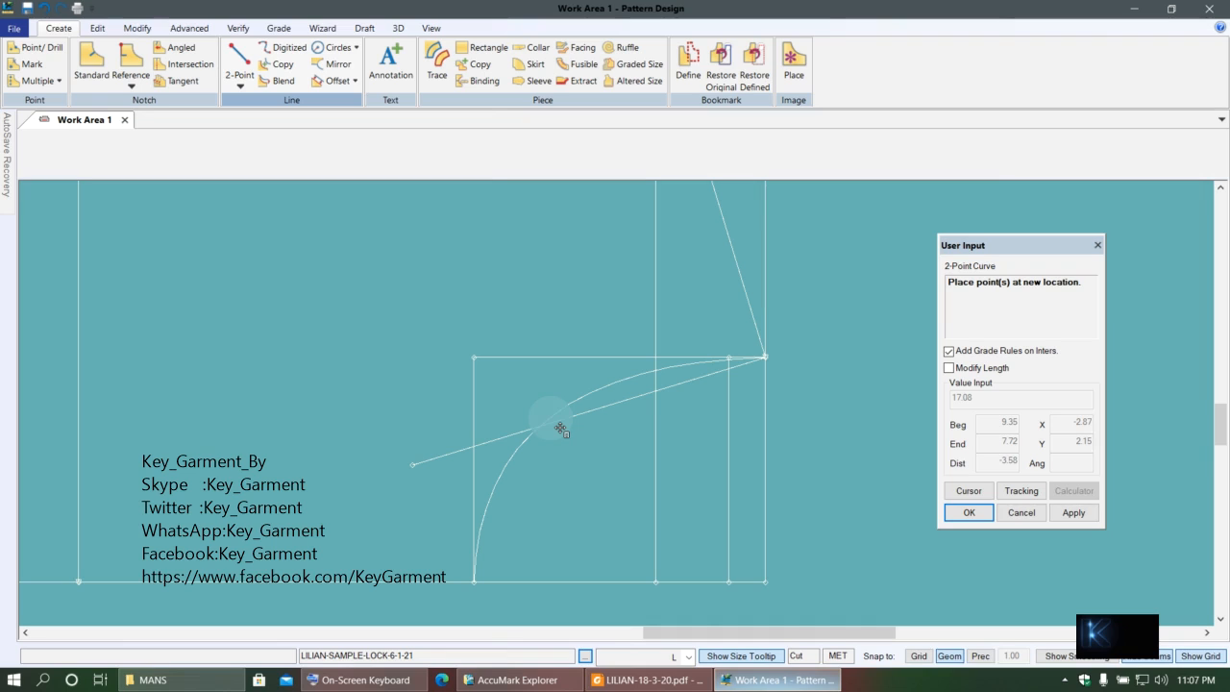
pyautogui.click(561, 429)
pyautogui.rightClick(561, 429)
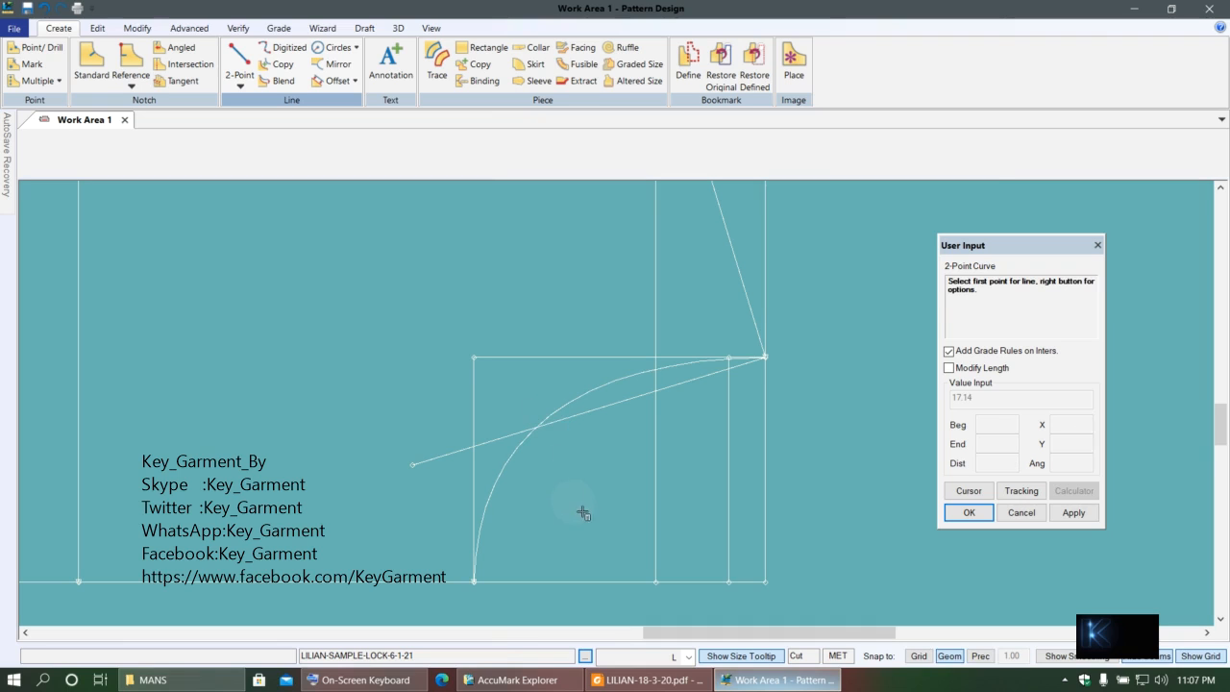
pyautogui.scroll(-1, 552, 481)
pyautogui.scroll(2, 553, 520)
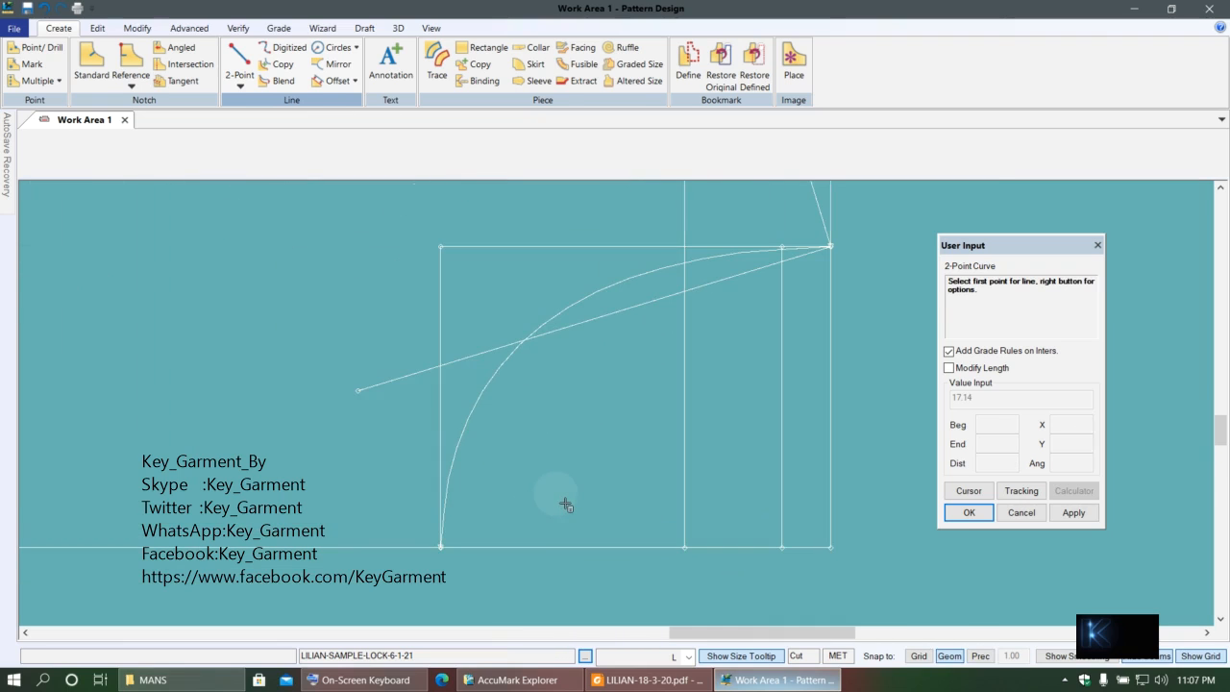
pyautogui.scroll(-2, 565, 506)
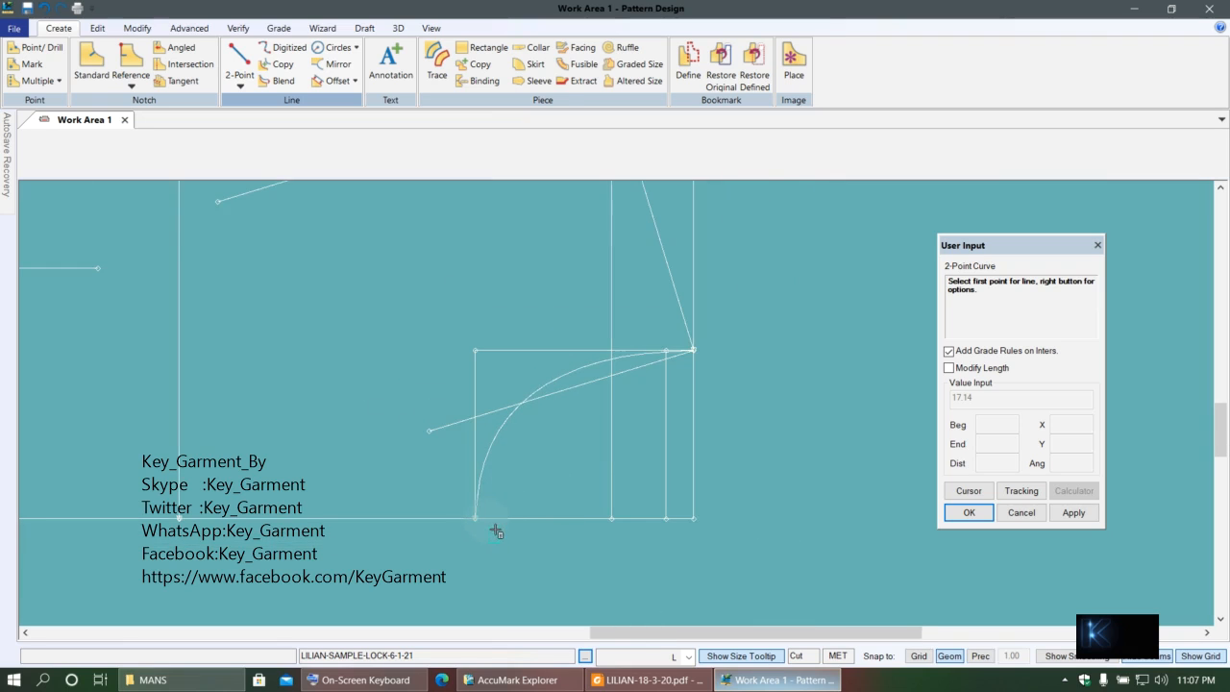
pyautogui.scroll(2, 496, 530)
pyautogui.rightClick(416, 366)
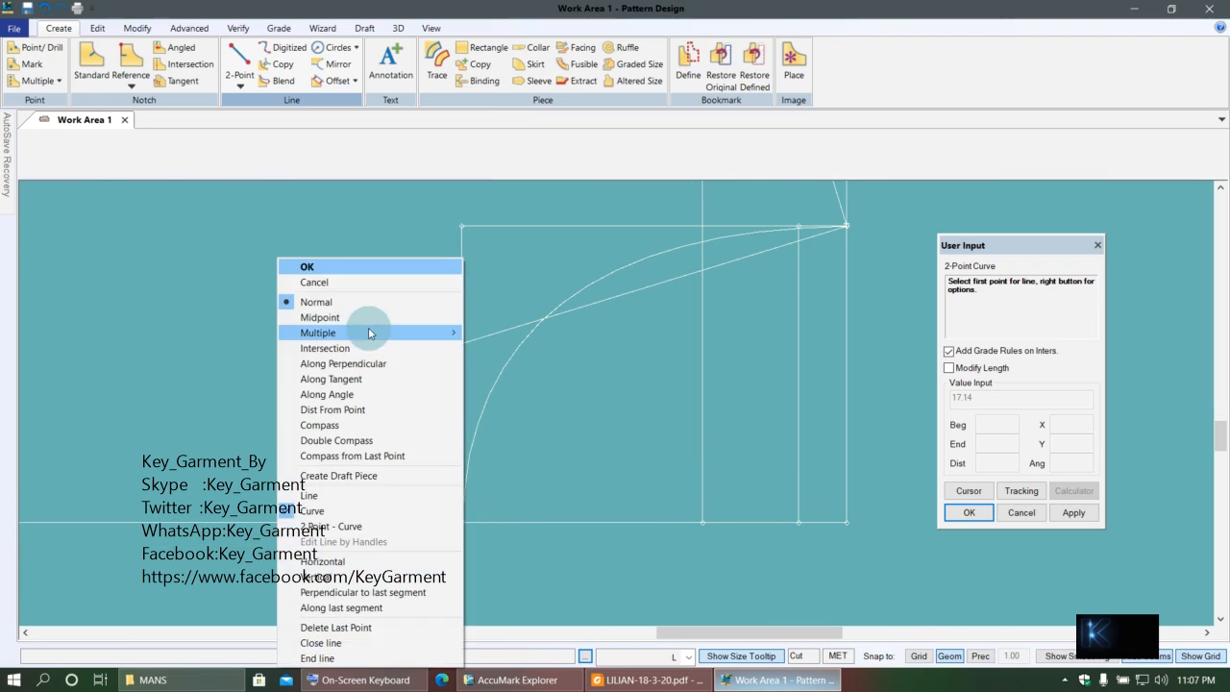
pyautogui.click(343, 266)
# - Try to mirror the neckline curve across the slanted shoulder line
pyautogui.scroll(-2, 618, 453)
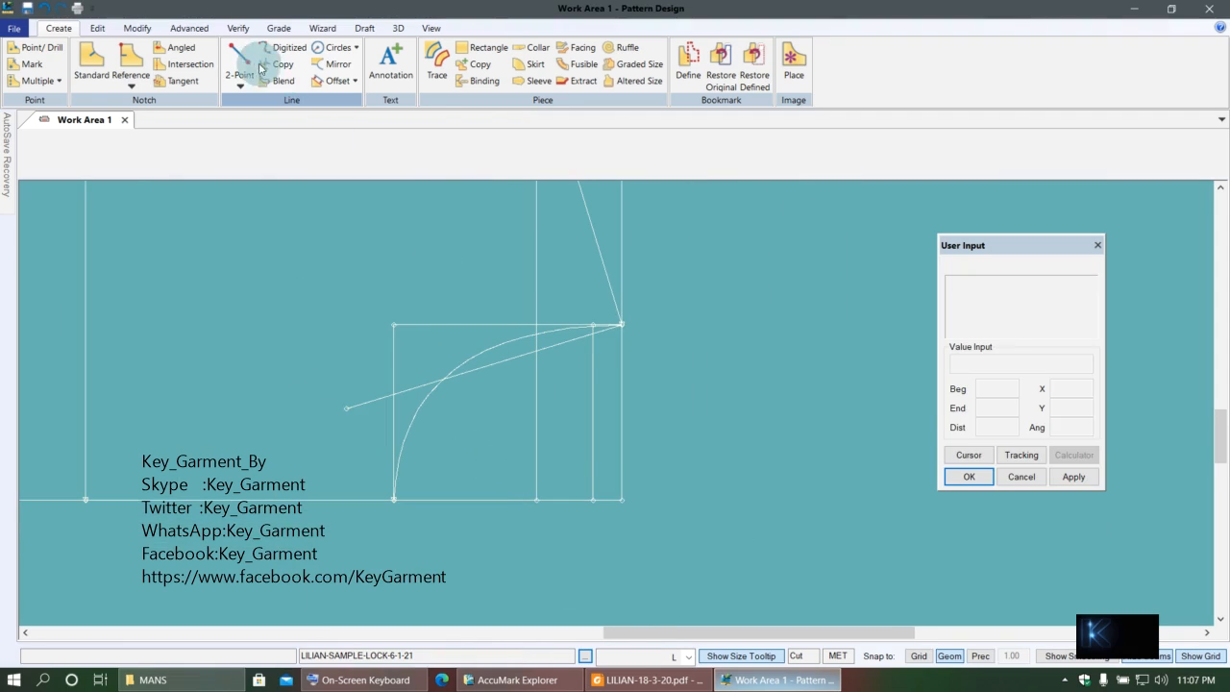
pyautogui.click(332, 64)
pyautogui.click(510, 357)
pyautogui.rightClick(505, 414)
pyautogui.click(497, 404)
pyautogui.click(617, 295)
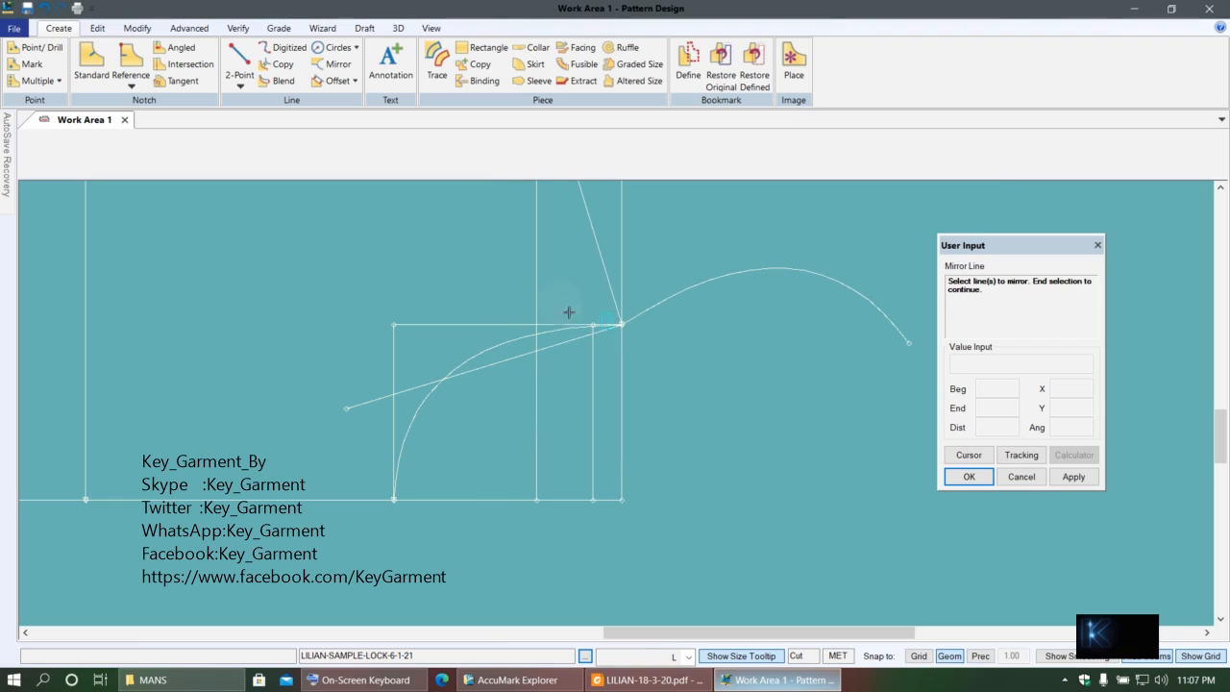
# - Mirror the neckline curve across the pattern's outer vertical edge
pyautogui.click(506, 356)
pyautogui.rightClick(673, 383)
pyautogui.click(644, 379)
pyautogui.click(635, 361)
# - Mirror the original neckline curve across the pattern's lower horizontal edge and end the Mirror command
pyautogui.click(438, 410)
pyautogui.rightClick(473, 412)
pyautogui.click(452, 420)
pyautogui.click(434, 501)
pyautogui.scroll(-2, 416, 459)
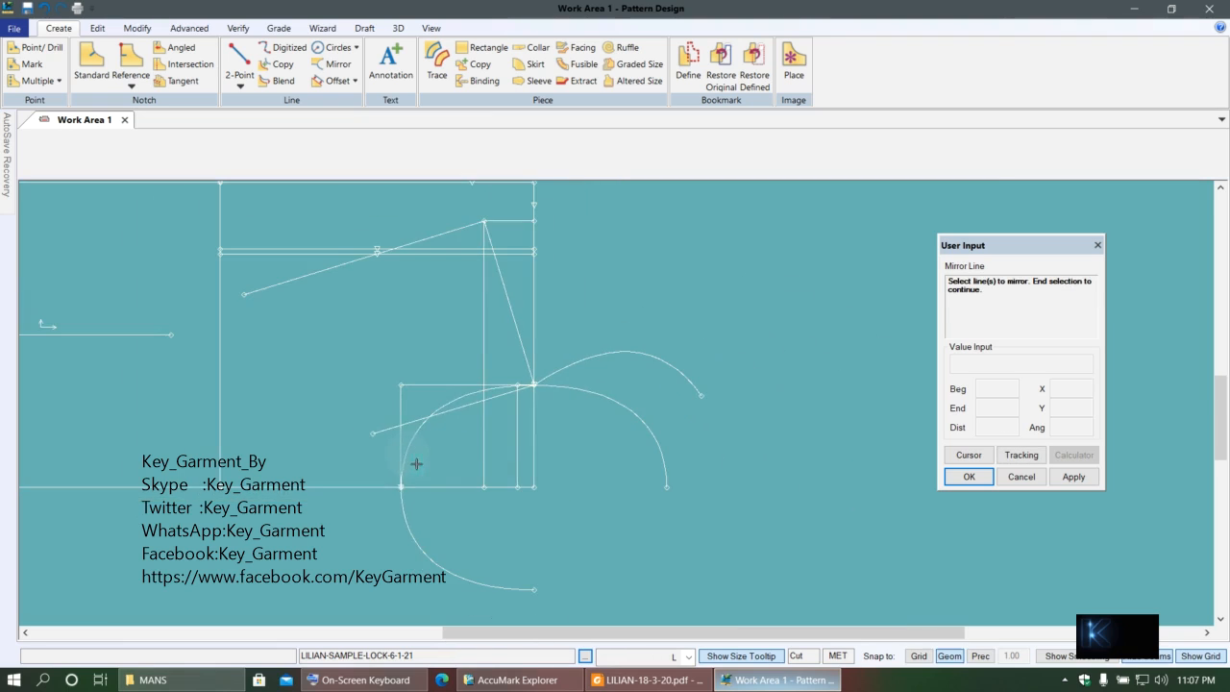
pyautogui.scroll(2, 425, 517)
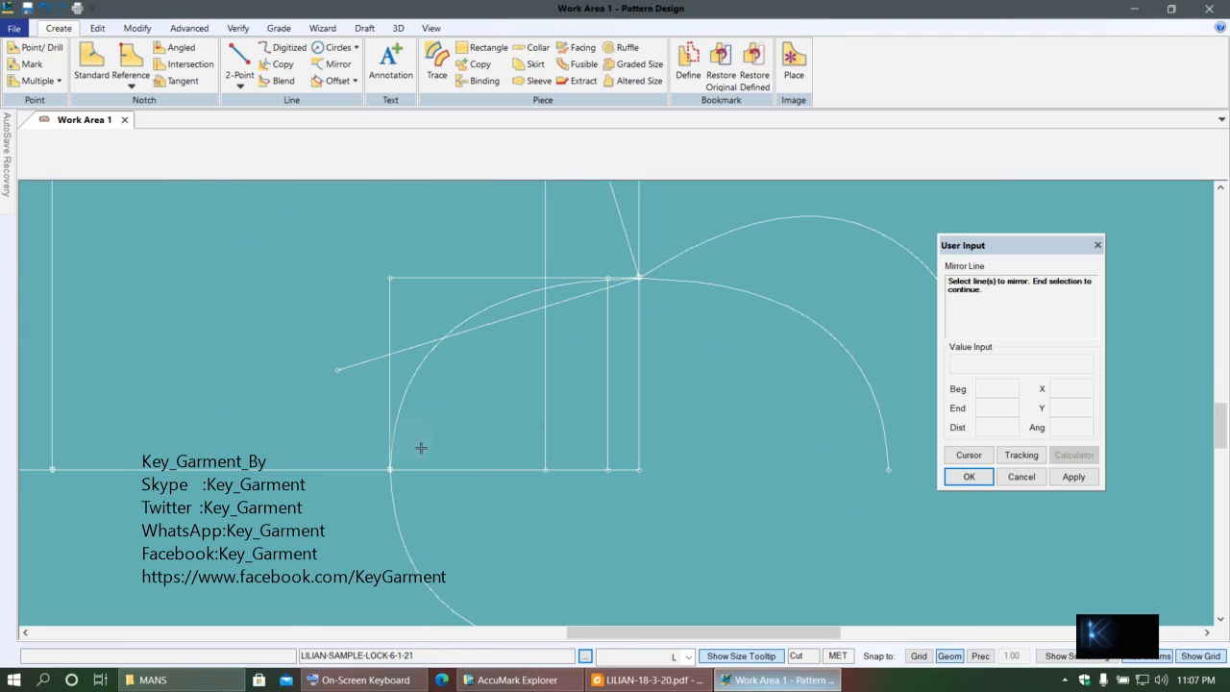
pyautogui.rightClick(642, 236)
pyautogui.click(672, 242)
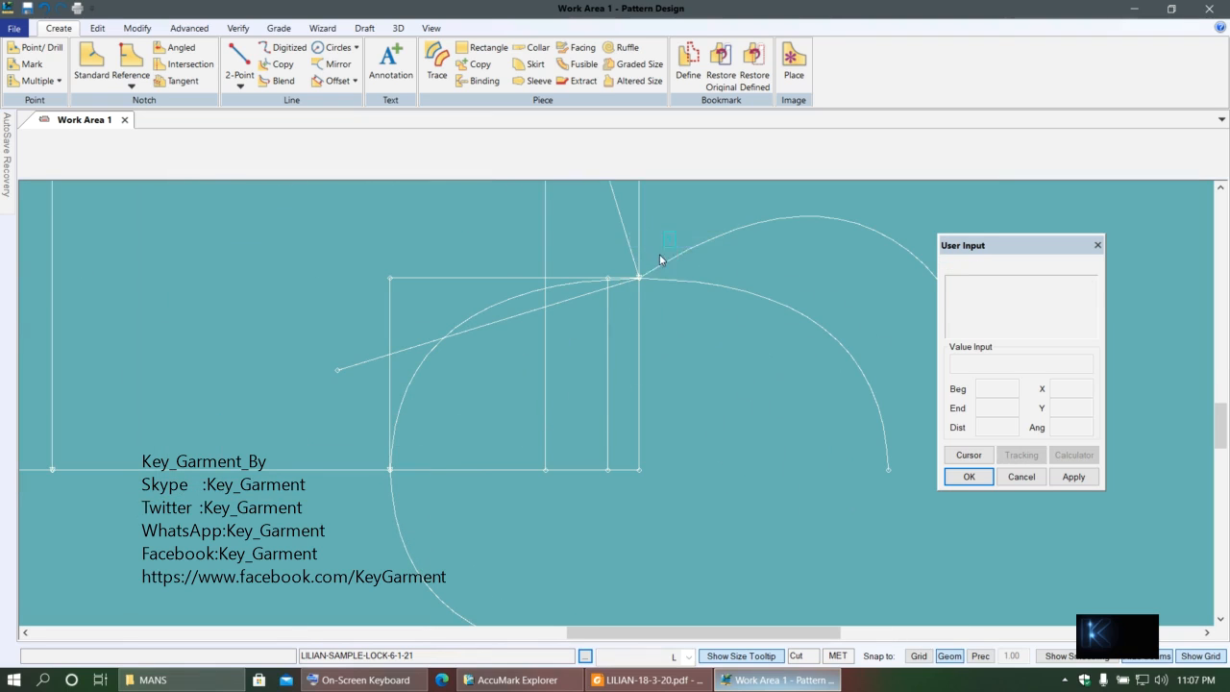
# - Delete the curve copy that was mirrored across the slanted shoulder line
pyautogui.click(136, 28)
pyautogui.click(21, 85)
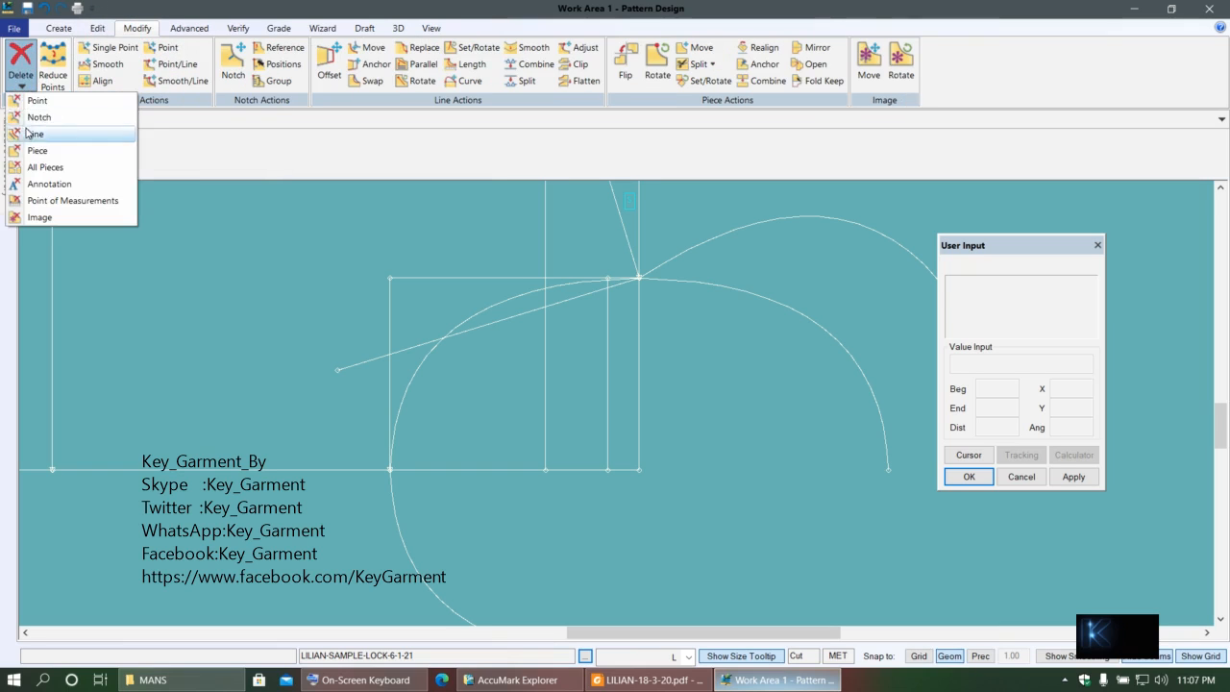
pyautogui.click(30, 134)
pyautogui.click(724, 248)
pyautogui.rightClick(706, 313)
pyautogui.click(706, 314)
pyautogui.rightClick(697, 323)
pyautogui.click(695, 323)
pyautogui.scroll(-2, 541, 378)
pyautogui.scroll(-2, 502, 368)
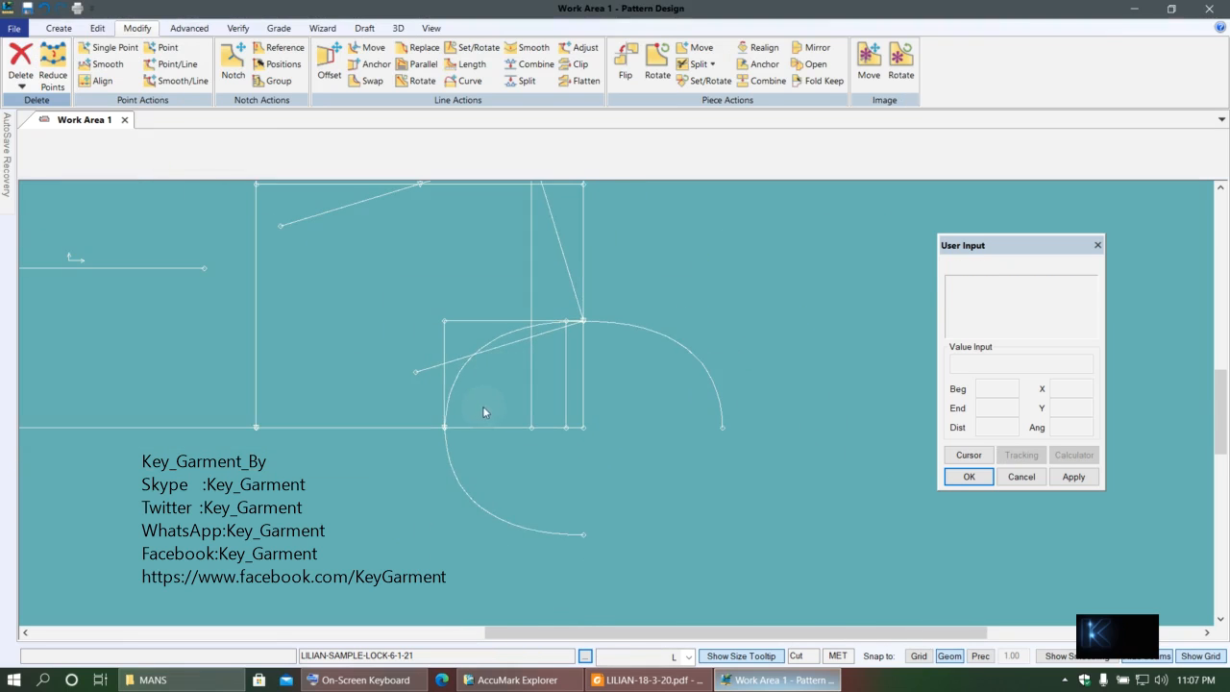
pyautogui.scroll(2, 451, 373)
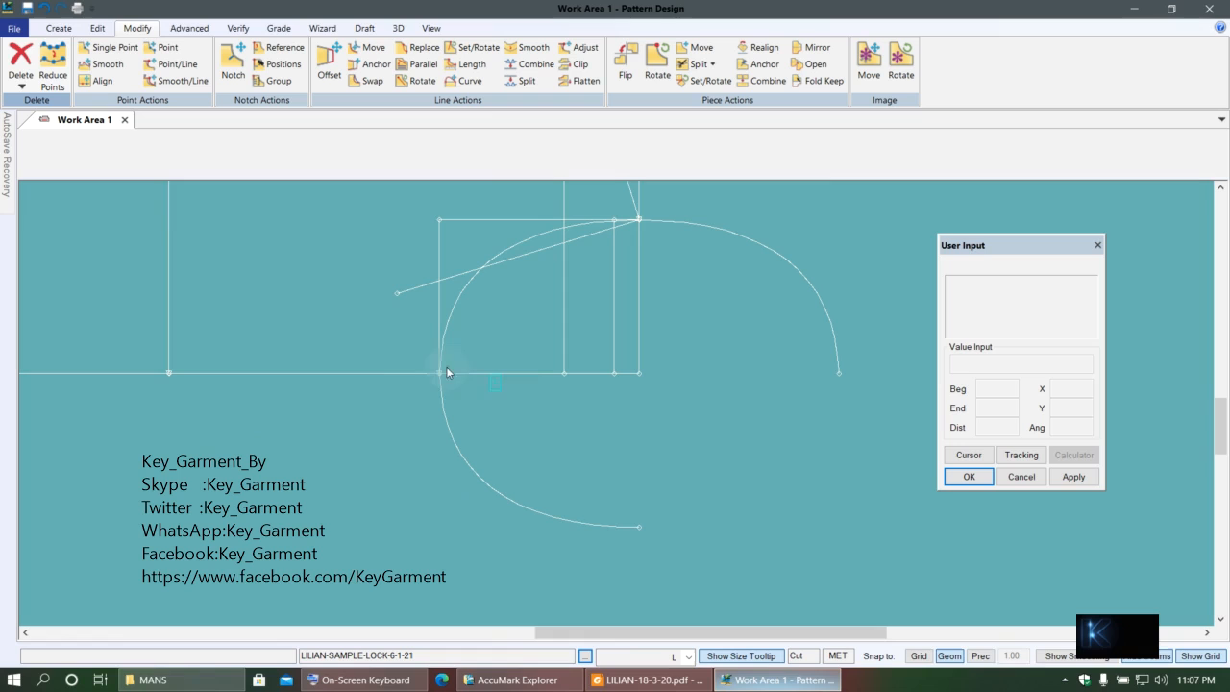
pyautogui.scroll(2, 450, 361)
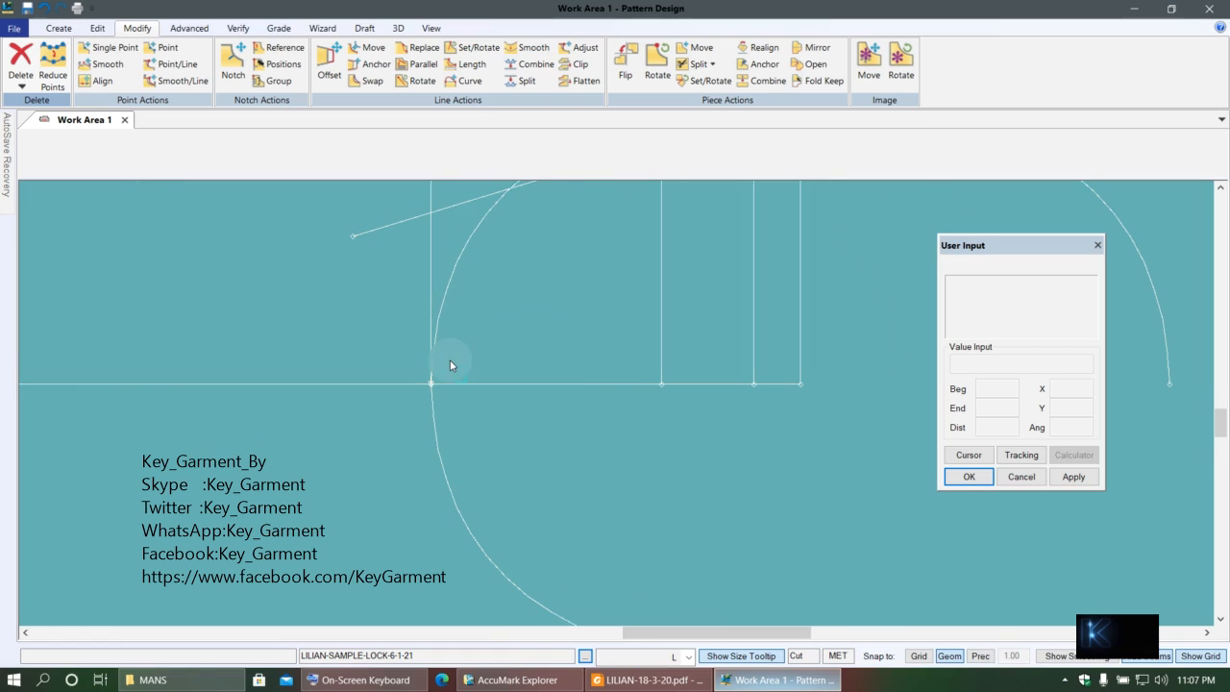
pyautogui.scroll(1, 450, 364)
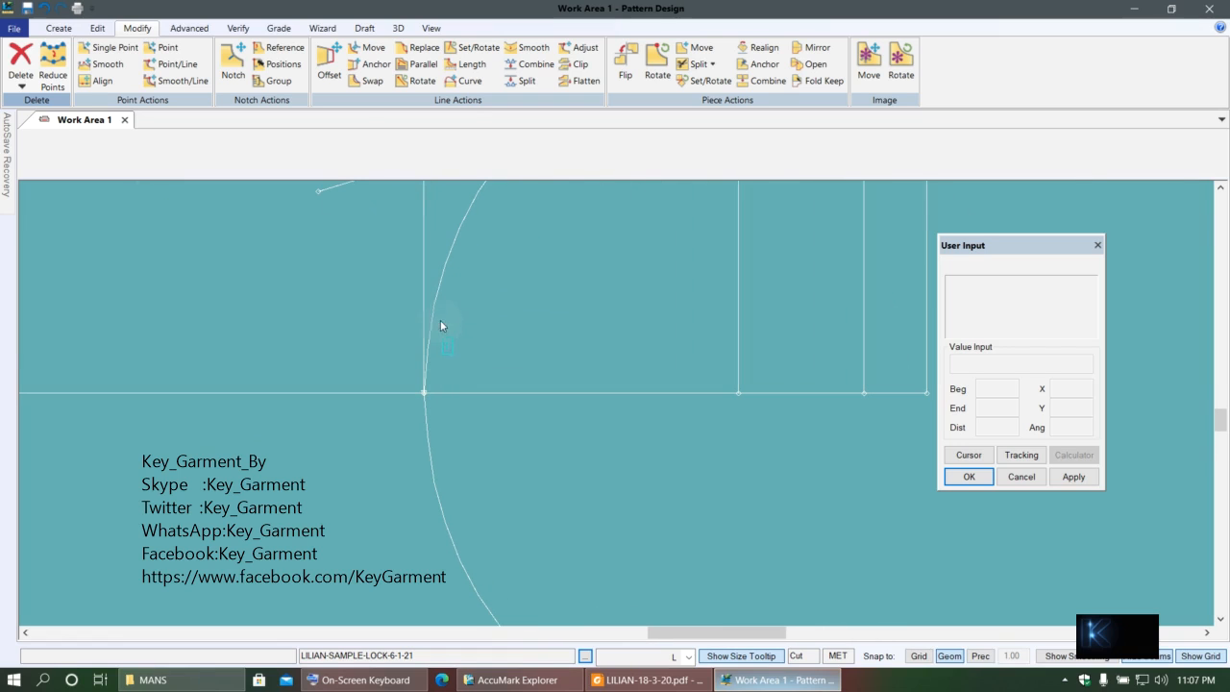
# - Display the intermediate points on all lines of the pattern piece
pyautogui.click(428, 29)
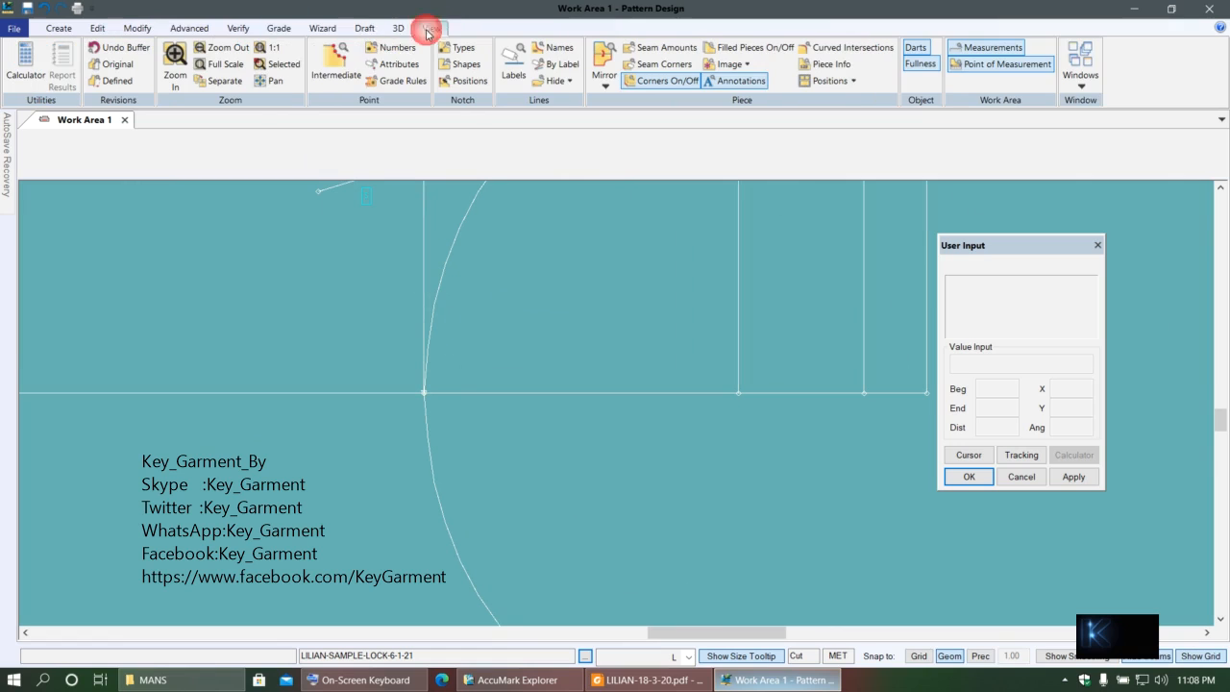
pyautogui.click(336, 63)
pyautogui.click(517, 333)
pyautogui.rightClick(519, 334)
pyautogui.click(518, 334)
pyautogui.rightClick(494, 340)
pyautogui.click(493, 339)
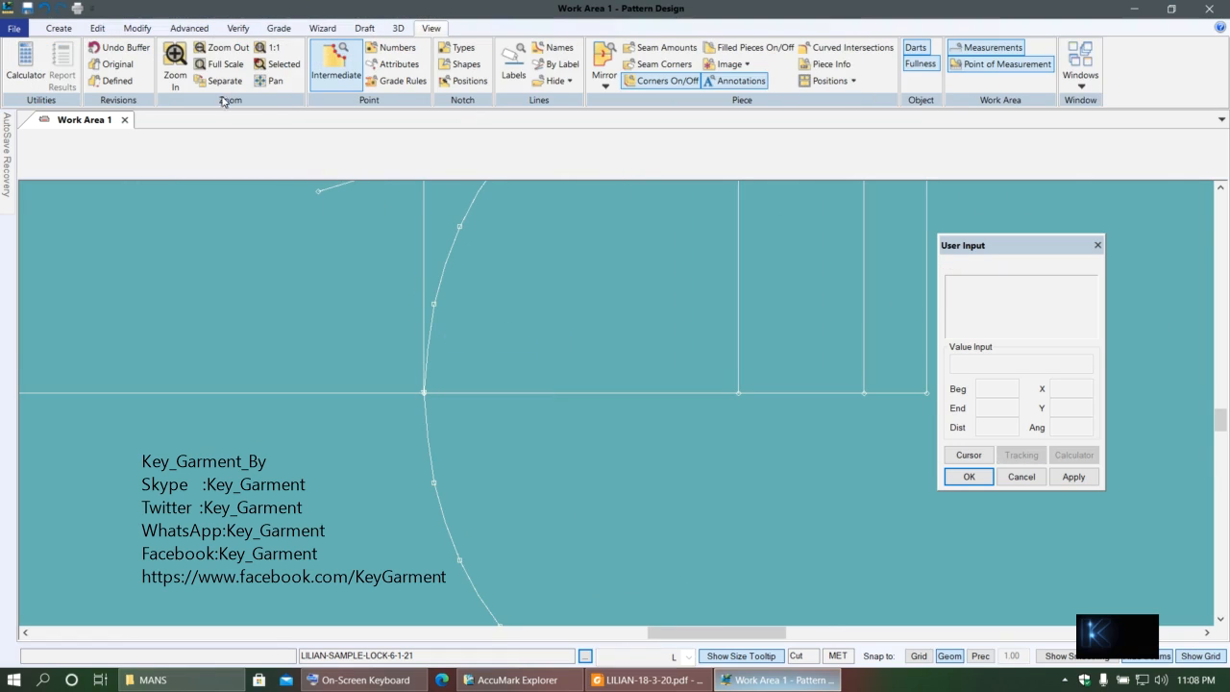
# - Move the original neckline curve's intermediate point nearest the lower edge about 0.18 down along the curve and end Move Single Point
pyautogui.click(132, 29)
pyautogui.click(108, 47)
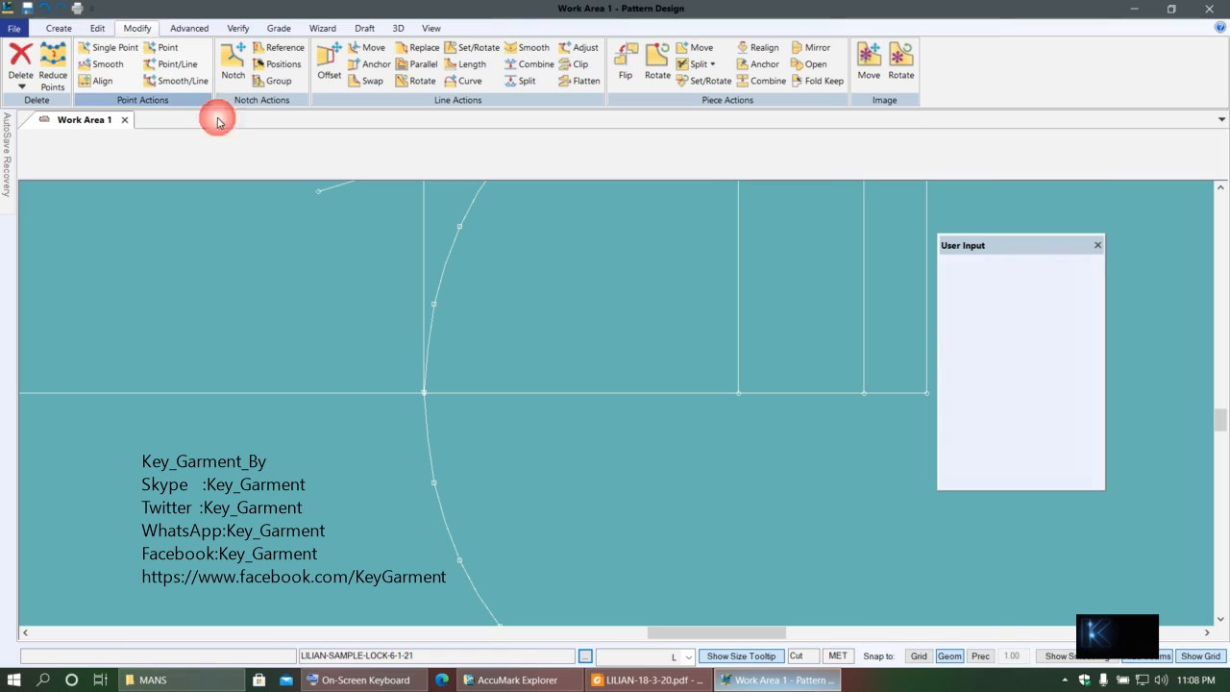
pyautogui.click(436, 307)
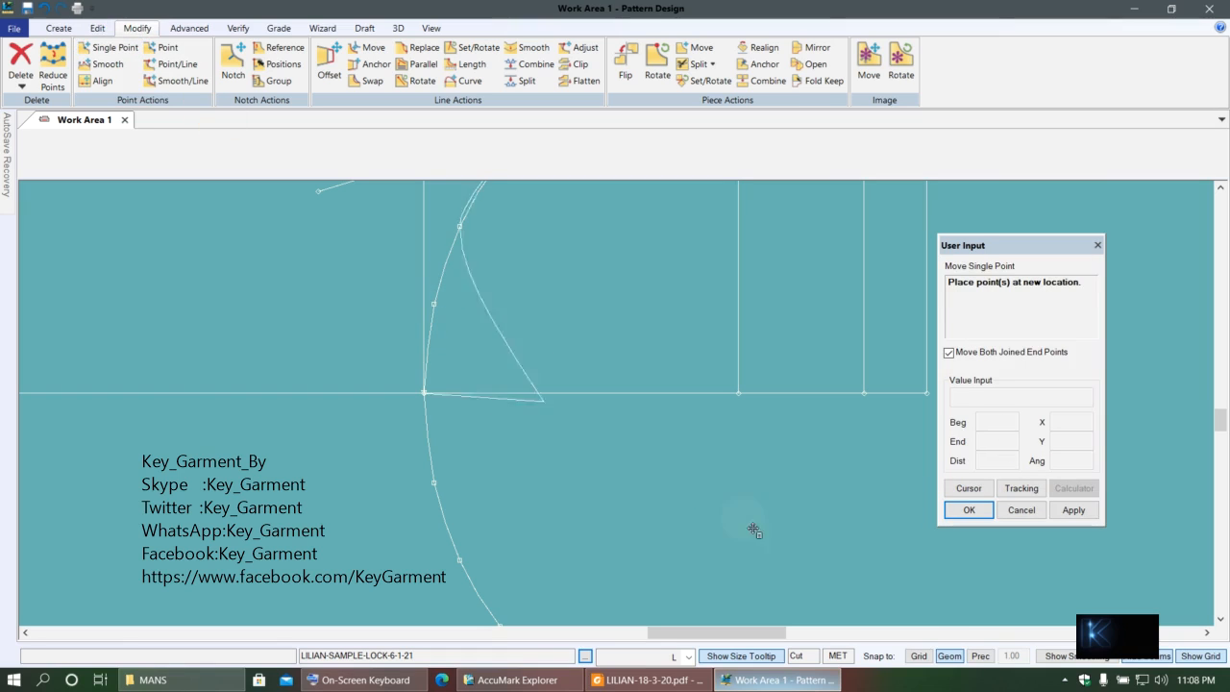
pyautogui.click(907, 627)
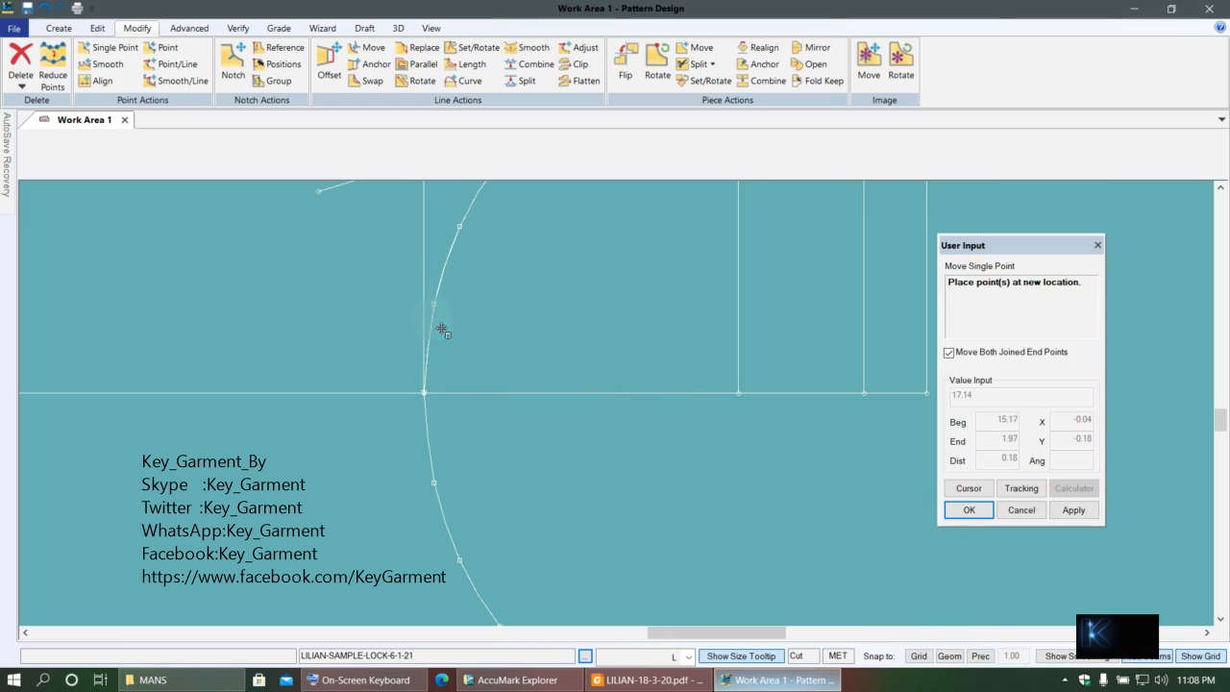
pyautogui.click(439, 319)
pyautogui.scroll(-3, 494, 294)
pyautogui.rightClick(463, 267)
pyautogui.click(472, 278)
# - Delete the neckline copy mirrored below the pattern's lower horizontal edge
pyautogui.moveTo(274, 319); pyautogui.dragTo(258, 414, button='middle')
pyautogui.scroll(-2, 192, 318)
pyautogui.scroll(-1, 257, 414)
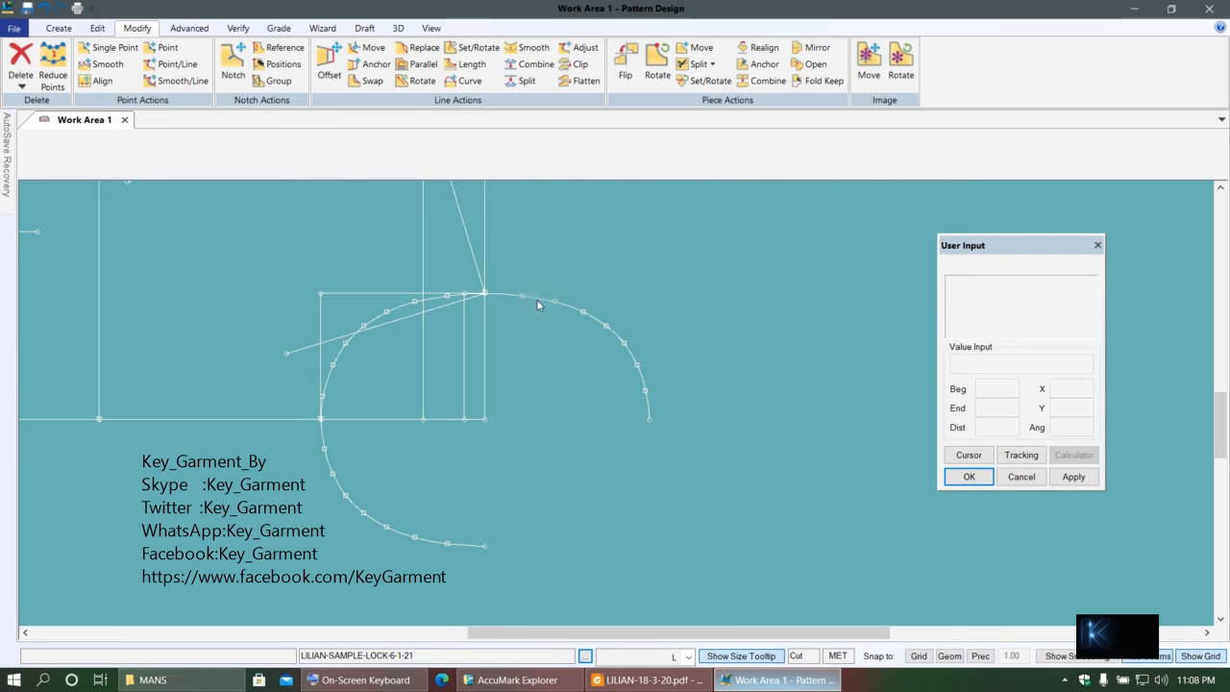
pyautogui.click(21, 85)
pyautogui.click(38, 116)
pyautogui.click(334, 471)
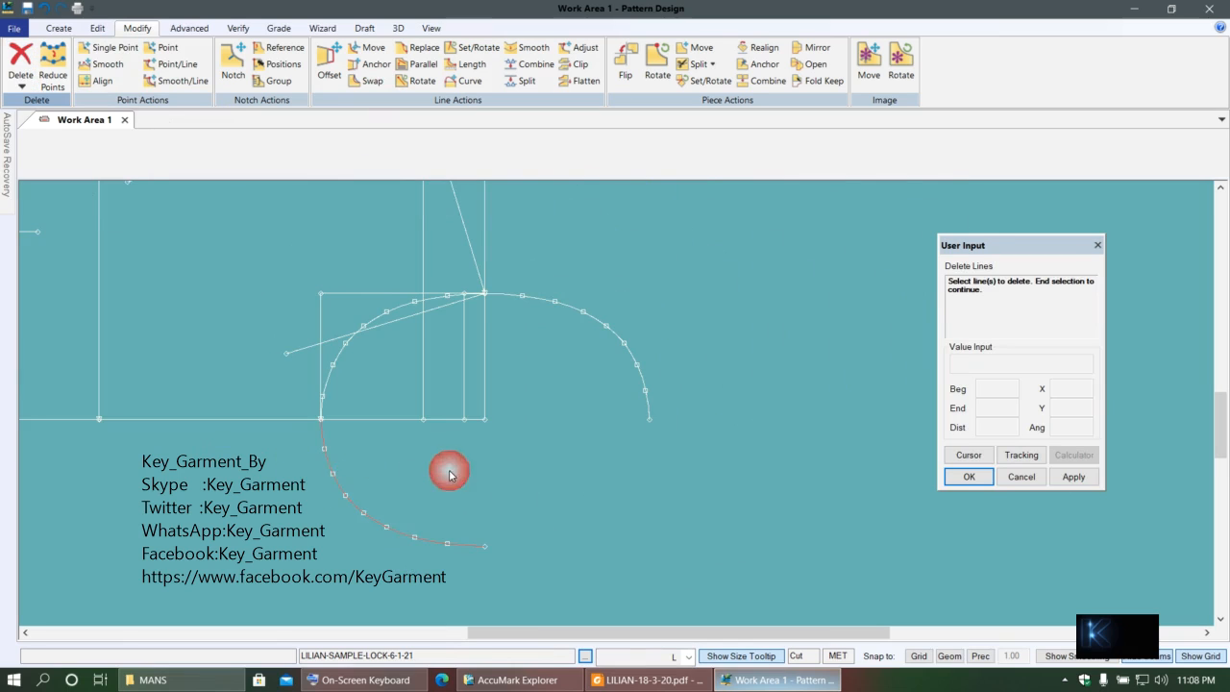
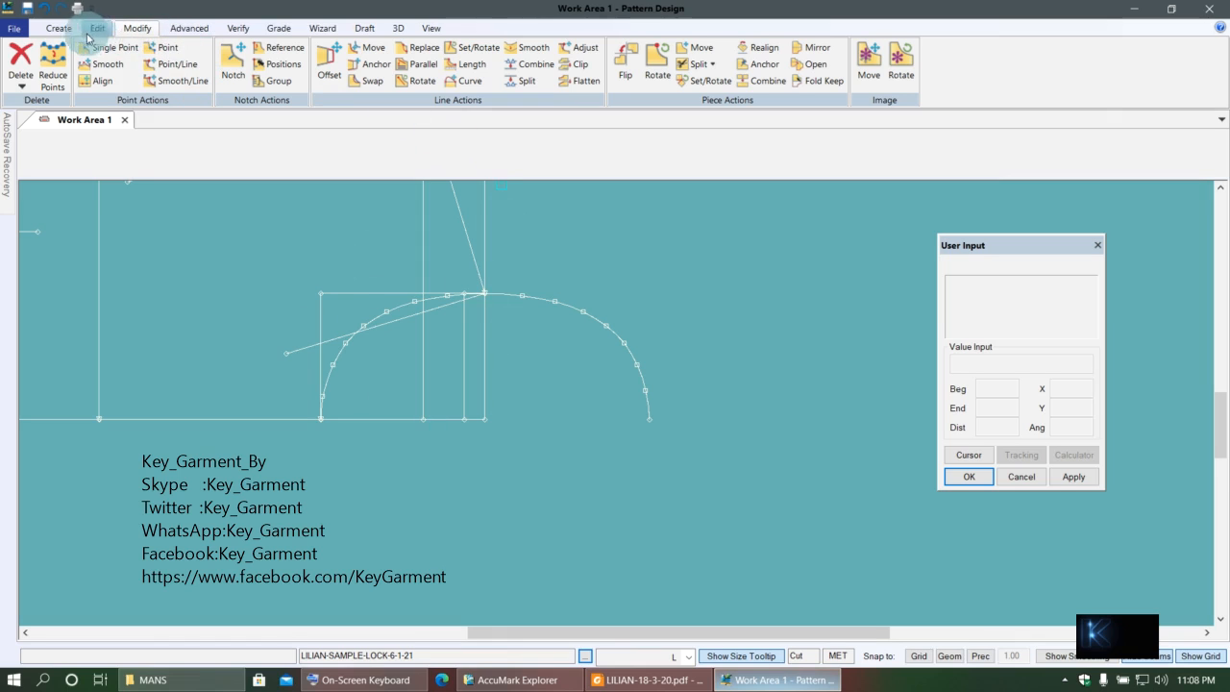
# - Mirror the adjusted neckline curve across the pattern's lower horizontal edge and end the Mirror command
pyautogui.click(57, 28)
pyautogui.click(333, 64)
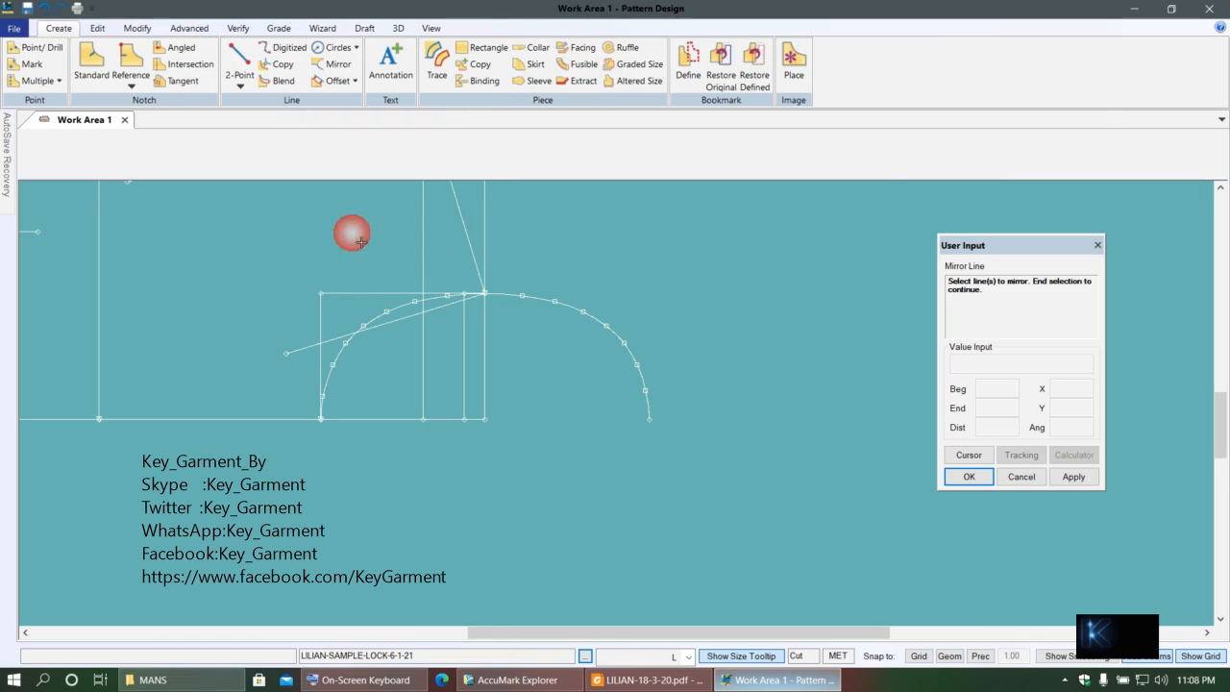
pyautogui.click(385, 339)
pyautogui.rightClick(384, 342)
pyautogui.click(352, 434)
pyautogui.scroll(5, 370, 409)
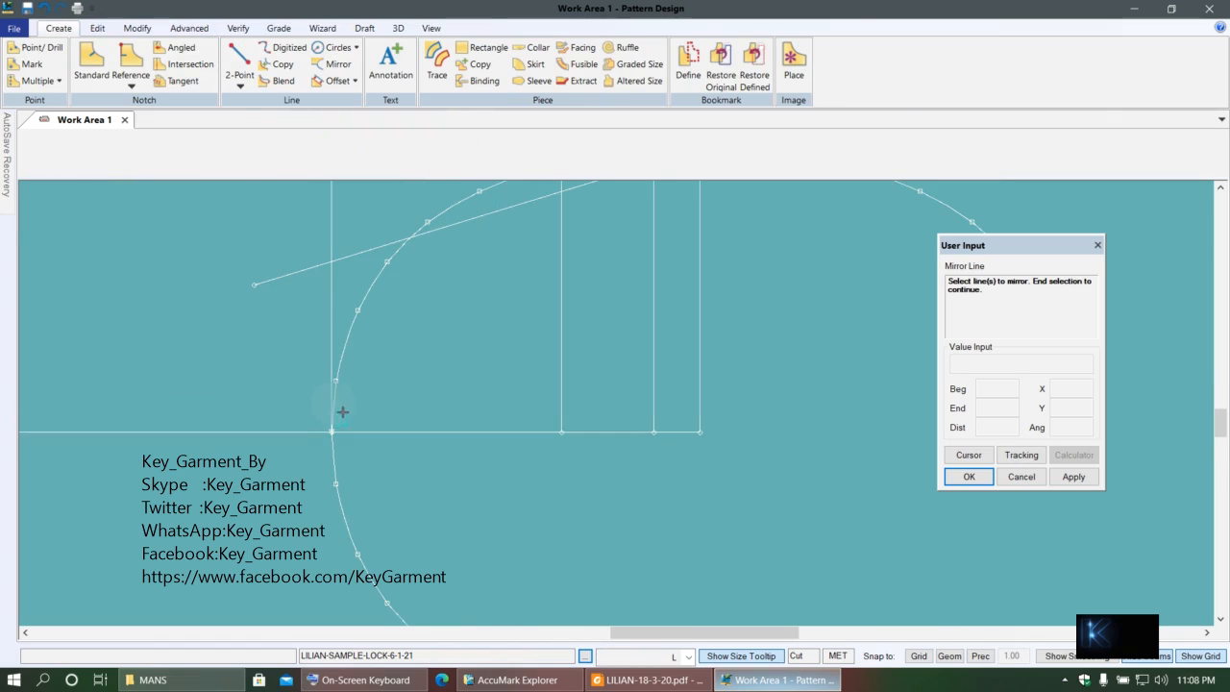
pyautogui.scroll(1, 401, 384)
pyautogui.rightClick(411, 366)
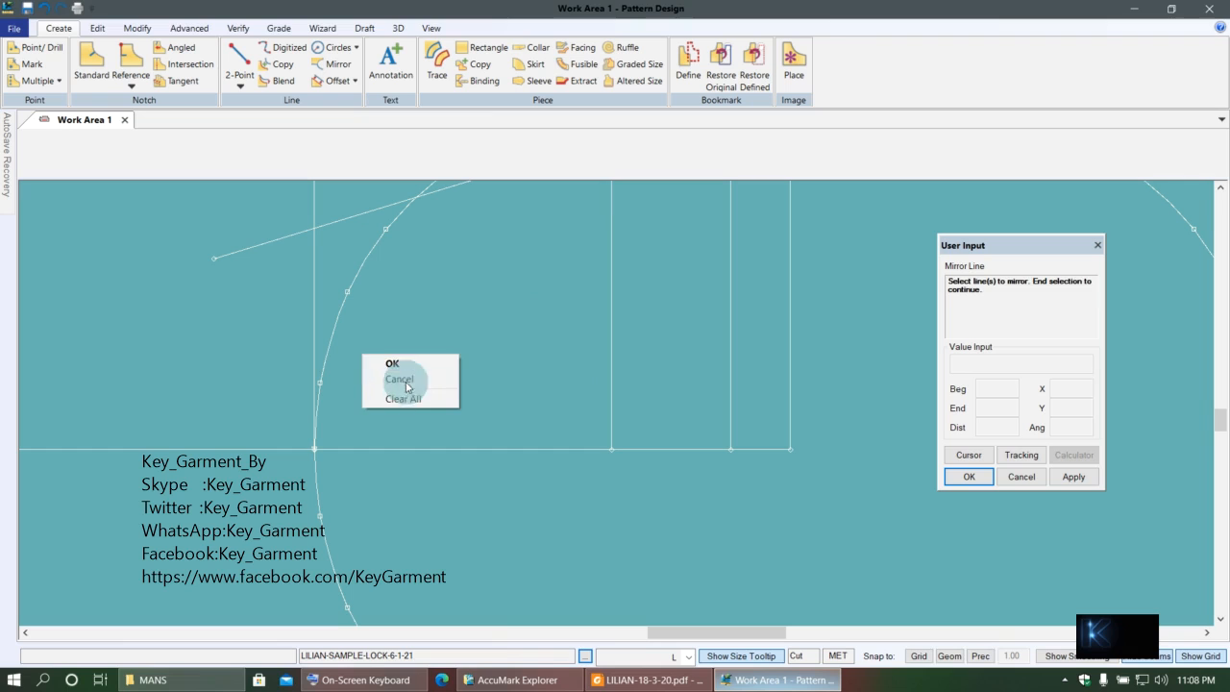
pyautogui.click(409, 380)
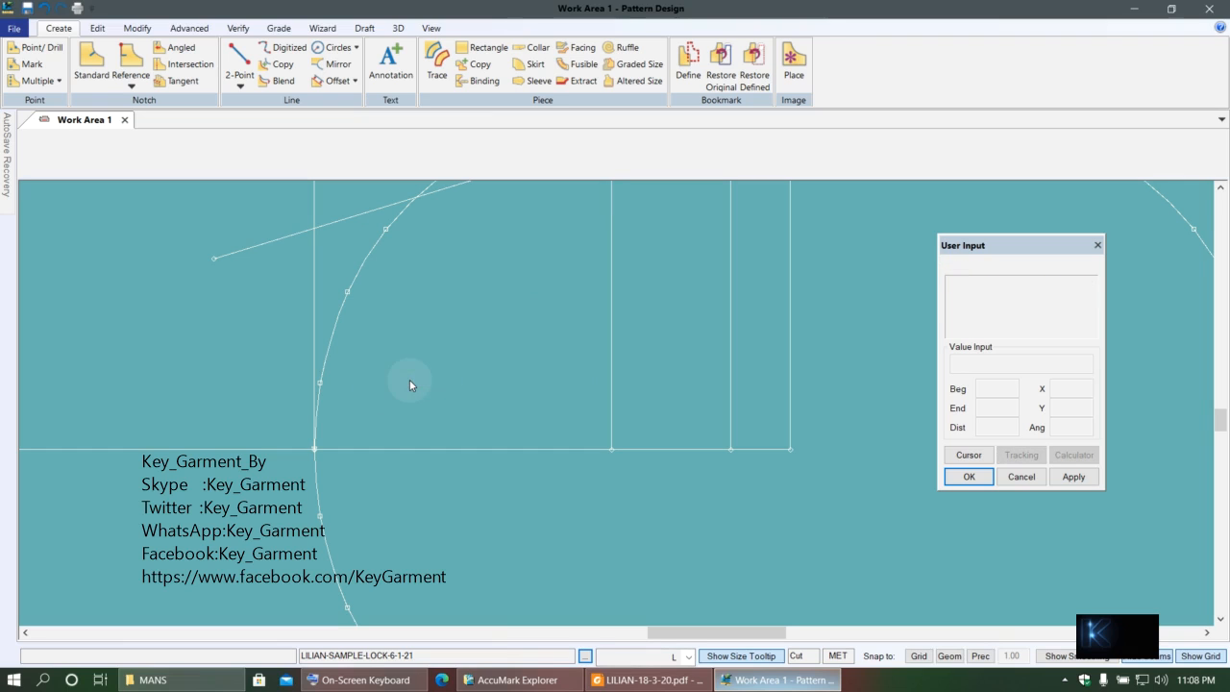
pyautogui.scroll(-3, 409, 375)
pyautogui.click(392, 357)
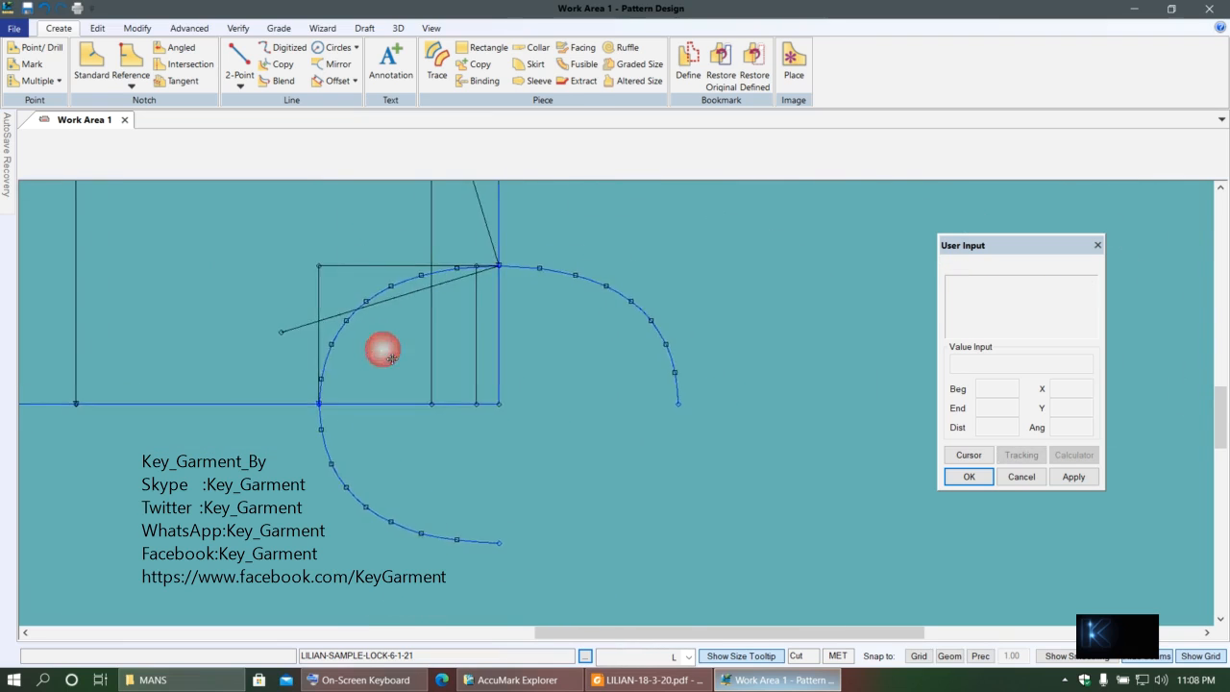
pyautogui.click(137, 28)
pyautogui.click(21, 86)
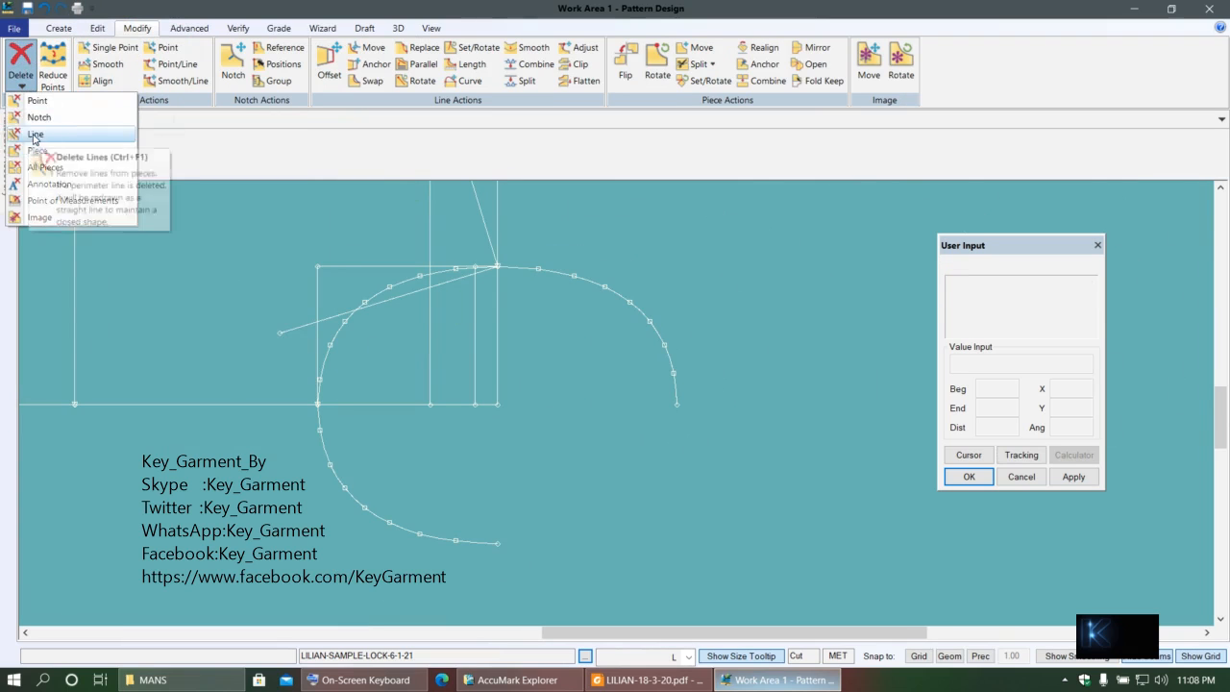
pyautogui.click(34, 118)
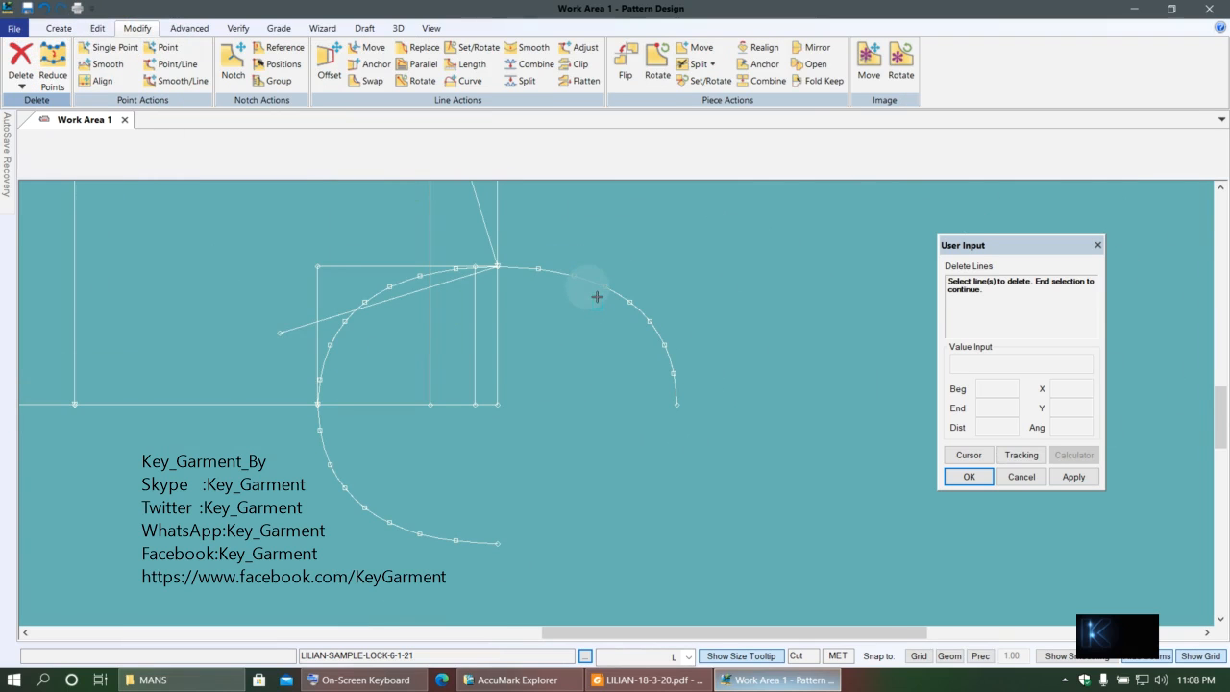
pyautogui.click(543, 407)
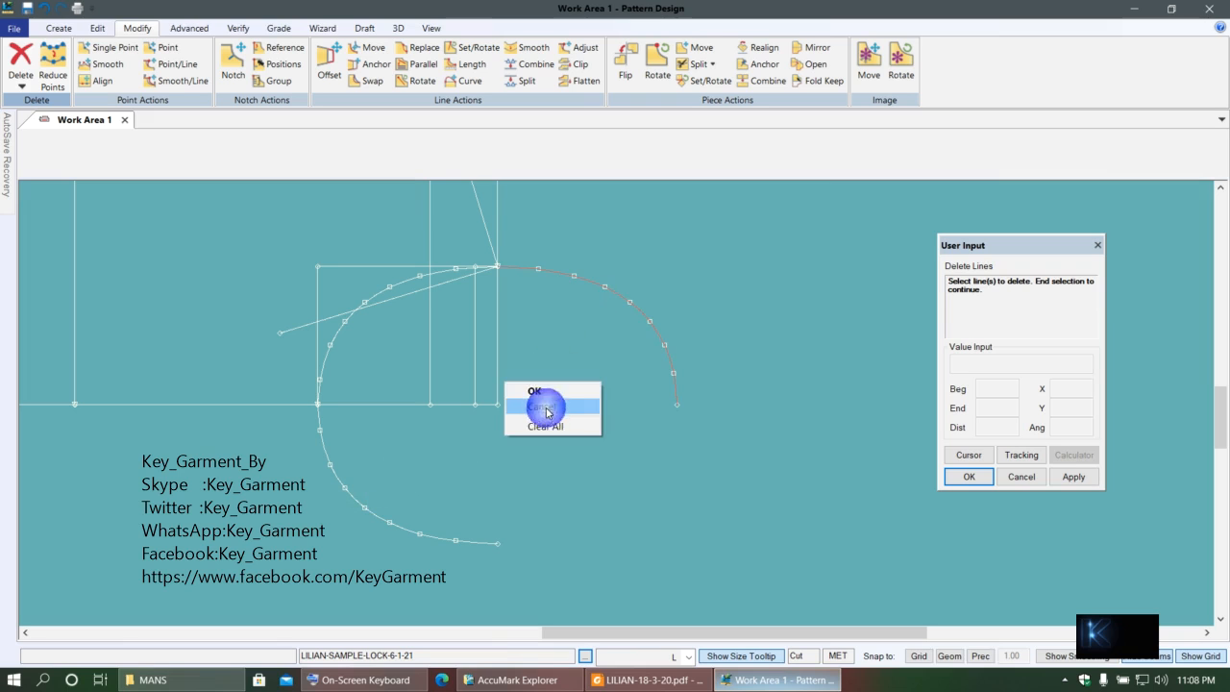
pyautogui.scroll(-3, 437, 356)
pyautogui.rightClick(382, 304)
pyautogui.moveTo(392, 311); pyautogui.dragTo(574, 368, button='middle')
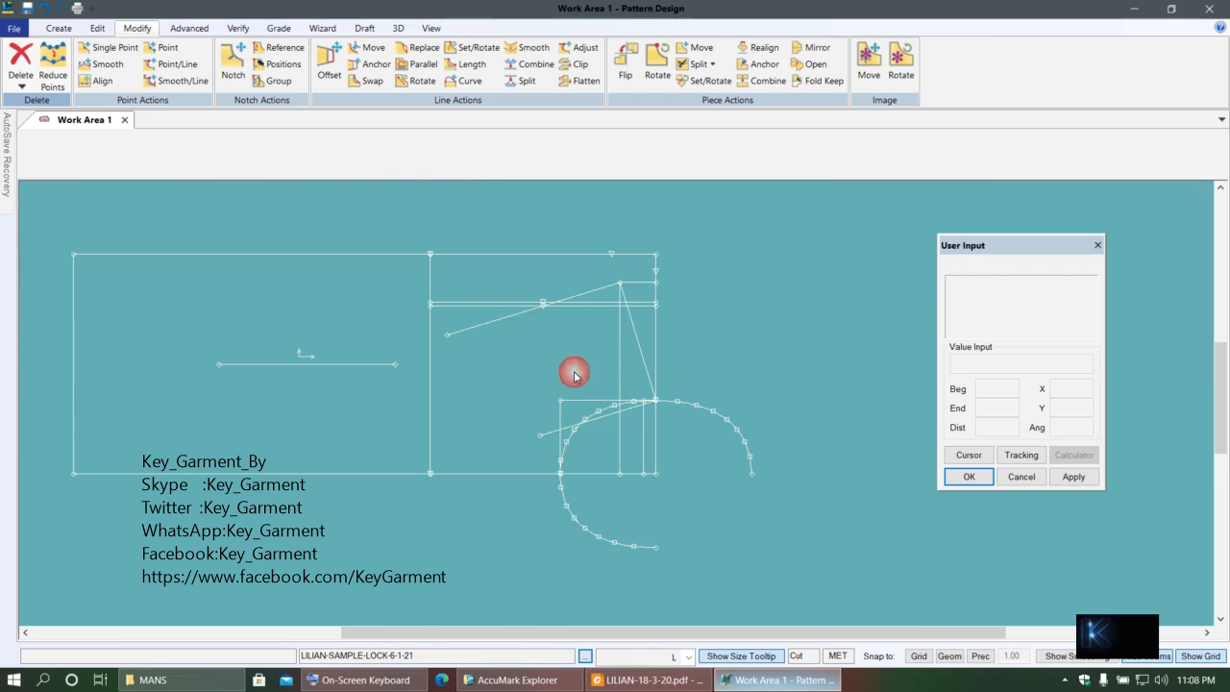
# - Save the pattern piece
pyautogui.click(24, 10)
pyautogui.rightClick(294, 321)
pyautogui.click(327, 334)
pyautogui.rightClick(554, 382)
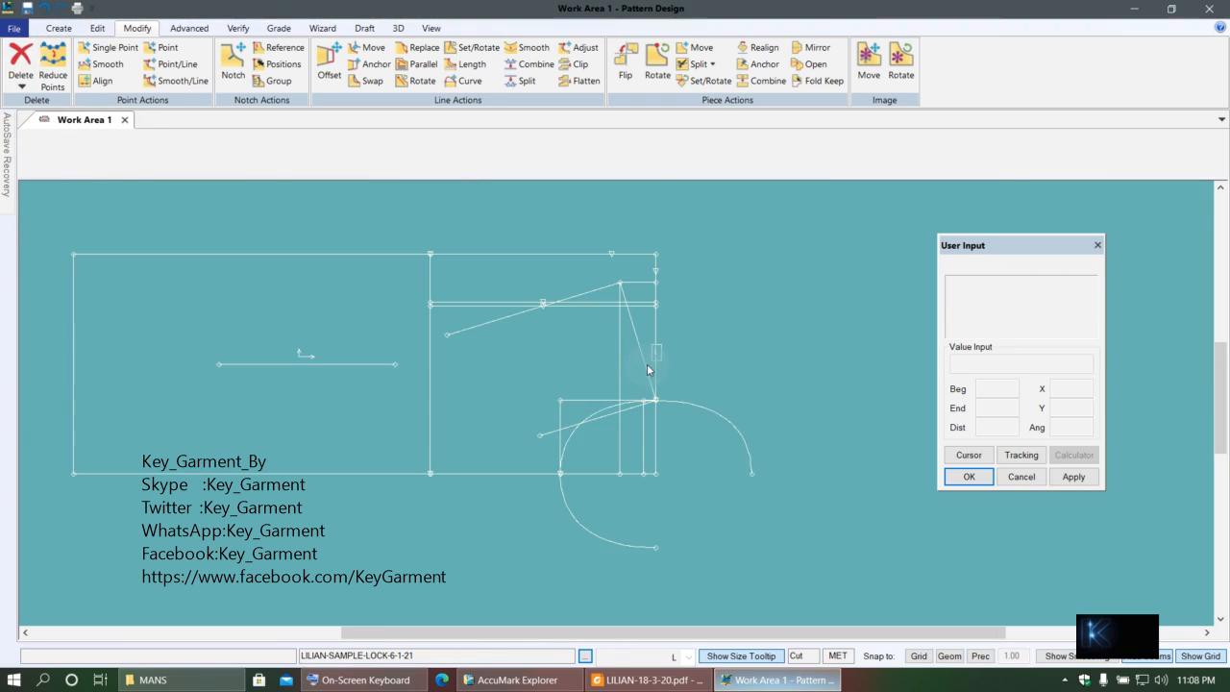
# - Draw a 2-point curve about 8.09 long from the shoulder-neck point to the nearest inner vertical line, bowing it towards that line
pyautogui.scroll(2, 648, 370)
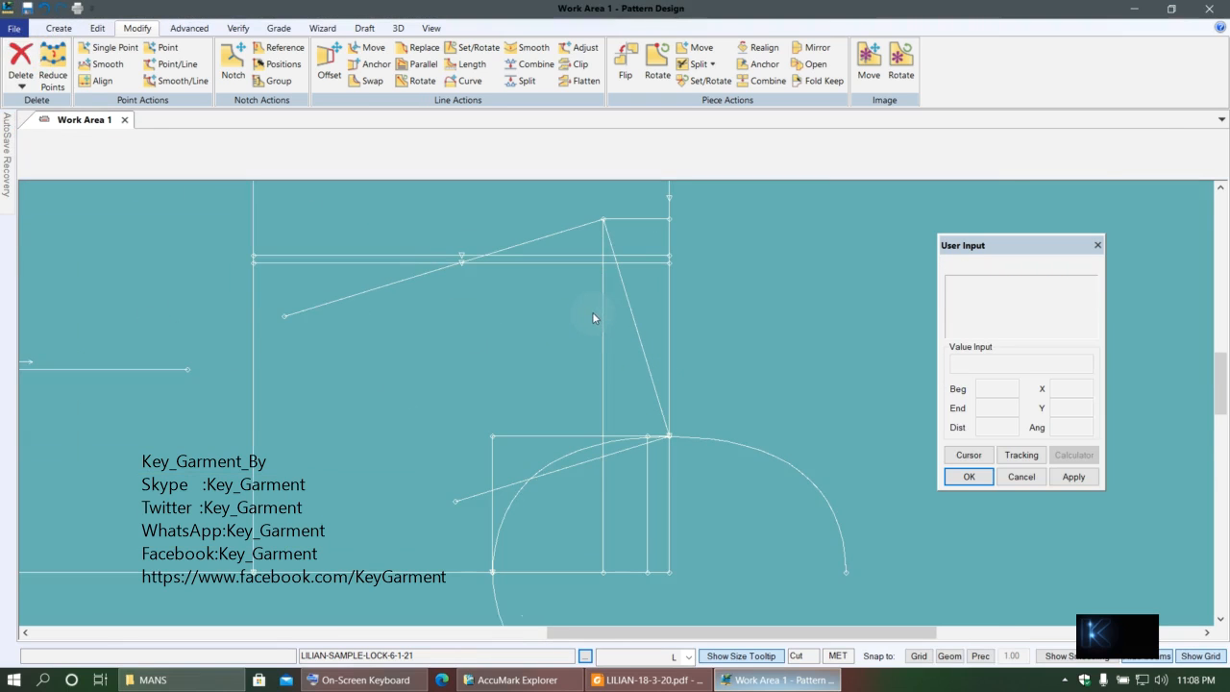
pyautogui.scroll(1, 590, 338)
pyautogui.scroll(-1, 554, 333)
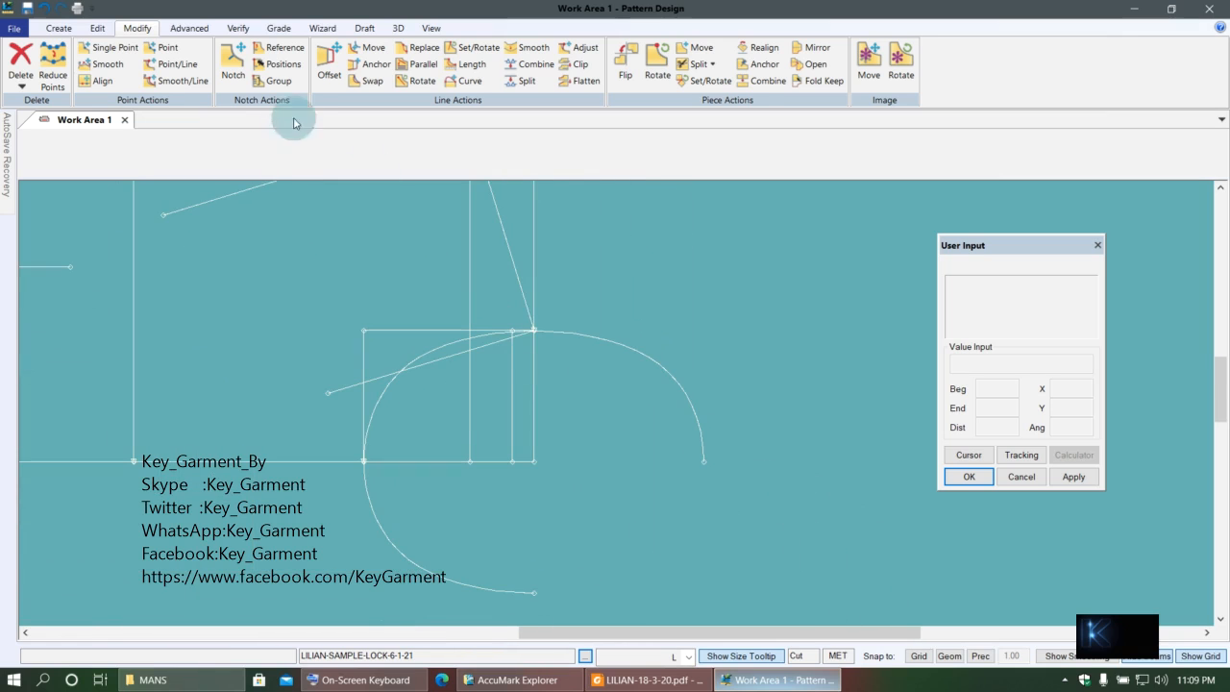
pyautogui.click(47, 29)
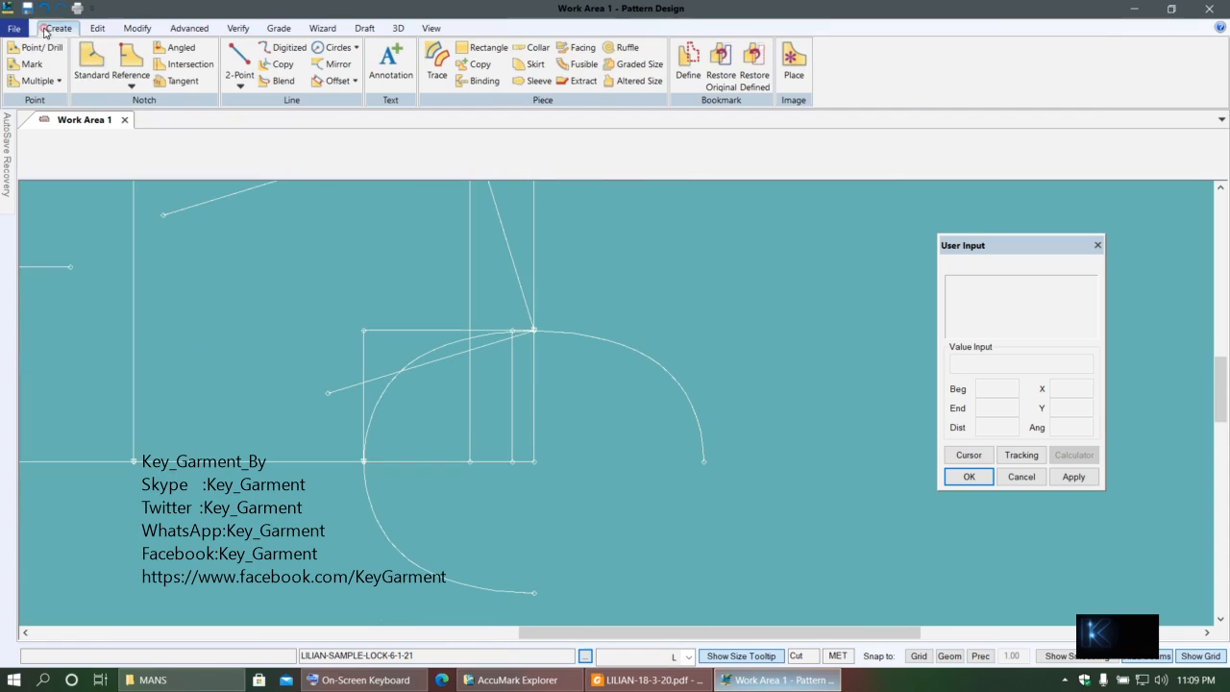
pyautogui.click(239, 85)
pyautogui.click(264, 118)
pyautogui.scroll(2, 559, 368)
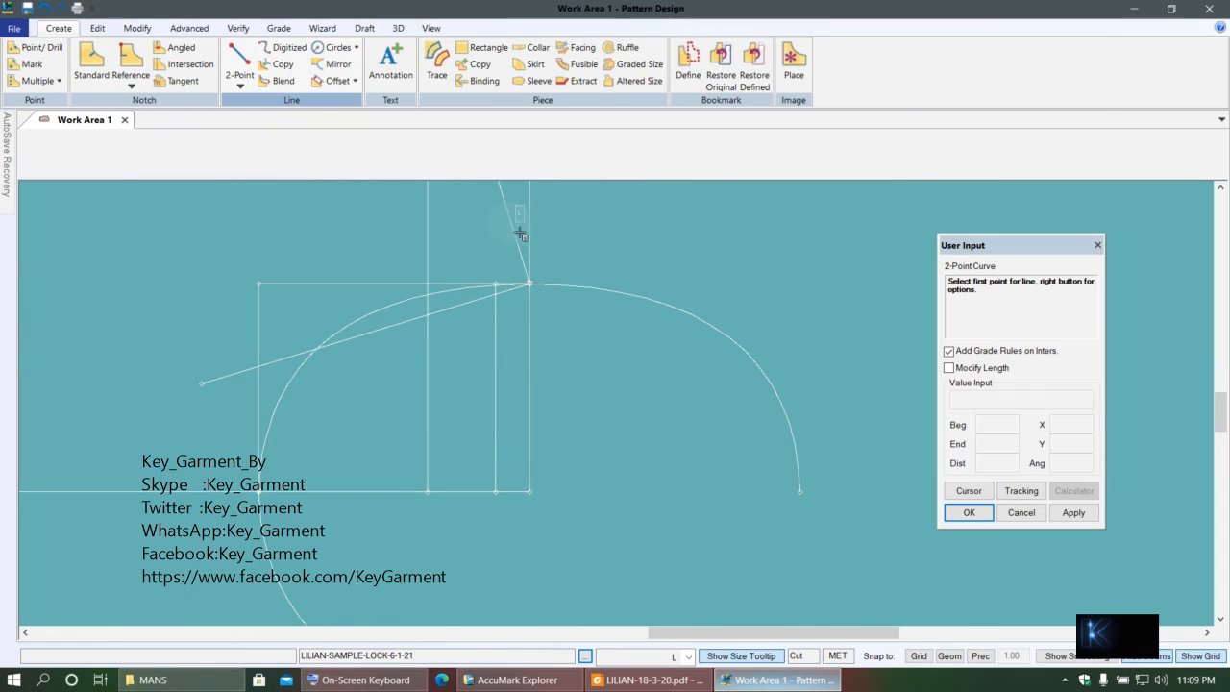
pyautogui.click(535, 281)
pyautogui.rightClick(303, 413)
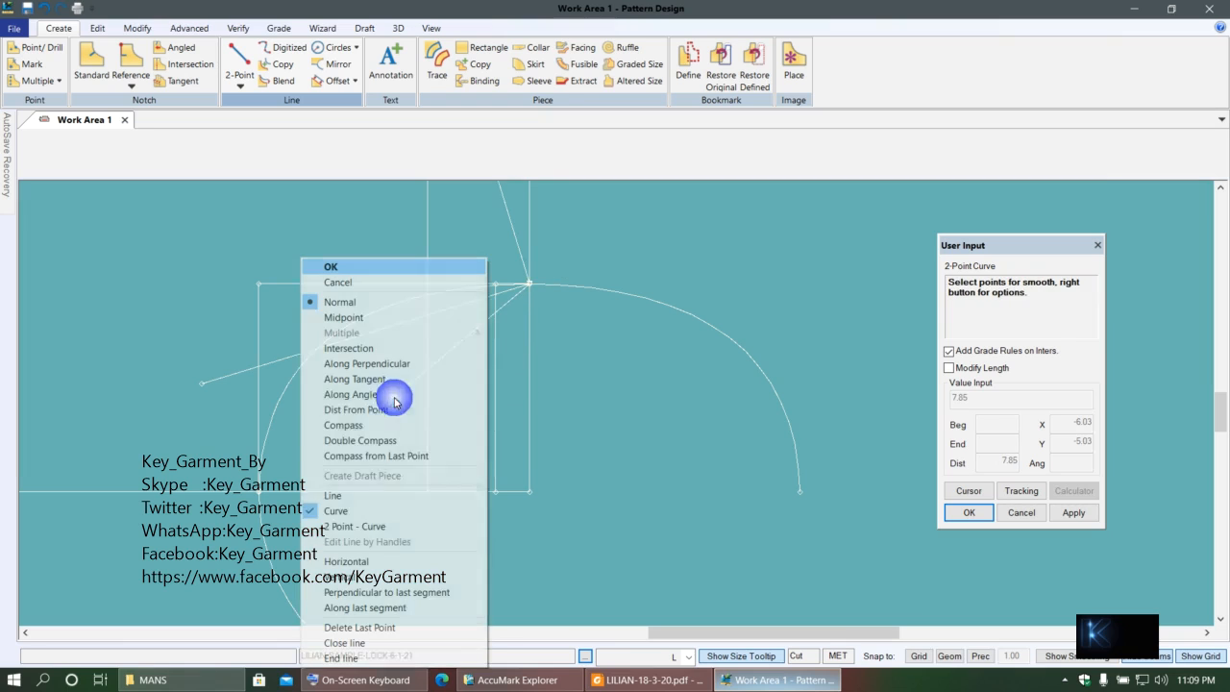
pyautogui.click(349, 304)
pyautogui.scroll(1, 467, 448)
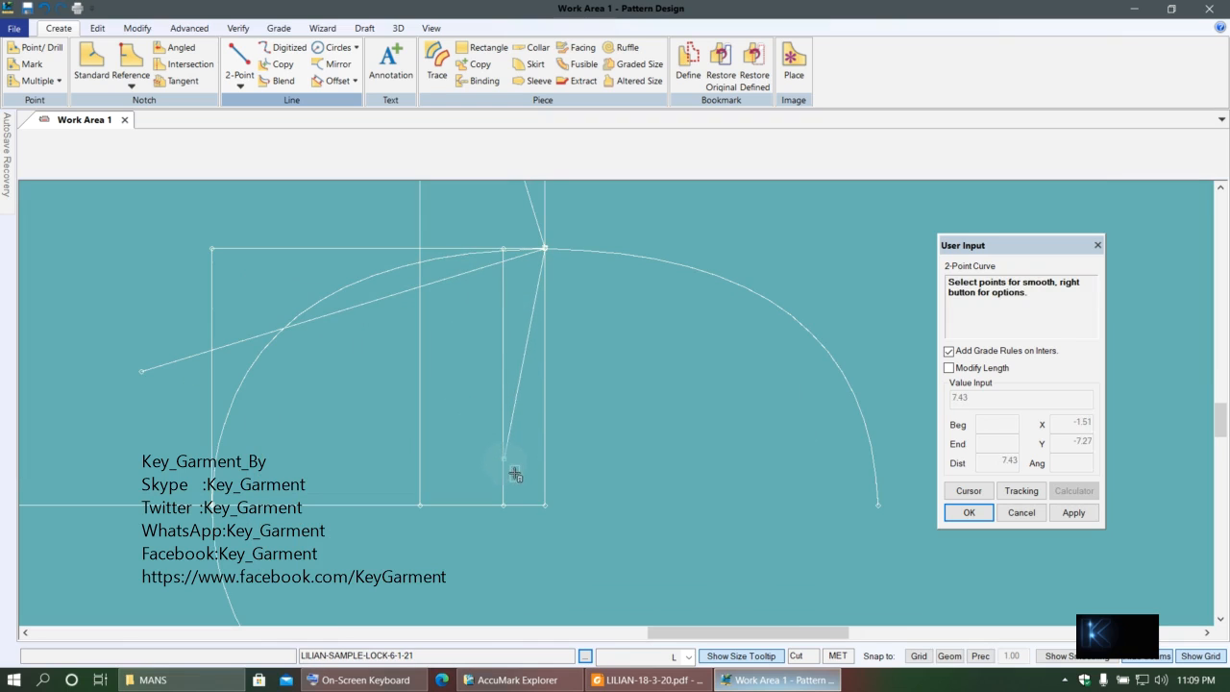
pyautogui.moveTo(515, 478); pyautogui.dragTo(524, 354)
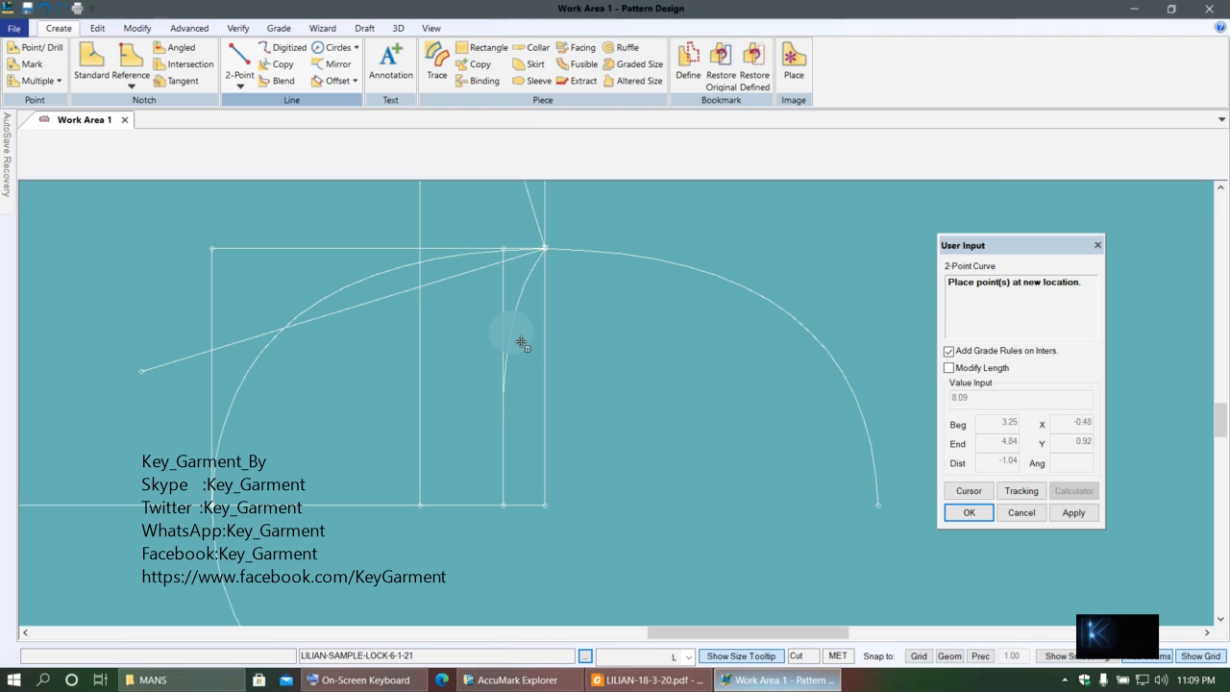
pyautogui.click(567, 419)
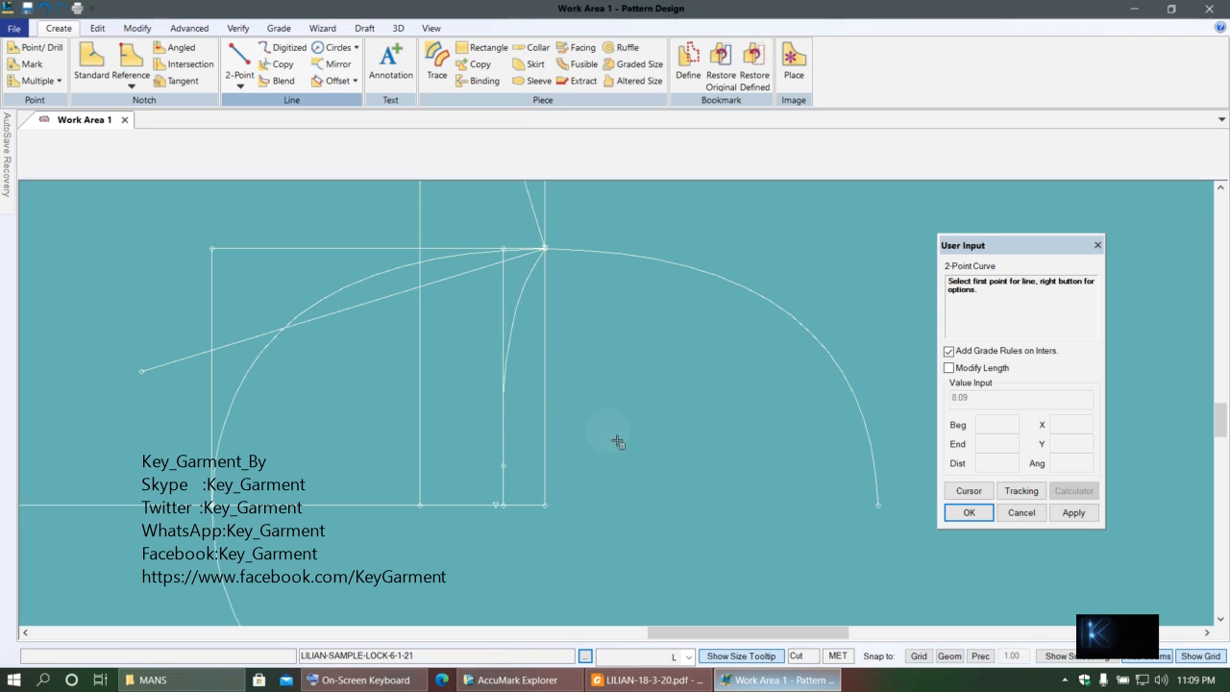
pyautogui.rightClick(570, 271)
pyautogui.click(577, 206)
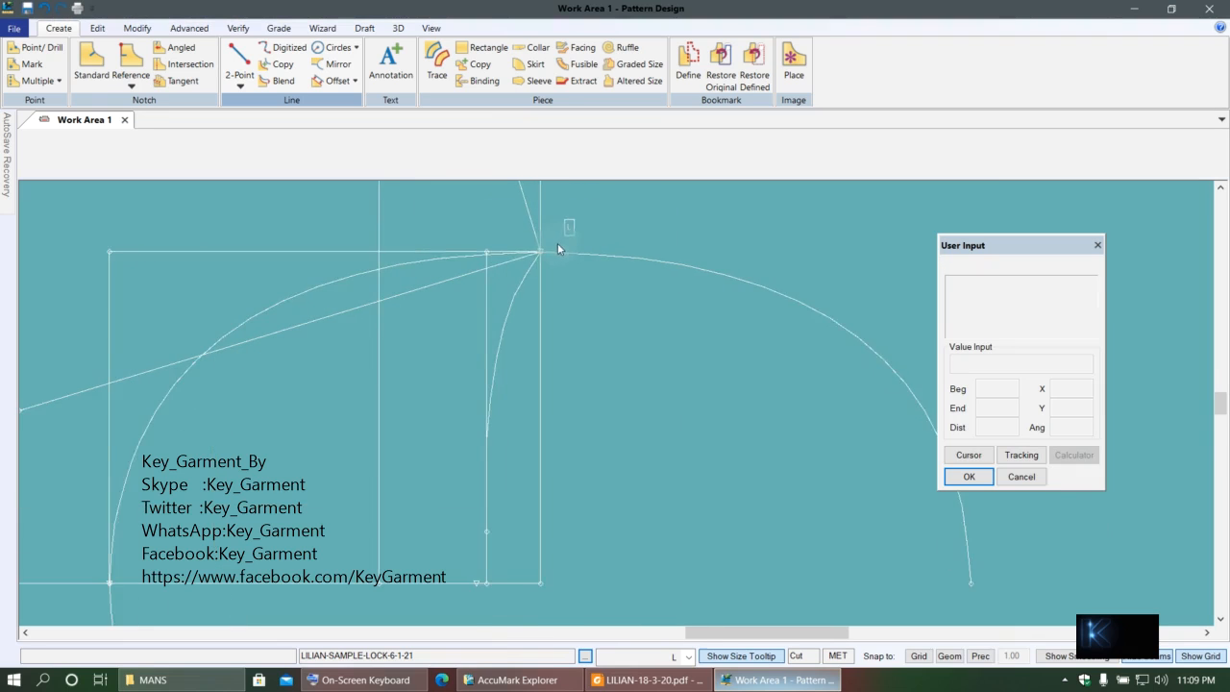
# - Show the piece's intermediate points again, including those on the new curve
pyautogui.click(431, 28)
pyautogui.click(358, 59)
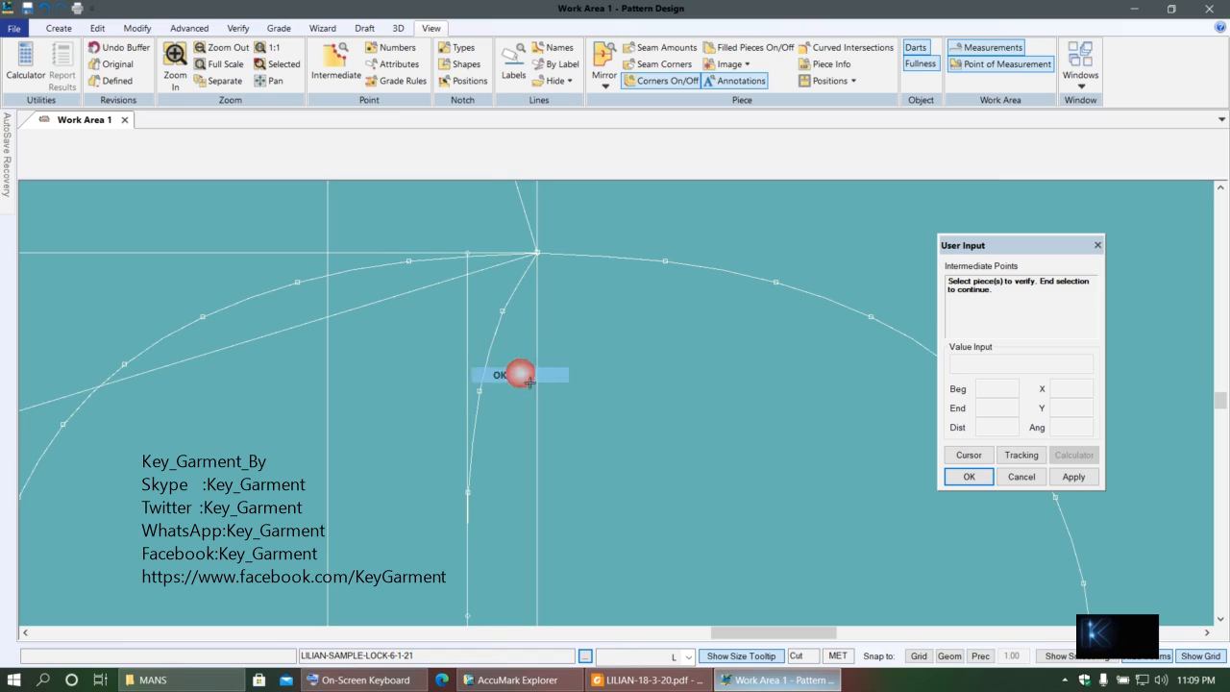
pyautogui.click(337, 62)
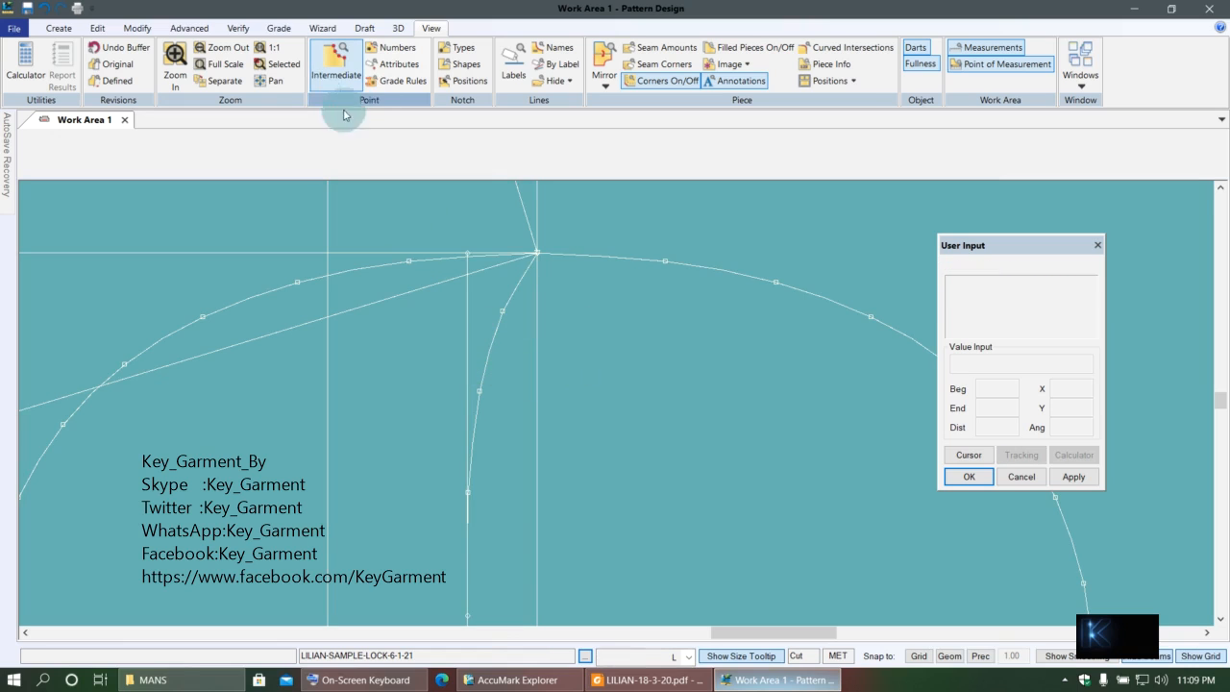
# - Move the two upper intermediate points of the new short curve slightly to smooth its shape, and end Move Single Point
pyautogui.click(136, 28)
pyautogui.click(120, 47)
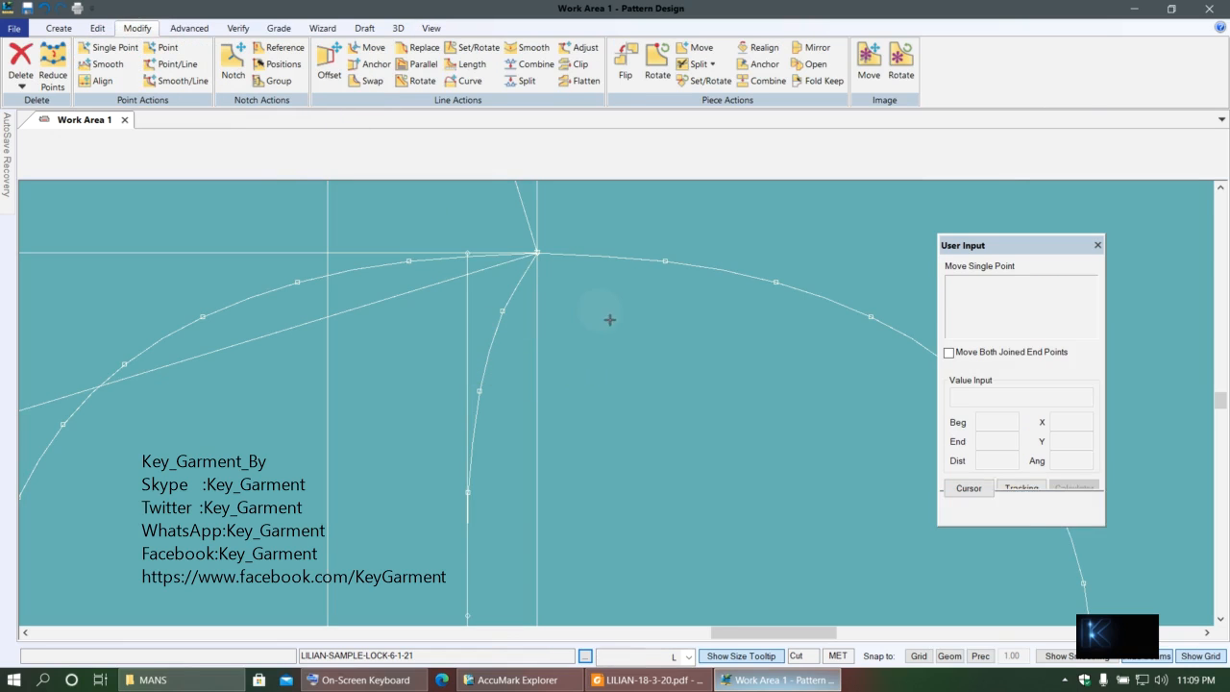
pyautogui.scroll(1, 538, 296)
pyautogui.scroll(1, 513, 292)
pyautogui.click(487, 314)
pyautogui.click(487, 302)
pyautogui.click(426, 473)
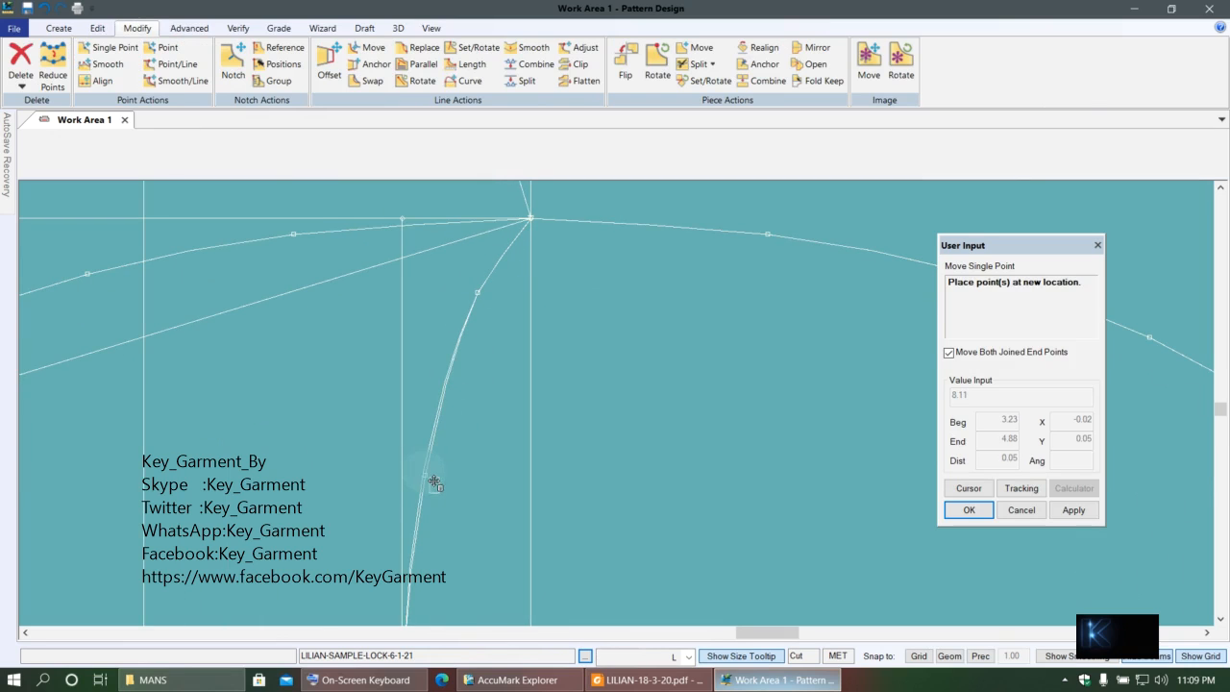
pyautogui.click(430, 480)
pyautogui.scroll(-3, 444, 346)
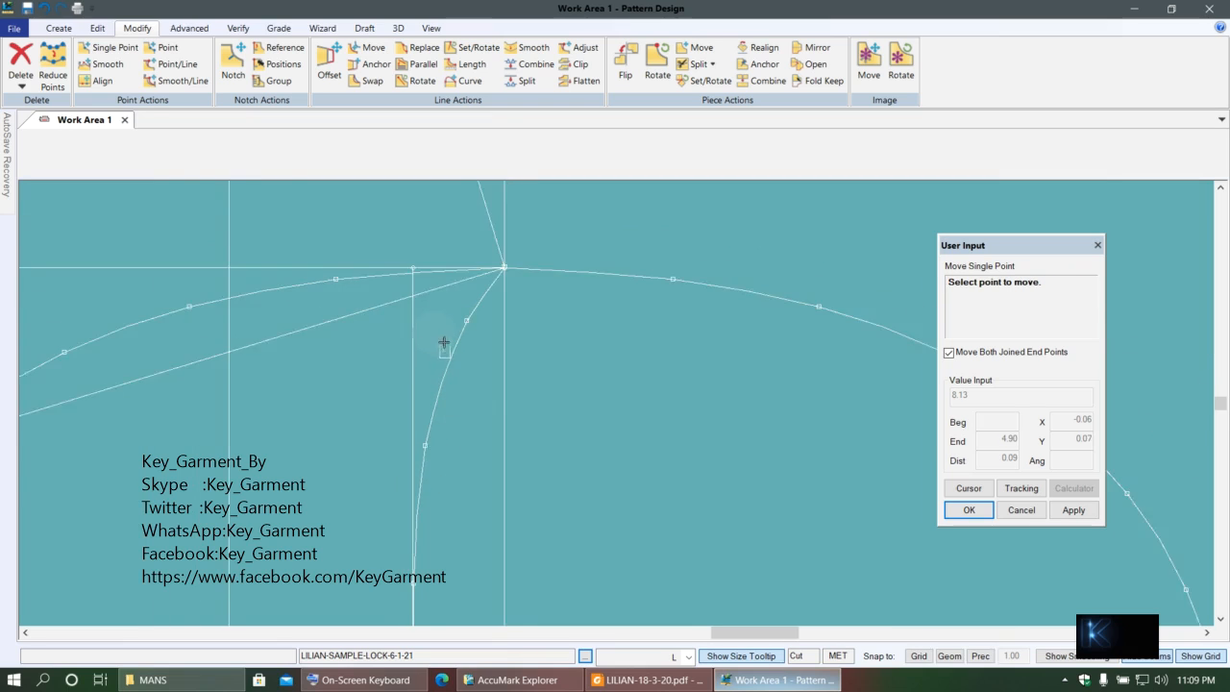
pyautogui.scroll(3, 452, 327)
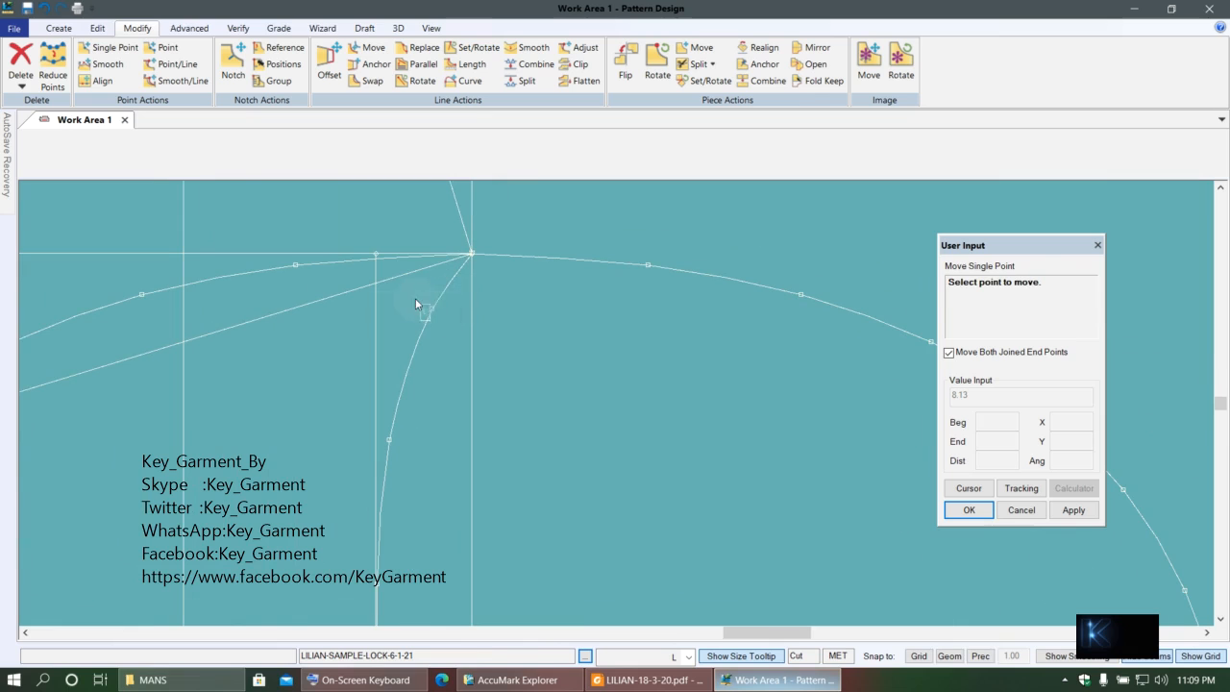
pyautogui.press('Escape')
# - Add two points to the short curve: one about 0.37 from its shoulder-neck end and one between its two upper intermediate points
pyautogui.click(57, 28)
pyautogui.click(41, 47)
pyautogui.click(462, 372)
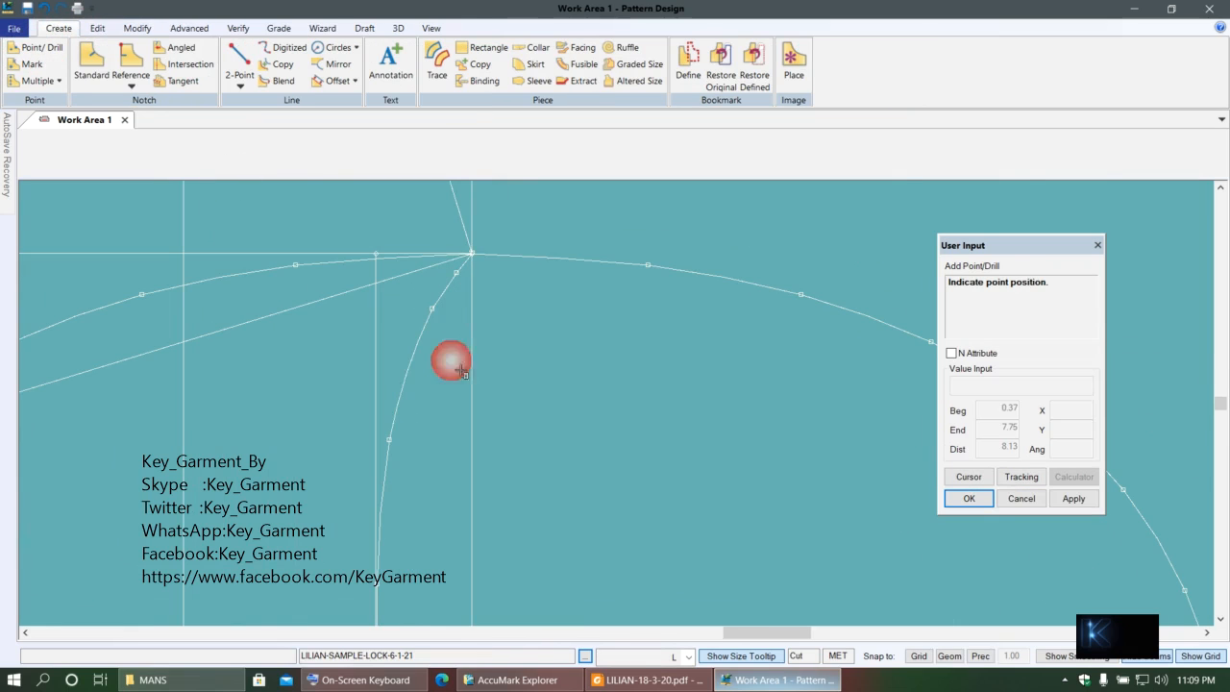
pyautogui.click(410, 377)
pyautogui.scroll(-1, 428, 415)
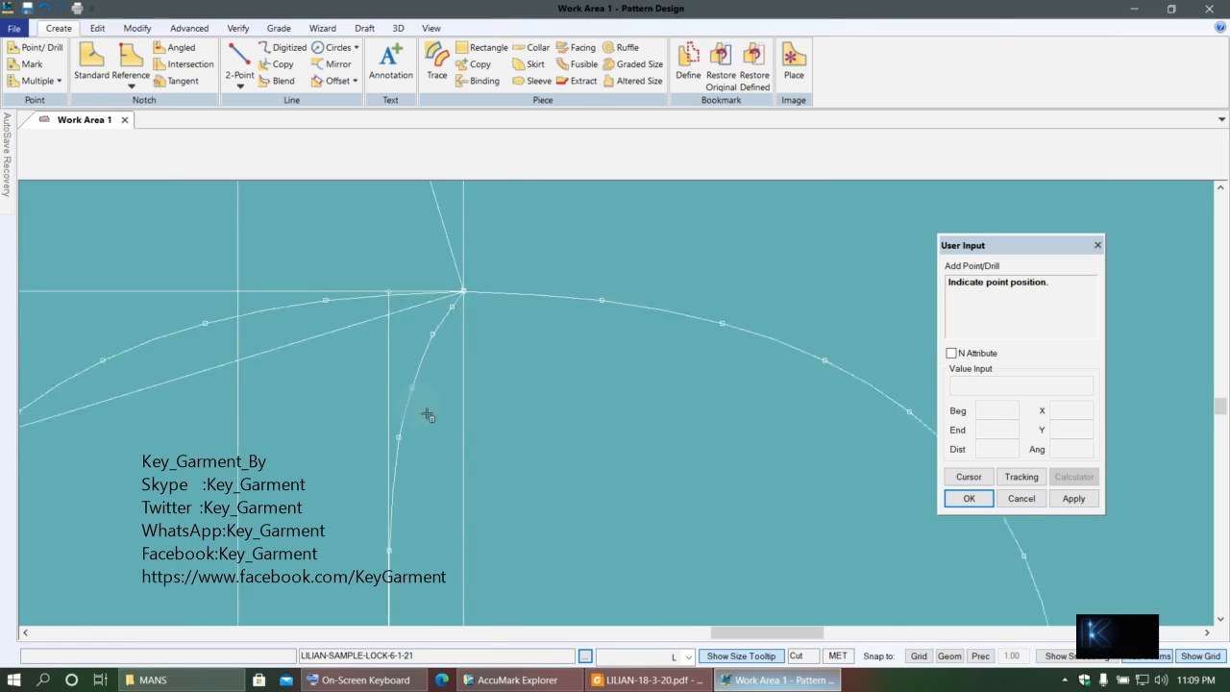
# - End Add Point and move the short curve's intermediate point nearest its shoulder-neck end by about 0.08 with Move Single Point
pyautogui.scroll(-1, 428, 415)
pyautogui.rightClick(429, 393)
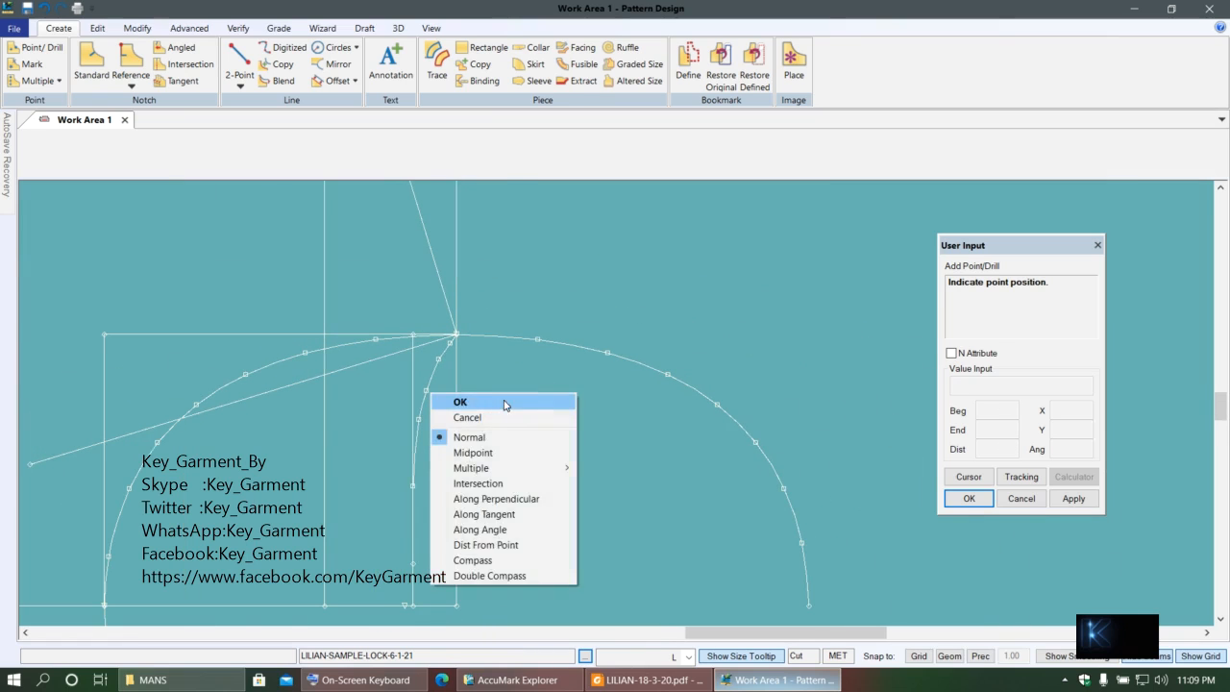
pyautogui.click(450, 401)
pyautogui.scroll(2, 452, 435)
pyautogui.scroll(-4, 441, 429)
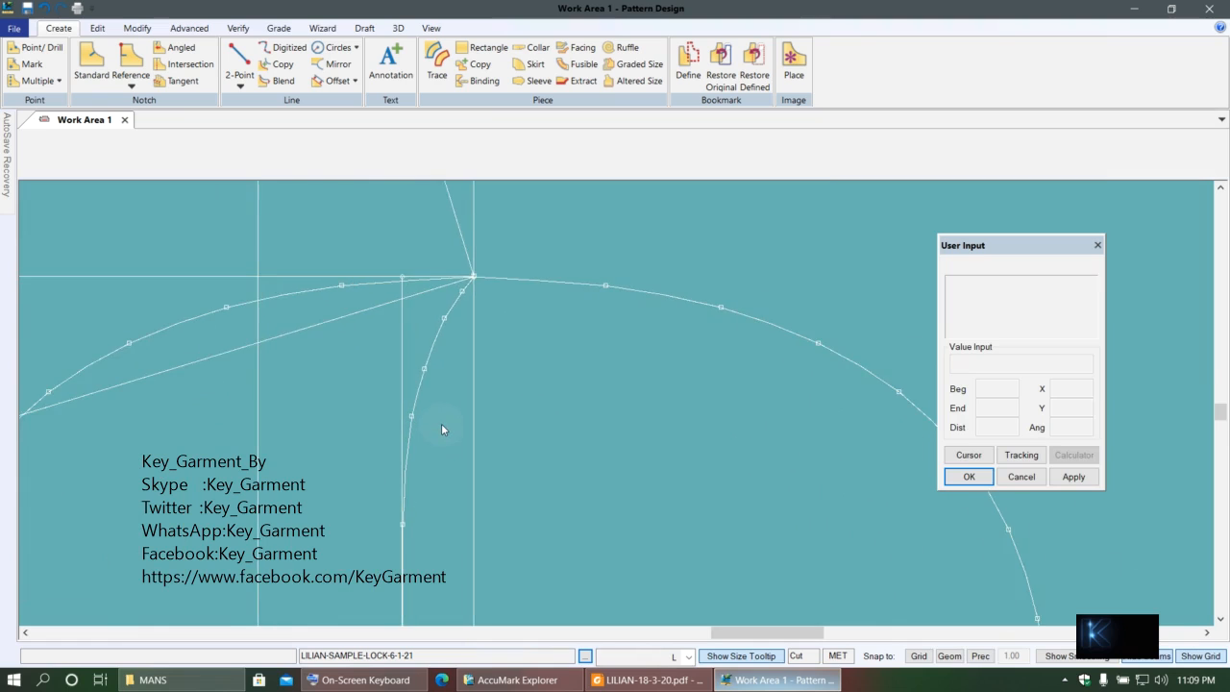
pyautogui.click(436, 422)
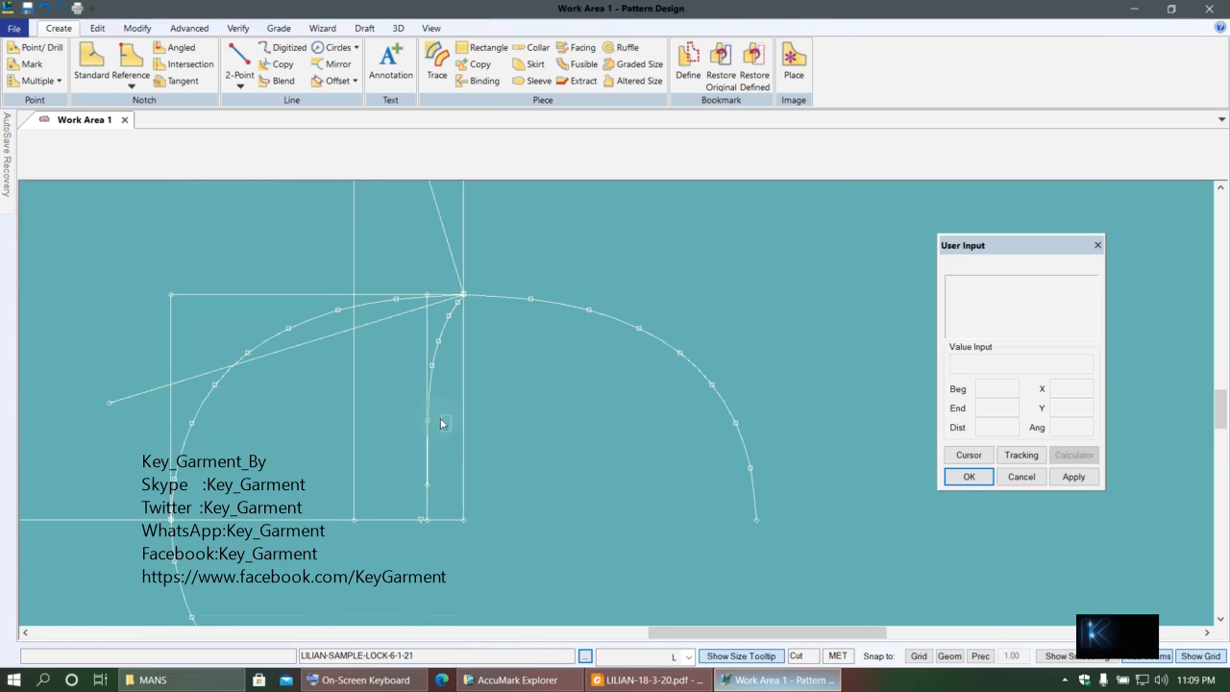
pyautogui.scroll(3, 453, 409)
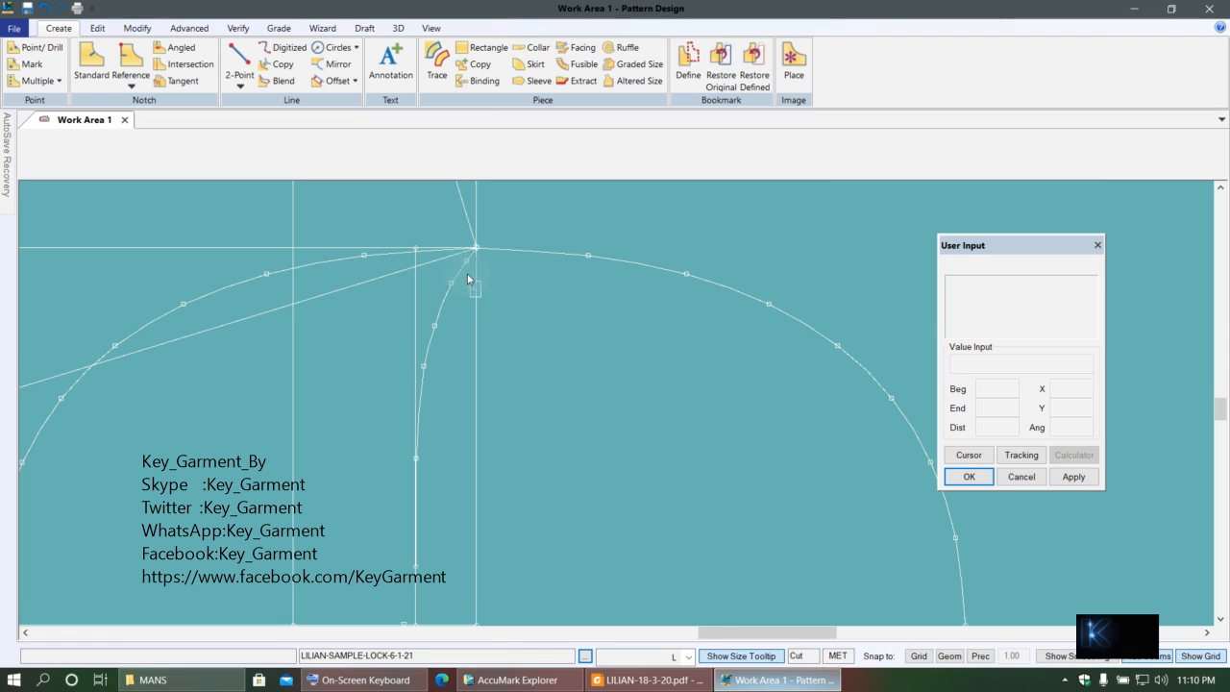
pyautogui.scroll(2, 470, 269)
pyautogui.click(107, 28)
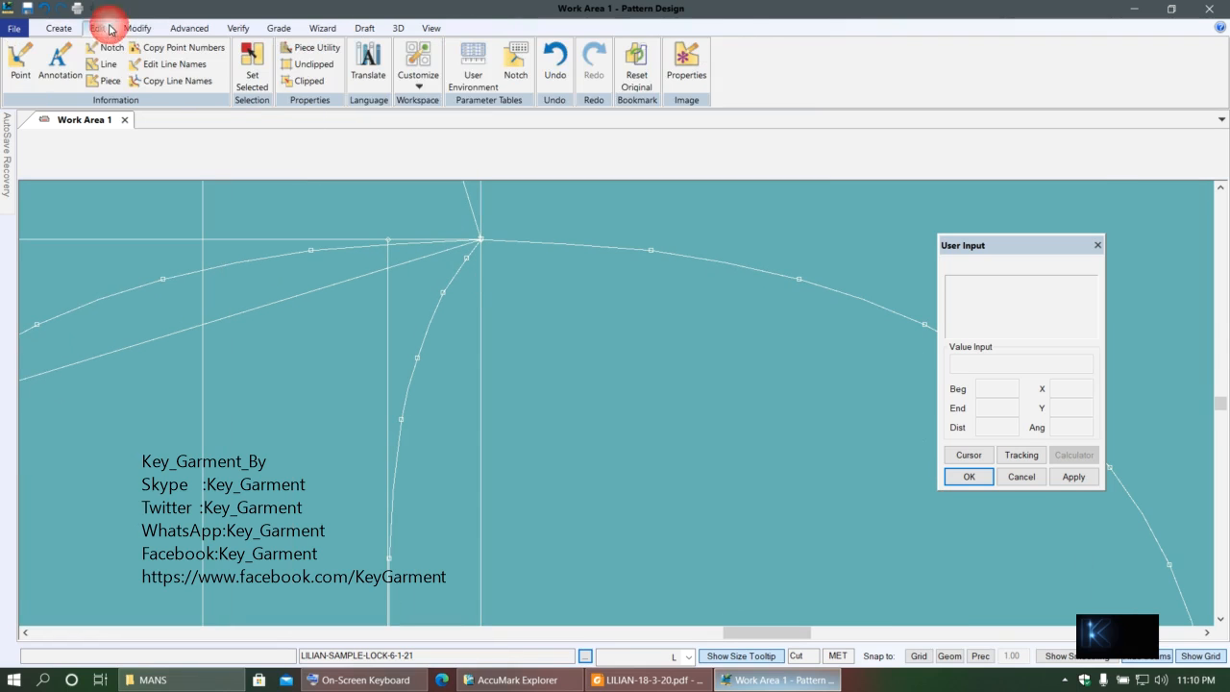
pyautogui.click(132, 28)
pyautogui.click(108, 47)
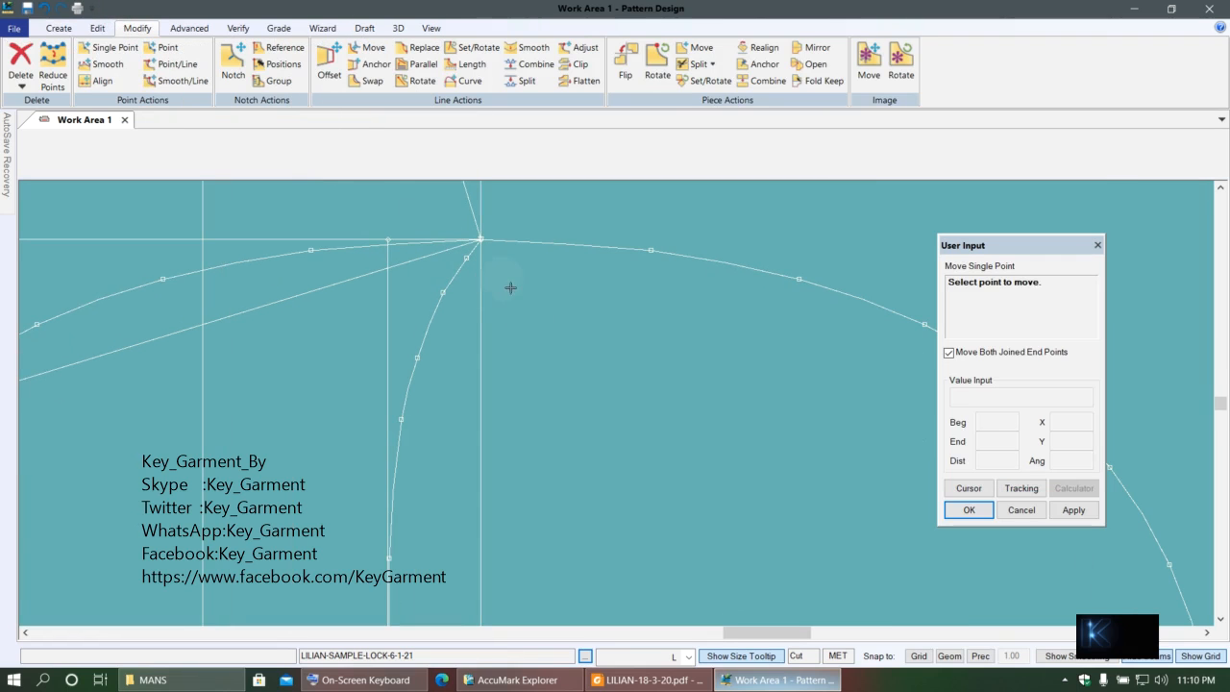
pyautogui.click(467, 256)
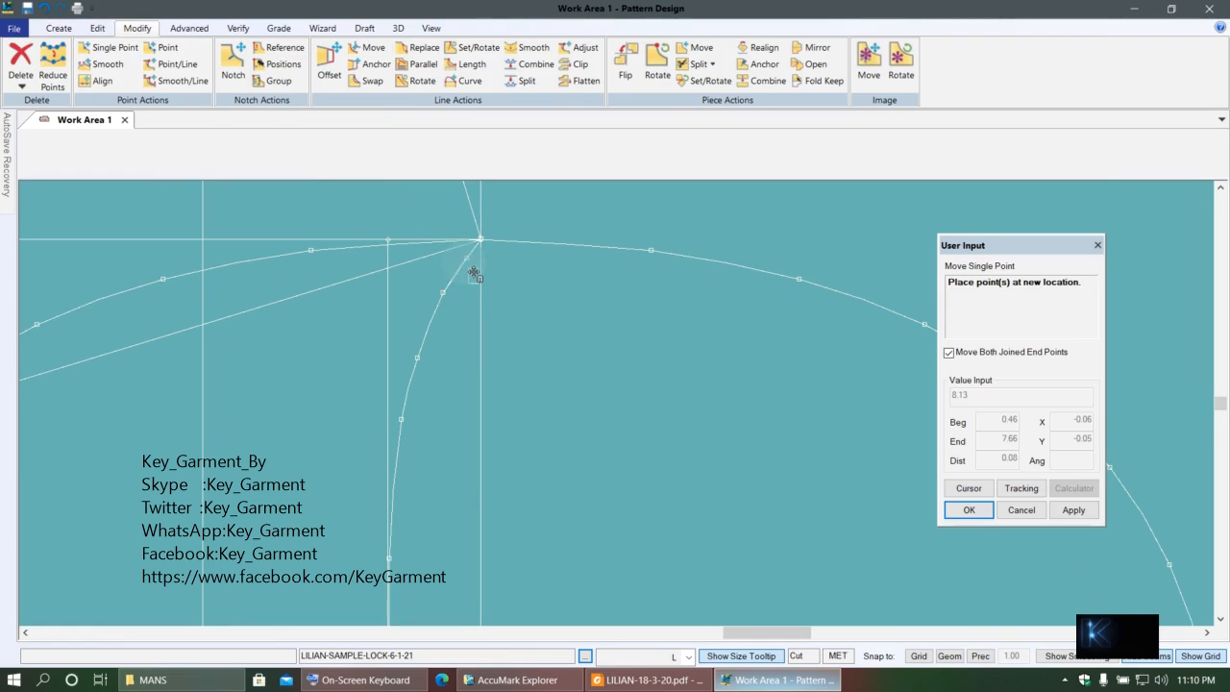
pyautogui.click(475, 273)
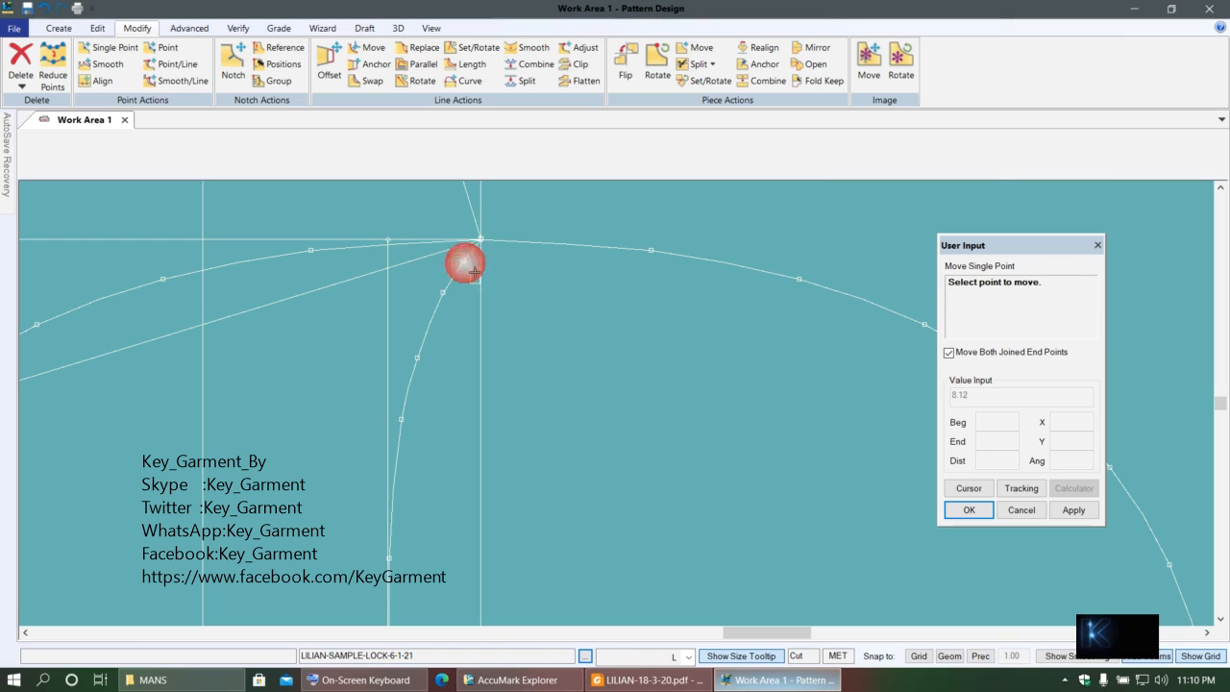
# - Nudge the short curve's third intermediate point from the shoulder-neck end slightly, and end Move Single Point
pyautogui.scroll(-3, 474, 279)
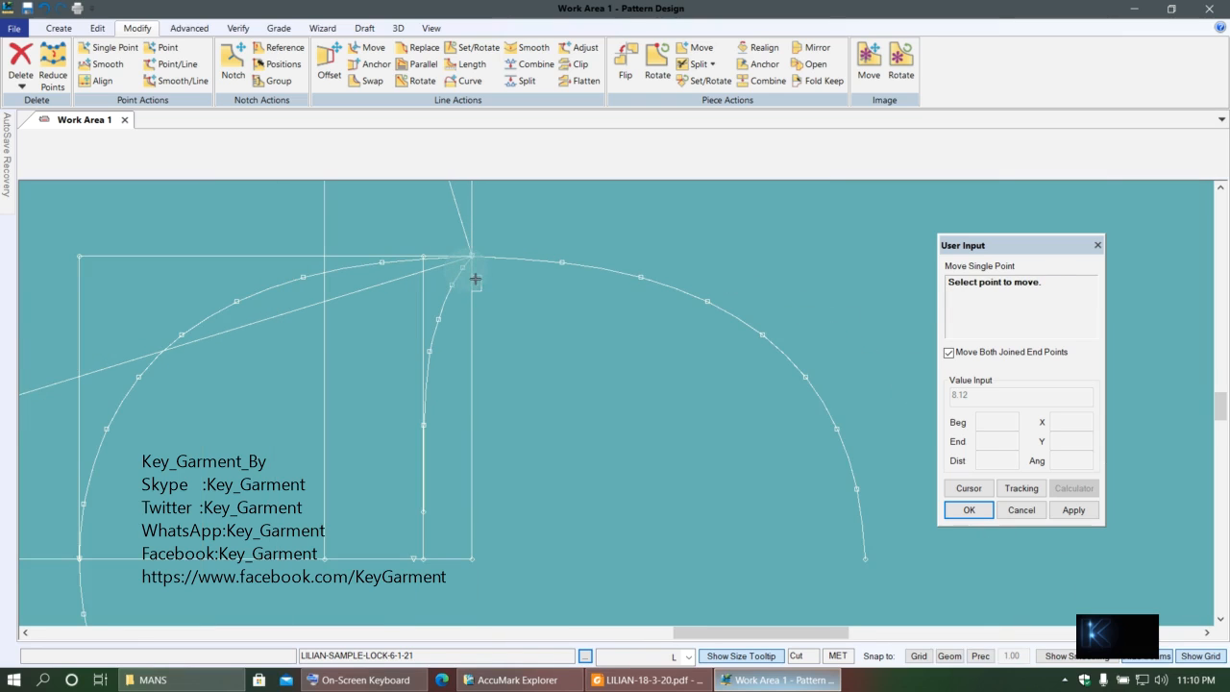
pyautogui.scroll(2, 453, 295)
pyautogui.click(447, 343)
pyautogui.click(461, 317)
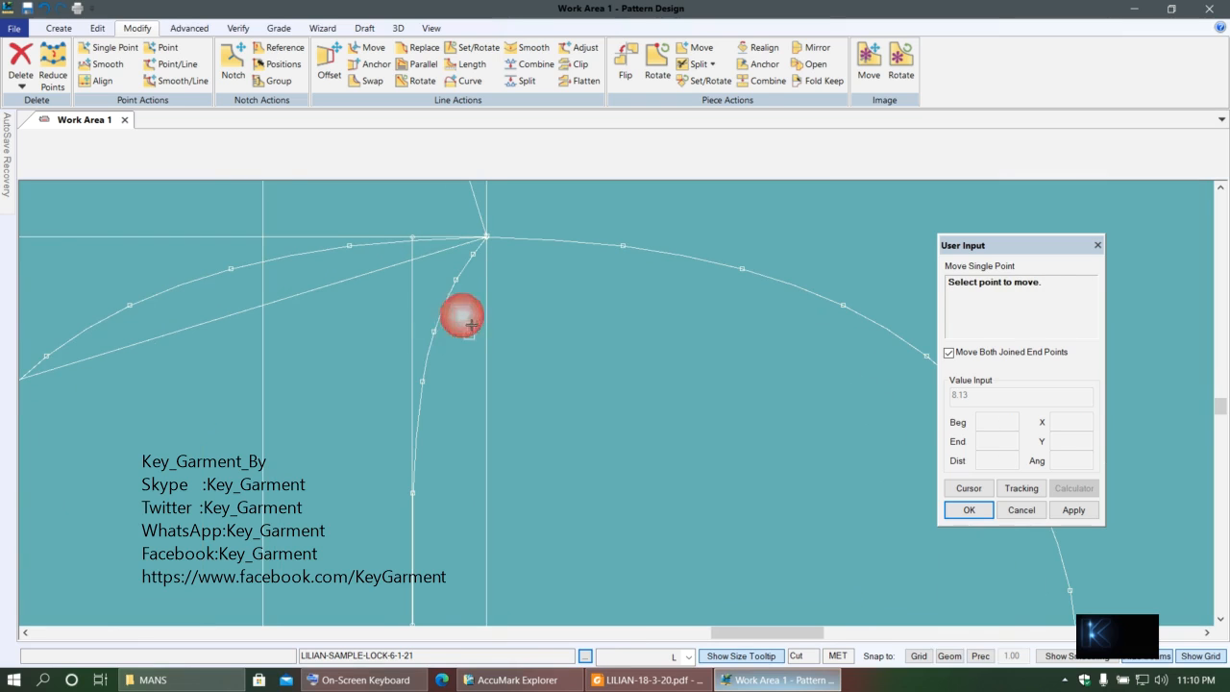
pyautogui.scroll(-3, 471, 327)
pyautogui.click(545, 327)
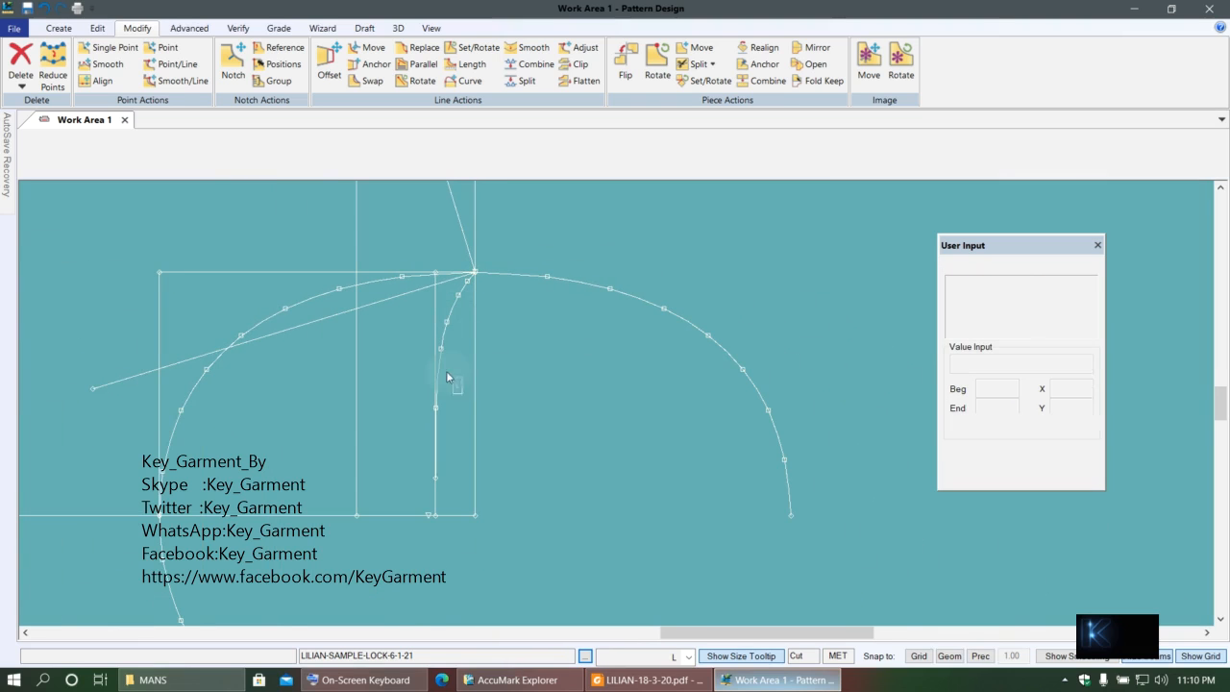
# - Move the short curve's fourth intermediate point from the shoulder-neck end about 0.25 down along the curve, and end Move Single Point
pyautogui.scroll(3, 443, 356)
pyautogui.click(111, 47)
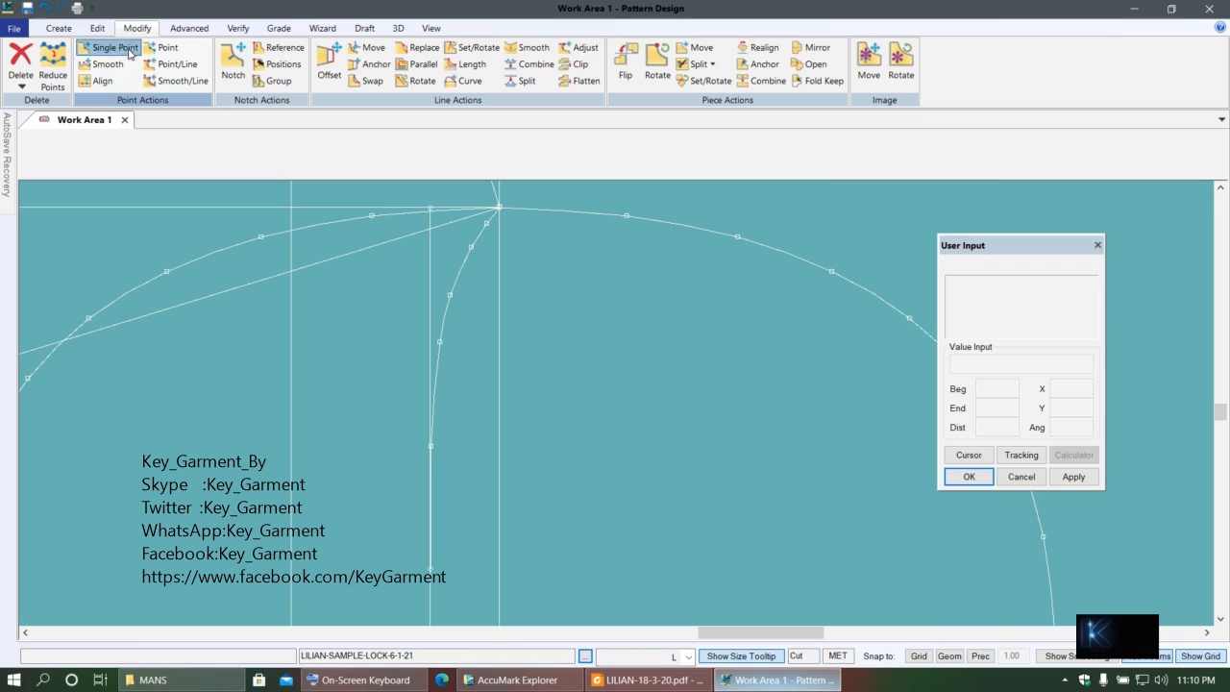
pyautogui.click(453, 352)
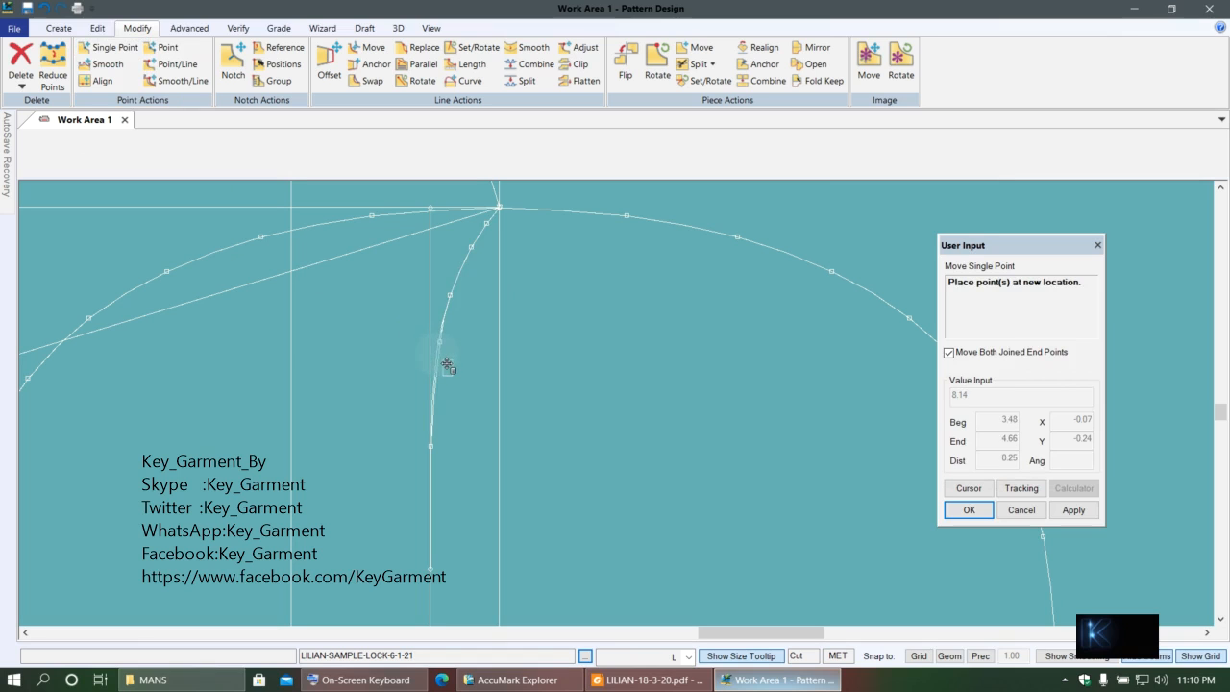
pyautogui.click(448, 365)
pyautogui.rightClick(458, 329)
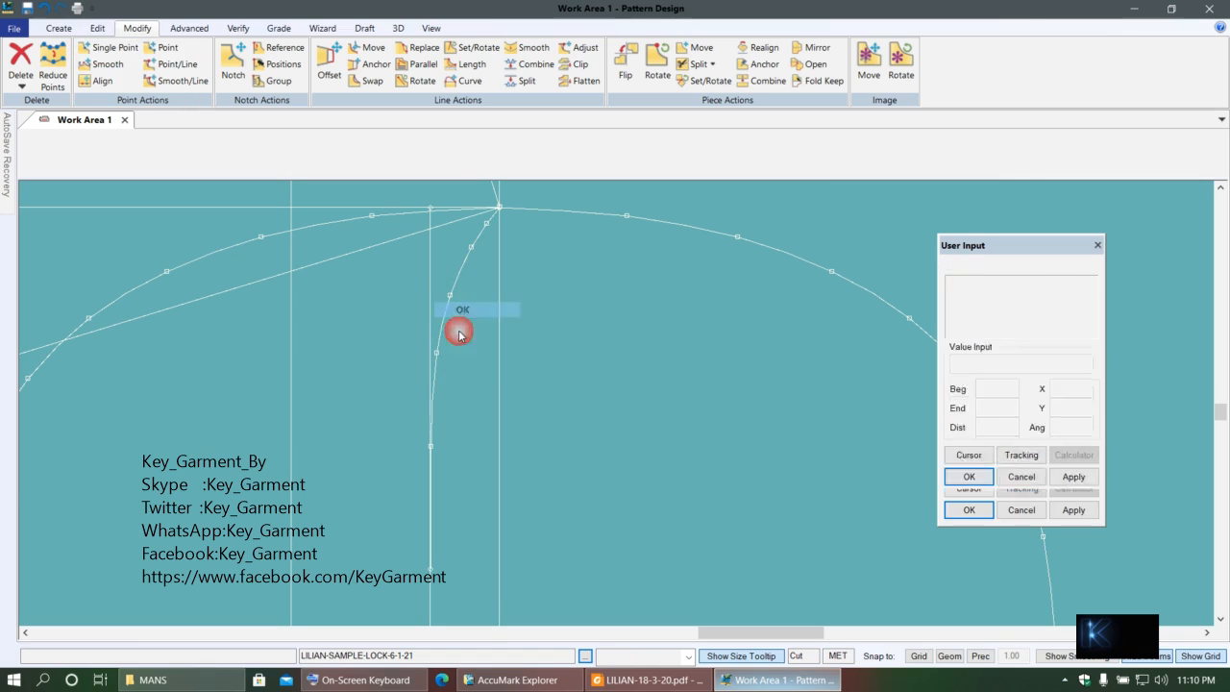
# - Examine the smoothness of the short neckline curve up close and in relation to the whole neckline area
pyautogui.scroll(-3, 385, 332)
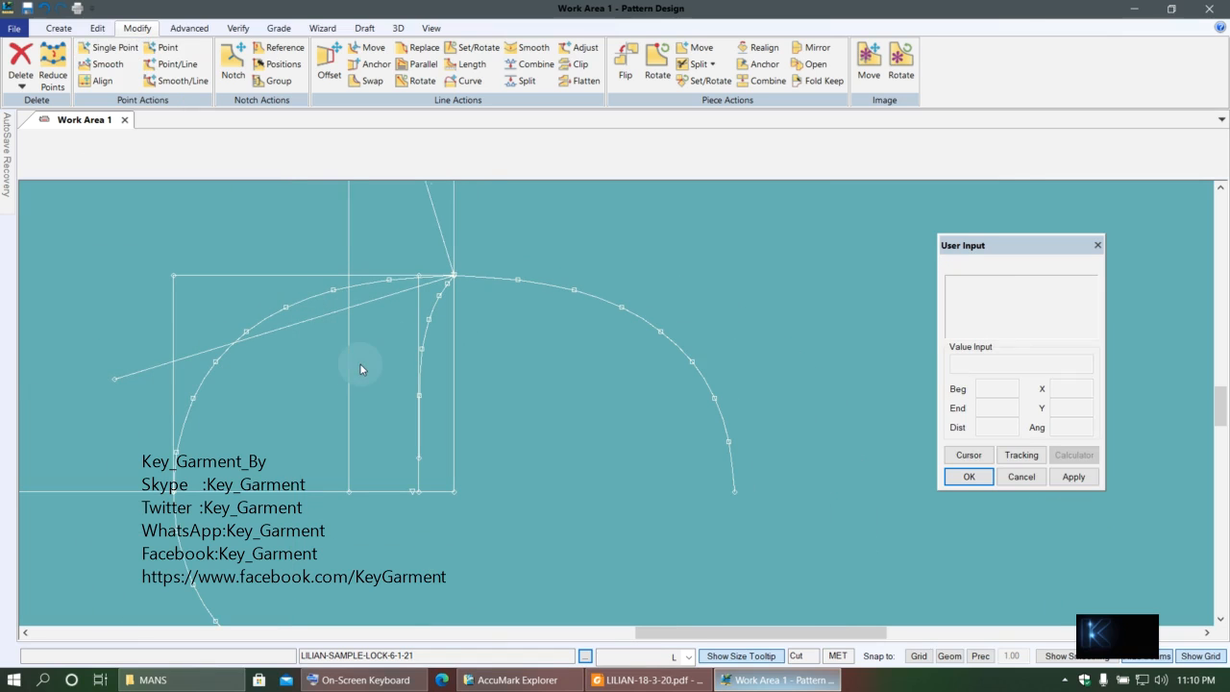
pyautogui.scroll(5, 462, 345)
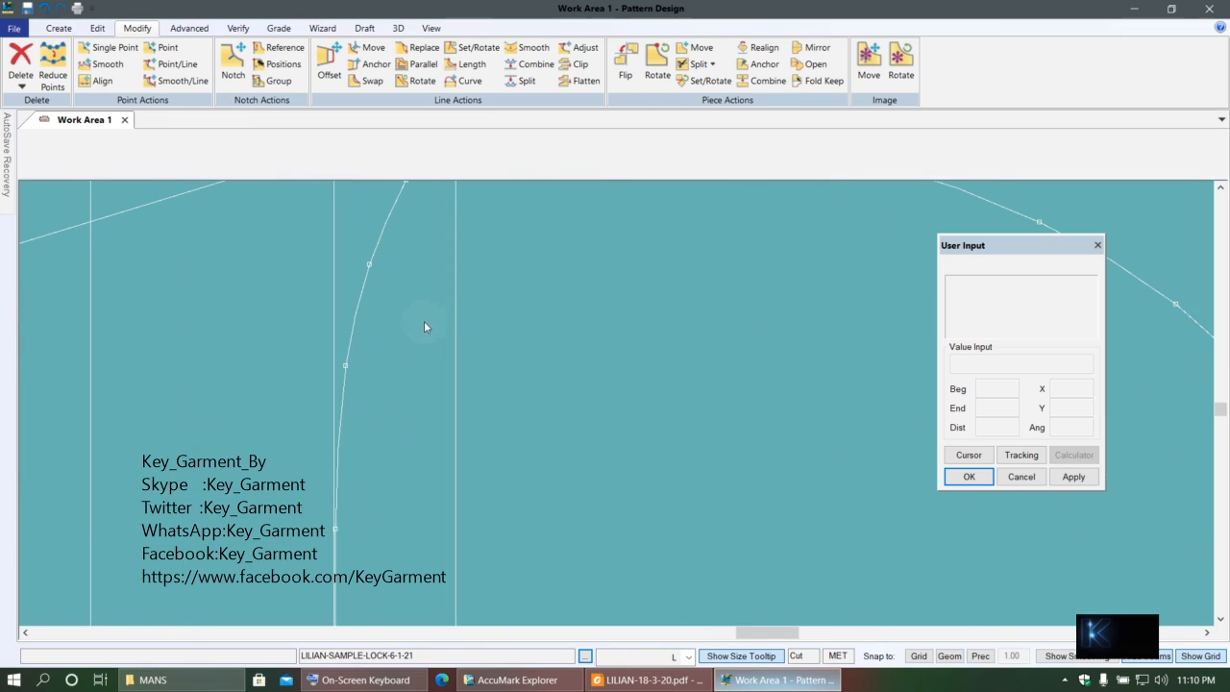
pyautogui.scroll(5, 424, 327)
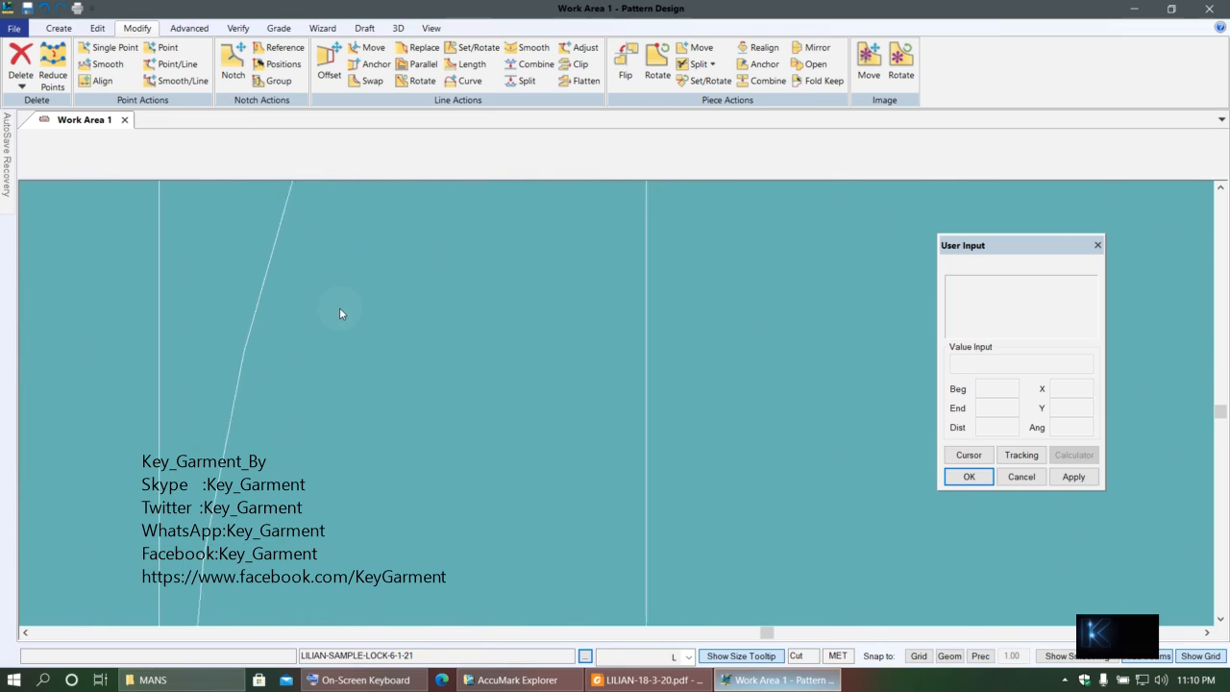
pyautogui.scroll(-5, 339, 310)
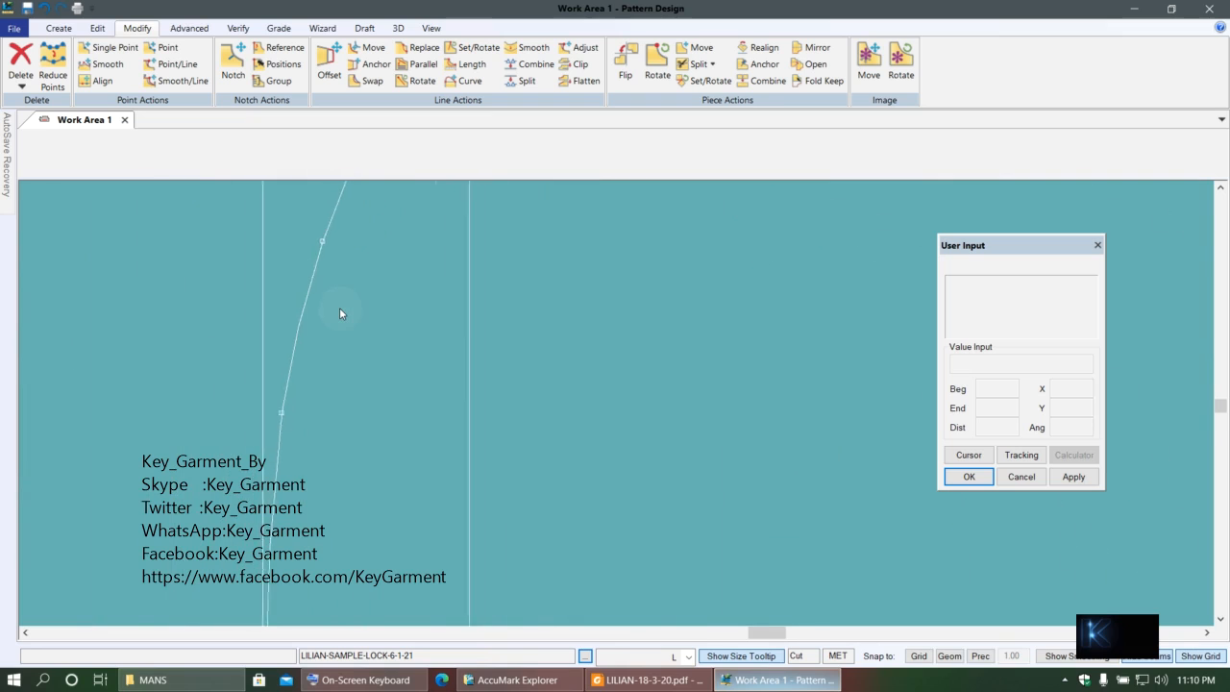
pyautogui.scroll(-5, 339, 314)
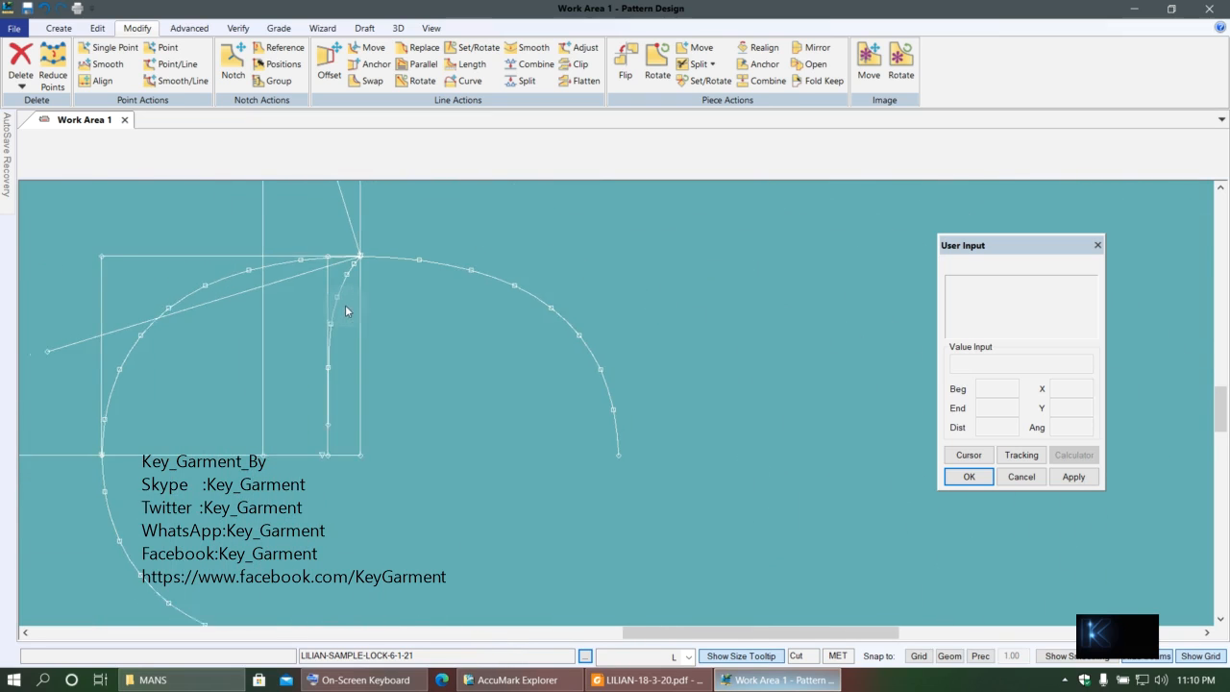
pyautogui.scroll(3, 344, 319)
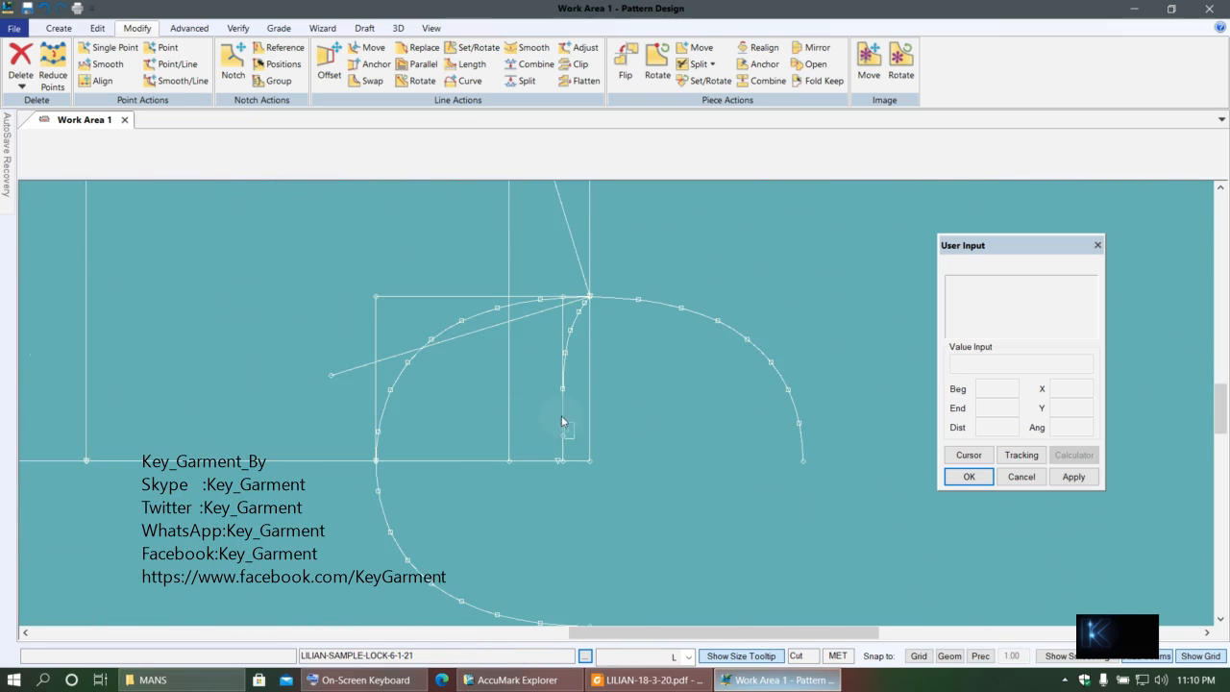
pyautogui.scroll(1, 581, 387)
pyautogui.scroll(-4, 525, 352)
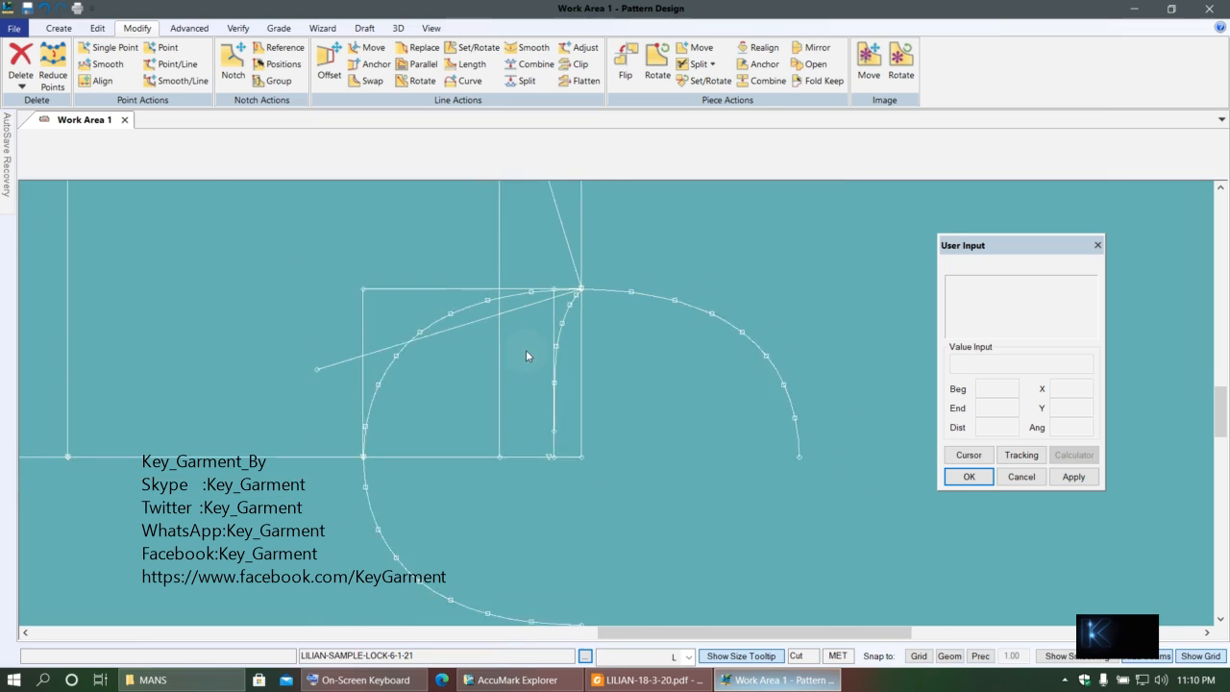
pyautogui.scroll(2, 532, 411)
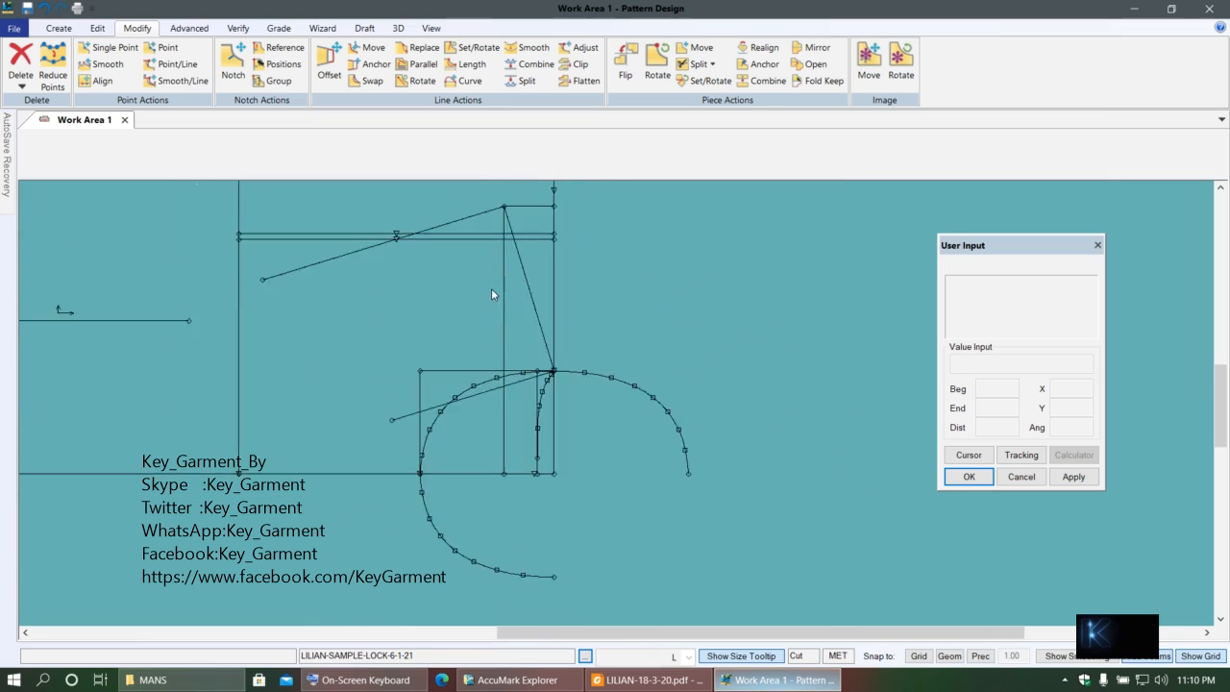
pyautogui.scroll(-2, 491, 288)
# - Save the piece and hide its intermediate points
pyautogui.click(27, 8)
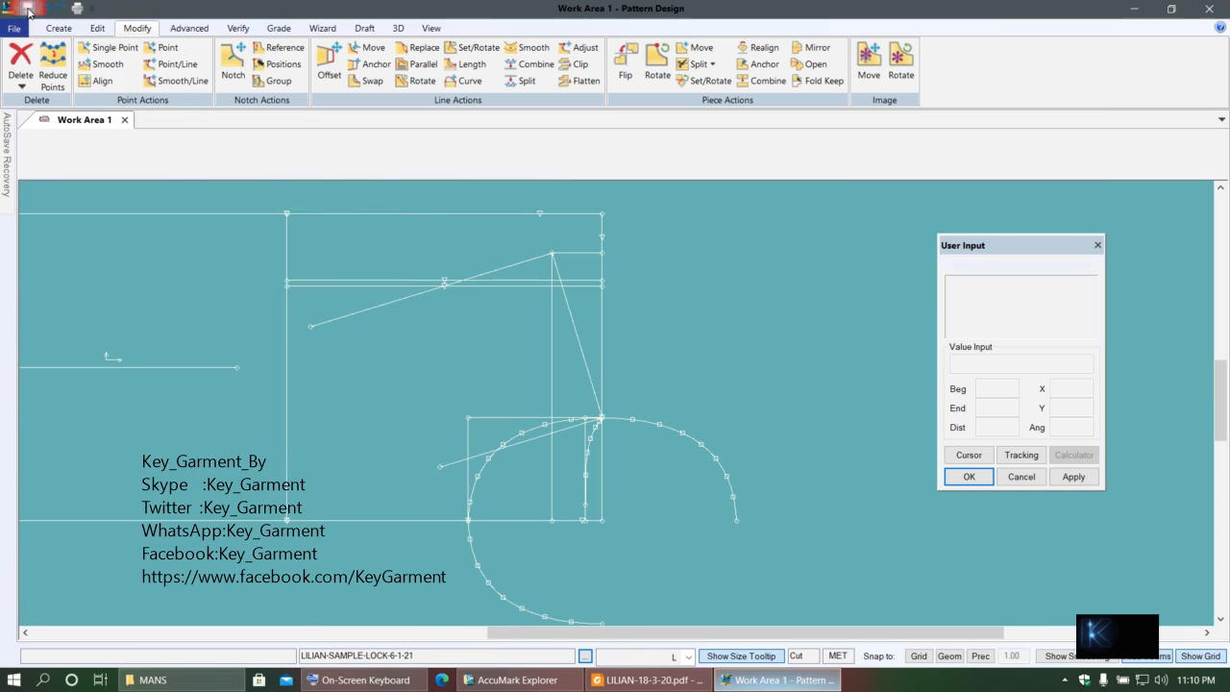
pyautogui.rightClick(383, 304)
pyautogui.click(386, 338)
pyautogui.rightClick(387, 327)
pyautogui.click(386, 327)
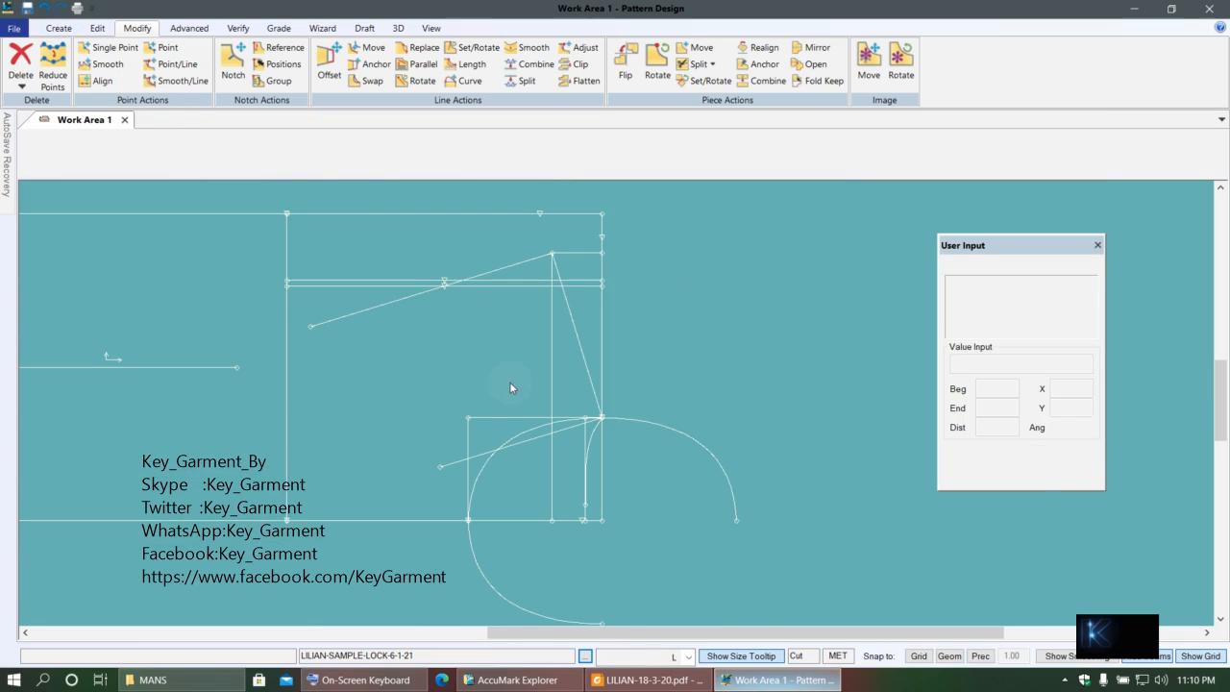
# - Start a 2-Point Curve at the corner where the vertical line meets the piece's upper edge, on the side away from the neckline
pyautogui.moveTo(430, 340); pyautogui.dragTo(542, 416, button='middle')
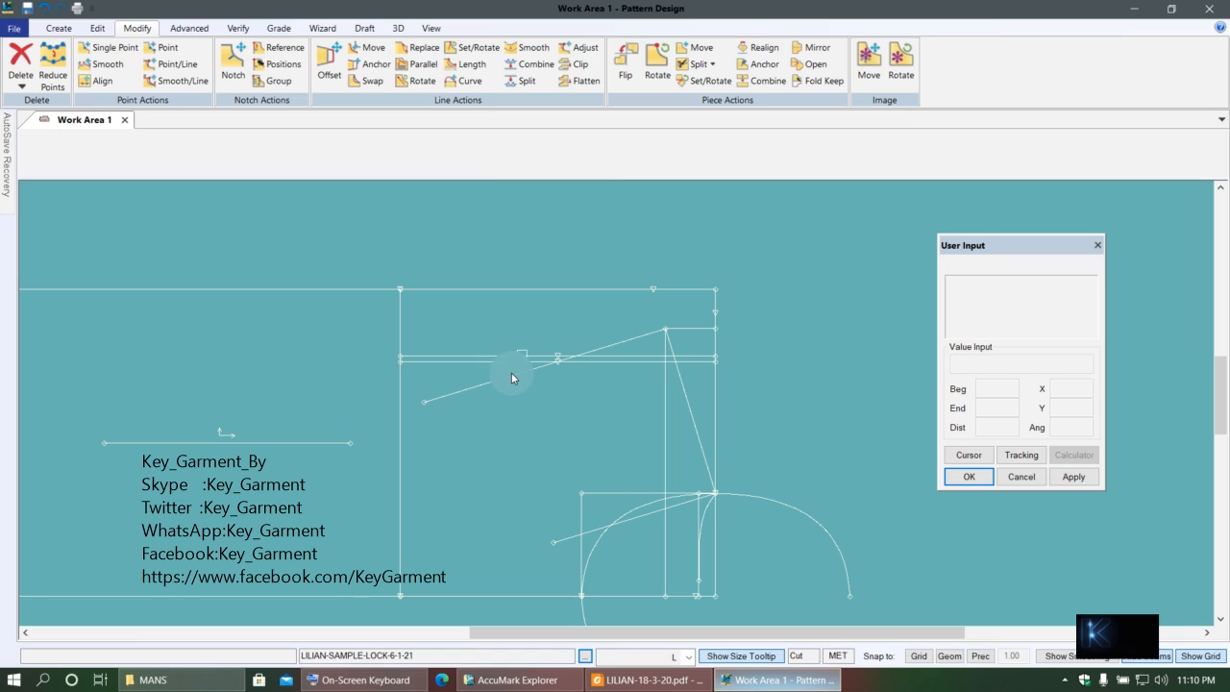
pyautogui.scroll(3, 541, 348)
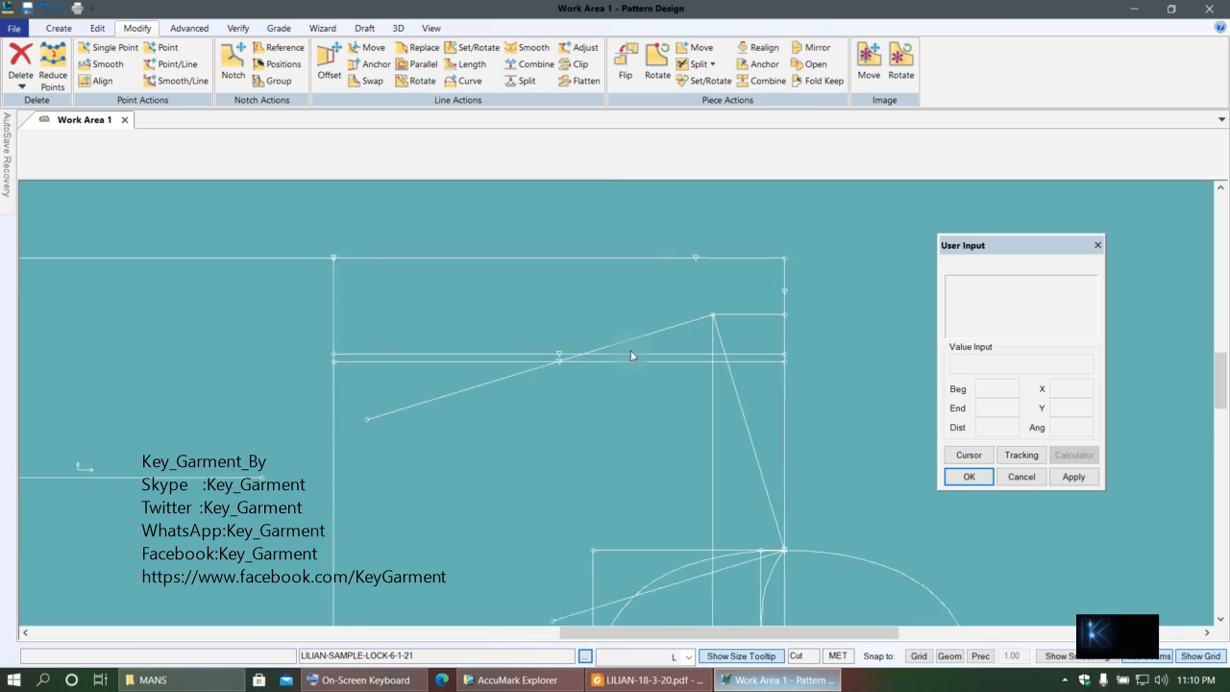
pyautogui.scroll(1, 446, 281)
pyautogui.moveTo(440, 292); pyautogui.dragTo(393, 336, button='middle')
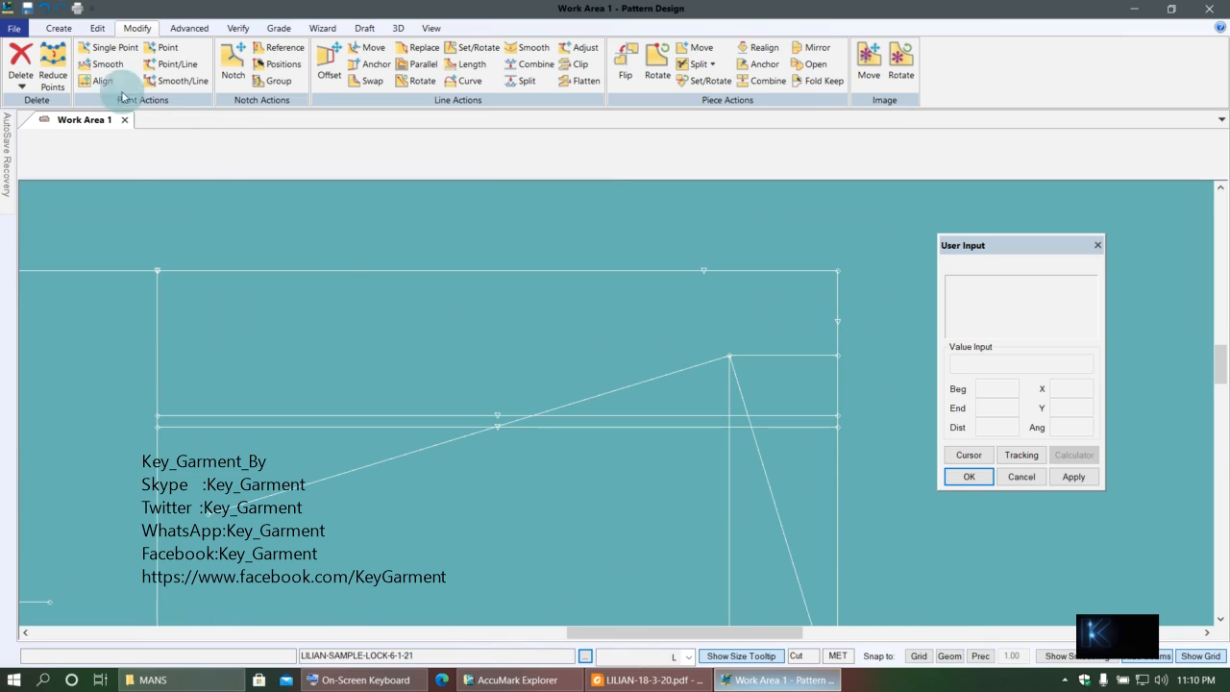
pyautogui.click(22, 87)
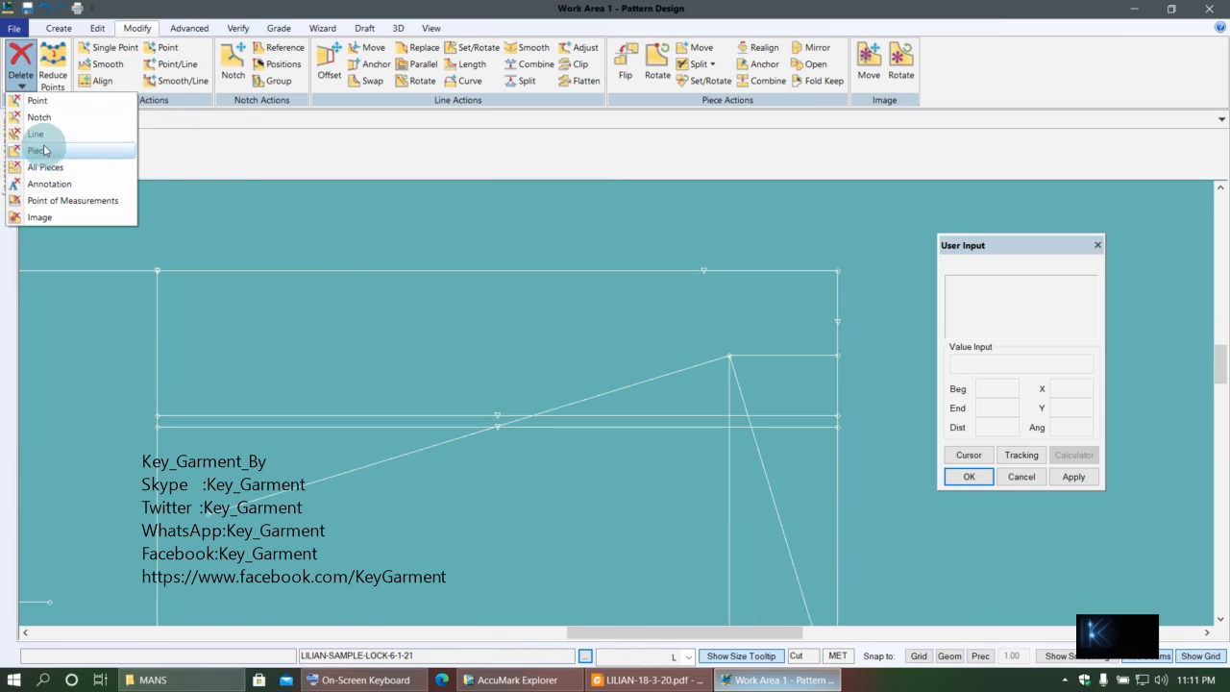
pyautogui.click(84, 29)
pyautogui.click(59, 28)
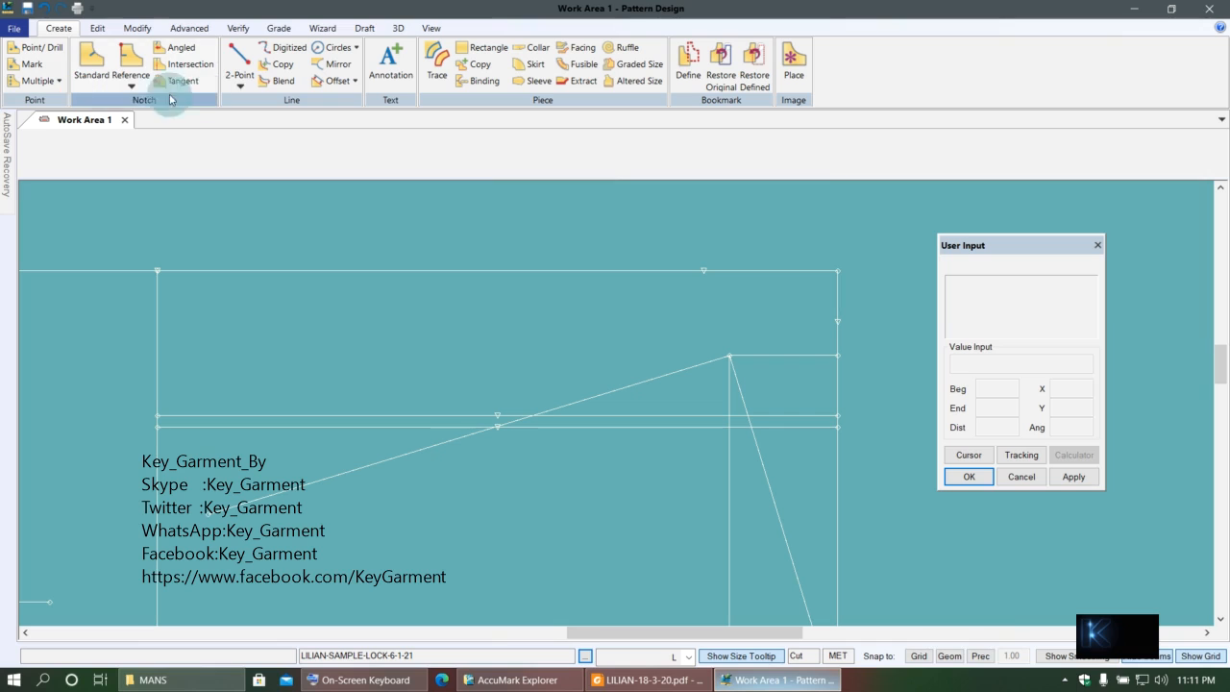
pyautogui.click(240, 85)
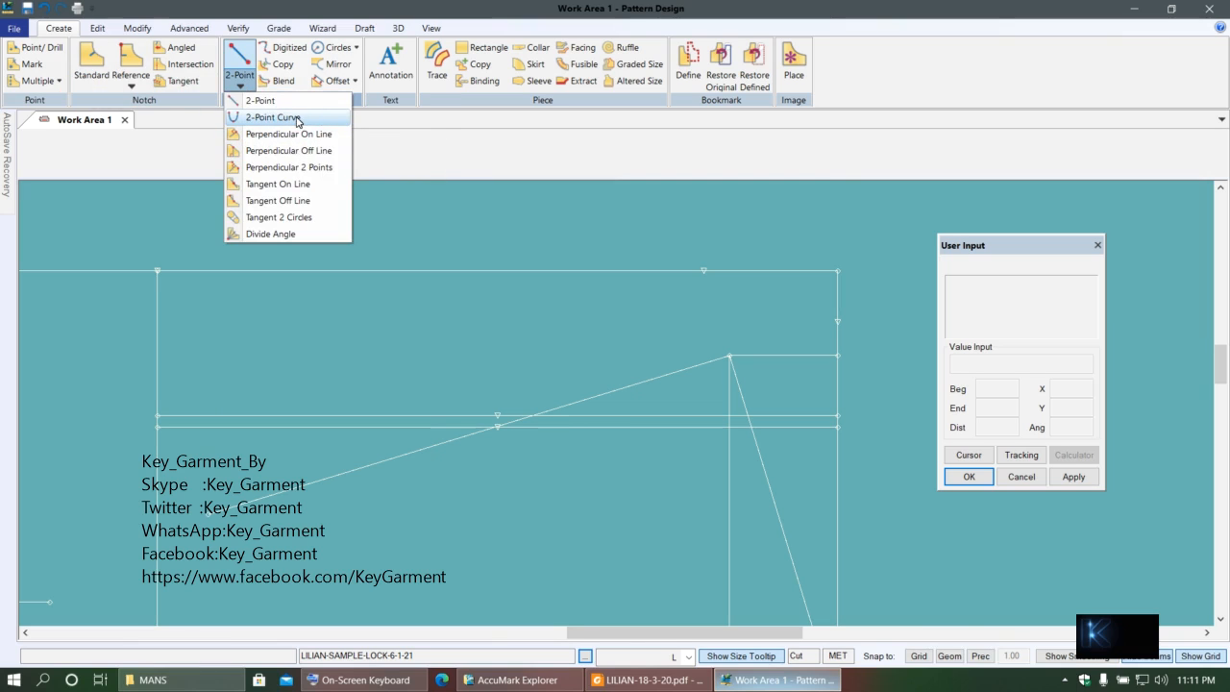
pyautogui.click(274, 117)
pyautogui.scroll(1, 323, 432)
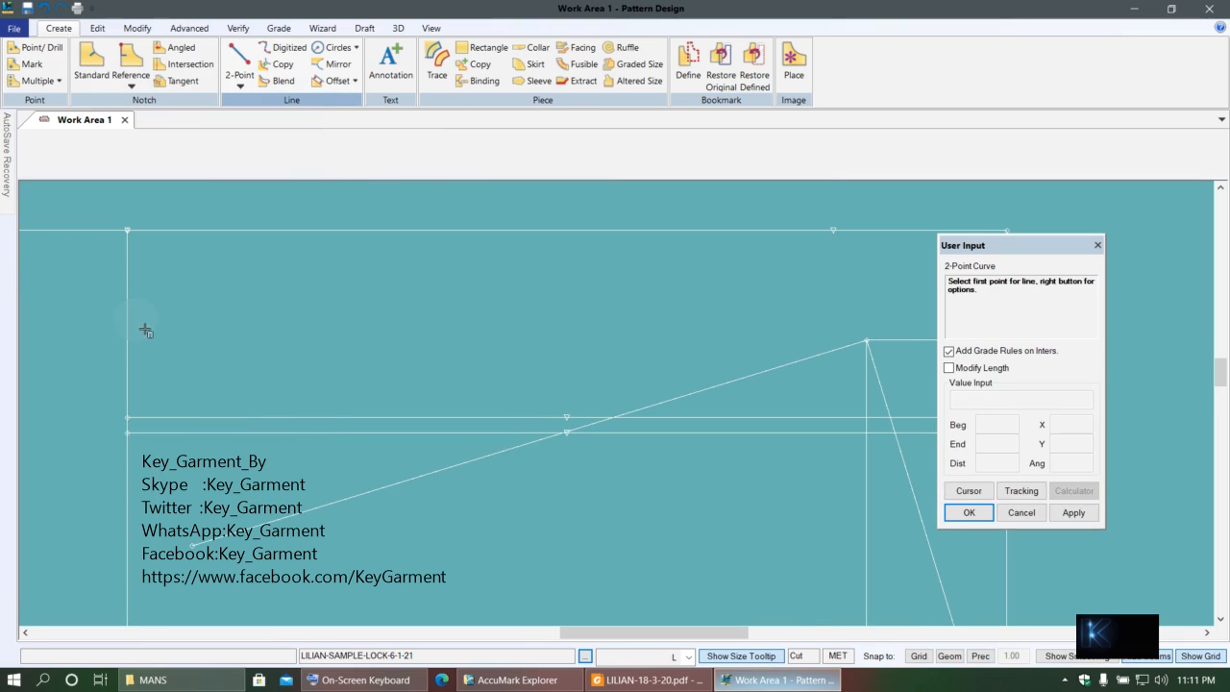
pyautogui.click(143, 234)
# - End the curve at the outer shoulder point and bow it down to the upper of the two parallel horizontal lines, about 26.53 long
pyautogui.scroll(-2, 247, 391)
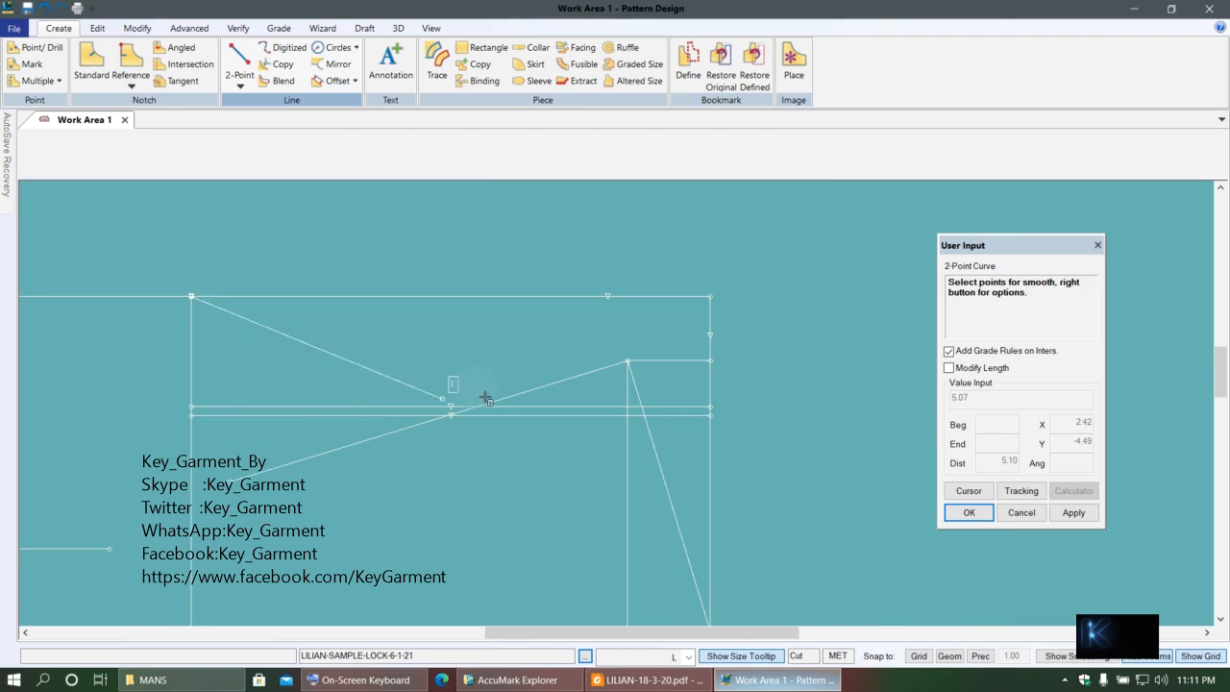
pyautogui.rightClick(367, 344)
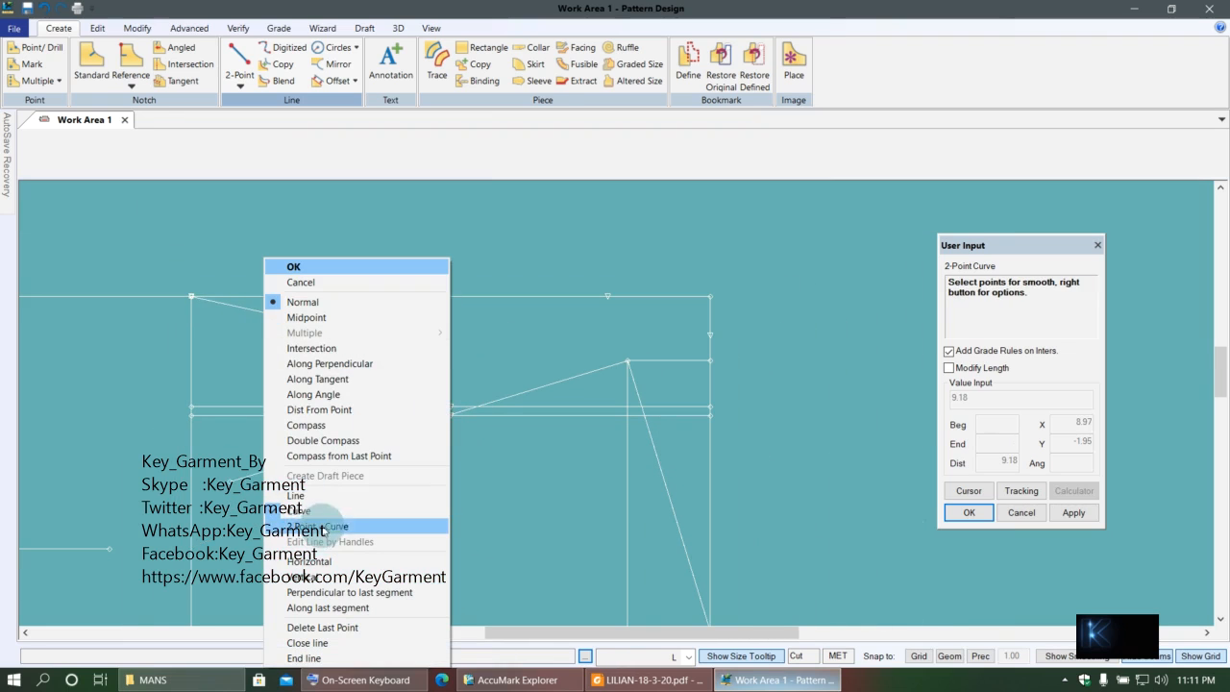
pyautogui.click(322, 514)
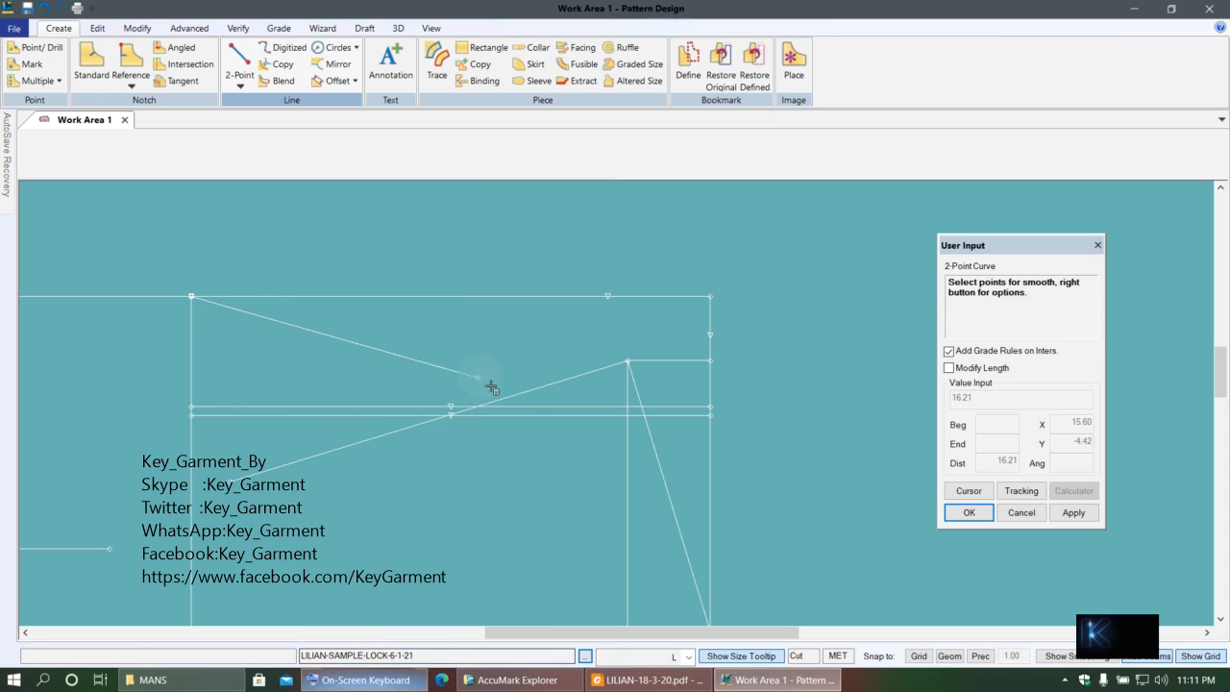
pyautogui.scroll(2, 500, 394)
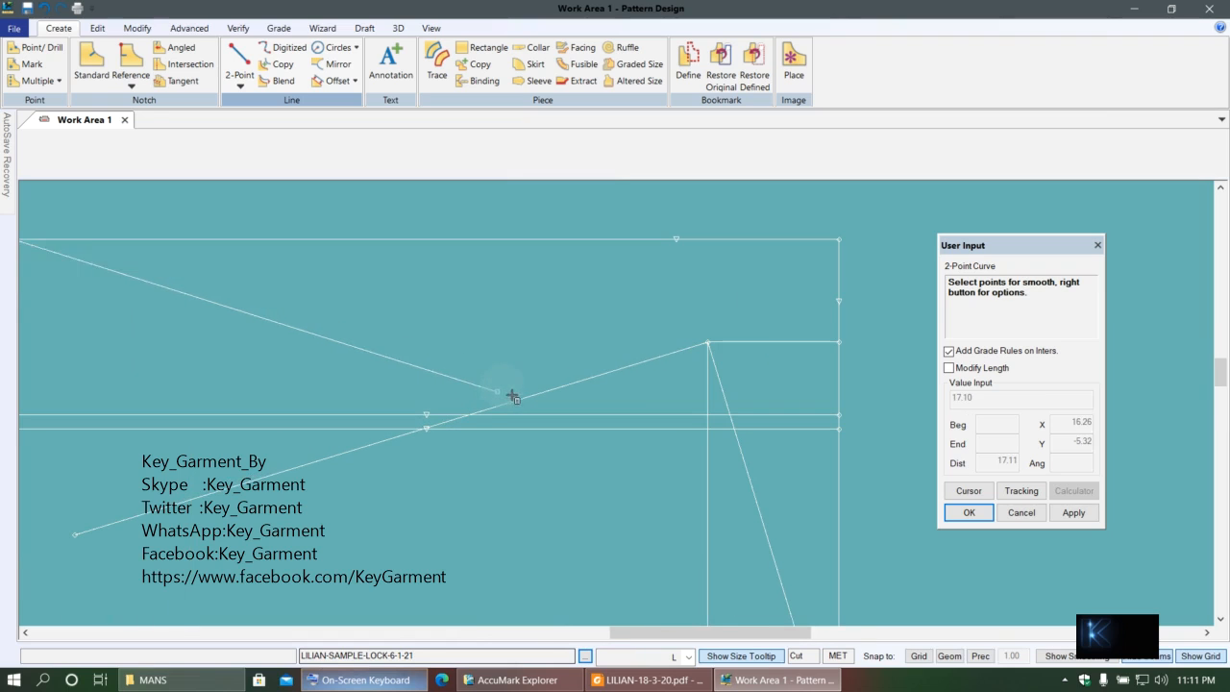
pyautogui.rightClick(373, 307)
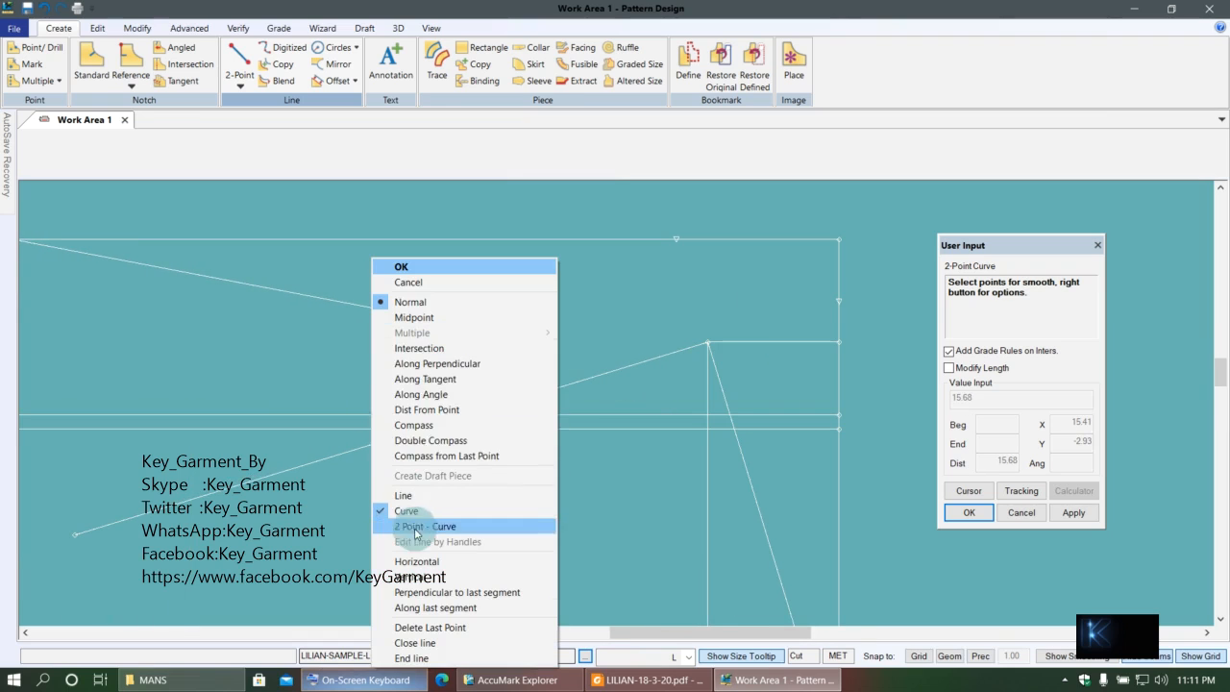
pyautogui.click(409, 510)
pyautogui.scroll(-1, 738, 434)
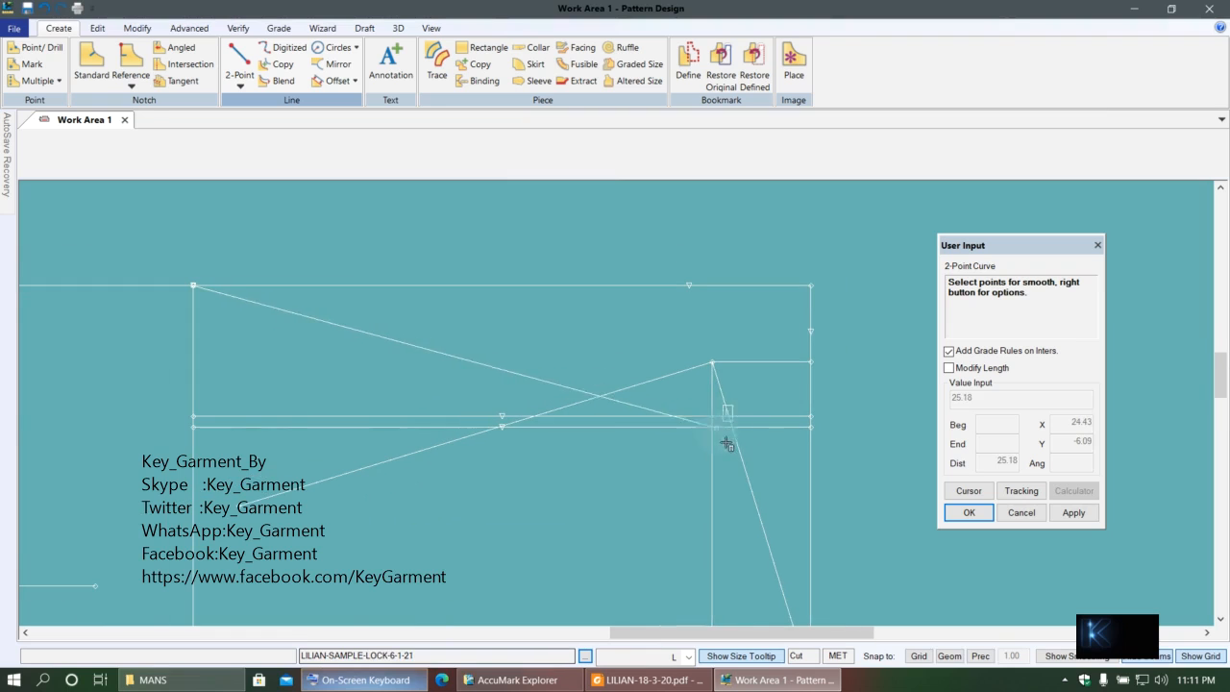
pyautogui.click(712, 364)
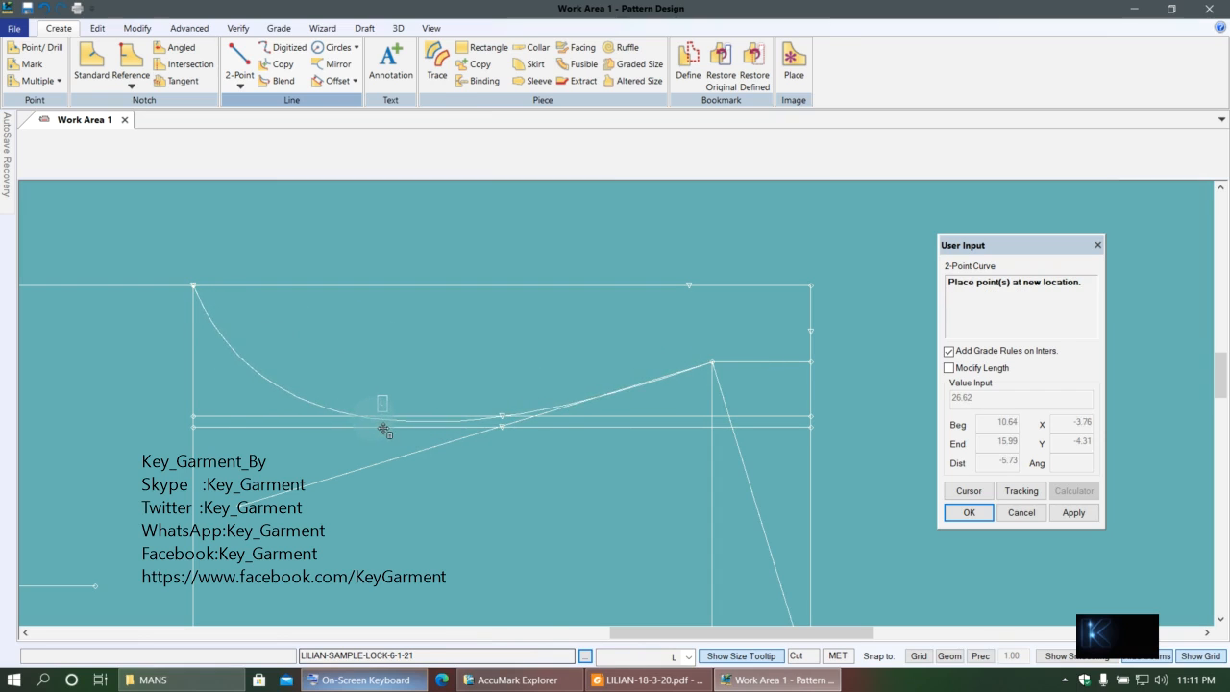
pyautogui.scroll(2, 381, 423)
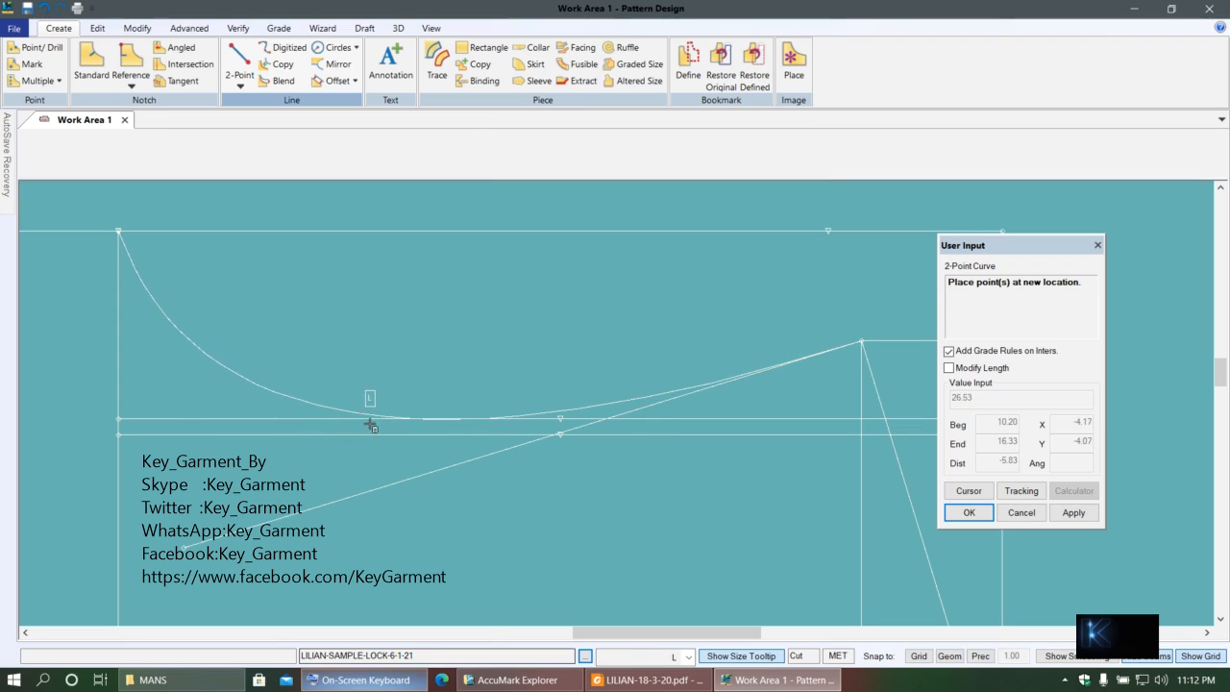
pyautogui.click(370, 425)
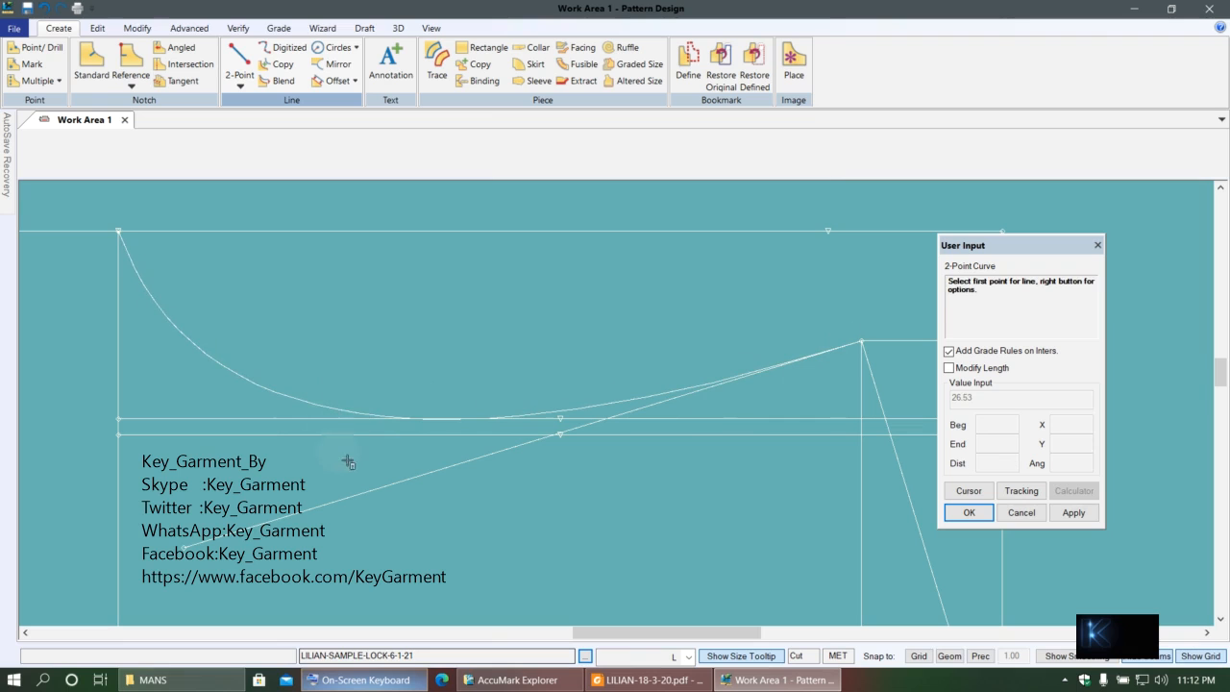
# - Run a second 2-point curve from the outer shoulder point back to the same corner on the upper edge
pyautogui.scroll(2, 171, 269)
pyautogui.scroll(-1, 170, 293)
pyautogui.scroll(-2, 365, 316)
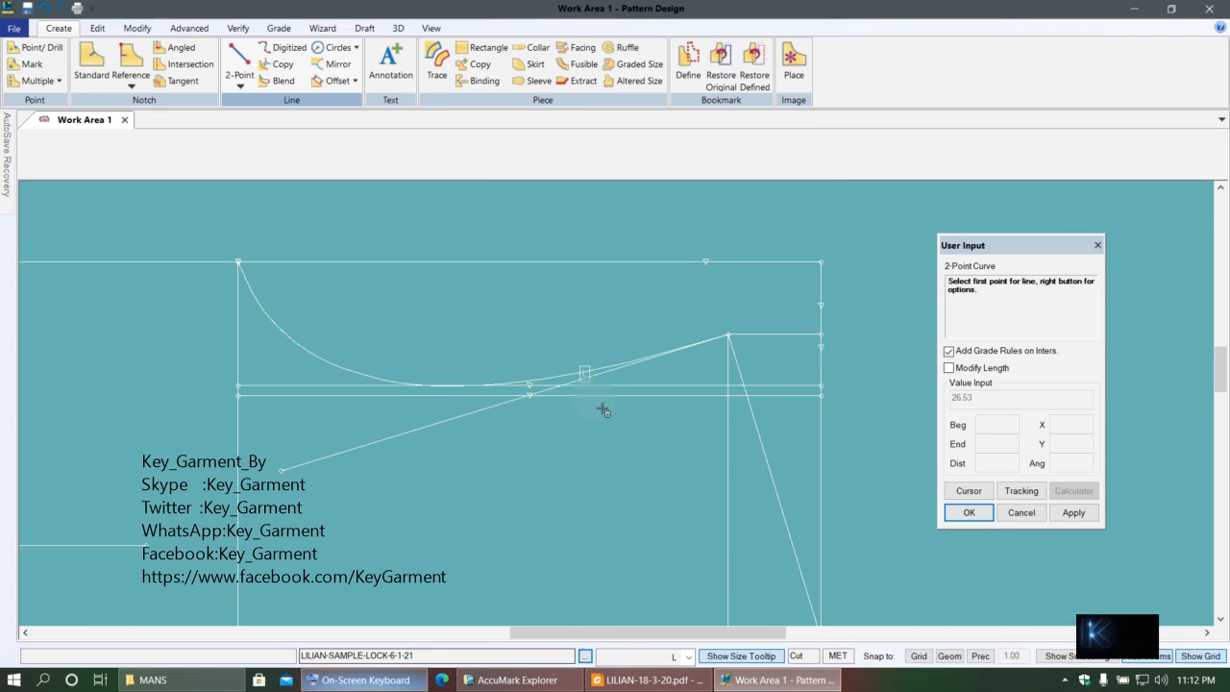
pyautogui.click(728, 335)
pyautogui.rightClick(427, 354)
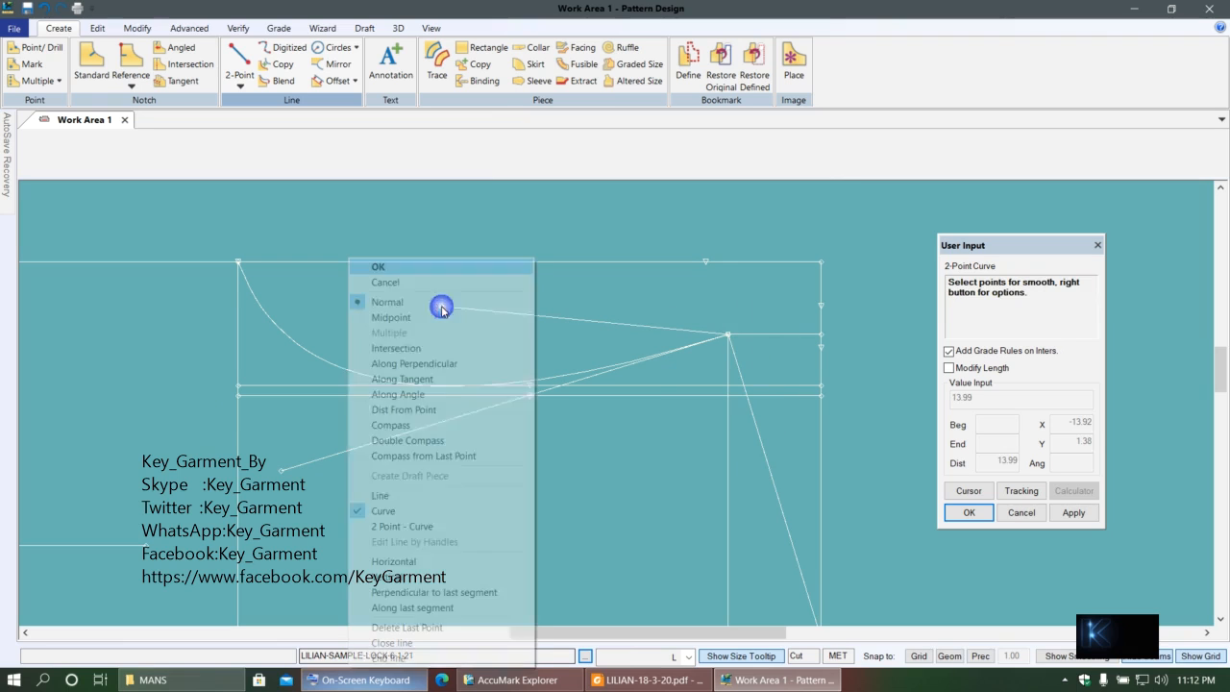
pyautogui.click(382, 513)
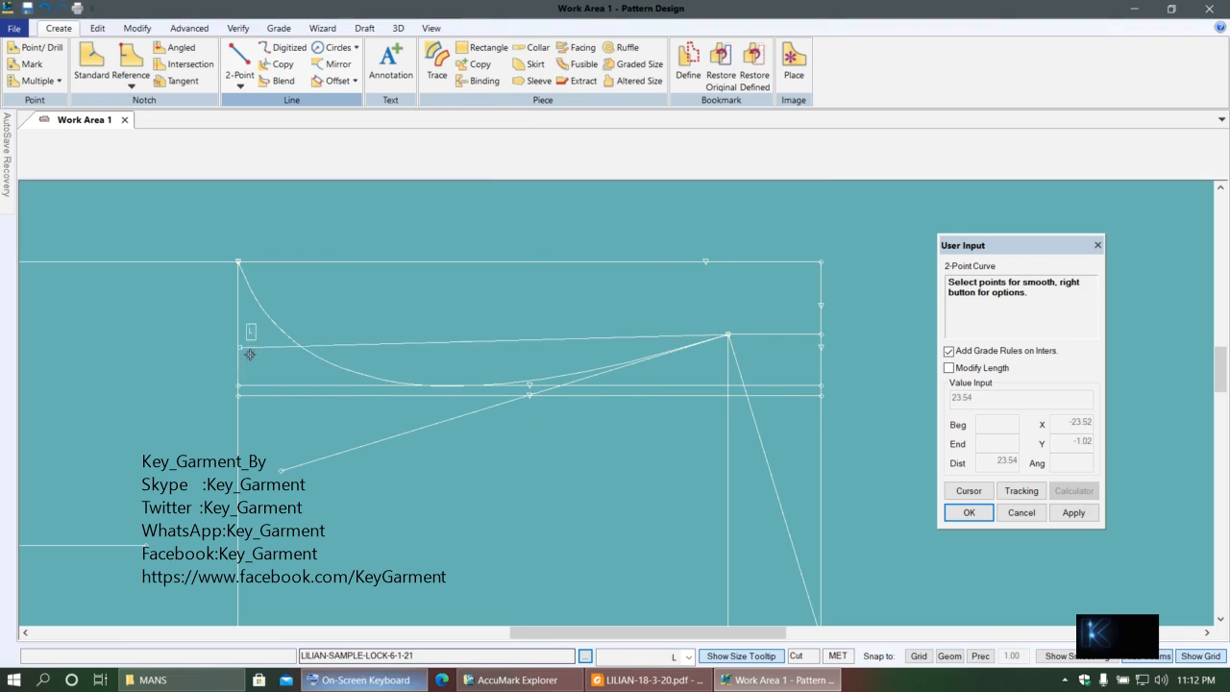
pyautogui.click(259, 283)
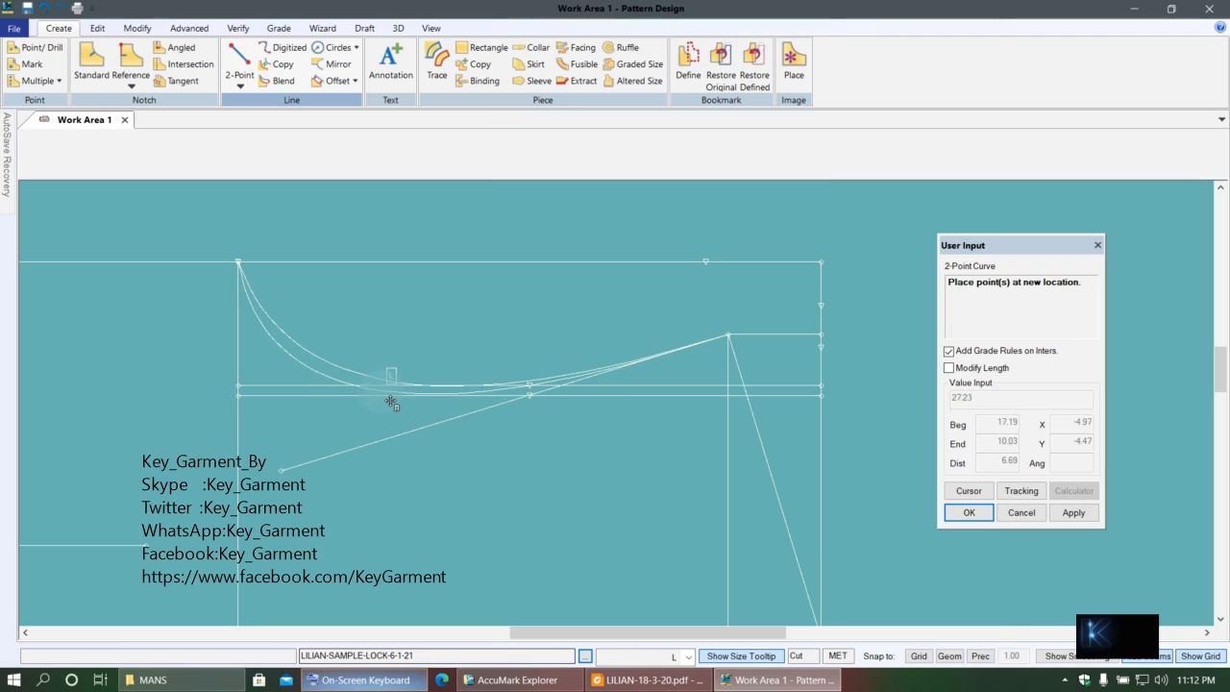
# - Bow the second armhole curve down to the lower of the two parallel lines, about 27.71 long, and end 2-Point Curve
pyautogui.scroll(3, 392, 402)
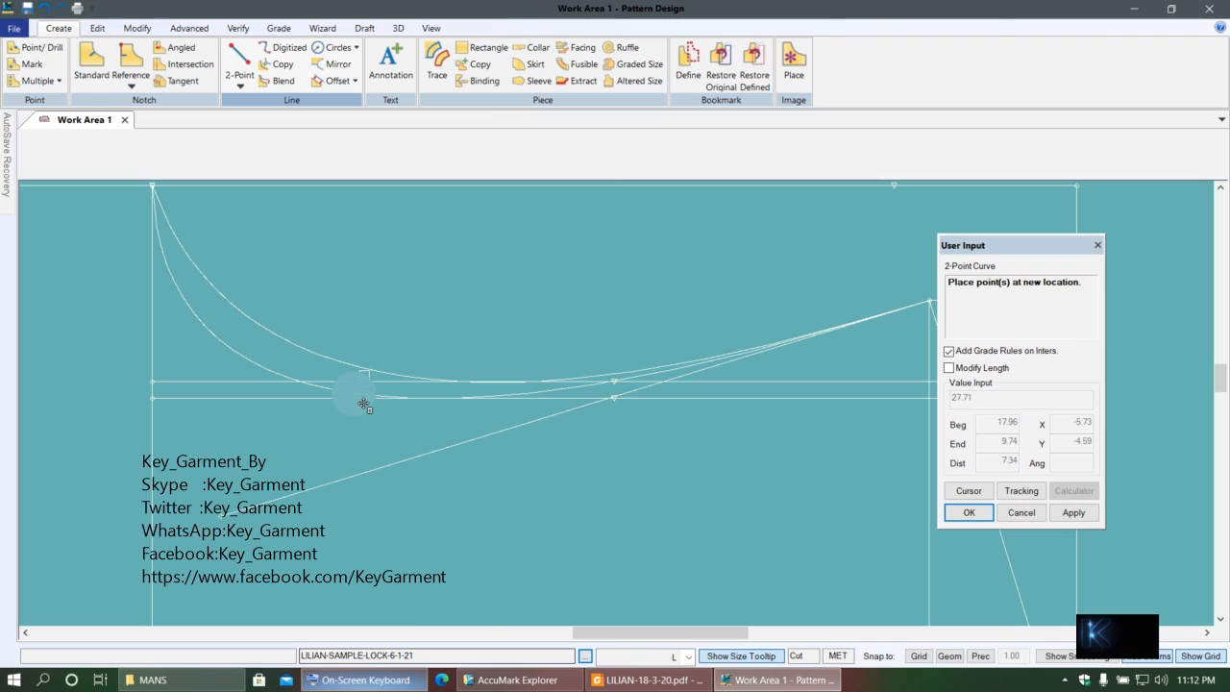
pyautogui.click(361, 396)
pyautogui.scroll(-3, 317, 346)
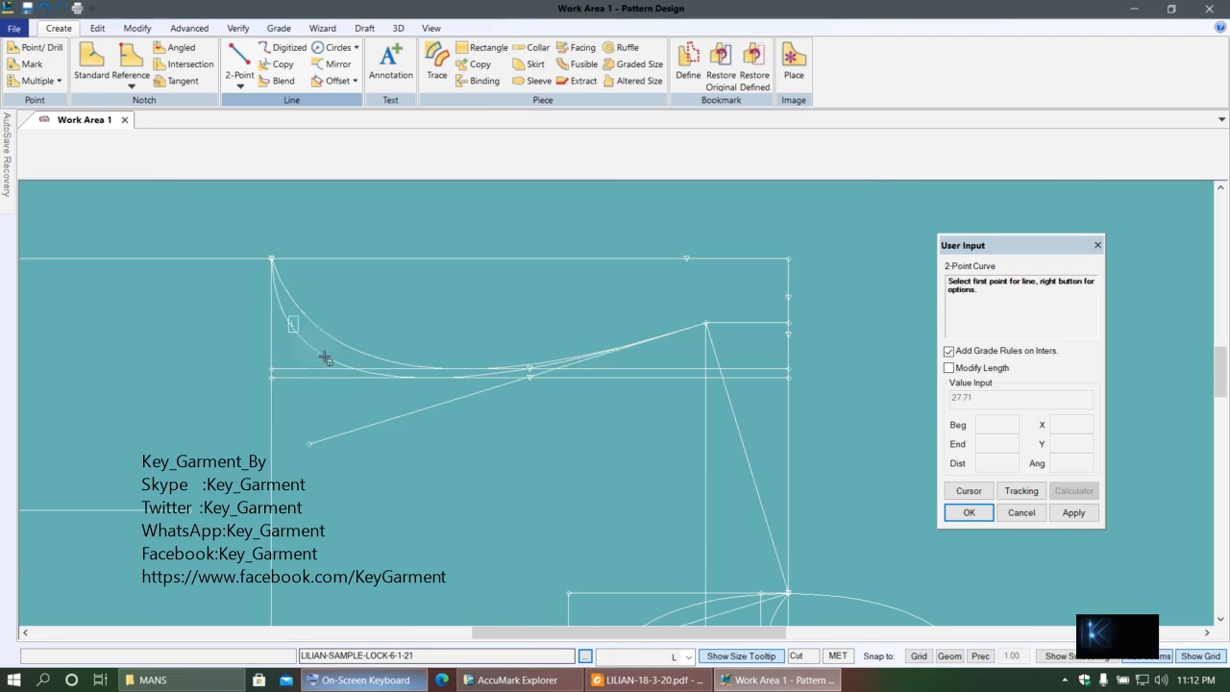
pyautogui.scroll(-1, 413, 354)
pyautogui.scroll(2, 423, 346)
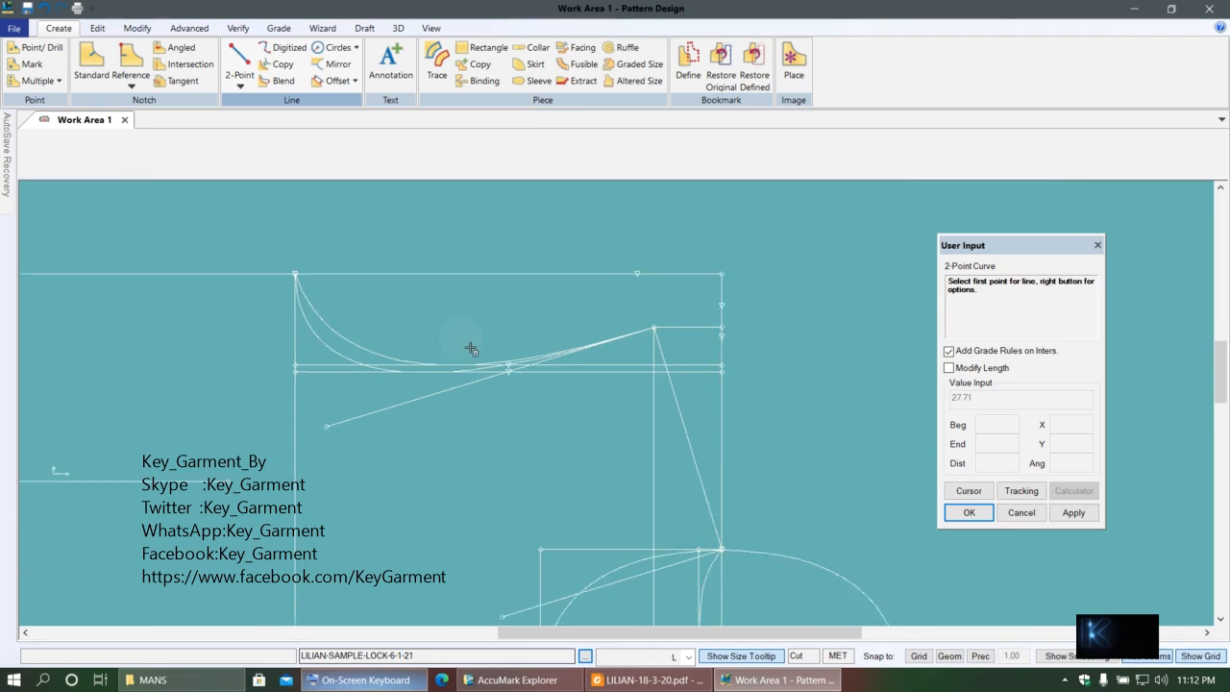
pyautogui.rightClick(432, 306)
pyautogui.click(382, 268)
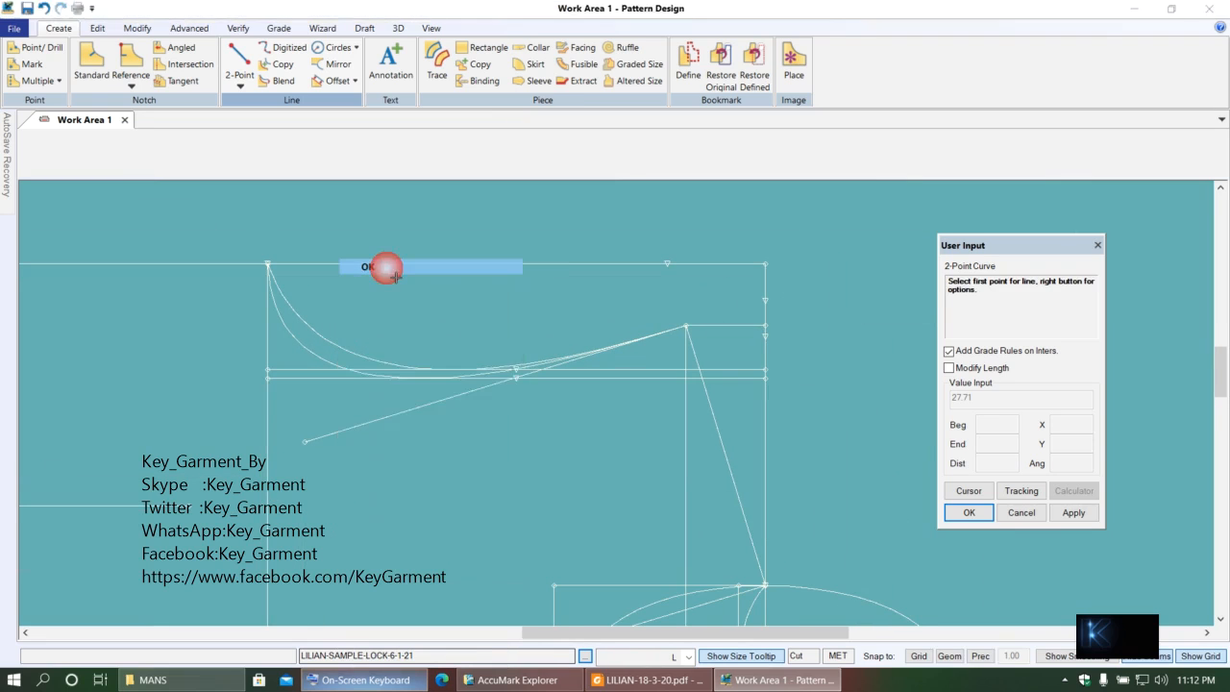
# - Display the intermediate points of the pattern piece along both new armhole curves
pyautogui.scroll(3, 321, 299)
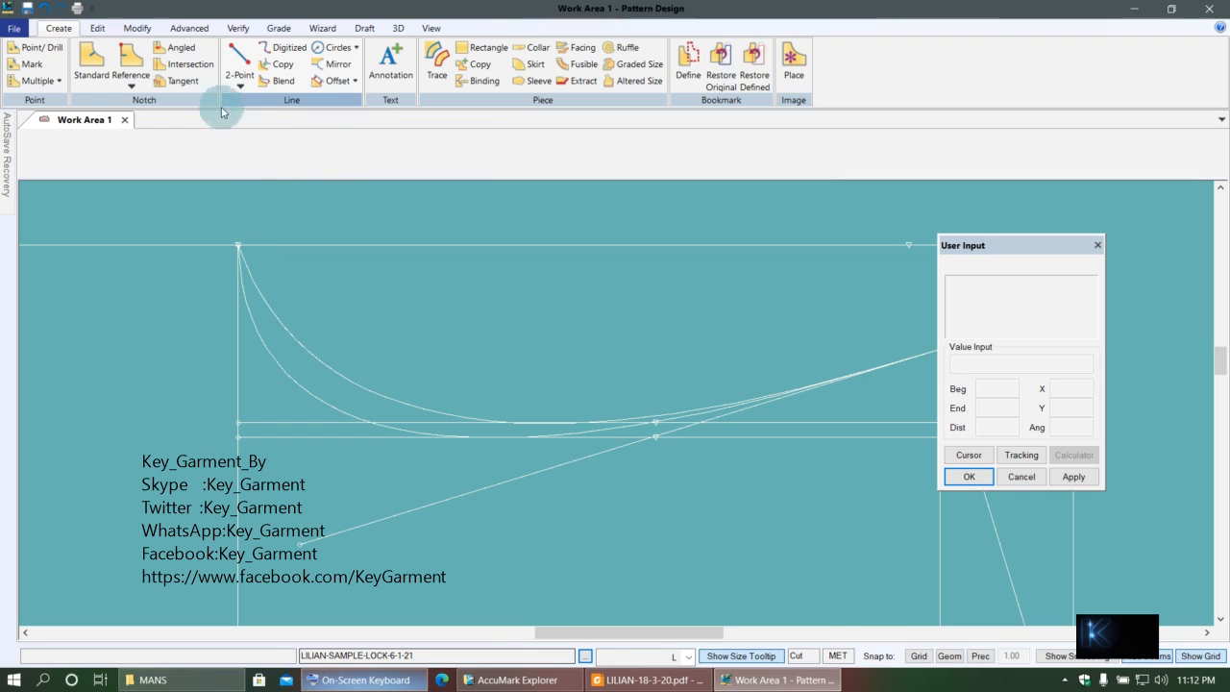
pyautogui.click(430, 28)
pyautogui.click(332, 73)
pyautogui.click(340, 302)
pyautogui.rightClick(344, 300)
pyautogui.click(346, 304)
pyautogui.rightClick(475, 329)
pyautogui.click(474, 330)
pyautogui.scroll(2, 316, 302)
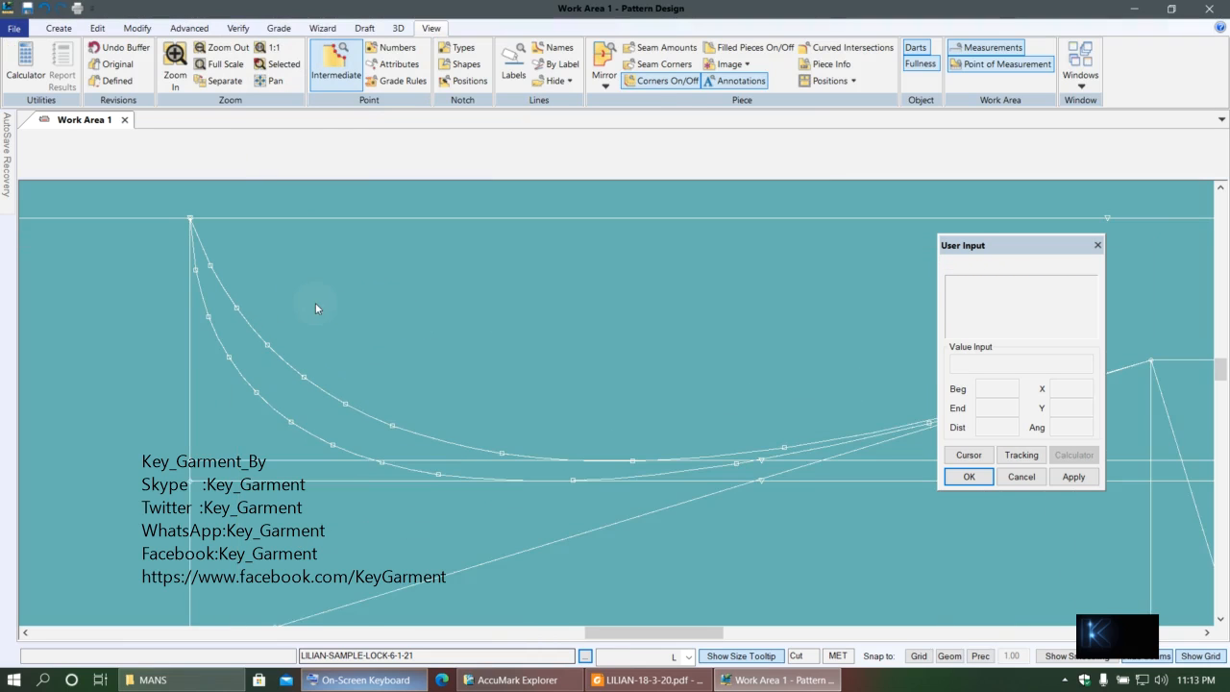
# - With Move Single Point, nudge the shallower armhole curve's first three intermediate points from the upper corner slightly towards the deeper curve
pyautogui.scroll(-3, 269, 300)
pyautogui.hscroll(2, 348, 323)
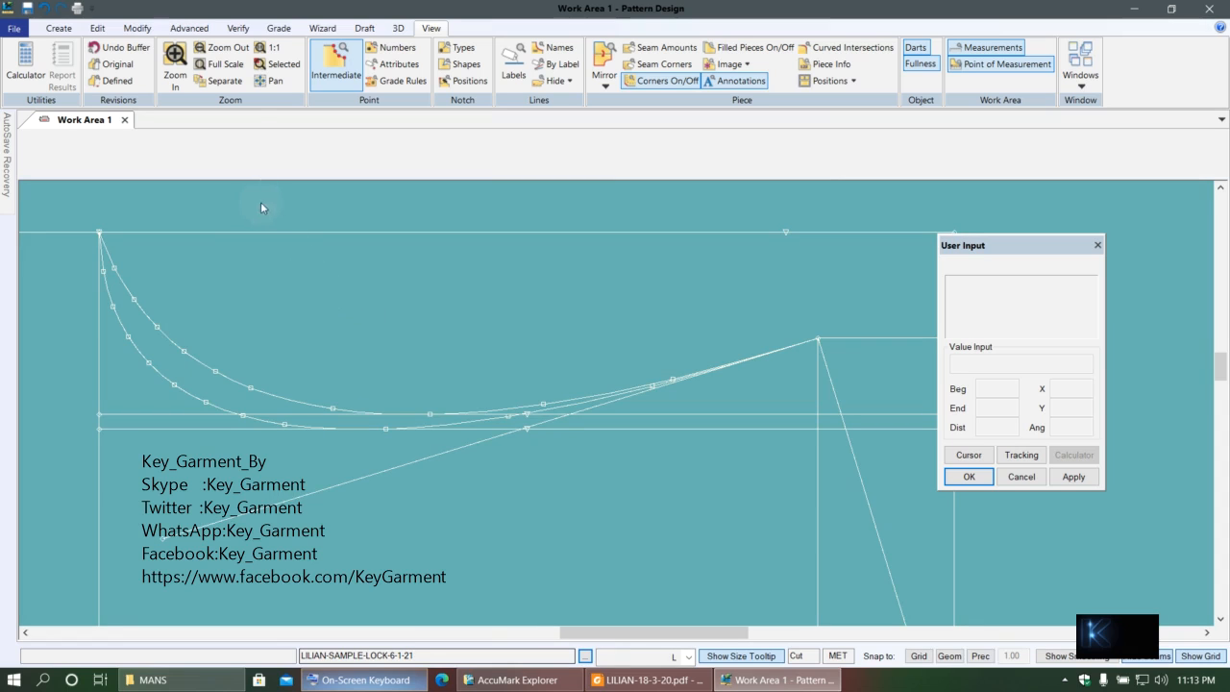
pyautogui.click(137, 28)
pyautogui.click(109, 63)
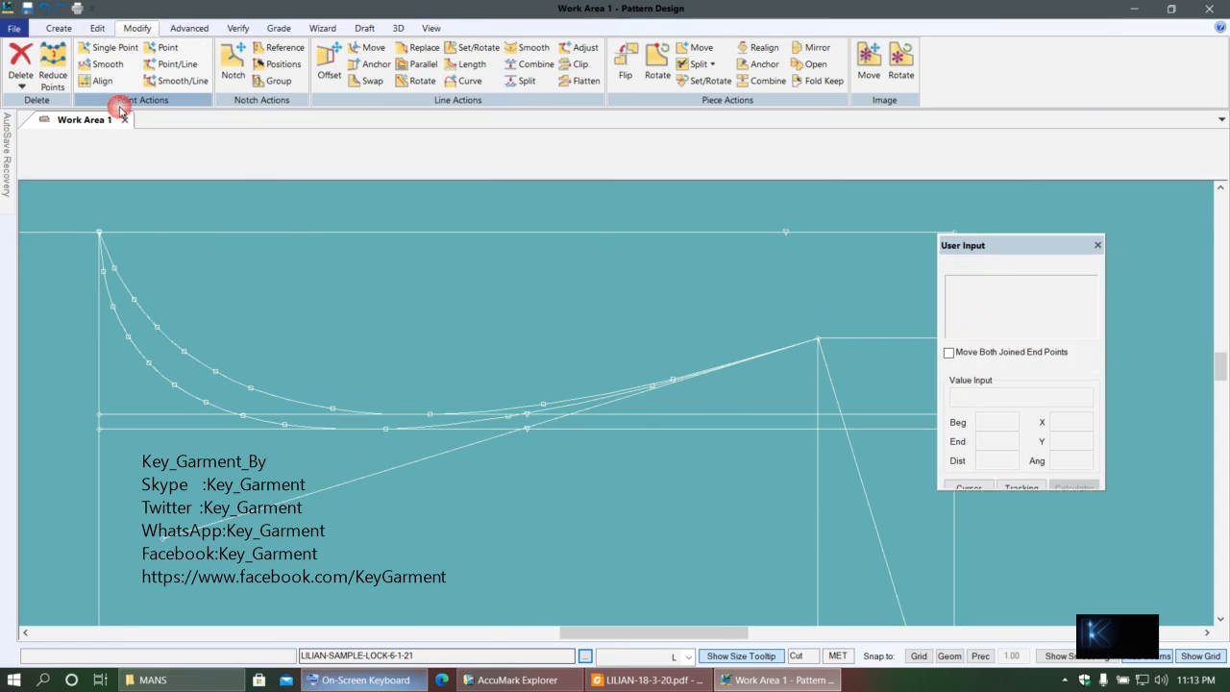
pyautogui.scroll(3, 124, 285)
pyautogui.click(115, 287)
pyautogui.click(107, 287)
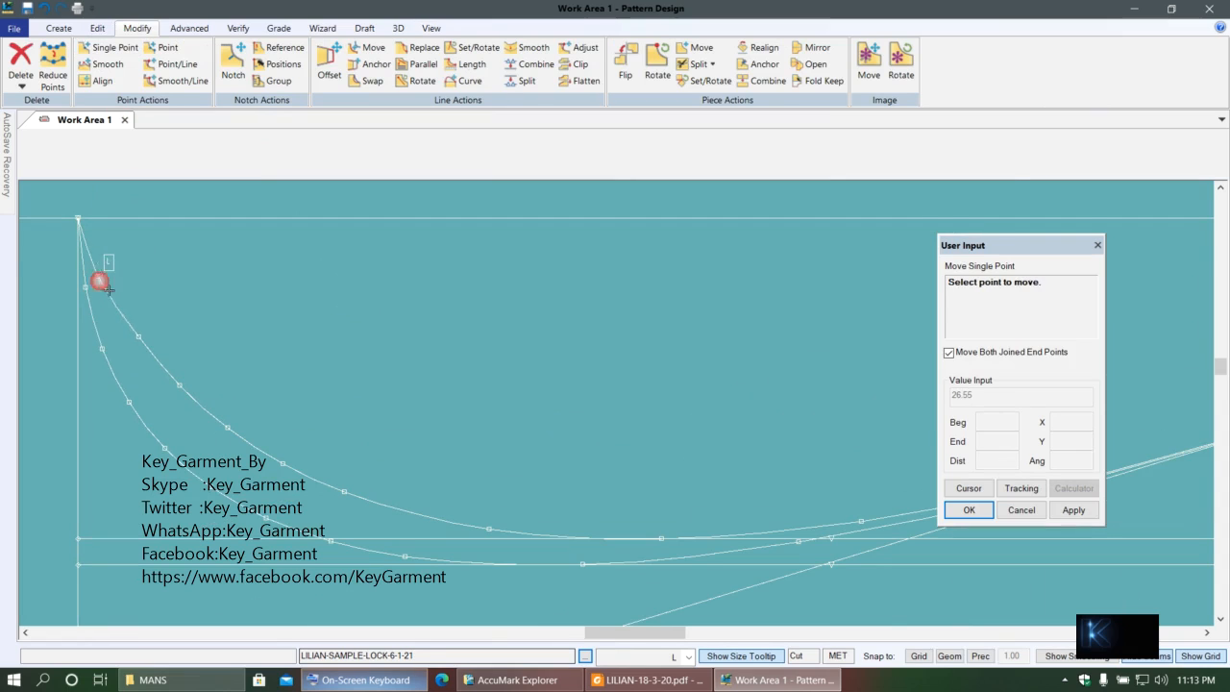
pyautogui.click(146, 348)
pyautogui.click(140, 348)
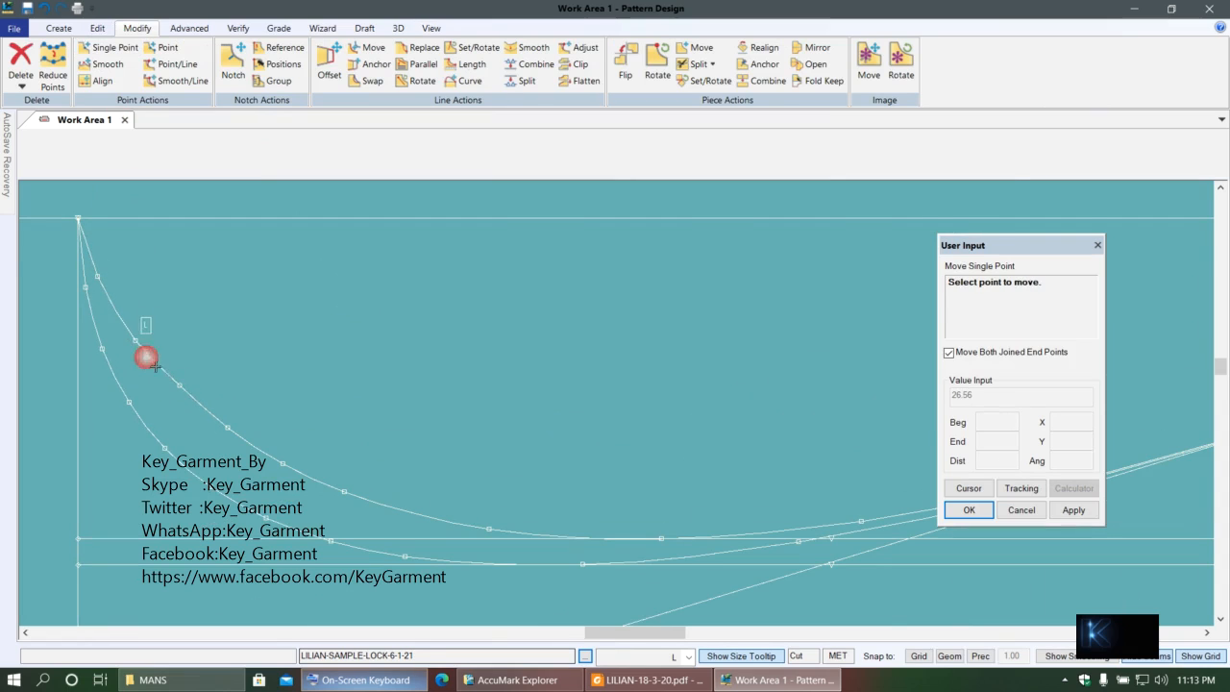
pyautogui.click(179, 388)
pyautogui.click(178, 389)
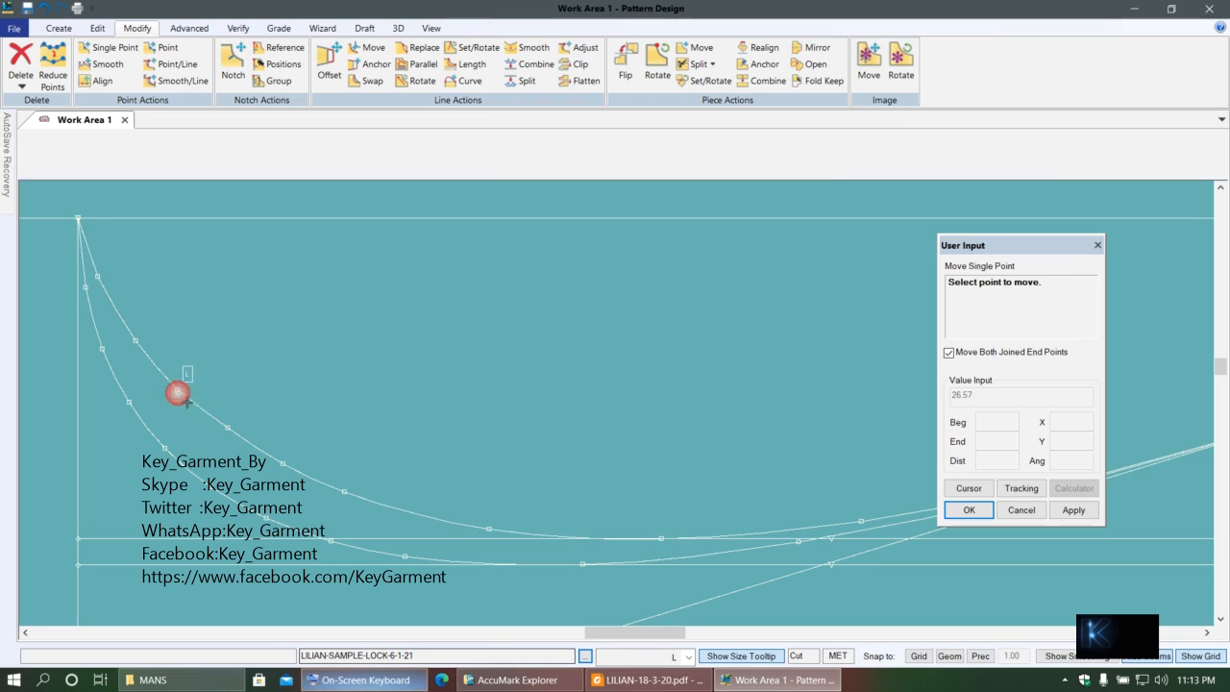
# - Nudge the shallower armhole curve's fourth, fifth and sixth intermediate points from the upper corner slightly to smooth its bend
pyautogui.click(231, 434)
pyautogui.click(238, 440)
pyautogui.click(285, 467)
pyautogui.click(289, 470)
pyautogui.click(352, 501)
pyautogui.click(345, 495)
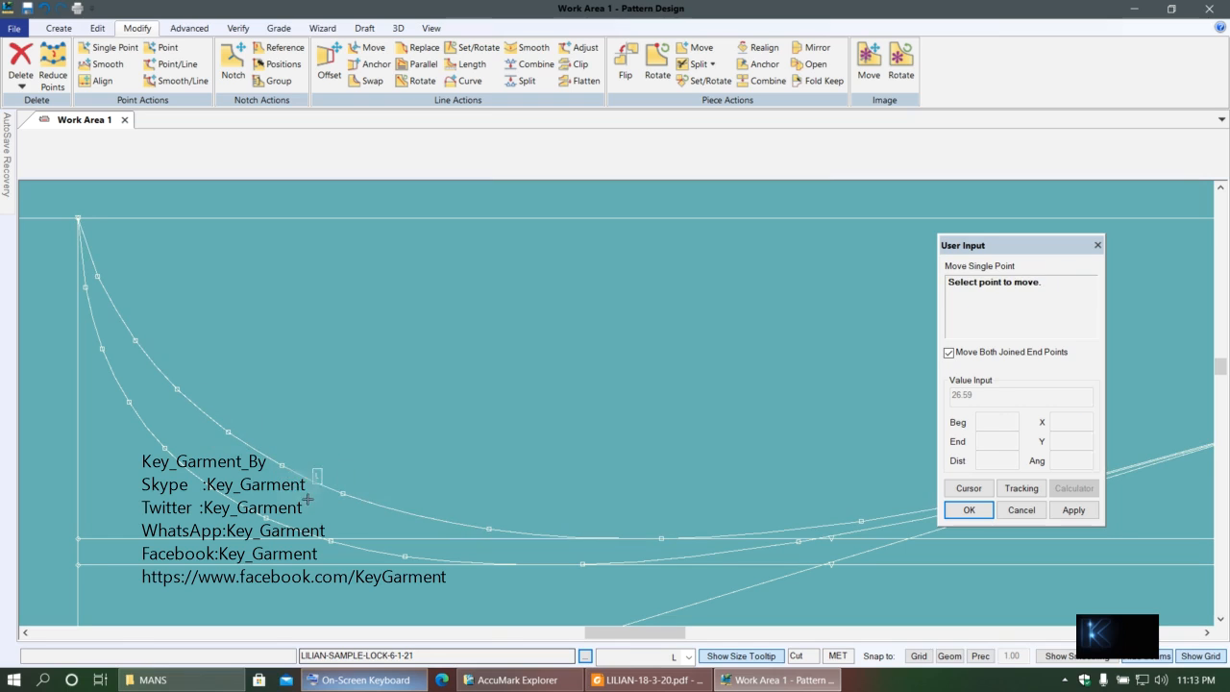
# - Shift the shallower armhole curve's fifth and fourth intermediate points a little further towards the deeper curve
pyautogui.click(276, 471)
pyautogui.click(245, 450)
pyautogui.click(241, 448)
pyautogui.click(189, 403)
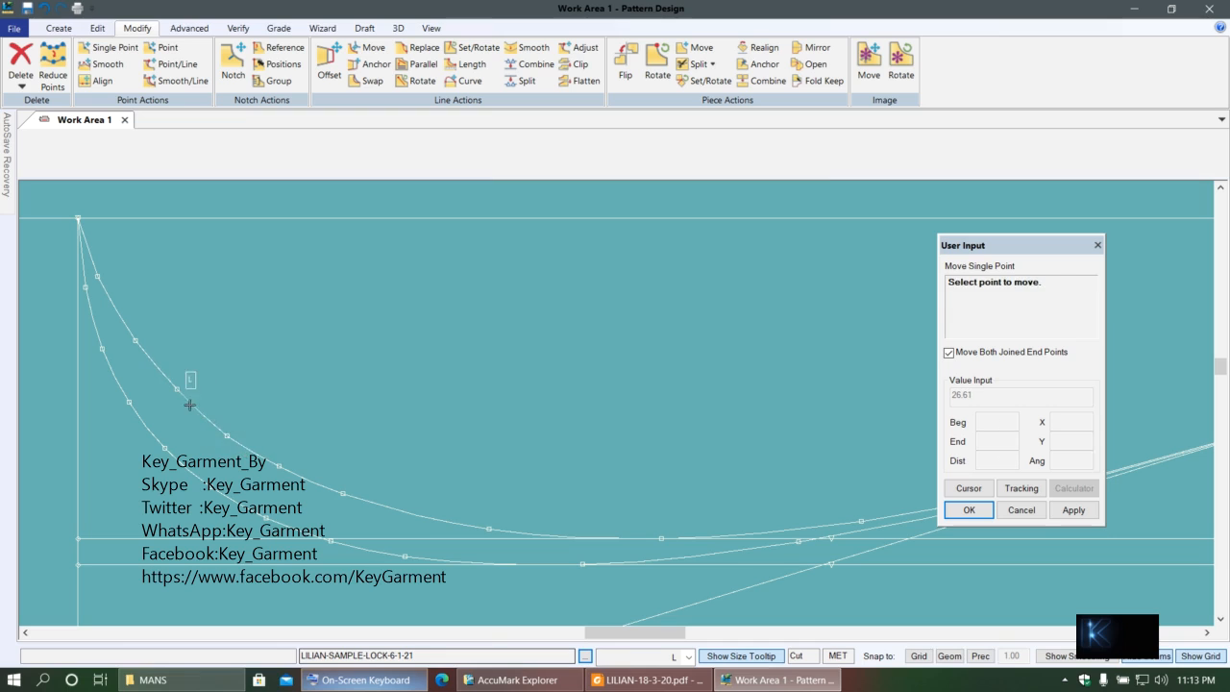
# - Reposition the shallower armhole curve's first three intermediate points, placing the first closer to the upper corner and the third further down the curve
pyautogui.click(179, 389)
pyautogui.click(156, 358)
pyautogui.click(140, 342)
pyautogui.click(133, 343)
pyautogui.click(104, 277)
pyautogui.click(90, 259)
pyautogui.click(141, 351)
pyautogui.click(130, 338)
pyautogui.click(171, 392)
# - Readjust the shallower armhole curve's fourth, fifth and sixth intermediate points to follow the reshaped upper part
pyautogui.click(237, 426)
pyautogui.click(230, 444)
pyautogui.click(275, 469)
pyautogui.click(277, 476)
pyautogui.click(347, 497)
pyautogui.click(354, 505)
pyautogui.click(355, 508)
# - Fine-tune the shallower armhole curve's fifth and fourth intermediate points once more to even out the bend
pyautogui.click(275, 470)
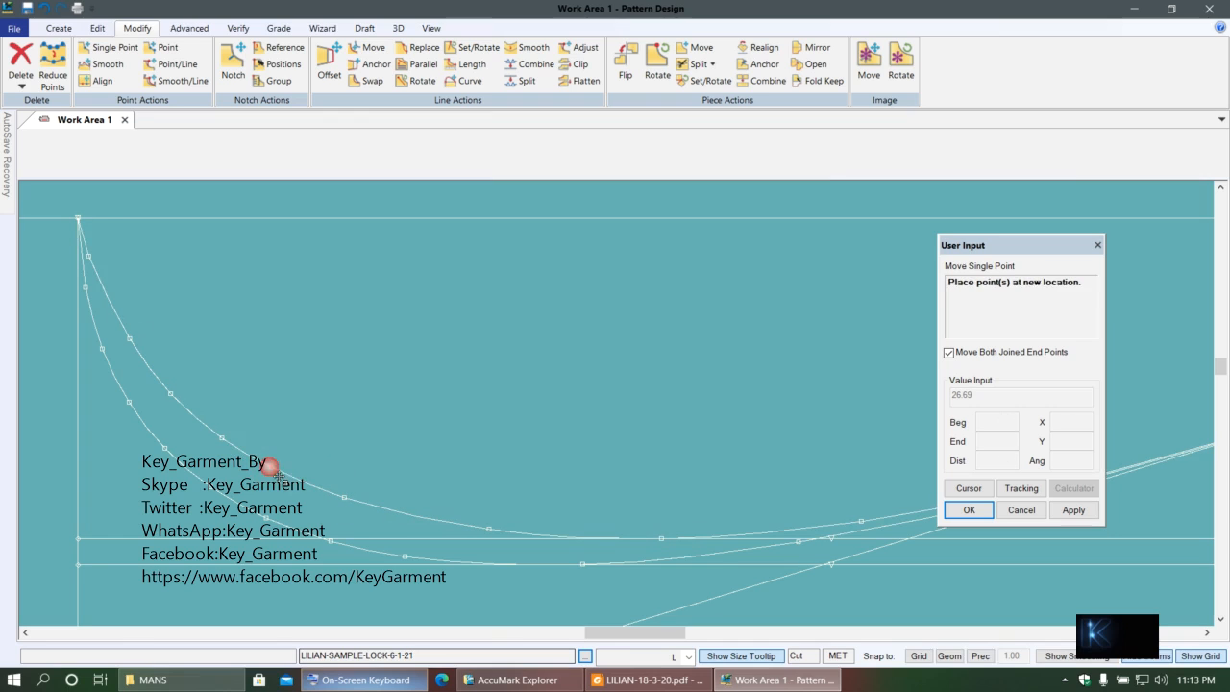
pyautogui.click(275, 473)
pyautogui.click(232, 450)
pyautogui.click(222, 441)
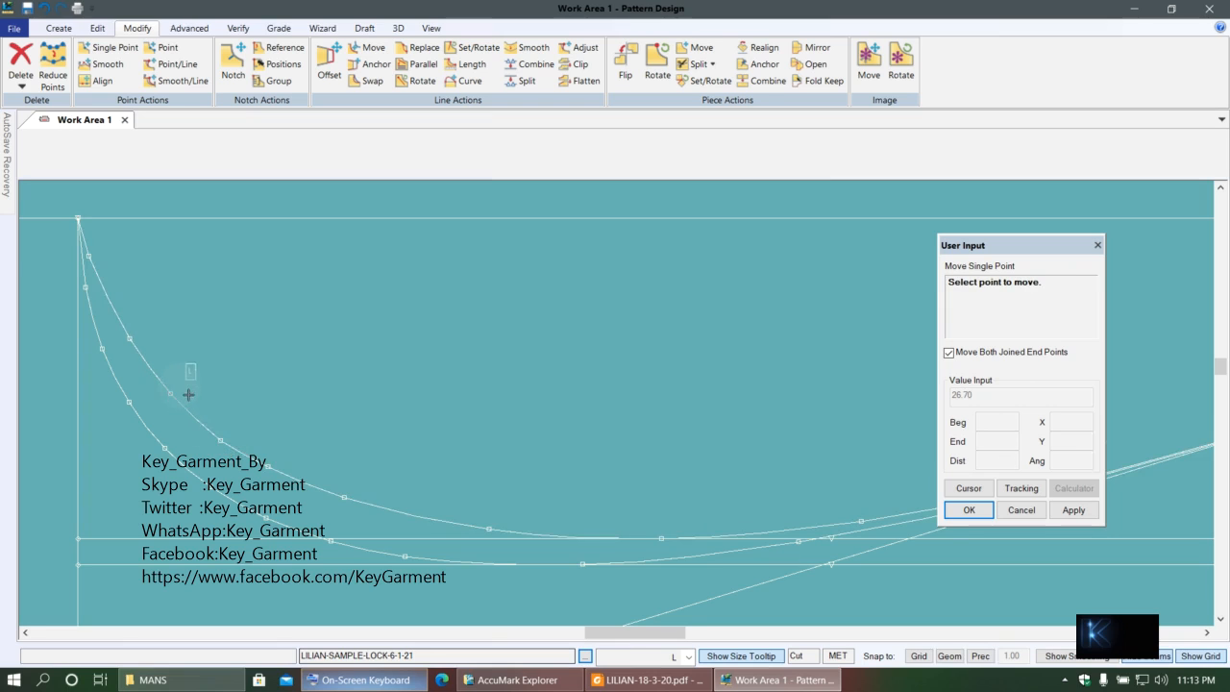
# - Examine both armhole curves from the upper corner to the shoulder point for an even, smooth shape
pyautogui.scroll(-2, 189, 394)
pyautogui.scroll(-2, 434, 390)
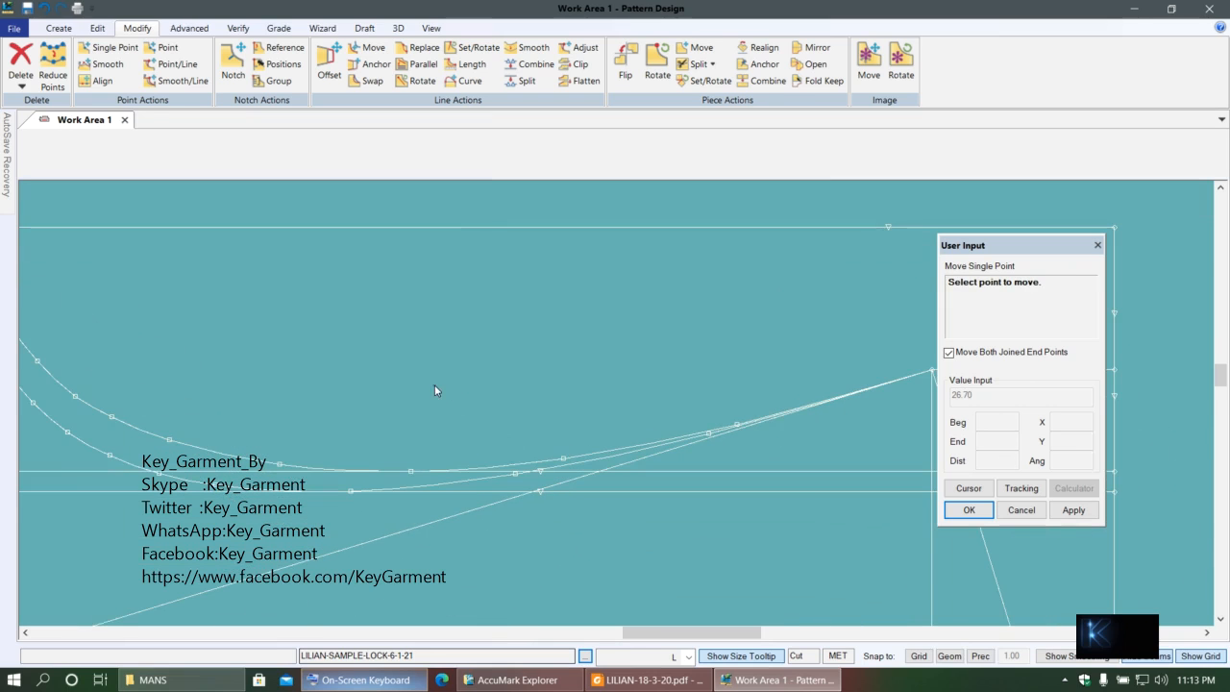
pyautogui.scroll(-2, 434, 390)
pyautogui.scroll(1, 292, 390)
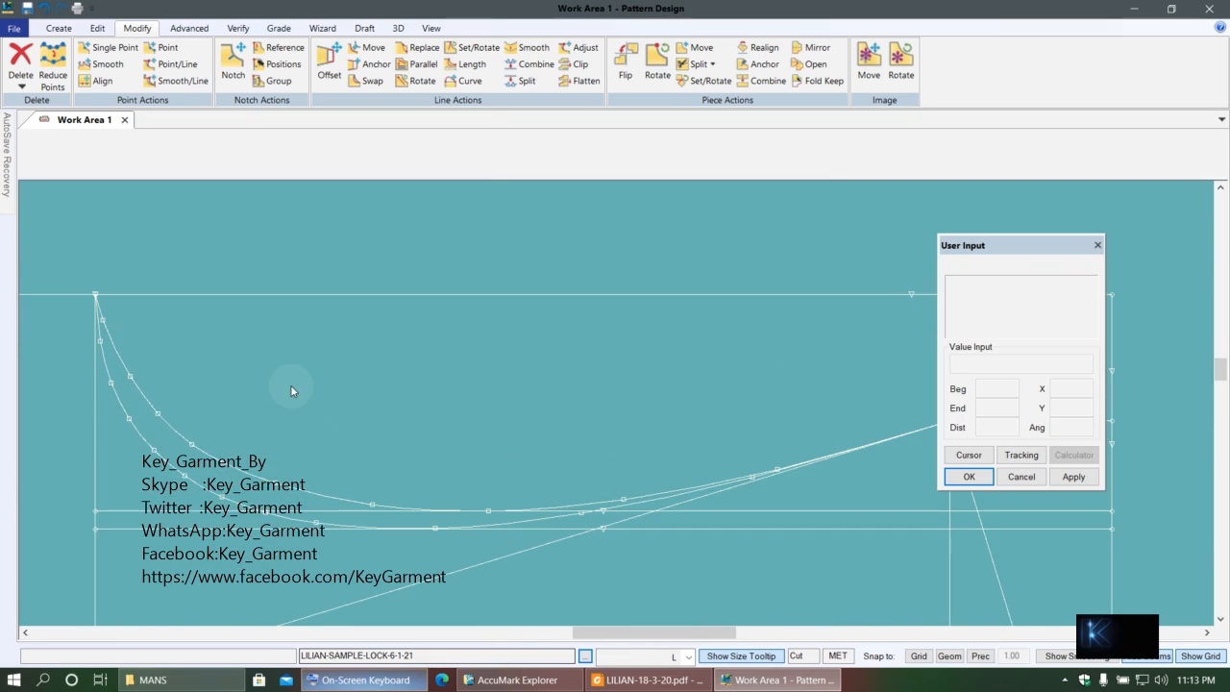
pyautogui.scroll(1, 289, 389)
pyautogui.scroll(2, 149, 380)
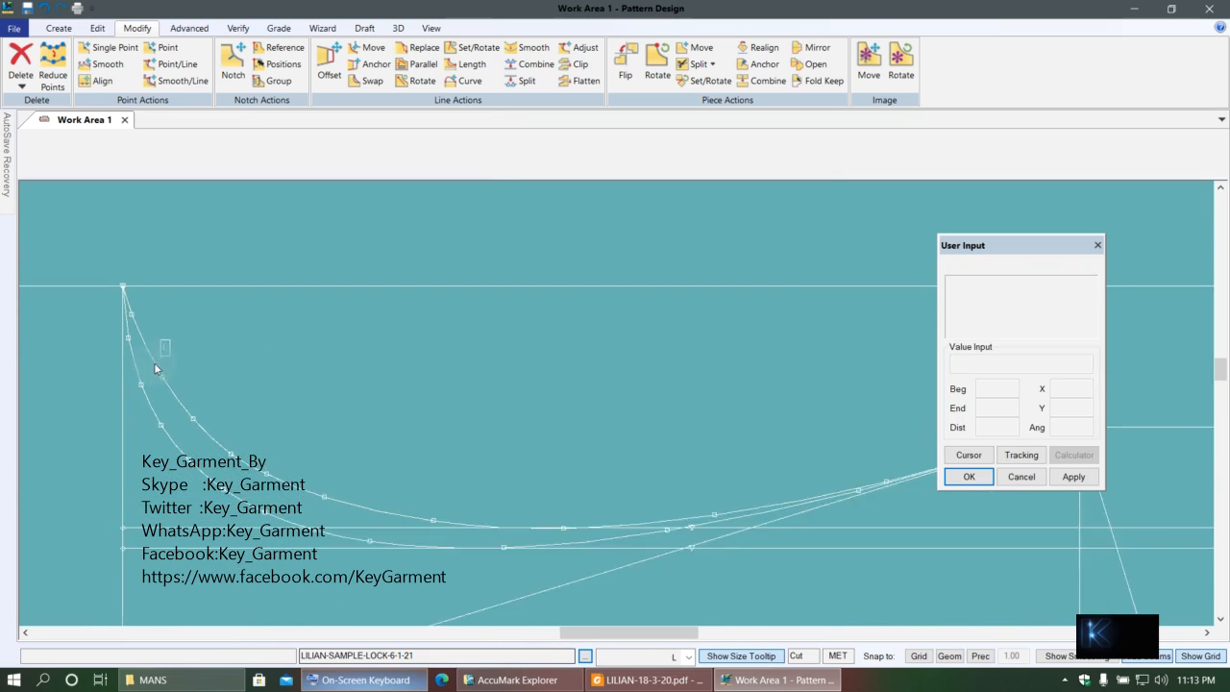
pyautogui.scroll(-2, 154, 369)
pyautogui.scroll(2, 558, 477)
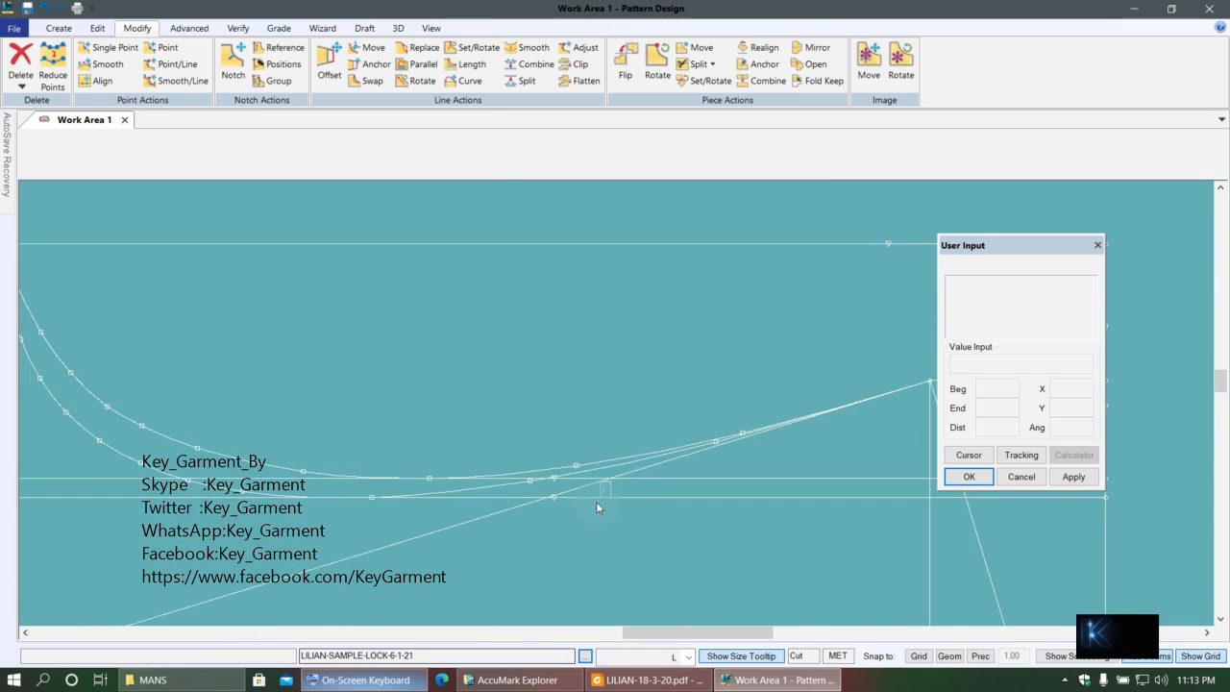
pyautogui.scroll(-2, 534, 445)
pyautogui.scroll(2, 634, 454)
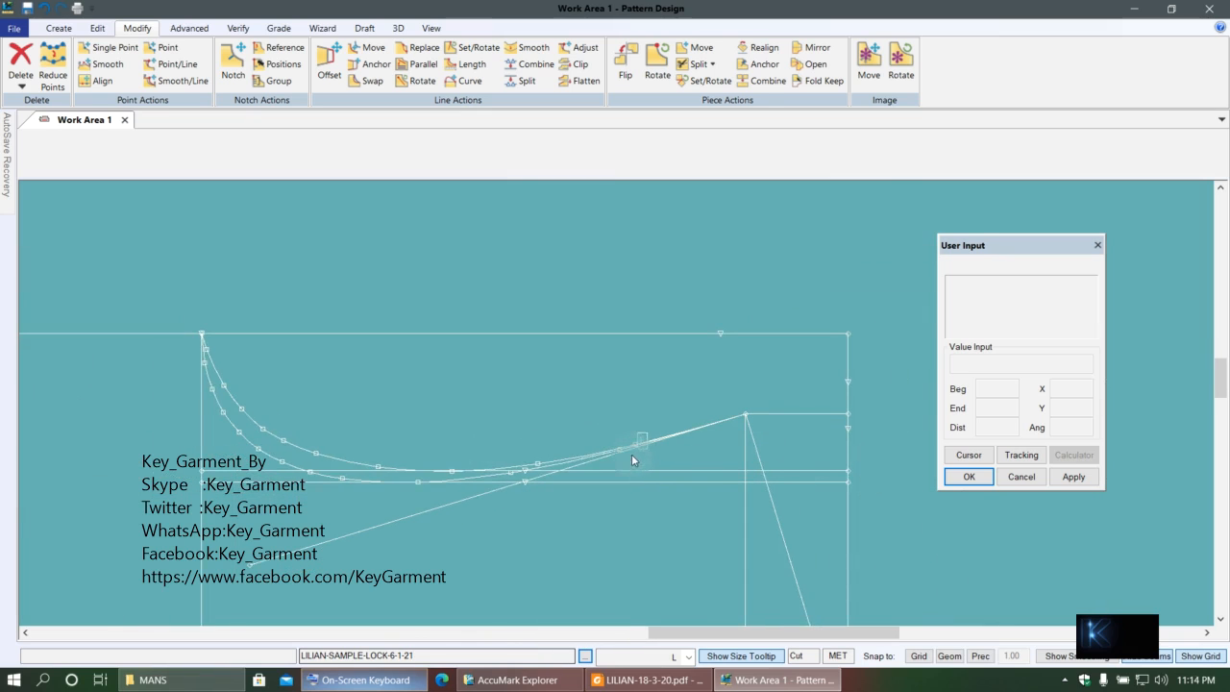
# - Turn off the display of intermediate points on the pattern piece
pyautogui.click(428, 23)
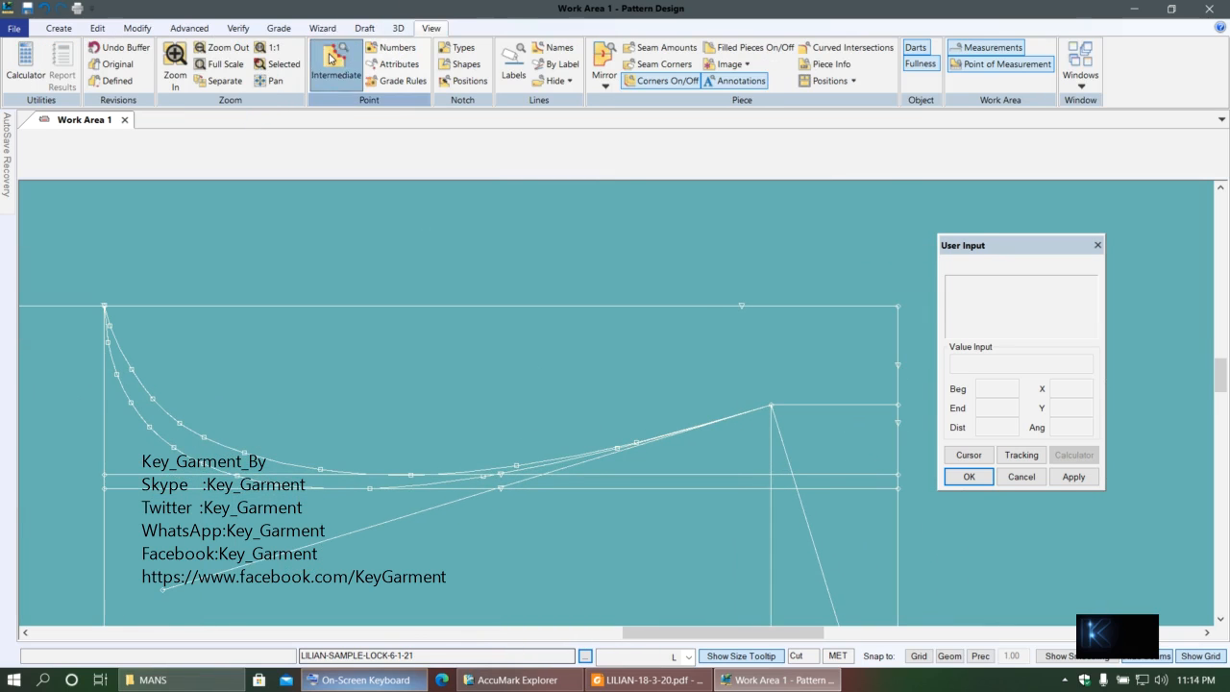
pyautogui.click(335, 68)
pyautogui.click(352, 400)
pyautogui.rightClick(314, 386)
pyautogui.click(363, 394)
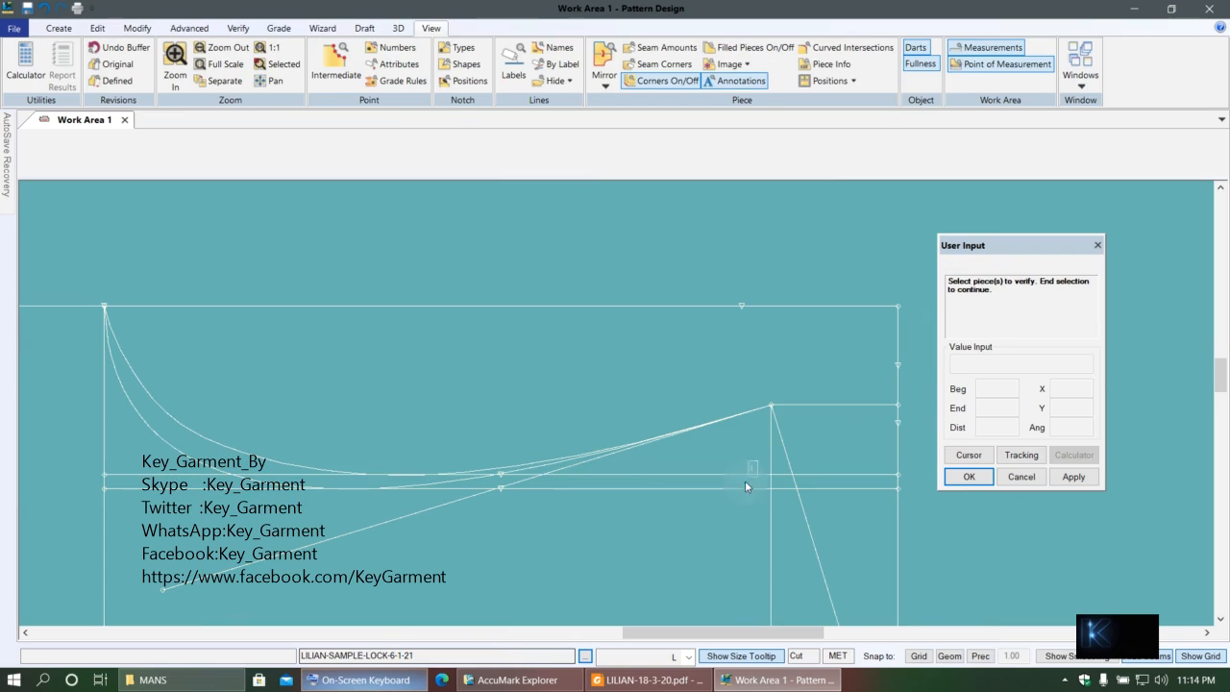
# - Mirror the shallower armhole curve about the slanted shoulder line
pyautogui.click(67, 31)
pyautogui.click(331, 65)
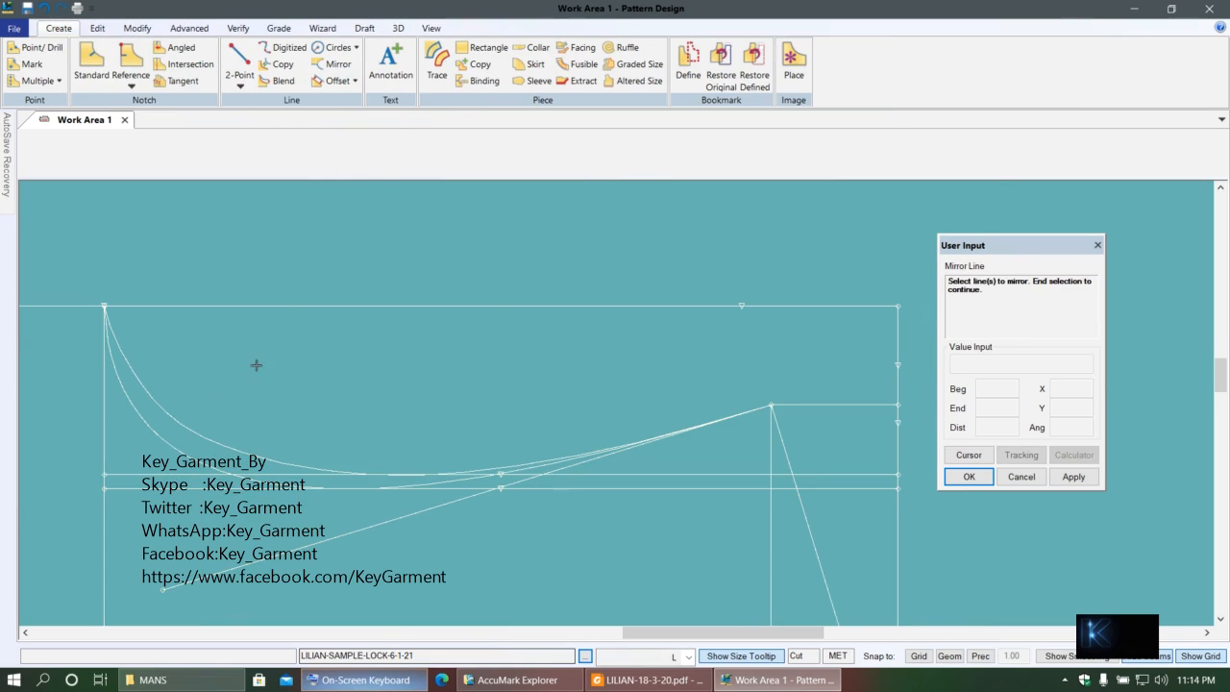
pyautogui.click(322, 450)
pyautogui.rightClick(386, 402)
pyautogui.click(428, 411)
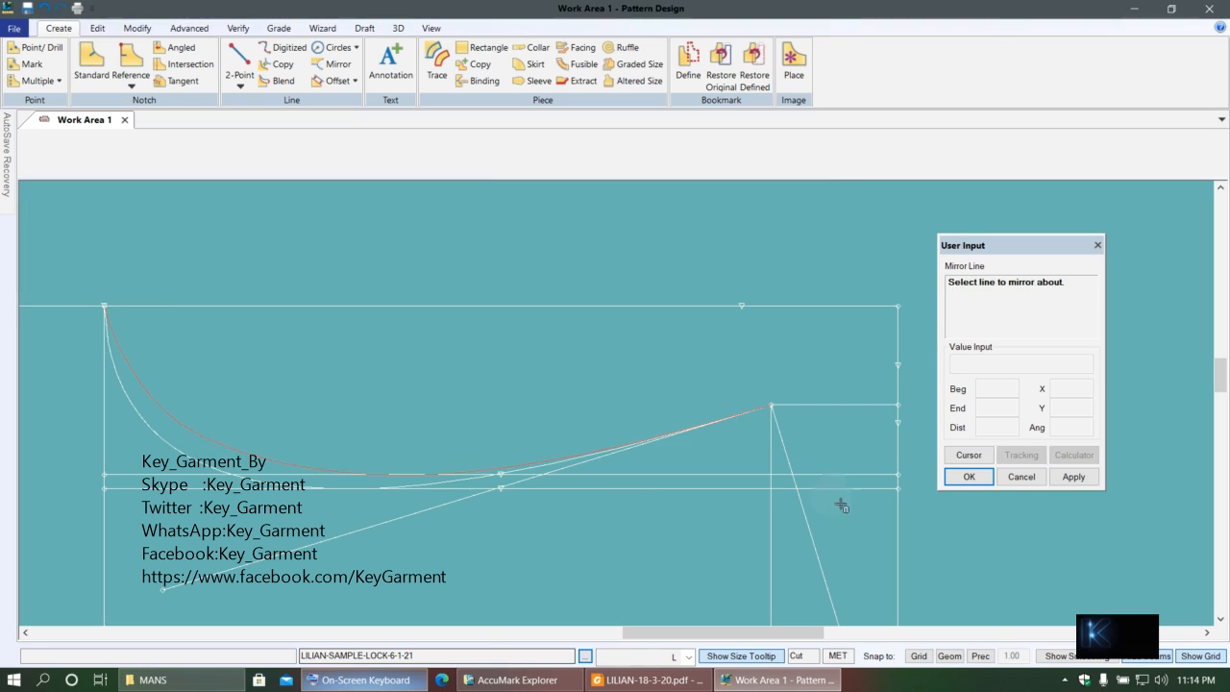
pyautogui.click(798, 468)
pyautogui.scroll(-2, 731, 390)
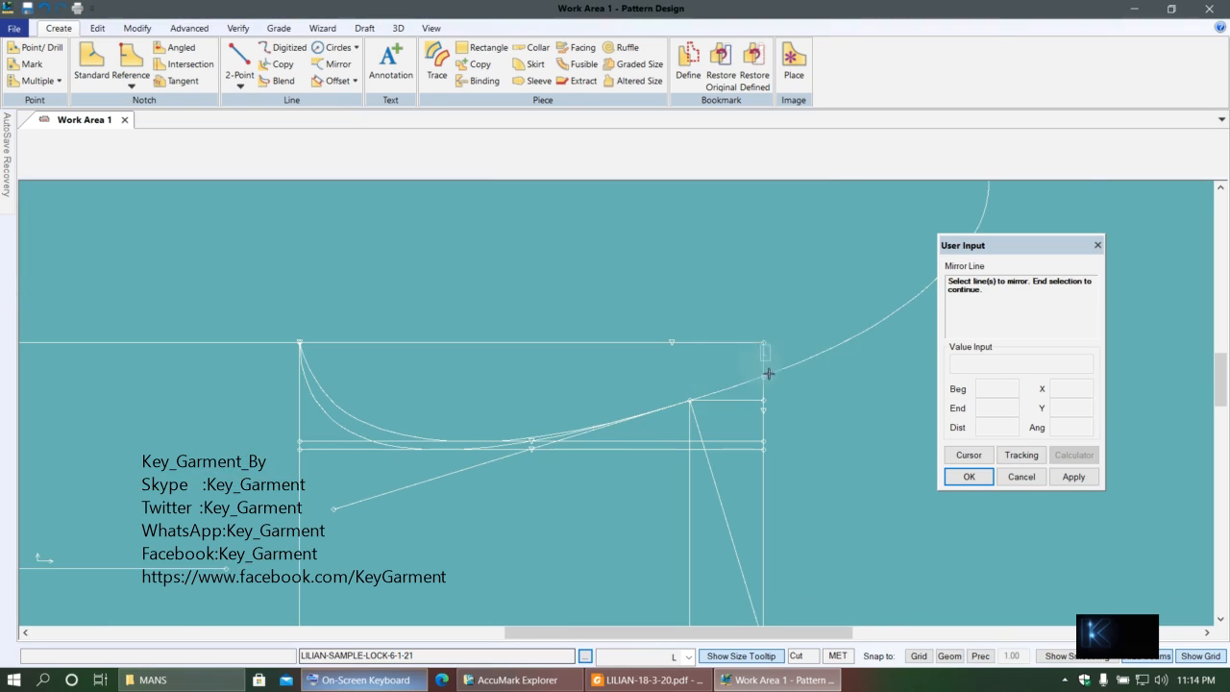
# - Mirror the deeper armhole curve about the same slanted shoulder line and finish the Mirror Line command
pyautogui.click(514, 455)
pyautogui.rightClick(603, 498)
pyautogui.click(606, 500)
pyautogui.click(725, 496)
pyautogui.scroll(-3, 732, 348)
pyautogui.rightClick(593, 210)
pyautogui.click(594, 214)
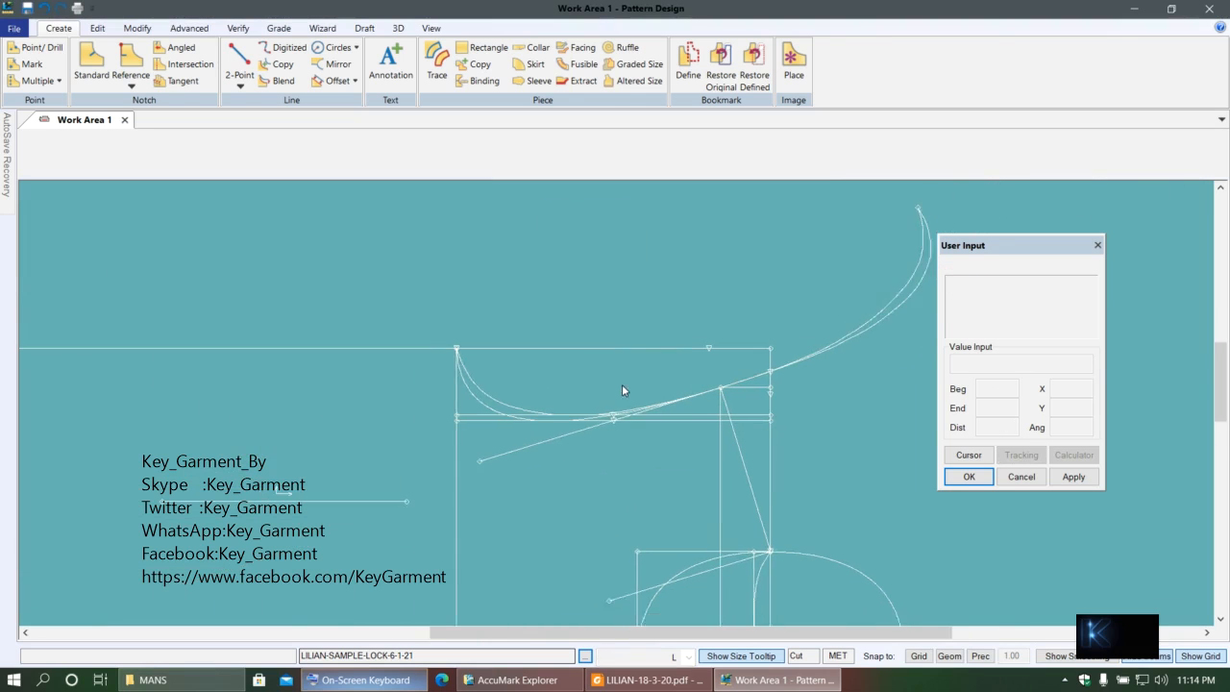
# - Save the pattern piece with the armhole curves mirrored across the shoulder line
pyautogui.scroll(-5, 624, 386)
pyautogui.moveTo(635, 425); pyautogui.dragTo(583, 367, button='middle')
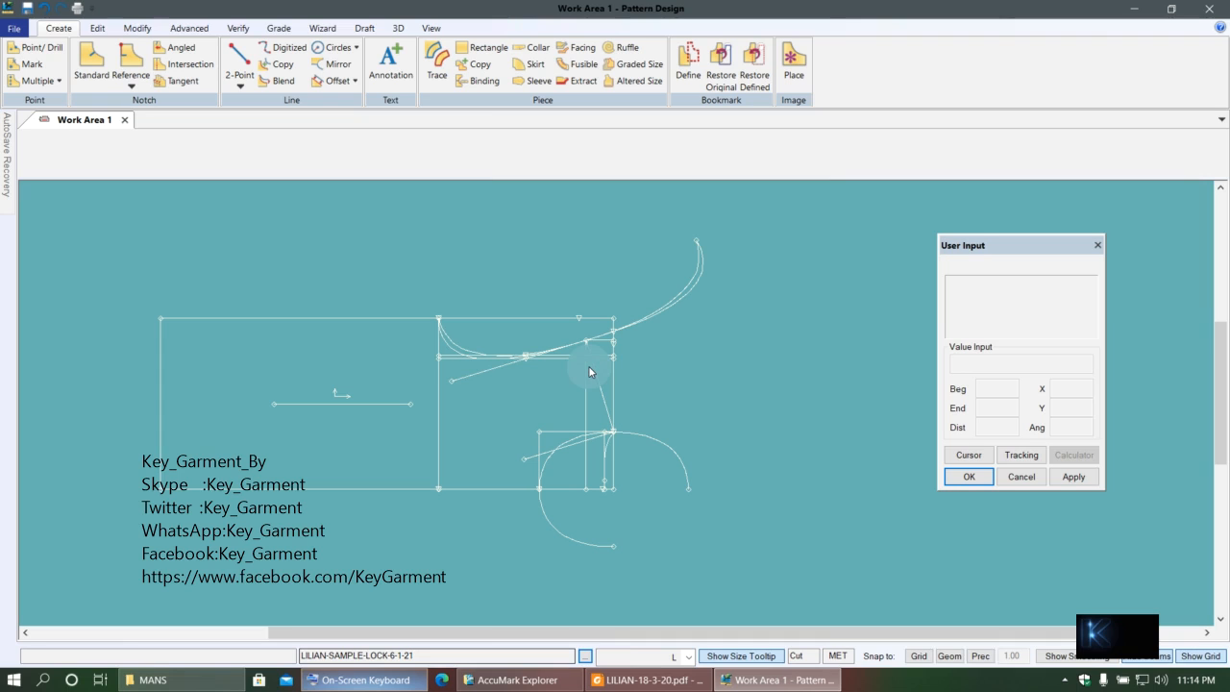
pyautogui.scroll(2, 533, 385)
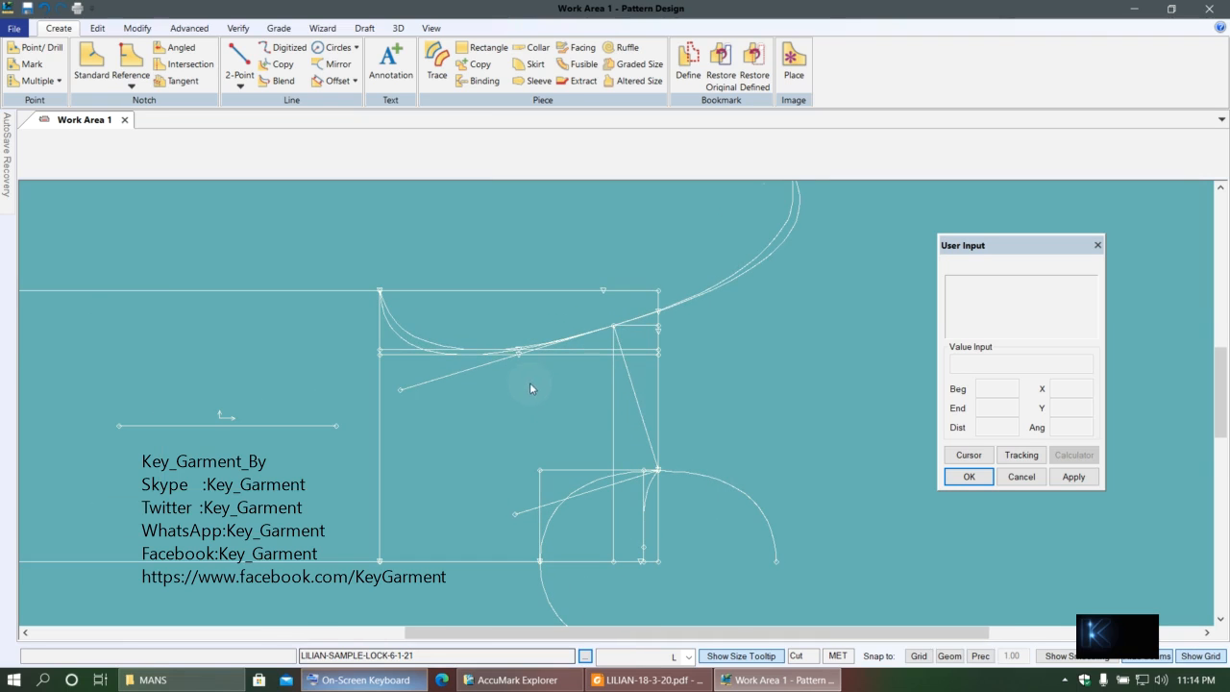
pyautogui.click(27, 8)
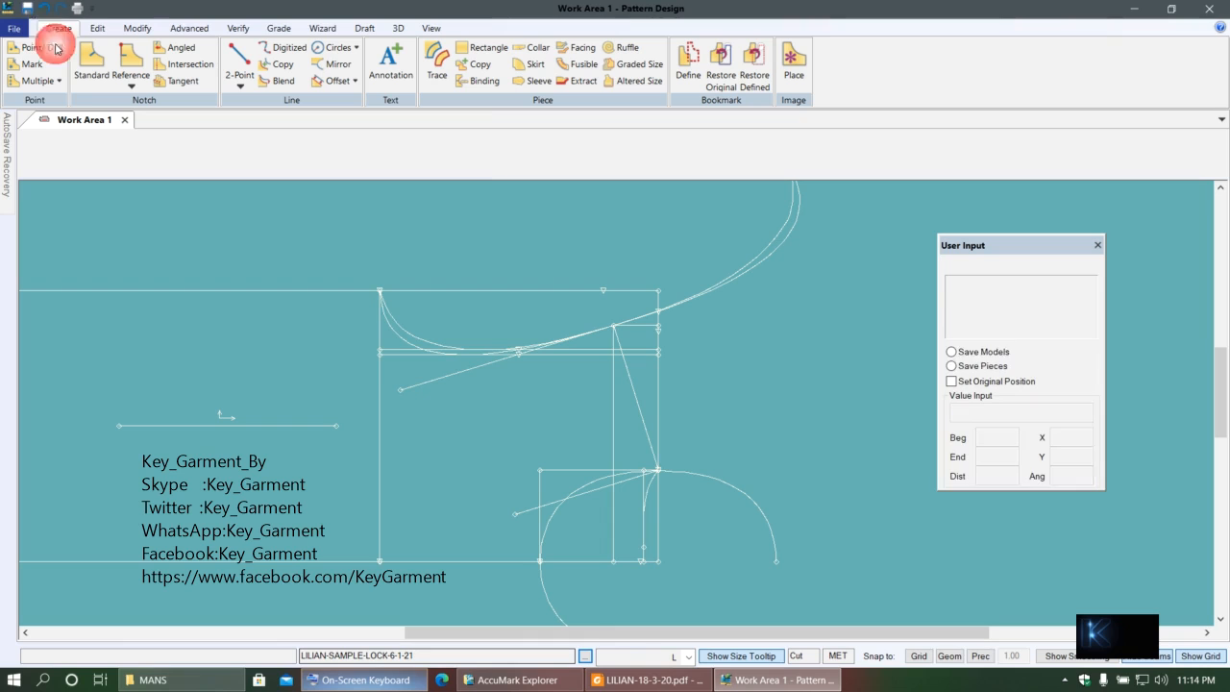
pyautogui.rightClick(335, 329)
pyautogui.click(335, 331)
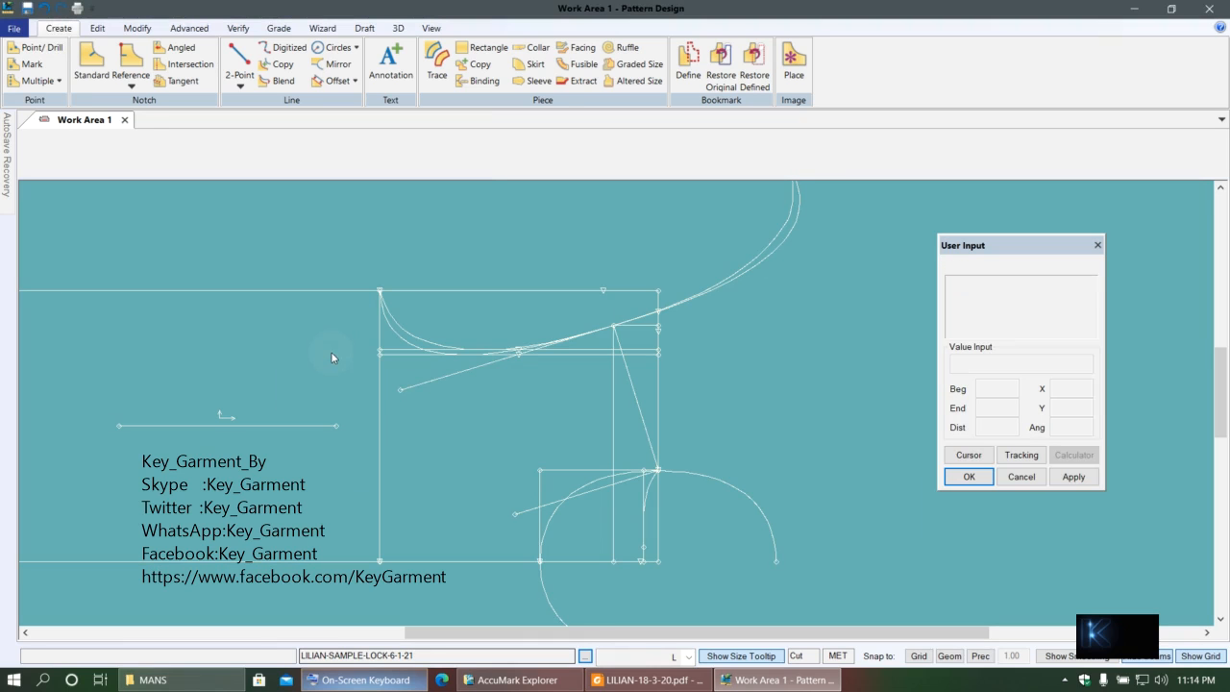
# - Mirror the shallower original armhole curve about the piece's upper horizontal edge
pyautogui.moveTo(475, 460); pyautogui.dragTo(517, 435, button='middle')
pyautogui.moveTo(468, 400); pyautogui.dragTo(510, 387, button='middle')
pyautogui.scroll(2, 500, 339)
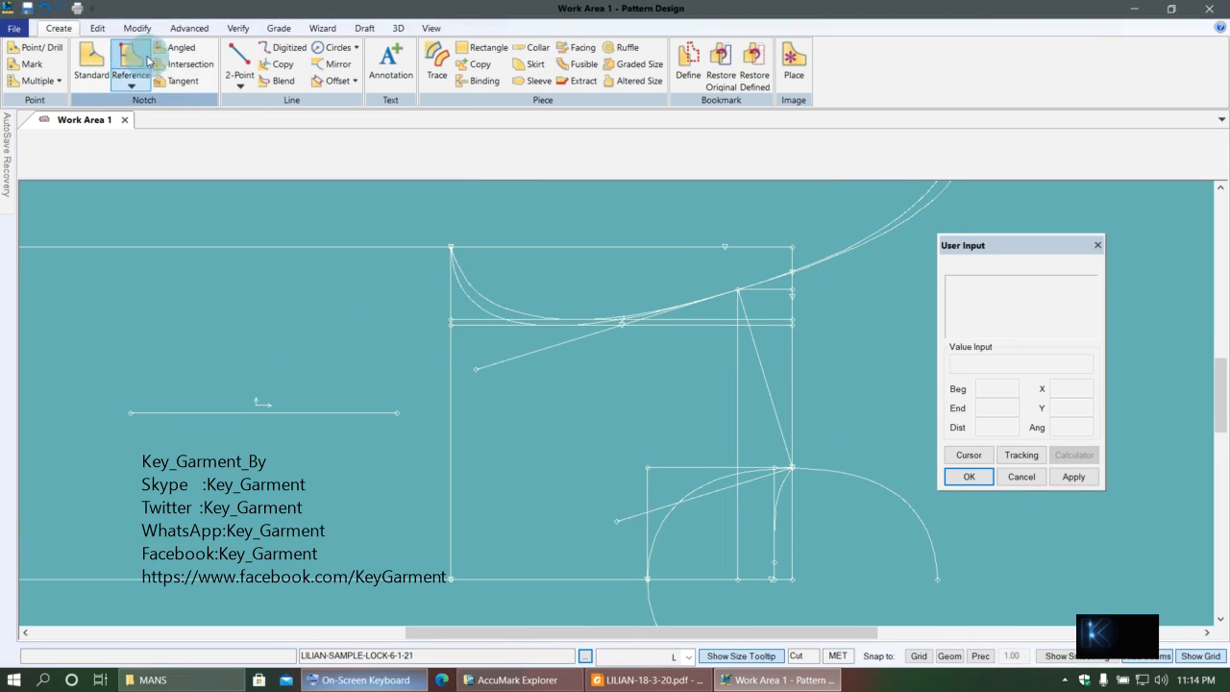
pyautogui.click(333, 63)
pyautogui.click(498, 309)
pyautogui.rightClick(460, 274)
pyautogui.click(486, 290)
pyautogui.click(500, 247)
# - Mirror the deeper original armhole curve about the same upper horizontal edge
pyautogui.click(481, 309)
pyautogui.rightClick(464, 261)
pyautogui.click(487, 269)
pyautogui.click(488, 248)
pyautogui.scroll(-3, 464, 283)
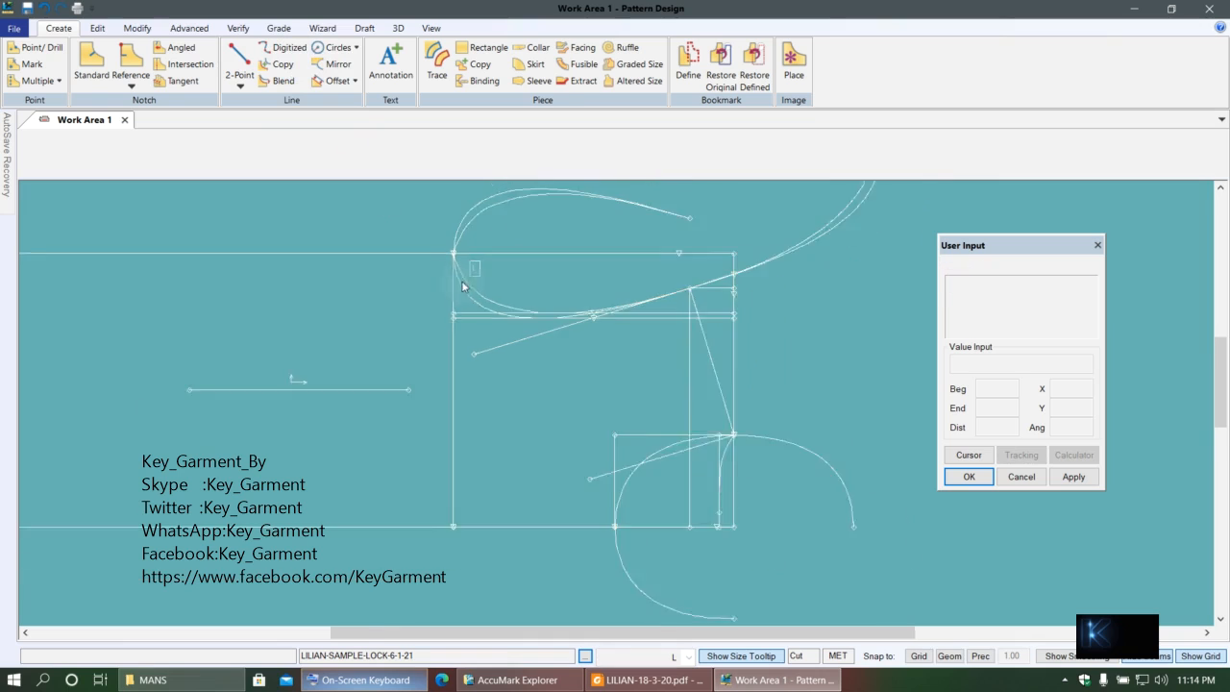
# - Check how the mirrored armhole curves join at the upper corner and save the pattern piece
pyautogui.scroll(4, 498, 240)
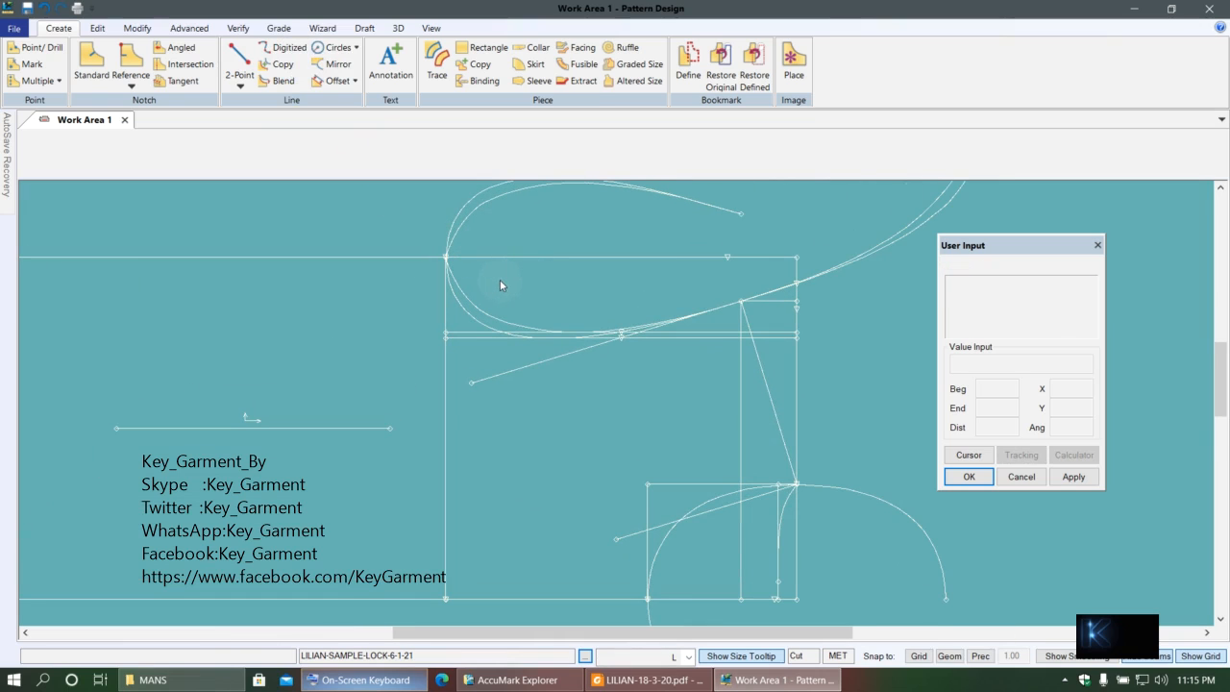
pyautogui.scroll(5, 505, 274)
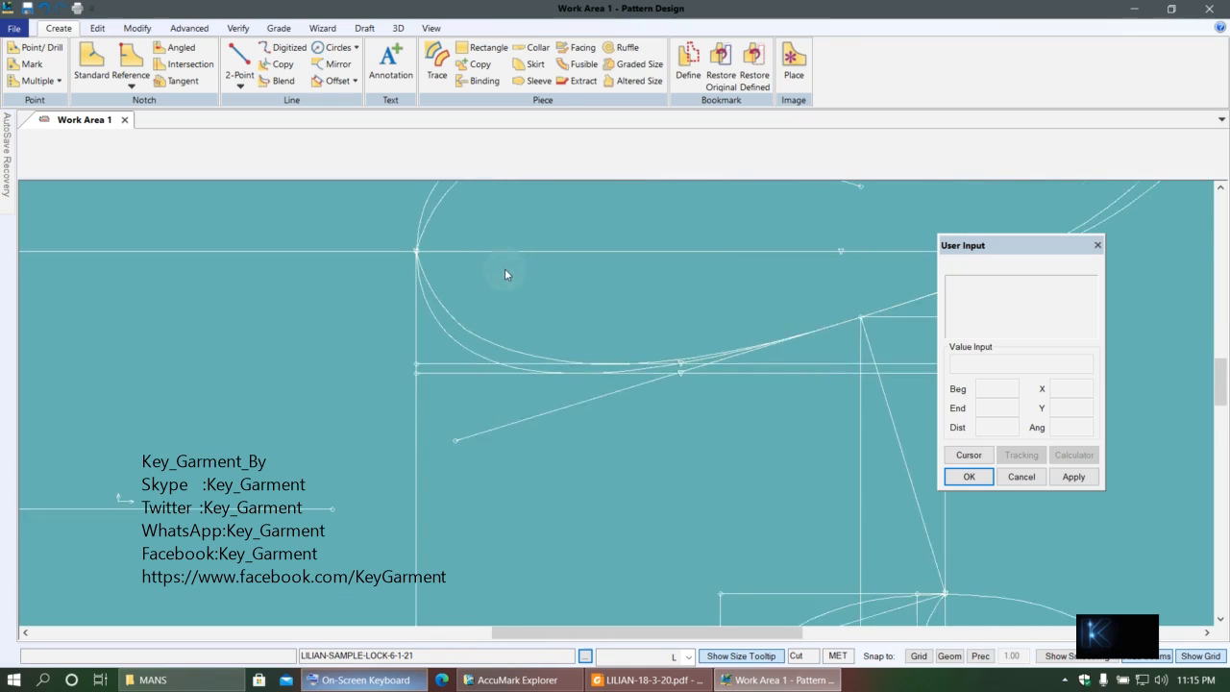
pyautogui.scroll(-5, 495, 260)
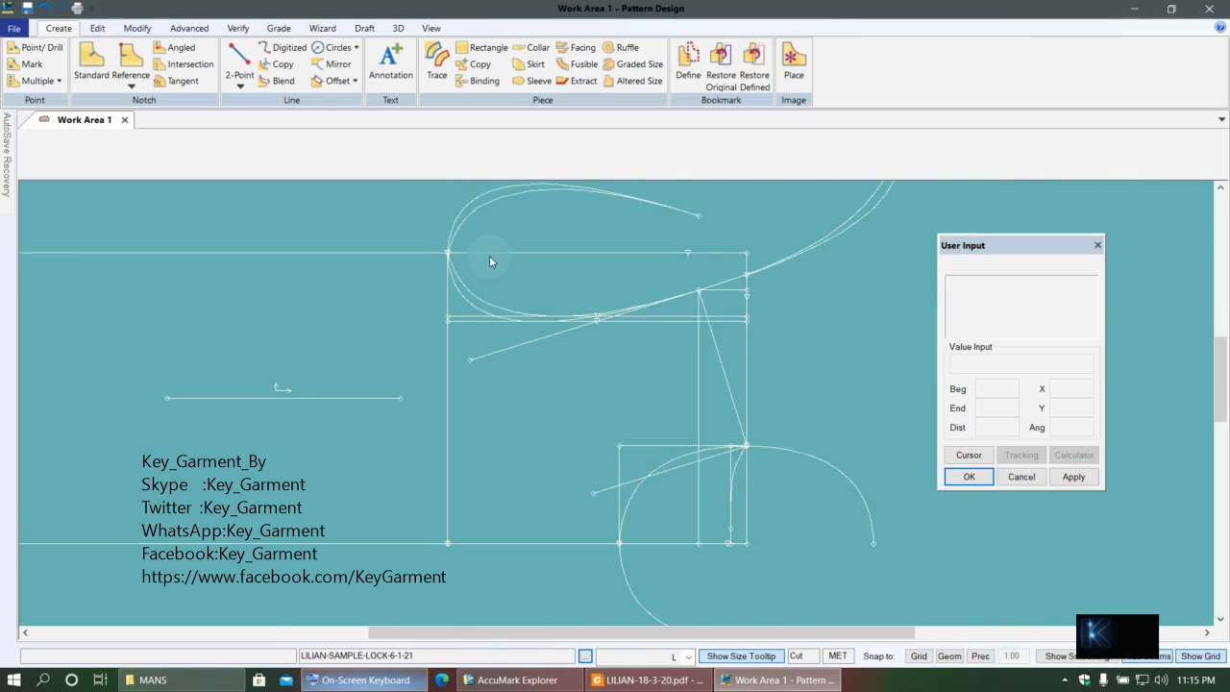
pyautogui.scroll(3, 486, 260)
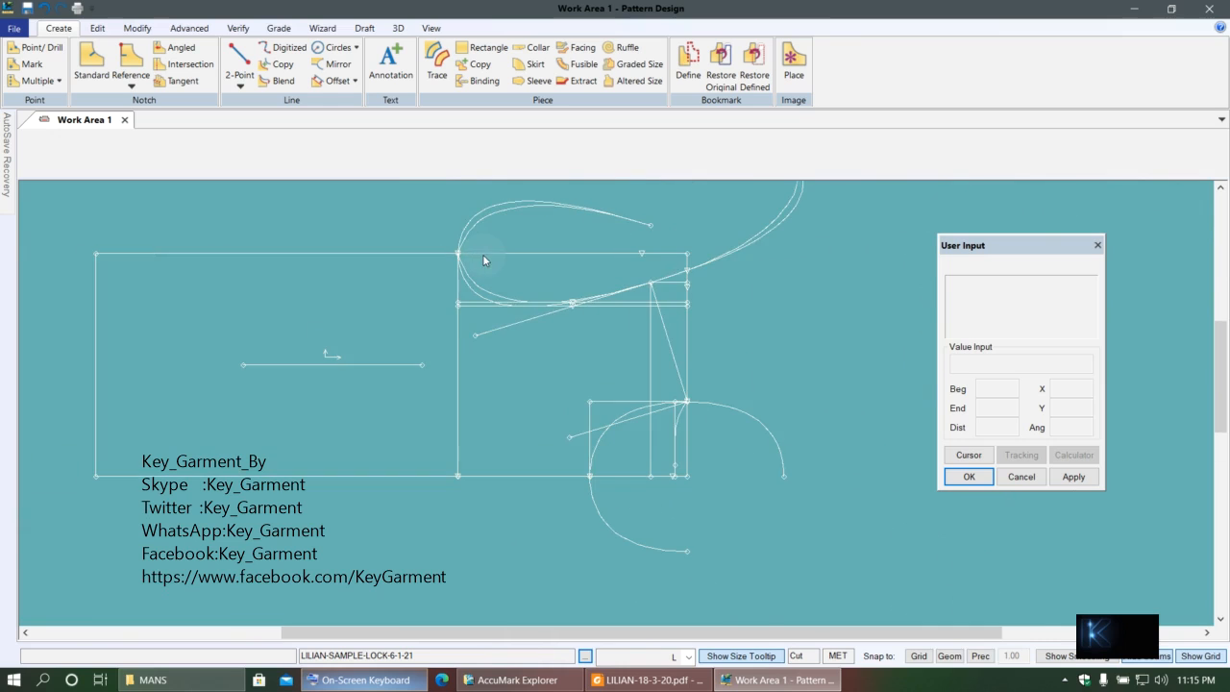
pyautogui.scroll(2, 517, 365)
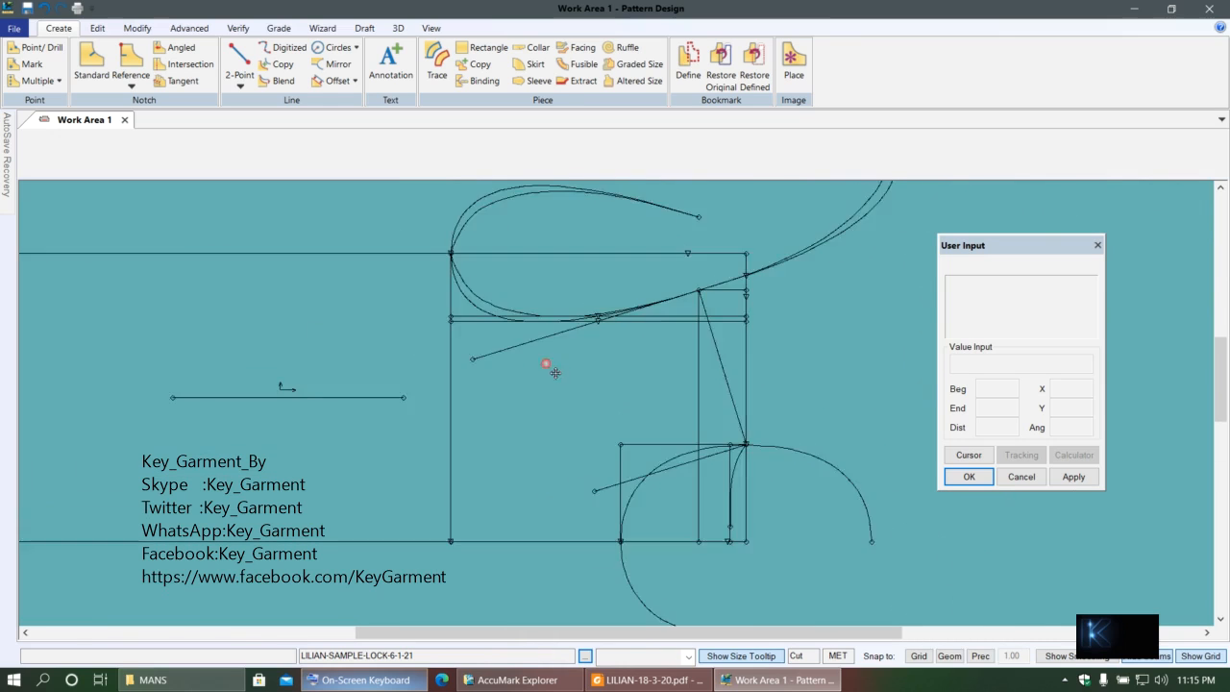
pyautogui.click(28, 8)
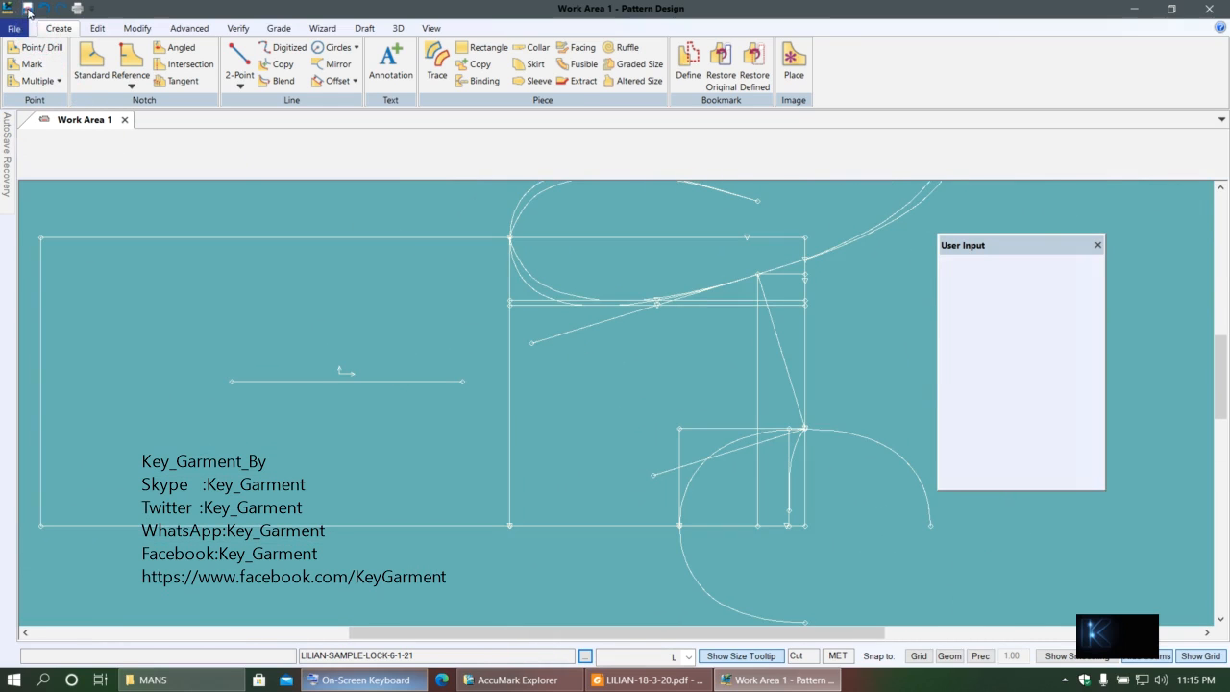
pyautogui.click(353, 315)
pyautogui.rightClick(343, 307)
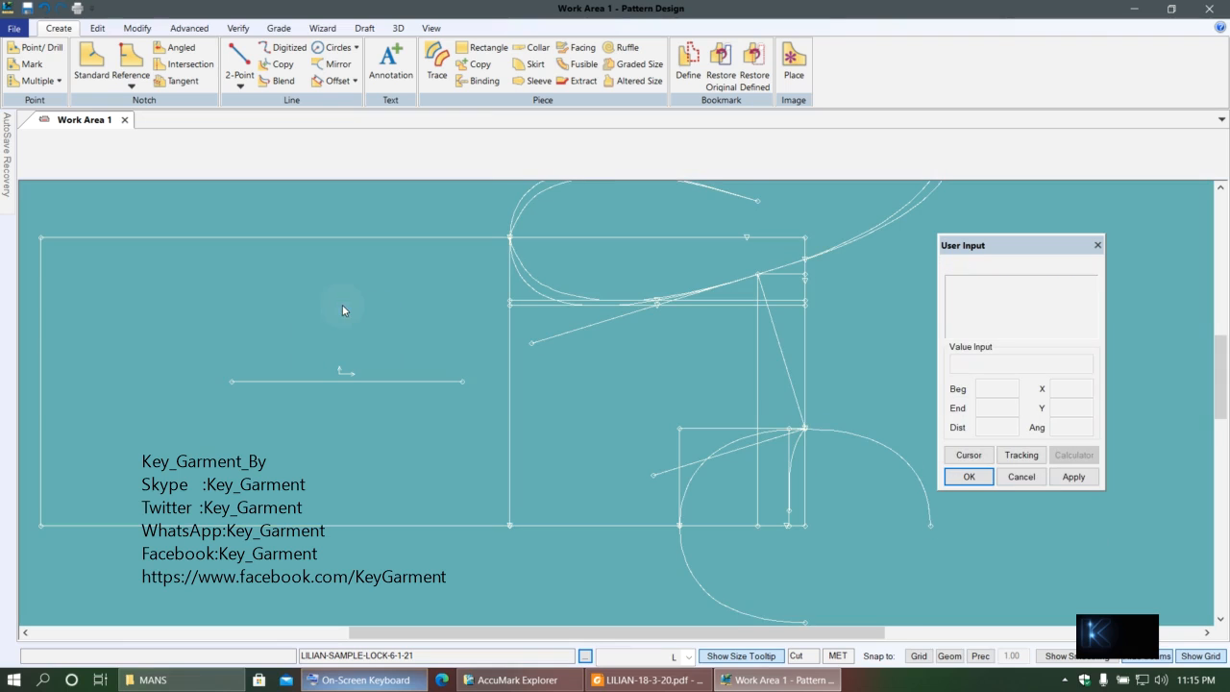
# - Measure the line length of the deeper original armhole curve
pyautogui.click(237, 28)
pyautogui.click(335, 67)
pyautogui.click(549, 297)
pyautogui.rightClick(608, 374)
pyautogui.click(618, 373)
pyautogui.scroll(2, 616, 332)
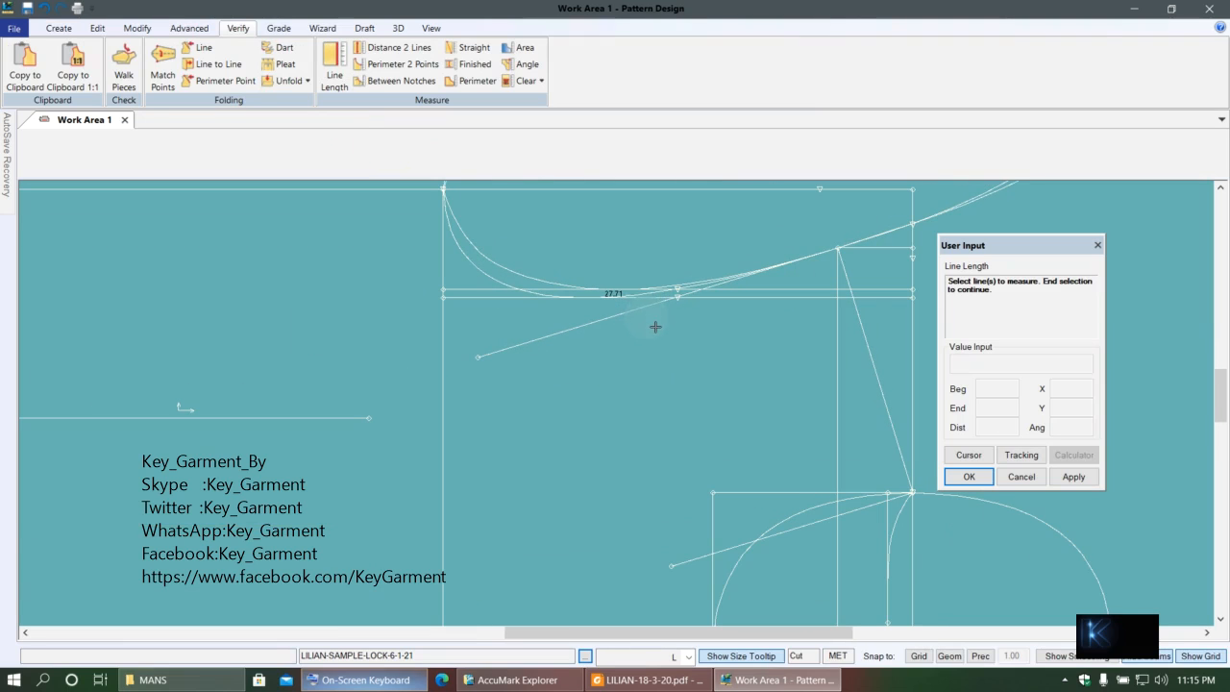
pyautogui.scroll(1, 655, 327)
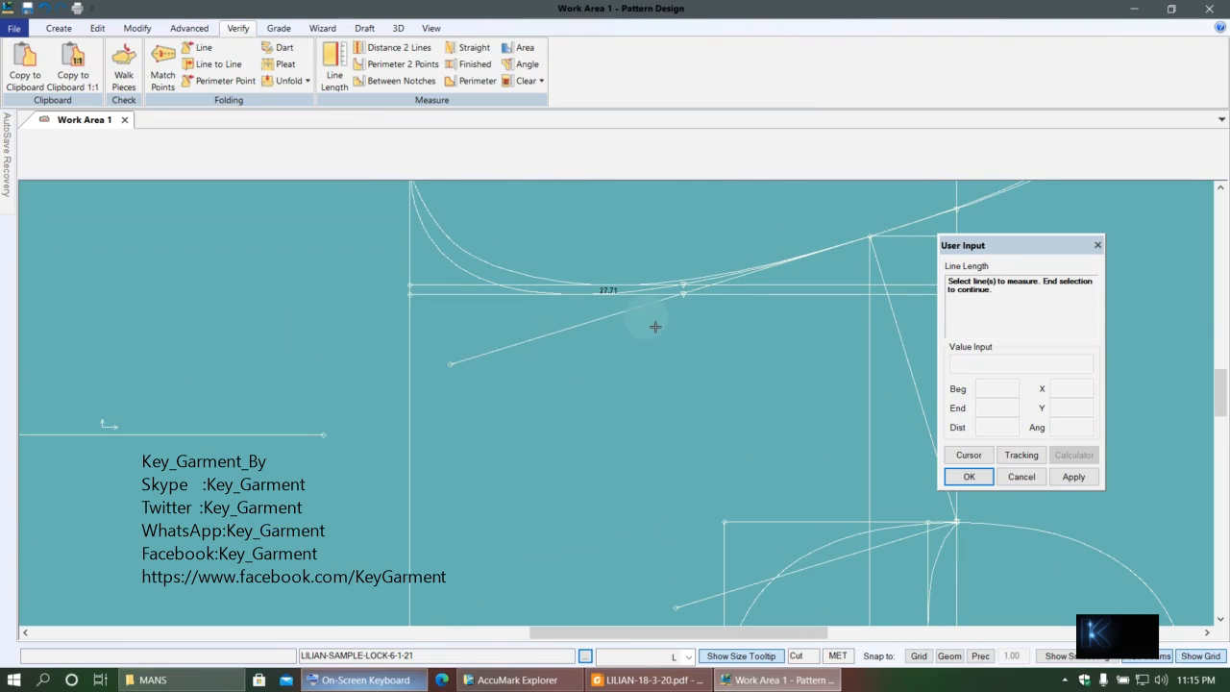
# - Measure the line length of the shallower original armhole curve
pyautogui.click(519, 291)
pyautogui.rightClick(496, 246)
pyautogui.click(536, 253)
pyautogui.scroll(3, 630, 323)
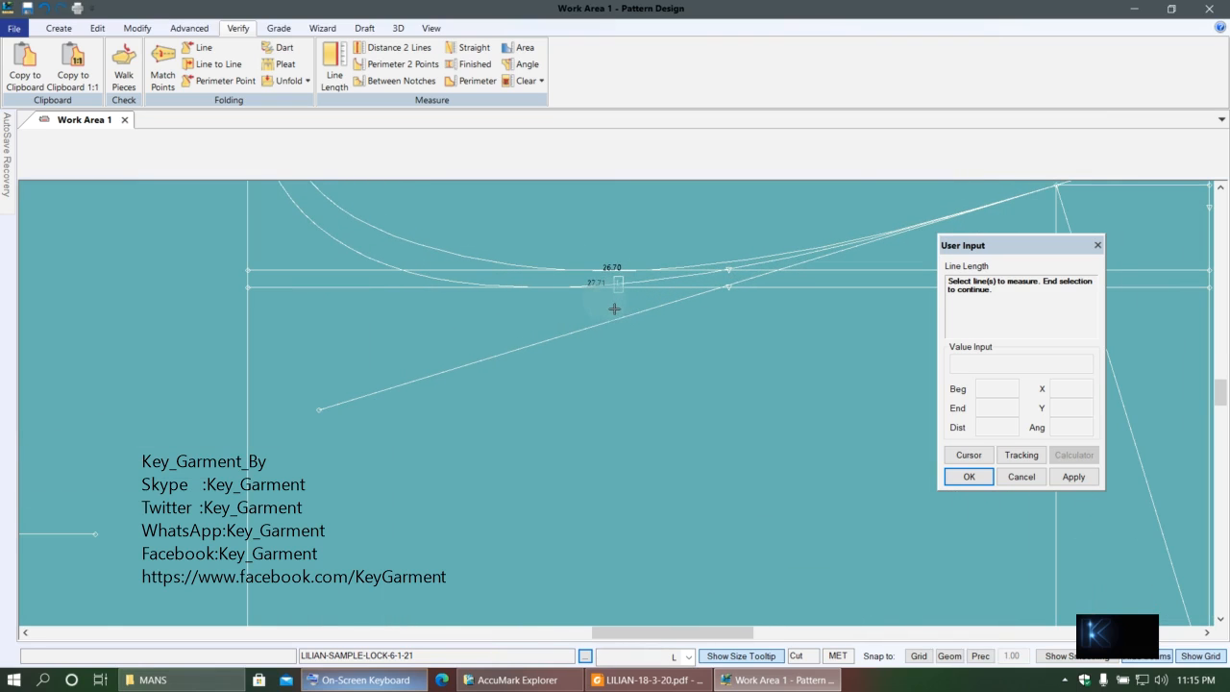
# - Examine the two armhole length measurements and the overall shape of the pattern piece
pyautogui.scroll(-1, 577, 294)
pyautogui.scroll(-4, 498, 295)
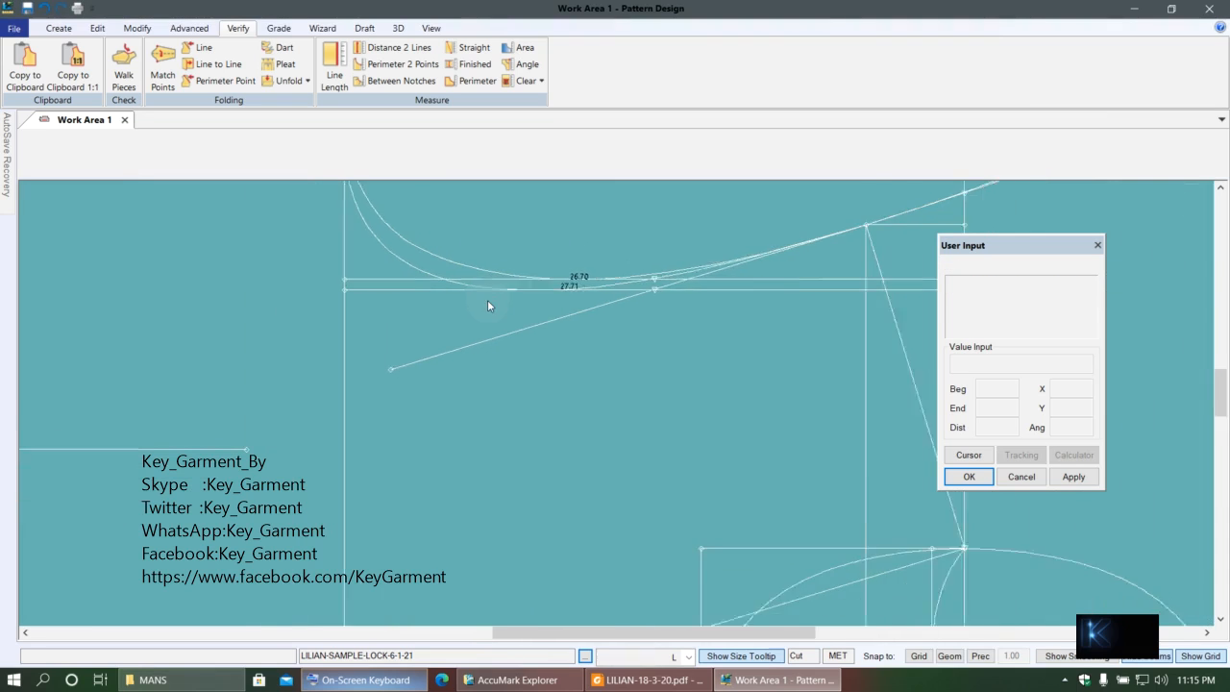
pyautogui.moveTo(577, 375)
pyautogui.mouseDown(button='middle')
pyautogui.moveTo(599, 324)
pyautogui.moveTo(578, 361)
pyautogui.mouseUp(button='middle')
pyautogui.scroll(1, 577, 320)
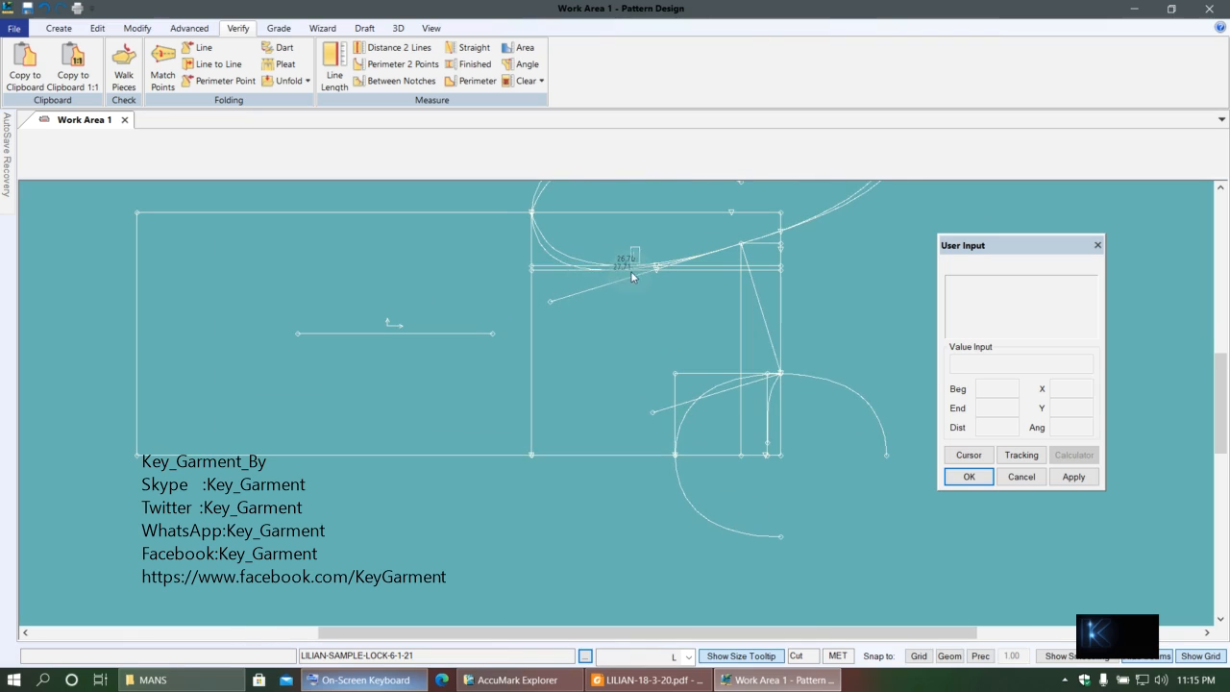
pyautogui.scroll(3, 632, 275)
pyautogui.scroll(2, 628, 266)
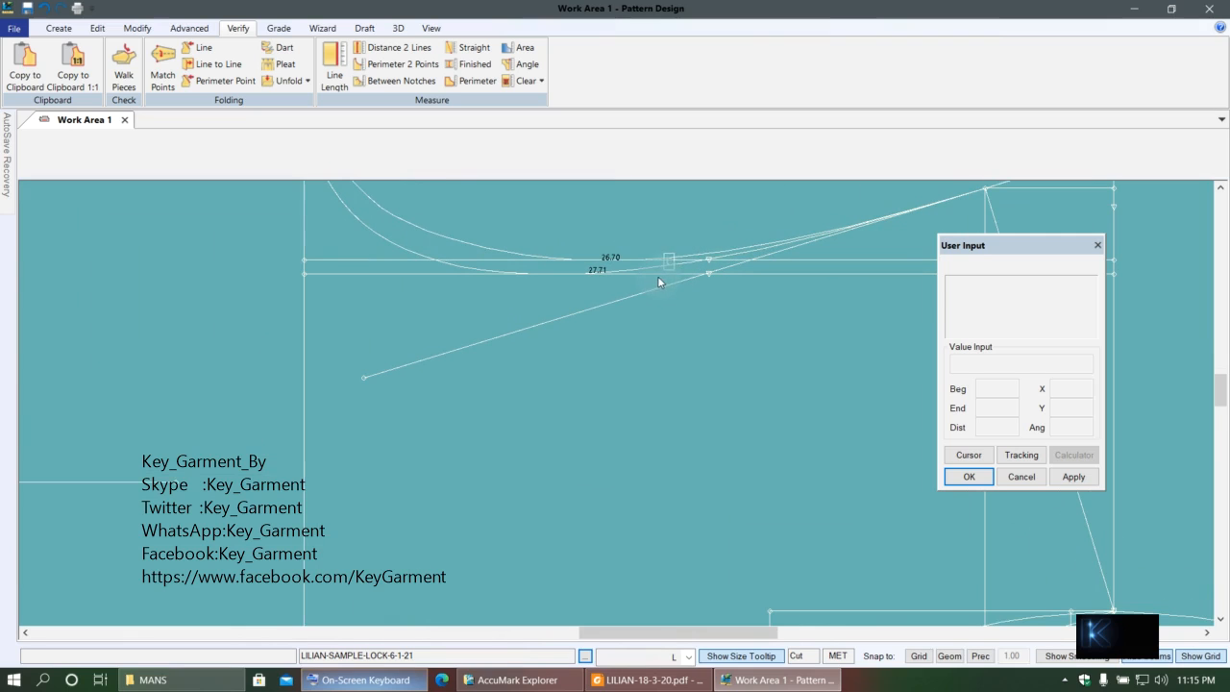
pyautogui.scroll(-5, 650, 279)
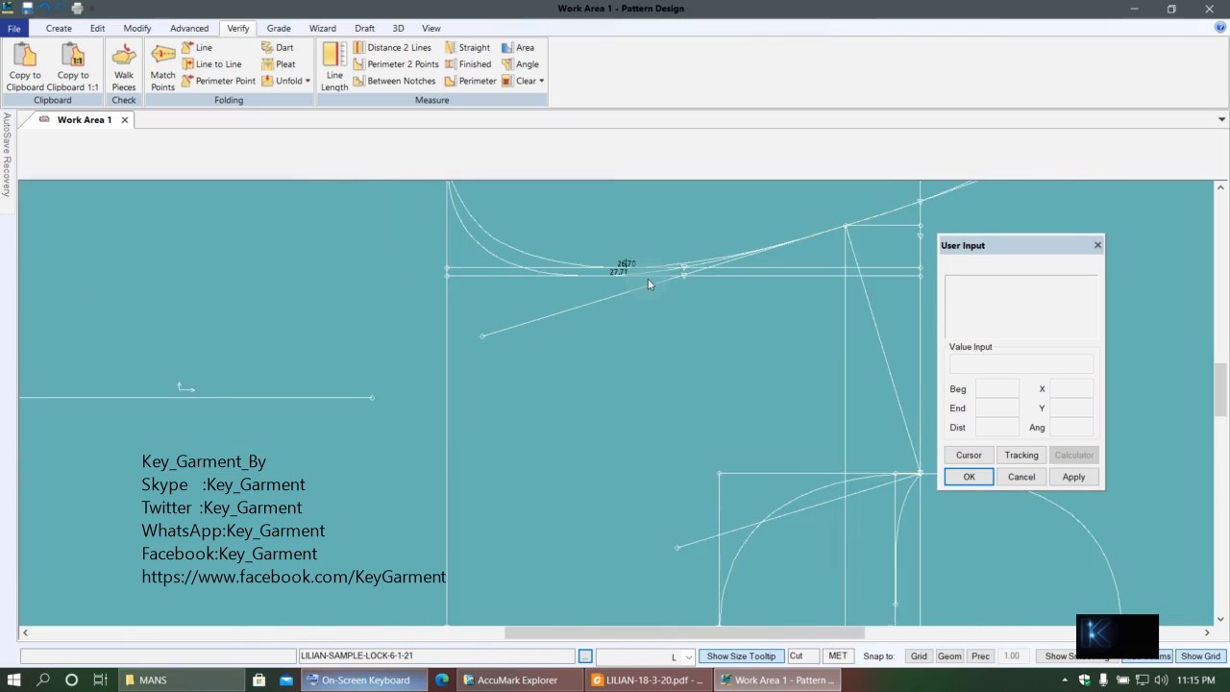
pyautogui.scroll(-4, 648, 281)
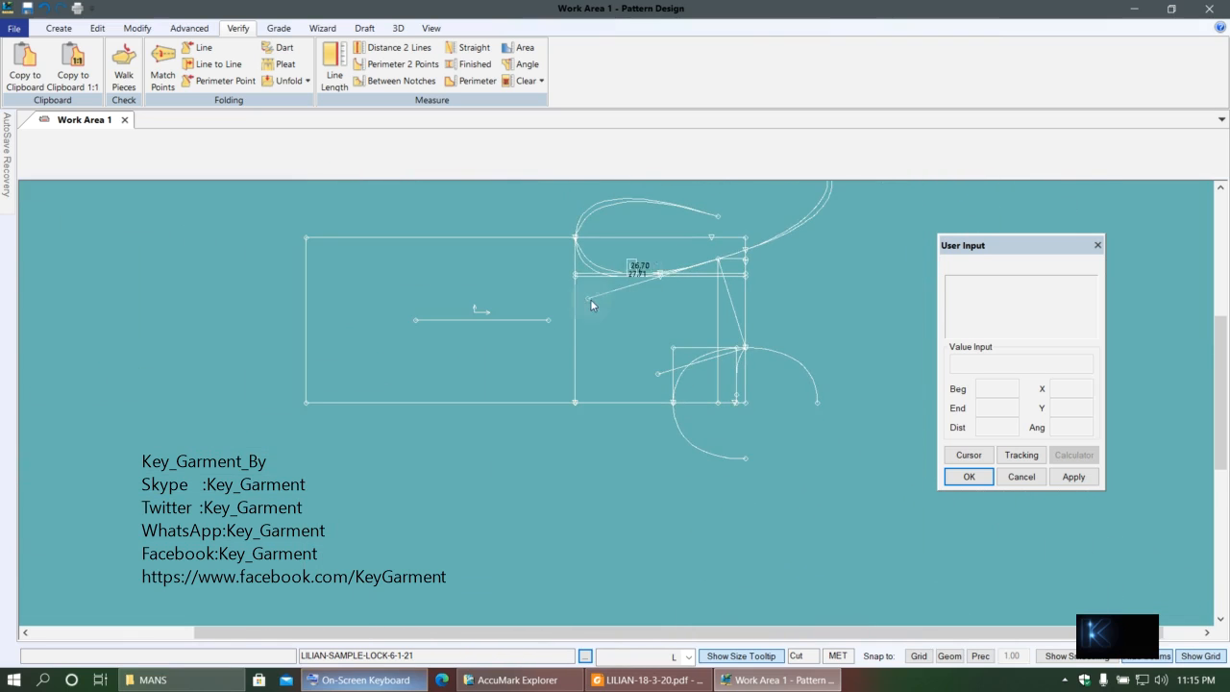
pyautogui.scroll(2, 576, 339)
pyautogui.scroll(1, 681, 299)
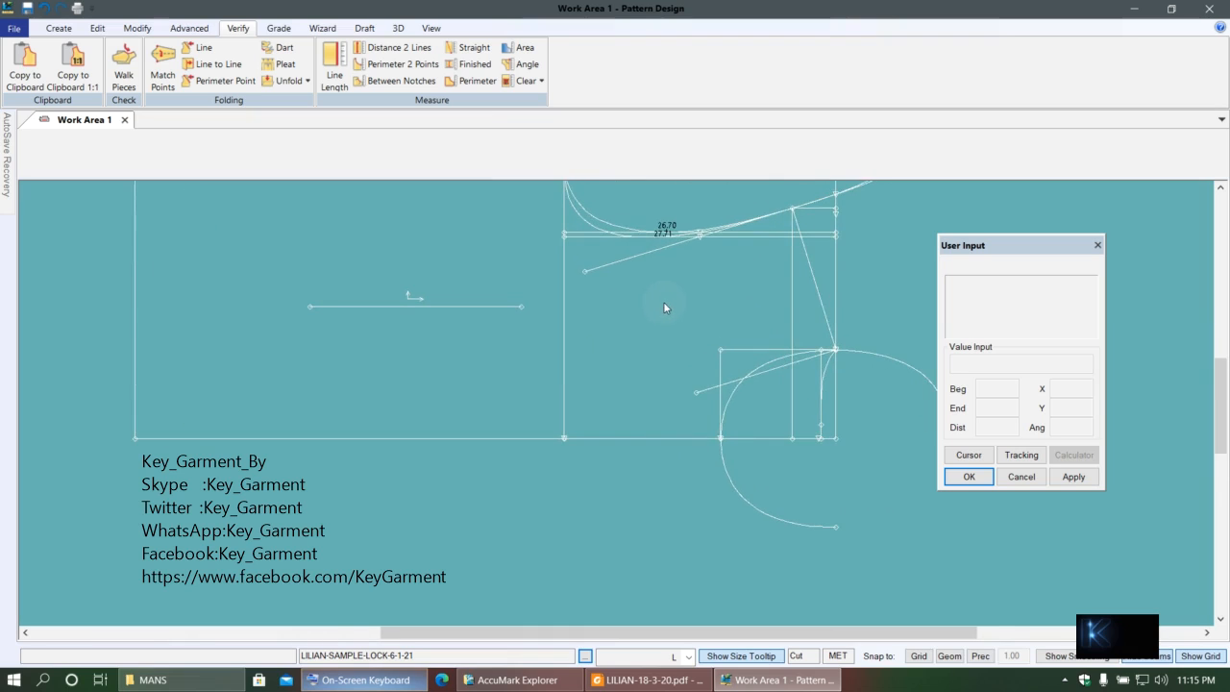
pyautogui.scroll(-2, 644, 308)
pyautogui.scroll(-1, 644, 313)
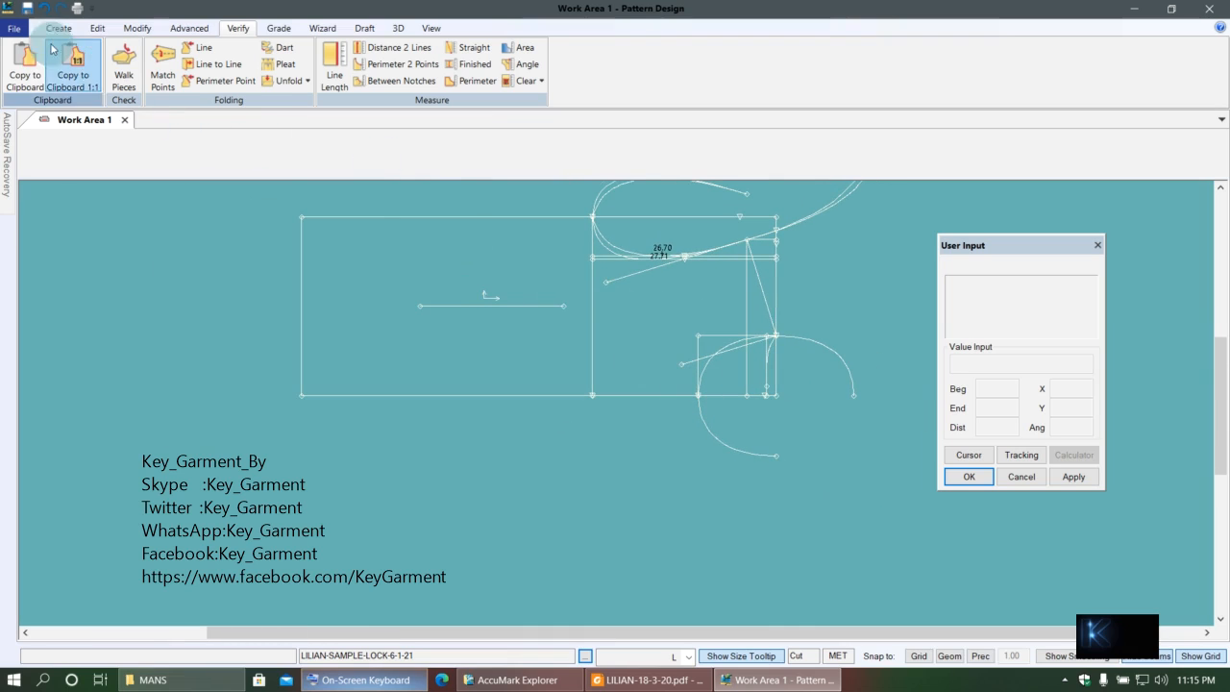
# - Save the pattern piece with its two armhole measurements
pyautogui.click(27, 10)
pyautogui.click(541, 297)
pyautogui.rightClick(448, 248)
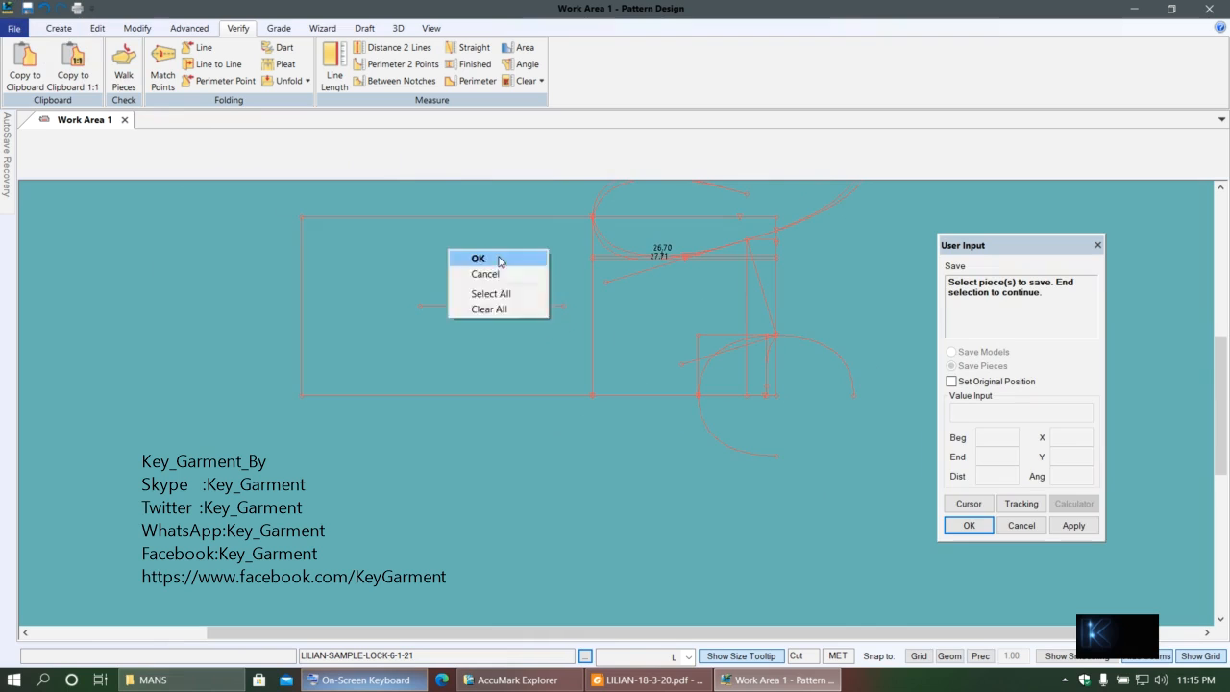
pyautogui.click(497, 256)
pyautogui.moveTo(484, 362); pyautogui.dragTo(475, 448, button='middle')
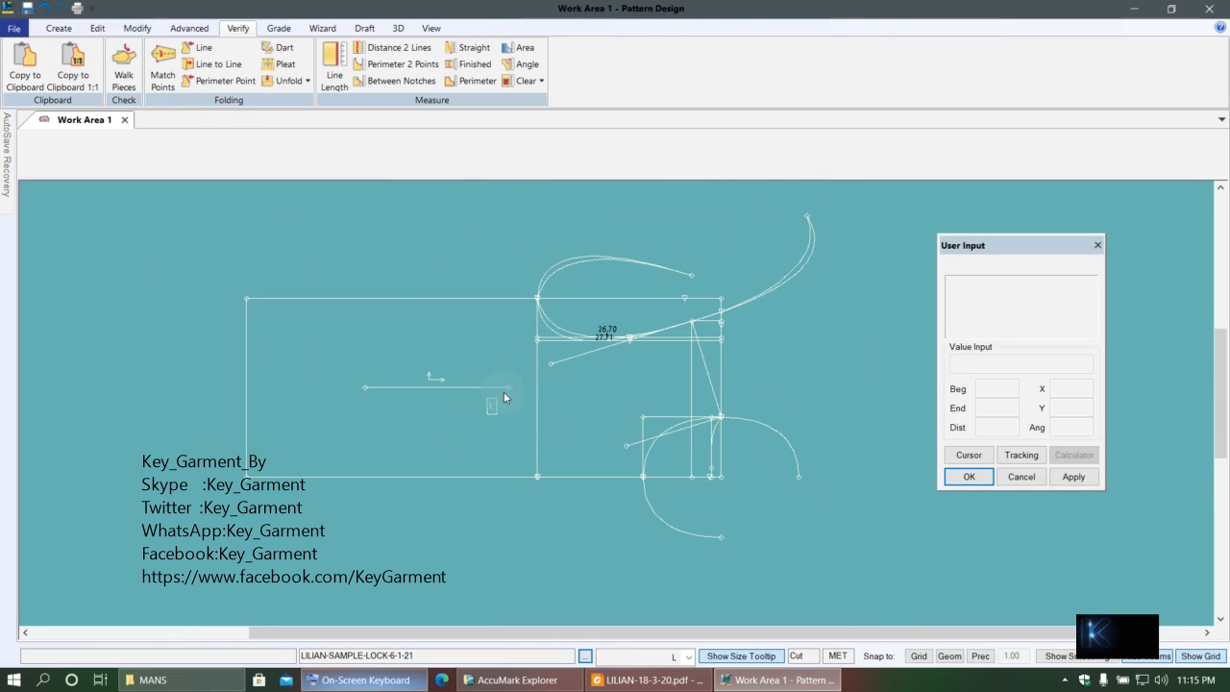
pyautogui.moveTo(503, 389); pyautogui.dragTo(480, 420, button='middle')
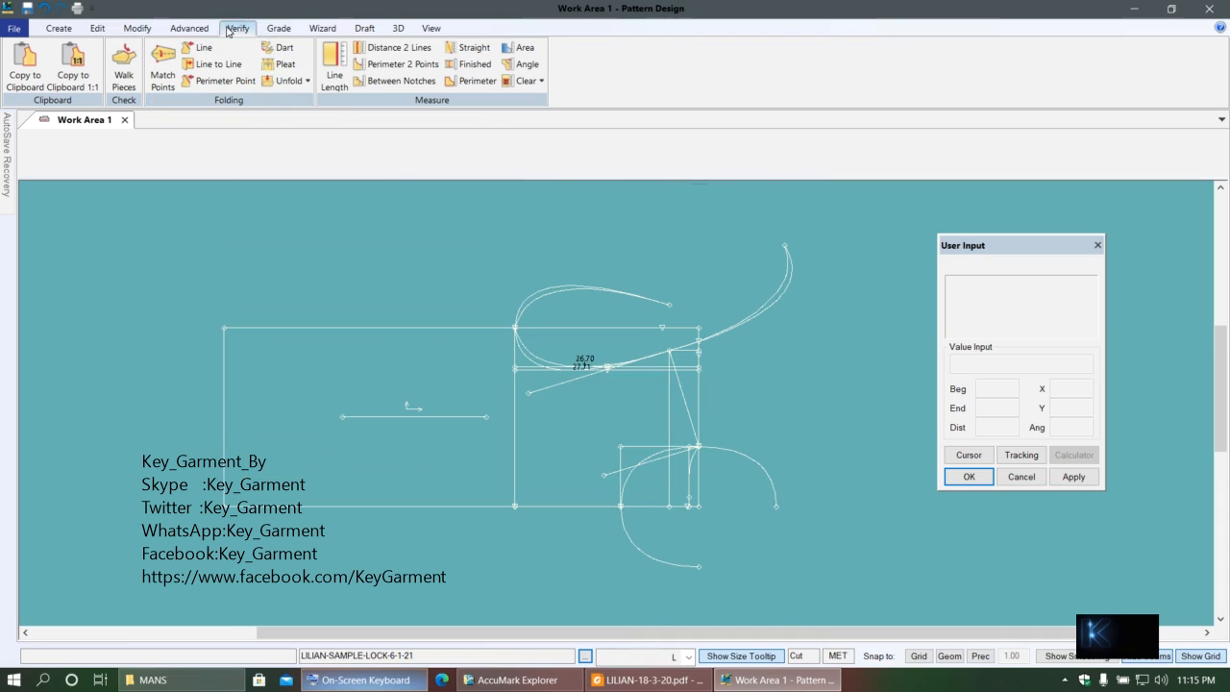
# - Delete the two mirrored armhole curves above the body's upper edge
pyautogui.click(134, 28)
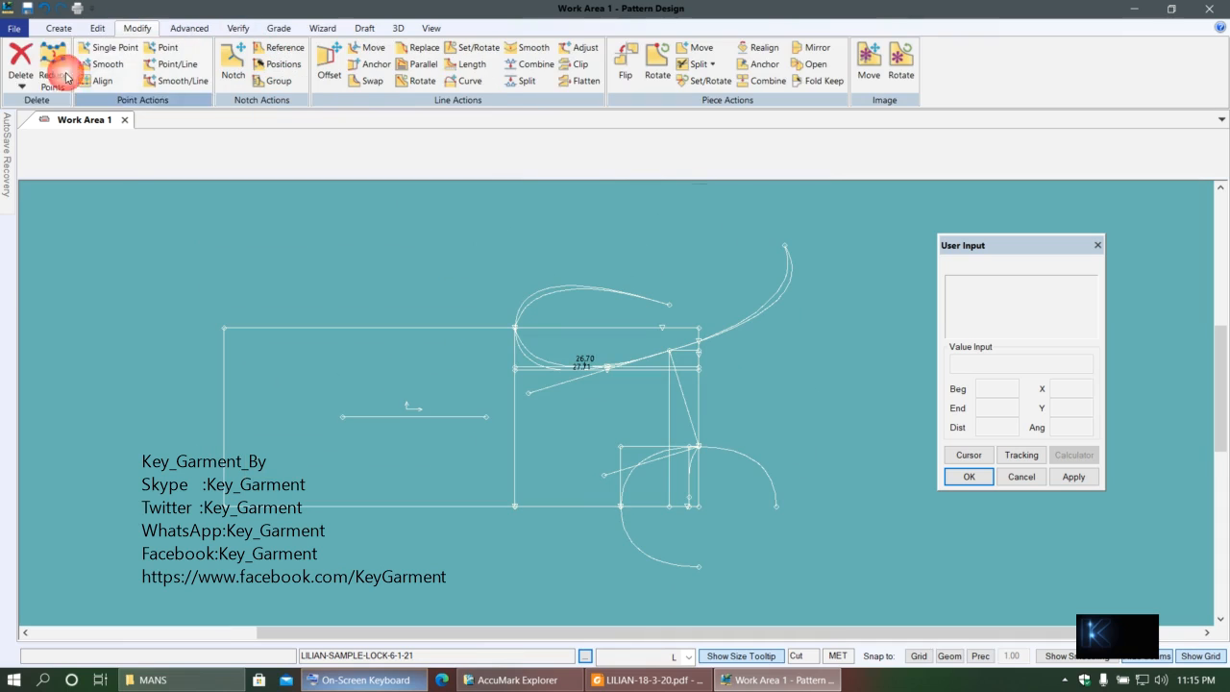
pyautogui.click(33, 91)
pyautogui.click(44, 142)
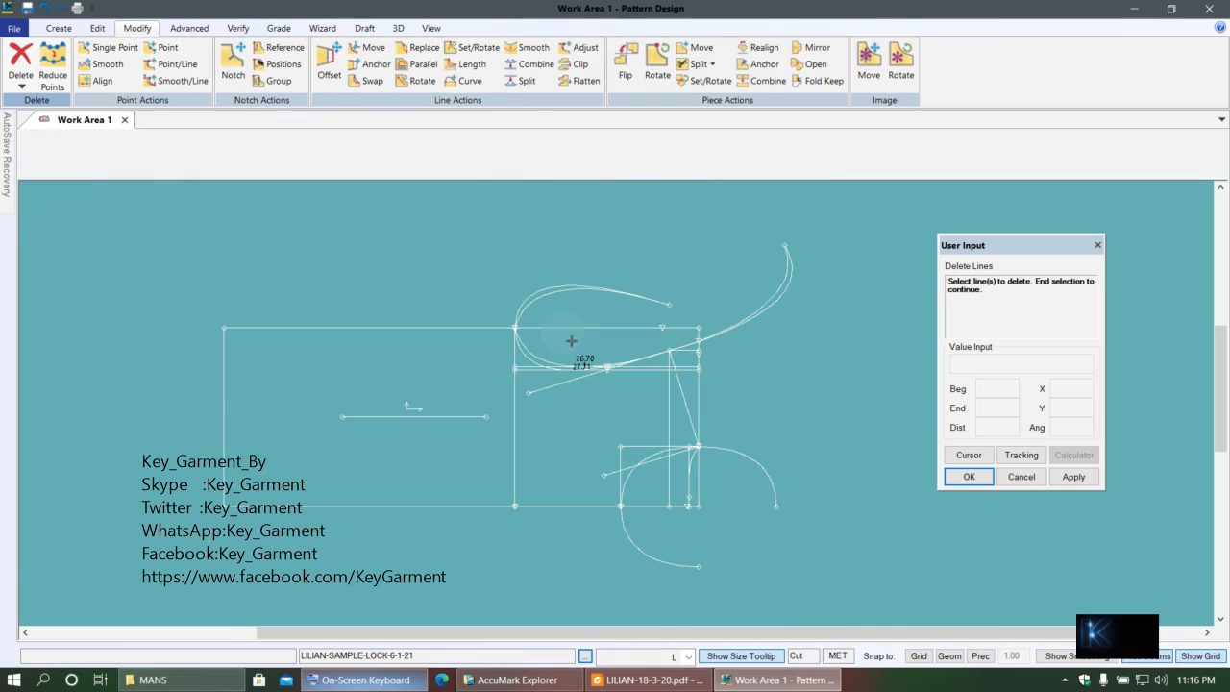
pyautogui.rightClick(719, 337)
pyautogui.click(651, 284)
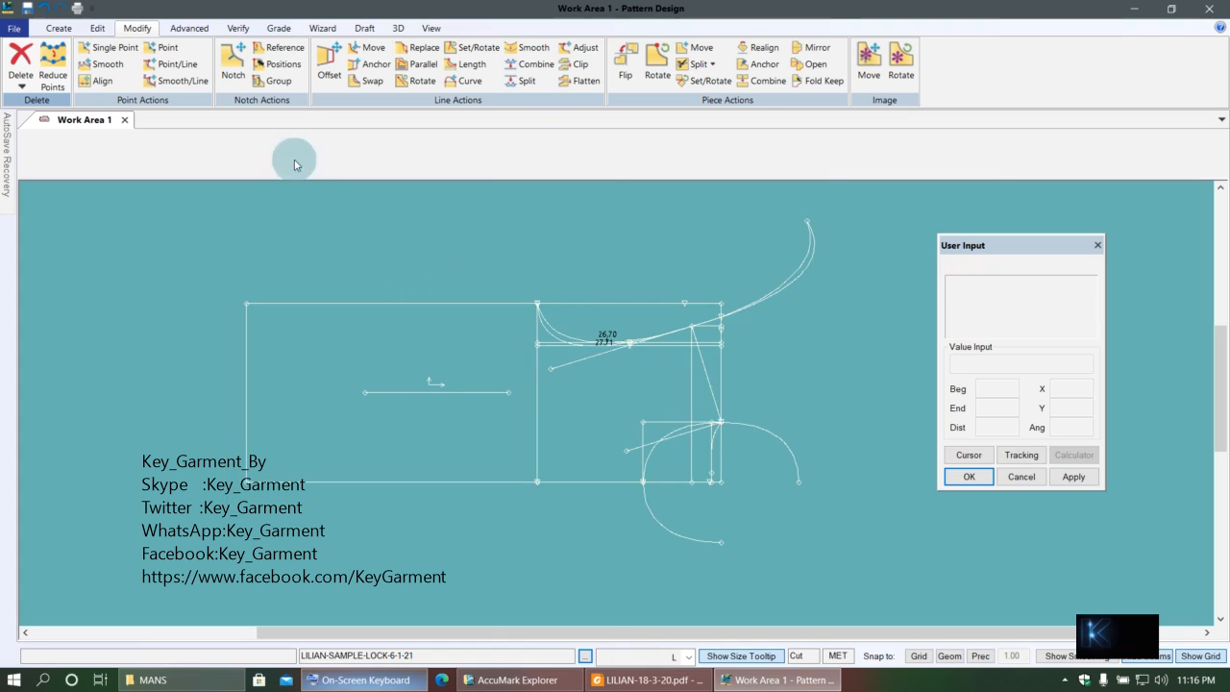
# - Switch to LILIAN-18-3-20.pdf and check the size L sleeve length from center back and across-shoulder width against the draft
pyautogui.click(646, 679)
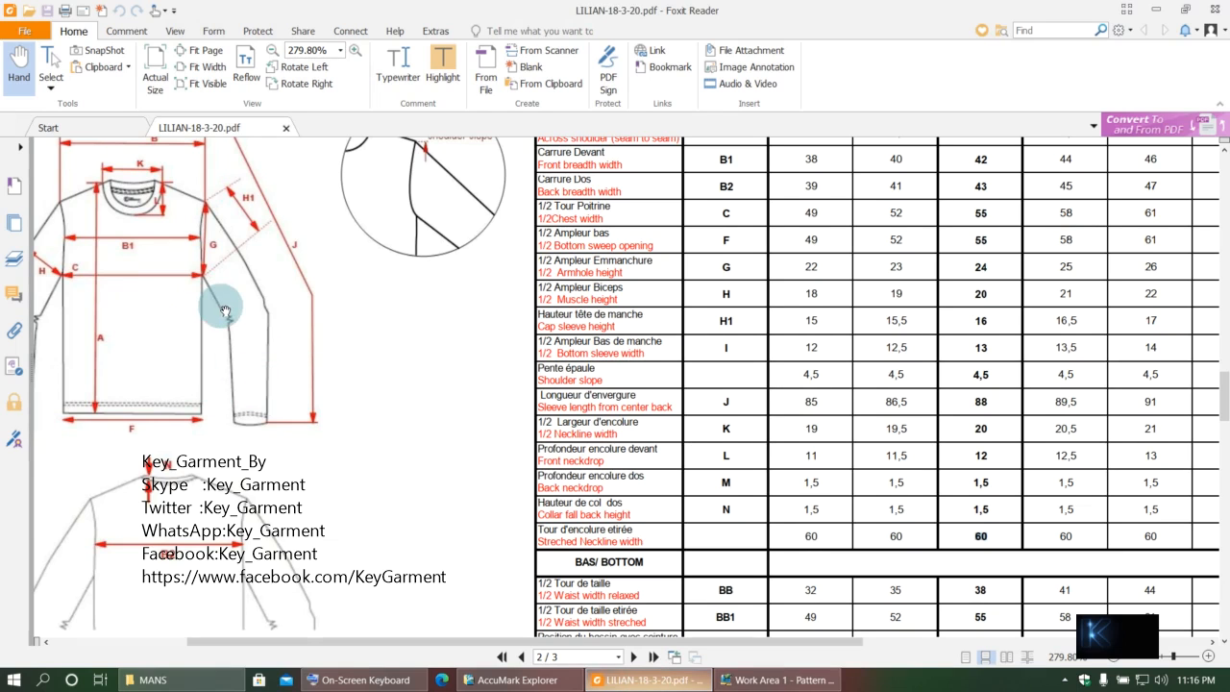
pyautogui.scroll(5, 230, 365)
pyautogui.scroll(-6, 187, 346)
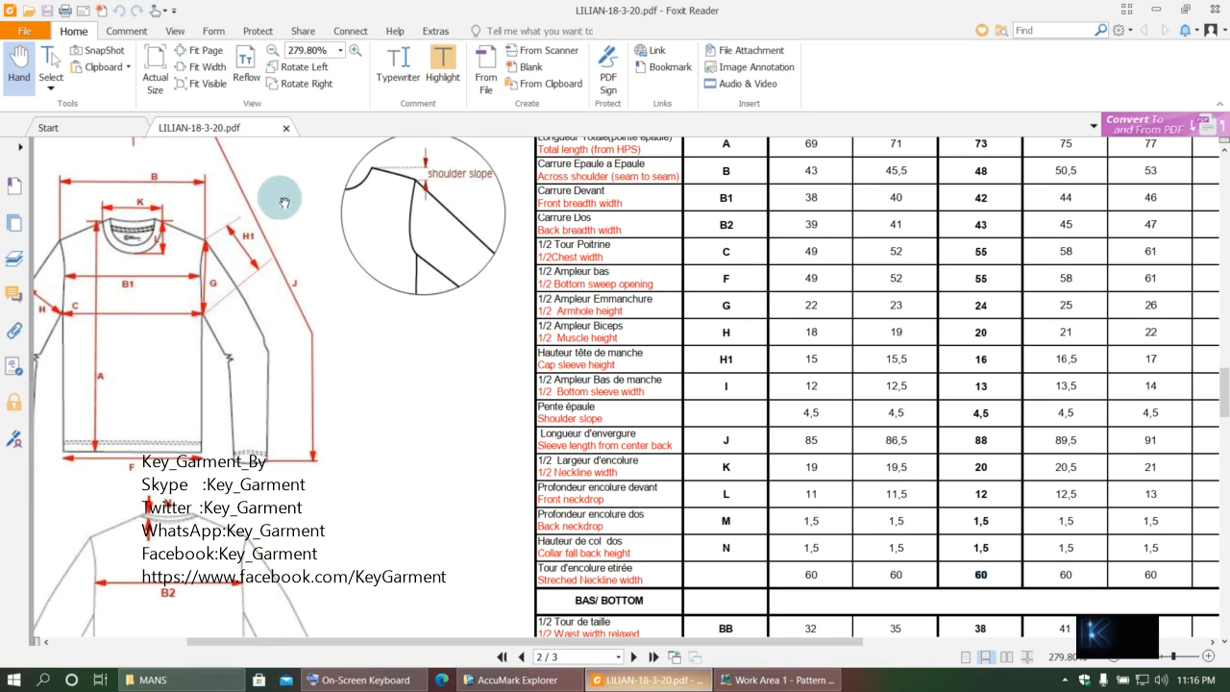
pyautogui.scroll(3, 274, 308)
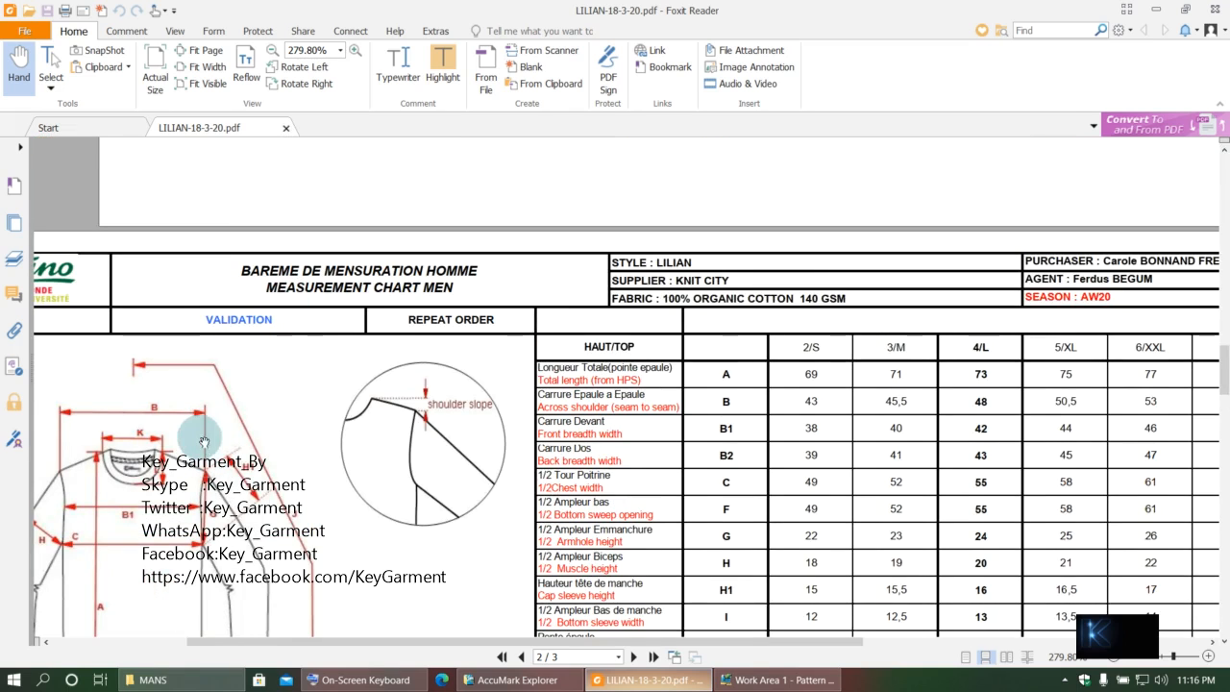
pyautogui.scroll(-1, 289, 509)
pyautogui.scroll(-2, 288, 510)
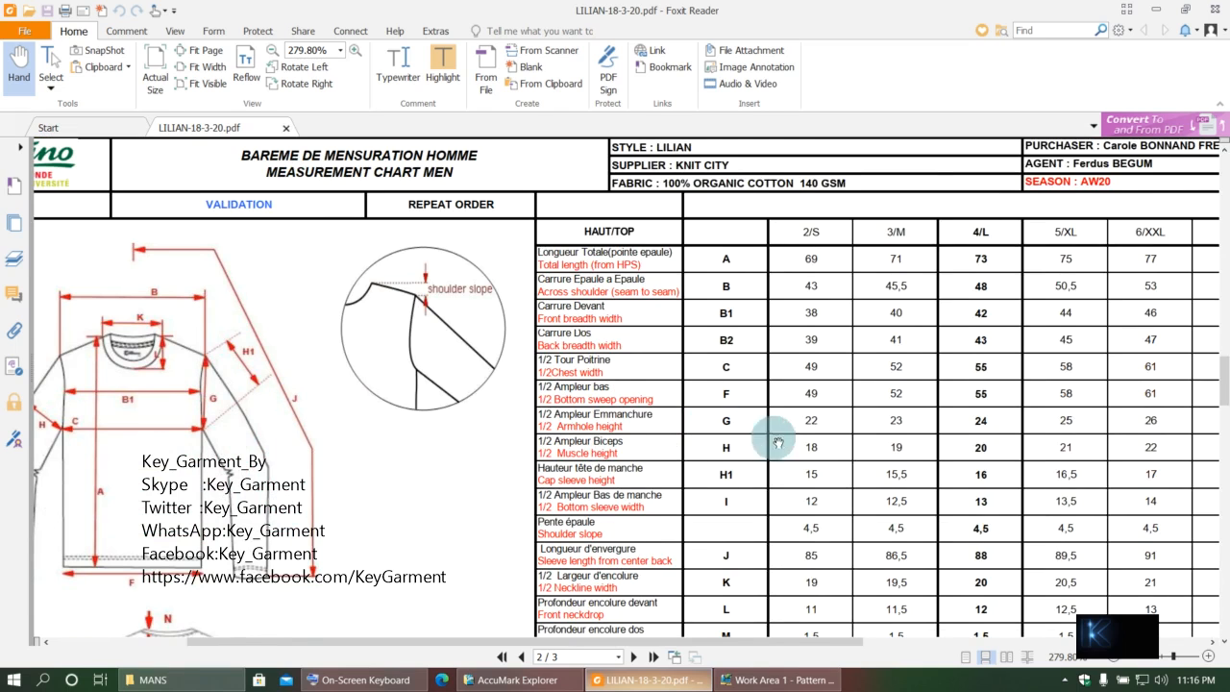
pyautogui.doubleClick(990, 558)
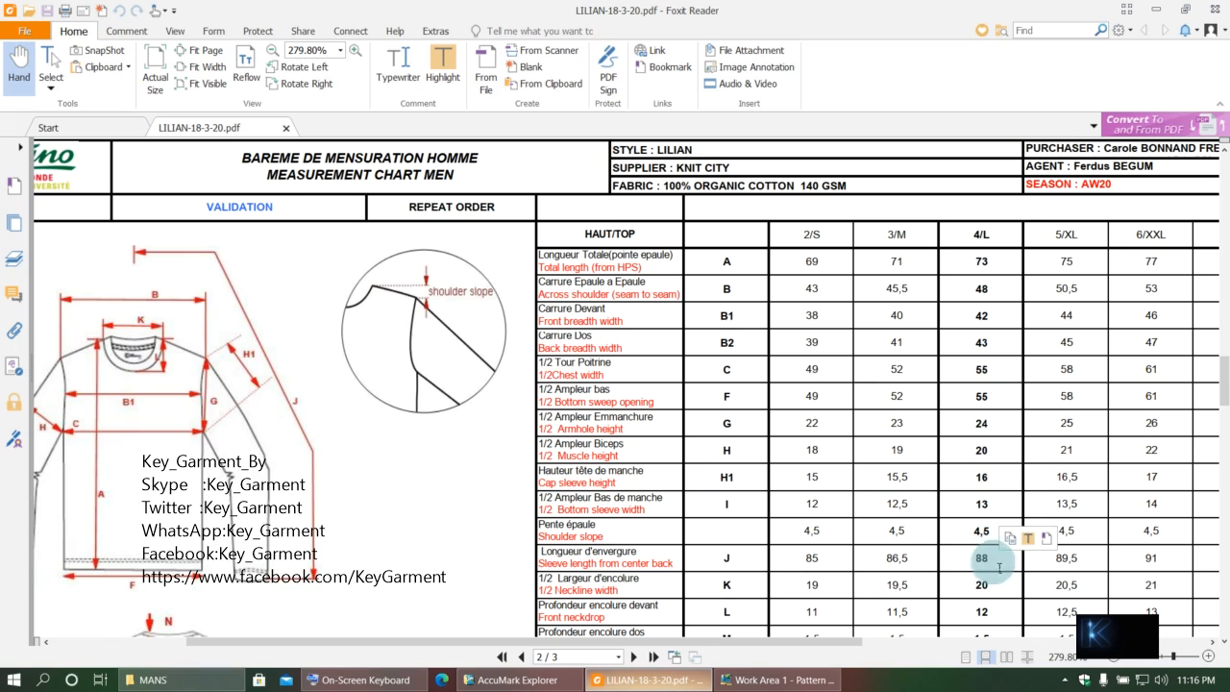
pyautogui.click(999, 567)
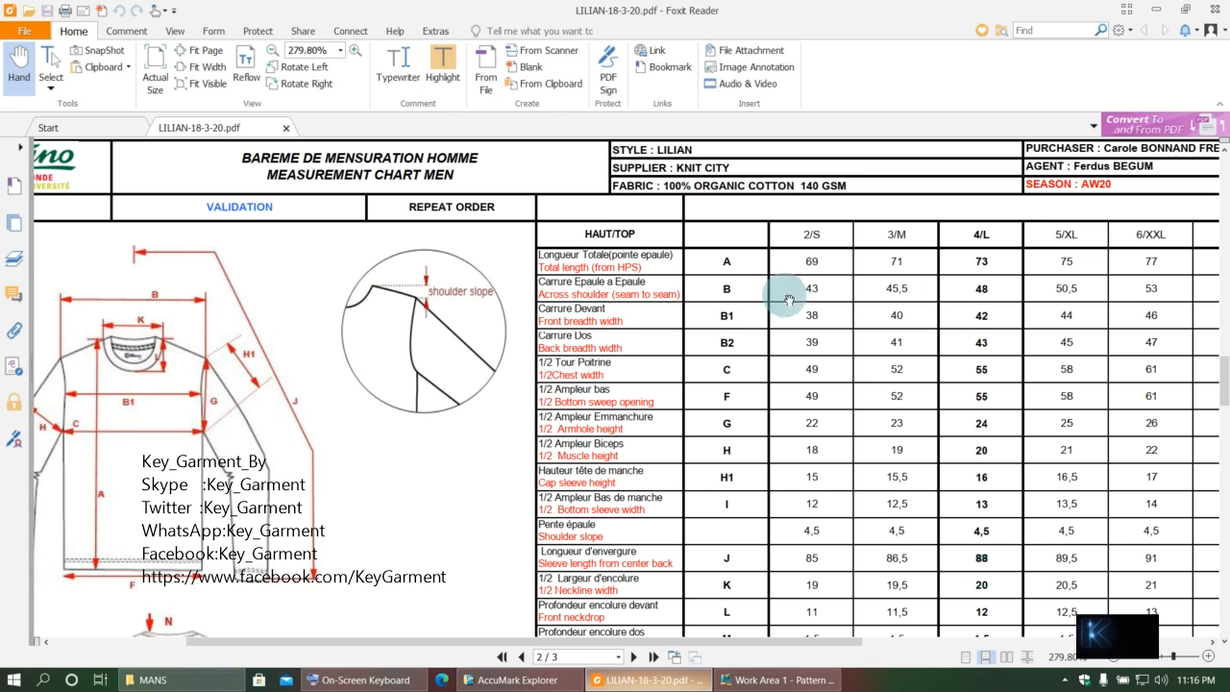
pyautogui.doubleClick(980, 288)
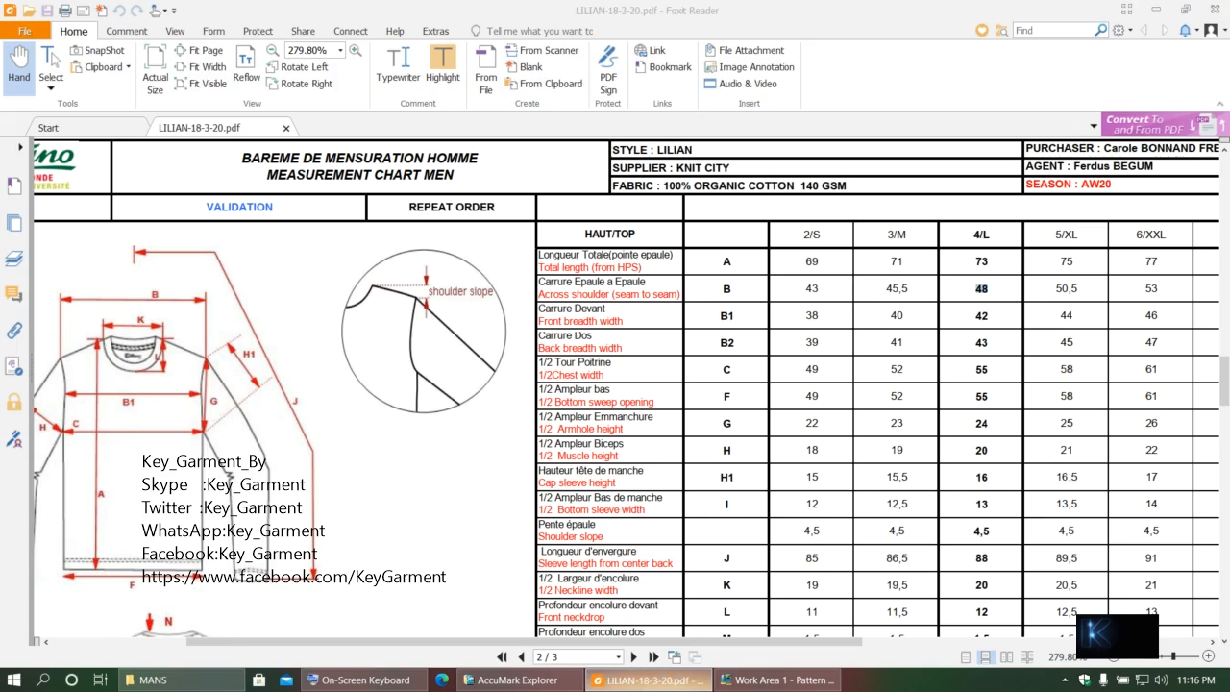
pyautogui.click(656, 680)
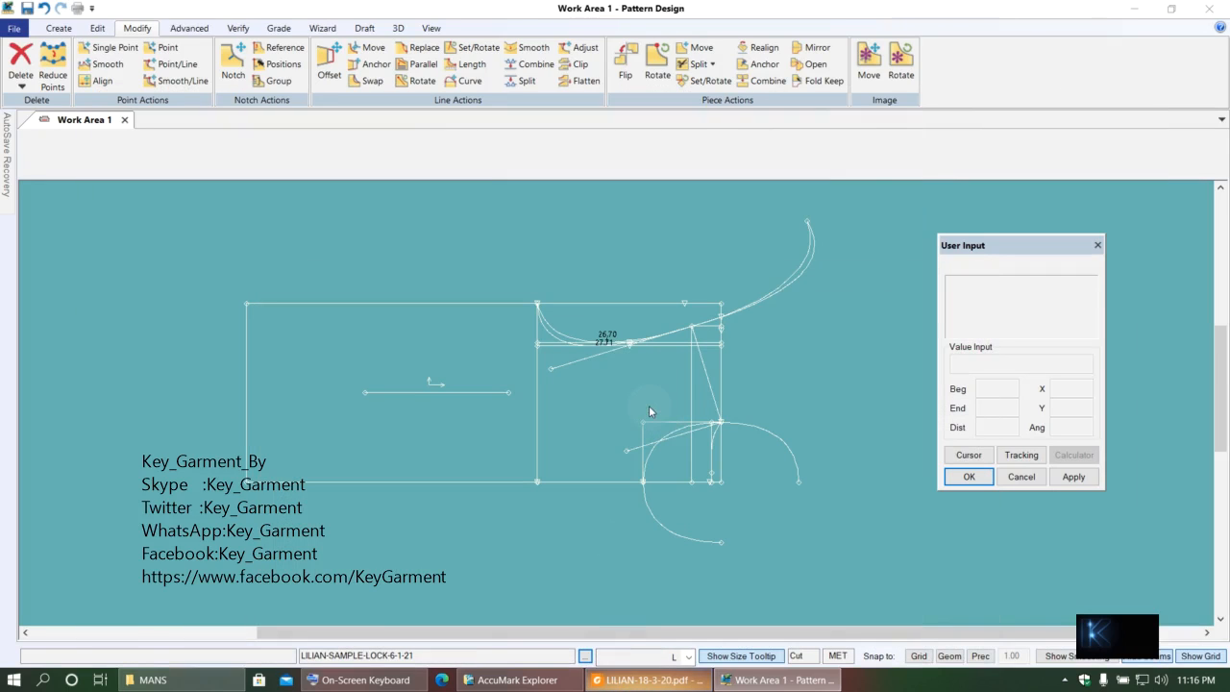
pyautogui.scroll(1, 649, 409)
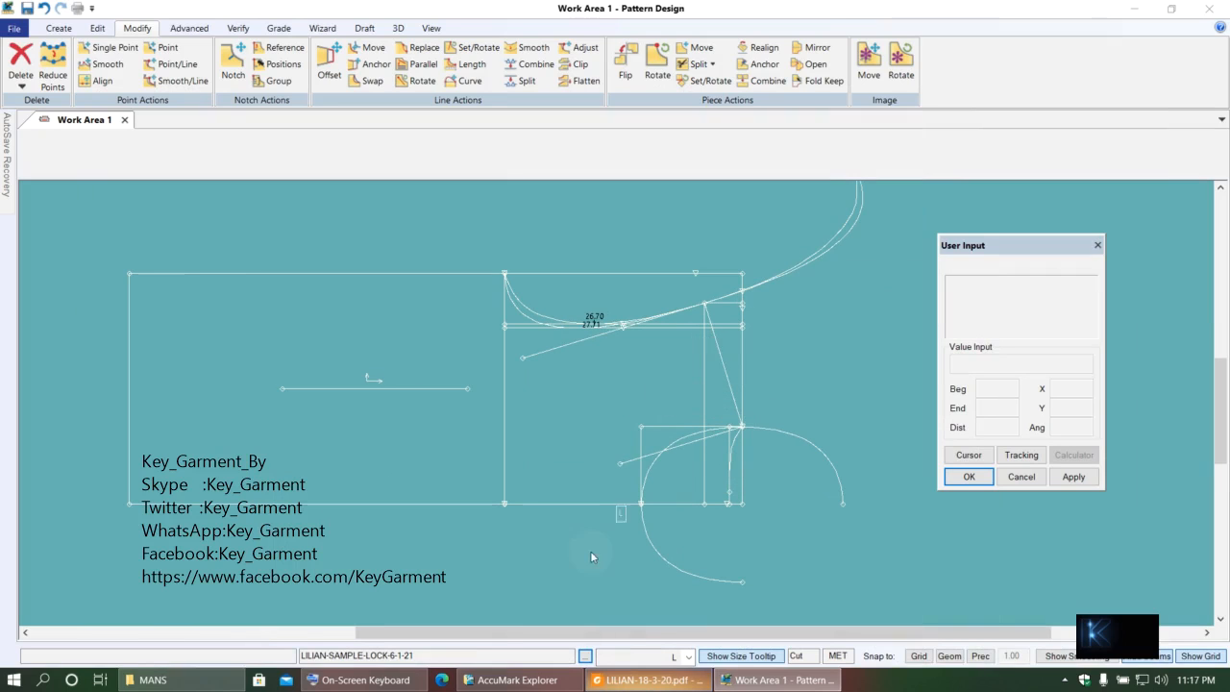
# - Recheck the sleeve and armhole dimensions on the shirt sketch in the measurement chart, and return to Pattern Design
pyautogui.click(638, 682)
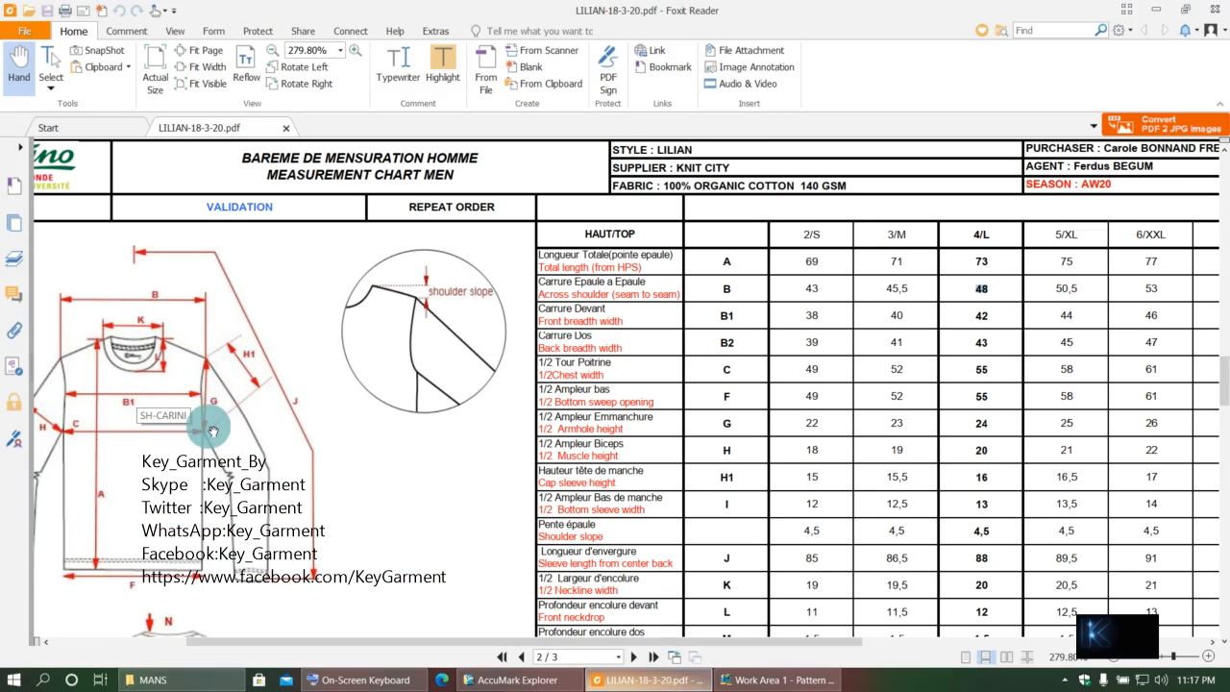
pyautogui.scroll(4, 76, 520)
pyautogui.scroll(-5, 74, 558)
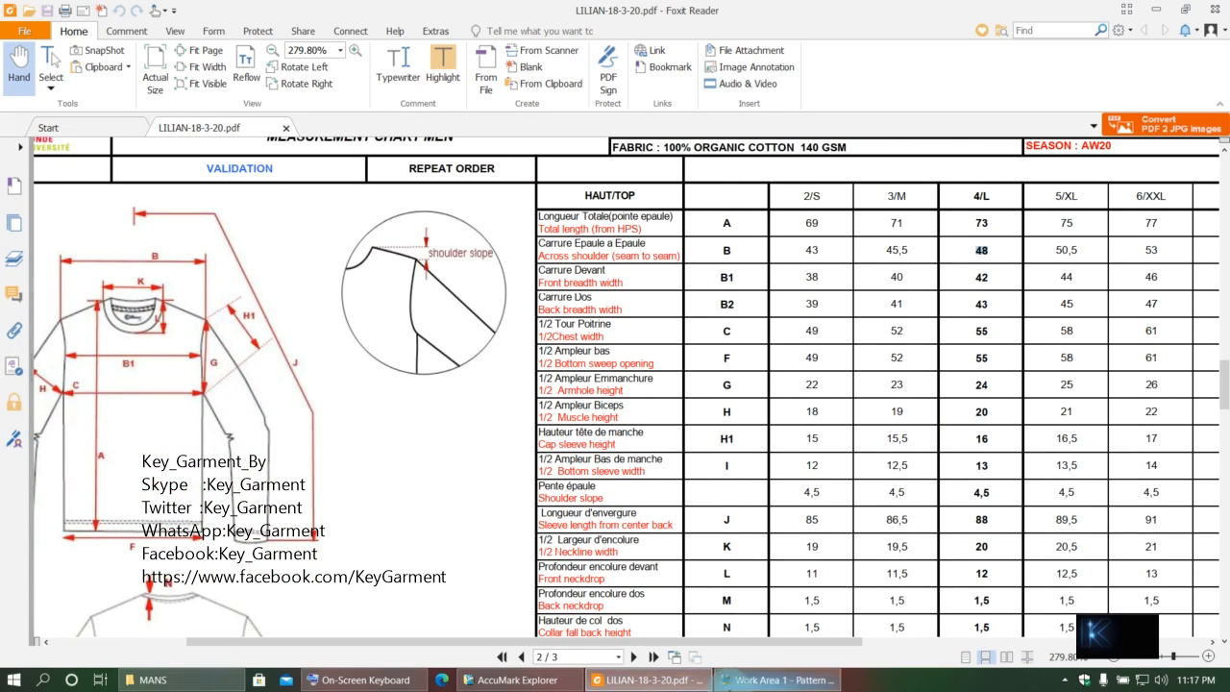
pyautogui.click(756, 681)
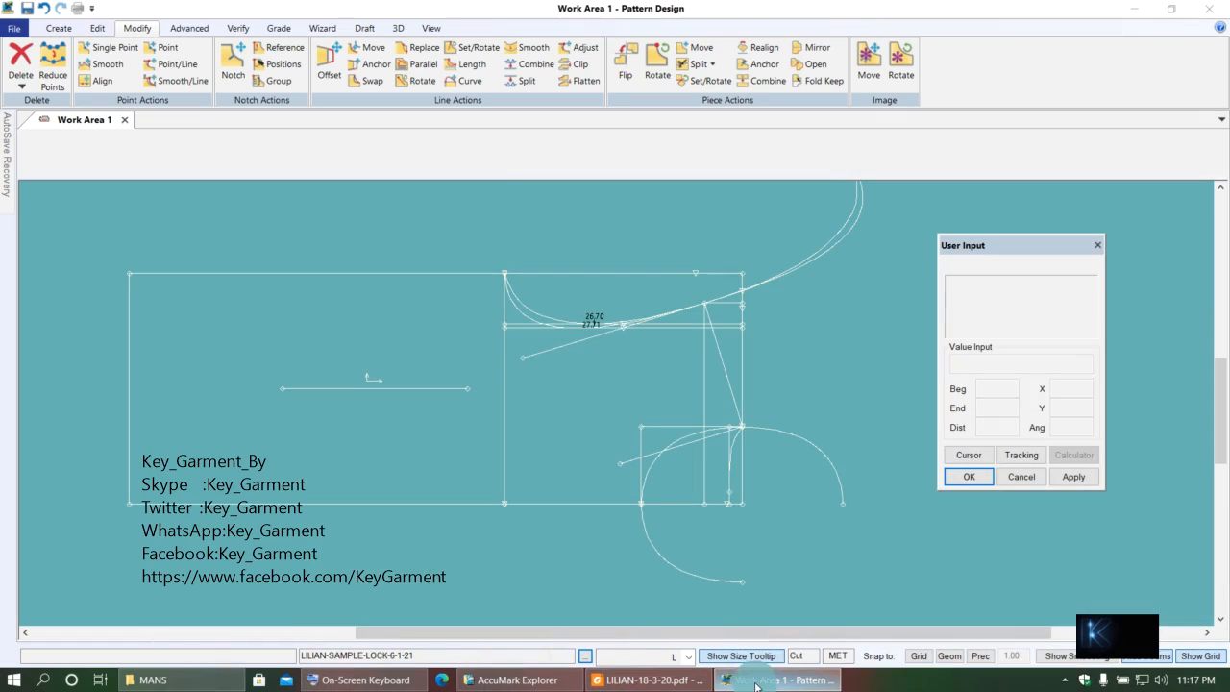
# - Add an even offset of the body's upper edge line, 20 outward above the piece
pyautogui.click(58, 28)
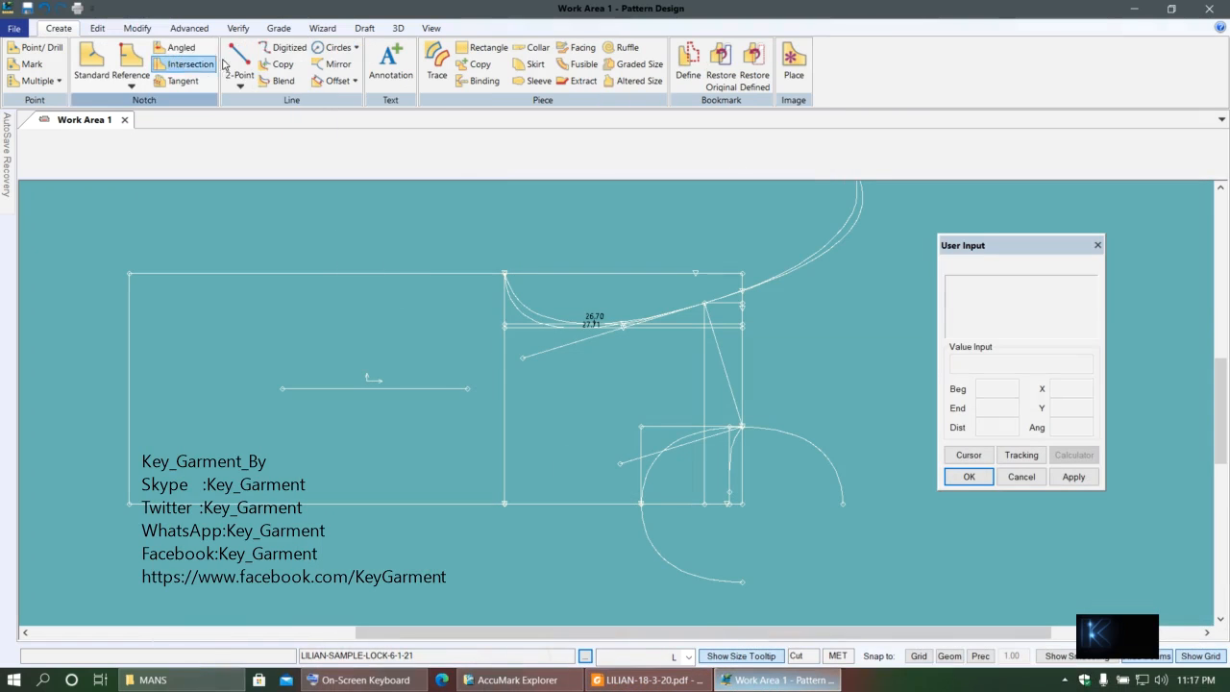
pyautogui.click(352, 81)
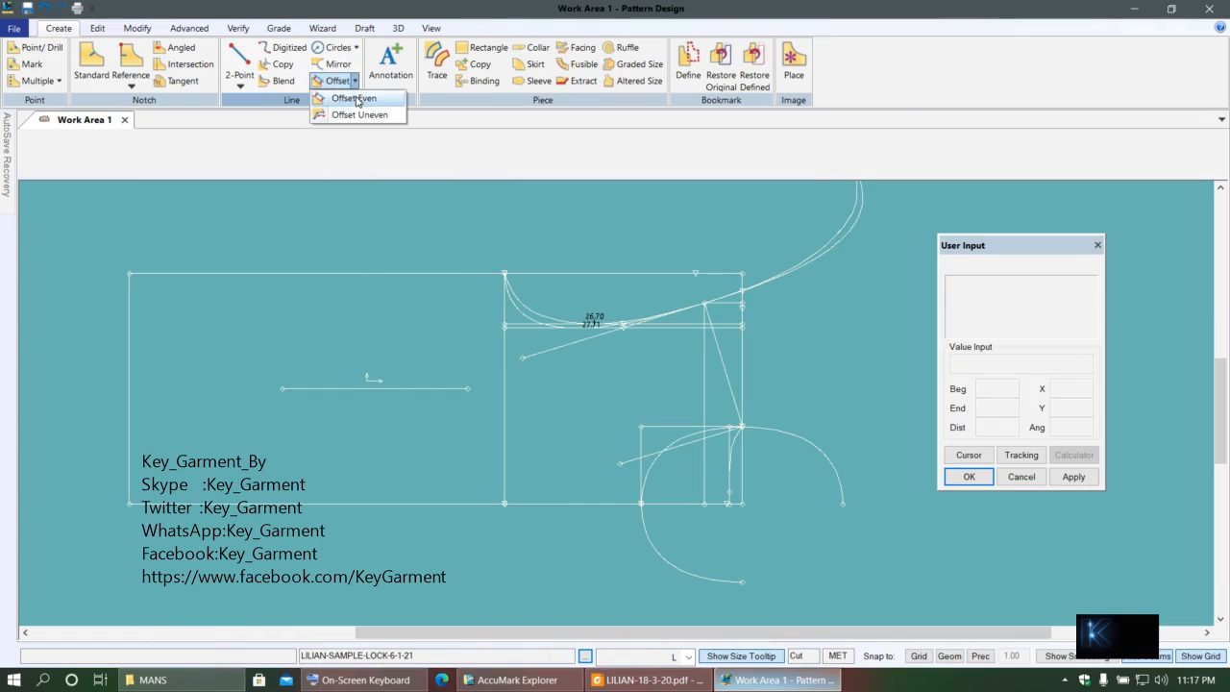
pyautogui.click(354, 99)
pyautogui.click(340, 275)
pyautogui.rightClick(361, 307)
pyautogui.click(346, 305)
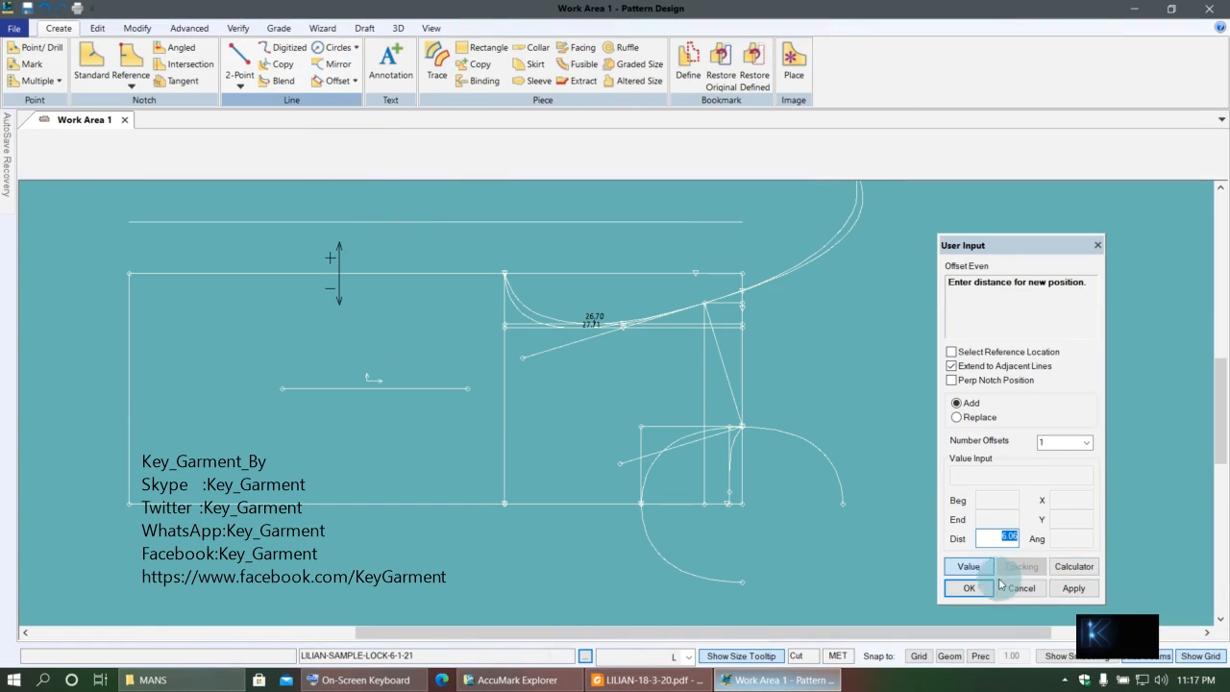
pyautogui.click(1096, 566)
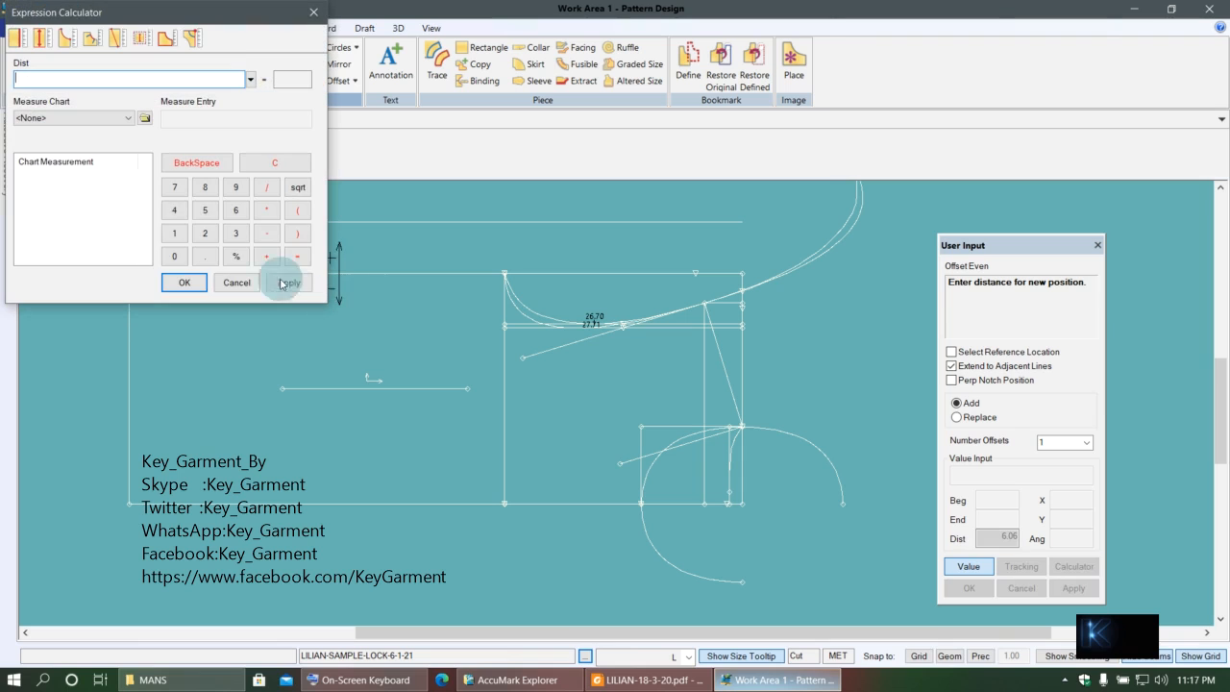
pyautogui.click(216, 237)
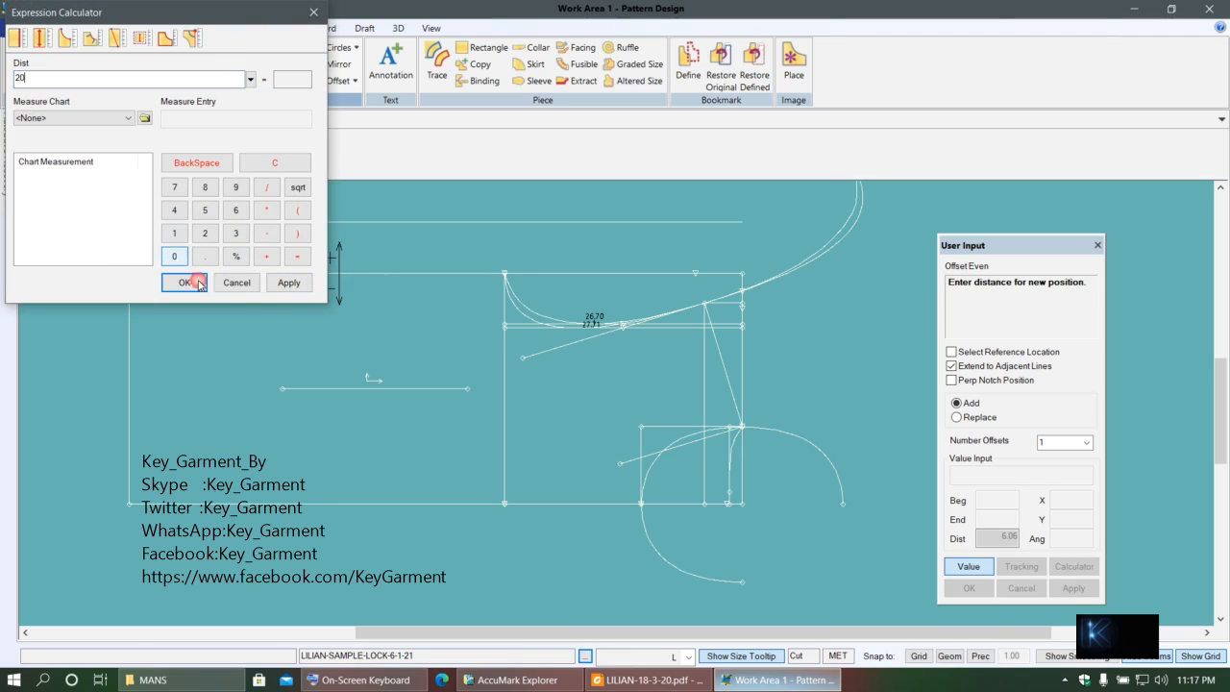
pyautogui.click(287, 283)
pyautogui.click(184, 283)
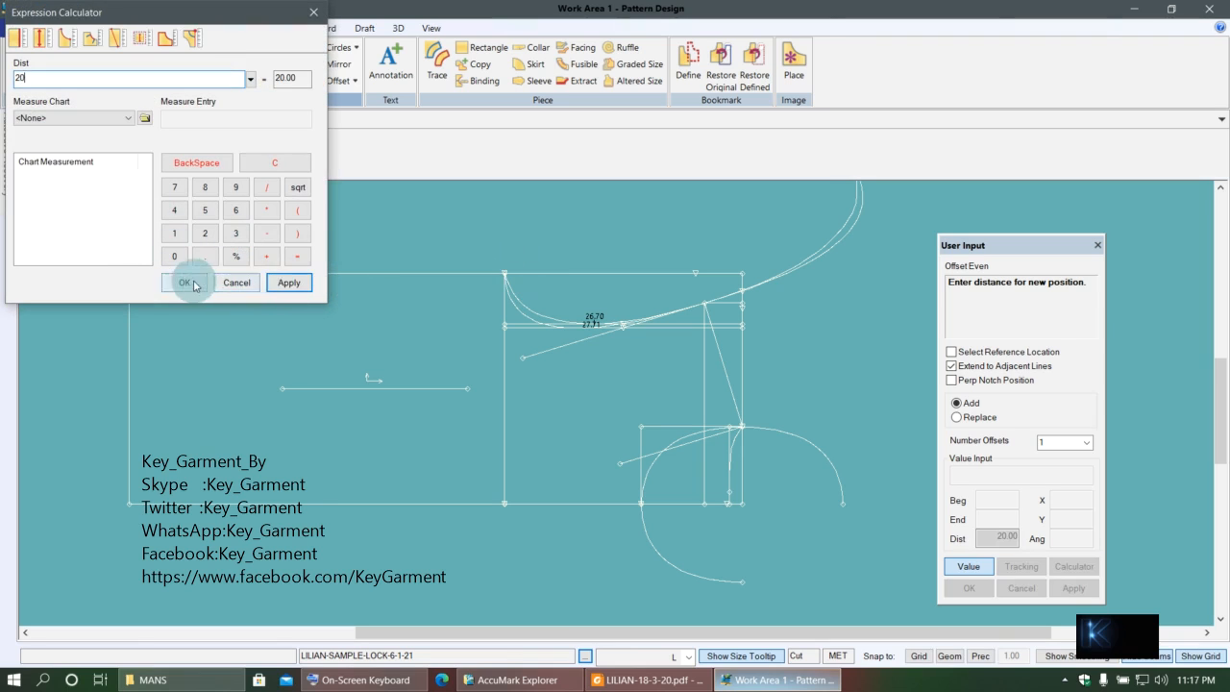
pyautogui.click(506, 237)
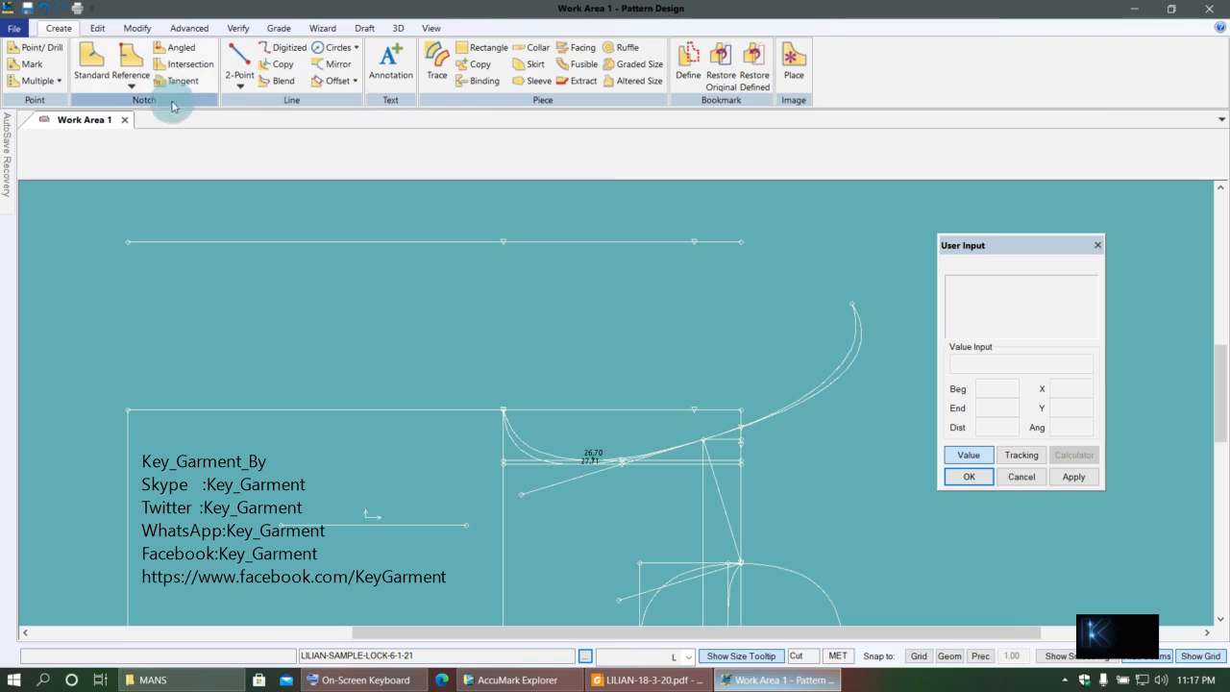
# - Delete the two notches on the new offset line
pyautogui.click(136, 28)
pyautogui.click(21, 85)
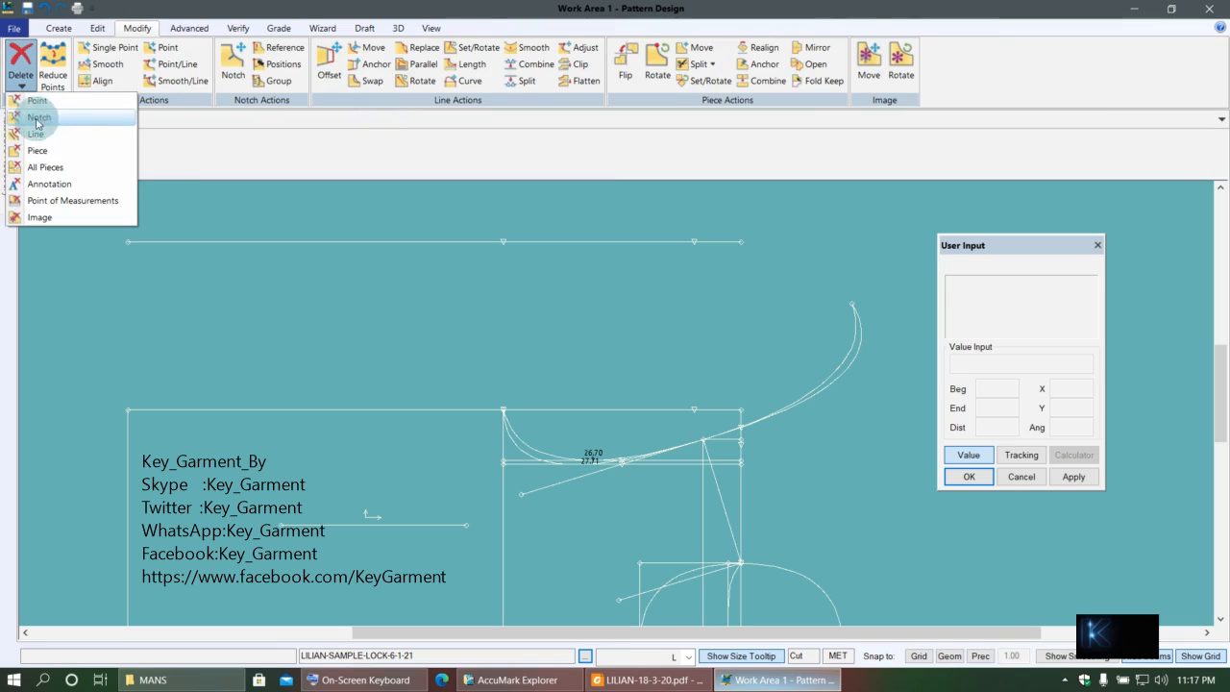
pyautogui.click(31, 101)
pyautogui.rightClick(694, 311)
pyautogui.click(694, 310)
# - Draw two-point lines joining both ends of the offset line to the body's upper corners, closing a rectangle 20 high
pyautogui.click(57, 28)
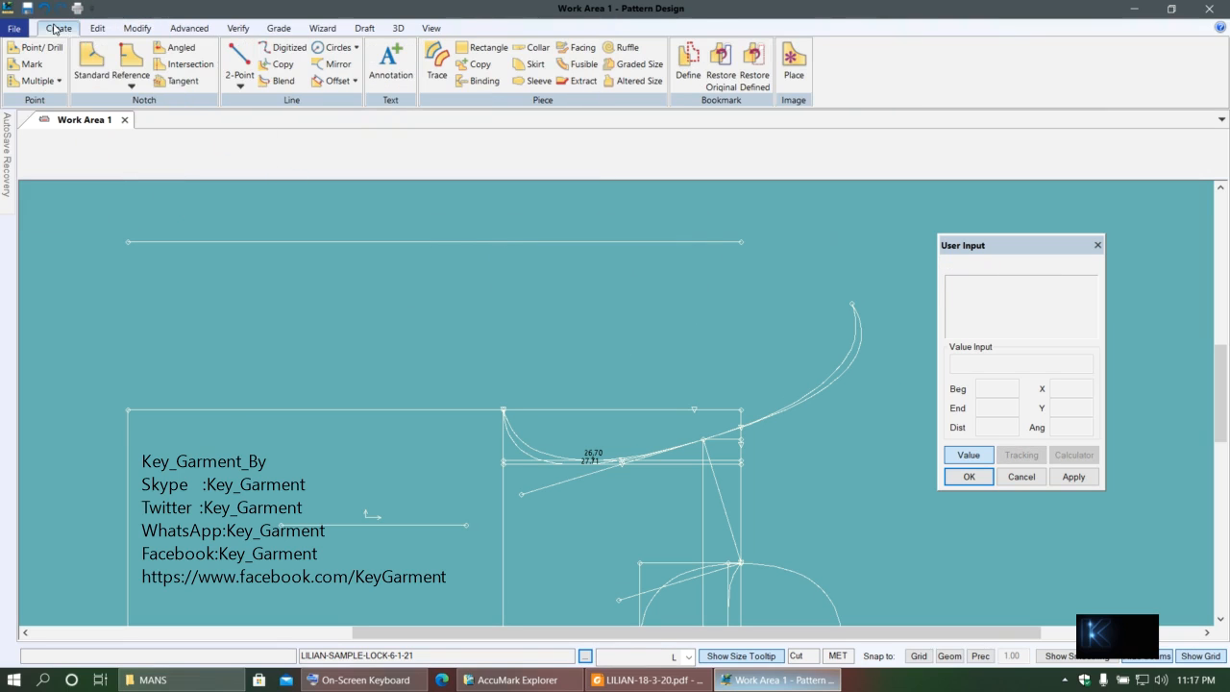
pyautogui.click(240, 85)
pyautogui.click(257, 167)
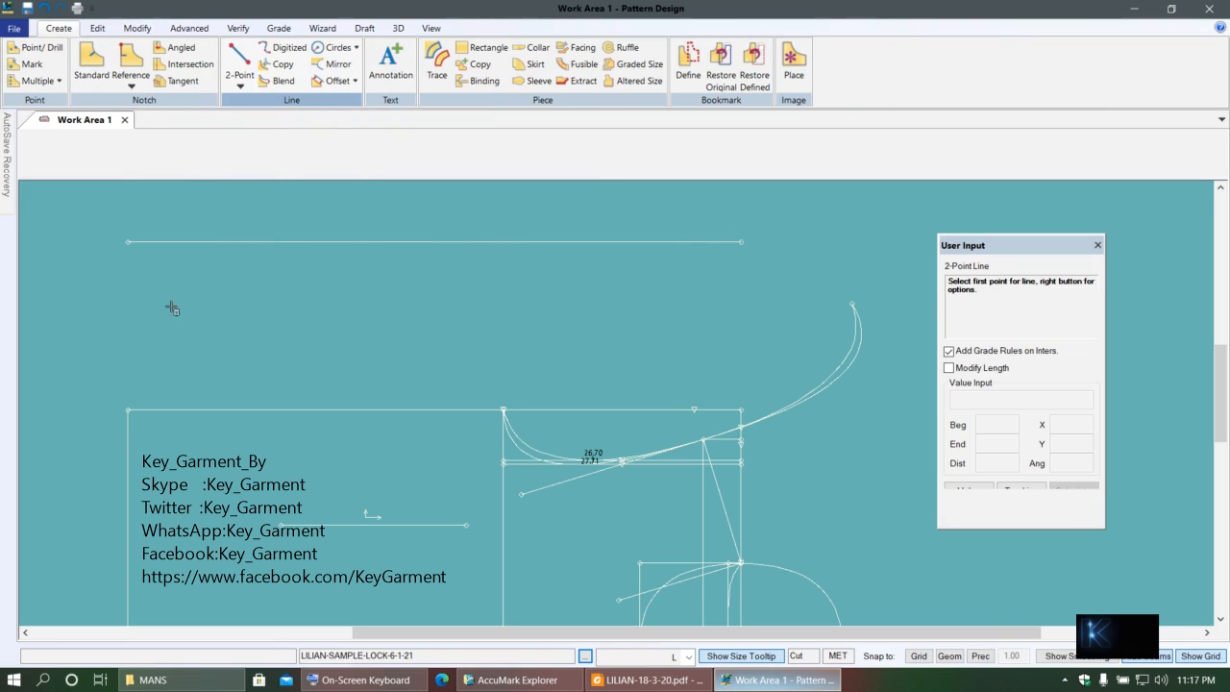
pyautogui.click(129, 413)
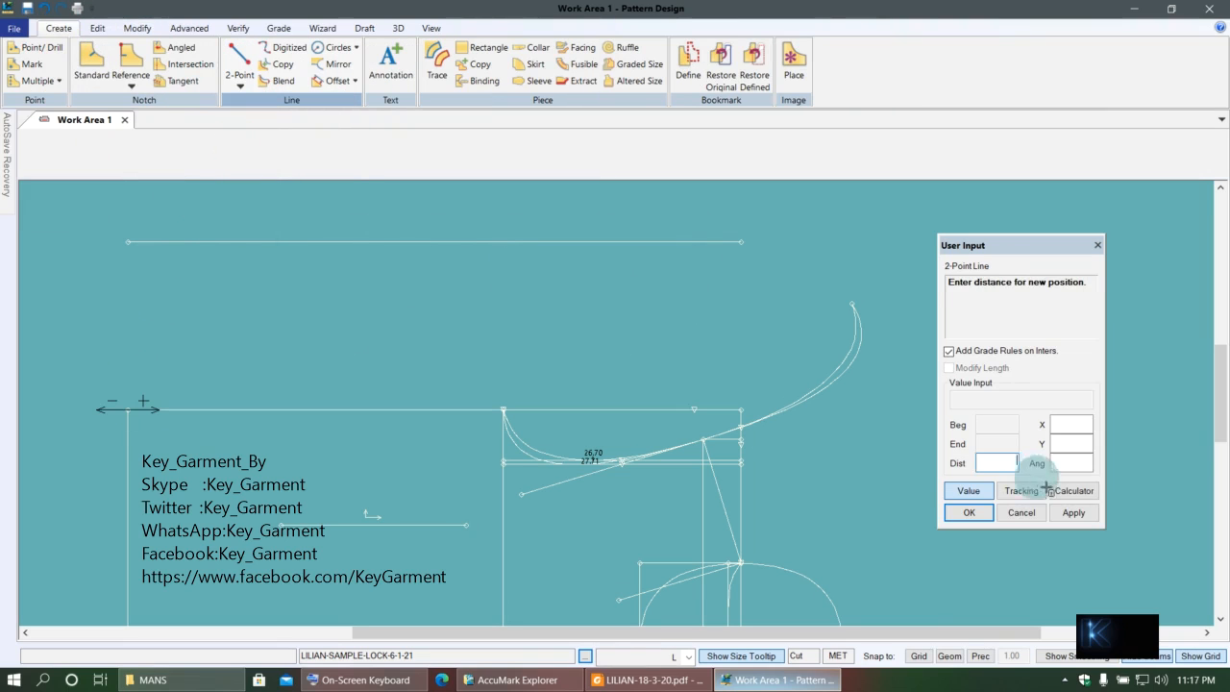
pyautogui.click(986, 500)
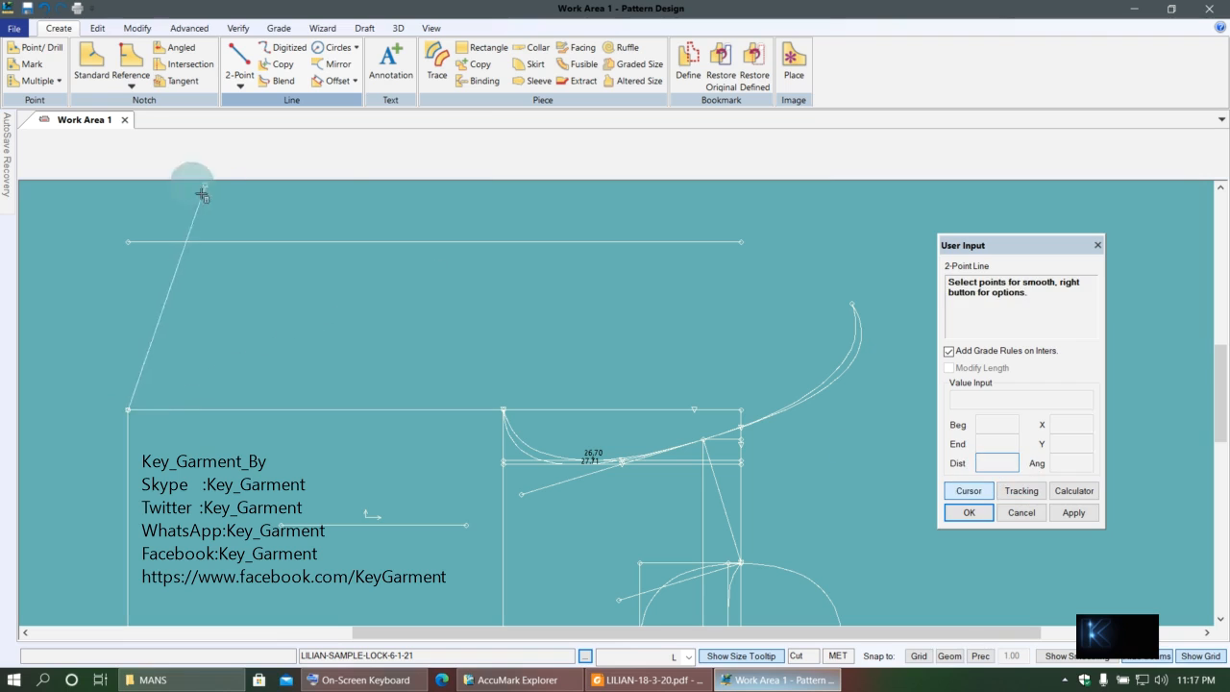
pyautogui.click(121, 243)
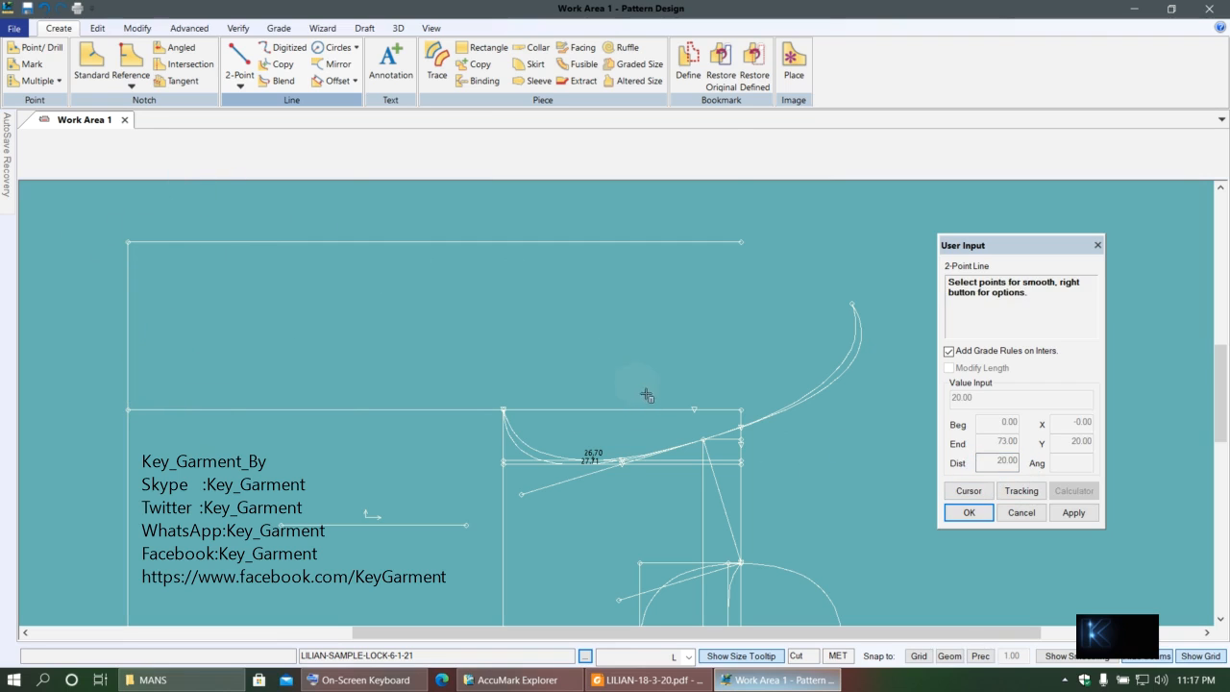
pyautogui.click(759, 423)
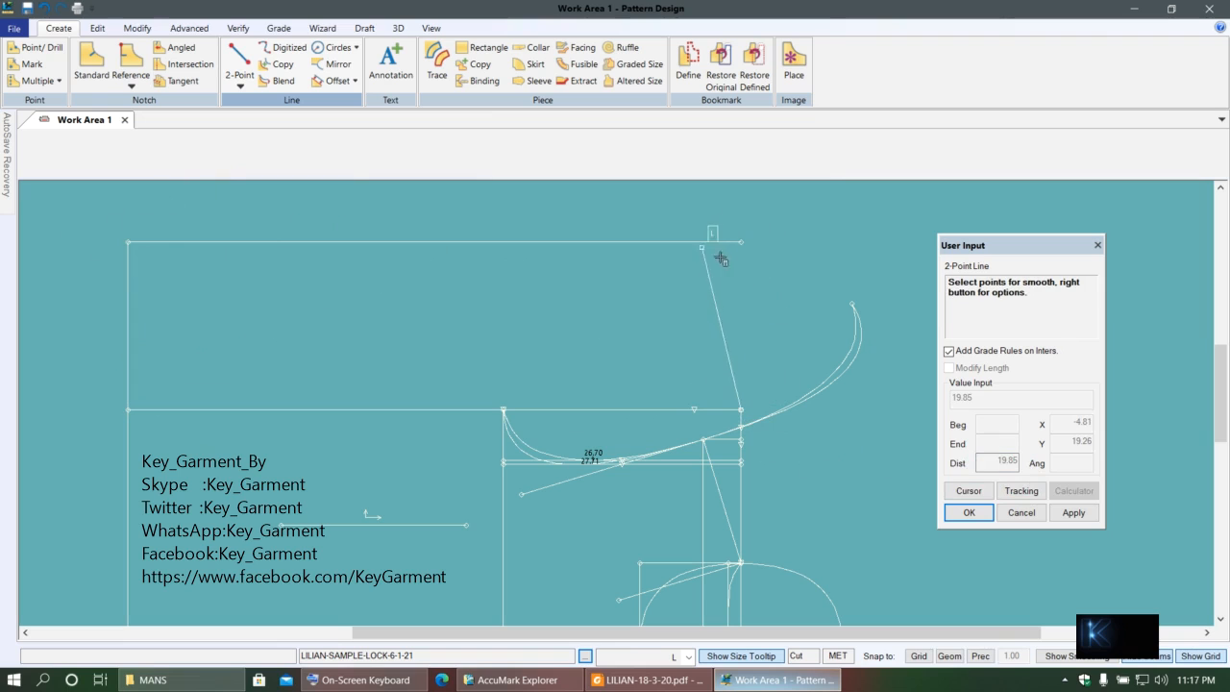
pyautogui.rightClick(567, 298)
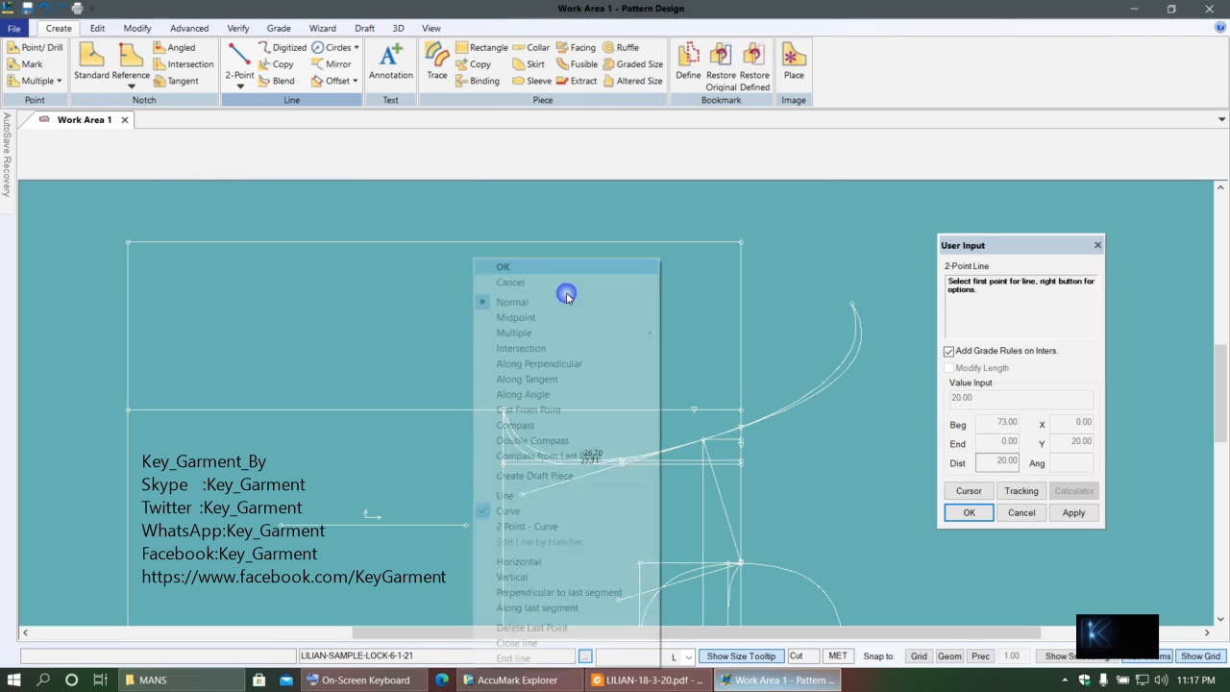
pyautogui.click(522, 268)
pyautogui.click(132, 62)
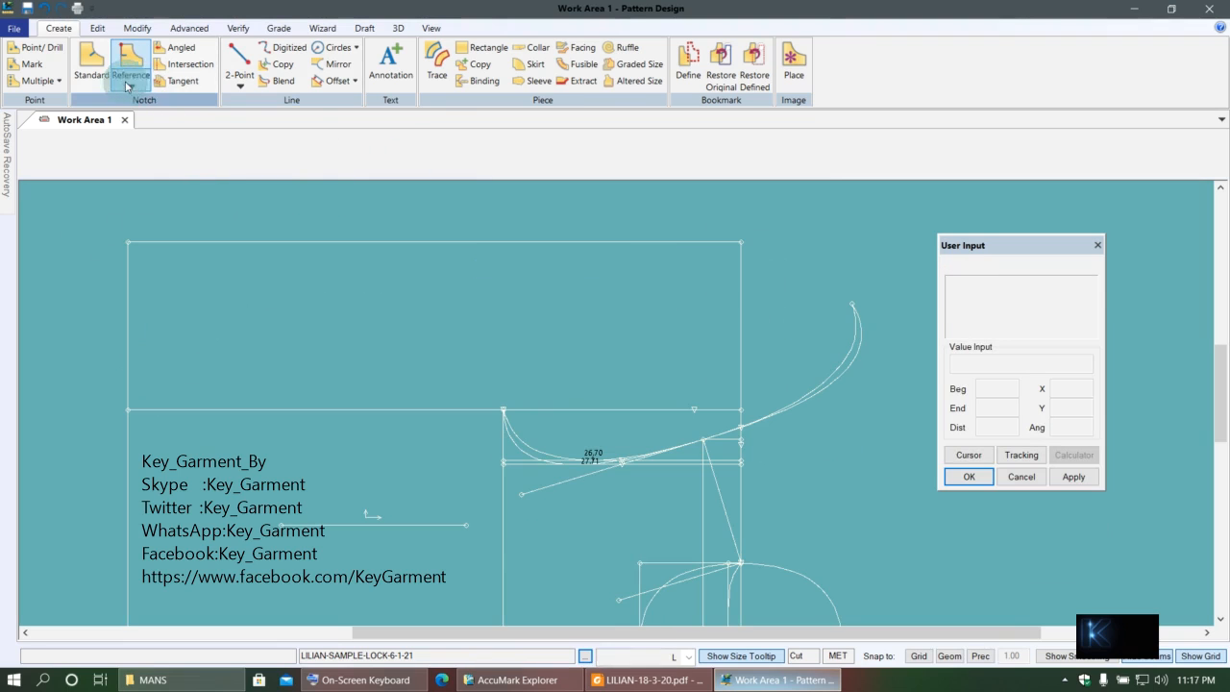
pyautogui.scroll(-1, 576, 370)
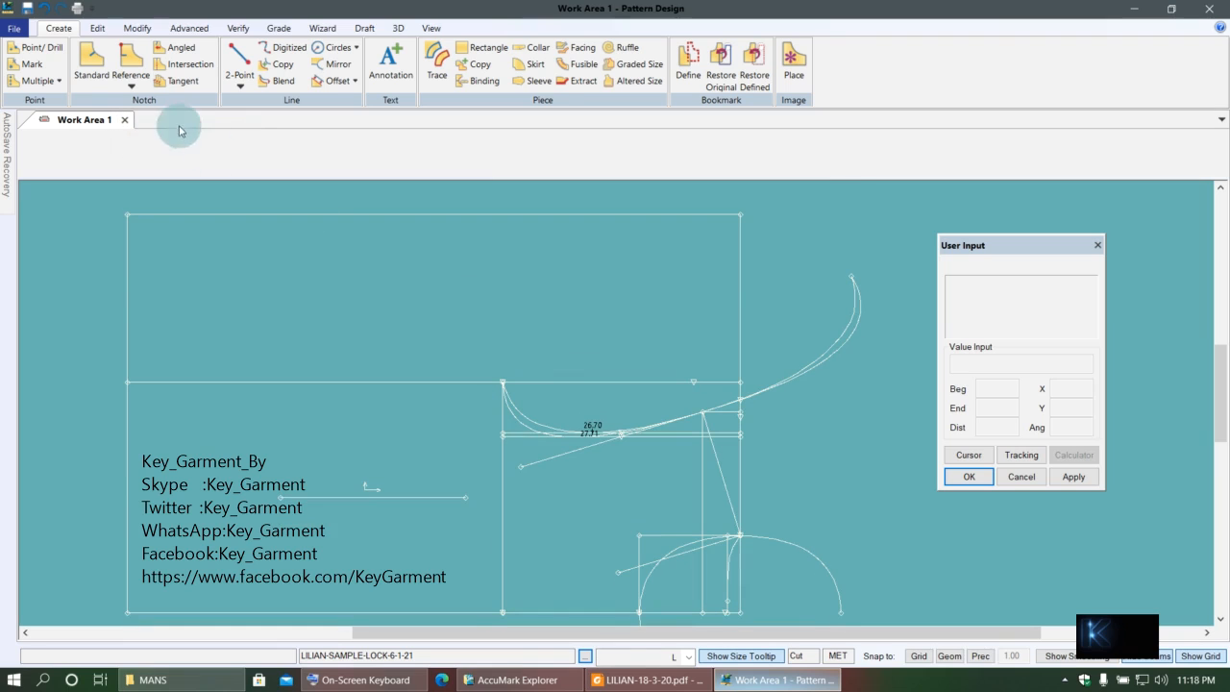
# - Delete the extra point on the body's upper edge between the armhole and the corner, and save the pattern
pyautogui.click(137, 28)
pyautogui.click(20, 88)
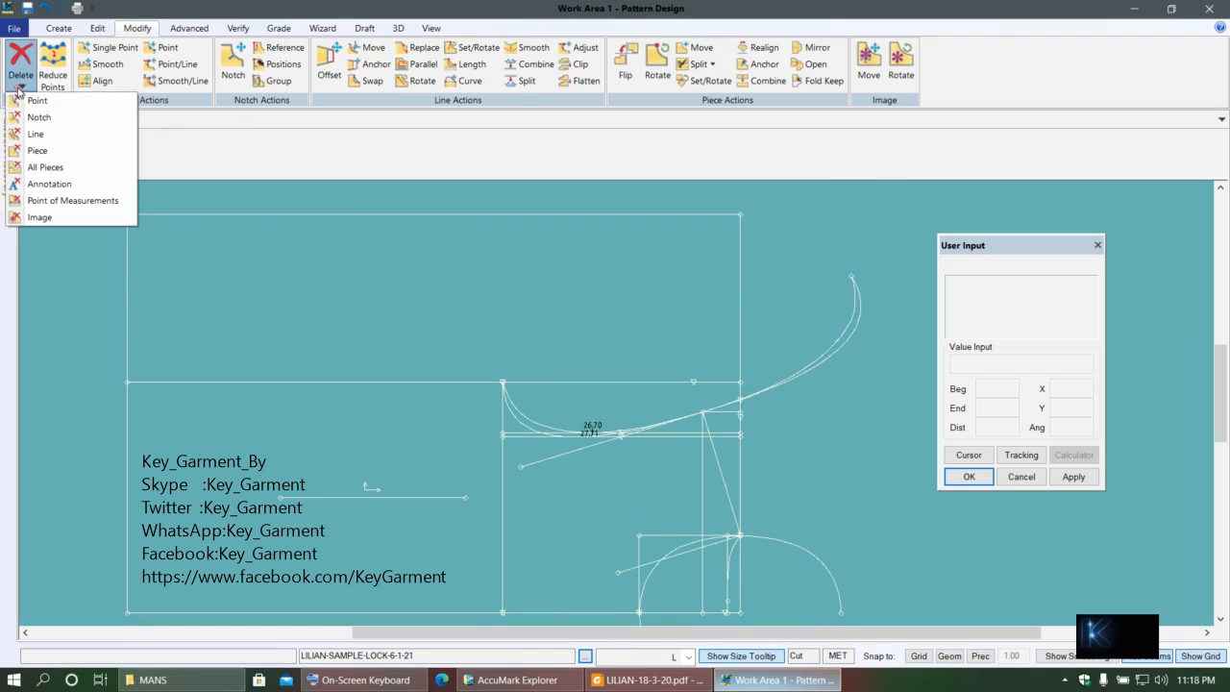
pyautogui.click(36, 100)
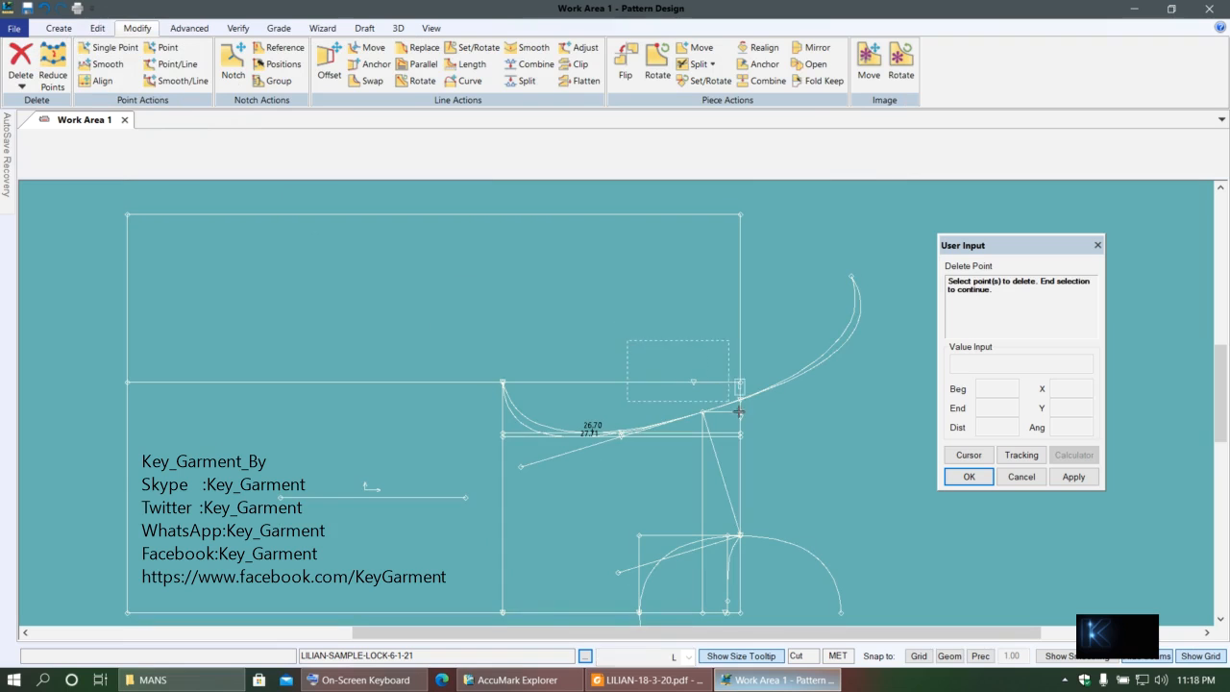
pyautogui.rightClick(587, 314)
pyautogui.click(629, 322)
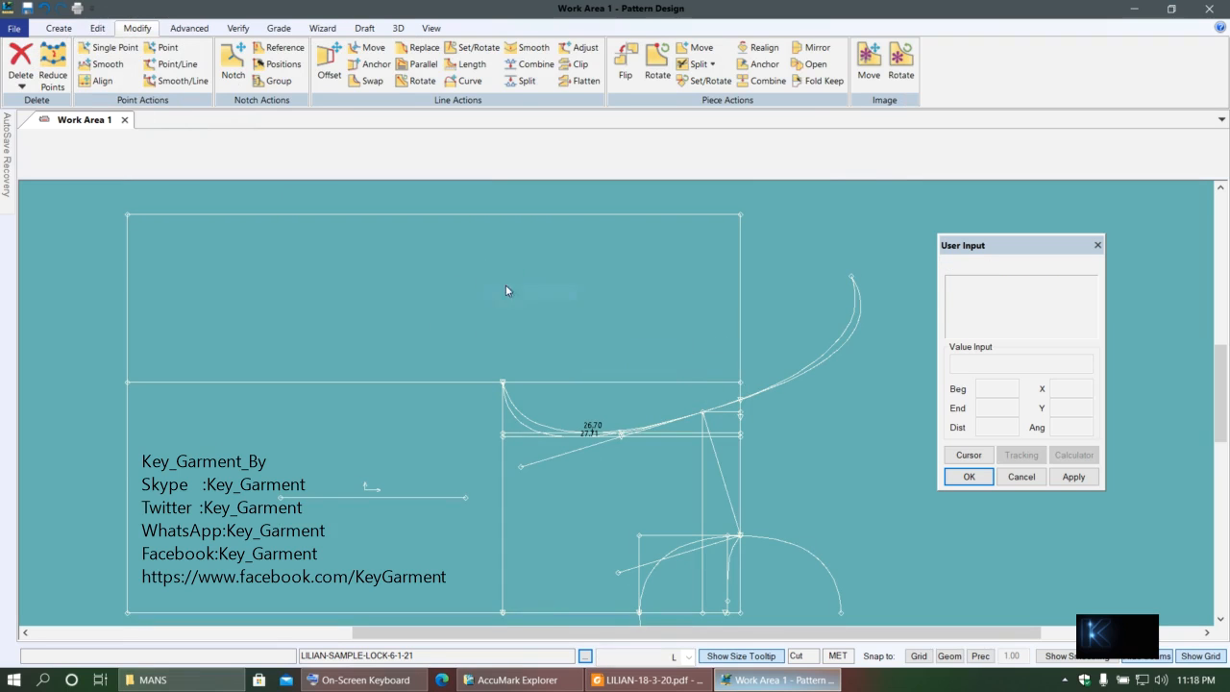
pyautogui.click(28, 8)
pyautogui.rightClick(437, 331)
pyautogui.click(441, 340)
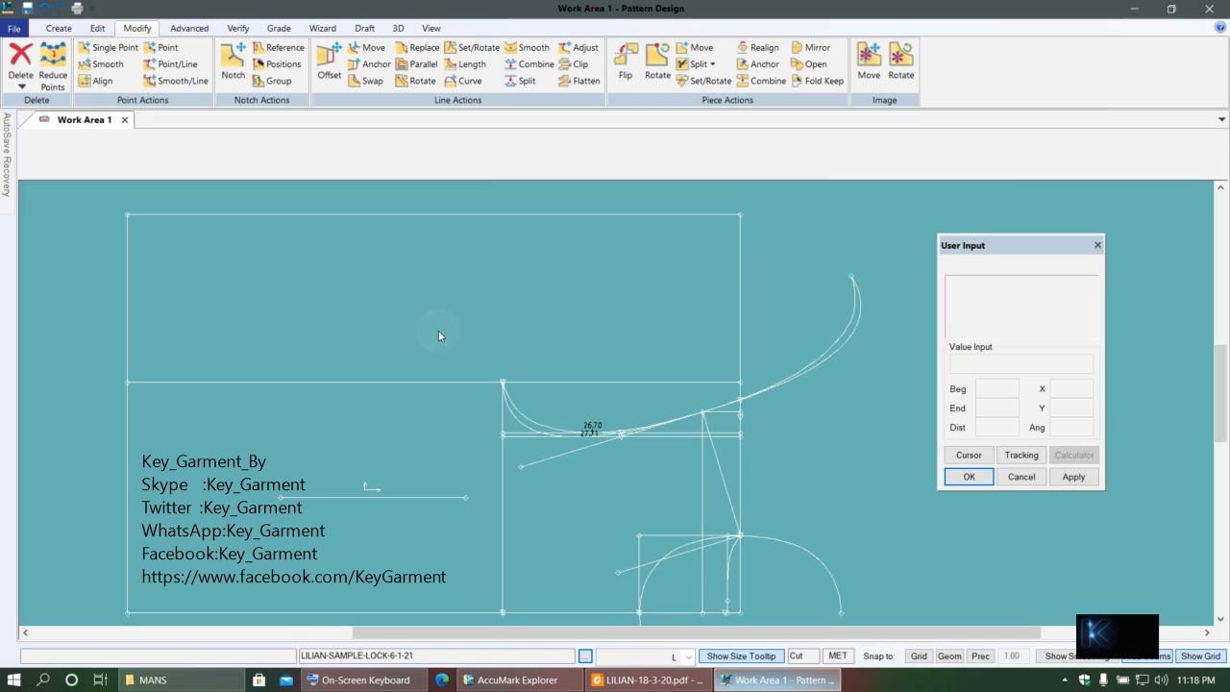
# - Check the size L sleeve length from center back in the LILIAN measurement chart, and return to Pattern Design
pyautogui.scroll(-2, 329, 405)
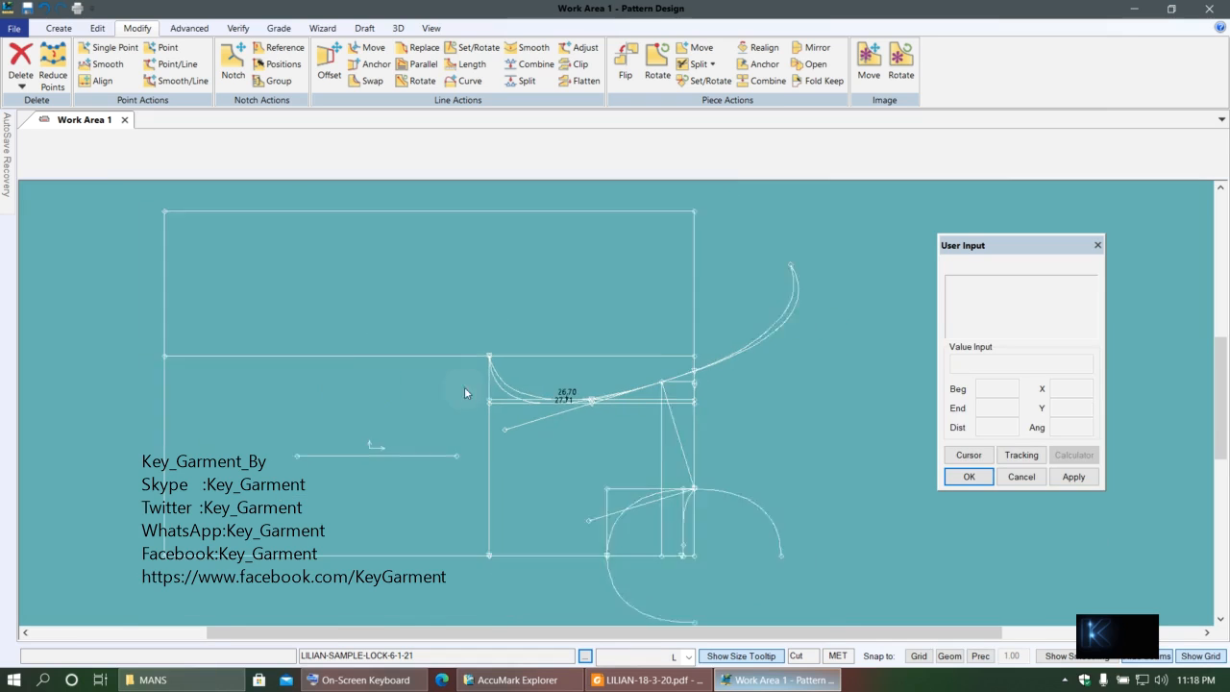
pyautogui.scroll(3, 543, 390)
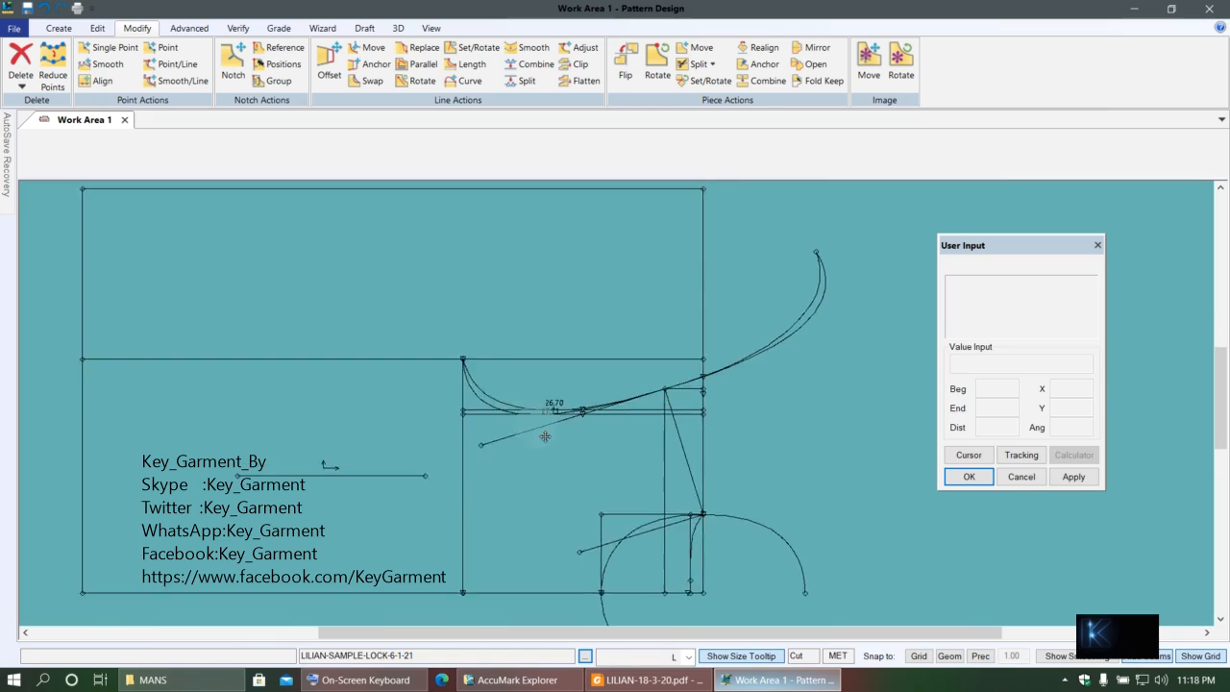
pyautogui.scroll(-2, 553, 433)
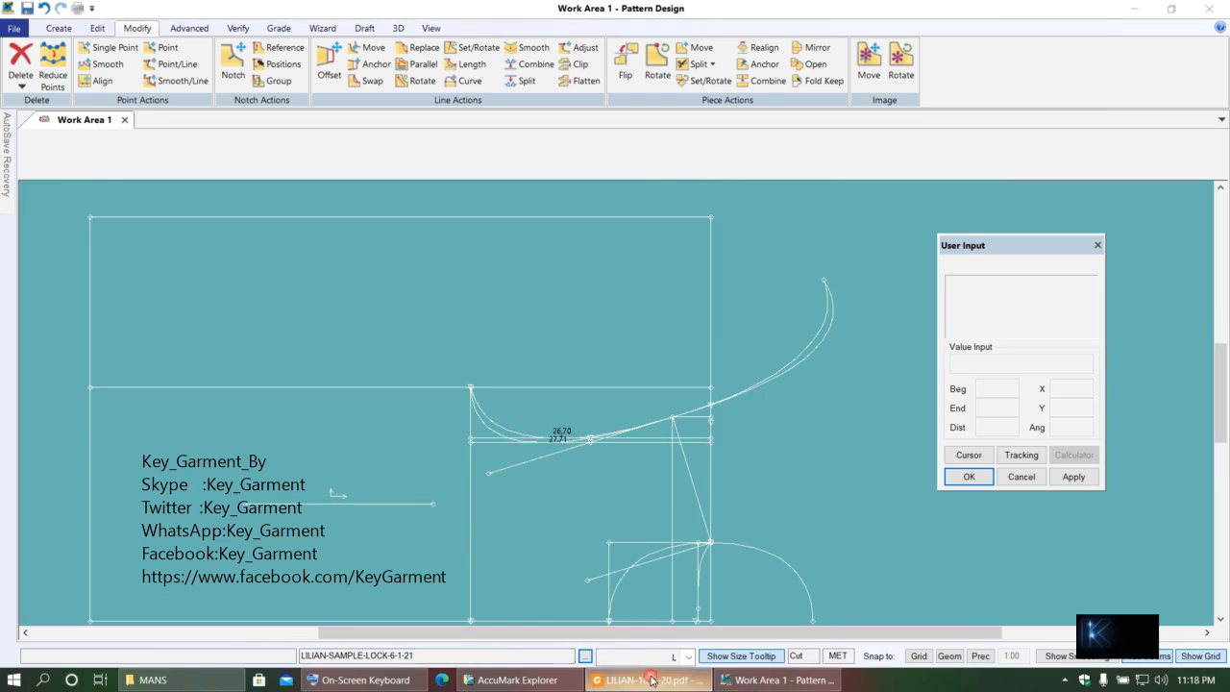
pyautogui.click(646, 680)
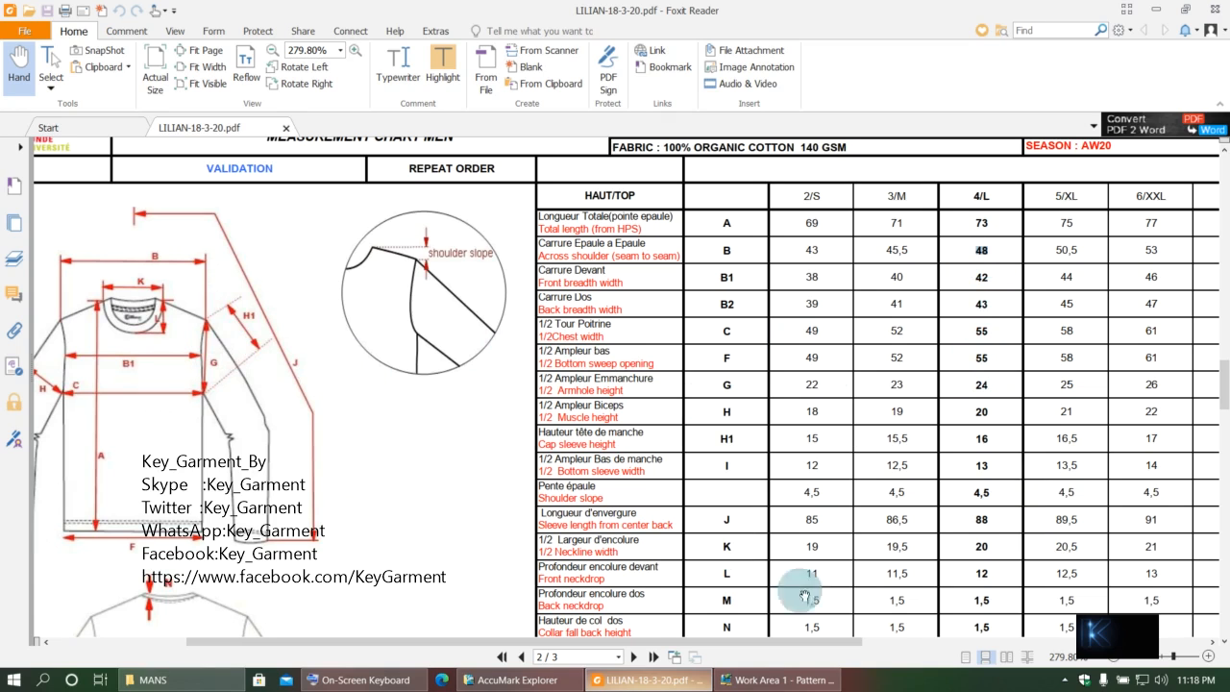
pyautogui.click(754, 680)
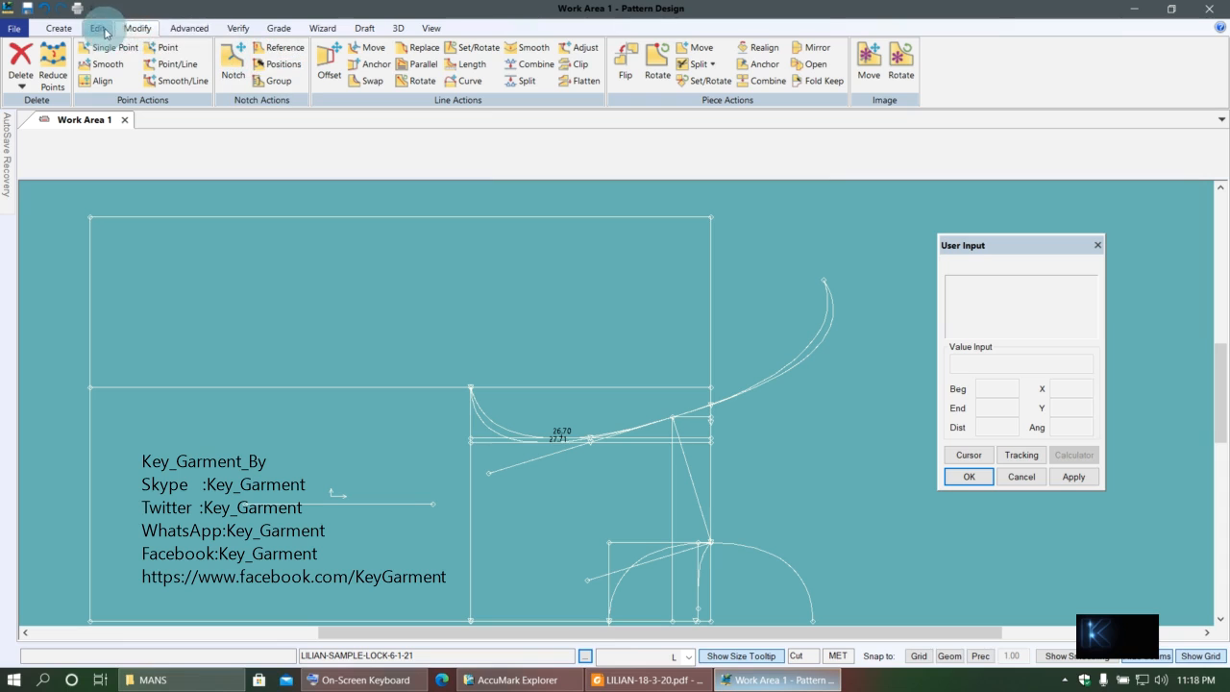
pyautogui.click(179, 64)
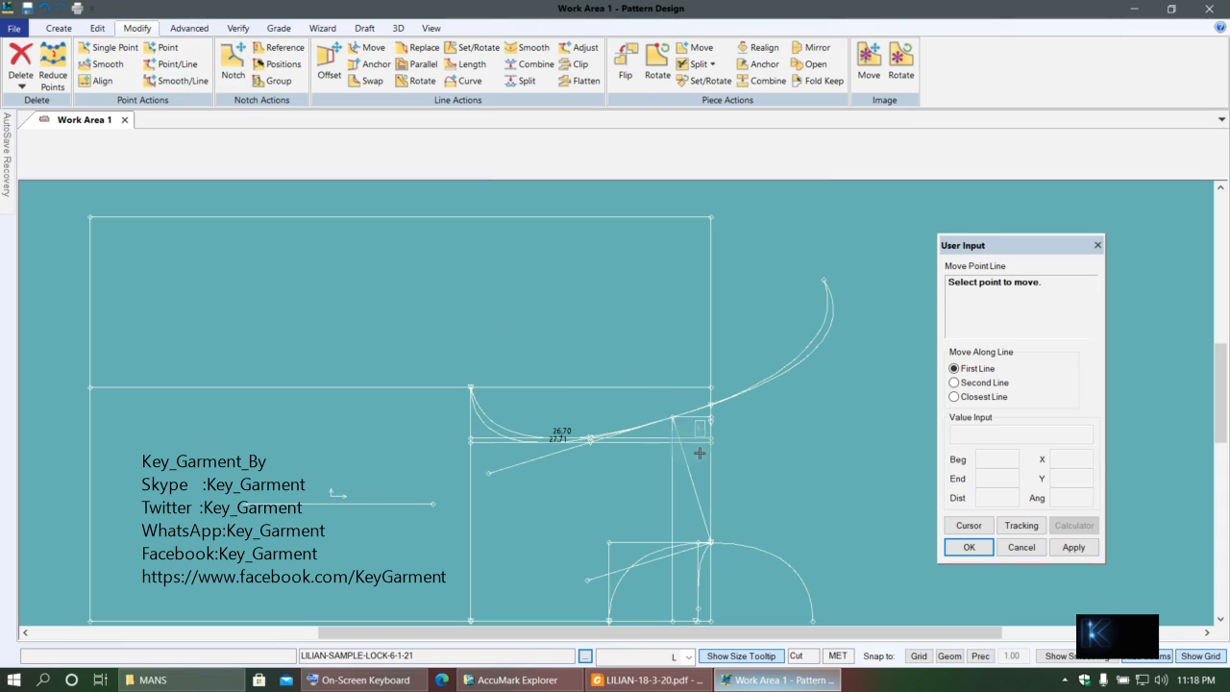
pyautogui.rightClick(408, 252)
pyautogui.click(396, 263)
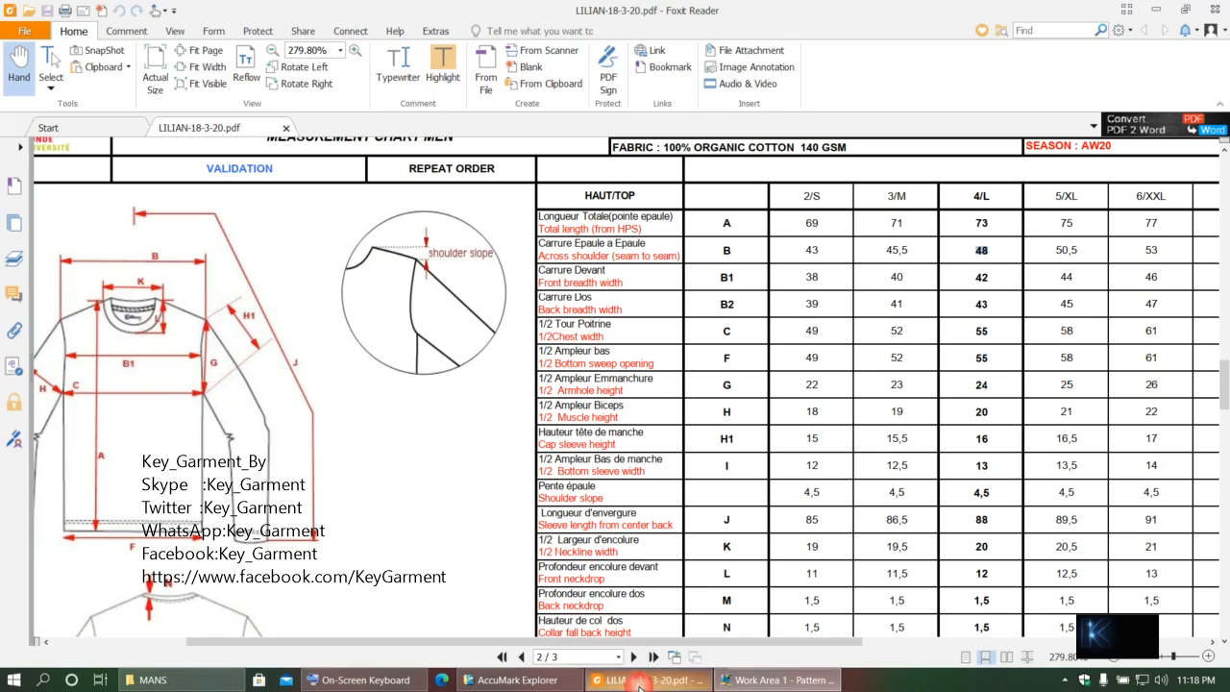
# - Recheck the size L sleeve length and shoulder width in the PDF chart, and return to Pattern Design
pyautogui.click(640, 679)
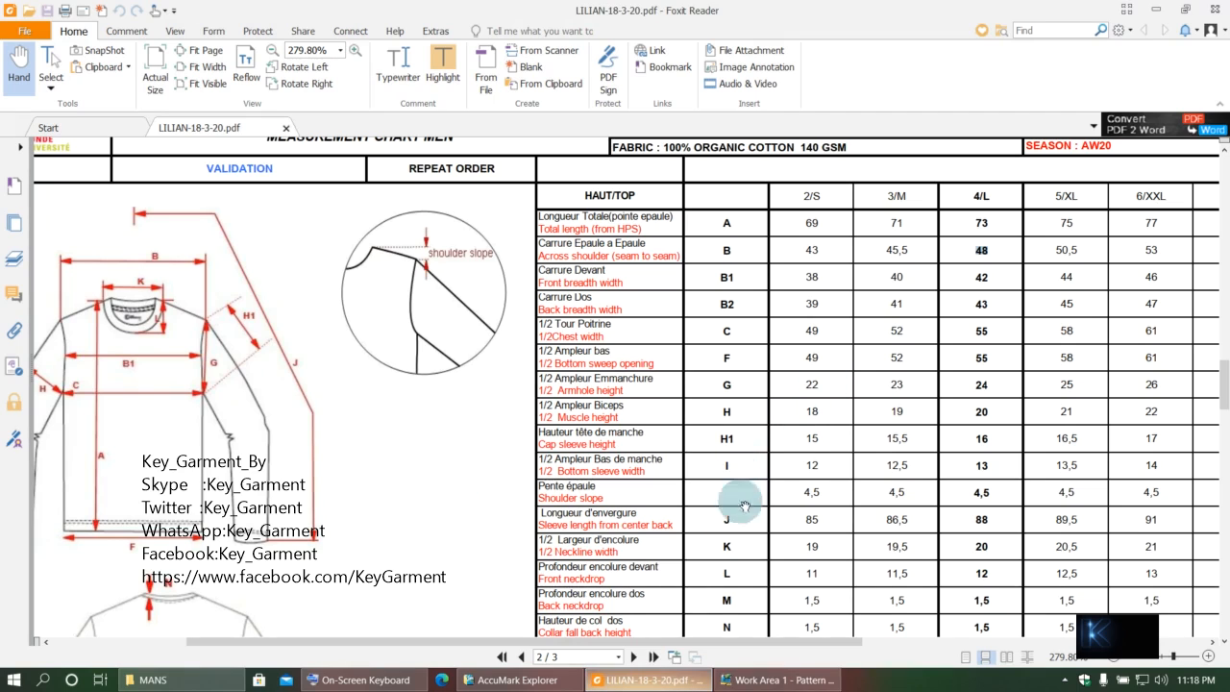
pyautogui.click(743, 687)
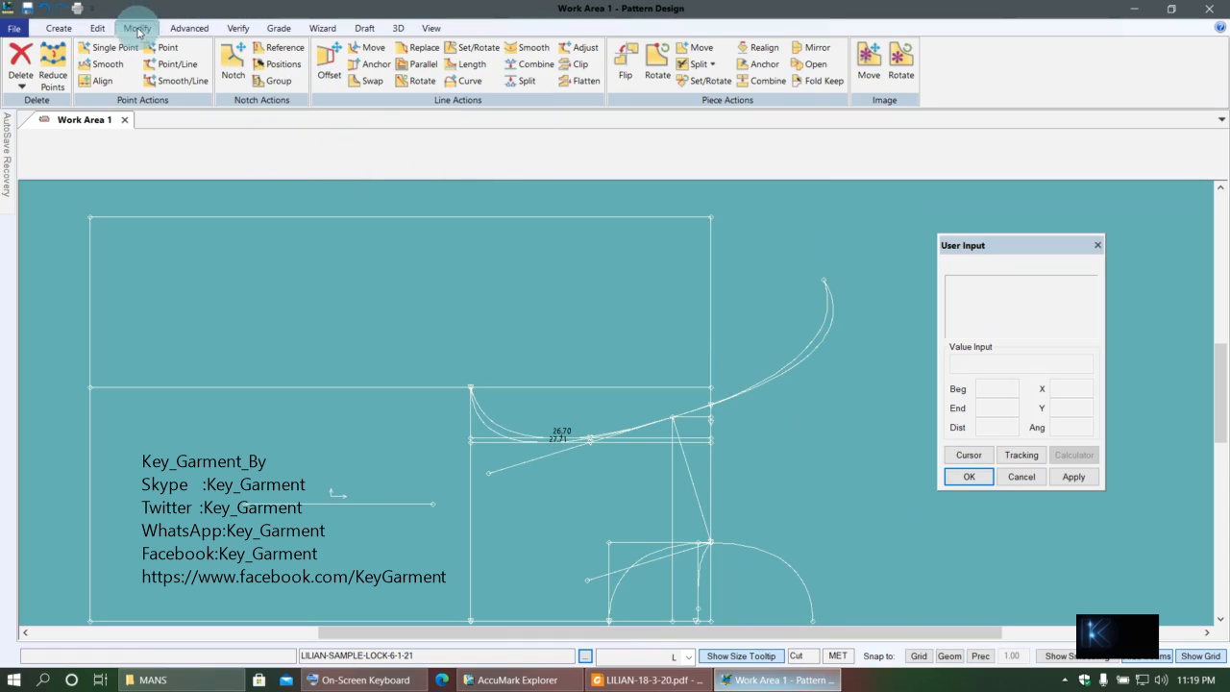
# - Add an even offset of the upper rectangle's hem-side edge toward the neck, using the calculated distance -88-24
pyautogui.click(65, 31)
pyautogui.click(339, 81)
pyautogui.click(355, 96)
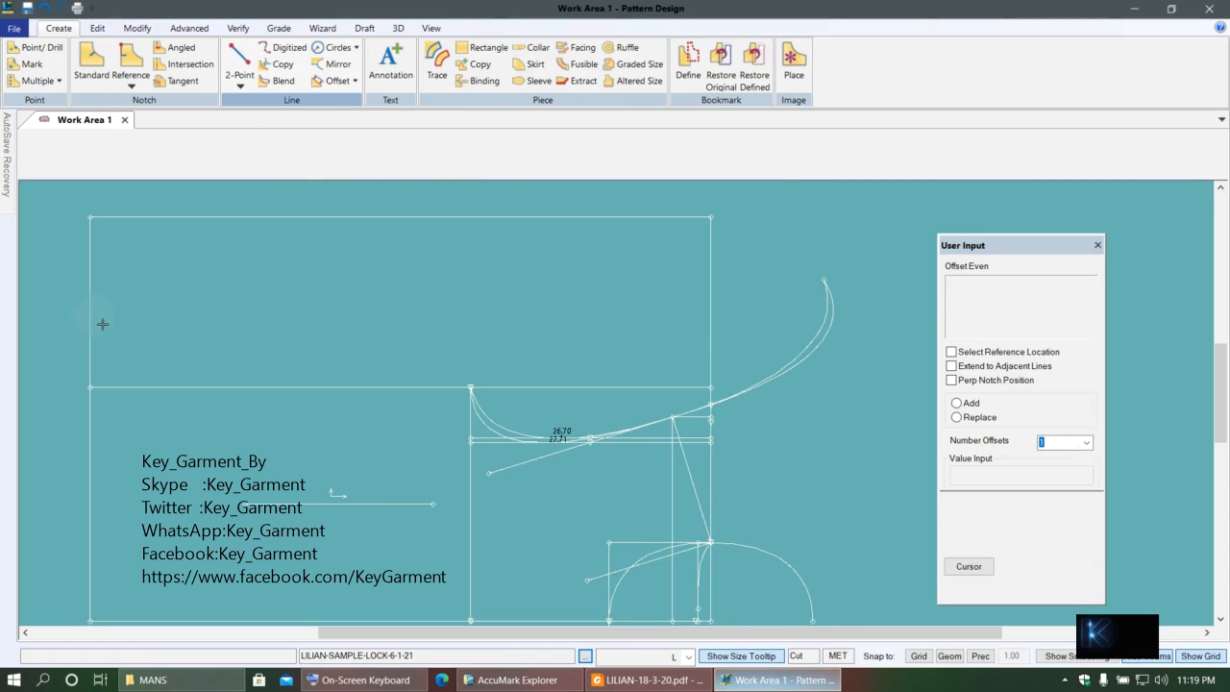
pyautogui.click(173, 307)
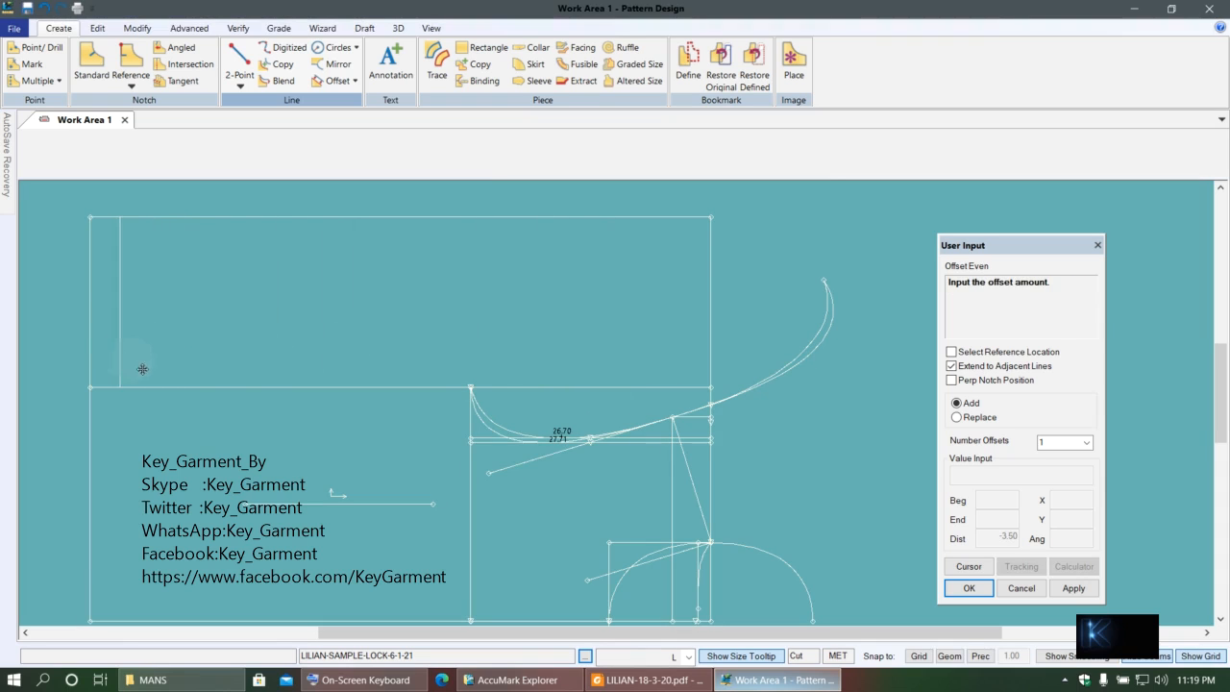
pyautogui.click(969, 566)
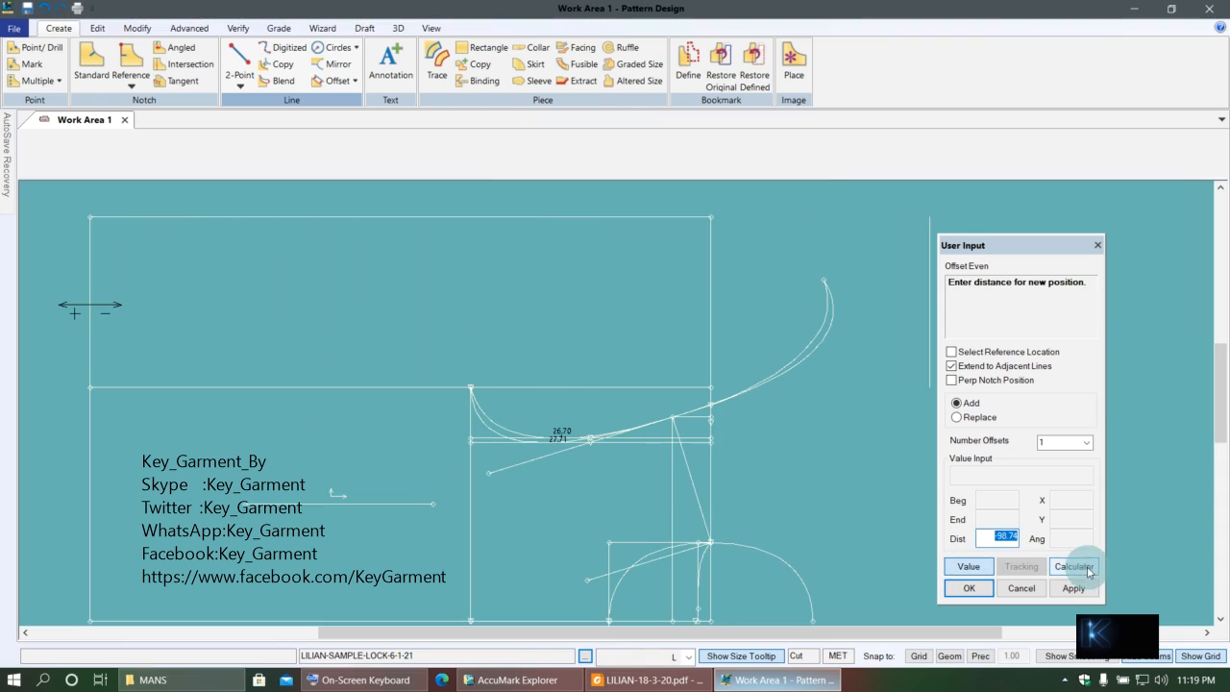
pyautogui.click(1089, 567)
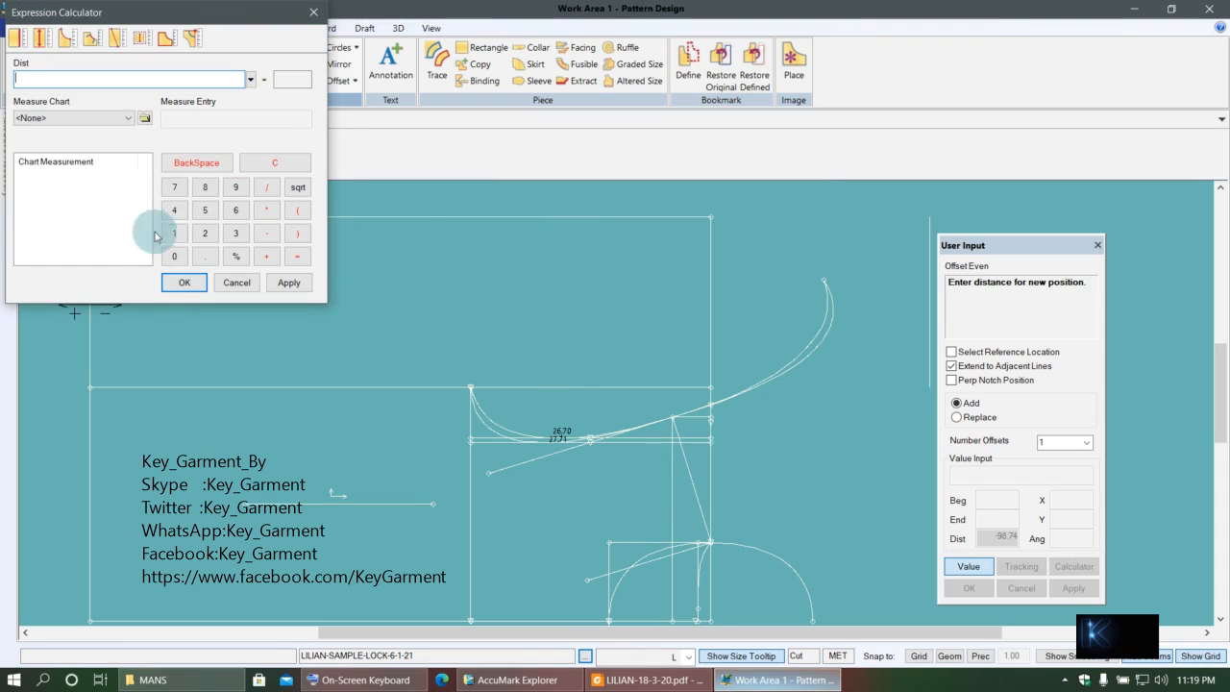
pyautogui.click(266, 236)
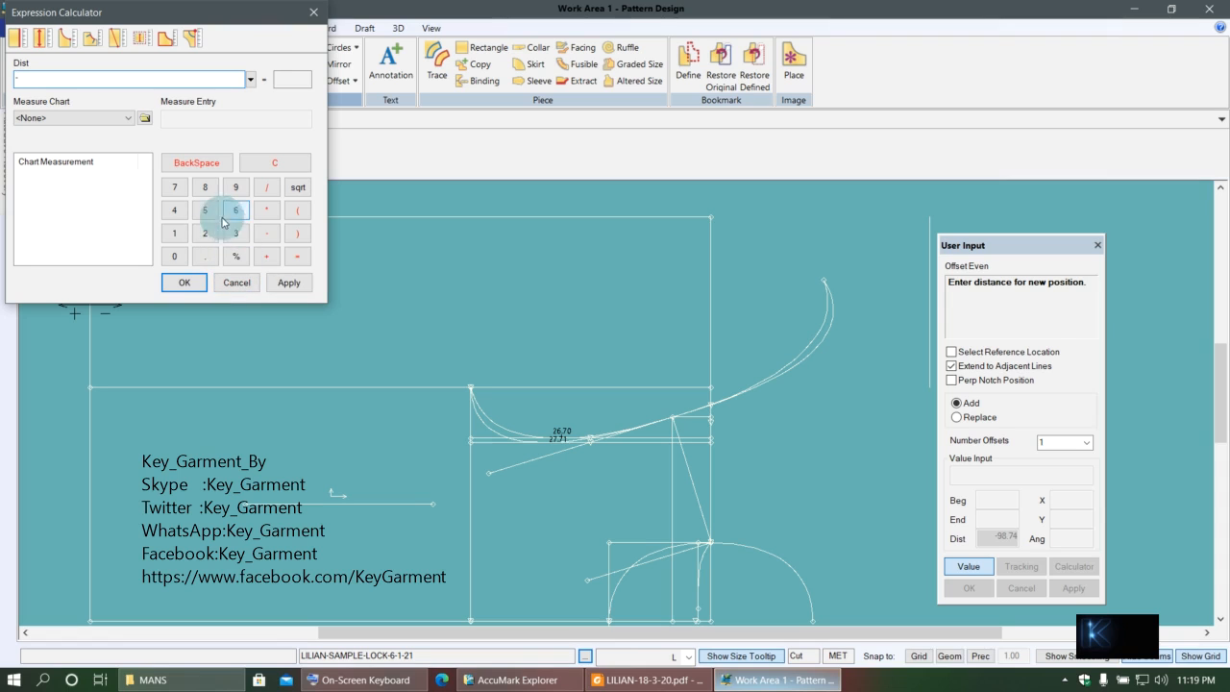
pyautogui.click(205, 188)
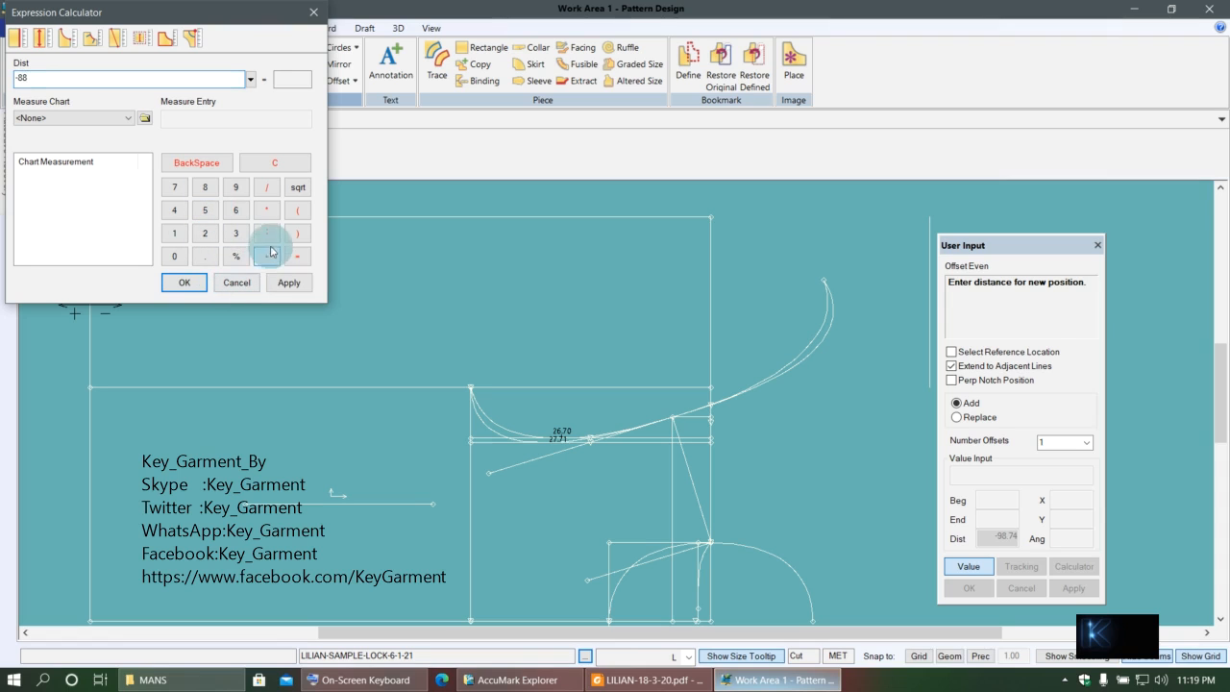
pyautogui.click(205, 236)
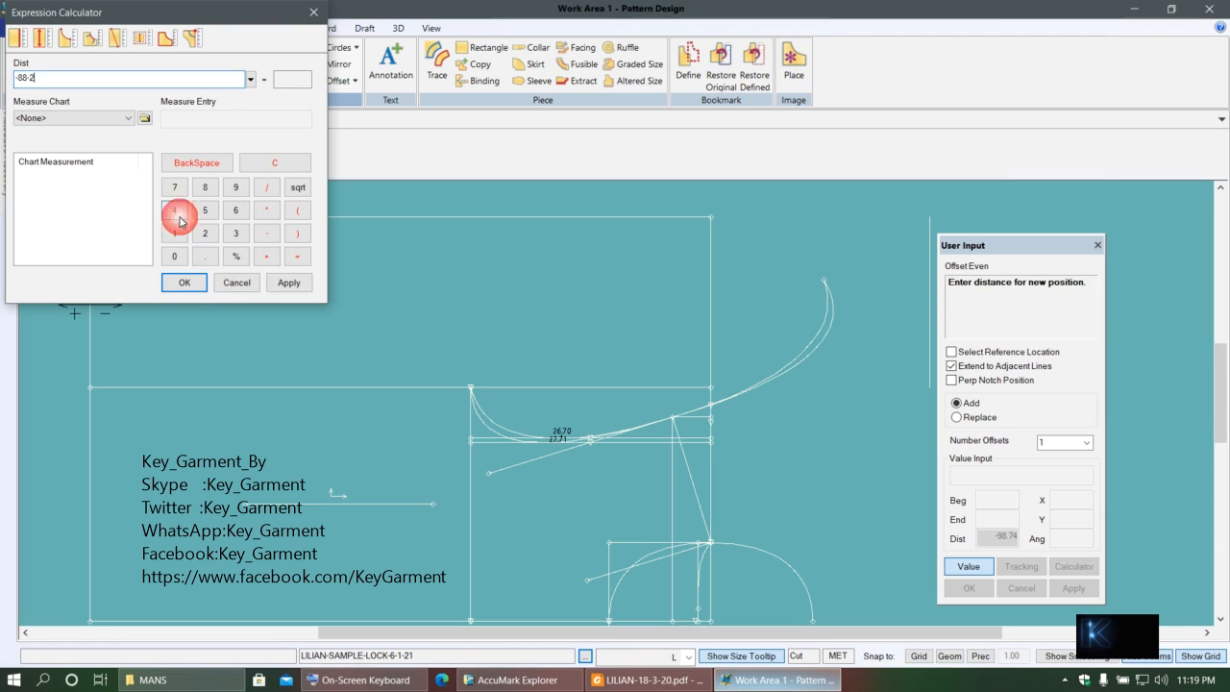
pyautogui.click(288, 282)
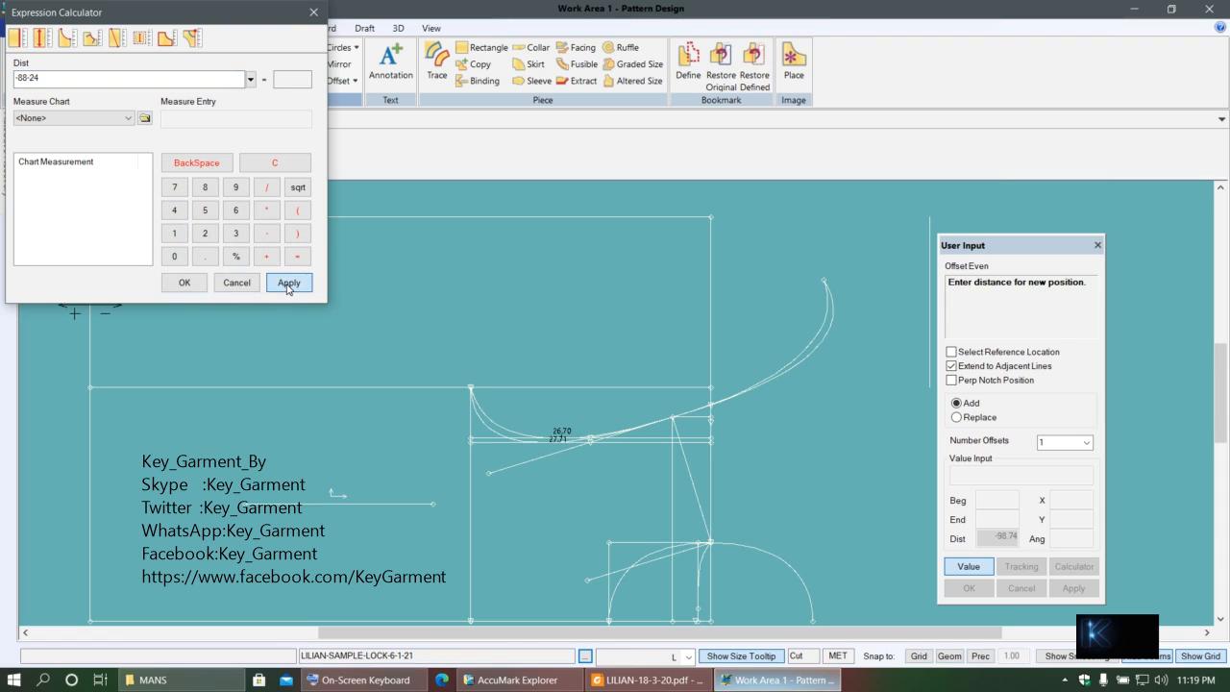
pyautogui.click(289, 282)
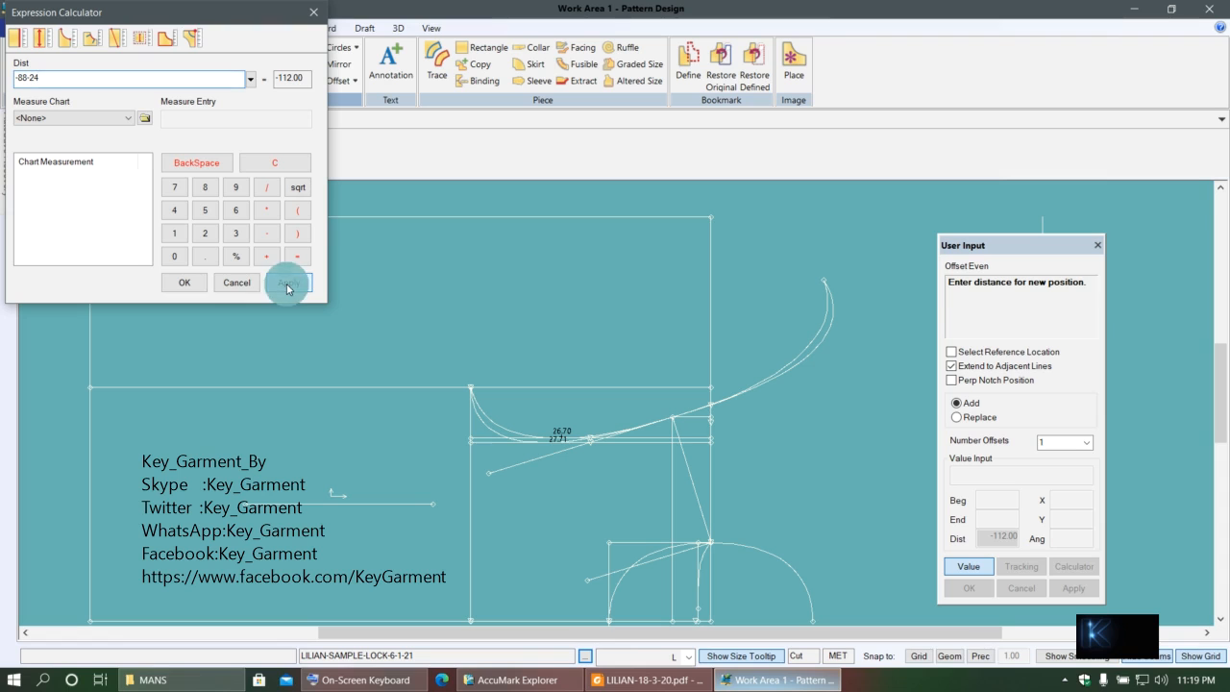
pyautogui.click(183, 283)
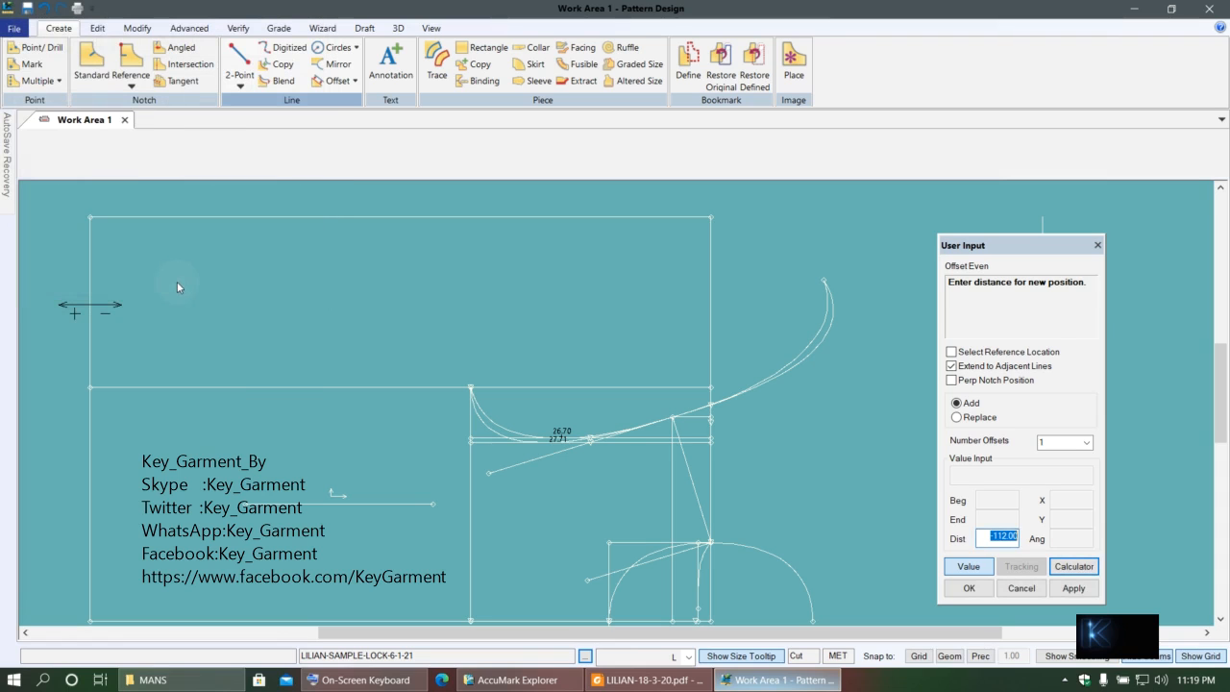
pyautogui.click(292, 298)
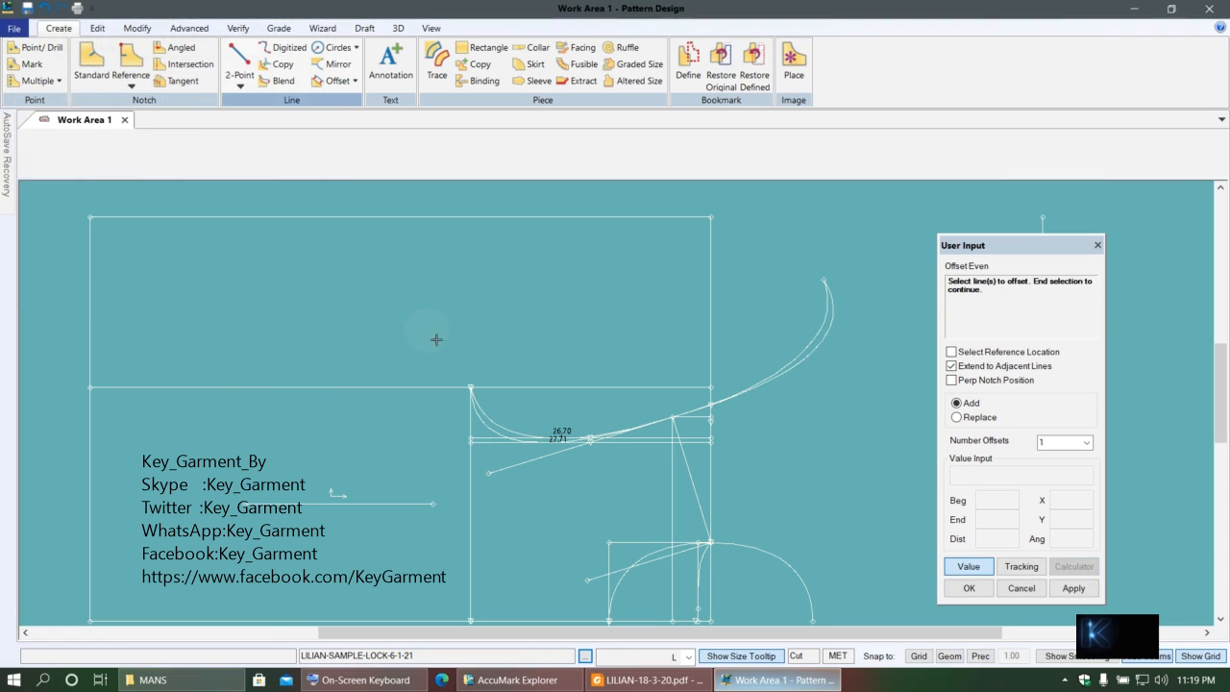
pyautogui.rightClick(252, 301)
pyautogui.click(235, 305)
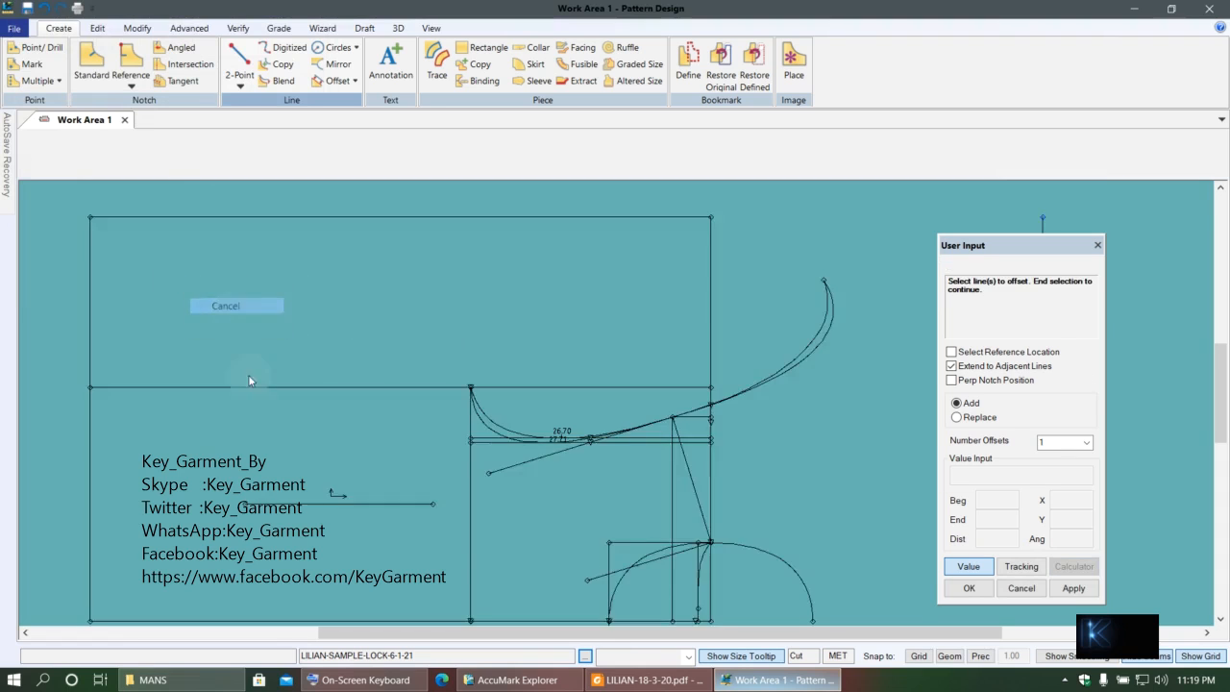
# - Calculate 88-24 in the Expression Calculator to work out the sleeve length without half the shoulder width
pyautogui.click(335, 686)
pyautogui.click(336, 686)
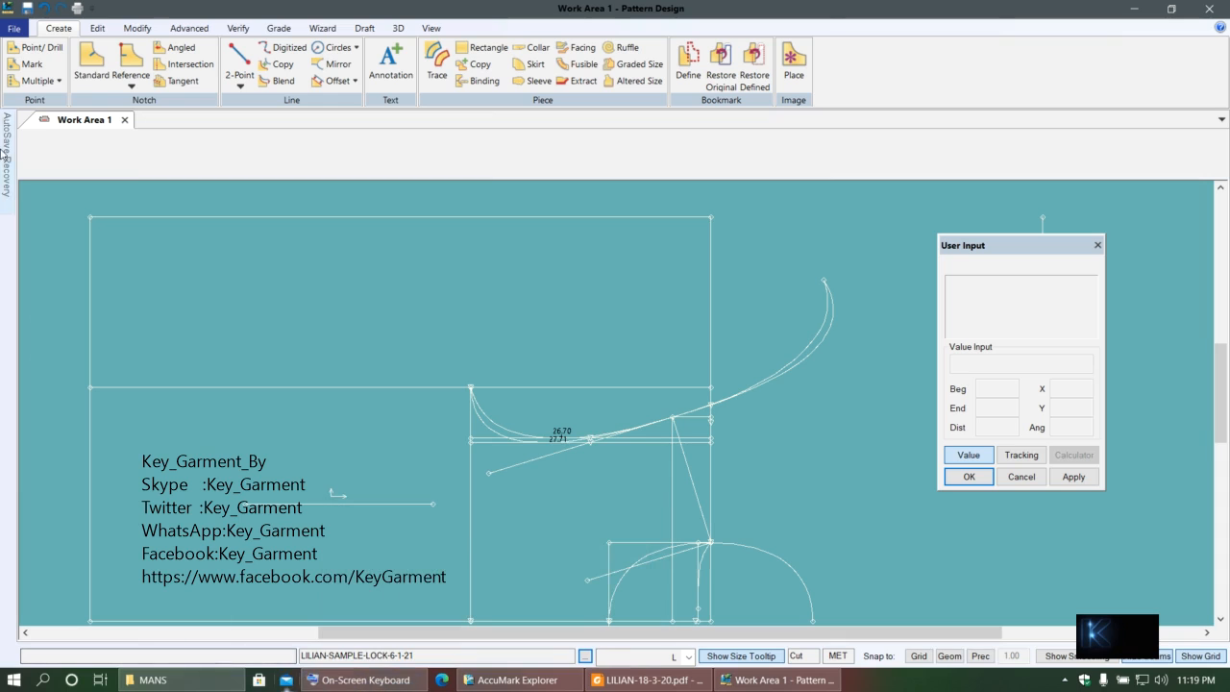
pyautogui.click(432, 28)
pyautogui.click(25, 62)
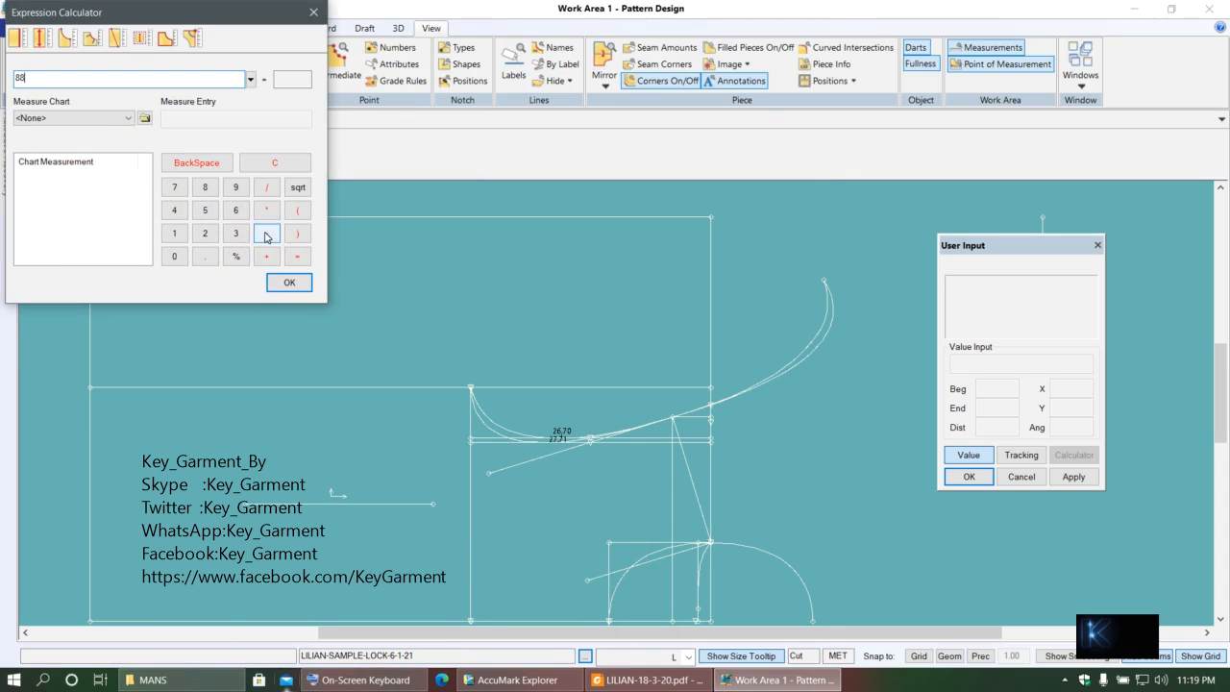
pyautogui.click(203, 234)
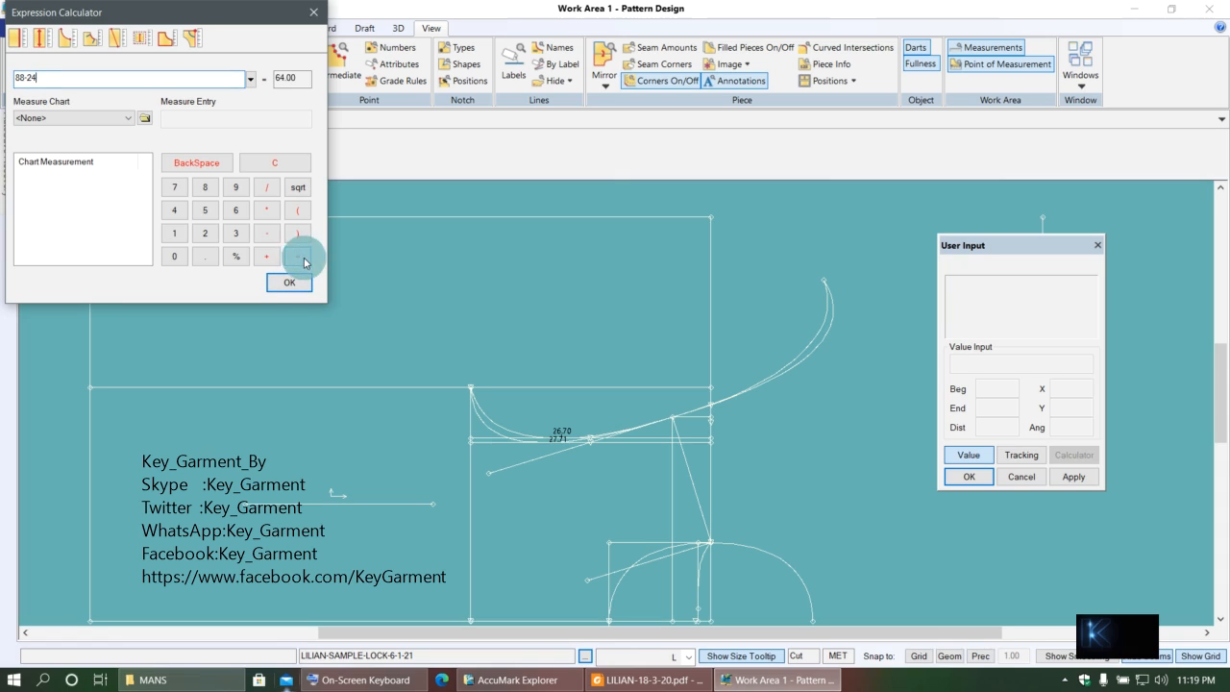
pyautogui.click(317, 11)
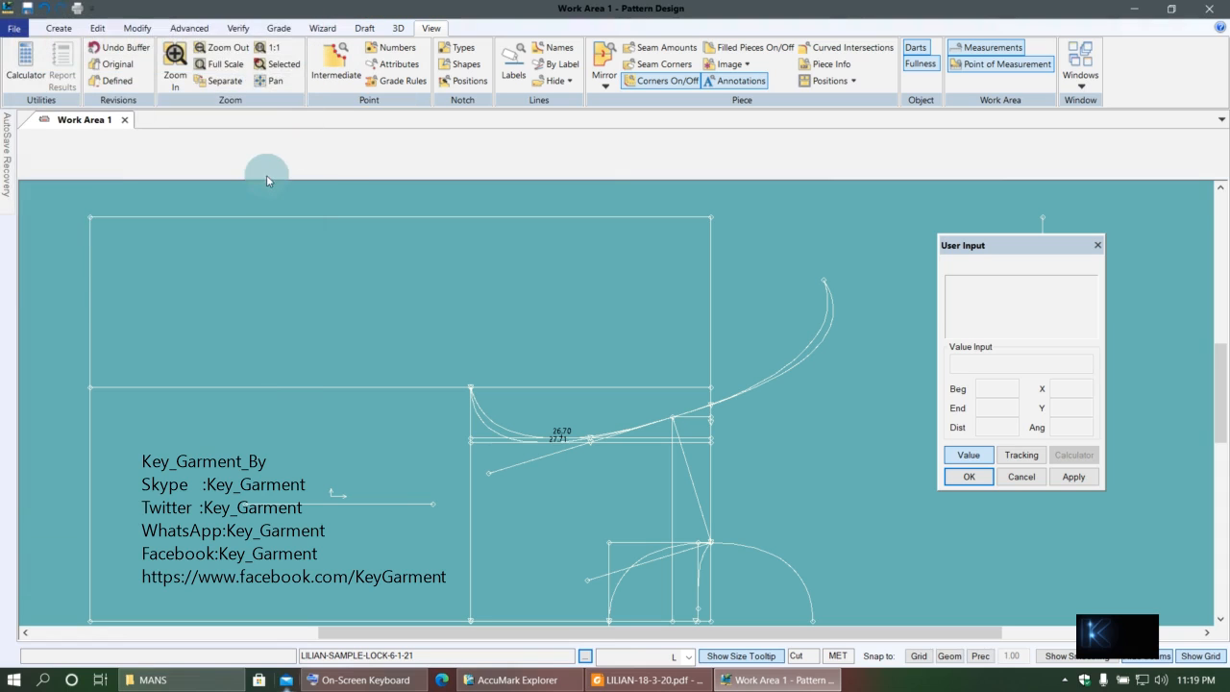
# - Add an even offset of the upper rectangle's hem-side edge at a distance of -64, inside the rectangle
pyautogui.click(58, 28)
pyautogui.click(354, 81)
pyautogui.click(357, 96)
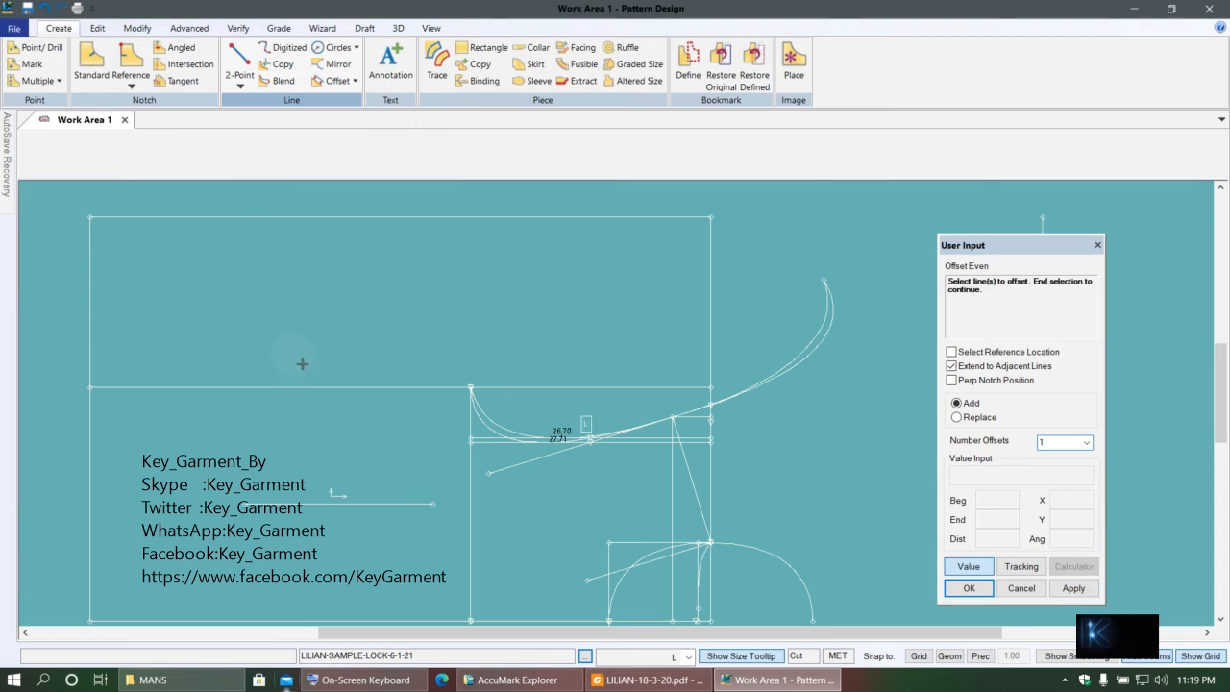
pyautogui.rightClick(320, 317)
pyautogui.click(286, 312)
pyautogui.click(1075, 567)
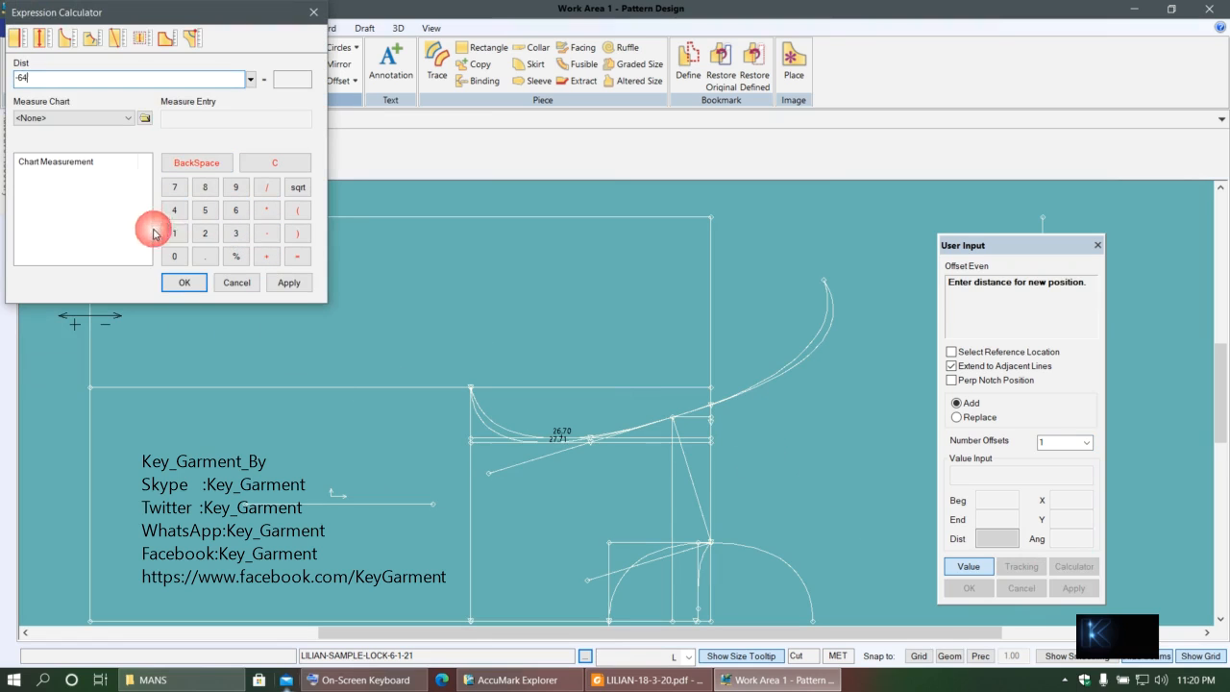
pyautogui.click(288, 282)
pyautogui.click(184, 283)
pyautogui.rightClick(180, 273)
pyautogui.click(221, 279)
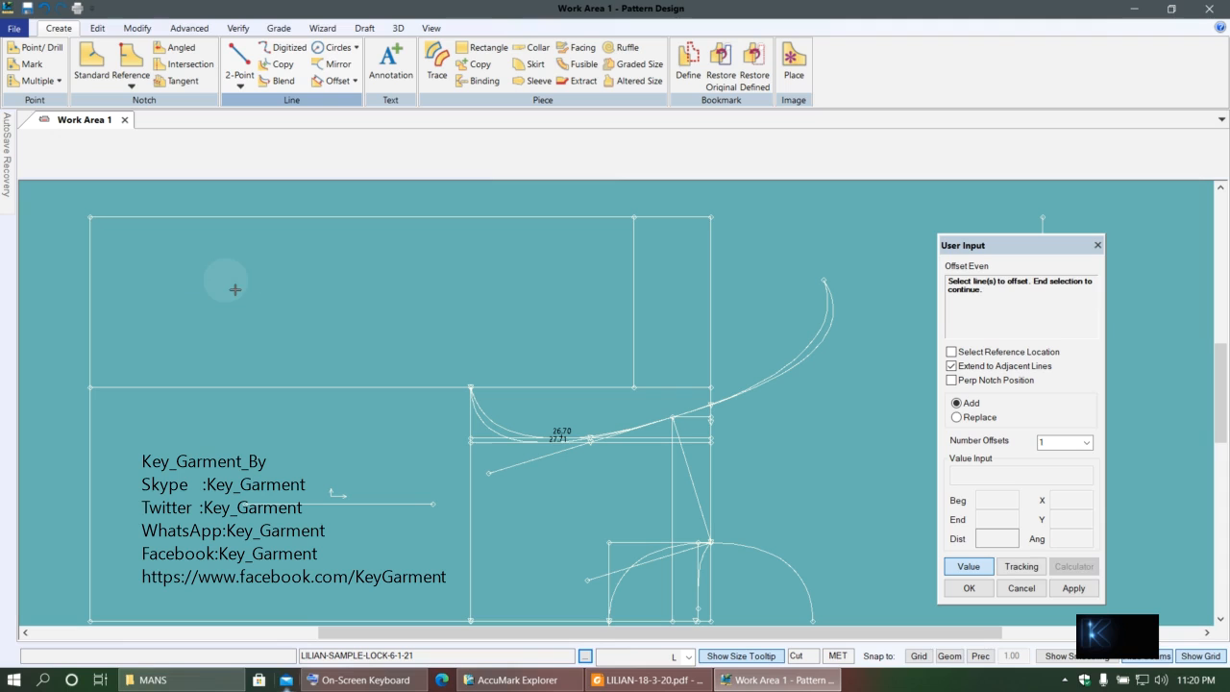
pyautogui.rightClick(469, 323)
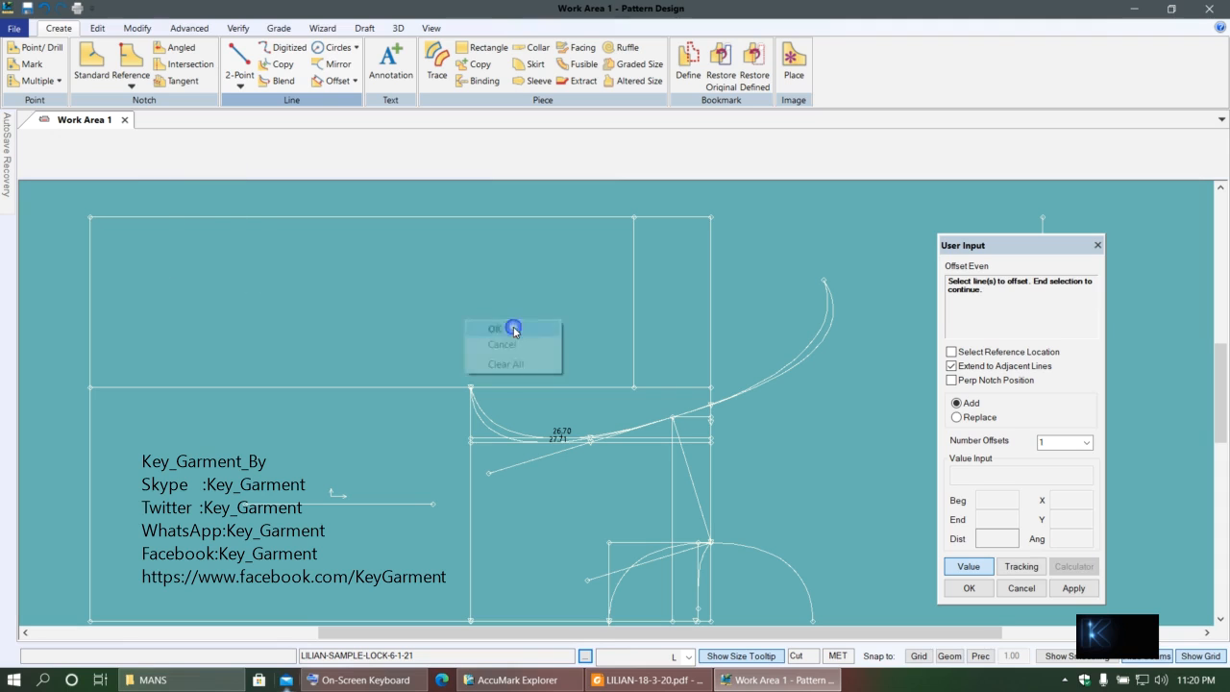
pyautogui.click(513, 327)
# - Delete the stray vertical line lying outside the draft beyond the neck end
pyautogui.scroll(-3, 577, 337)
pyautogui.scroll(-3, 549, 331)
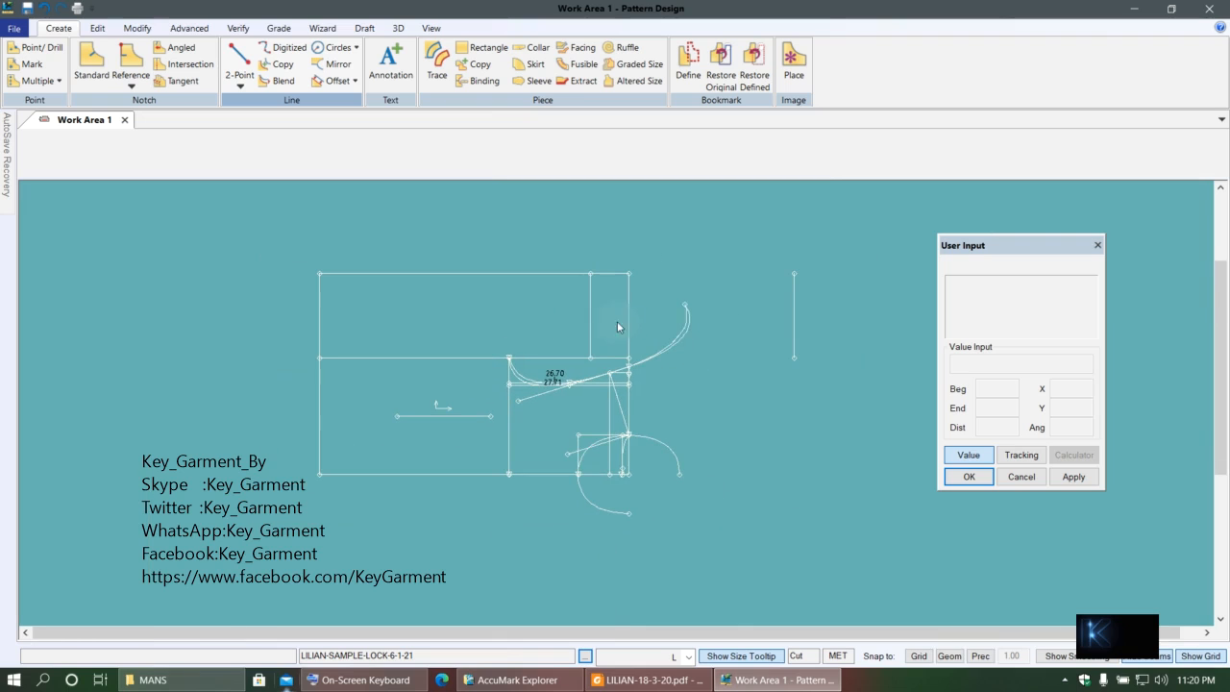
pyautogui.click(136, 28)
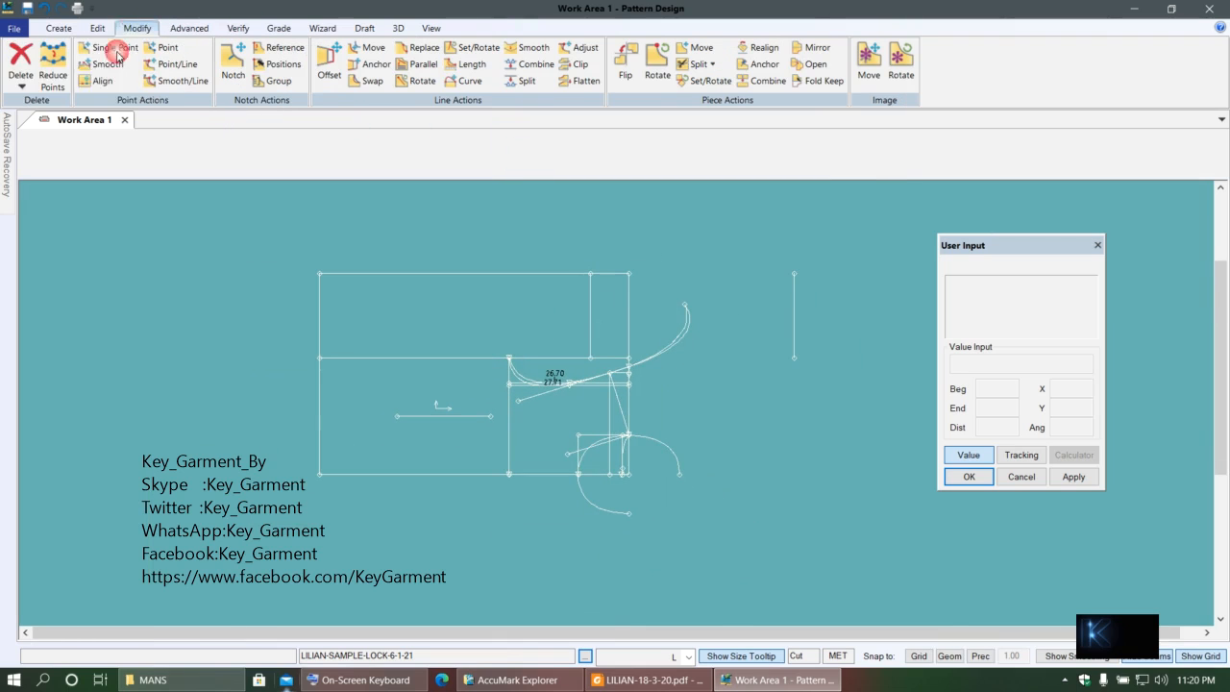
pyautogui.click(21, 84)
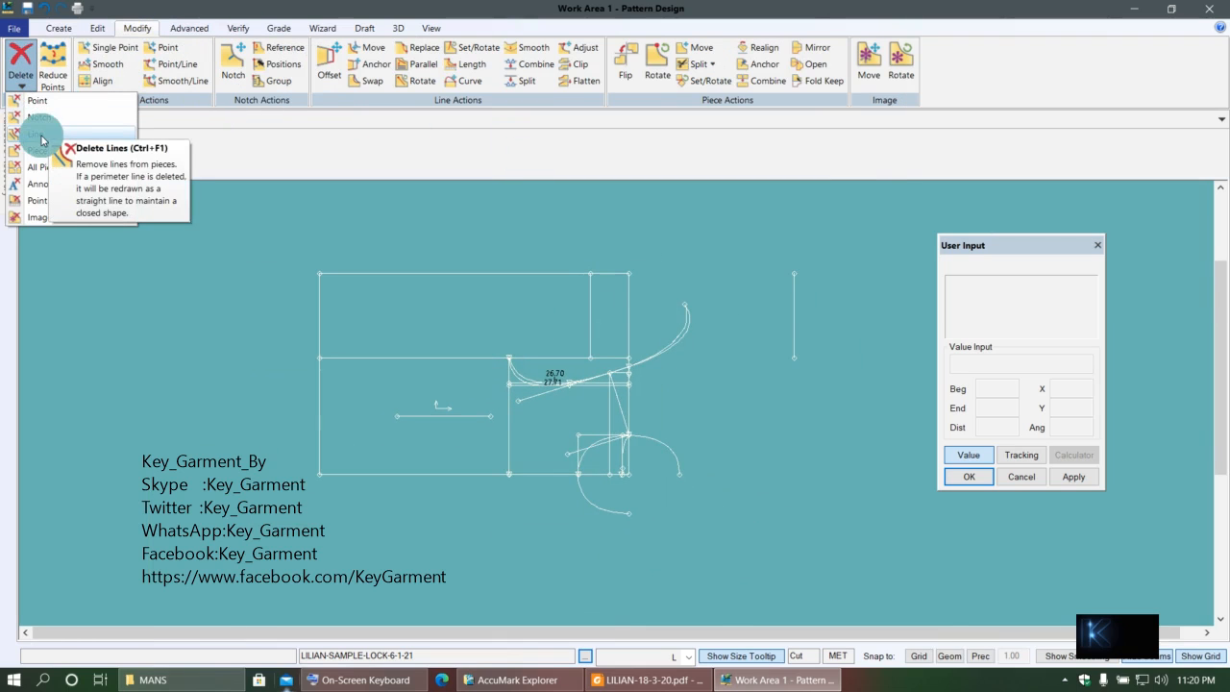
pyautogui.click(41, 140)
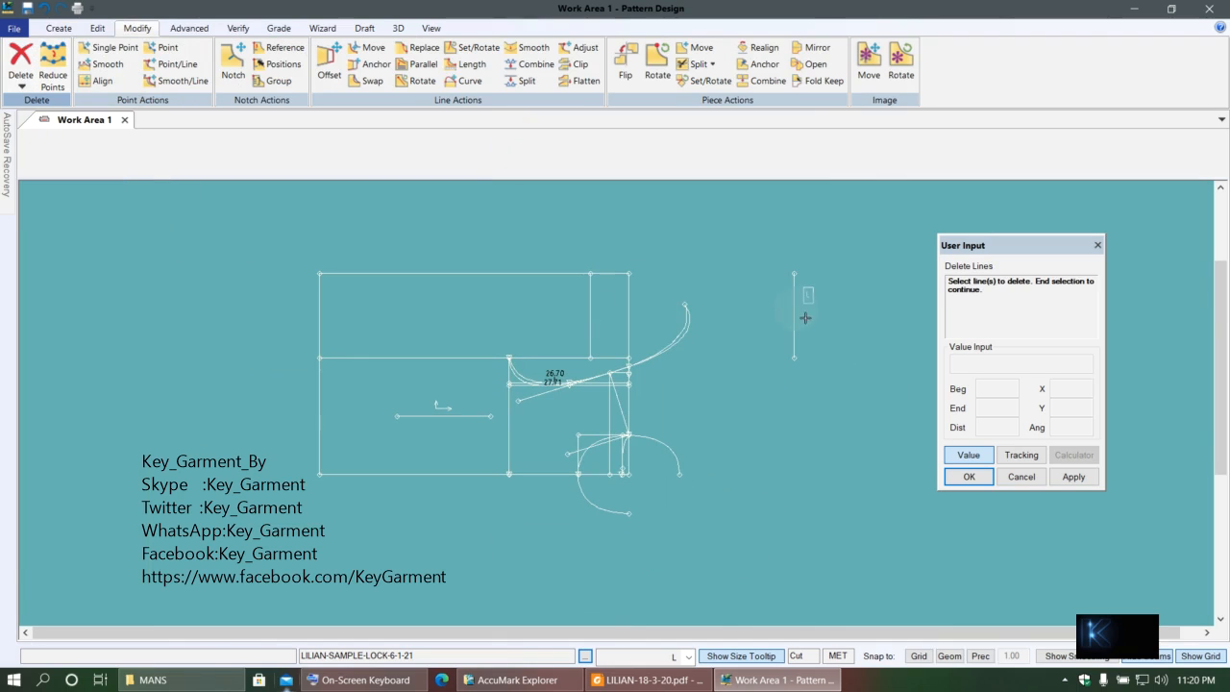
pyautogui.click(796, 319)
pyautogui.rightClick(736, 321)
pyautogui.rightClick(582, 324)
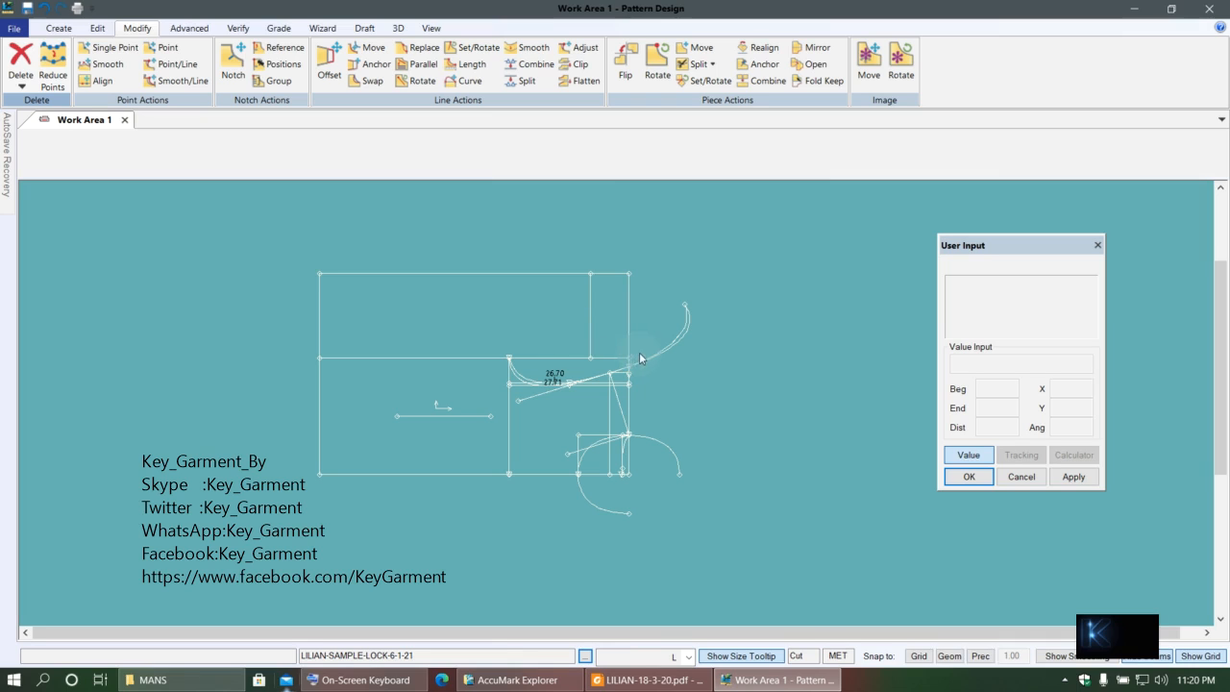
# - Check the size L biceps width and cap sleeve height in the PDF chart, and return to Pattern Design
pyautogui.click(646, 680)
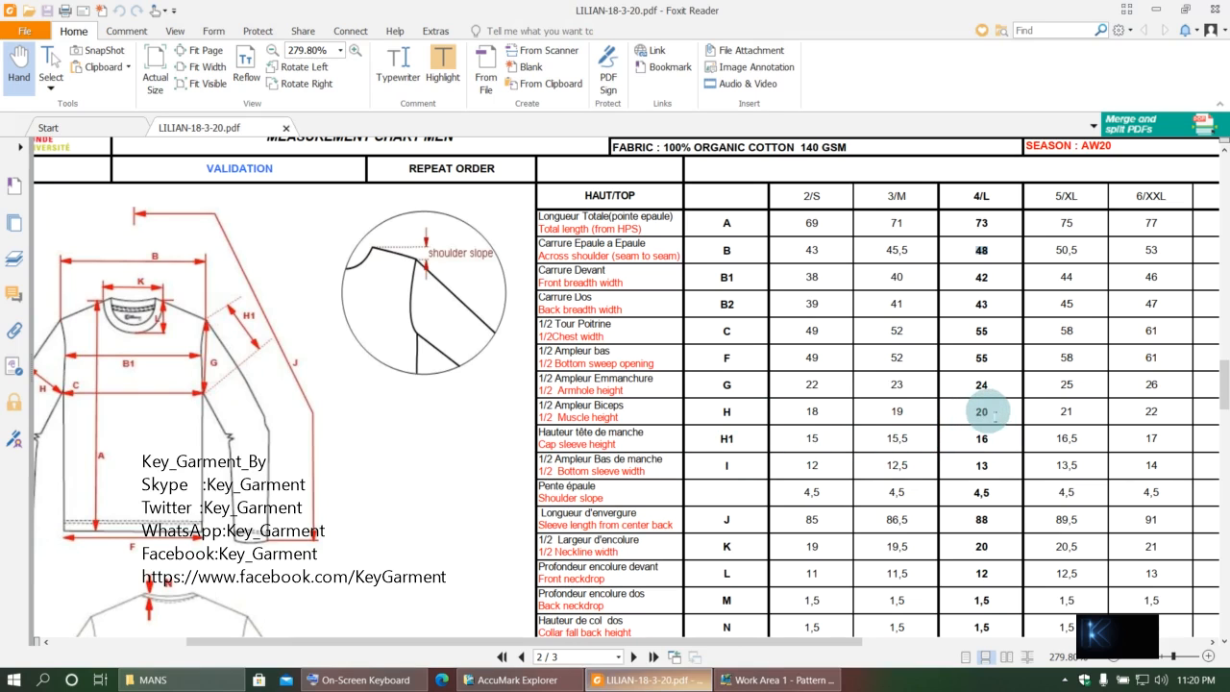
pyautogui.click(651, 685)
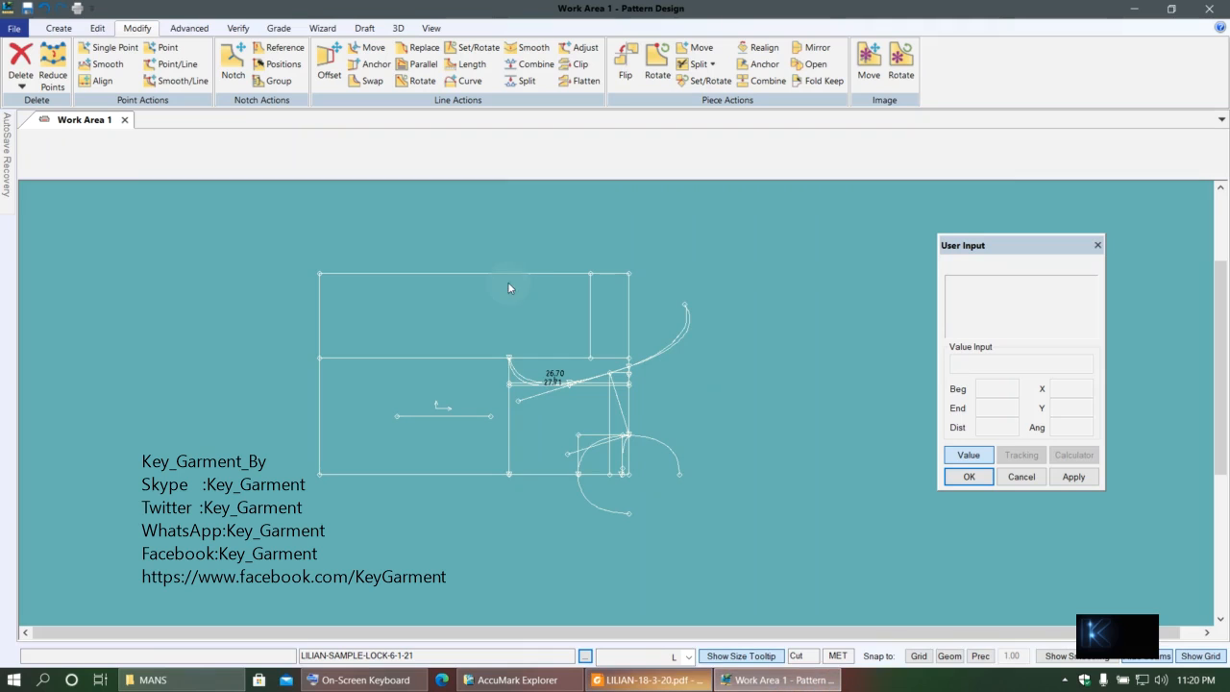
pyautogui.scroll(1, 521, 428)
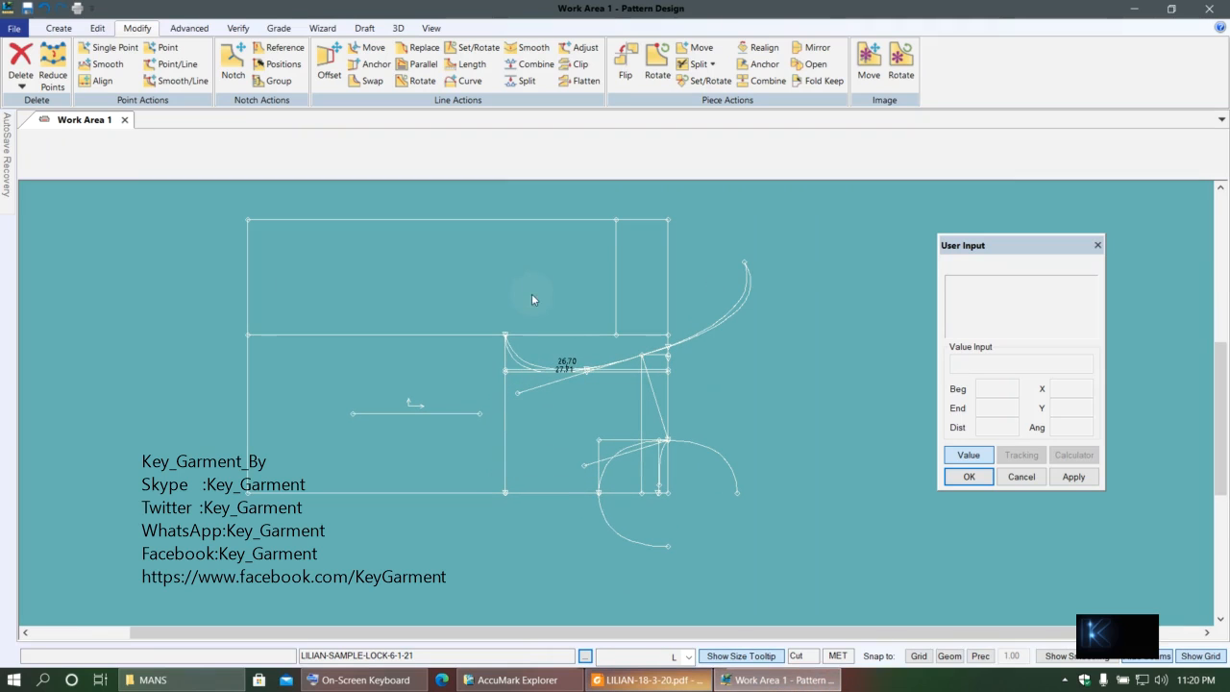
# - Add an even offset of the 64 sleeve-length line at a distance of 16 toward the hem for the cap height
pyautogui.click(58, 27)
pyautogui.click(352, 81)
pyautogui.click(353, 97)
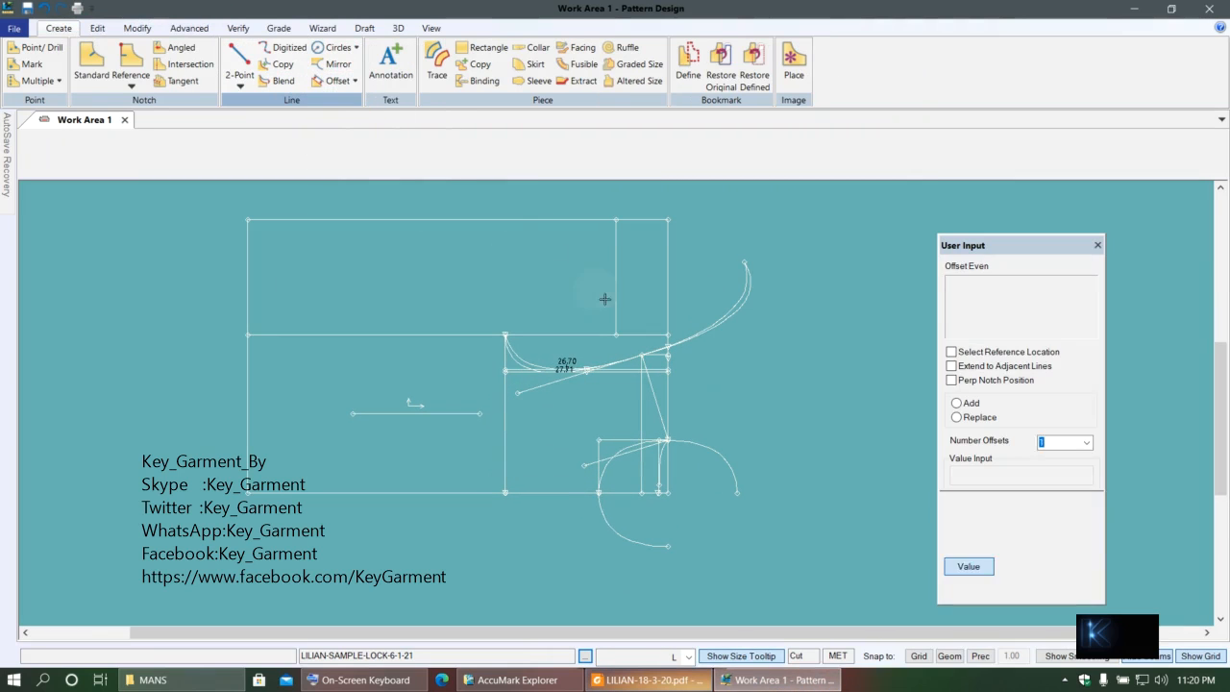
pyautogui.click(616, 282)
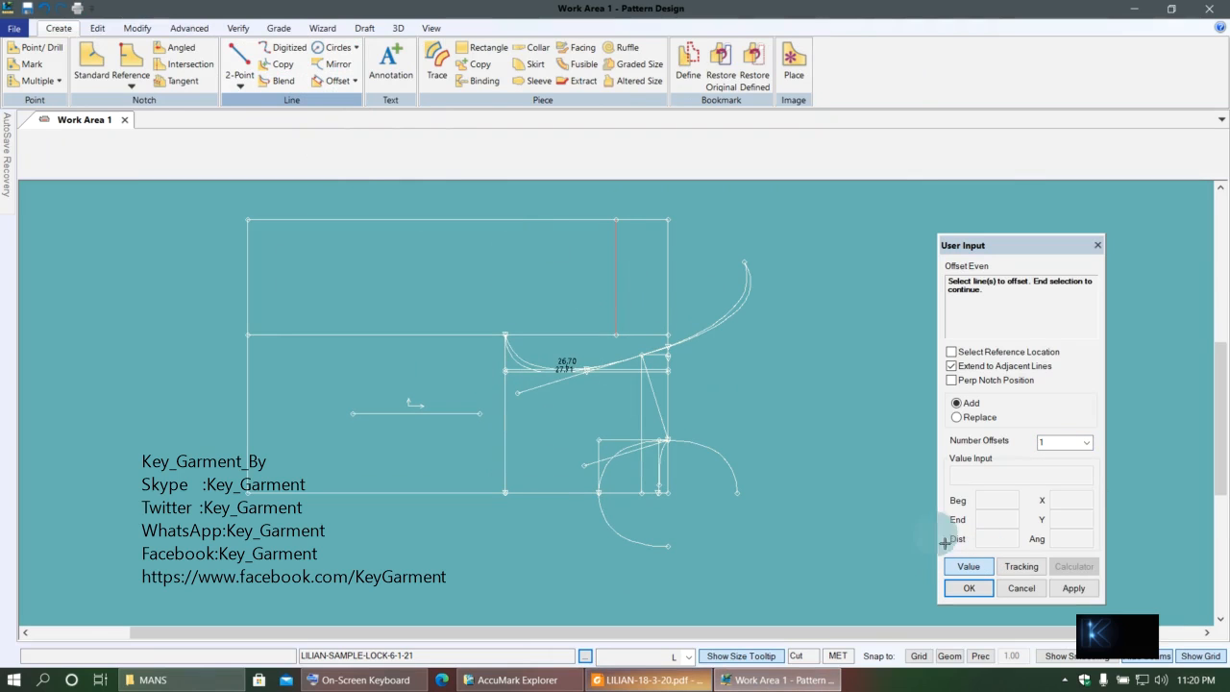
pyautogui.rightClick(814, 430)
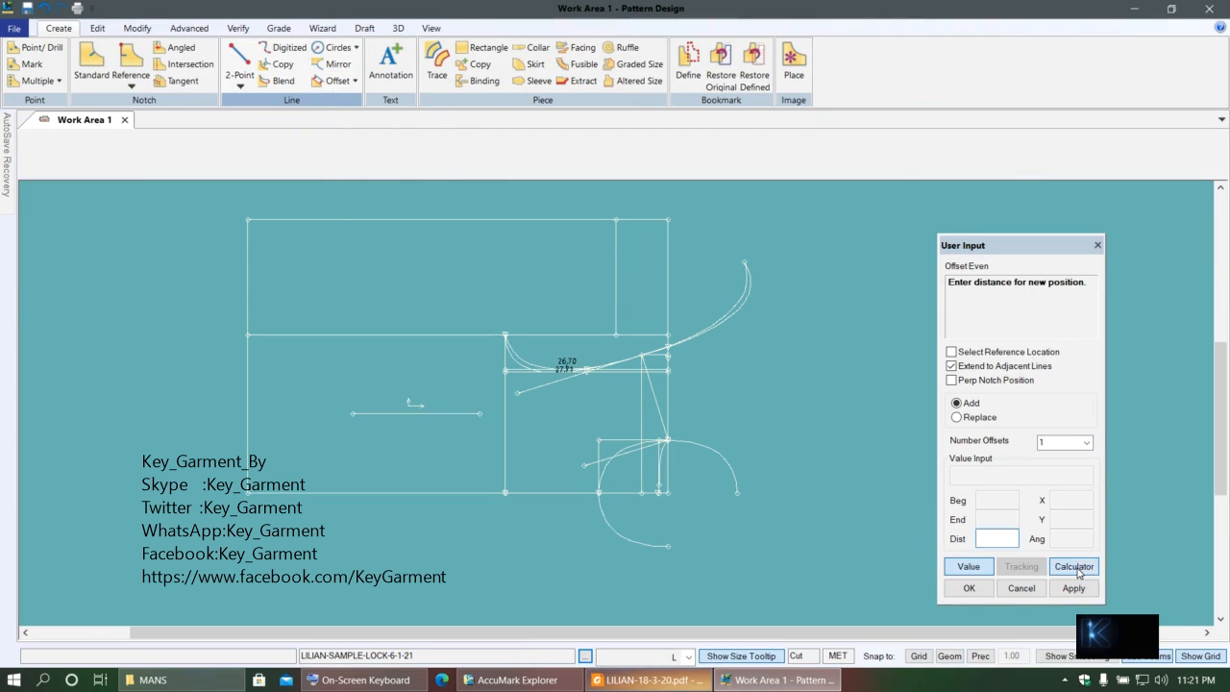
pyautogui.click(1074, 567)
pyautogui.click(174, 233)
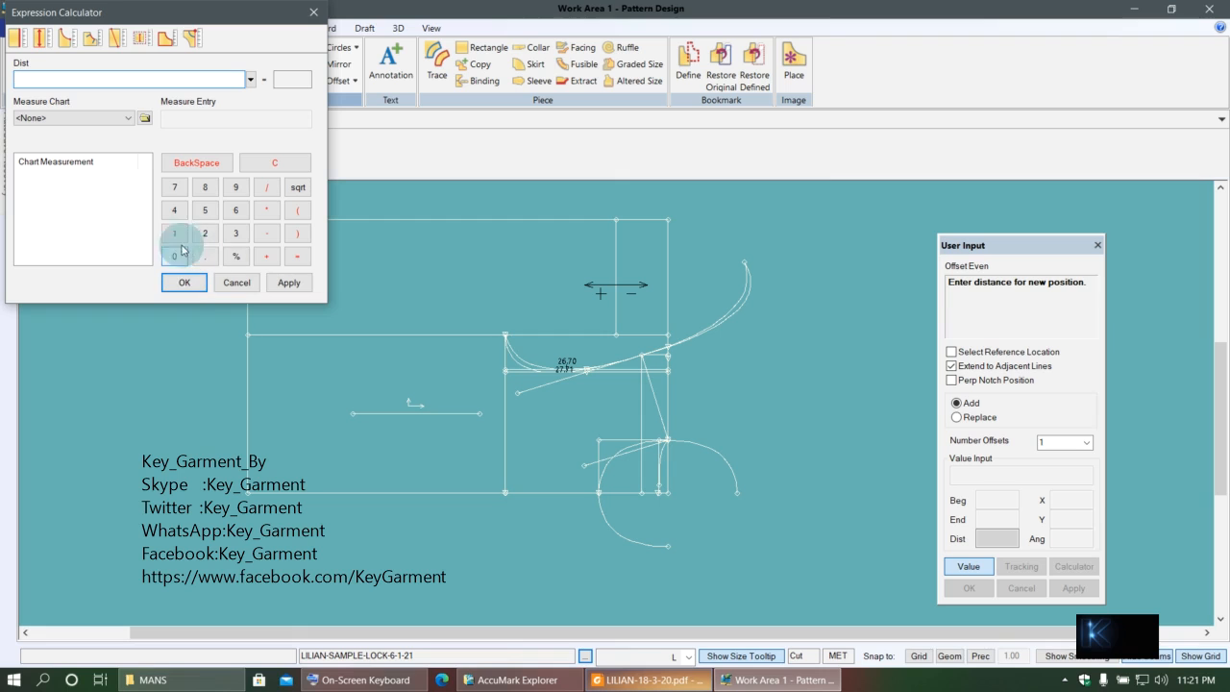
pyautogui.click(236, 210)
pyautogui.click(288, 283)
pyautogui.click(187, 283)
pyautogui.click(488, 297)
pyautogui.rightClick(373, 288)
pyautogui.click(397, 294)
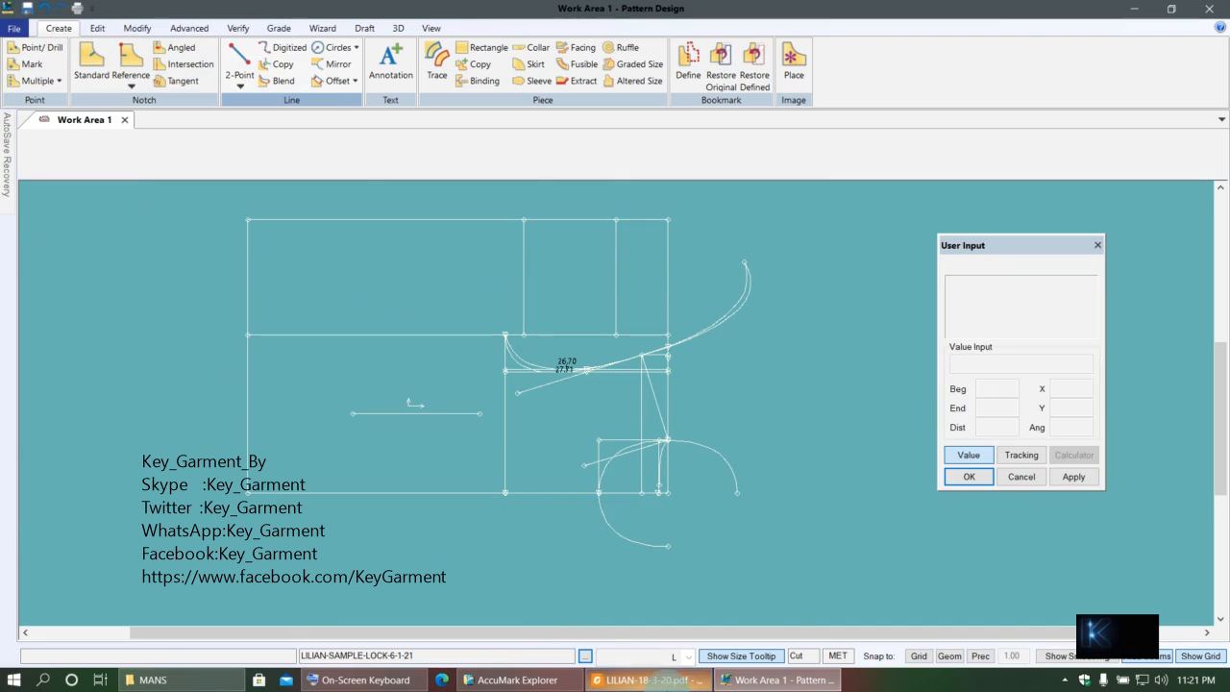
# - Check the half bottom sleeve width in the PDF chart, and offset the sleeve block's lower edge 13 into the block
pyautogui.click(646, 680)
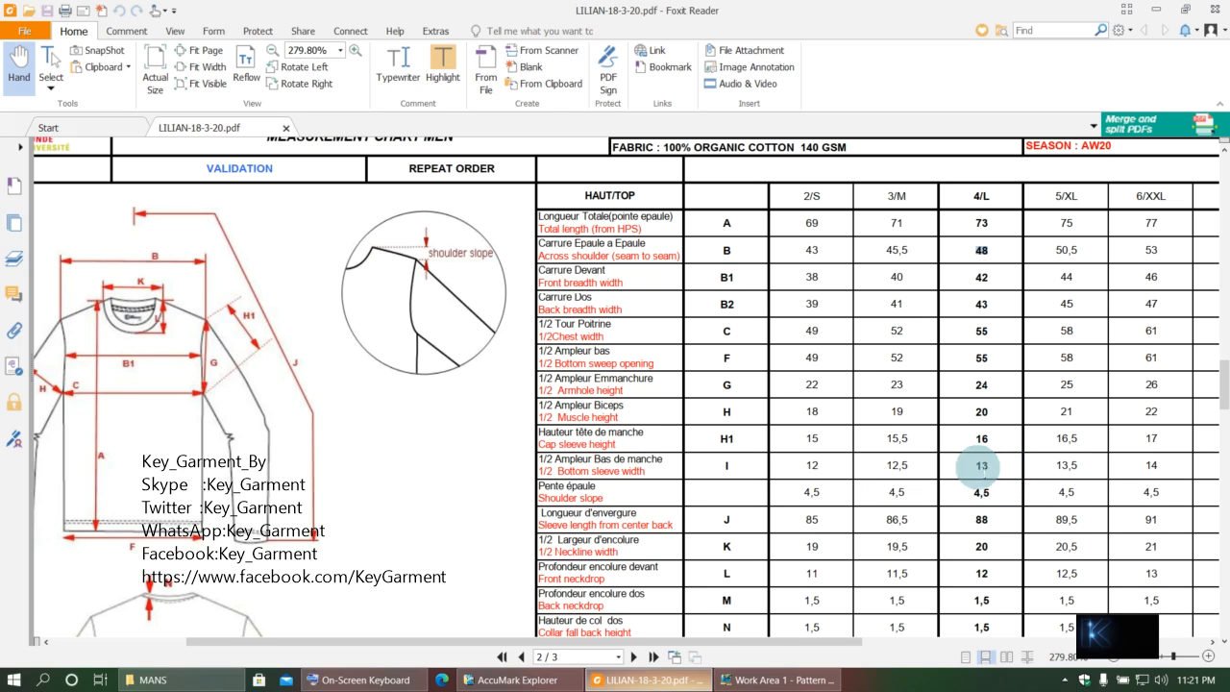
pyautogui.click(778, 682)
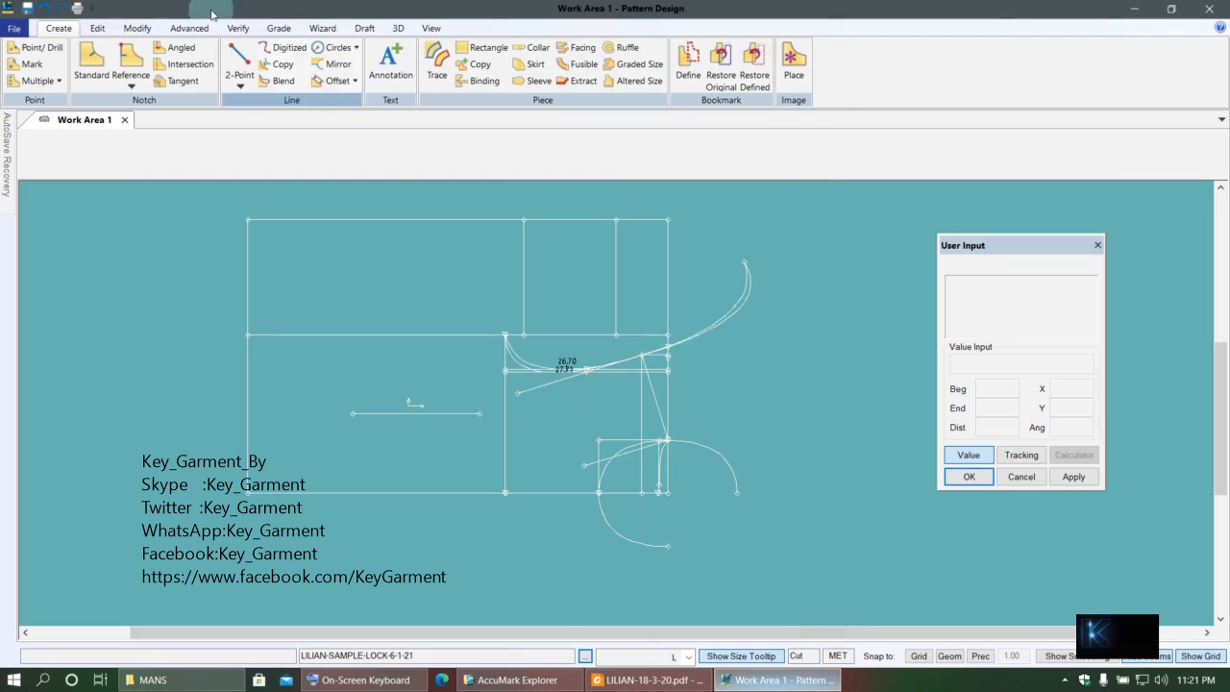
pyautogui.click(356, 81)
pyautogui.click(364, 99)
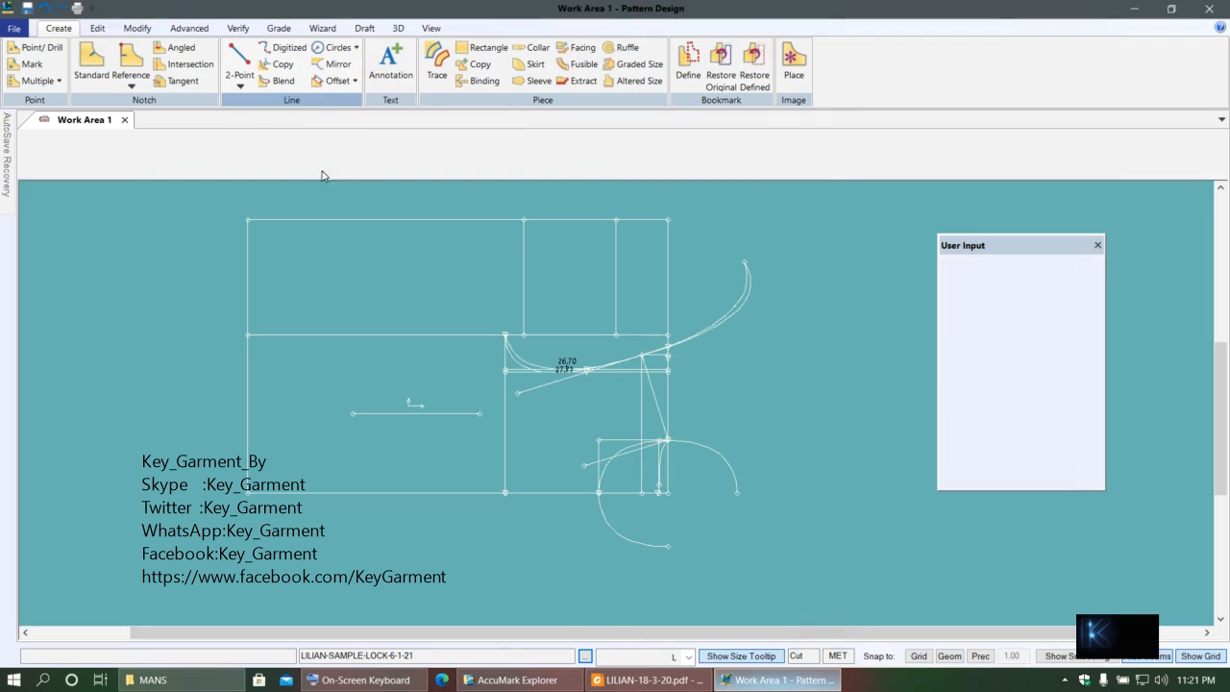
pyautogui.click(371, 335)
pyautogui.rightClick(378, 300)
pyautogui.click(379, 300)
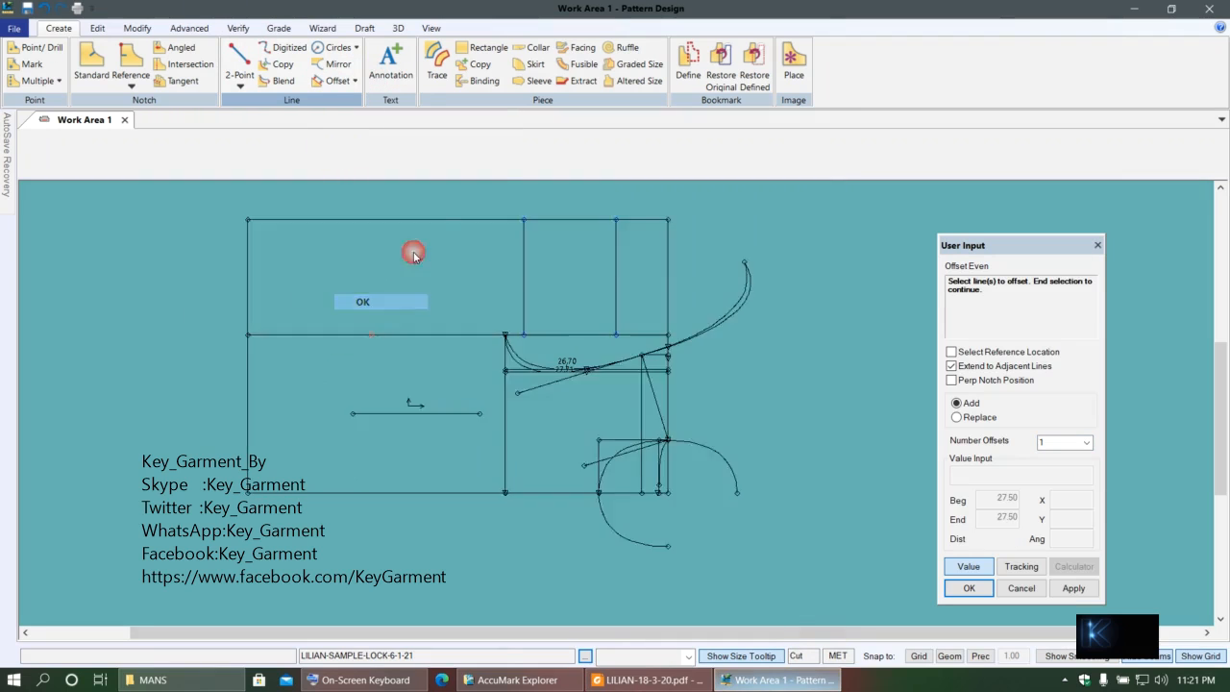
pyautogui.click(1074, 566)
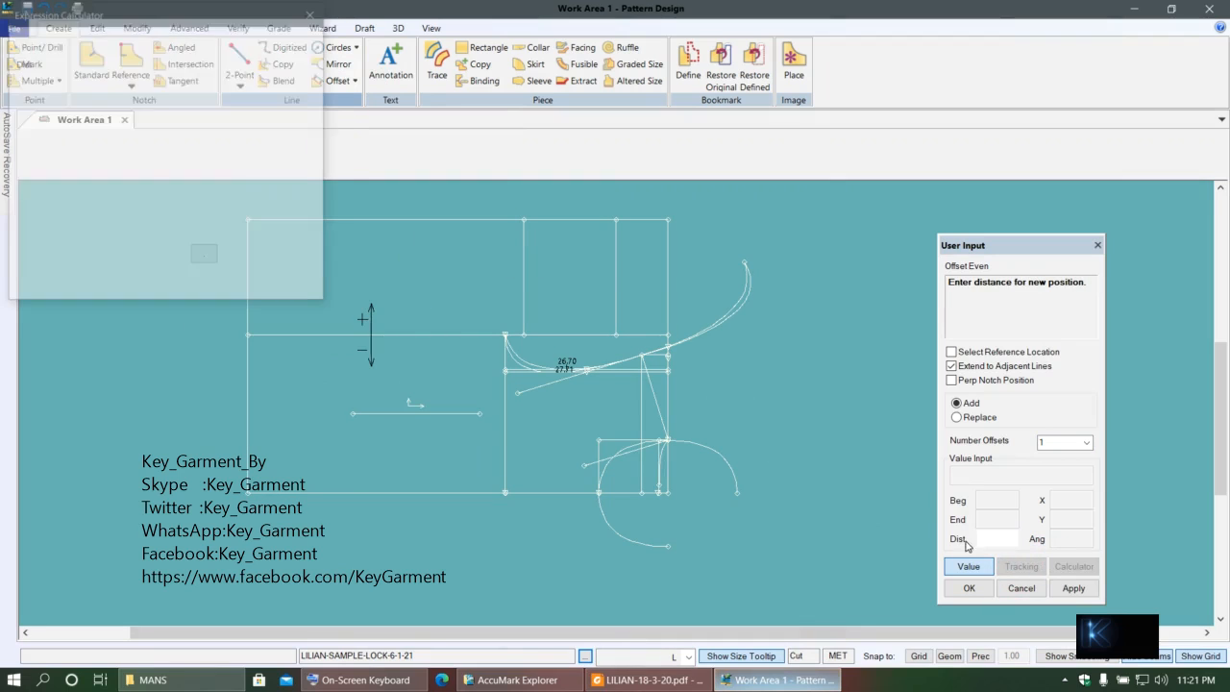
pyautogui.click(174, 232)
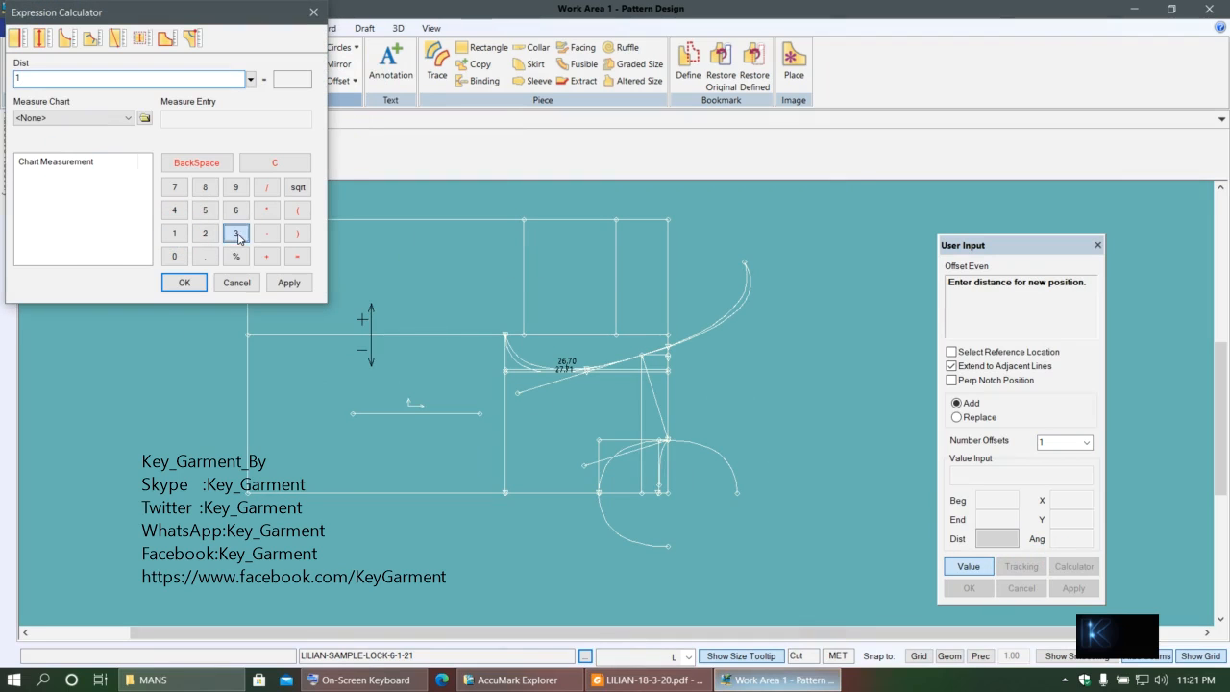
pyautogui.click(185, 283)
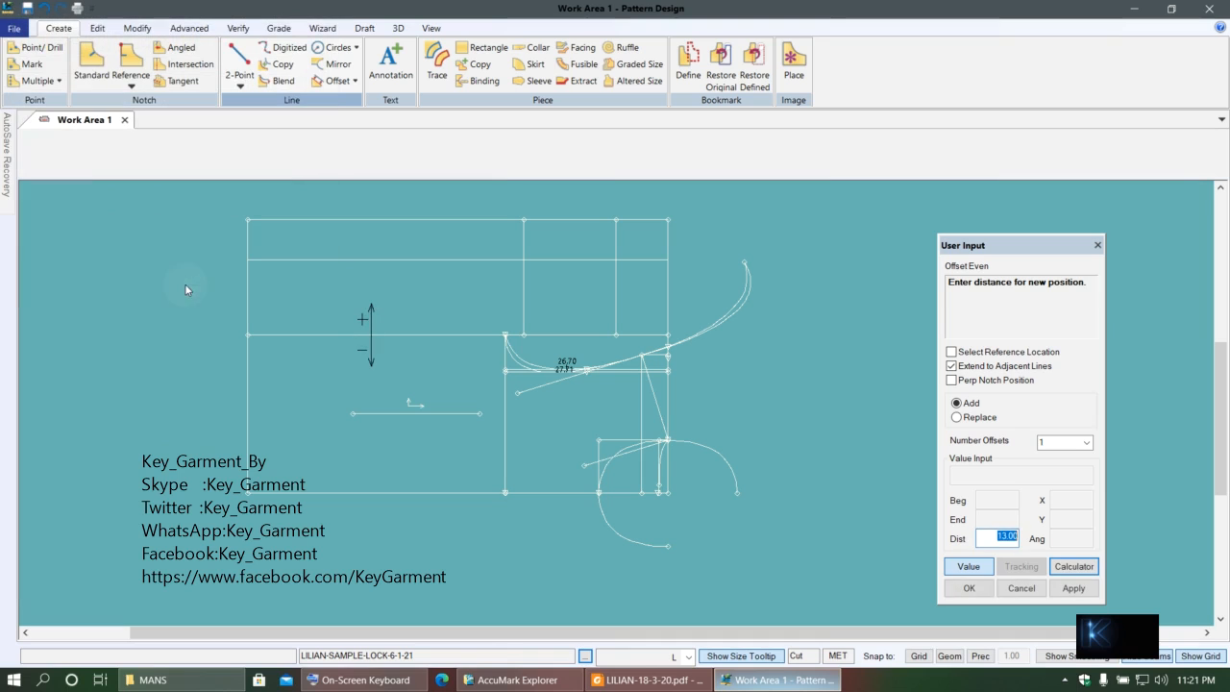
pyautogui.click(965, 590)
pyautogui.click(804, 539)
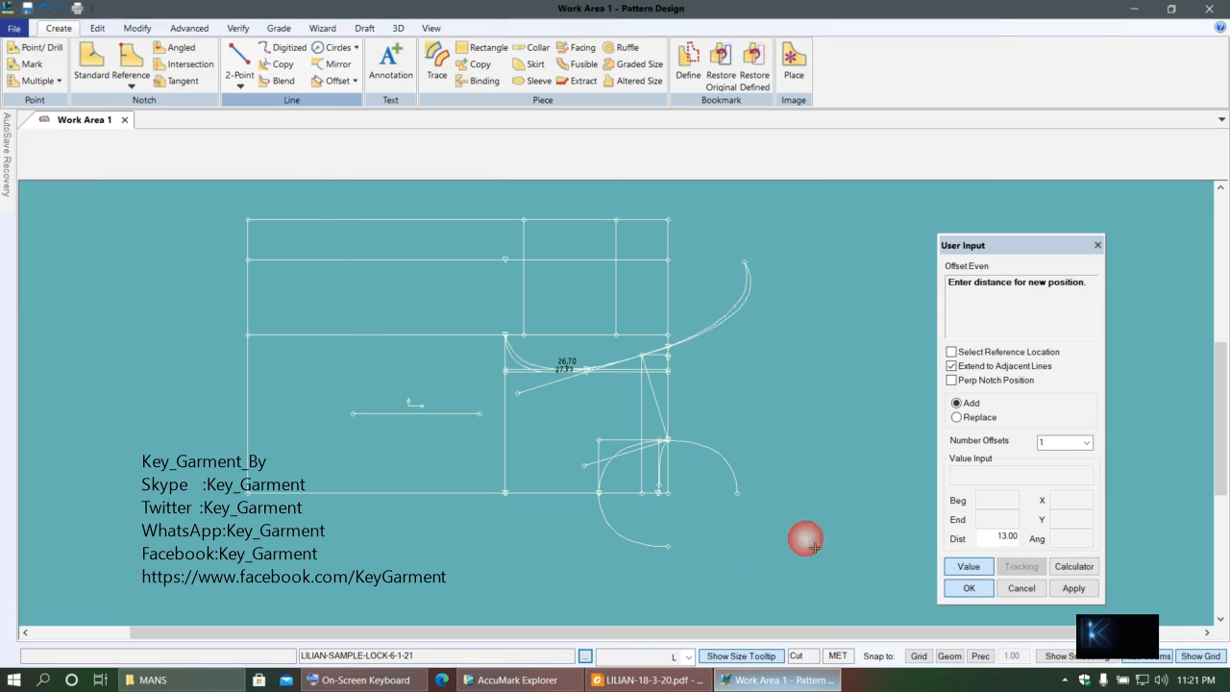
pyautogui.click(489, 382)
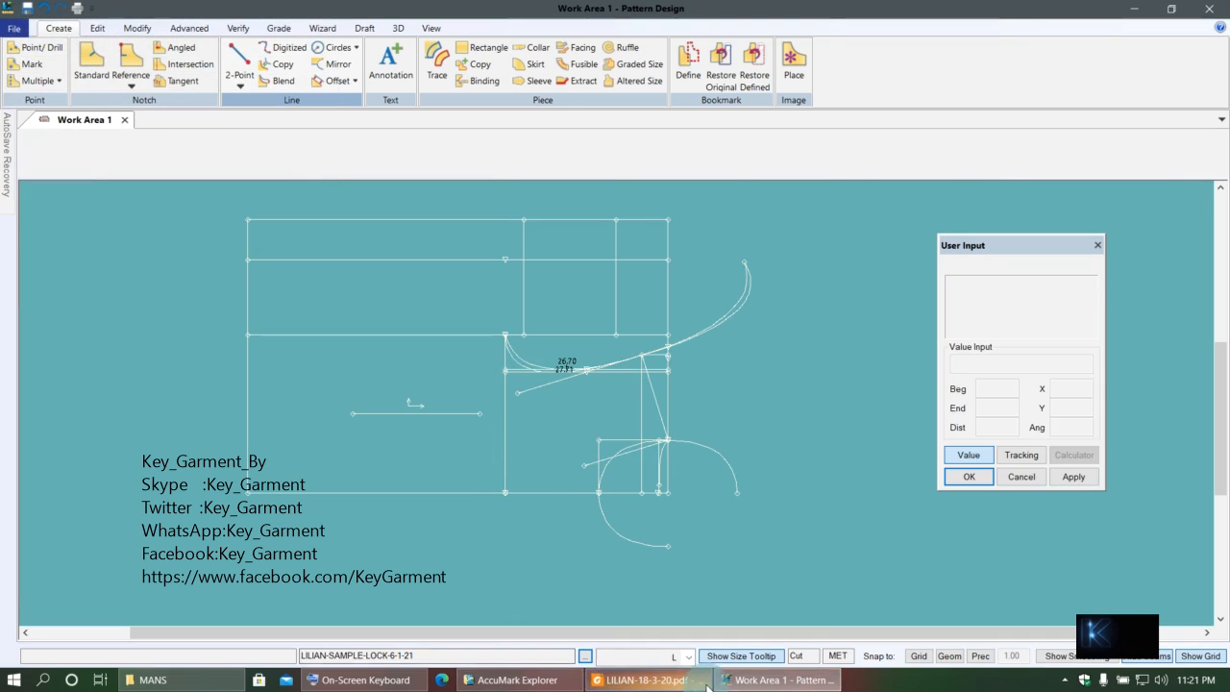
# - Review the sleeve and neck measurement rows in the PDF size chart, and return to Pattern Design
pyautogui.click(646, 680)
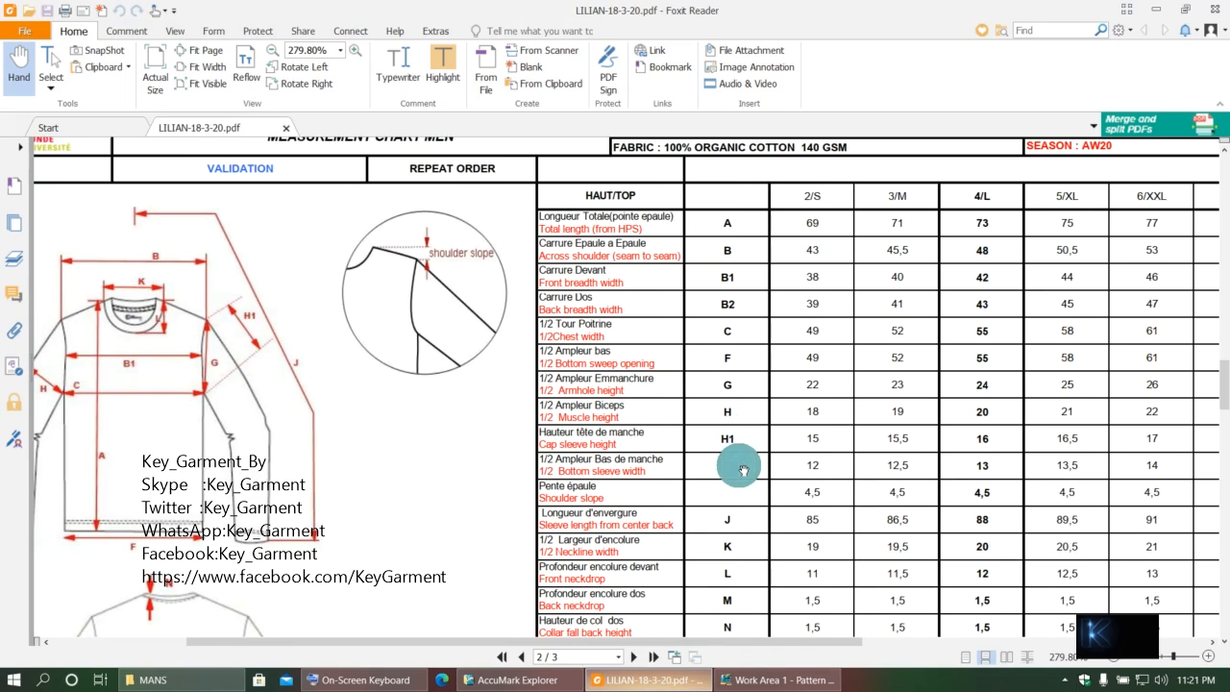
pyautogui.click(745, 530)
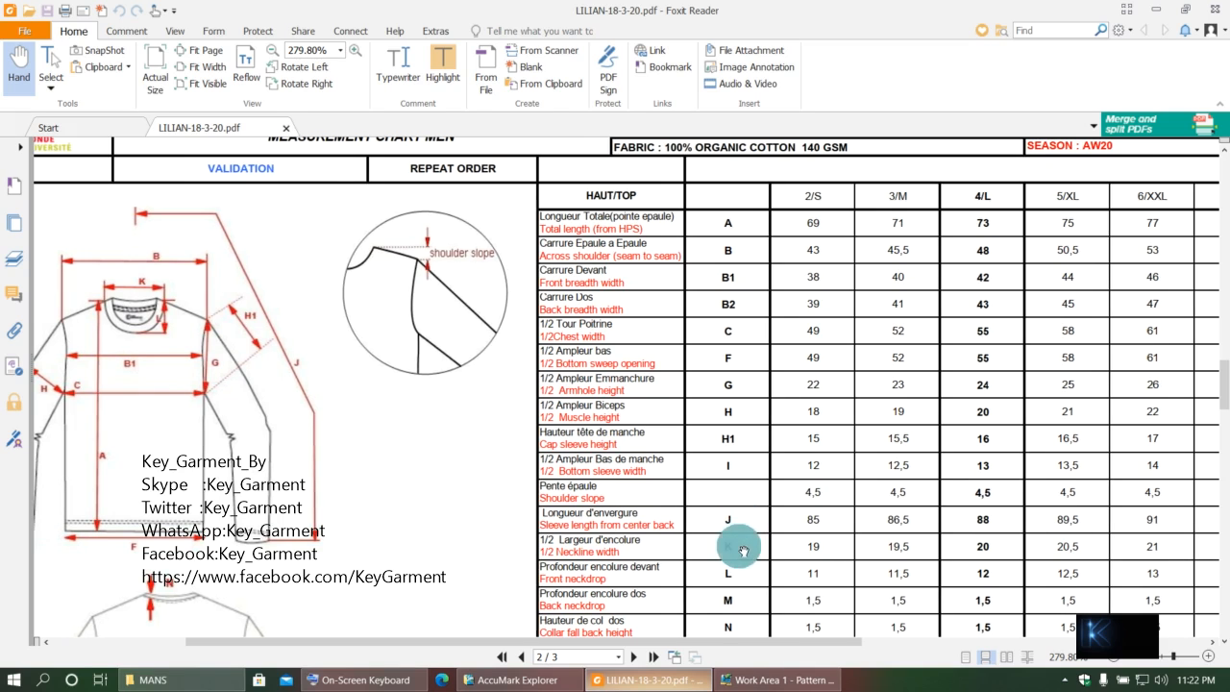
pyautogui.click(737, 590)
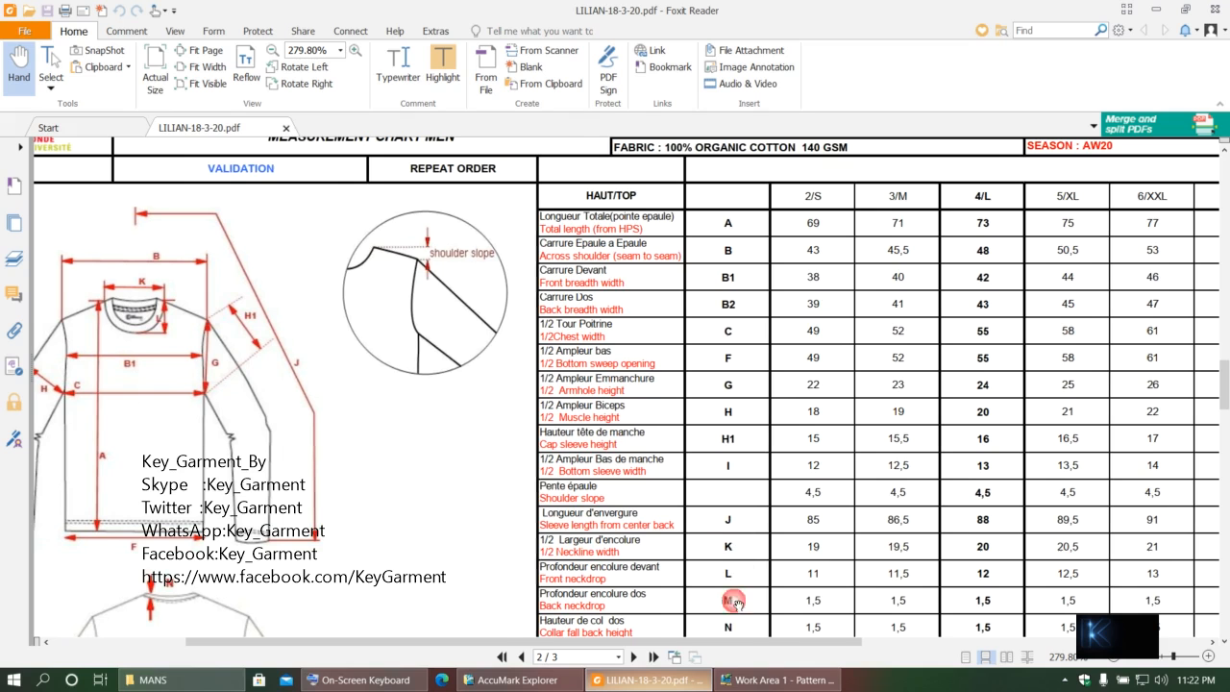
pyautogui.click(755, 625)
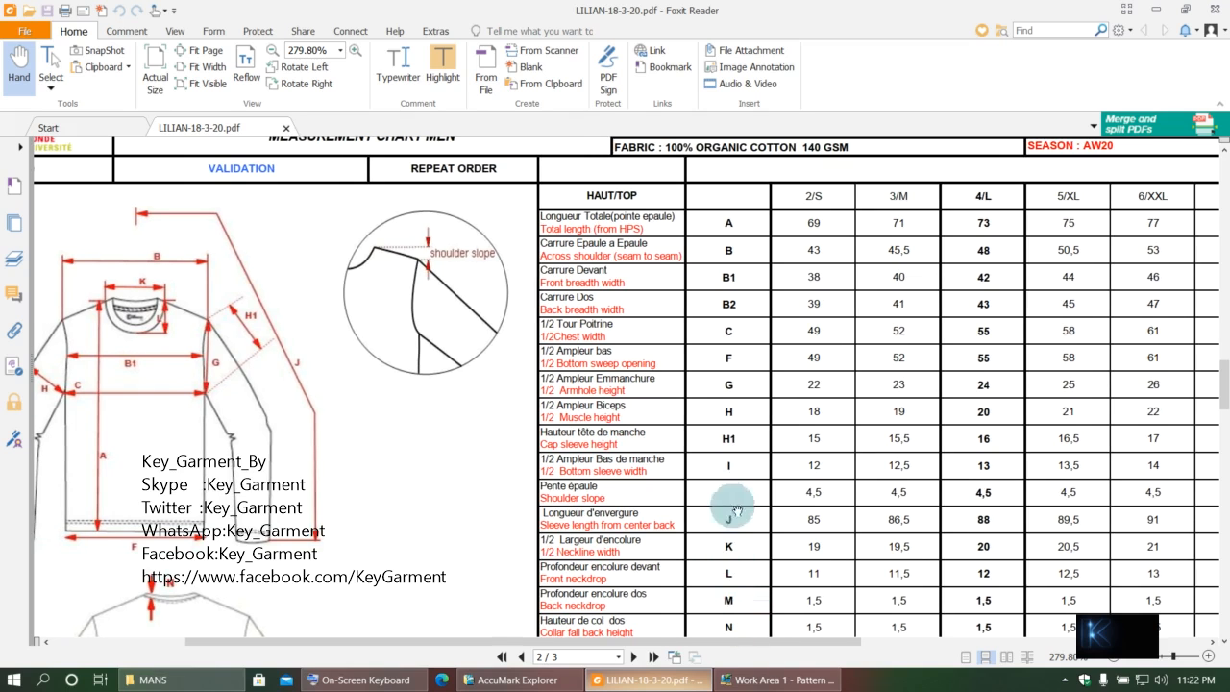
pyautogui.scroll(-2, 736, 547)
pyautogui.scroll(2, 713, 469)
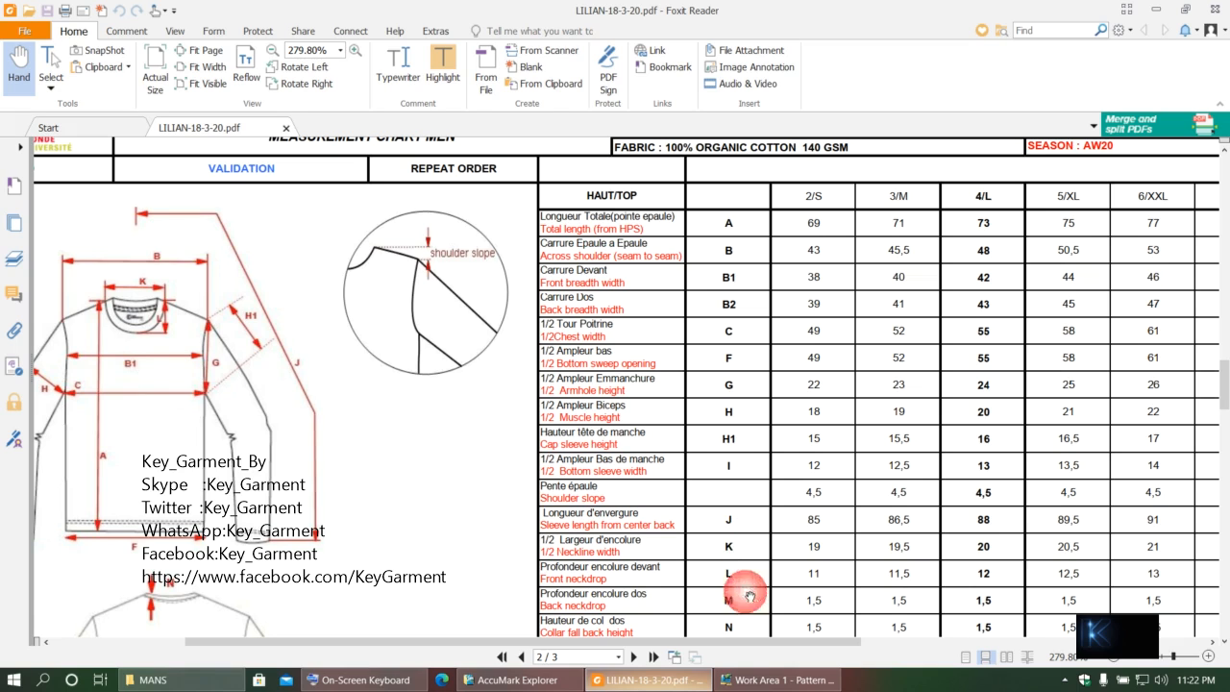
pyautogui.click(776, 680)
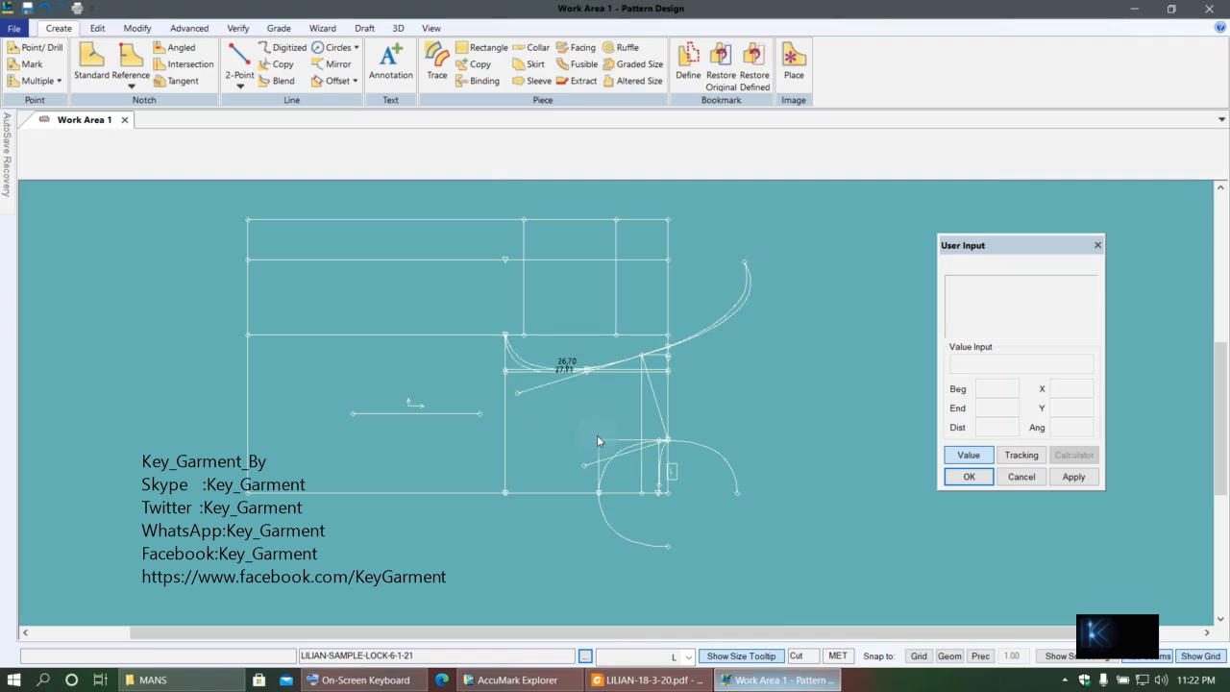
# - Draw the underarm seam as a 2-Point line from the cap-height line's upper end to the 13 offset line's hem-side end
pyautogui.scroll(2, 499, 265)
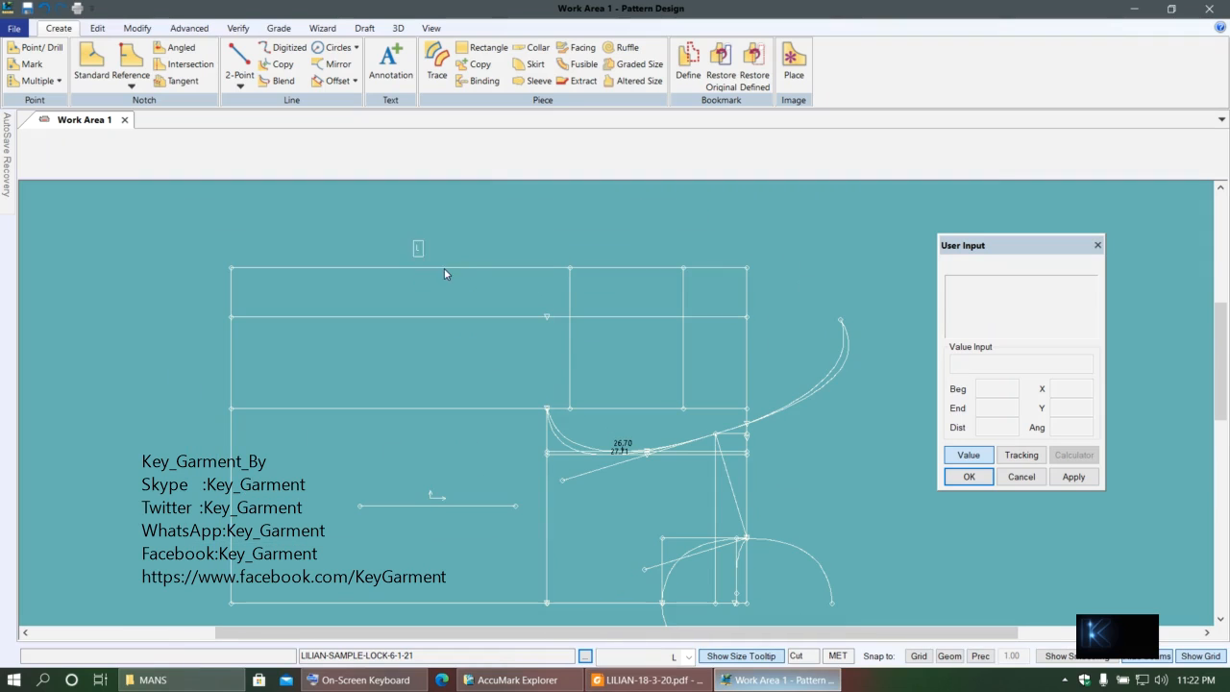
pyautogui.click(243, 86)
pyautogui.click(256, 100)
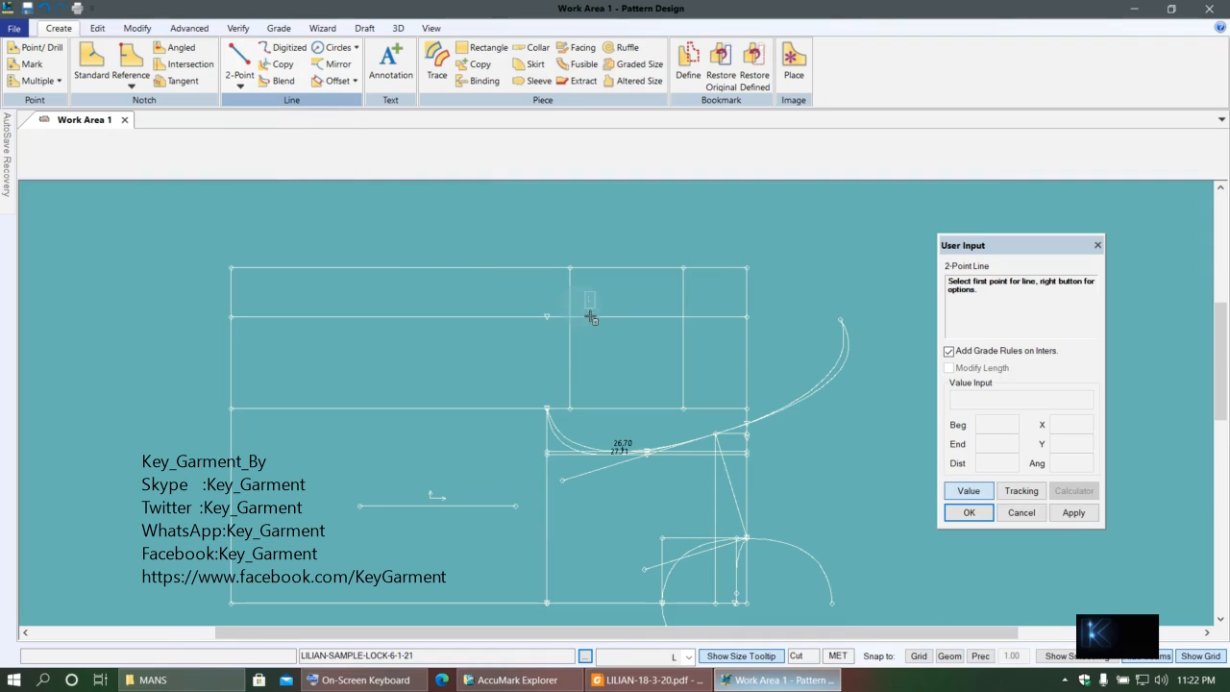
pyautogui.click(570, 269)
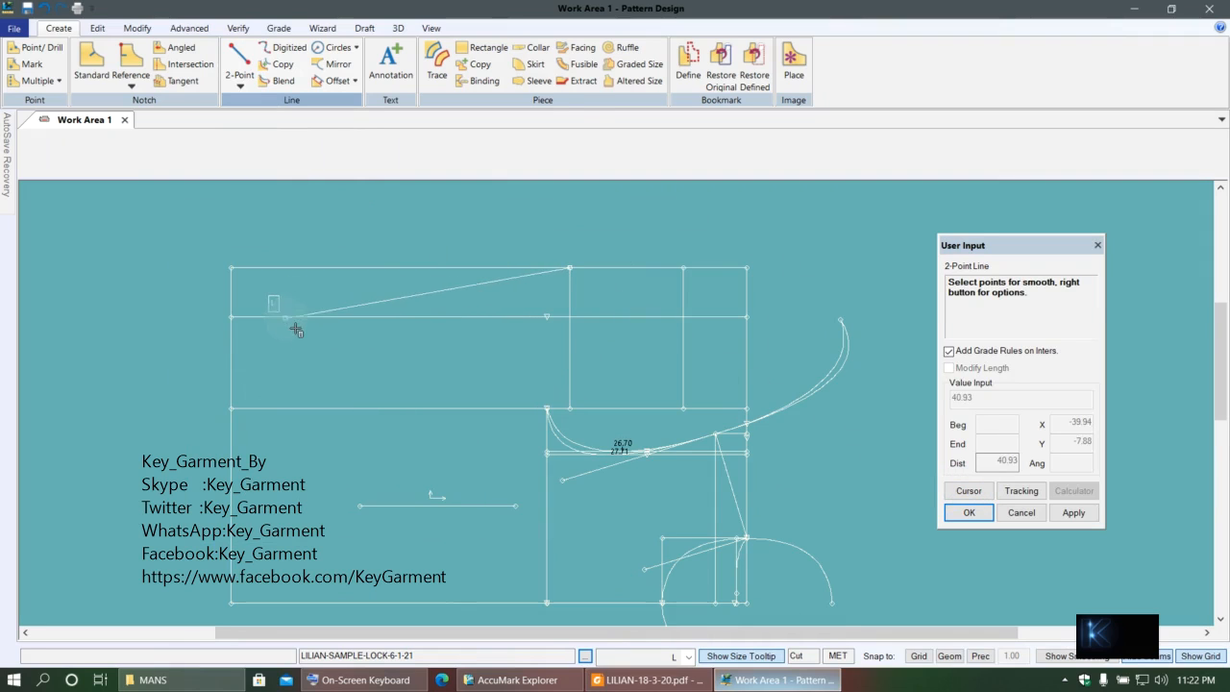
pyautogui.rightClick(230, 351)
pyautogui.rightClick(419, 221)
pyautogui.click(394, 202)
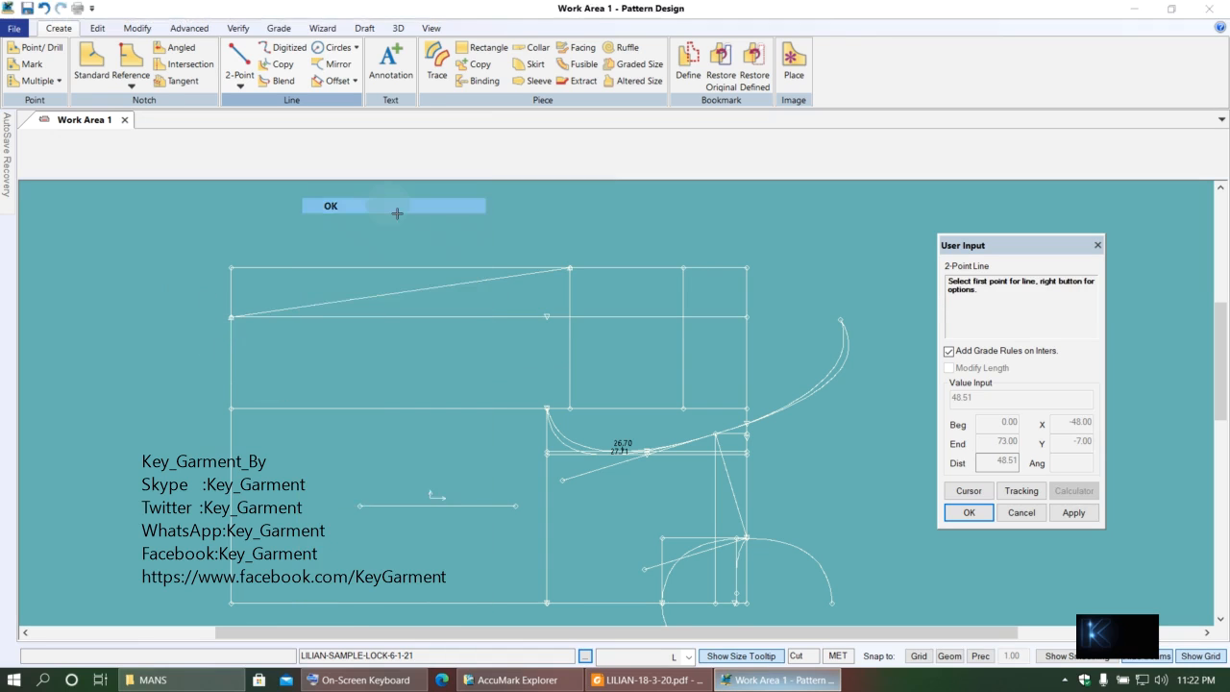
# - Measure the straight distance between the lower ends of the cap-height line and the sleeve-length line
pyautogui.scroll(2, 615, 304)
pyautogui.scroll(1, 607, 307)
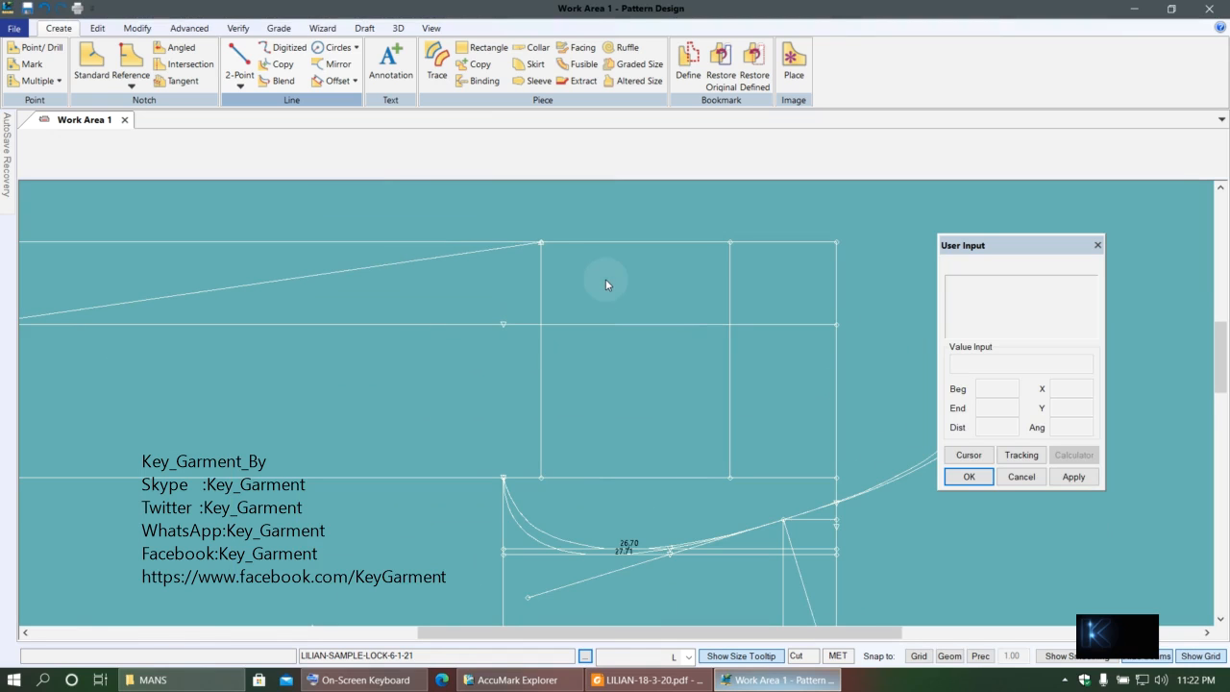
pyautogui.moveTo(605, 284); pyautogui.dragTo(564, 284, button='middle')
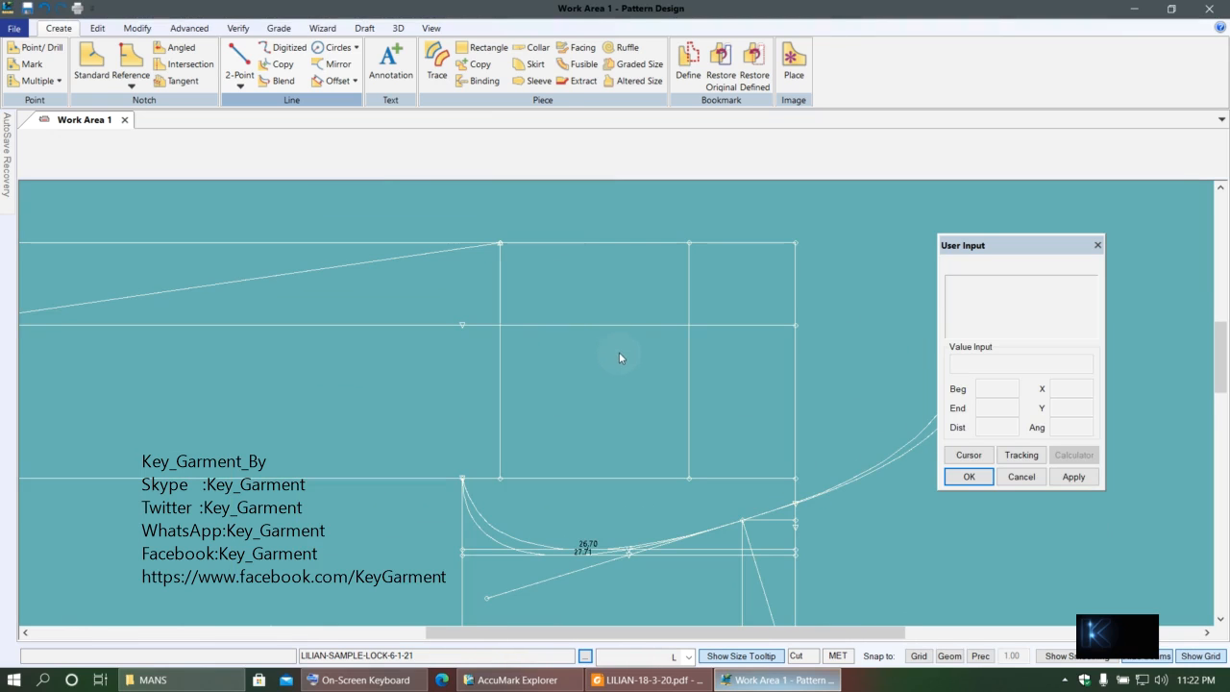
pyautogui.click(237, 28)
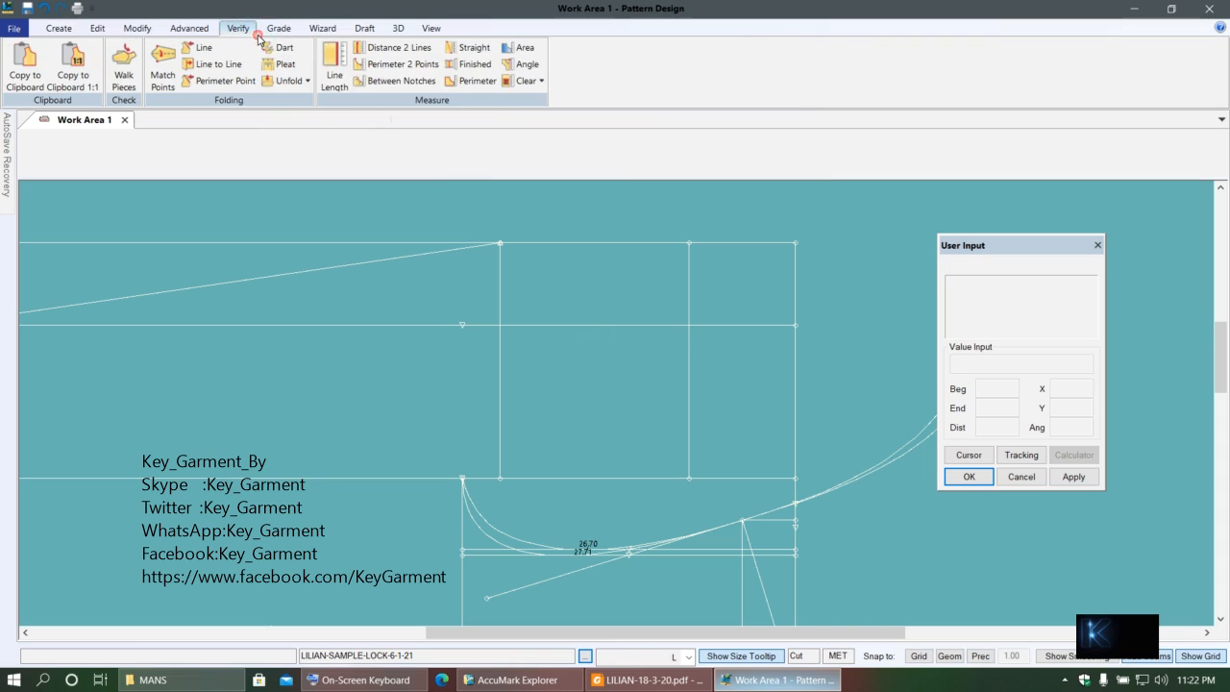
pyautogui.click(472, 47)
pyautogui.click(502, 478)
pyautogui.click(688, 485)
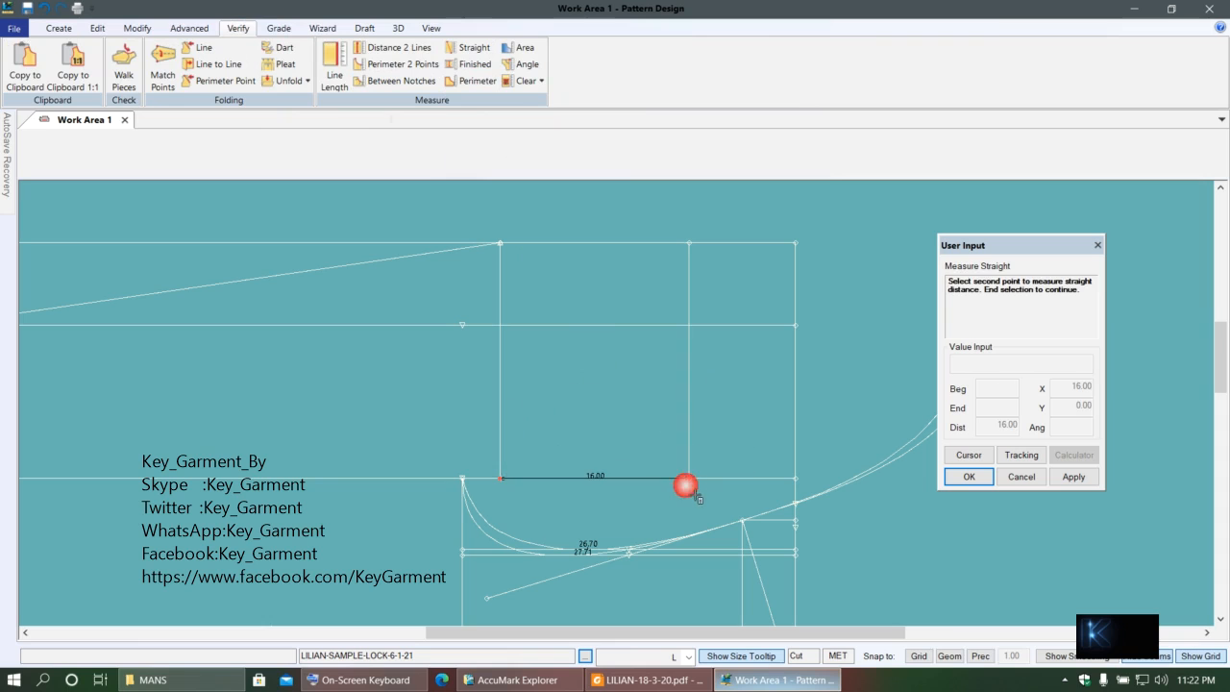
pyautogui.rightClick(520, 388)
pyautogui.click(524, 389)
pyautogui.rightClick(518, 386)
pyautogui.click(517, 387)
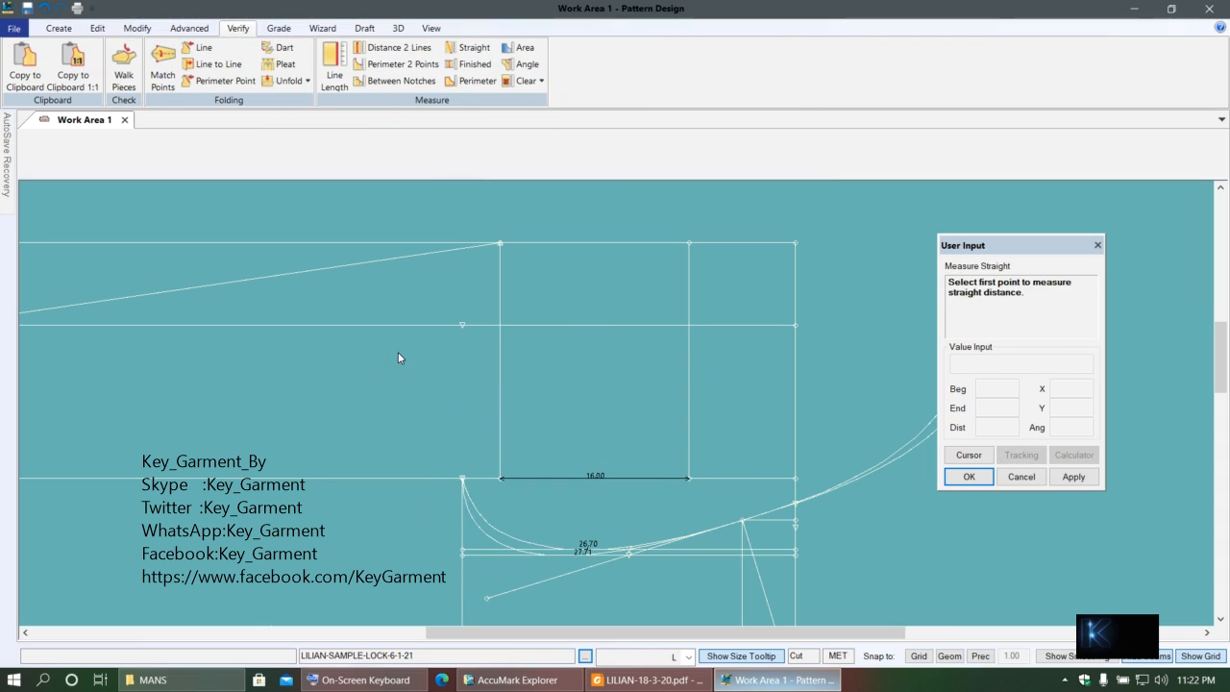
pyautogui.rightClick(398, 353)
pyautogui.click(400, 353)
# - Draw the sleeve cap diagonal as a 2-Point line from the cap-height line's upper end to the sleeve-length line's lower end
pyautogui.click(57, 29)
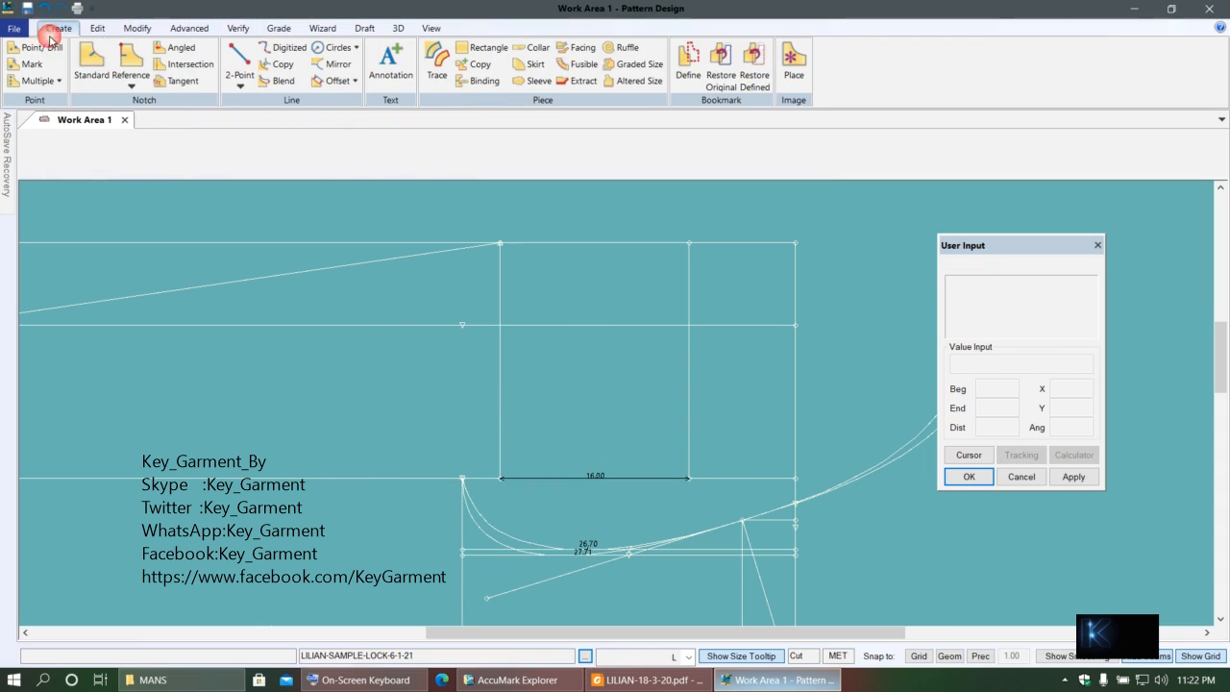
pyautogui.click(240, 85)
pyautogui.click(262, 102)
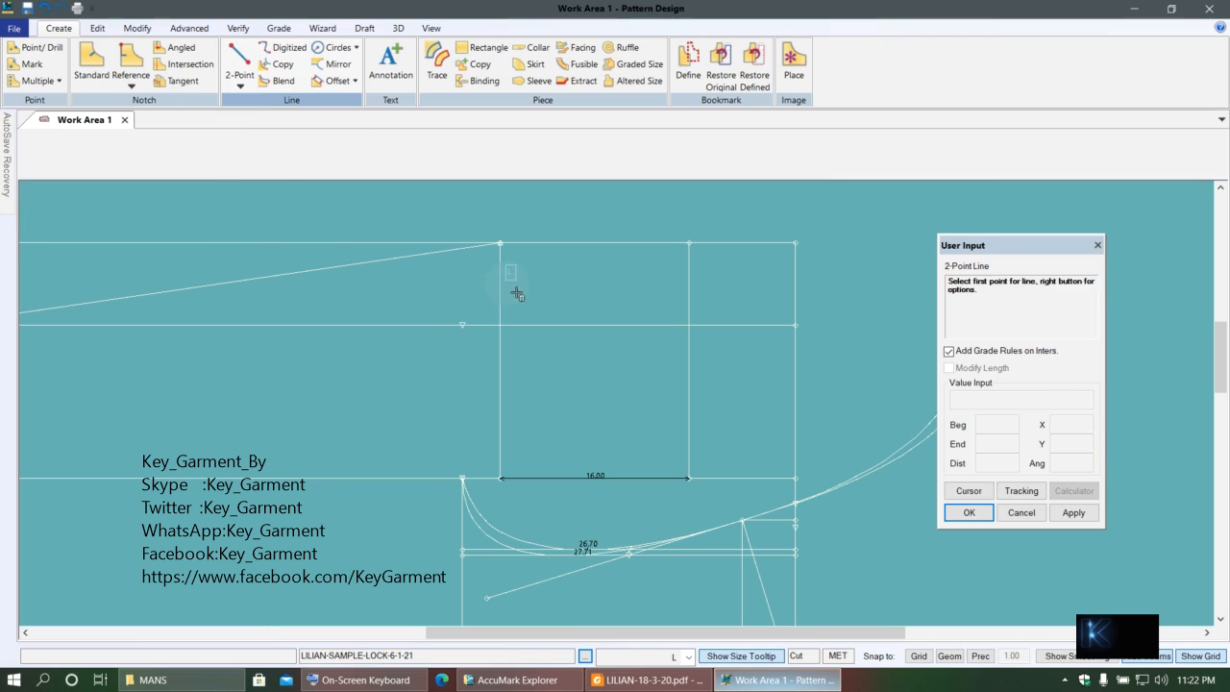
pyautogui.click(500, 243)
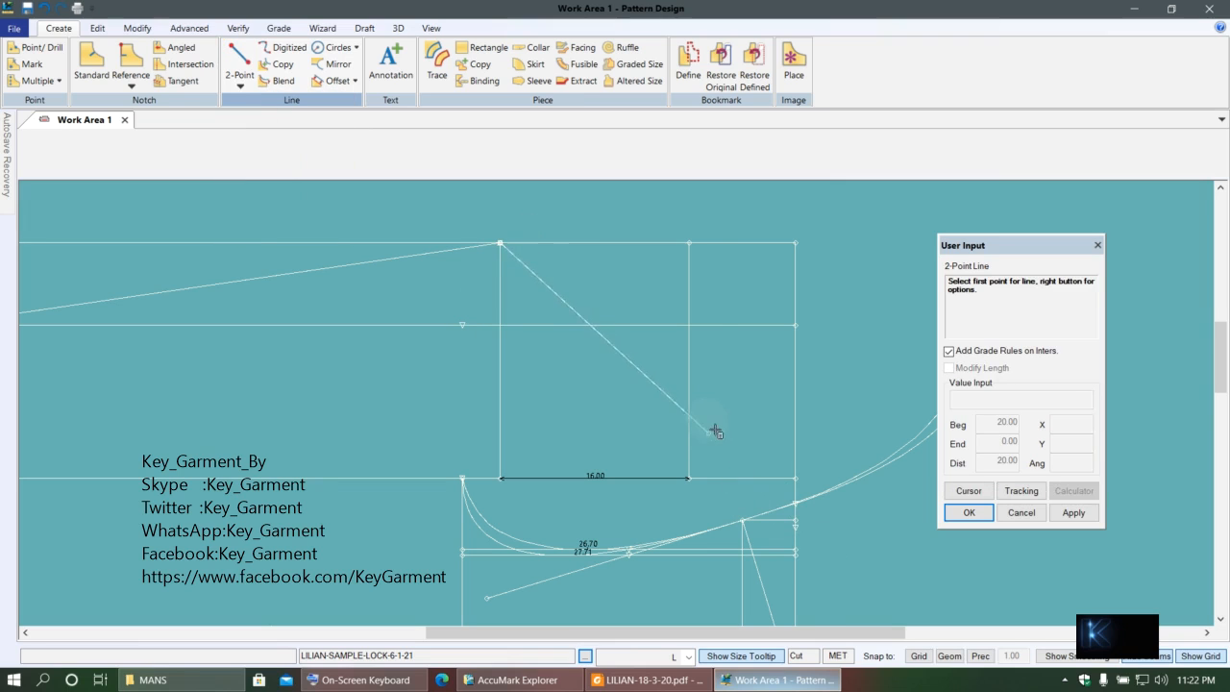
pyautogui.click(688, 480)
pyautogui.rightClick(262, 227)
pyautogui.click(252, 241)
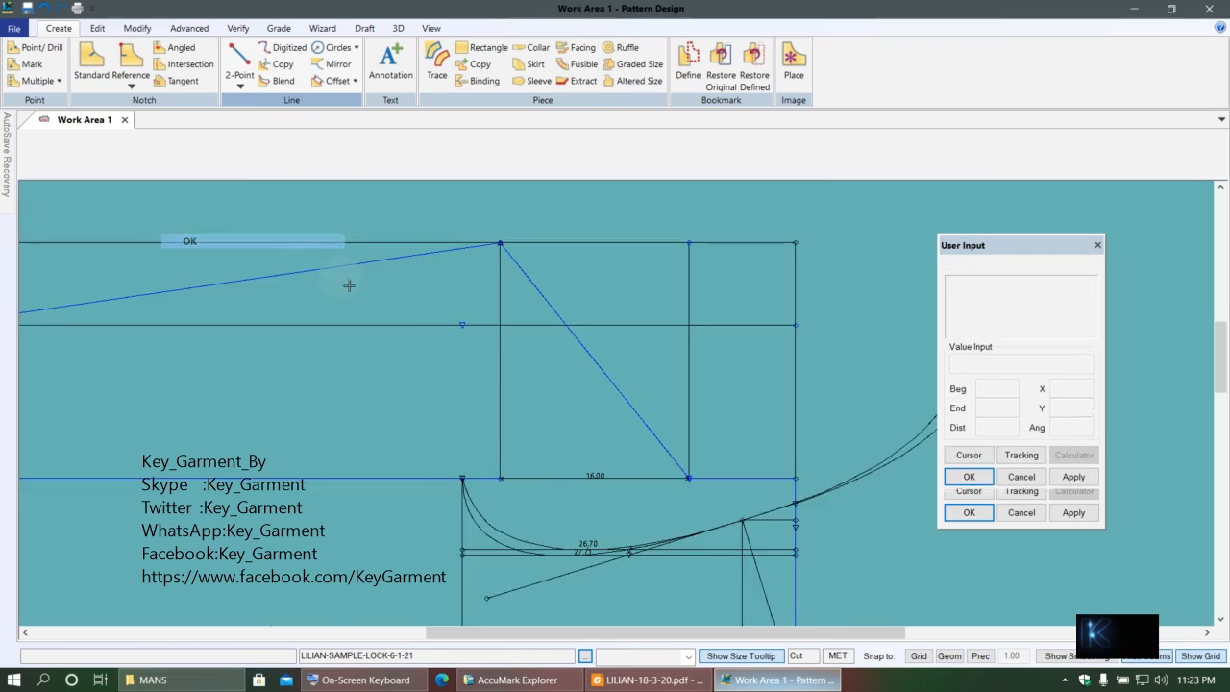
# - Add 4 evenly spaced mark points along the sleeve cap diagonal, with no points on its ends
pyautogui.click(240, 87)
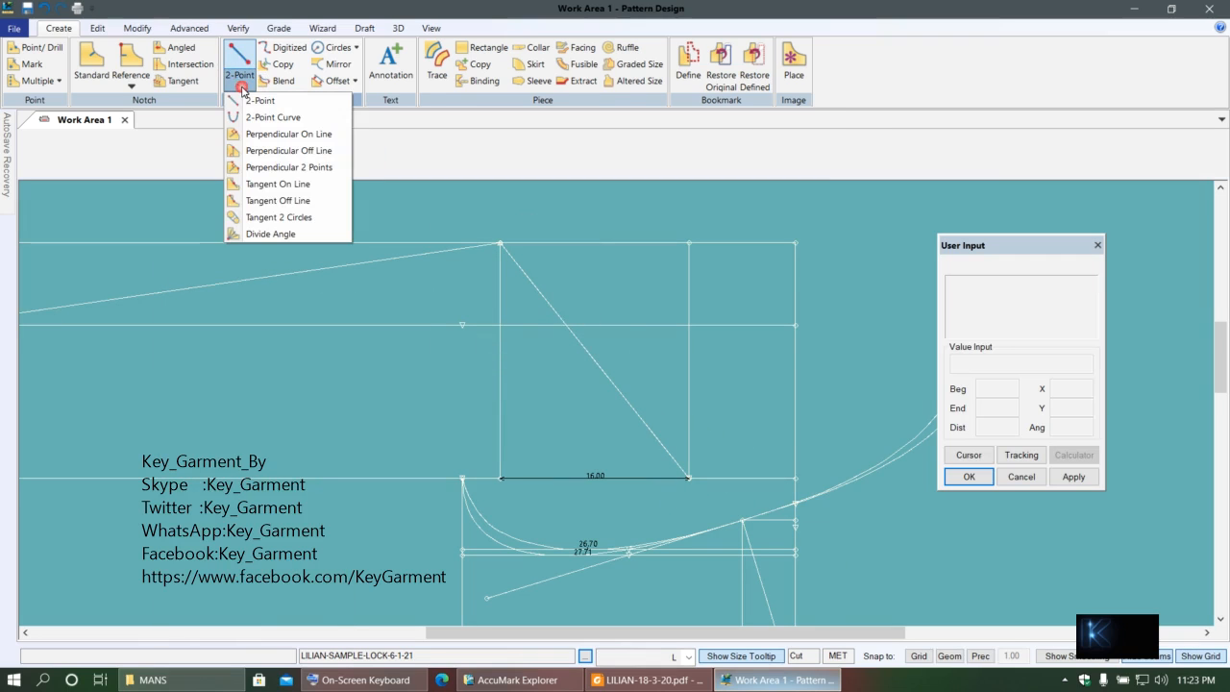
pyautogui.click(50, 26)
pyautogui.click(37, 81)
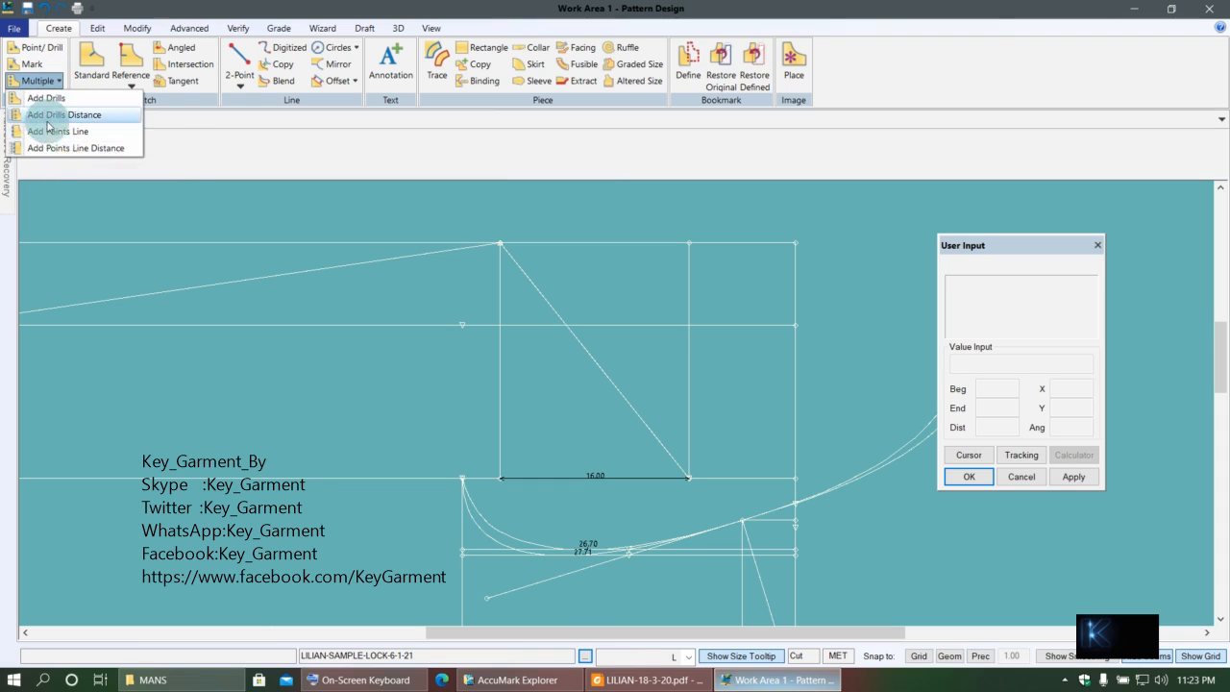
pyautogui.click(49, 133)
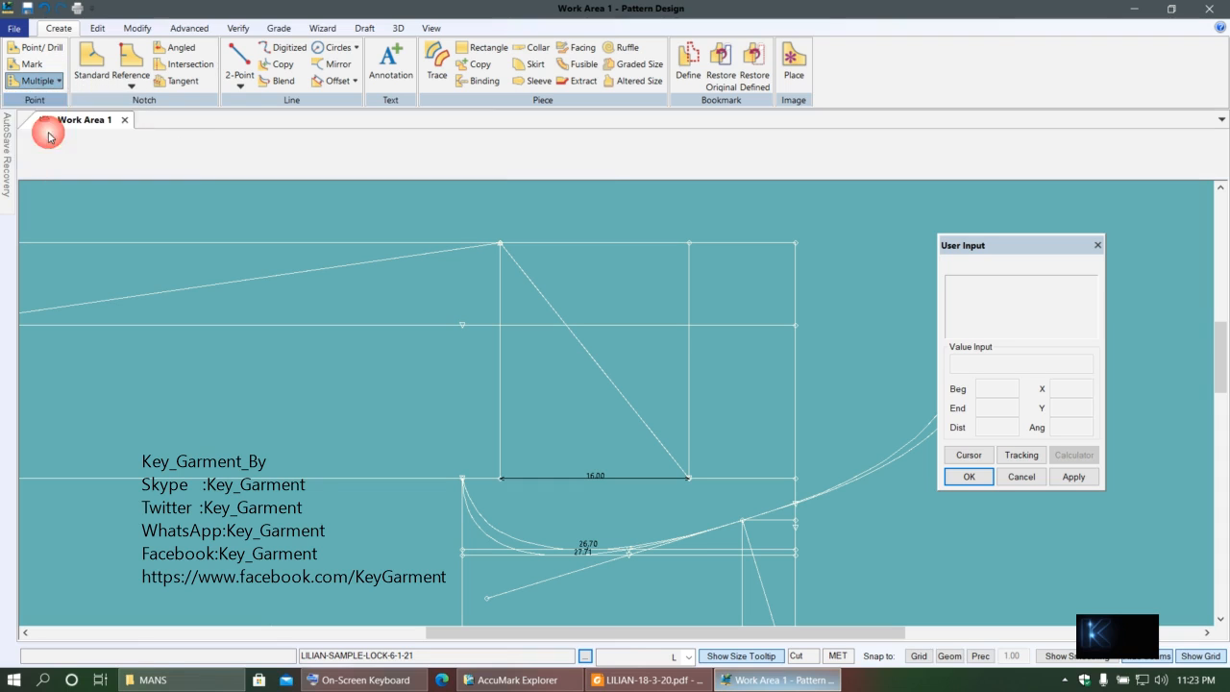
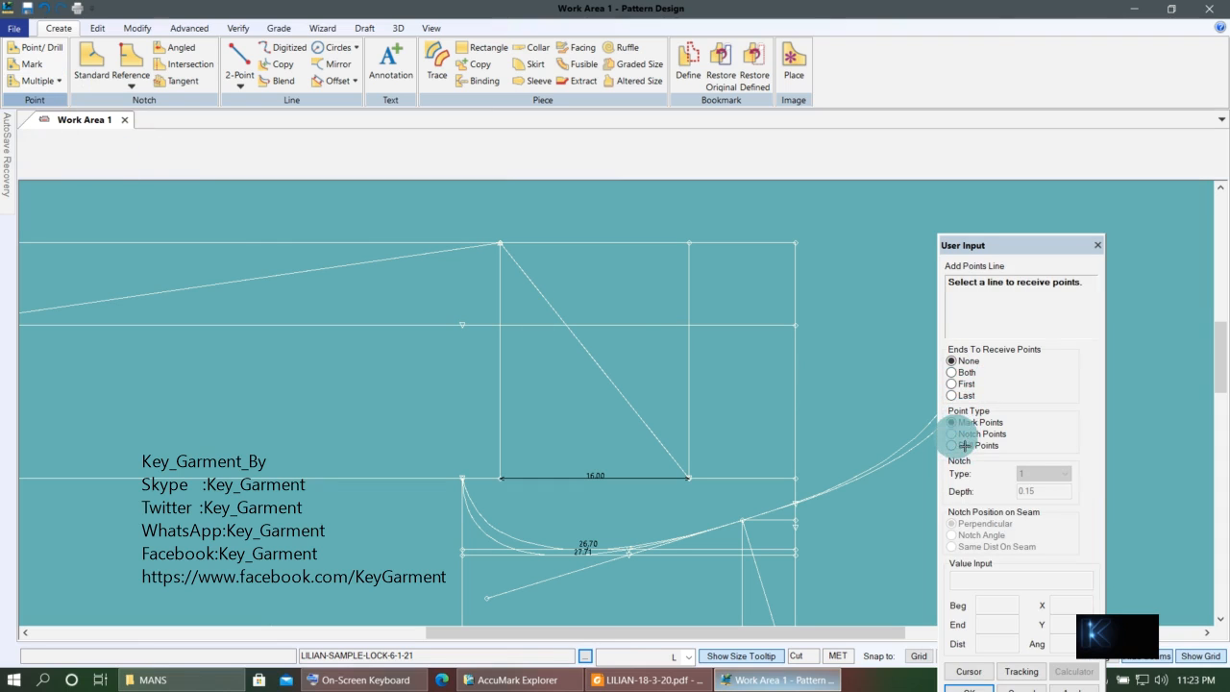
pyautogui.click(684, 386)
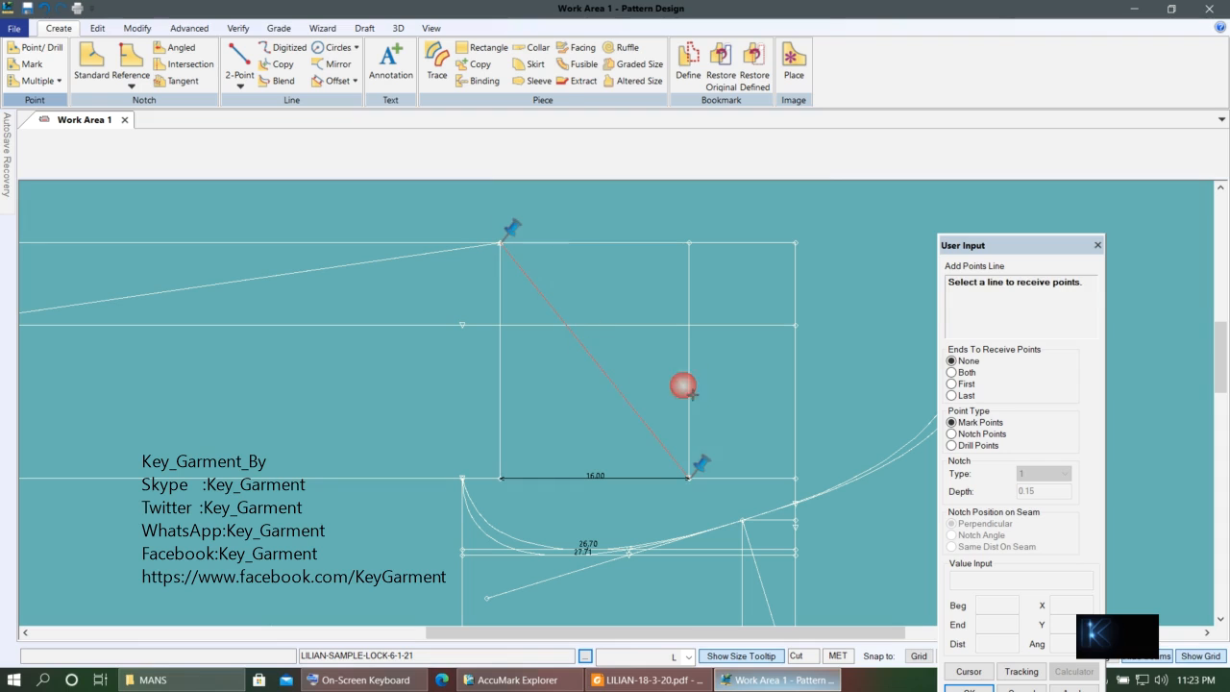
pyautogui.click(632, 352)
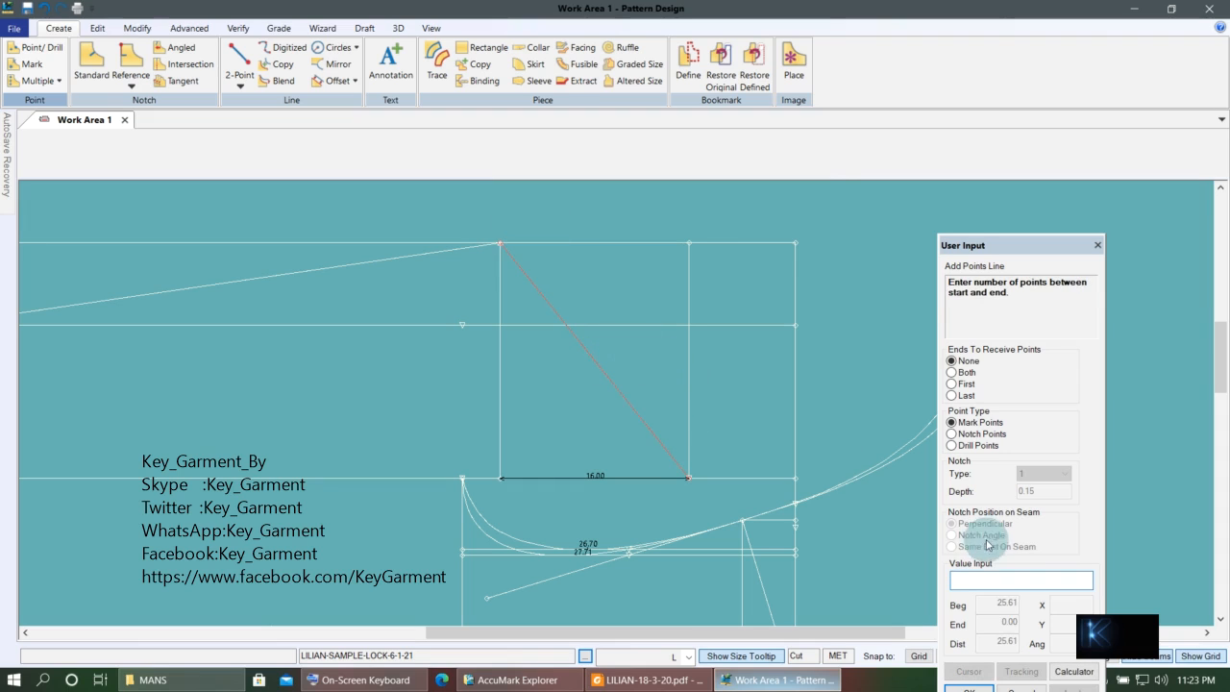
pyautogui.write('4')
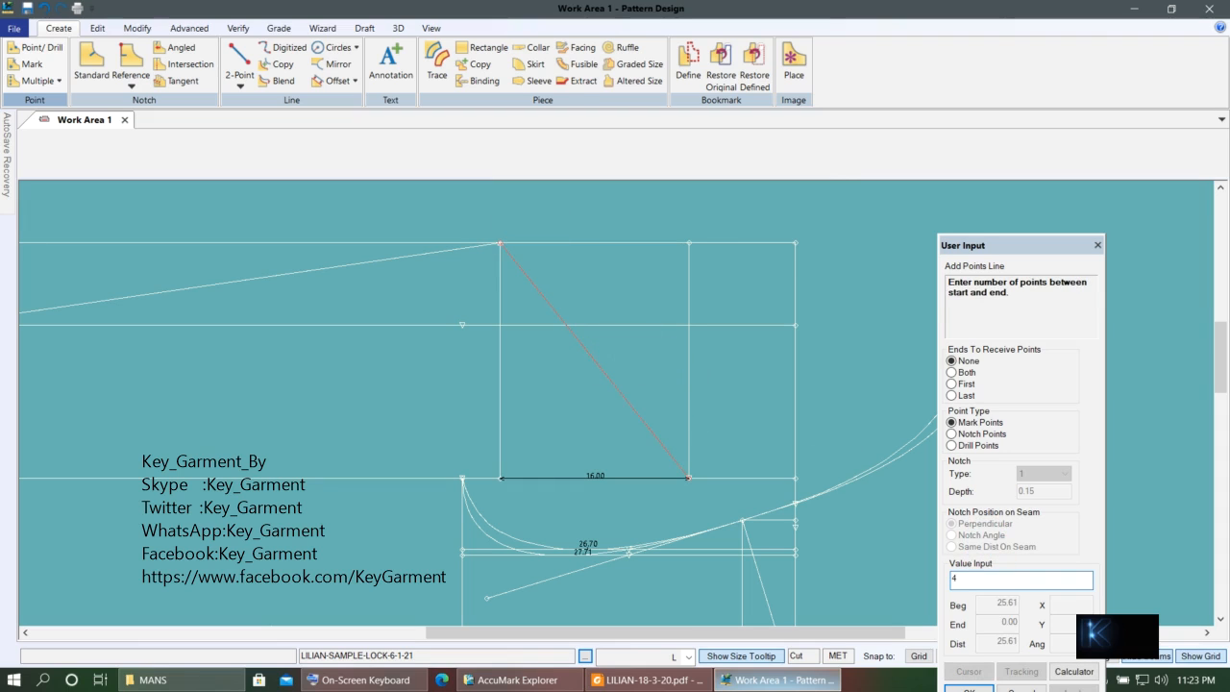
pyautogui.press('Return')
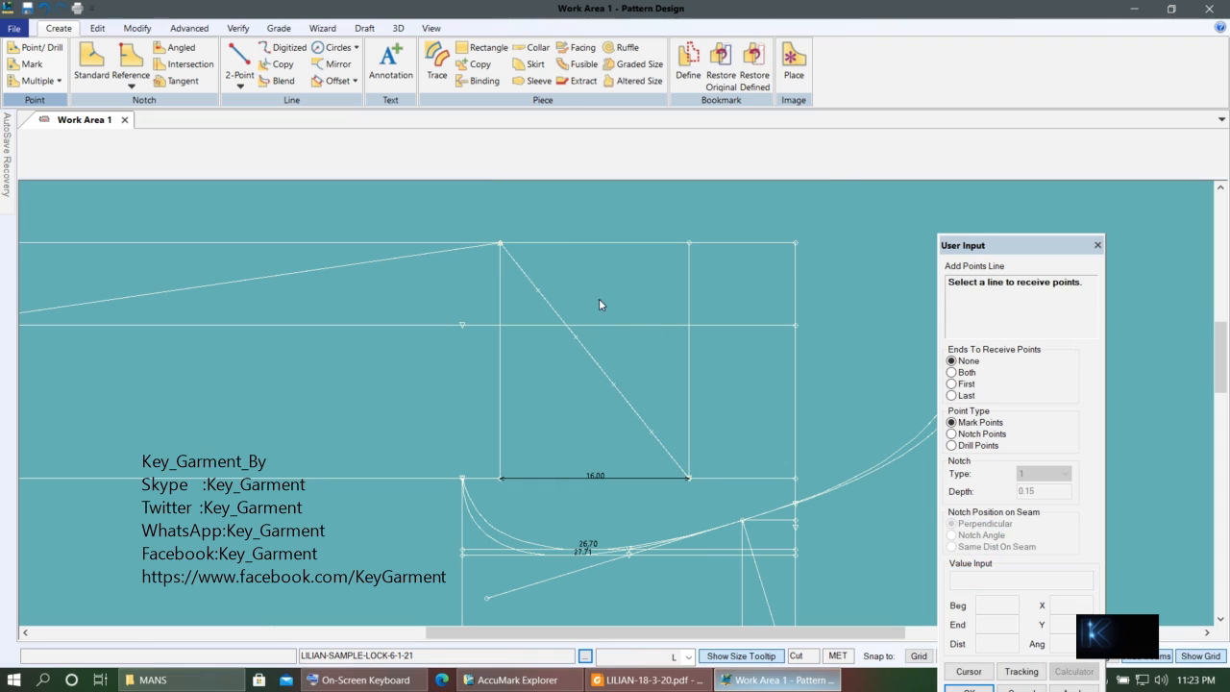
pyautogui.rightClick(600, 304)
pyautogui.scroll(1, 553, 307)
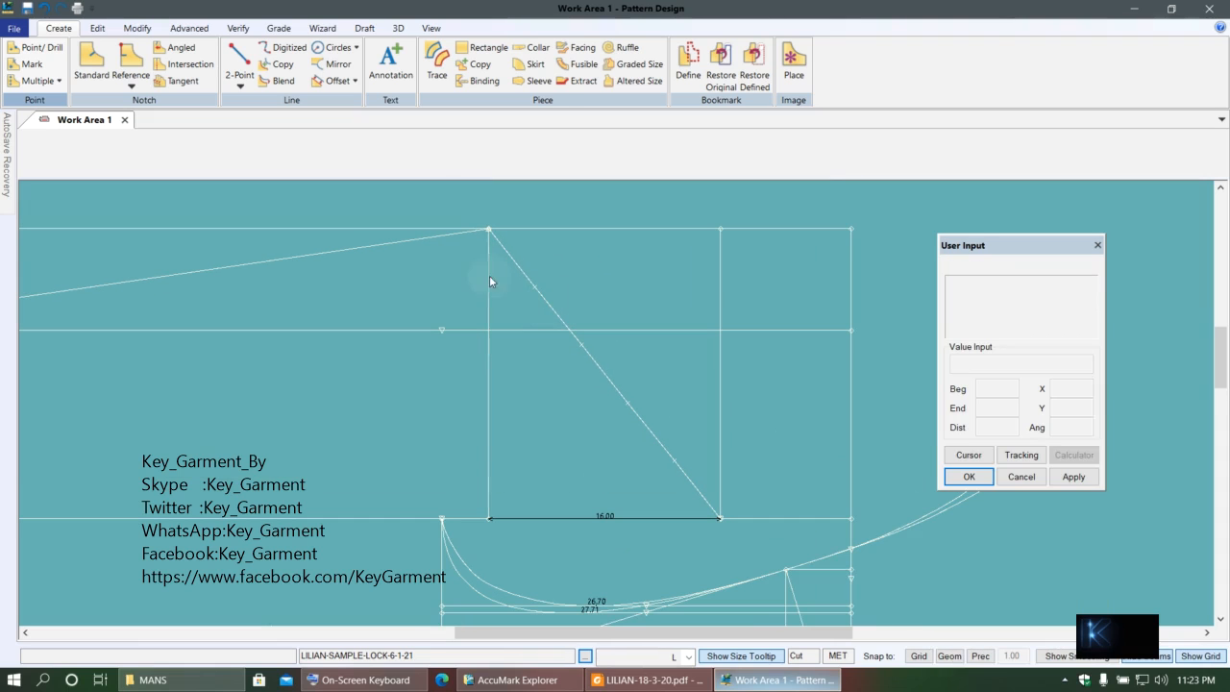
pyautogui.click(239, 83)
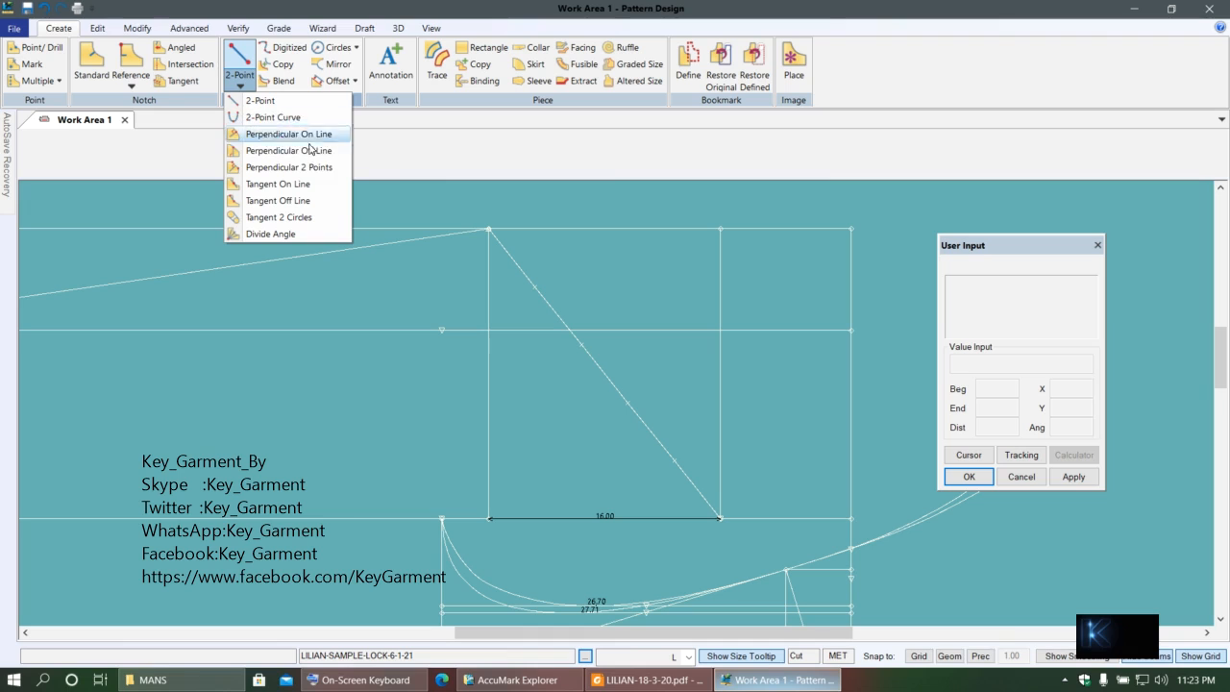
pyautogui.click(291, 118)
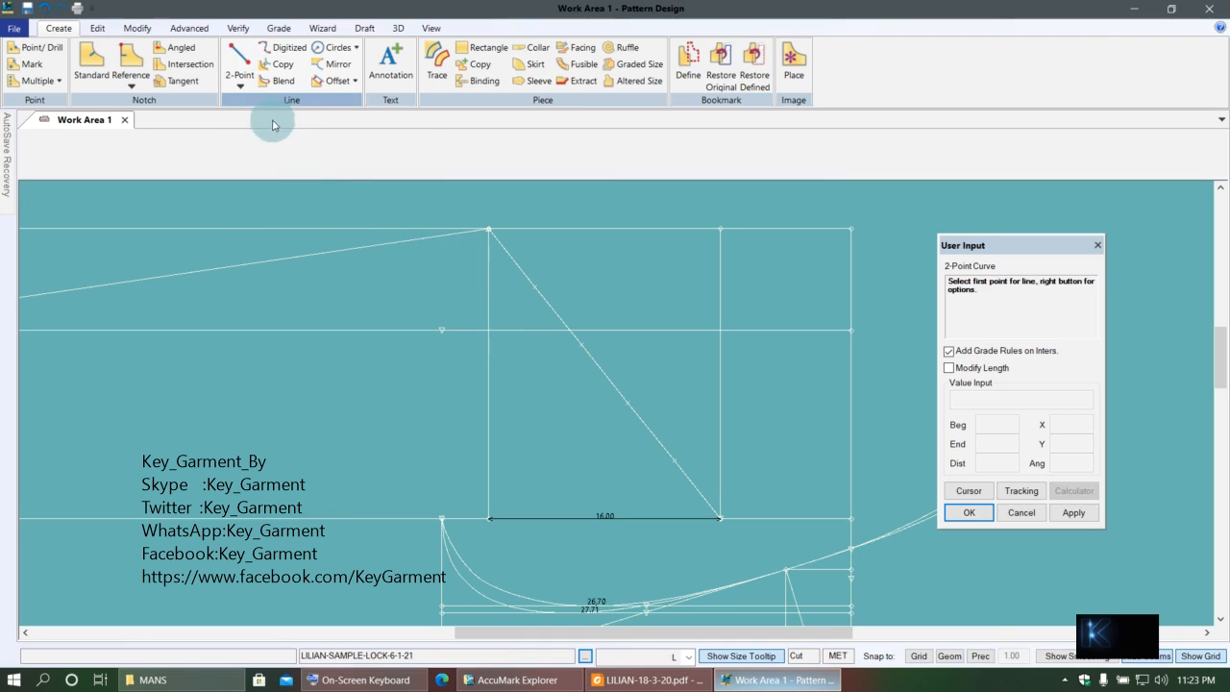
pyautogui.click(481, 233)
pyautogui.click(515, 248)
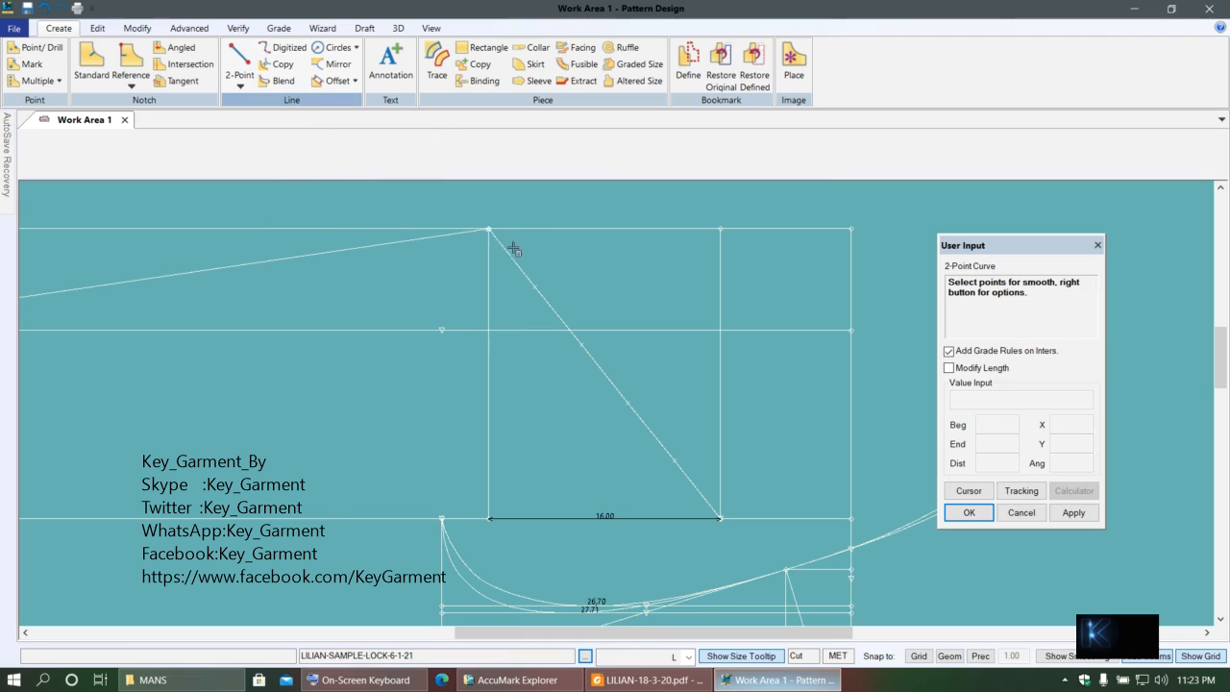
pyautogui.rightClick(631, 306)
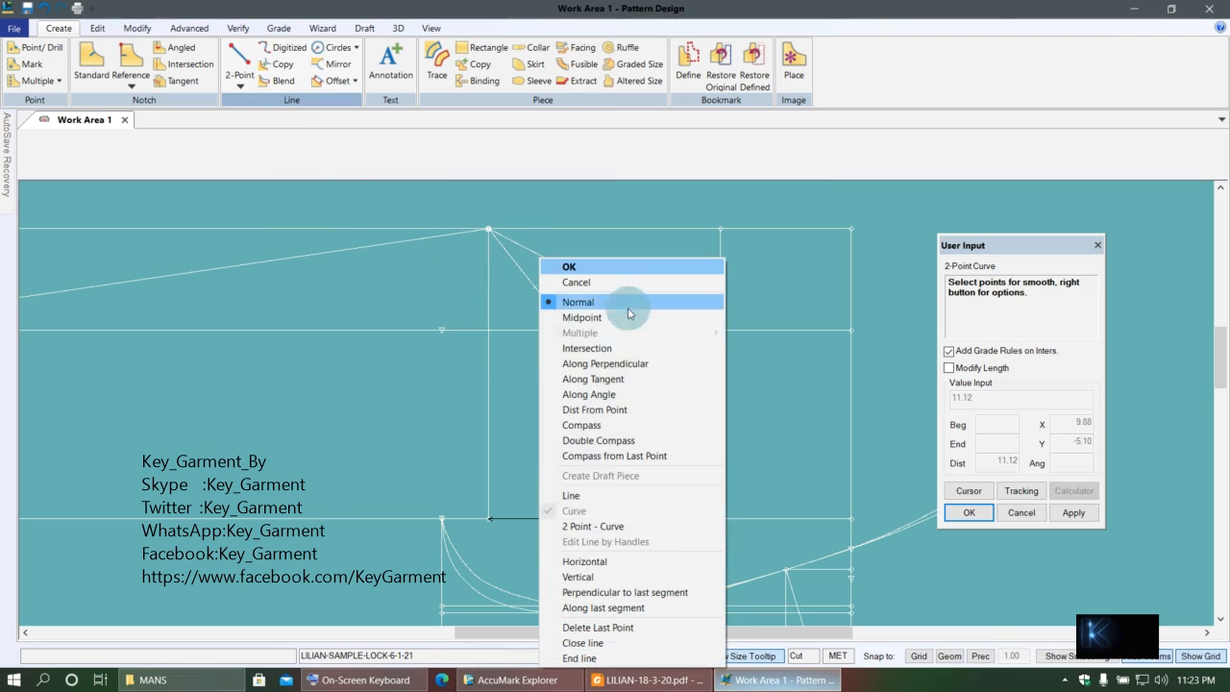
pyautogui.click(608, 527)
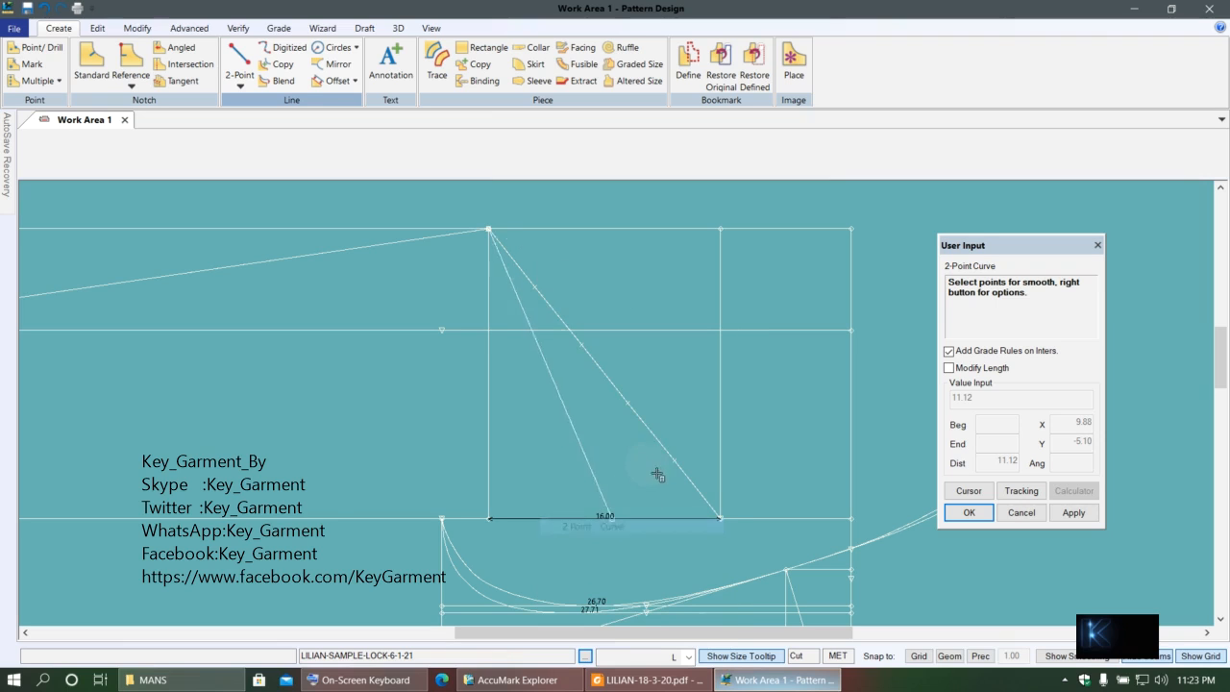
pyautogui.rightClick(646, 375)
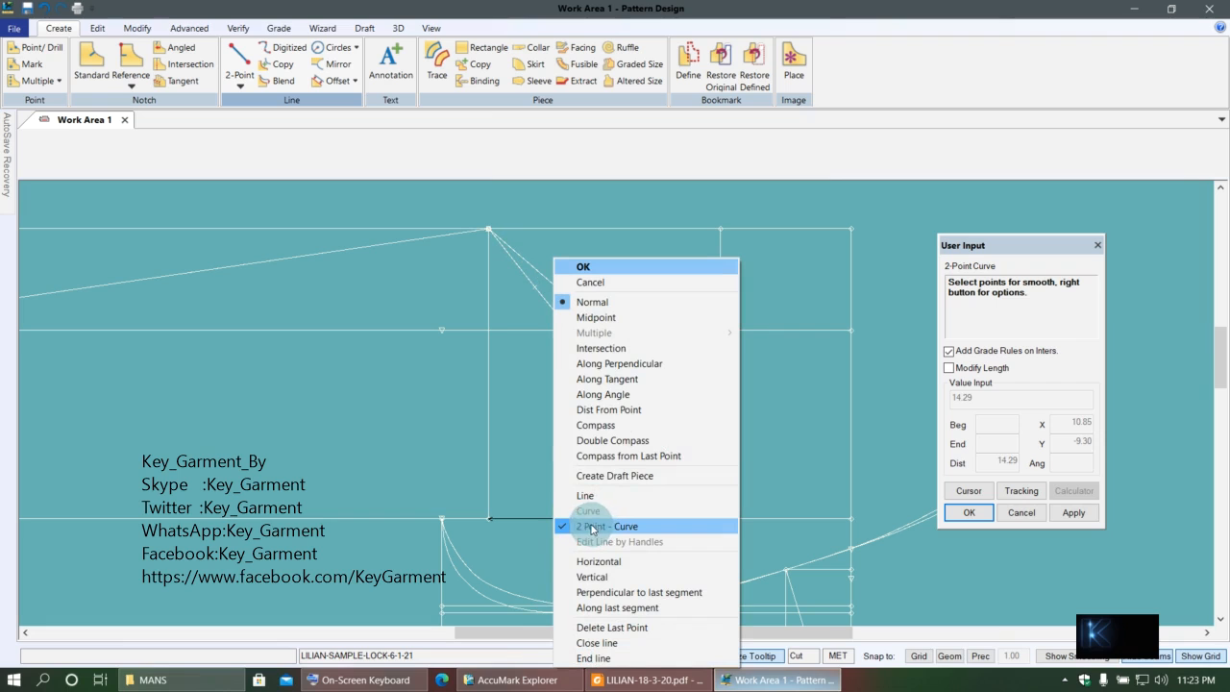
pyautogui.click(600, 303)
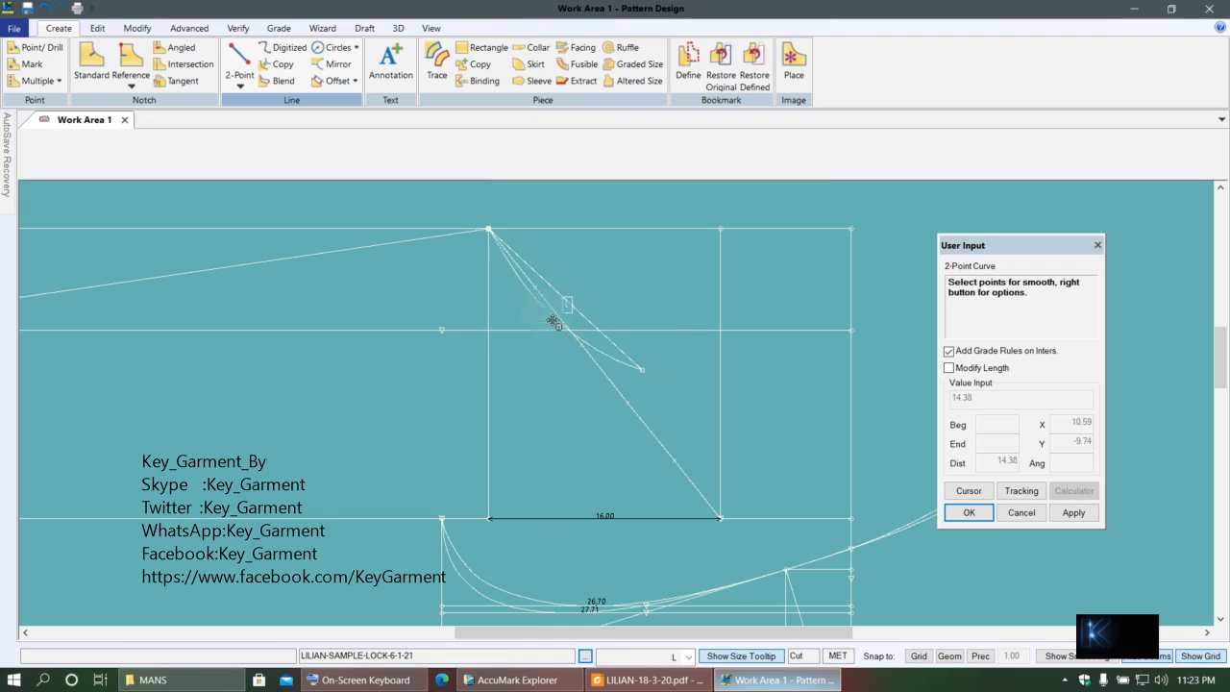
pyautogui.click(547, 287)
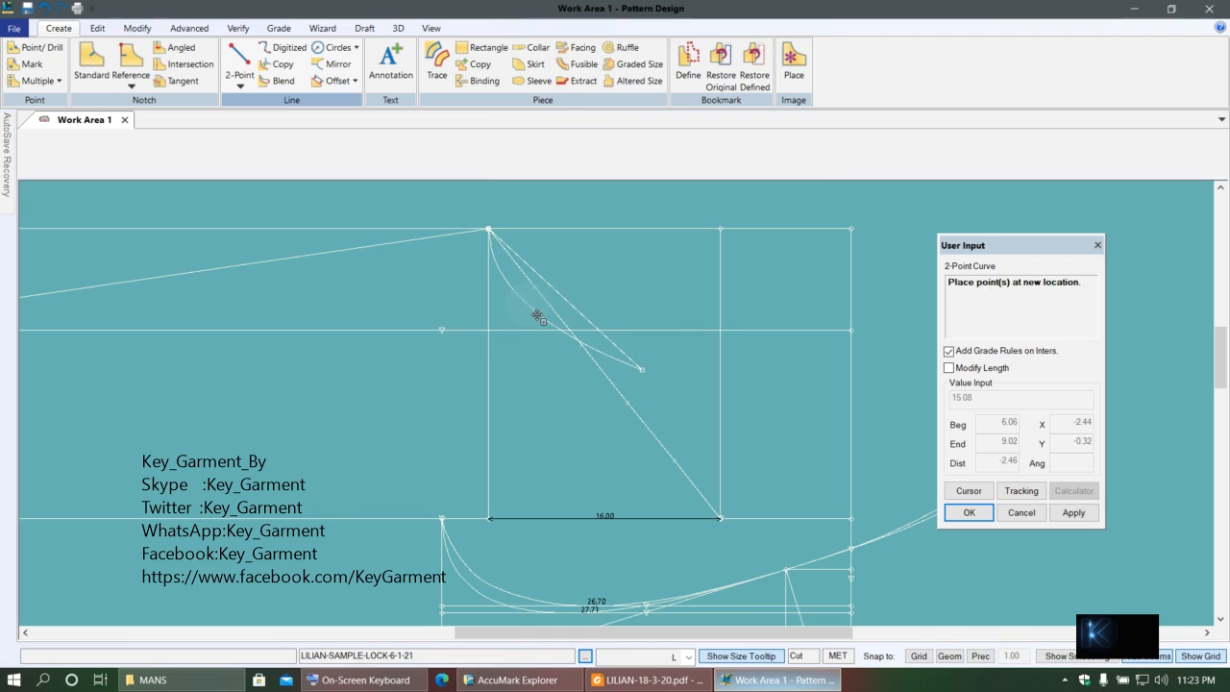
pyautogui.click(538, 316)
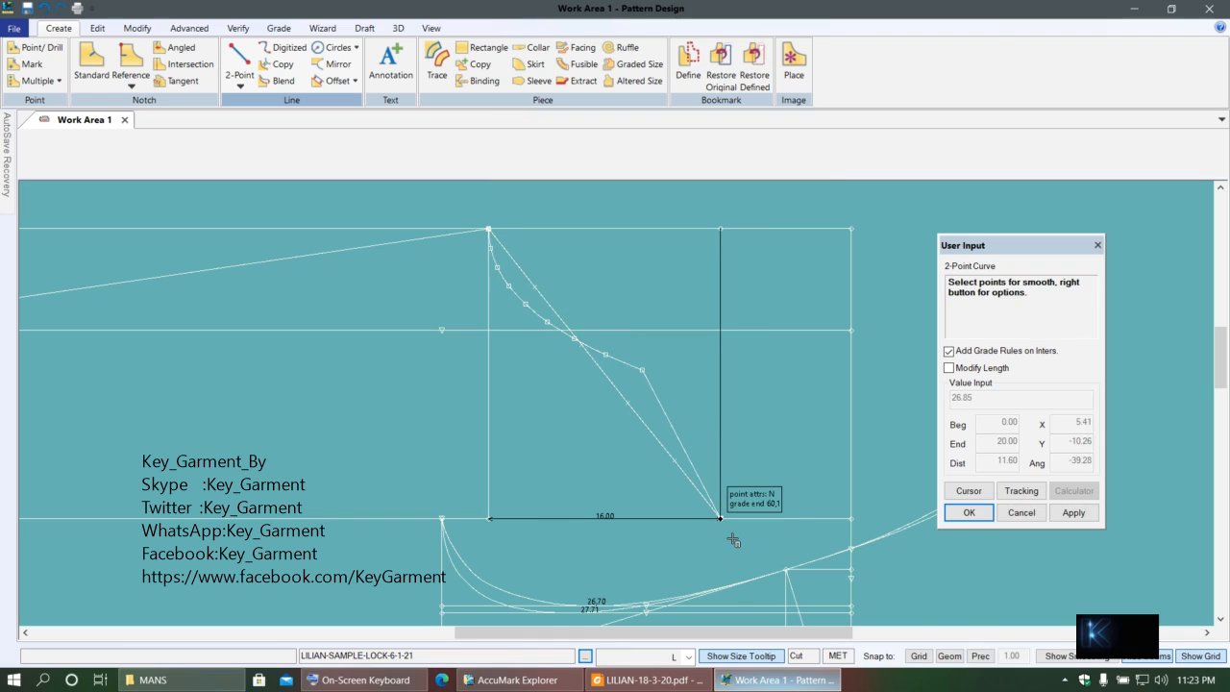
pyautogui.click(729, 498)
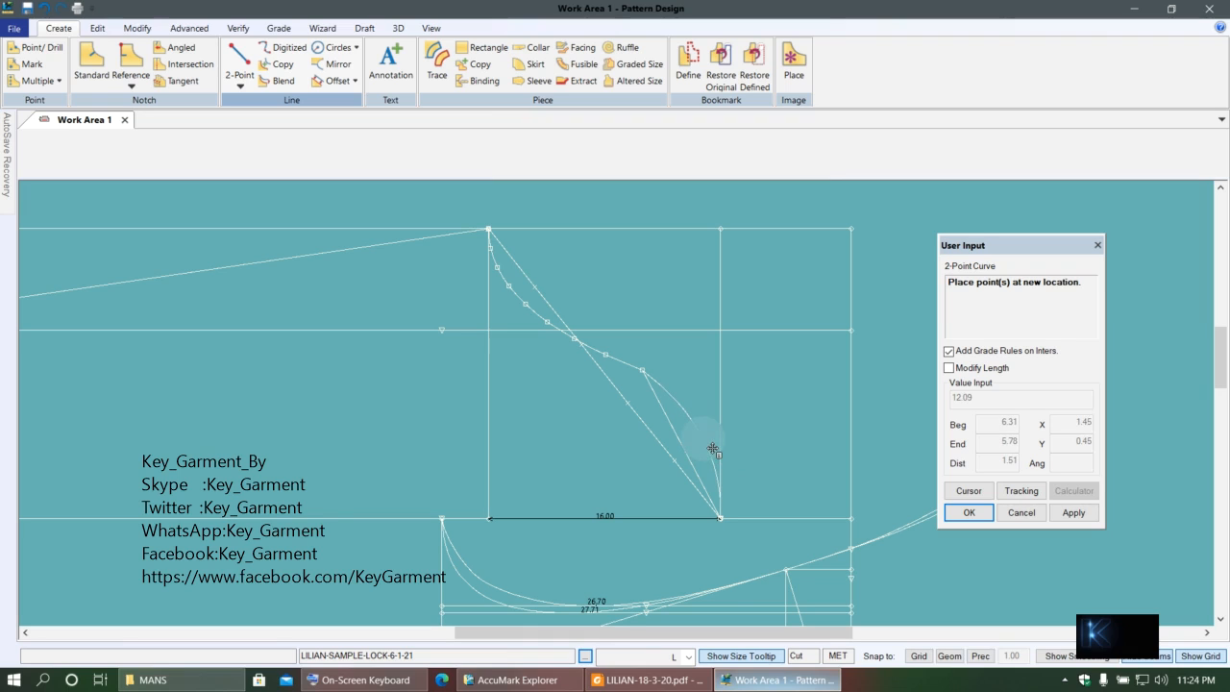
pyautogui.rightClick(713, 449)
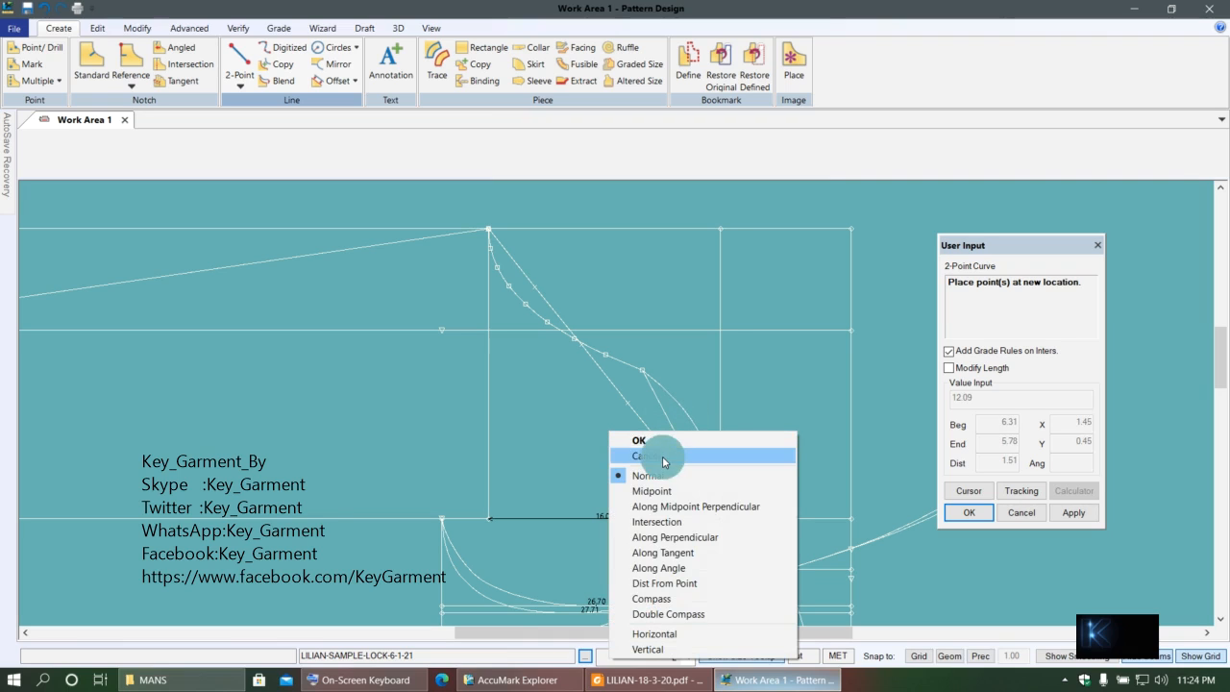
pyautogui.click(663, 459)
pyautogui.rightClick(603, 351)
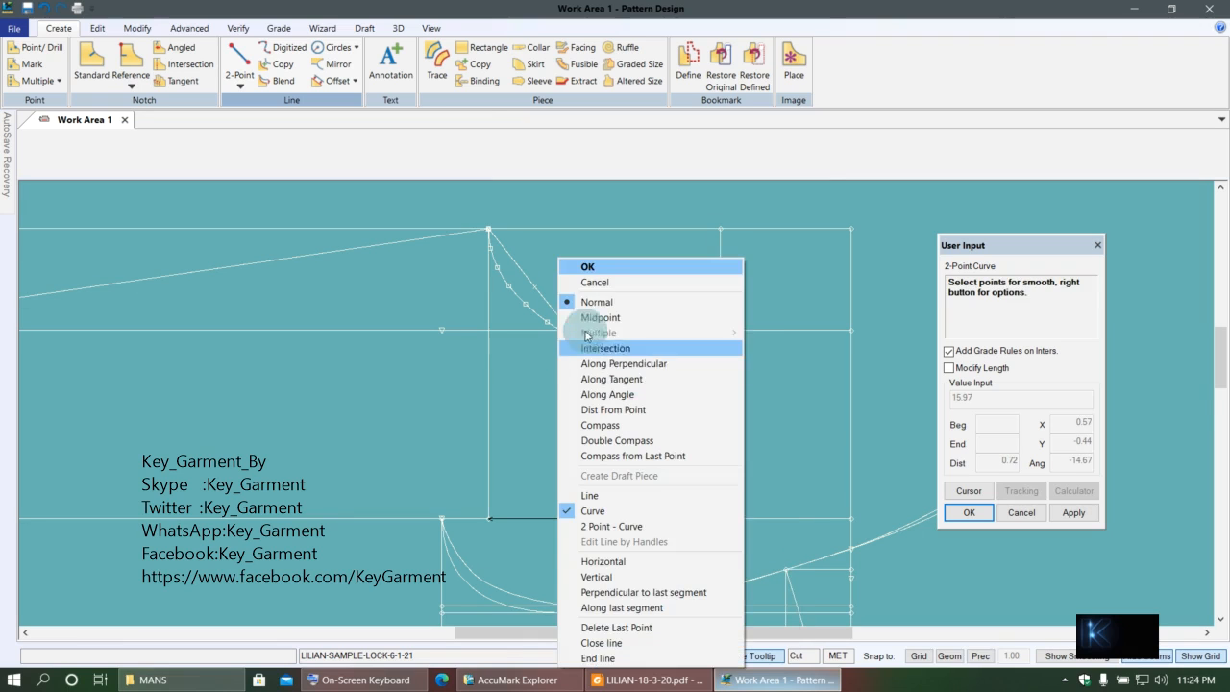
pyautogui.click(593, 283)
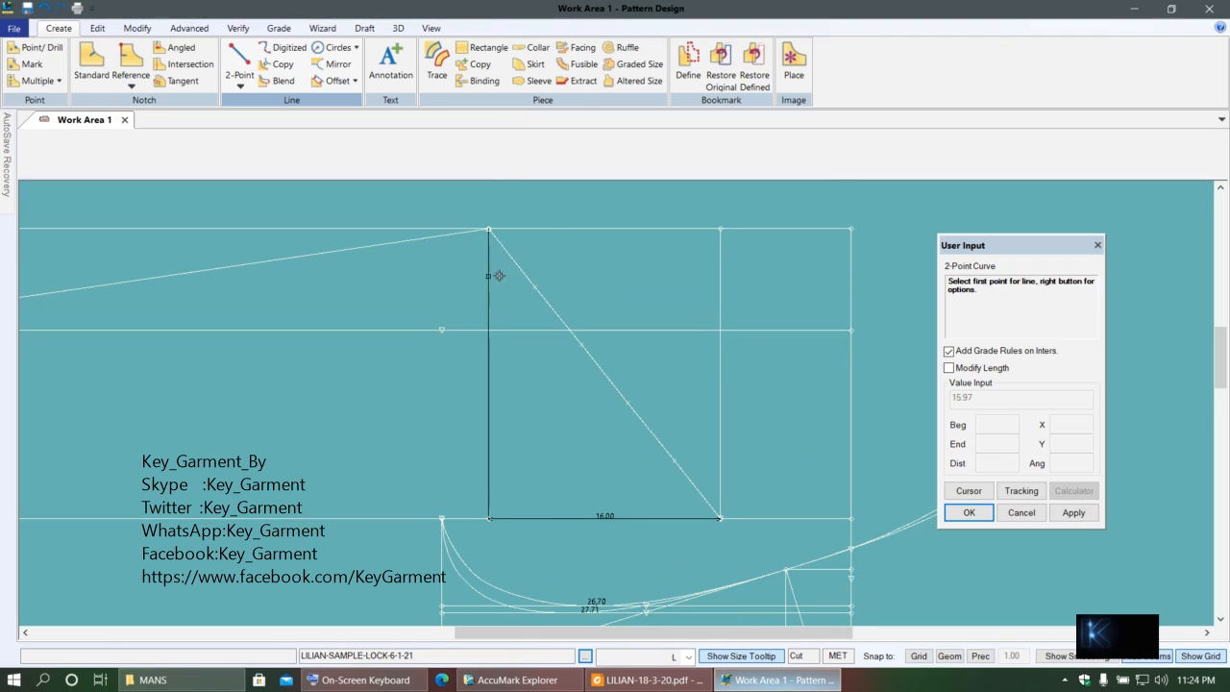
# - Try to draw the sleeve cap as an S-shaped two-segment 2-Point Curve from the cap-height line's upper end to the diagonal's lower end
pyautogui.click(488, 229)
pyautogui.rightClick(564, 317)
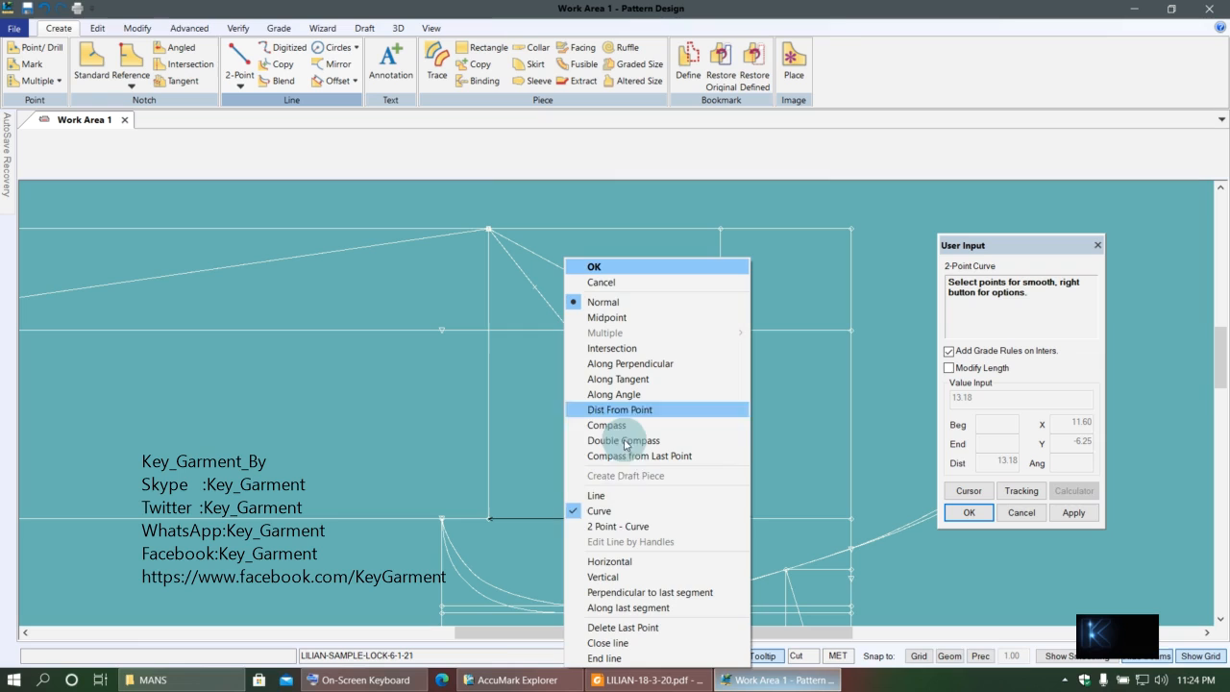
pyautogui.click(620, 528)
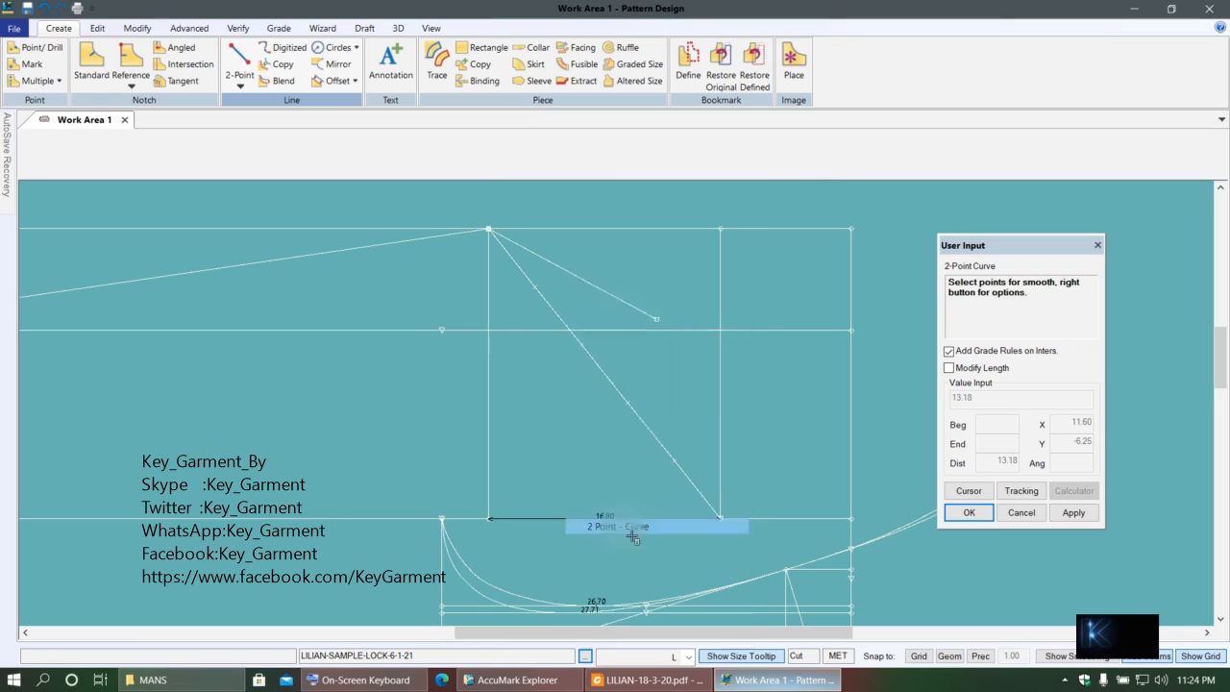
pyautogui.click(604, 343)
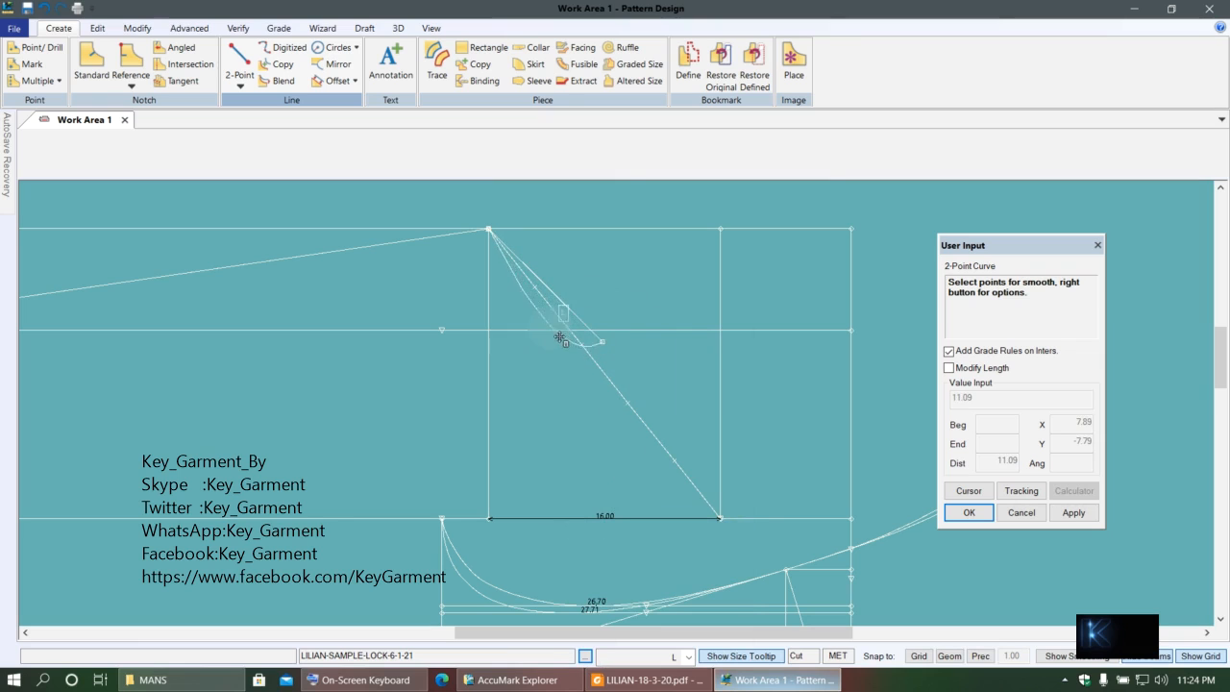
pyautogui.click(537, 320)
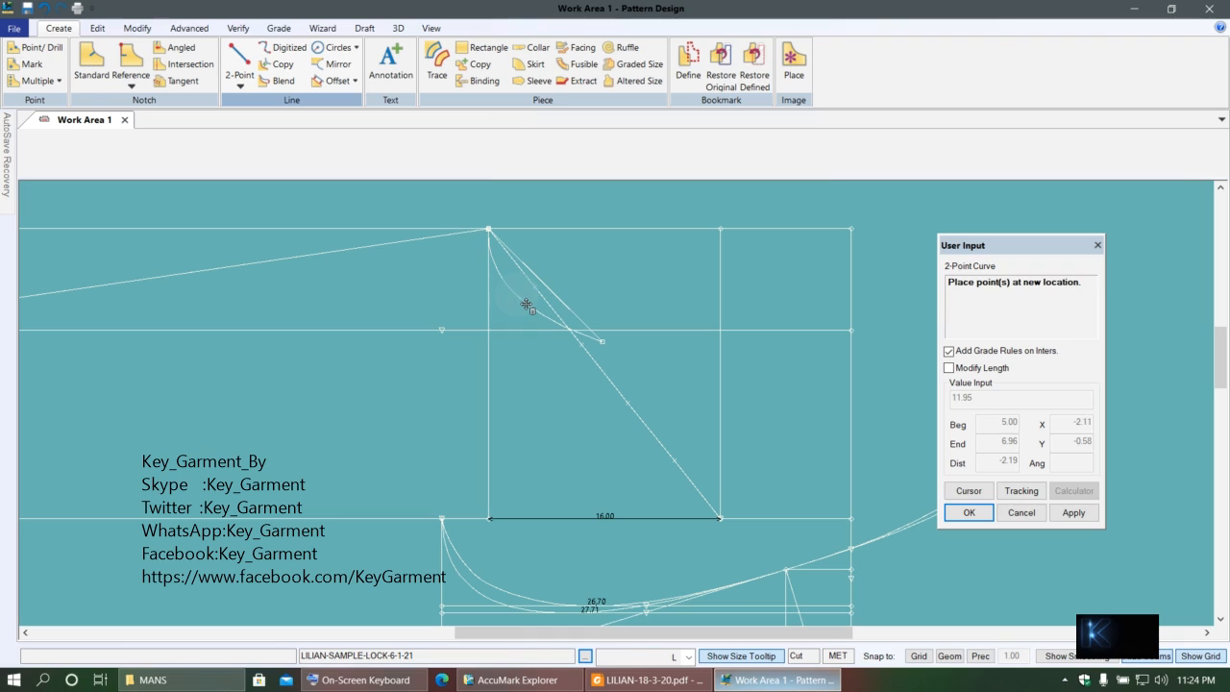
pyautogui.click(527, 305)
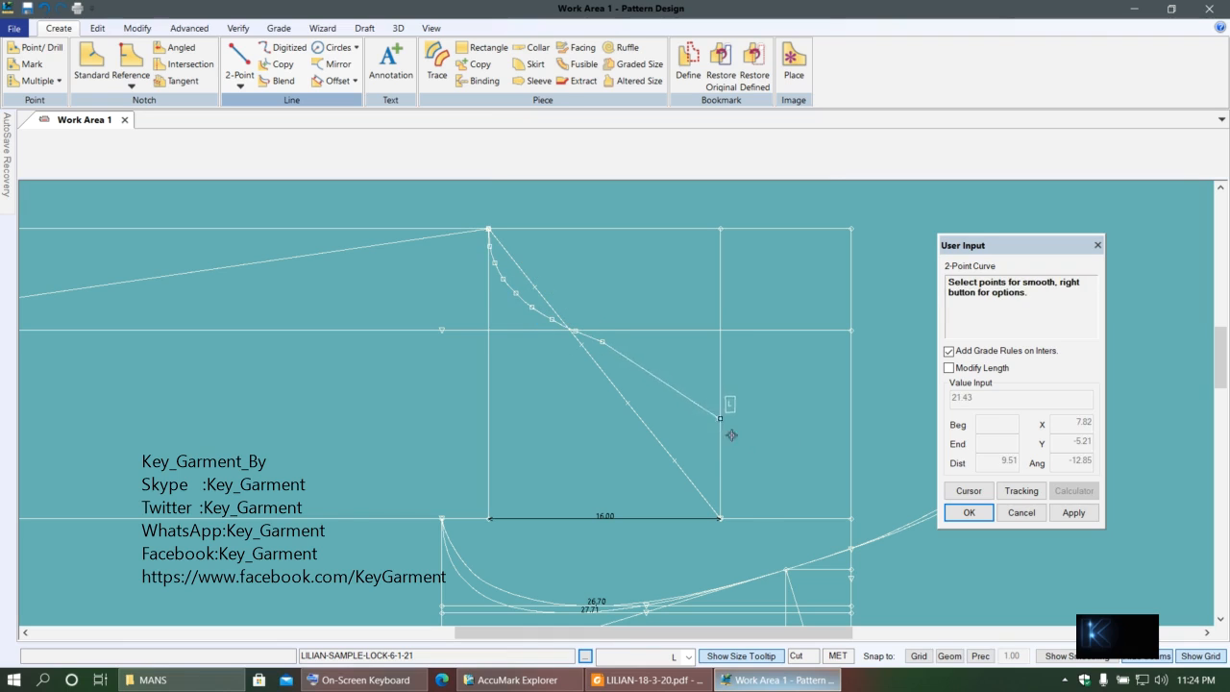
pyautogui.click(724, 524)
pyautogui.click(713, 434)
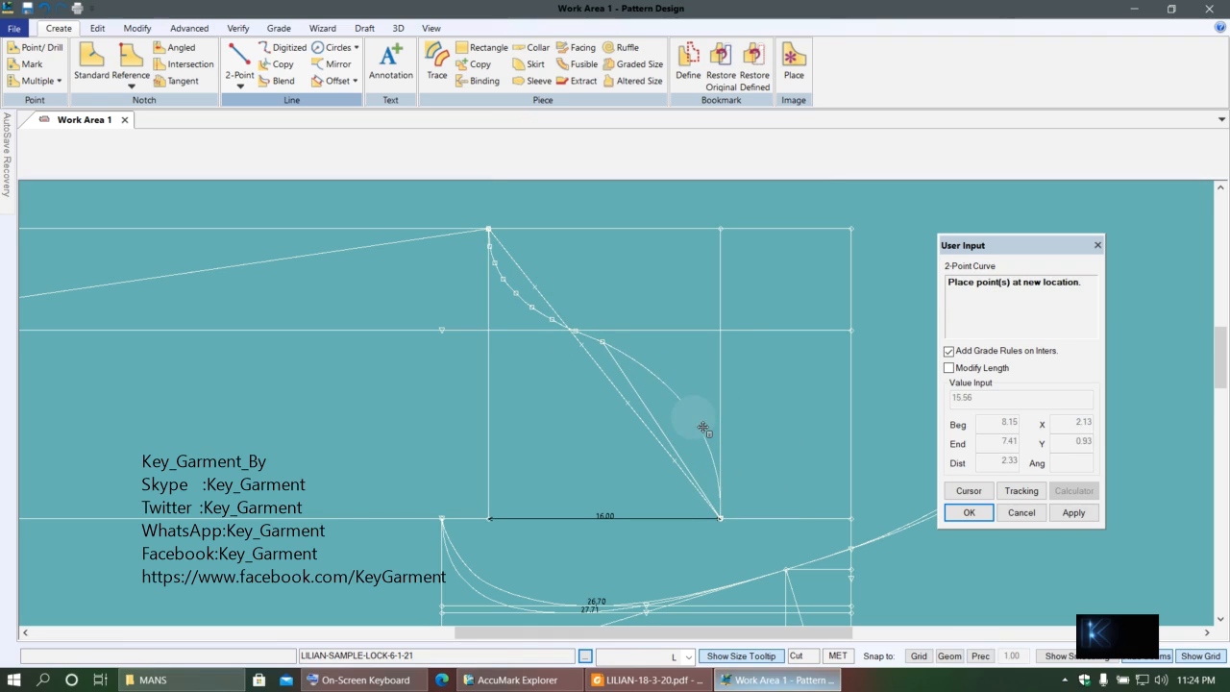
pyautogui.click(695, 419)
pyautogui.rightClick(677, 420)
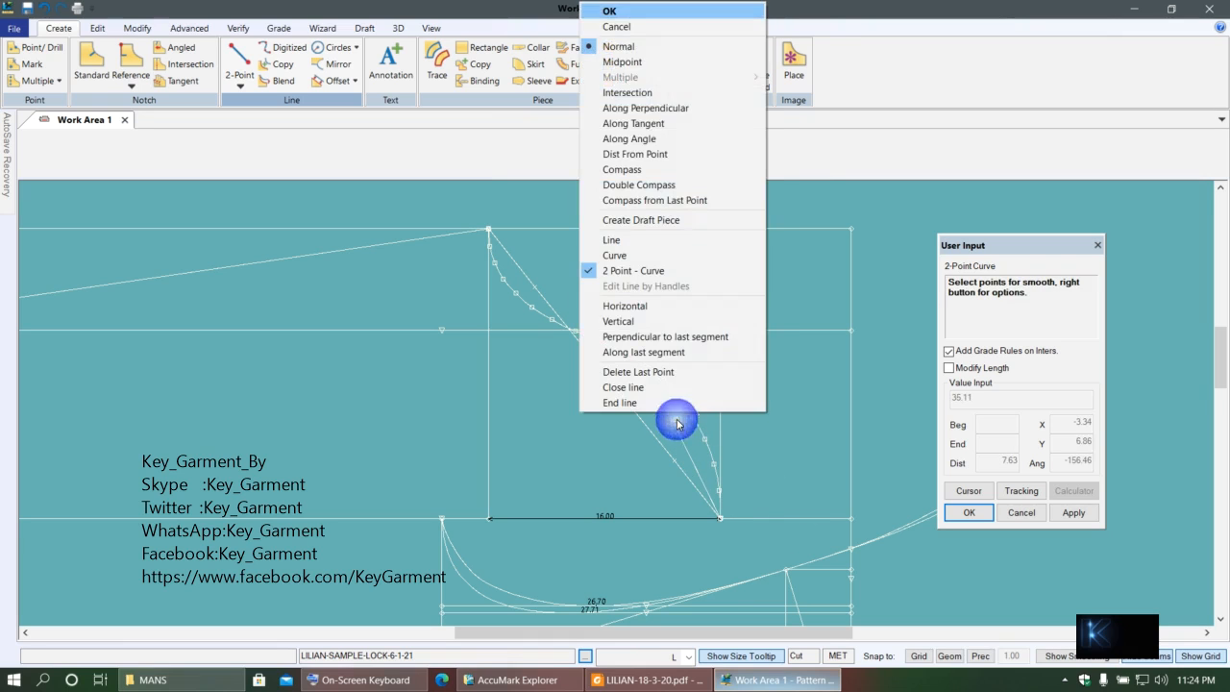
pyautogui.click(614, 13)
pyautogui.rightClick(647, 344)
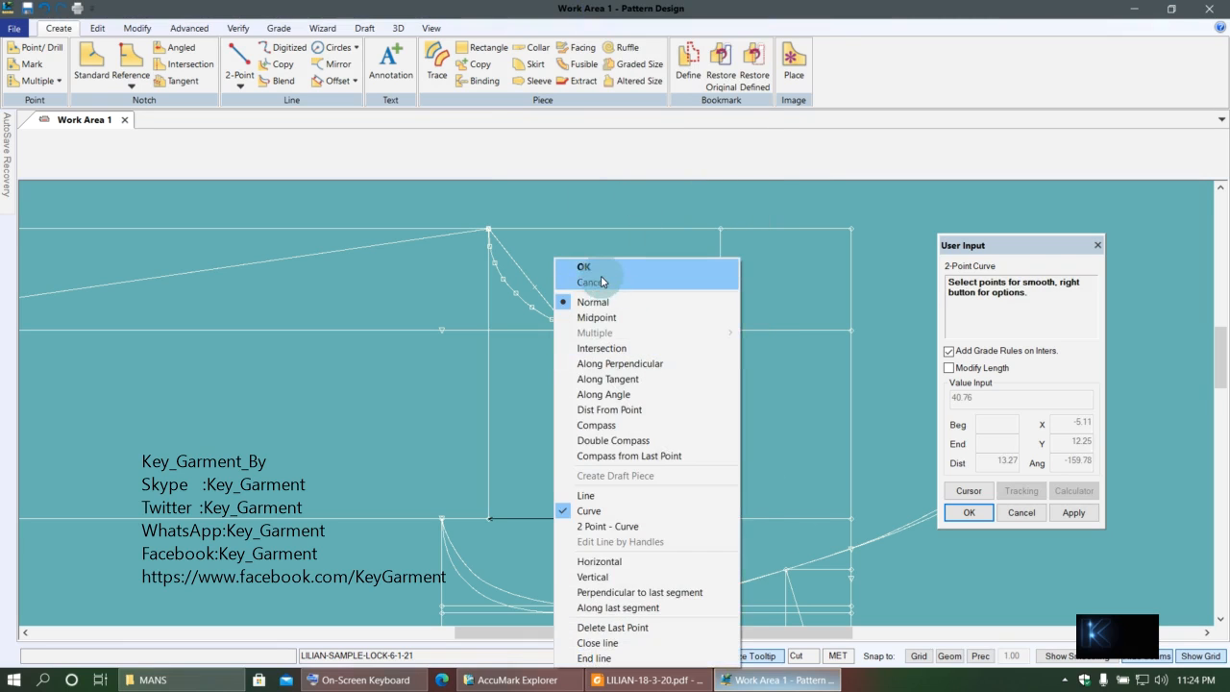
pyautogui.click(610, 283)
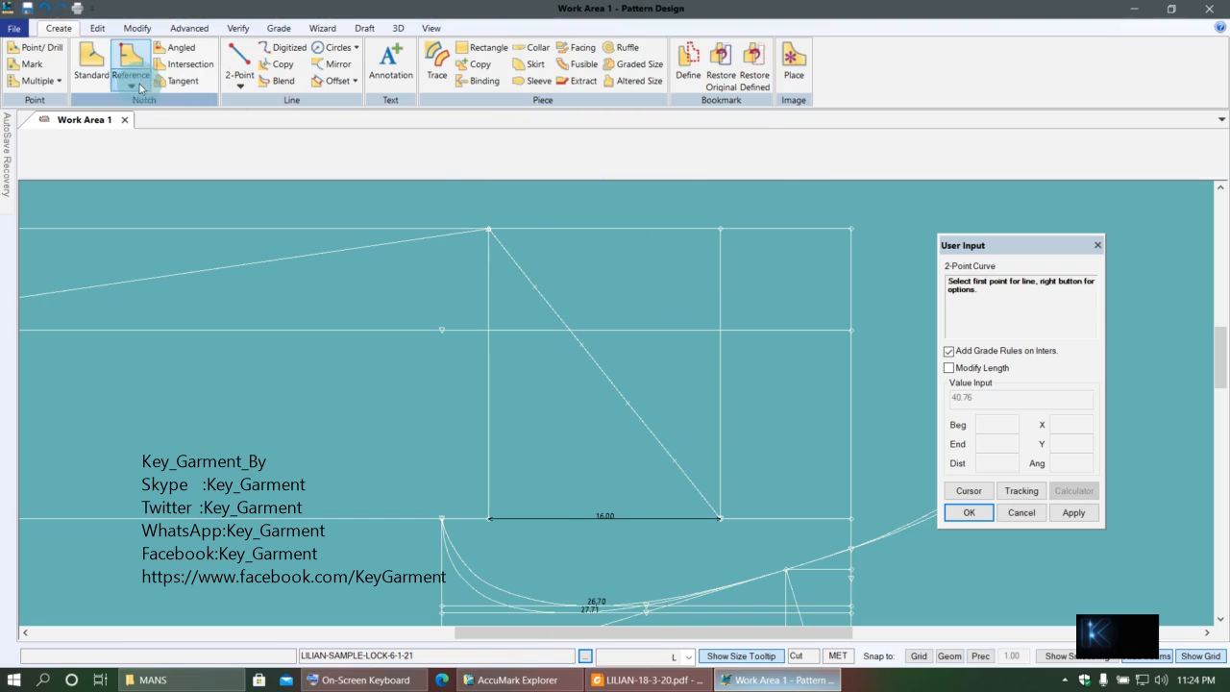
pyautogui.click(43, 12)
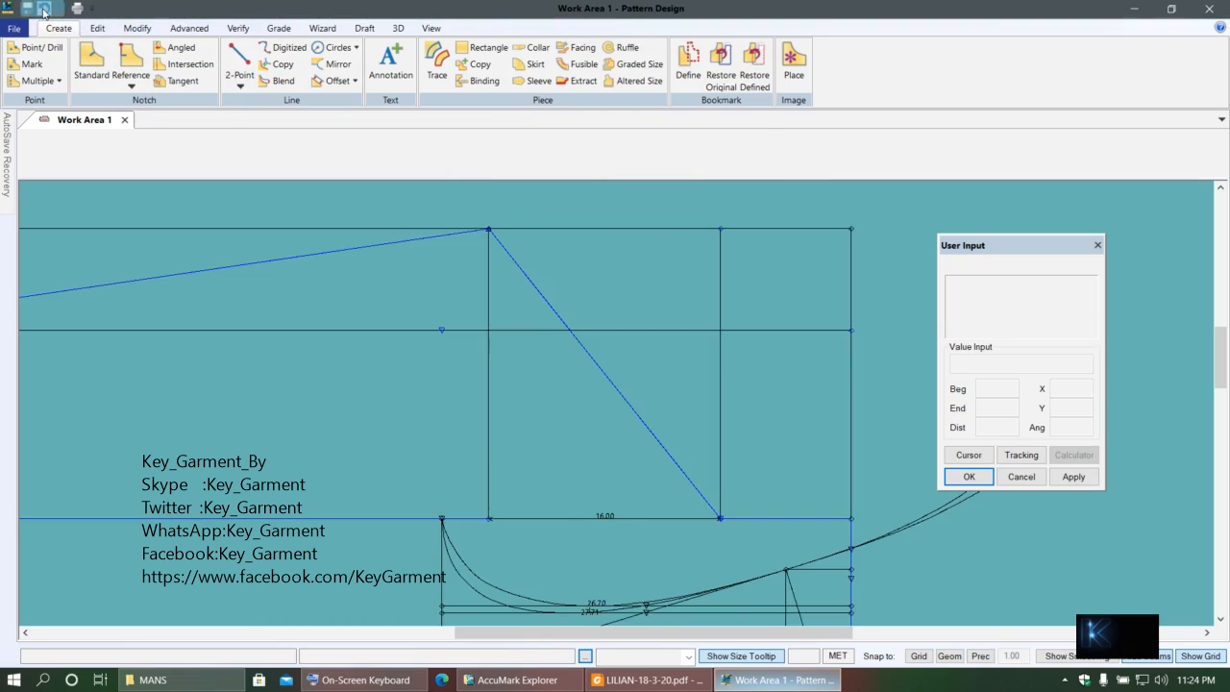
pyautogui.click(239, 85)
pyautogui.click(256, 118)
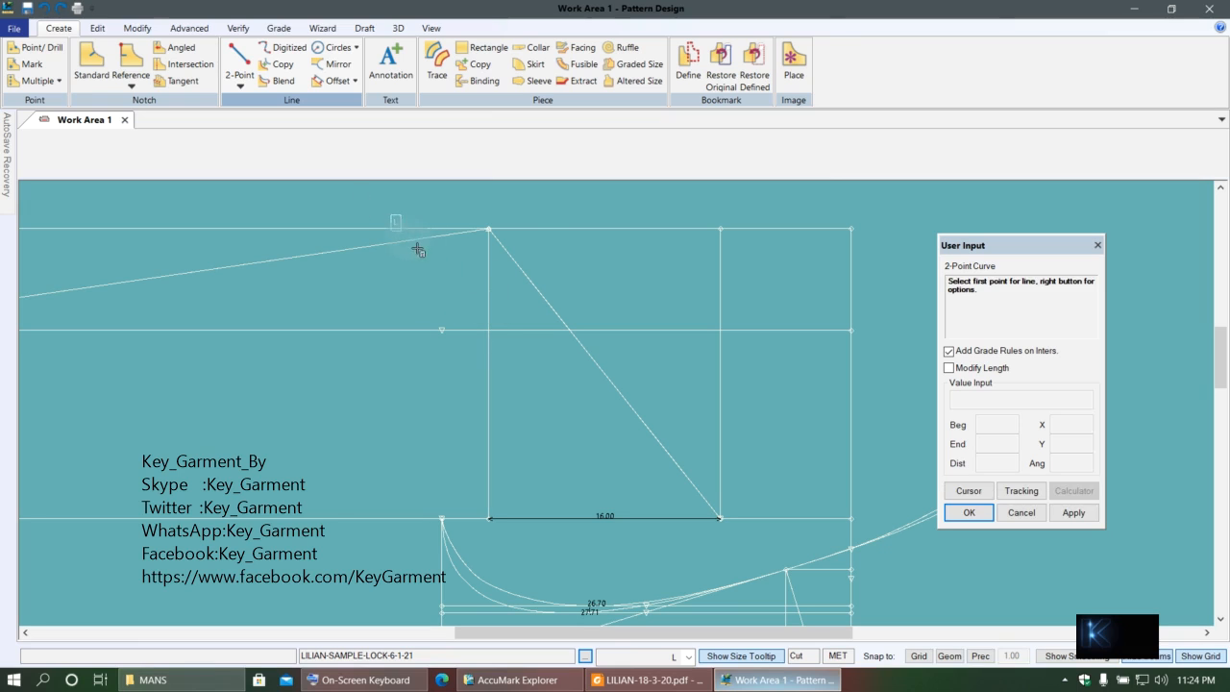
pyautogui.click(506, 256)
pyautogui.rightClick(407, 316)
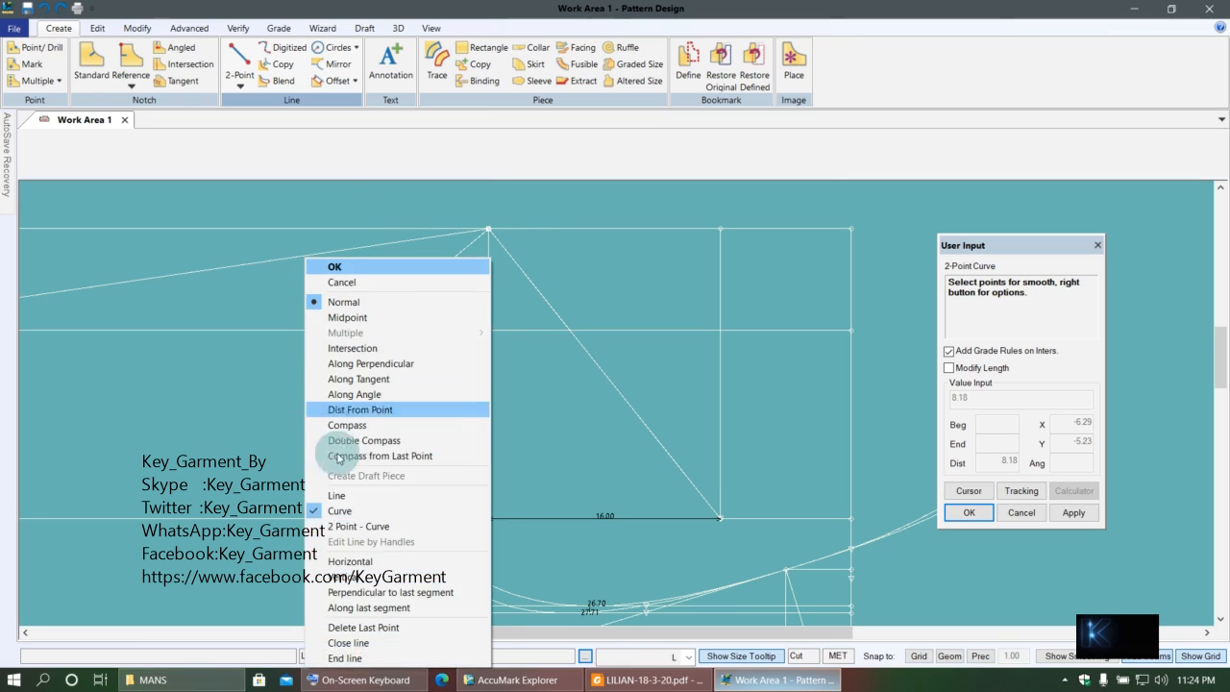
pyautogui.click(348, 525)
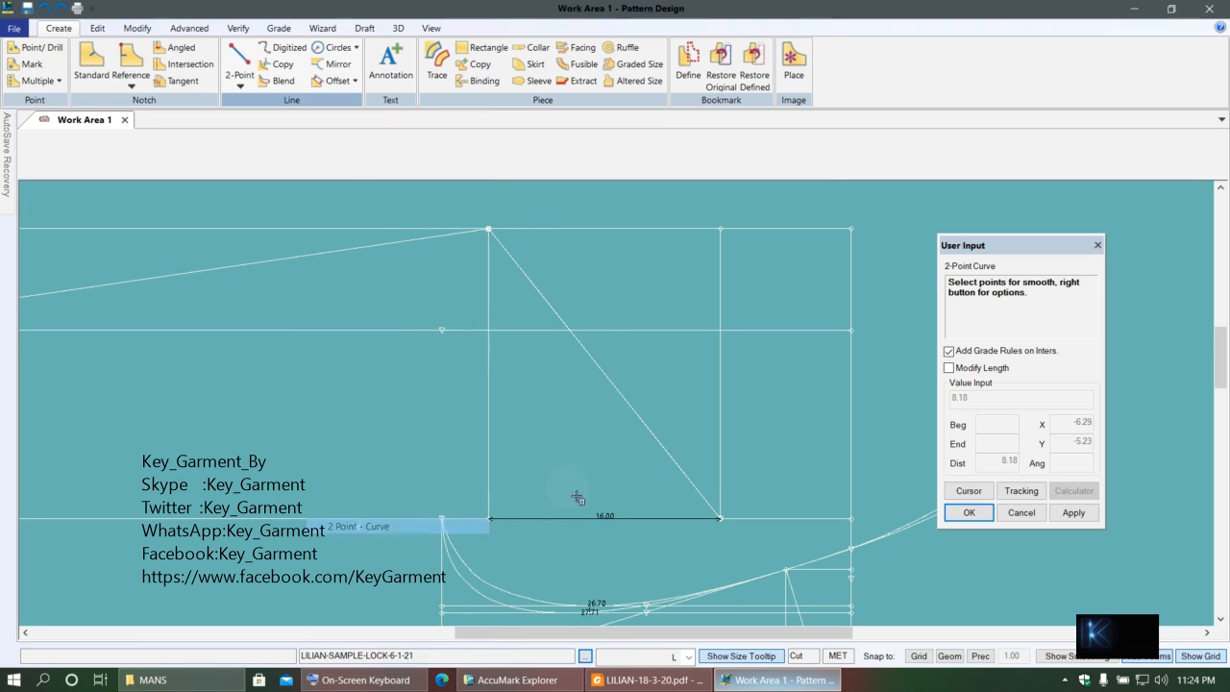
pyautogui.rightClick(623, 361)
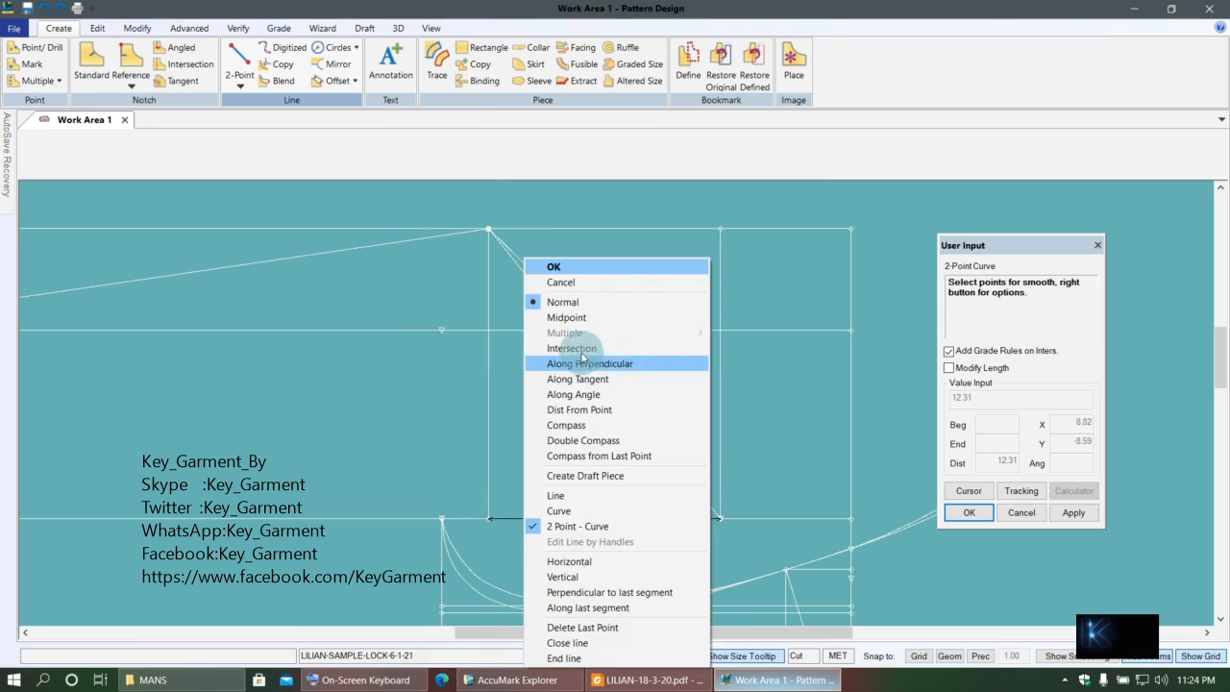
pyautogui.click(596, 283)
pyautogui.rightClick(522, 315)
pyautogui.click(462, 282)
pyautogui.rightClick(440, 300)
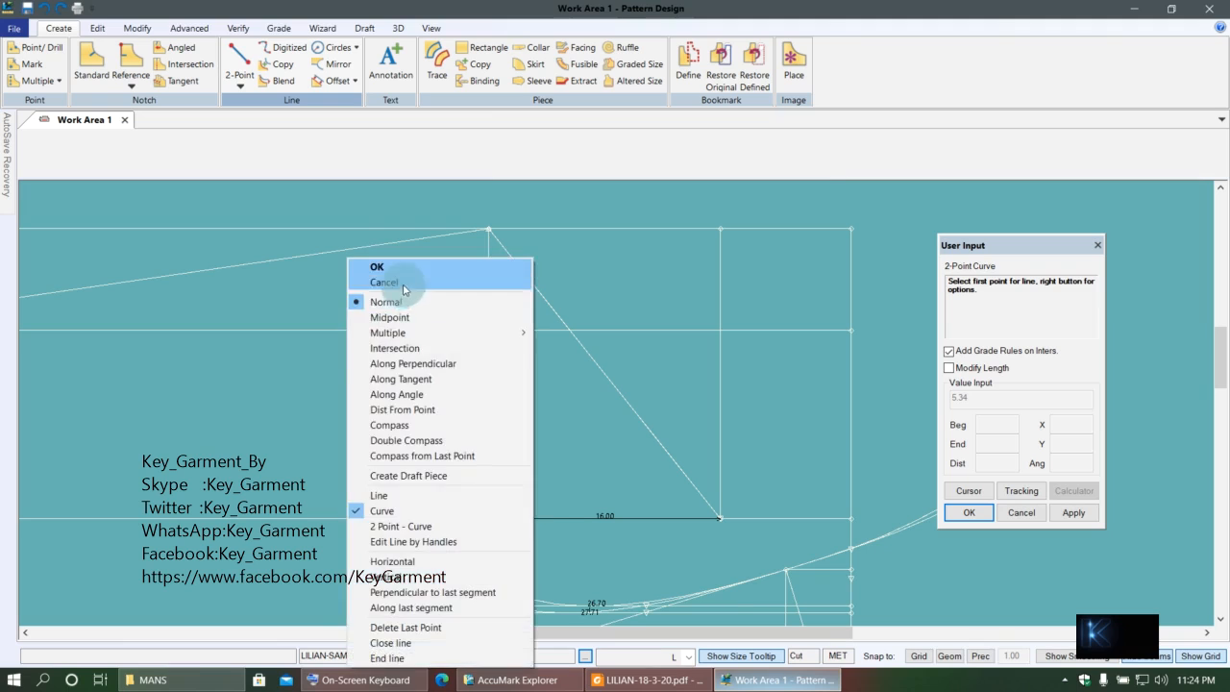
pyautogui.click(384, 282)
pyautogui.click(61, 7)
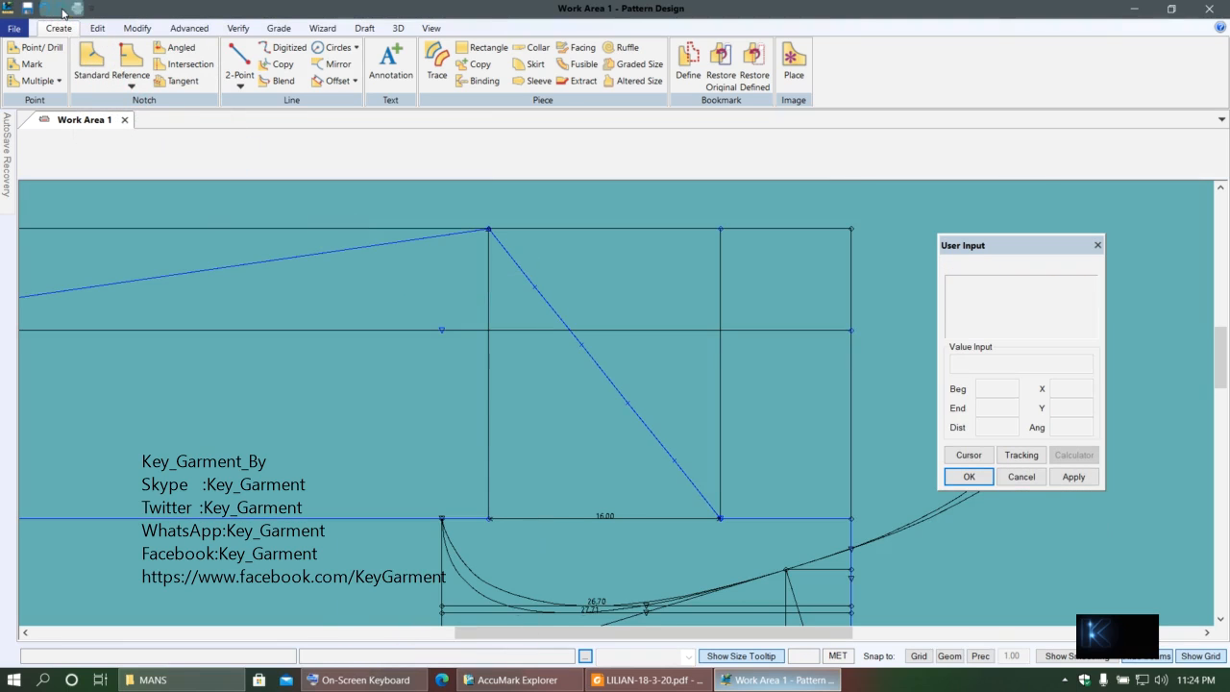
# - Start the sleeve cap curve with a 2-Point Curve segment from the cap-height line's upper end to beside the diagonal's second mark, hollowed about 2.2 cm
pyautogui.click(240, 84)
pyautogui.click(264, 118)
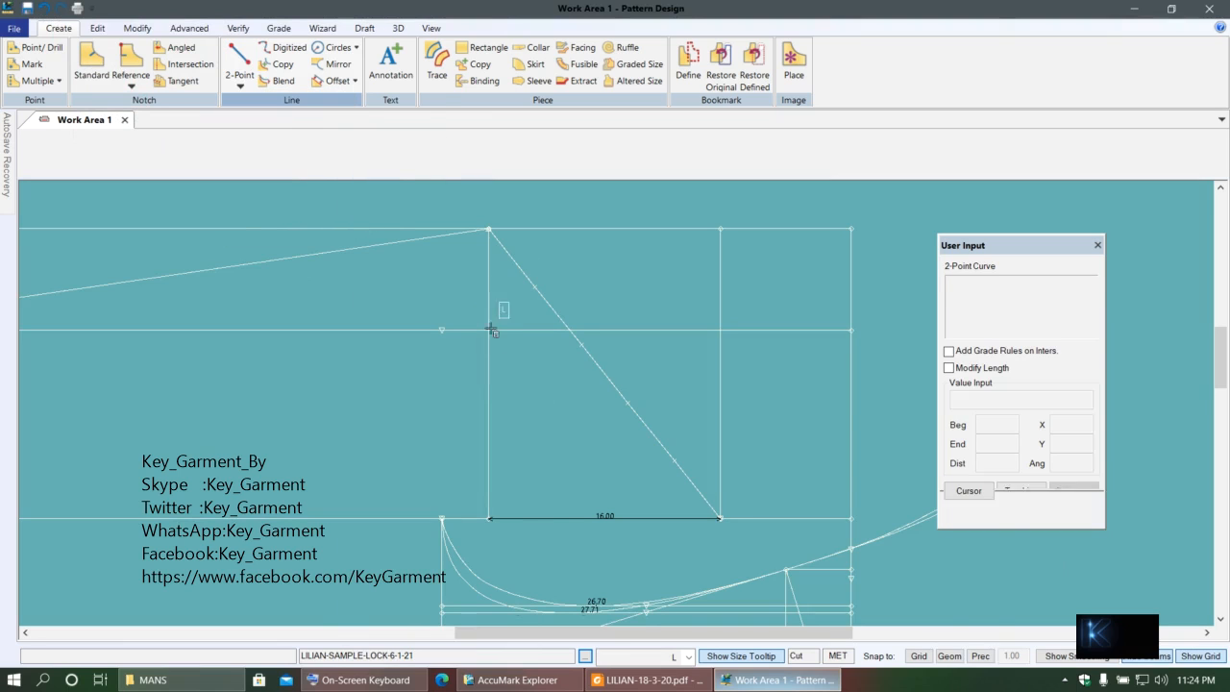
pyautogui.click(497, 242)
pyautogui.rightClick(388, 277)
pyautogui.click(348, 526)
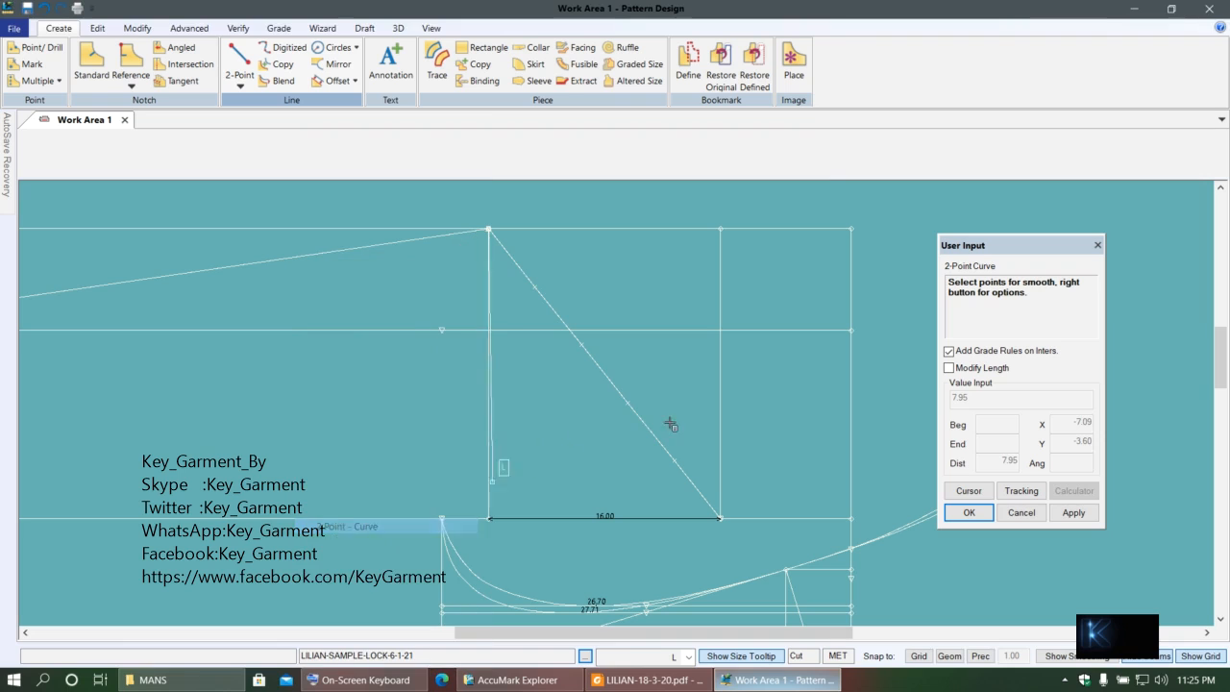
pyautogui.click(553, 304)
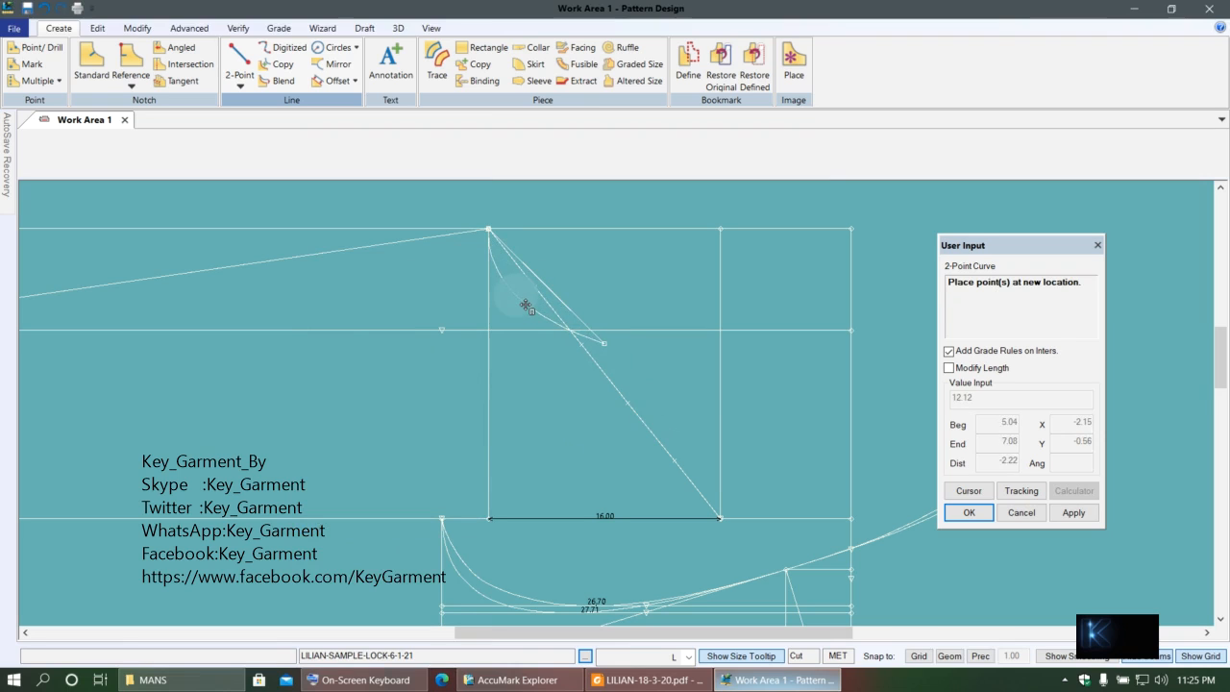
pyautogui.click(526, 306)
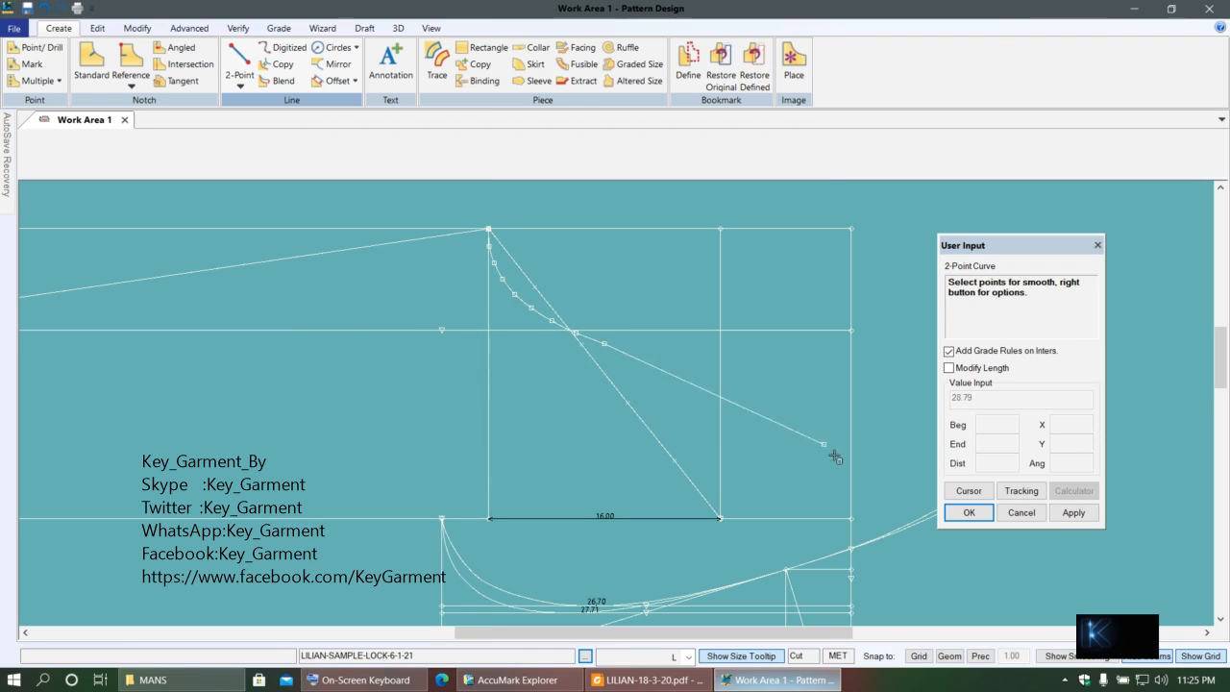
# - Complete the sleeve cap curve with a second segment to the diagonal's lower end, bowed outward about 2.4 cm, and finish the line
pyautogui.click(727, 527)
pyautogui.click(720, 439)
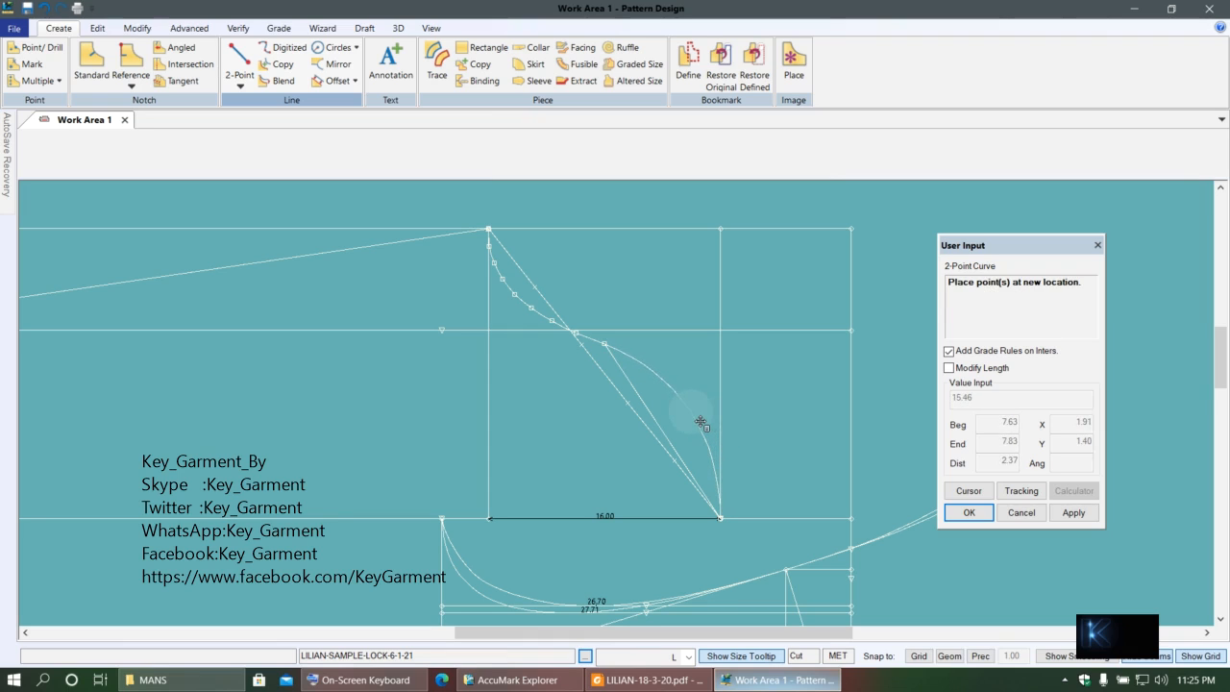
pyautogui.click(699, 423)
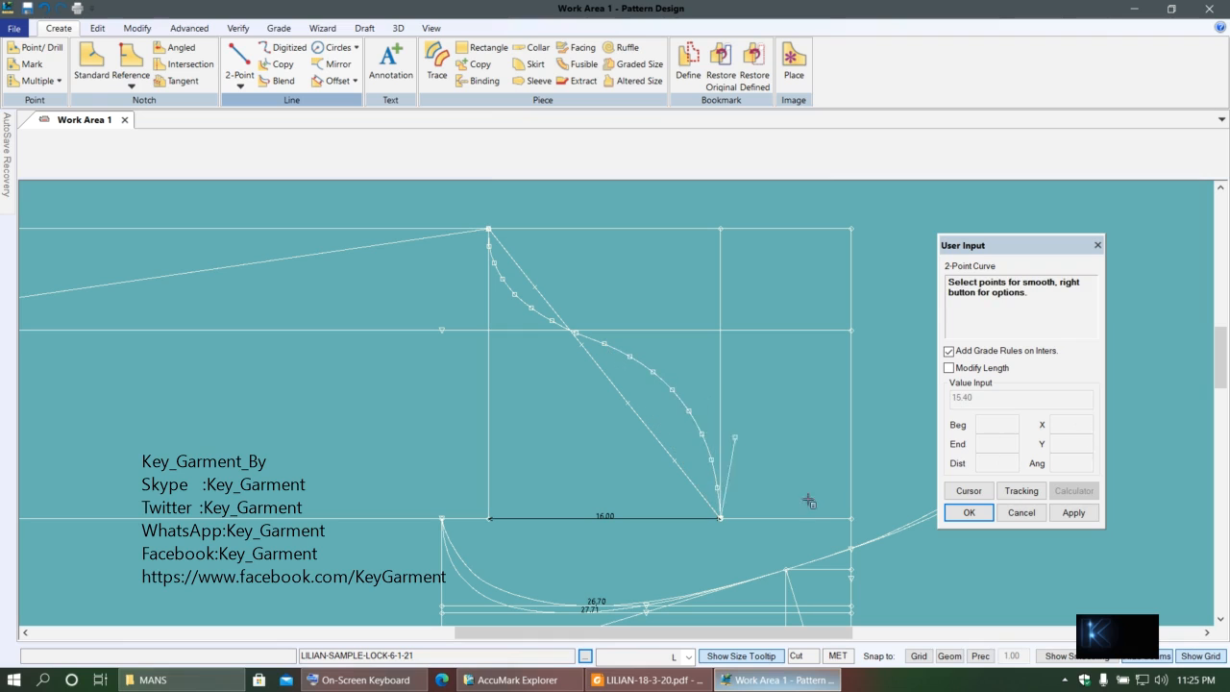
pyautogui.rightClick(669, 267)
pyautogui.click(621, 272)
pyautogui.rightClick(620, 275)
pyautogui.click(620, 275)
pyautogui.rightClick(626, 269)
pyautogui.click(626, 269)
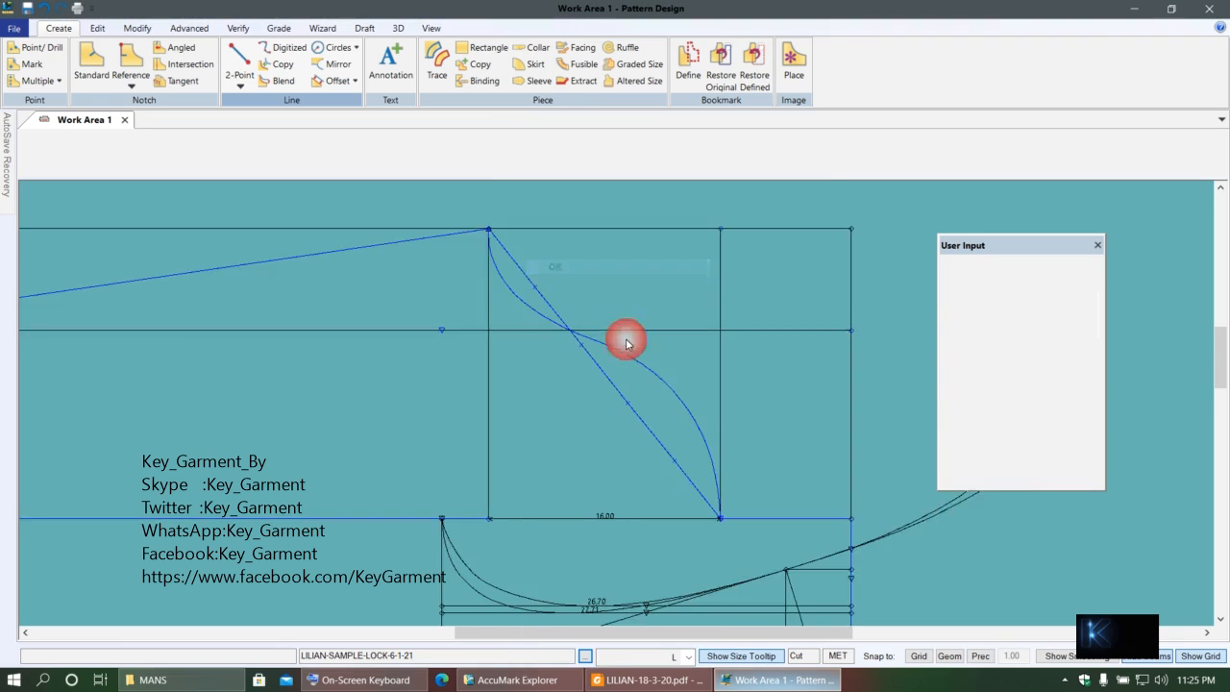
pyautogui.scroll(-1, 624, 386)
pyautogui.scroll(2, 703, 445)
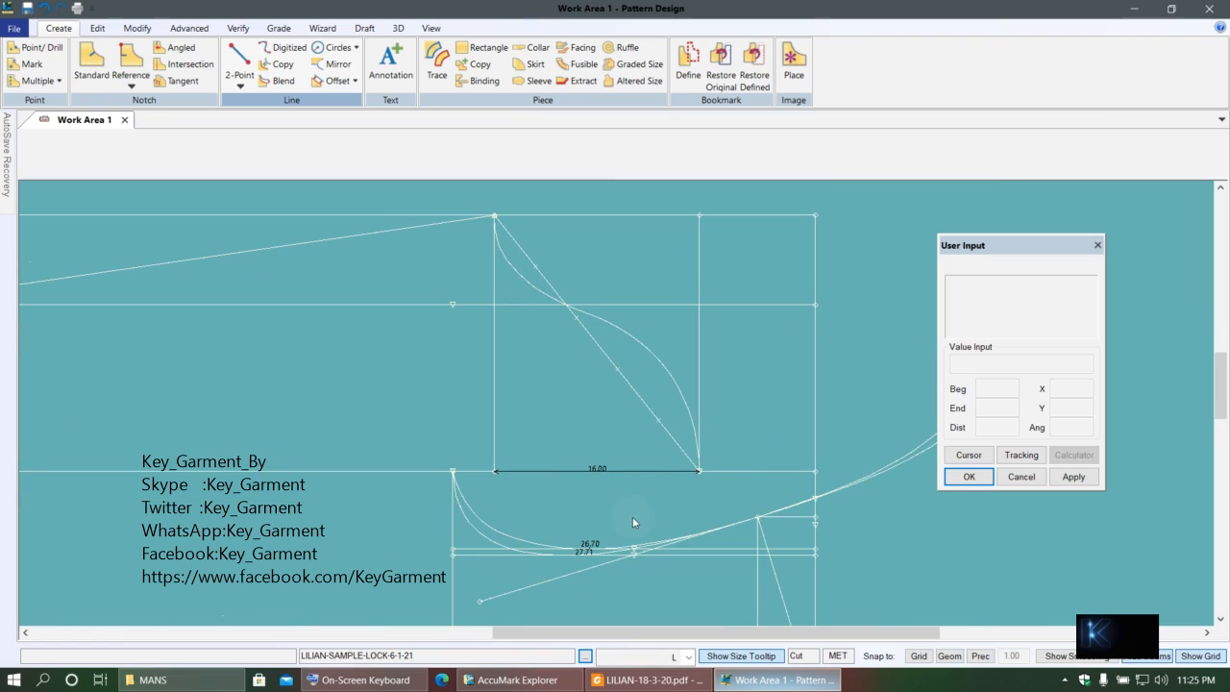
# - Measure the line length of the curved sleeve cap line above the armhole
pyautogui.click(237, 27)
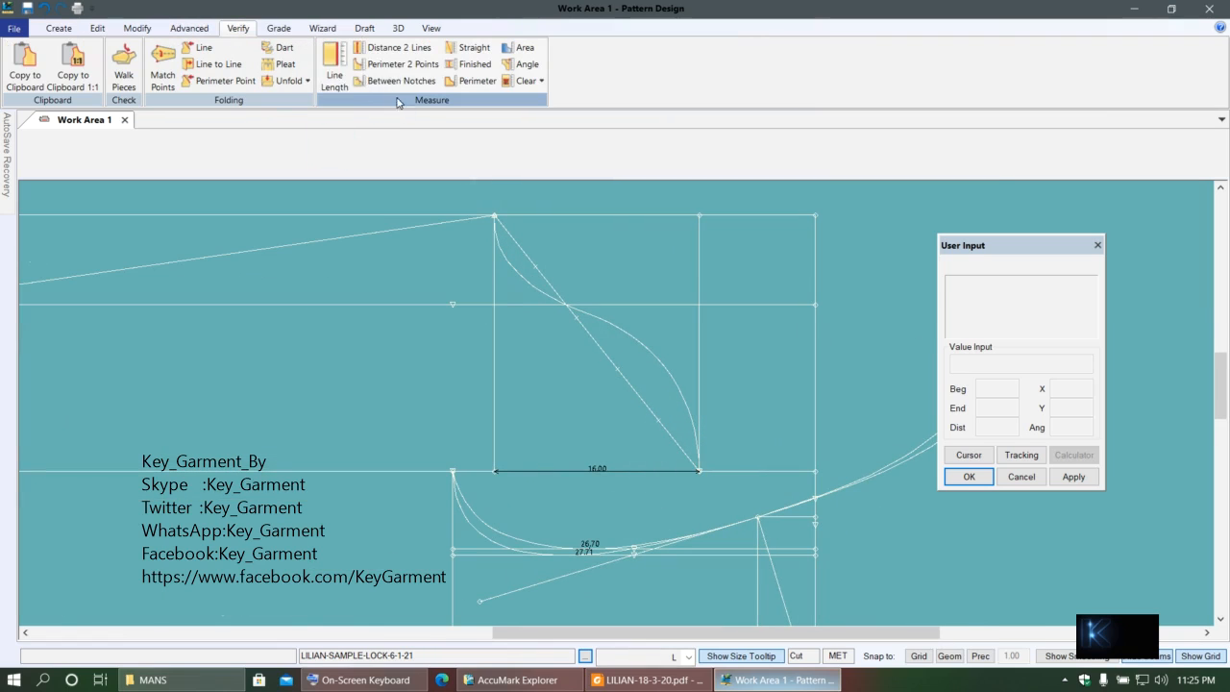
pyautogui.click(335, 57)
pyautogui.rightClick(643, 370)
pyautogui.click(634, 370)
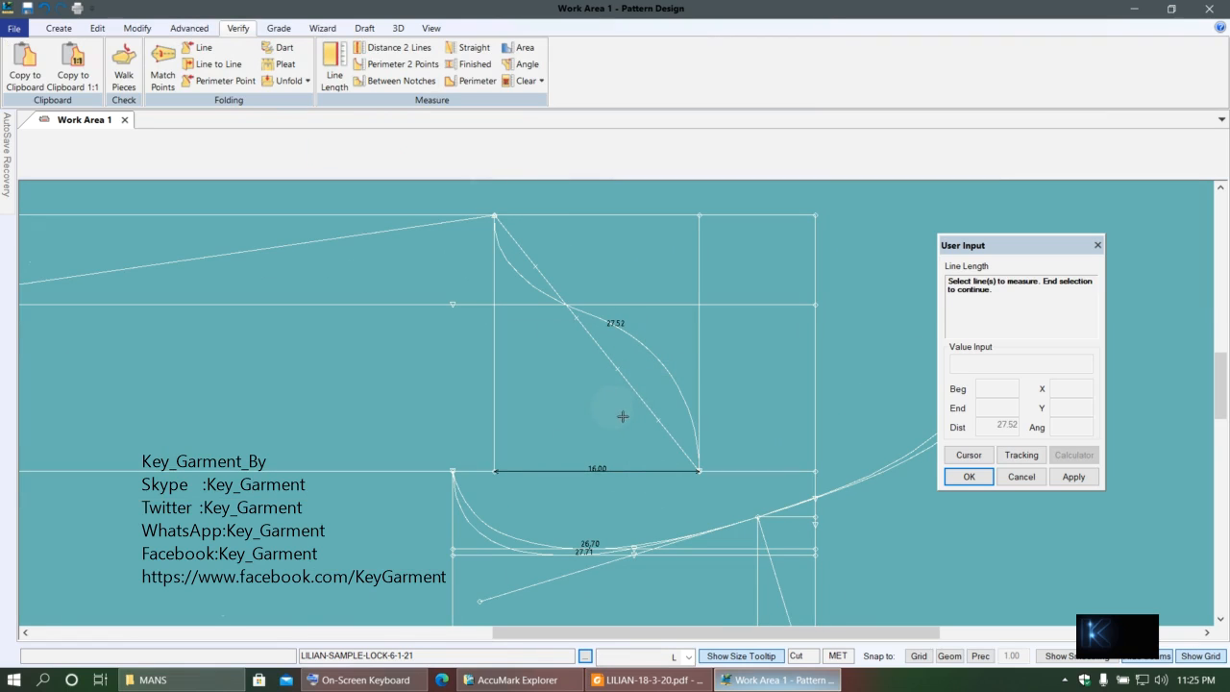
pyautogui.scroll(2, 601, 572)
pyautogui.scroll(1, 600, 574)
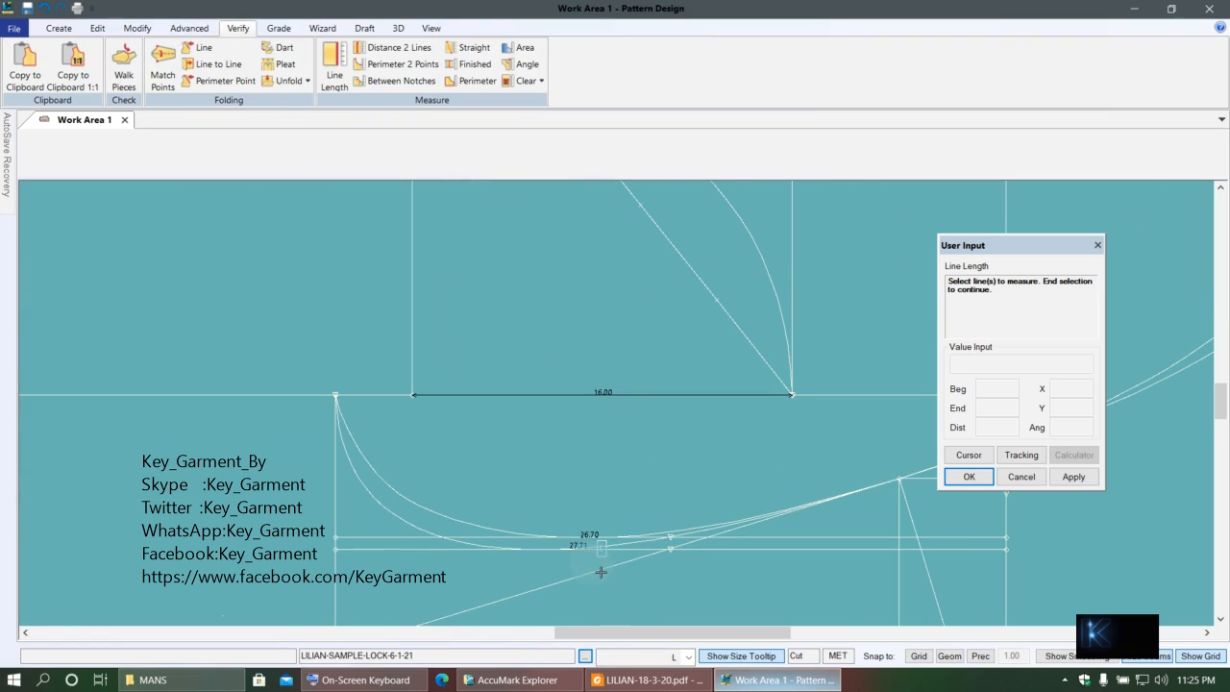
pyautogui.scroll(-2, 597, 569)
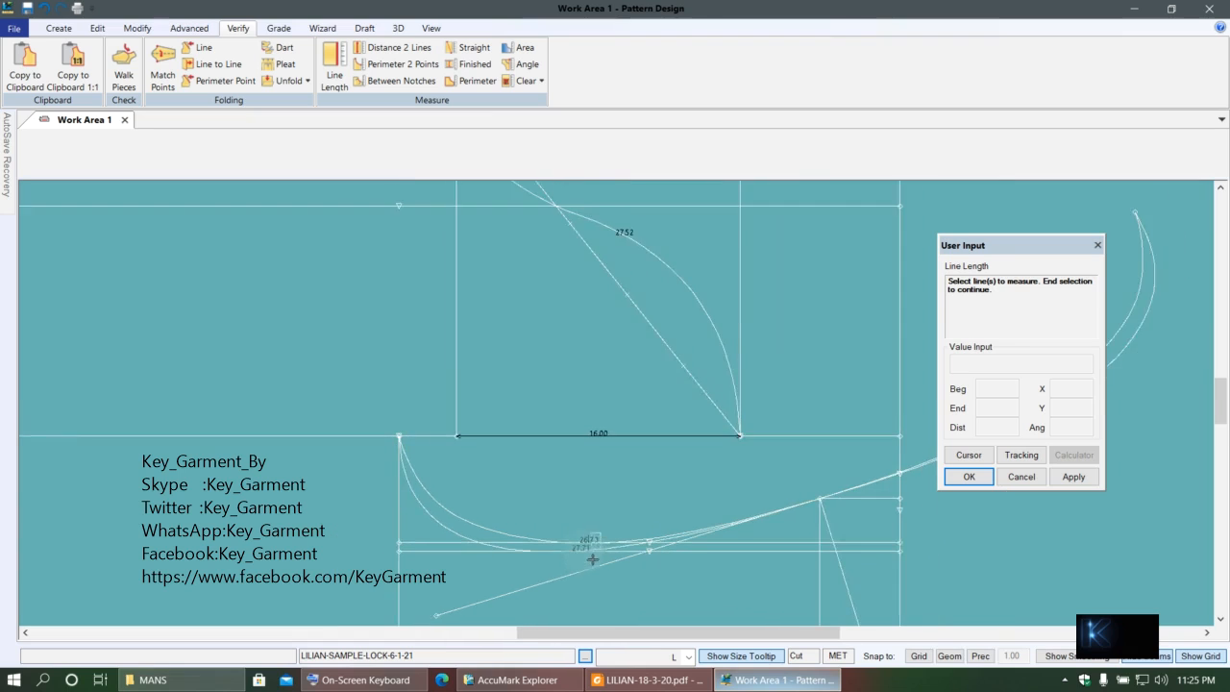
pyautogui.rightClick(659, 371)
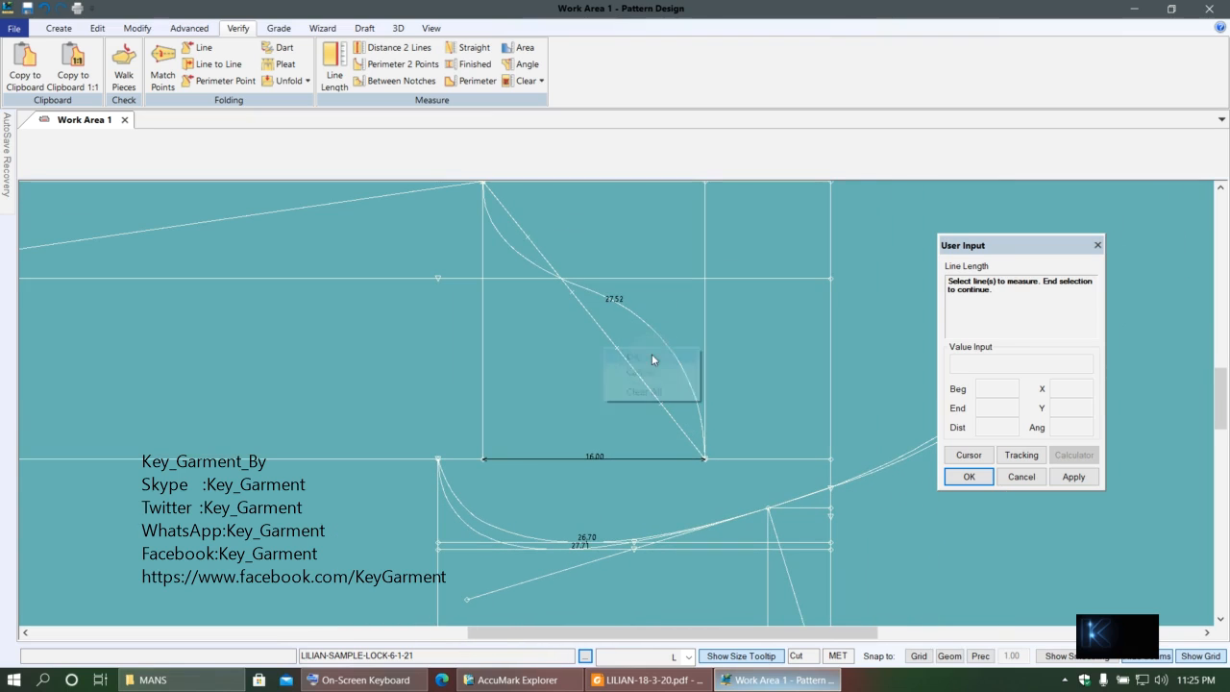
pyautogui.click(651, 354)
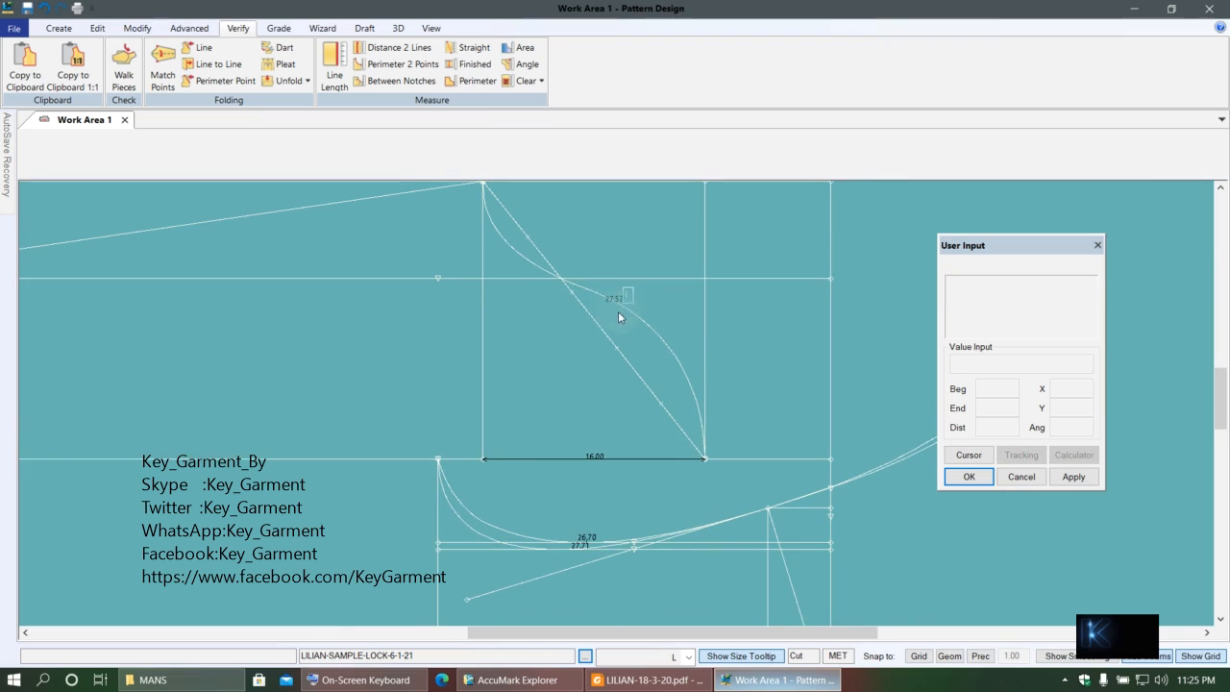
pyautogui.scroll(1, 610, 311)
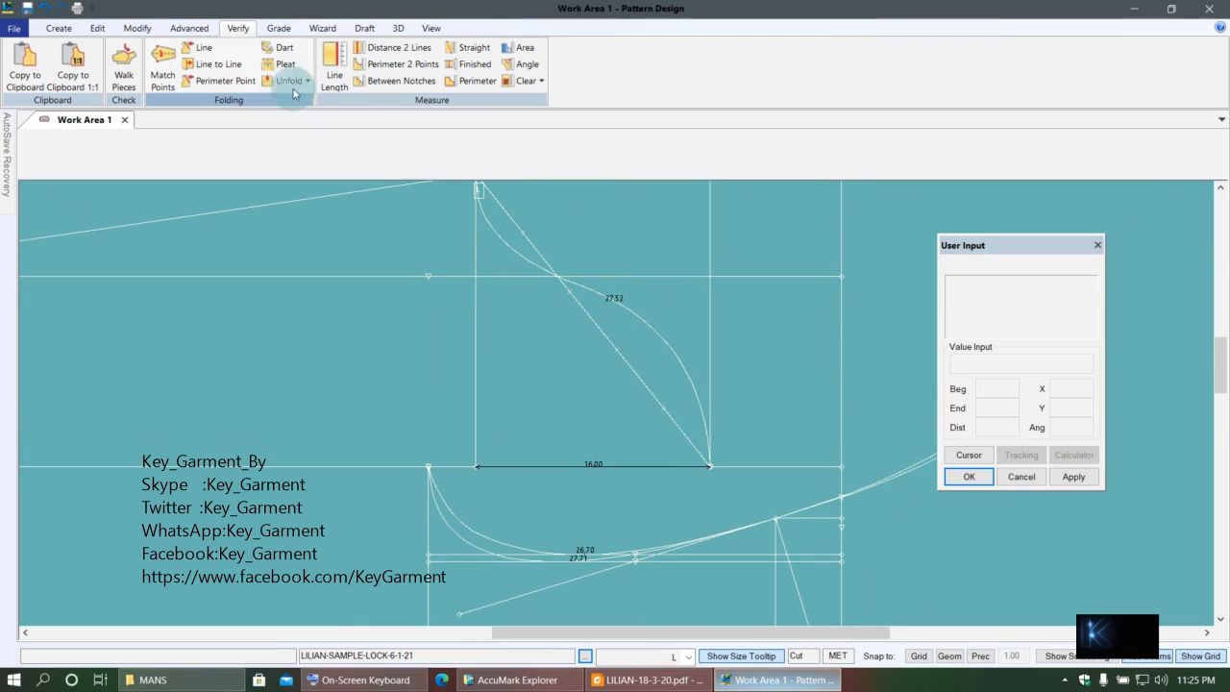
# - Modify the sleeve cap curve's length to 27.71 using the expression calculator
pyautogui.click(137, 27)
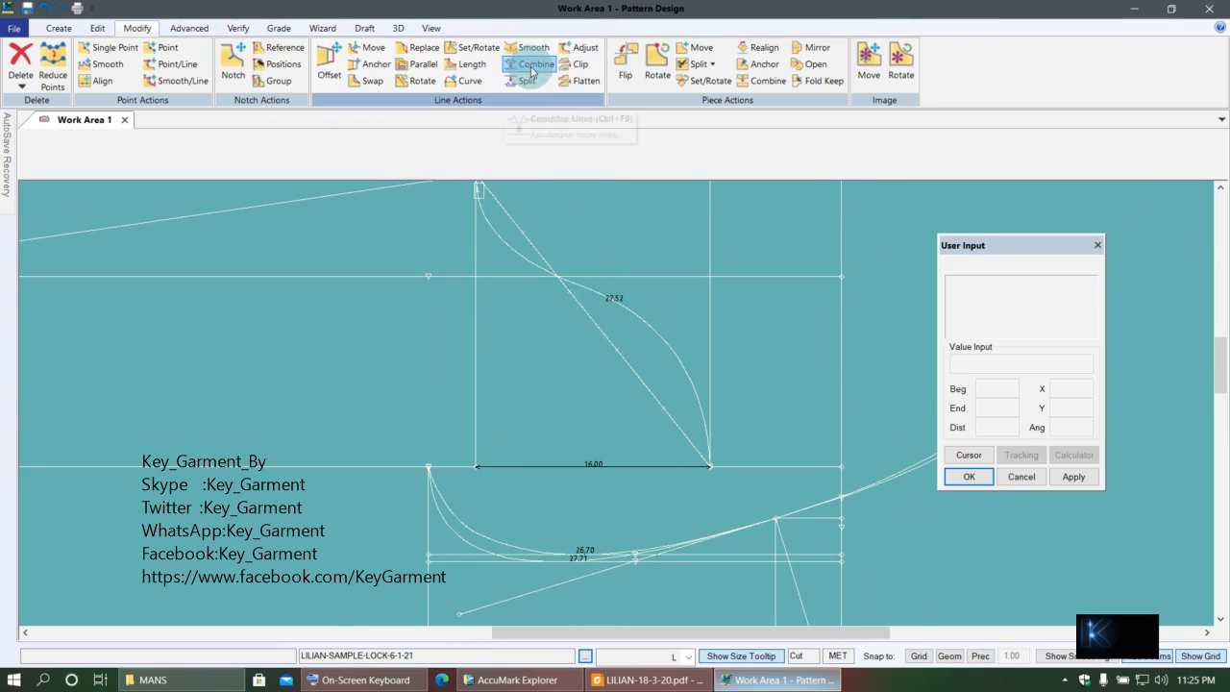
pyautogui.click(465, 64)
pyautogui.click(647, 331)
pyautogui.click(625, 346)
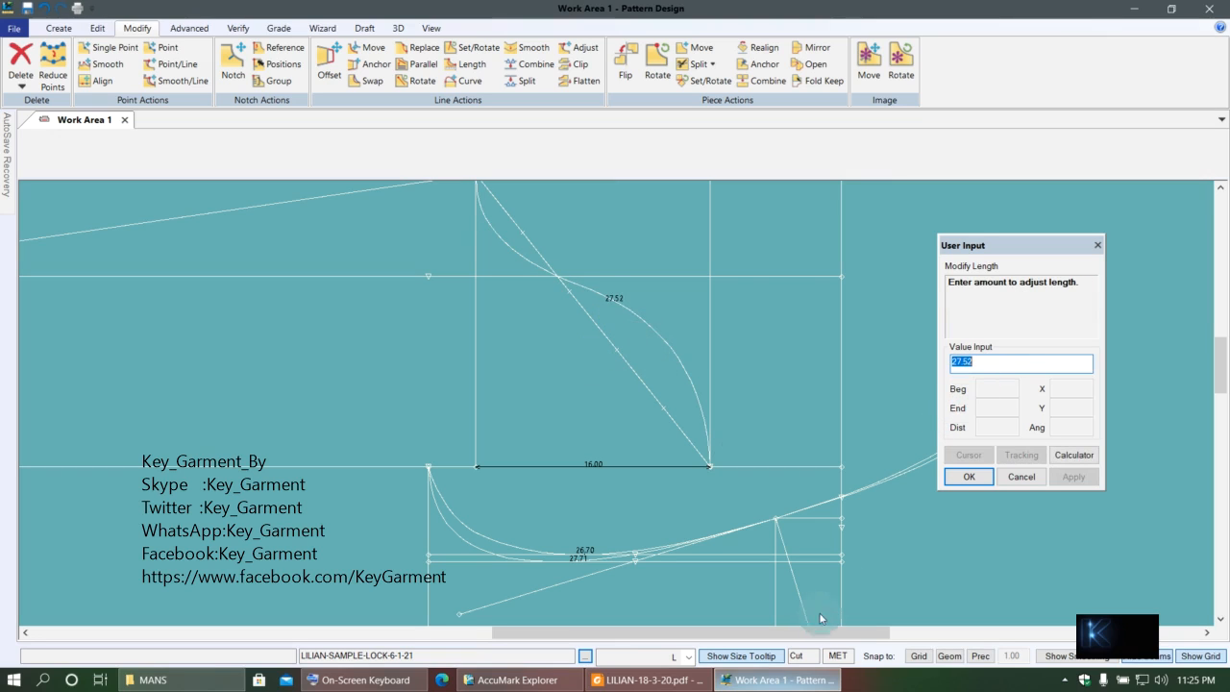
pyautogui.click(1073, 457)
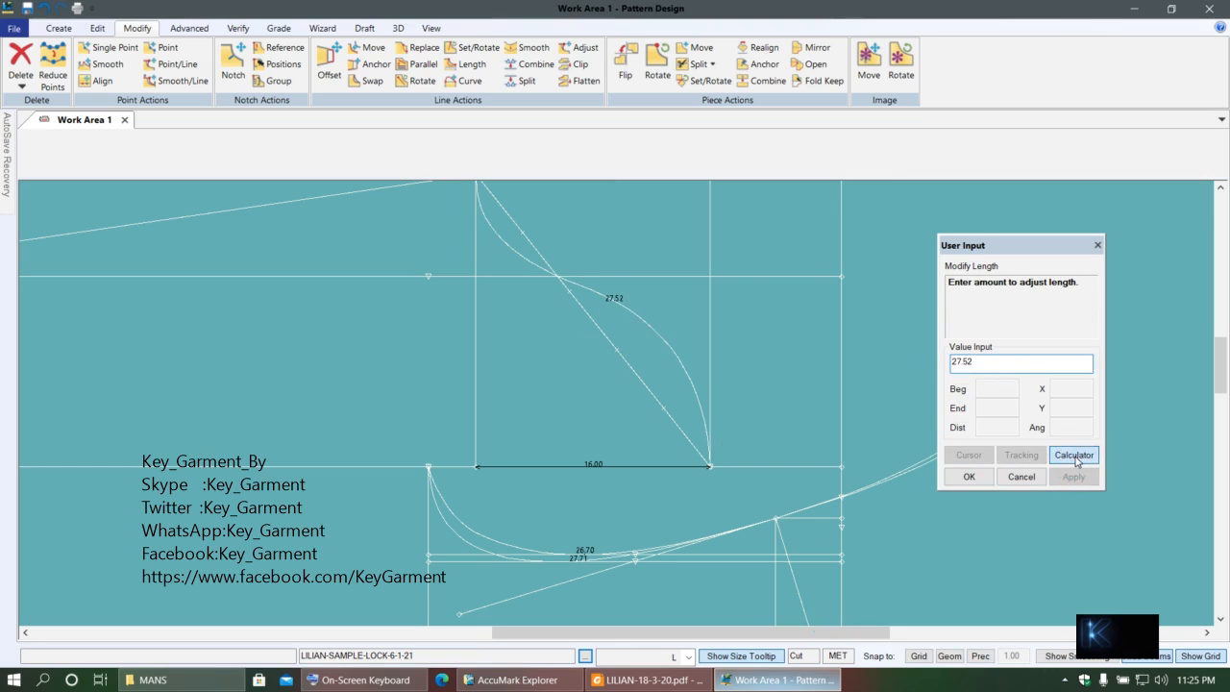
pyautogui.click(205, 233)
pyautogui.click(174, 186)
pyautogui.click(205, 255)
pyautogui.click(174, 187)
pyautogui.click(174, 235)
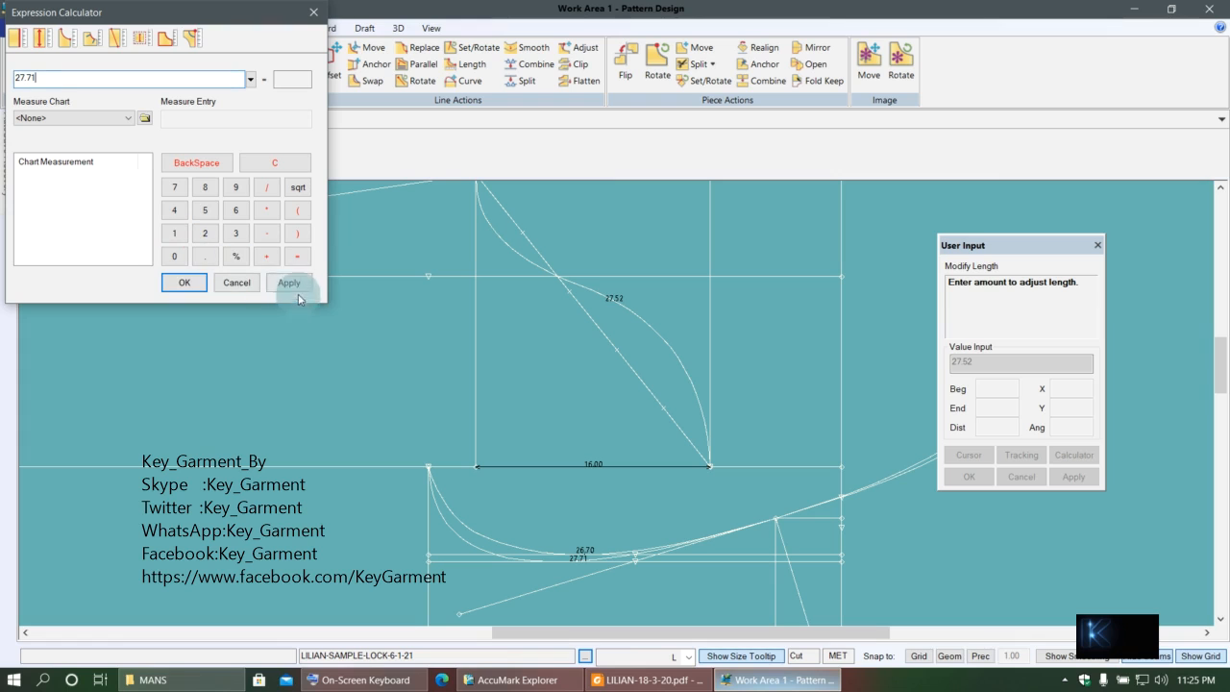
pyautogui.click(289, 283)
pyautogui.click(214, 286)
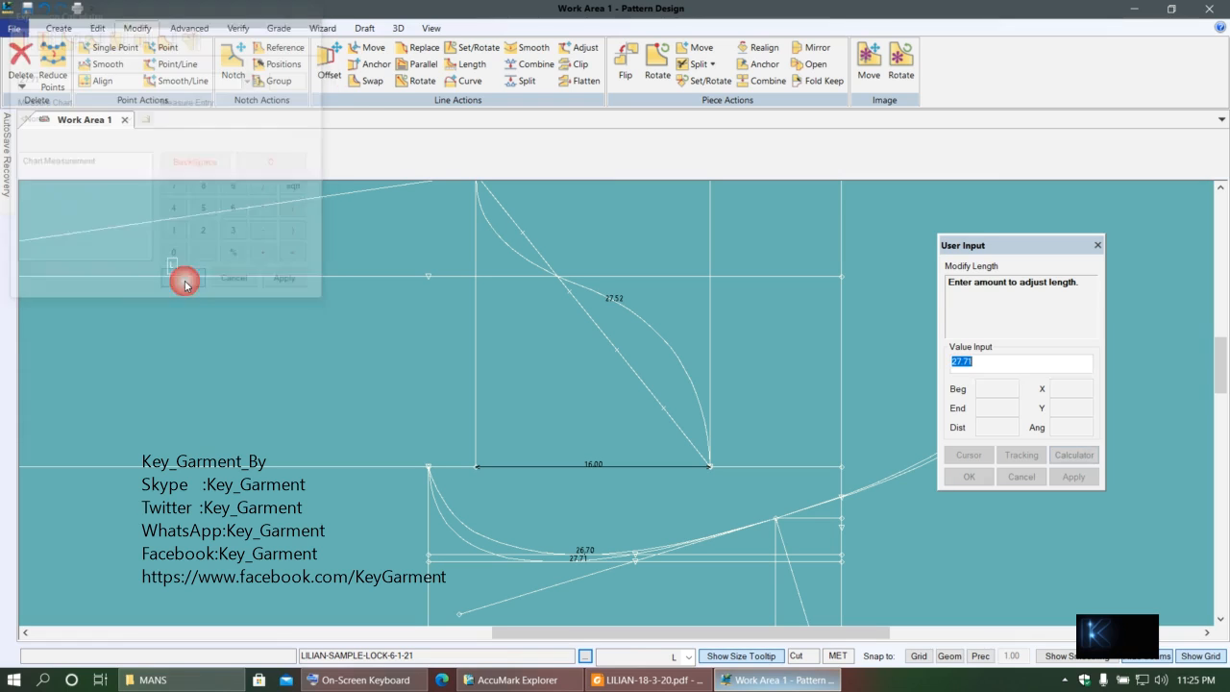
pyautogui.rightClick(306, 336)
pyautogui.click(306, 337)
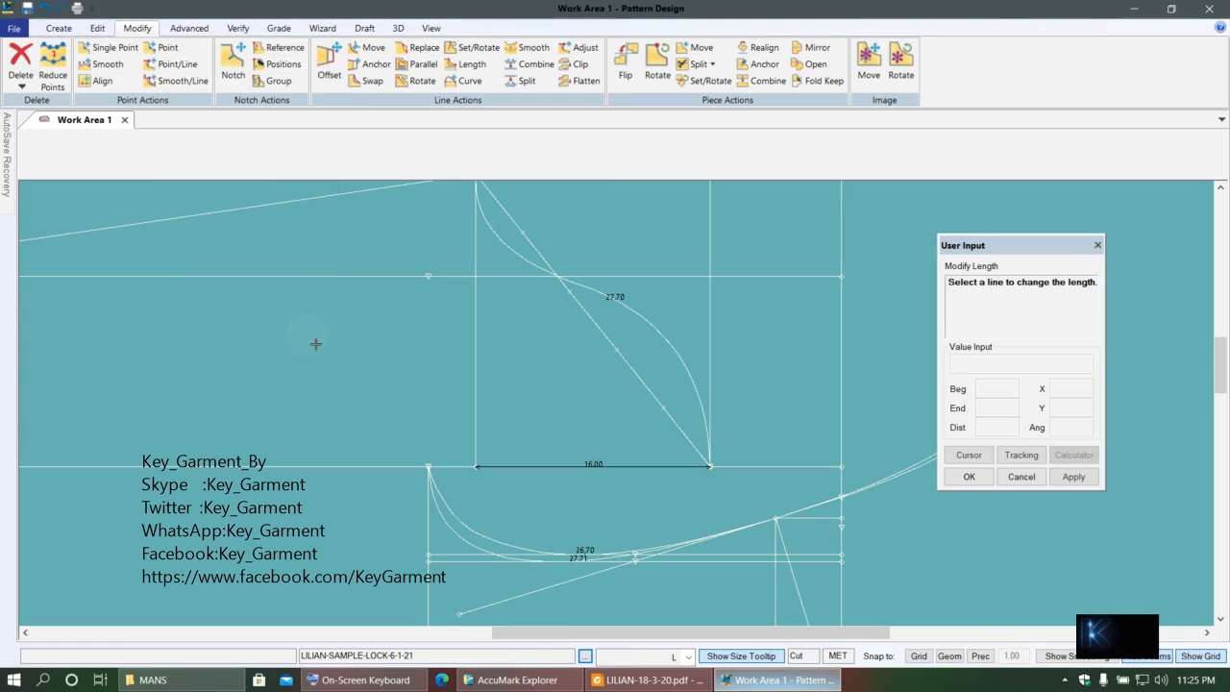
# - Smooth the deeper armhole curve below the sleeve cap with a smooth factor of 0.1
pyautogui.scroll(-3, 539, 341)
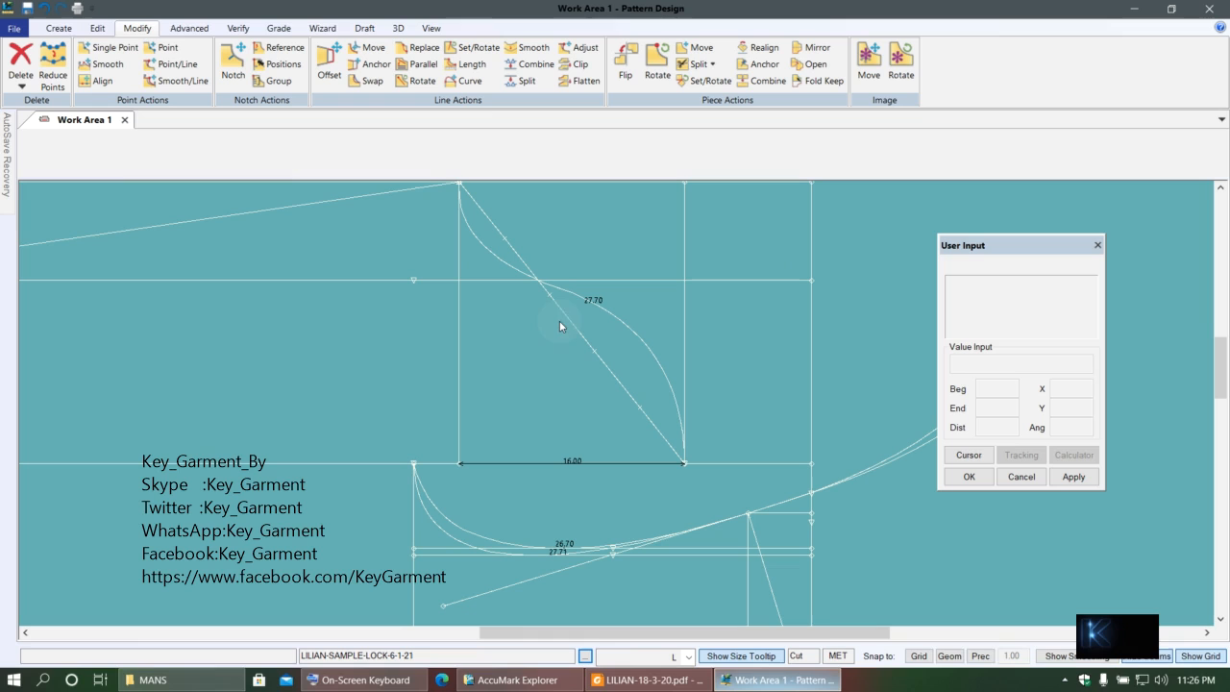
pyautogui.scroll(-1, 559, 321)
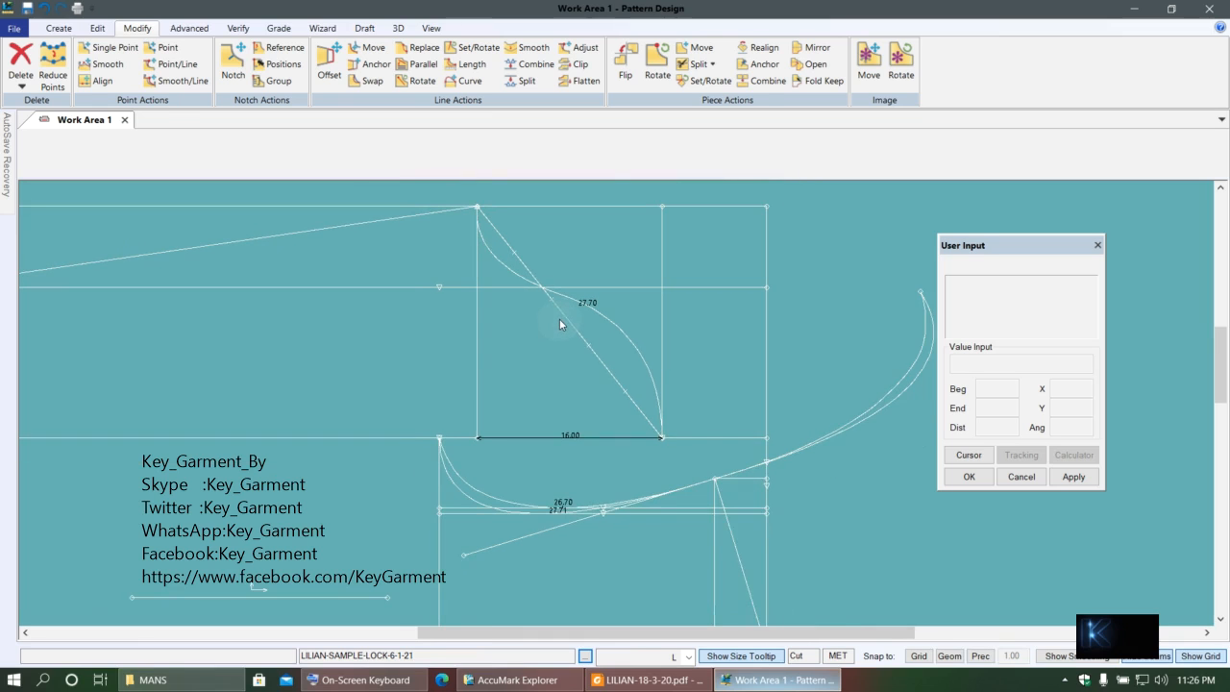
pyautogui.scroll(1, 559, 324)
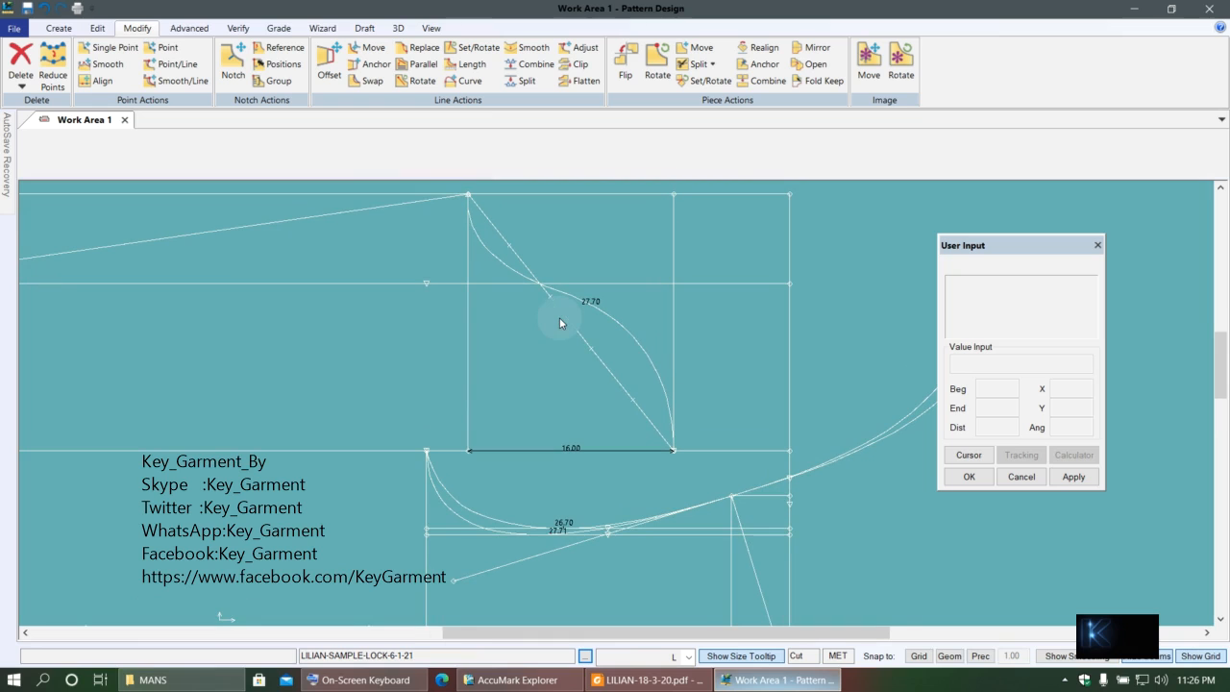
pyautogui.click(529, 50)
pyautogui.click(476, 508)
pyautogui.click(664, 578)
pyautogui.click(579, 493)
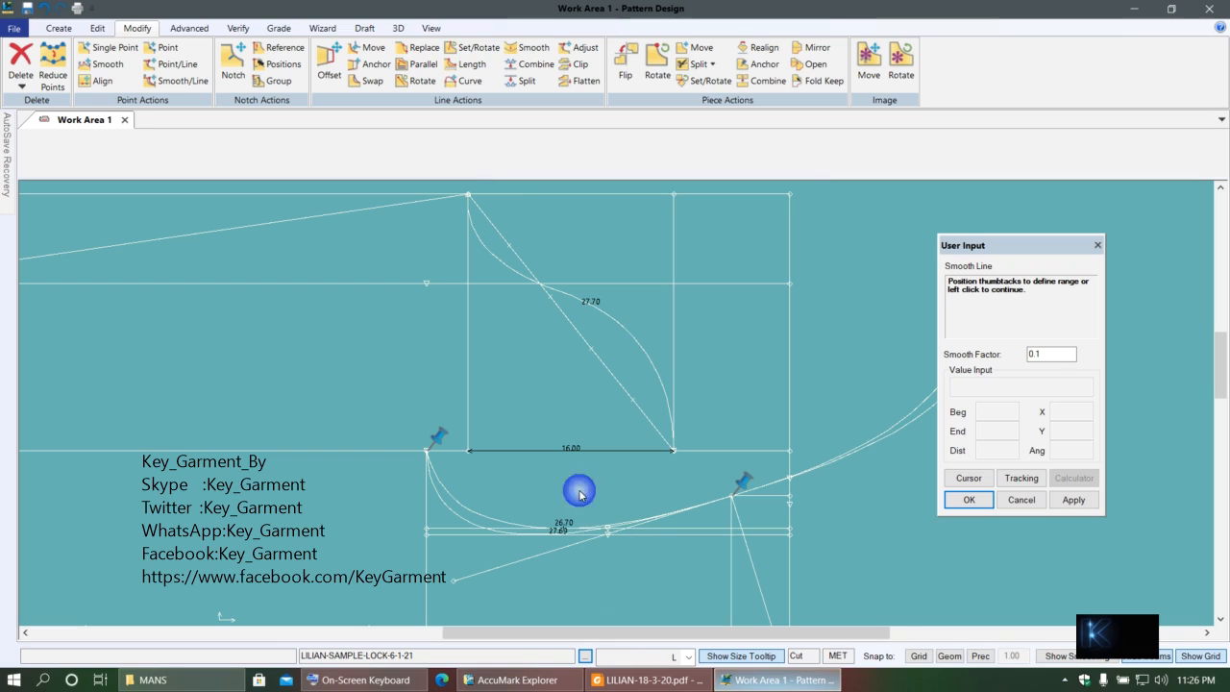
pyautogui.scroll(2, 611, 511)
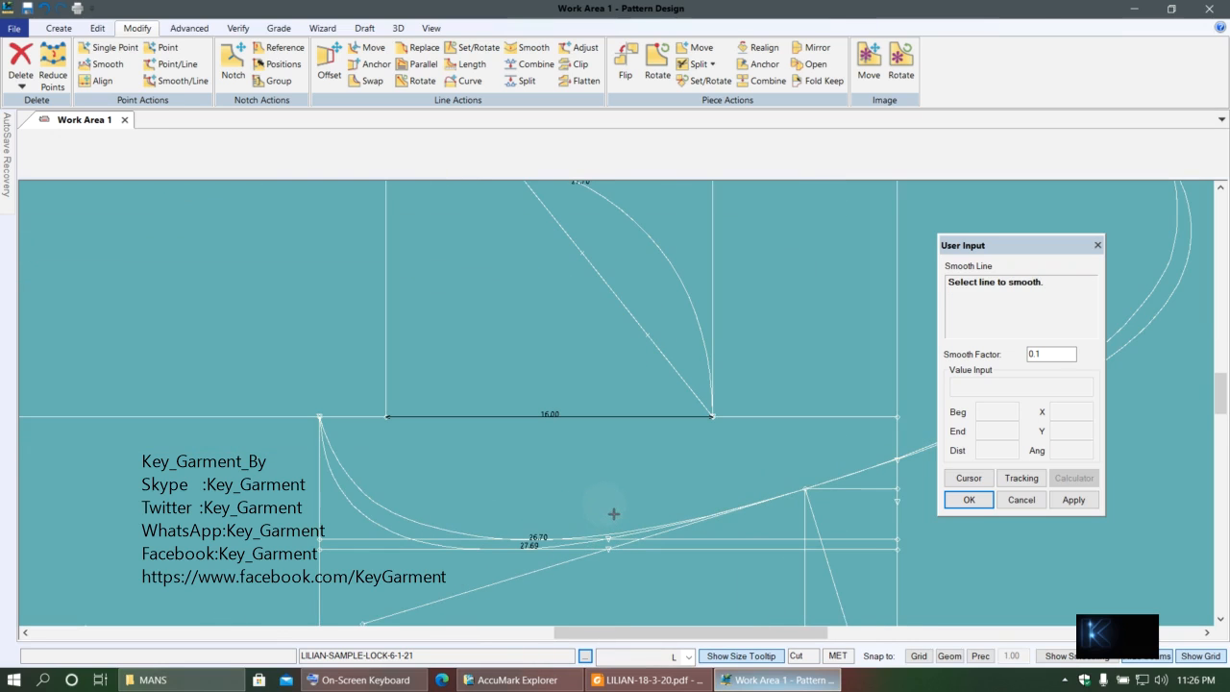
pyautogui.rightClick(581, 473)
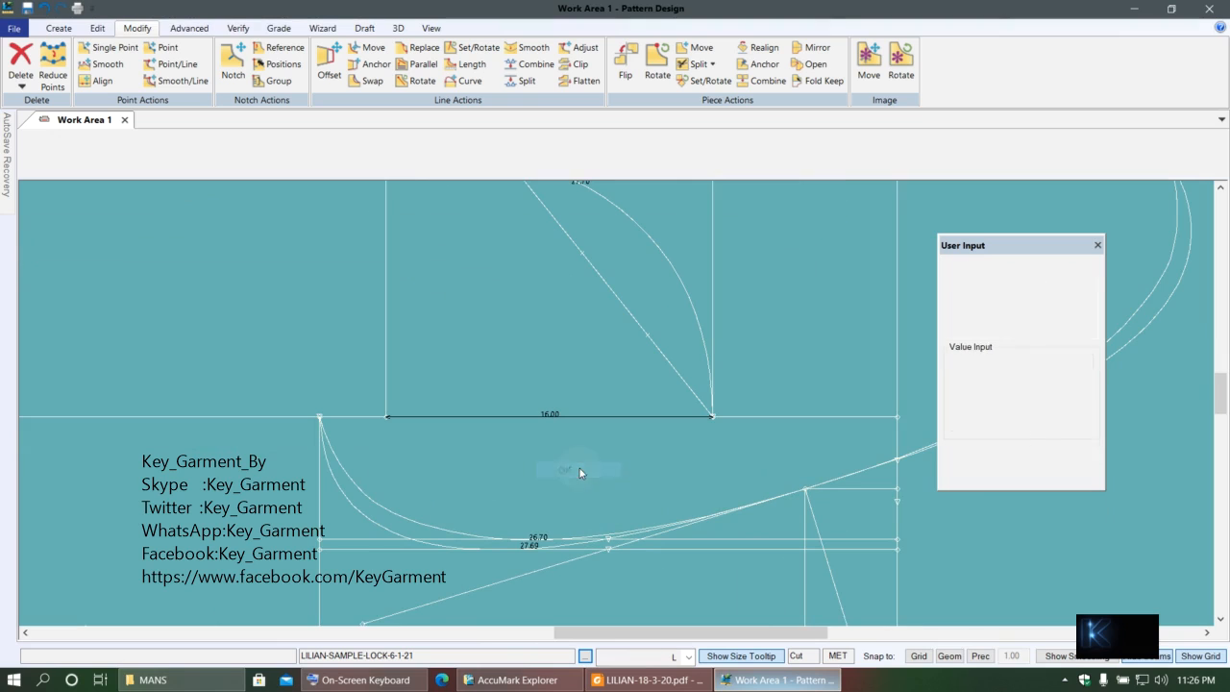
# - Save all the pattern pieces in the work area
pyautogui.scroll(-3, 533, 448)
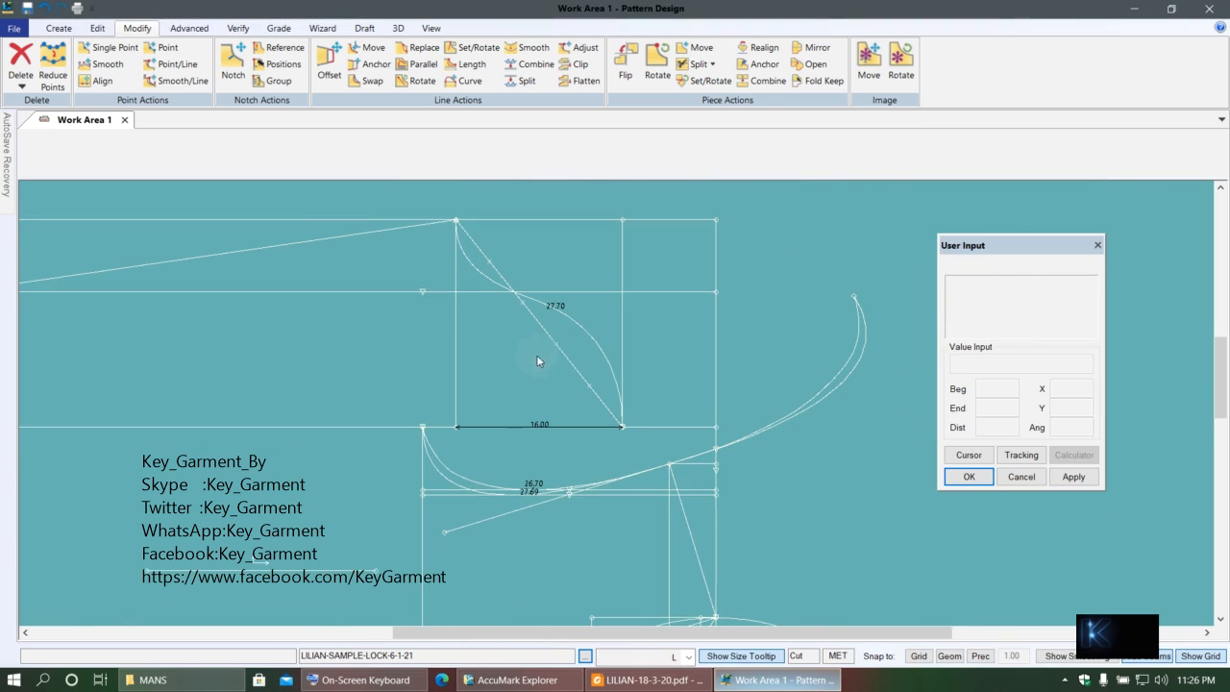
pyautogui.scroll(-1, 543, 358)
pyautogui.scroll(-2, 535, 382)
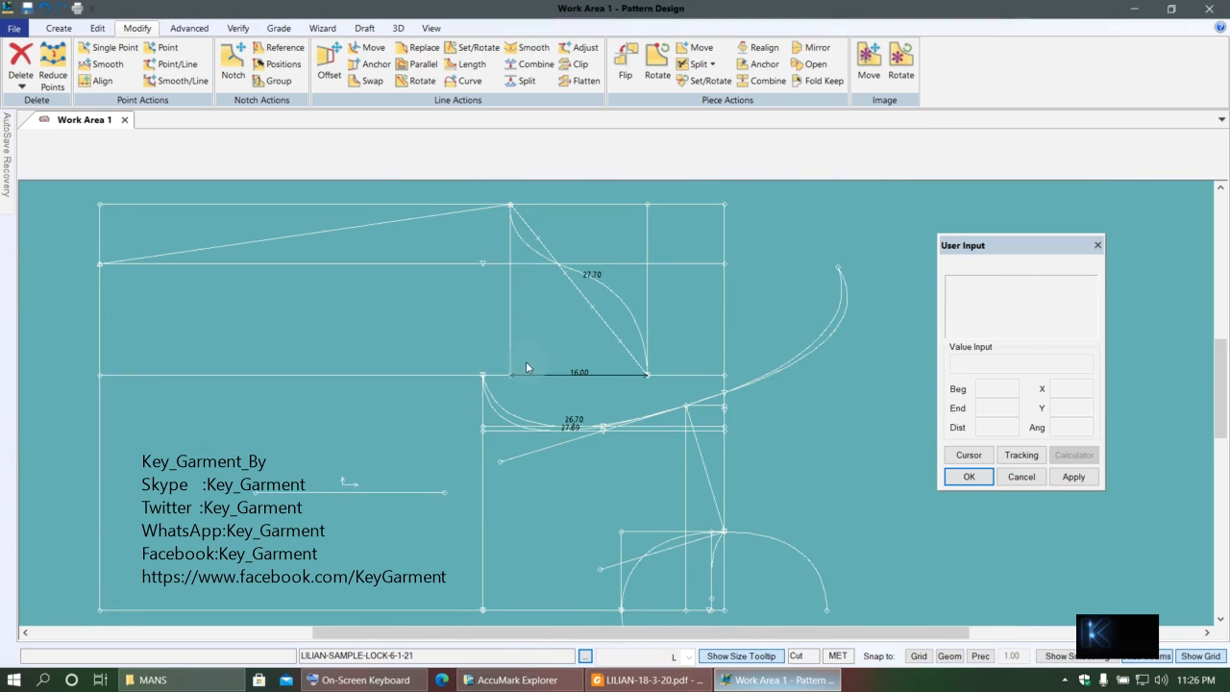
pyautogui.click(438, 370)
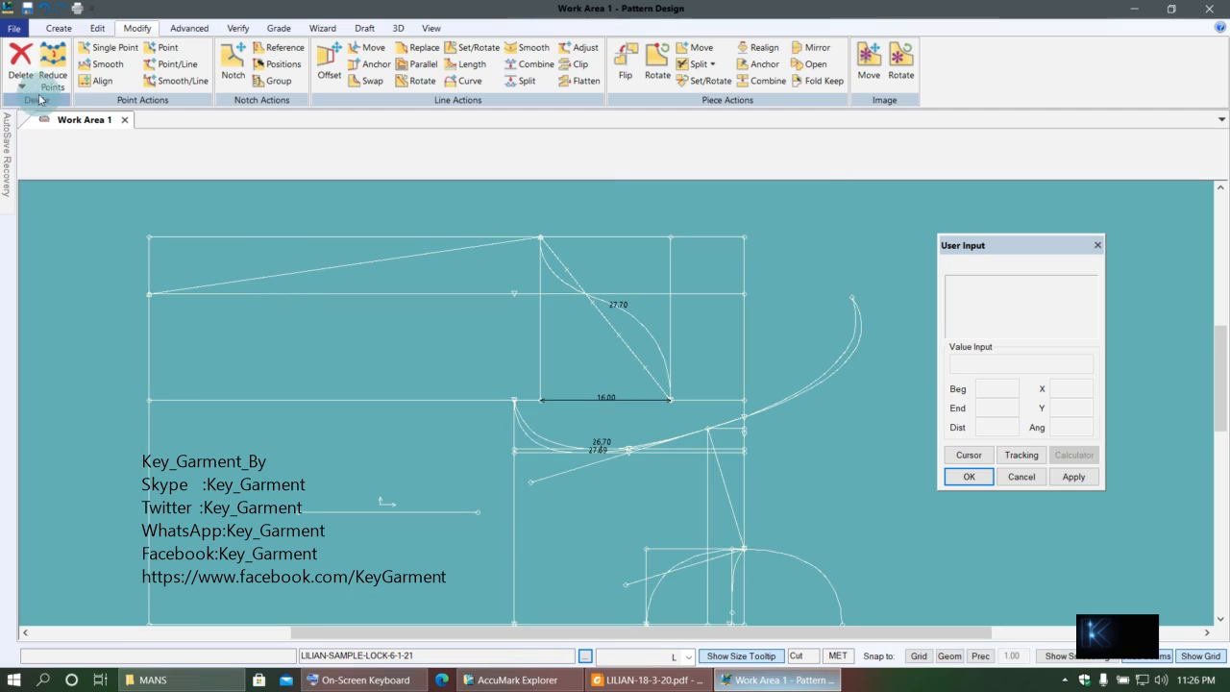
pyautogui.click(27, 10)
pyautogui.rightClick(347, 294)
pyautogui.click(349, 338)
pyautogui.rightClick(352, 329)
pyautogui.click(352, 337)
pyautogui.click(27, 9)
pyautogui.rightClick(348, 325)
pyautogui.click(350, 369)
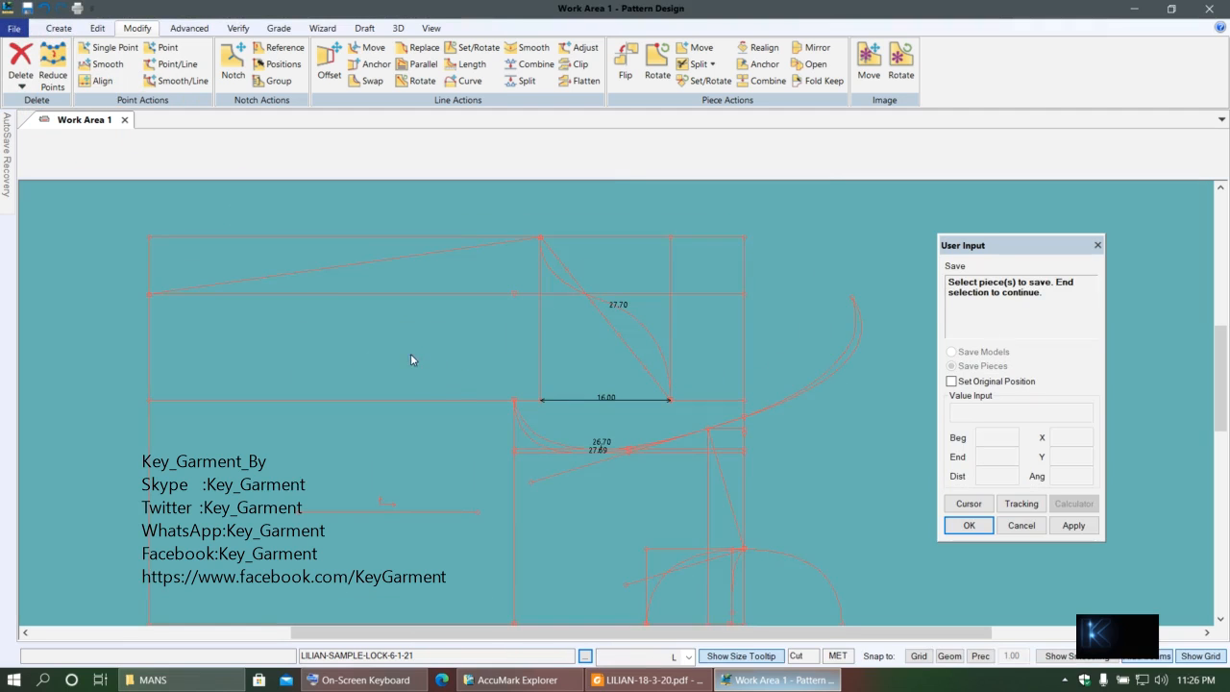
pyautogui.rightClick(363, 349)
pyautogui.click(368, 357)
# - Check the size 4/L collar fall back height in the LILIAN-18-3-20.pdf measurement chart in Foxit Reader, and return to the pattern
pyautogui.scroll(-3, 376, 316)
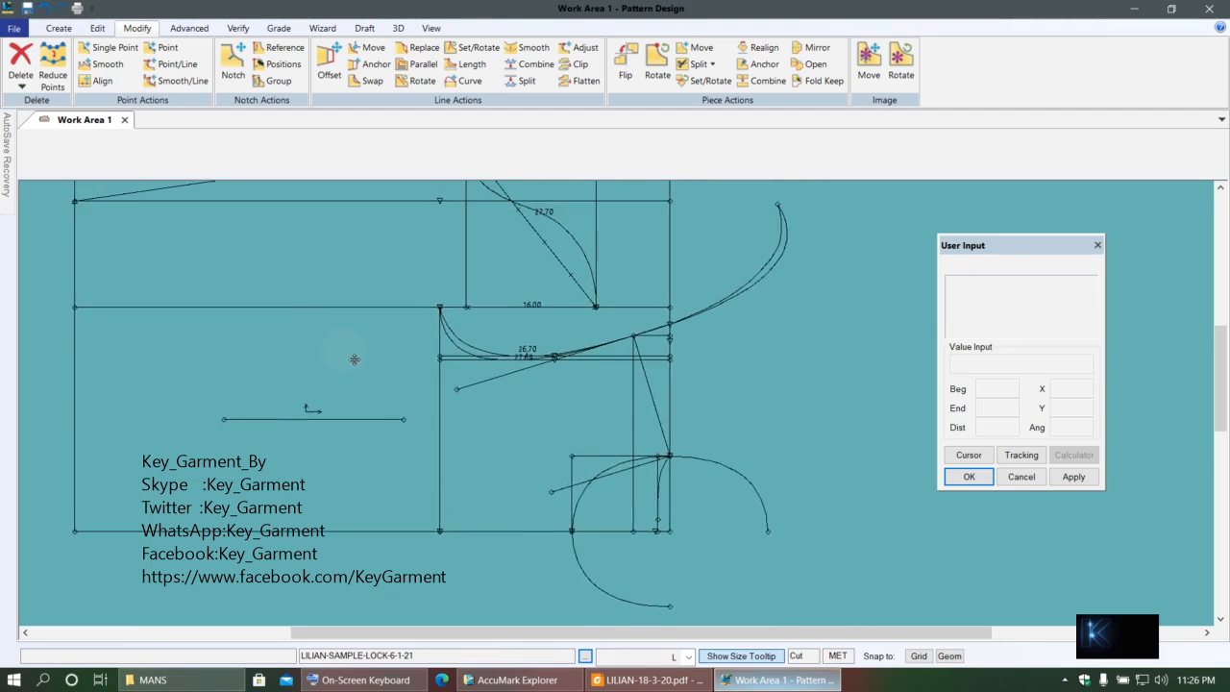
pyautogui.moveTo(407, 346); pyautogui.dragTo(406, 339, button='middle')
pyautogui.moveTo(466, 424); pyautogui.dragTo(397, 423, button='middle')
pyautogui.scroll(-1, 474, 407)
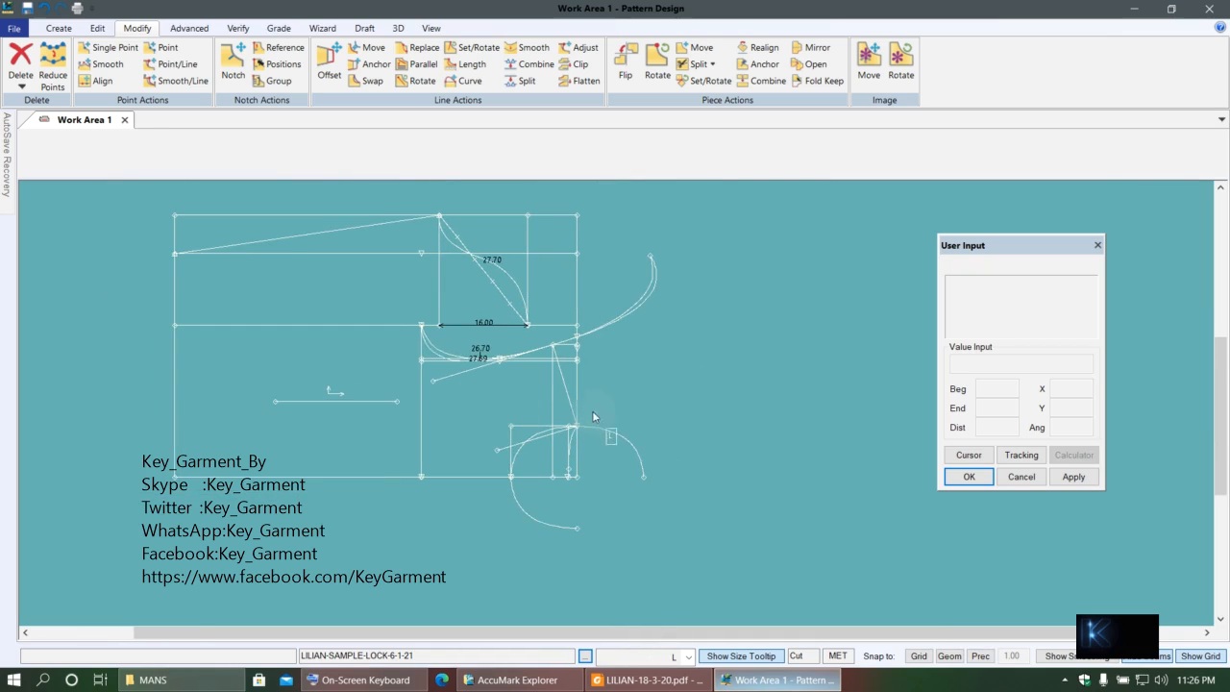
pyautogui.moveTo(387, 348); pyautogui.dragTo(350, 347, button='middle')
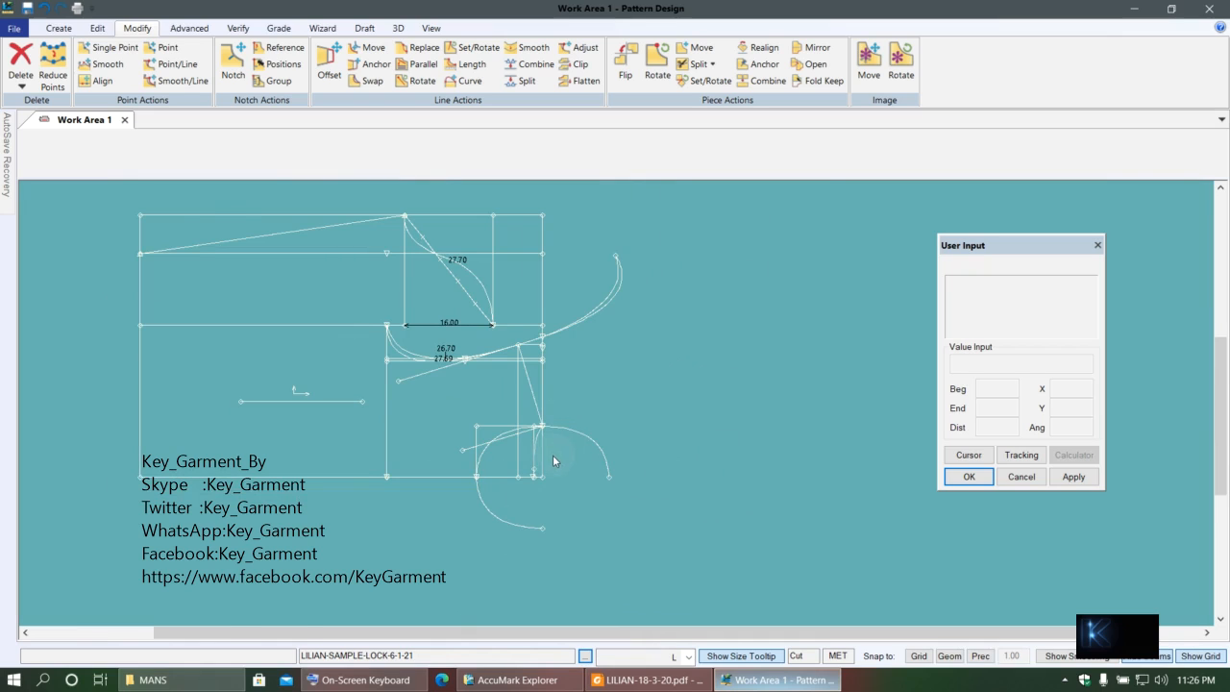
pyautogui.scroll(1, 553, 461)
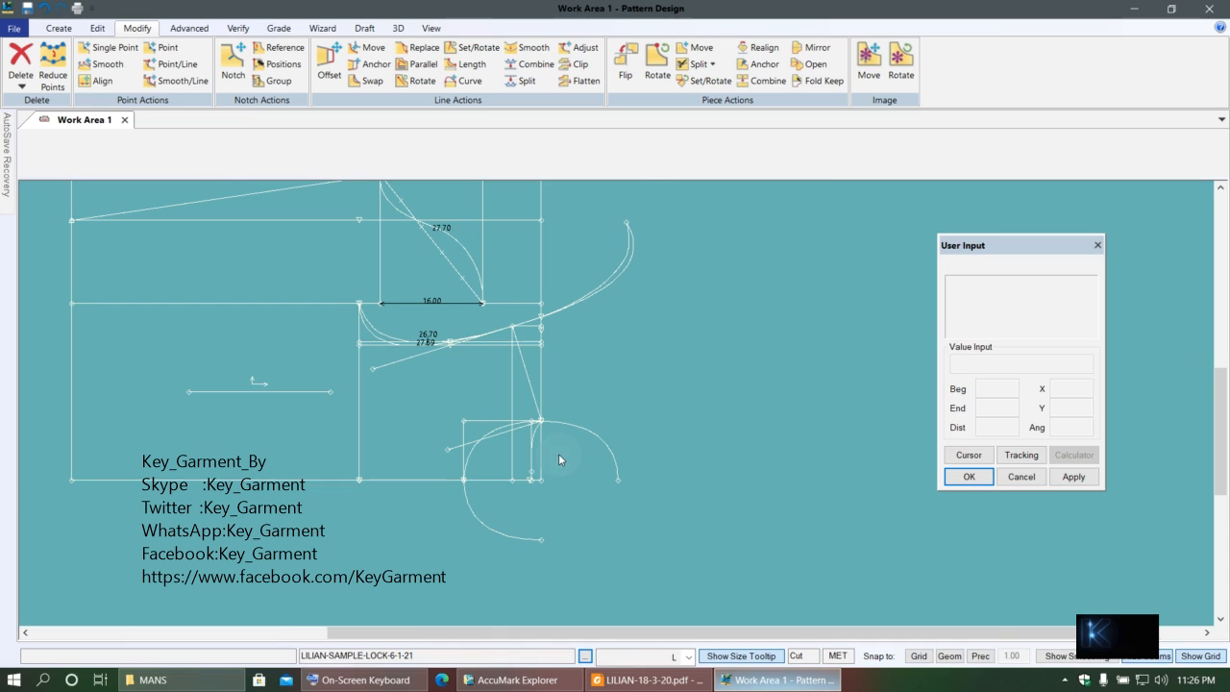
pyautogui.scroll(2, 560, 460)
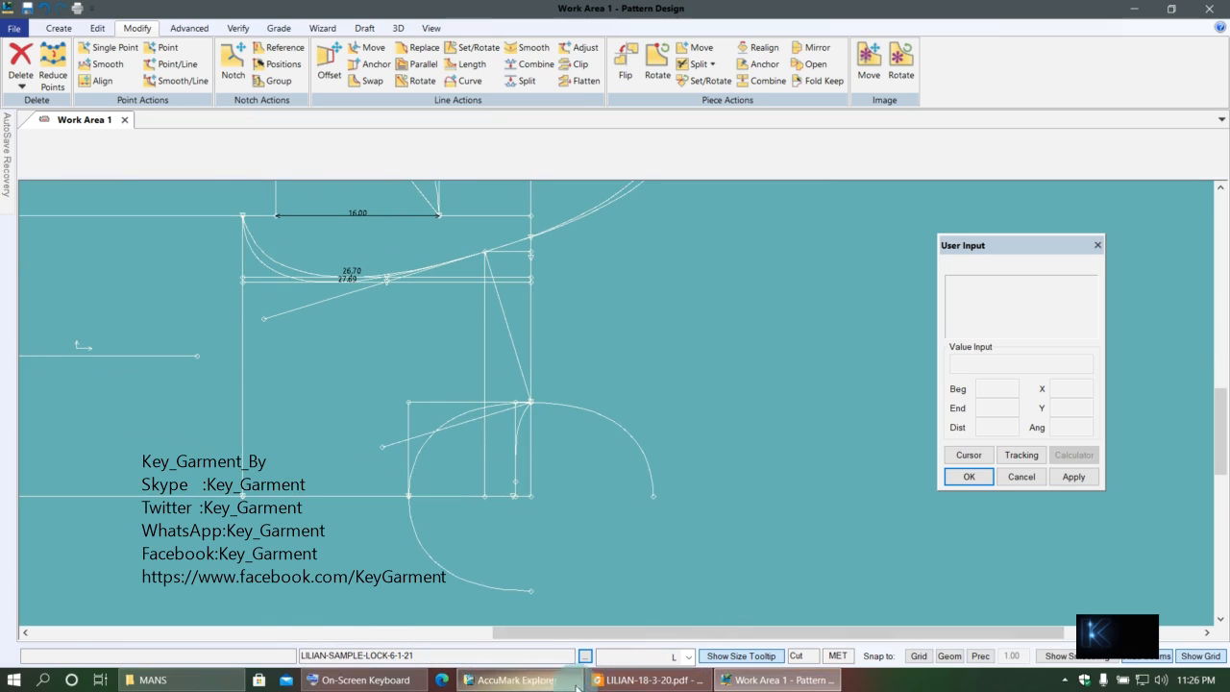
pyautogui.click(646, 679)
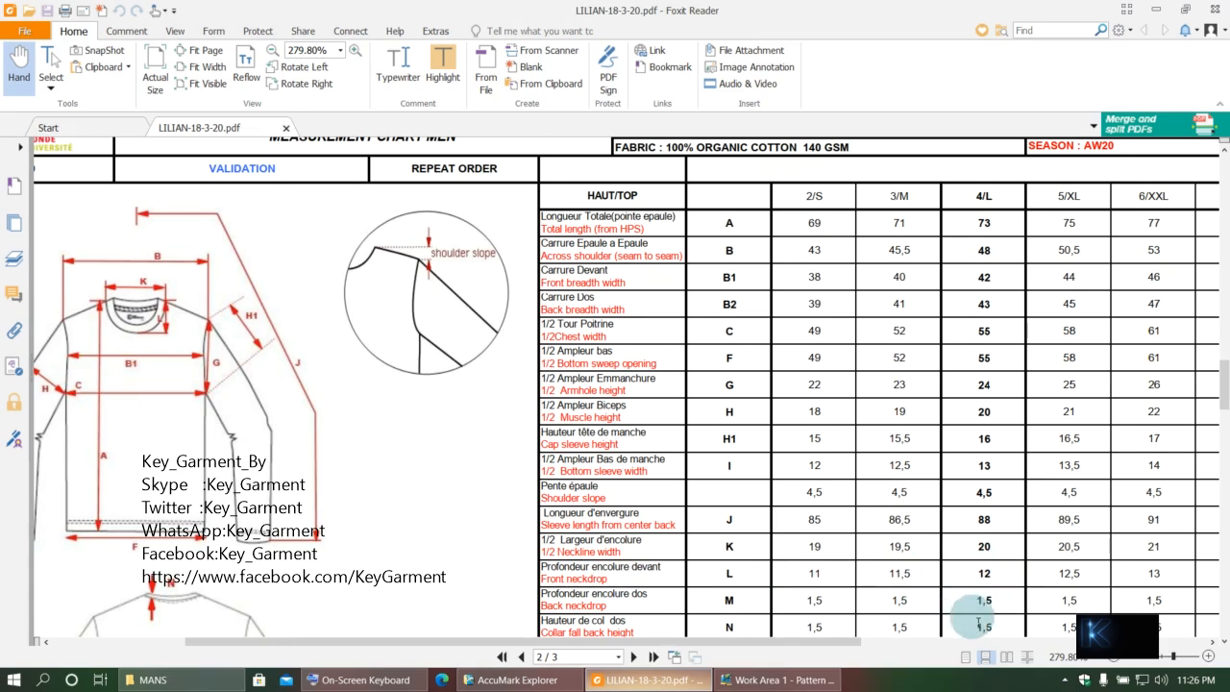
pyautogui.scroll(-1, 990, 591)
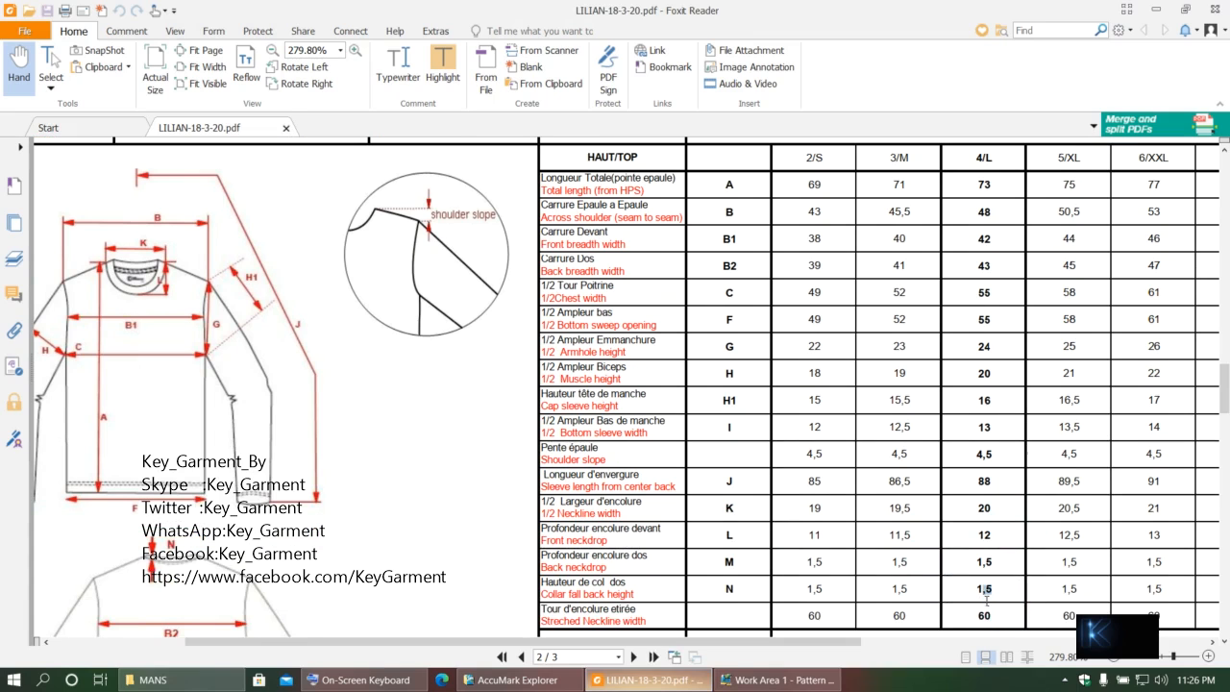
pyautogui.moveTo(990, 590); pyautogui.dragTo(967, 586)
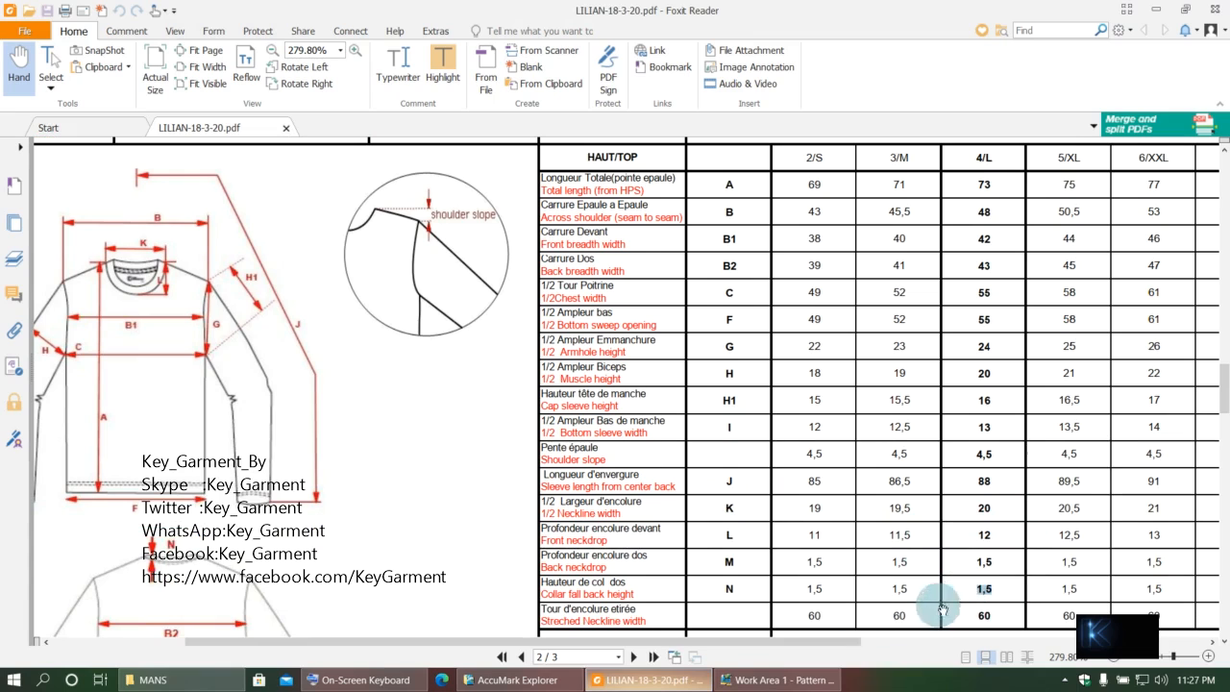
pyautogui.click(1161, 10)
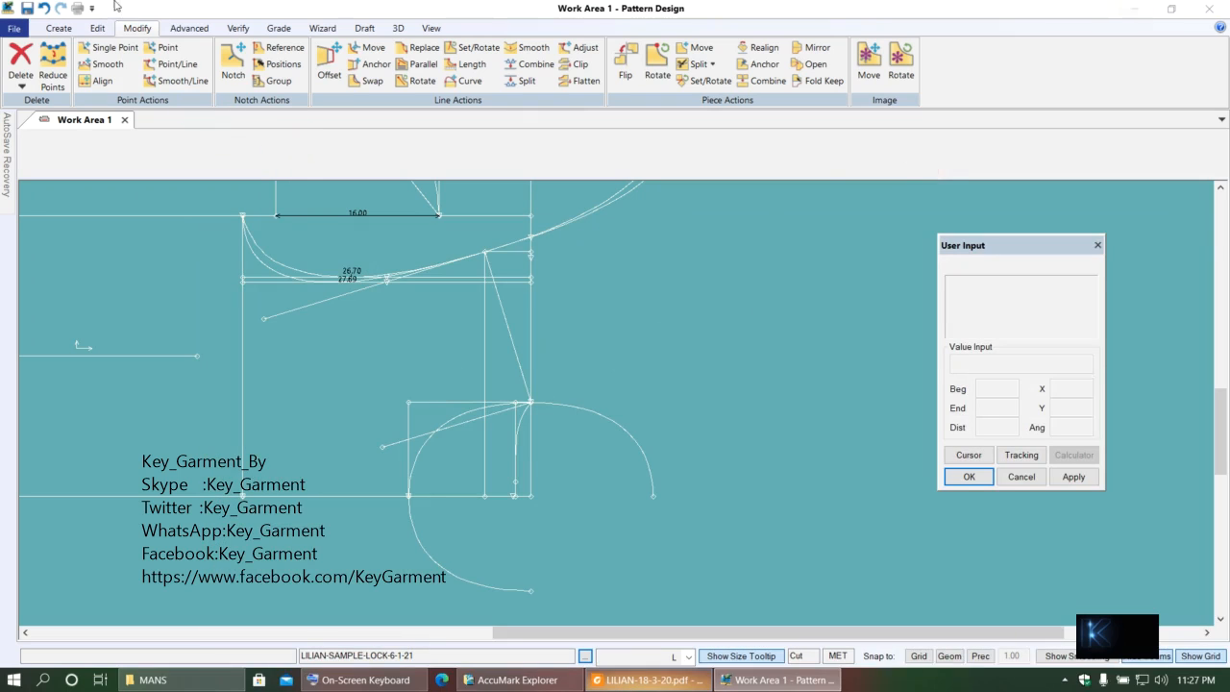
# - Offset the long vertical line through the neckline corner outward by an even distance of 3.00, using the expression calculator for the value
pyautogui.click(58, 28)
pyautogui.click(346, 81)
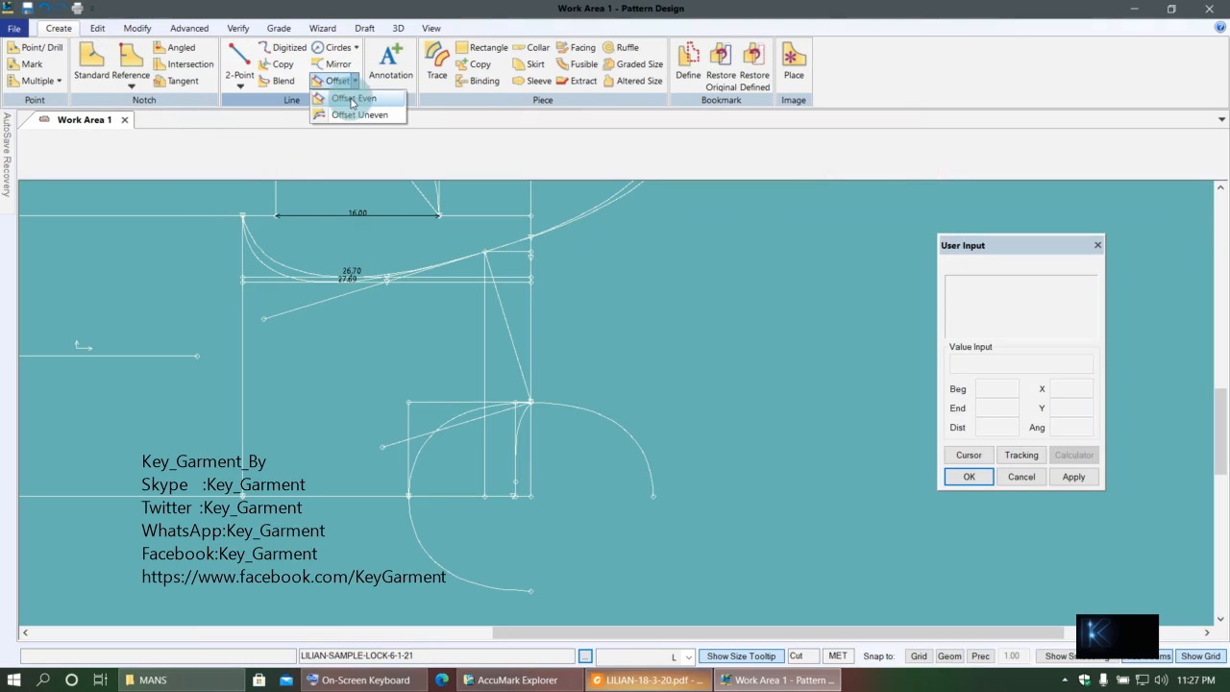
pyautogui.click(351, 100)
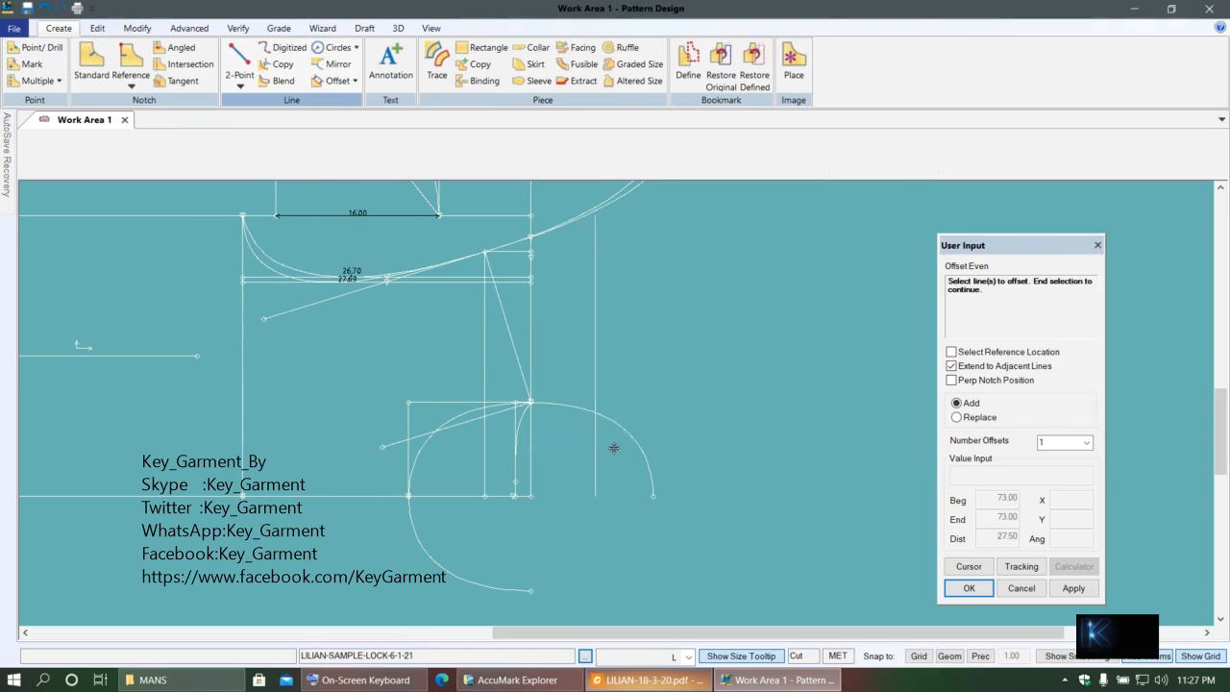
pyautogui.click(569, 449)
pyautogui.moveTo(997, 536); pyautogui.dragTo(1065, 561)
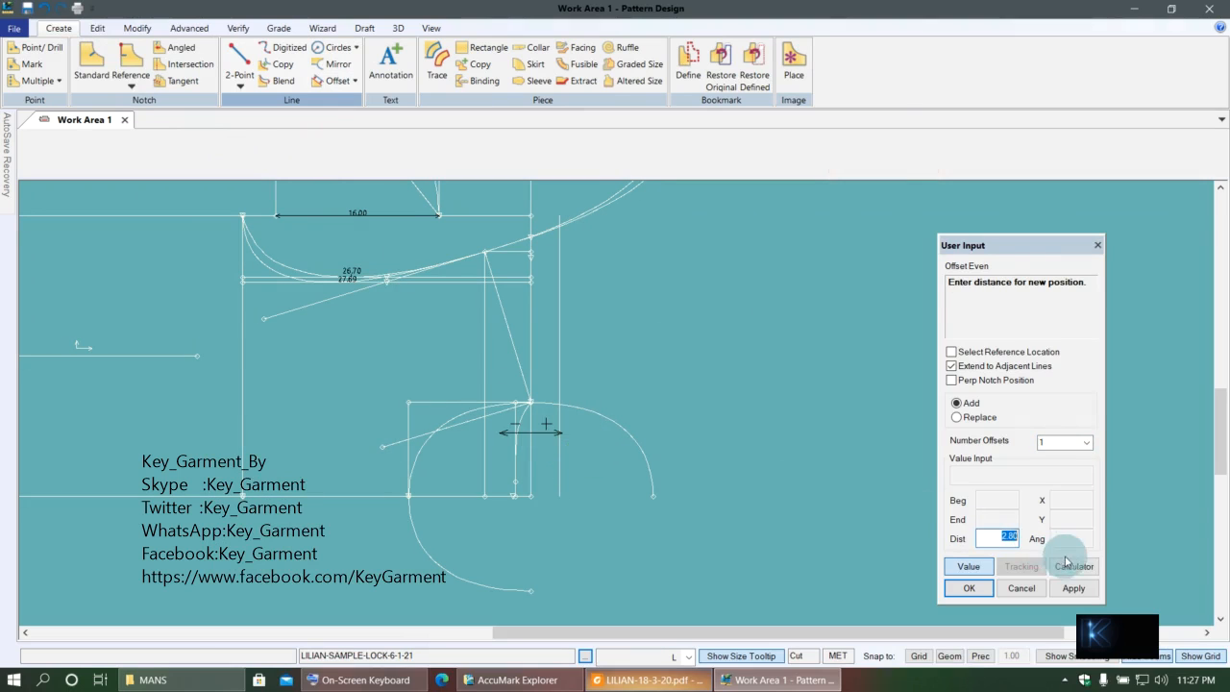
pyautogui.click(1071, 566)
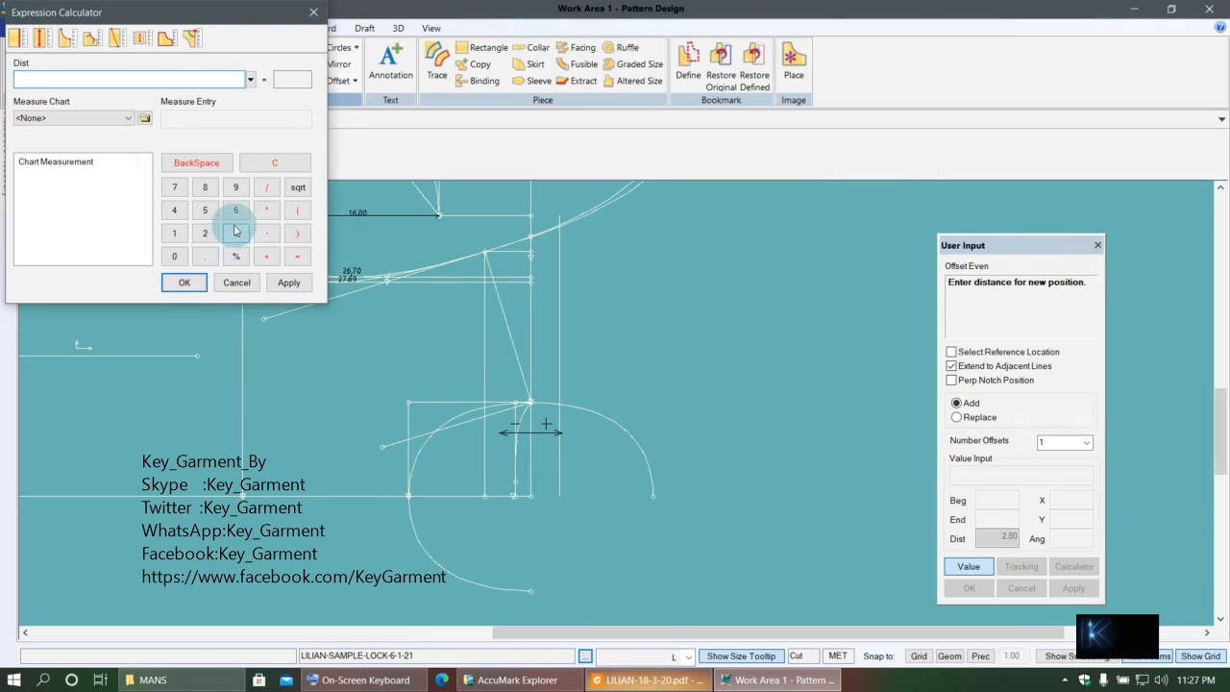
pyautogui.click(234, 233)
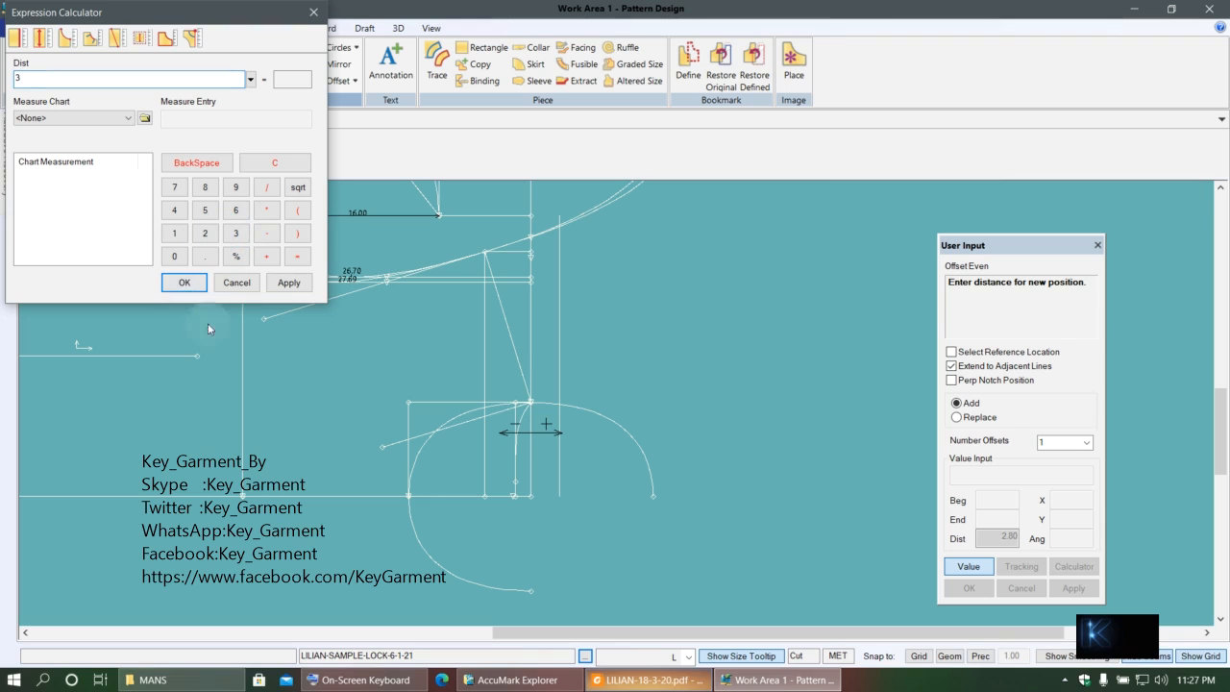
pyautogui.click(289, 282)
pyautogui.click(184, 282)
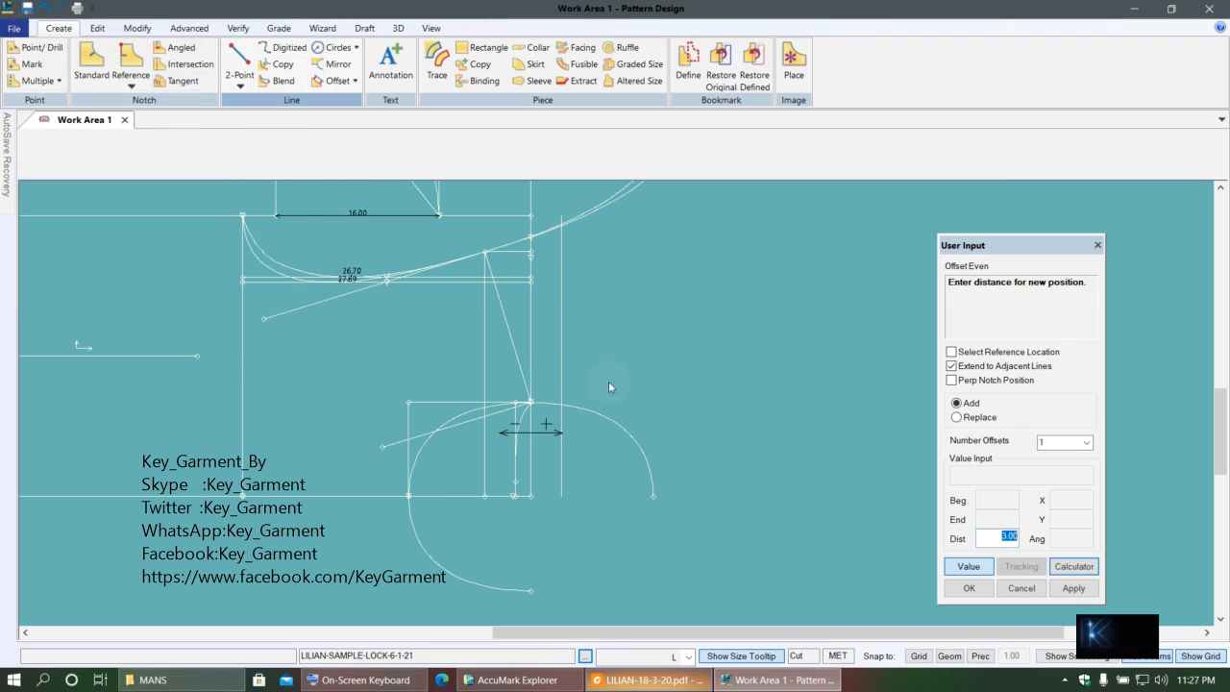
pyautogui.click(695, 401)
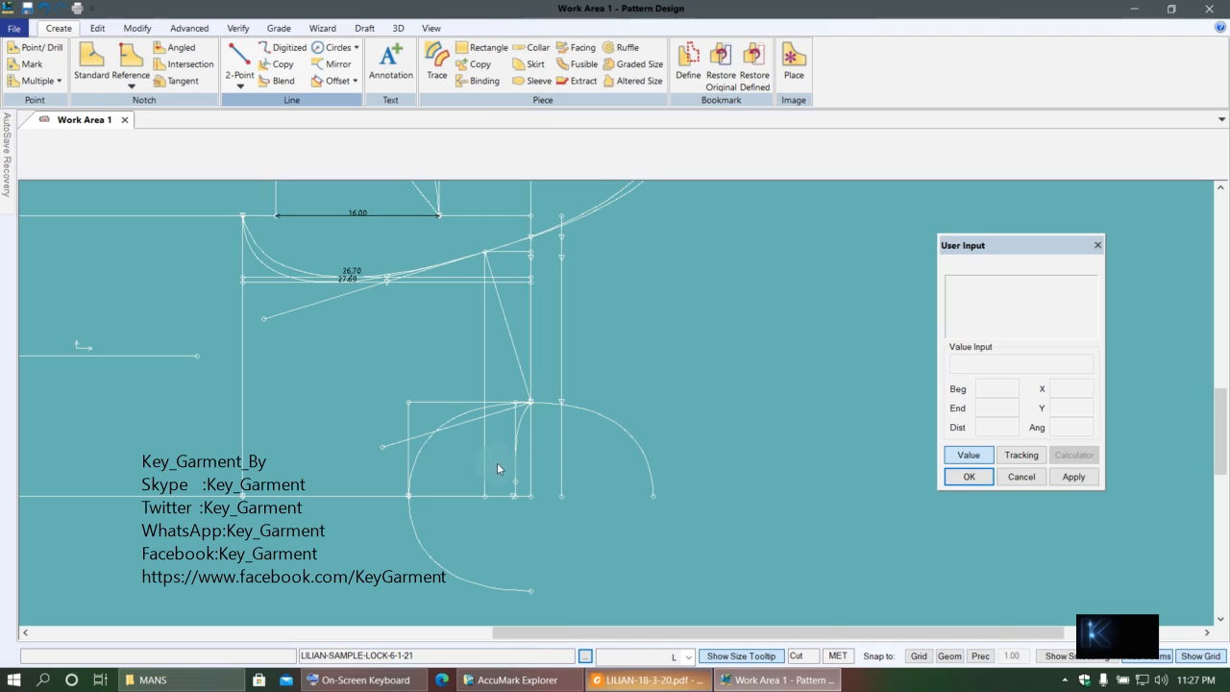
pyautogui.scroll(-1, 304, 440)
pyautogui.scroll(-2, 367, 404)
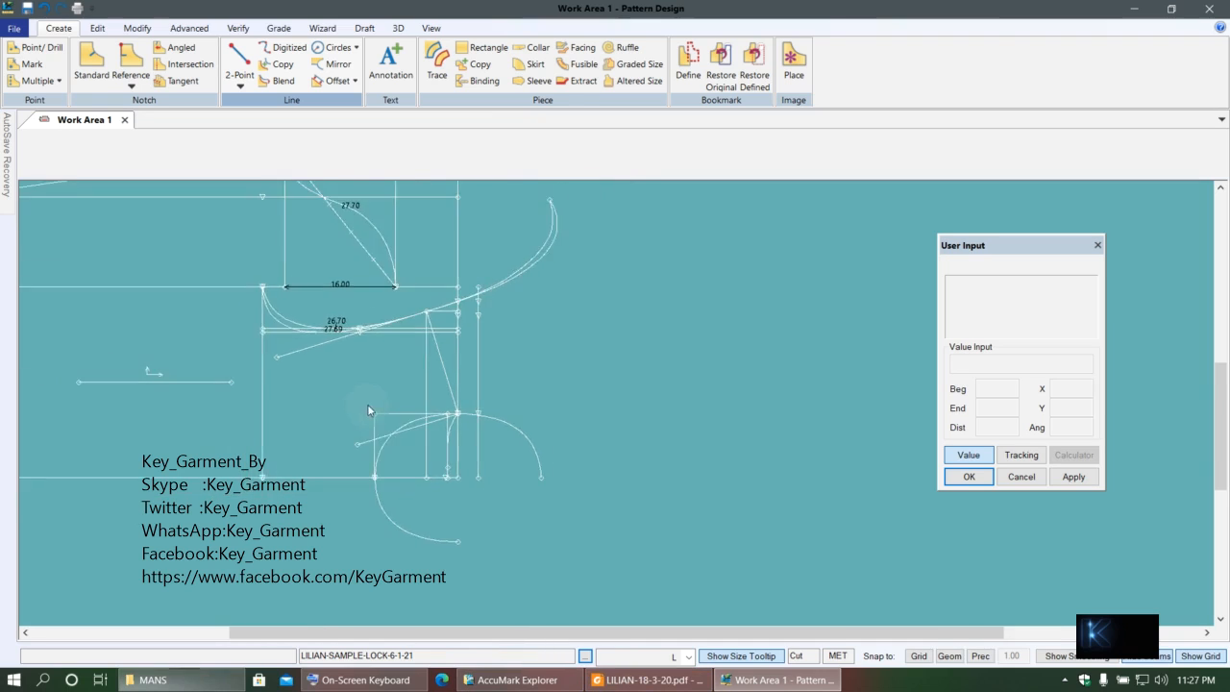
pyautogui.moveTo(379, 371); pyautogui.dragTo(657, 458, button='middle')
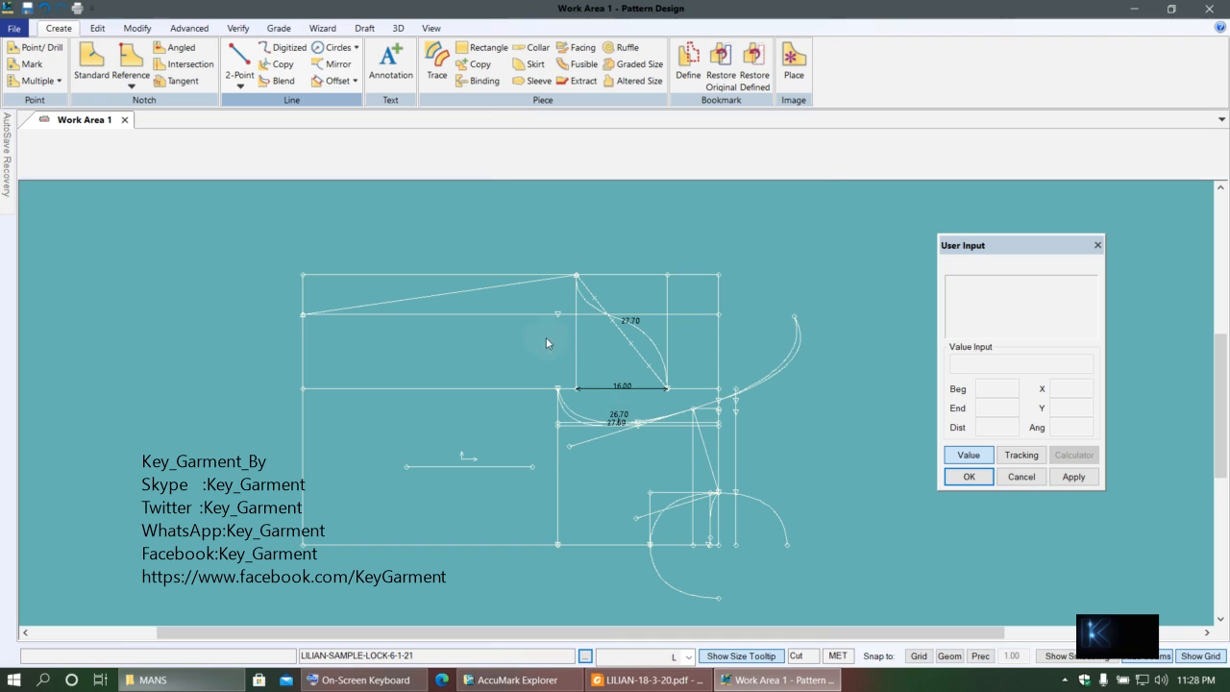
pyautogui.scroll(1, 734, 327)
pyautogui.scroll(2, 668, 455)
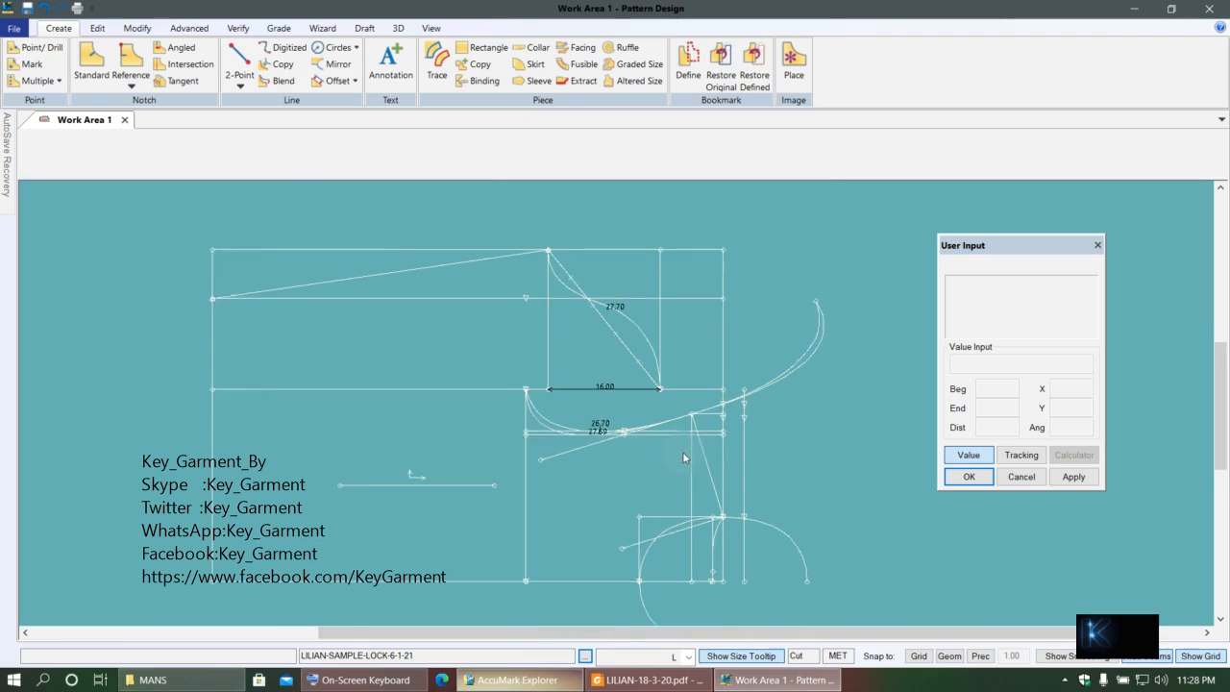
pyautogui.moveTo(688, 451); pyautogui.dragTo(592, 402, button='middle')
pyautogui.scroll(2, 636, 450)
pyautogui.scroll(2, 571, 469)
pyautogui.moveTo(571, 468); pyautogui.dragTo(549, 376, button='middle')
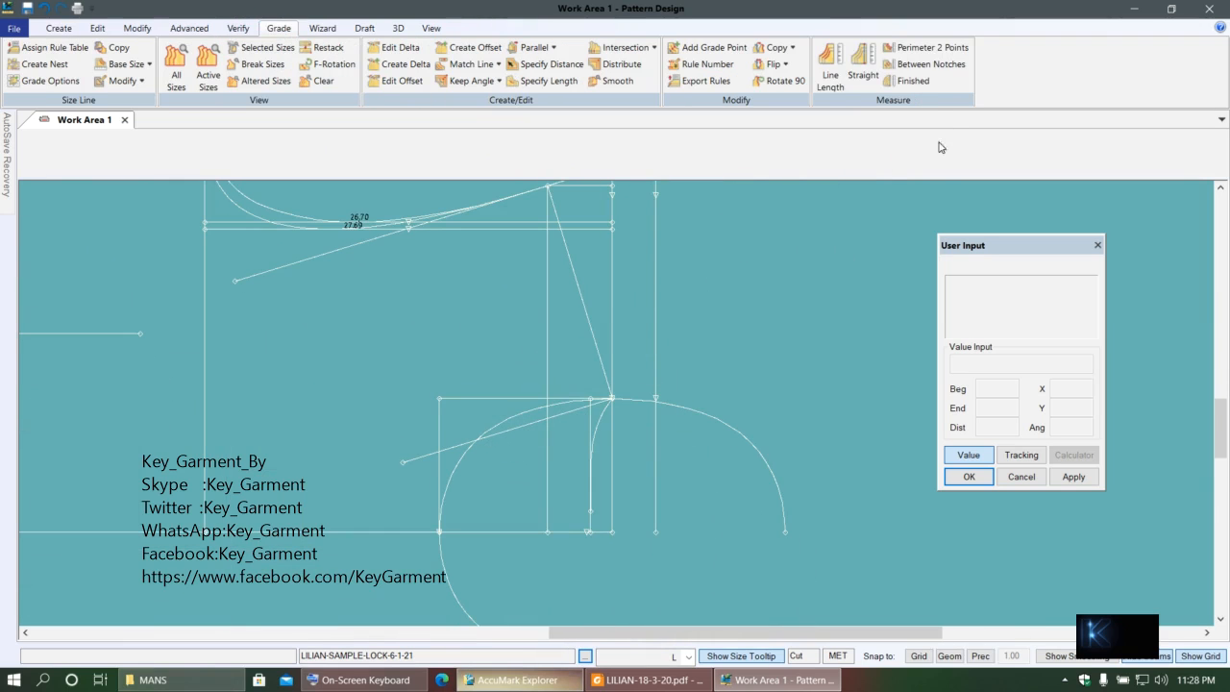
pyautogui.click(831, 63)
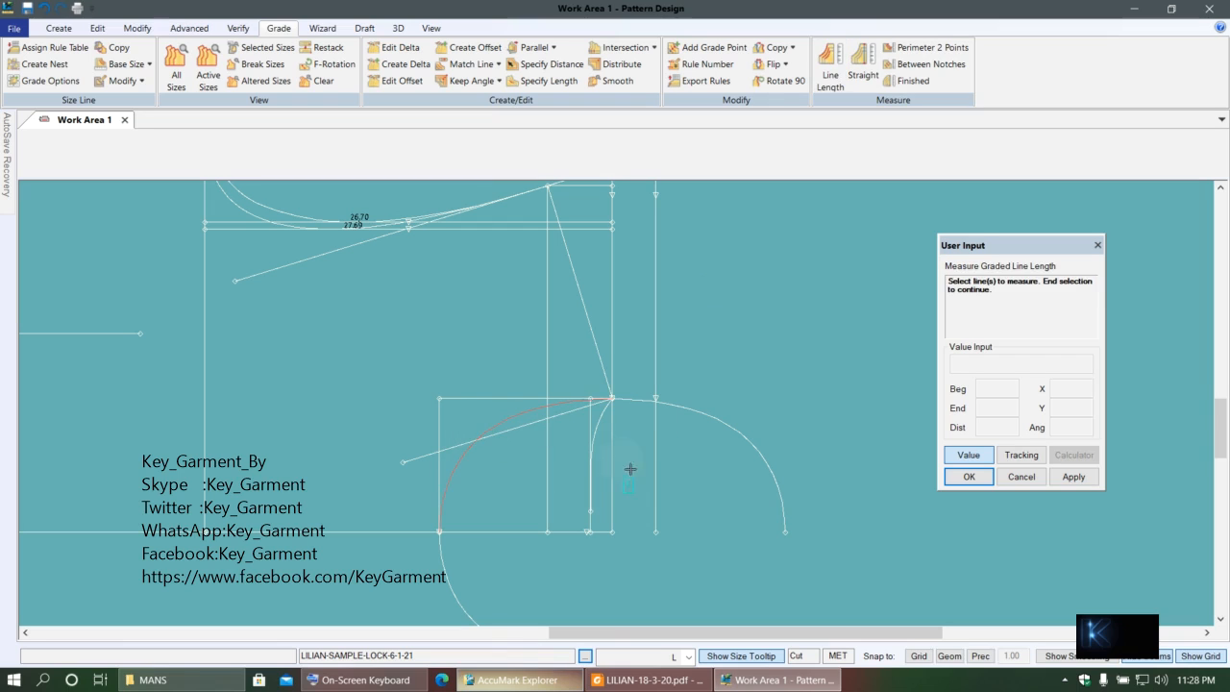
pyautogui.click(609, 431)
pyautogui.rightClick(571, 461)
pyautogui.click(554, 466)
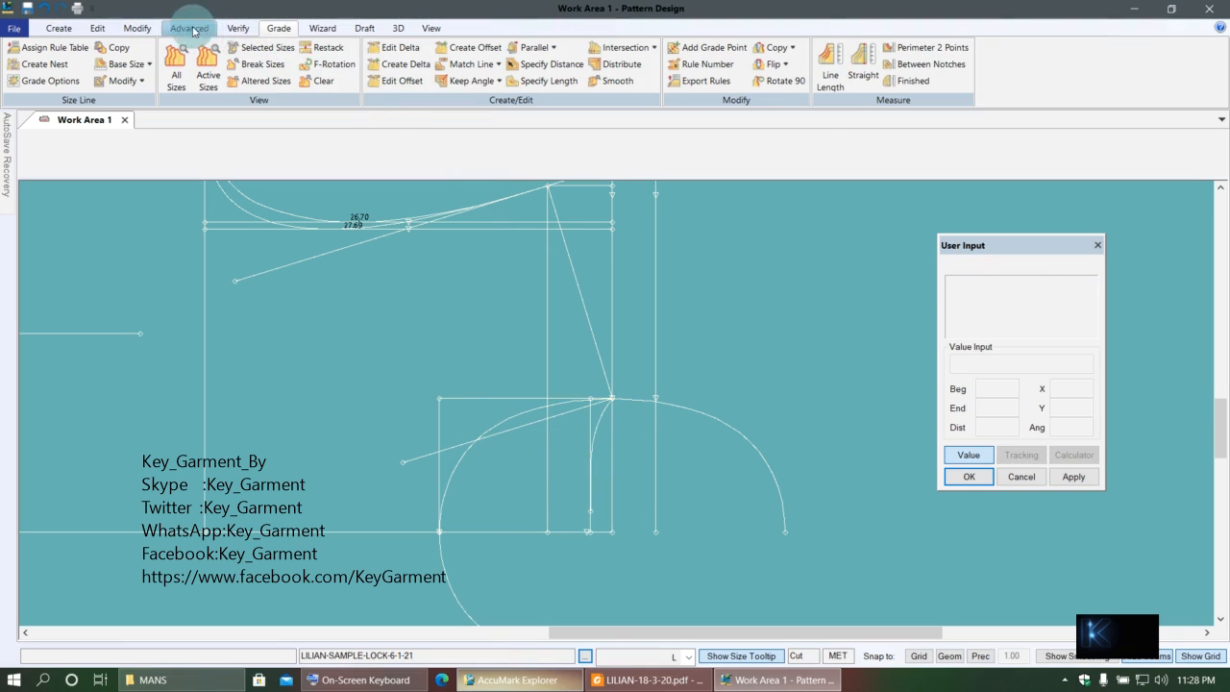
# - Clip the short vertical line beside the back neckline curve where it meets the curve's lower end, keeping its lower part
pyautogui.click(137, 27)
pyautogui.click(580, 63)
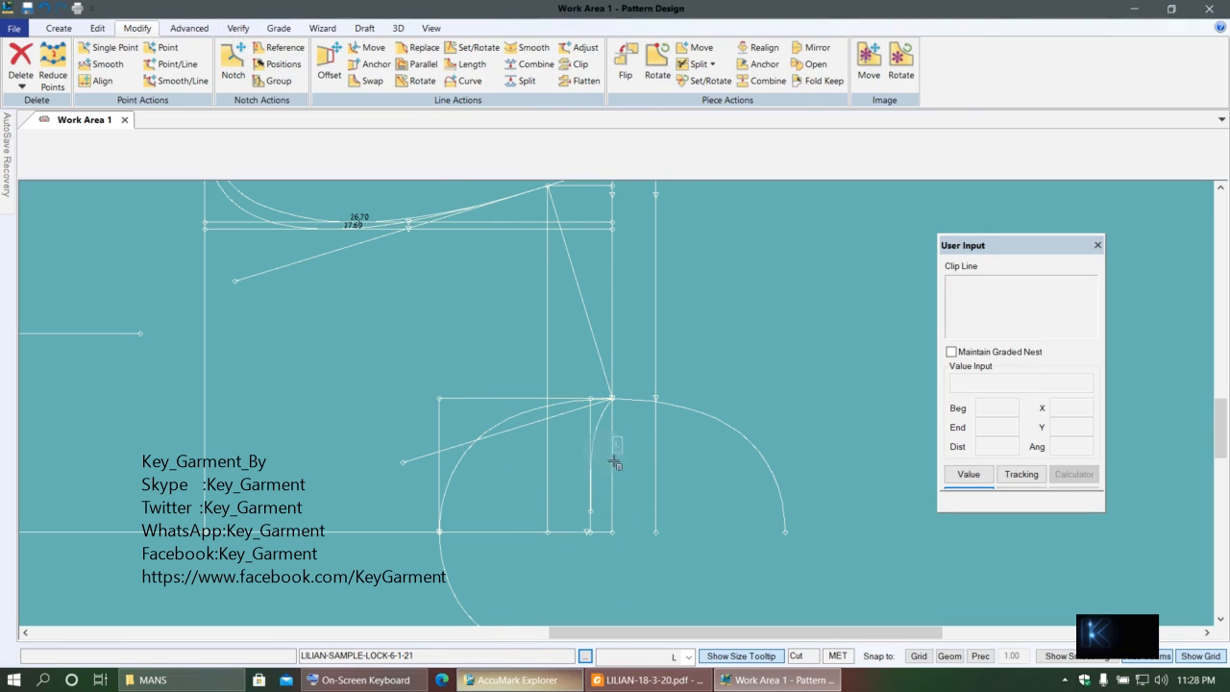
pyautogui.click(595, 520)
pyautogui.click(598, 441)
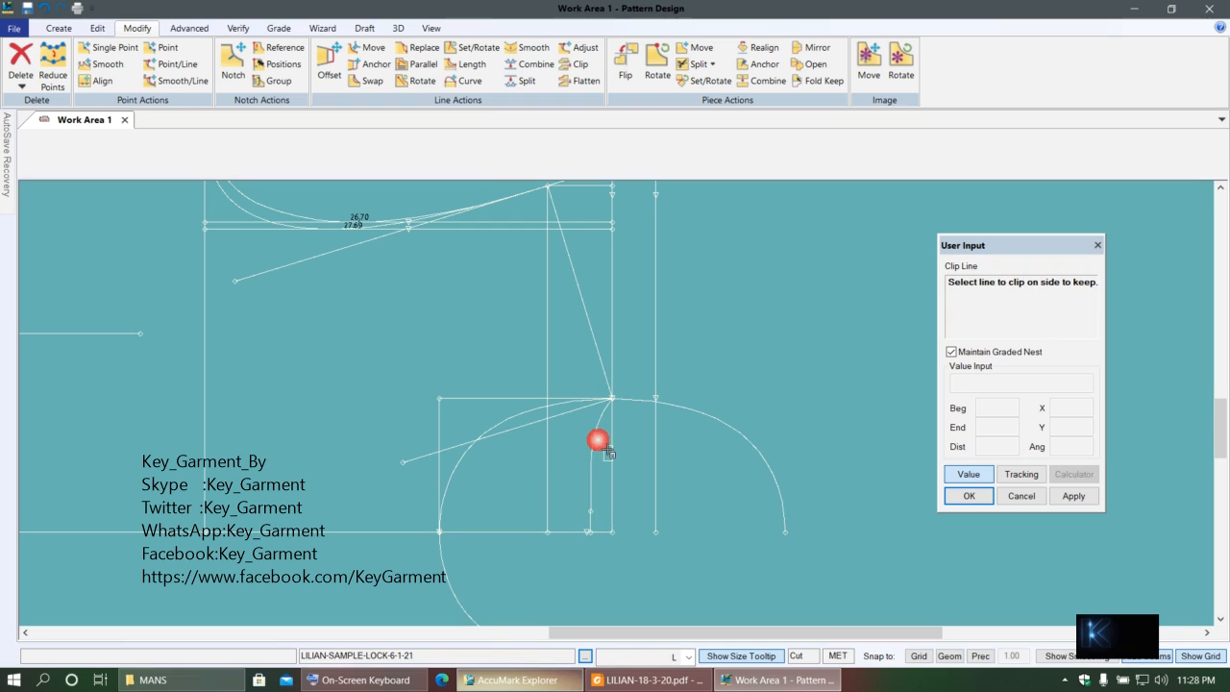
pyautogui.rightClick(574, 452)
pyautogui.click(565, 459)
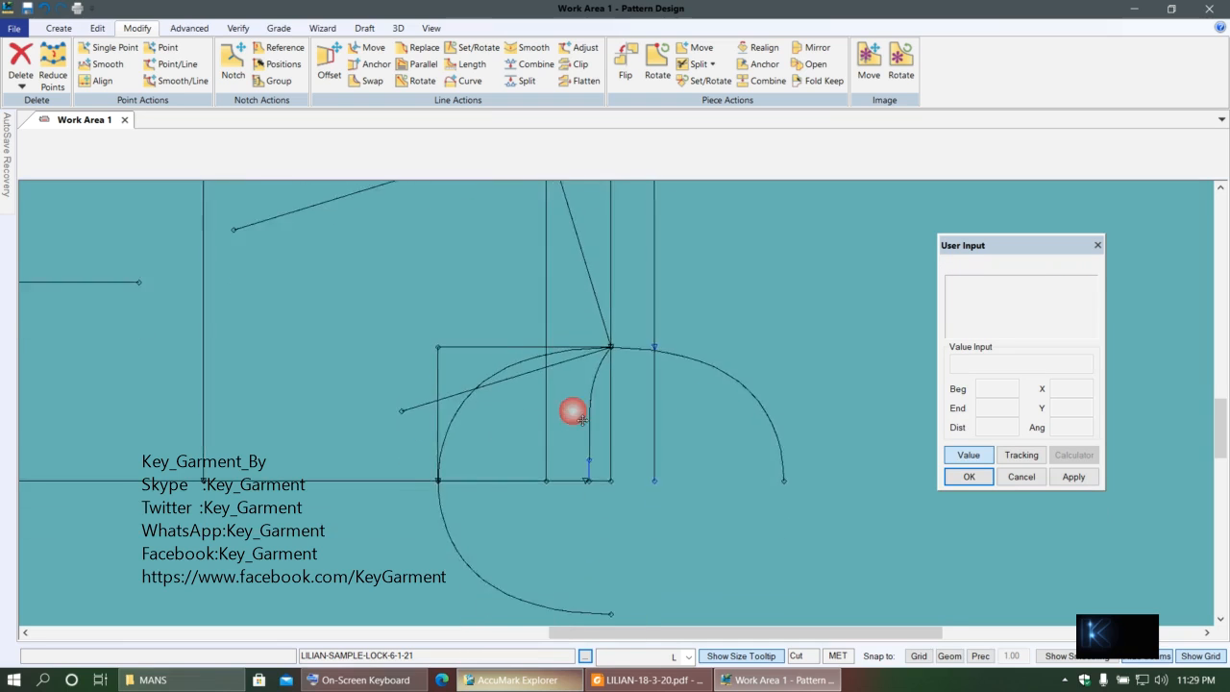
# - Measure the combined graded length of the front neckline curve, the back neckline curve and the short straight segment below it
pyautogui.click(279, 28)
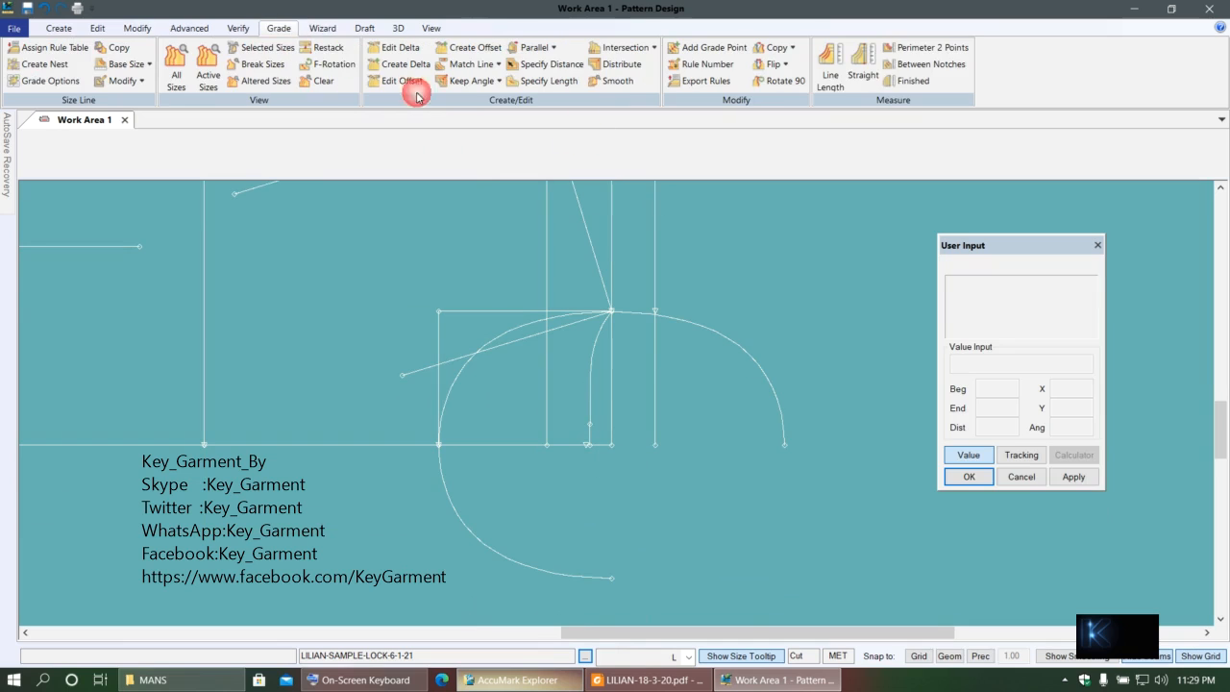
pyautogui.click(859, 77)
pyautogui.scroll(2, 638, 373)
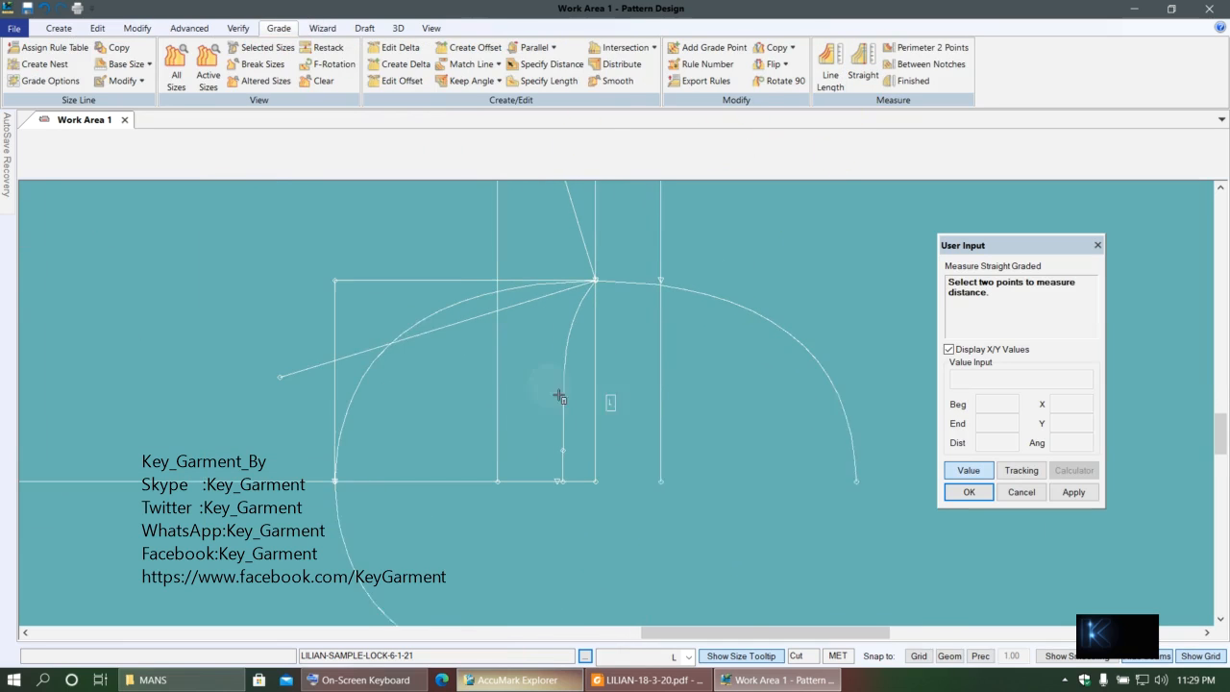
pyautogui.click(829, 69)
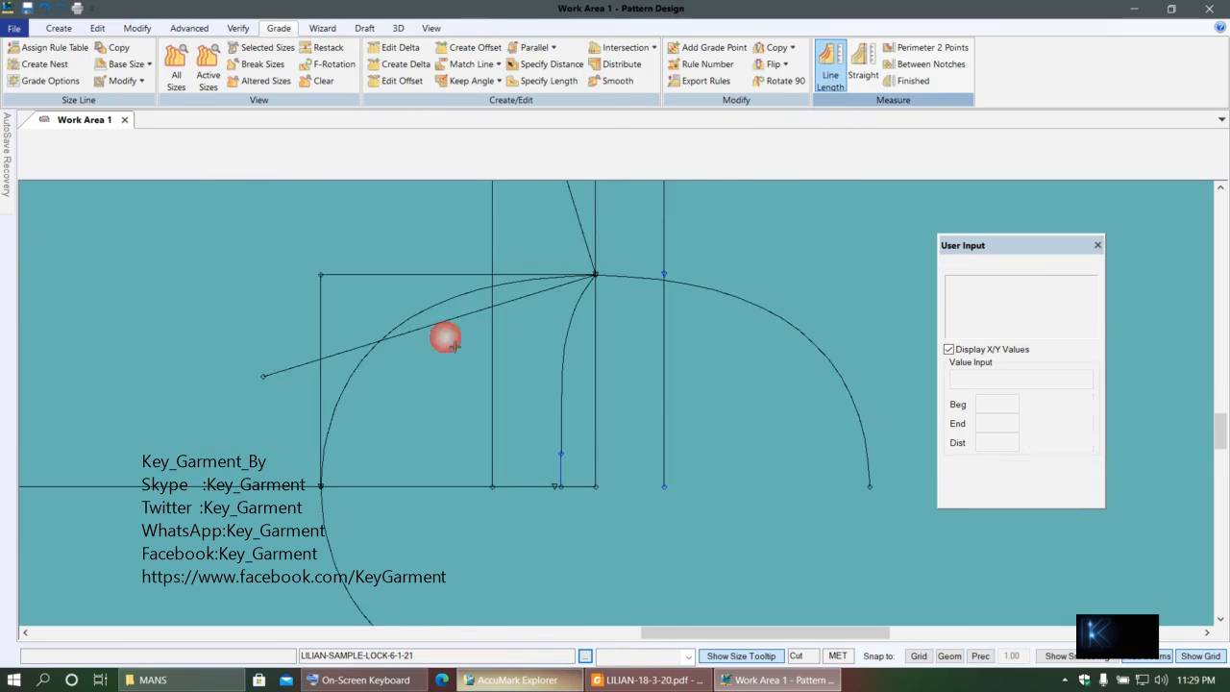
pyautogui.click(502, 355)
pyautogui.click(570, 446)
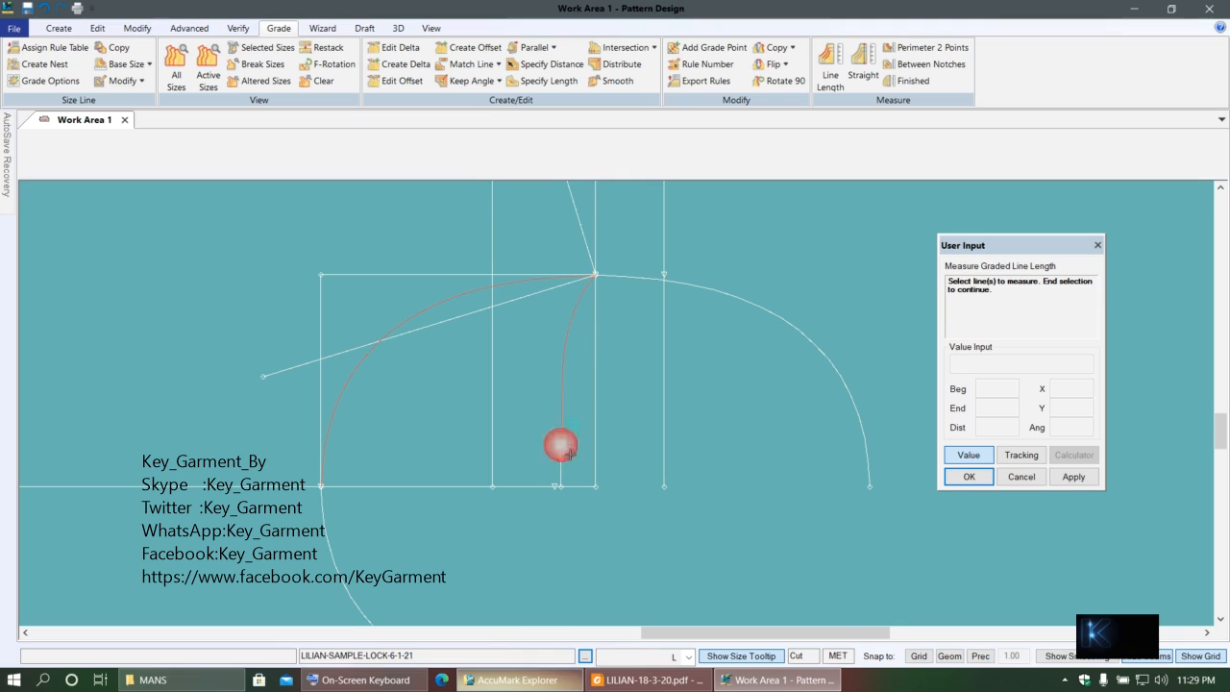
pyautogui.rightClick(556, 384)
pyautogui.click(546, 384)
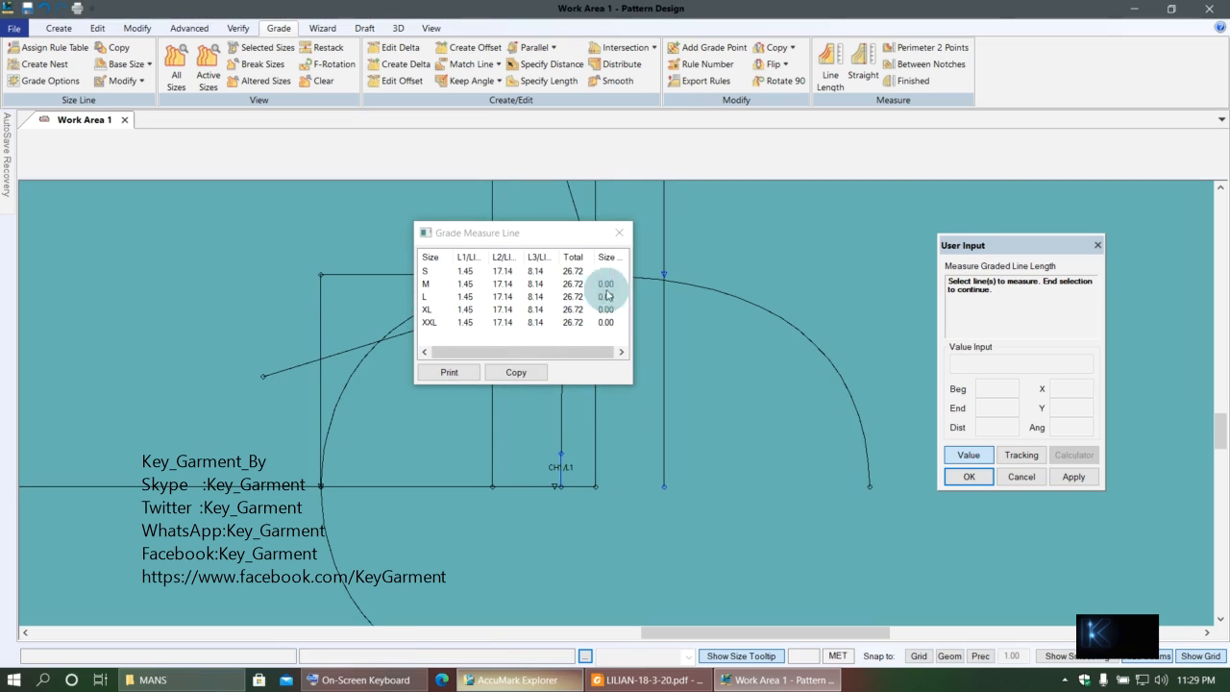
pyautogui.click(619, 233)
pyautogui.rightClick(443, 277)
pyautogui.click(479, 302)
# - Measure the line length of the vertical offset line beyond the neckline
pyautogui.scroll(-2, 496, 462)
pyautogui.scroll(-3, 607, 379)
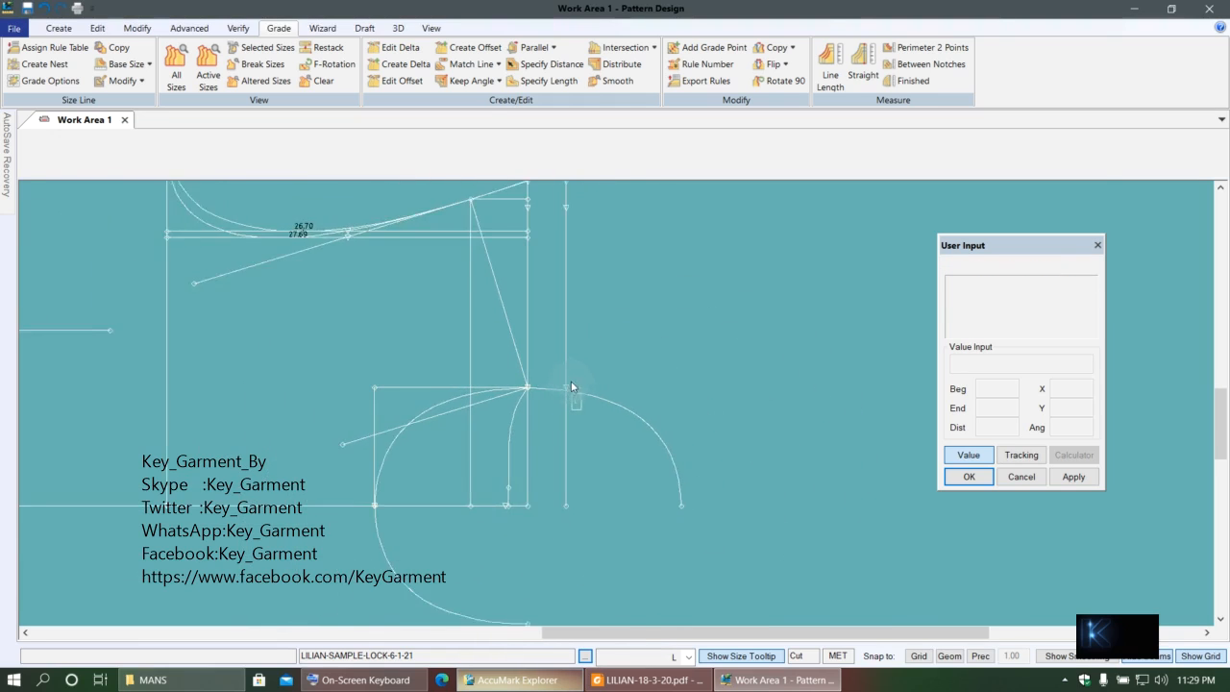
pyautogui.click(238, 28)
pyautogui.click(334, 67)
pyautogui.click(448, 276)
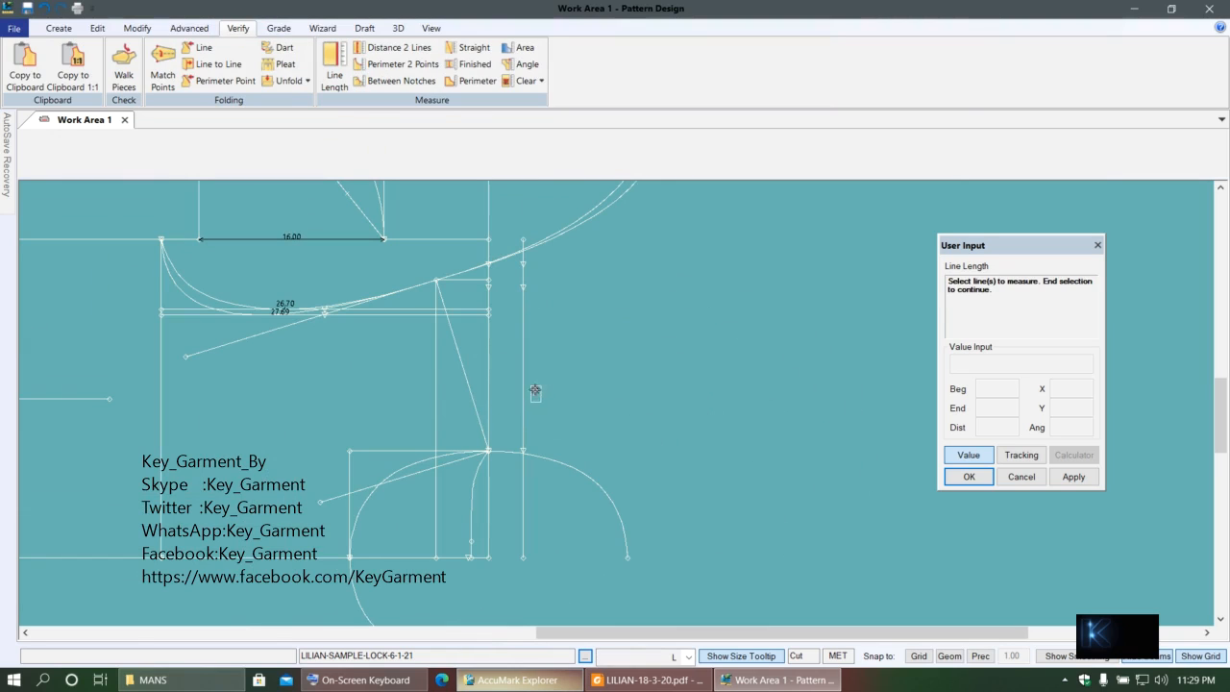
pyautogui.click(606, 372)
pyautogui.rightClick(585, 383)
pyautogui.click(578, 373)
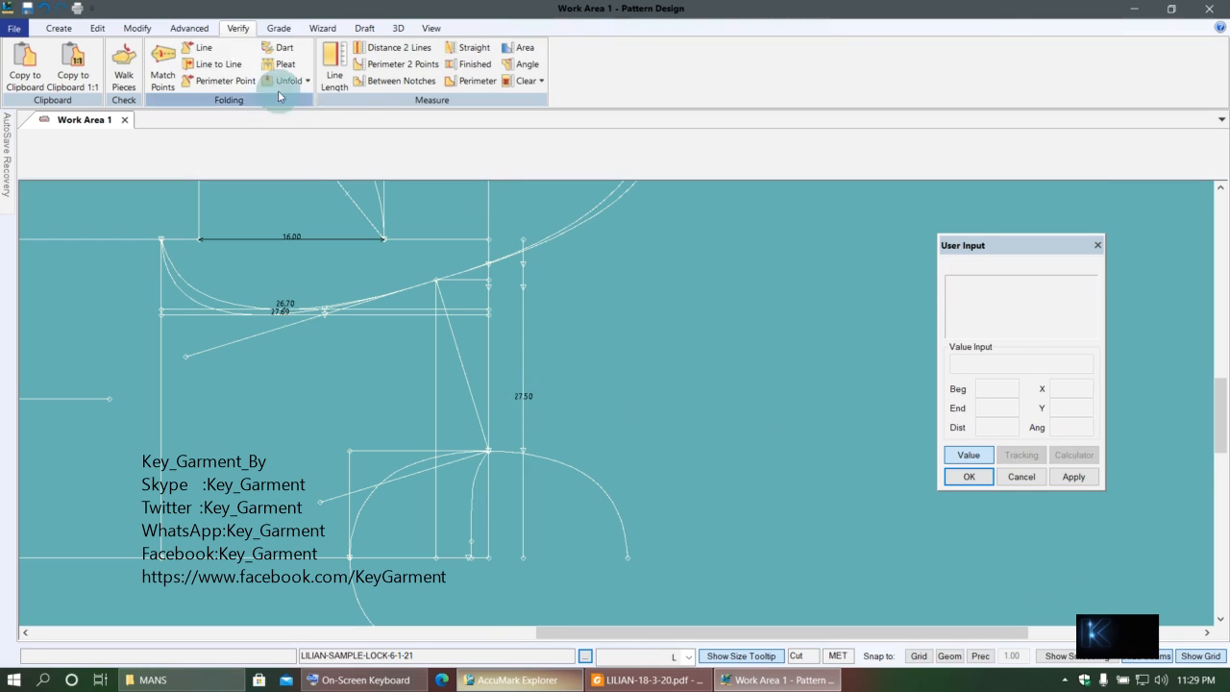
# - Calculate 26.72-27.5 in the expression calculator to compare the neckline length with the offset line
pyautogui.click(431, 28)
pyautogui.click(25, 68)
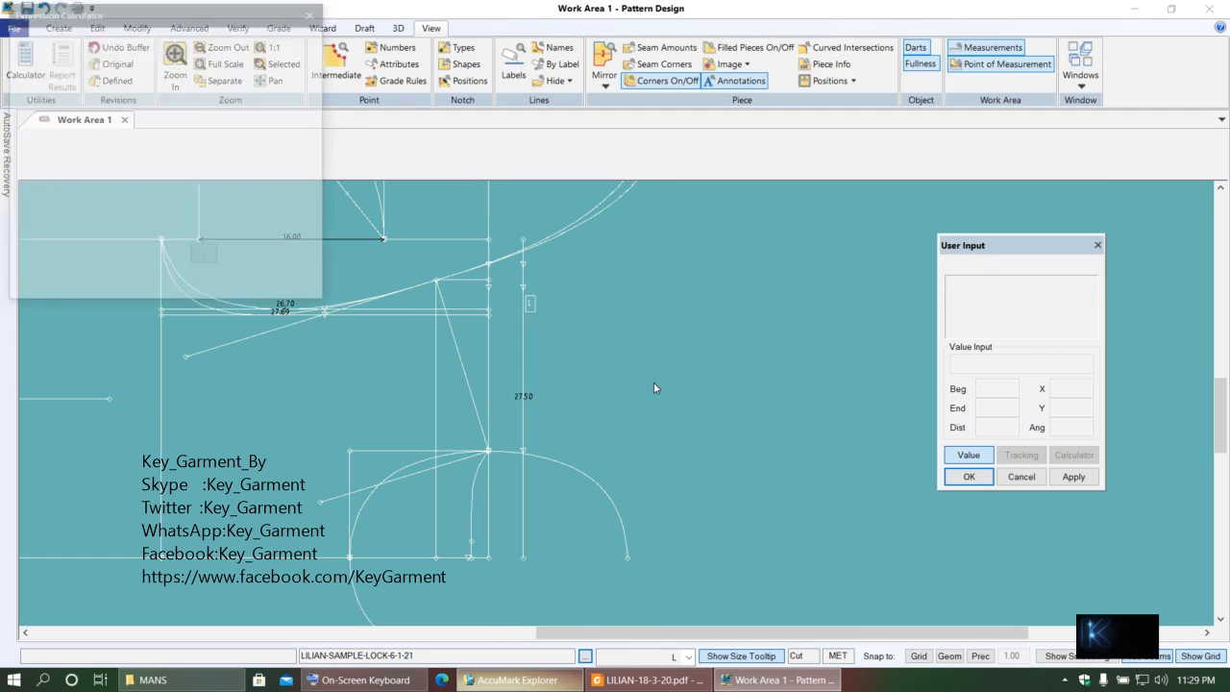
pyautogui.click(236, 211)
pyautogui.click(205, 256)
pyautogui.click(174, 189)
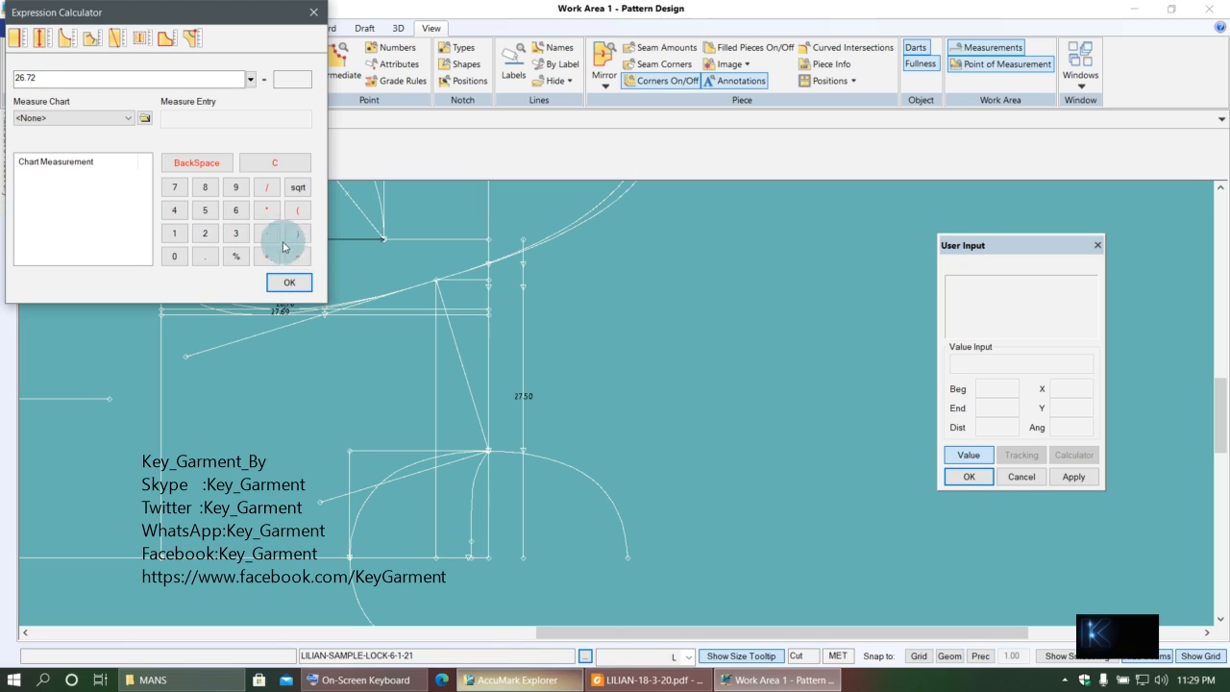
pyautogui.click(201, 228)
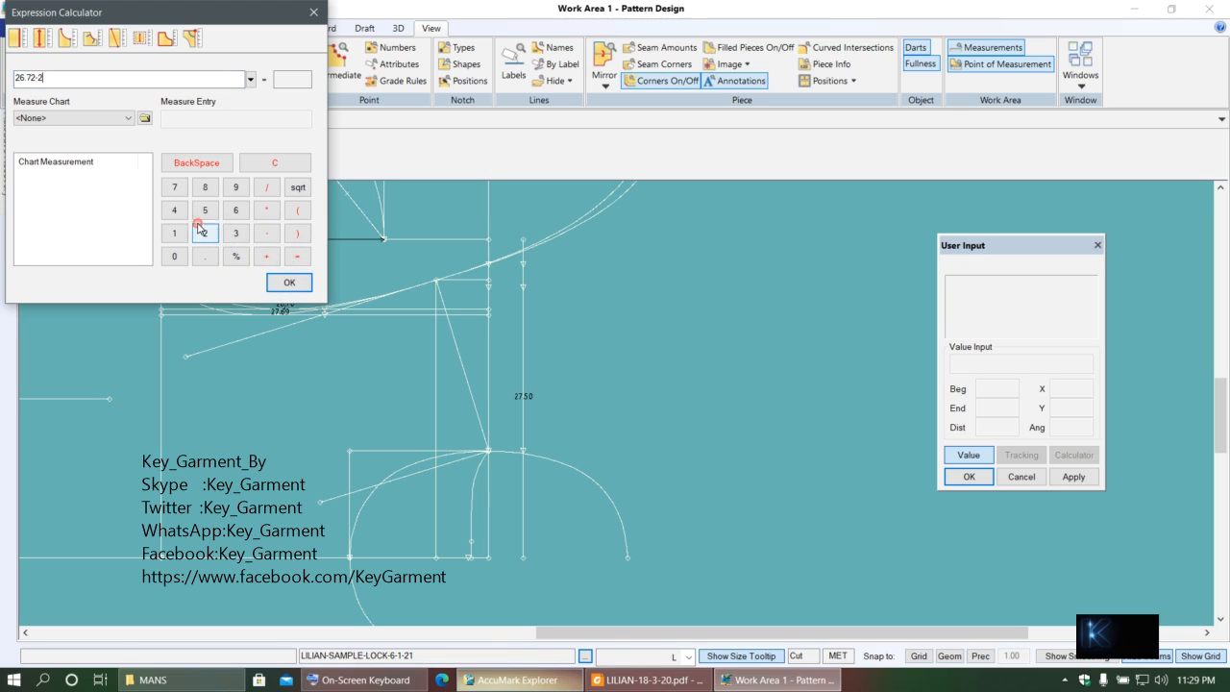
pyautogui.click(174, 189)
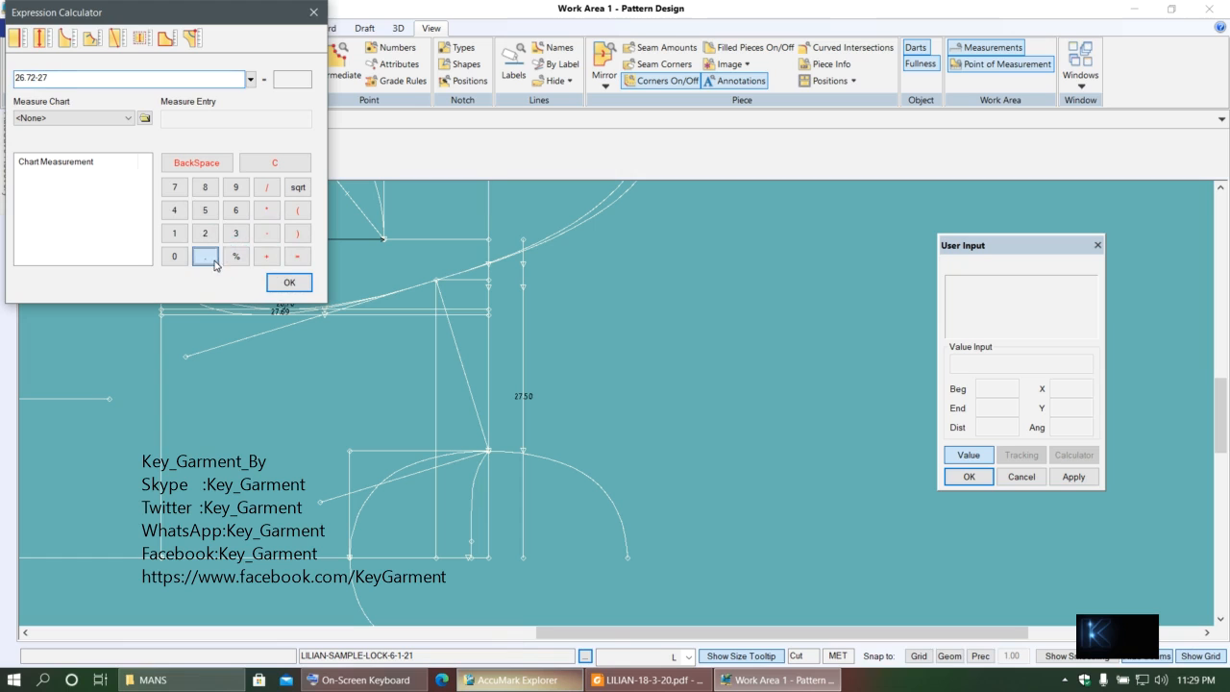
pyautogui.click(299, 263)
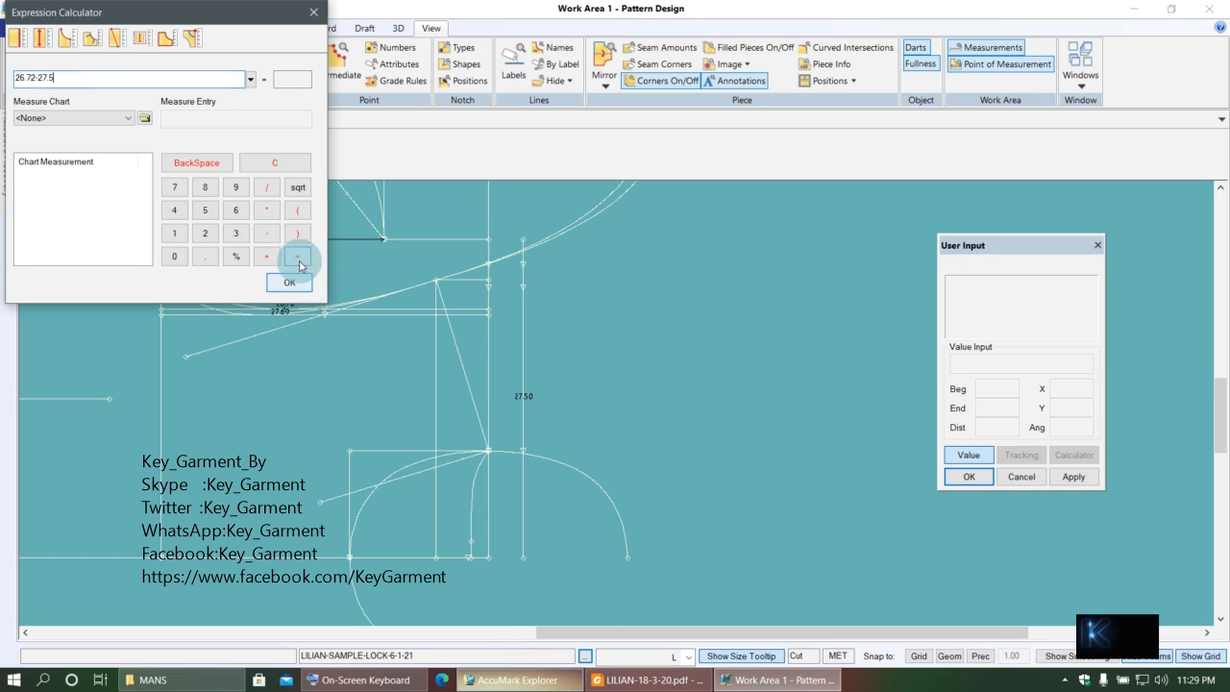
pyautogui.click(294, 80)
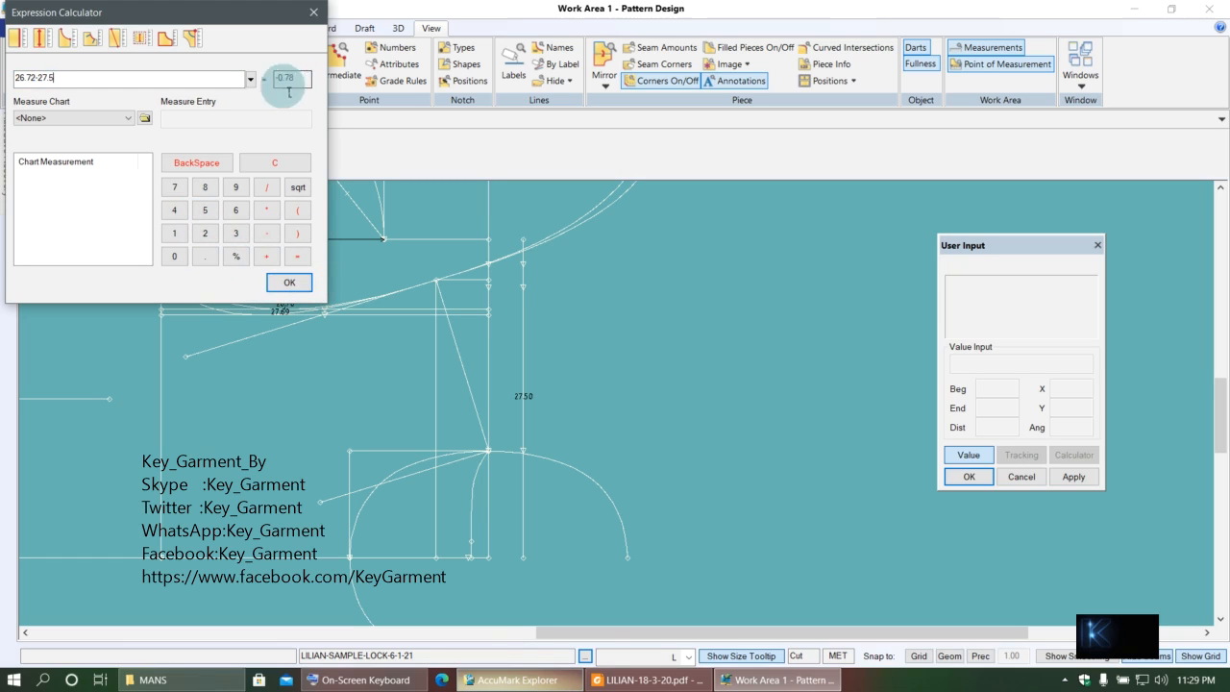
pyautogui.click(468, 240)
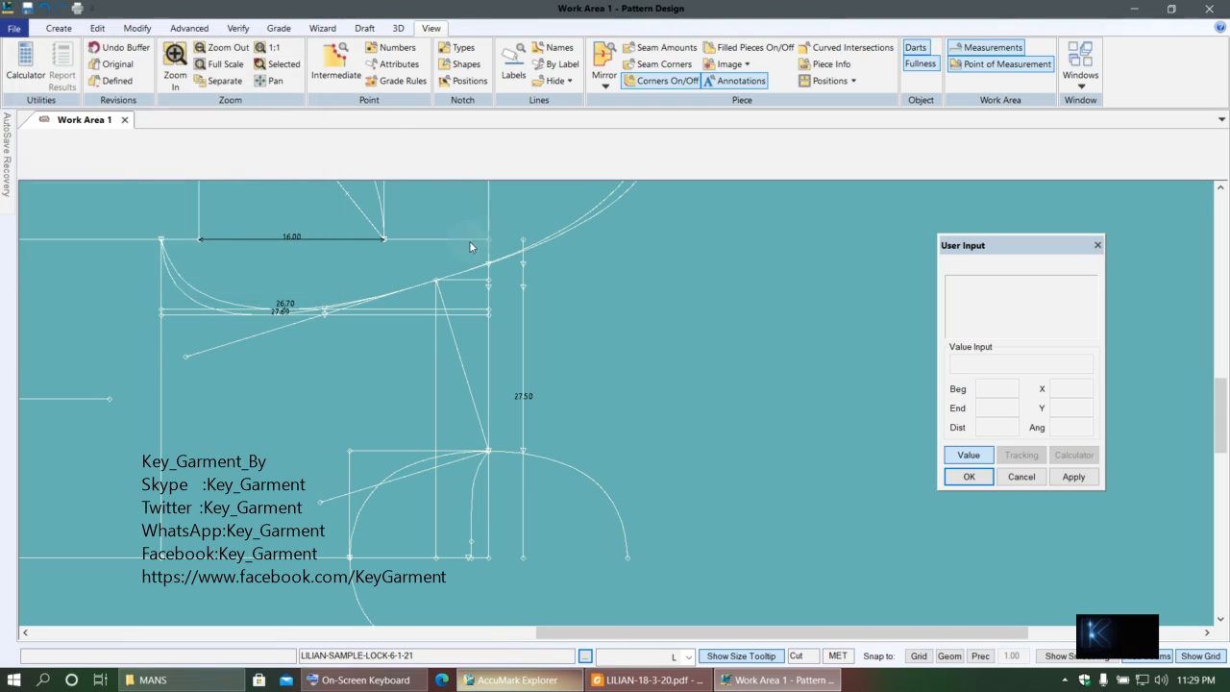
# - Delete the two points near the upper end of the vertical offset line beyond the neckline
pyautogui.moveTo(416, 368); pyautogui.dragTo(527, 400, button='middle')
pyautogui.click(388, 149)
pyautogui.click(136, 28)
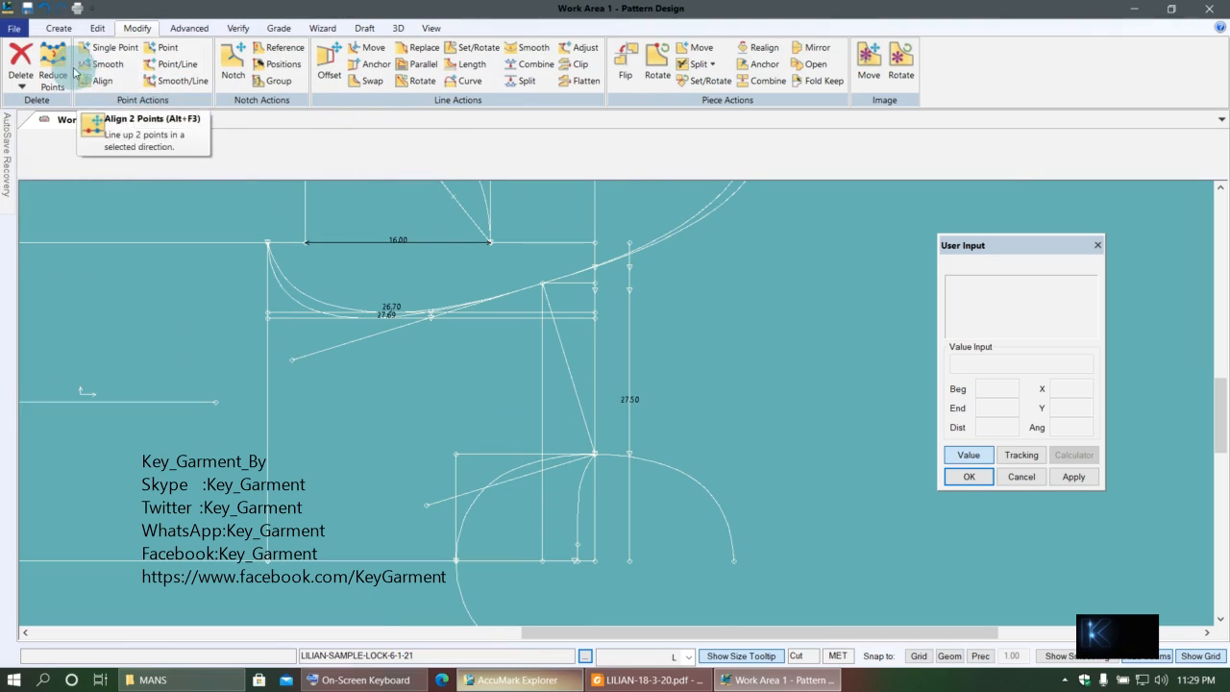
pyautogui.click(21, 84)
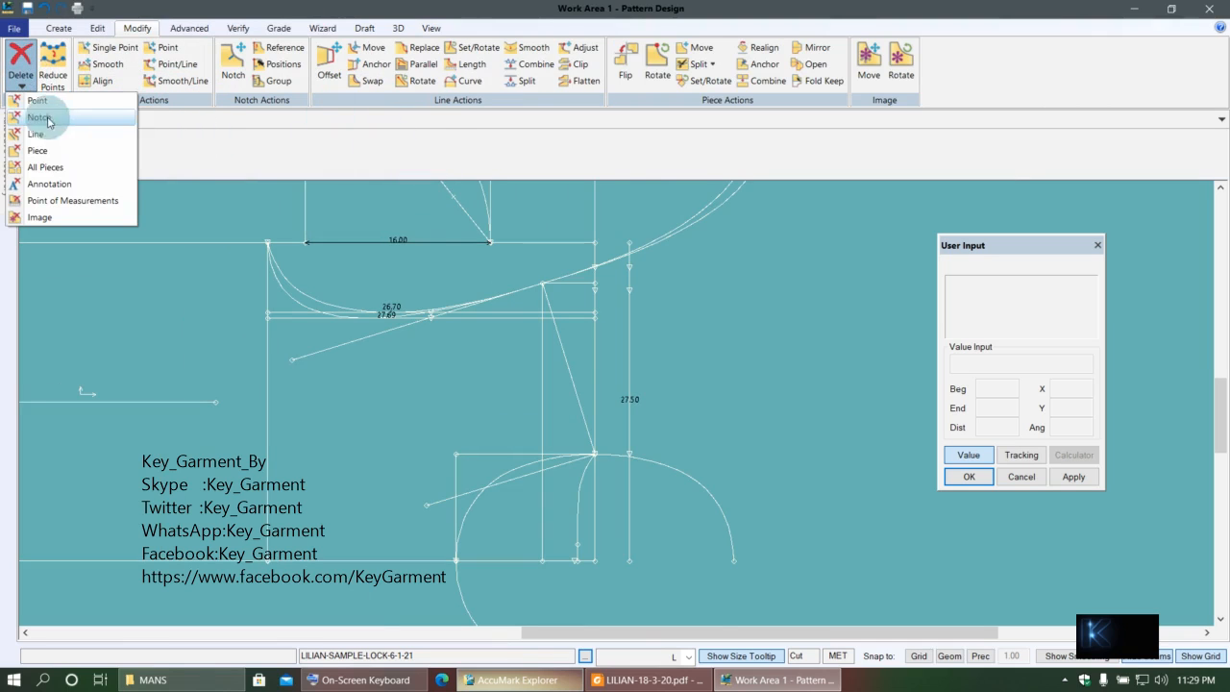
pyautogui.click(36, 101)
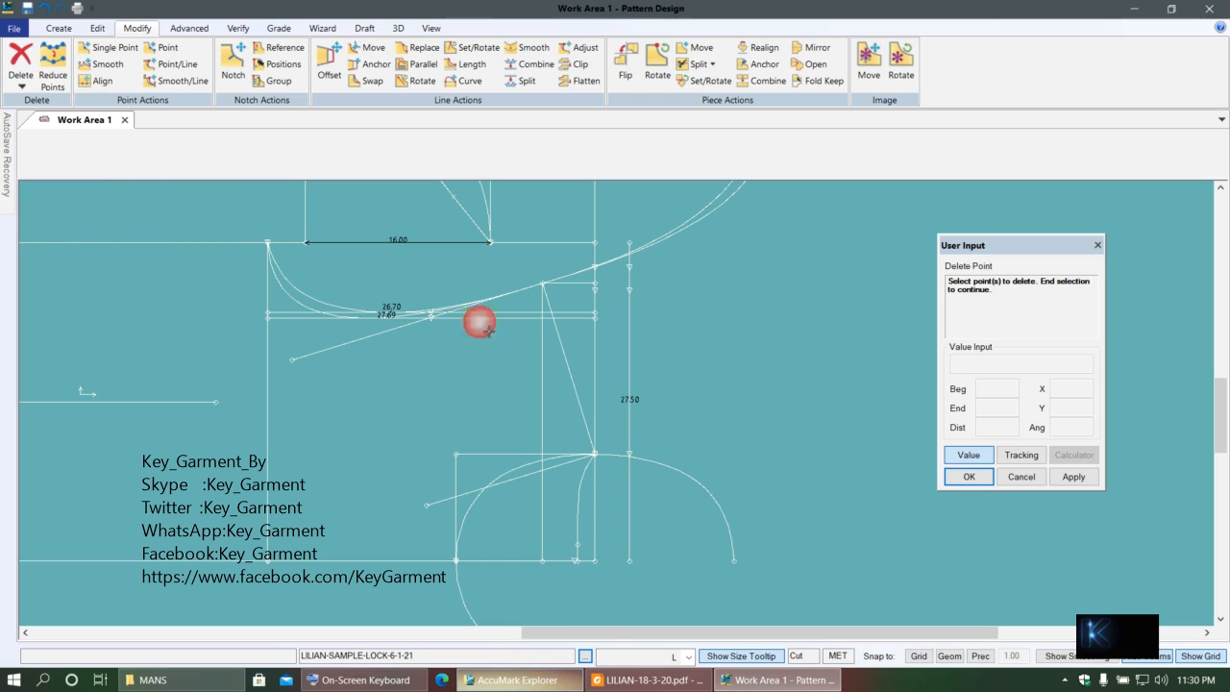
pyautogui.moveTo(692, 335); pyautogui.dragTo(633, 269)
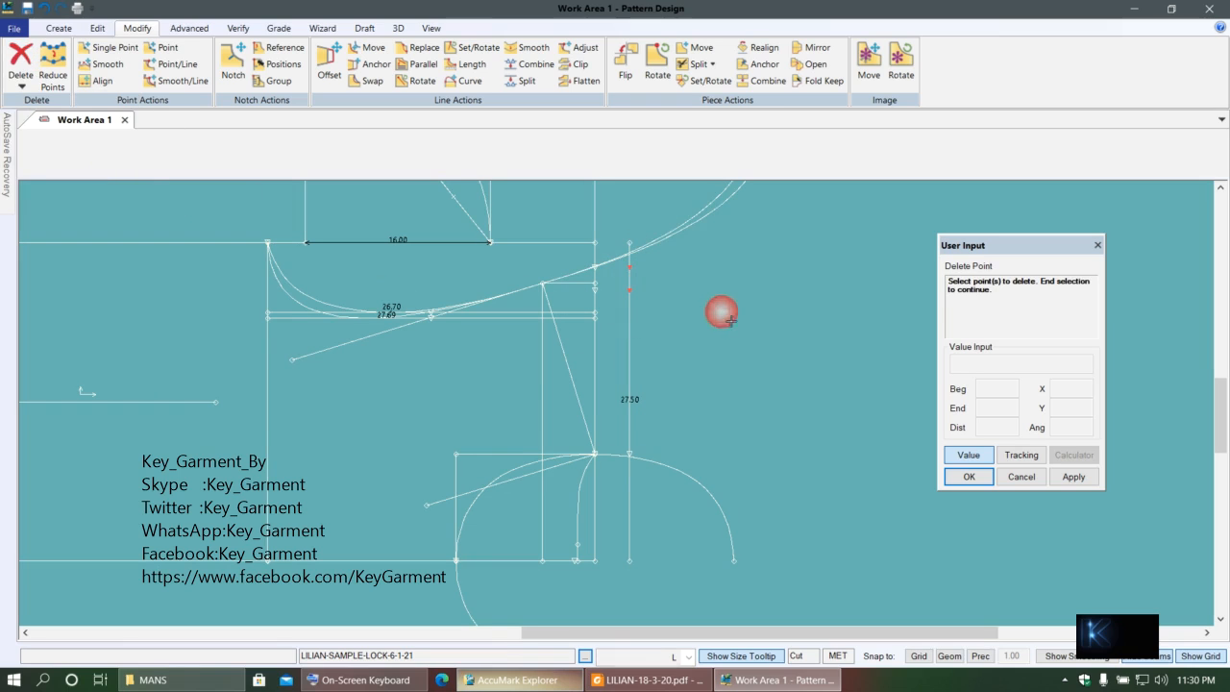
pyautogui.rightClick(722, 312)
pyautogui.click(723, 313)
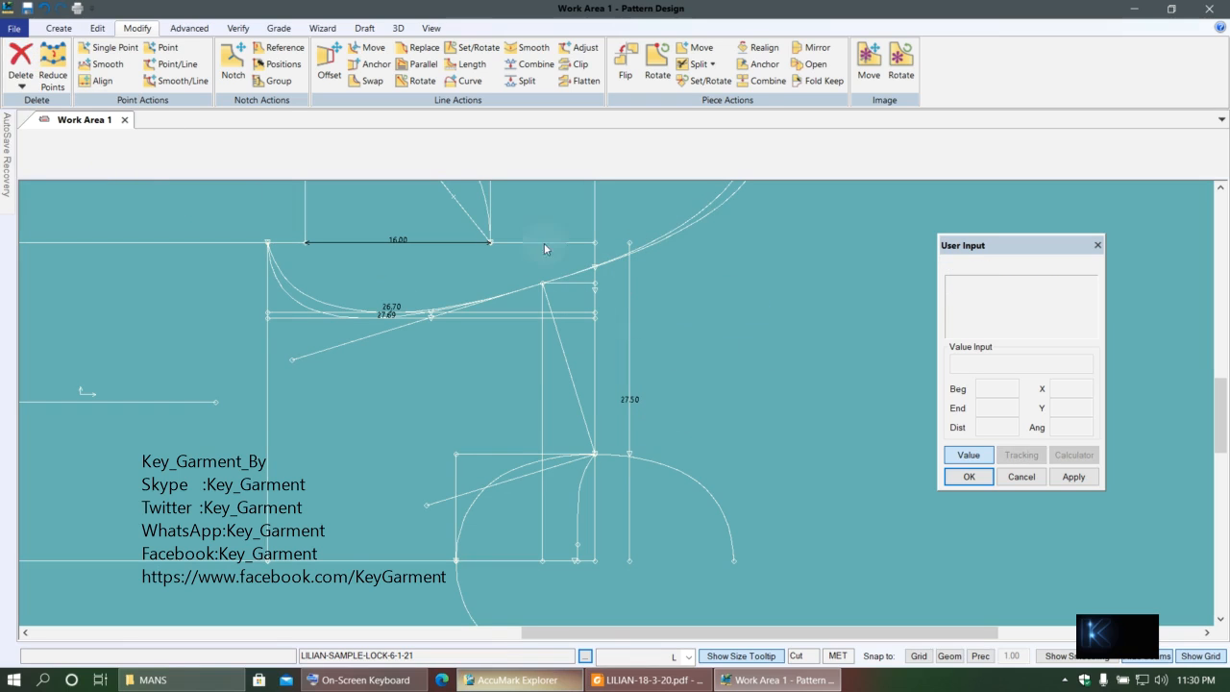
# - Delete the remaining point on the vertical offset line, level with the upper end of the back neckline curve
pyautogui.click(106, 64)
pyautogui.click(21, 86)
pyautogui.click(92, 136)
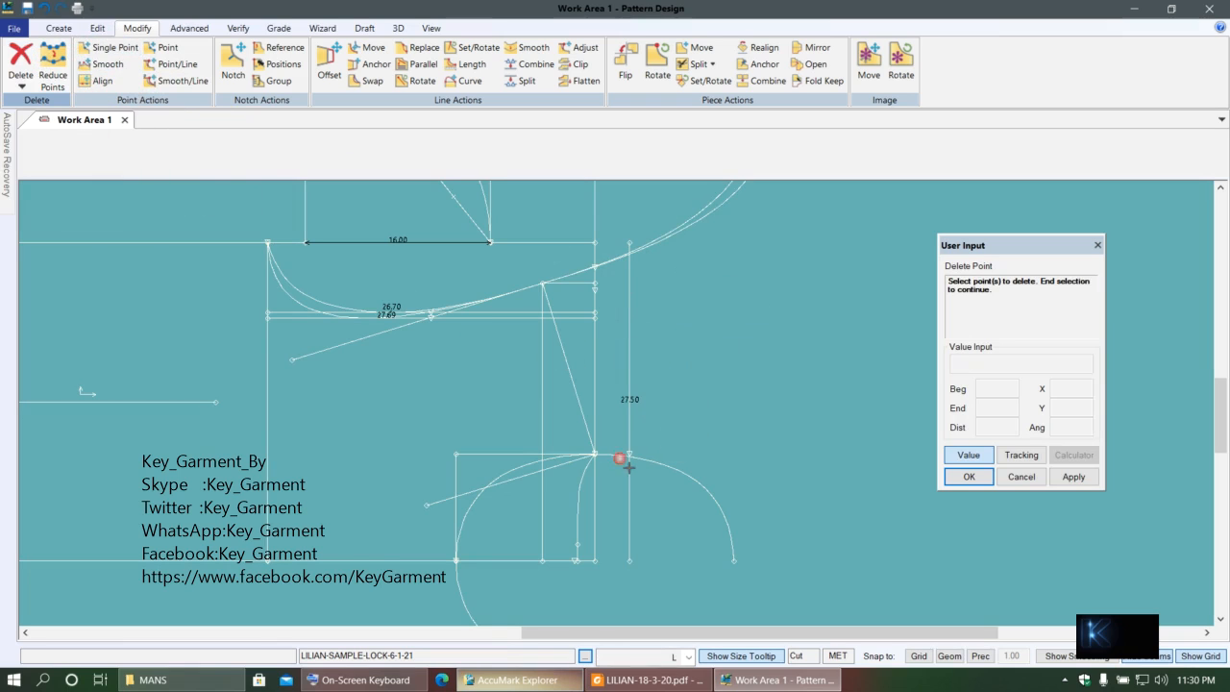
pyautogui.rightClick(678, 435)
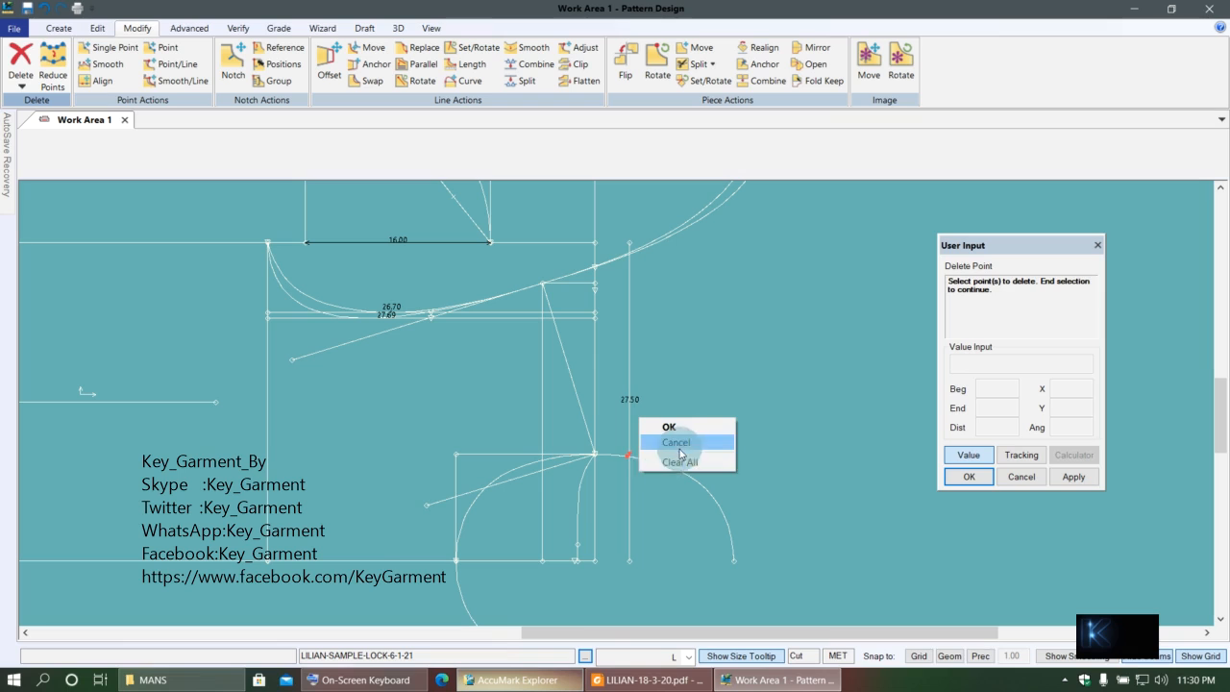
pyautogui.click(22, 86)
pyautogui.click(30, 103)
pyautogui.rightClick(723, 400)
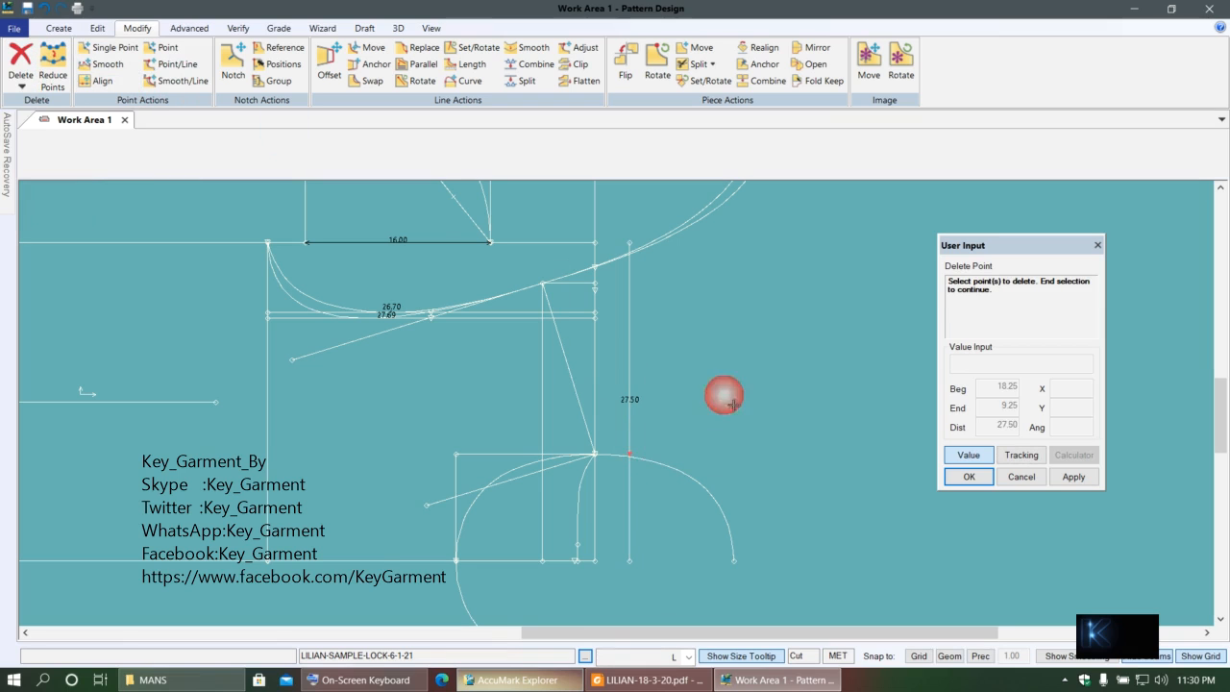
pyautogui.click(733, 402)
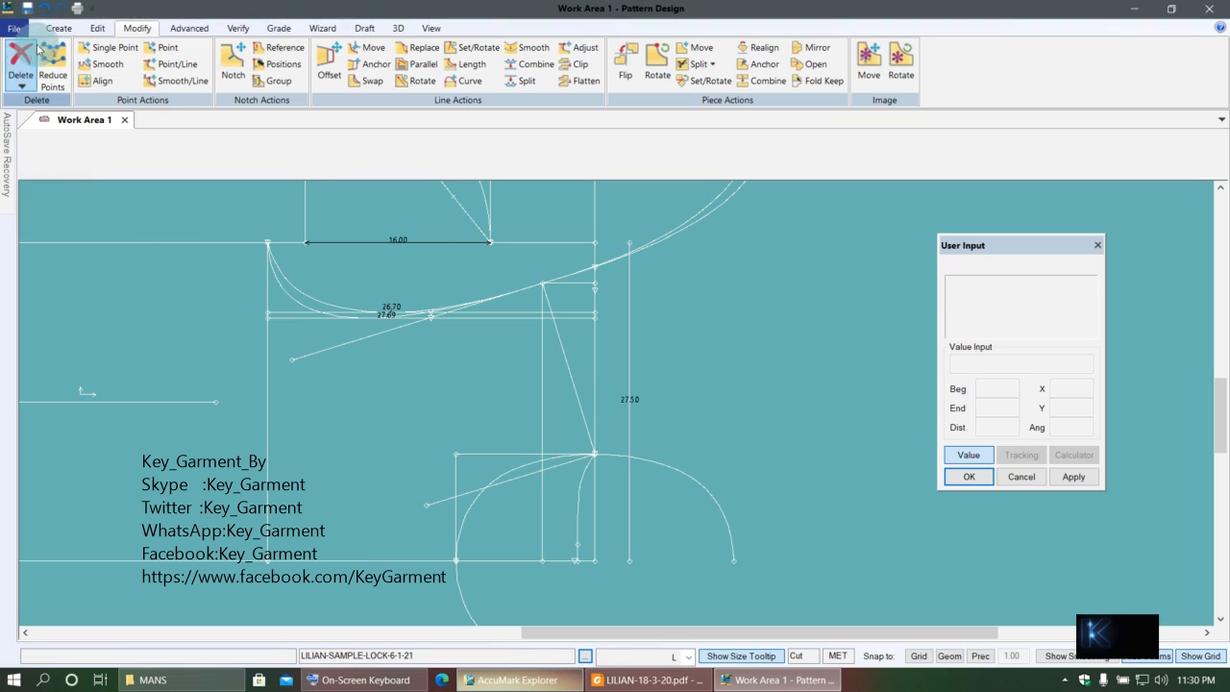
# - Save all pieces in the work area
pyautogui.click(33, 8)
pyautogui.rightClick(377, 404)
pyautogui.click(396, 442)
pyautogui.rightClick(404, 385)
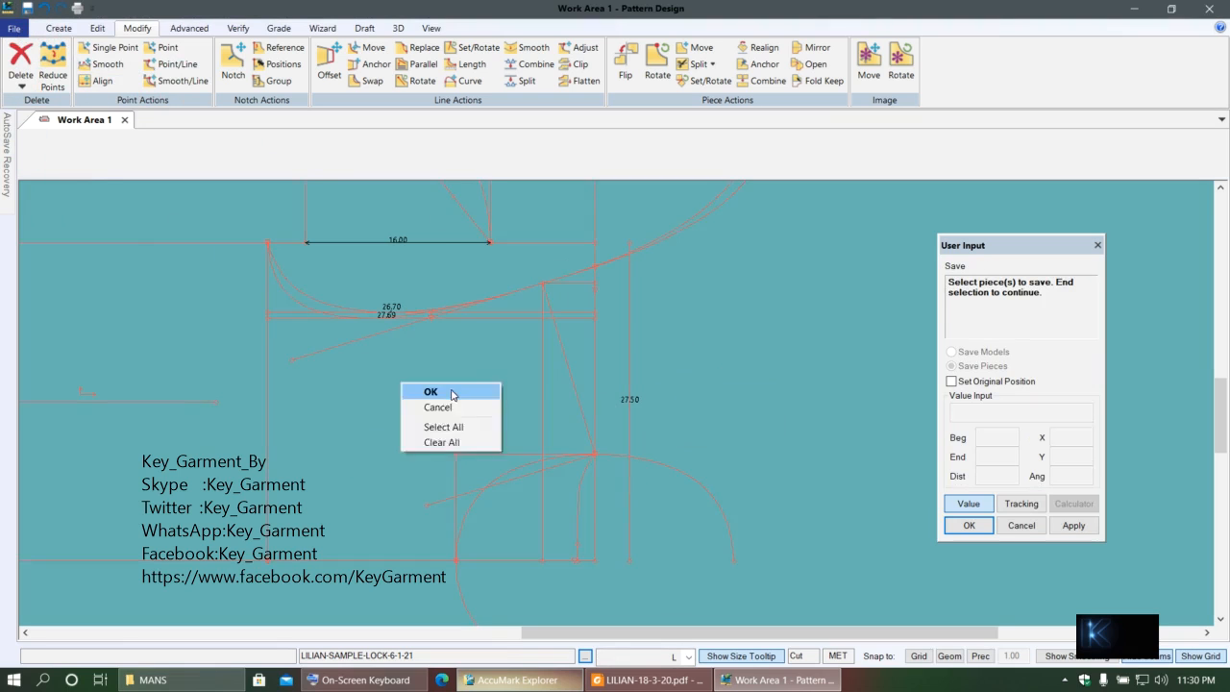
pyautogui.click(423, 394)
# - Draw a two-point line joining the upper corner of the main vertical line to the upper end of the offset line
pyautogui.click(58, 28)
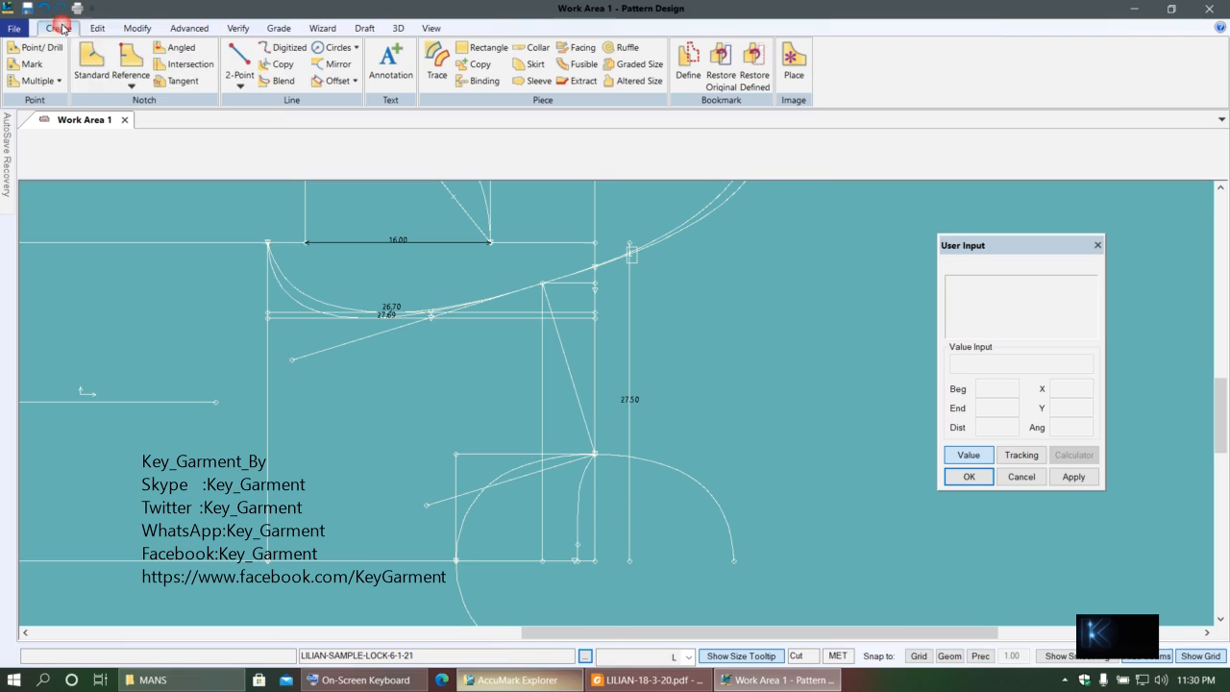
pyautogui.click(255, 83)
pyautogui.click(269, 105)
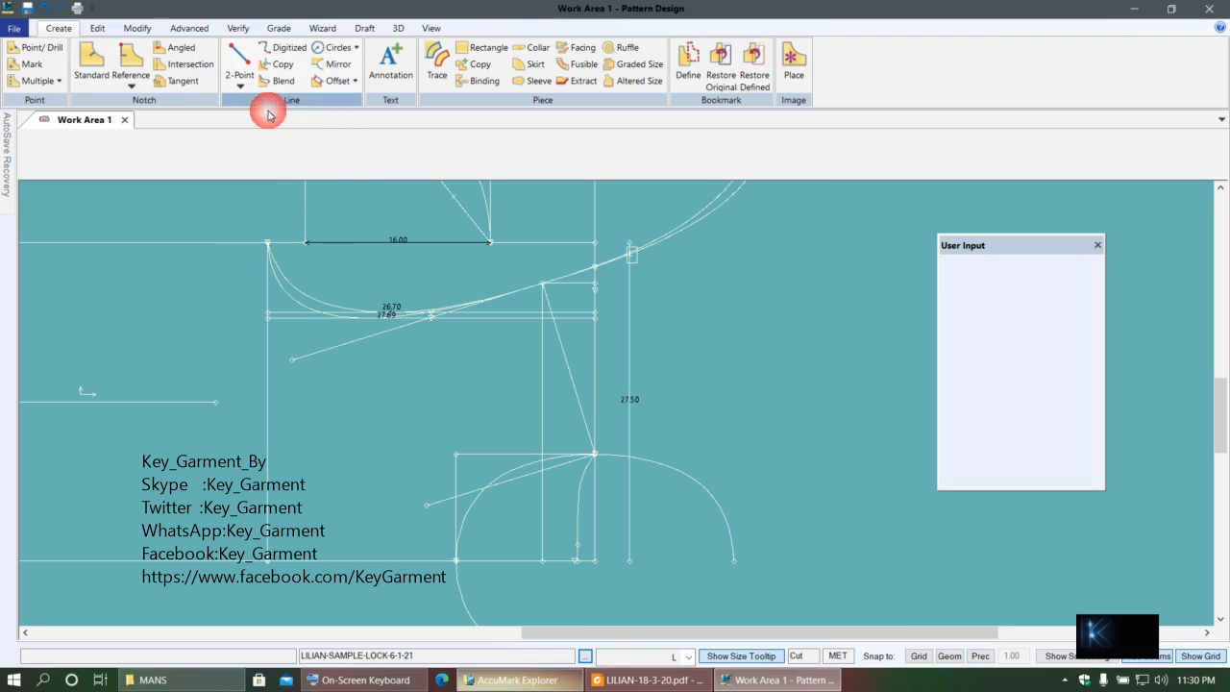
pyautogui.click(613, 252)
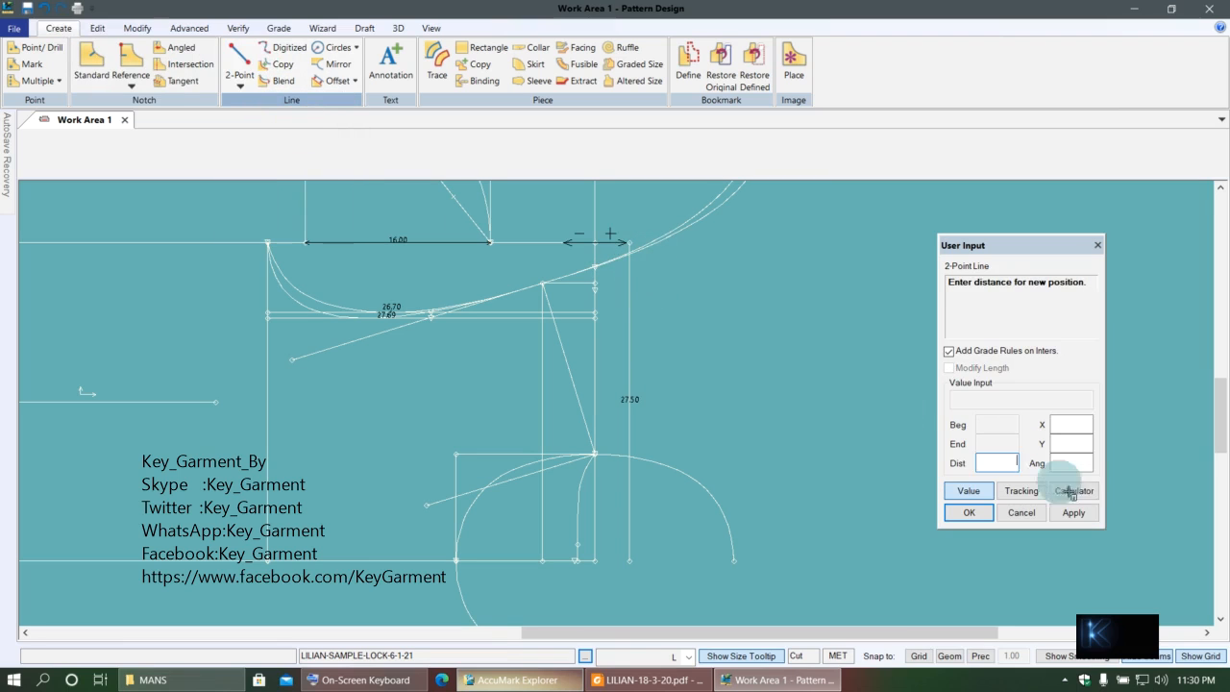
pyautogui.click(969, 490)
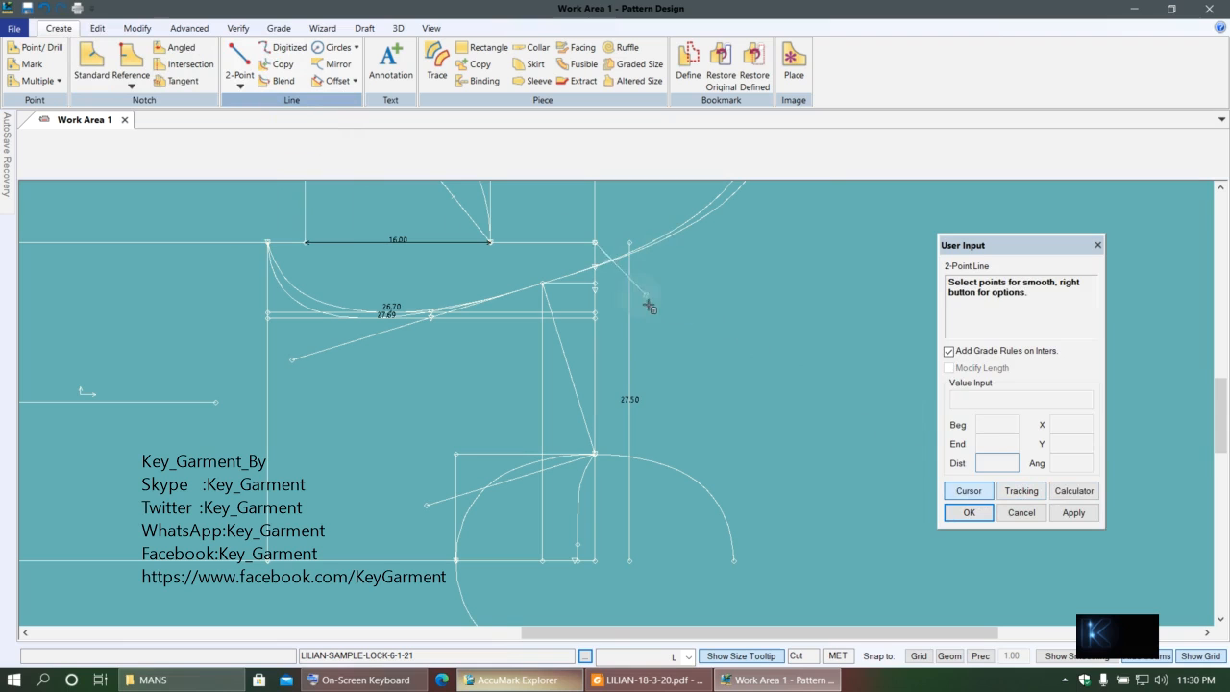
pyautogui.click(650, 255)
pyautogui.scroll(3, 638, 324)
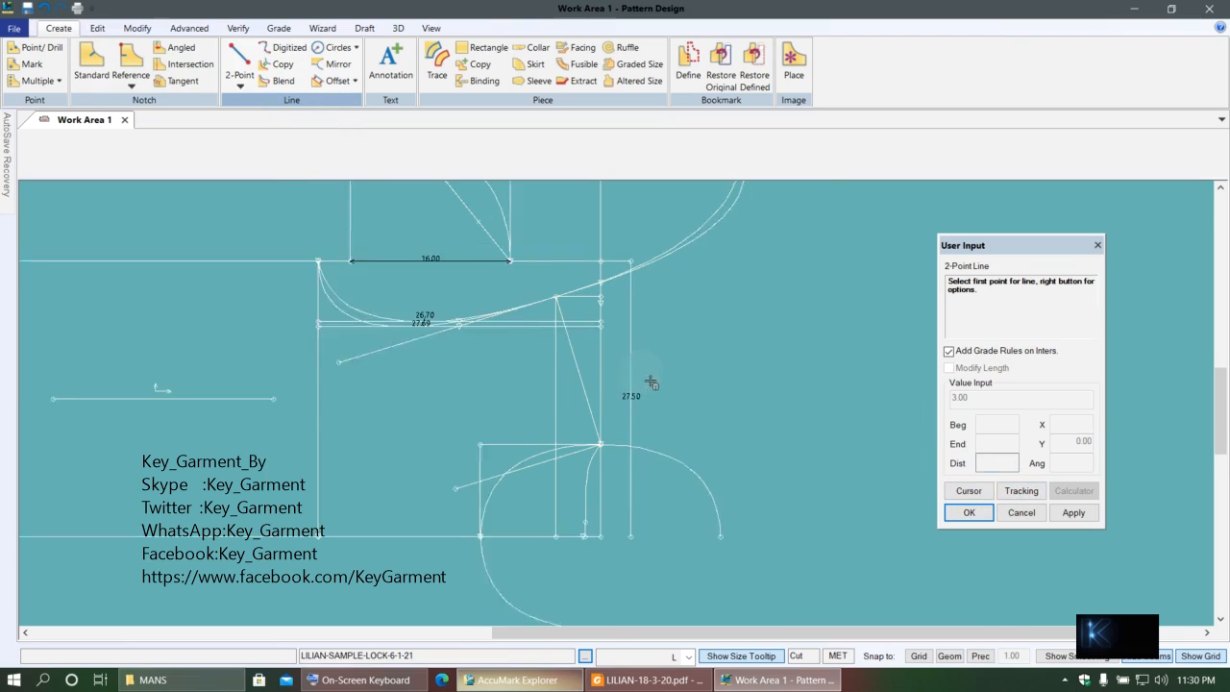
# - Draw a two-point line joining the lower end of the main vertical line to the lower end of the offset line
pyautogui.scroll(2, 633, 509)
pyautogui.click(624, 517)
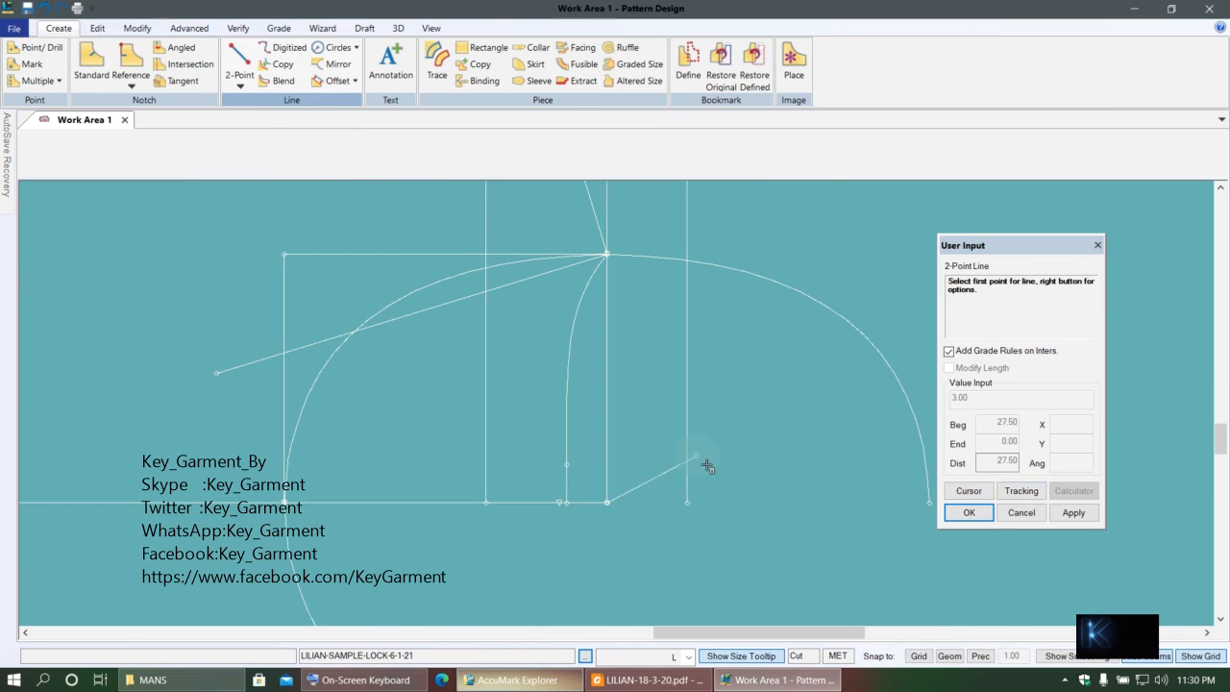
pyautogui.click(702, 522)
pyautogui.rightClick(586, 257)
pyautogui.click(615, 263)
pyautogui.click(678, 439)
pyautogui.scroll(-5, 649, 431)
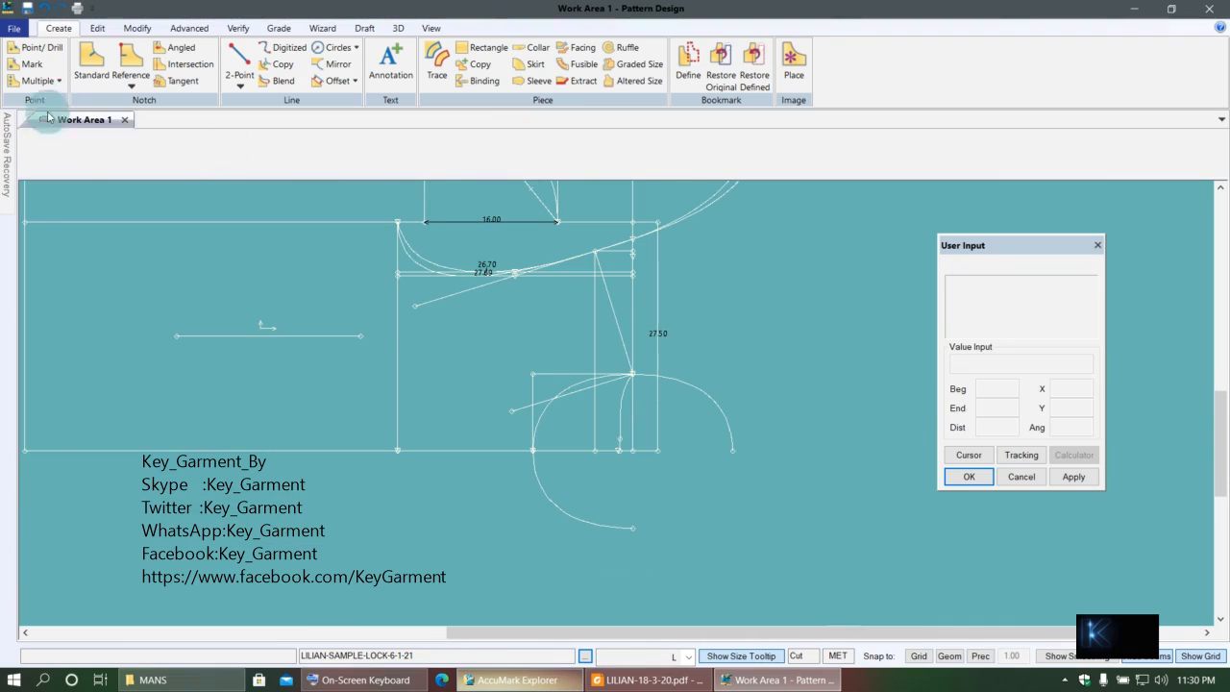
# - Save the pieces with the closed collar rectangle
pyautogui.click(26, 8)
pyautogui.rightClick(304, 269)
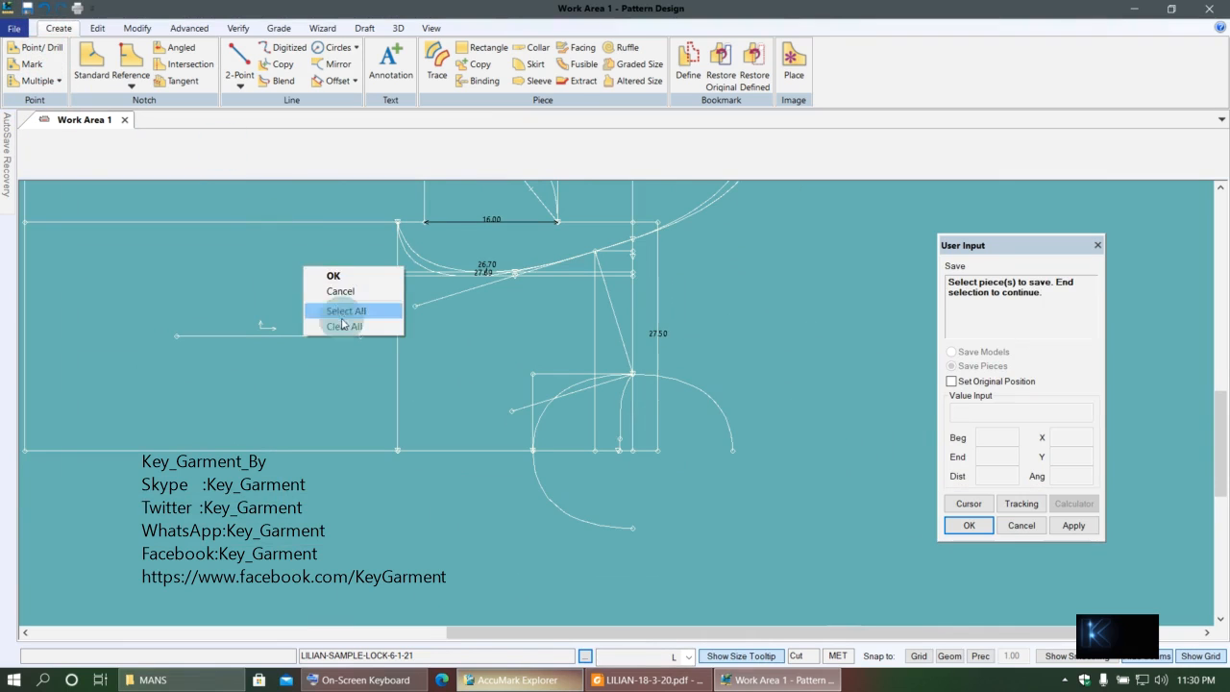
pyautogui.rightClick(263, 269)
pyautogui.click(348, 308)
pyautogui.rightClick(301, 290)
pyautogui.click(352, 299)
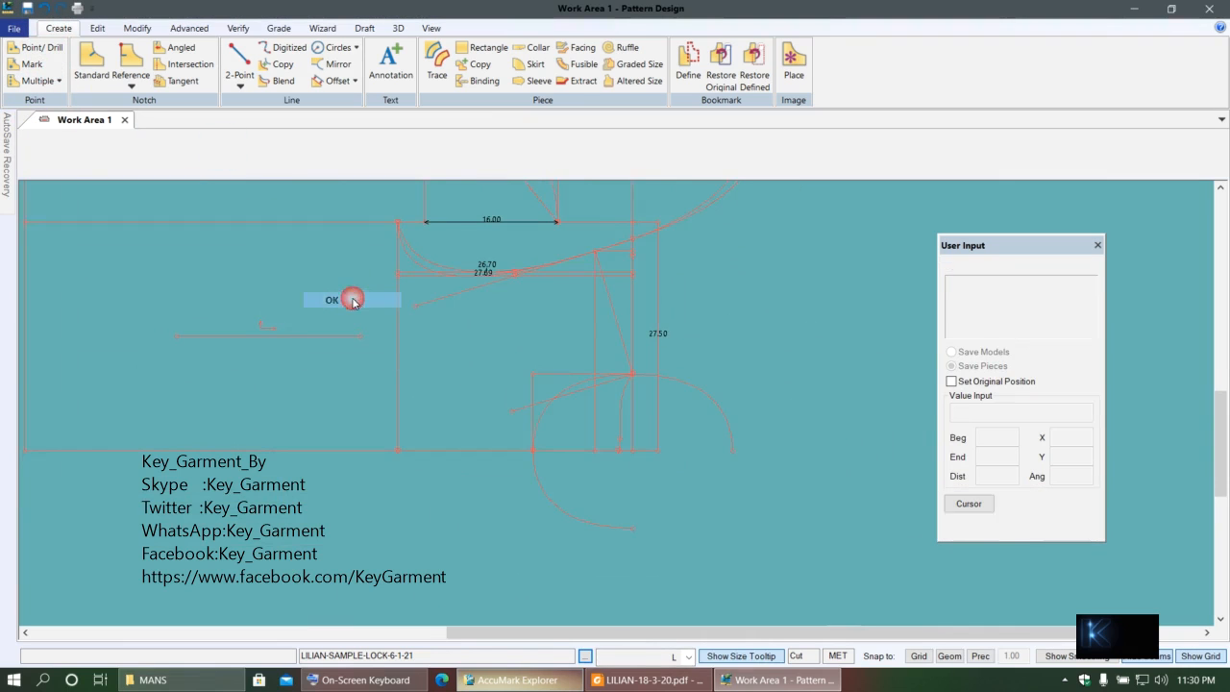
# - Examine the complete draft, including the body block, sleeve, neckline curves and collar rectangle
pyautogui.moveTo(574, 401); pyautogui.dragTo(687, 522, button='middle')
pyautogui.scroll(-3, 683, 516)
pyautogui.scroll(-1, 671, 499)
pyautogui.click(751, 501)
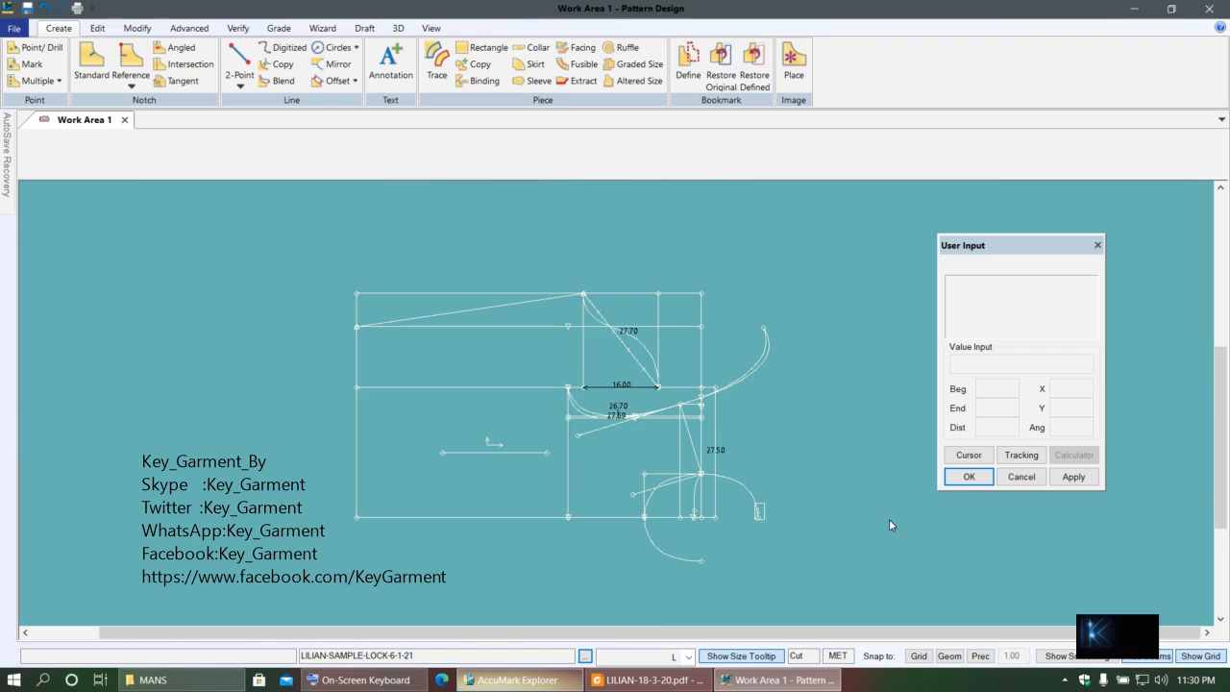
pyautogui.scroll(1, 756, 422)
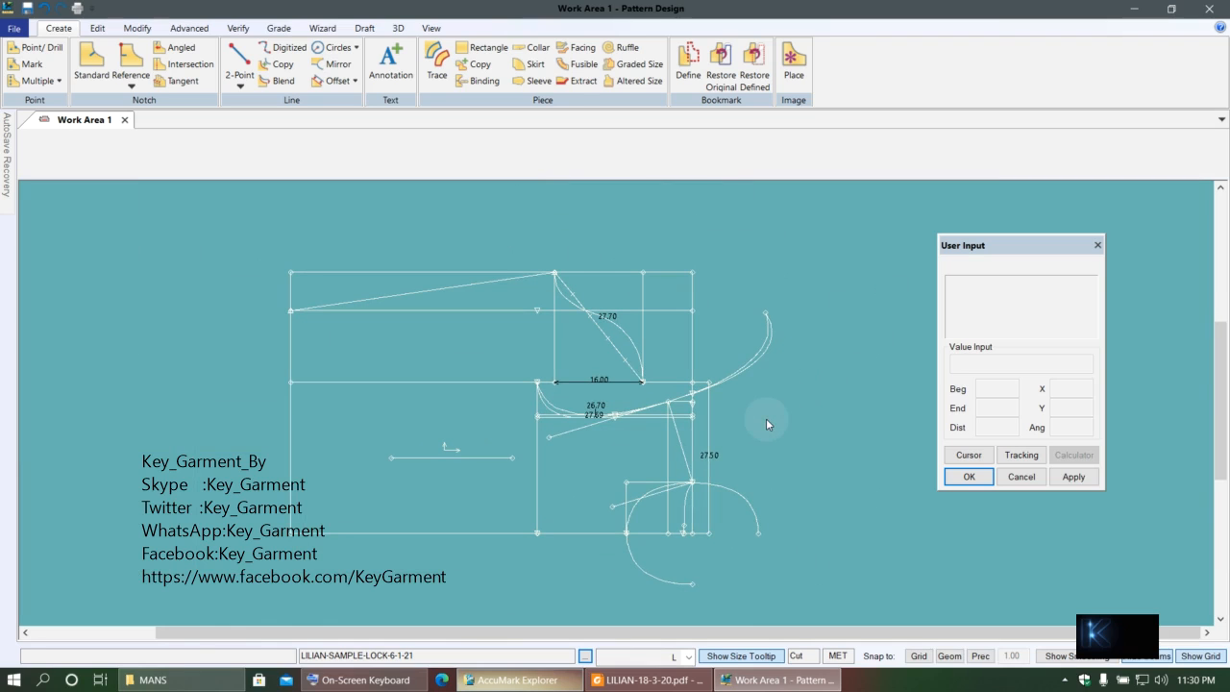
pyautogui.scroll(2, 766, 420)
pyautogui.scroll(1, 766, 423)
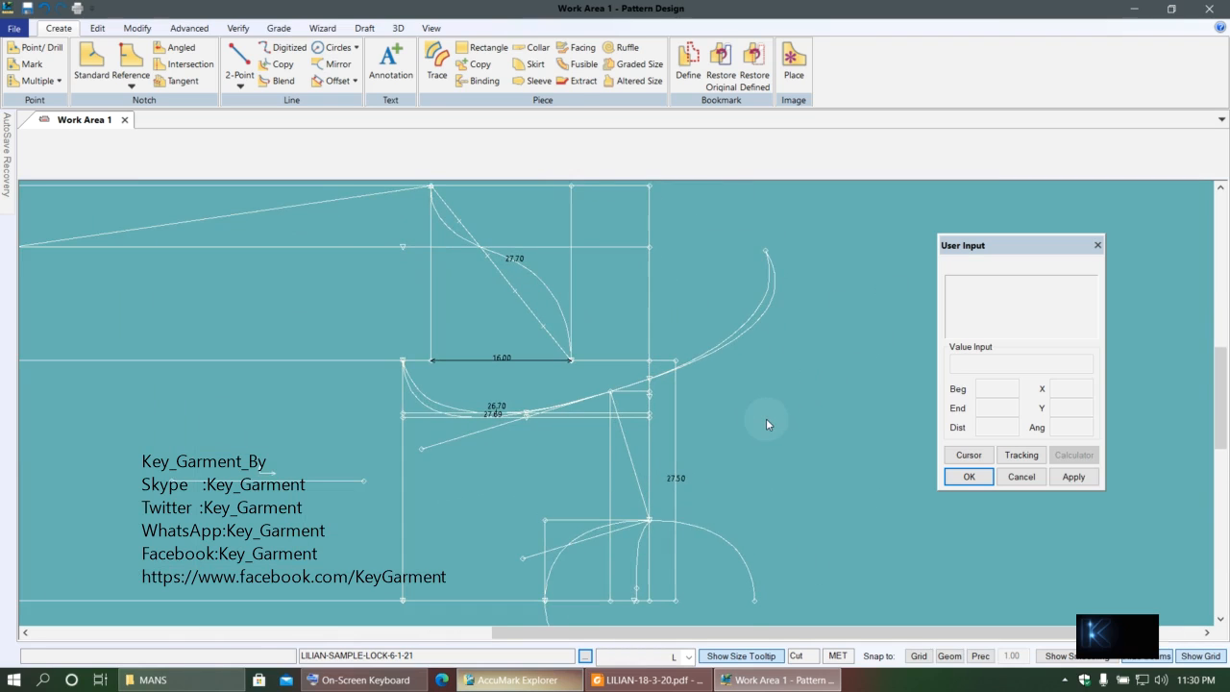
pyautogui.scroll(-2, 766, 420)
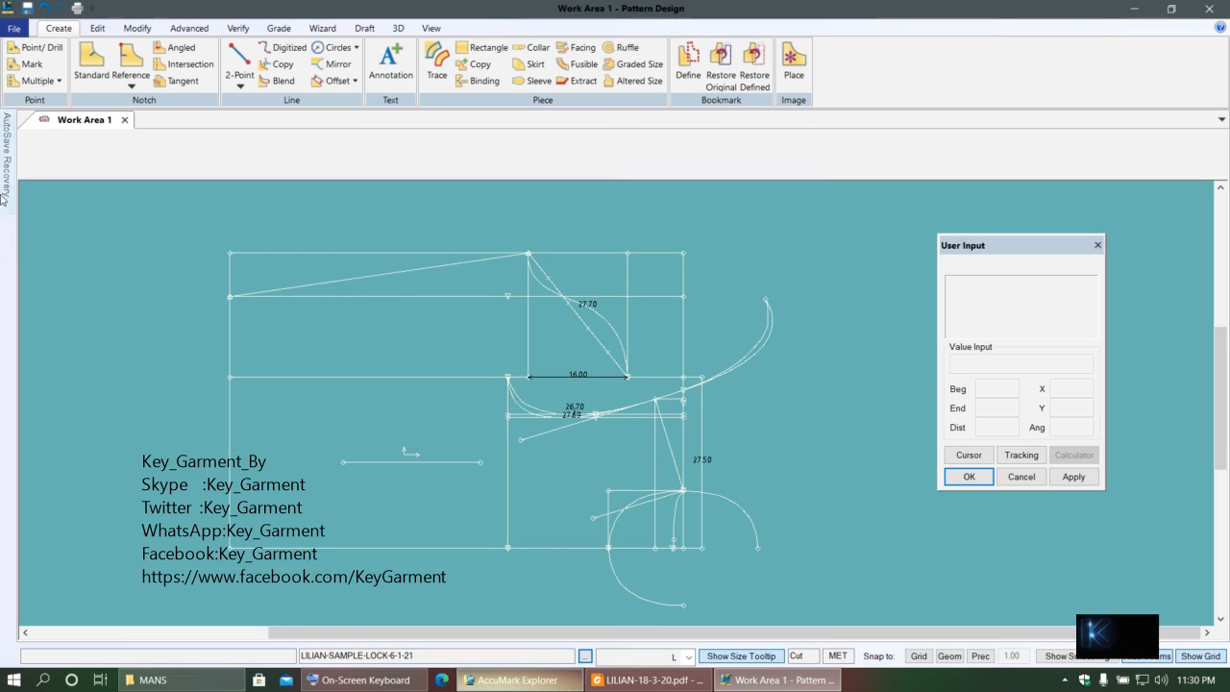
# - Save all pieces of the finished draft again
pyautogui.click(28, 8)
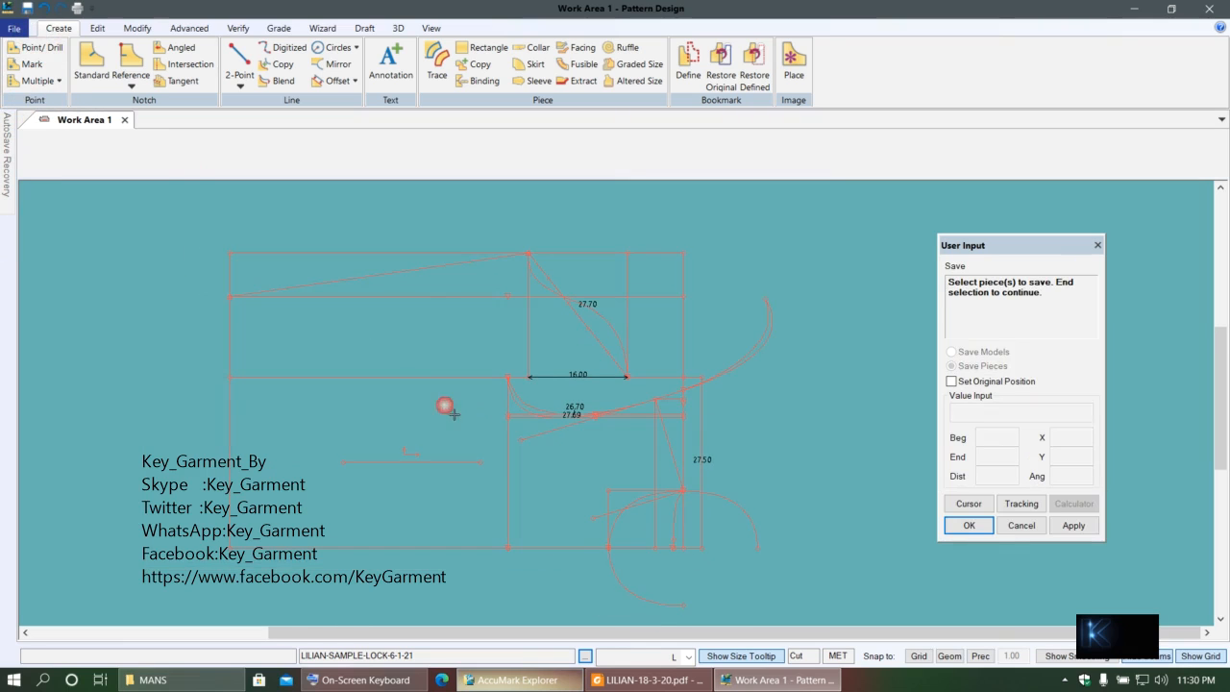
pyautogui.rightClick(424, 332)
pyautogui.click(422, 326)
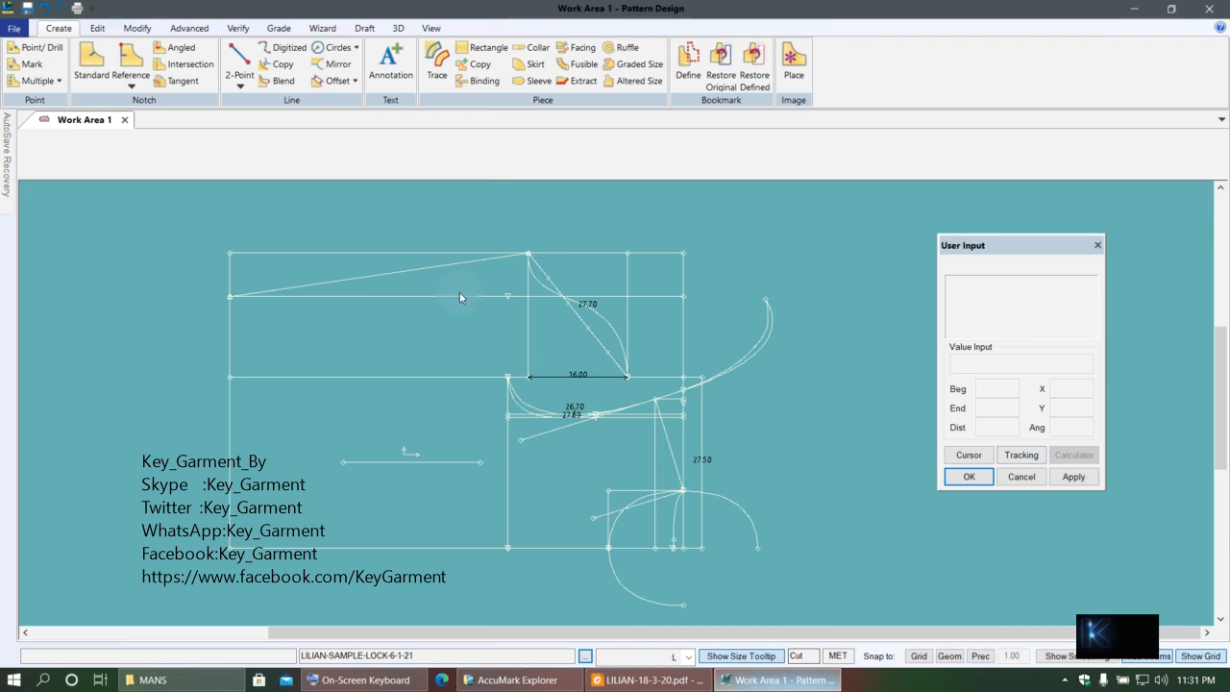
pyautogui.click(27, 8)
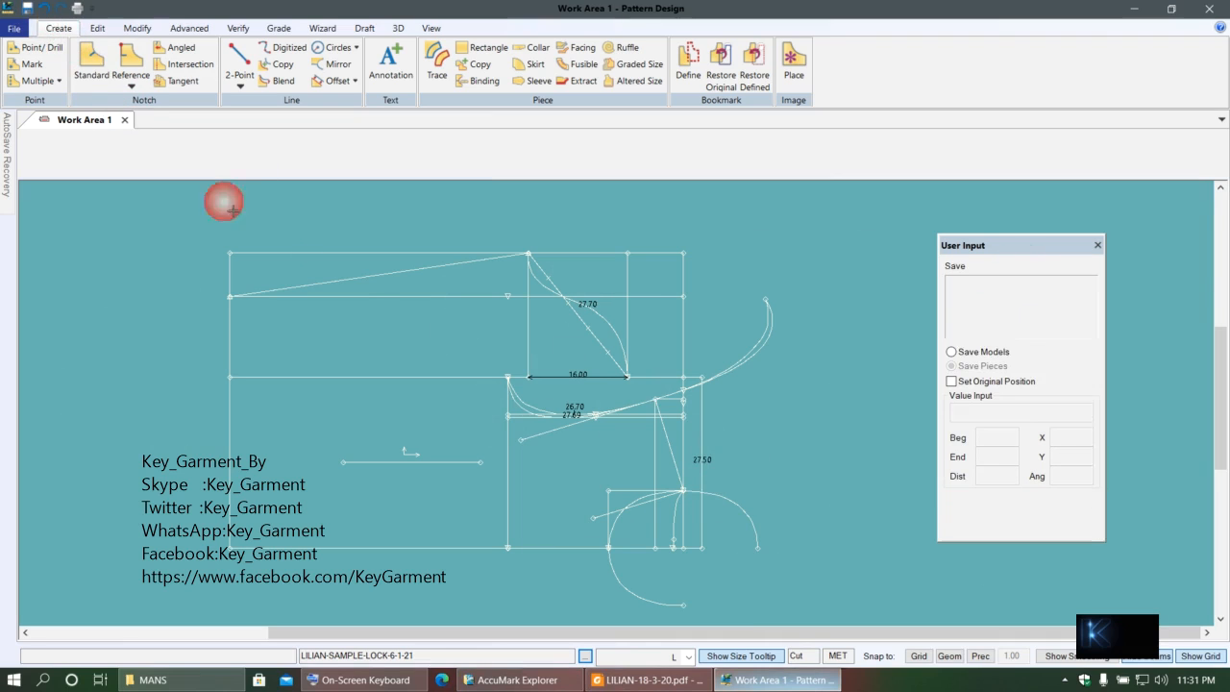
pyautogui.rightClick(280, 243)
pyautogui.click(330, 285)
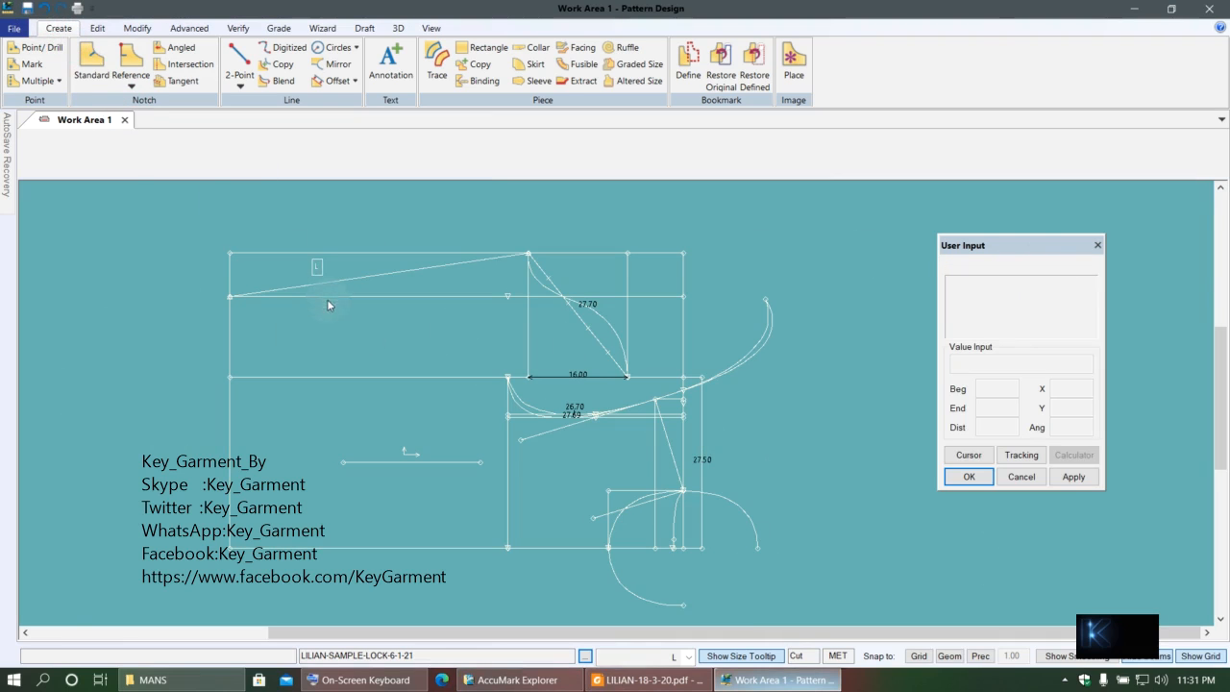
# - Save the draft as piece LILIAN-SAMPLE-LOCK-6-1-21 in ROMAN2, overwriting the existing piece of that name
pyautogui.click(16, 26)
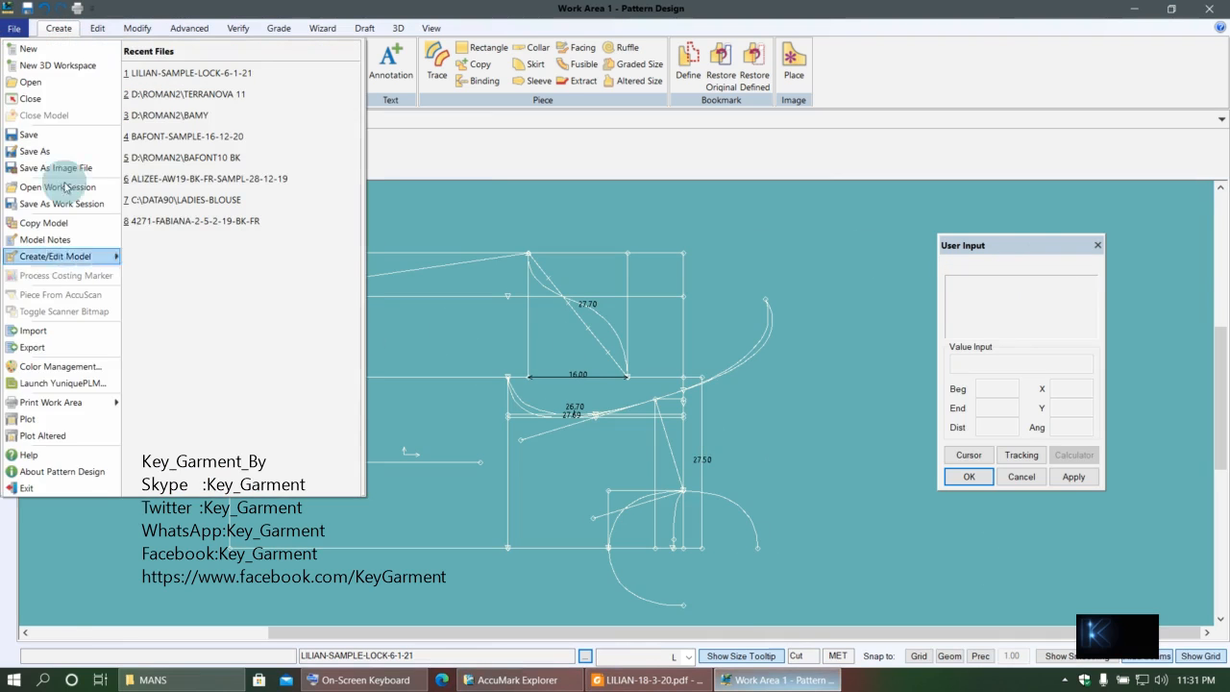
pyautogui.click(48, 149)
pyautogui.click(459, 378)
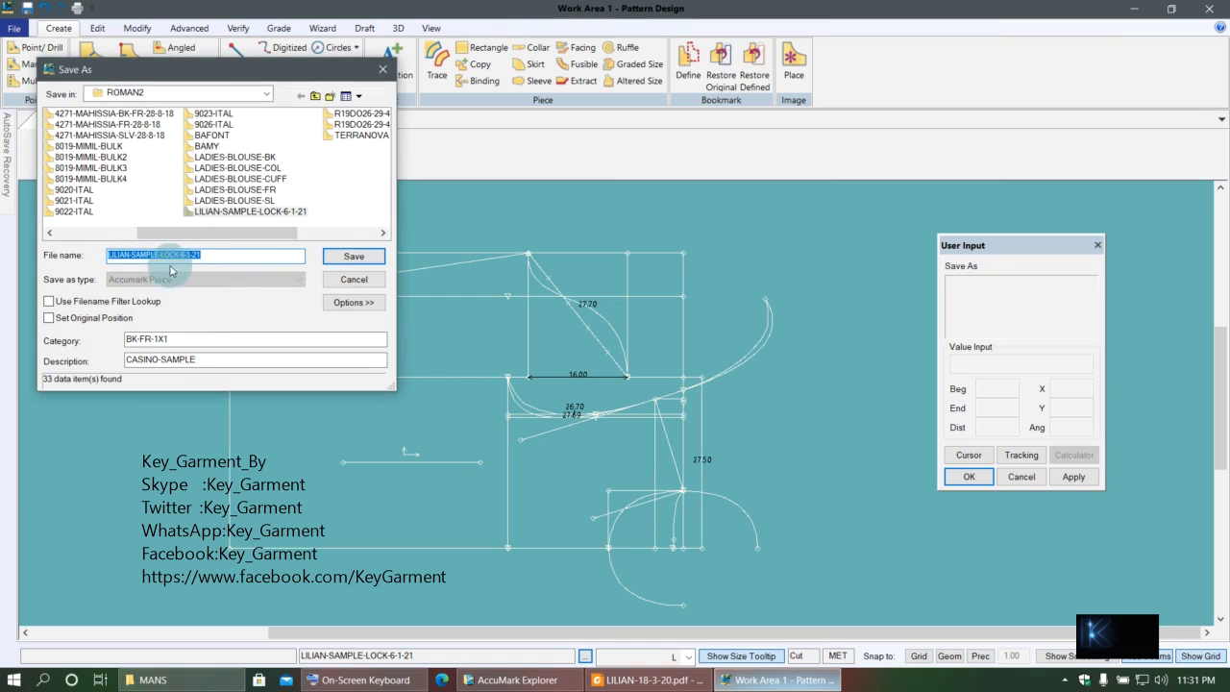
pyautogui.click(355, 260)
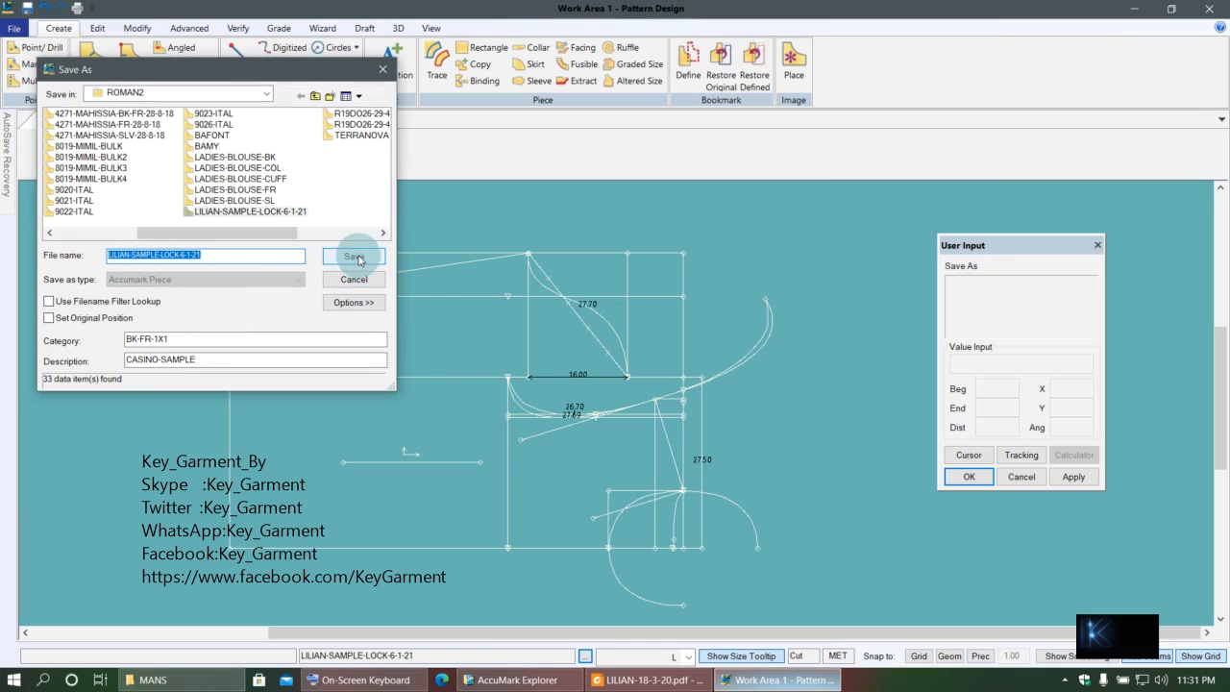
pyautogui.click(278, 275)
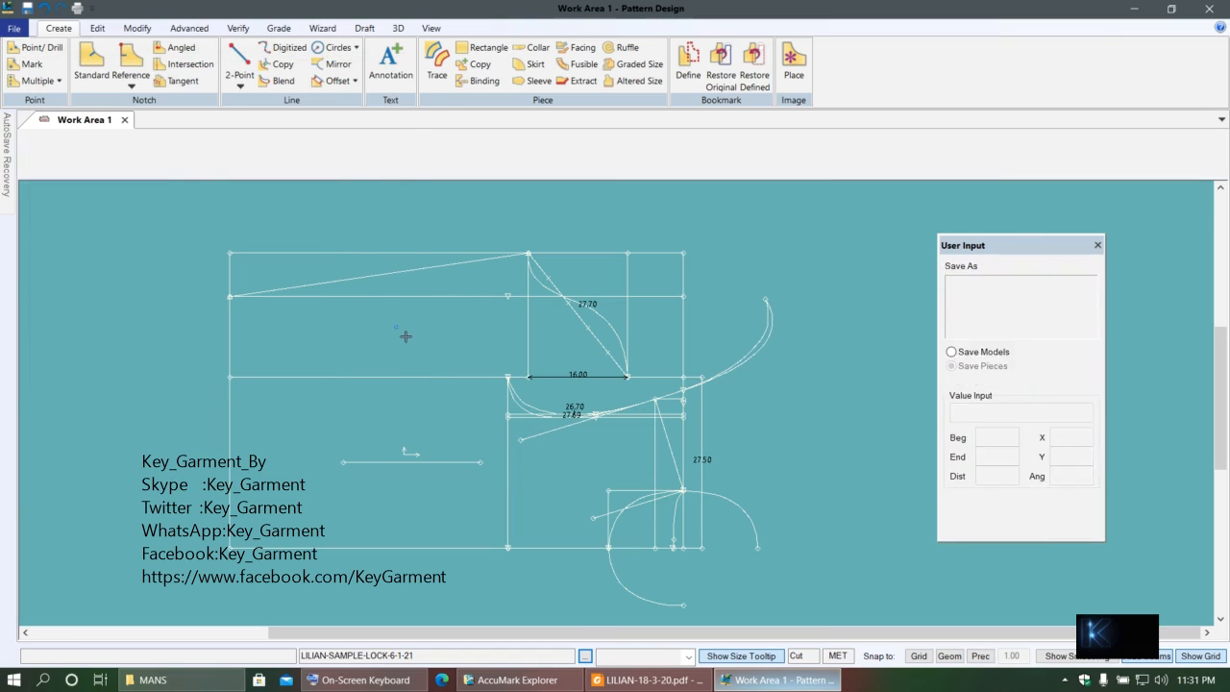
pyautogui.moveTo(460, 423); pyautogui.dragTo(463, 358)
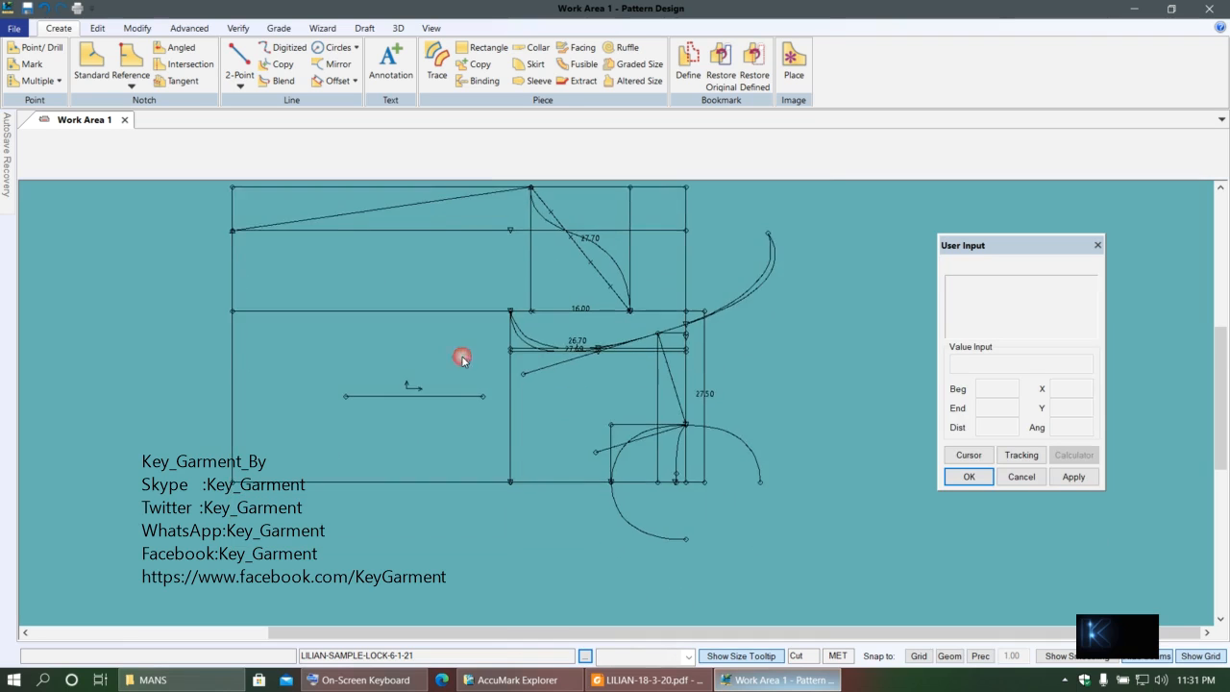
pyautogui.scroll(2, 559, 398)
pyautogui.moveTo(608, 386); pyautogui.dragTo(636, 487)
pyautogui.scroll(-1, 602, 462)
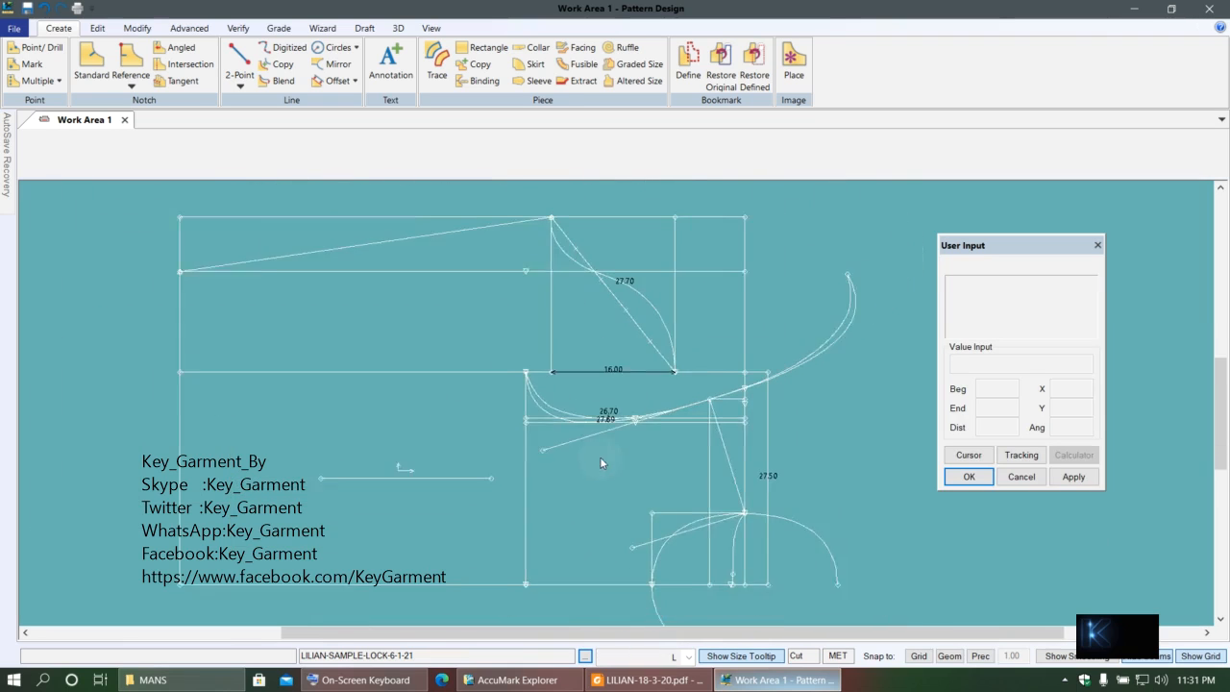
pyautogui.scroll(-4, 577, 453)
pyautogui.moveTo(454, 413); pyautogui.dragTo(426, 365)
pyautogui.click(654, 679)
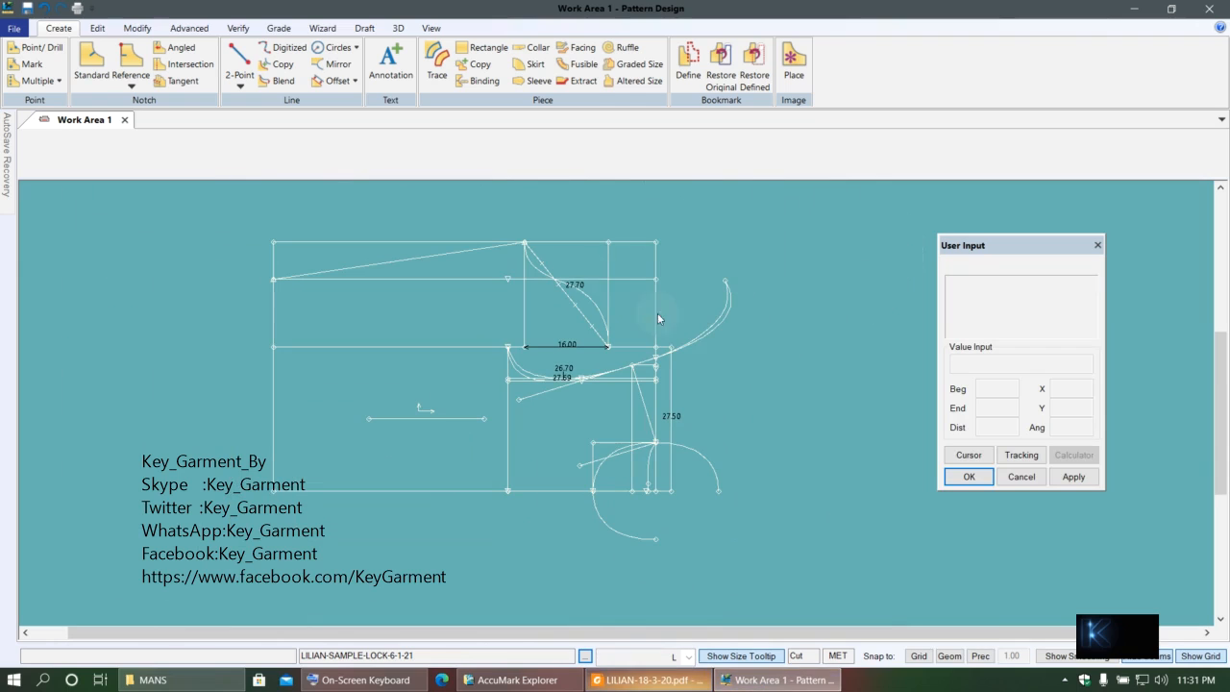
# - Start a normal trace of the back, selecting its side, hem, centre line, 26.70 armhole curve, shoulder and shallow back neckline
pyautogui.click(436, 62)
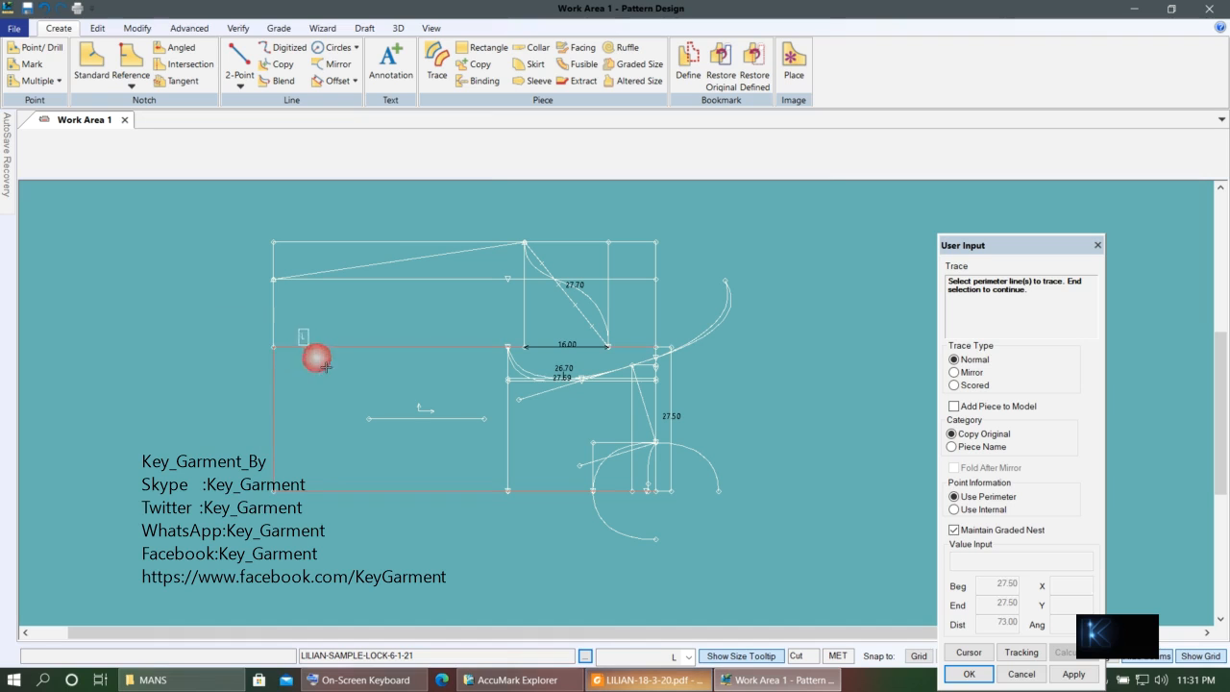
pyautogui.scroll(4, 569, 397)
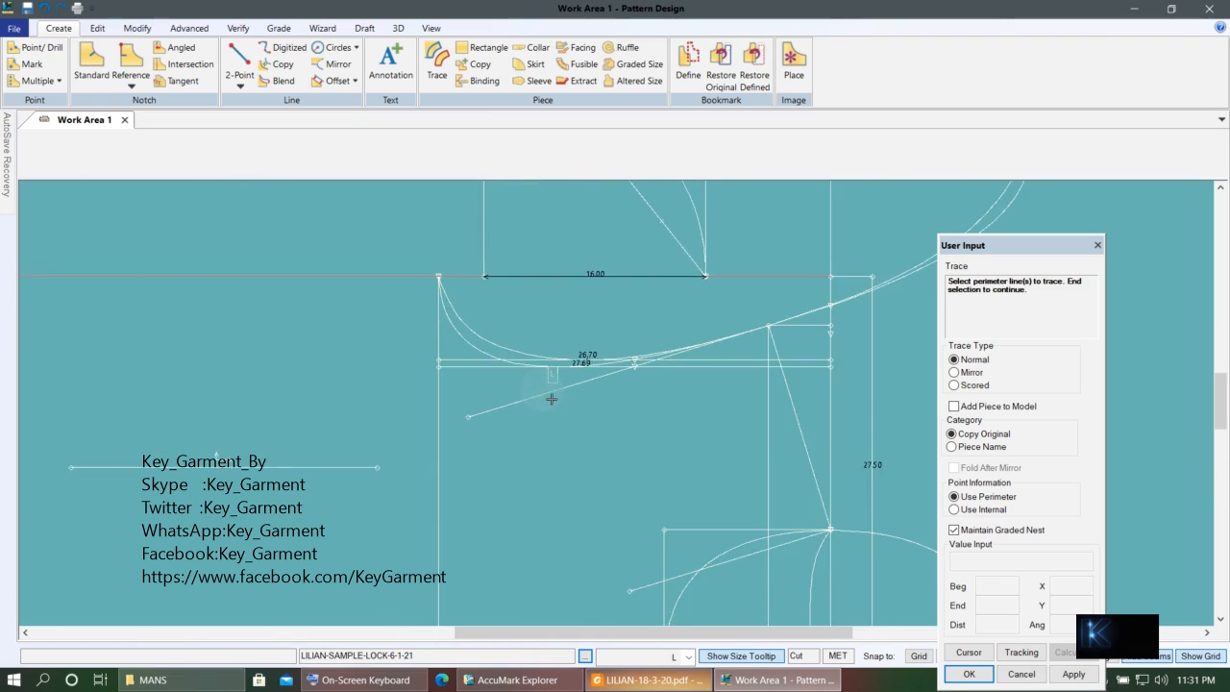
pyautogui.scroll(1, 532, 385)
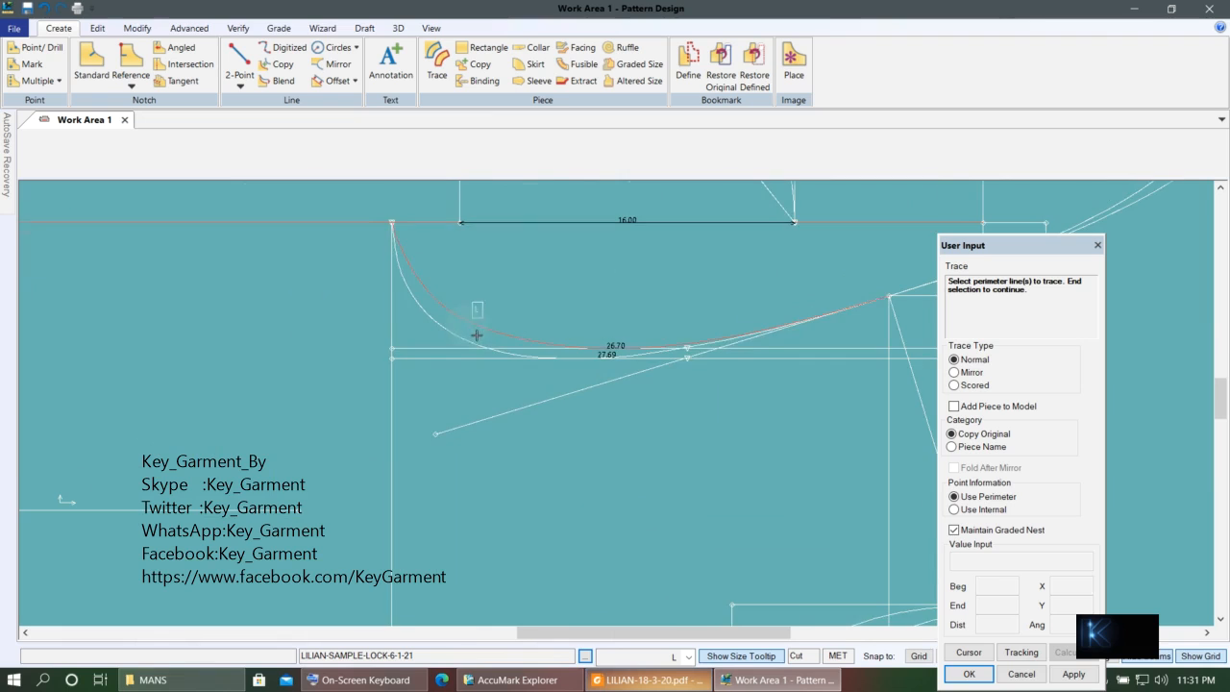
pyautogui.scroll(-2, 477, 336)
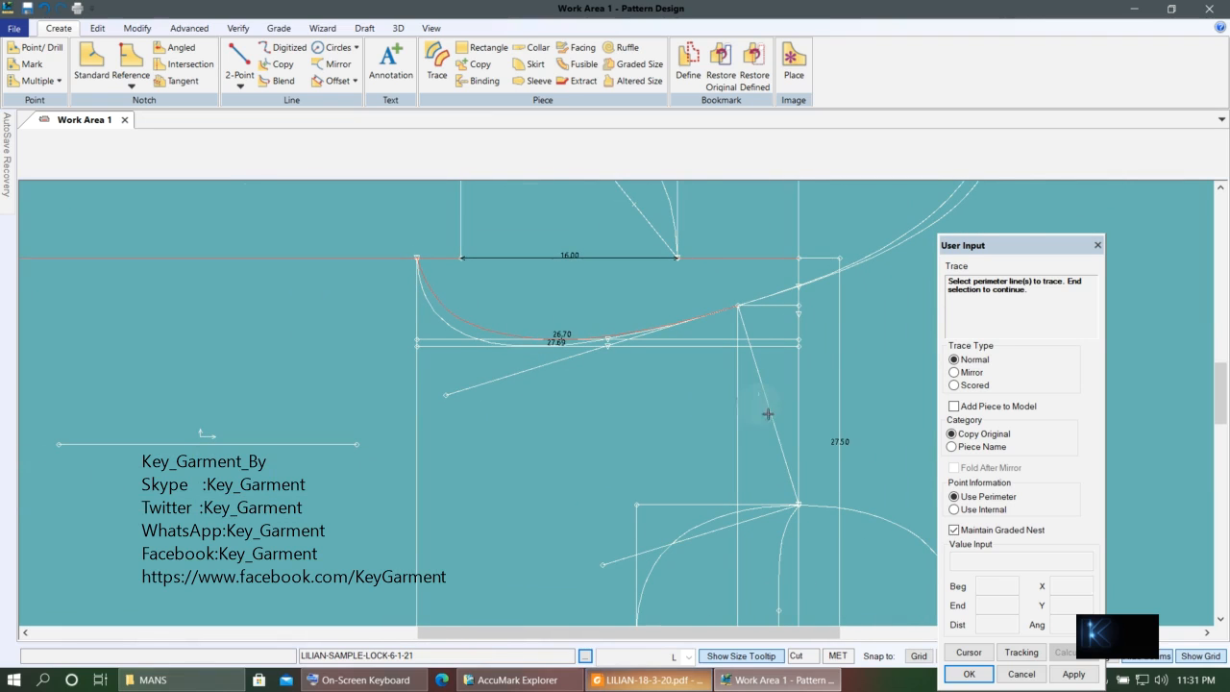
pyautogui.scroll(1, 702, 392)
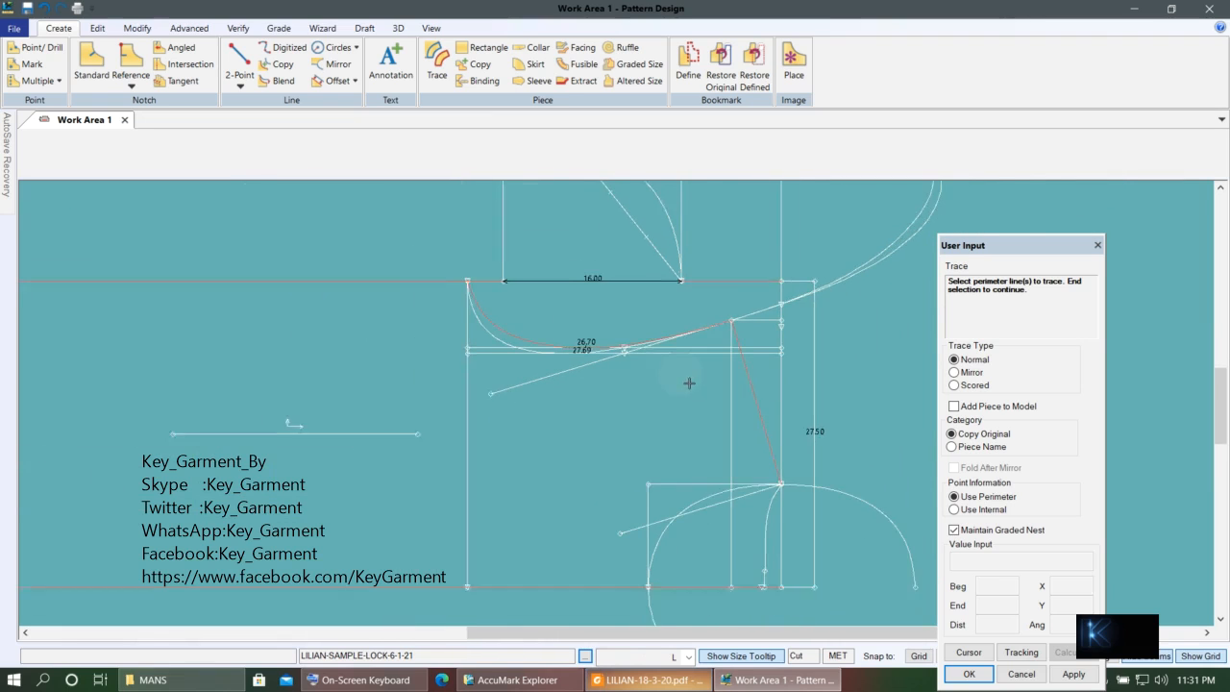
pyautogui.scroll(2, 793, 525)
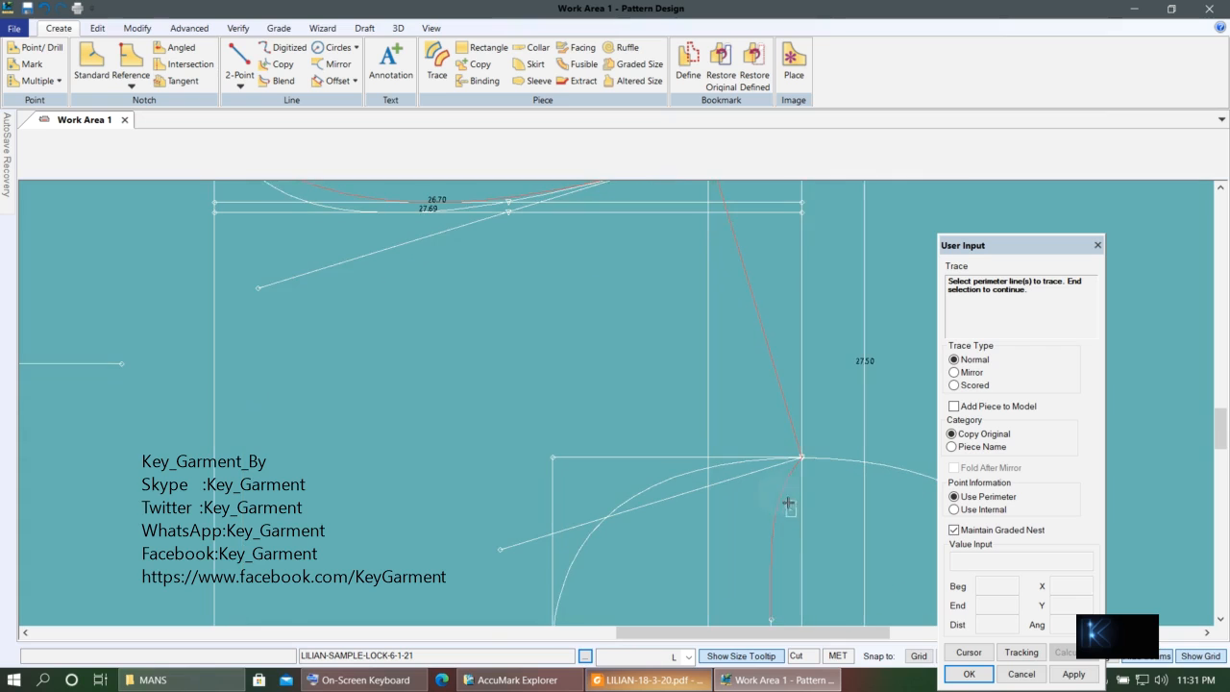
pyautogui.scroll(-1, 790, 507)
pyautogui.scroll(-2, 810, 582)
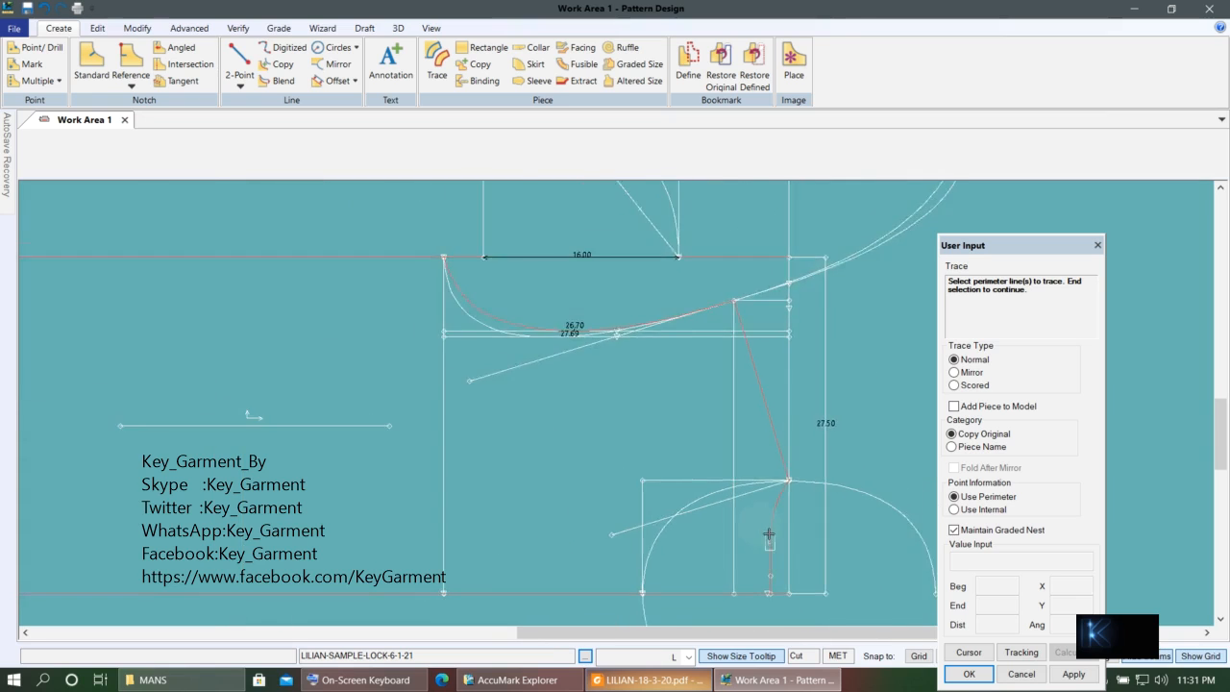
# - Finish the trace without extra internal lines and place the new back piece beside the draft
pyautogui.rightClick(642, 447)
pyautogui.click(628, 449)
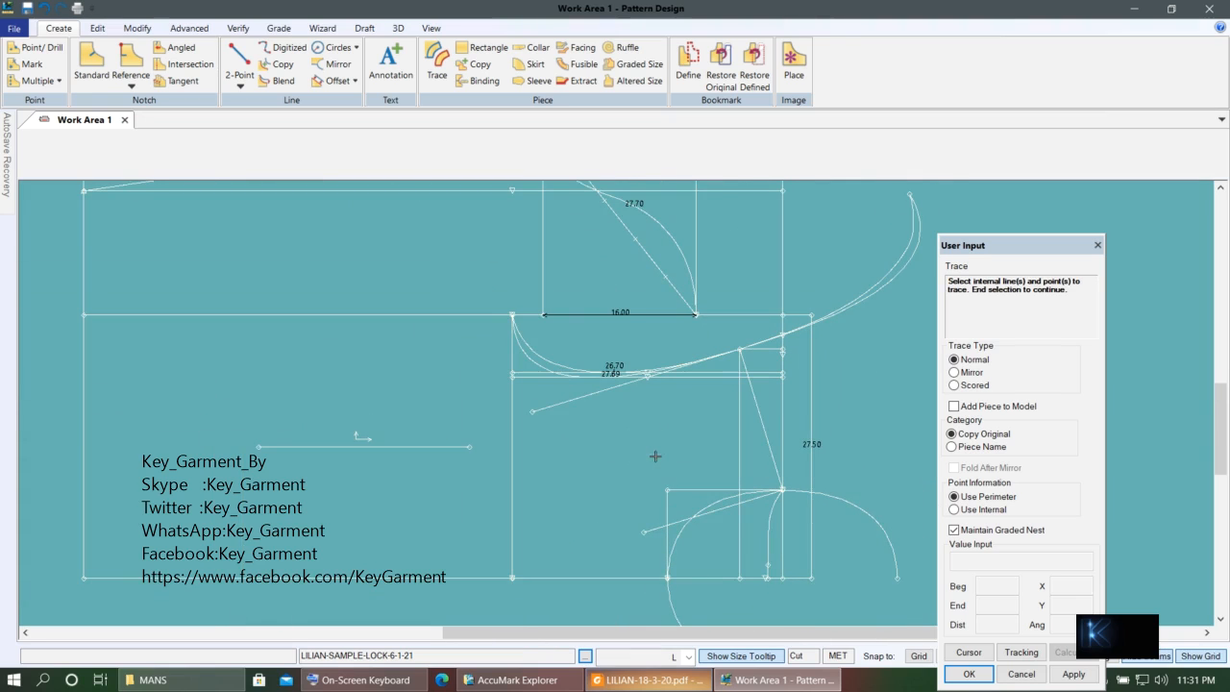
pyautogui.scroll(-1, 817, 477)
pyautogui.scroll(-2, 817, 477)
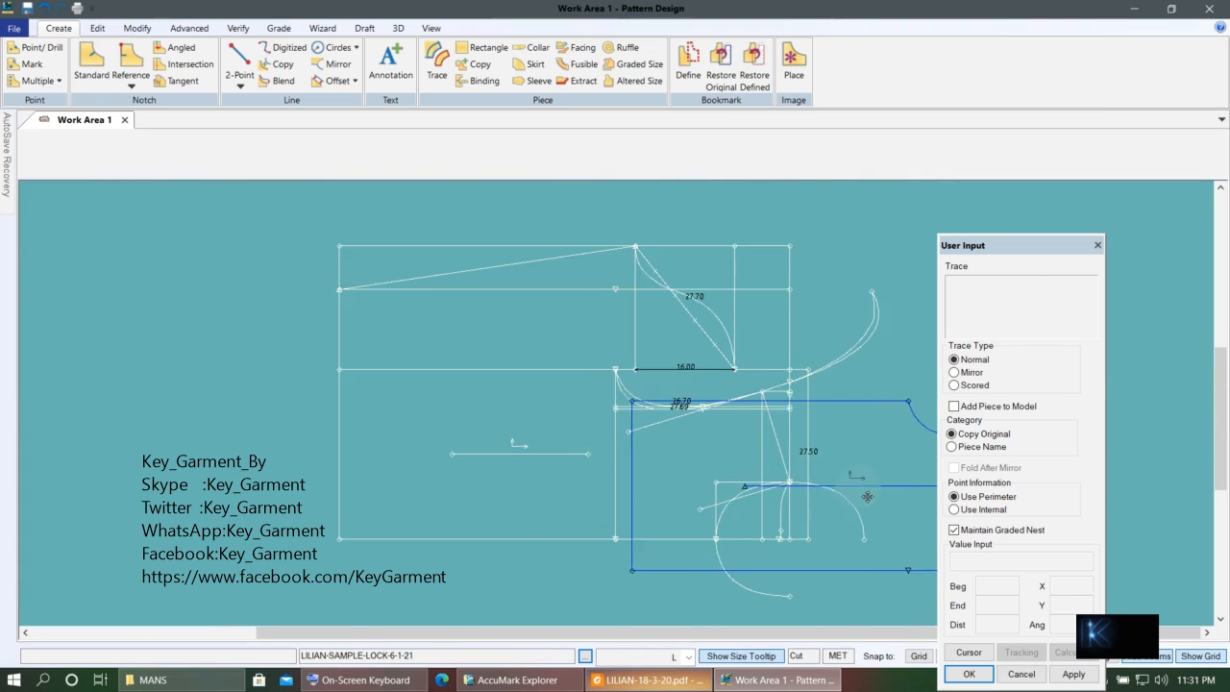
pyautogui.click(224, 294)
pyautogui.press('Return')
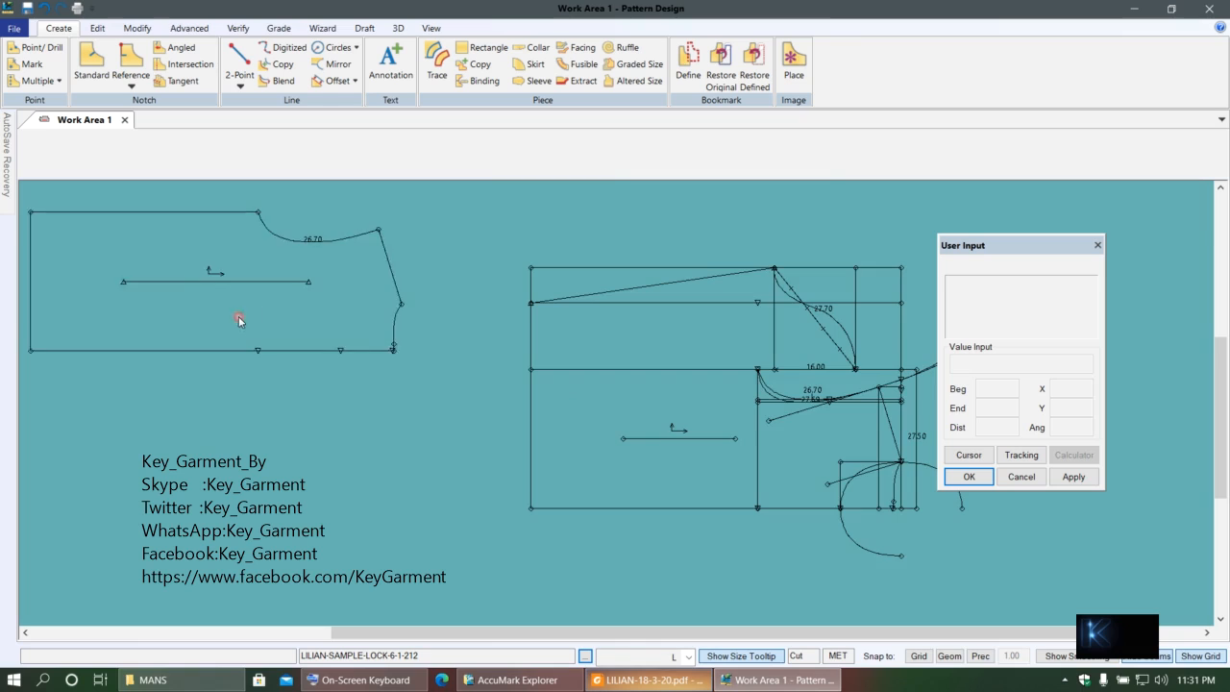
# - Delete the two surplus intermediate points along the traced back piece's centre line
pyautogui.scroll(2, 274, 323)
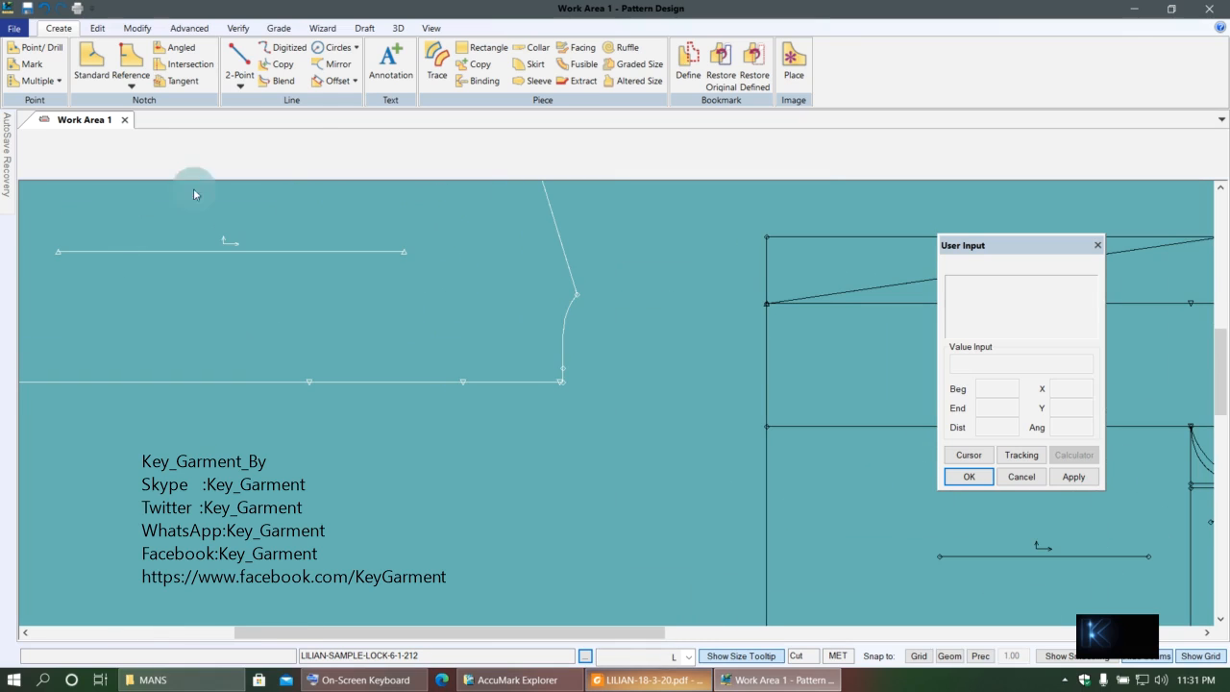
pyautogui.click(136, 28)
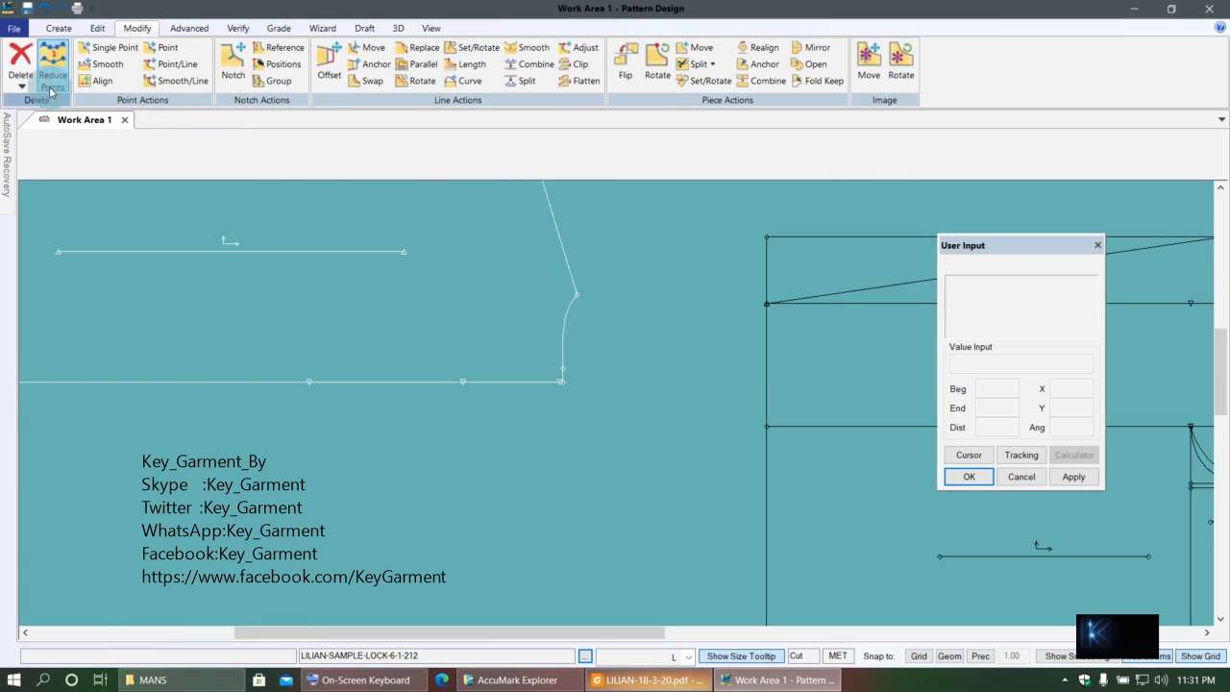
pyautogui.click(25, 87)
pyautogui.click(36, 100)
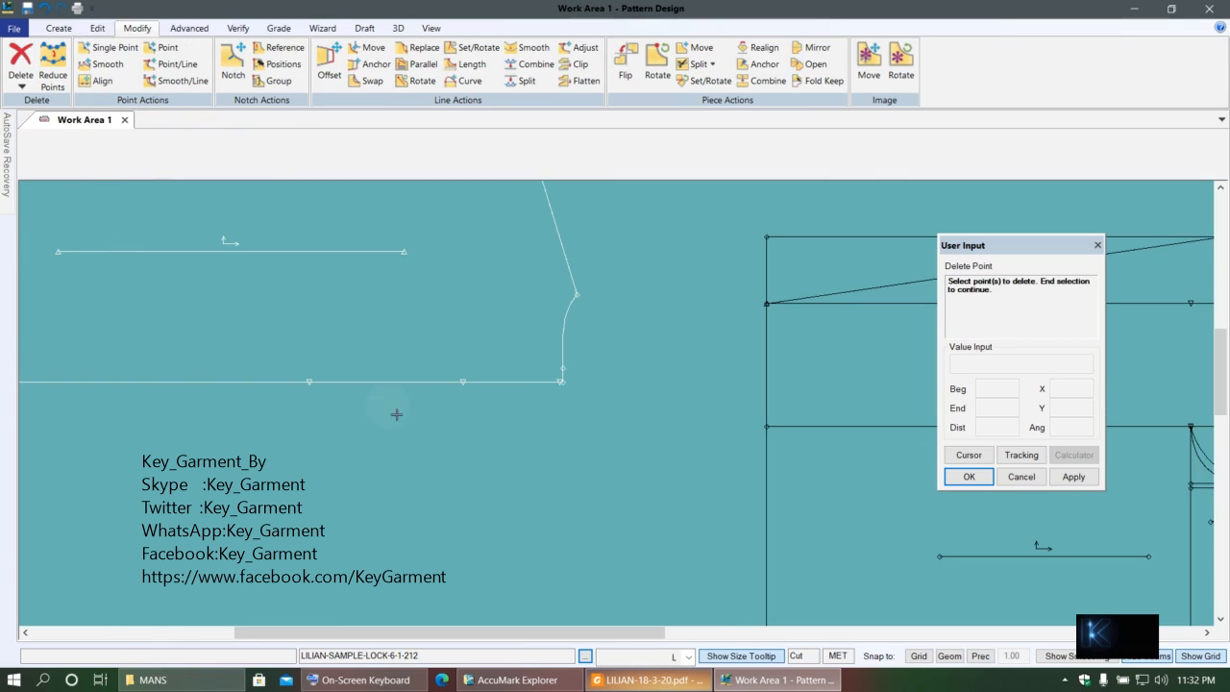
pyautogui.rightClick(520, 361)
pyautogui.click(520, 361)
# - Delete the extra centre-line point right beside the back piece's neckline corner
pyautogui.scroll(5, 548, 389)
pyautogui.moveTo(485, 316); pyautogui.dragTo(586, 406)
pyautogui.rightClick(580, 348)
pyautogui.click(601, 357)
pyautogui.rightClick(439, 299)
pyautogui.click(487, 309)
pyautogui.scroll(2, 631, 325)
pyautogui.scroll(1, 569, 340)
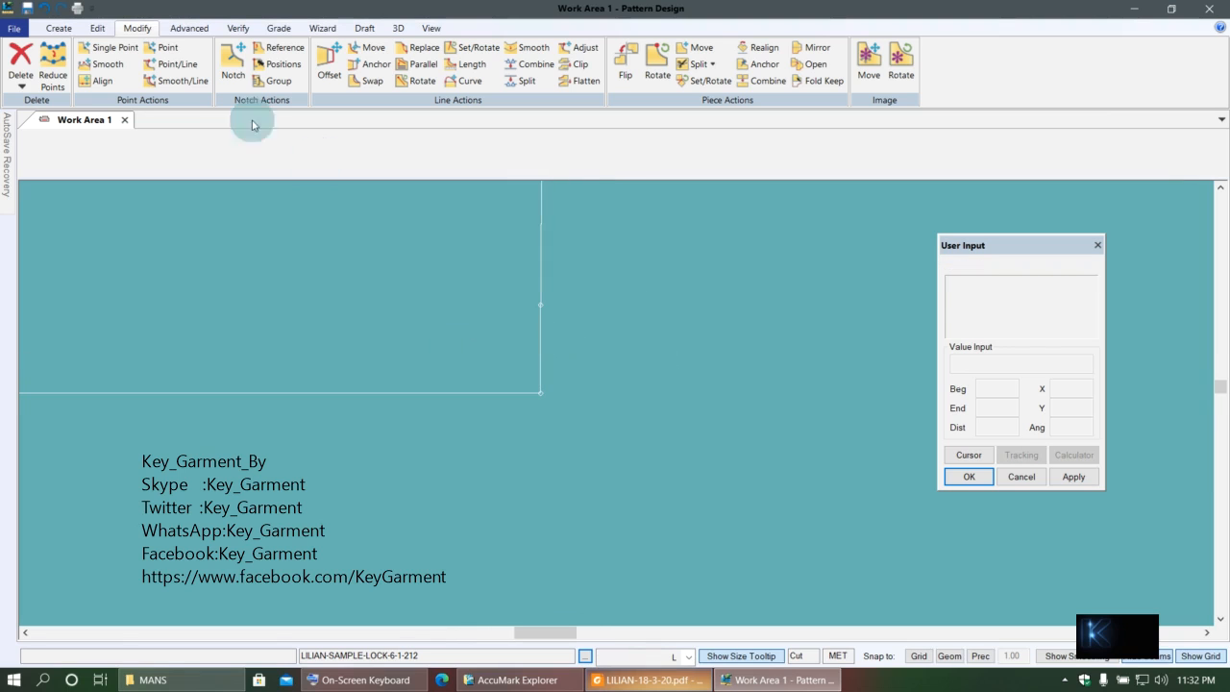
# - Try to add a point on the short neckline segment next to the centre-line corner
pyautogui.click(59, 27)
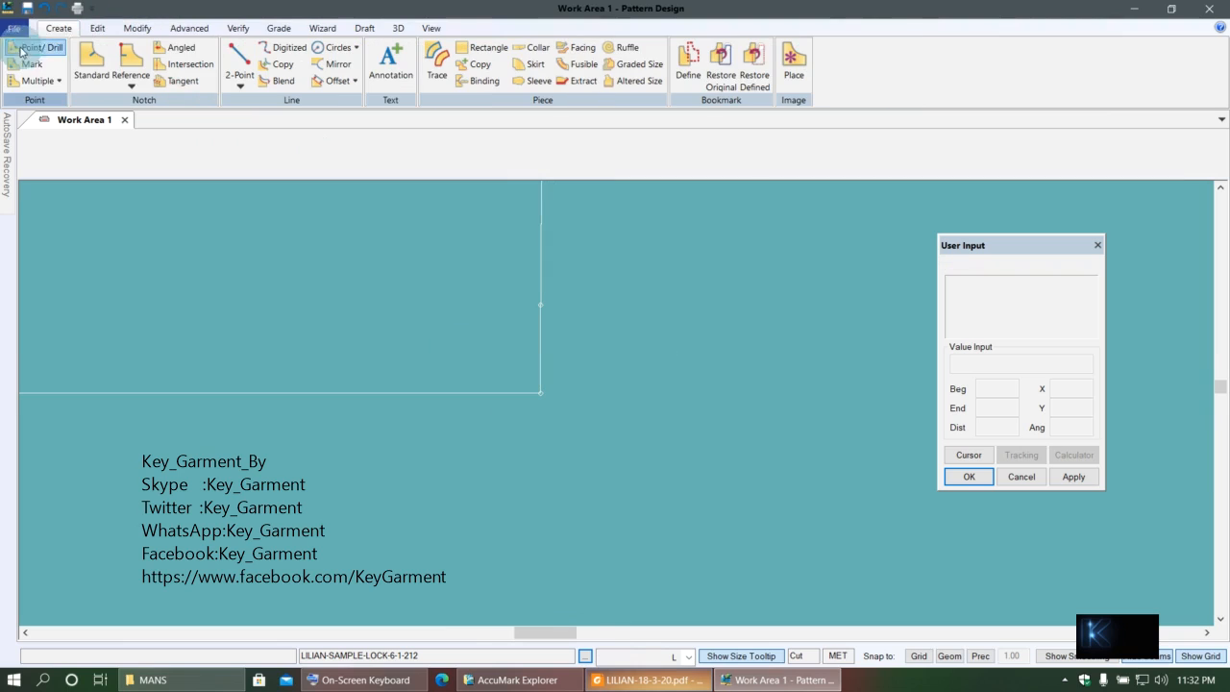
pyautogui.click(37, 47)
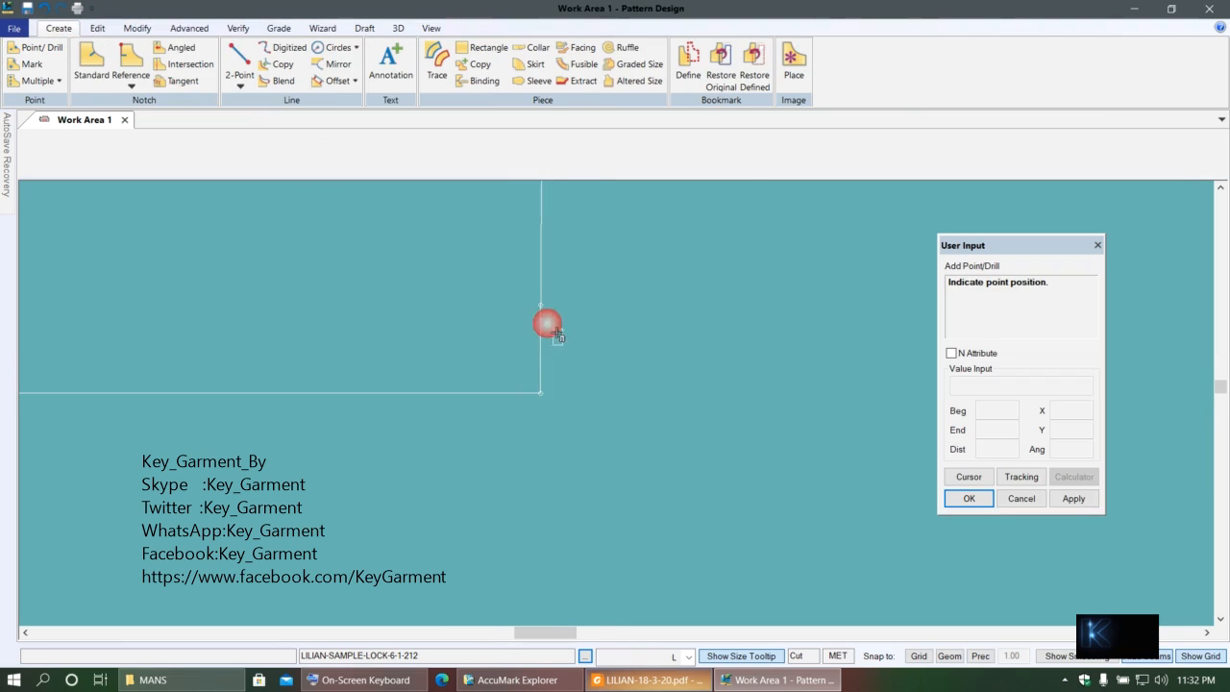
pyautogui.rightClick(595, 286)
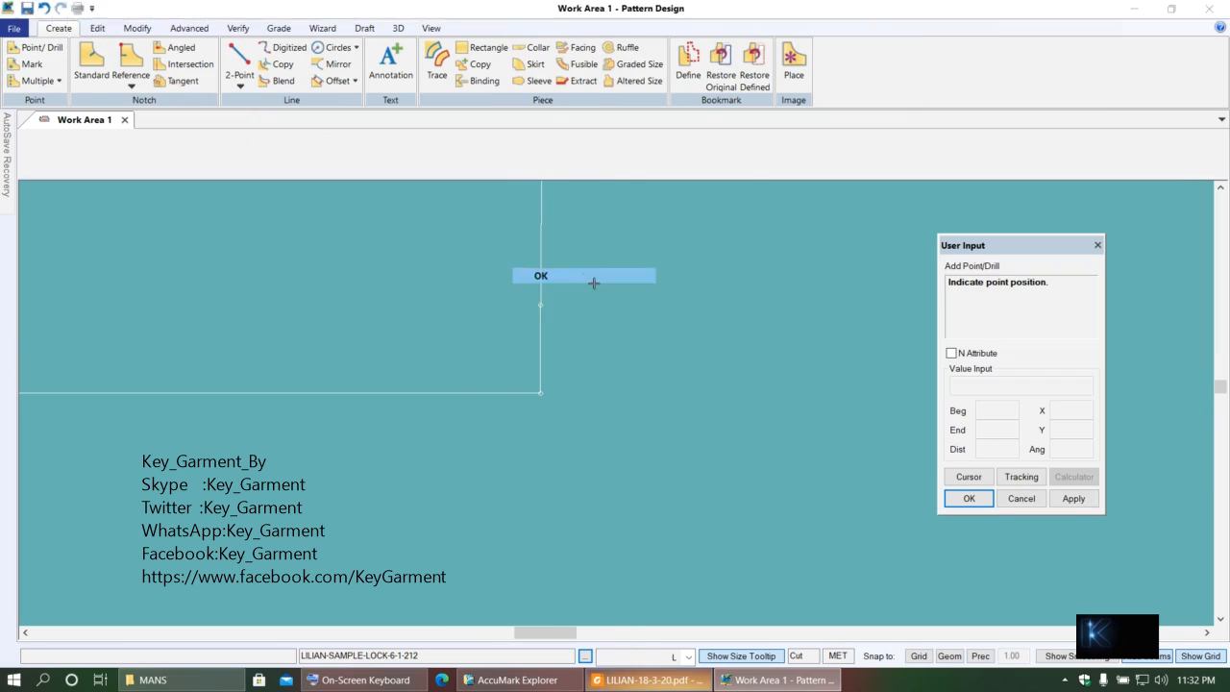
pyautogui.click(590, 278)
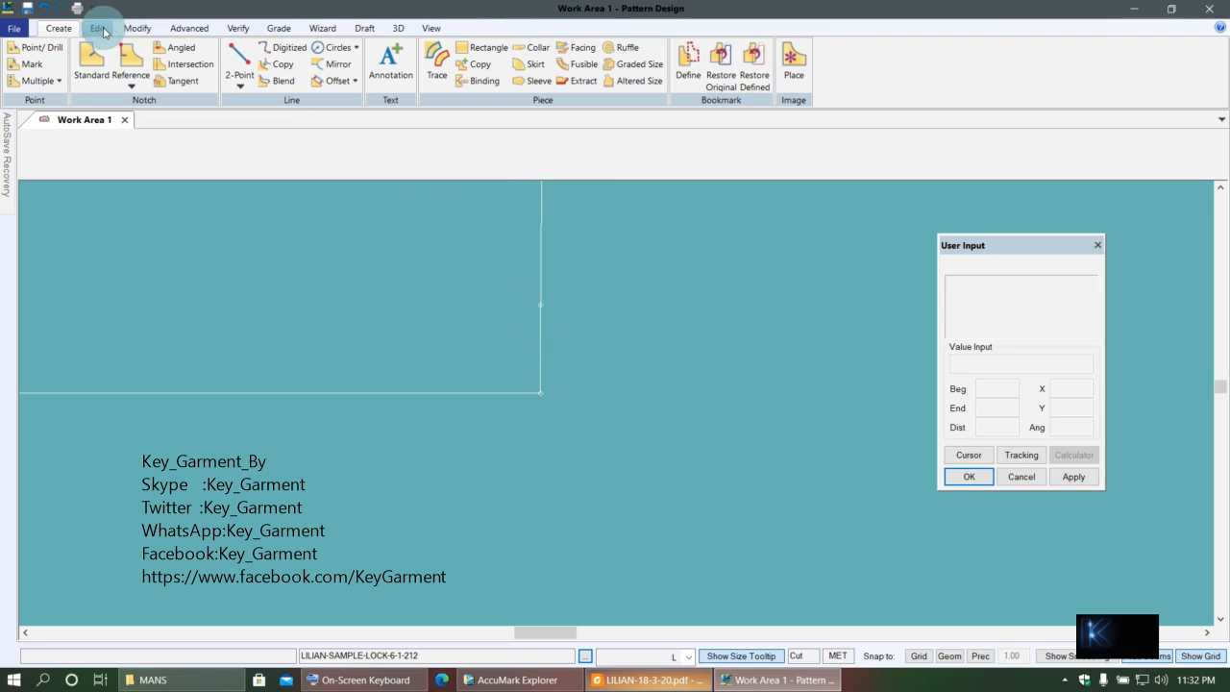
# - Combine the short straight neckline segment and the adjoining back neckline curve into one line
pyautogui.click(134, 29)
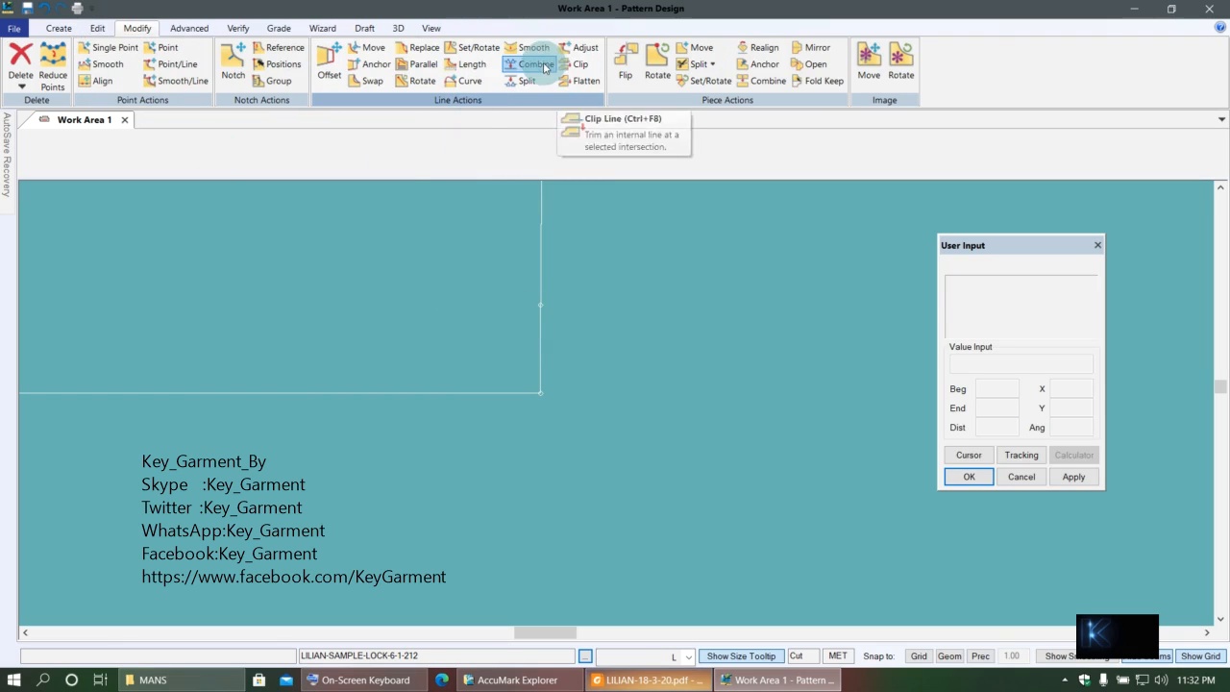
pyautogui.click(537, 65)
pyautogui.click(542, 335)
pyautogui.rightClick(600, 317)
pyautogui.click(570, 314)
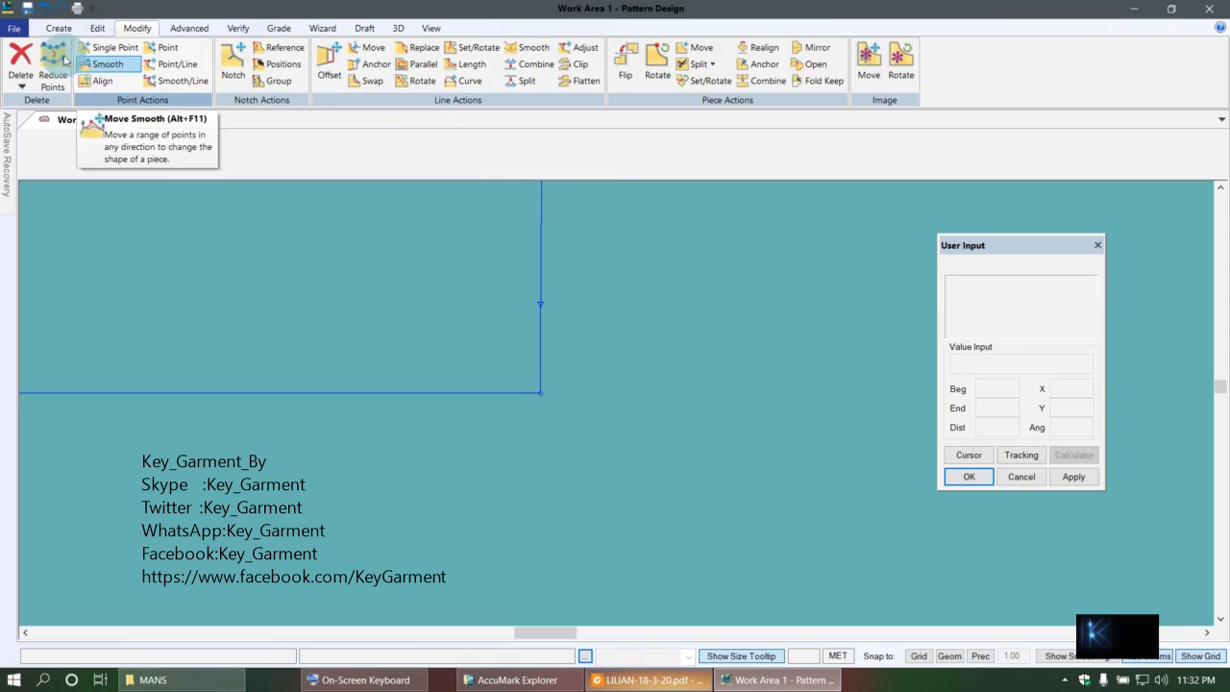
# - Delete the leftover joint point from the combined back neckline
pyautogui.click(21, 86)
pyautogui.click(39, 101)
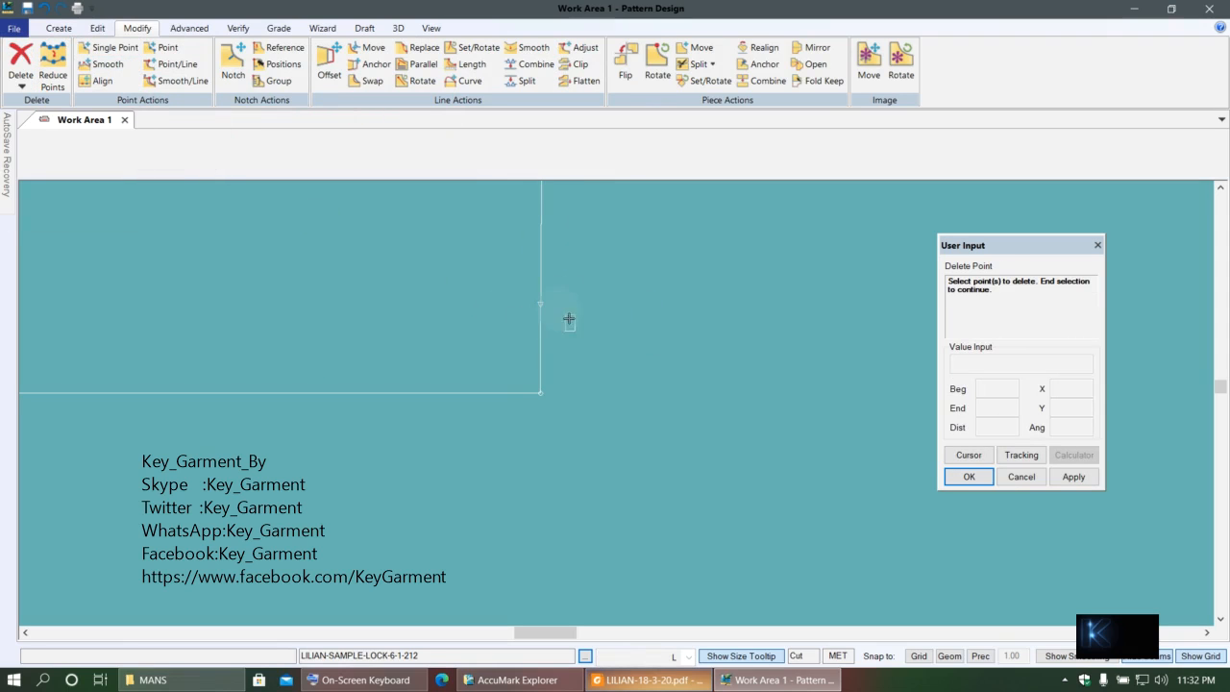
pyautogui.rightClick(665, 321)
pyautogui.click(645, 320)
pyautogui.click(532, 334)
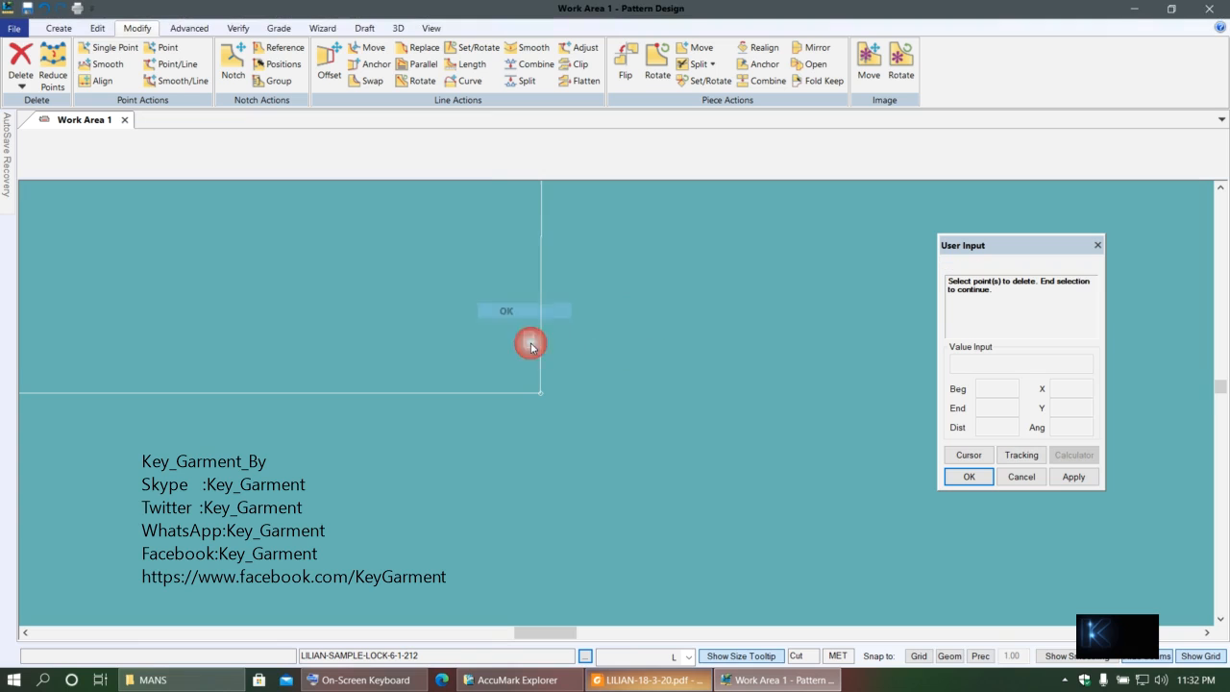
pyautogui.scroll(-2, 766, 357)
pyautogui.click(506, 299)
pyautogui.scroll(-5, 655, 462)
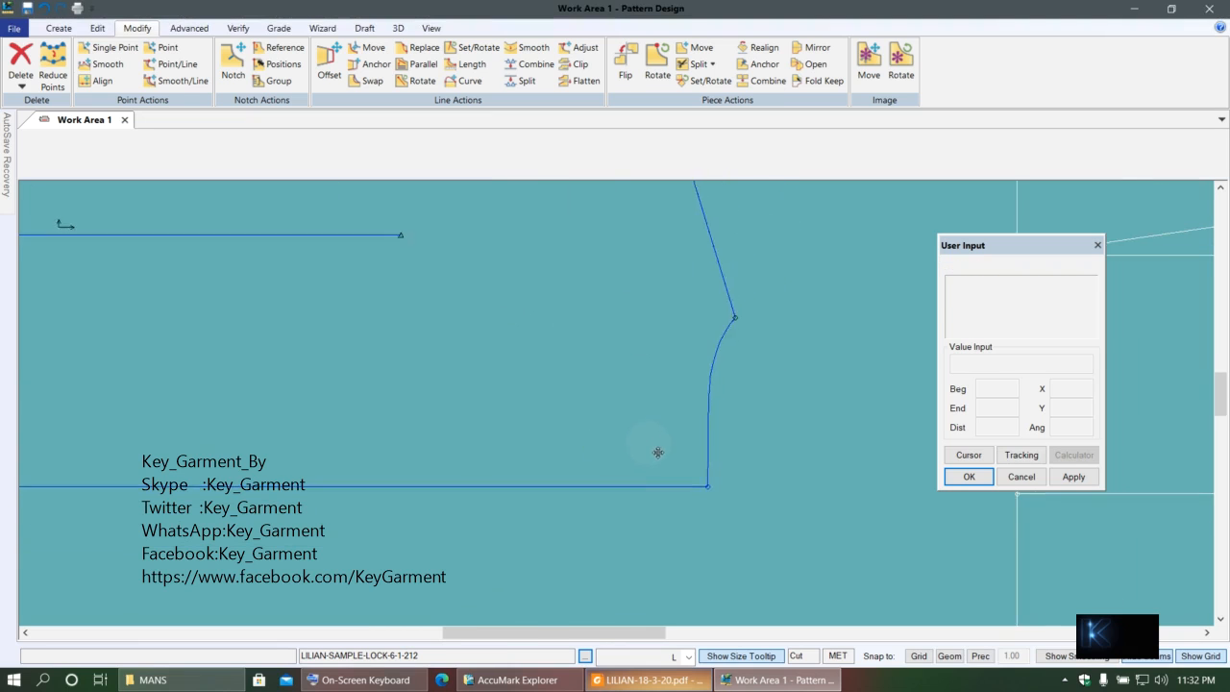
pyautogui.scroll(-3, 727, 454)
pyautogui.click(689, 445)
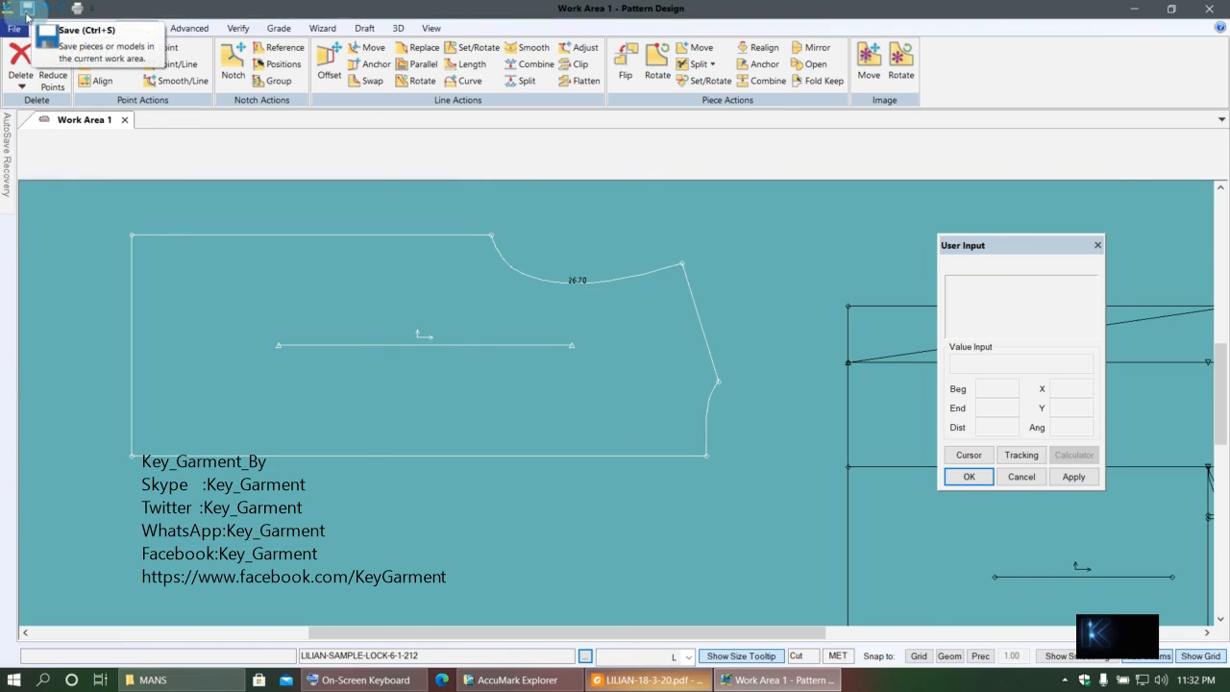
# - Begin saving the traced back piece under a new name in ROMAN2 and set its category to BK-1X1
pyautogui.click(23, 29)
pyautogui.click(58, 151)
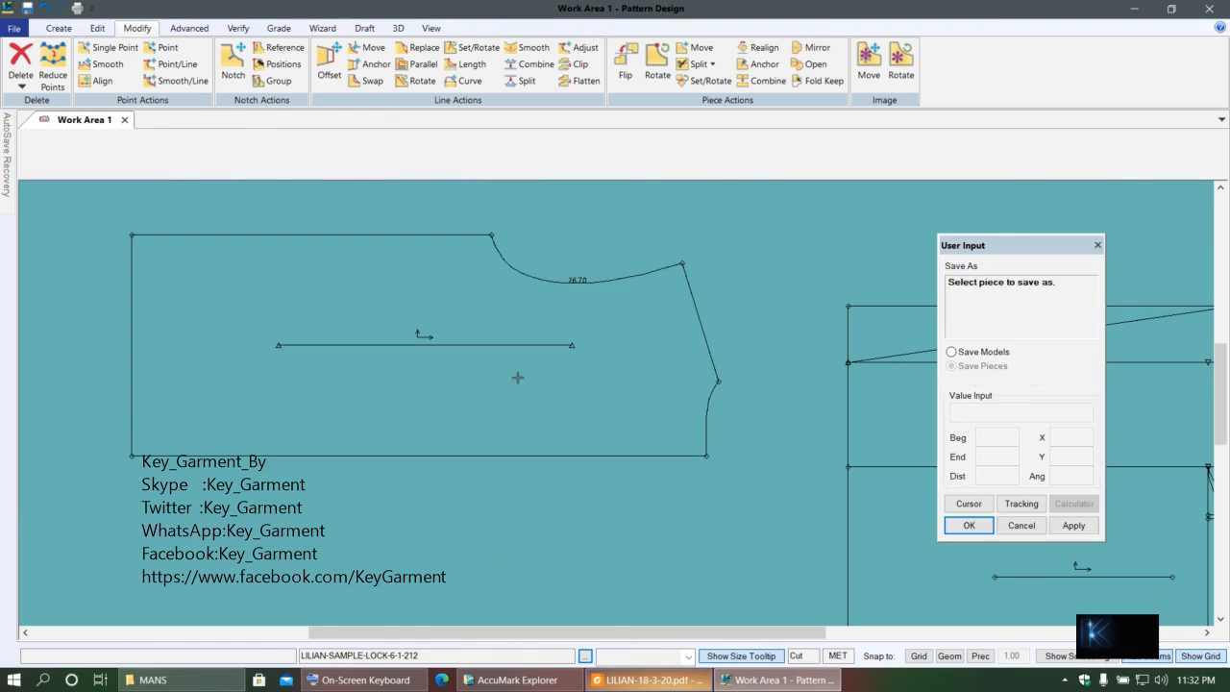
pyautogui.click(515, 357)
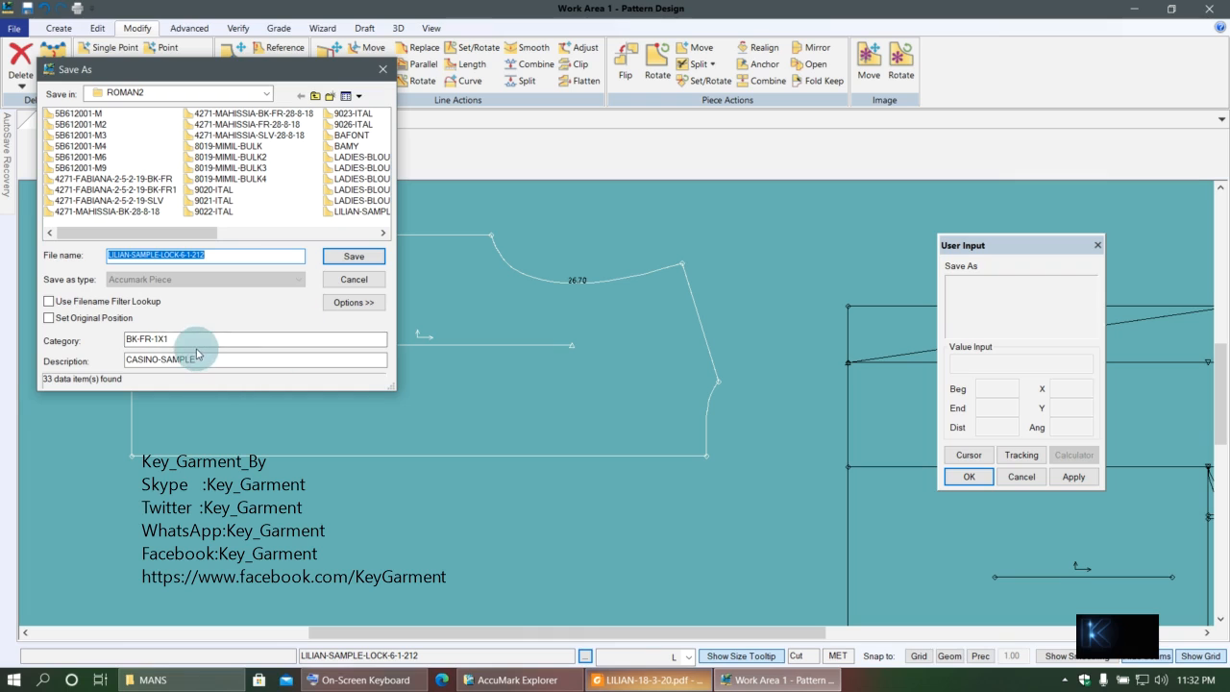
pyautogui.click(159, 340)
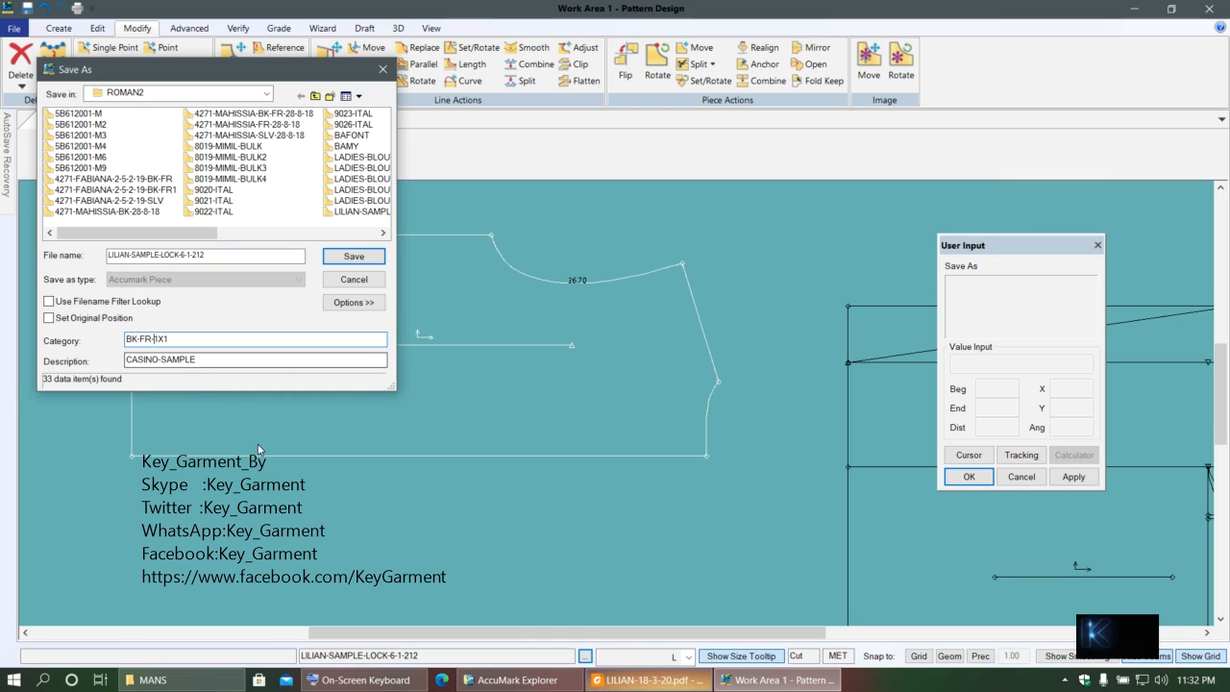
pyautogui.click(384, 679)
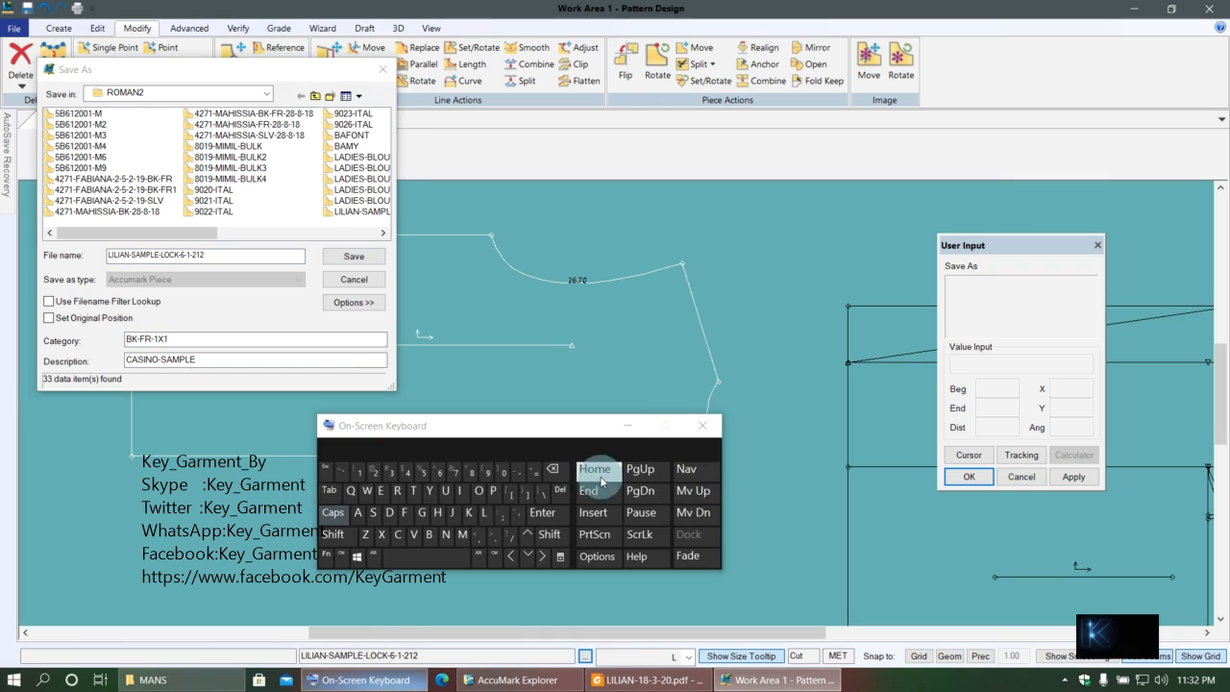
pyautogui.click(154, 341)
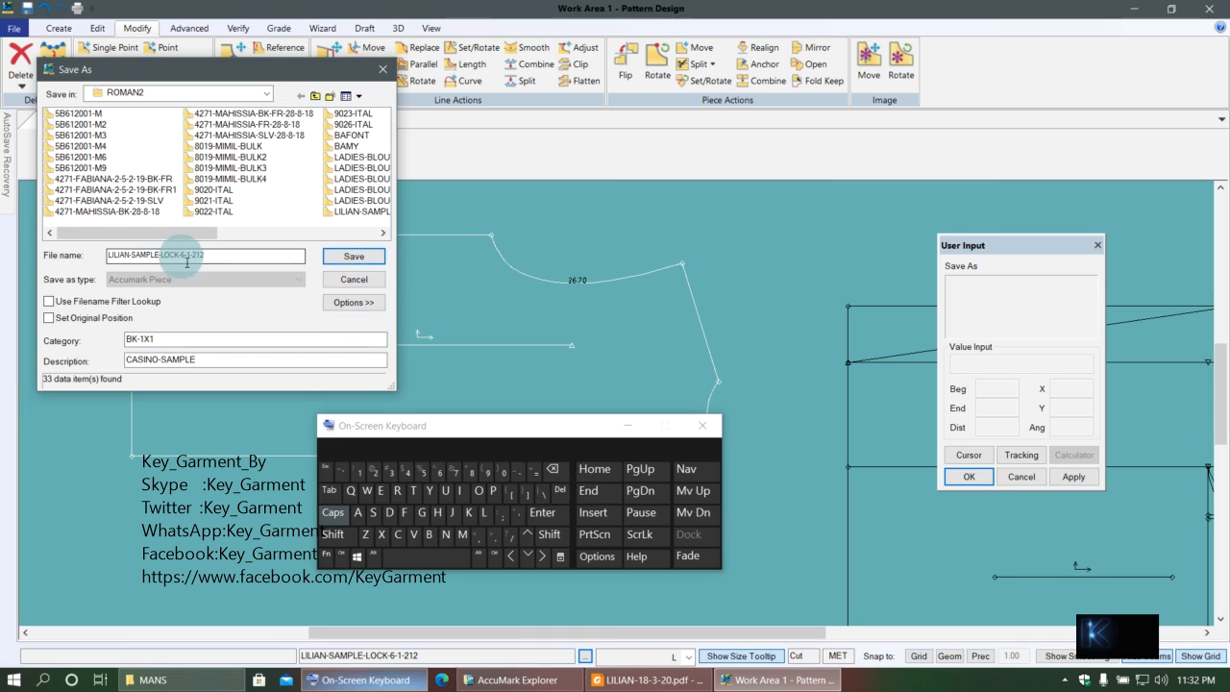
# - Change the back piece's file name to LILIAN-BK-6-1-21
pyautogui.click(555, 470)
pyautogui.click(554, 470)
pyautogui.click(555, 470)
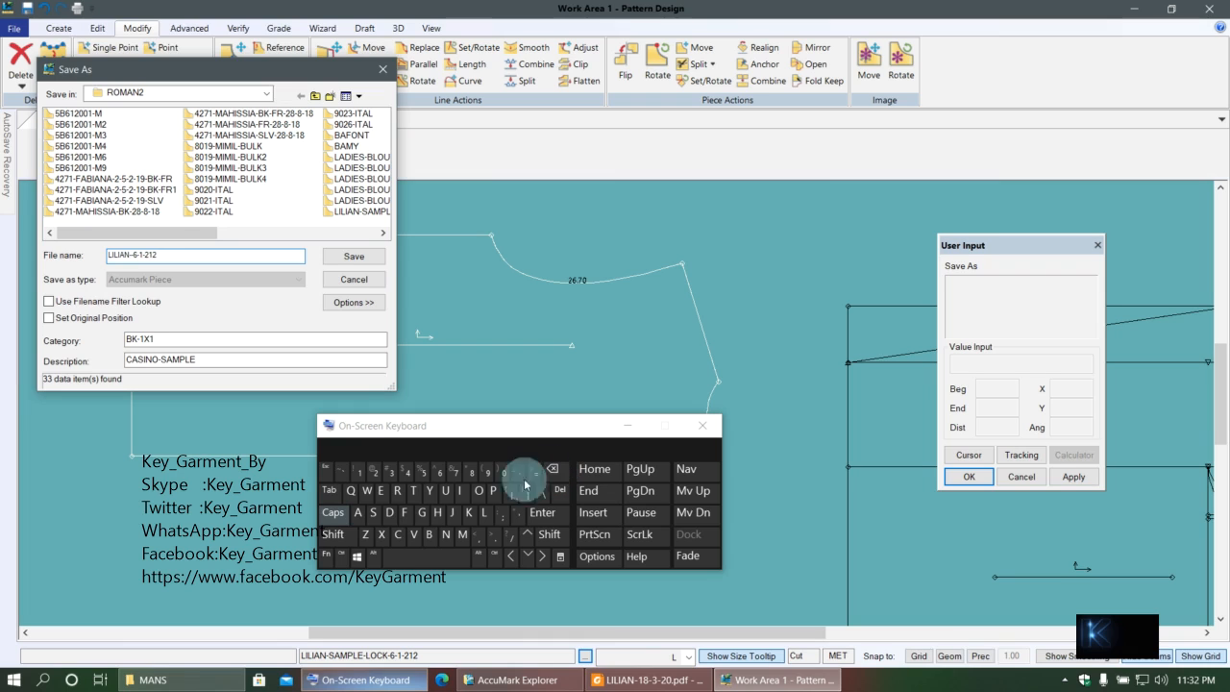
pyautogui.click(432, 537)
pyautogui.click(468, 513)
pyautogui.click(181, 274)
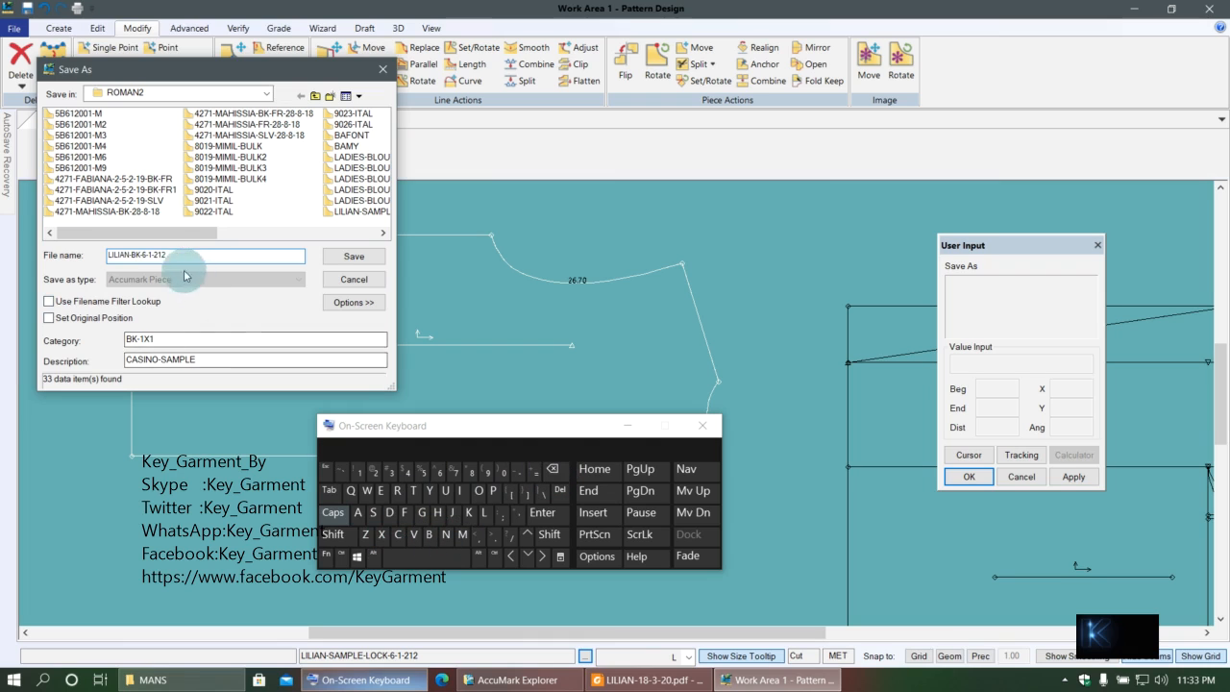
pyautogui.click(556, 470)
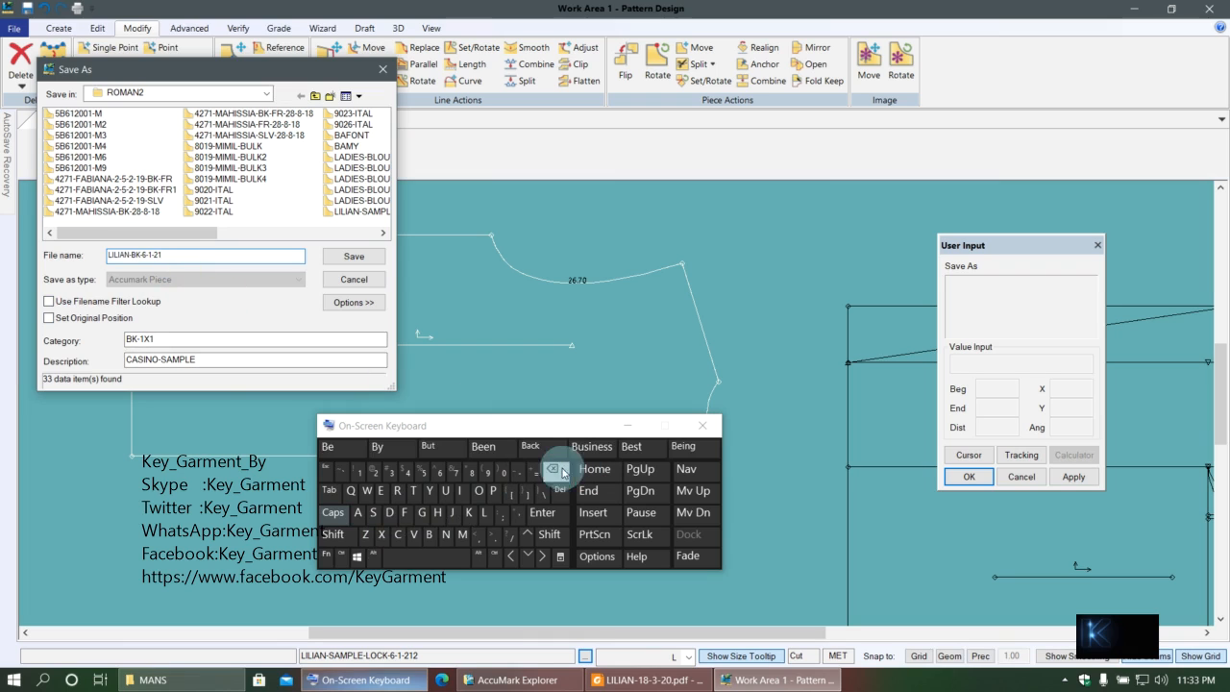
# - Save the back piece as LILIAN-BK-6-1-21 in ROMAN2 and end the Save As command
pyautogui.click(338, 266)
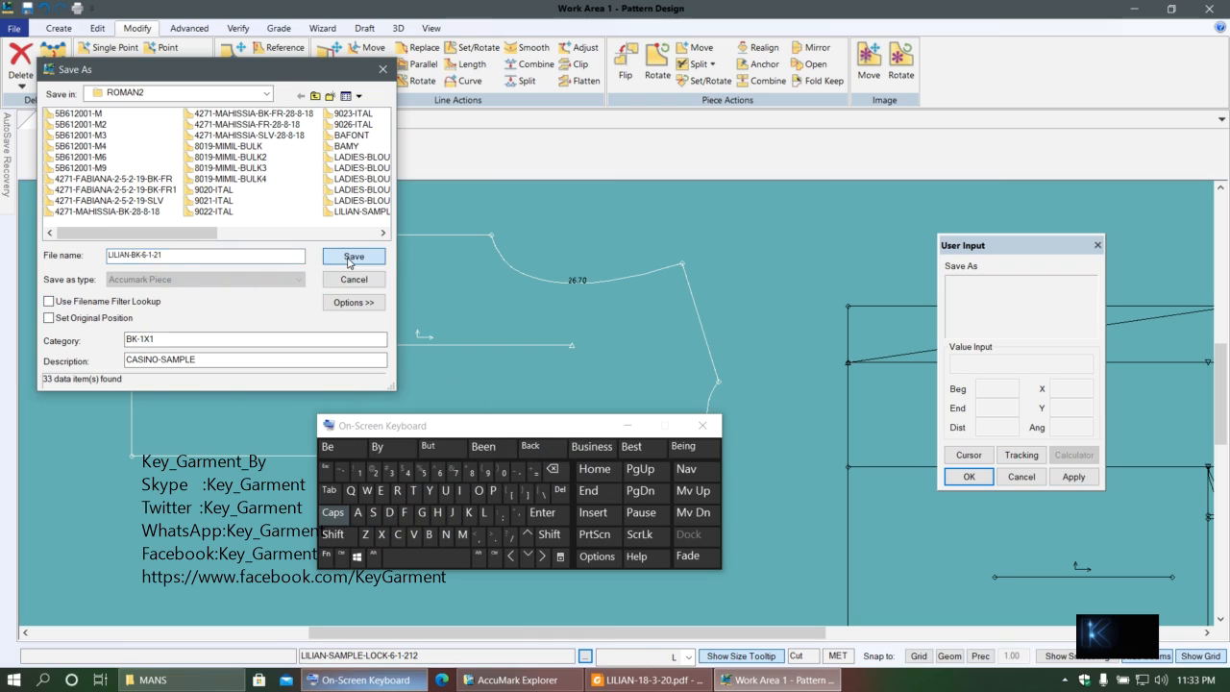
pyautogui.click(351, 260)
pyautogui.click(262, 304)
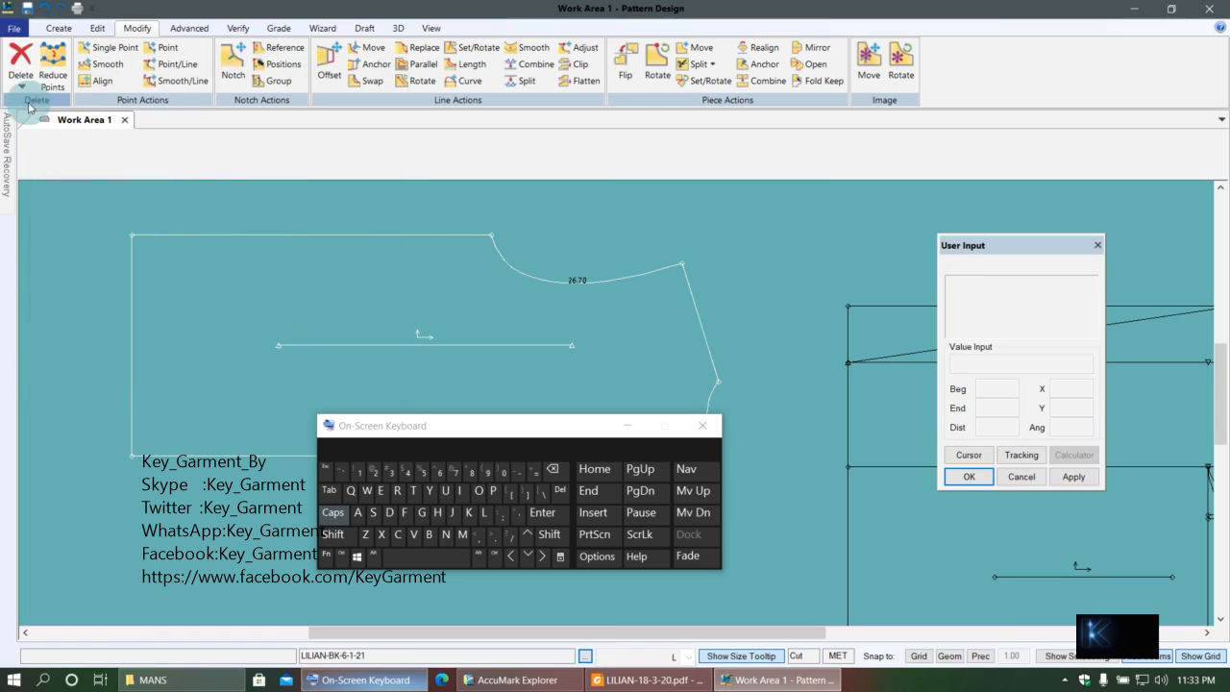
# - Save the back piece again, overwriting the stored LILIAN-BK-6-1-21
pyautogui.click(27, 9)
pyautogui.click(317, 266)
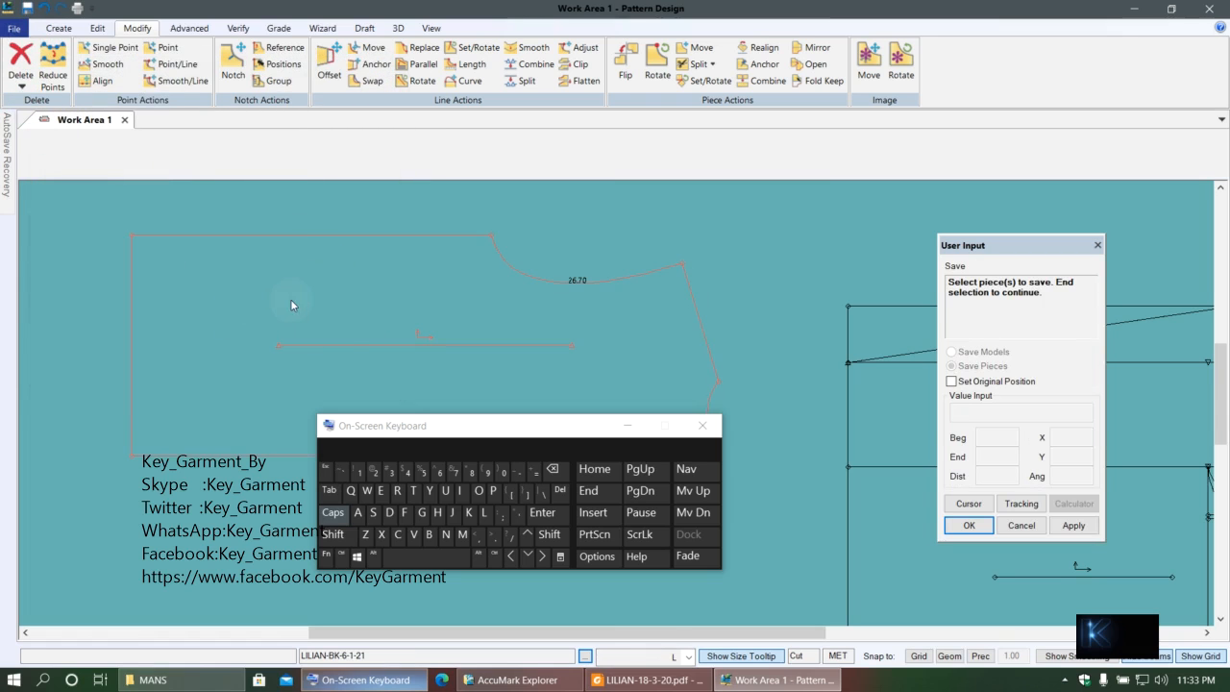
pyautogui.rightClick(290, 299)
pyautogui.click(291, 301)
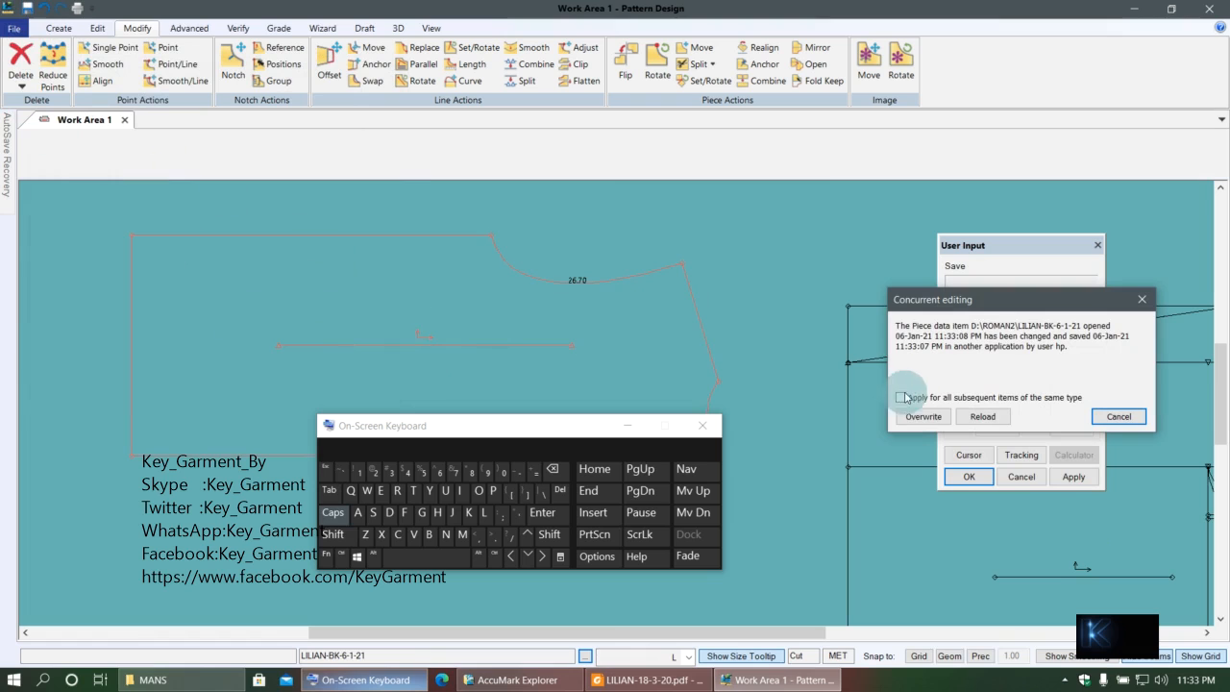
pyautogui.click(921, 416)
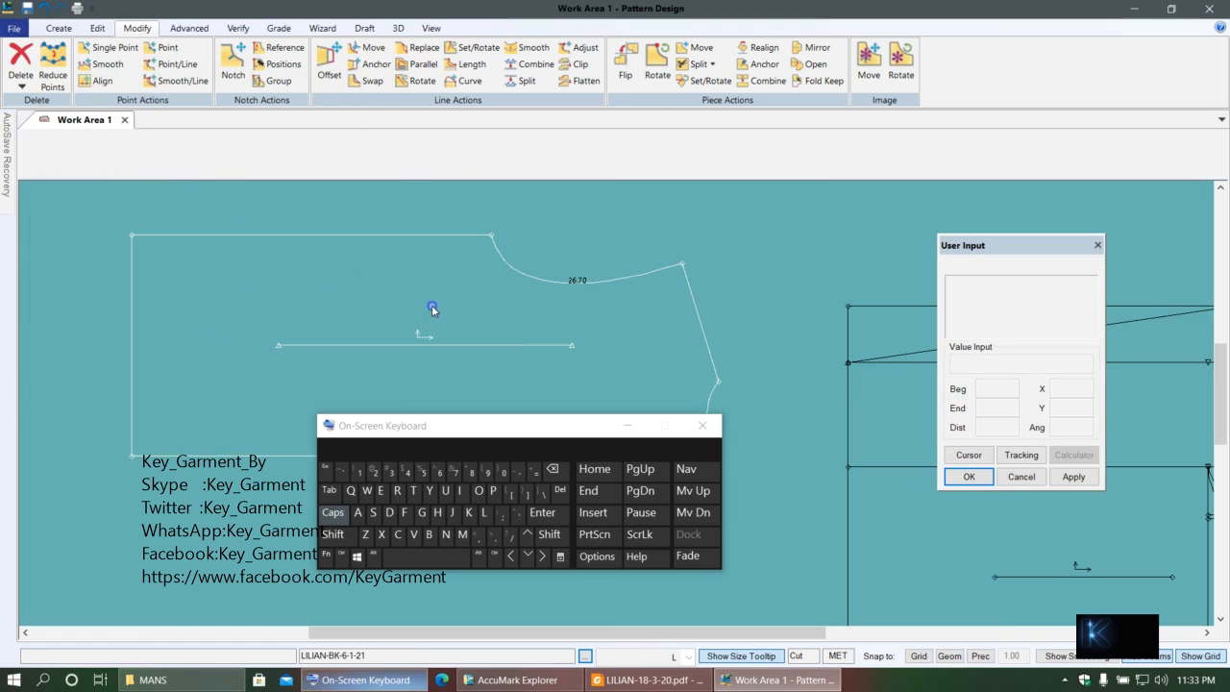
# - Send the saved back piece from the work area to the piece icon menu
pyautogui.rightClick(376, 284)
pyautogui.moveTo(594, 438); pyautogui.dragTo(872, 407)
pyautogui.rightClick(262, 327)
pyautogui.click(324, 524)
pyautogui.moveTo(758, 408); pyautogui.dragTo(326, 333)
pyautogui.click(616, 360)
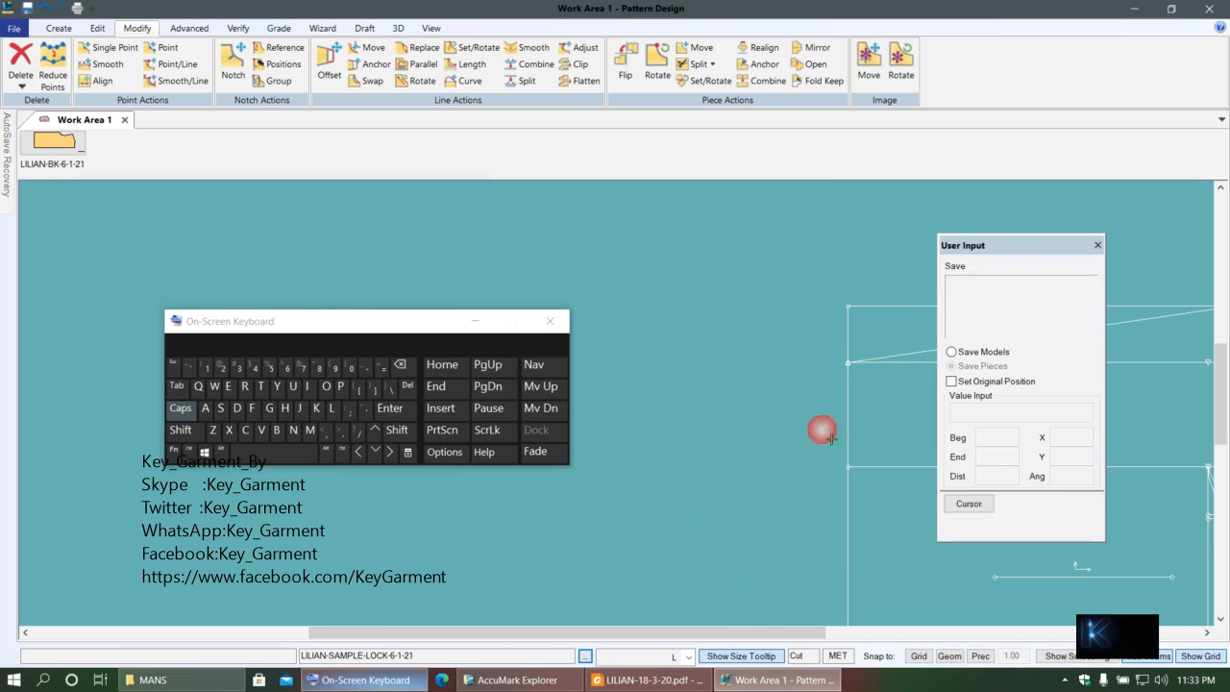
# - Reposition the full LILIAN-SAMPLE-LOCK-6-1-21 draft in the cleared work area and minimize the on-screen keyboard
pyautogui.click(726, 323)
pyautogui.click(706, 316)
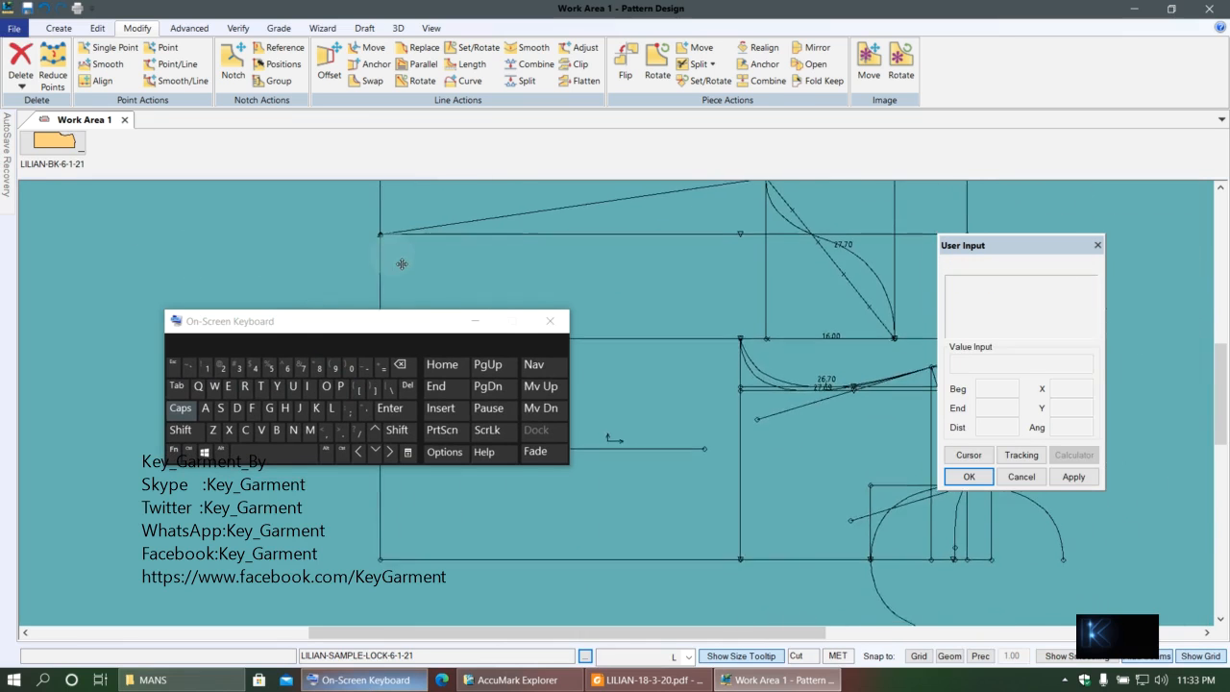
pyautogui.click(678, 394)
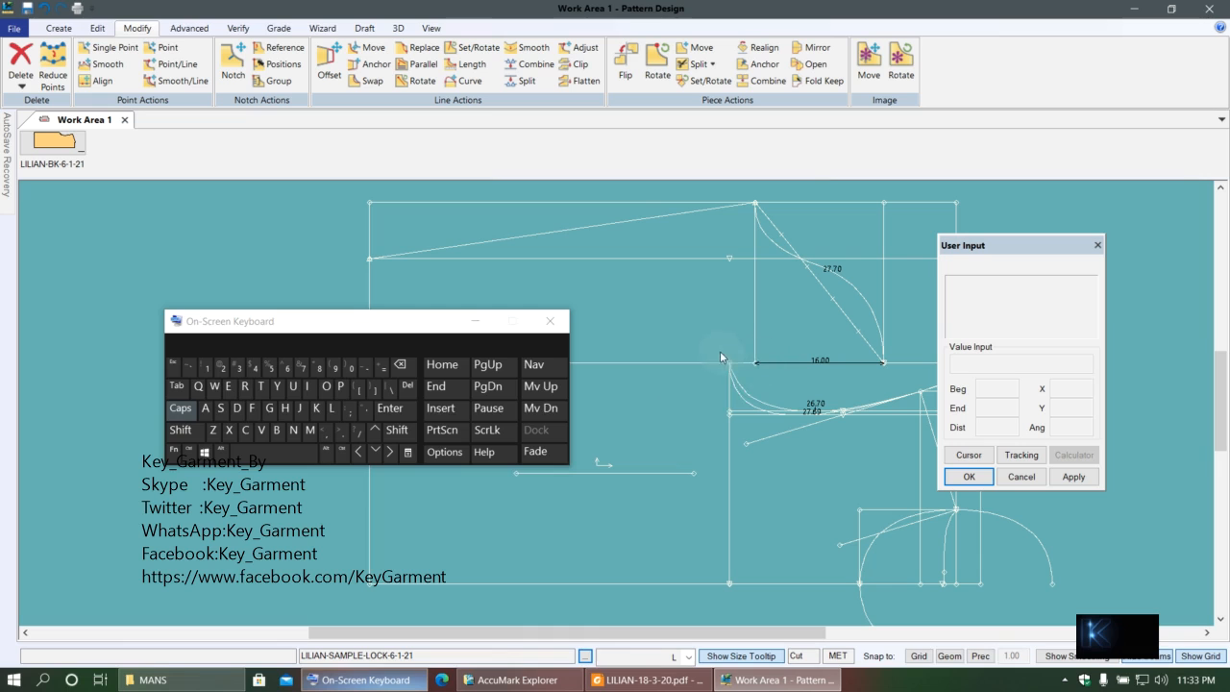
pyautogui.rightClick(644, 322)
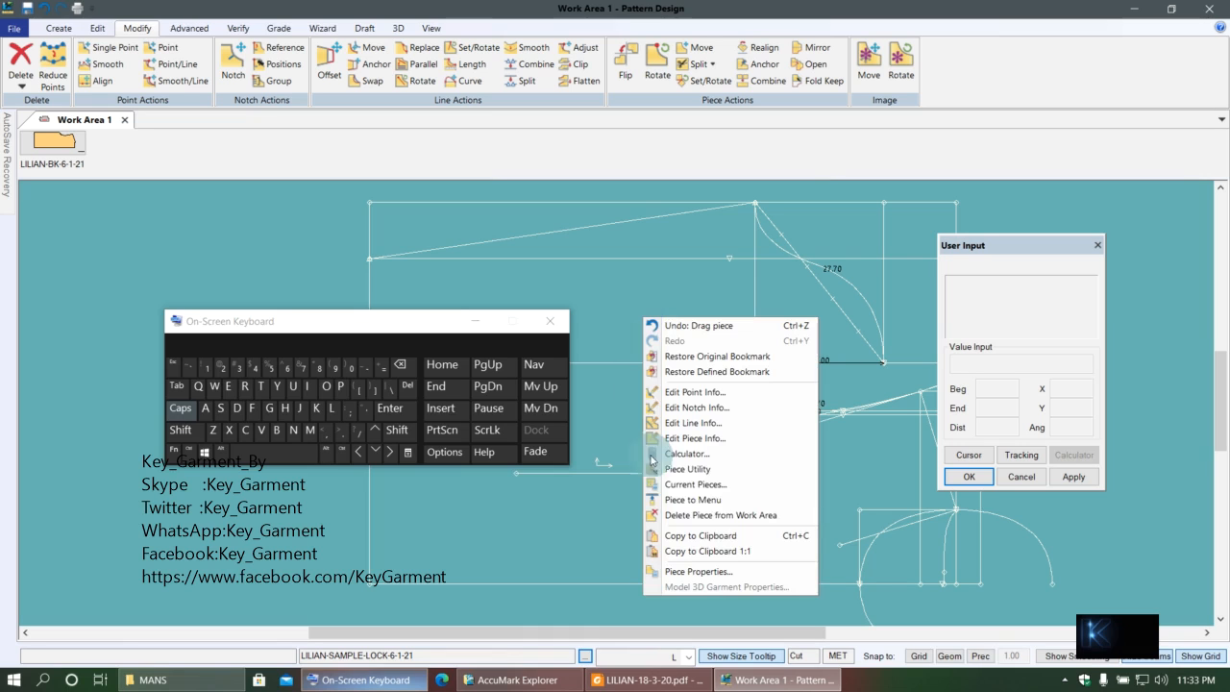
pyautogui.click(712, 516)
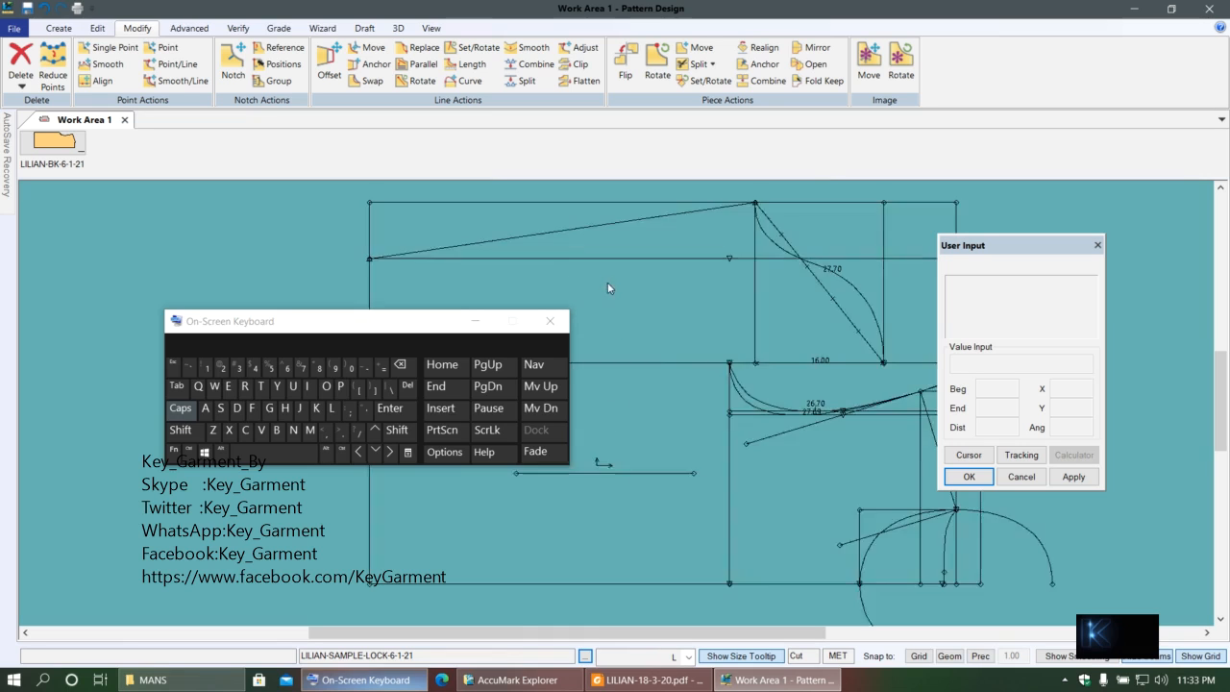
pyautogui.click(474, 329)
pyautogui.moveTo(666, 370); pyautogui.dragTo(530, 356, button='middle')
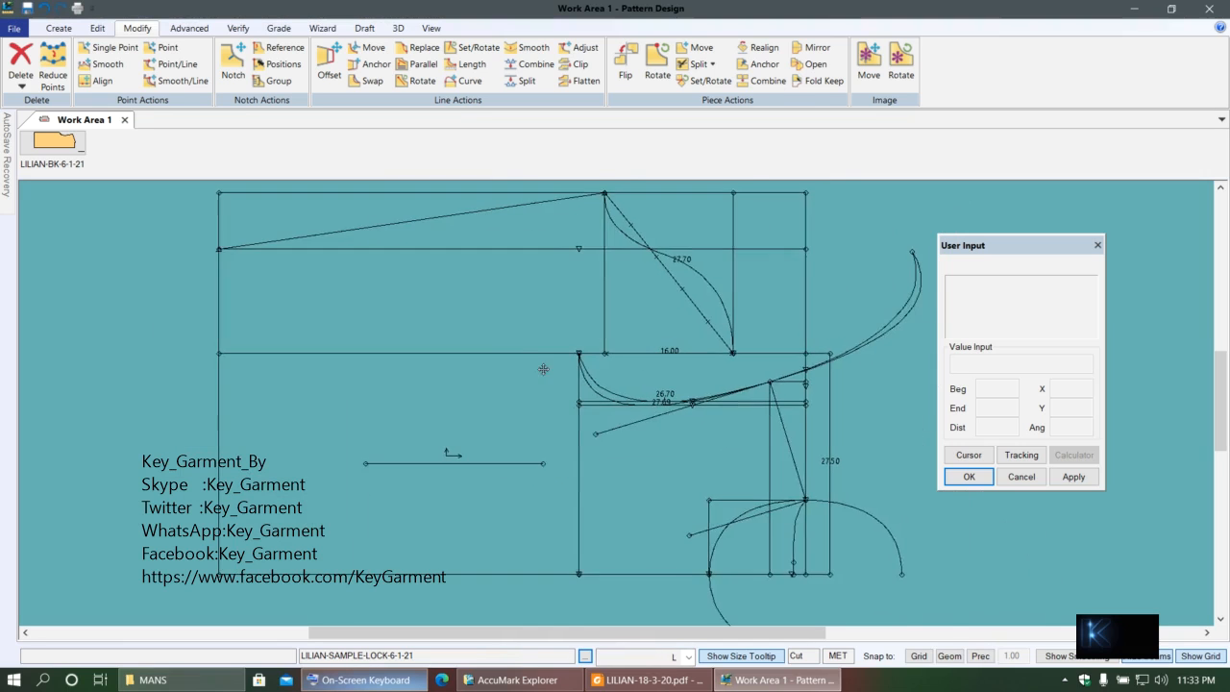
# - Trace the front body outline from the draft as a new piece, including its grain line, and place it above and left of the draft
pyautogui.click(56, 28)
pyautogui.click(436, 65)
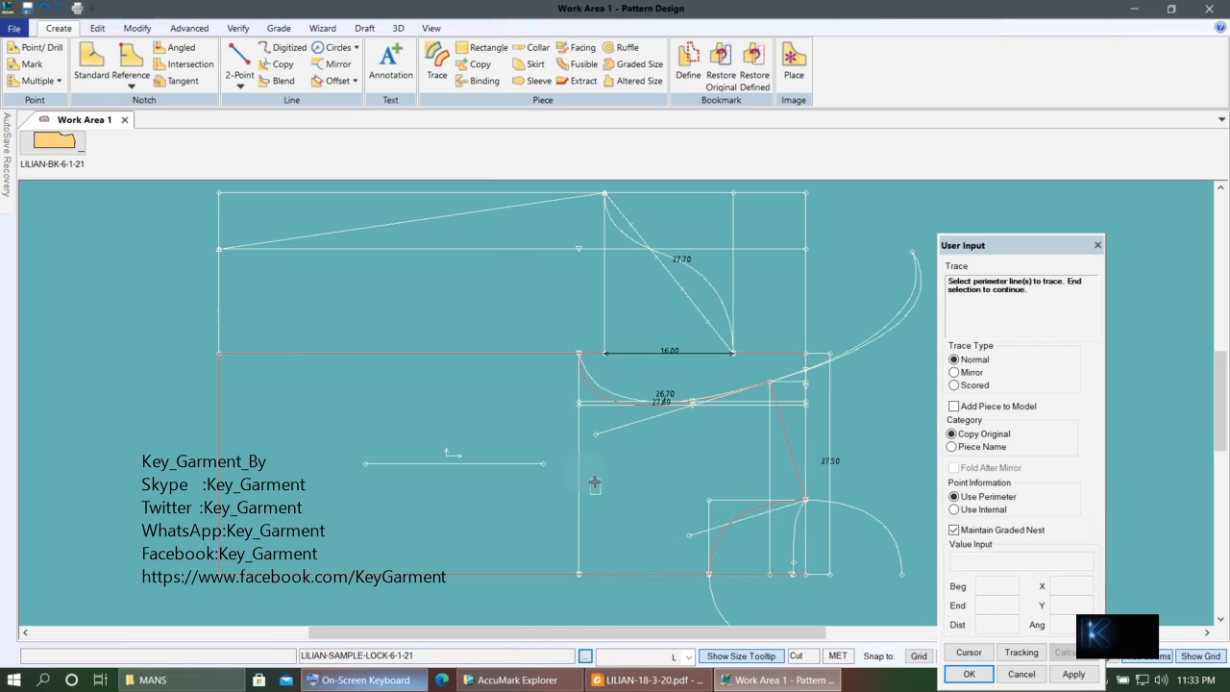
pyautogui.click(543, 465)
pyautogui.scroll(-1, 836, 486)
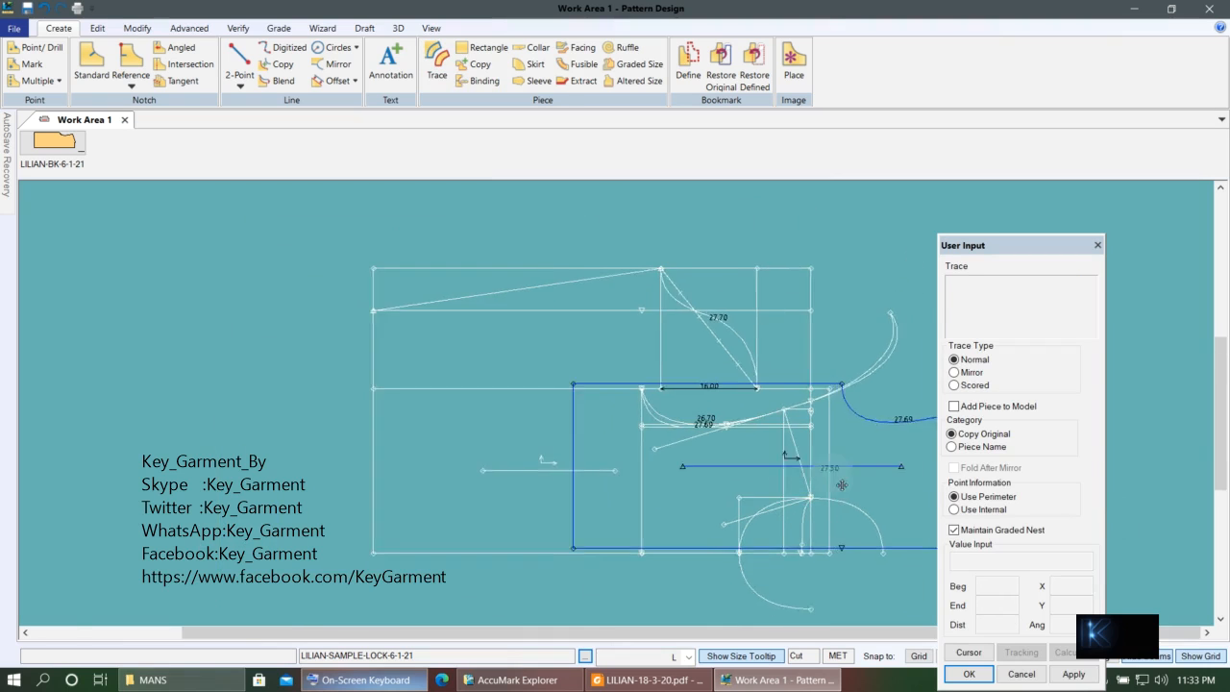
pyautogui.press('Return')
pyautogui.click(317, 307)
pyautogui.rightClick(317, 319)
pyautogui.click(345, 330)
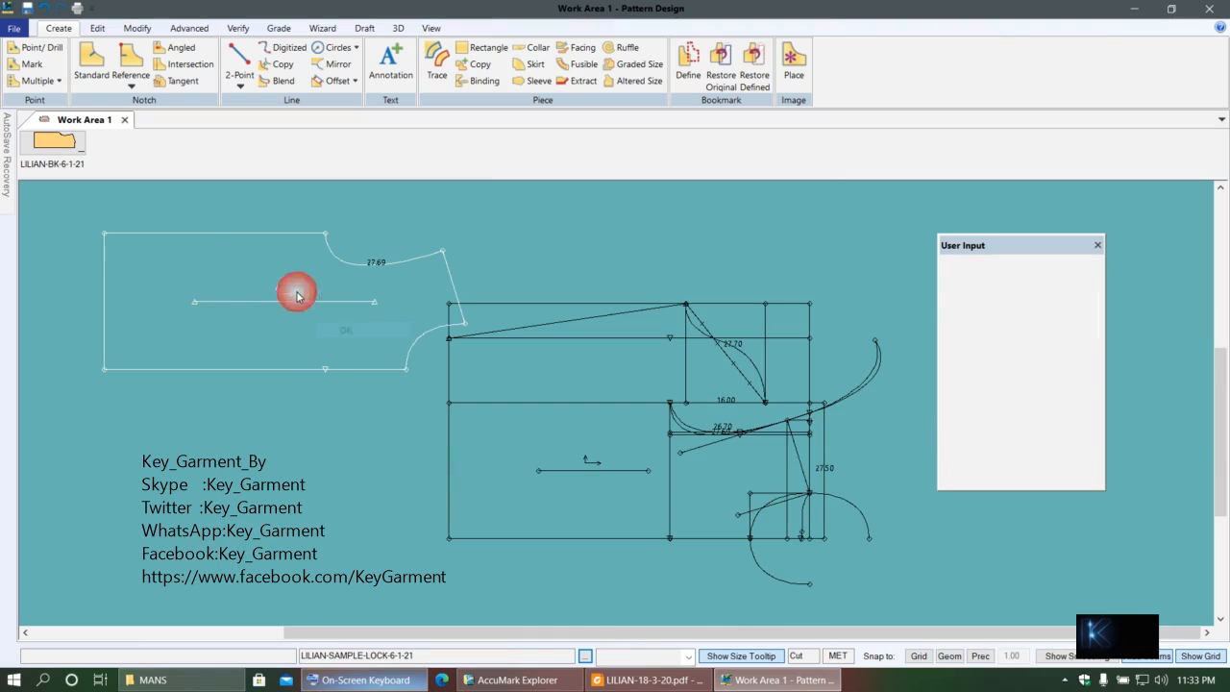
# - Delete the leftover point on the lower long edge of the traced front piece
pyautogui.click(136, 28)
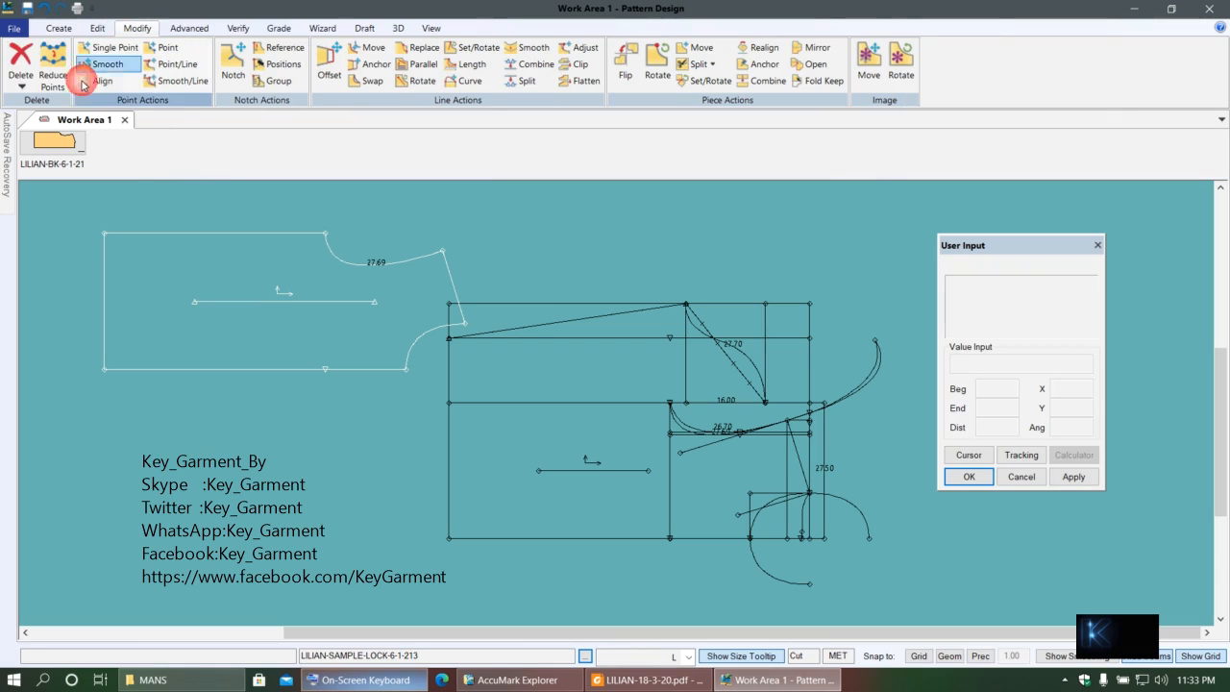
pyautogui.click(29, 91)
pyautogui.click(36, 100)
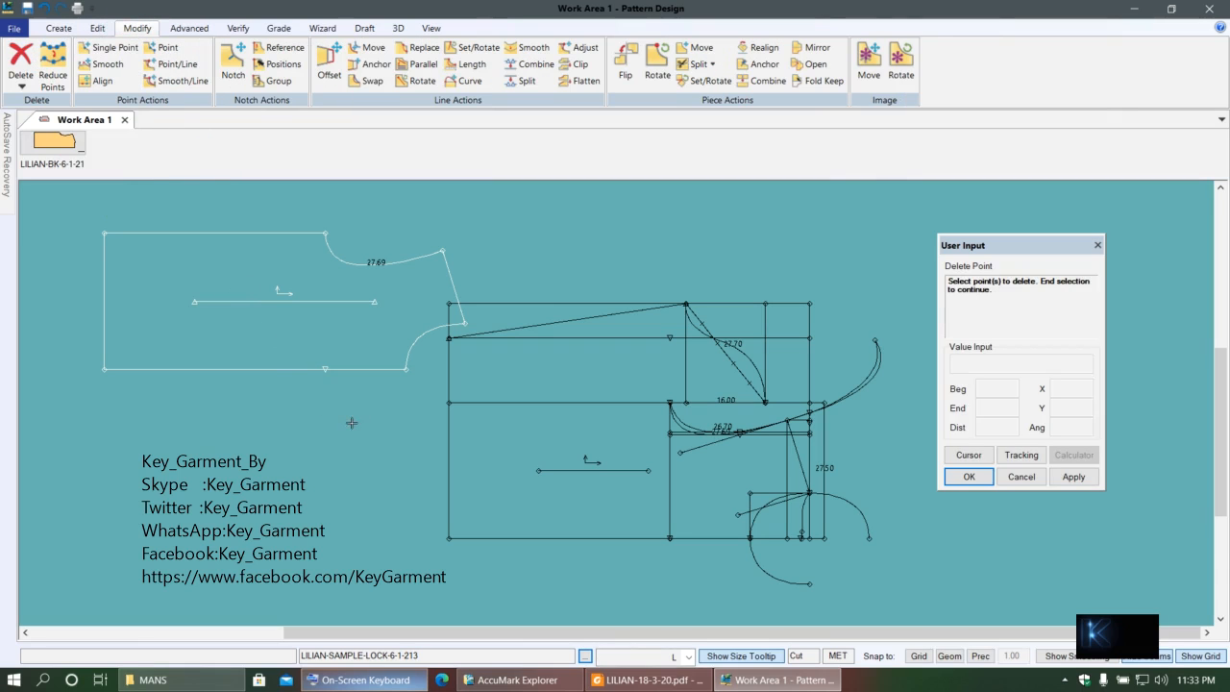
pyautogui.rightClick(383, 363)
pyautogui.click(404, 373)
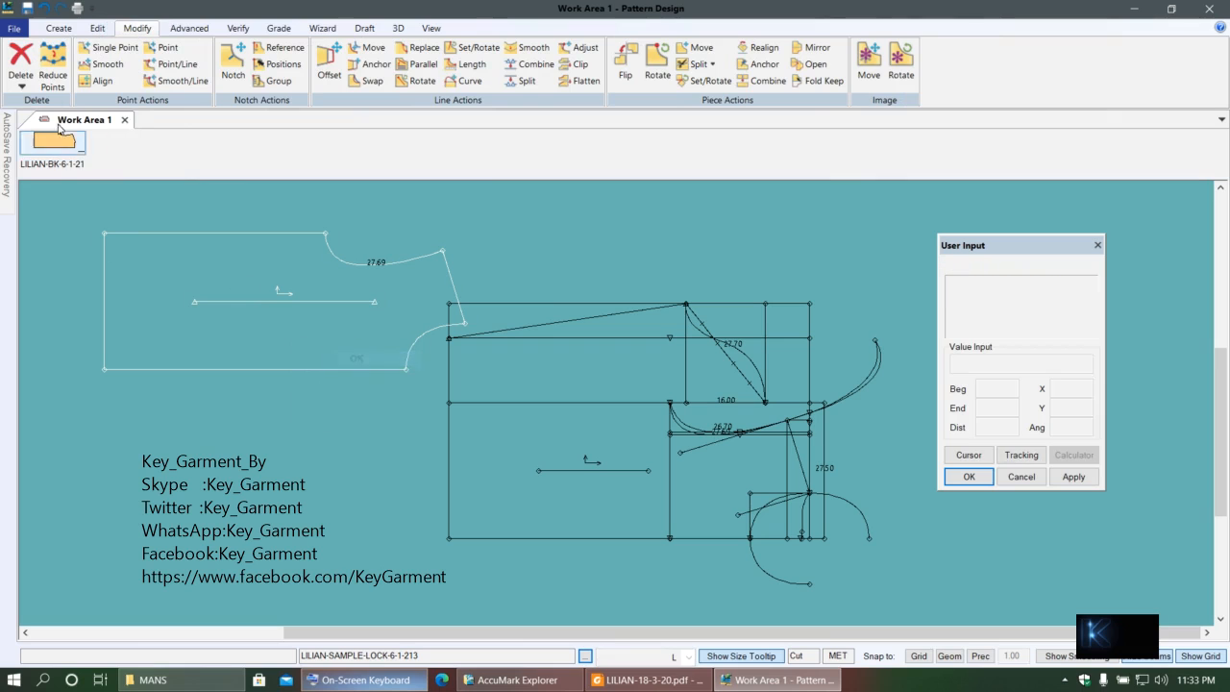
# - Begin saving the traced front piece in ROMAN2 with the file name LILIAN-FR-6-1-21
pyautogui.click(17, 27)
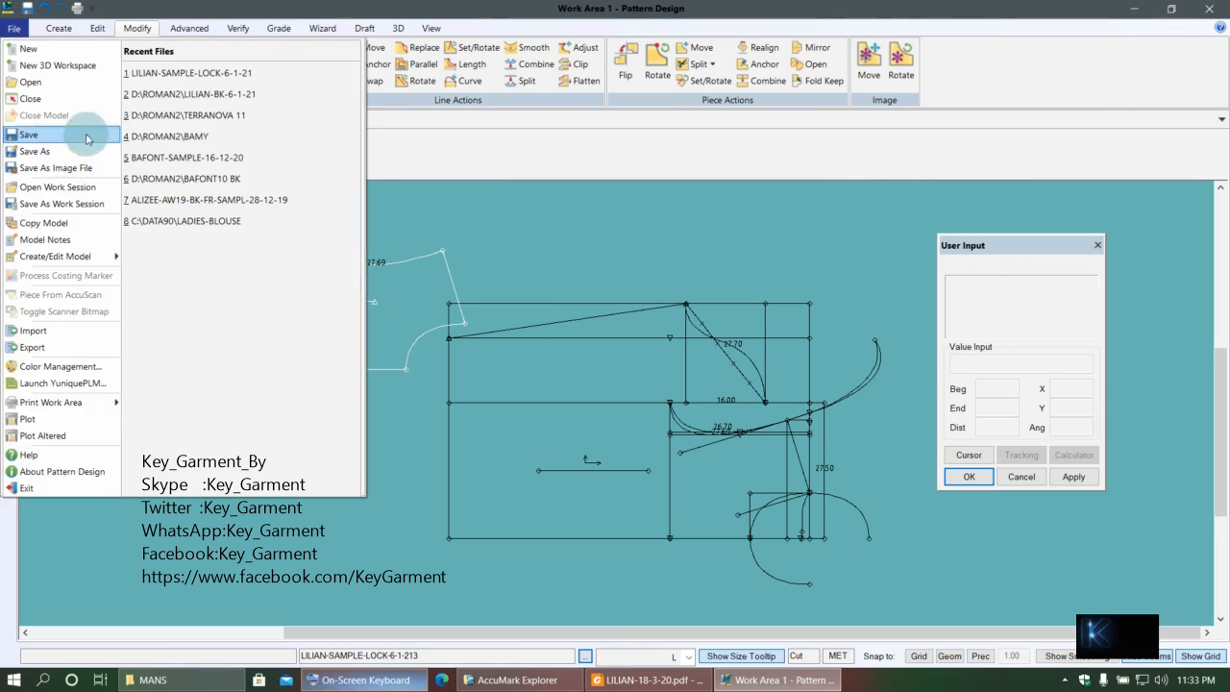
pyautogui.click(35, 151)
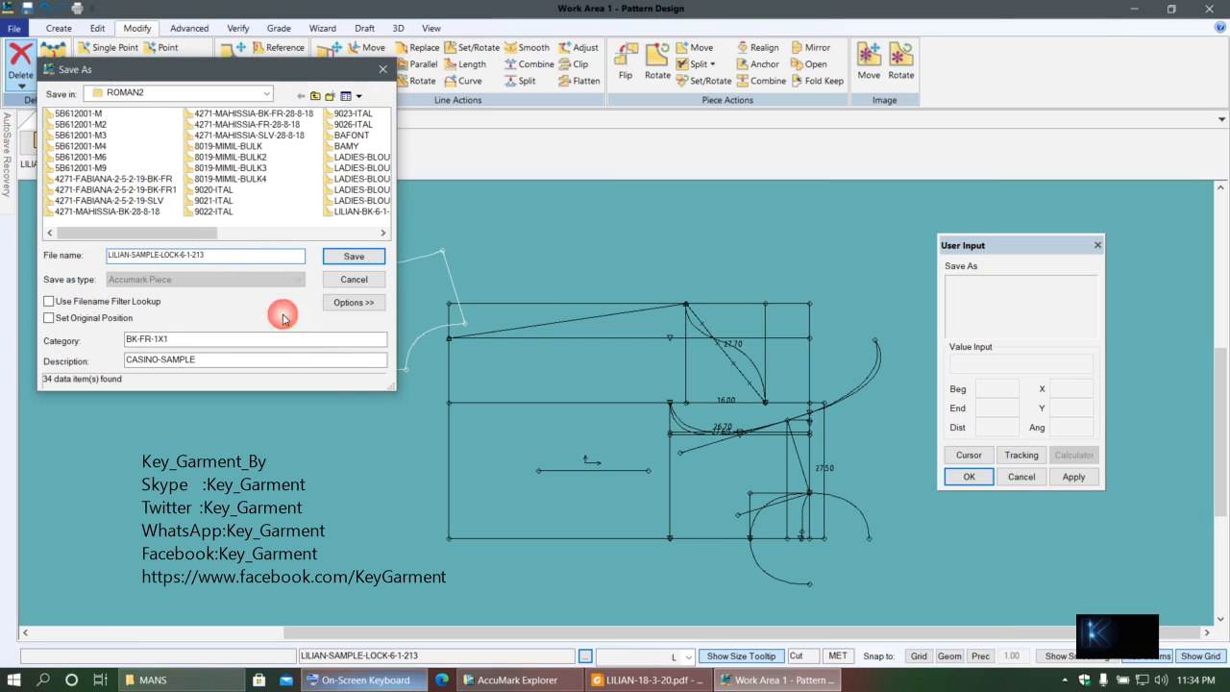
pyautogui.click(365, 679)
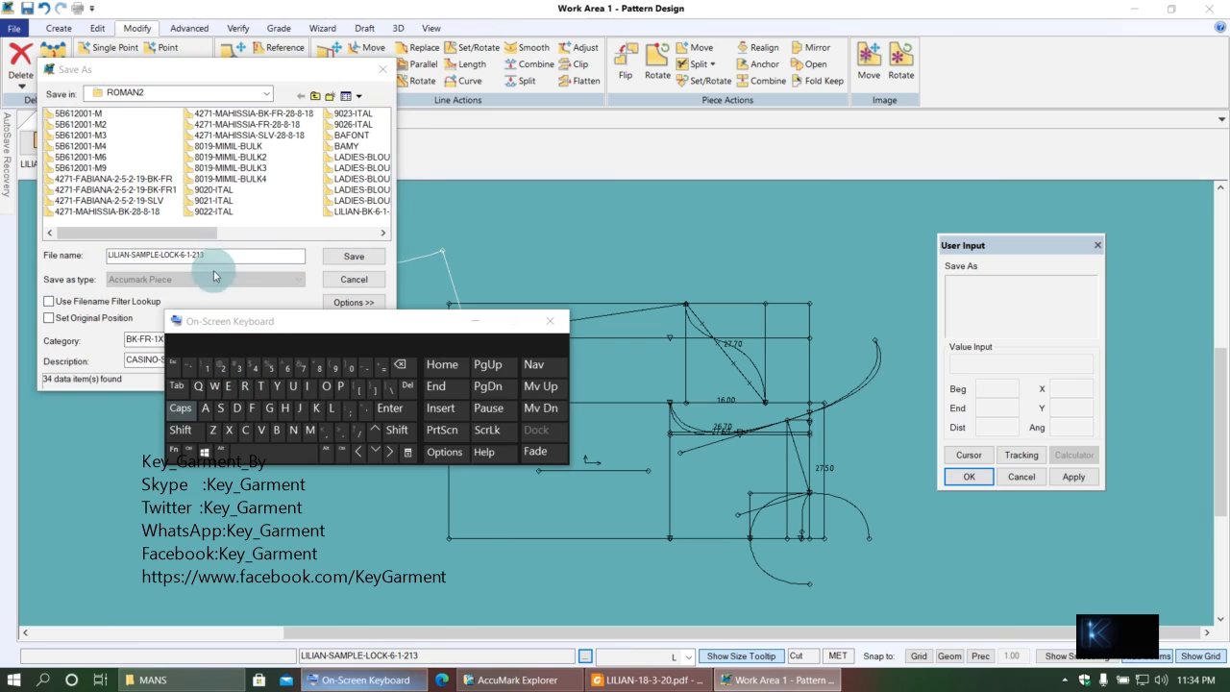
pyautogui.click(213, 256)
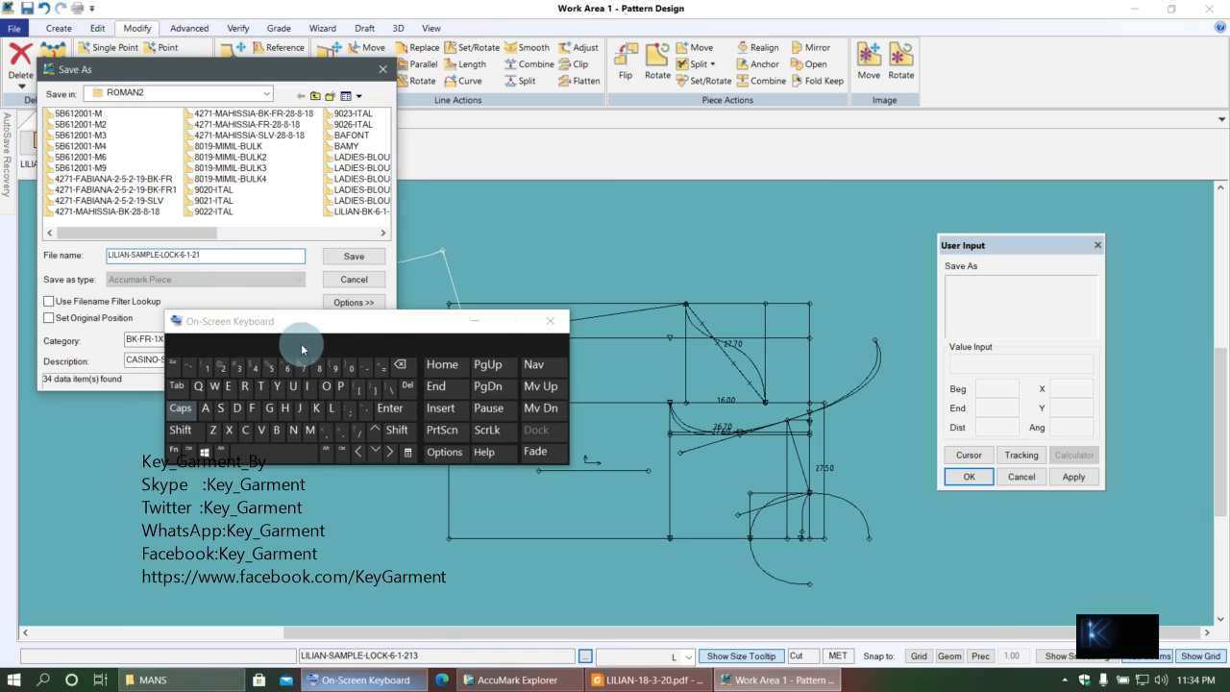
pyautogui.moveTo(293, 330); pyautogui.dragTo(213, 470)
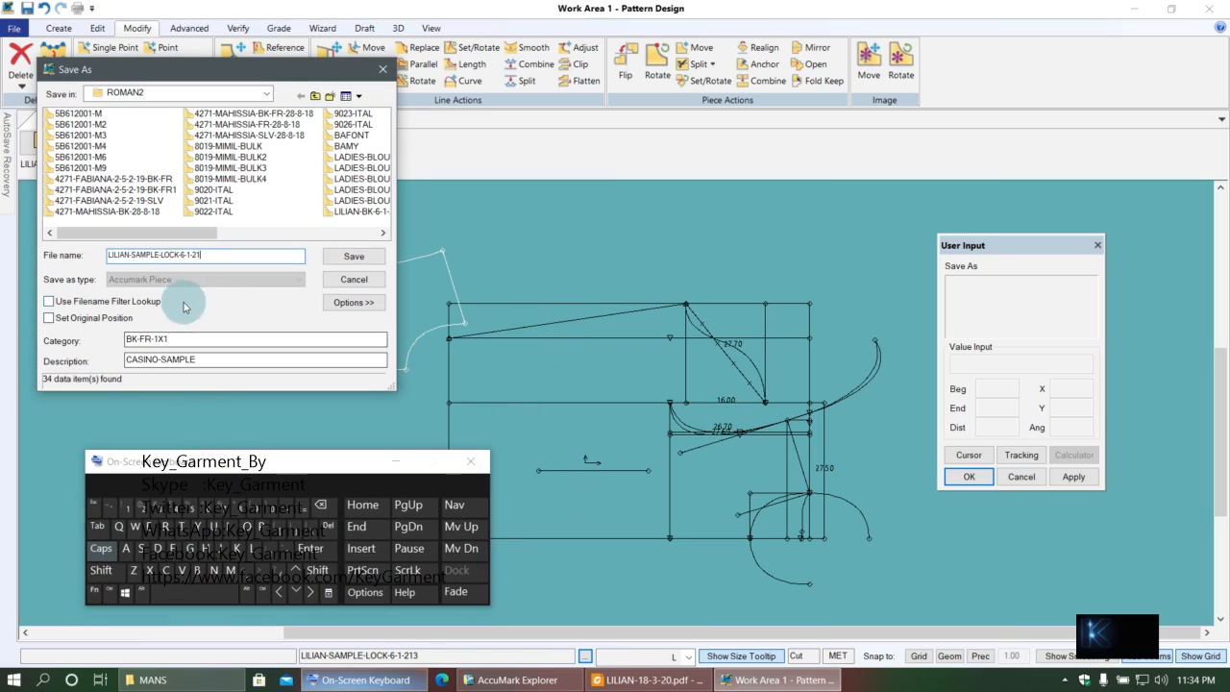
pyautogui.moveTo(213, 69); pyautogui.dragTo(310, 91)
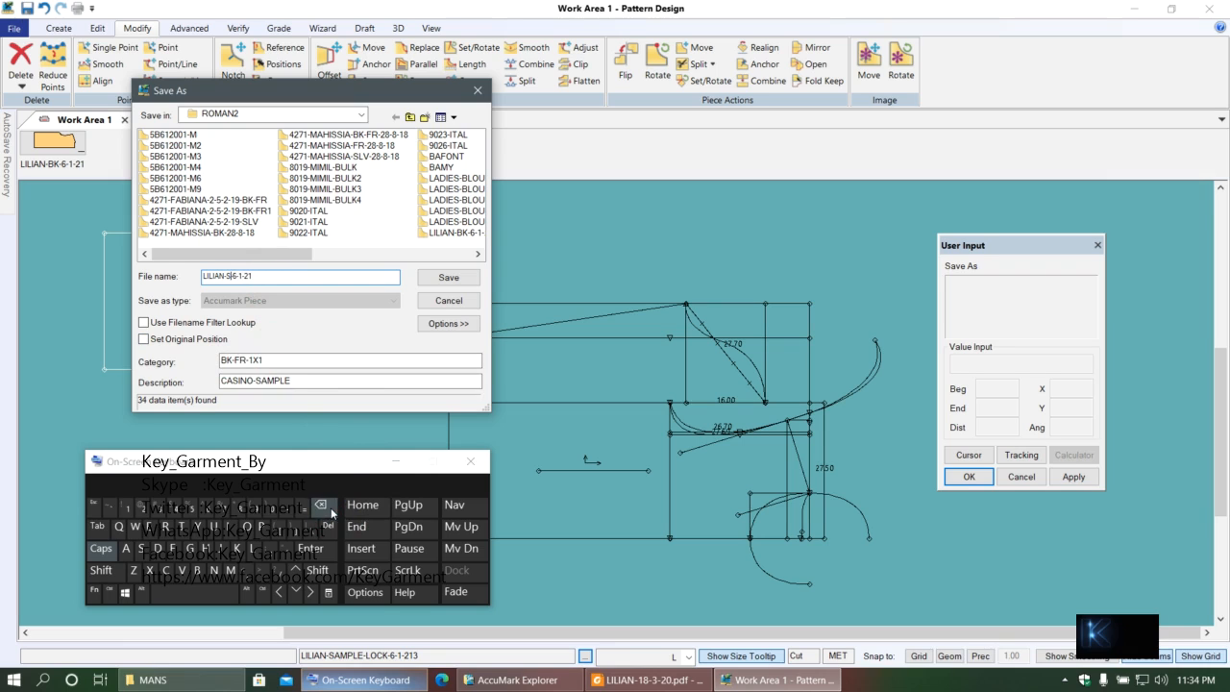
pyautogui.click(173, 544)
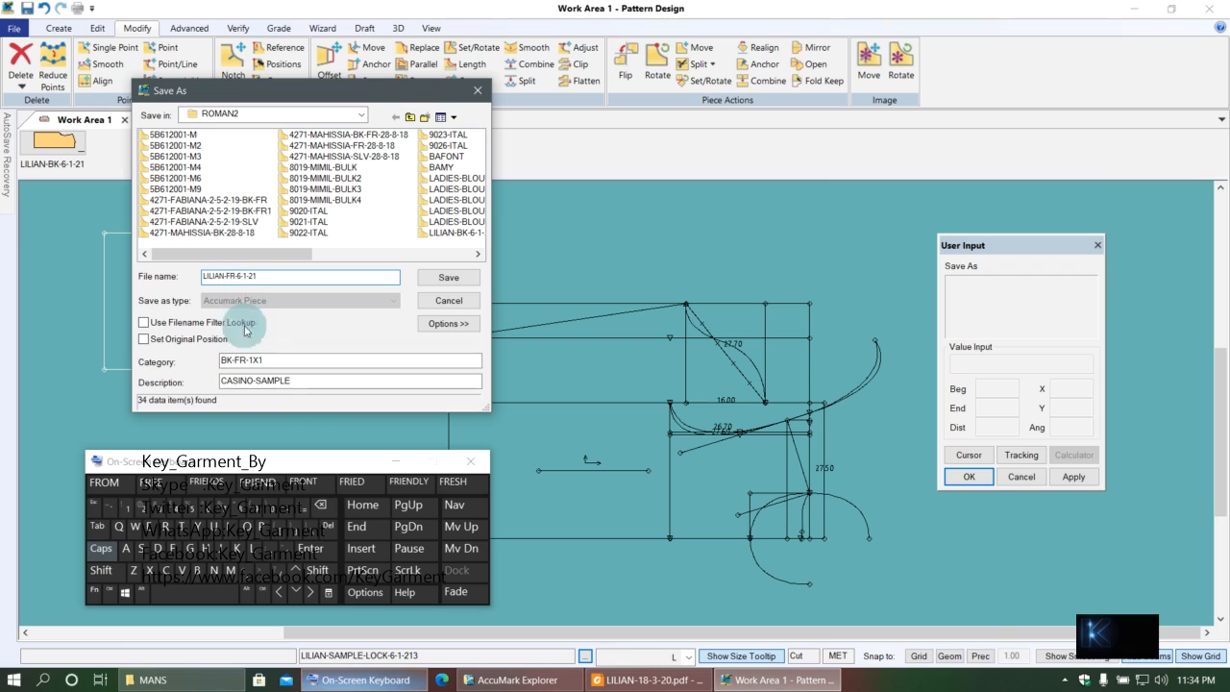
# - Set the front piece's category to FR-1X1 and complete the save
pyautogui.doubleClick(246, 364)
pyautogui.click(239, 365)
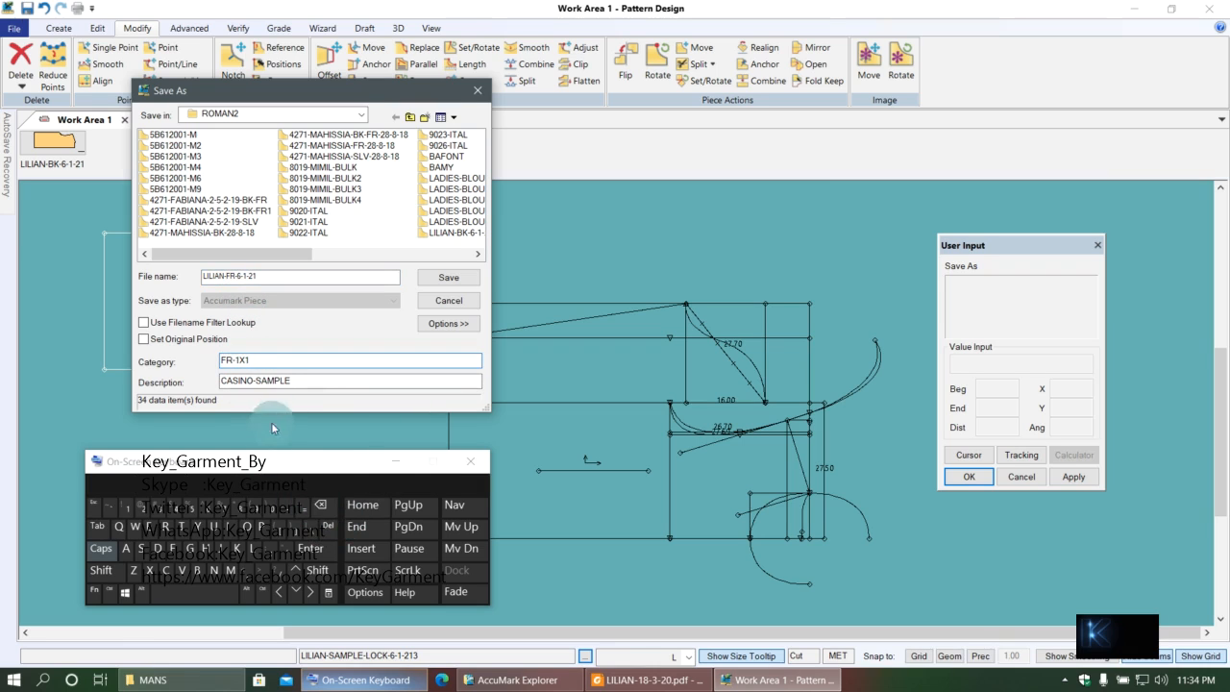
pyautogui.click(310, 548)
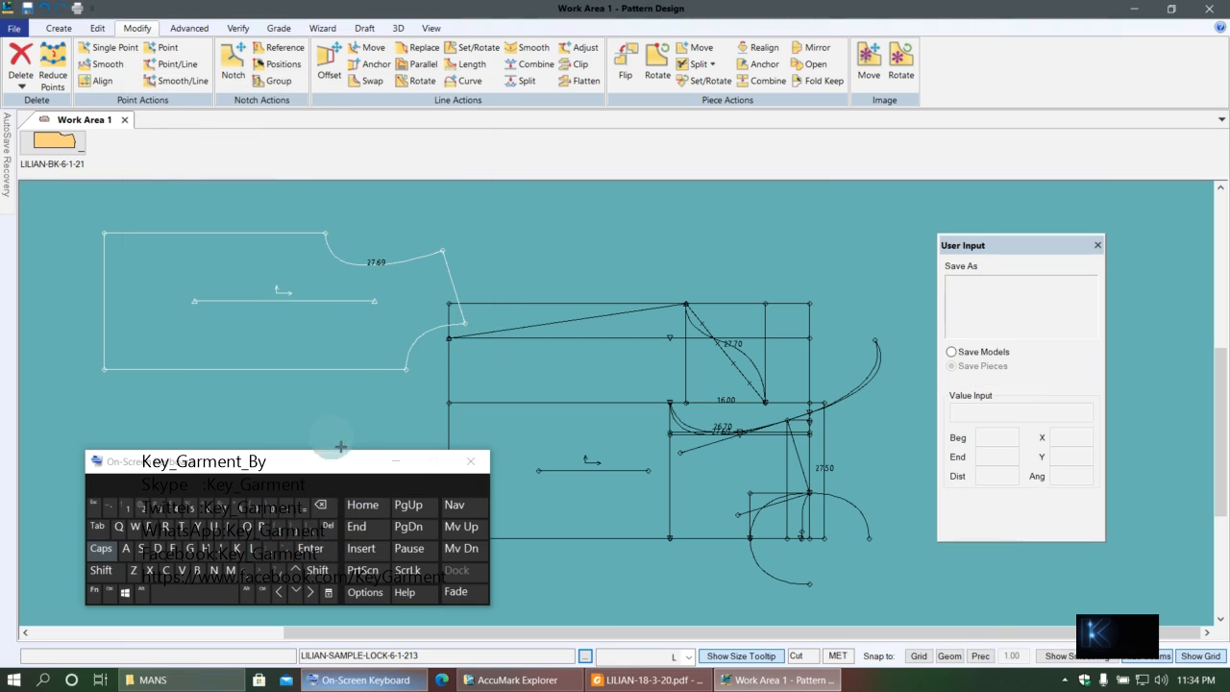
pyautogui.rightClick(282, 349)
pyautogui.click(274, 335)
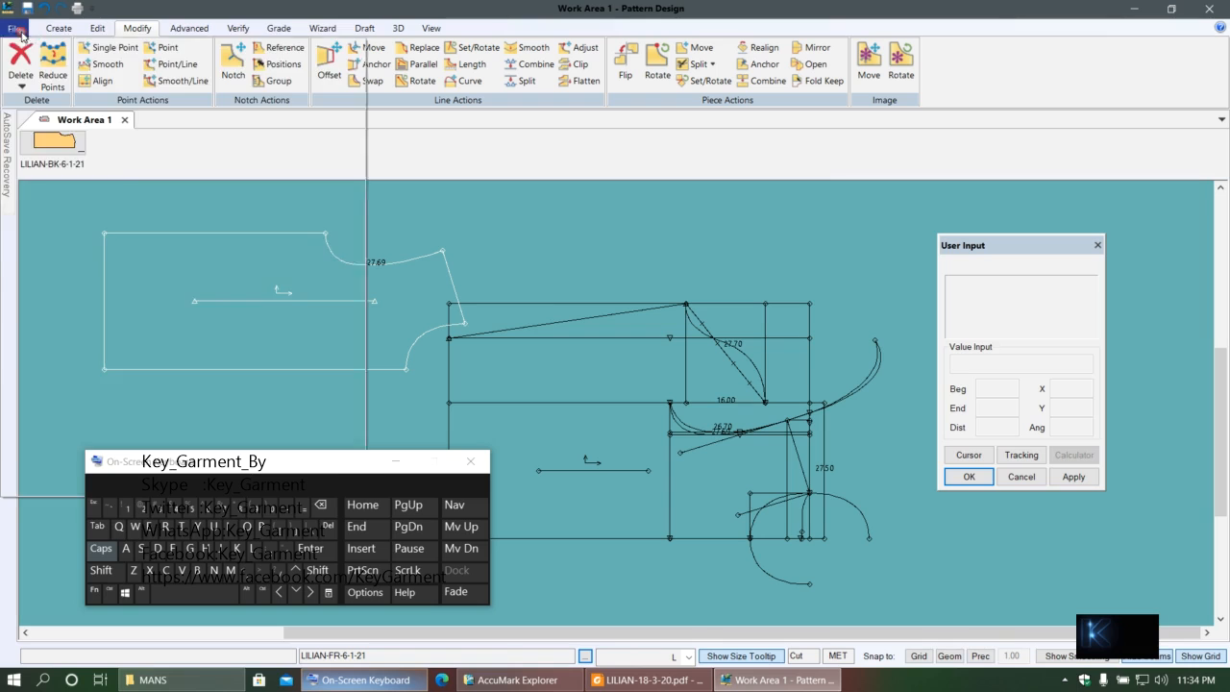
# - Use Save As on the front piece again, overwriting LILIAN-FR-6-1-21 in ROMAN2
pyautogui.click(14, 28)
pyautogui.click(39, 151)
pyautogui.click(359, 331)
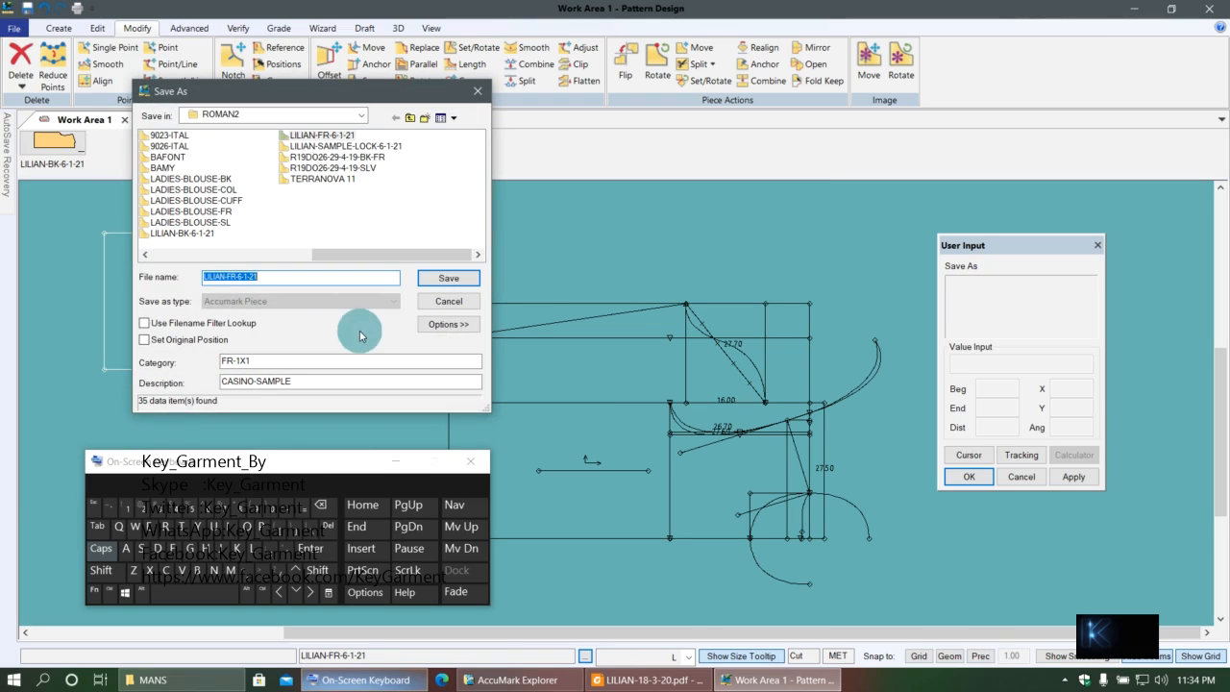
pyautogui.click(448, 278)
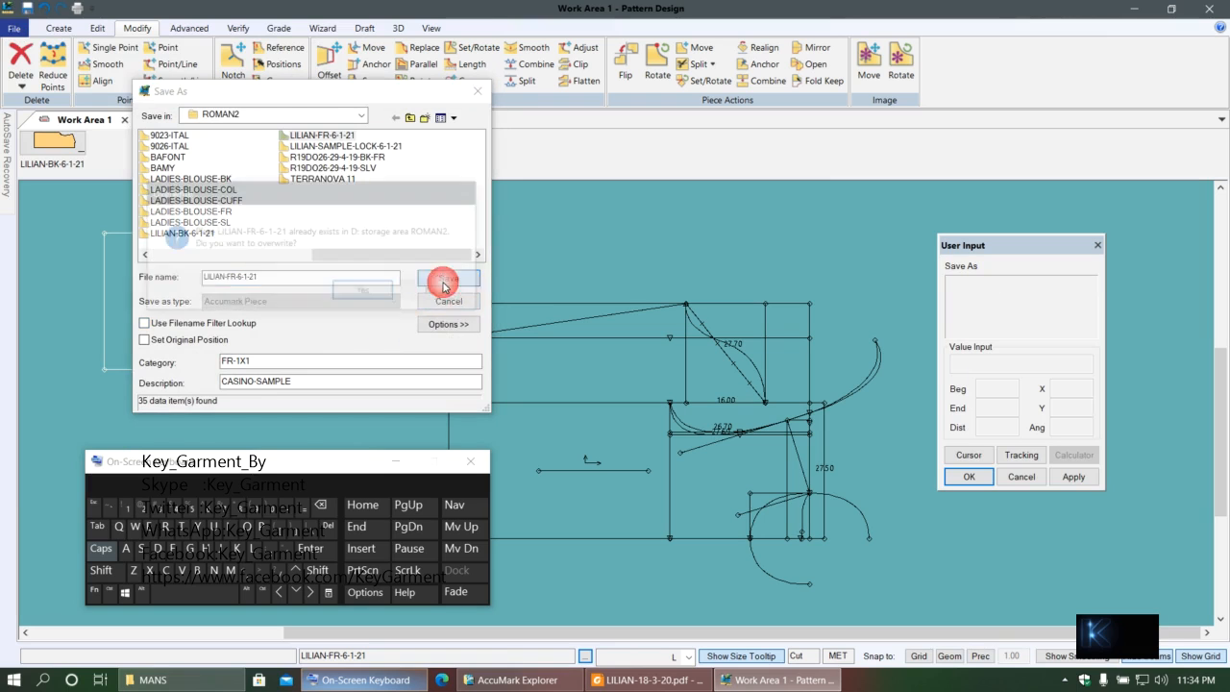
pyautogui.click(357, 299)
pyautogui.rightClick(289, 313)
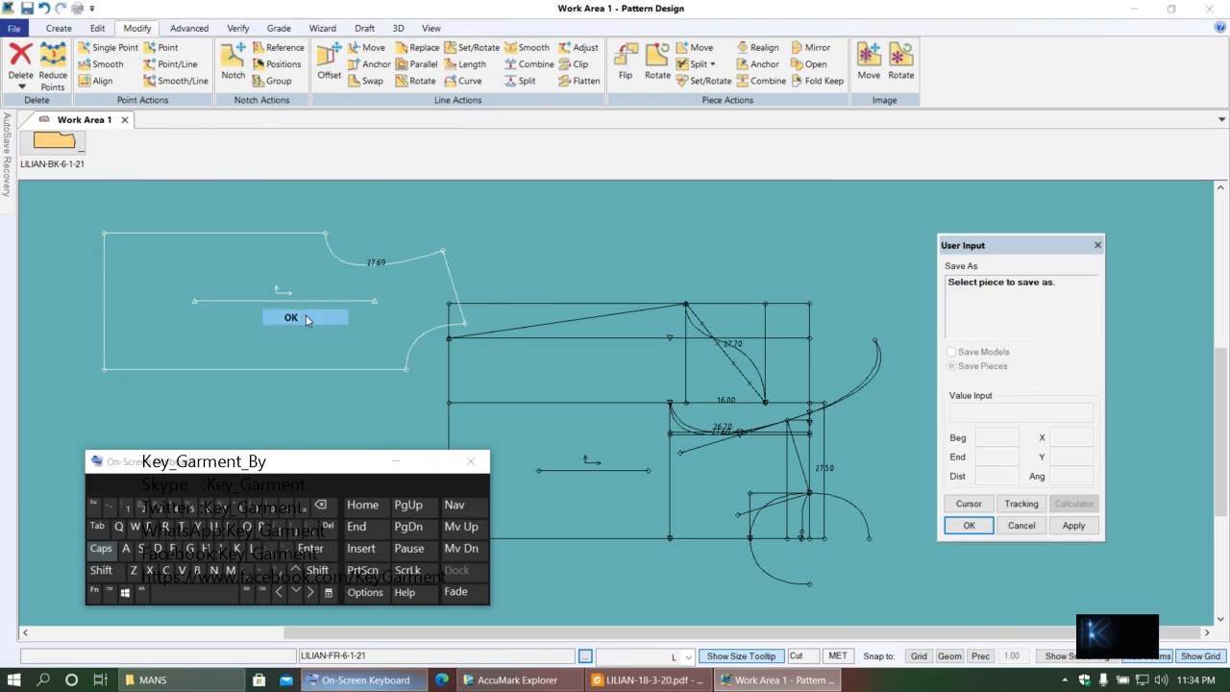
pyautogui.click(297, 315)
# - Send the front piece to the piece icon menu and reposition the full draft in the work area
pyautogui.rightClick(319, 402)
pyautogui.click(379, 313)
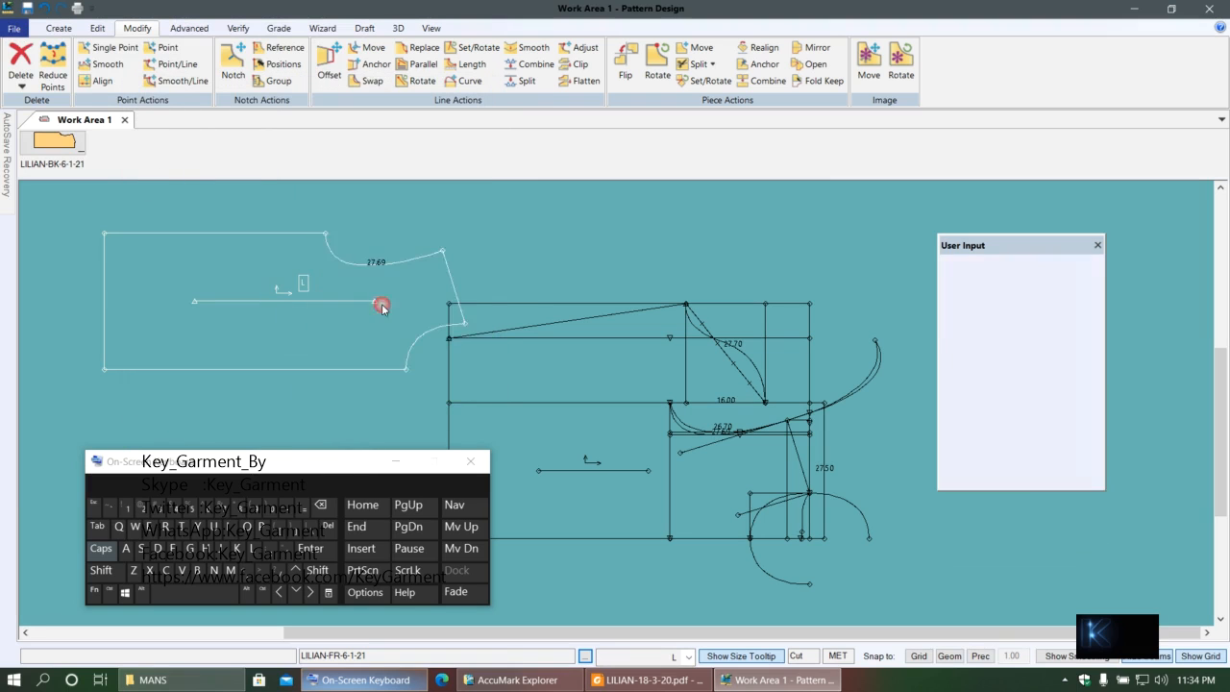
pyautogui.moveTo(560, 394); pyautogui.dragTo(520, 305)
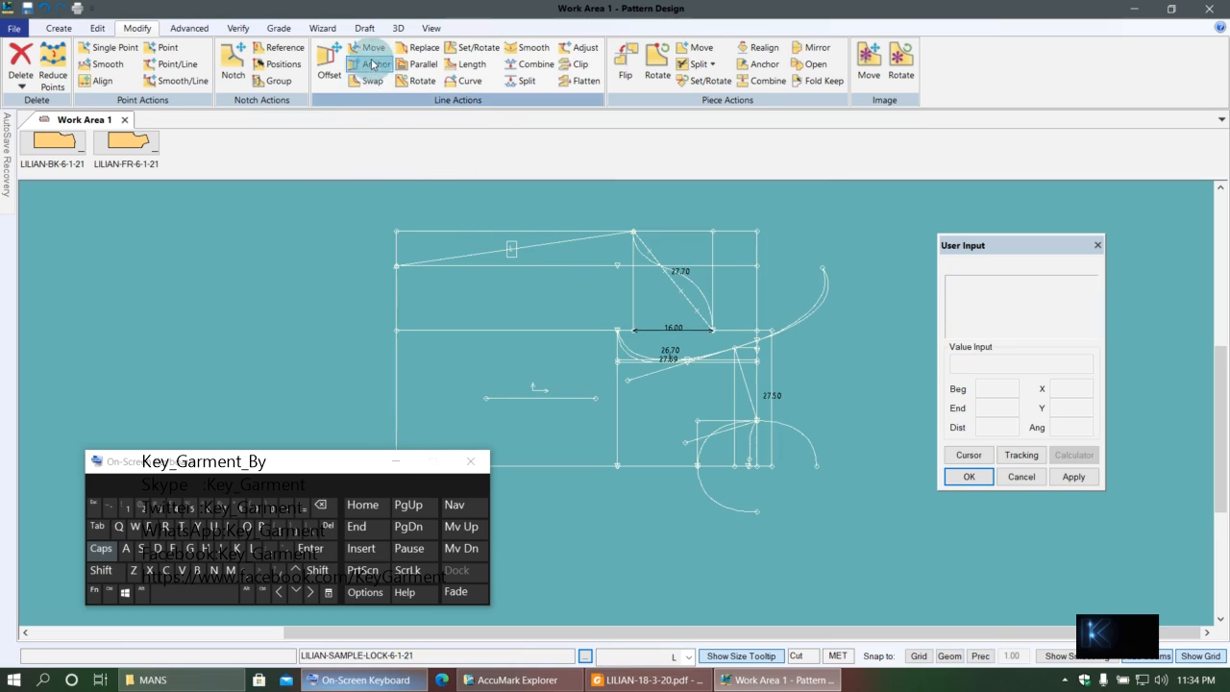
# - Trace the sleeve outline from the draft as a normal piece and place it in the empty space beside the draft
pyautogui.click(58, 28)
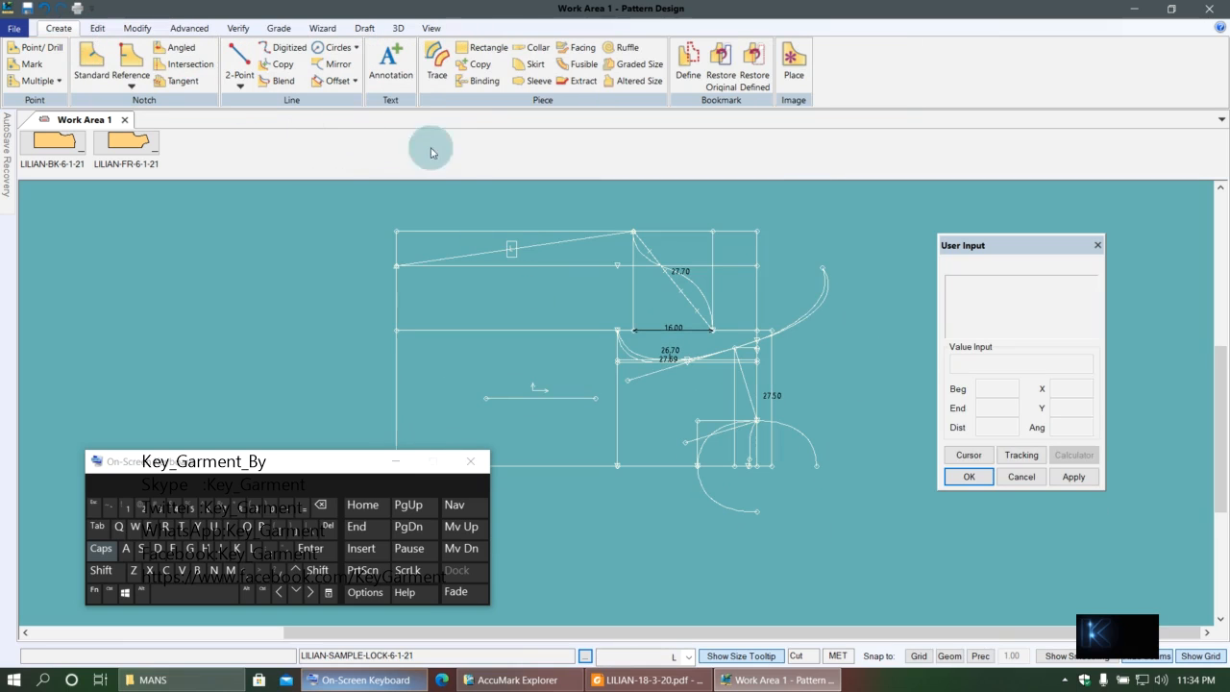
pyautogui.click(445, 77)
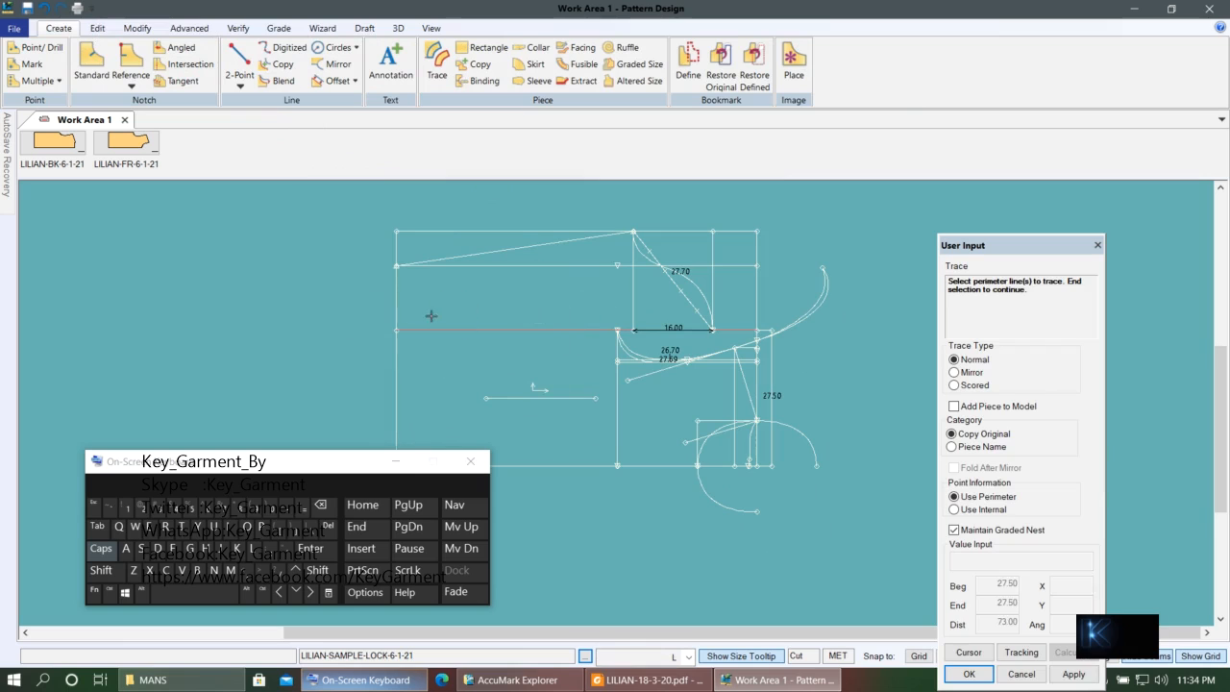
pyautogui.click(403, 296)
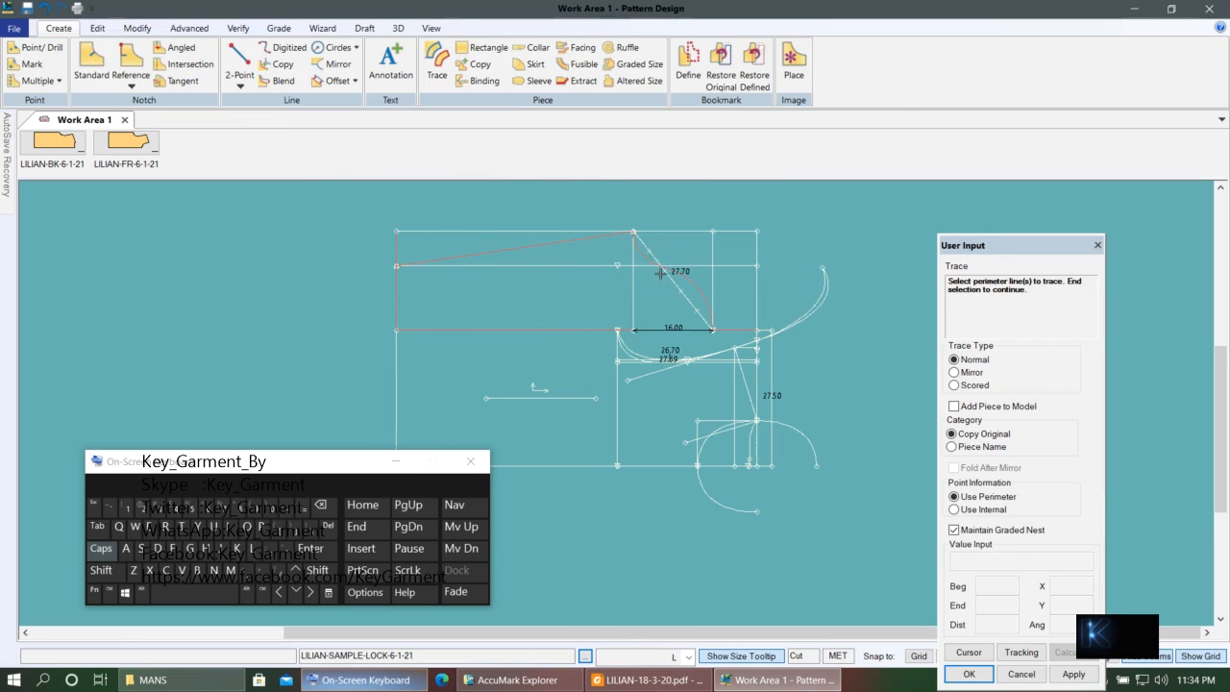
pyautogui.rightClick(668, 344)
pyautogui.click(625, 305)
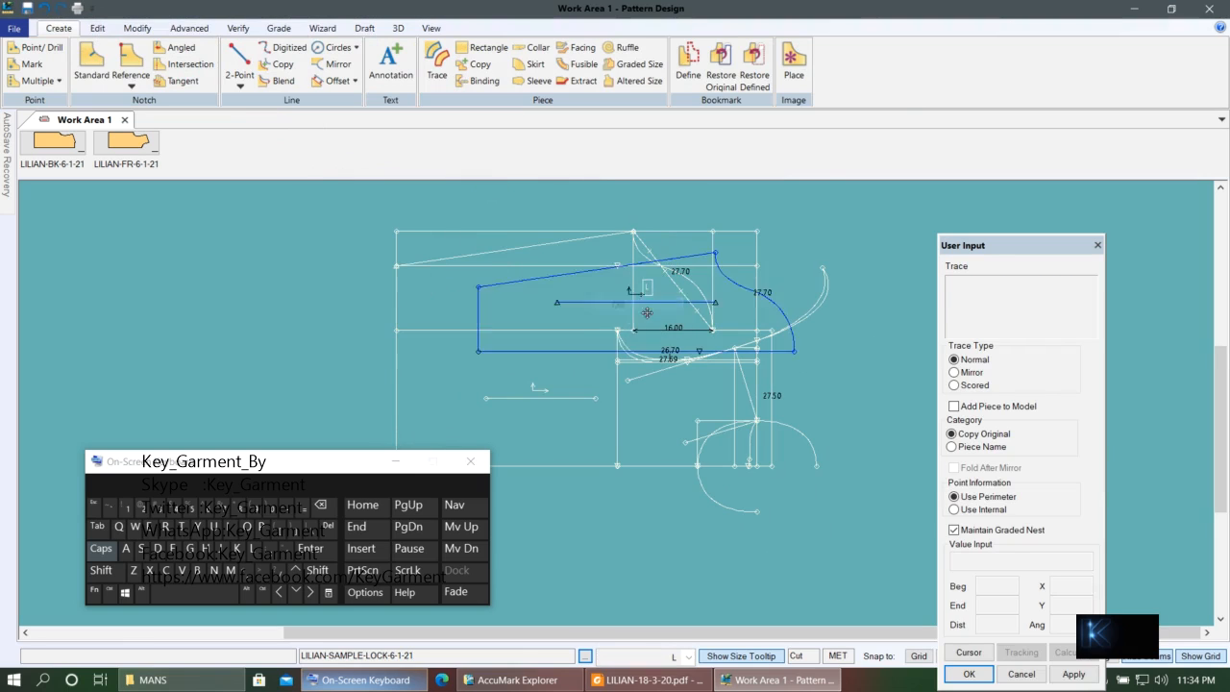
pyautogui.scroll(-1, 764, 368)
pyautogui.click(291, 285)
pyautogui.rightClick(331, 298)
pyautogui.click(332, 298)
pyautogui.rightClick(329, 299)
pyautogui.click(330, 299)
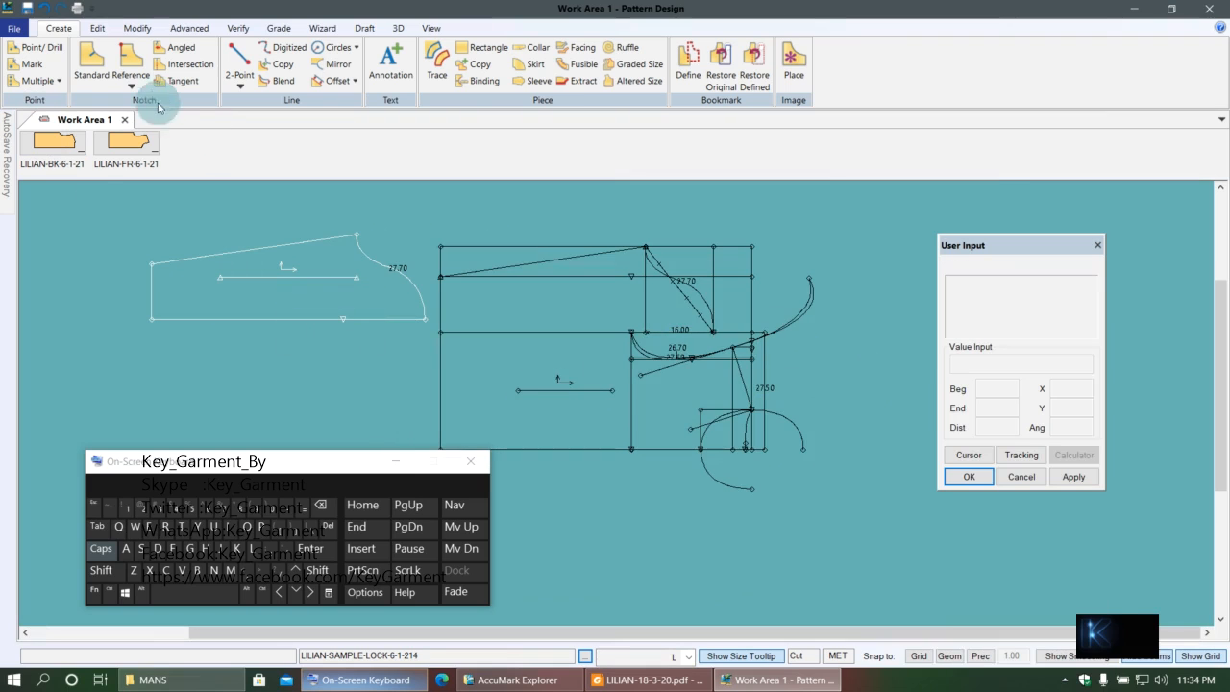
# - Delete the extra intermediate point on the long straight lower edge of the traced sleeve
pyautogui.click(137, 27)
pyautogui.click(21, 86)
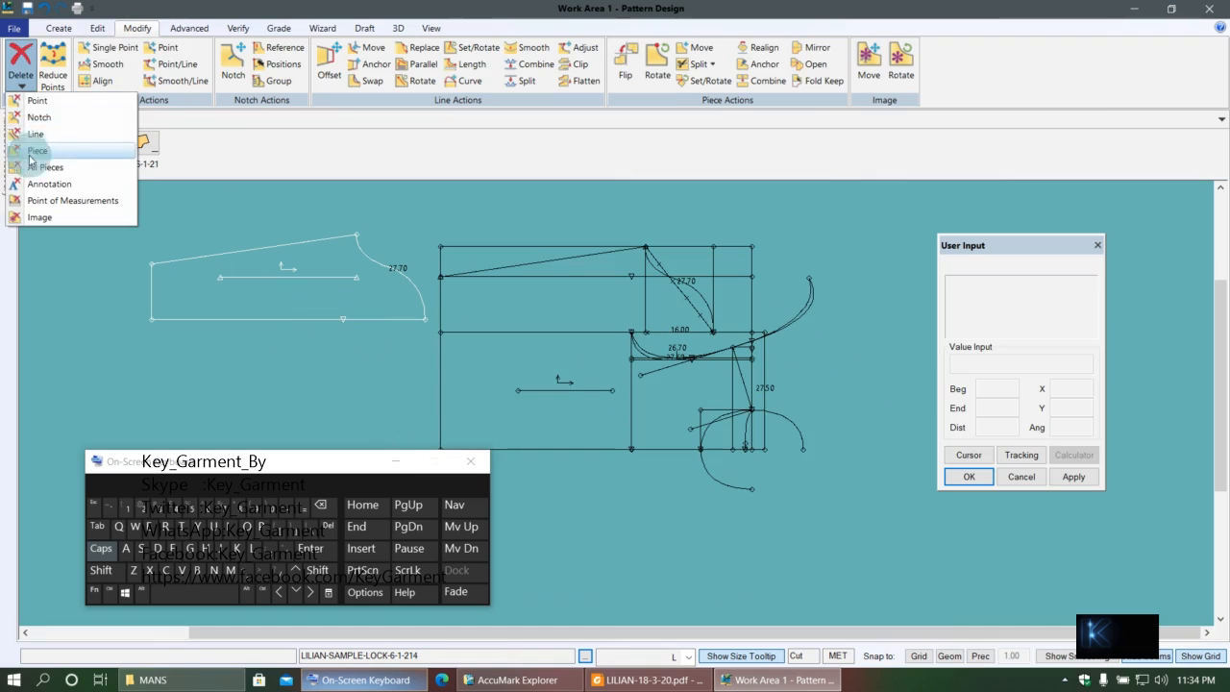
pyautogui.click(39, 116)
pyautogui.click(21, 86)
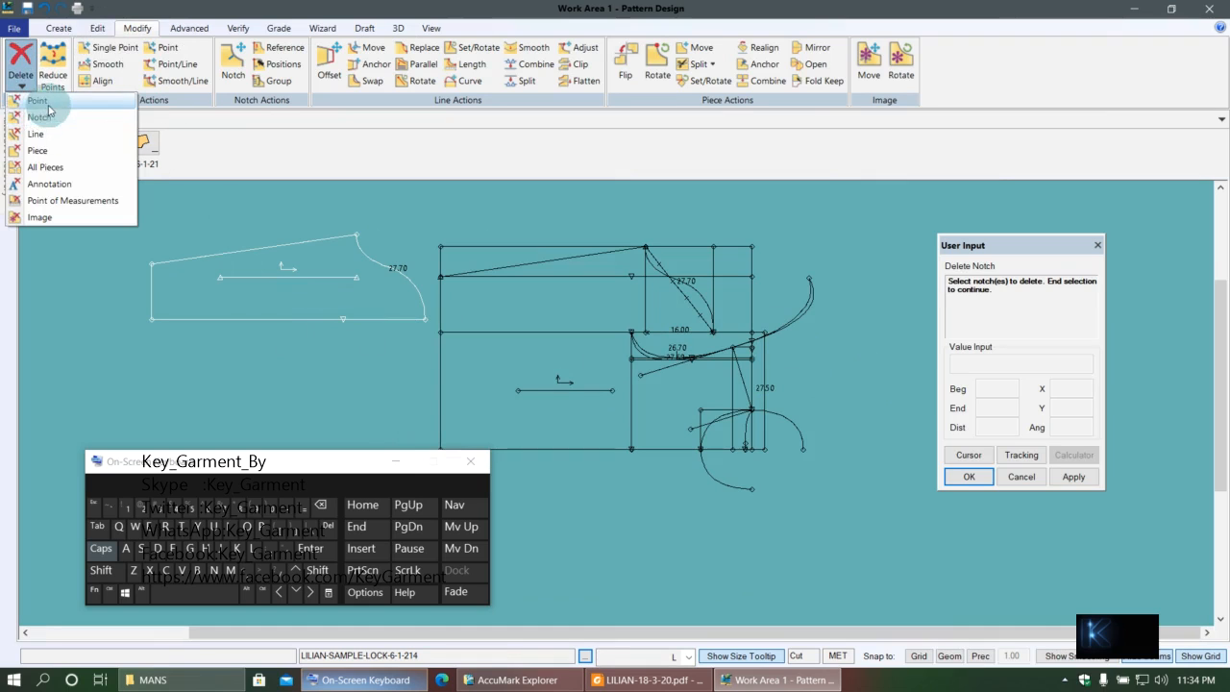
pyautogui.click(37, 100)
pyautogui.rightClick(354, 319)
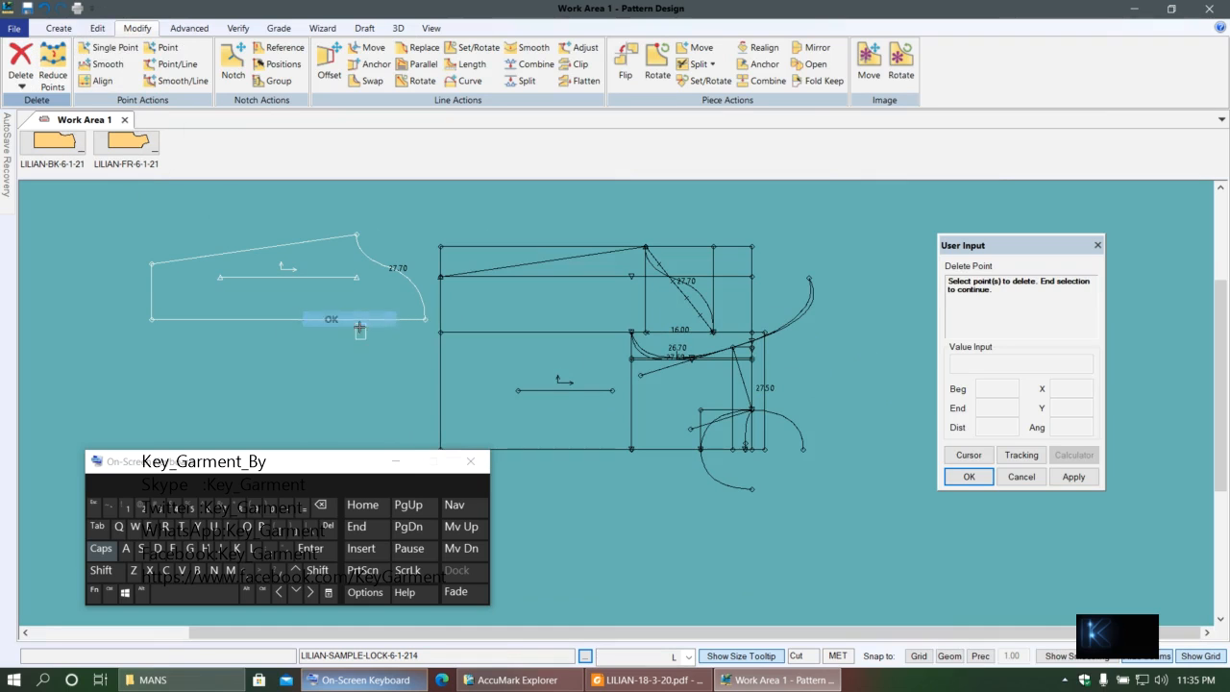
pyautogui.scroll(2, 284, 271)
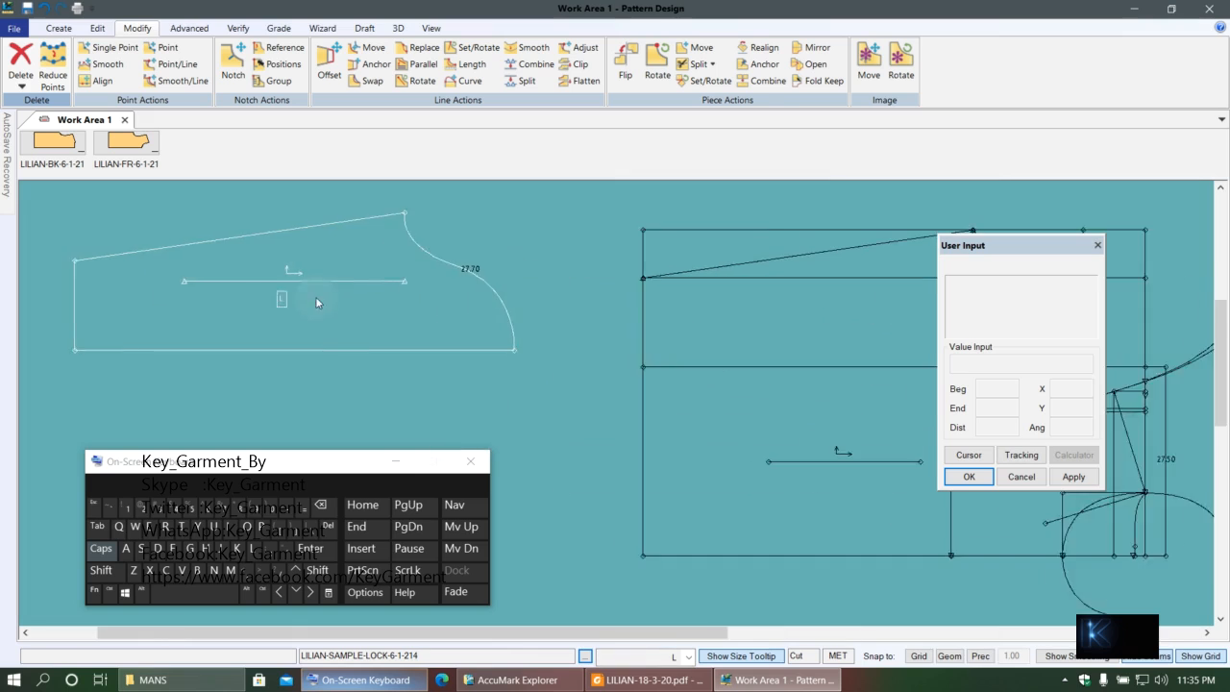
pyautogui.scroll(2, 327, 303)
pyautogui.moveTo(387, 331); pyautogui.dragTo(399, 333)
pyautogui.moveTo(298, 326); pyautogui.dragTo(295, 318)
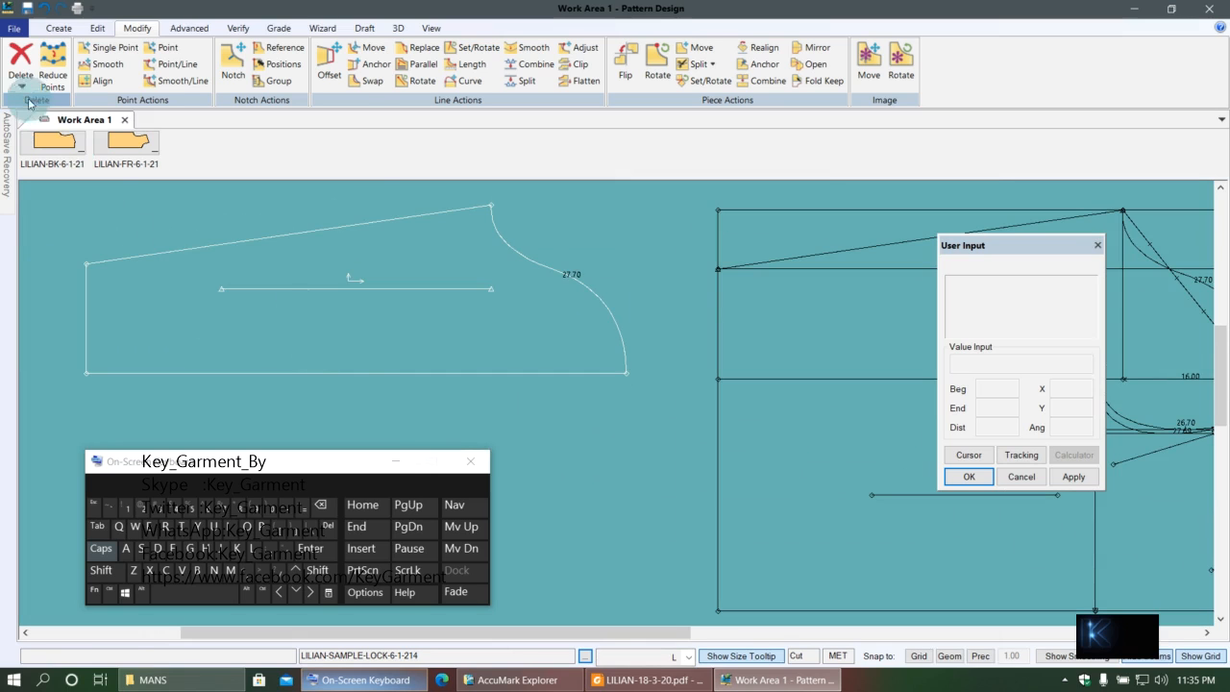
# - Start saving the sleeve under a new name in ROMAN2 and set the file name to LILIAN-SLV-6-1-21
pyautogui.click(15, 28)
pyautogui.click(35, 151)
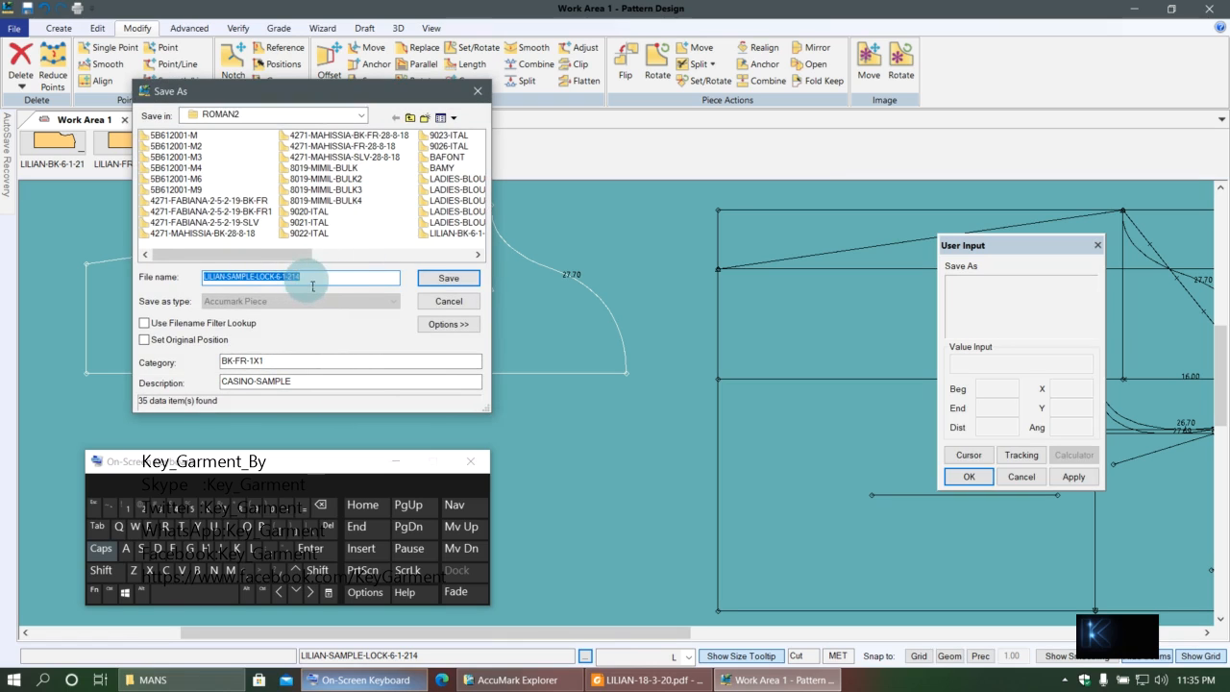
pyautogui.click(342, 506)
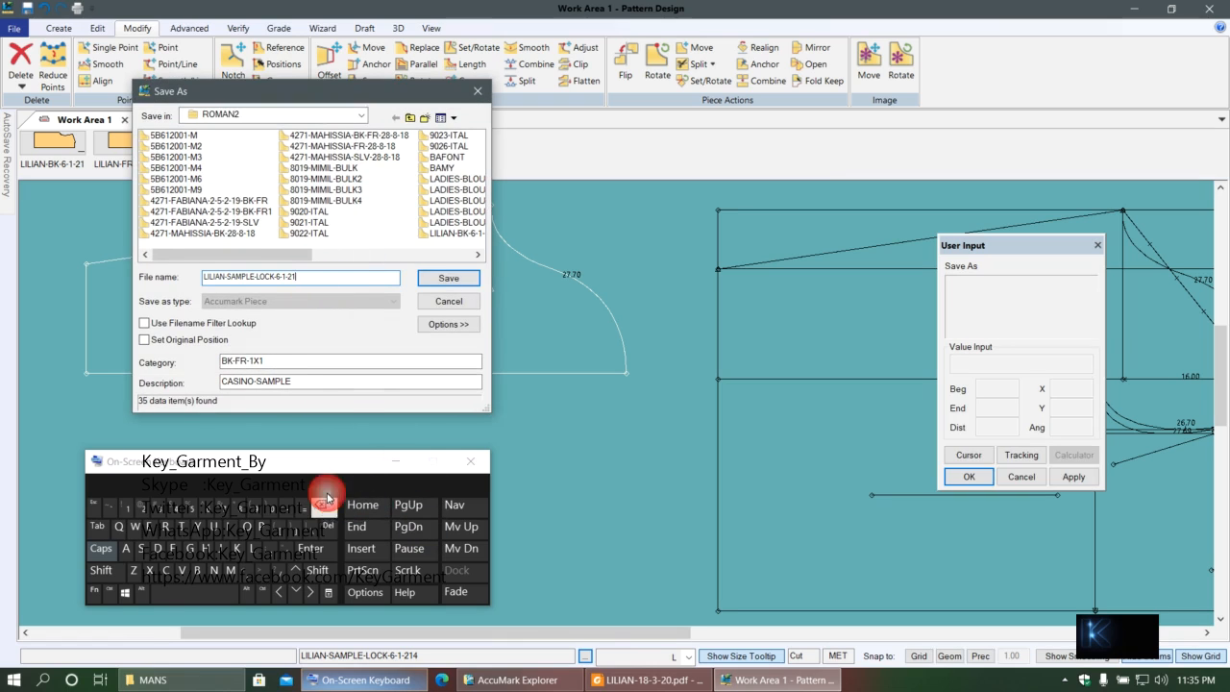
pyautogui.click(281, 281)
pyautogui.click(320, 505)
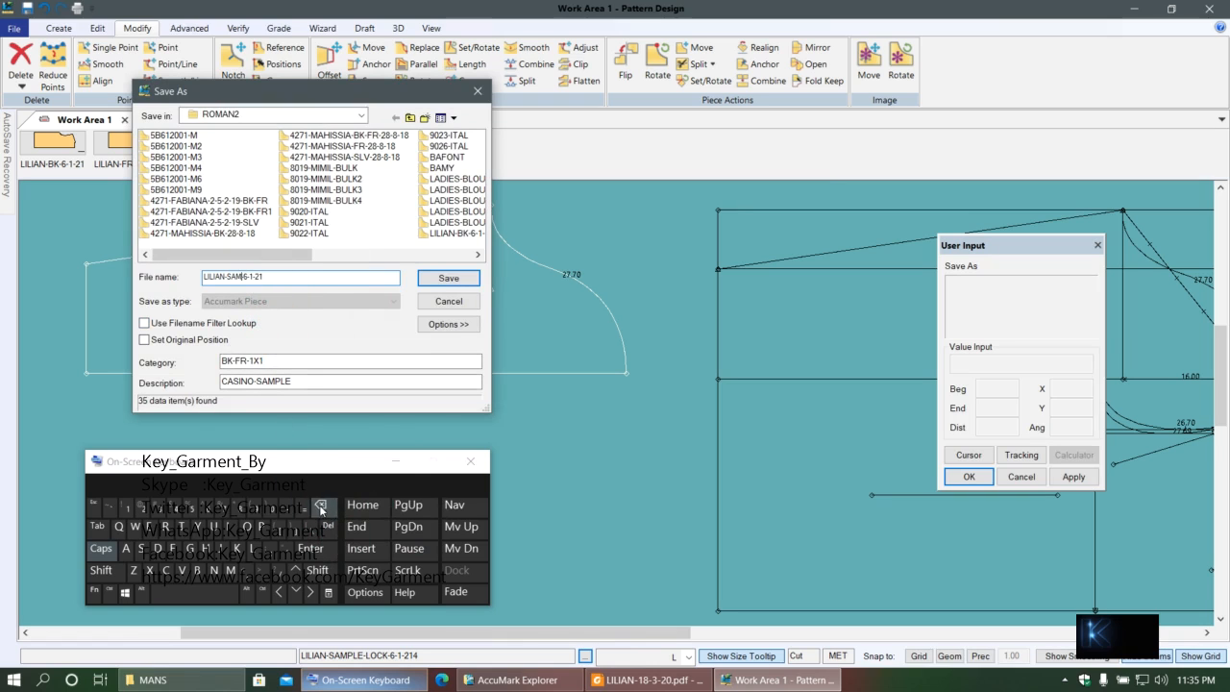
pyautogui.click(320, 506)
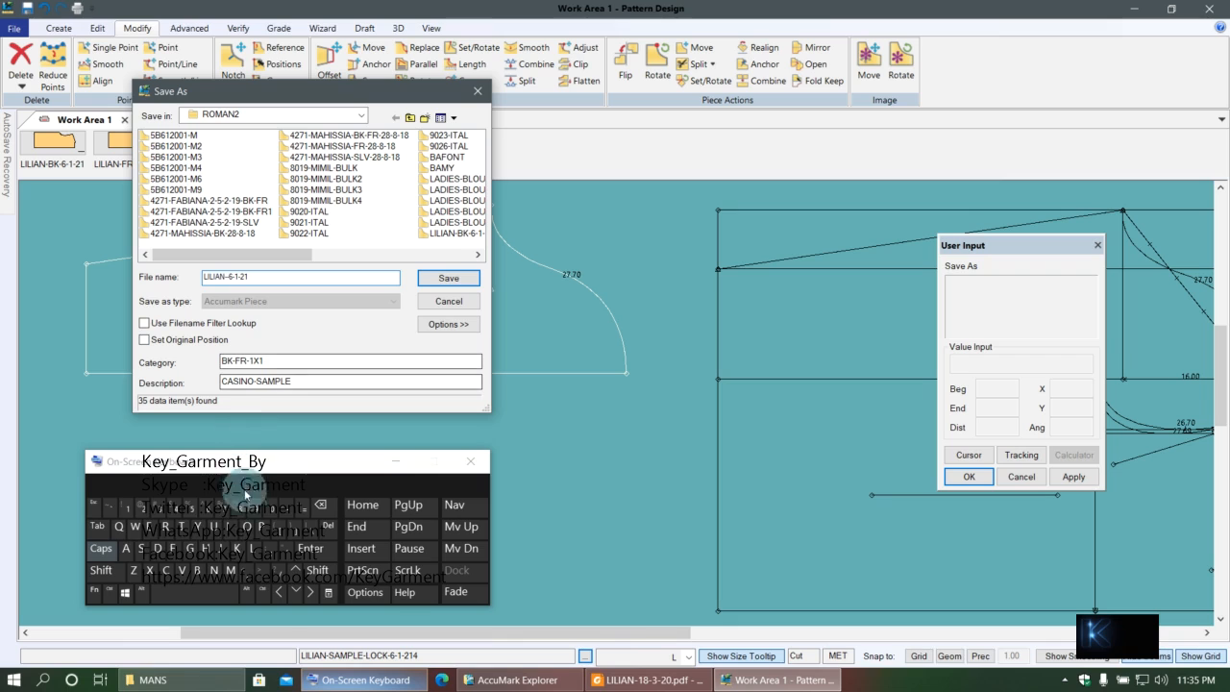
pyautogui.click(142, 548)
pyautogui.click(253, 549)
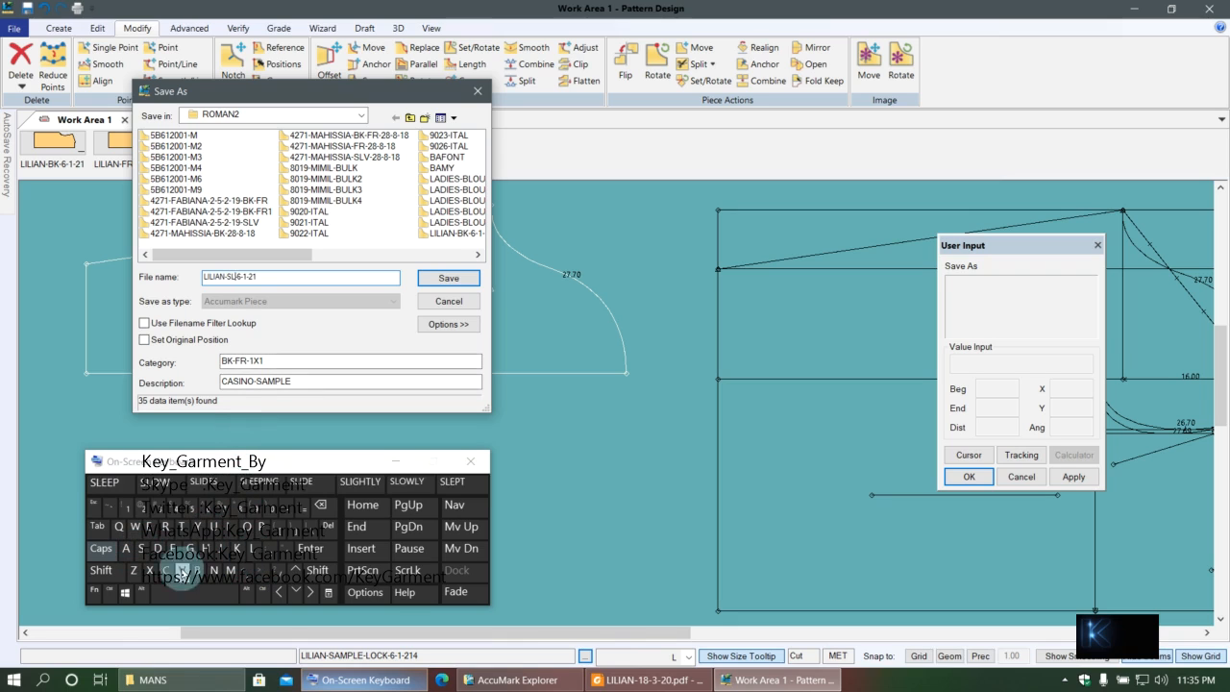
pyautogui.click(181, 570)
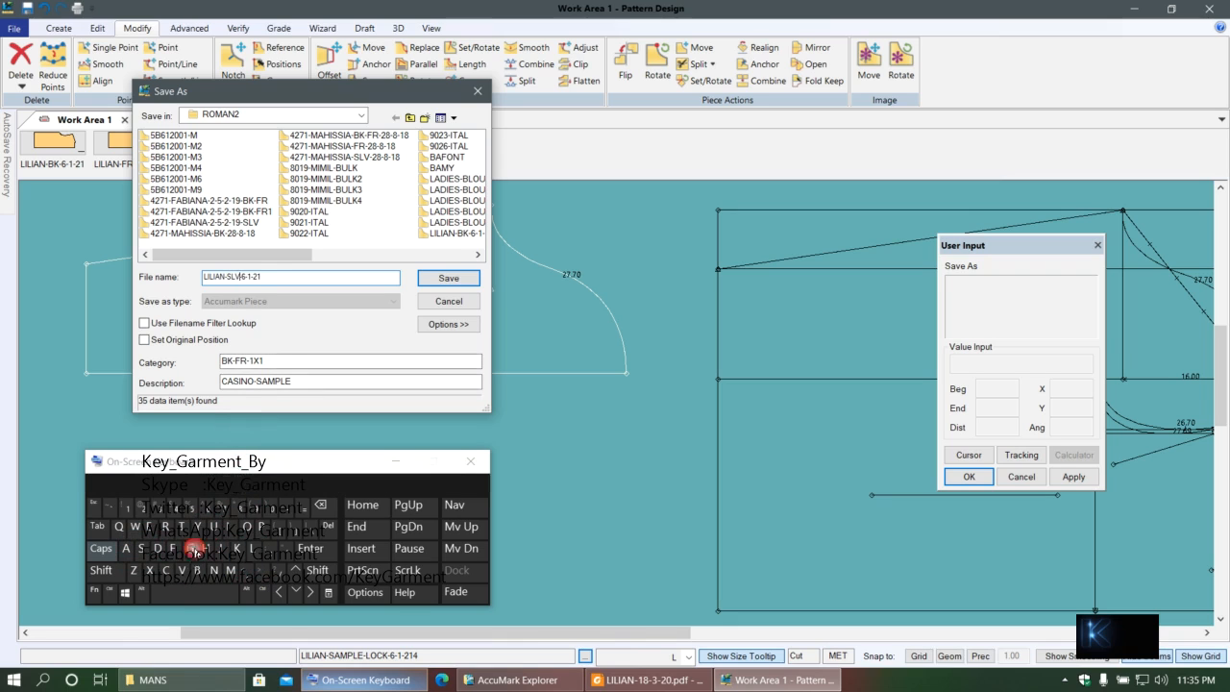
# - Set the sleeve piece's category to SLV-1X2
pyautogui.click(248, 362)
pyautogui.click(328, 527)
pyautogui.click(321, 506)
pyautogui.click(321, 506)
pyautogui.click(142, 548)
pyautogui.click(252, 549)
pyautogui.click(183, 571)
pyautogui.click(283, 363)
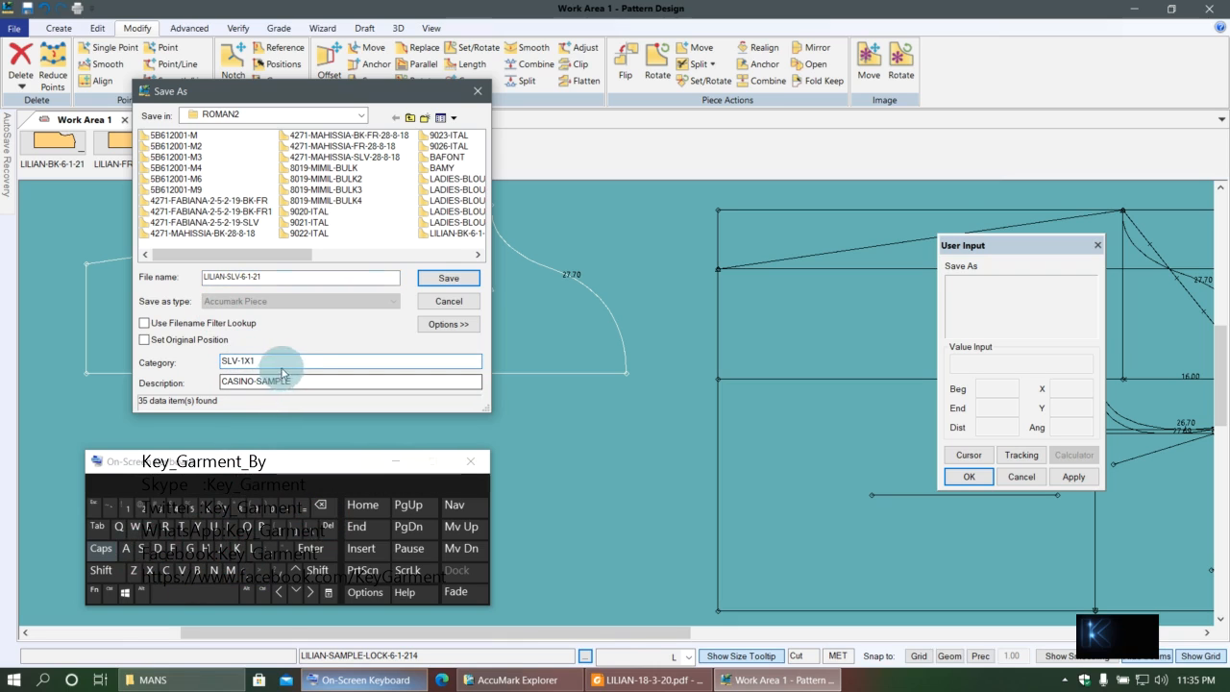
pyautogui.click(321, 506)
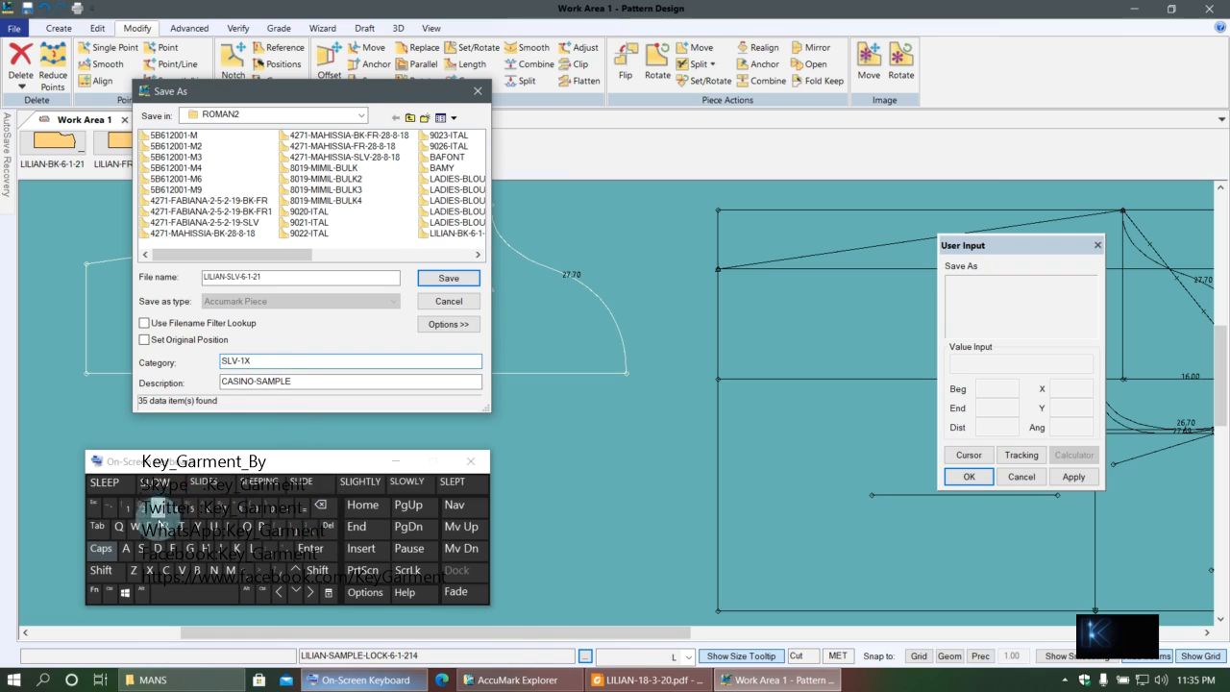
pyautogui.click(147, 507)
# - Copy the sleeve's file name and complete the save in ROMAN2
pyautogui.moveTo(288, 277); pyautogui.dragTo(143, 277)
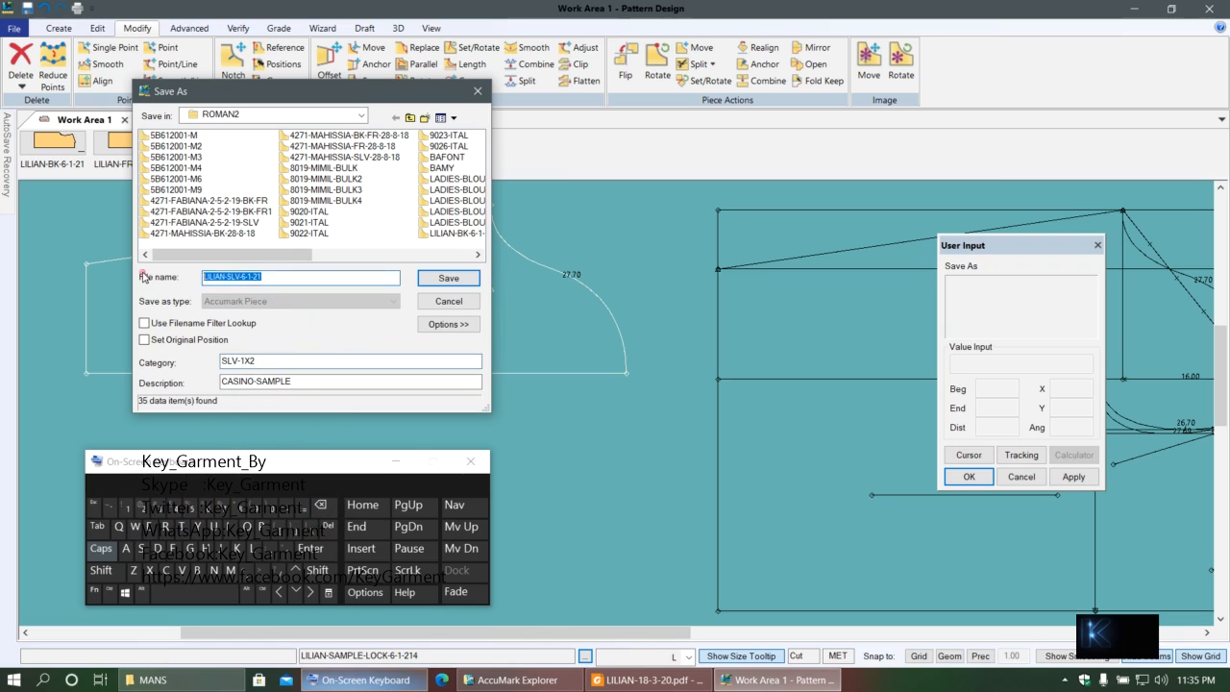
pyautogui.rightClick(280, 288)
pyautogui.click(306, 324)
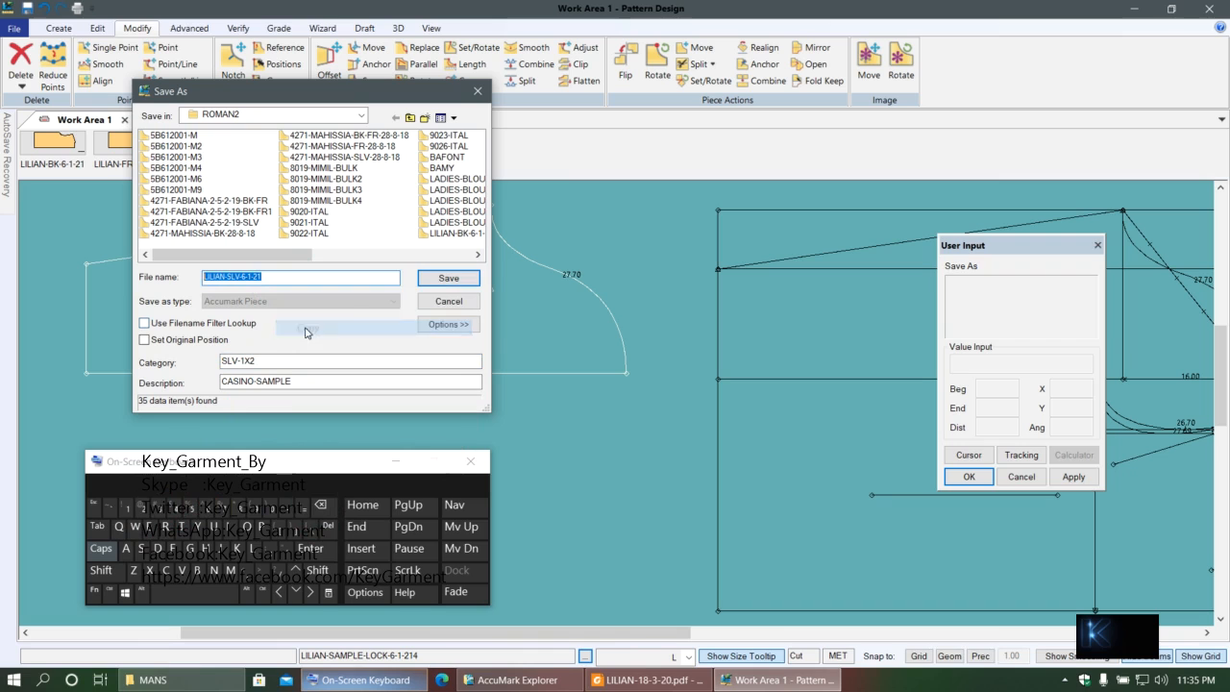
pyautogui.click(447, 281)
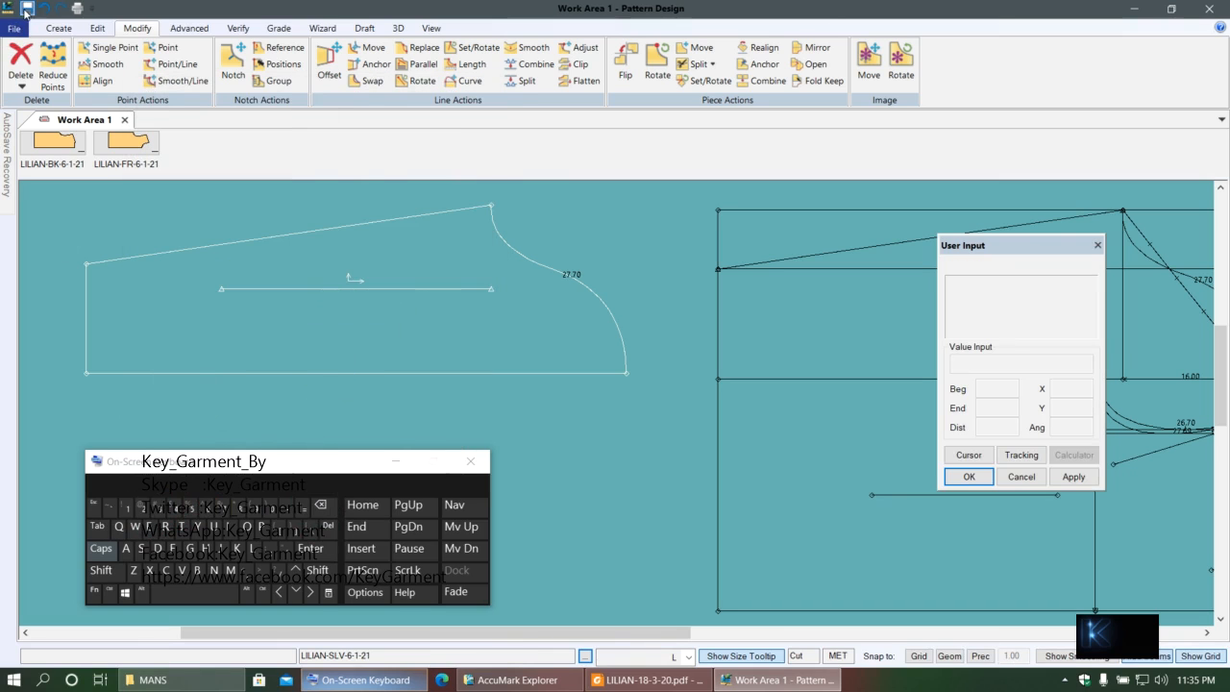
# - Save the sleeve piece once more and send it to the piece icon menu
pyautogui.click(363, 303)
pyautogui.rightClick(469, 303)
pyautogui.click(469, 303)
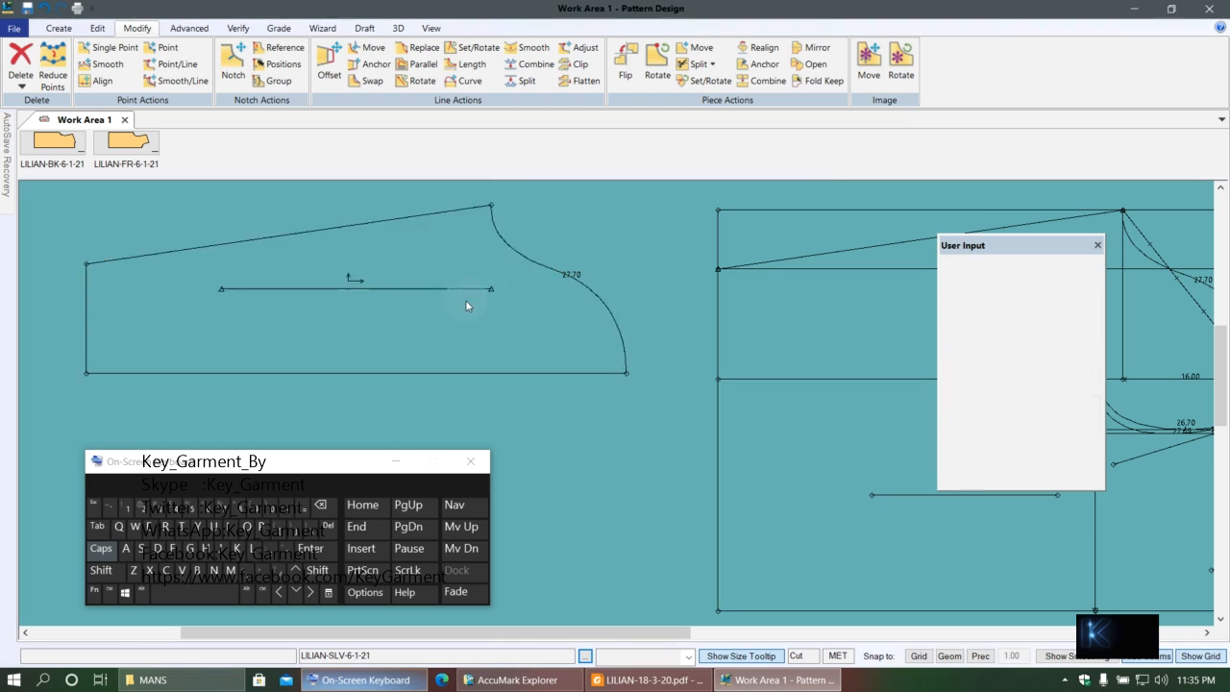
pyautogui.rightClick(413, 312)
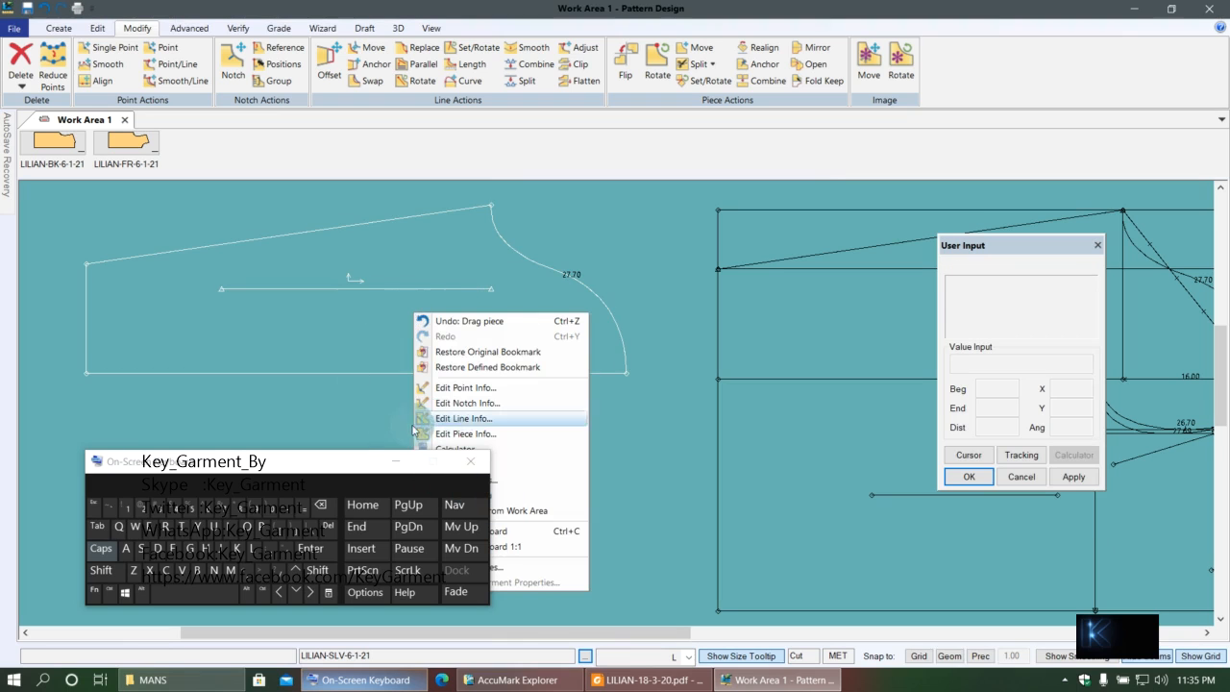
pyautogui.click(377, 246)
pyautogui.rightClick(377, 246)
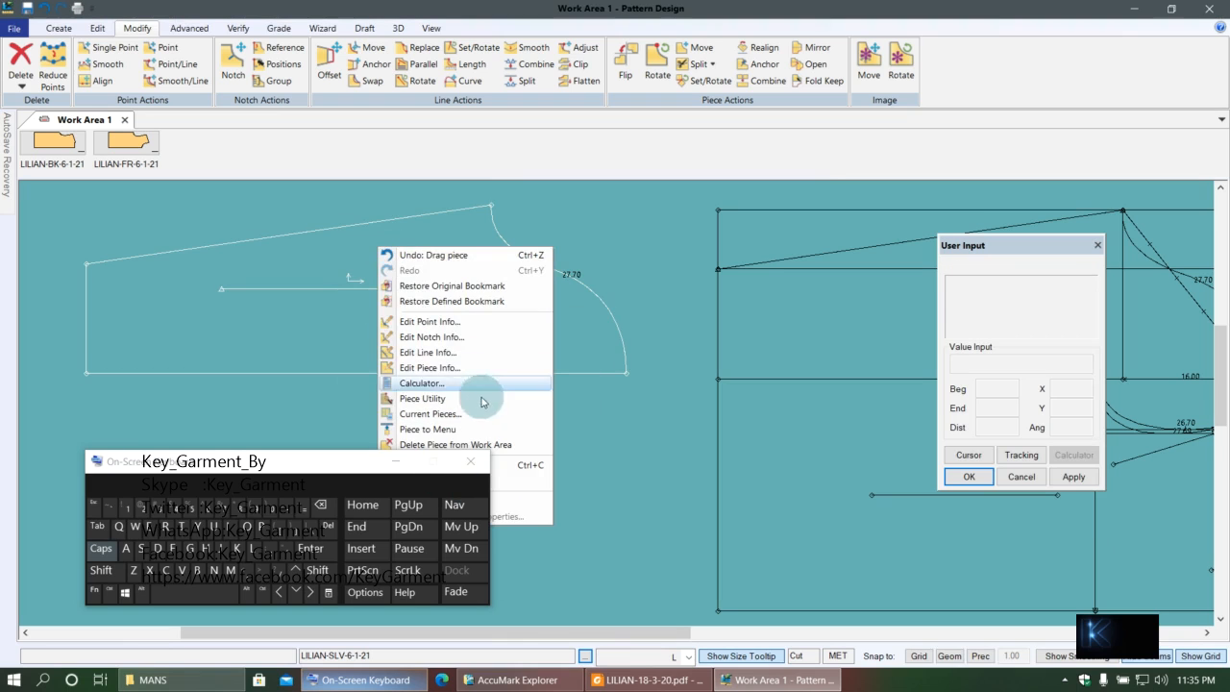
pyautogui.click(428, 430)
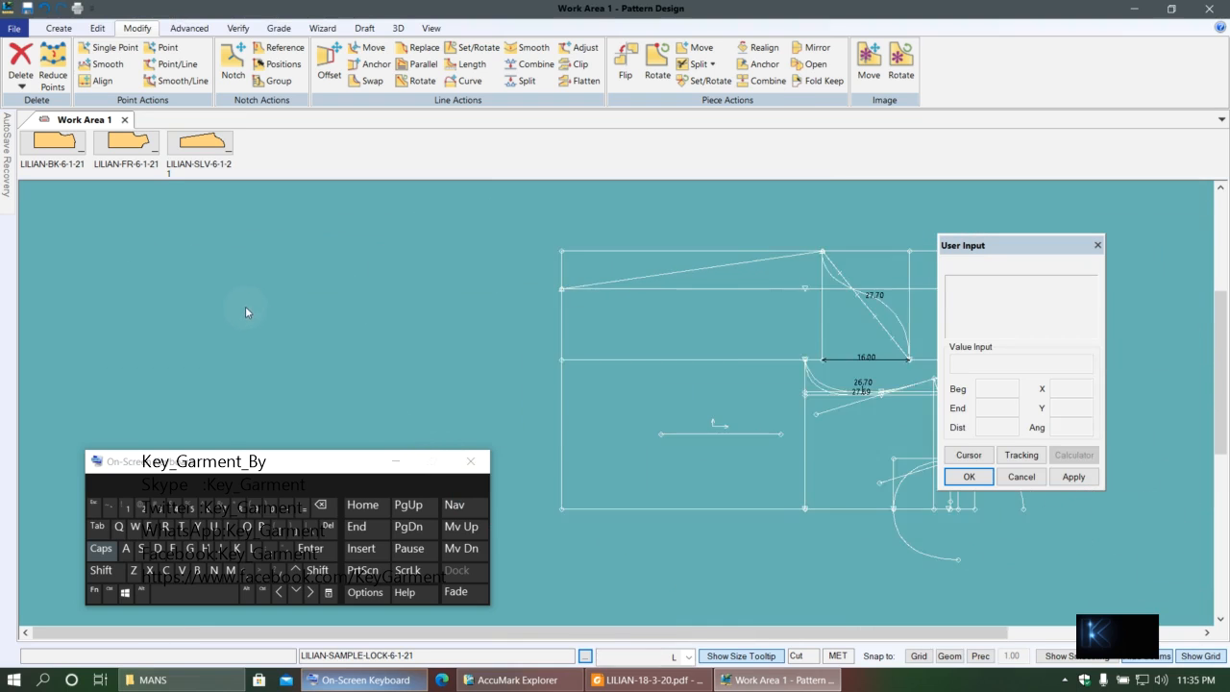
# - Trace the narrow rectangular strip with the 27.50 side from the draft as a normal piece and place it beside the neck curves
pyautogui.scroll(-5, 472, 375)
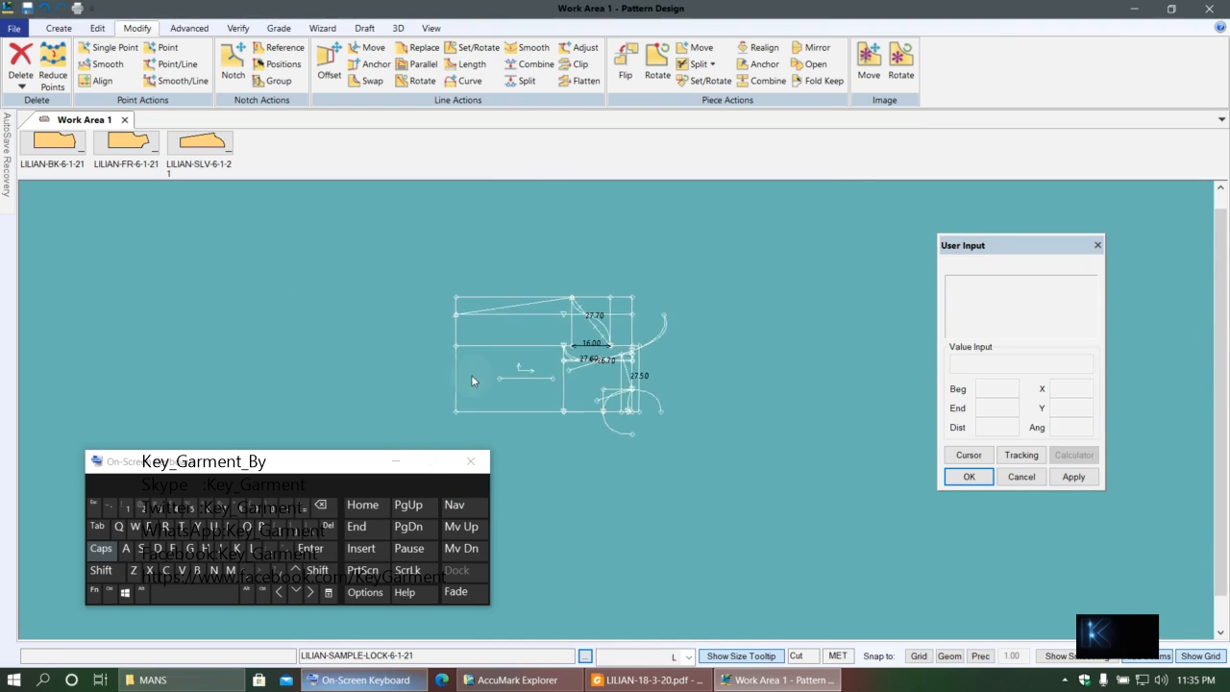
pyautogui.scroll(6, 541, 359)
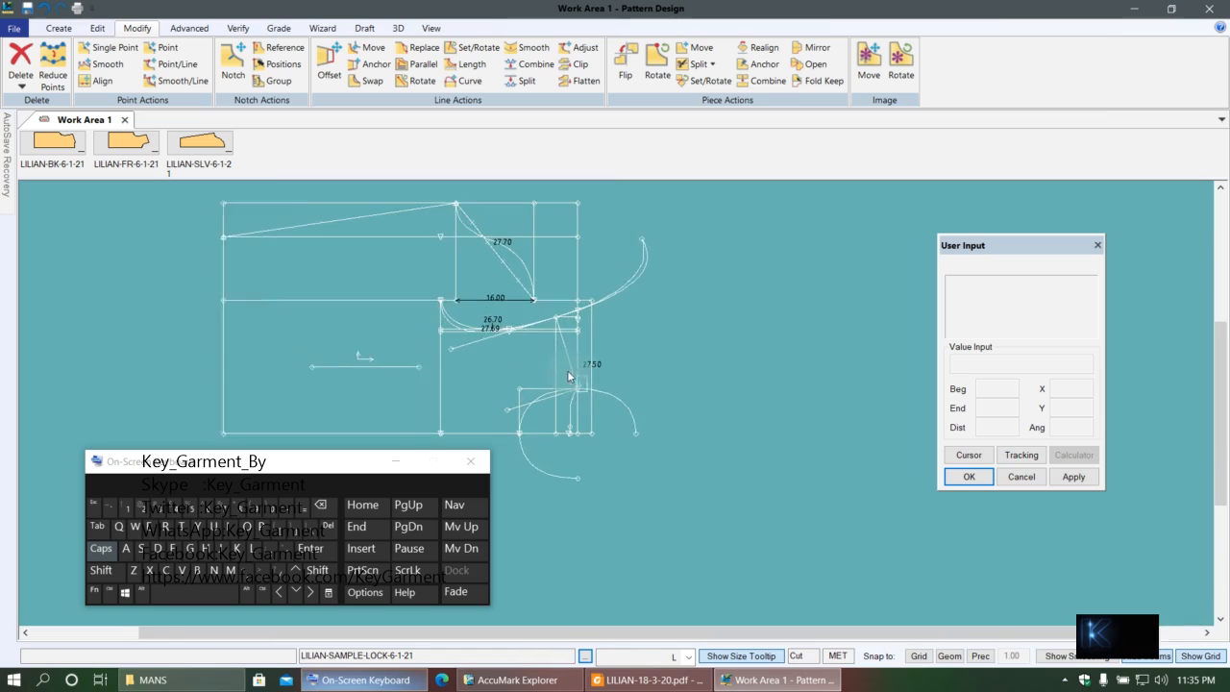
pyautogui.scroll(3, 543, 346)
pyautogui.click(133, 50)
pyautogui.click(59, 27)
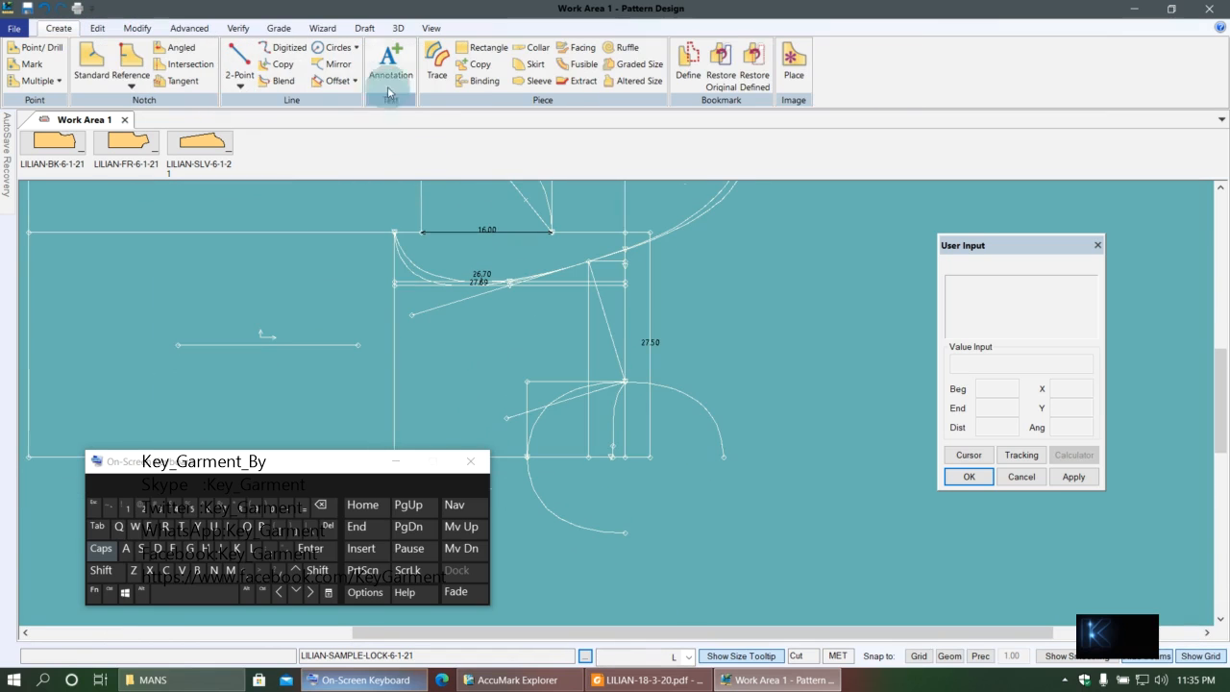
pyautogui.click(437, 62)
pyautogui.scroll(2, 639, 459)
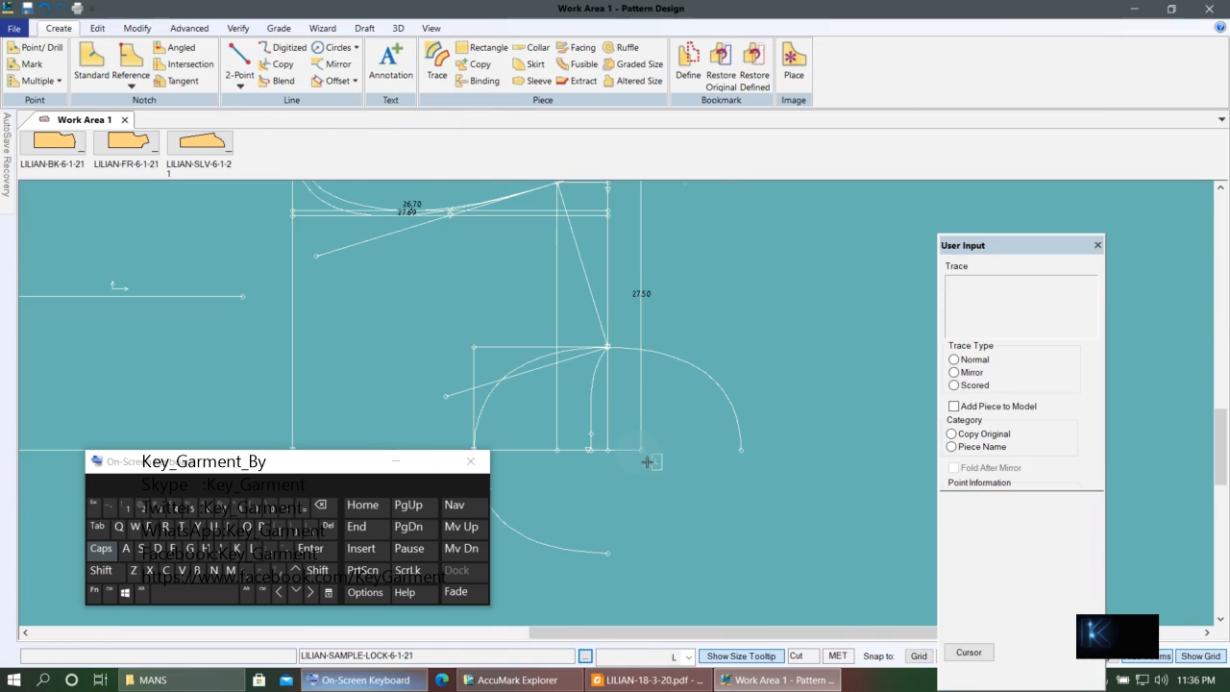
pyautogui.scroll(-2, 658, 382)
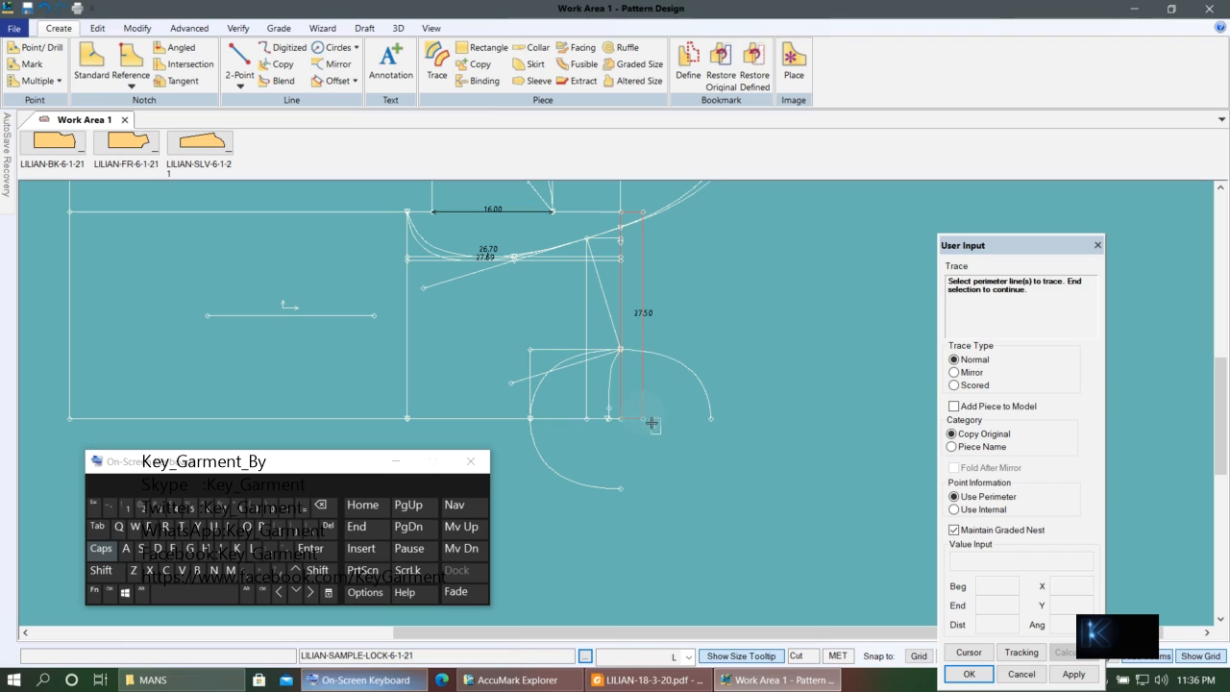
pyautogui.click(649, 328)
pyautogui.rightClick(646, 324)
pyautogui.rightClick(644, 351)
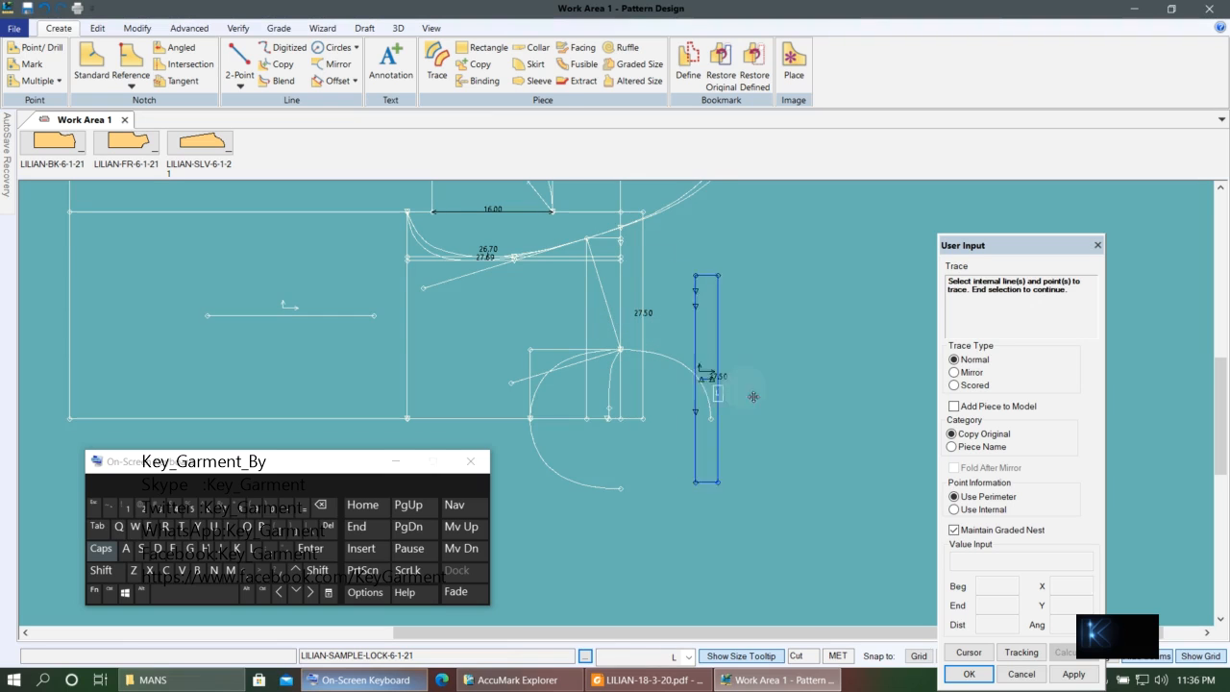
pyautogui.click(794, 373)
pyautogui.rightClick(716, 339)
pyautogui.click(738, 342)
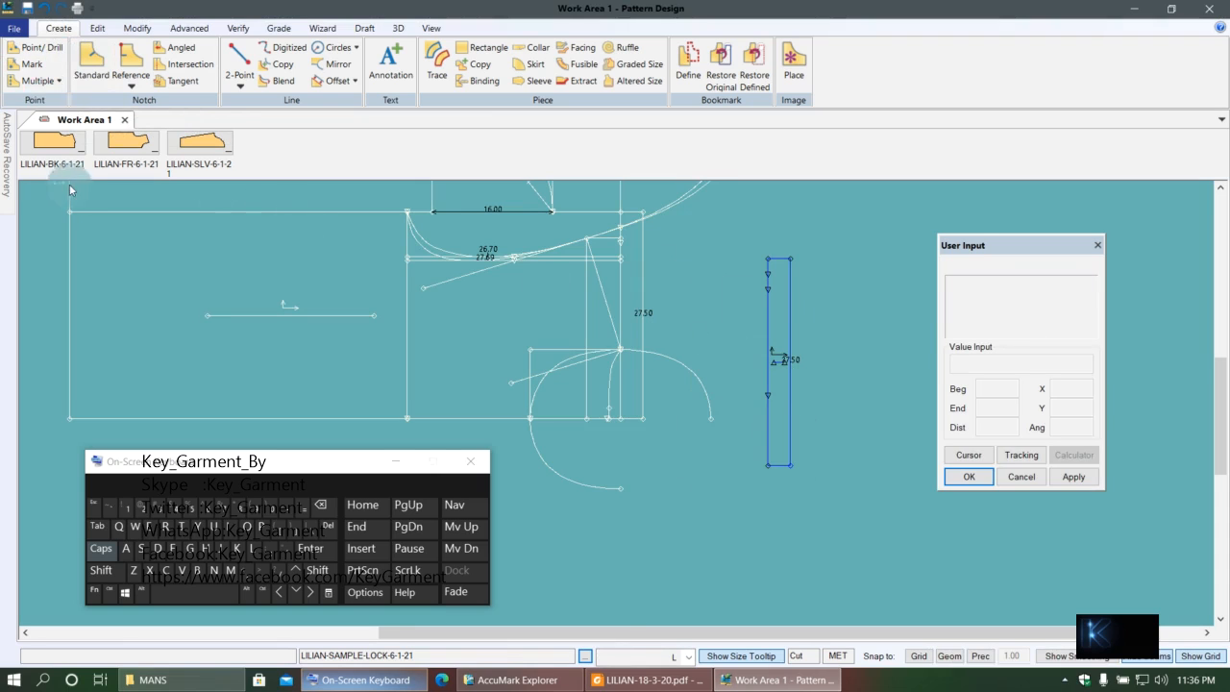
# - Start saving the narrow neck strip as a separate piece and name the file LILIAN-NK-6-1-21
pyautogui.click(14, 28)
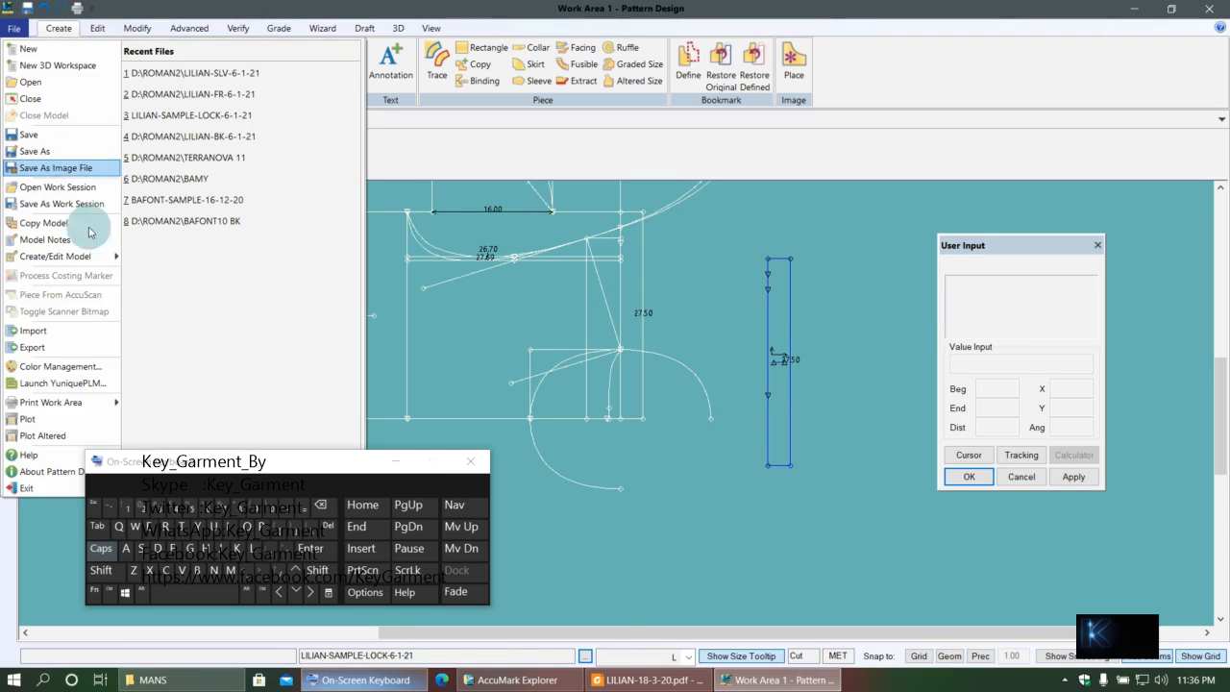
pyautogui.click(41, 154)
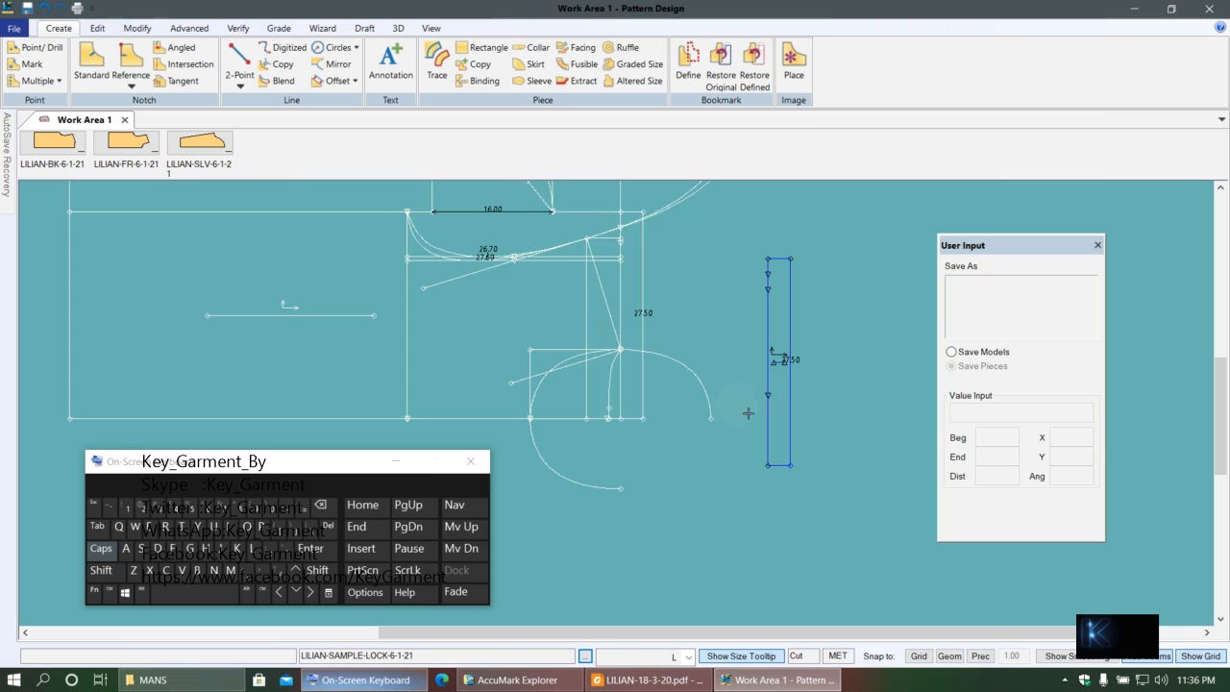
pyautogui.click(781, 352)
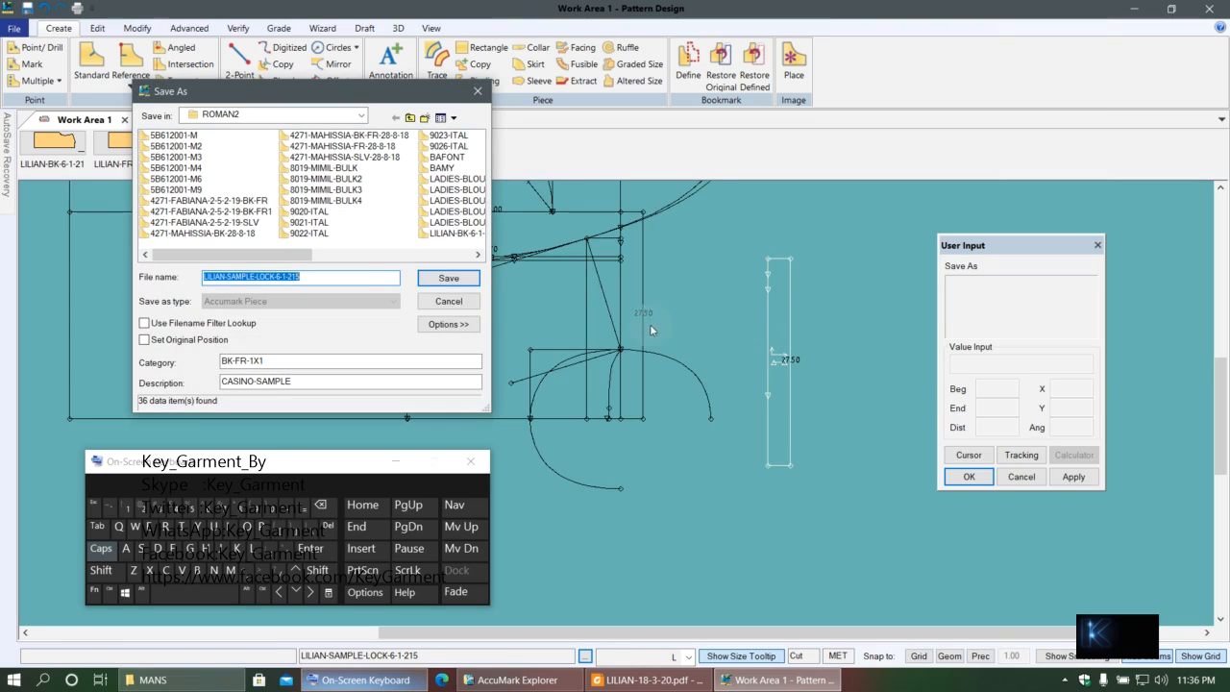
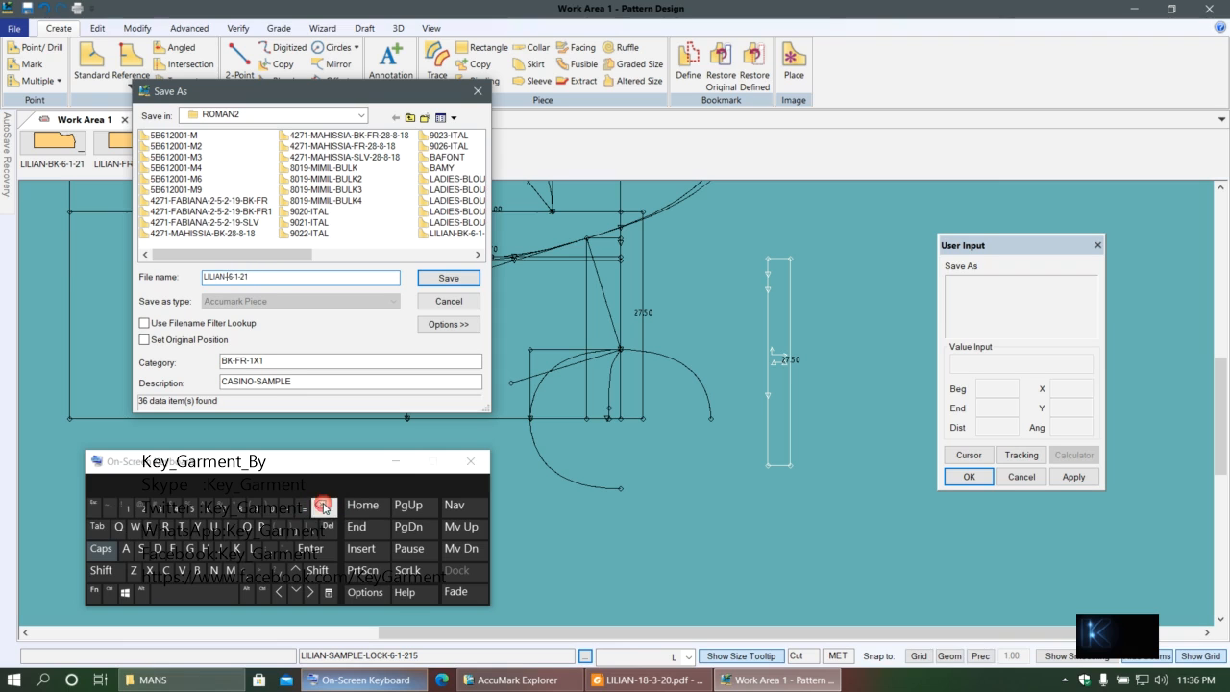
pyautogui.click(213, 570)
pyautogui.click(237, 548)
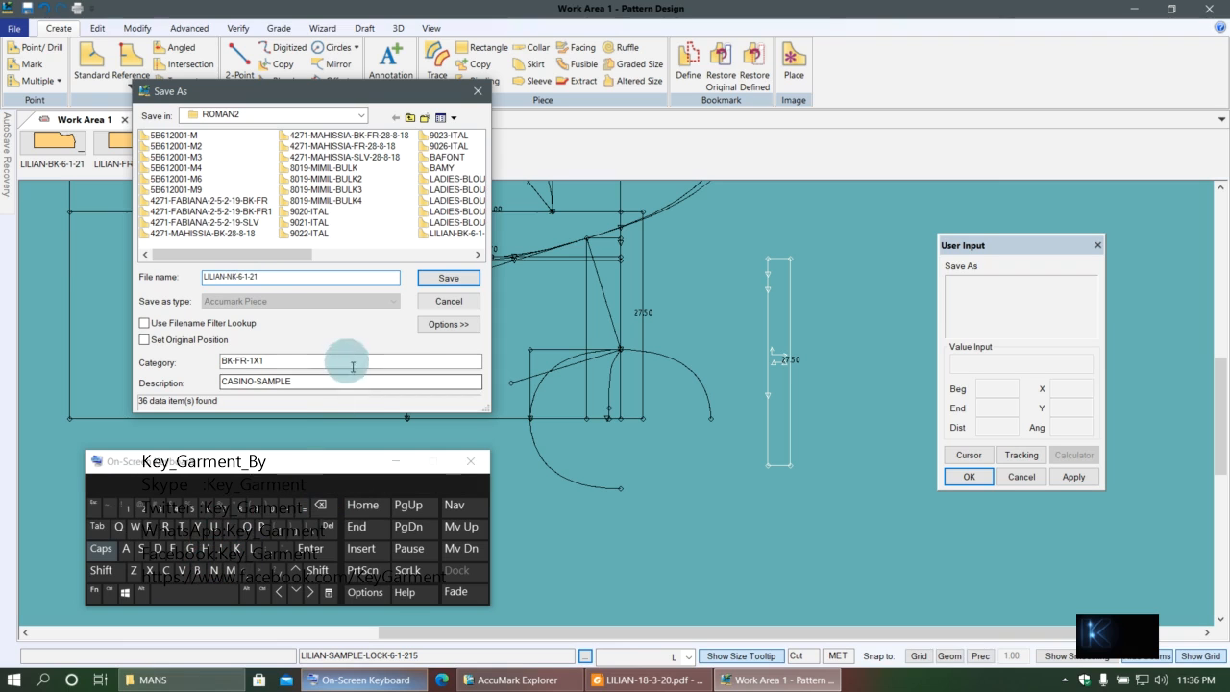
# - Set the neck strip's category to NK-1X1 and save the piece in ROMAN2
pyautogui.click(253, 362)
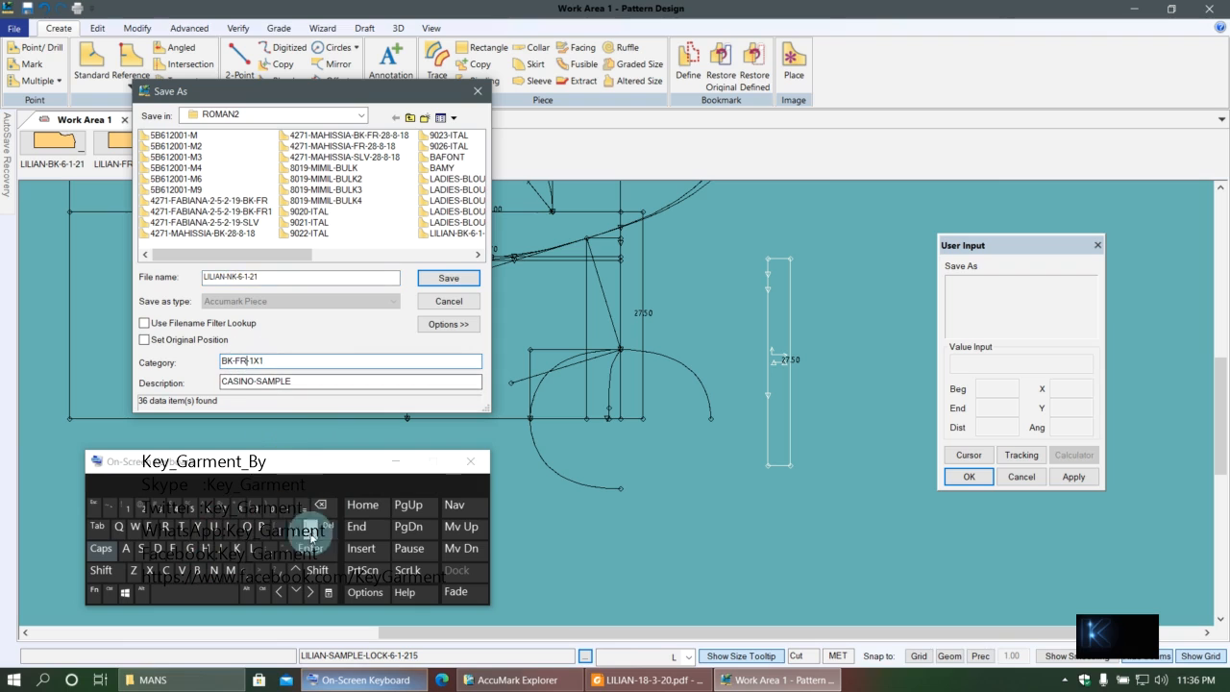
pyautogui.click(202, 573)
pyautogui.click(238, 548)
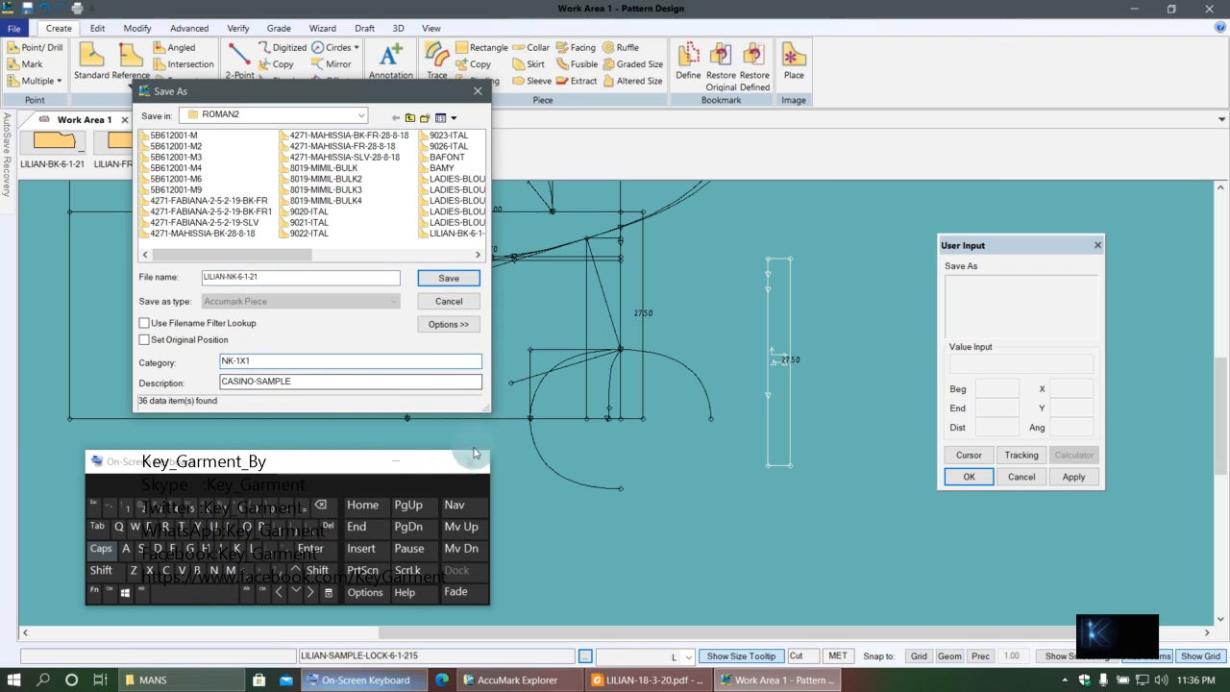
pyautogui.click(449, 279)
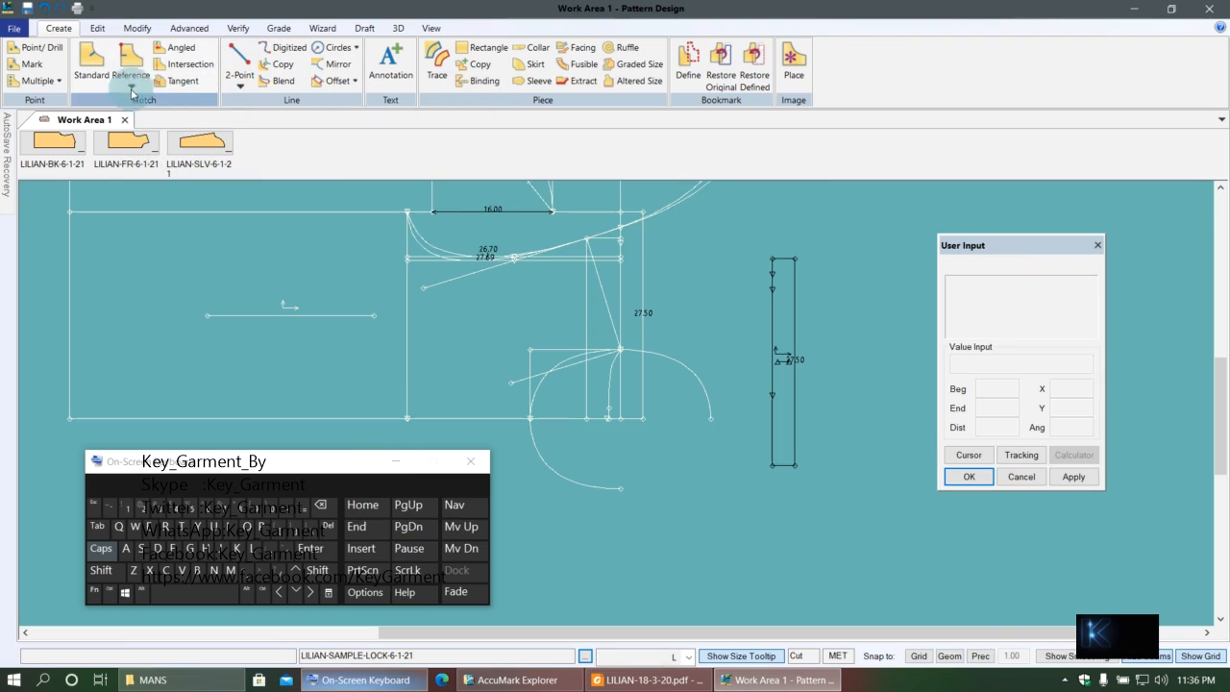
# - Delete the intermediate points along the long edge of the neck strip facing the draft
pyautogui.click(137, 28)
pyautogui.click(21, 86)
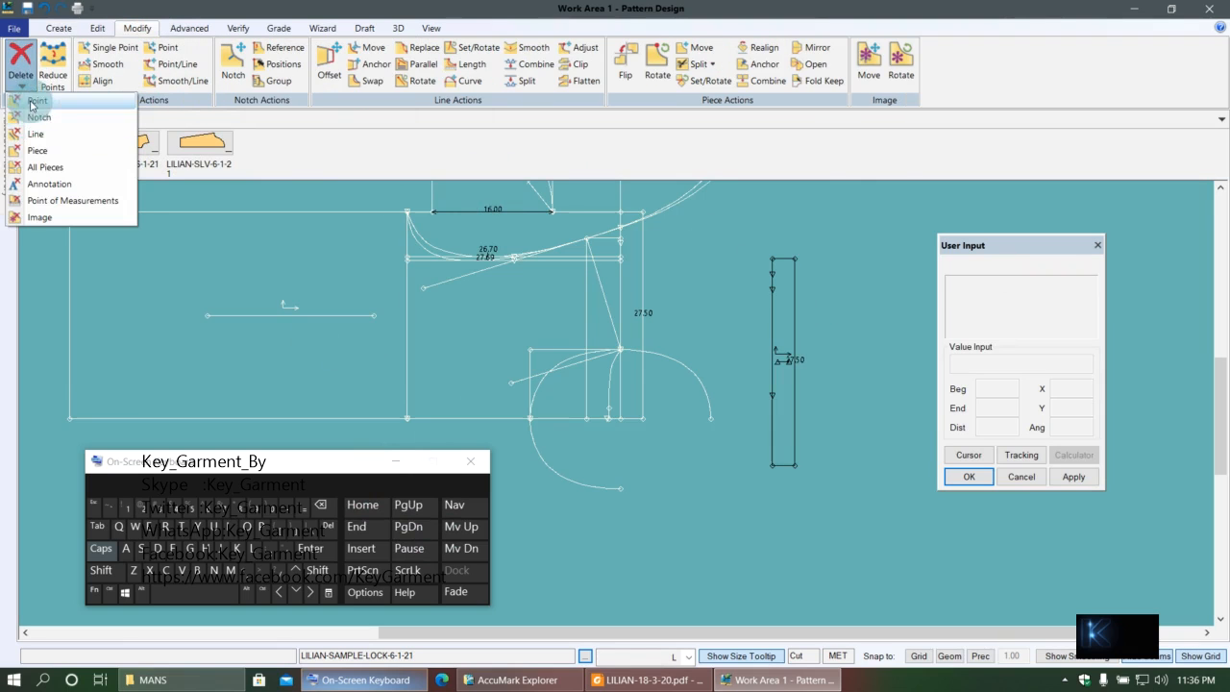
pyautogui.click(39, 176)
pyautogui.moveTo(760, 299); pyautogui.dragTo(788, 415)
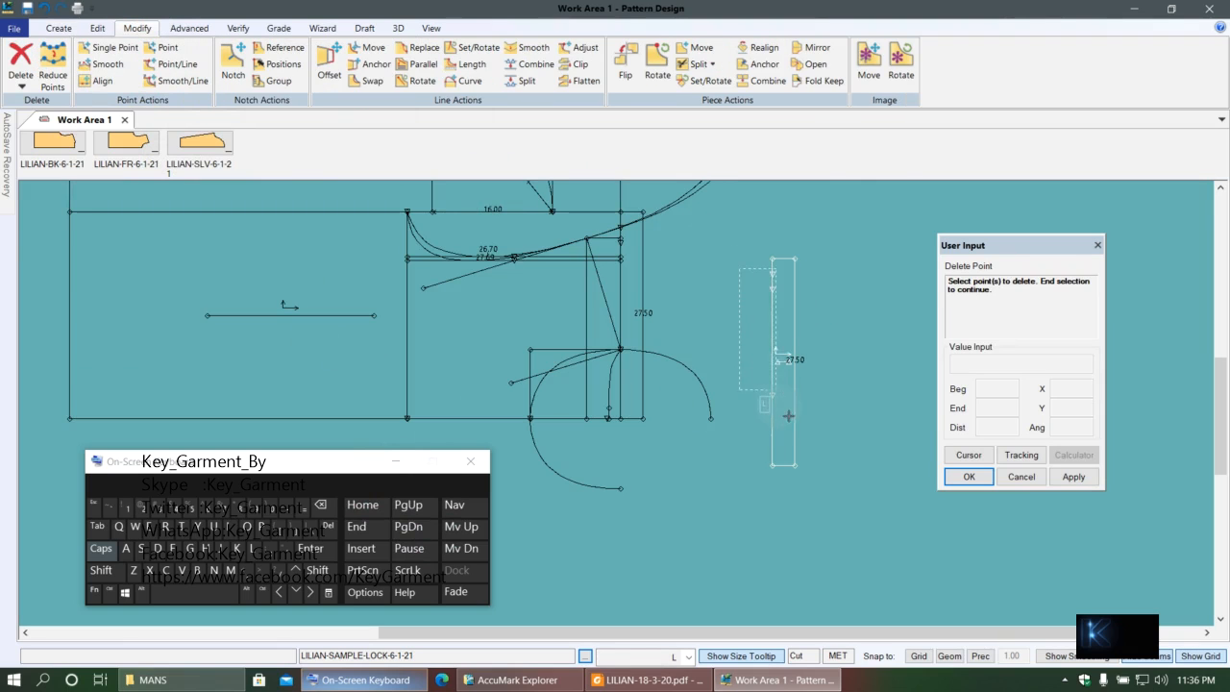
pyautogui.rightClick(234, 180)
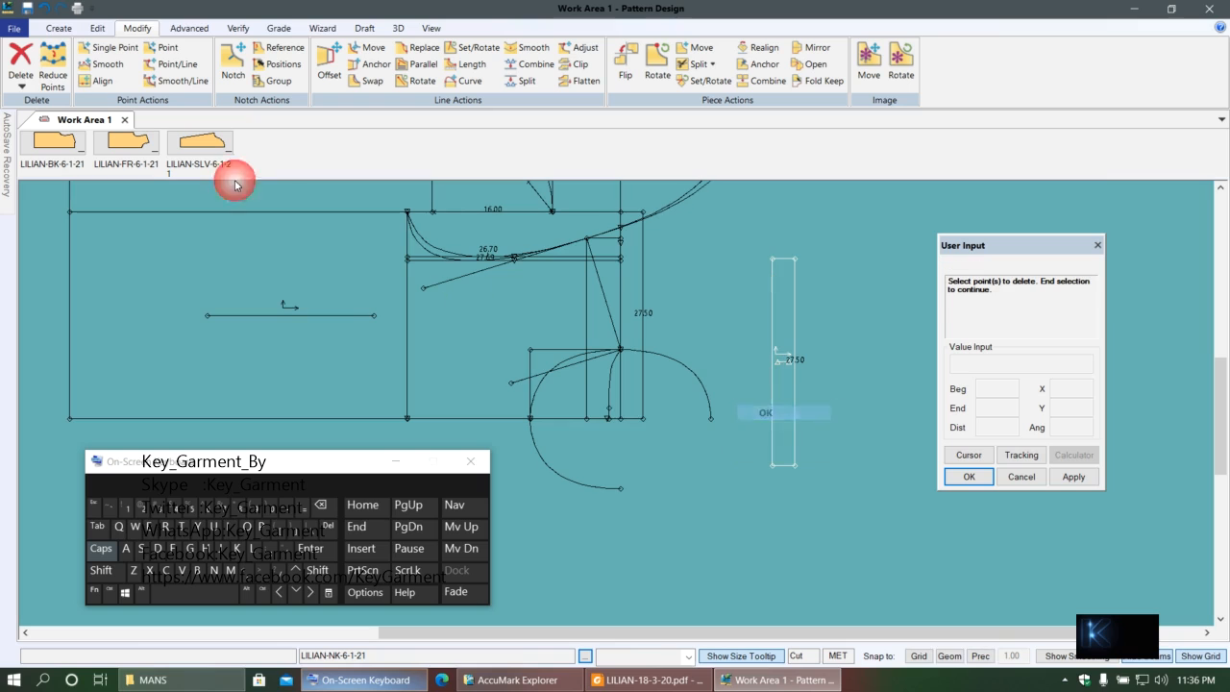
# - Save the cleaned neck strip over LILIAN-NK-6-1-21 in ROMAN2 and end the save command
pyautogui.click(19, 29)
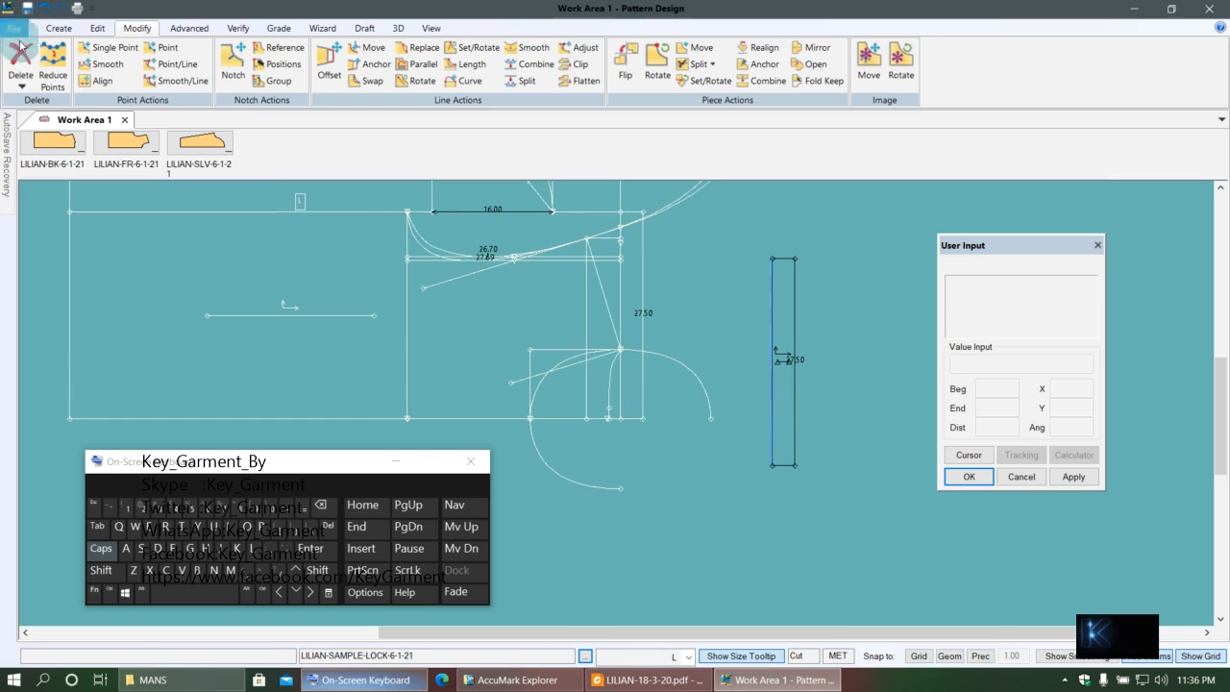
pyautogui.click(28, 129)
pyautogui.click(363, 290)
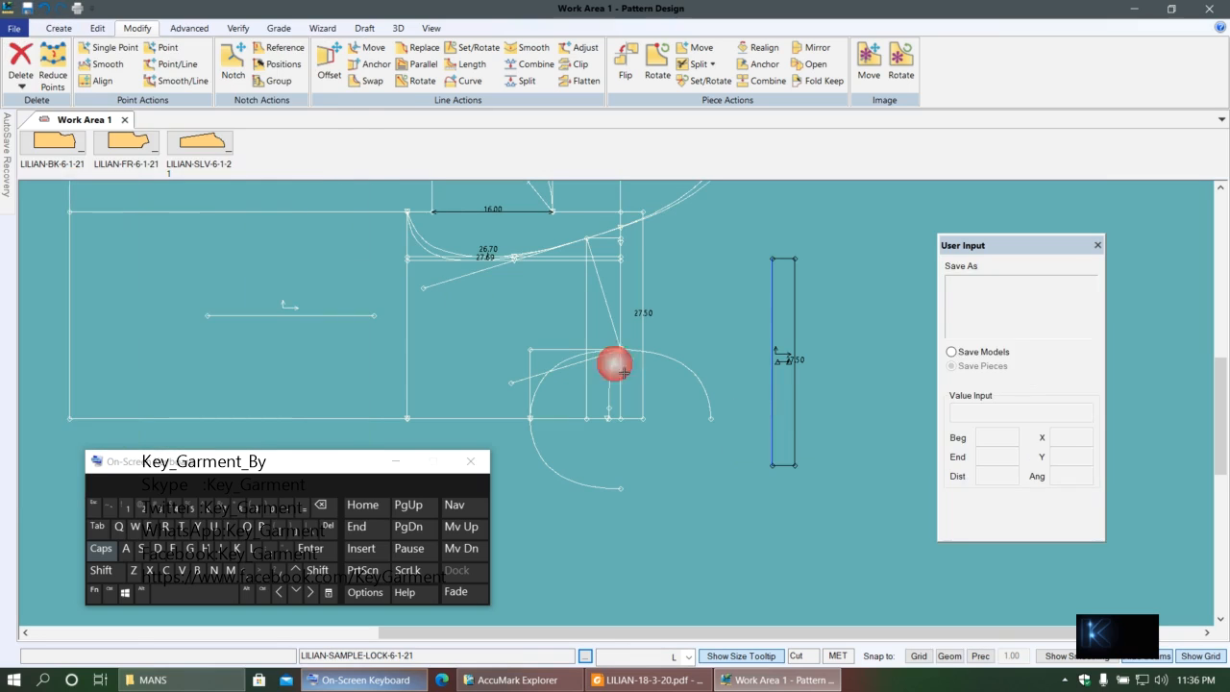
pyautogui.click(790, 333)
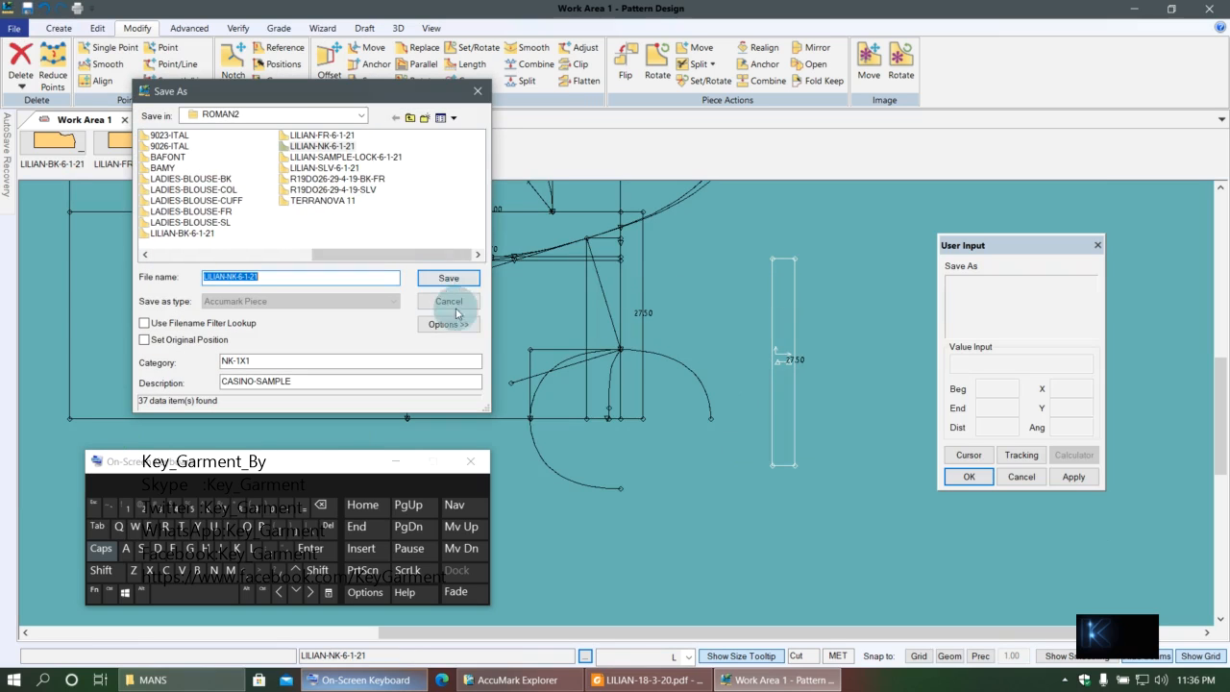
pyautogui.click(454, 281)
pyautogui.click(396, 291)
pyautogui.rightClick(397, 323)
pyautogui.rightClick(453, 308)
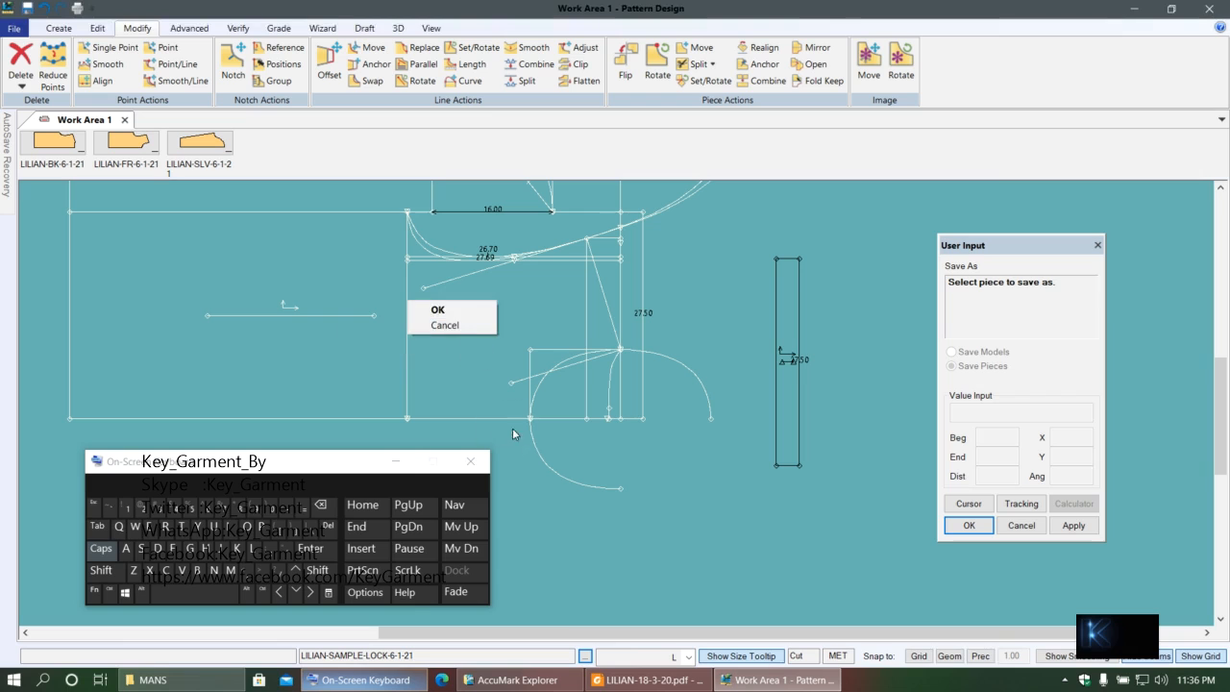
pyautogui.click(443, 313)
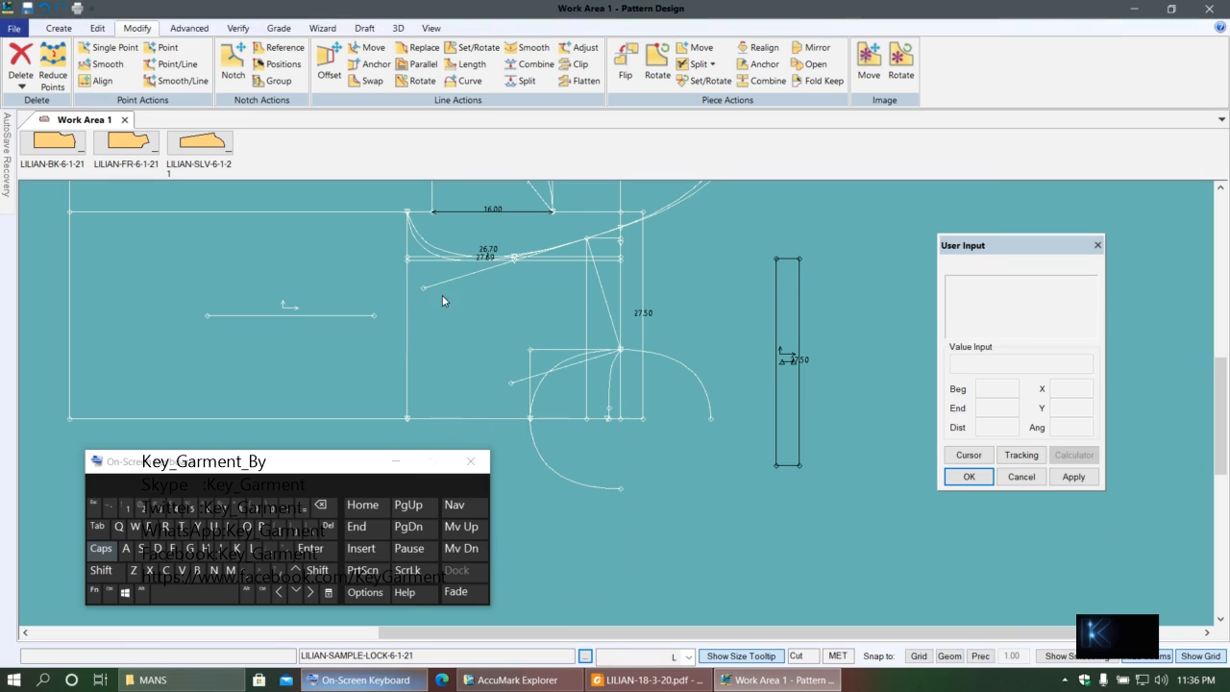
# - Send the draft to the piece icon menu and bring the sleeve, front and back pieces into the work area
pyautogui.rightClick(443, 300)
pyautogui.click(531, 483)
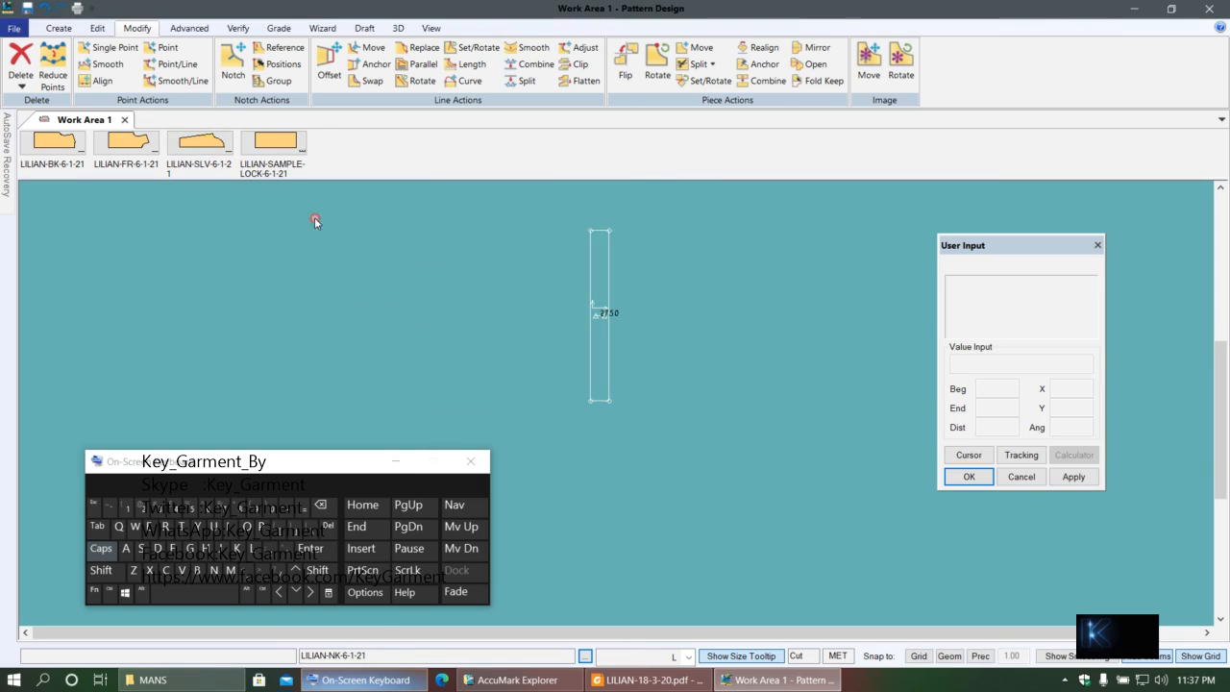
pyautogui.moveTo(213, 161); pyautogui.dragTo(398, 282)
pyautogui.moveTo(126, 144); pyautogui.dragTo(645, 398)
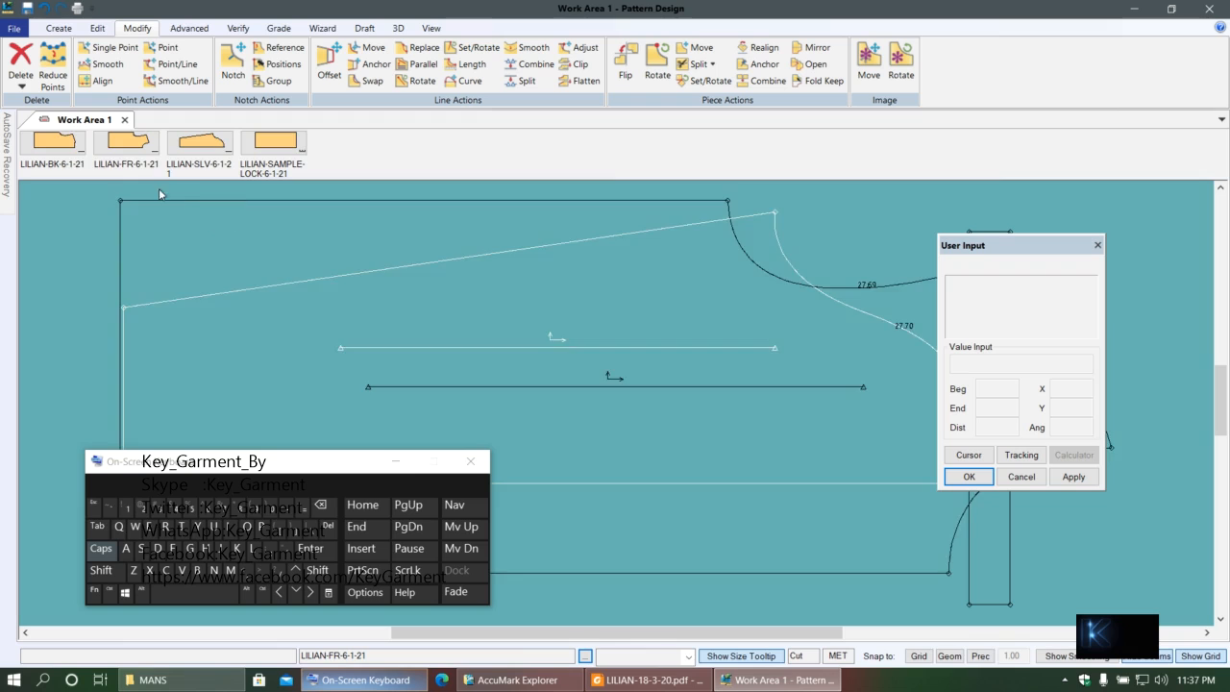
# - Separate the overlapping pieces, moving the back upward, the sleeve downward and the neck strip clear of the front
pyautogui.scroll(-3, 530, 332)
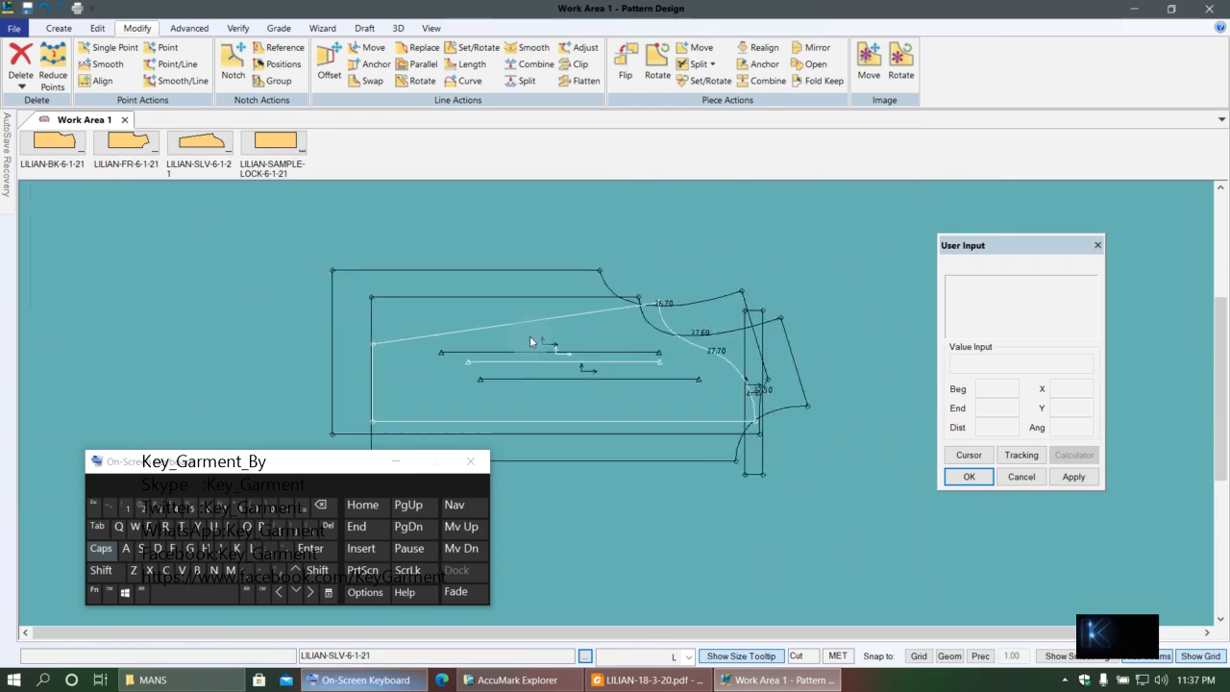
pyautogui.scroll(-2, 532, 334)
pyautogui.moveTo(447, 304); pyautogui.dragTo(374, 209)
pyautogui.moveTo(513, 352); pyautogui.dragTo(624, 490)
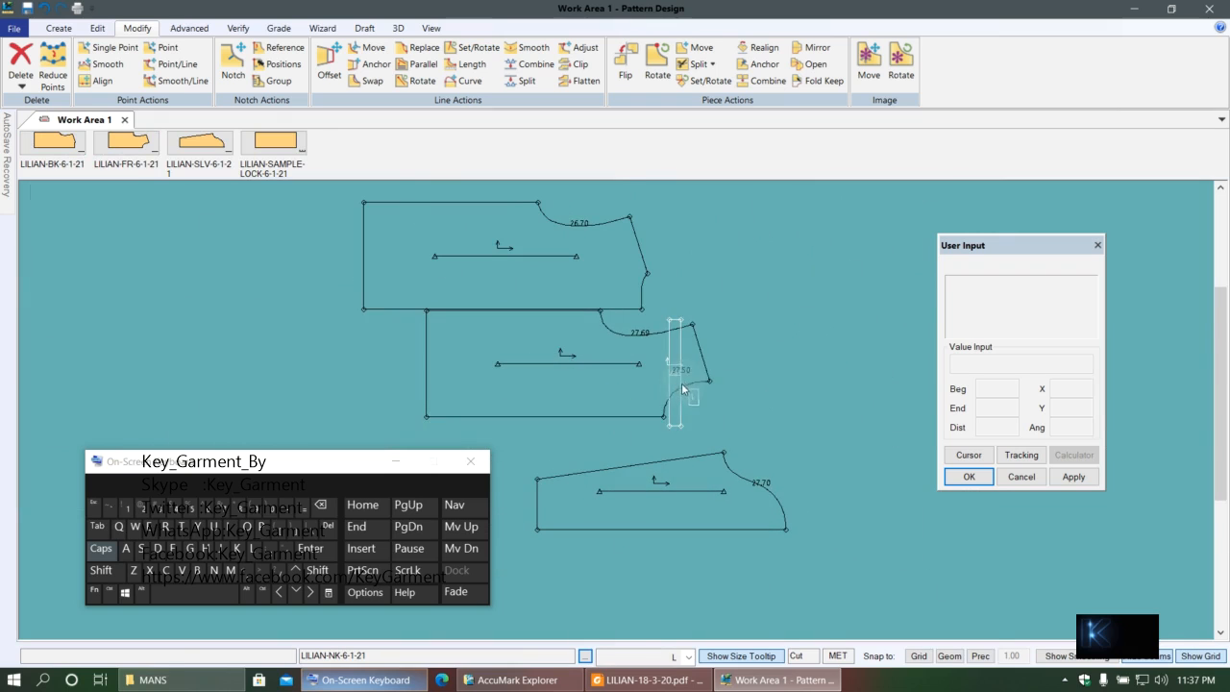
pyautogui.moveTo(670, 346); pyautogui.dragTo(873, 290)
pyautogui.click(385, 434)
pyautogui.scroll(-1, 384, 434)
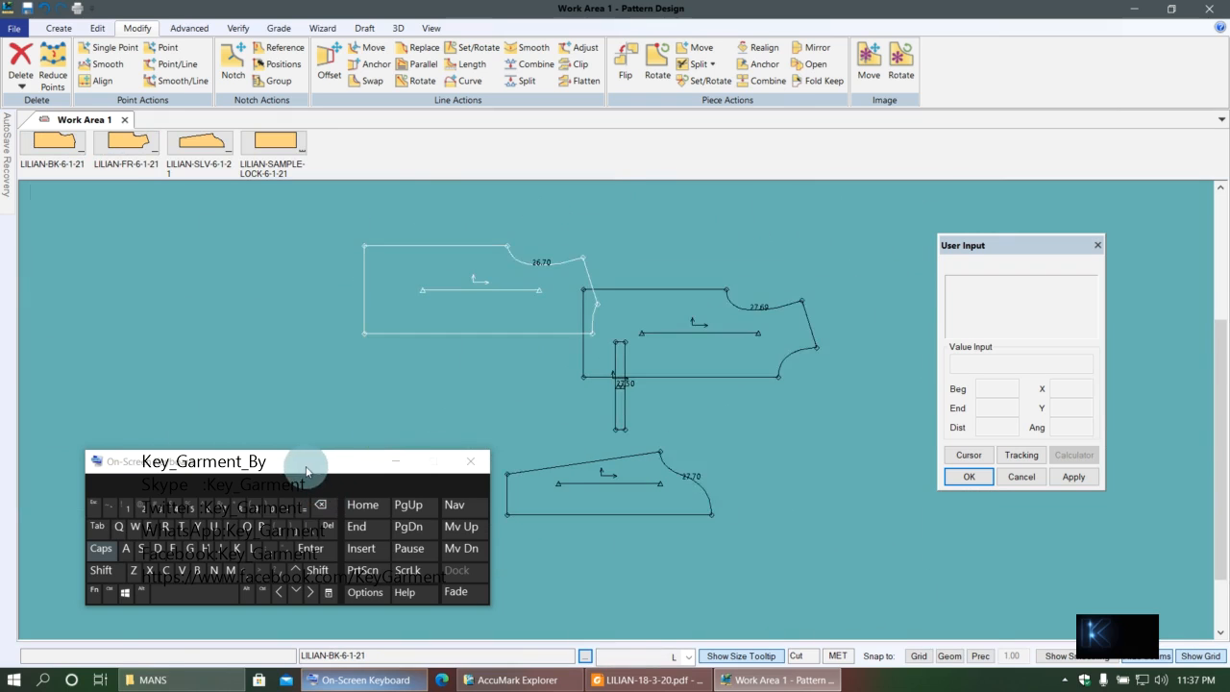
# - Shift the on-screen keyboard aside and arrange the back and front side by side, neck strip above and sleeve below
pyautogui.click(295, 461)
pyautogui.moveTo(294, 462); pyautogui.dragTo(270, 466)
pyautogui.moveTo(623, 351); pyautogui.dragTo(688, 275)
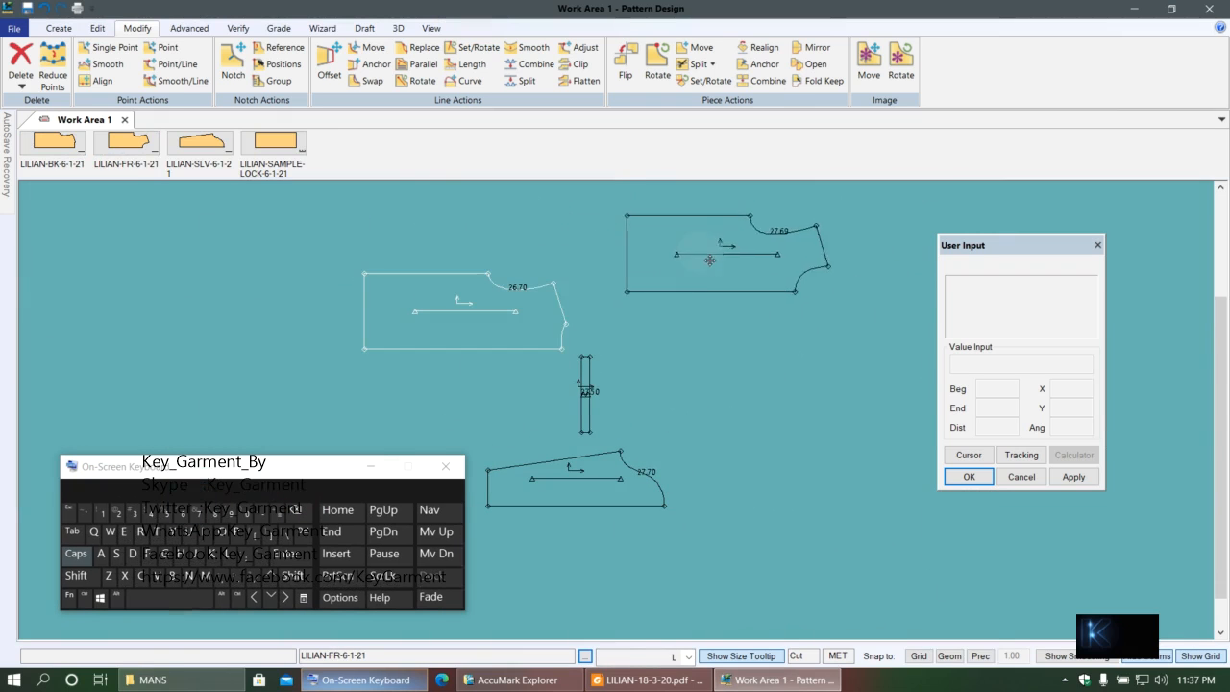
pyautogui.moveTo(594, 347); pyautogui.dragTo(600, 216)
pyautogui.click(670, 458)
pyautogui.moveTo(678, 464); pyautogui.dragTo(754, 443)
pyautogui.moveTo(486, 302); pyautogui.dragTo(520, 350)
pyautogui.moveTo(690, 292); pyautogui.dragTo(703, 372)
pyautogui.click(538, 358)
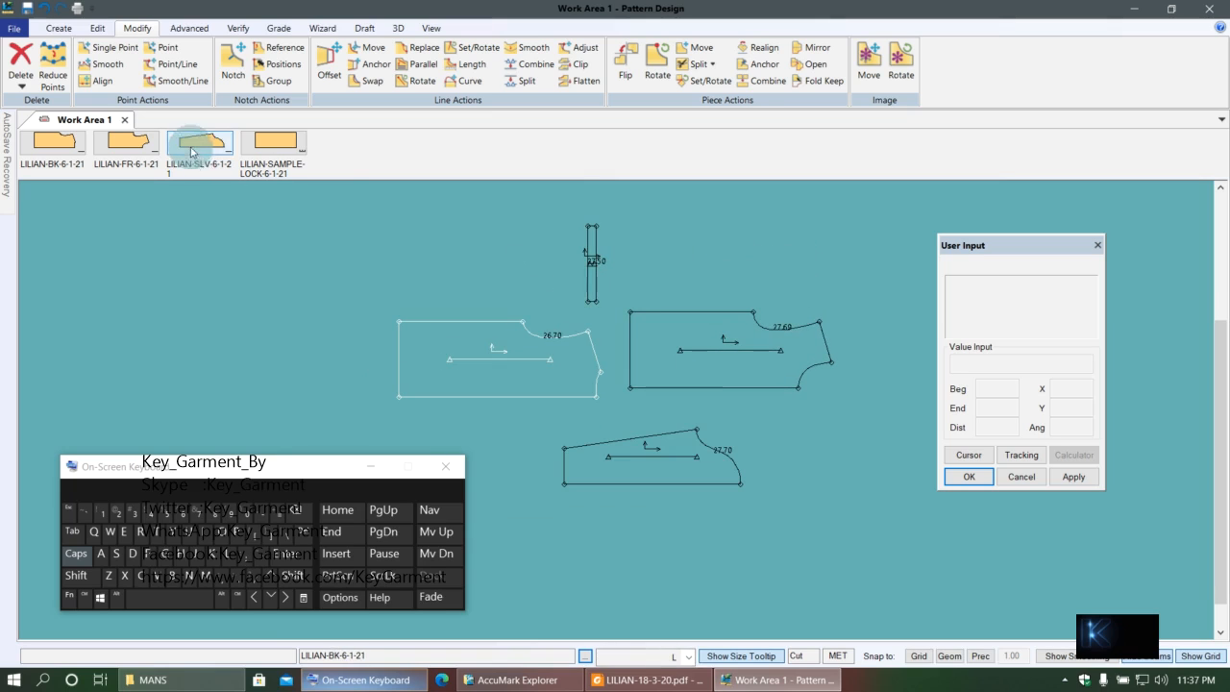
pyautogui.click(190, 29)
pyautogui.click(181, 64)
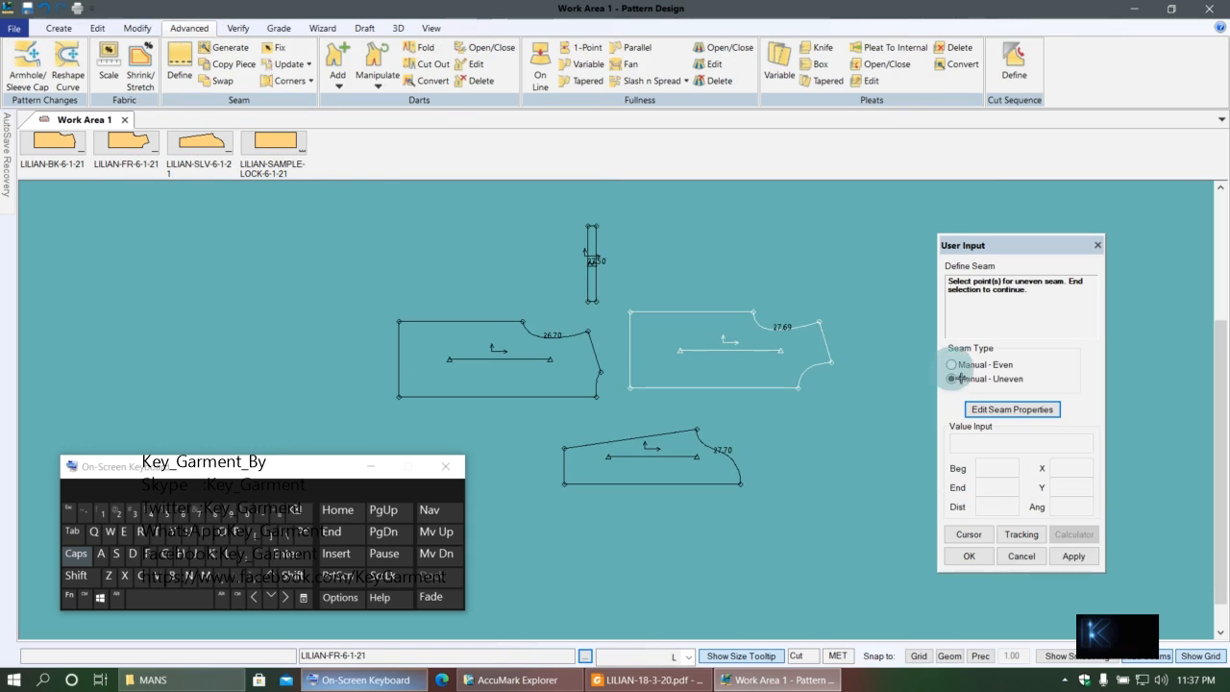
pyautogui.rightClick(287, 239)
pyautogui.click(330, 264)
pyautogui.moveTo(333, 266); pyautogui.dragTo(285, 195)
pyautogui.click(181, 66)
pyautogui.rightClick(288, 278)
pyautogui.click(290, 294)
# - Start an even seam definition and select the outlines of the back, front, sleeve and neck strip together
pyautogui.click(181, 63)
pyautogui.rightClick(317, 260)
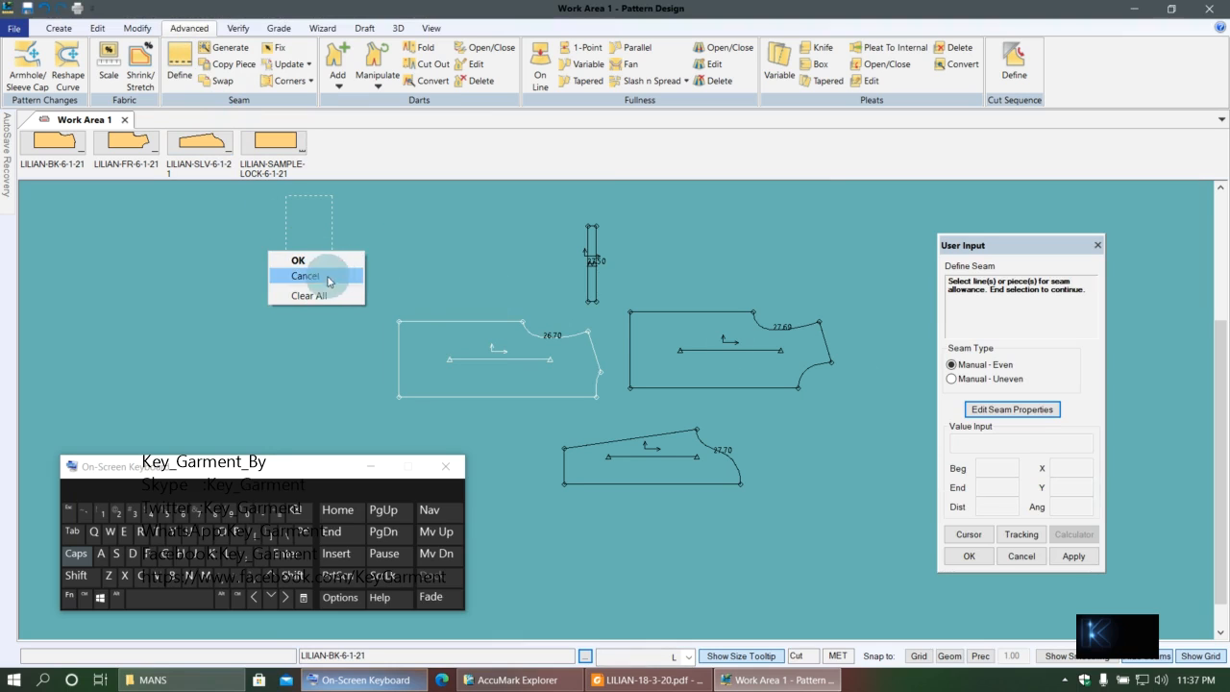
pyautogui.click(457, 234)
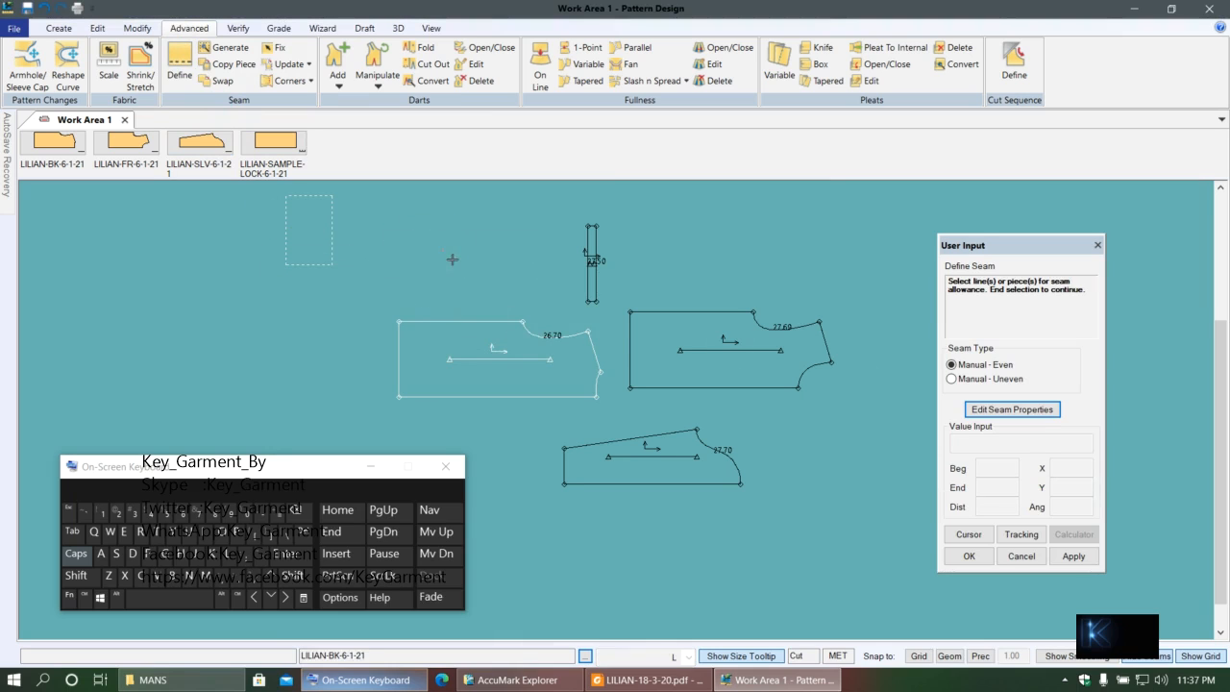
pyautogui.click(906, 584)
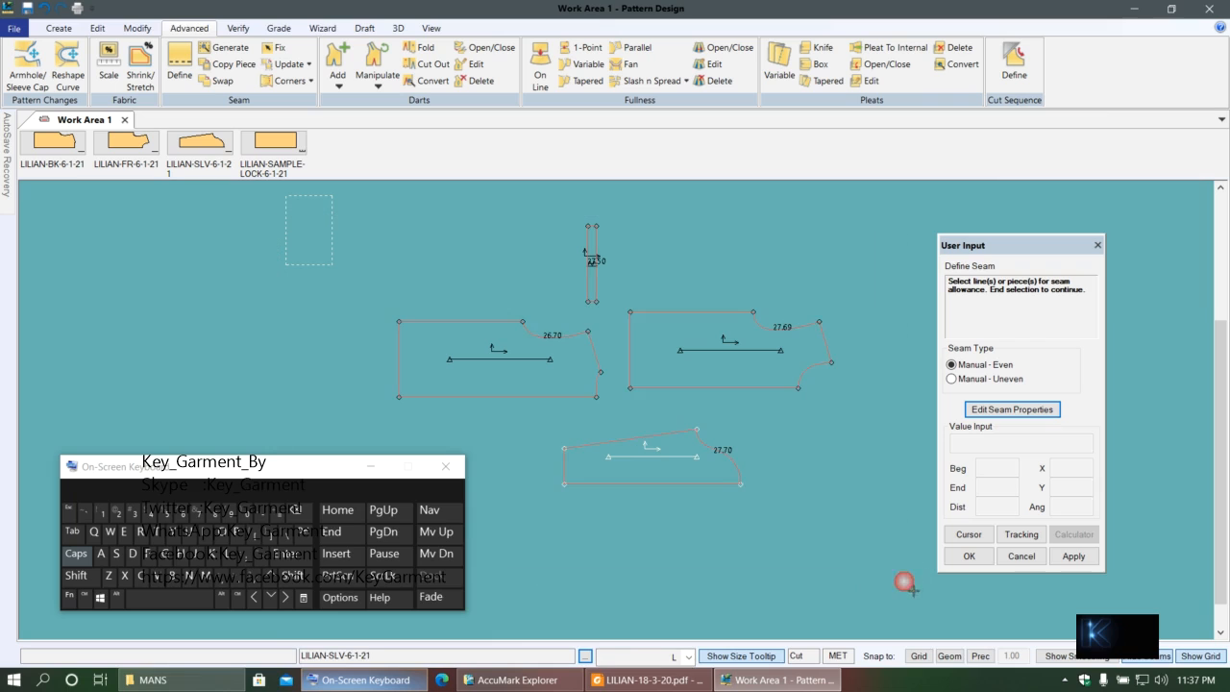
pyautogui.rightClick(377, 253)
pyautogui.click(423, 268)
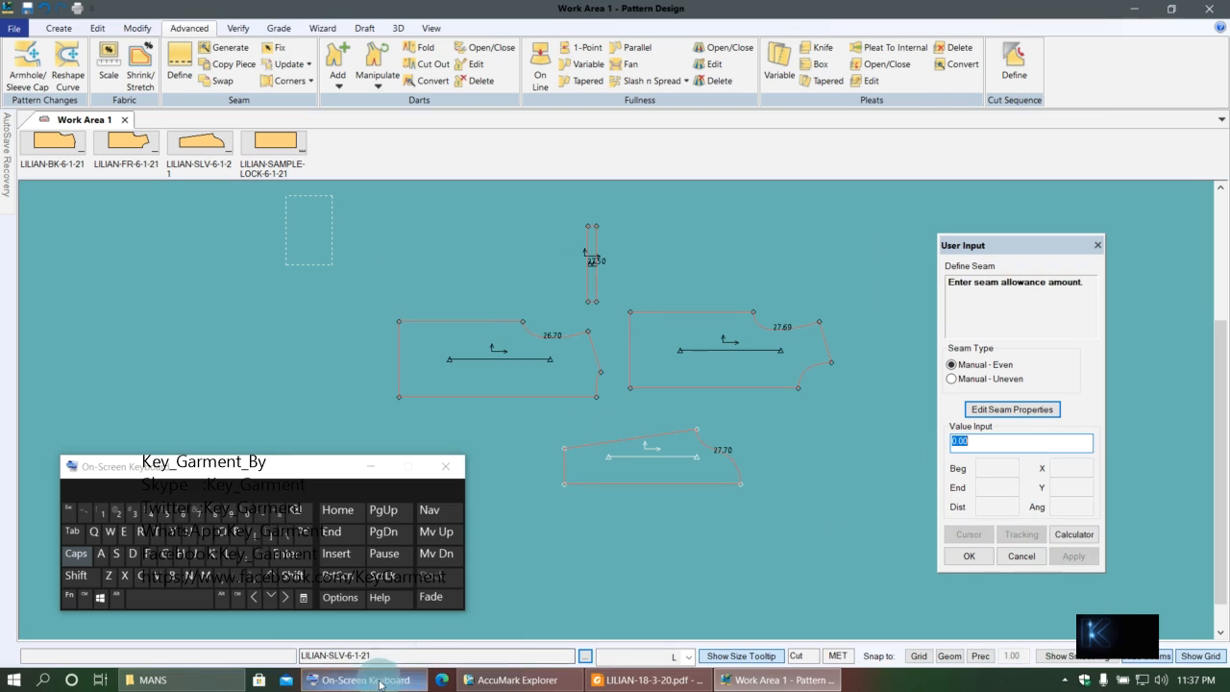
# - Give all the selected outlines a seam allowance of 1 and finish the seam definition
pyautogui.click(1012, 438)
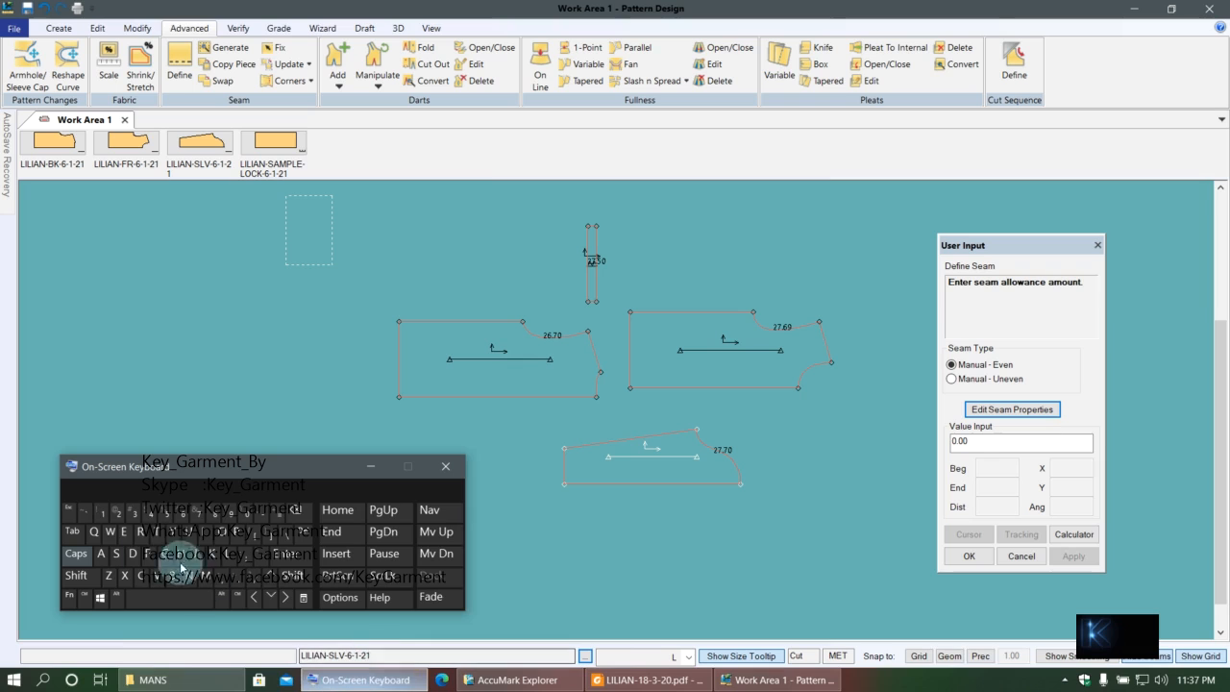
pyautogui.click(106, 517)
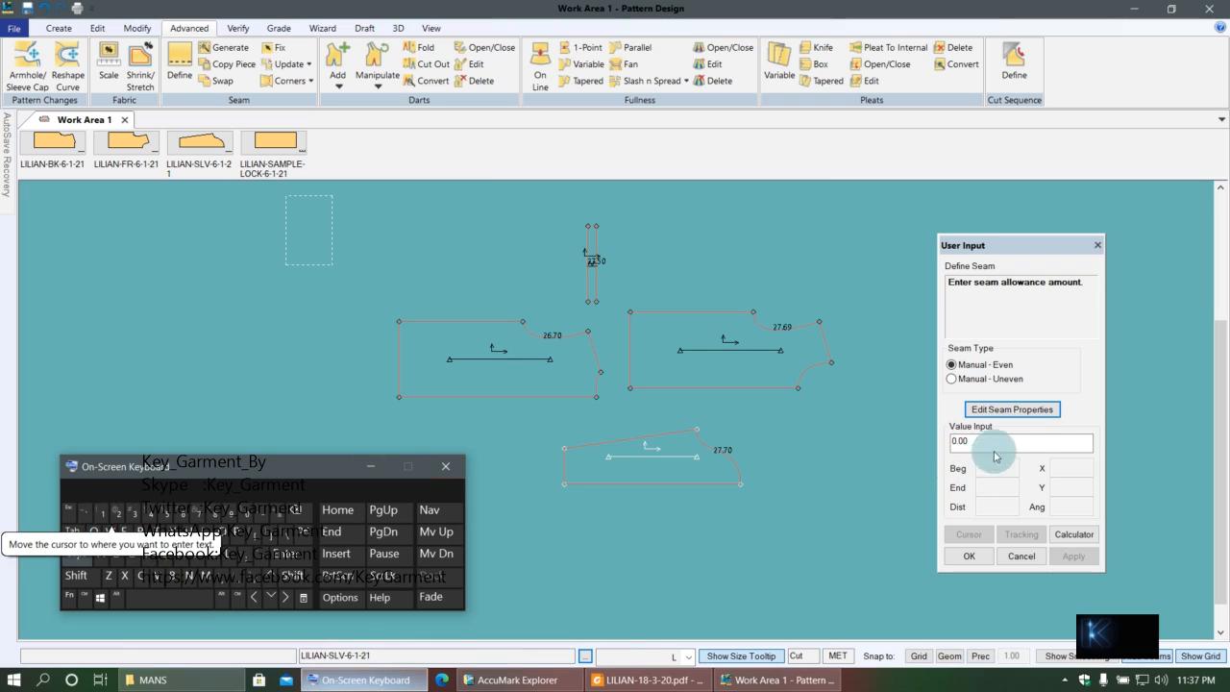
pyautogui.click(731, 477)
pyautogui.click(101, 517)
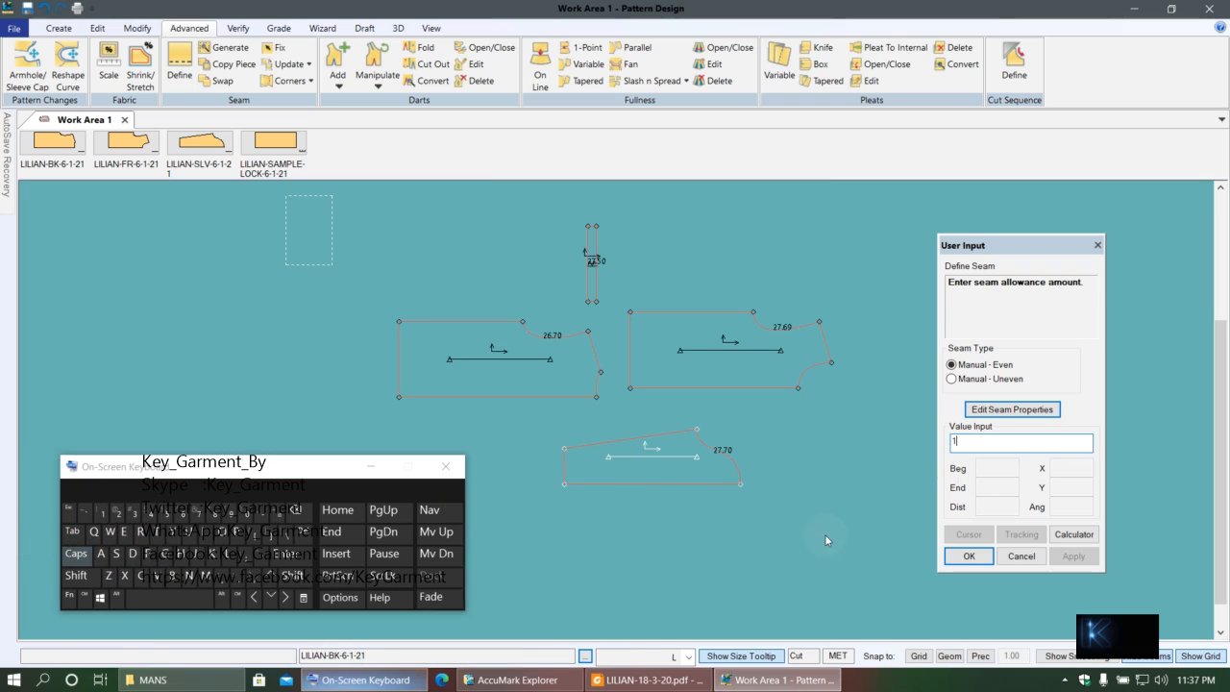
pyautogui.click(285, 554)
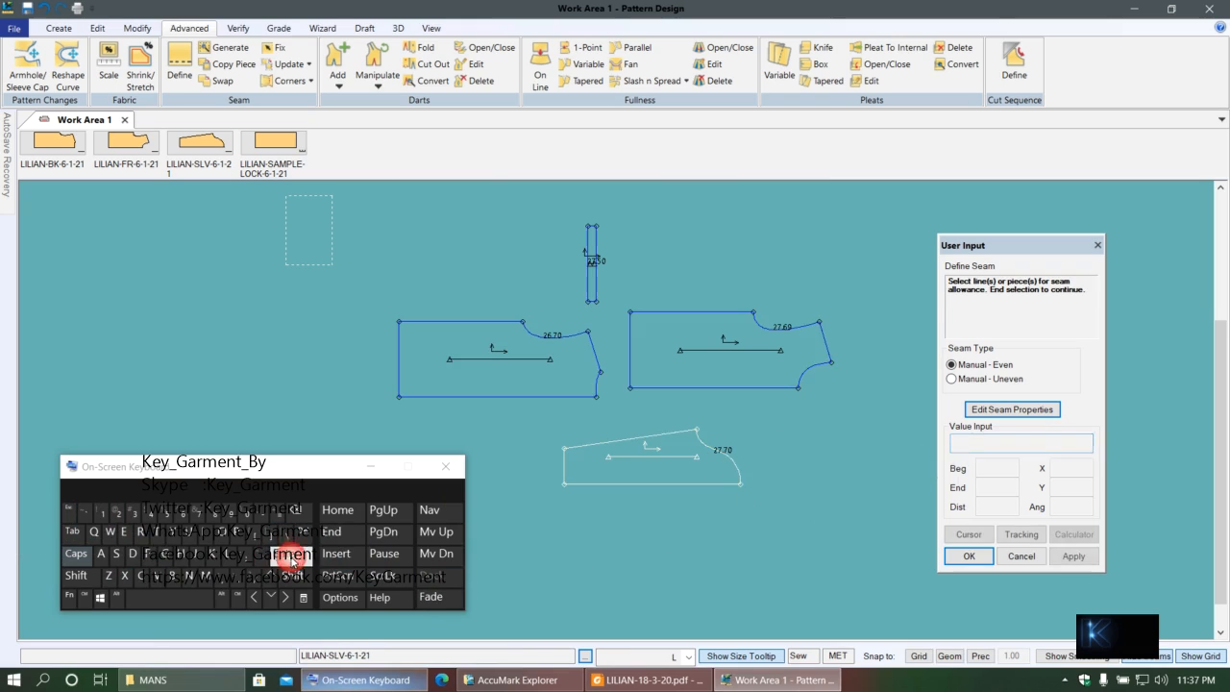
pyautogui.rightClick(807, 458)
pyautogui.click(806, 457)
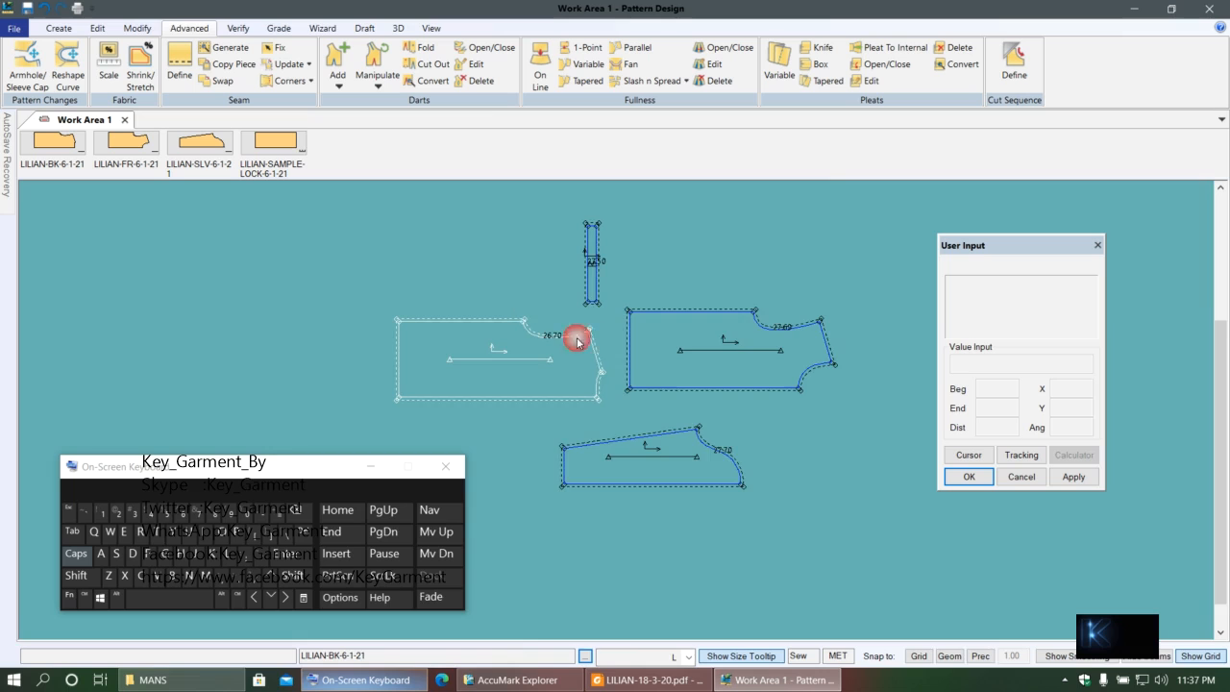
# - Reposition the back, neck strip and front pieces with their seam allowances, placing the front close beside the back
pyautogui.scroll(3, 671, 370)
pyautogui.moveTo(545, 364); pyautogui.dragTo(573, 326)
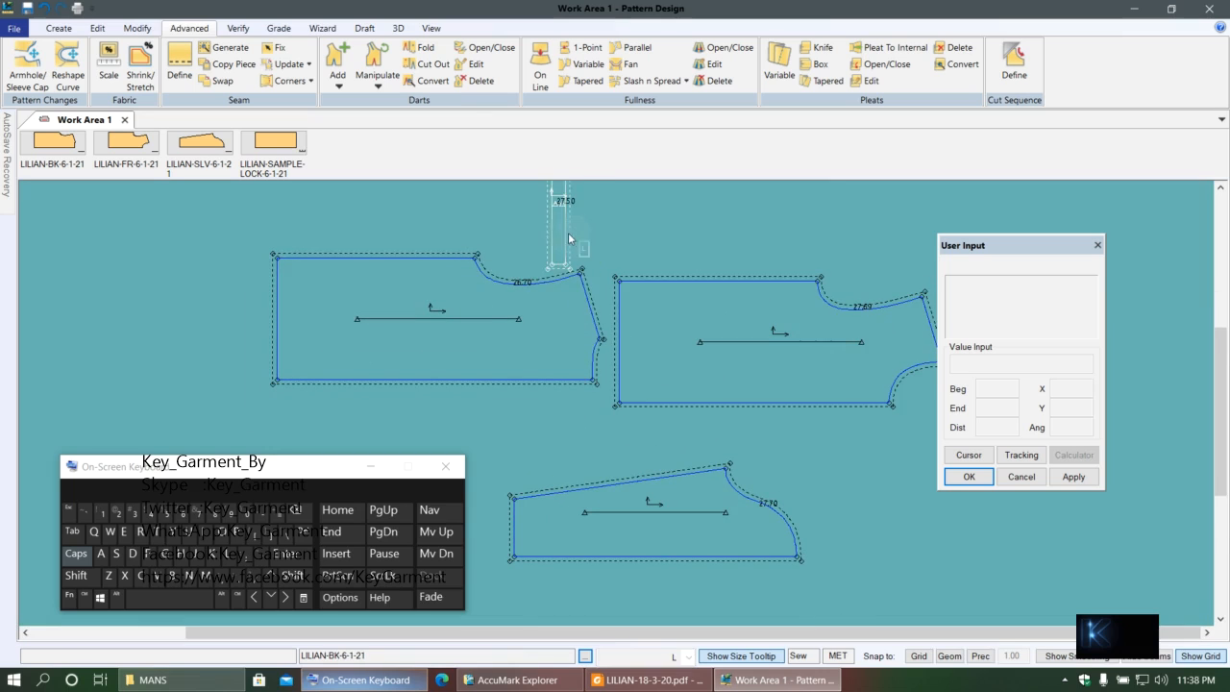
pyautogui.moveTo(566, 234); pyautogui.dragTo(560, 219)
pyautogui.moveTo(699, 376); pyautogui.dragTo(684, 334)
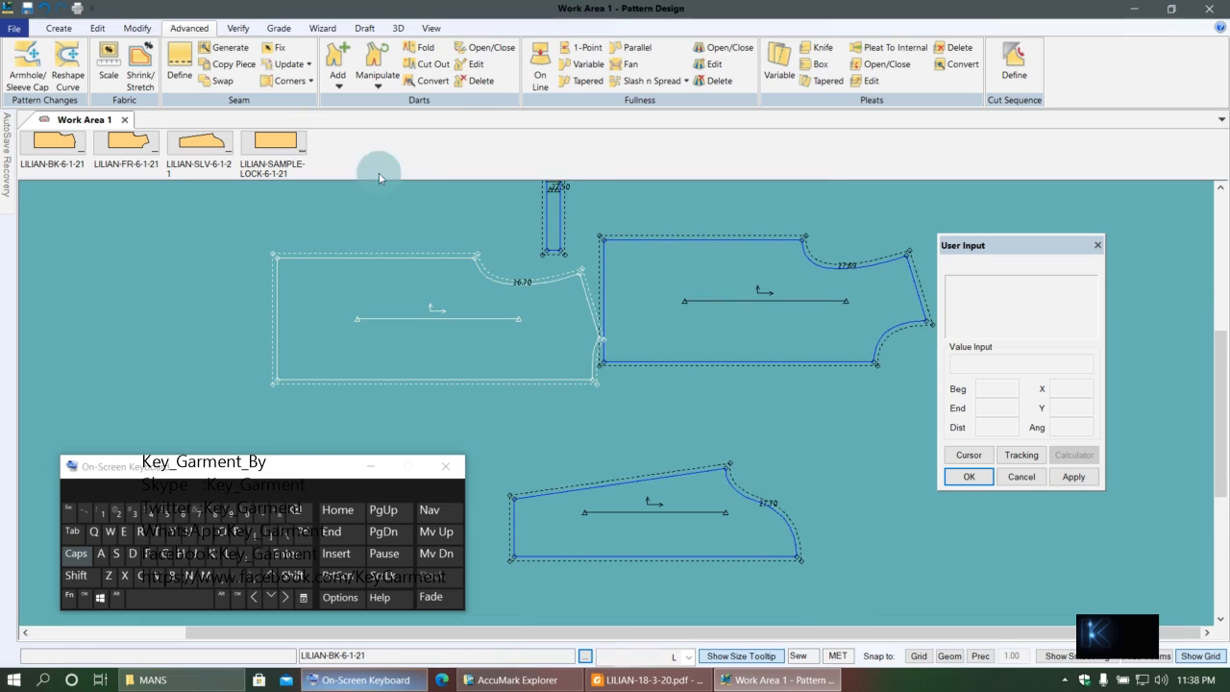
# - Remove the seam allowance from the straight centre lines of the back and front pieces with an even seam definition
pyautogui.click(180, 66)
pyautogui.click(574, 360)
pyautogui.click(727, 374)
pyautogui.rightClick(684, 379)
pyautogui.click(694, 389)
pyautogui.rightClick(524, 397)
pyautogui.click(532, 404)
pyautogui.click(444, 379)
pyautogui.rightClick(515, 412)
pyautogui.click(515, 411)
pyautogui.rightClick(515, 410)
pyautogui.click(515, 411)
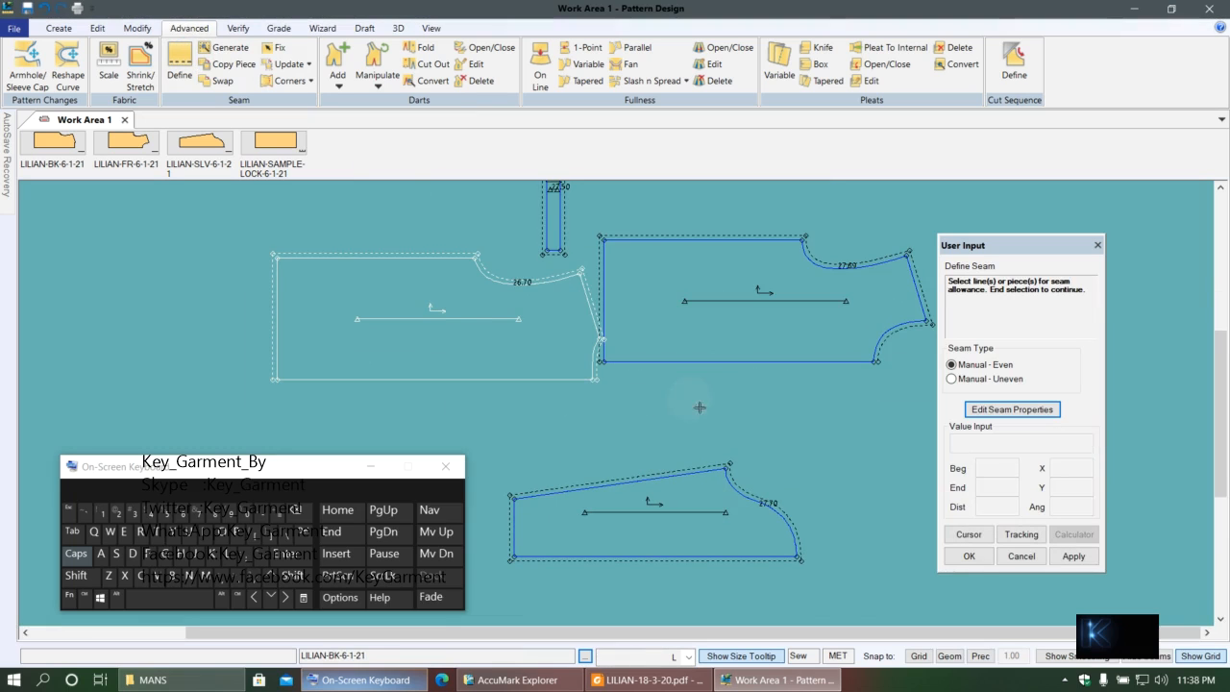
pyautogui.rightClick(307, 225)
pyautogui.click(317, 235)
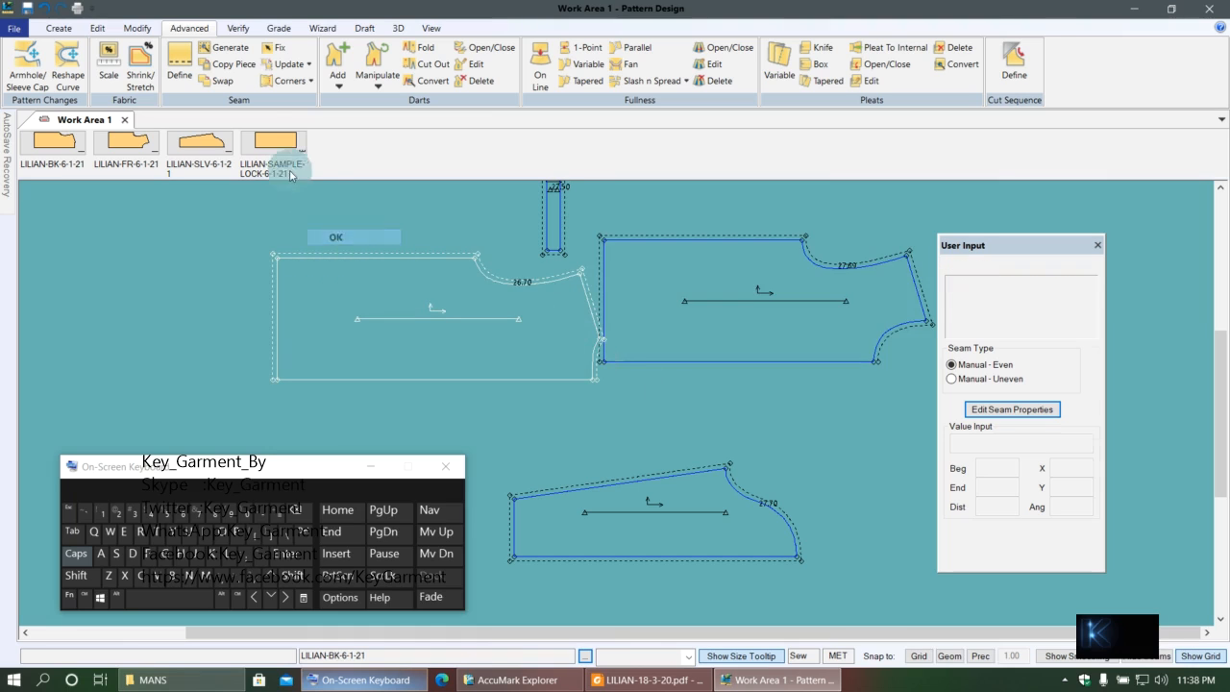
# - Define an even seam allowance of 3 on the hem lines of the back and front pieces
pyautogui.click(180, 75)
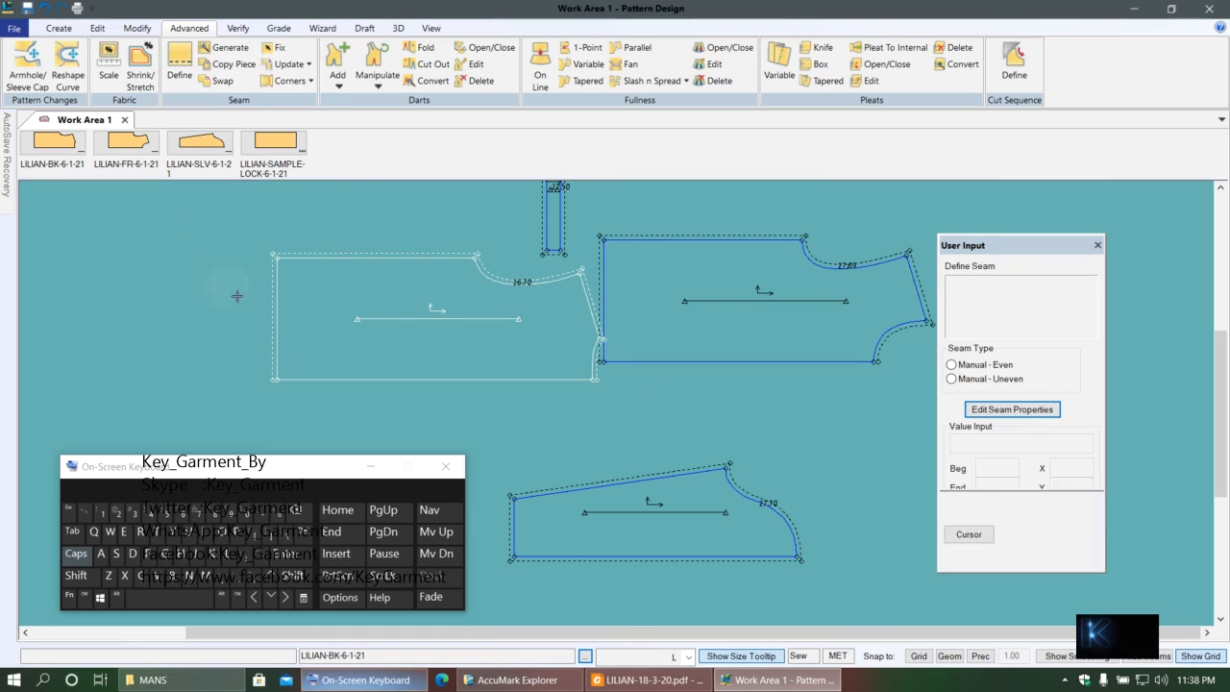
pyautogui.click(597, 357)
pyautogui.click(649, 337)
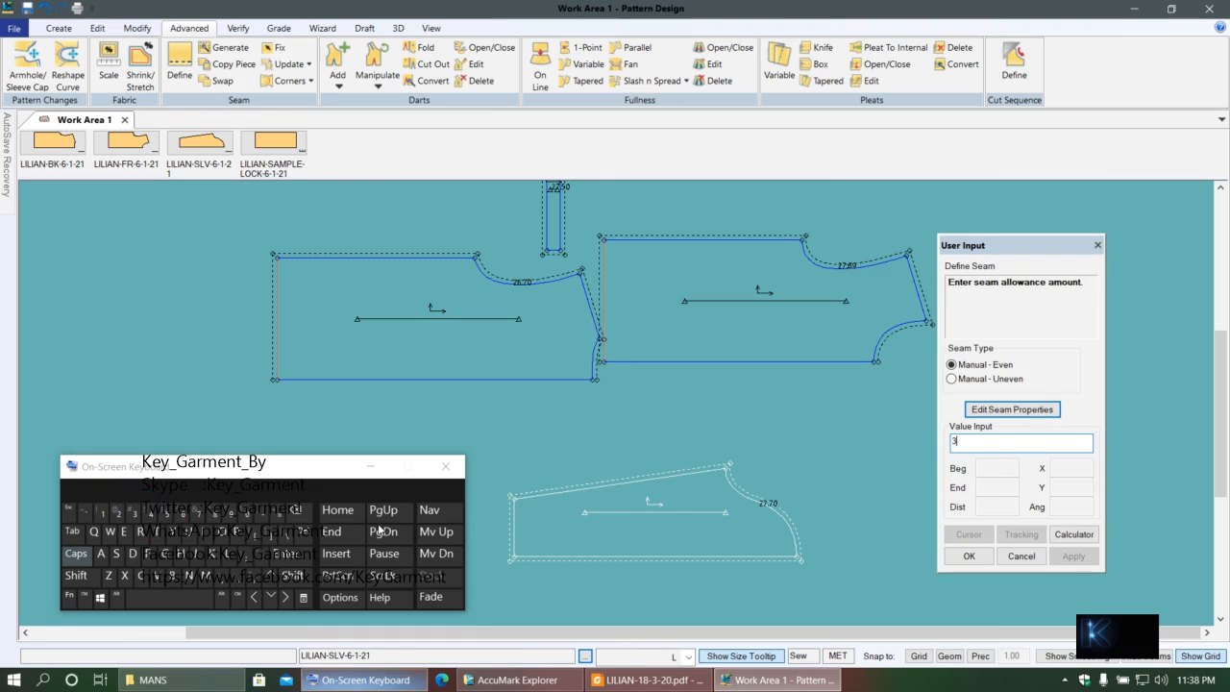
pyautogui.click(741, 423)
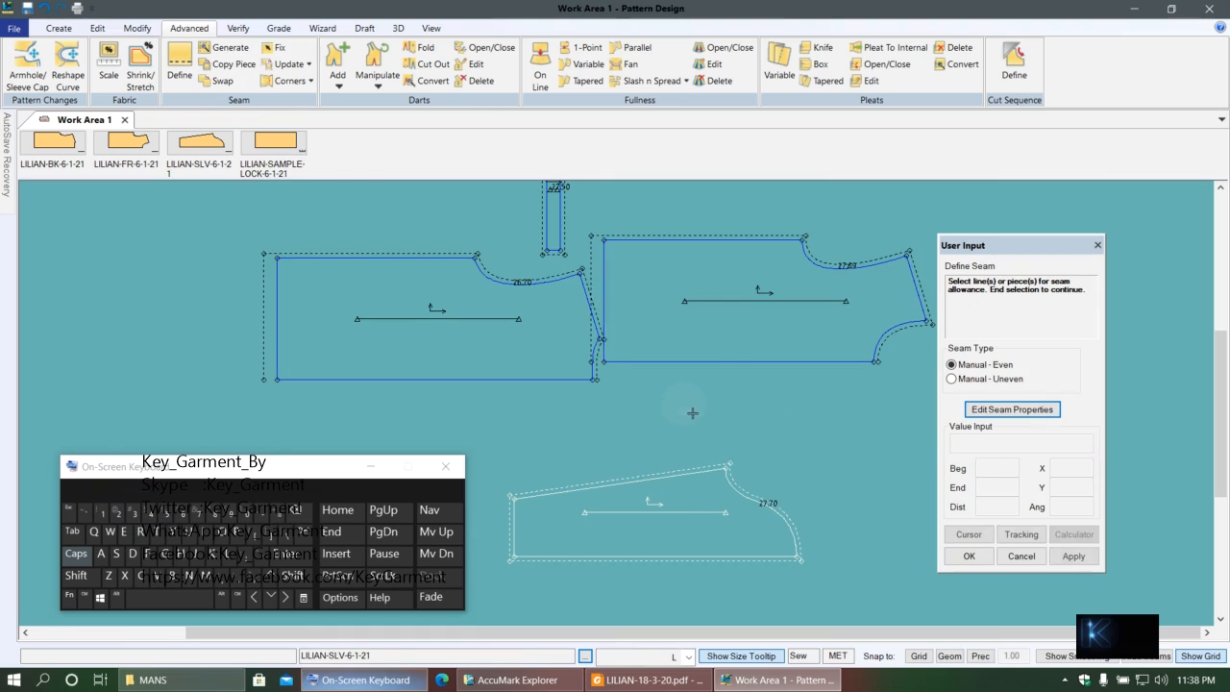
pyautogui.rightClick(452, 351)
# - Rearrange the pieces in one row with the back first, the neck strip in the middle and the front after it
pyautogui.click(376, 318)
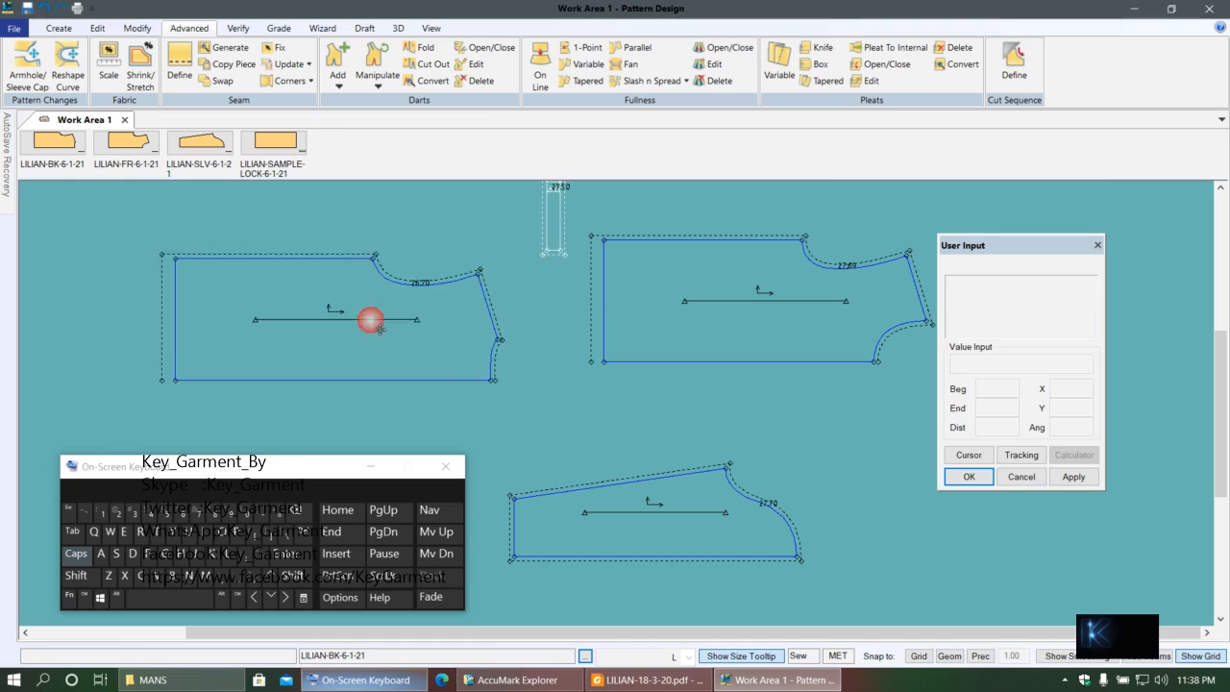
pyautogui.click(530, 310)
pyautogui.click(637, 327)
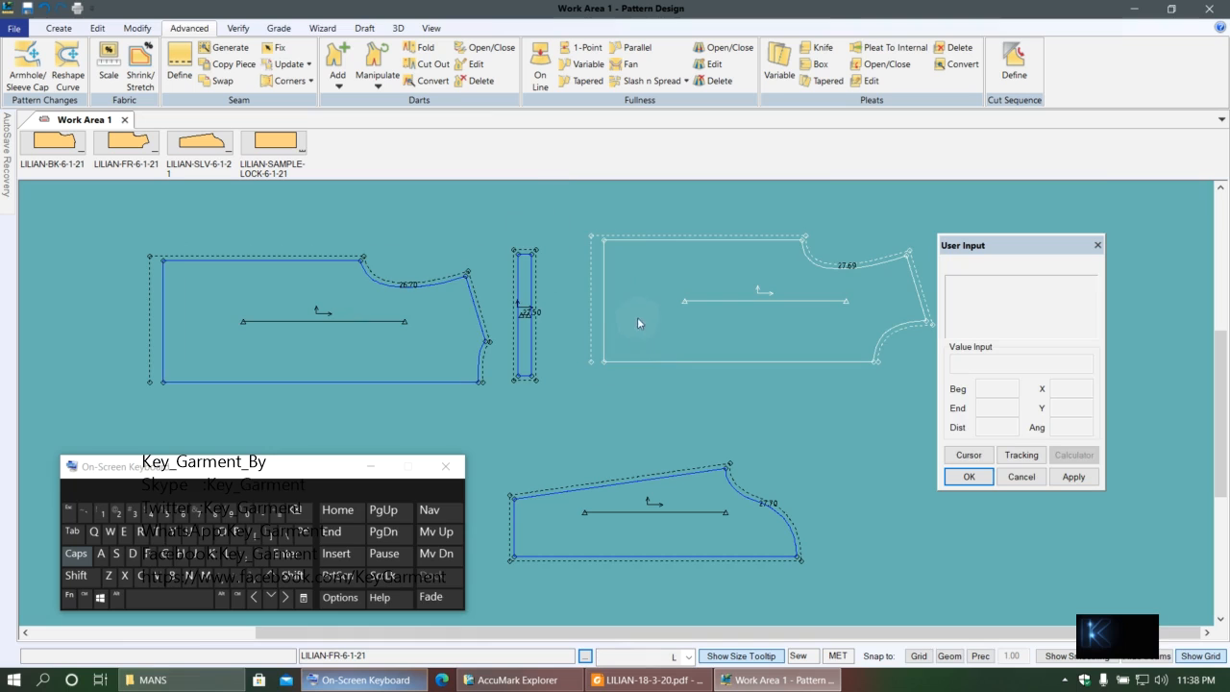
pyautogui.click(646, 324)
pyautogui.click(530, 318)
pyautogui.click(523, 298)
pyautogui.click(687, 309)
pyautogui.click(681, 312)
pyautogui.click(677, 317)
pyautogui.click(432, 331)
pyautogui.click(417, 308)
pyautogui.click(601, 338)
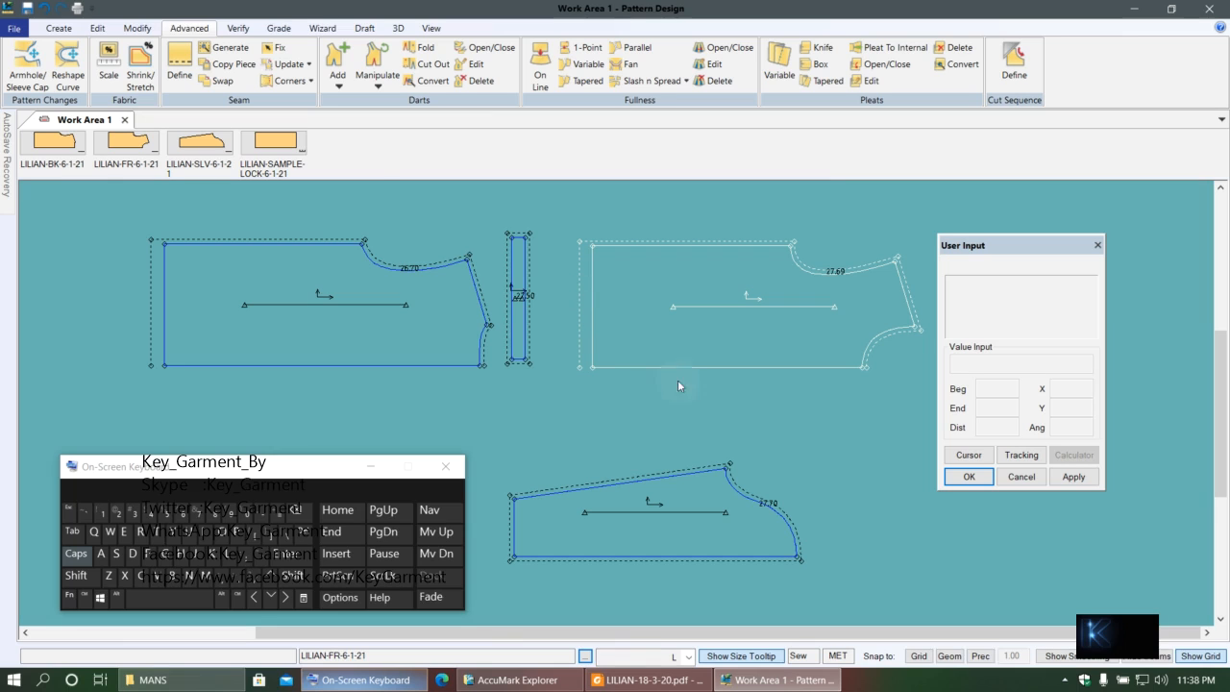
# - Set an uneven seam allowance of 1.25 at the hem corners of the front and back side seams and display the seam amounts
pyautogui.click(229, 64)
pyautogui.click(179, 68)
pyautogui.click(913, 344)
pyautogui.click(952, 378)
pyautogui.click(836, 360)
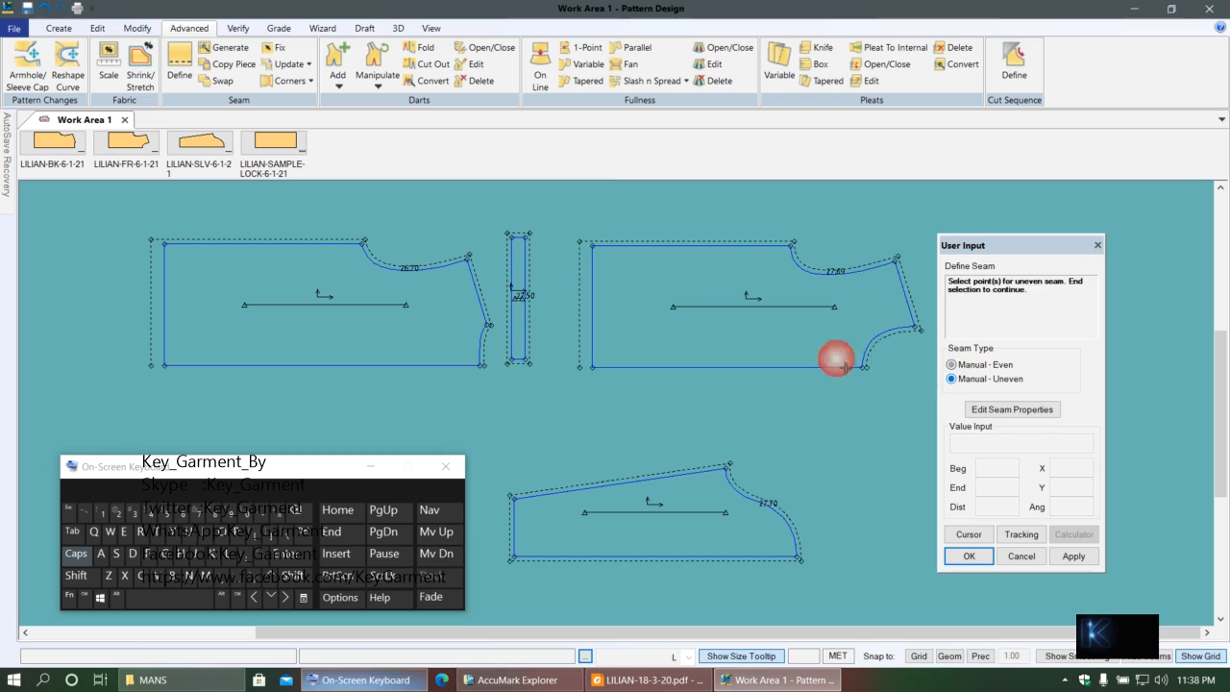
pyautogui.click(607, 260)
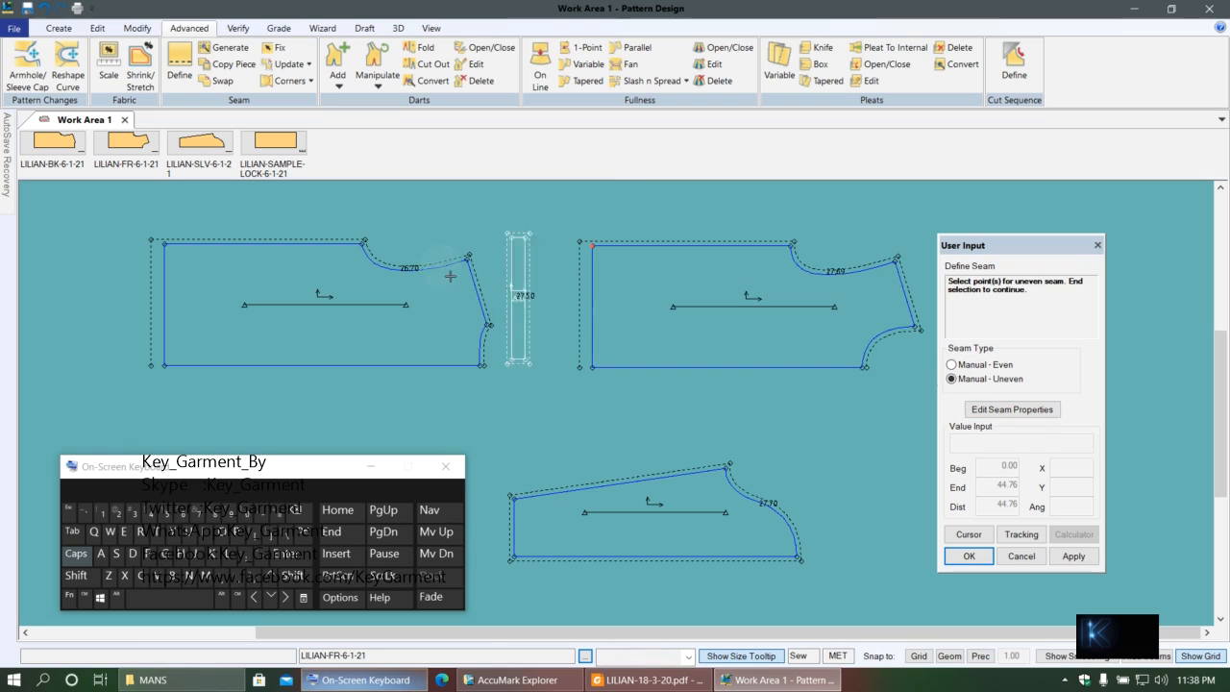
pyautogui.click(167, 252)
pyautogui.rightClick(695, 413)
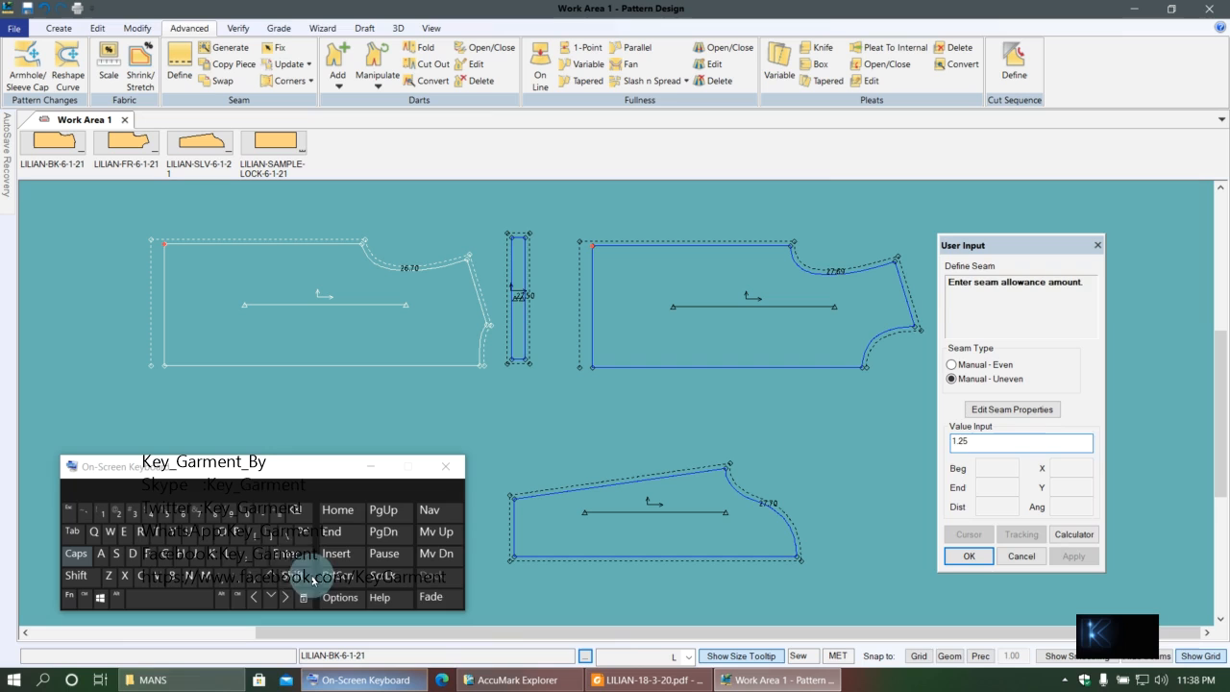
pyautogui.click(288, 556)
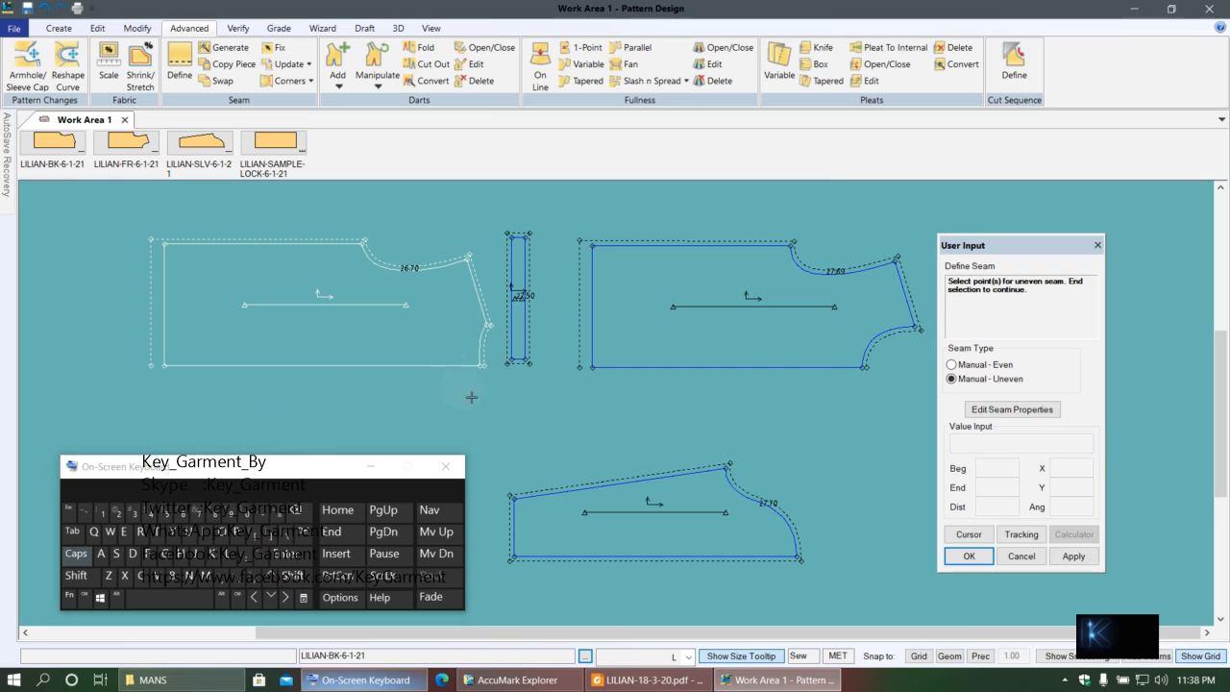
pyautogui.click(431, 28)
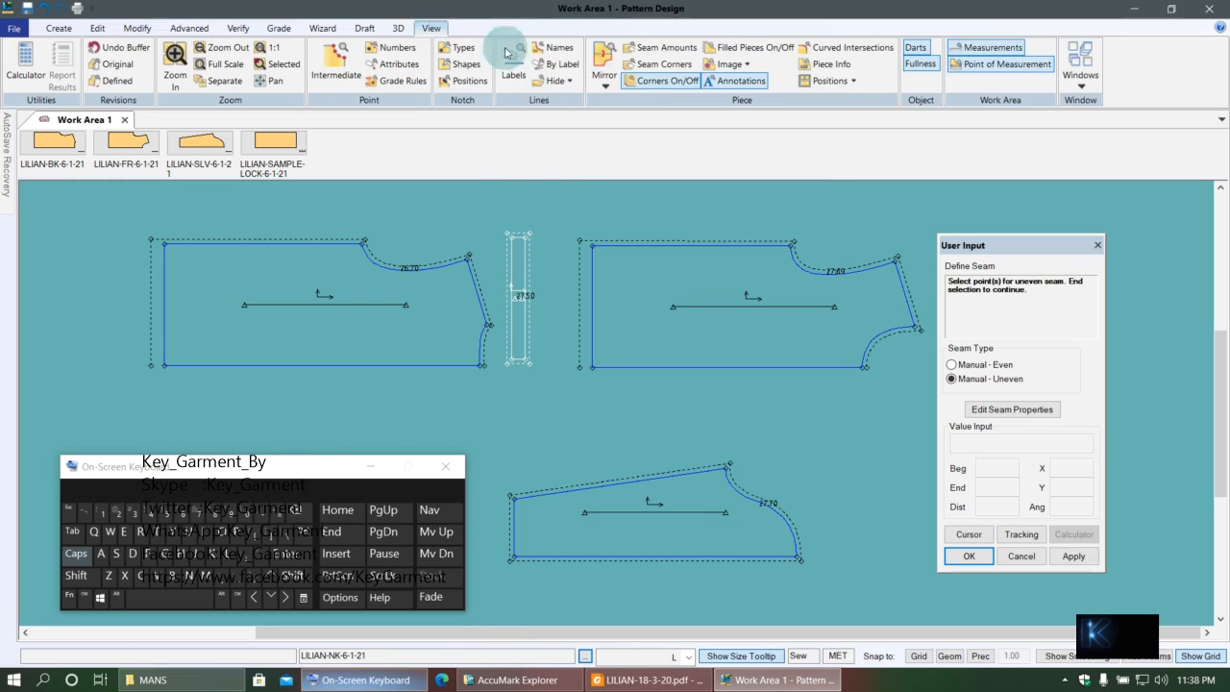
pyautogui.click(660, 47)
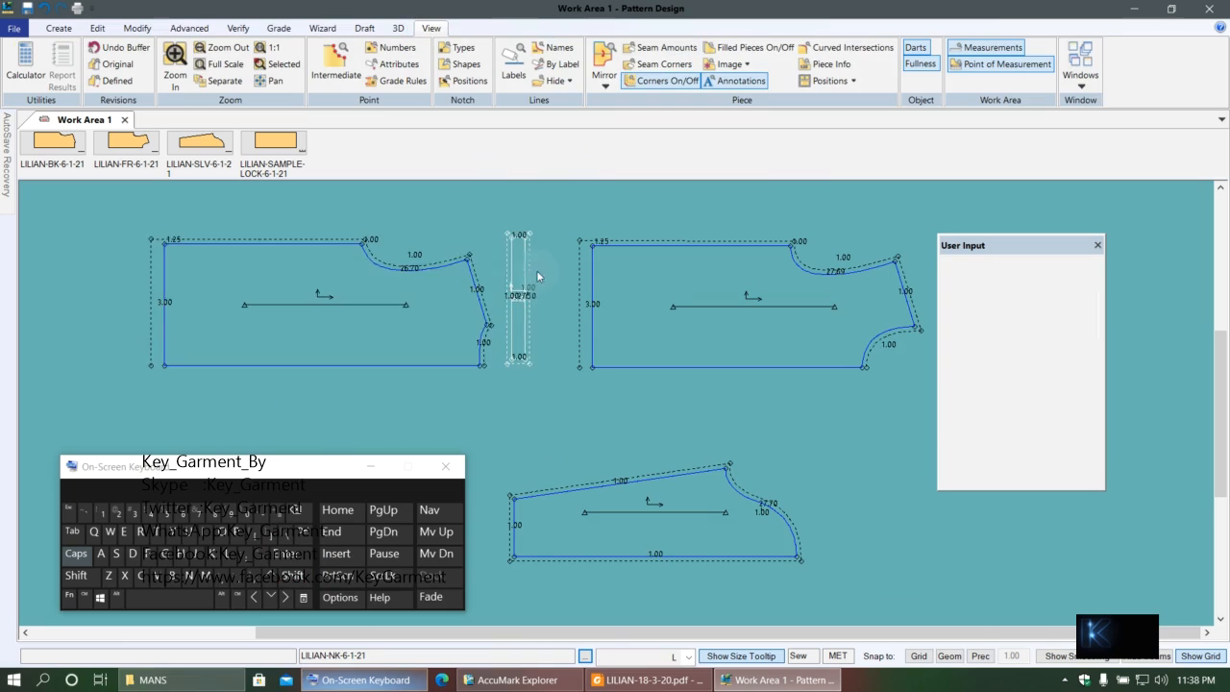
# - Set an uneven seam allowance of 1.5 at the front's underarm point, where the side seam meets the armhole
pyautogui.click(189, 28)
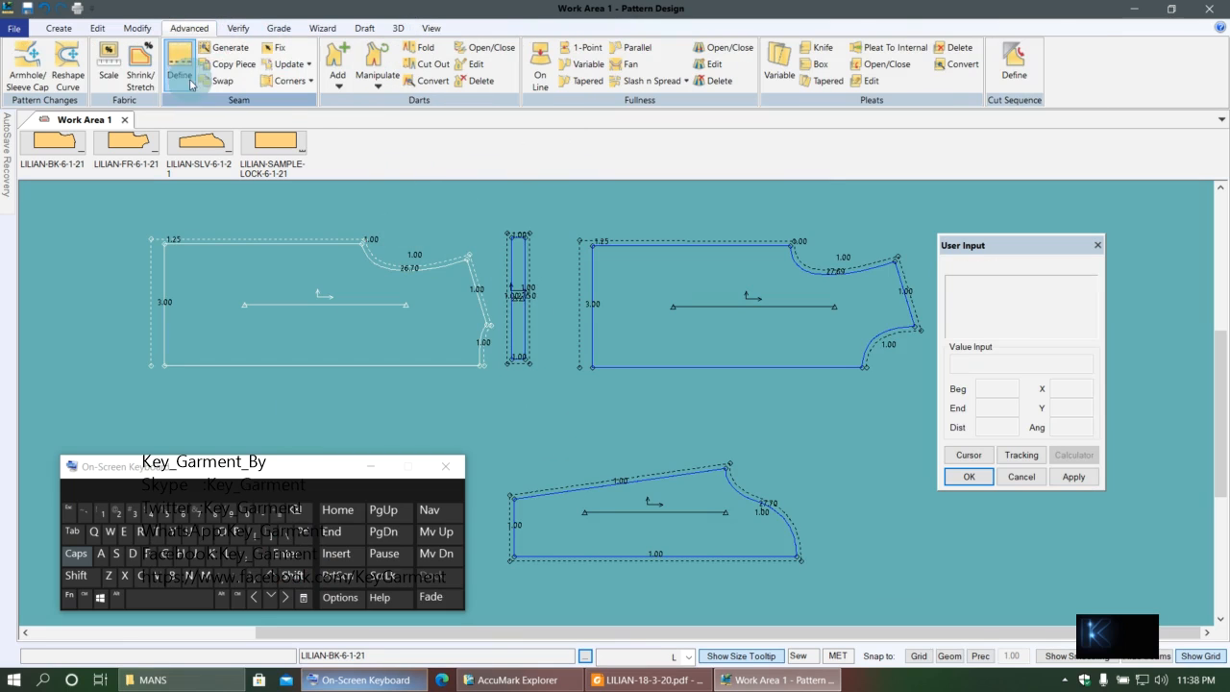
pyautogui.click(182, 65)
pyautogui.scroll(2, 354, 245)
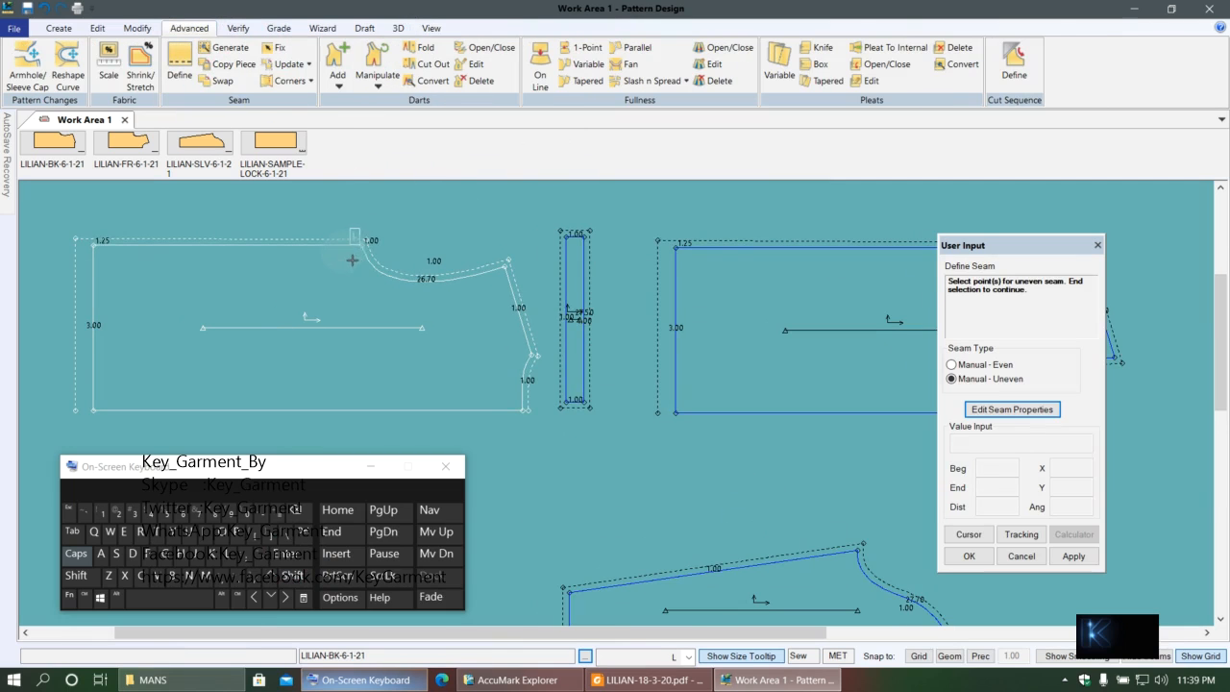
pyautogui.scroll(-2, 371, 246)
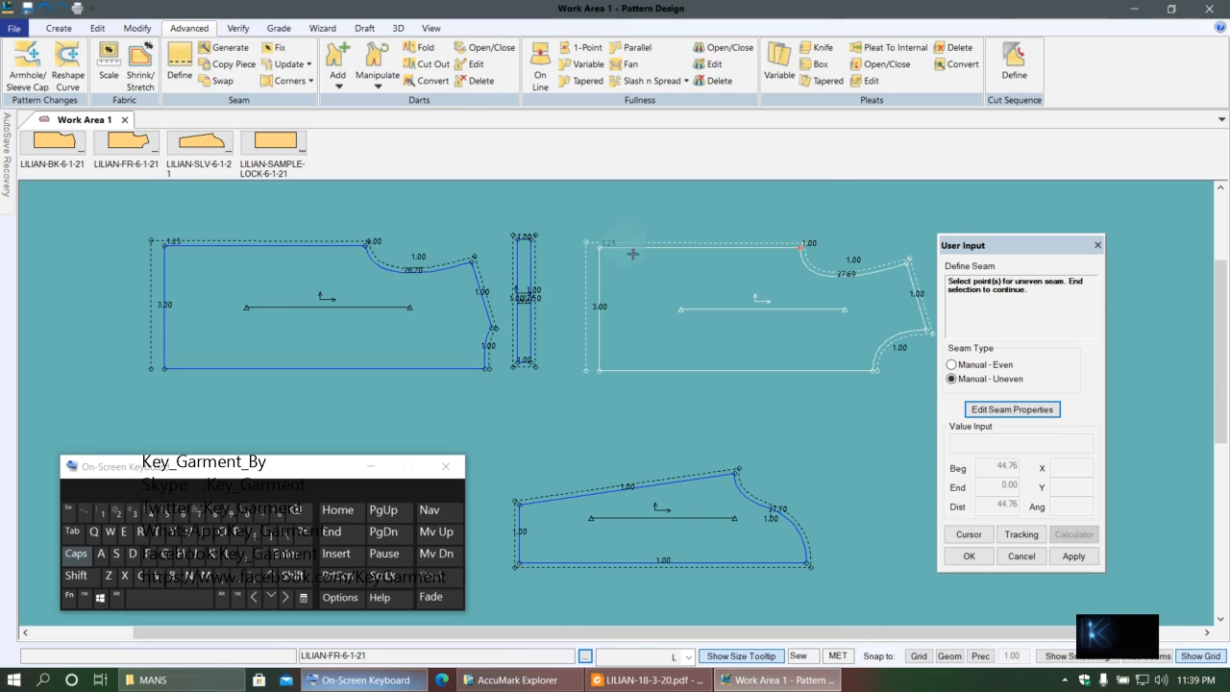
pyautogui.rightClick(500, 216)
pyautogui.click(538, 224)
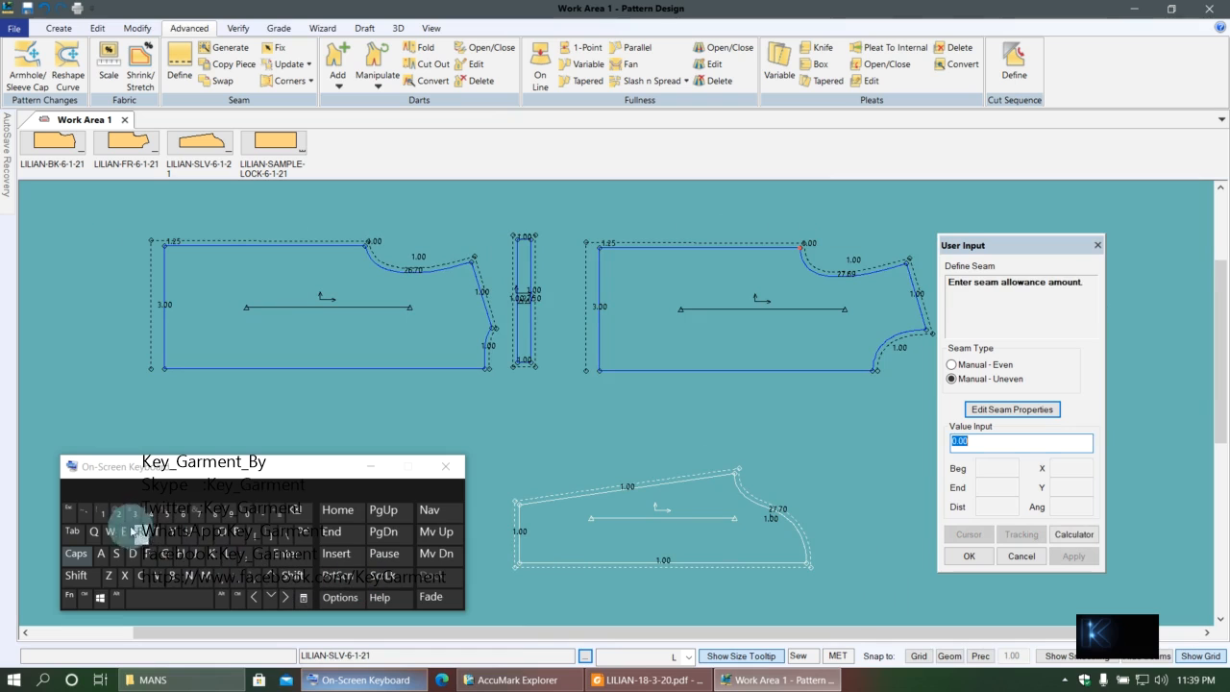
pyautogui.click(238, 601)
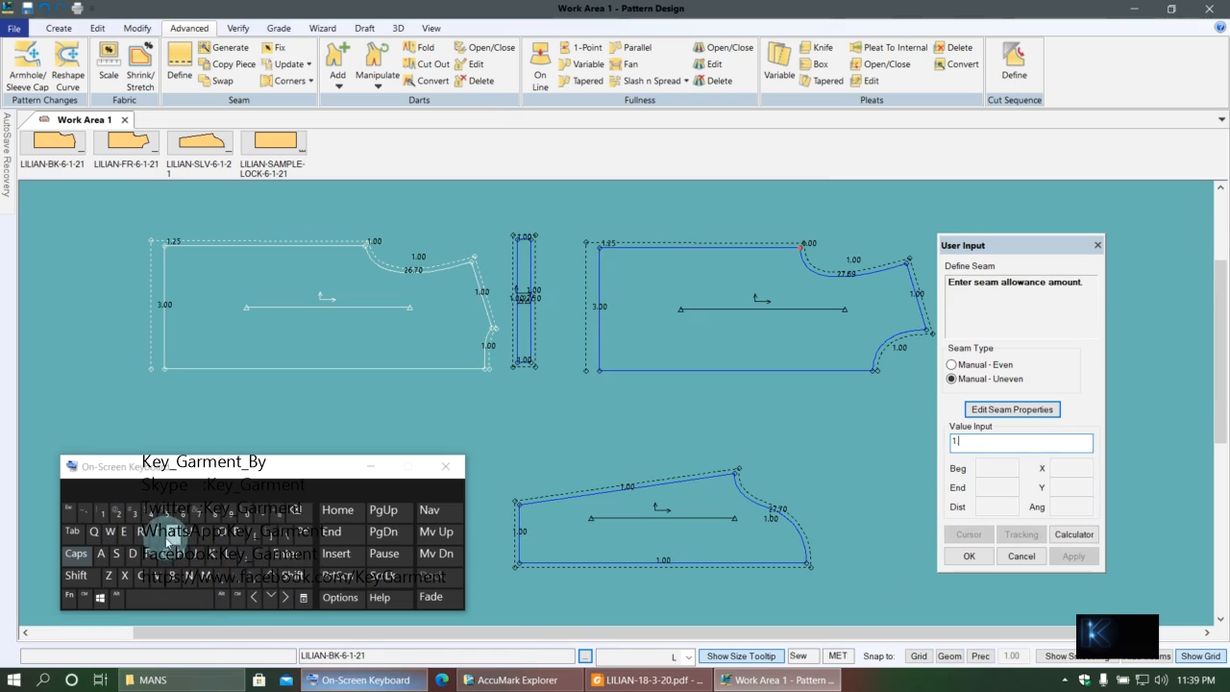
pyautogui.click(290, 564)
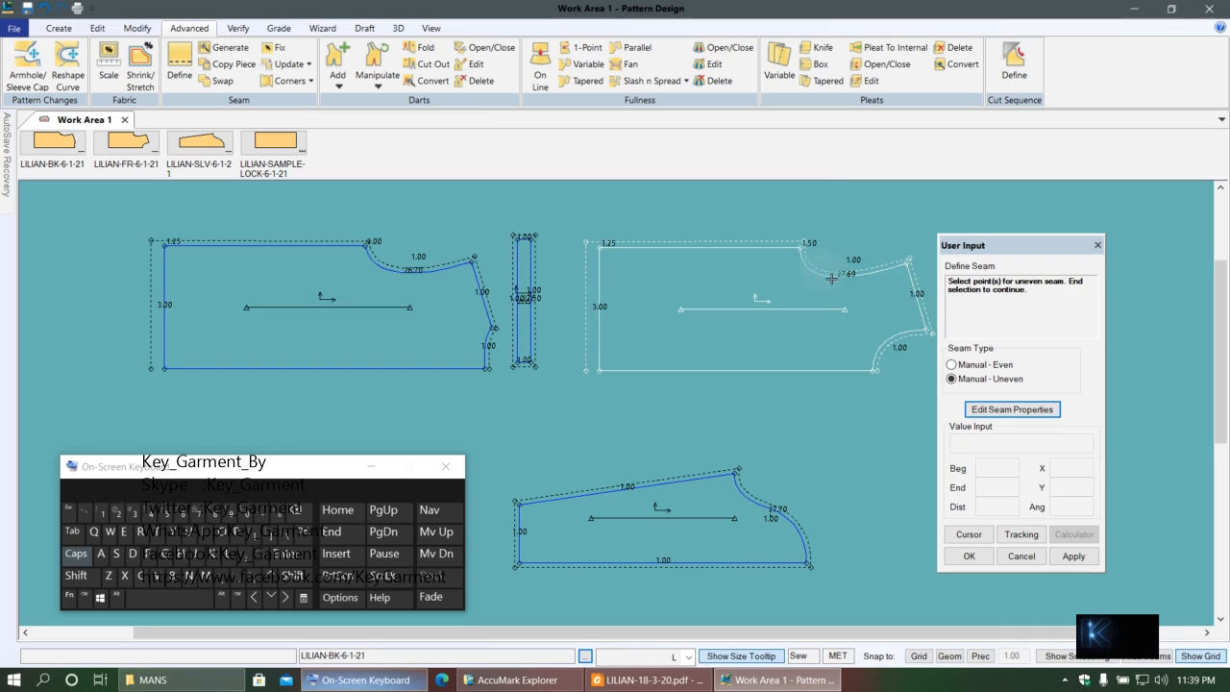
# - Set an uneven seam allowance of 1.5 at the back's underarm point, where the side seam meets the armhole
pyautogui.scroll(3, 302, 248)
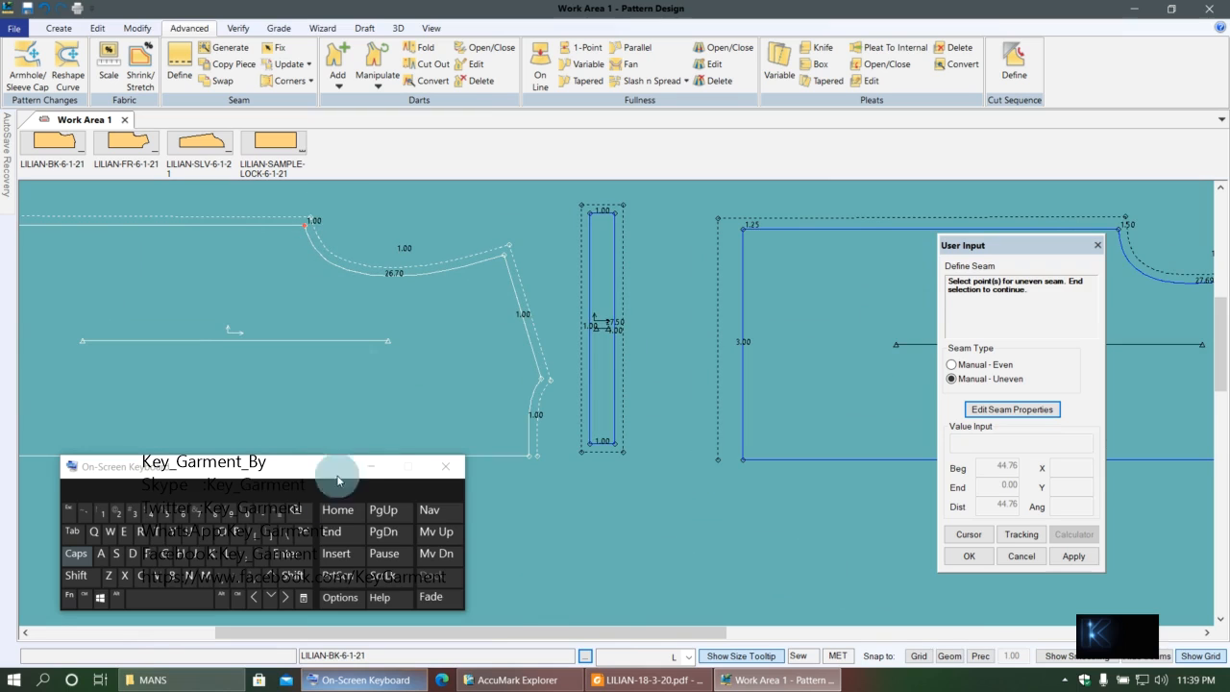
pyautogui.rightClick(307, 373)
pyautogui.click(275, 361)
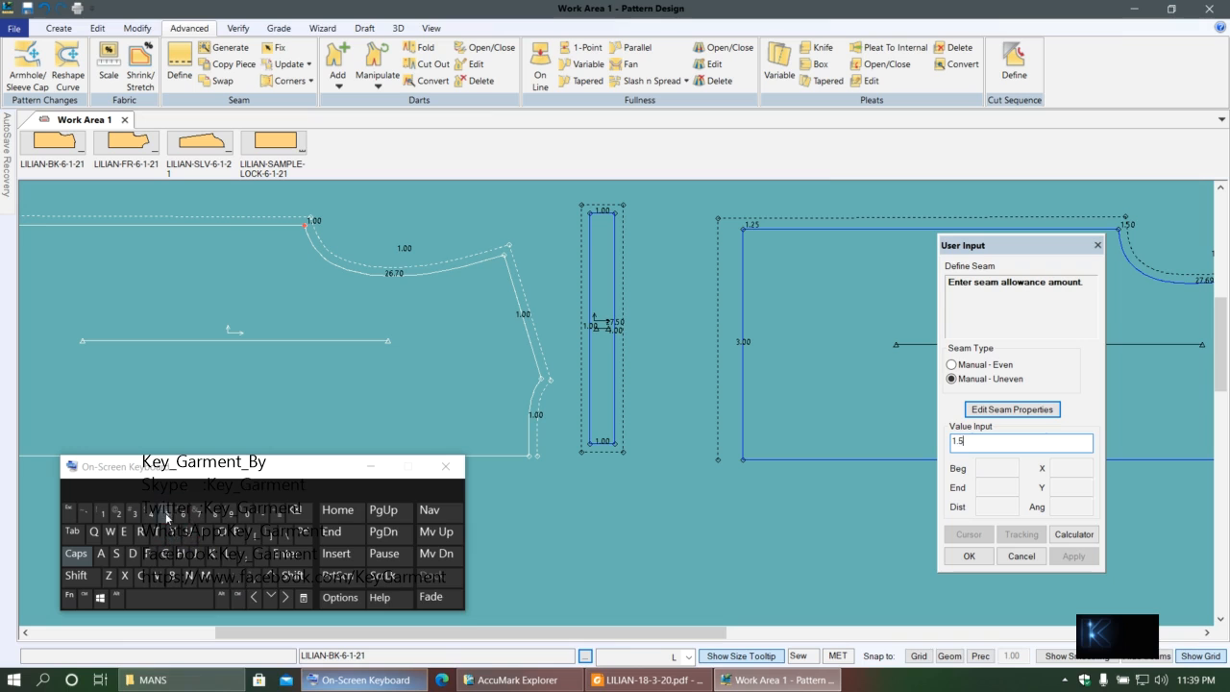
pyautogui.click(292, 558)
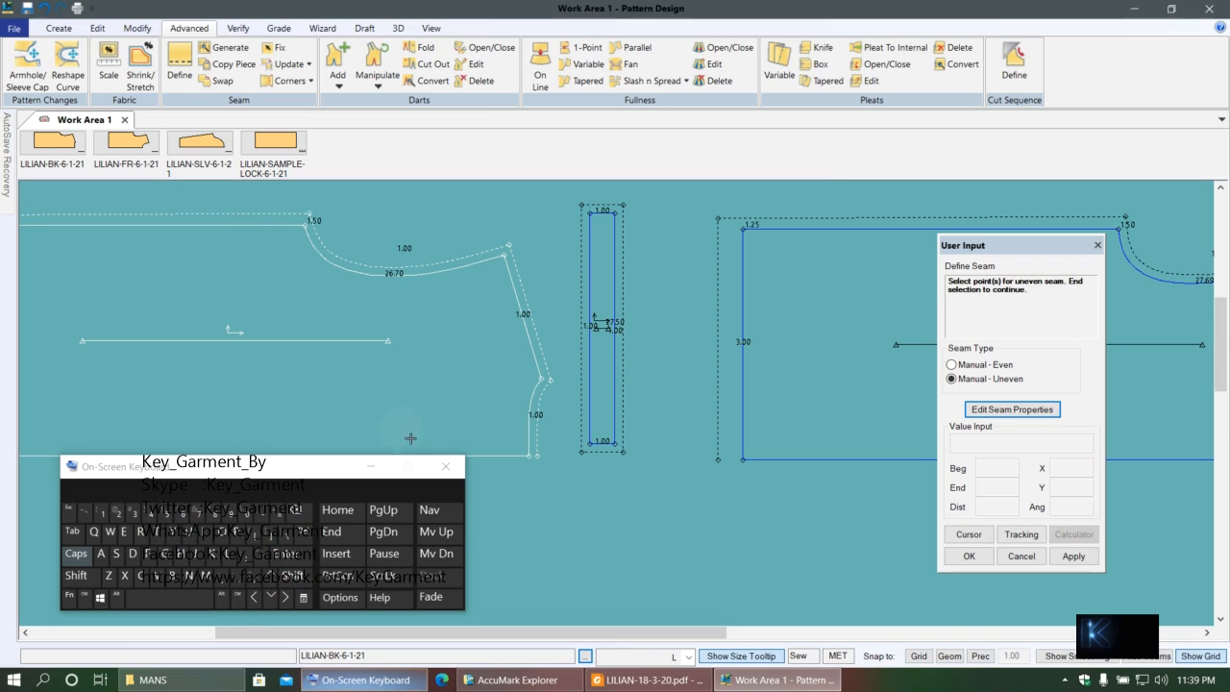
# - Define an even seam allowance of 3 on the sleeve's hem line and finish the seam definition
pyautogui.scroll(-3, 410, 440)
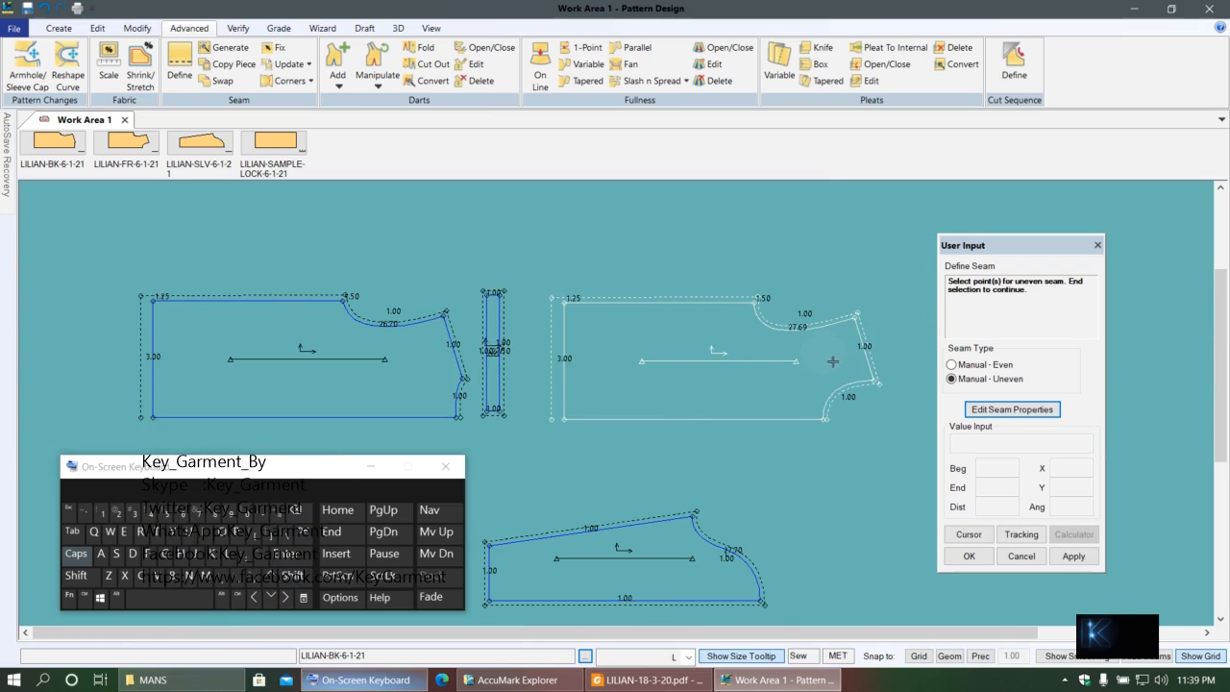
pyautogui.scroll(3, 828, 348)
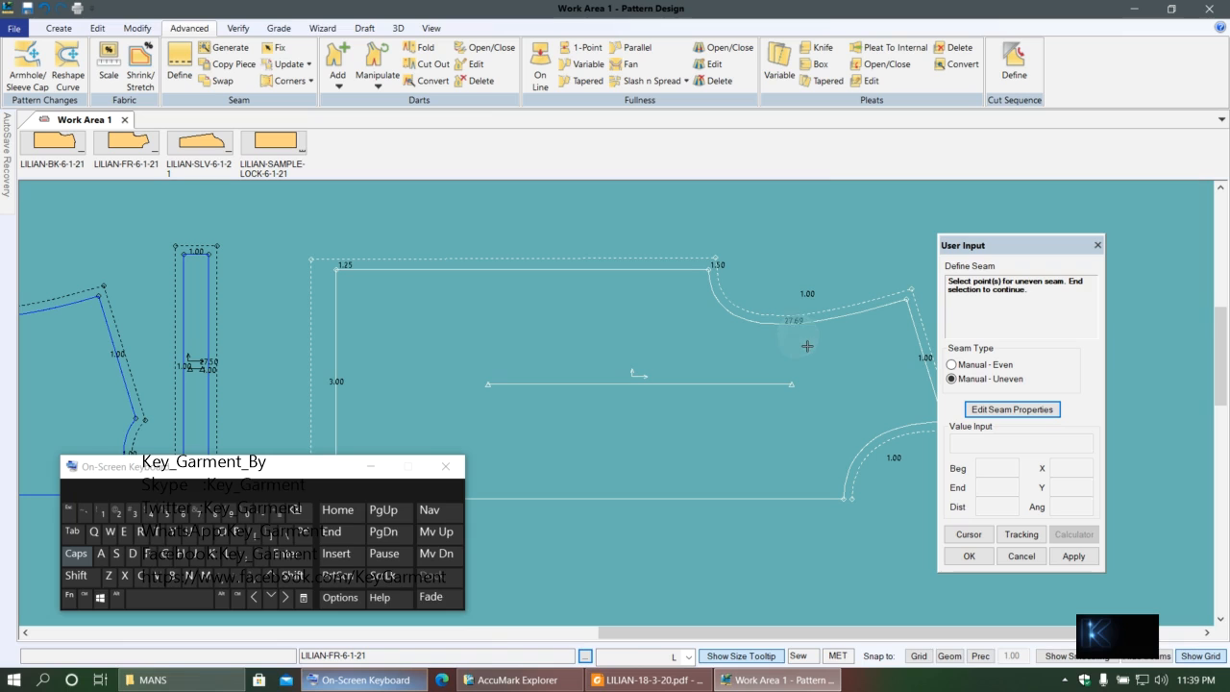
pyautogui.scroll(-2, 809, 343)
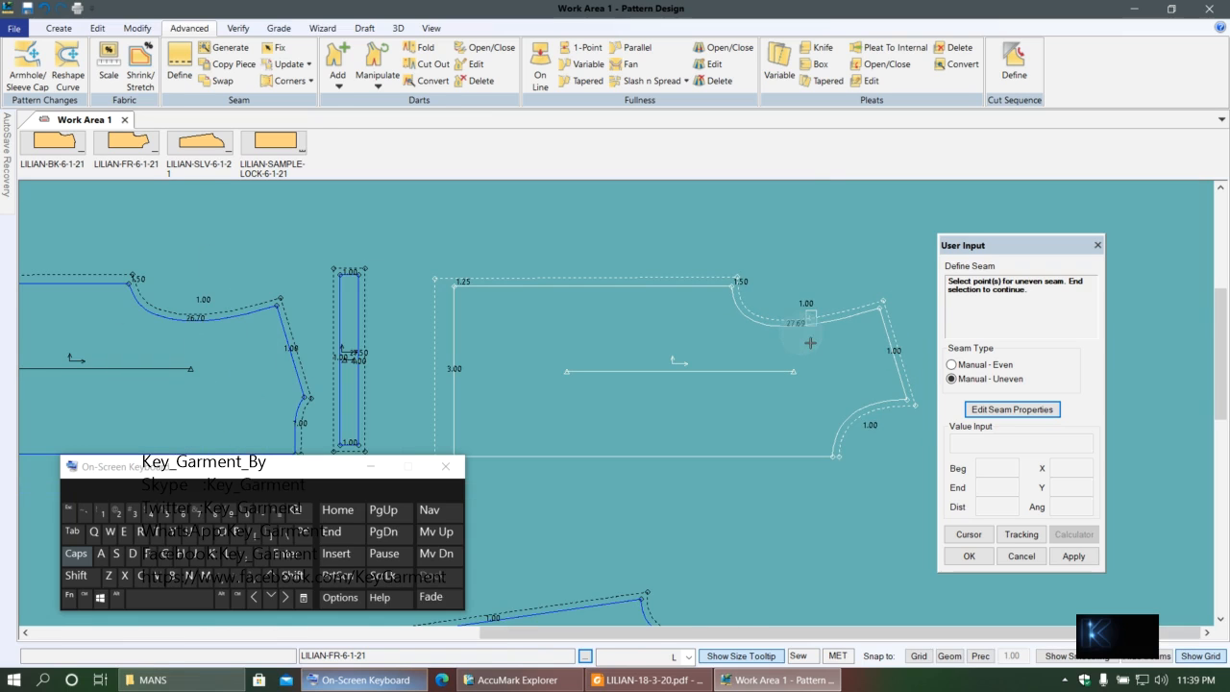
pyautogui.scroll(-3, 810, 344)
pyautogui.scroll(4, 663, 490)
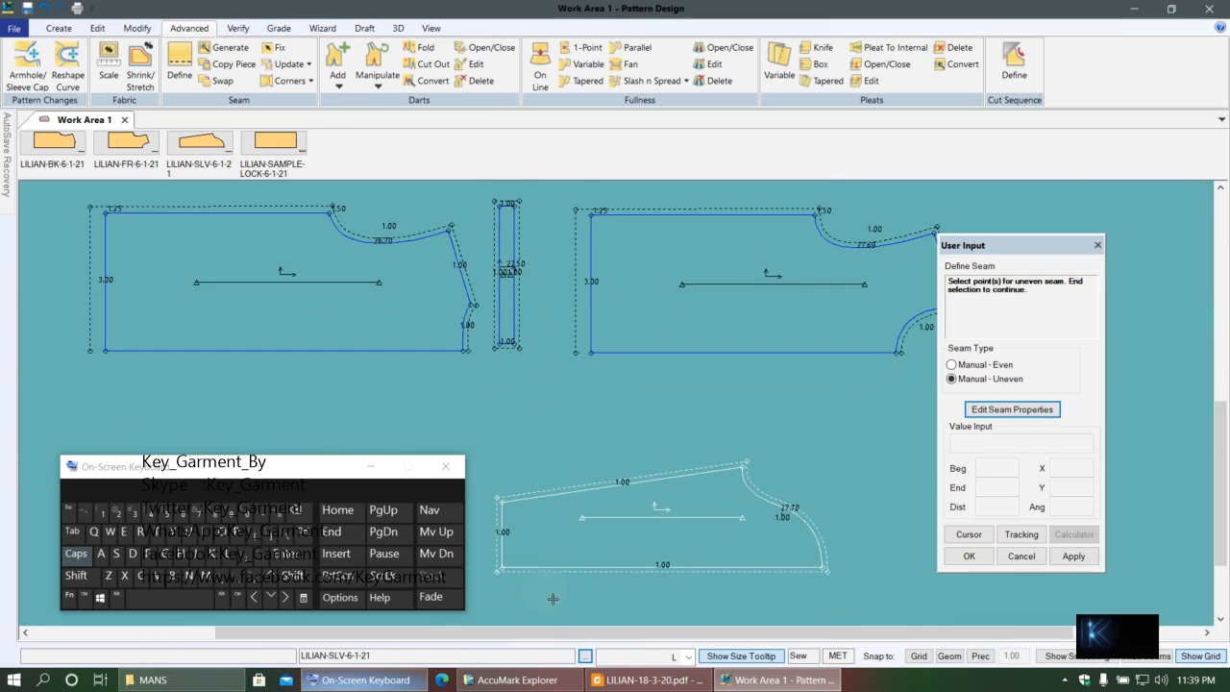
pyautogui.scroll(1, 552, 598)
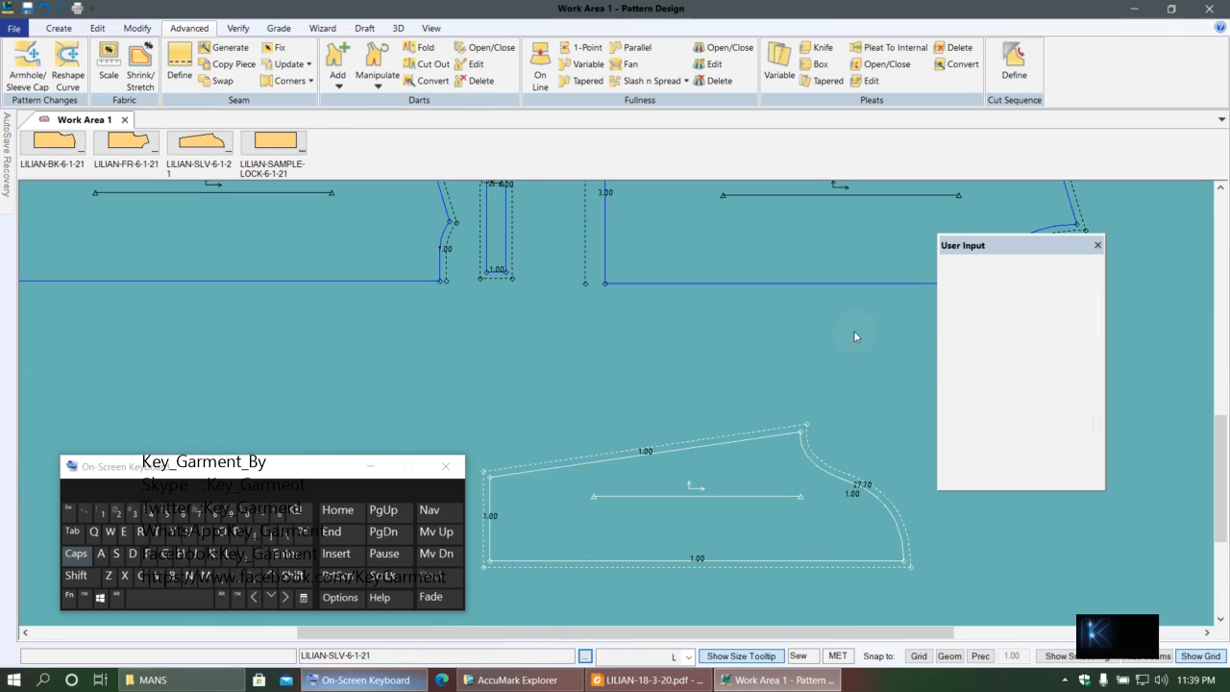
pyautogui.click(964, 381)
pyautogui.click(954, 365)
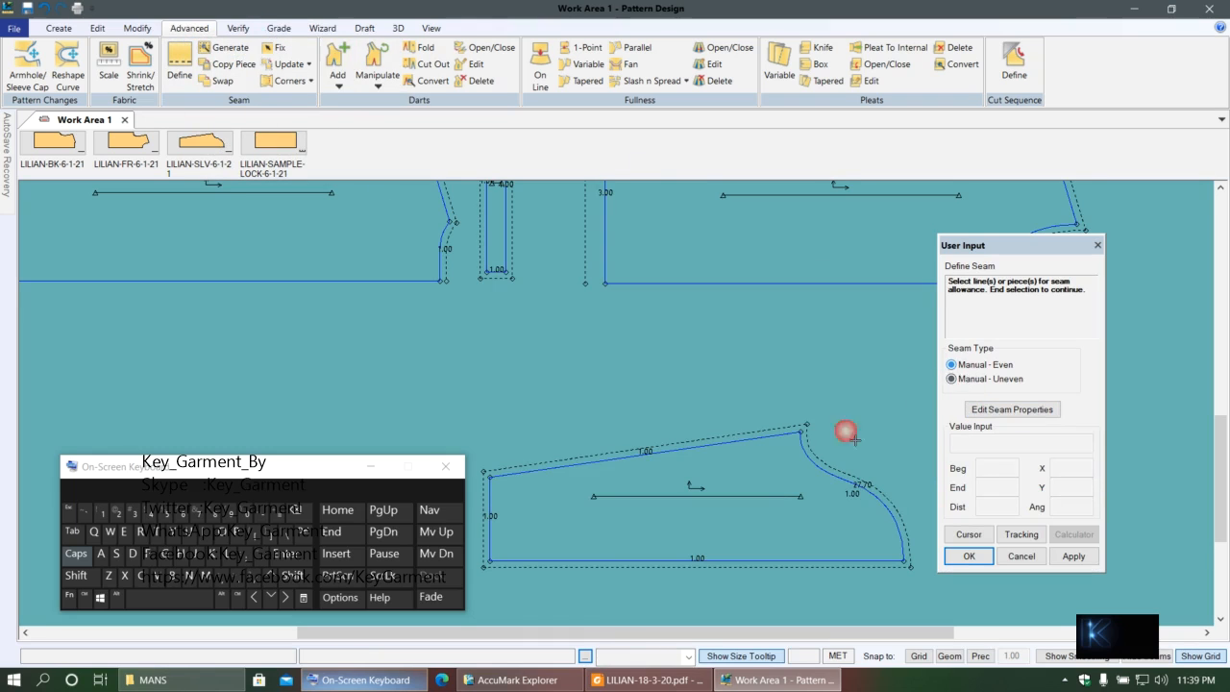
pyautogui.rightClick(583, 522)
pyautogui.click(589, 520)
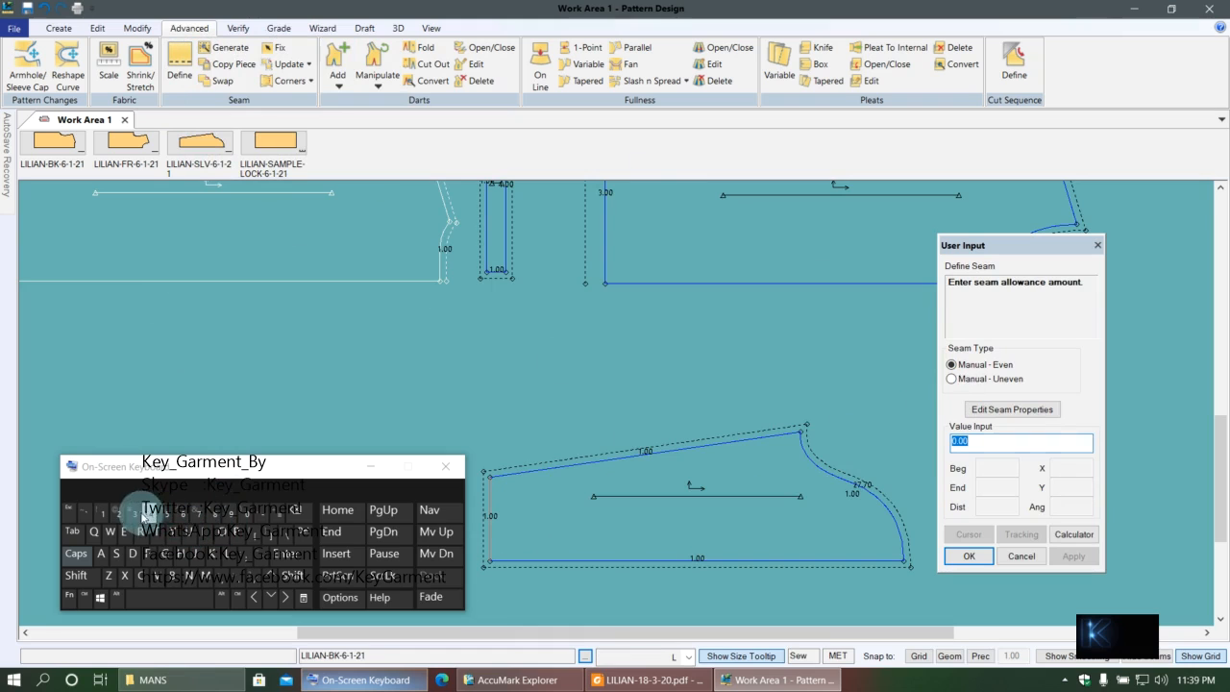
pyautogui.write('3')
pyautogui.click(287, 555)
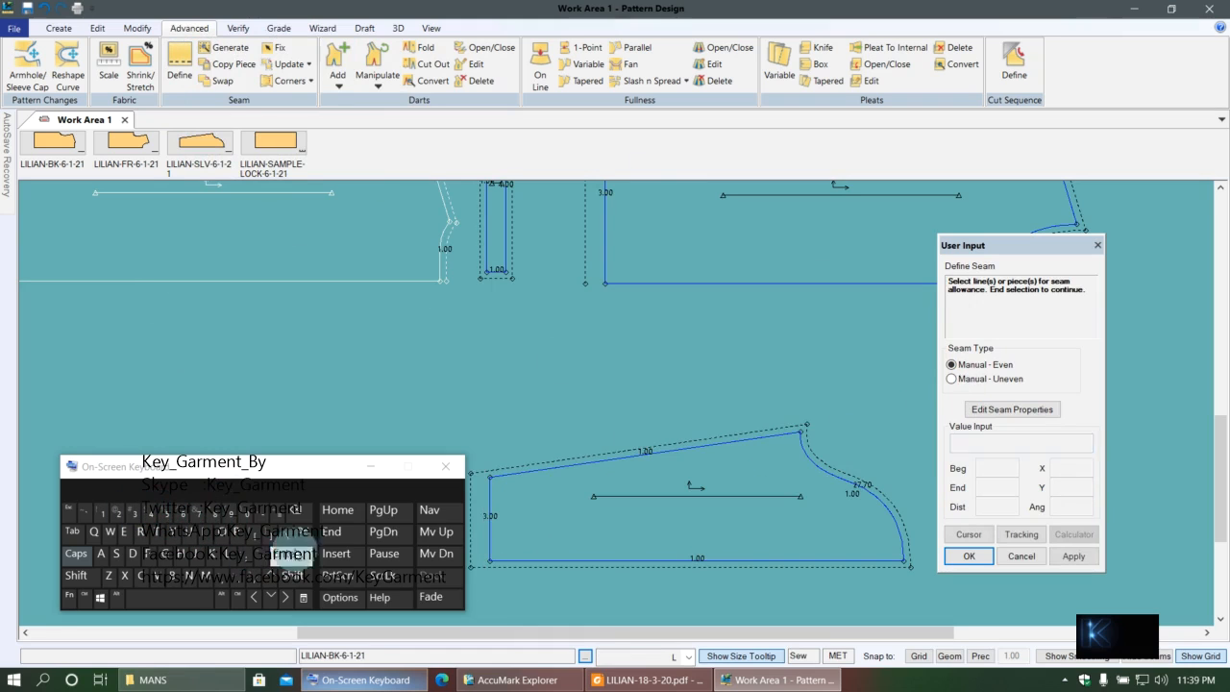
pyautogui.click(592, 444)
pyautogui.scroll(-4, 592, 444)
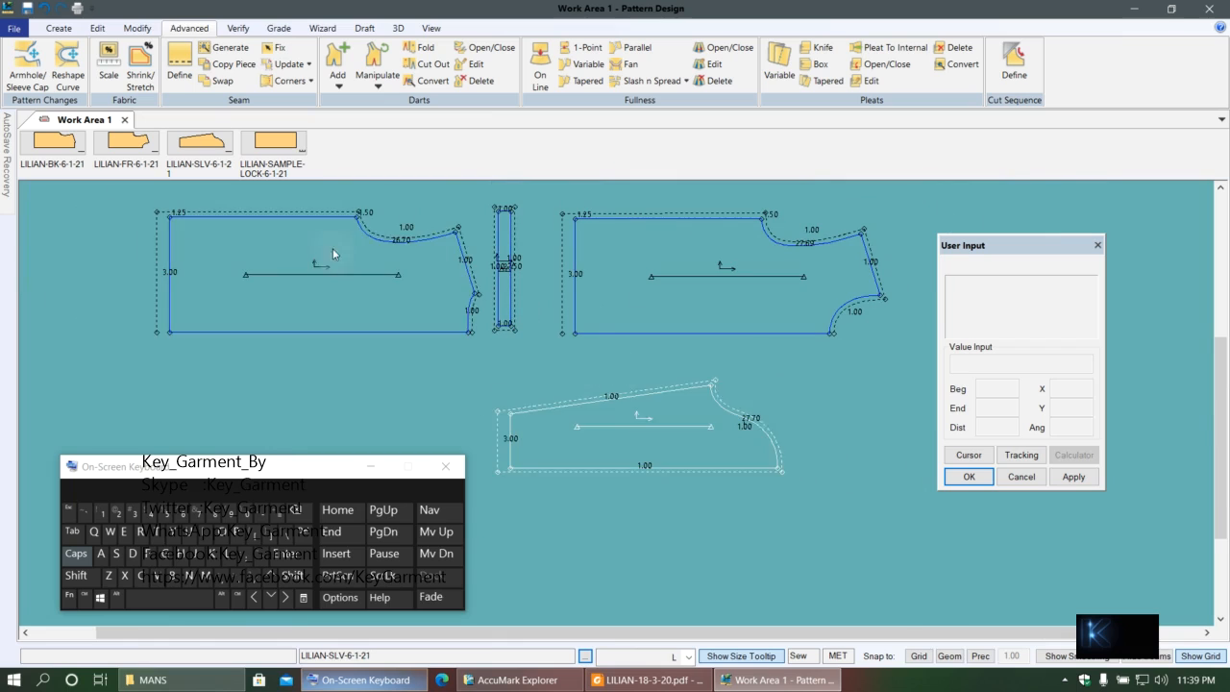
# - Mirror the back and front pieces about their straight centre lines, keeping Fold after Mirror enabled
pyautogui.click(143, 30)
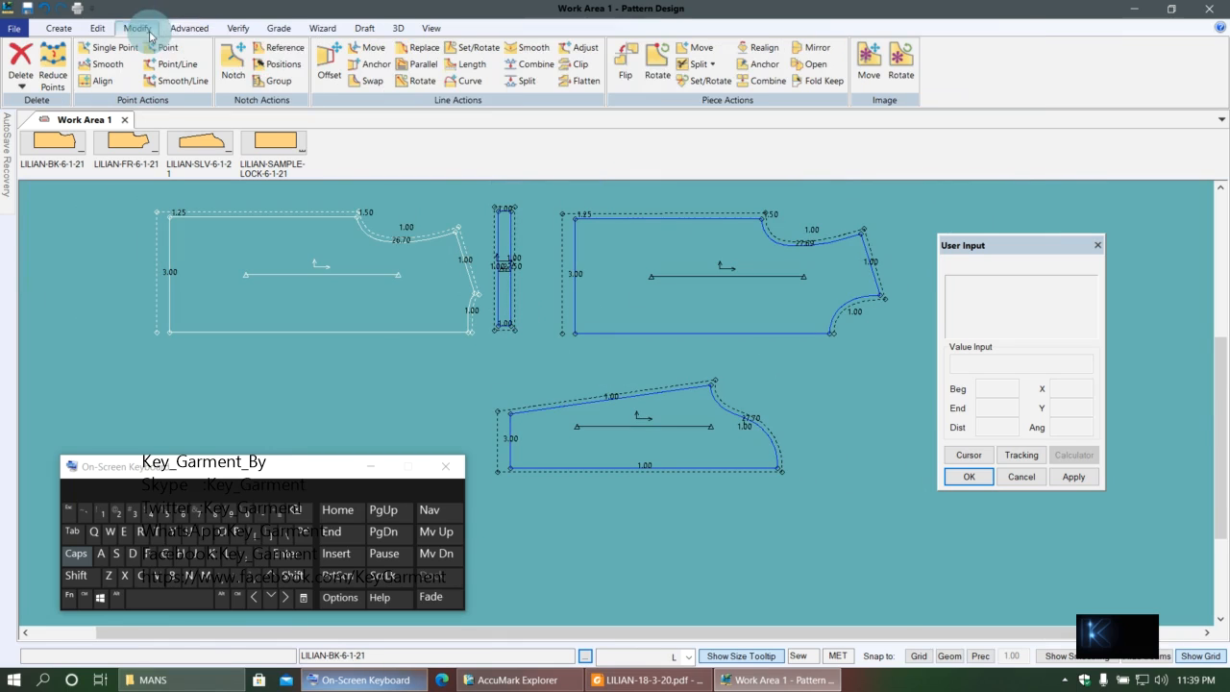
pyautogui.click(816, 47)
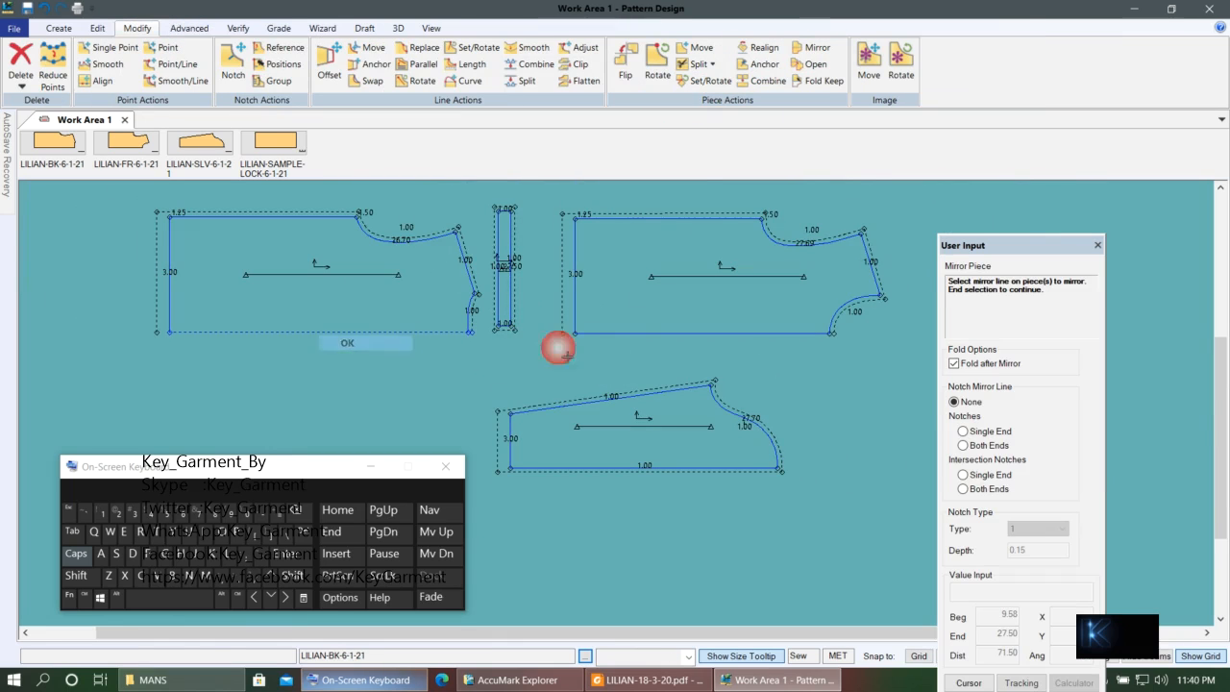
pyautogui.click(640, 481)
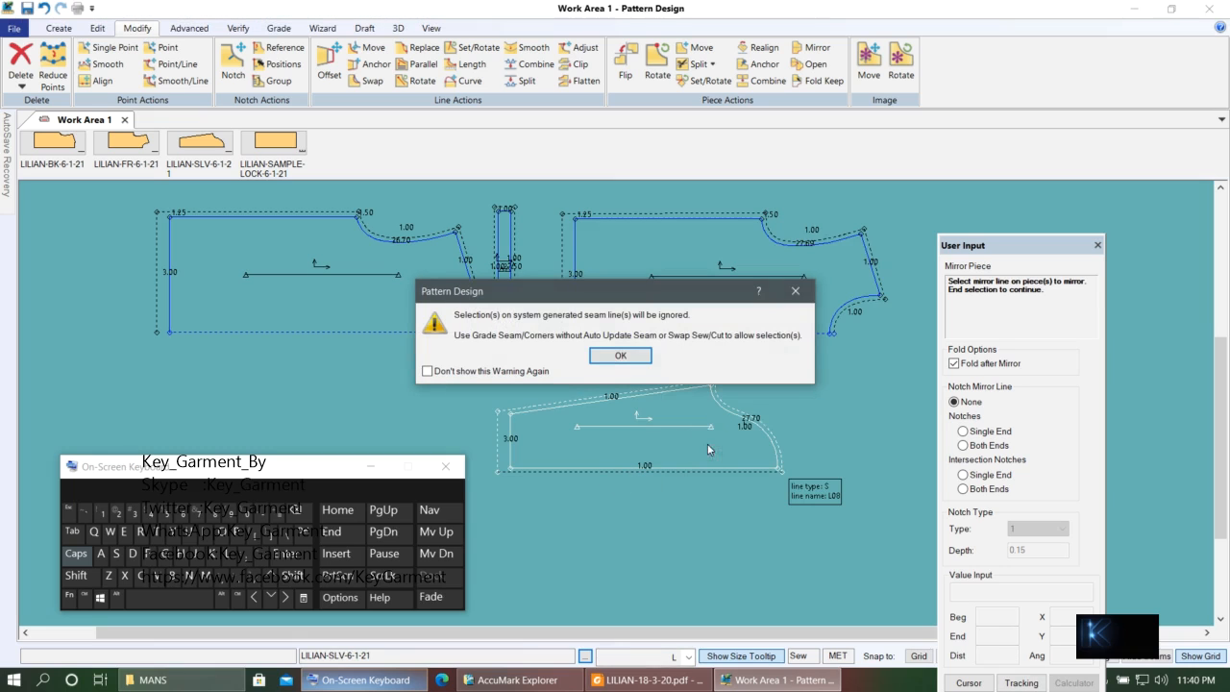
pyautogui.click(798, 292)
pyautogui.rightClick(395, 338)
pyautogui.click(423, 358)
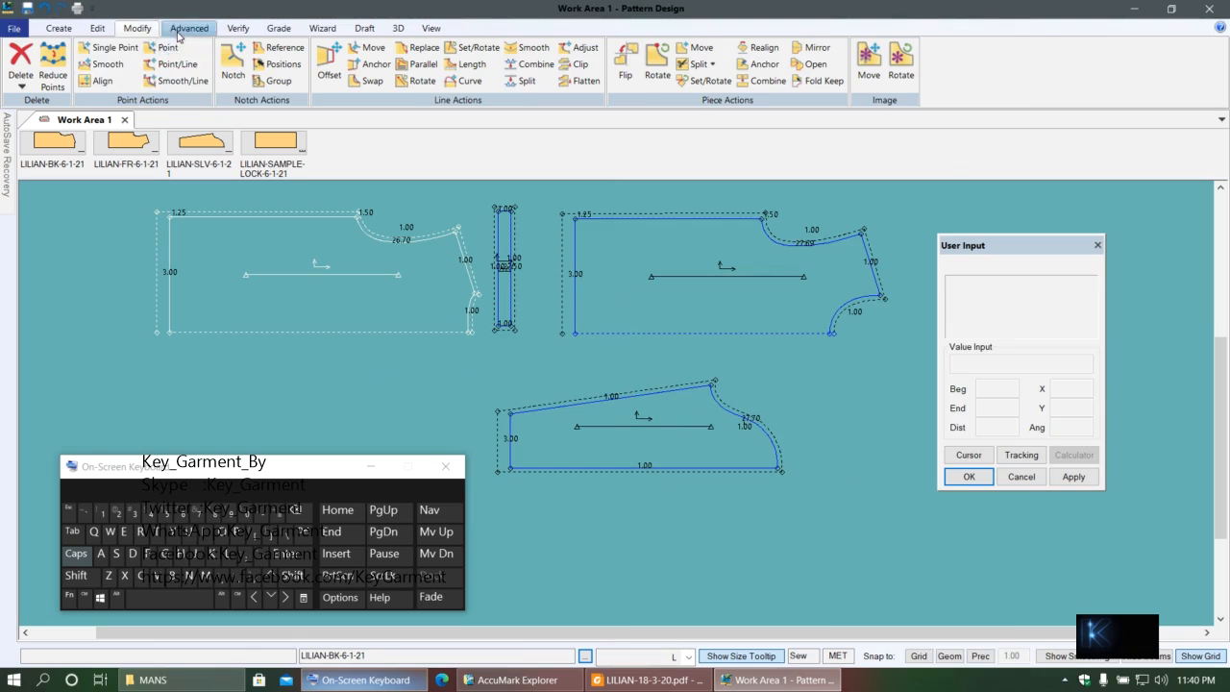
# - Remove the seam allowance from the sleeve's long straight centre line with an even seam definition
pyautogui.click(189, 28)
pyautogui.click(178, 64)
pyautogui.click(634, 470)
pyautogui.rightClick(639, 480)
pyautogui.click(653, 492)
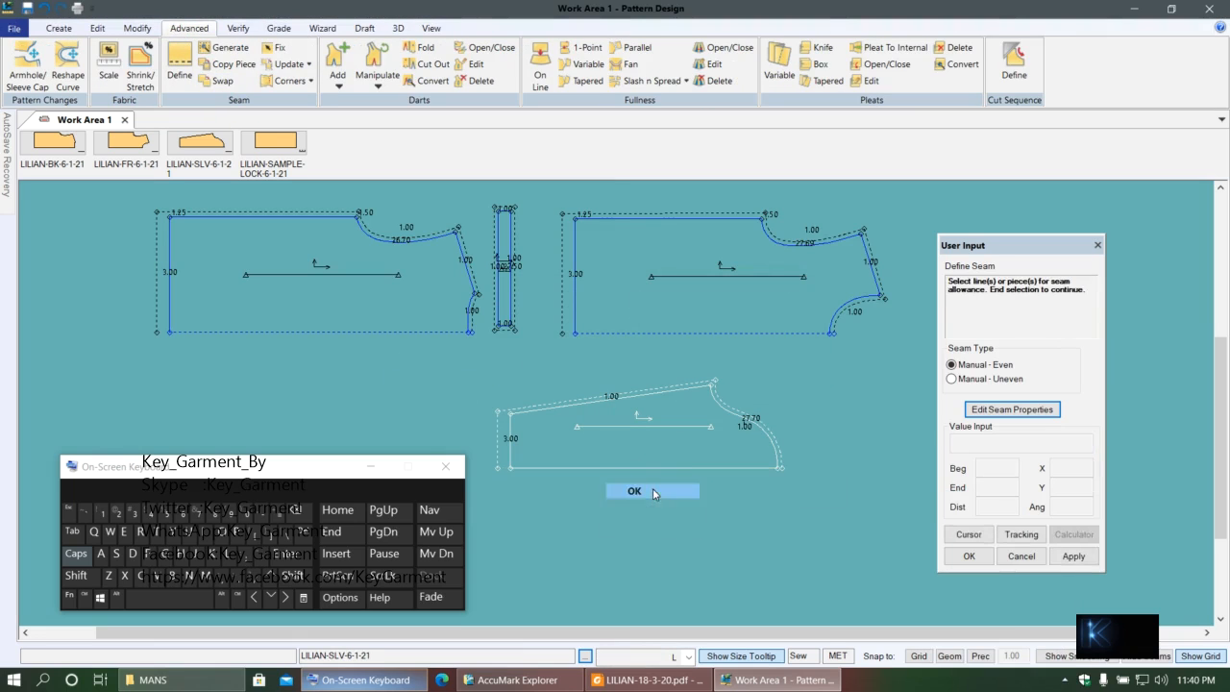
# - Mirror the sleeve piece about its long straight centre line
pyautogui.click(137, 28)
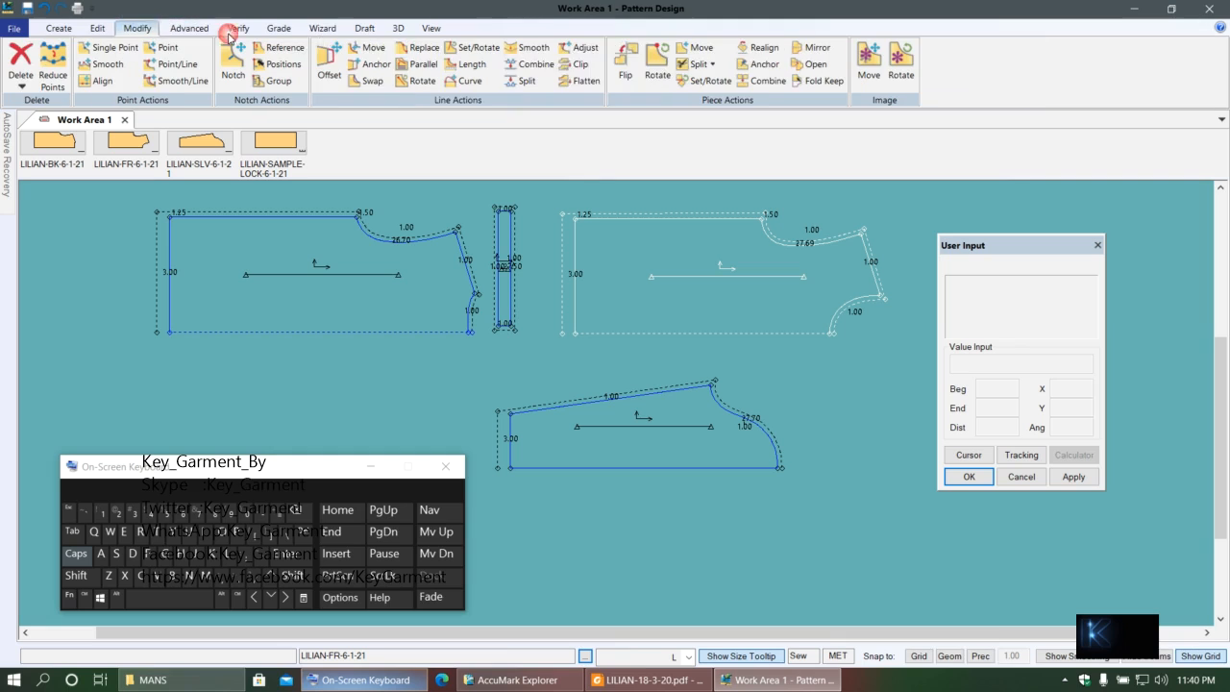
pyautogui.click(793, 86)
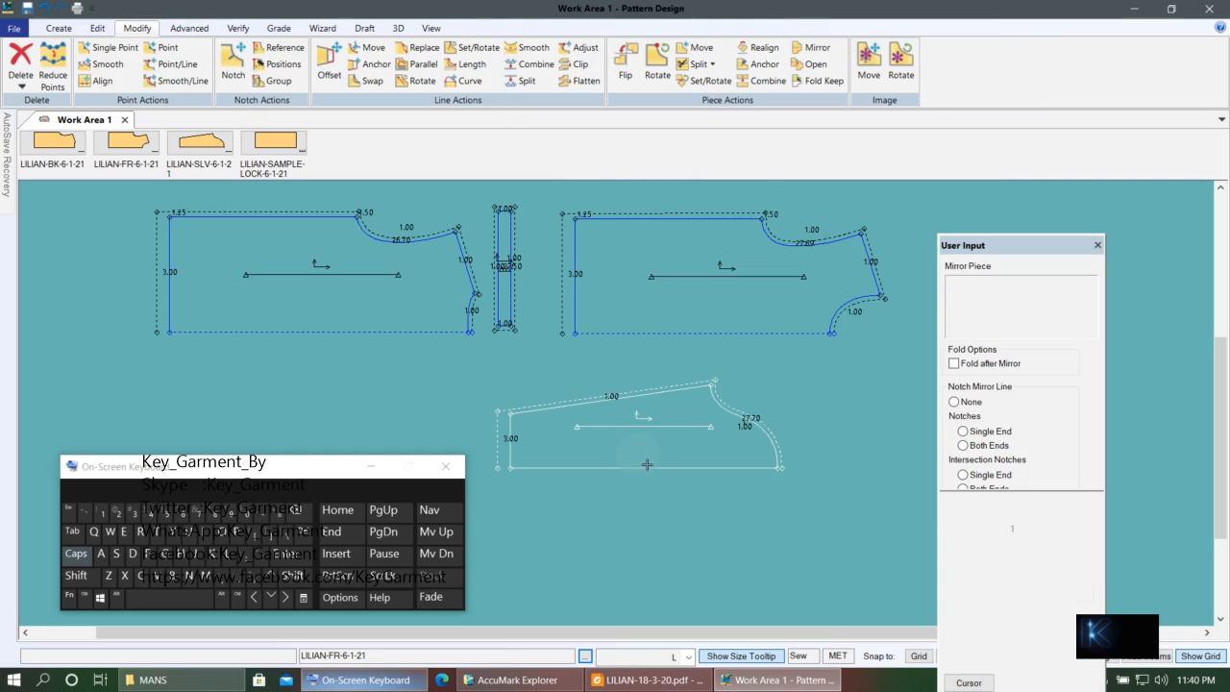
pyautogui.rightClick(821, 482)
pyautogui.click(820, 483)
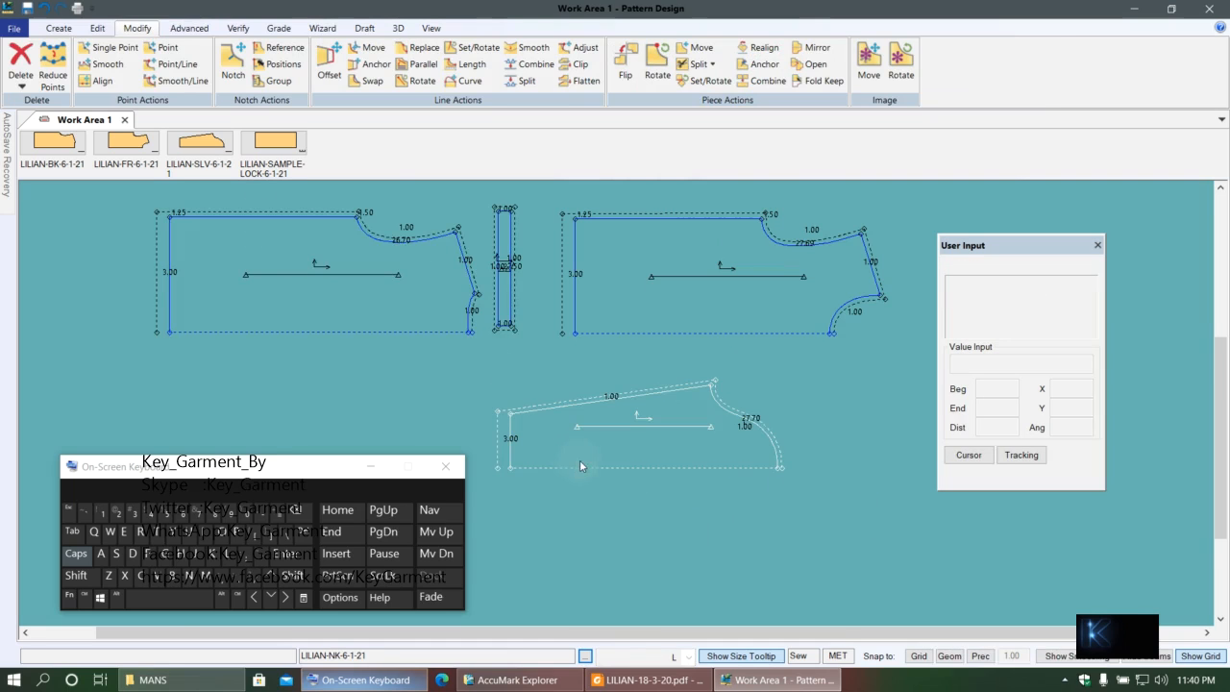
# - Apply turnback seam corners to the sleeve's hem line, with no notches
pyautogui.scroll(3, 585, 452)
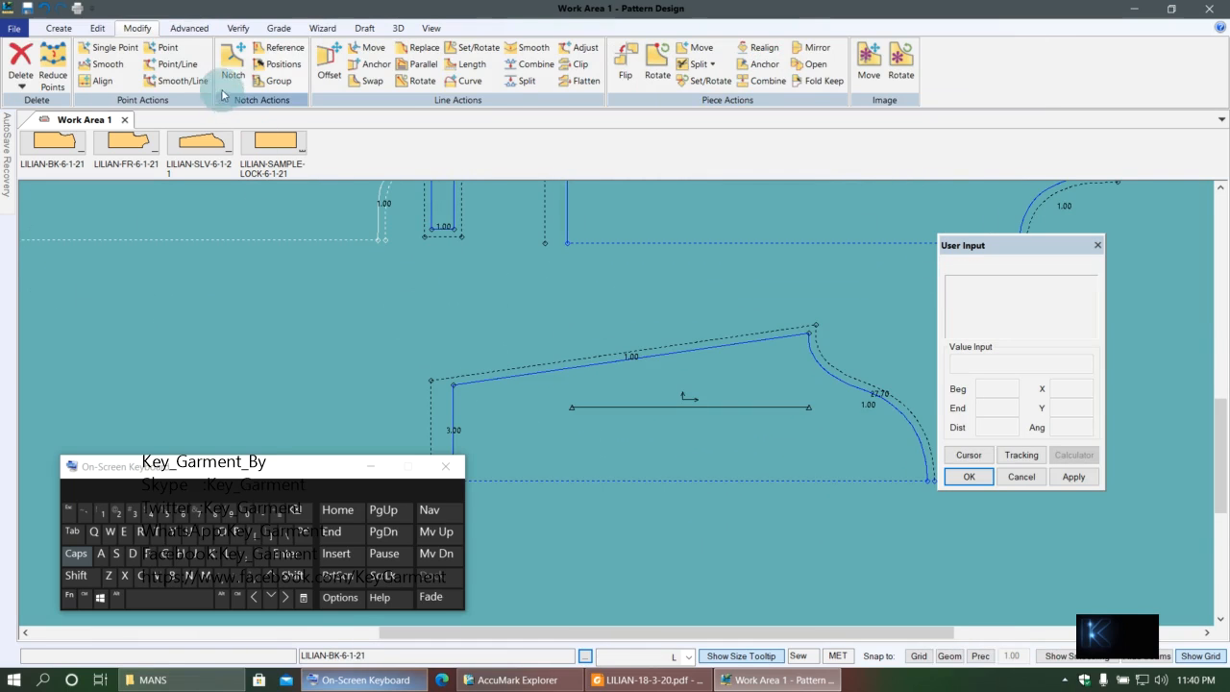
pyautogui.click(190, 28)
pyautogui.click(311, 83)
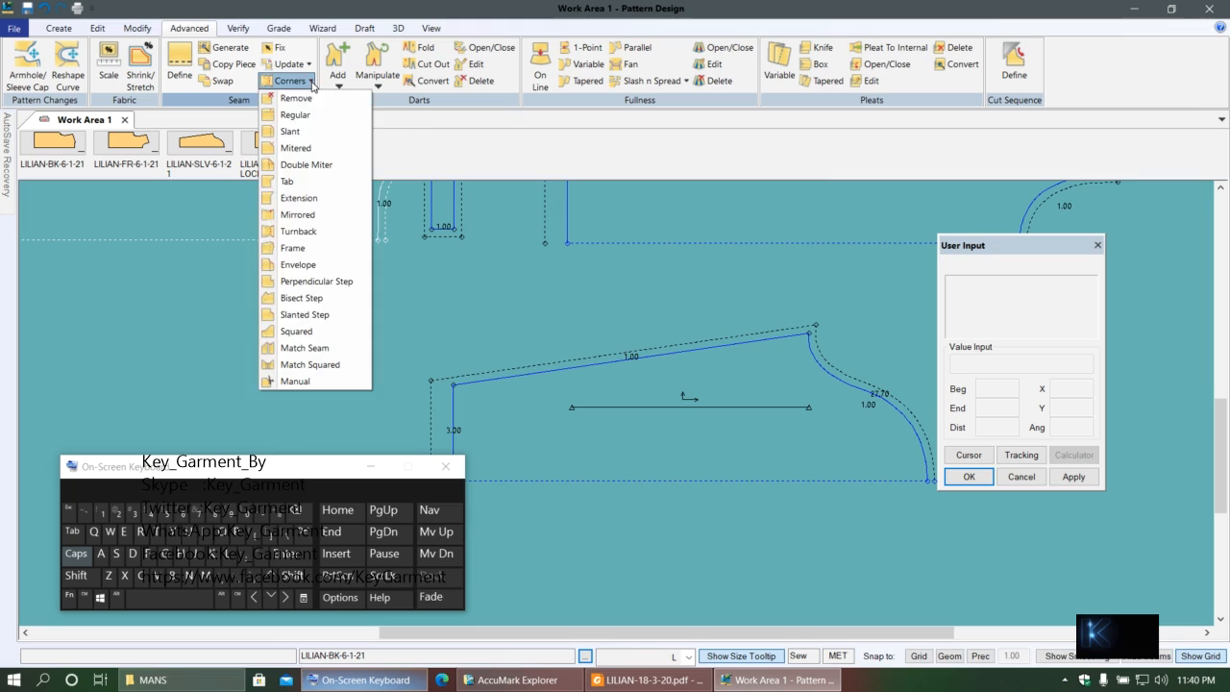
pyautogui.click(306, 231)
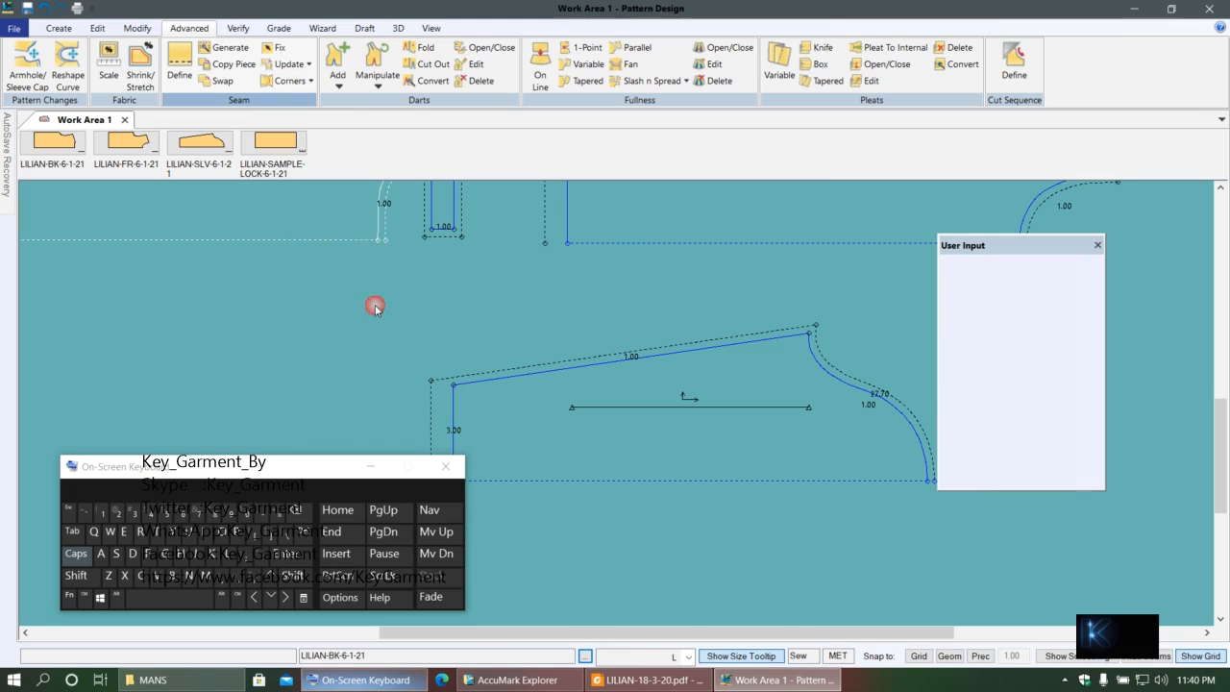
pyautogui.rightClick(406, 324)
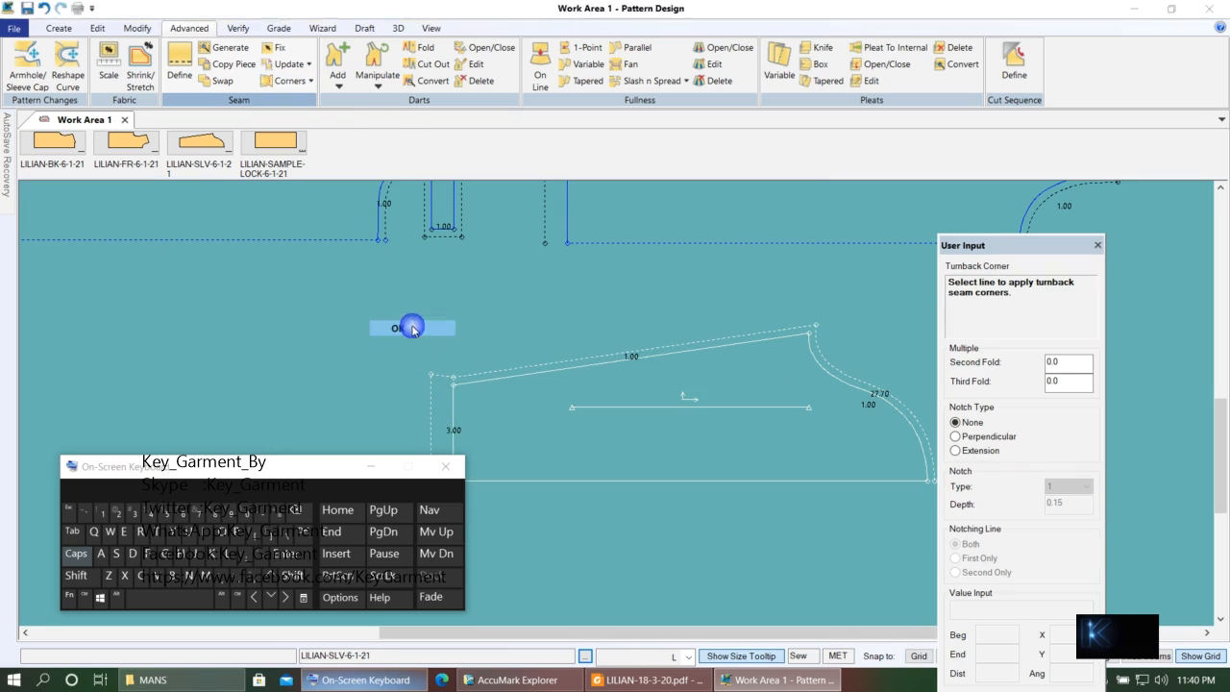
# - Move the neck piece slightly down and remove the seam allowance from its lower short edge
pyautogui.scroll(-2, 495, 348)
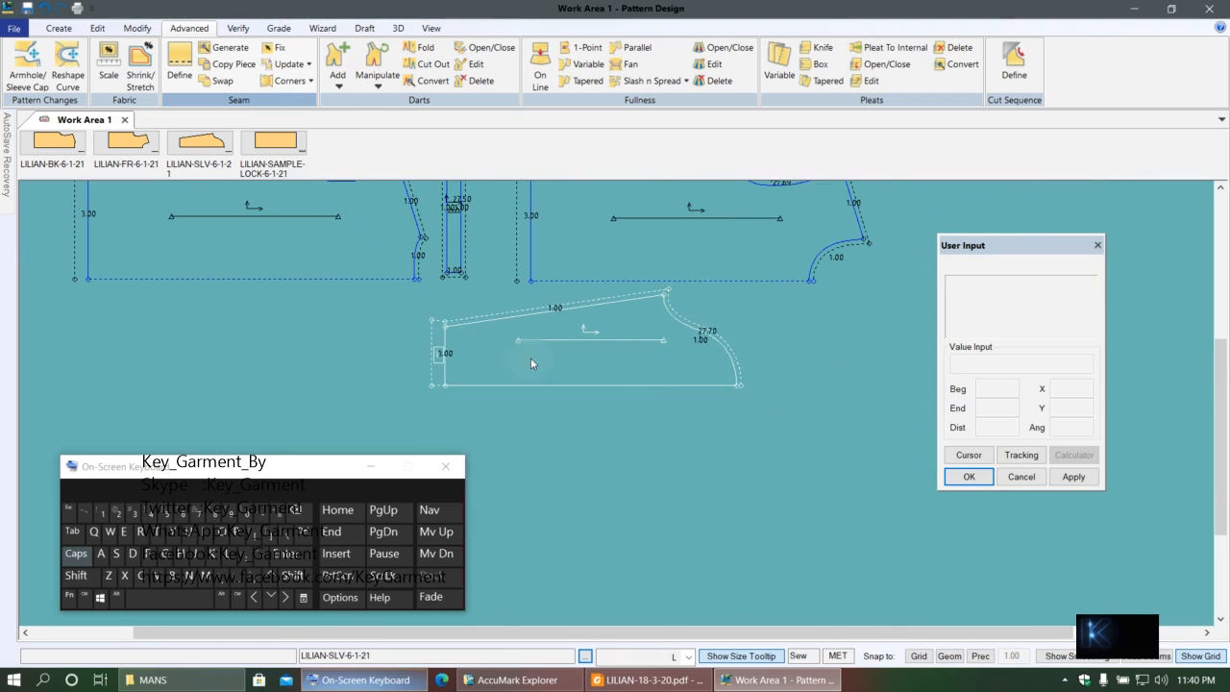
pyautogui.scroll(-2, 580, 288)
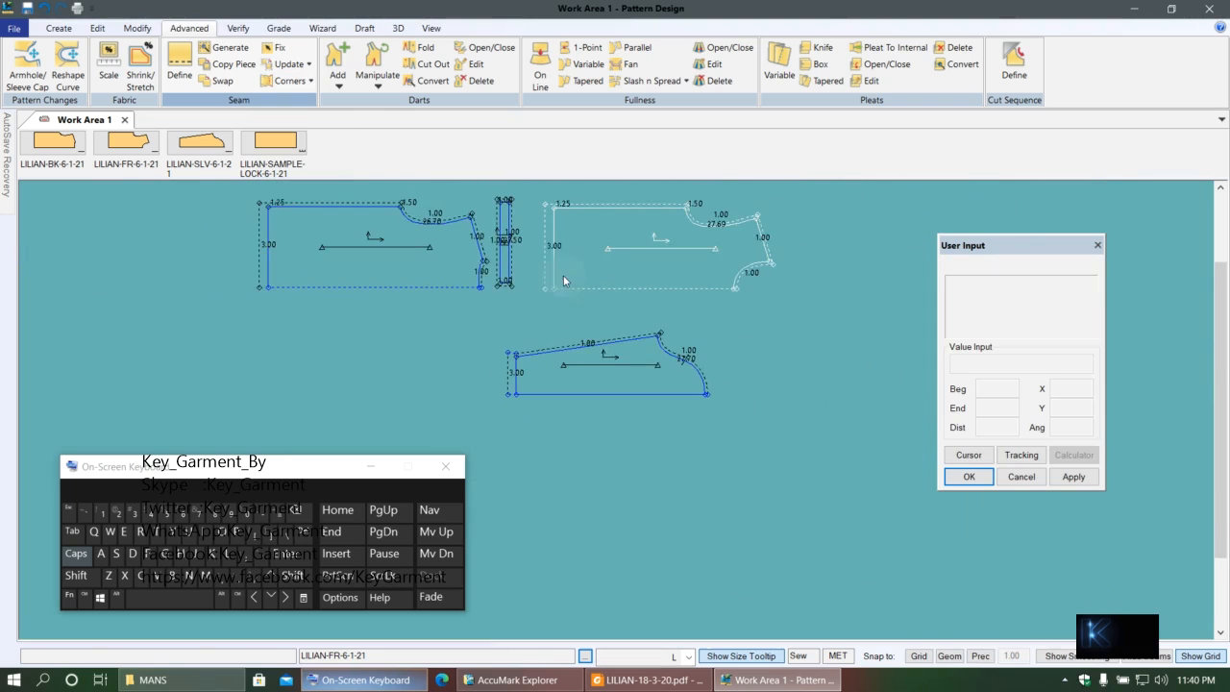
pyautogui.scroll(3, 504, 266)
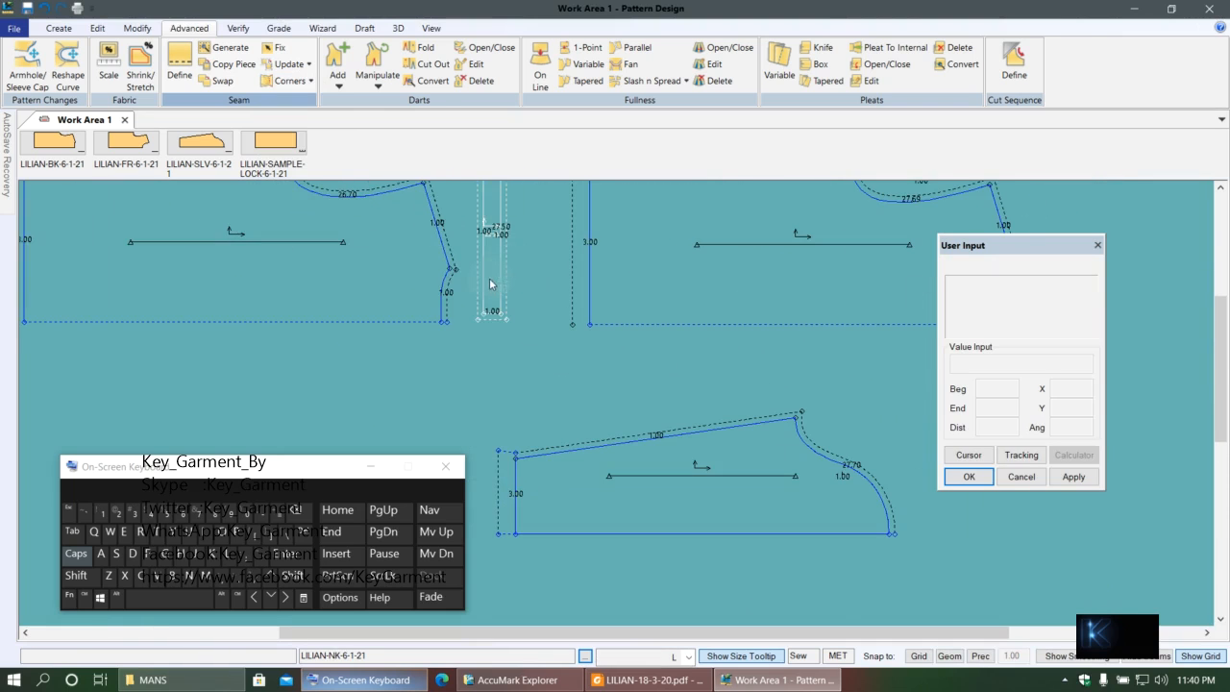
pyautogui.click(497, 228)
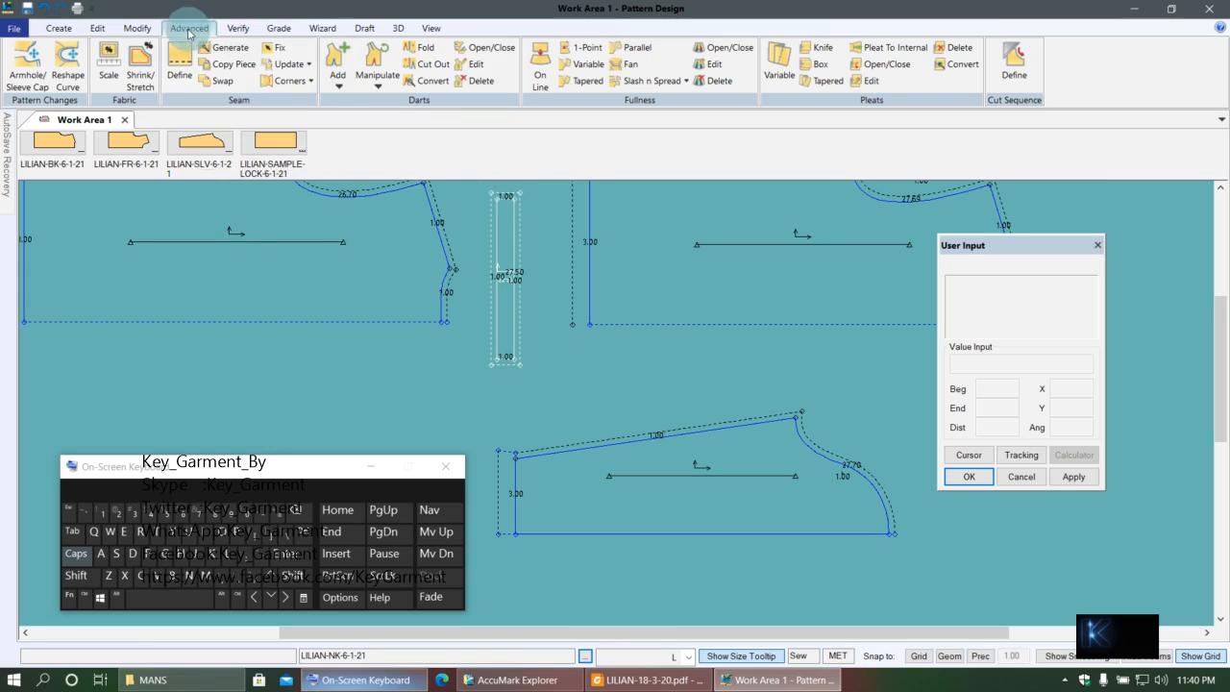
pyautogui.click(296, 178)
pyautogui.rightClick(538, 370)
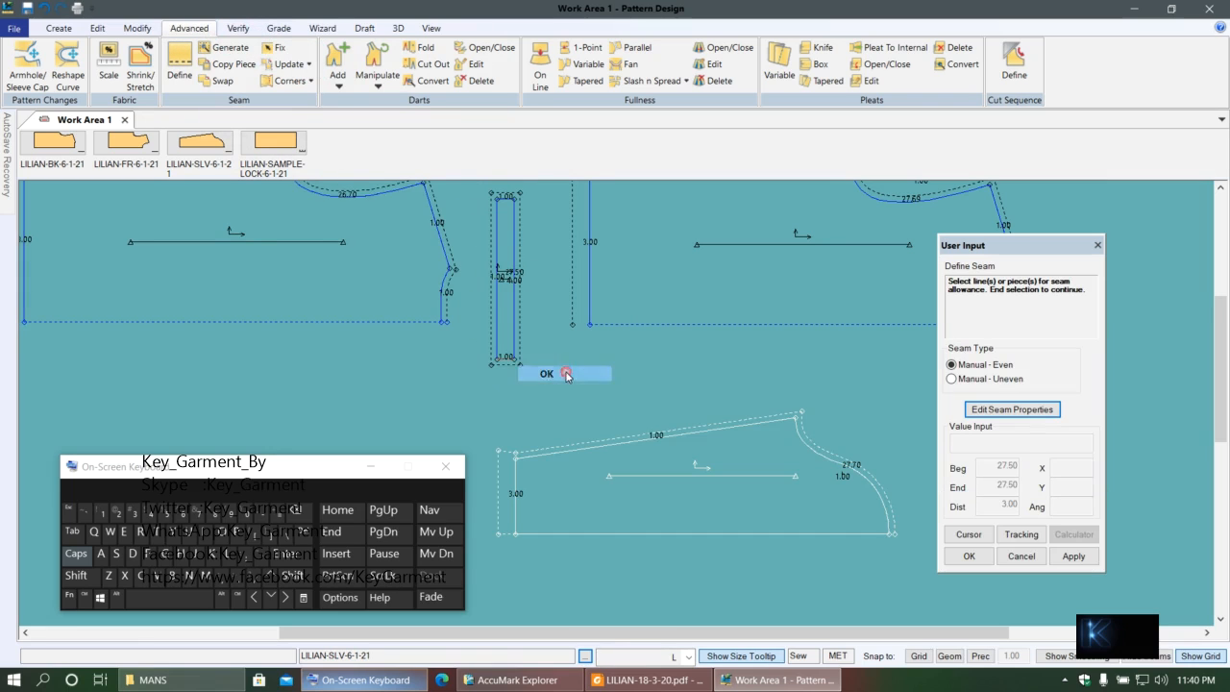
pyautogui.click(556, 374)
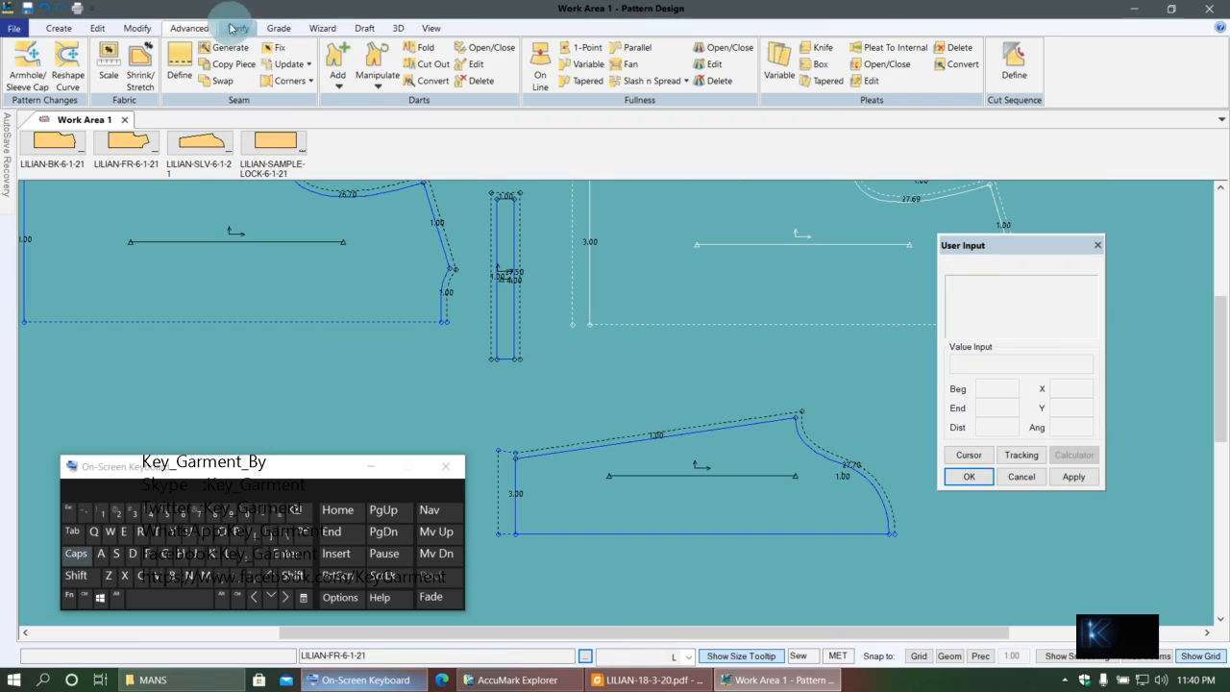
# - Mirror the neck piece about its lower short edge
pyautogui.click(142, 29)
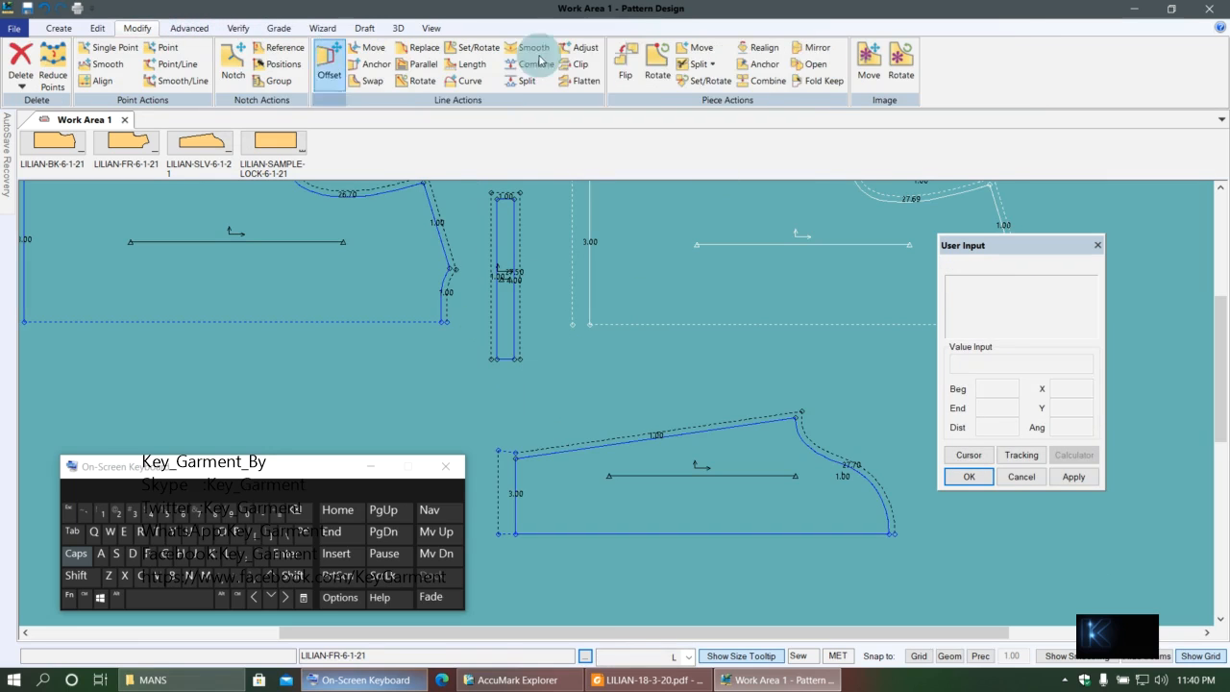
pyautogui.click(814, 48)
pyautogui.click(480, 361)
pyautogui.rightClick(489, 366)
pyautogui.click(462, 354)
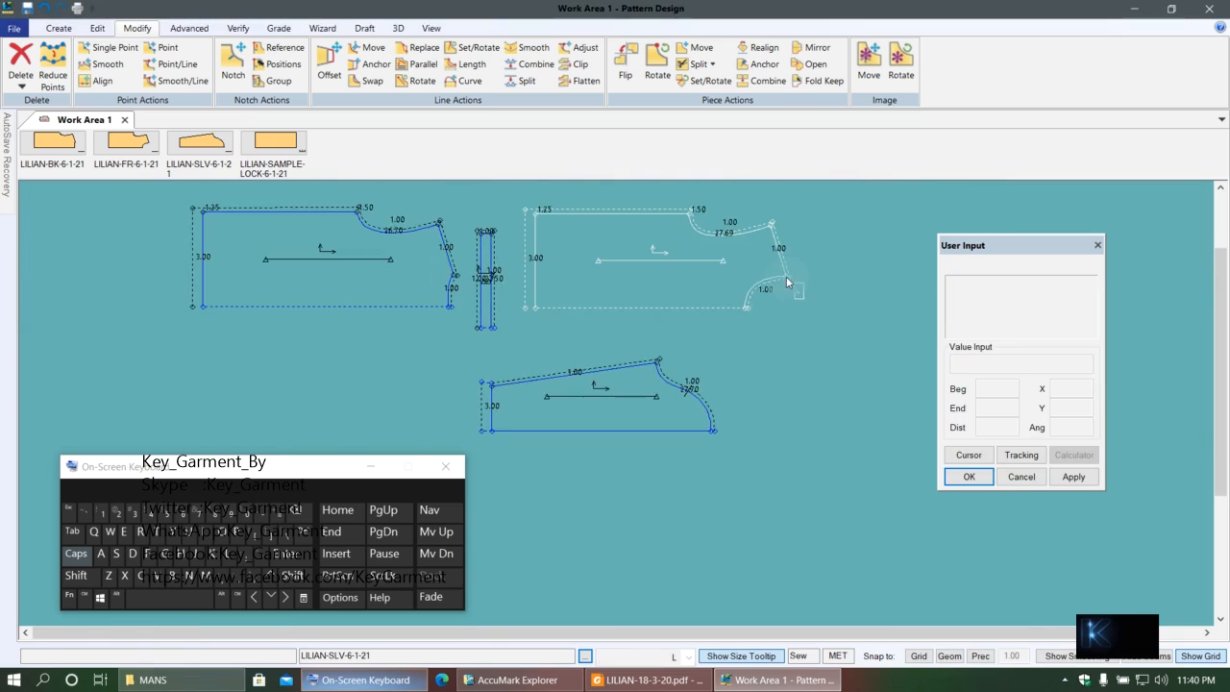
# - Apply a mitered seam corner without notches where the front's shoulder line meets the neckline
pyautogui.scroll(6, 787, 276)
pyautogui.scroll(-3, 657, 354)
pyautogui.scroll(3, 741, 362)
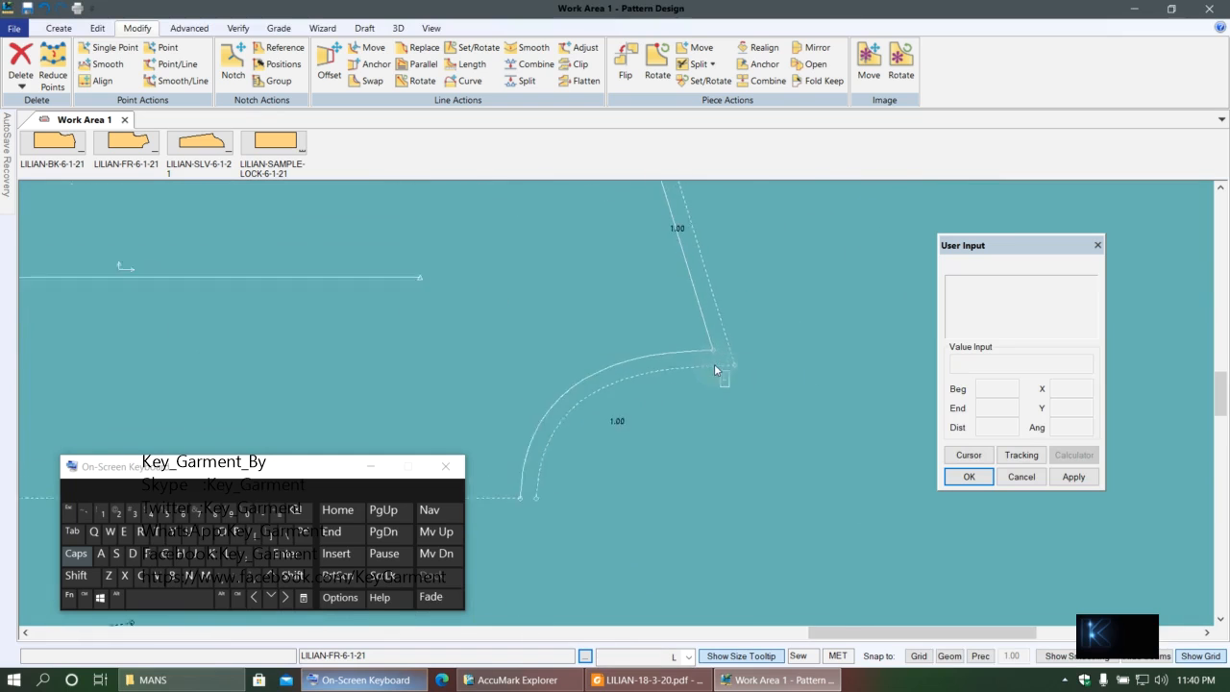
pyautogui.click(188, 29)
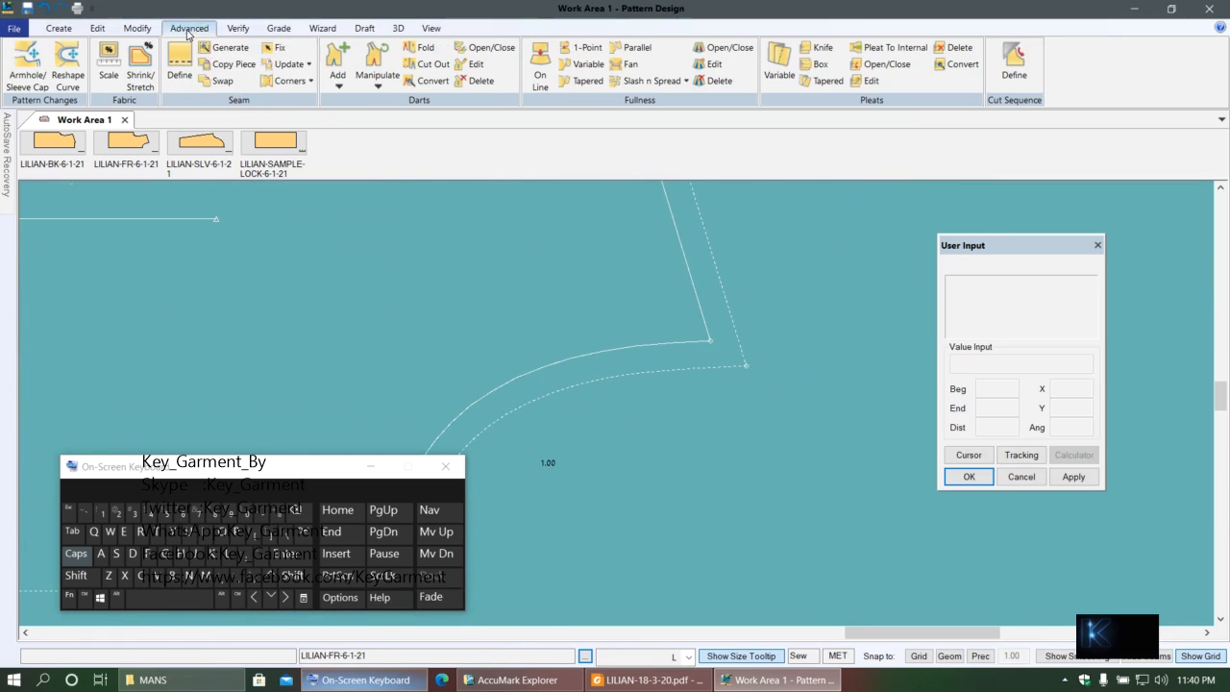
pyautogui.click(309, 85)
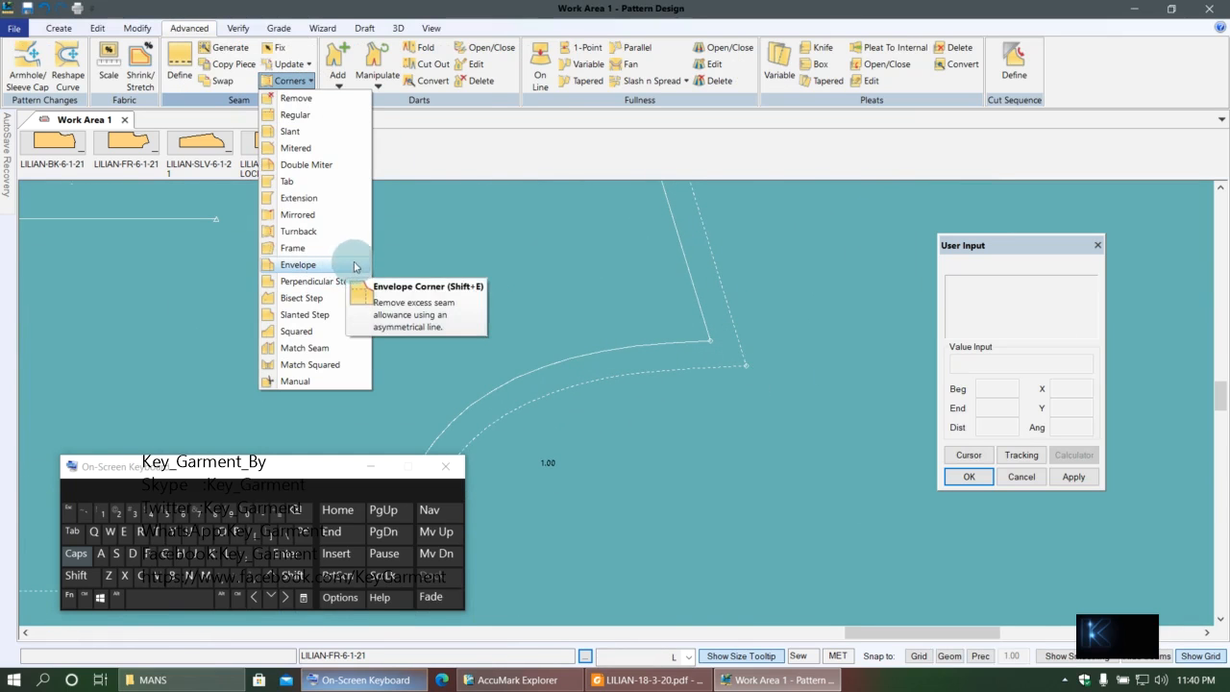
pyautogui.click(302, 165)
pyautogui.click(378, 217)
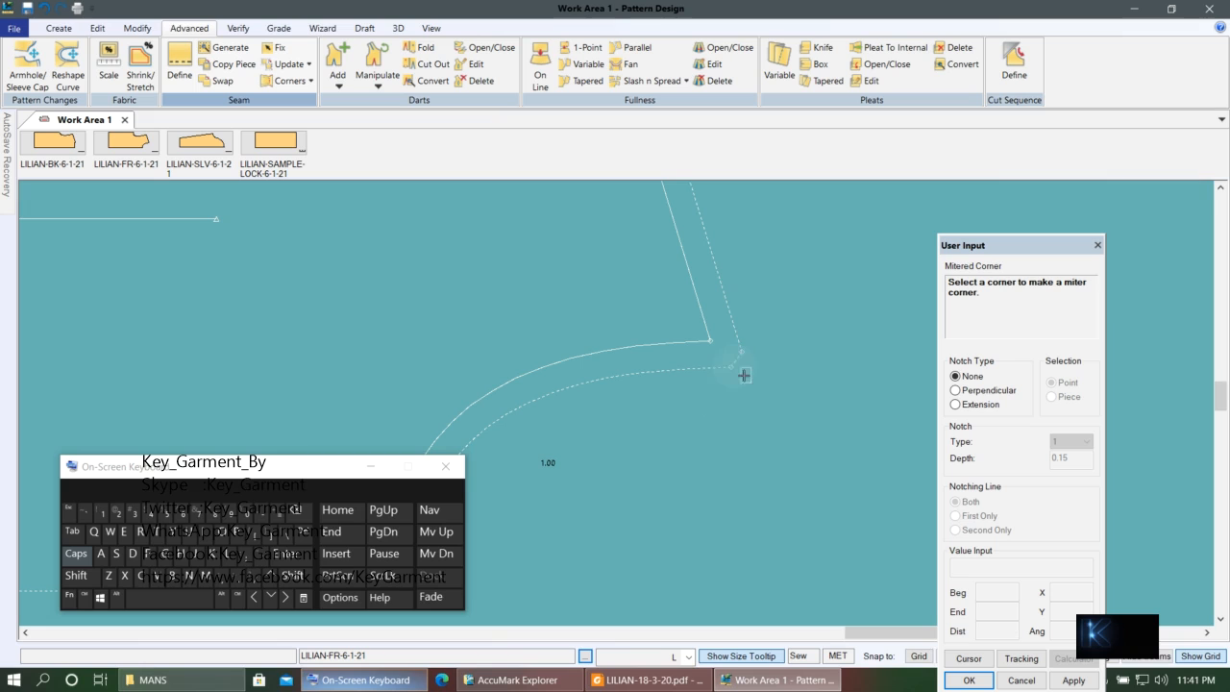
pyautogui.click(649, 307)
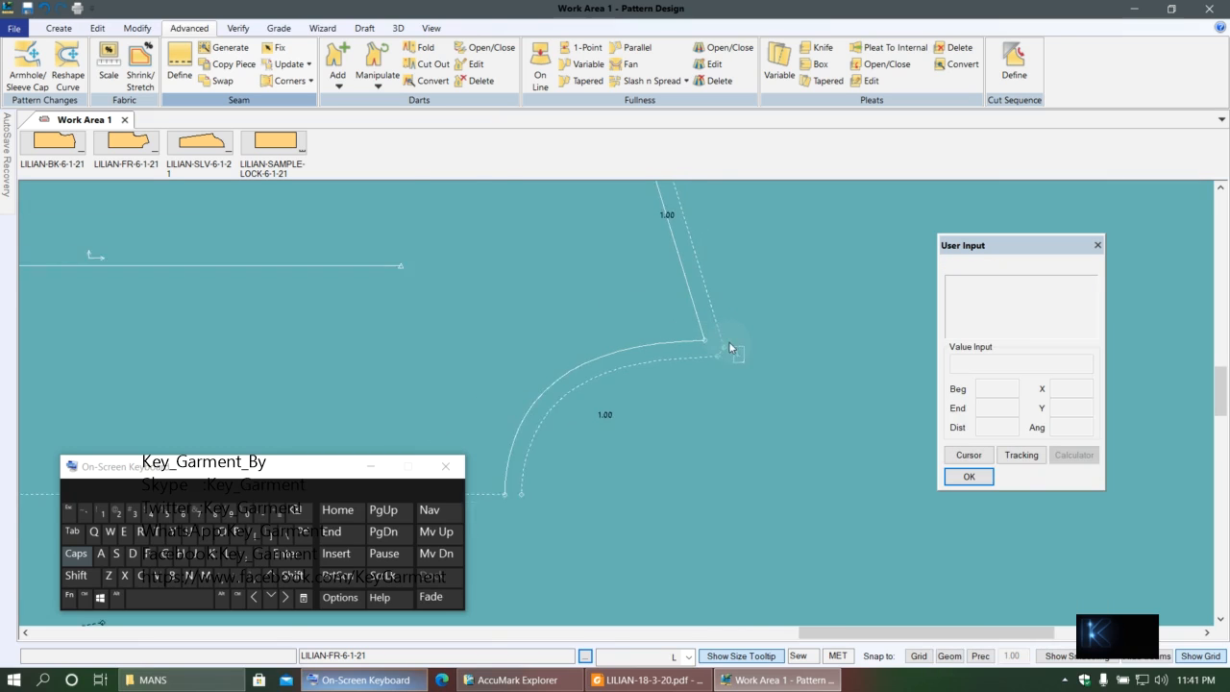
# - Move the sleeve piece directly beneath the front piece
pyautogui.scroll(-5, 702, 355)
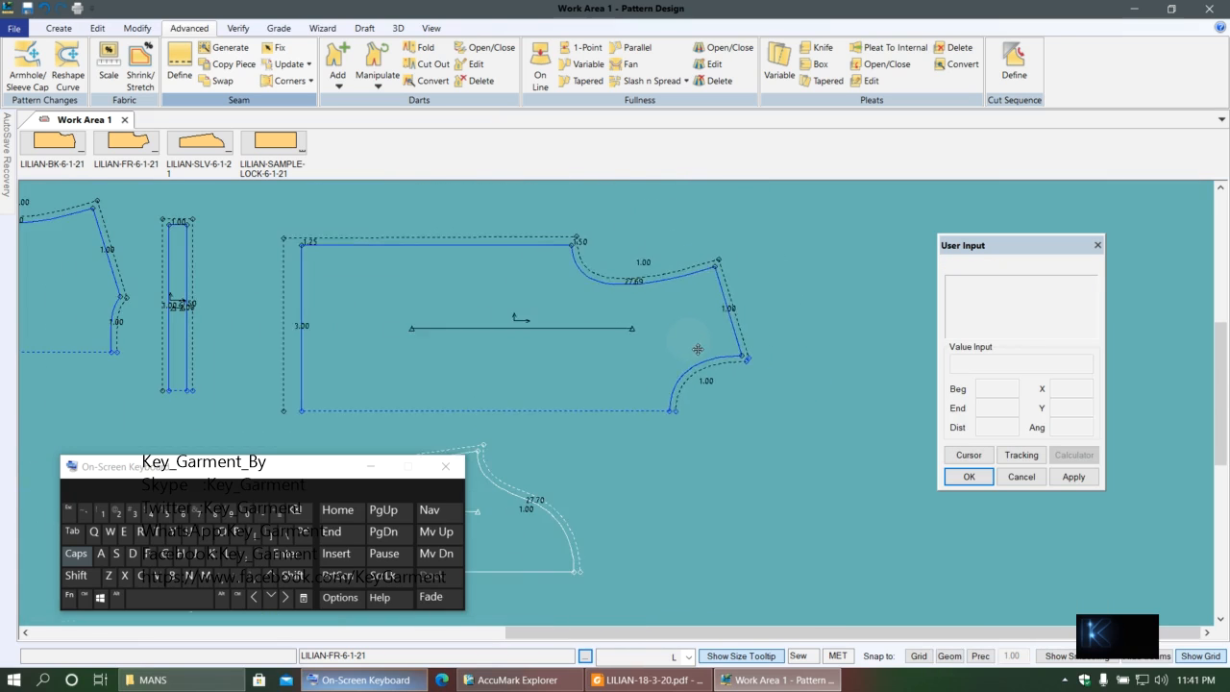
pyautogui.scroll(-5, 635, 324)
pyautogui.moveTo(563, 429); pyautogui.dragTo(664, 415)
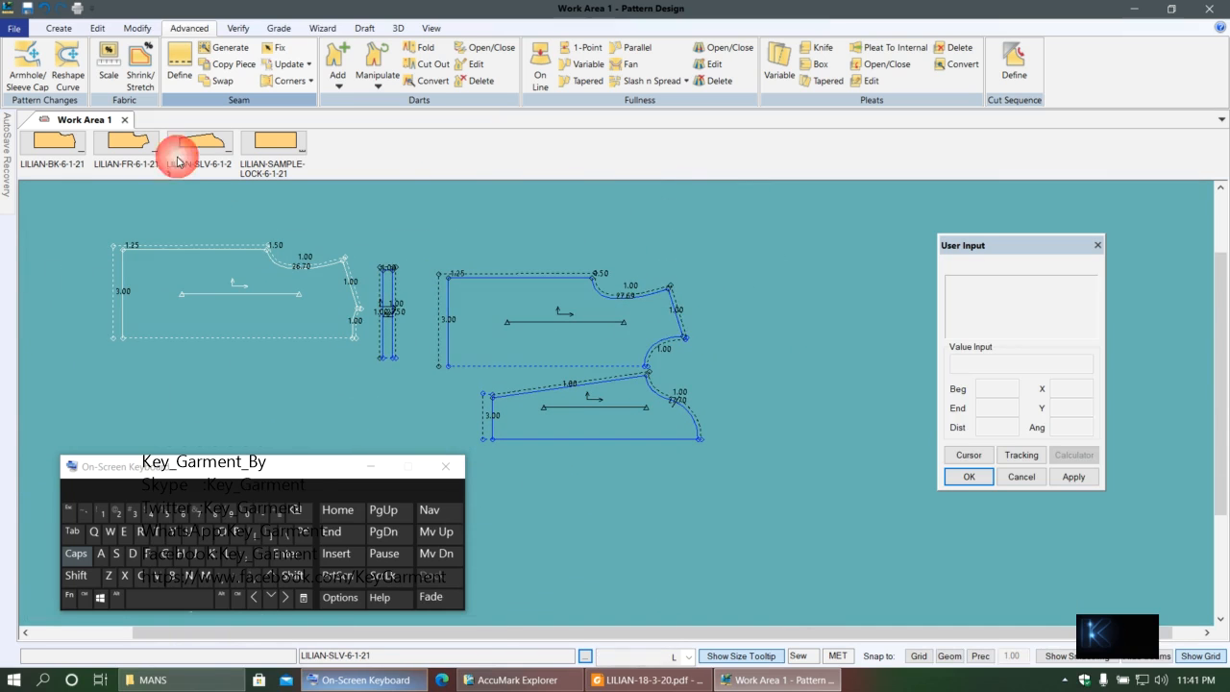
# - Save all the pattern pieces, reassigning duplicate point IDs automatically for all of them
pyautogui.click(34, 13)
pyautogui.rightClick(471, 256)
pyautogui.click(527, 304)
pyautogui.rightClick(478, 253)
pyautogui.click(528, 264)
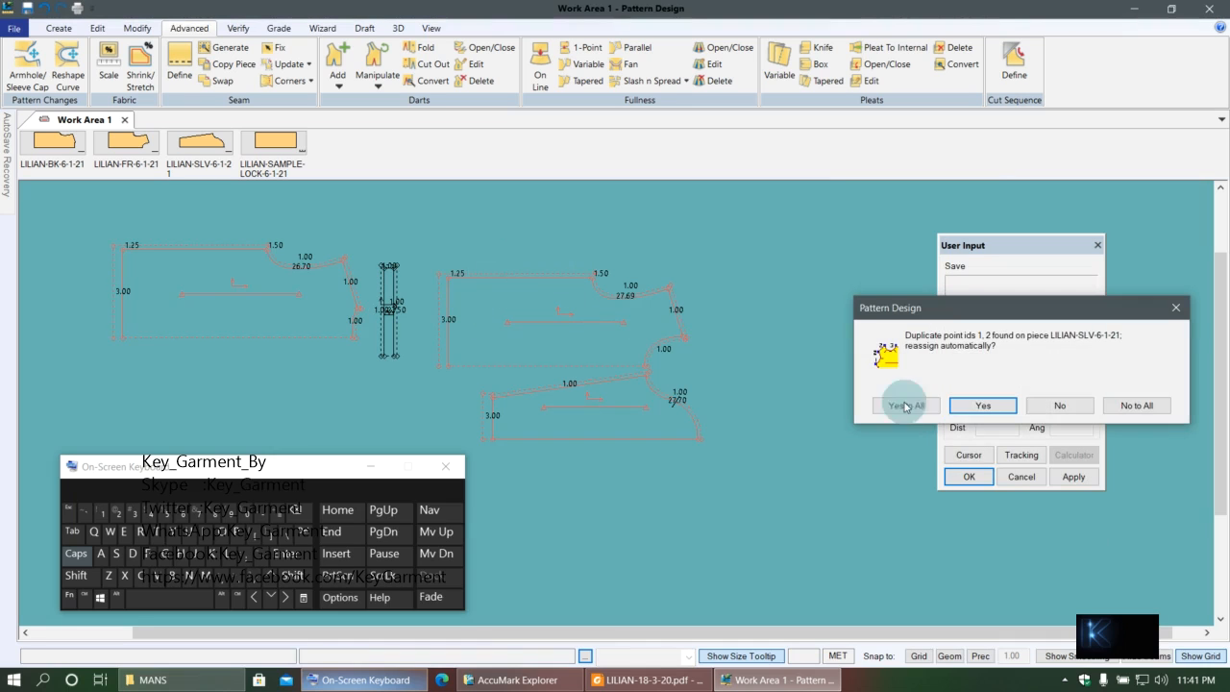
pyautogui.click(908, 406)
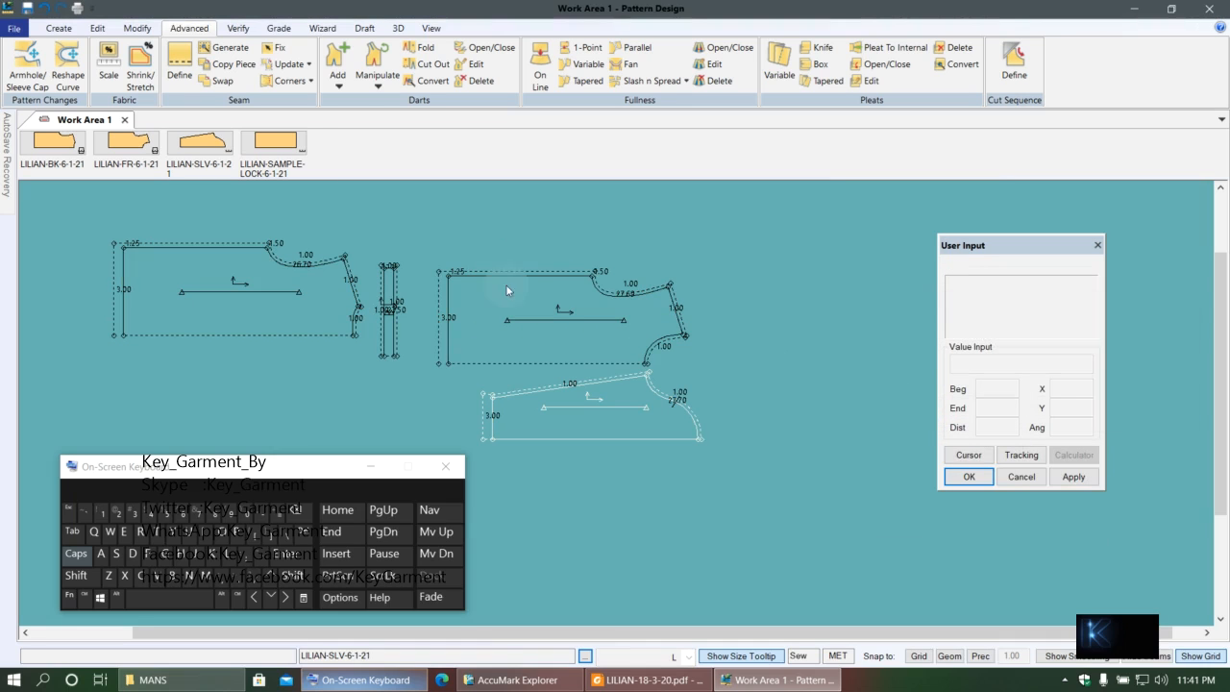
# - Save every piece a second time and accept automatic reassignment of the remaining duplicate point IDs for all
pyautogui.click(34, 7)
pyautogui.rightClick(479, 236)
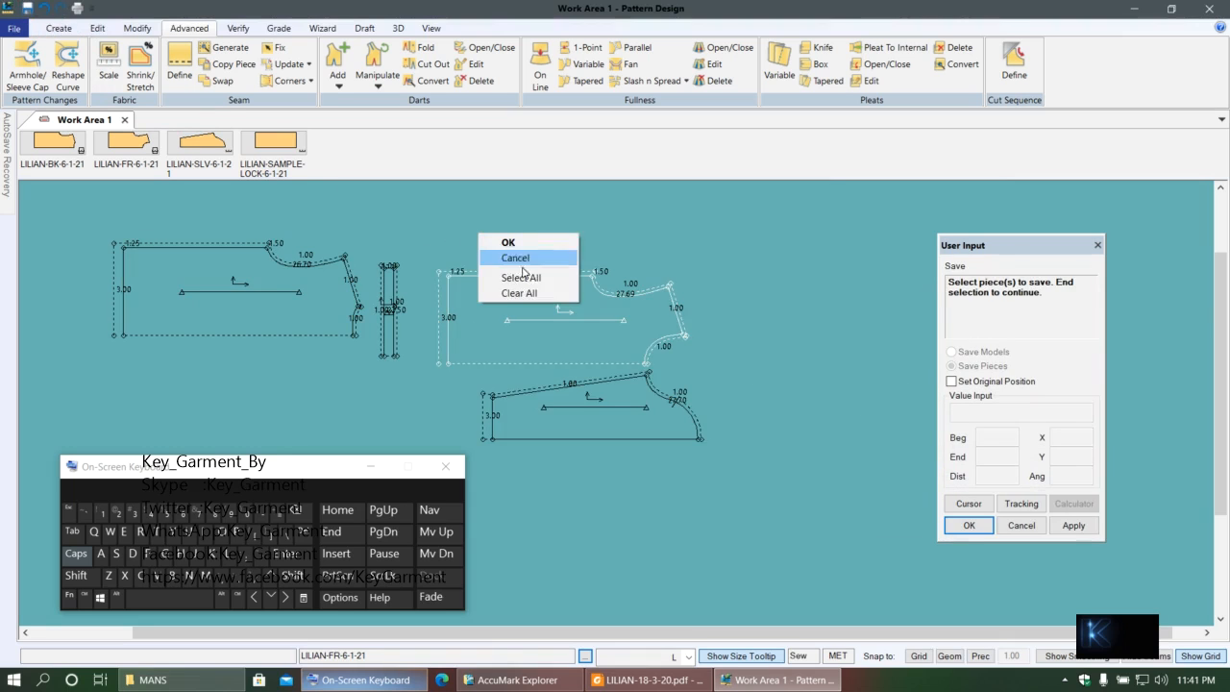
pyautogui.click(524, 281)
pyautogui.rightClick(495, 237)
pyautogui.click(545, 244)
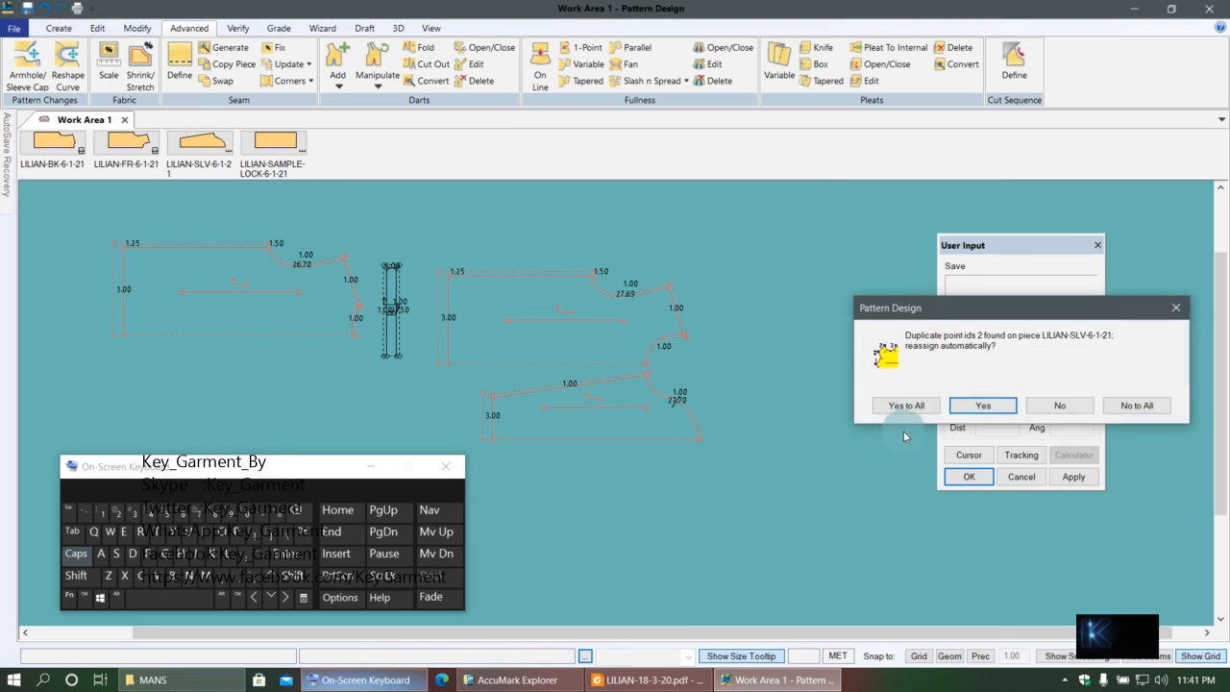
pyautogui.click(911, 409)
# - Move the back piece slightly down and closer to the neck piece
pyautogui.scroll(4, 584, 358)
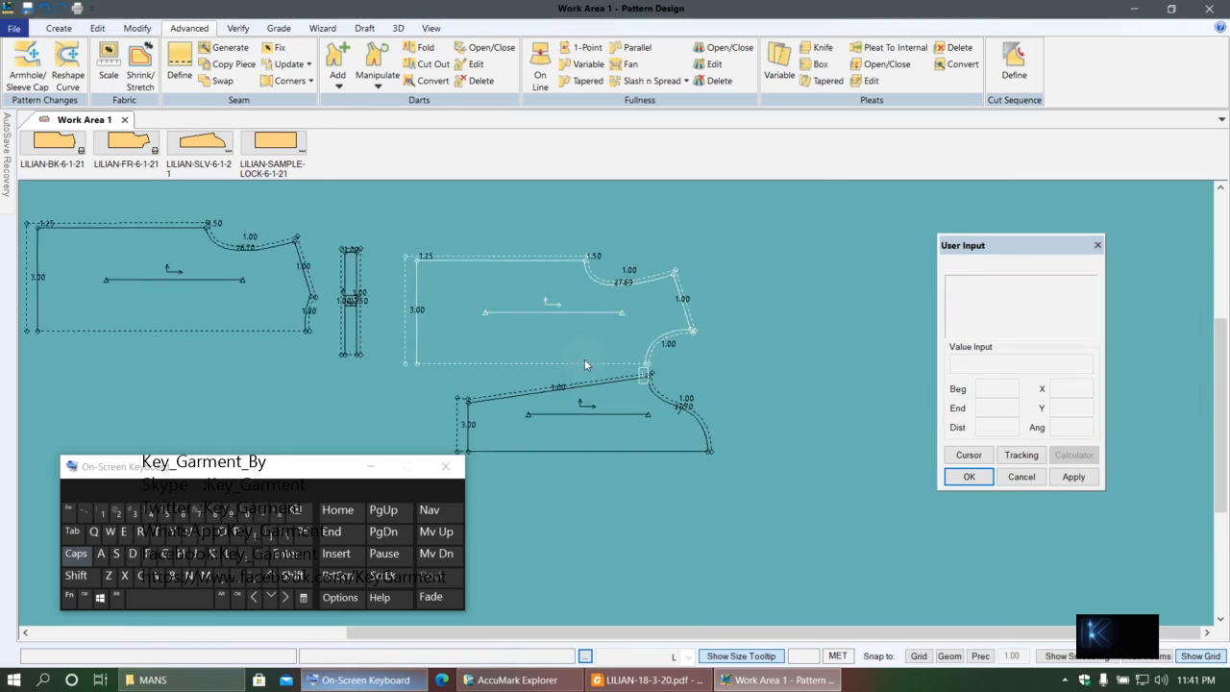
pyautogui.scroll(-5, 611, 277)
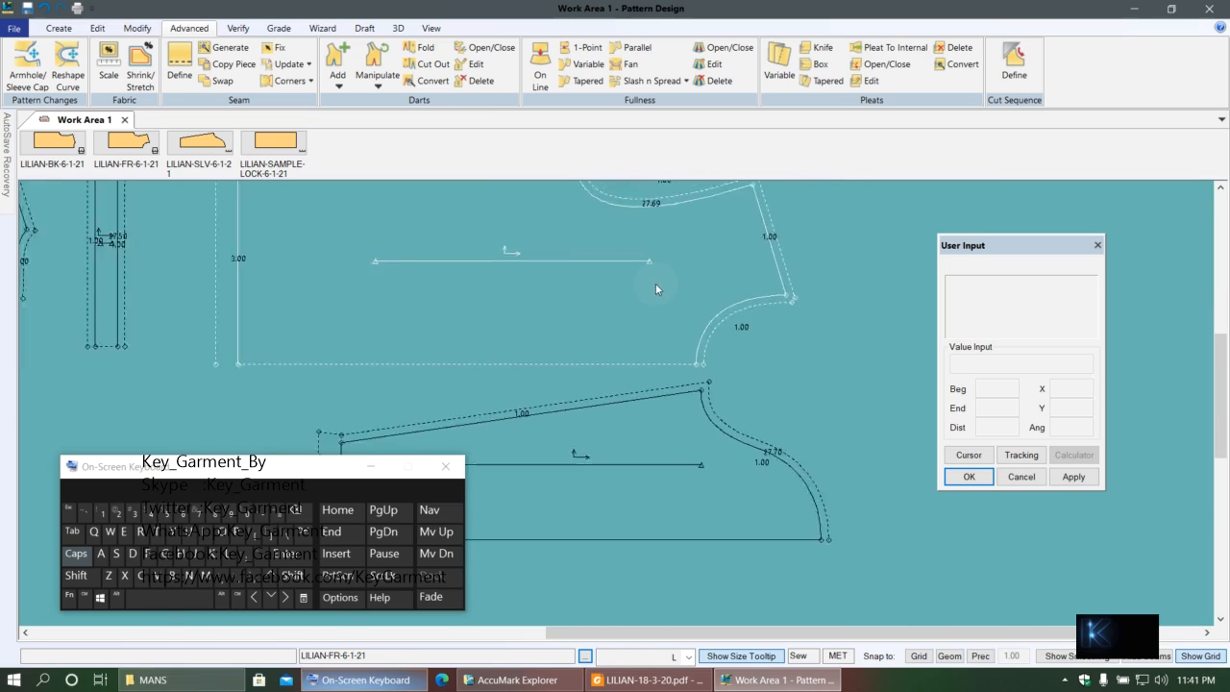
pyautogui.scroll(3, 334, 267)
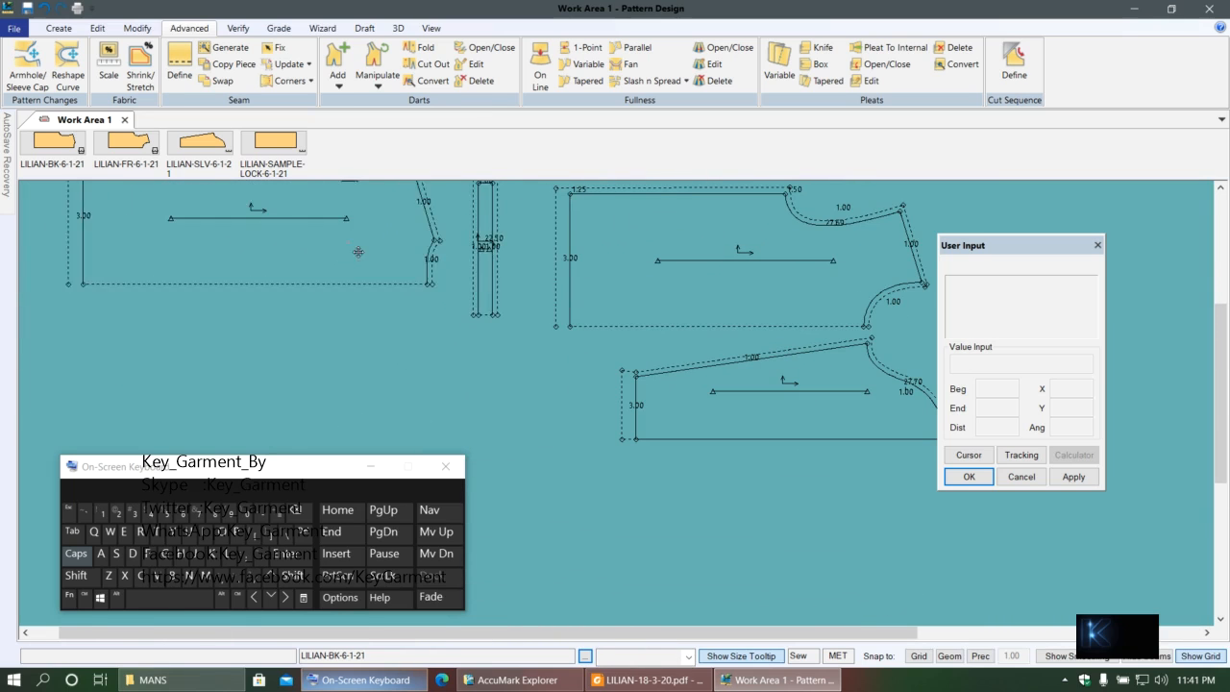
pyautogui.click(402, 144)
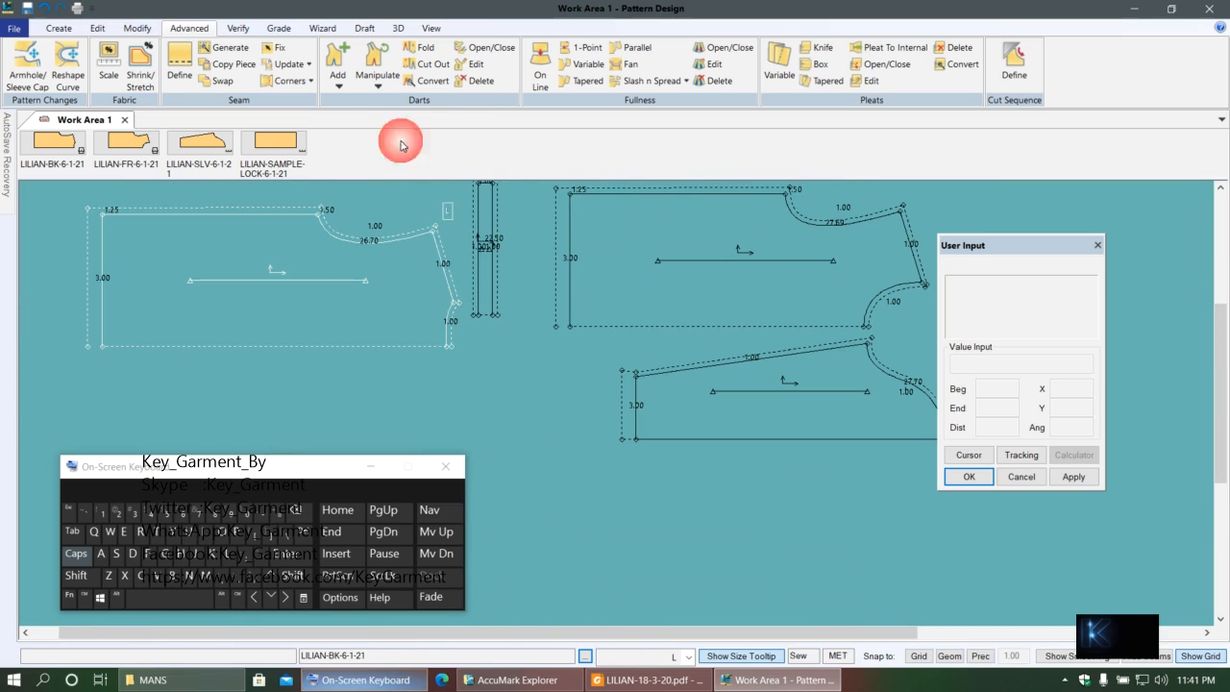
# - Add a grade point at the midpoint of the back piece's armhole curve, with rules applied to joined end points set to Always Both
pyautogui.click(278, 28)
pyautogui.click(716, 50)
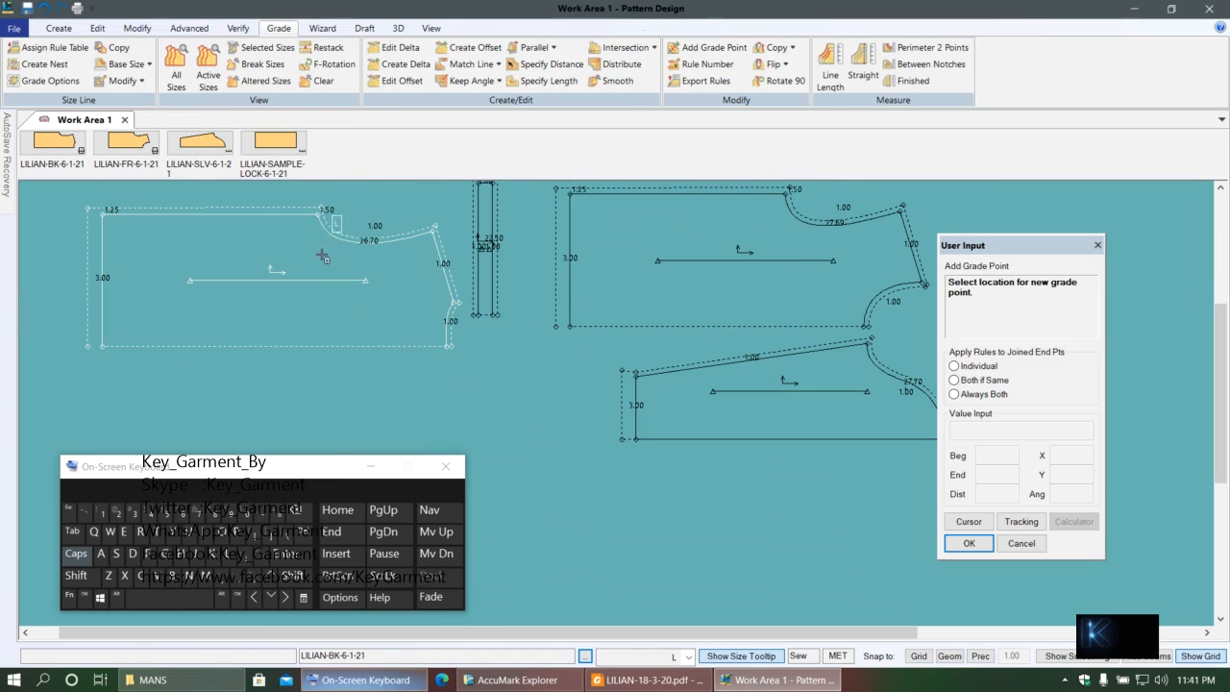
pyautogui.rightClick(240, 238)
pyautogui.click(299, 299)
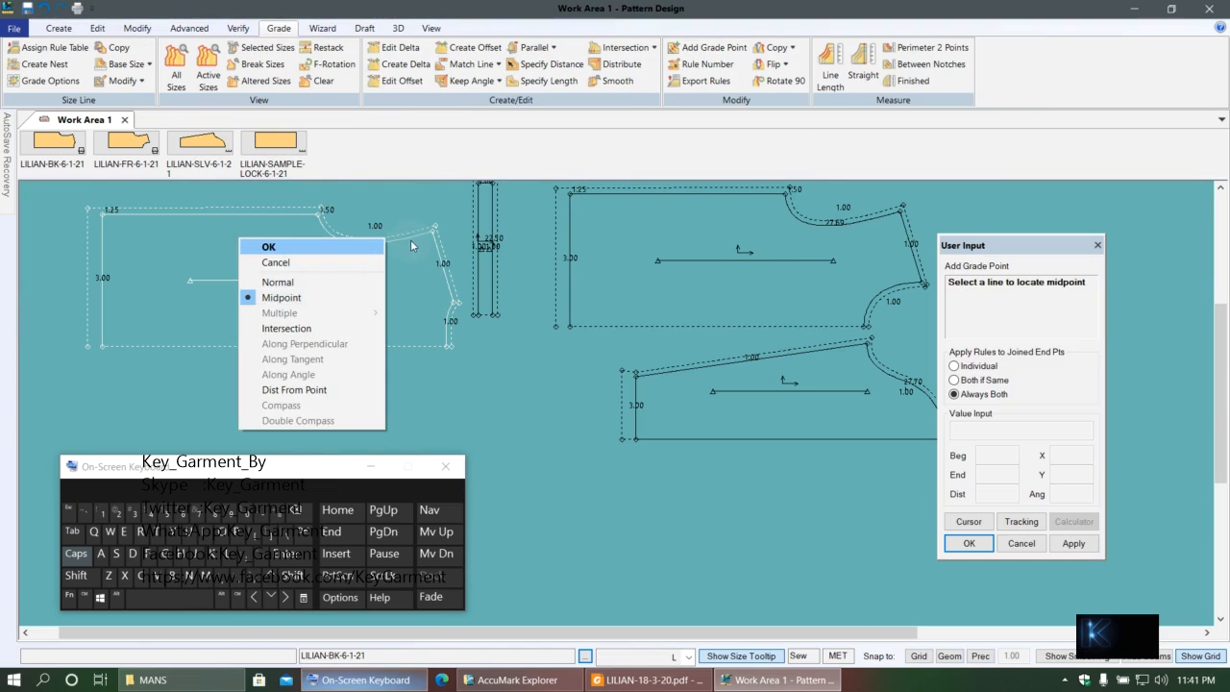
pyautogui.click(407, 242)
pyautogui.rightClick(402, 240)
pyautogui.click(374, 243)
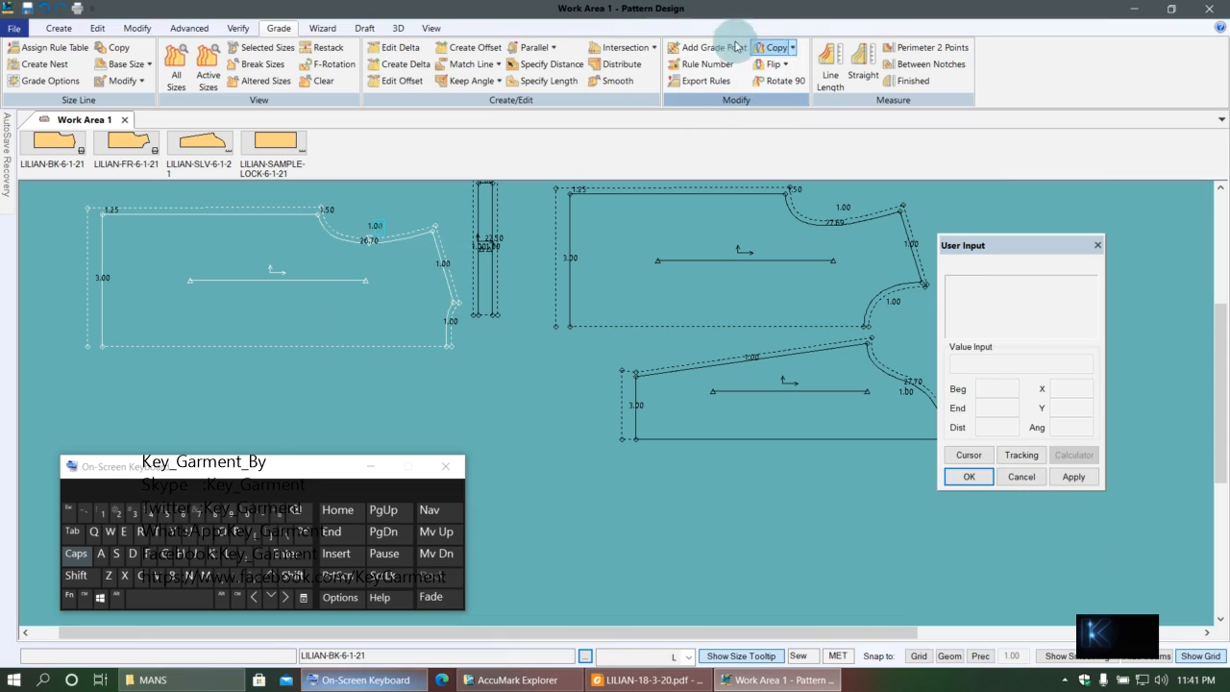
# - Add a grade point at the midpoint of the front piece's armhole curve
pyautogui.click(716, 48)
pyautogui.rightClick(262, 255)
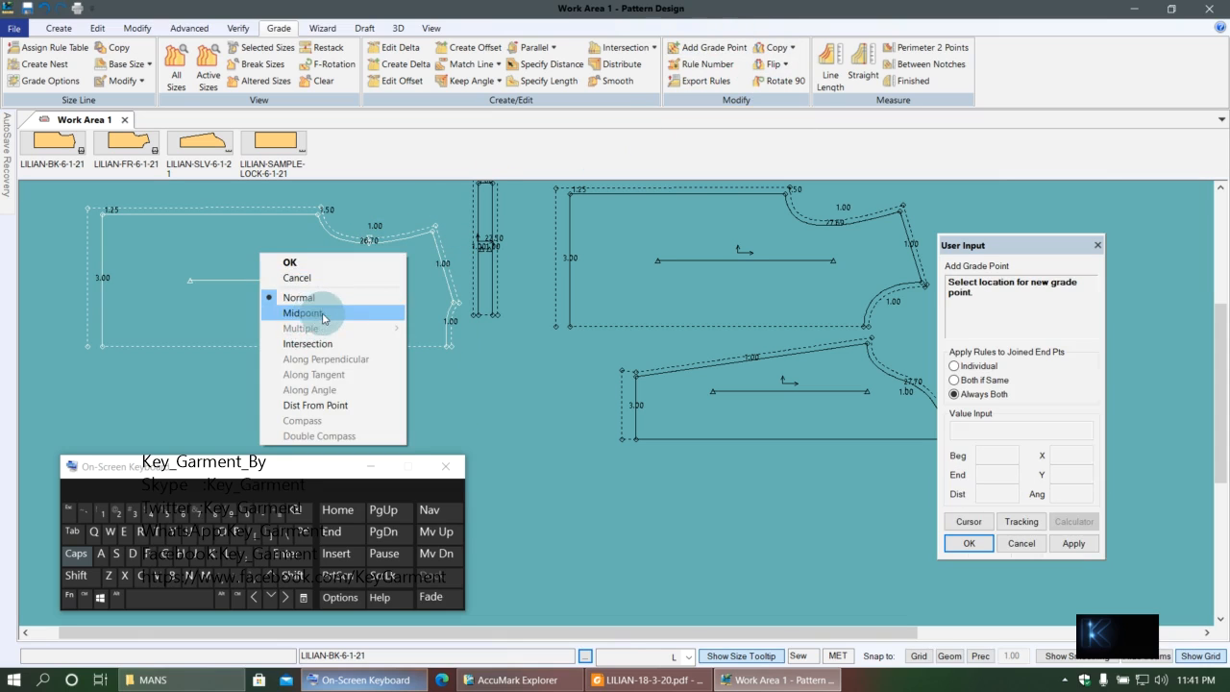
pyautogui.click(315, 315)
pyautogui.click(835, 237)
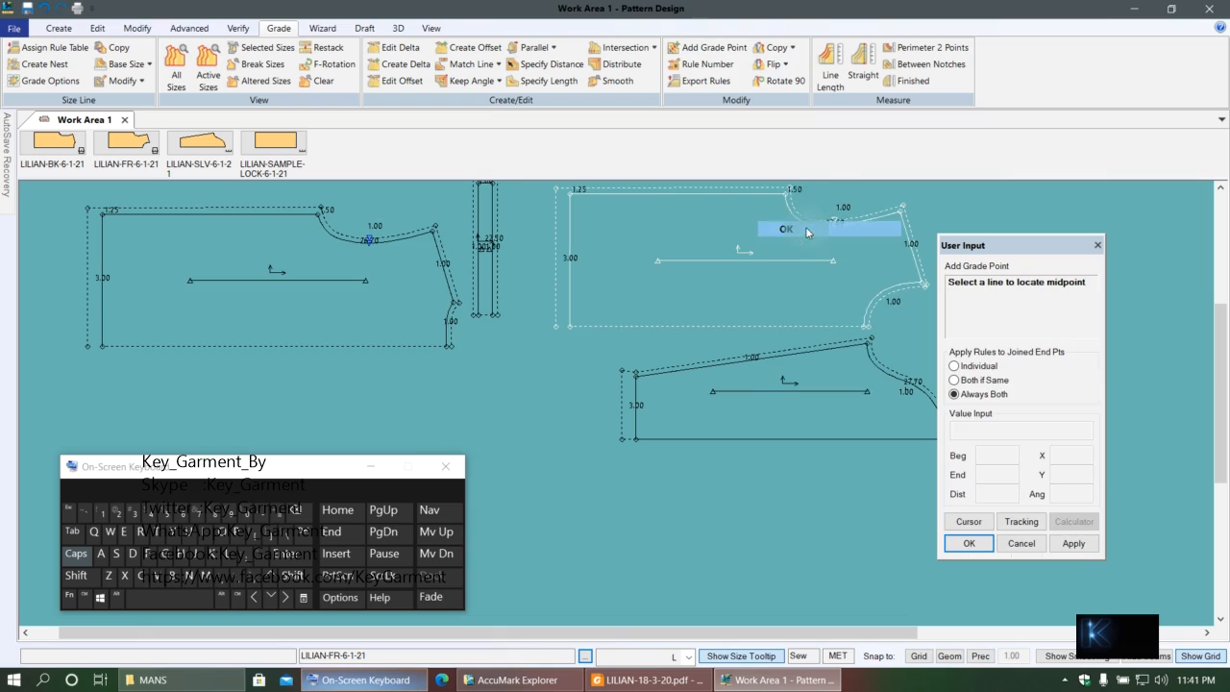
pyautogui.scroll(5, 745, 256)
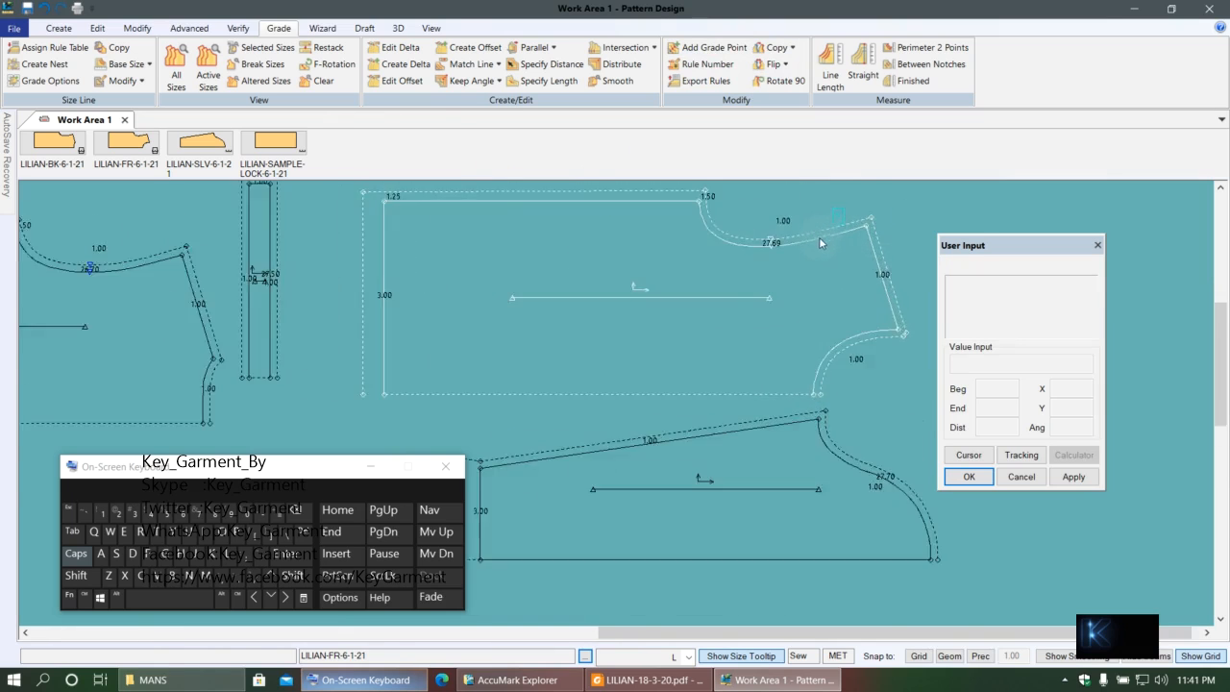
pyautogui.scroll(-5, 738, 280)
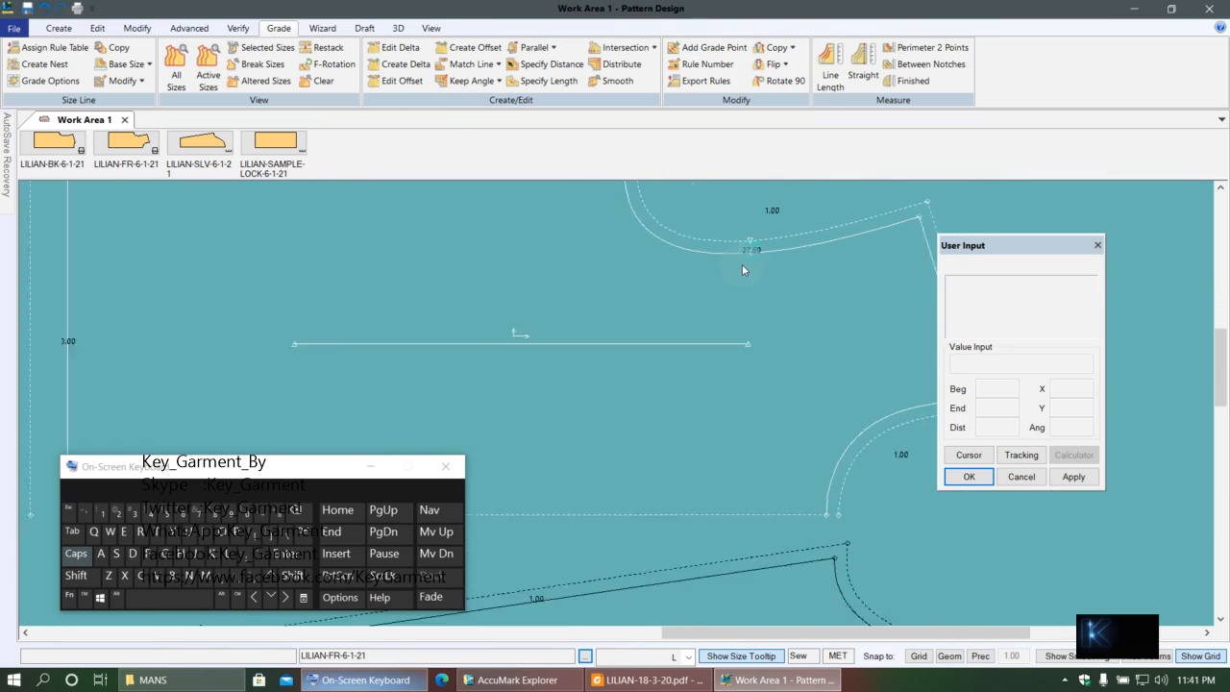
pyautogui.scroll(-4, 425, 276)
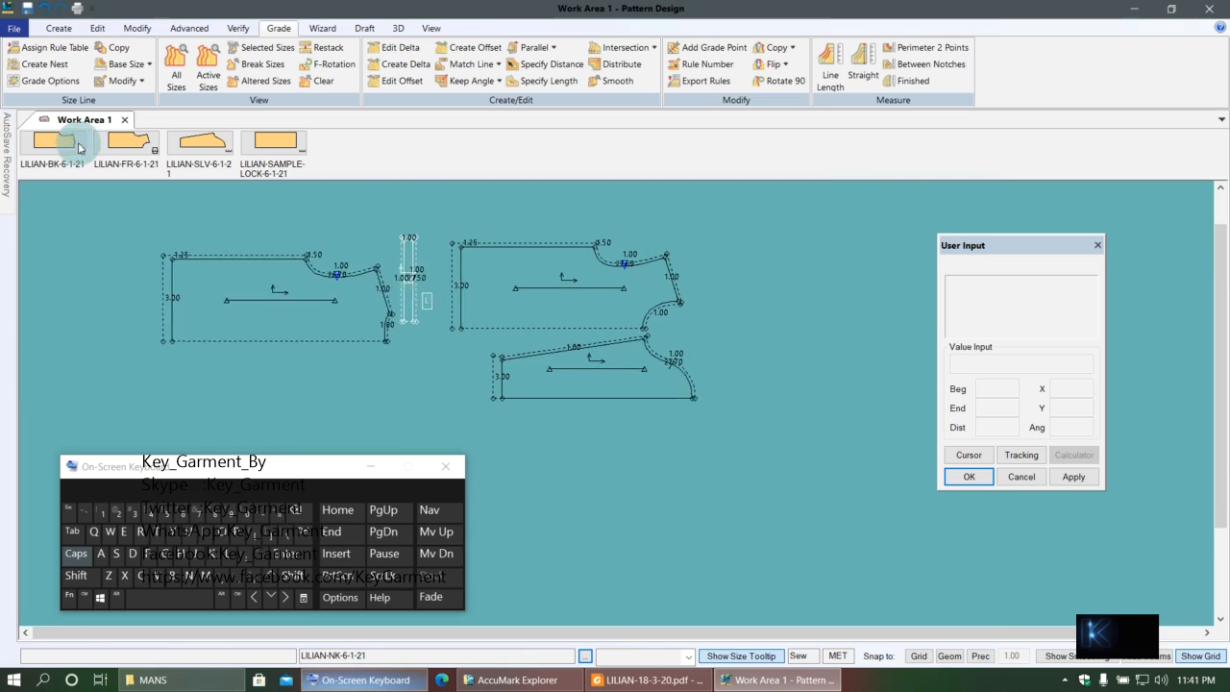
# - Save all the pieces with their new armhole grade points, reassigning duplicate point IDs automatically for all
pyautogui.click(29, 10)
pyautogui.rightClick(396, 187)
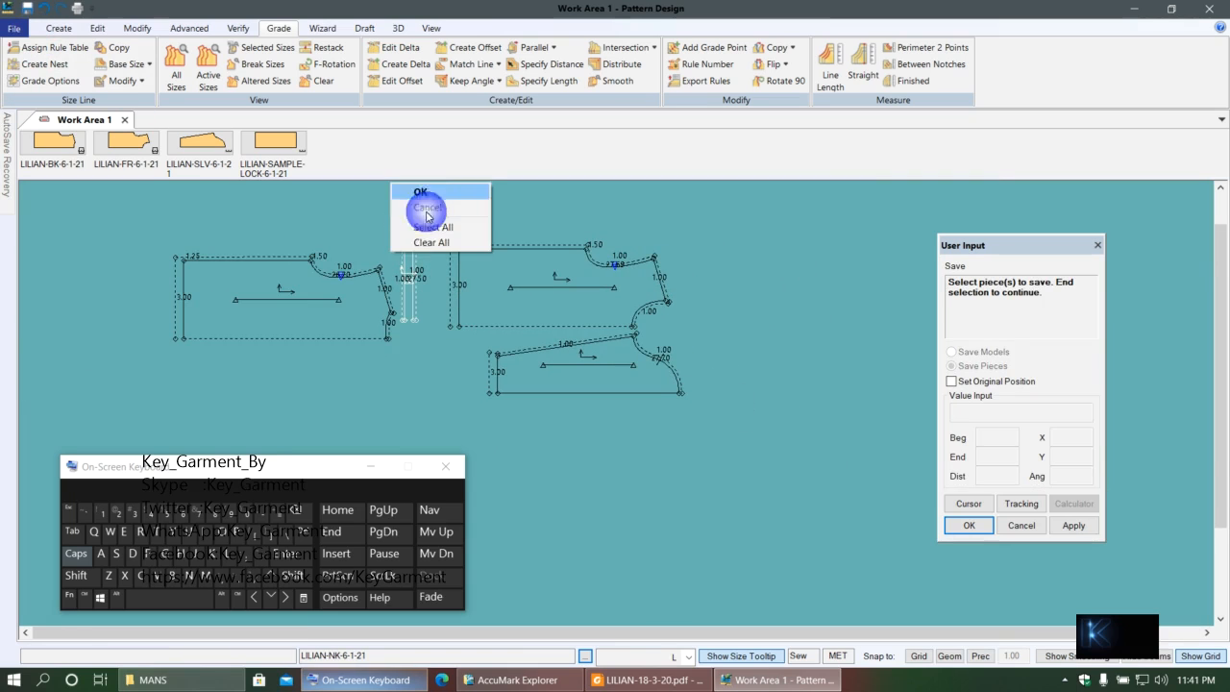
pyautogui.click(433, 225)
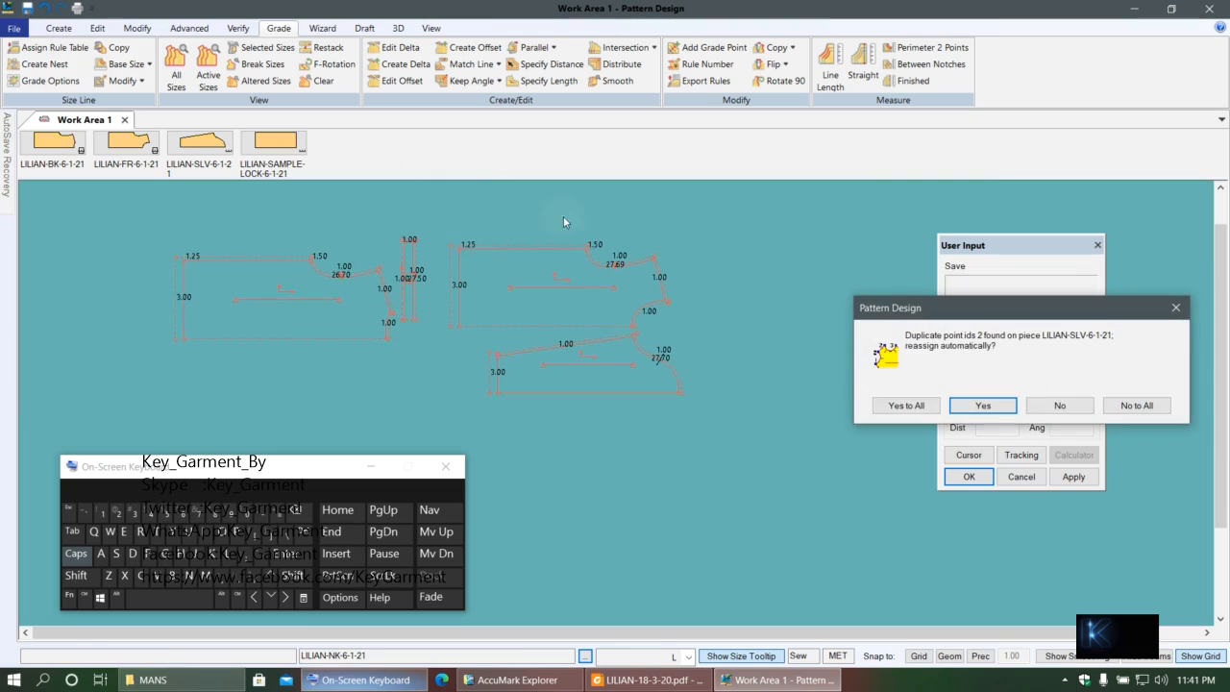
pyautogui.click(901, 406)
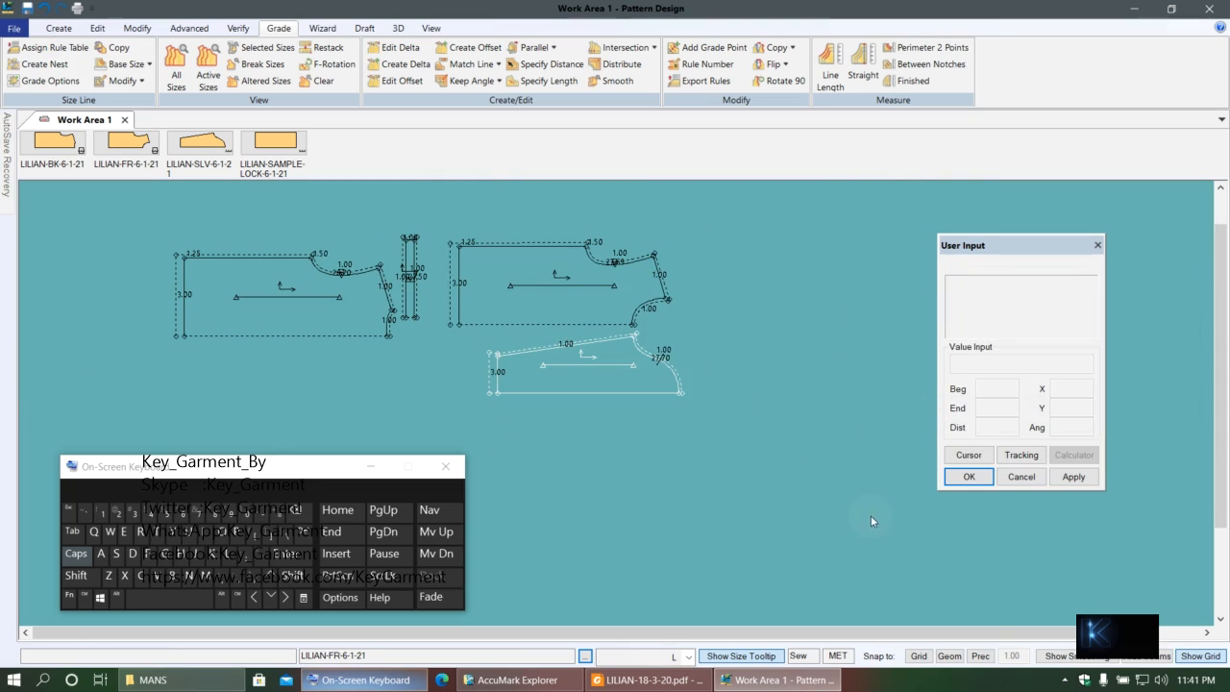
# - Rearrange the pieces lower in the work area, with the neck between back and front and the sleeve beneath the front
pyautogui.click(1024, 284)
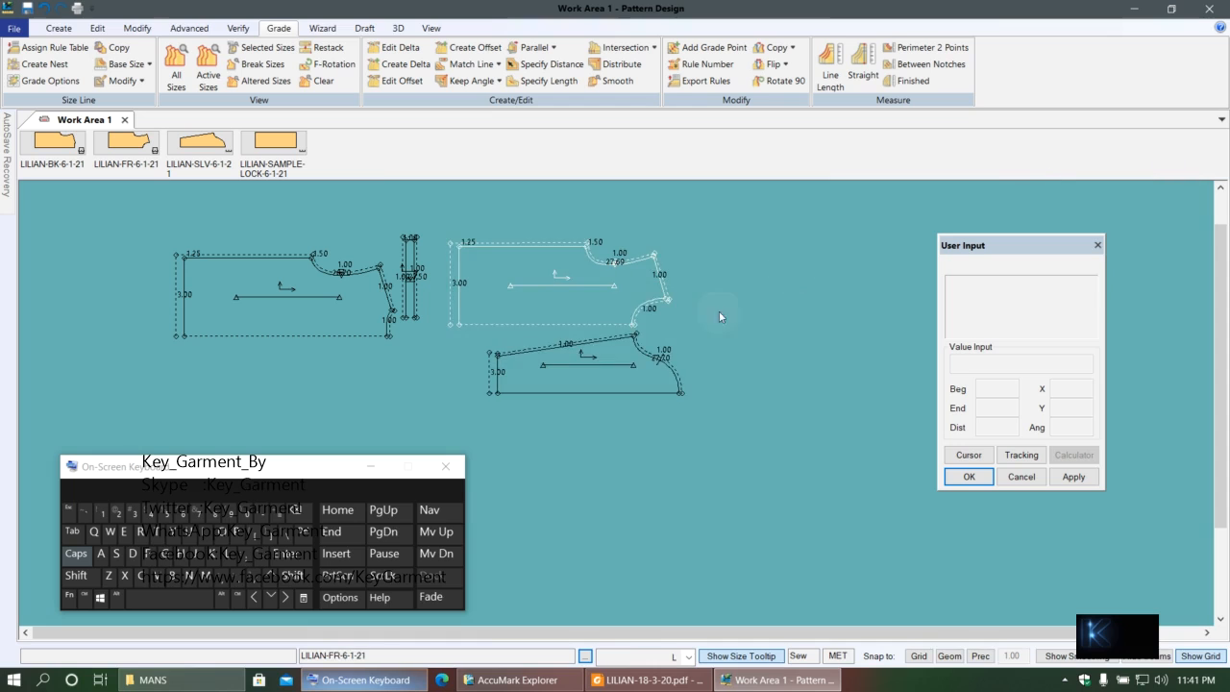
pyautogui.scroll(2, 352, 308)
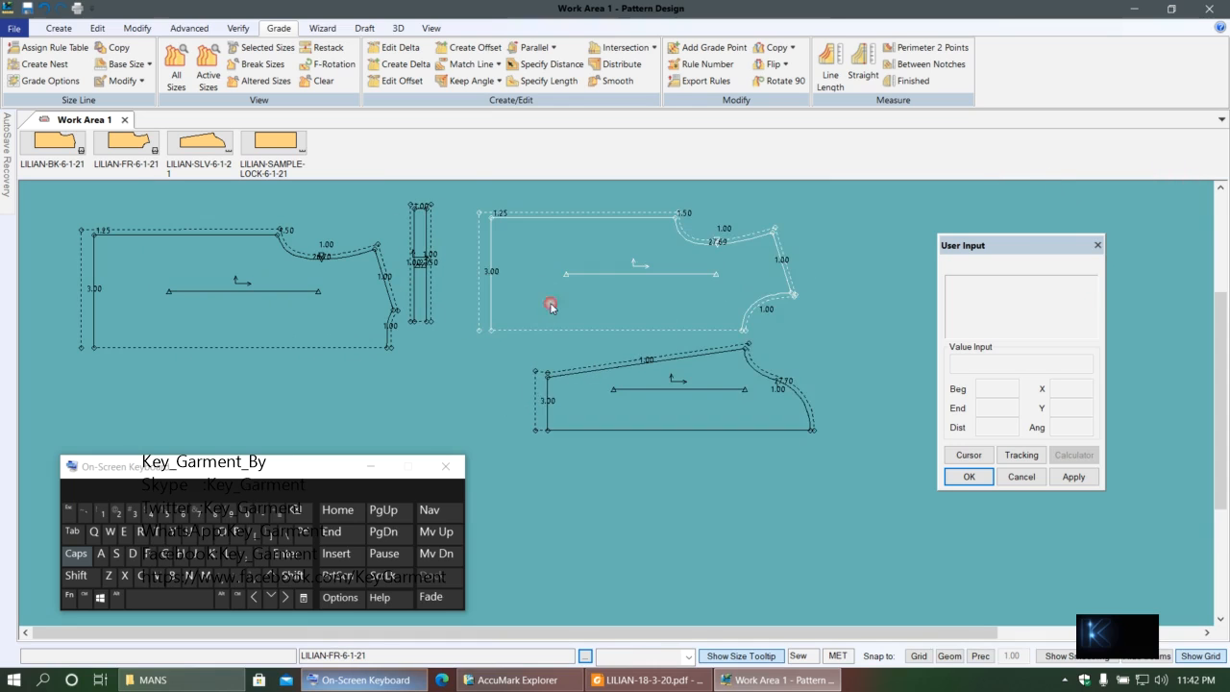
pyautogui.moveTo(551, 323); pyautogui.dragTo(638, 308)
pyautogui.moveTo(662, 420); pyautogui.dragTo(681, 481)
pyautogui.moveTo(689, 305); pyautogui.dragTo(579, 403)
pyautogui.moveTo(426, 253); pyautogui.dragTo(486, 330)
pyautogui.moveTo(340, 314); pyautogui.dragTo(379, 403)
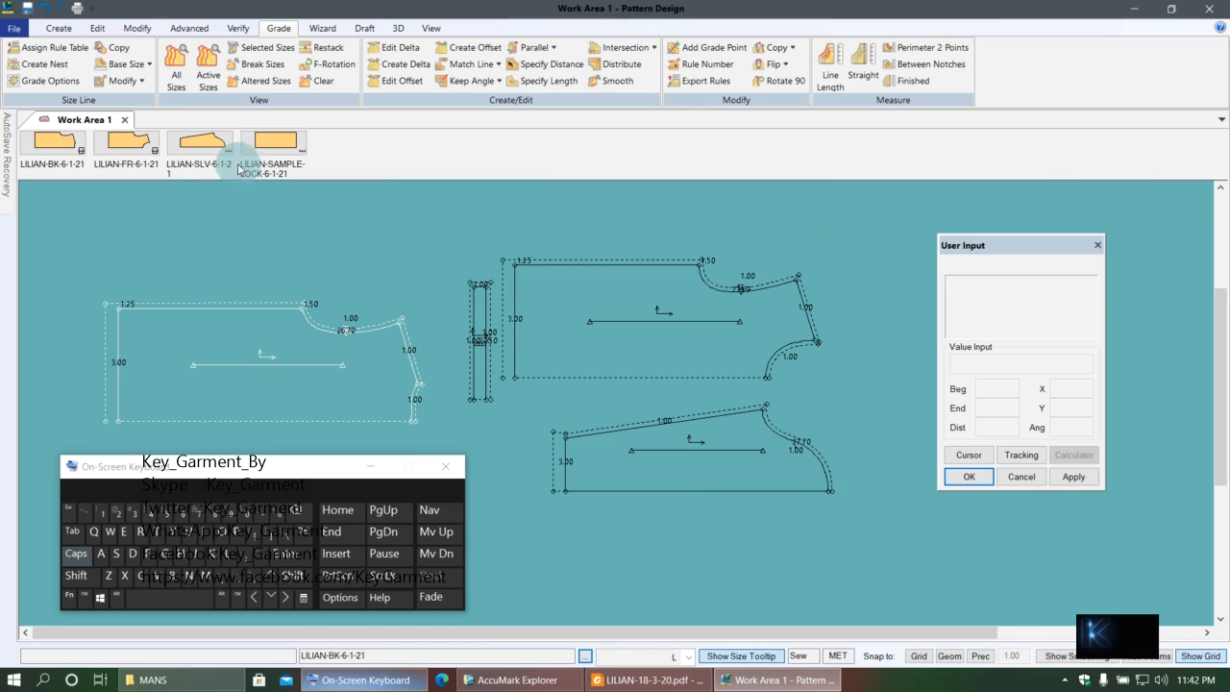
# - Save all the rearranged pieces again and accept automatic reassignment of duplicate point IDs for all
pyautogui.click(74, 64)
pyautogui.rightClick(343, 243)
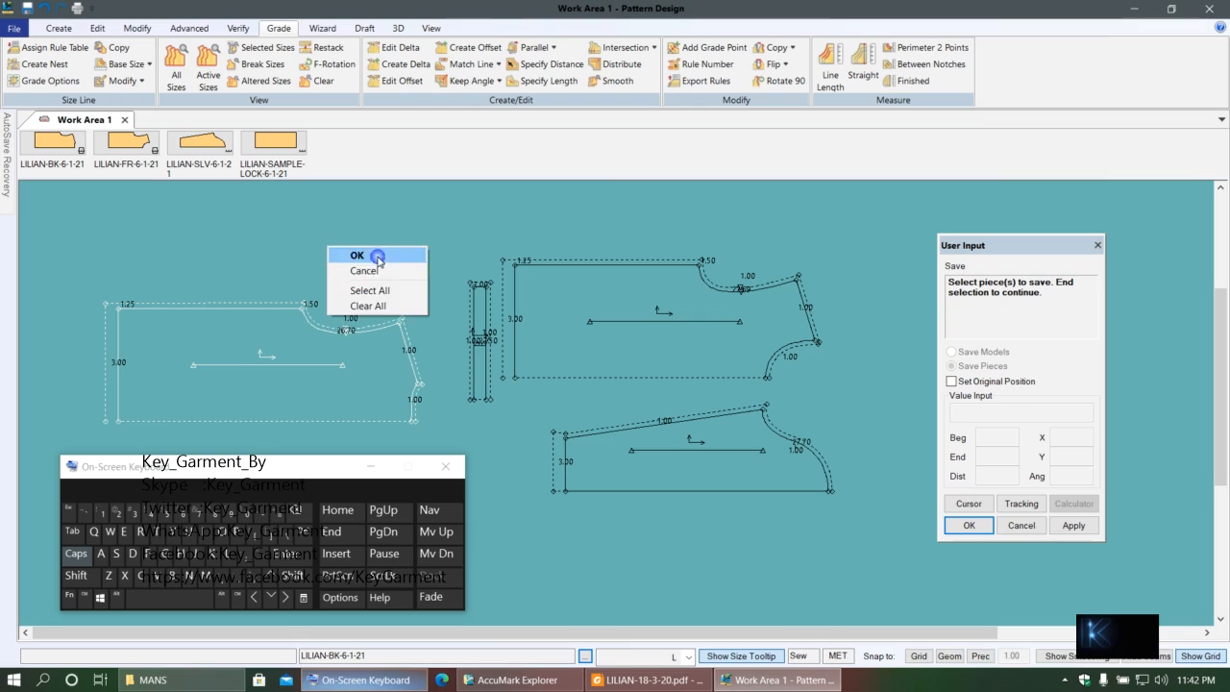
pyautogui.click(385, 285)
pyautogui.rightClick(332, 255)
pyautogui.click(345, 259)
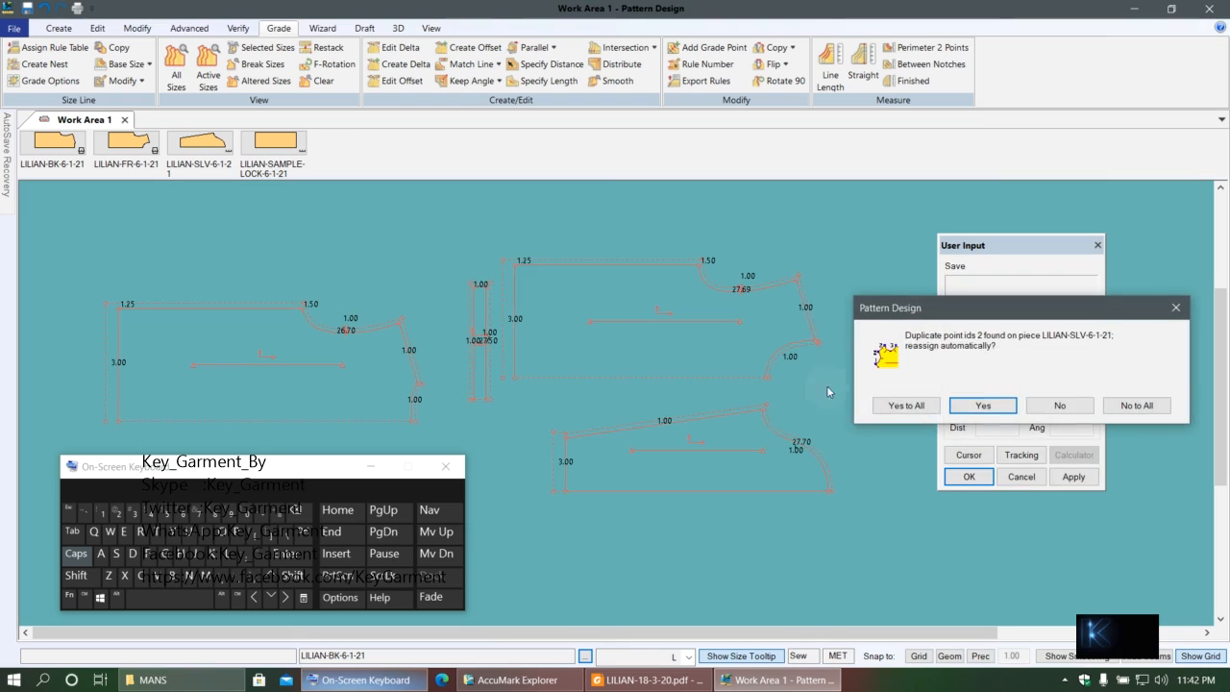
pyautogui.click(901, 404)
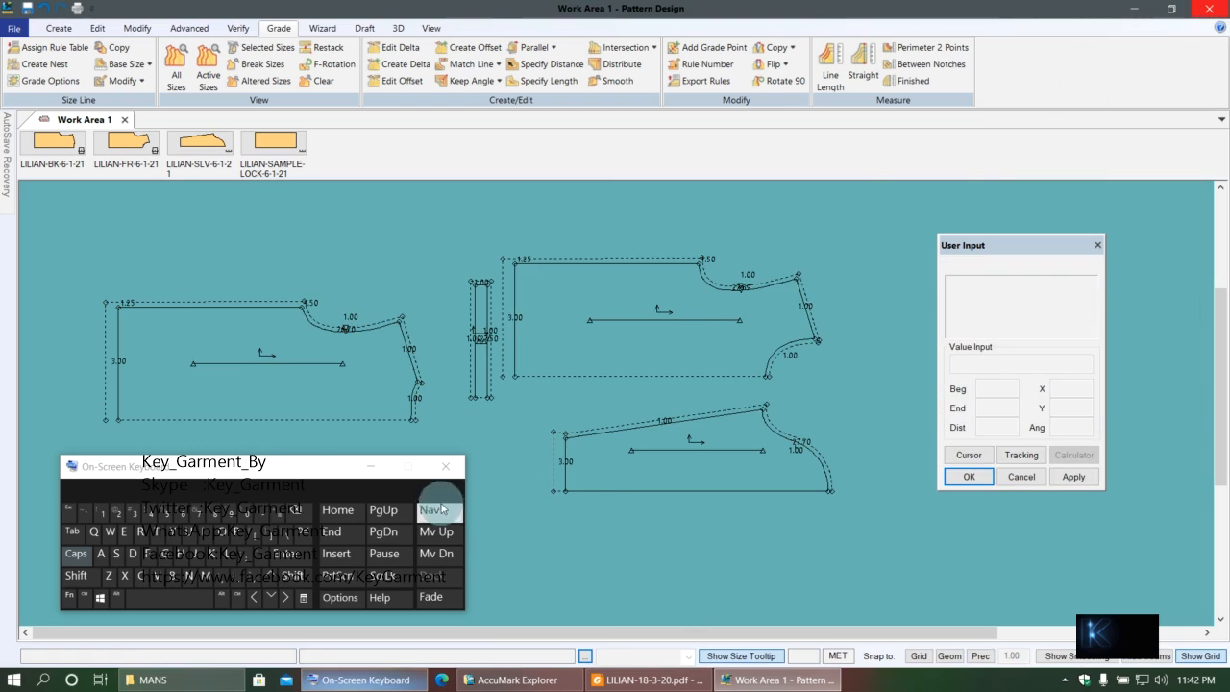
# - Minimize the on-screen keyboard, then close the LILIAN-18-3-20.pdf size chart in Foxit Reader and the AccuMark Explorer window
pyautogui.click(371, 467)
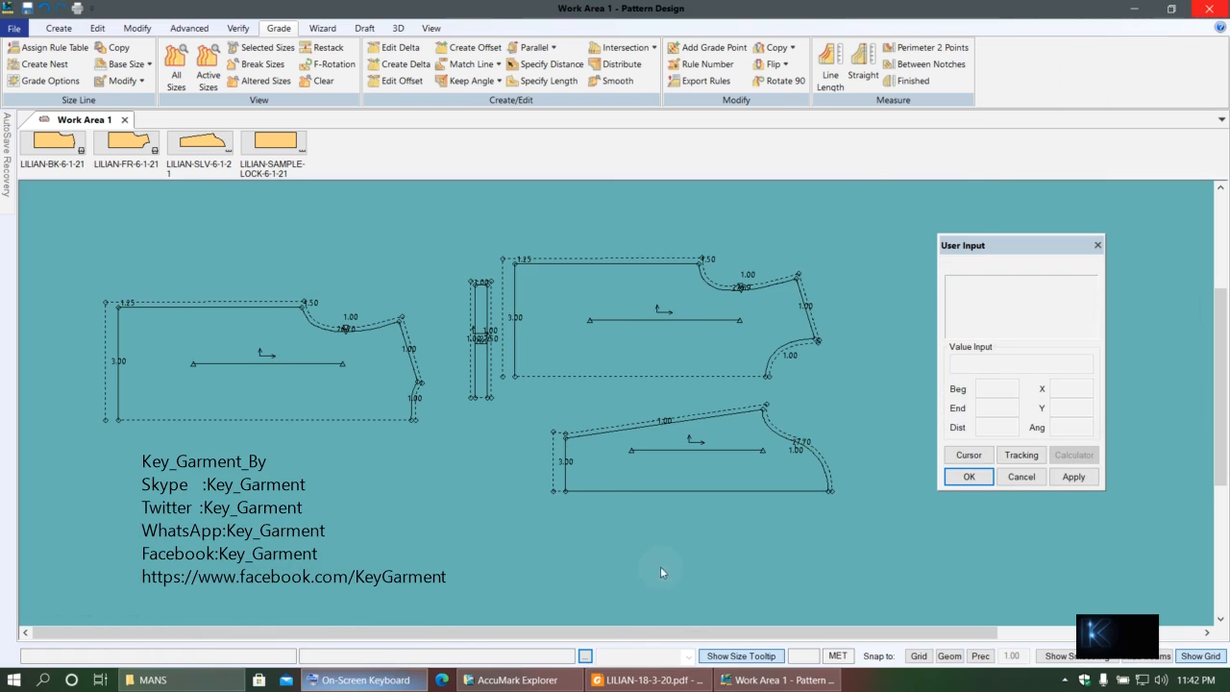
pyautogui.click(649, 680)
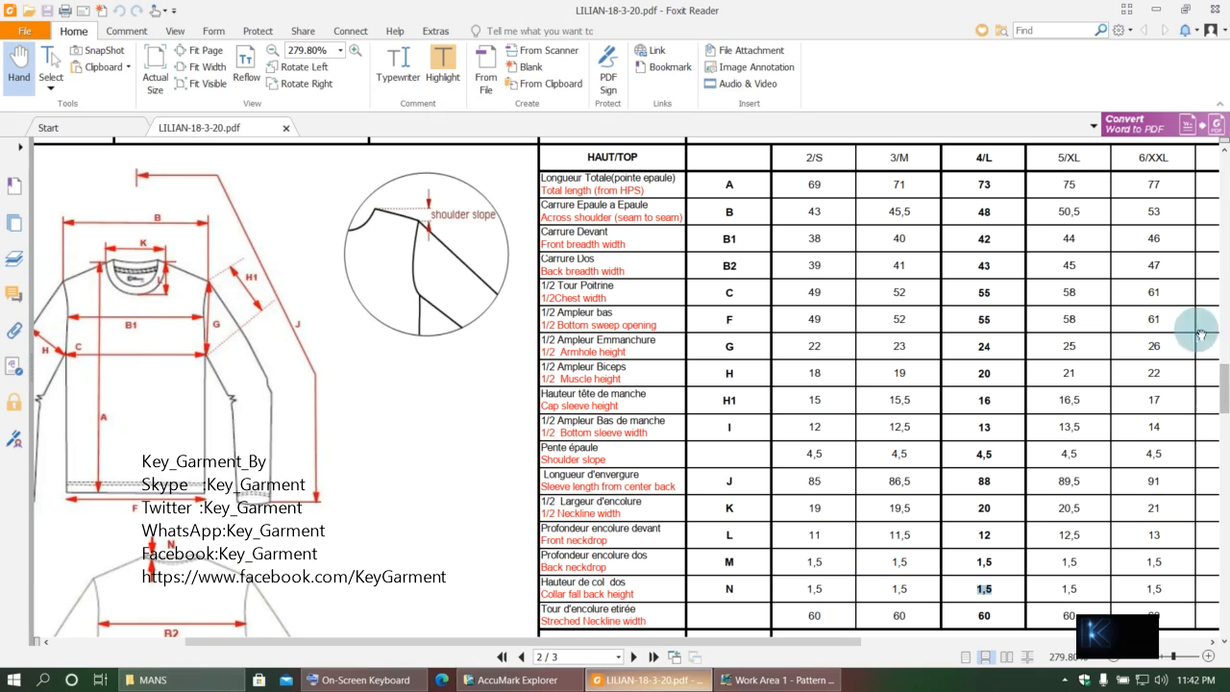
pyautogui.click(1214, 9)
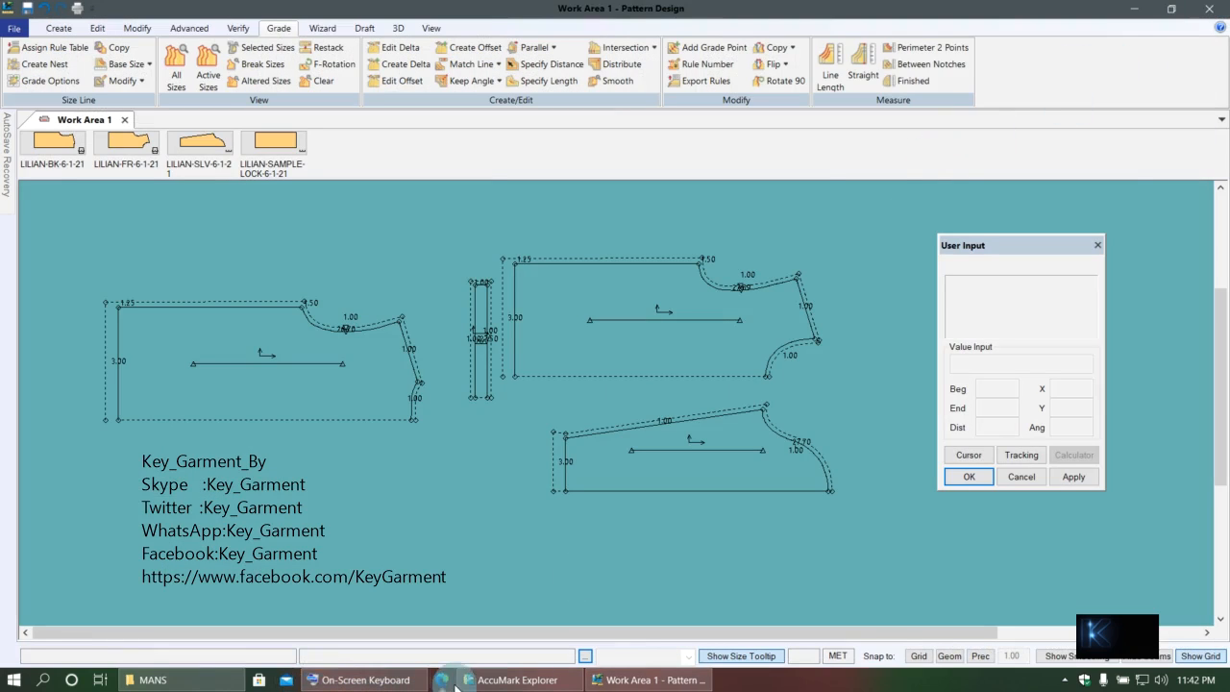
pyautogui.click(513, 681)
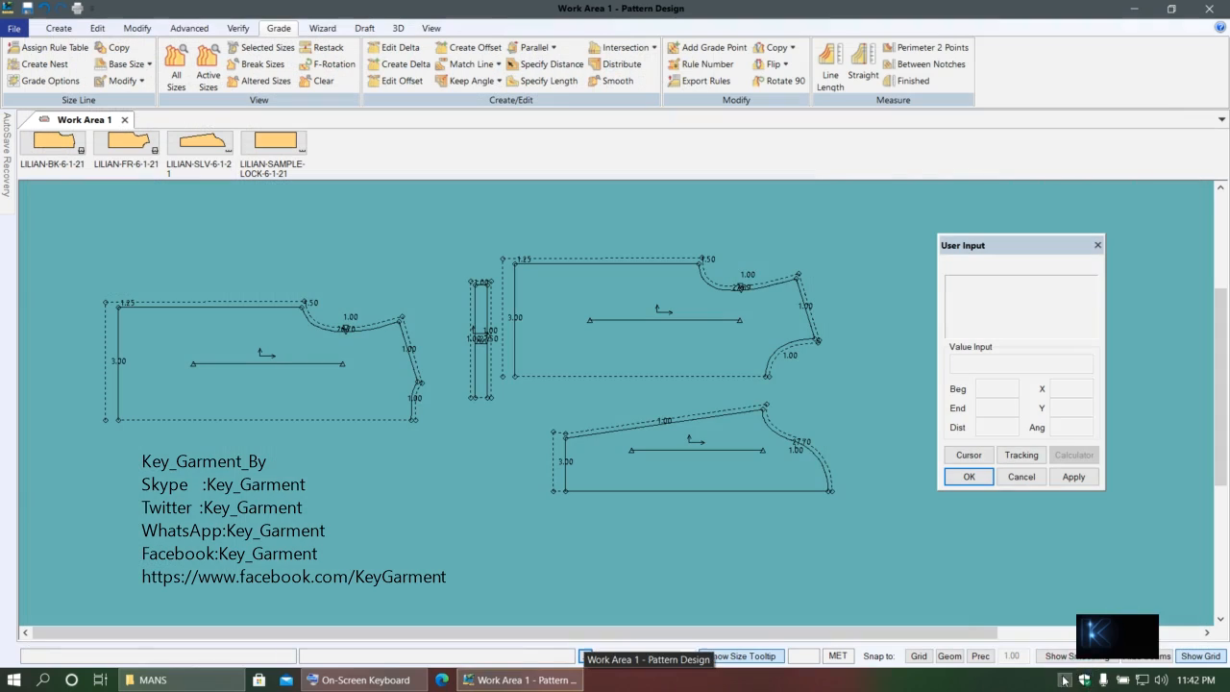
pyautogui.click(1065, 680)
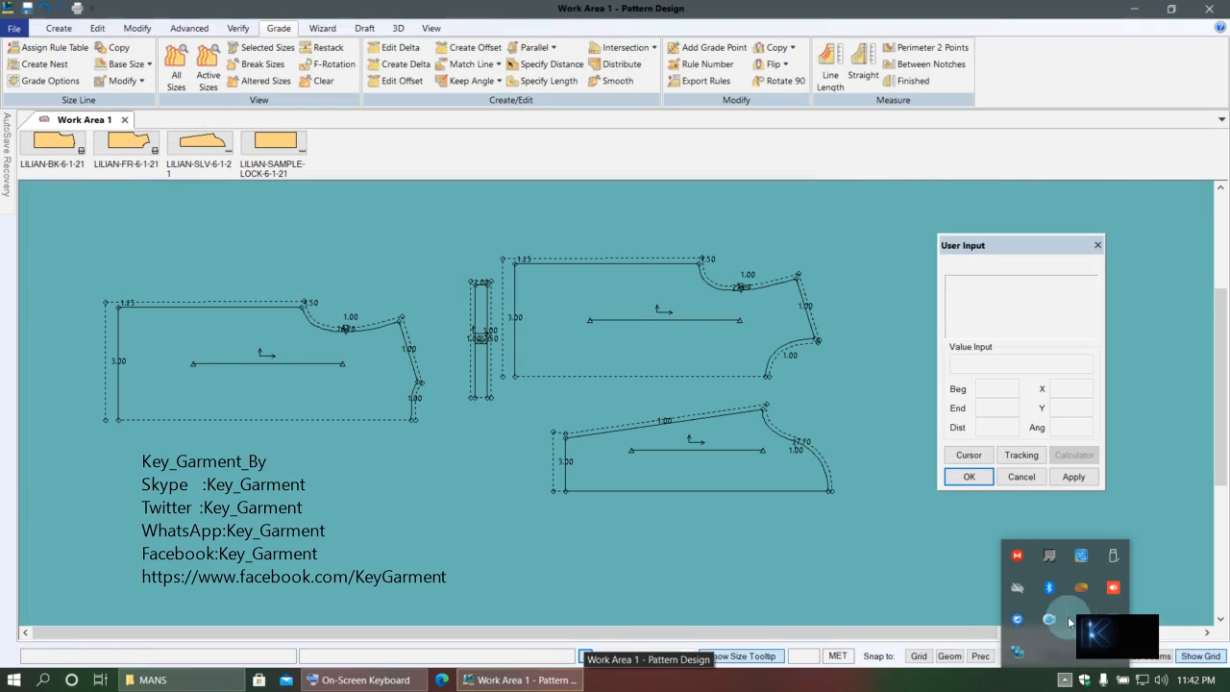